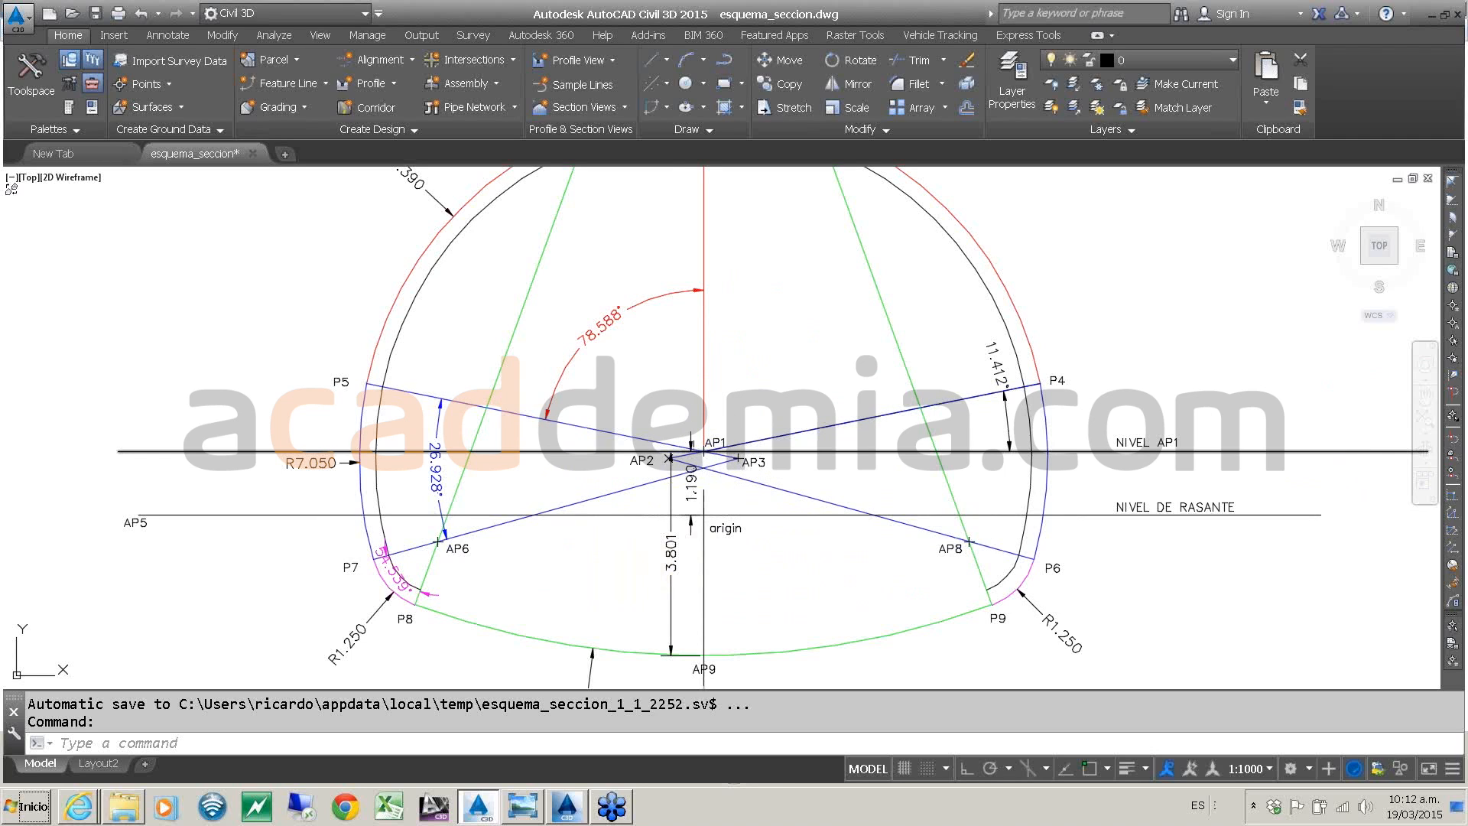
- Examine the tunnel section drawing around AP1, AP2 and AP3, including its arc radii, angles, perimeter points and level lines
{"action": "scroll", "coordinate": [733, 451], "scroll_direction": "up", "scroll_amount": 4}
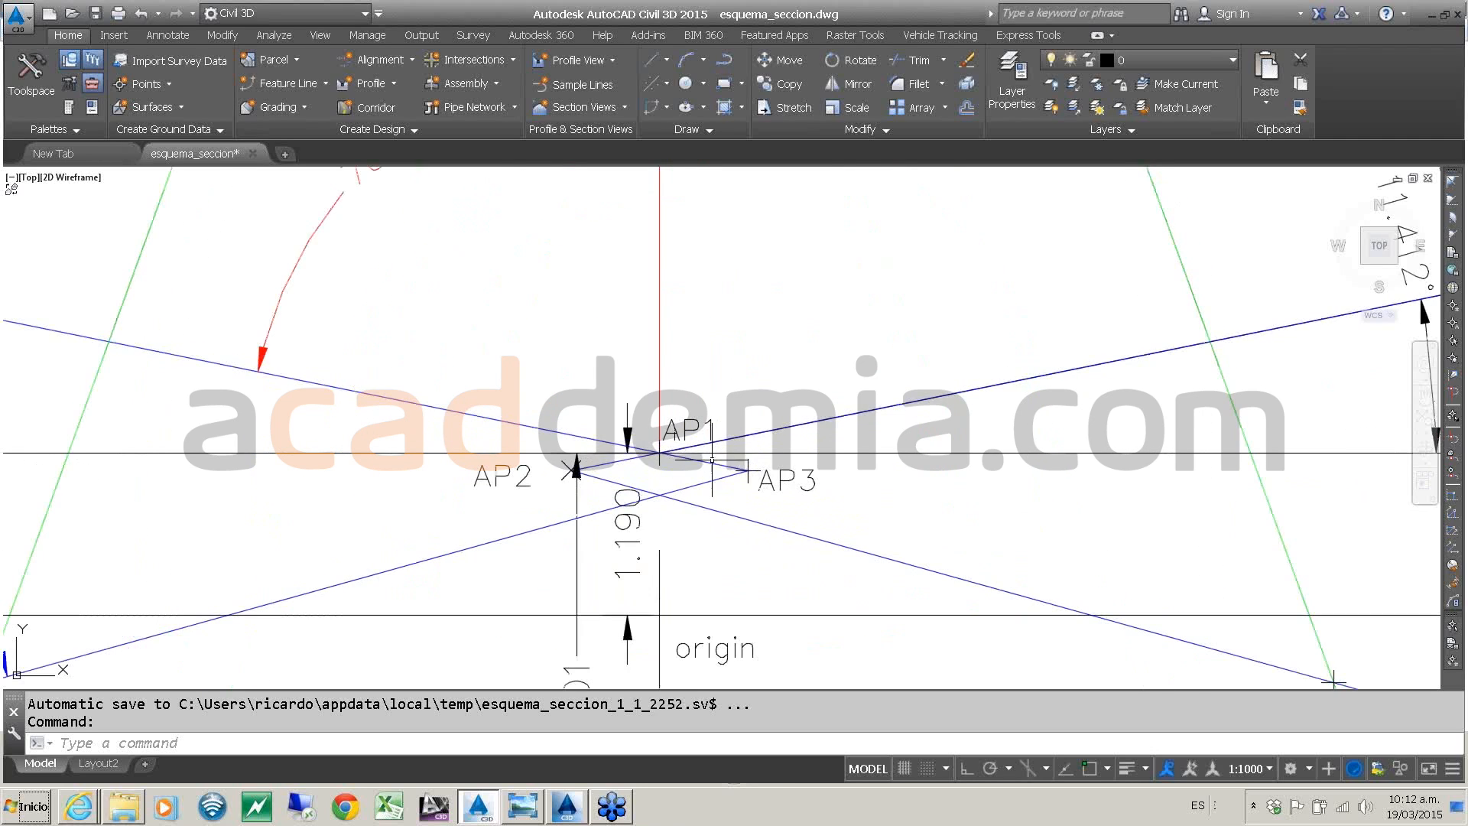
{"action": "scroll", "coordinate": [663, 462], "scroll_direction": "down", "scroll_amount": 6}
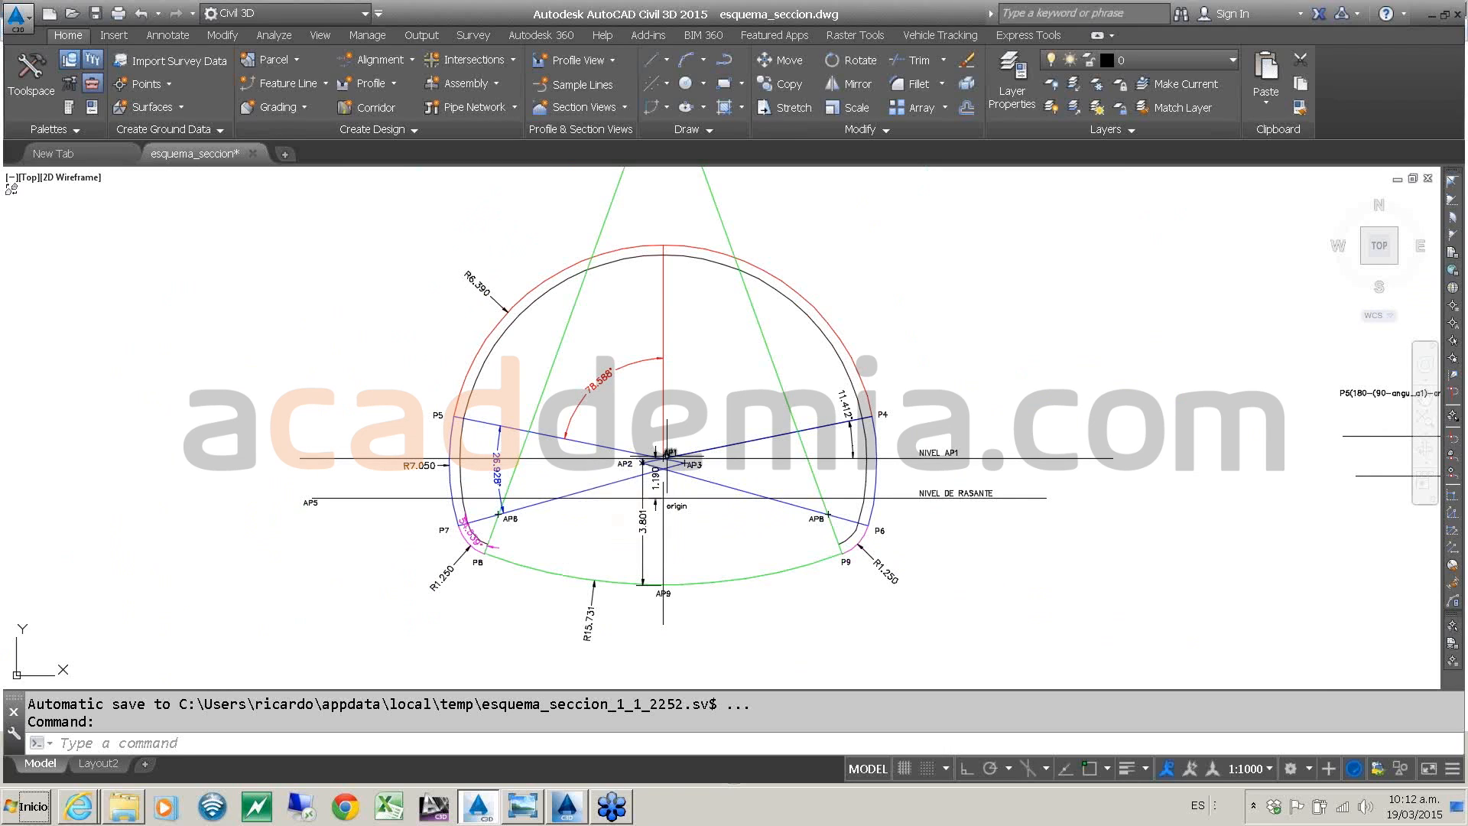
{"action": "scroll", "coordinate": [665, 446], "scroll_direction": "up", "scroll_amount": 4}
{"action": "scroll", "coordinate": [654, 455], "scroll_direction": "down", "scroll_amount": 4}
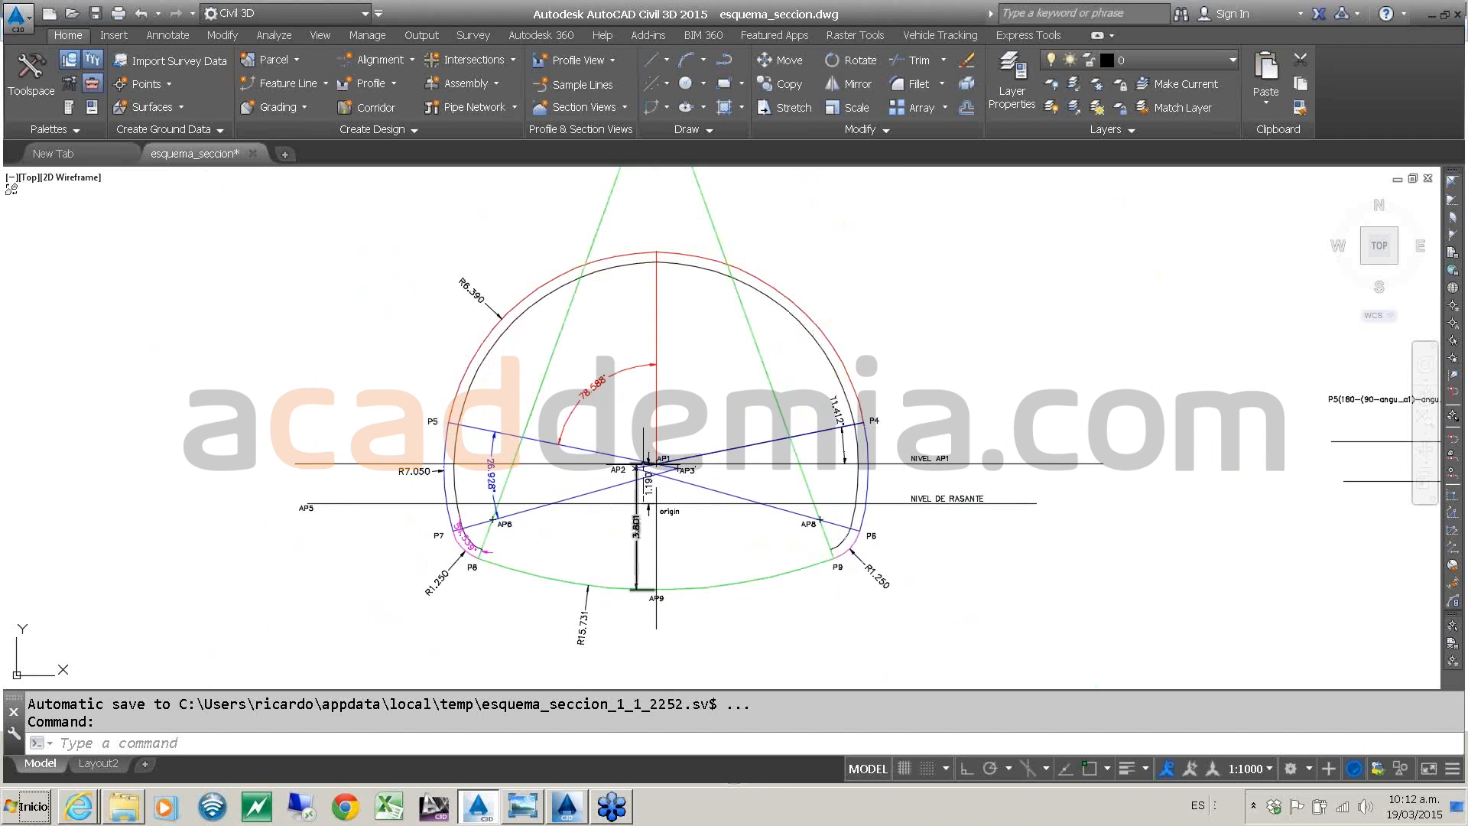
{"action": "scroll", "coordinate": [650, 463], "scroll_direction": "up", "scroll_amount": 2}
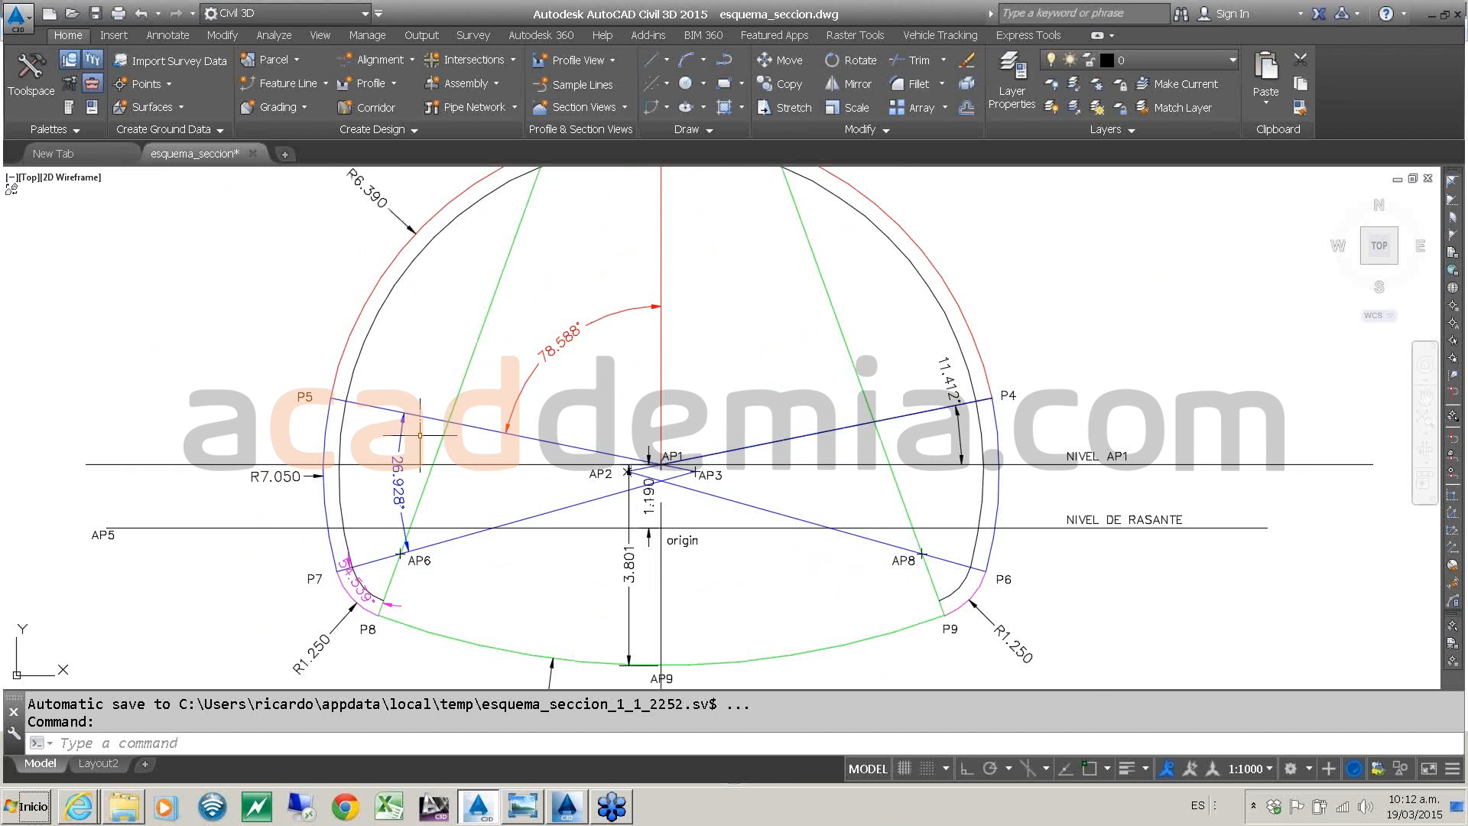
{"action": "mouse_move", "coordinate": [360, 334]}
{"action": "middle_mouse_down"}
{"action": "mouse_move", "coordinate": [360, 413]}
{"action": "mouse_move", "coordinate": [447, 419]}
{"action": "middle_mouse_up"}
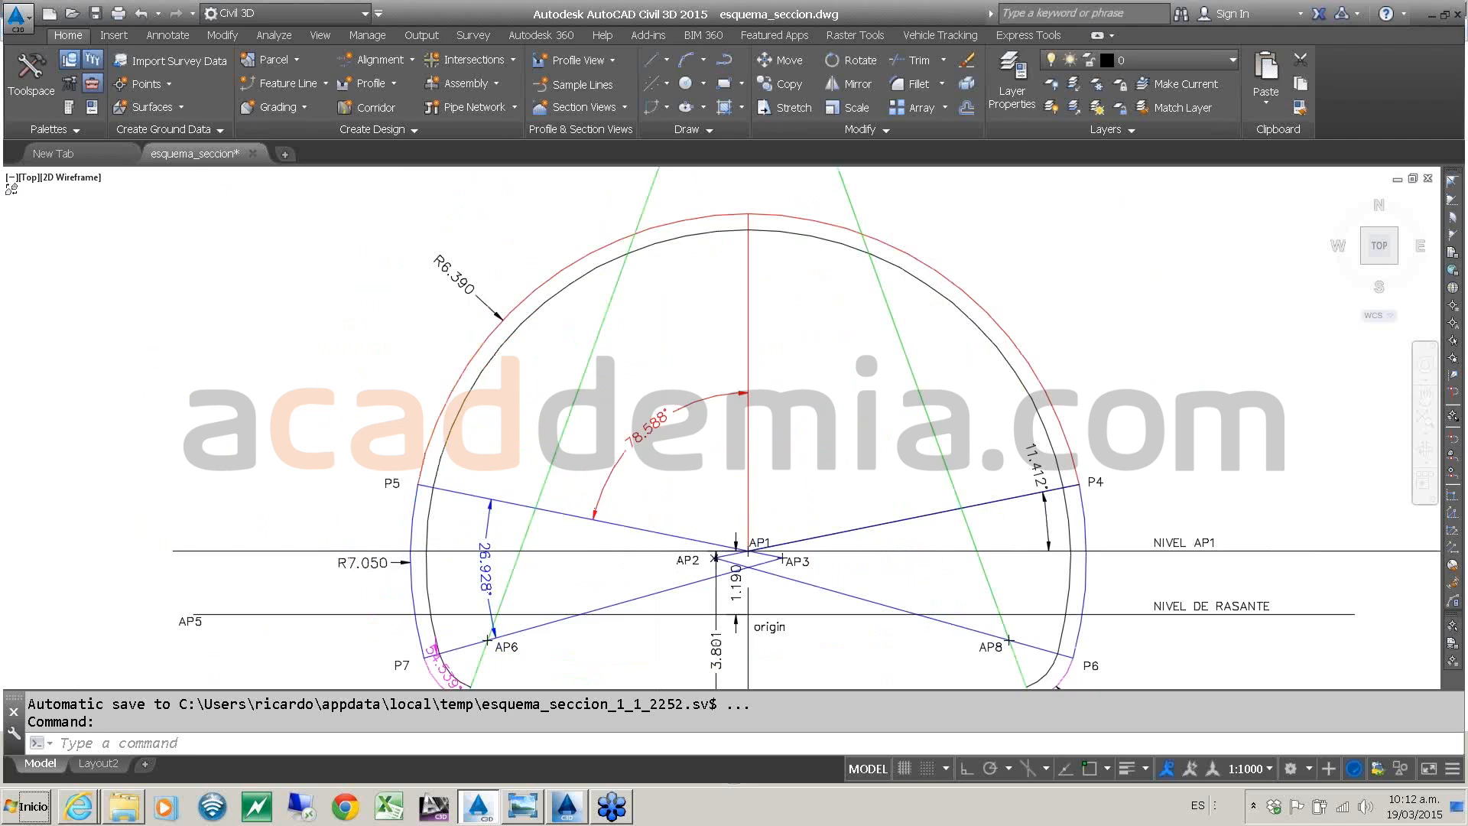
{"action": "scroll", "coordinate": [745, 548], "scroll_direction": "up", "scroll_amount": 4}
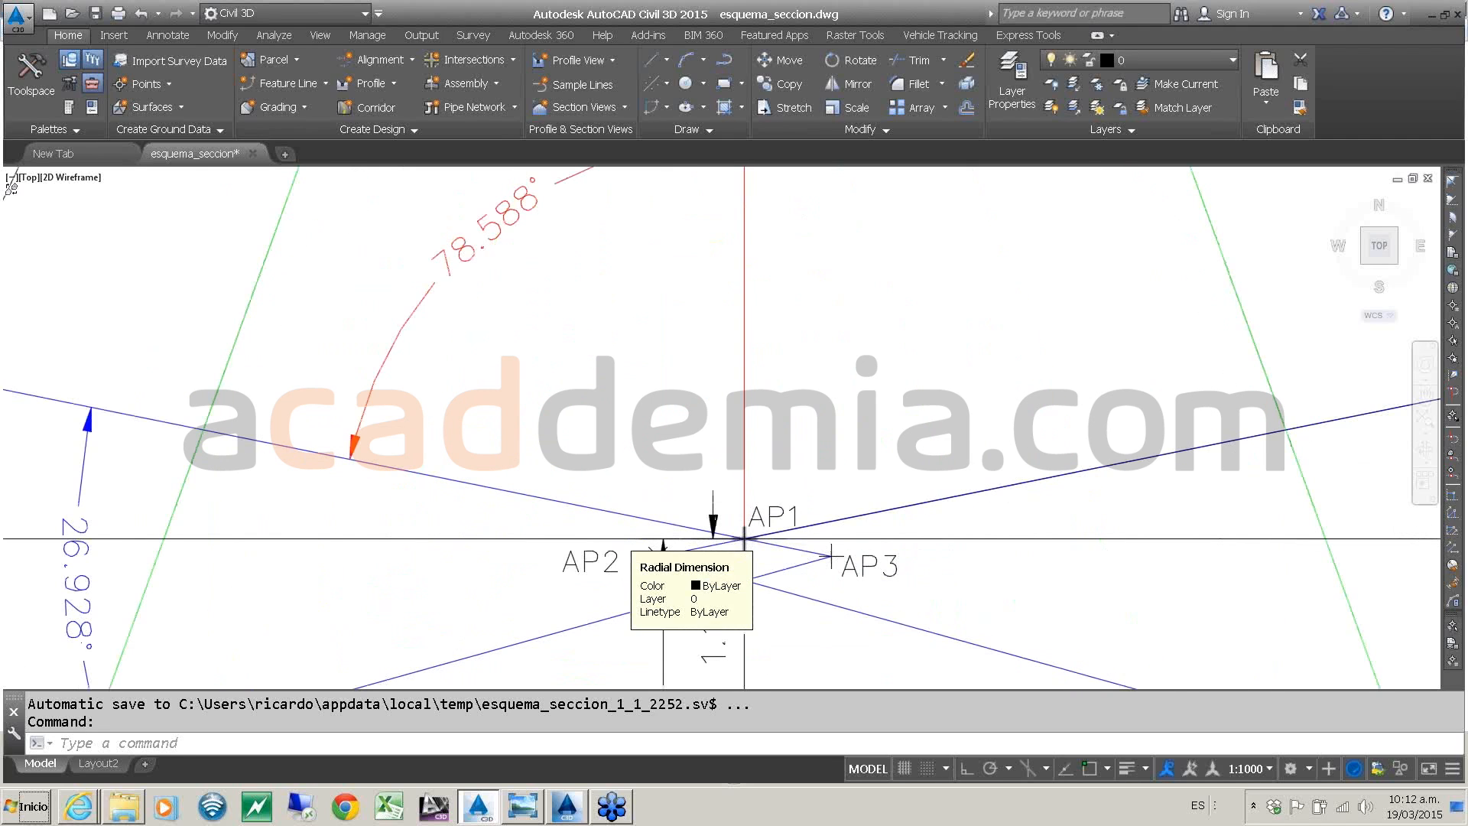
{"action": "scroll", "coordinate": [743, 539], "scroll_direction": "down", "scroll_amount": 5}
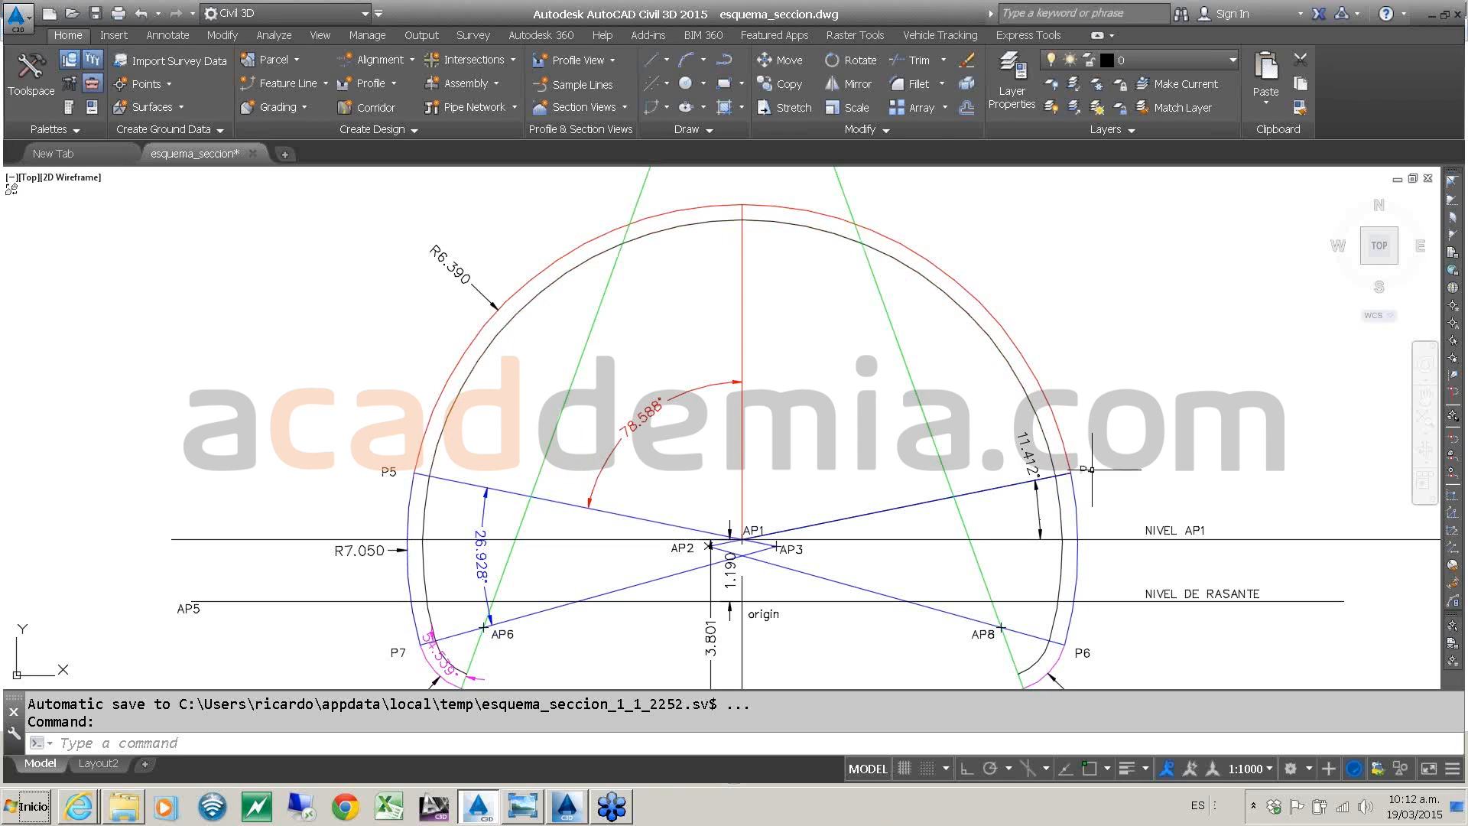
{"action": "middle_click_drag", "start_coordinate": [803, 517], "coordinate": [803, 485]}
{"action": "scroll", "coordinate": [753, 505], "scroll_direction": "up", "scroll_amount": 1}
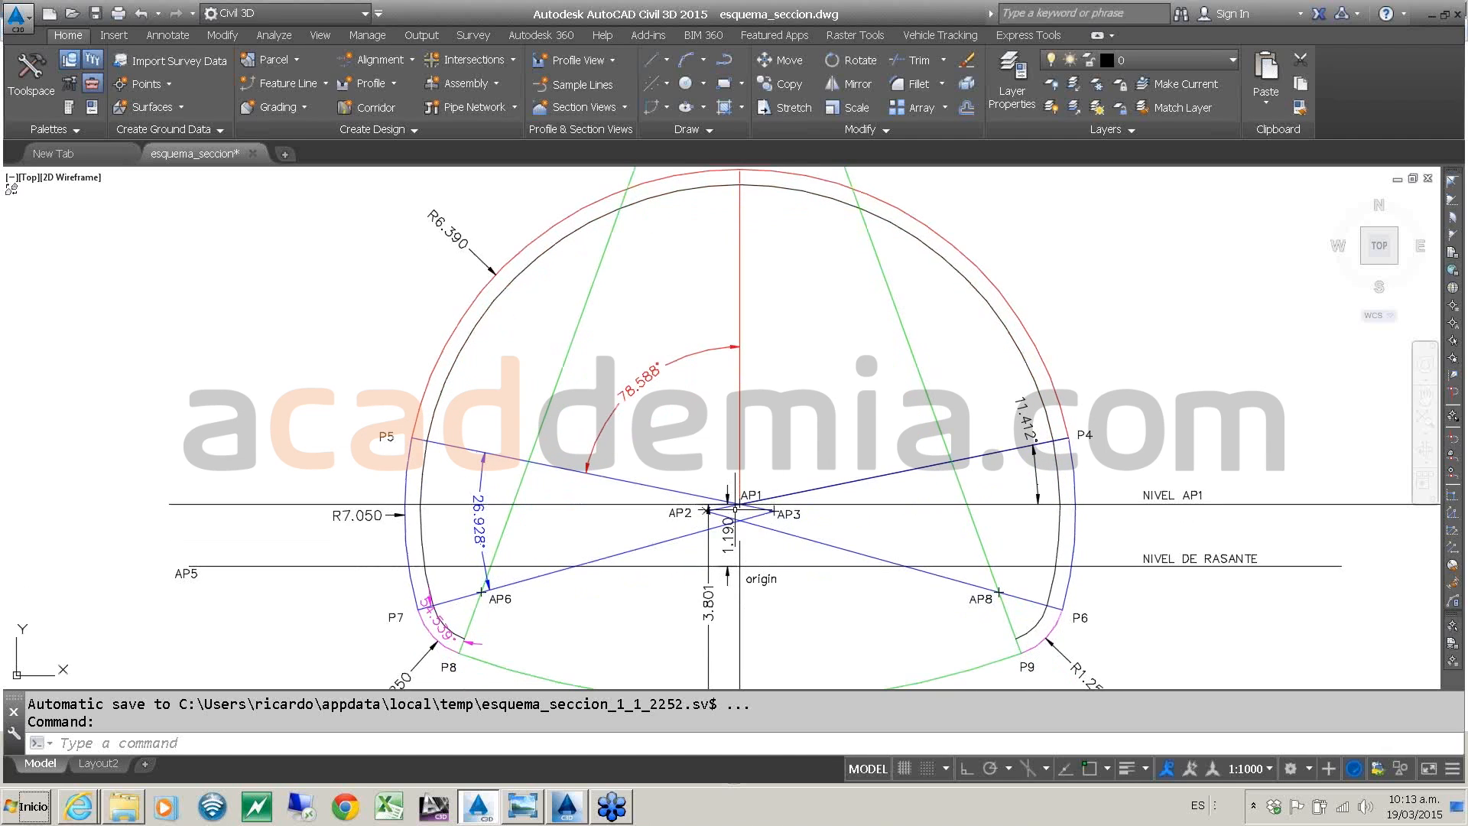
{"action": "scroll", "coordinate": [734, 509], "scroll_direction": "down", "scroll_amount": 3}
{"action": "mouse_move", "coordinate": [735, 508]}
{"action": "middle_mouse_down"}
{"action": "mouse_move", "coordinate": [565, 435]}
{"action": "mouse_move", "coordinate": [686, 451]}
{"action": "middle_mouse_up"}
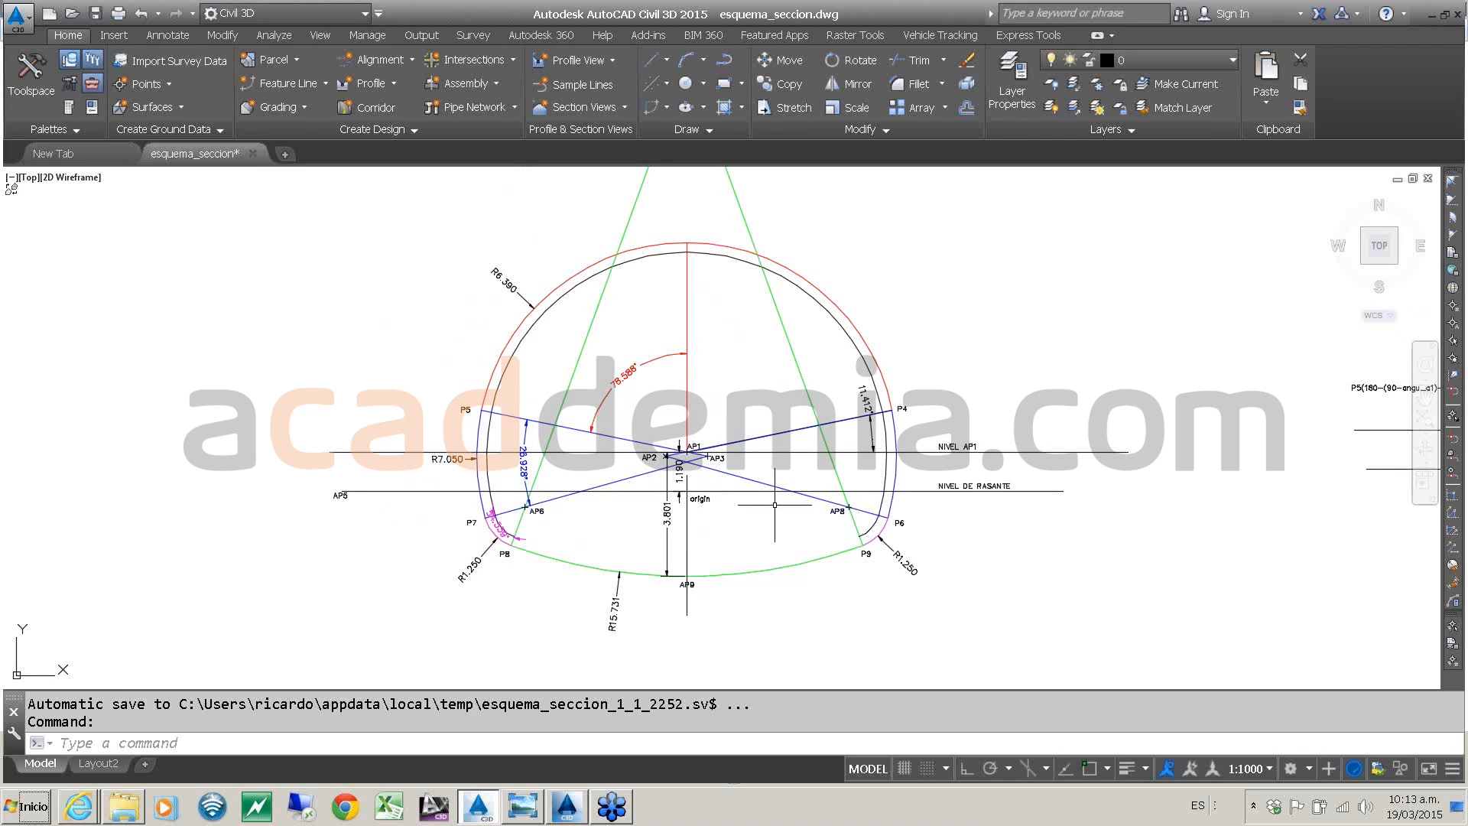
{"action": "scroll", "coordinate": [661, 476], "scroll_direction": "up", "scroll_amount": 2}
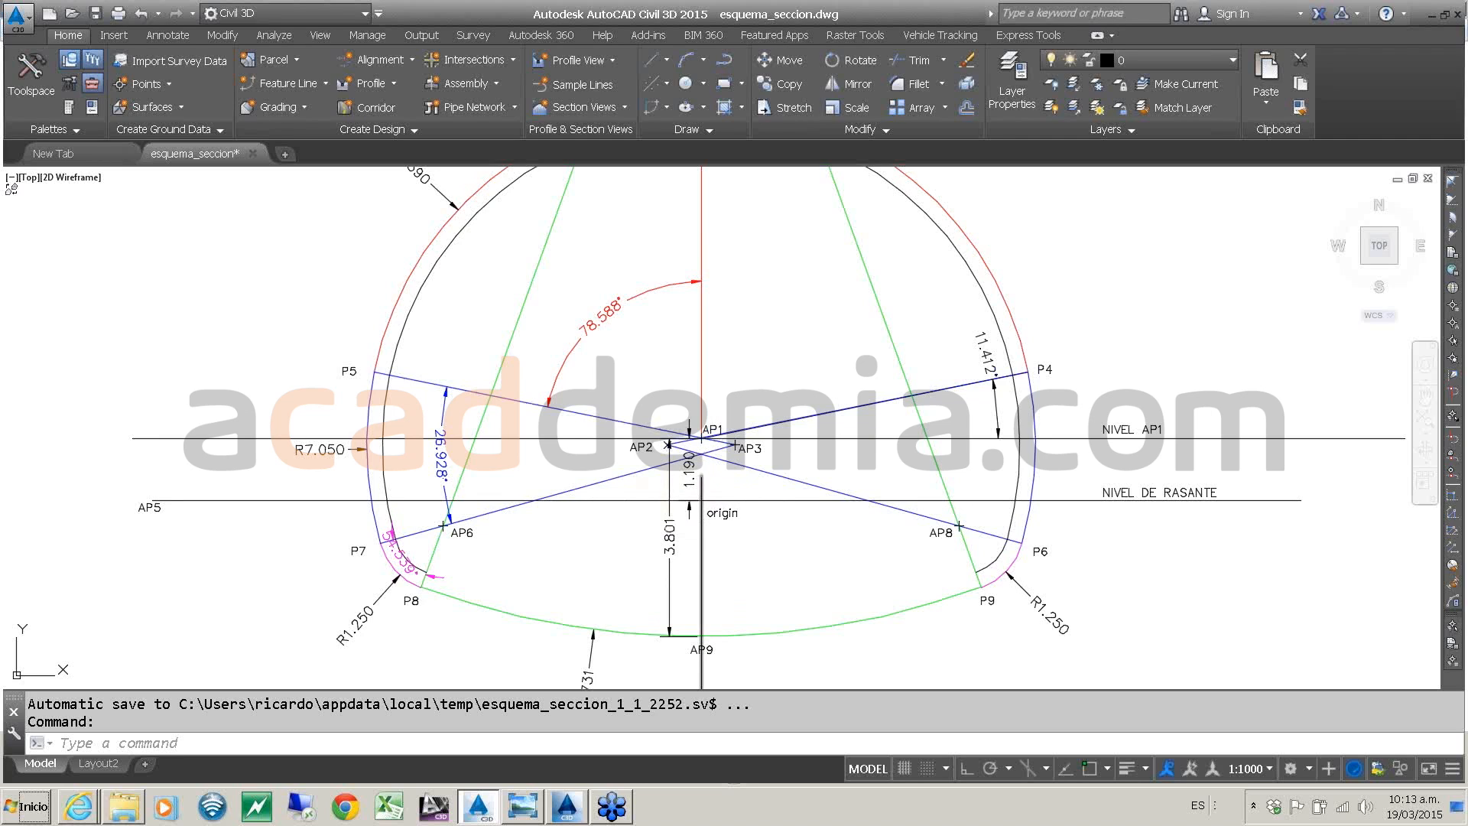
{"action": "scroll", "coordinate": [702, 485], "scroll_direction": "down", "scroll_amount": 2}
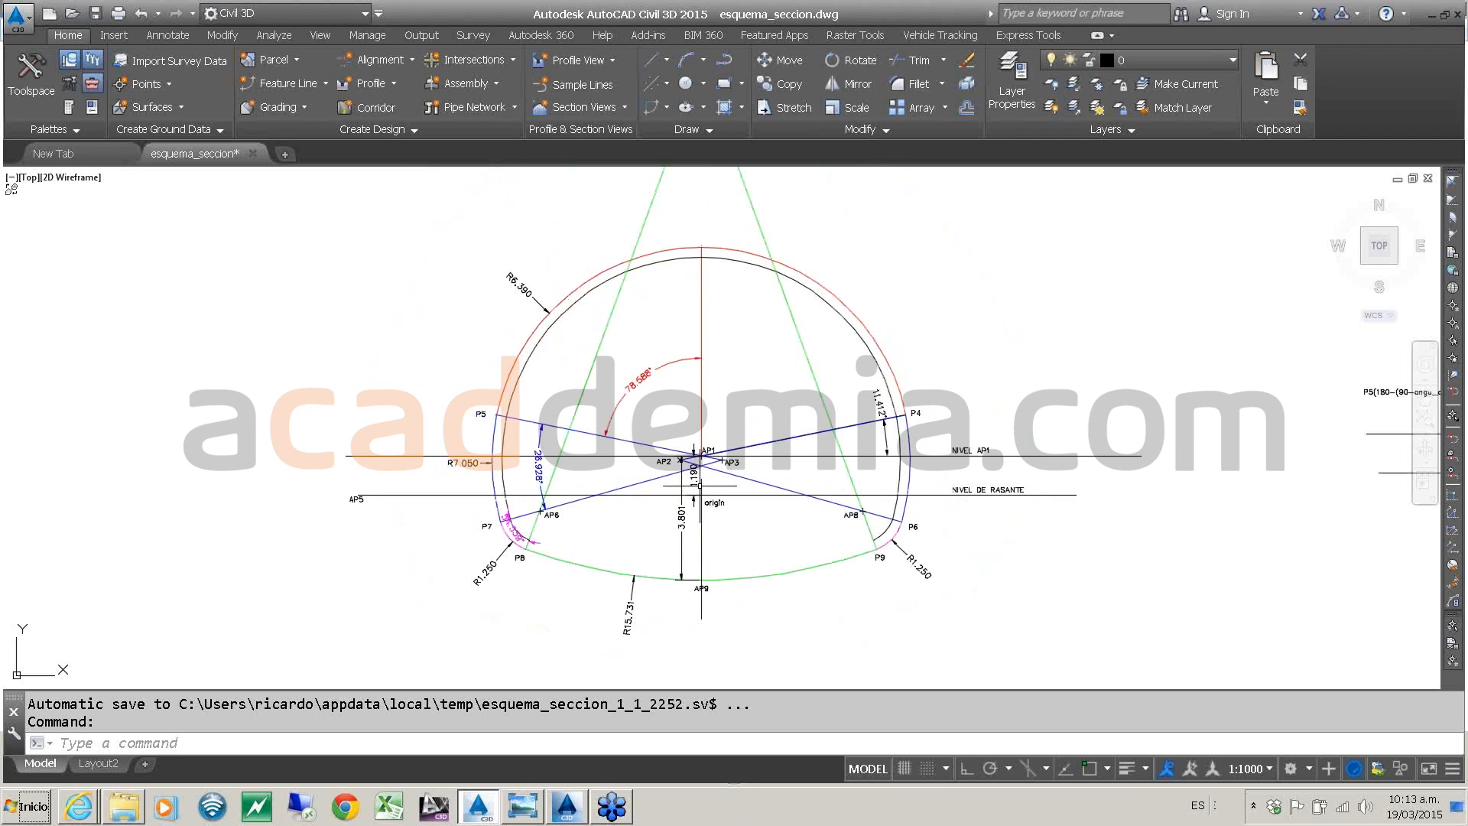
{"action": "middle_click_drag", "start_coordinate": [699, 485], "coordinate": [656, 505]}
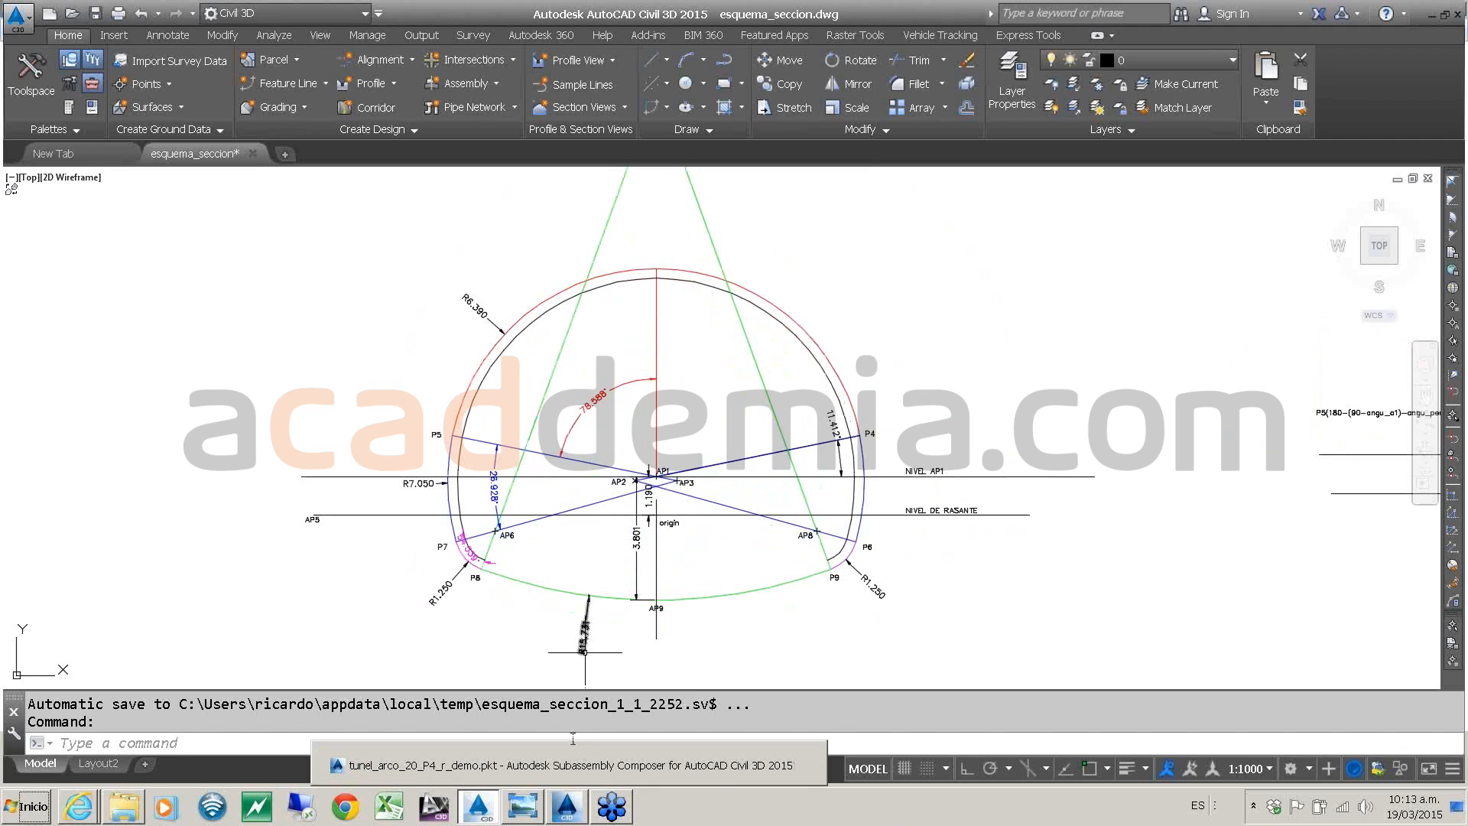
- Switch to Subassembly Composer and check the subassembly name in the packet settings of tunel_arco_20_P4_r_demo.pkt
{"action": "left_click", "coordinate": [576, 815]}
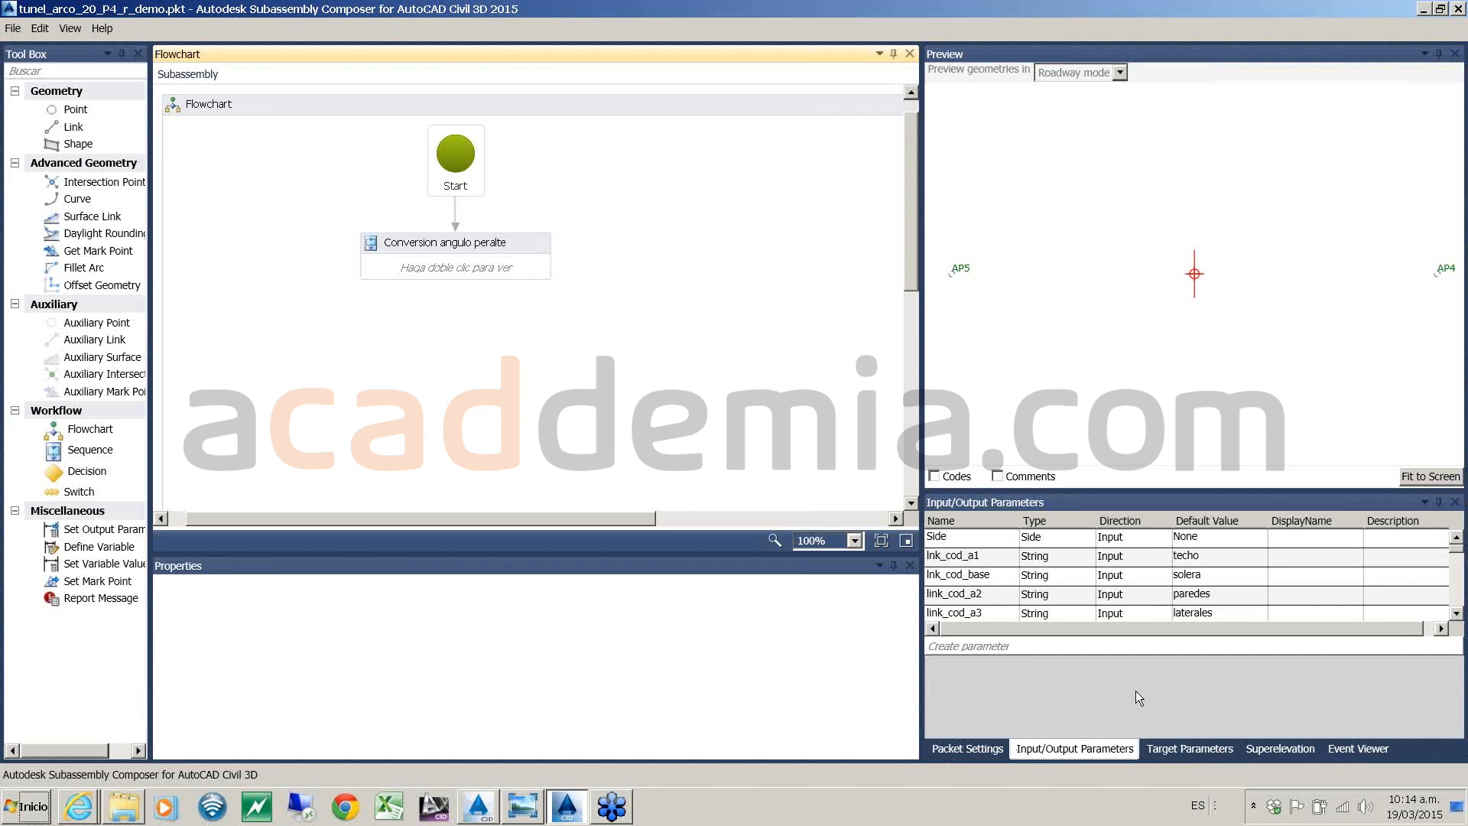
{"action": "left_click", "coordinate": [978, 749]}
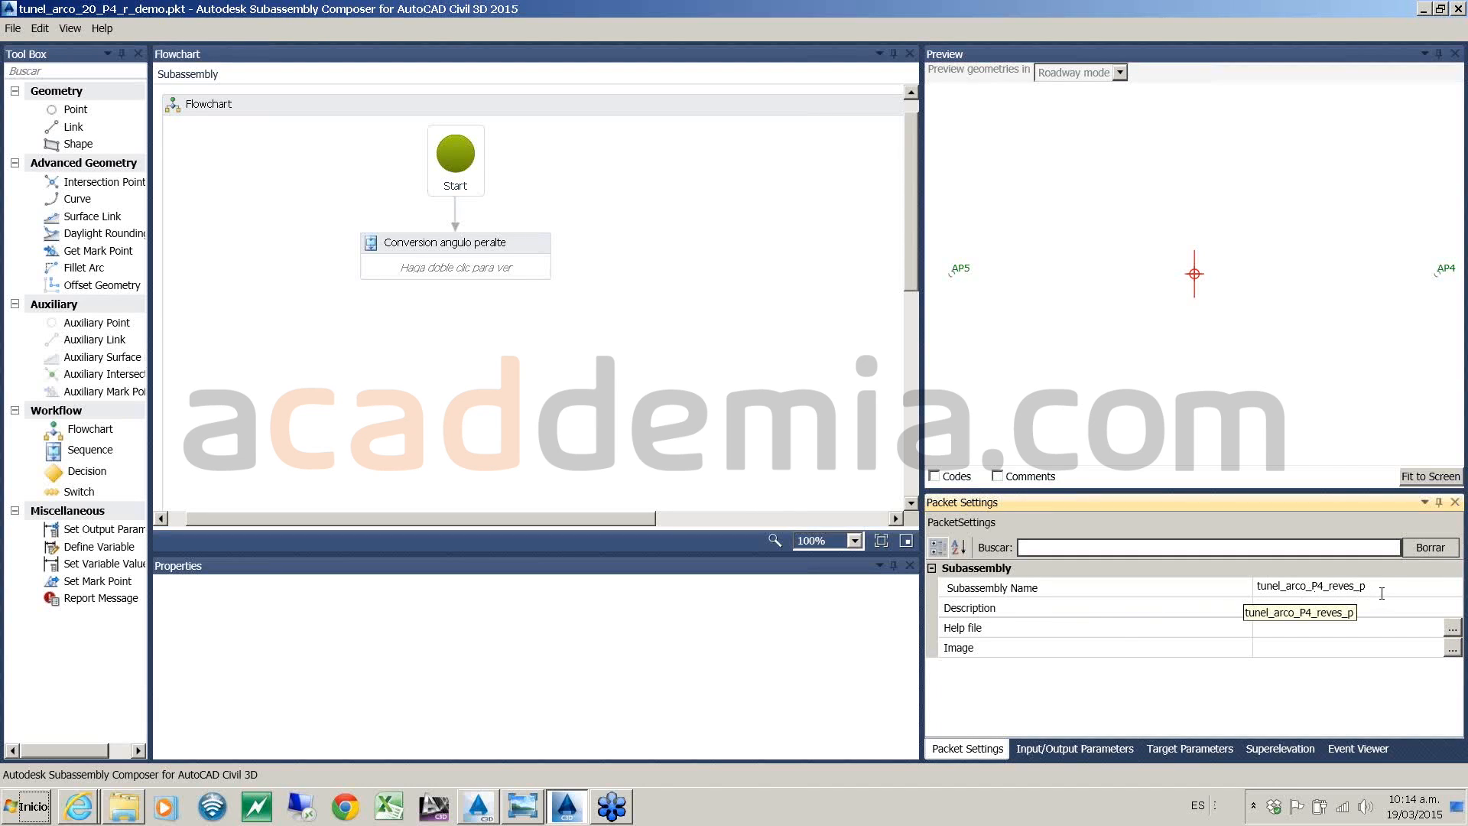
{"action": "left_click_drag", "start_coordinate": [1382, 593], "coordinate": [1241, 592]}
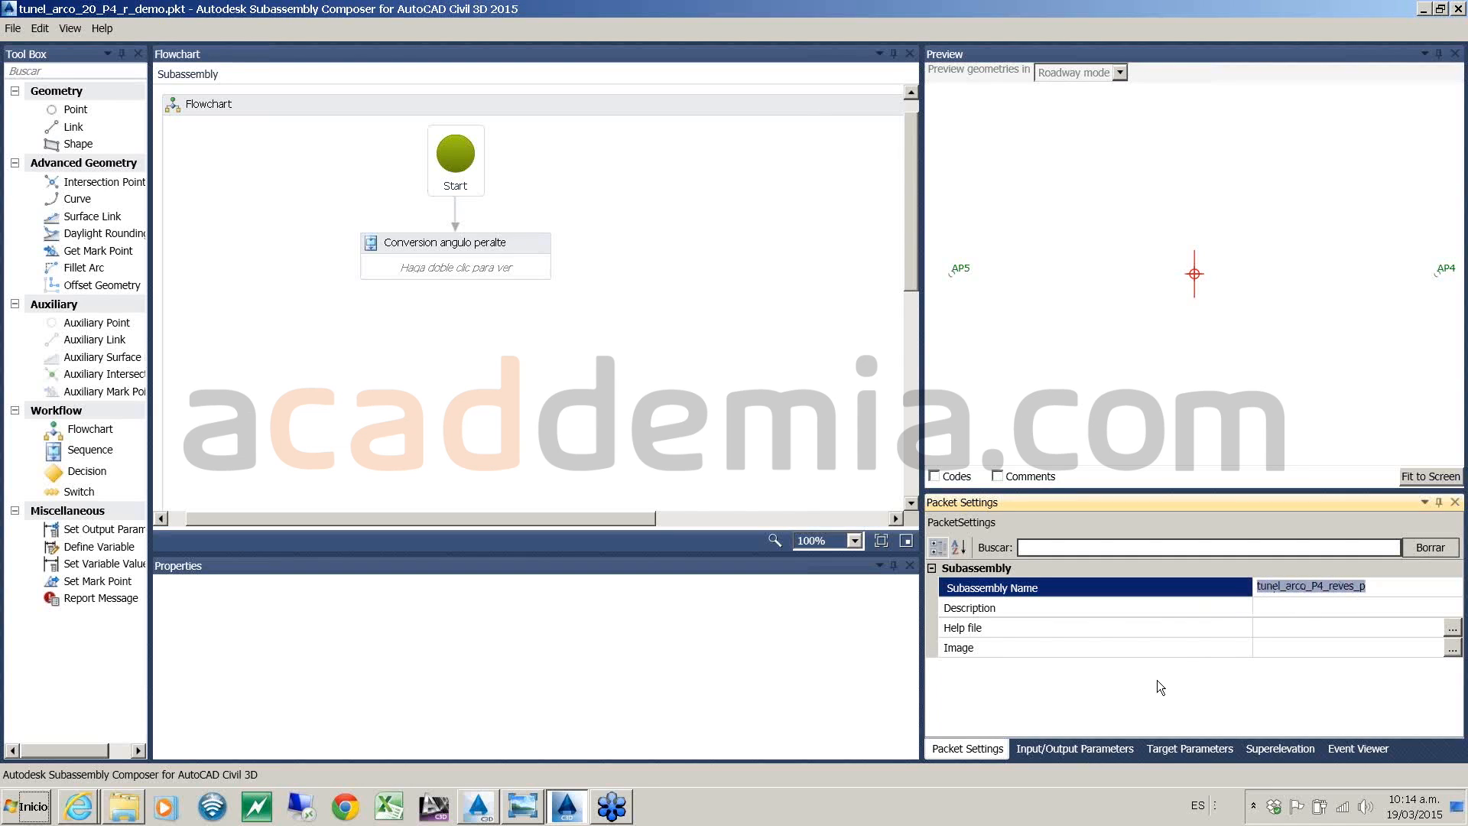
- Review the input parameters for link codes, point codes and superelevation, down to radius r1
{"action": "left_click", "coordinate": [1068, 746]}
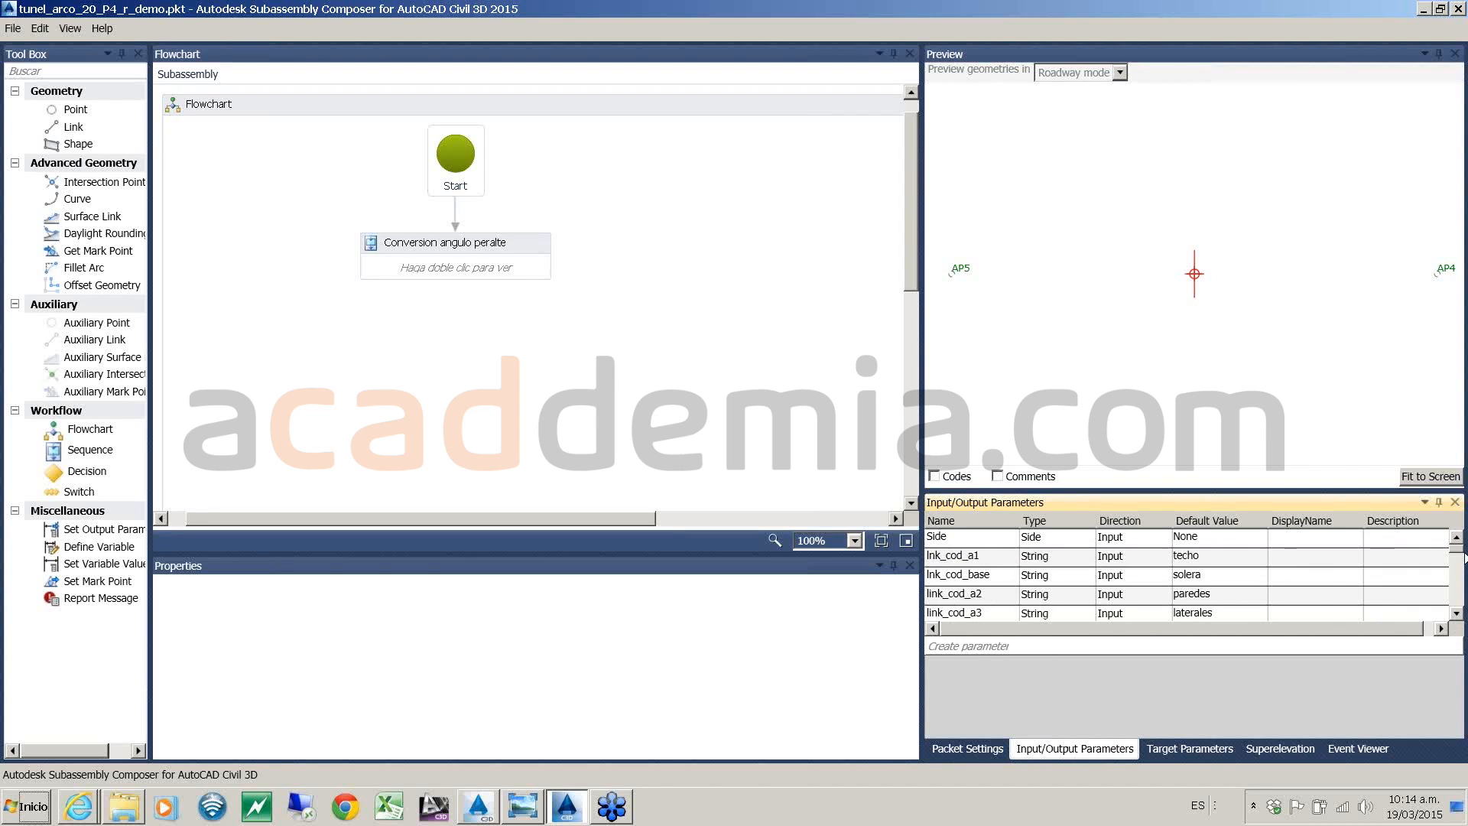
{"action": "mouse_move", "coordinate": [1460, 552]}
{"action": "left_mouse_down"}
{"action": "mouse_move", "coordinate": [1457, 615]}
{"action": "mouse_move", "coordinate": [1458, 546]}
{"action": "left_mouse_up"}
{"action": "left_click", "coordinate": [1455, 614]}
{"action": "left_click", "coordinate": [1456, 614]}
{"action": "left_click", "coordinate": [1455, 614]}
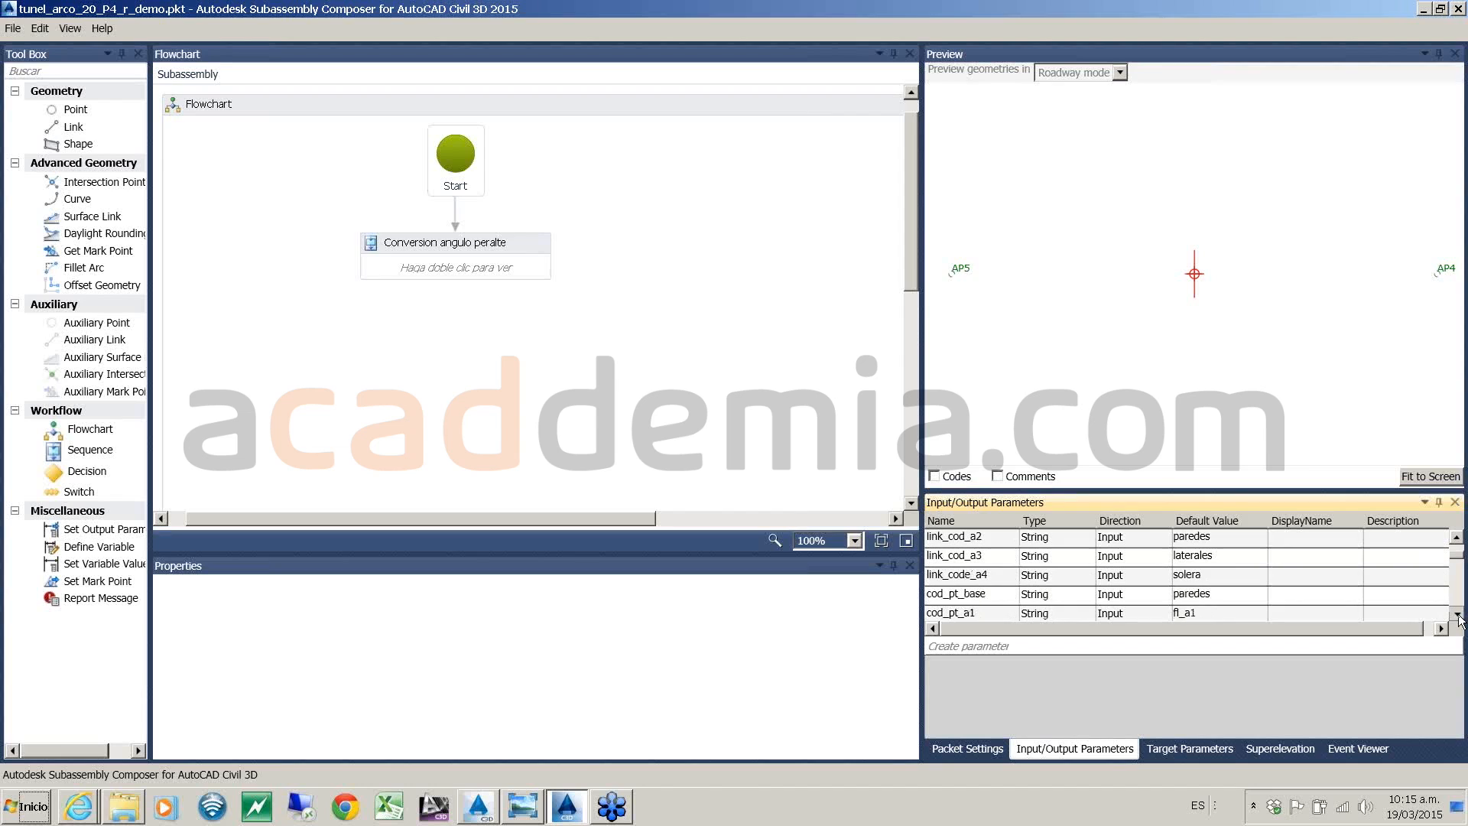
{"action": "left_click", "coordinate": [1456, 614]}
{"action": "left_click", "coordinate": [1455, 614]}
{"action": "left_click", "coordinate": [1455, 615]}
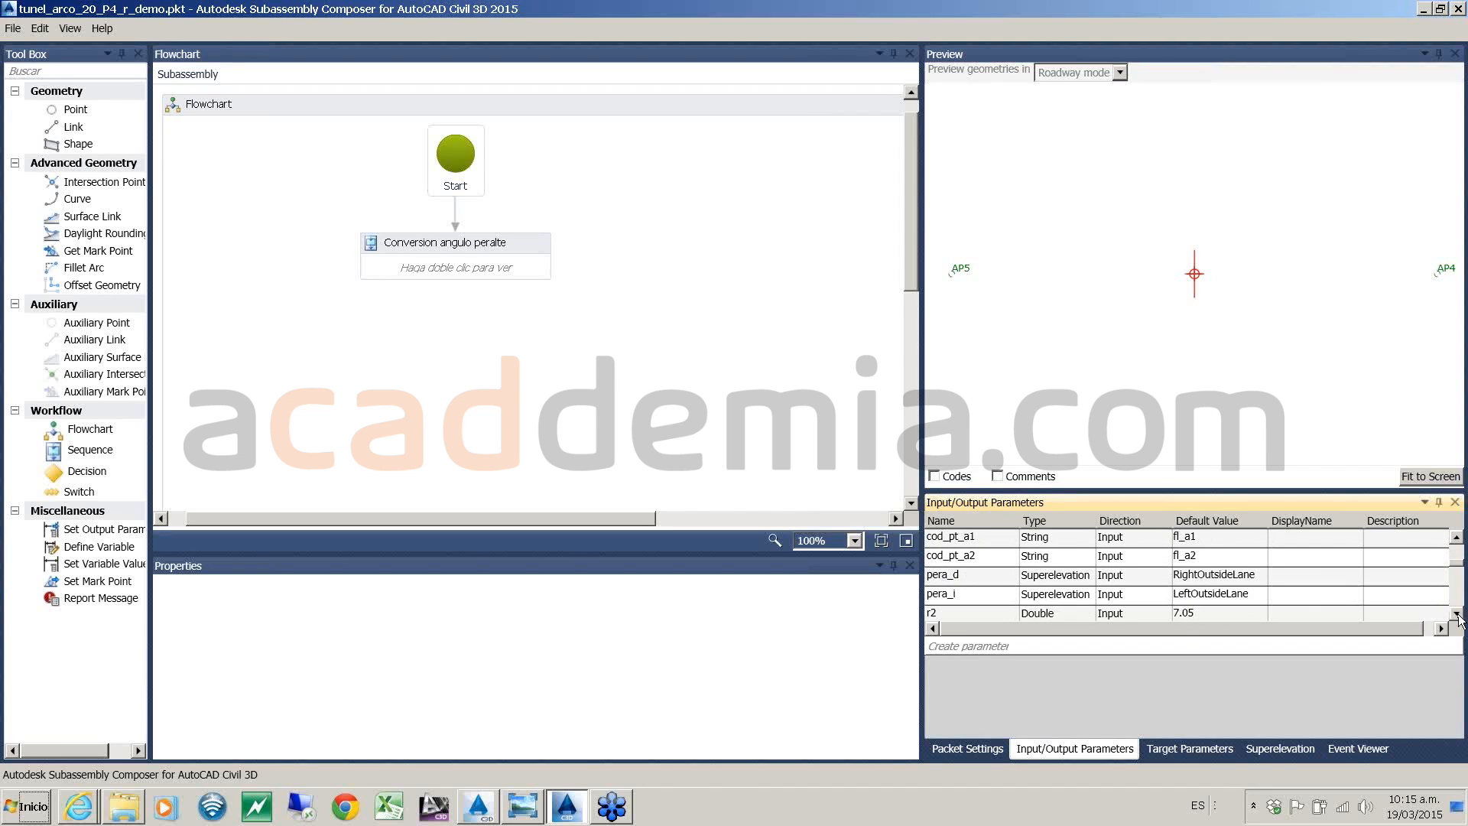
{"action": "left_click", "coordinate": [1456, 614]}
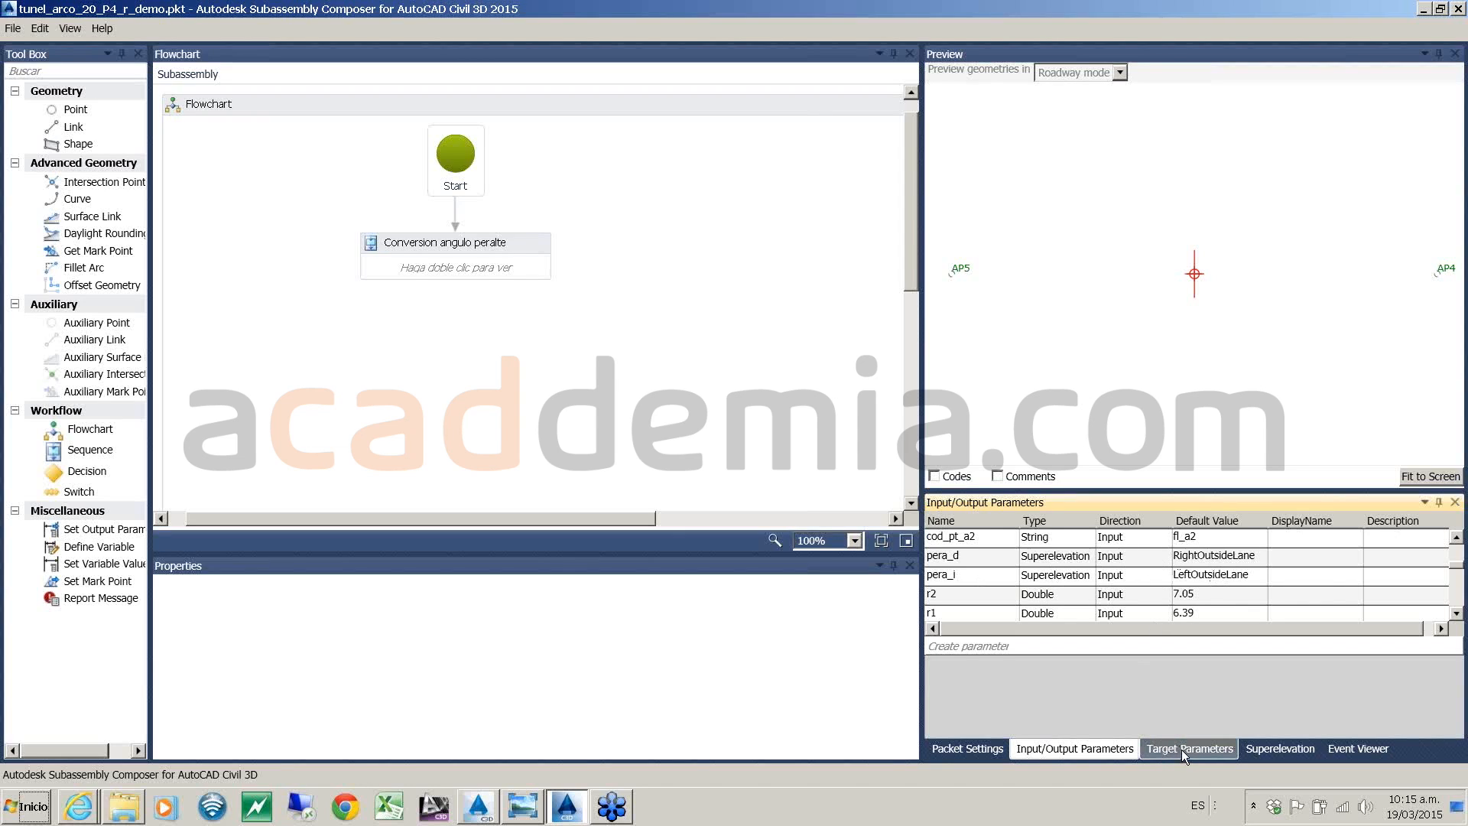
- Check the superelevation cross slope preview settings and return to the start of the input/output parameter list
{"action": "left_click", "coordinate": [1276, 749]}
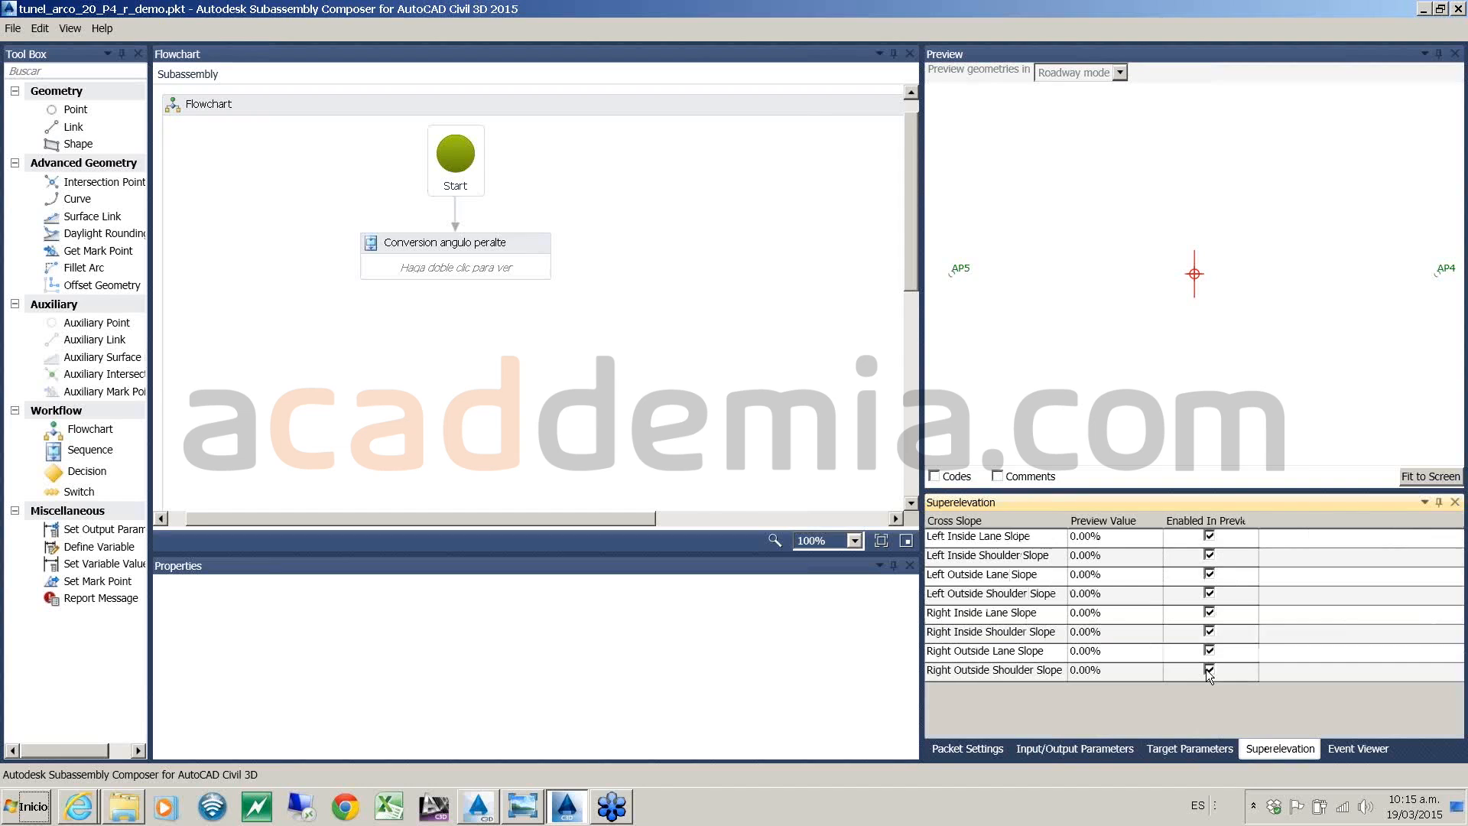
{"action": "left_click", "coordinate": [1098, 753]}
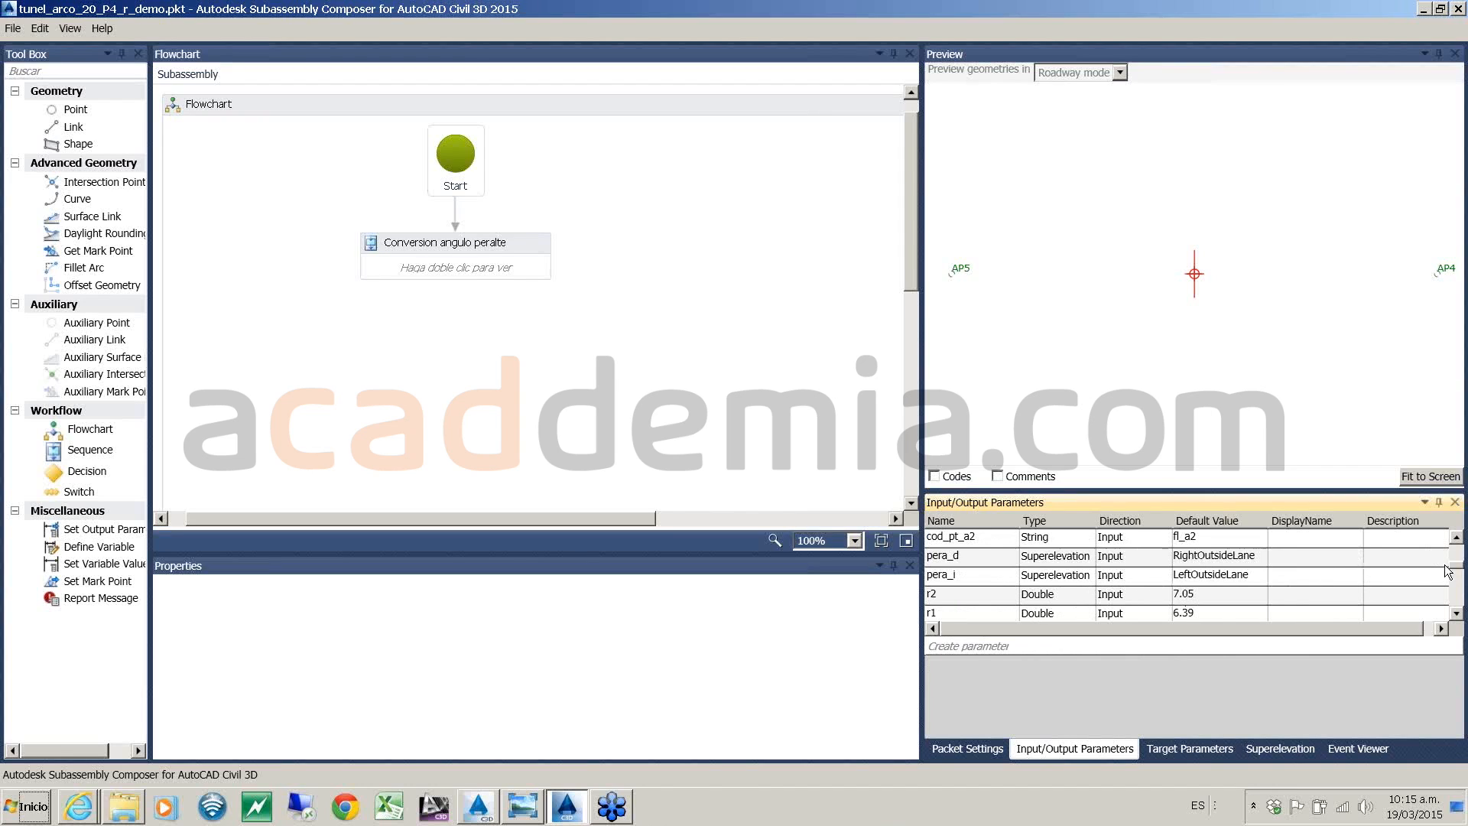
{"action": "left_click_drag", "start_coordinate": [1456, 564], "coordinate": [1455, 549]}
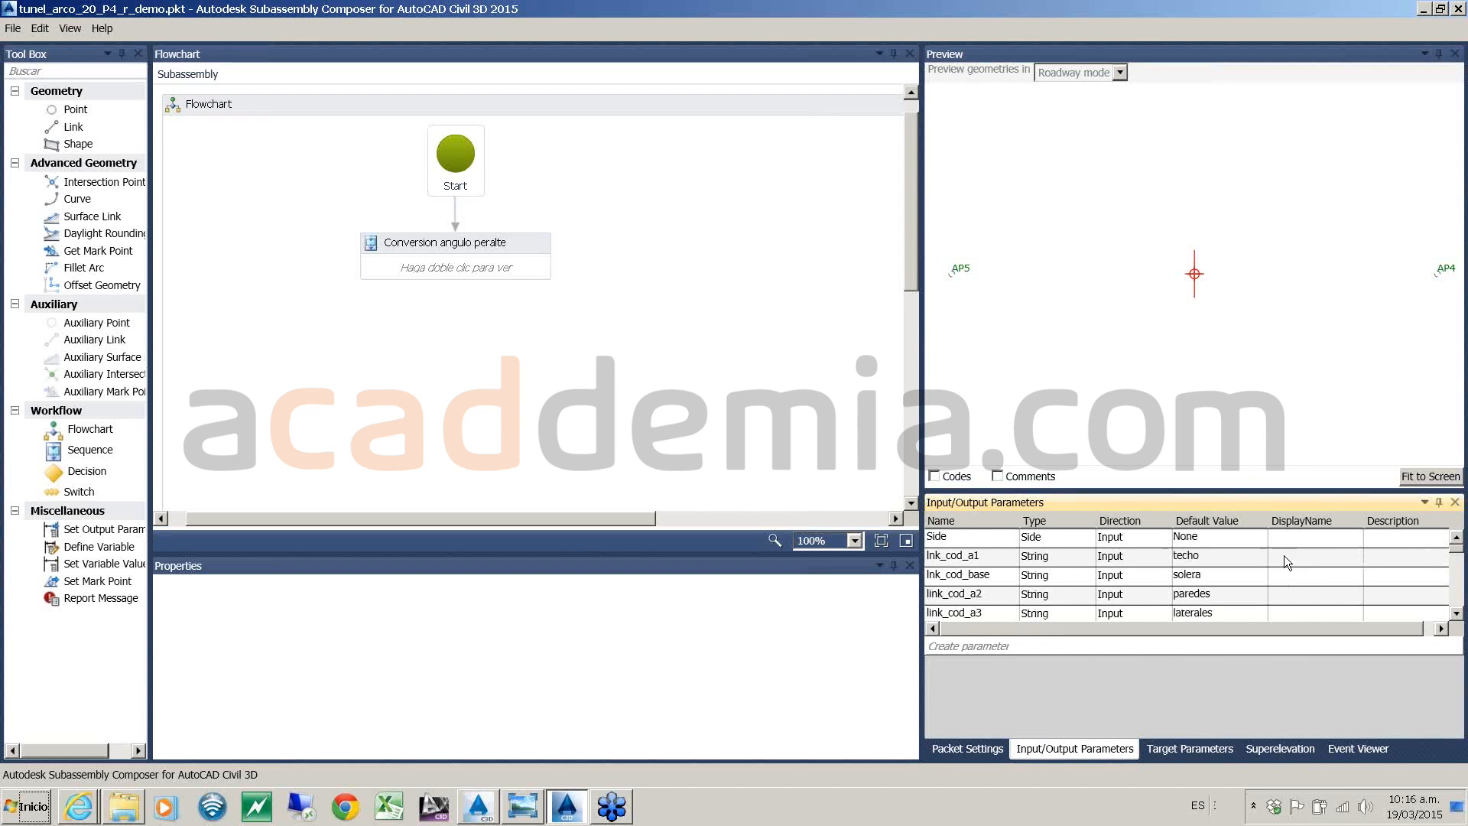
- Review the tunnel's radius parameters r1 to r4 and angle parameters angu_a1 to angu_a3 in the input/output list
{"action": "left_click", "coordinate": [1457, 614]}
{"action": "left_click", "coordinate": [1456, 615]}
{"action": "left_click", "coordinate": [1456, 615]}
{"action": "left_click", "coordinate": [1457, 614]}
{"action": "left_click", "coordinate": [1457, 614]}
{"action": "left_click", "coordinate": [1457, 614]}
{"action": "left_click", "coordinate": [1456, 614]}
{"action": "left_click", "coordinate": [1456, 614]}
{"action": "left_click", "coordinate": [1457, 614]}
{"action": "left_click", "coordinate": [1457, 614]}
{"action": "left_click", "coordinate": [1458, 615]}
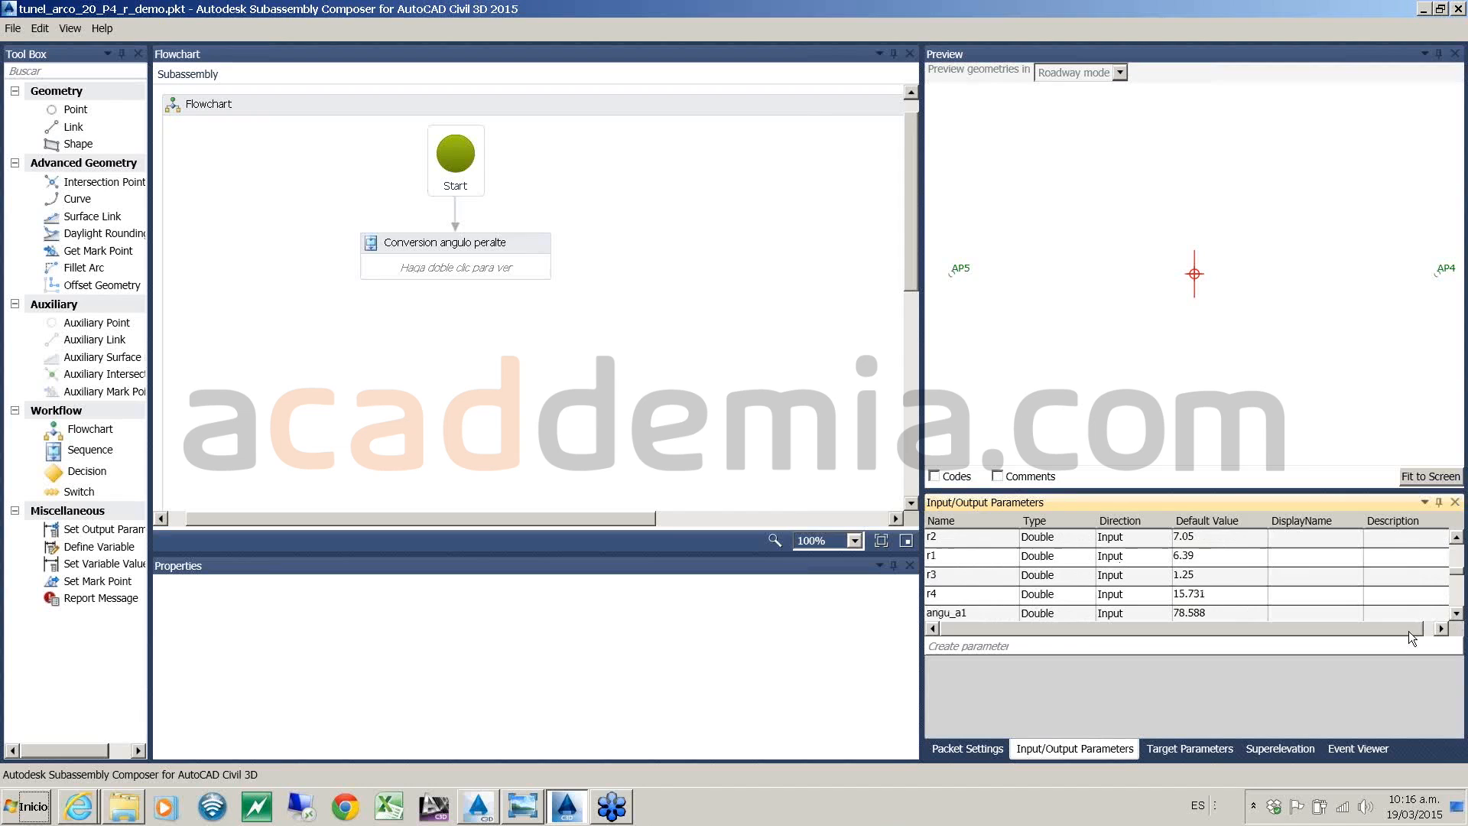
{"action": "left_click", "coordinate": [1456, 614]}
{"action": "left_click", "coordinate": [1456, 614]}
{"action": "left_click", "coordinate": [1457, 614]}
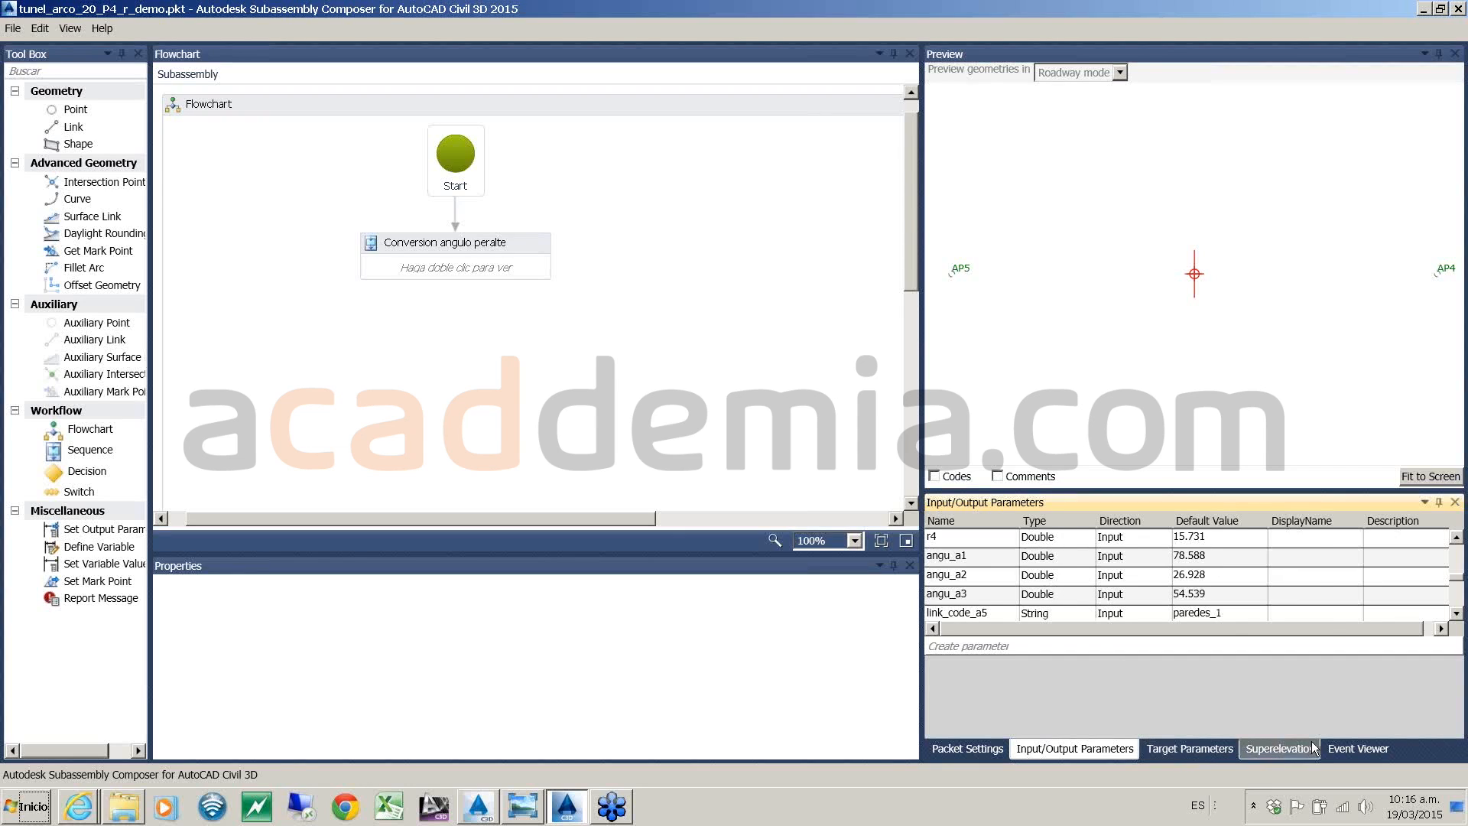
- Open the Conversion angulo peralte sequence in the flowchart and view its elements from the beginning
{"action": "double_click", "coordinate": [459, 243]}
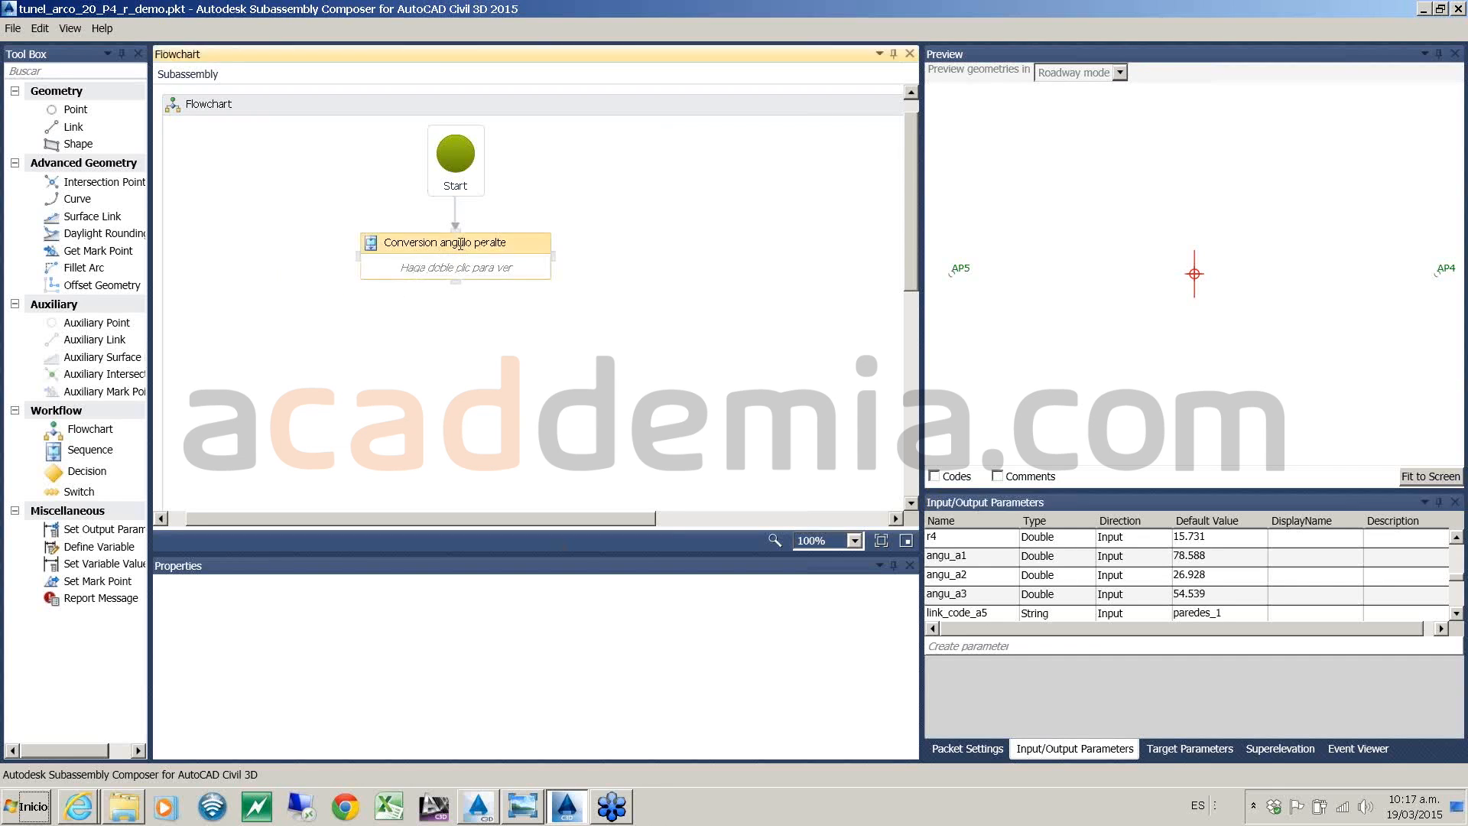
{"action": "left_click", "coordinate": [436, 341]}
{"action": "double_click", "coordinate": [455, 261]}
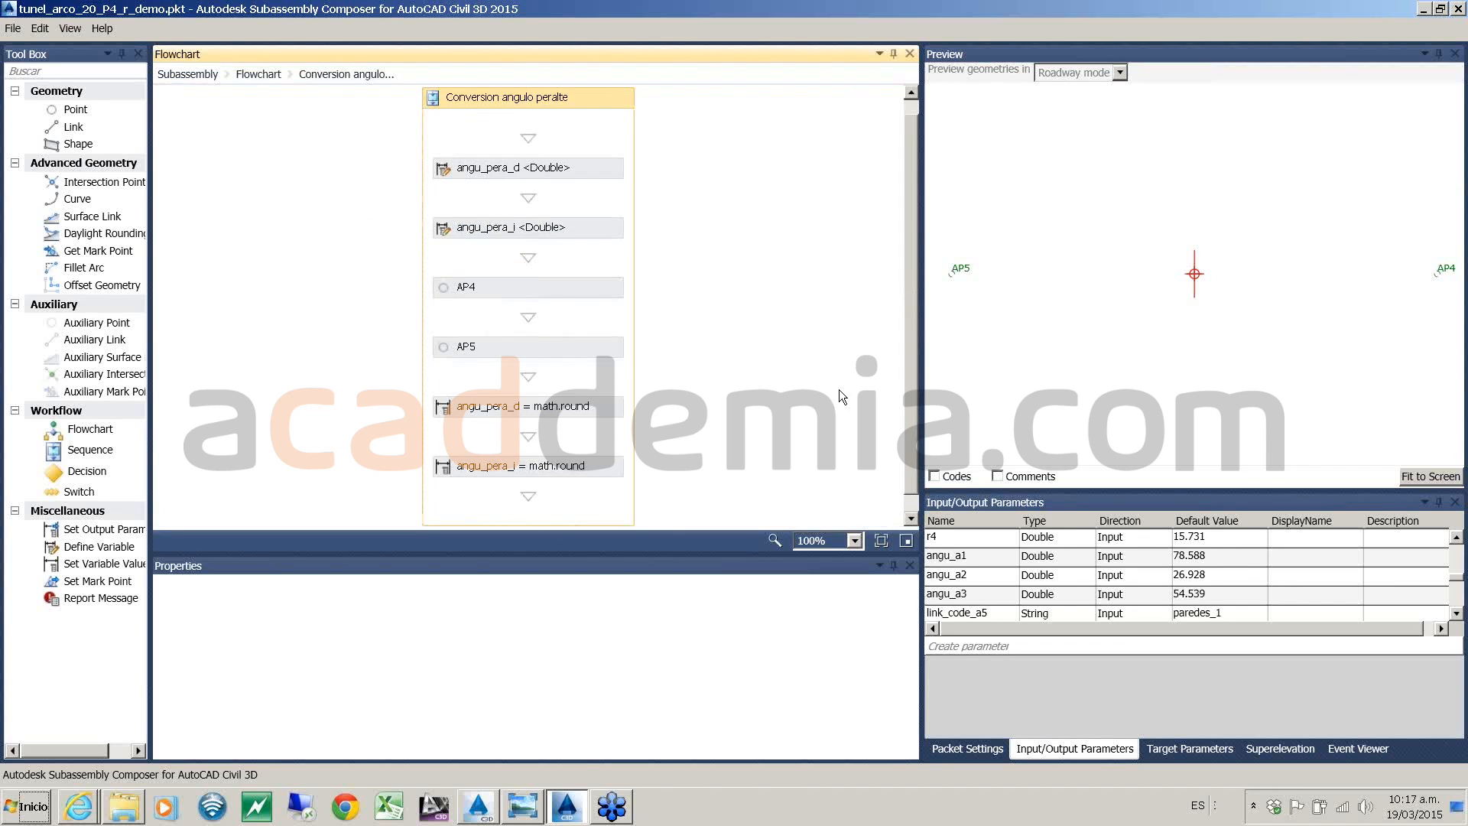
{"action": "left_click_drag", "start_coordinate": [910, 458], "coordinate": [911, 401]}
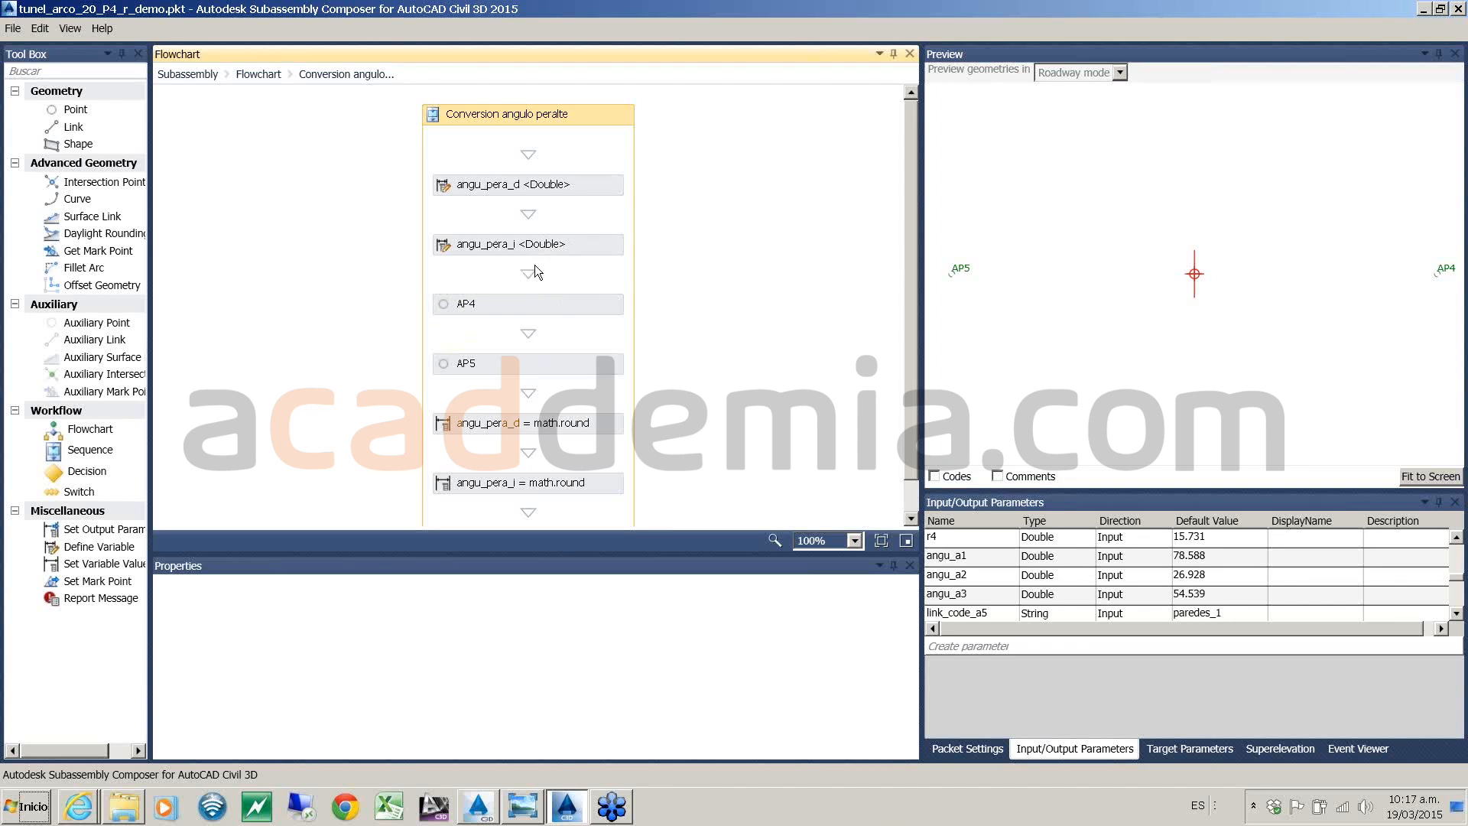
- Inspect the geometry type, origin point, slope and Delta X properties of points AP4 and AP5
{"action": "left_click", "coordinate": [571, 303]}
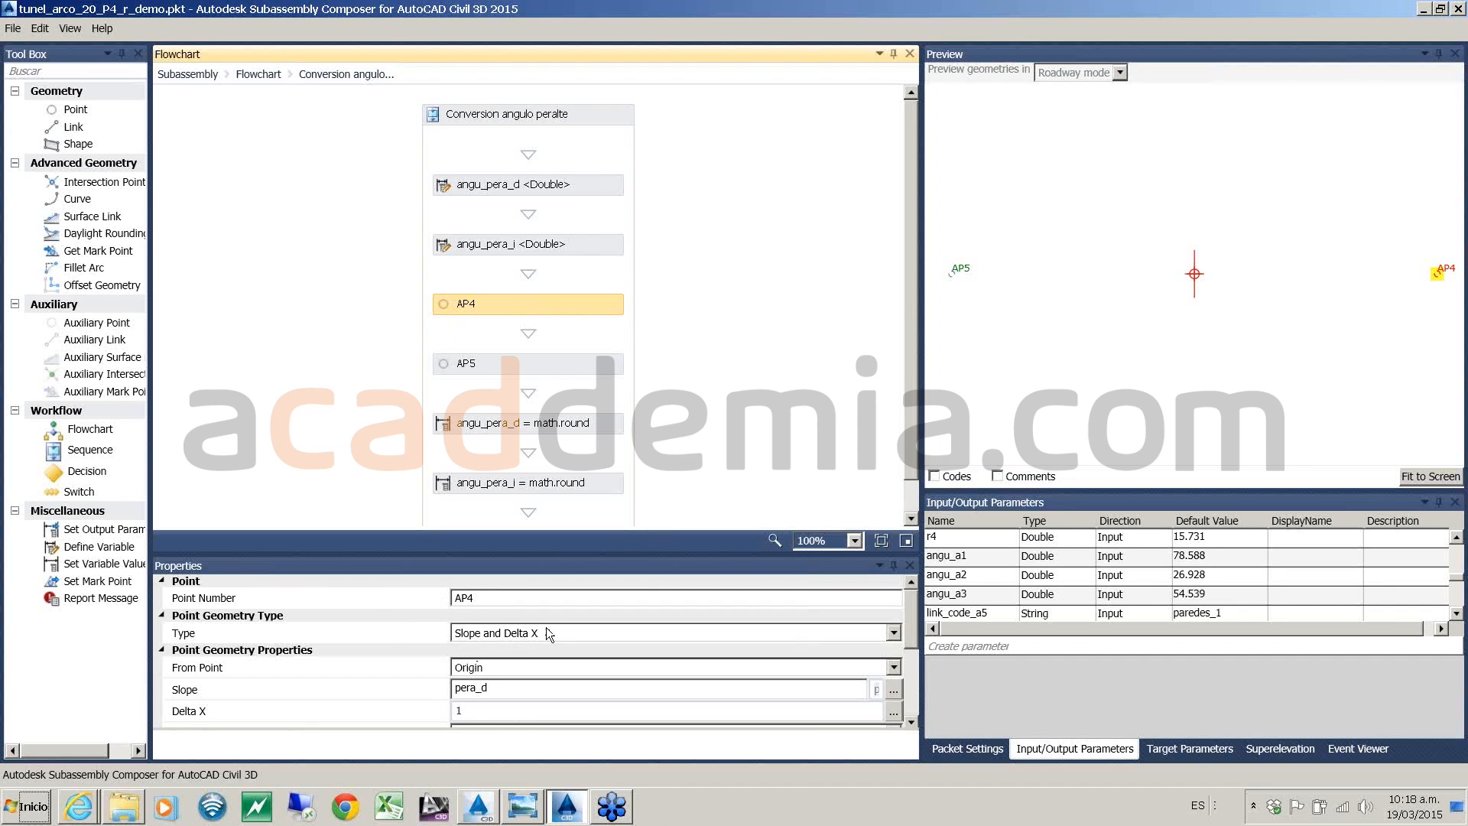
{"action": "left_click", "coordinate": [496, 689]}
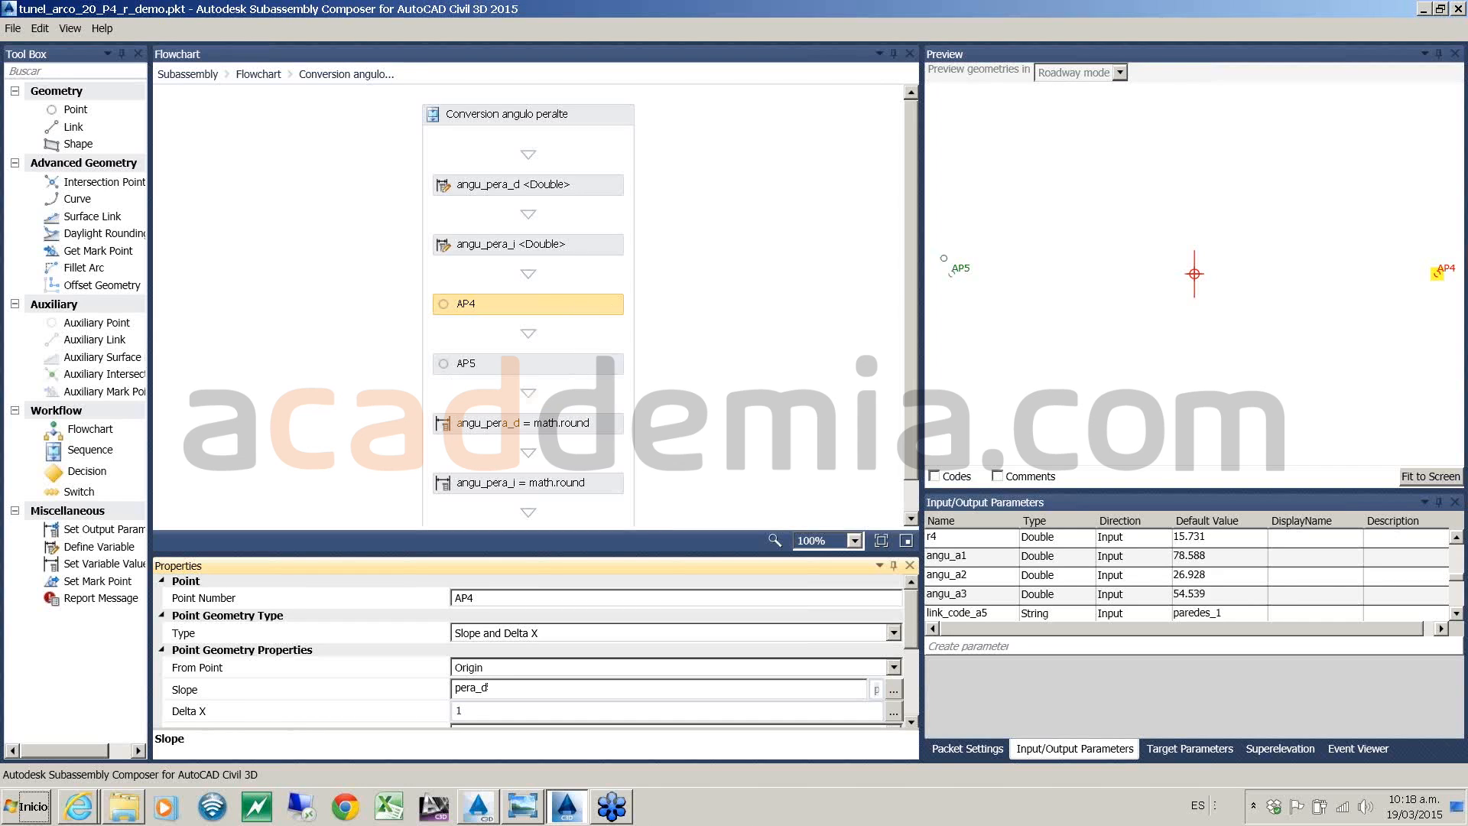
{"action": "left_click", "coordinate": [562, 369]}
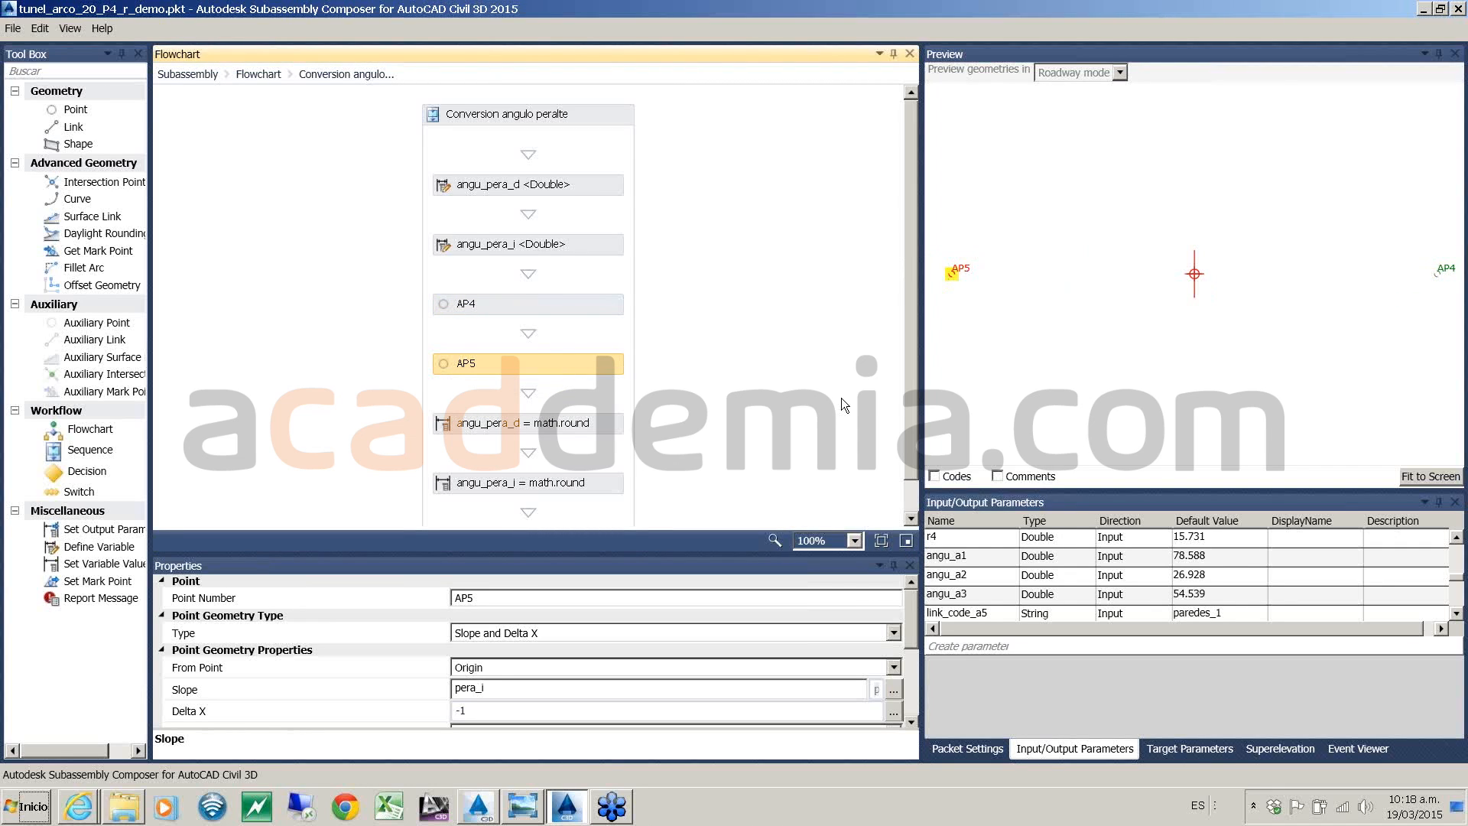
- Copy the angu_pera_d expression math.round((math.atan(AP4.Y)*180/math.pi)*100000)/100000 into a new Notepad document
{"action": "left_click", "coordinate": [566, 422]}
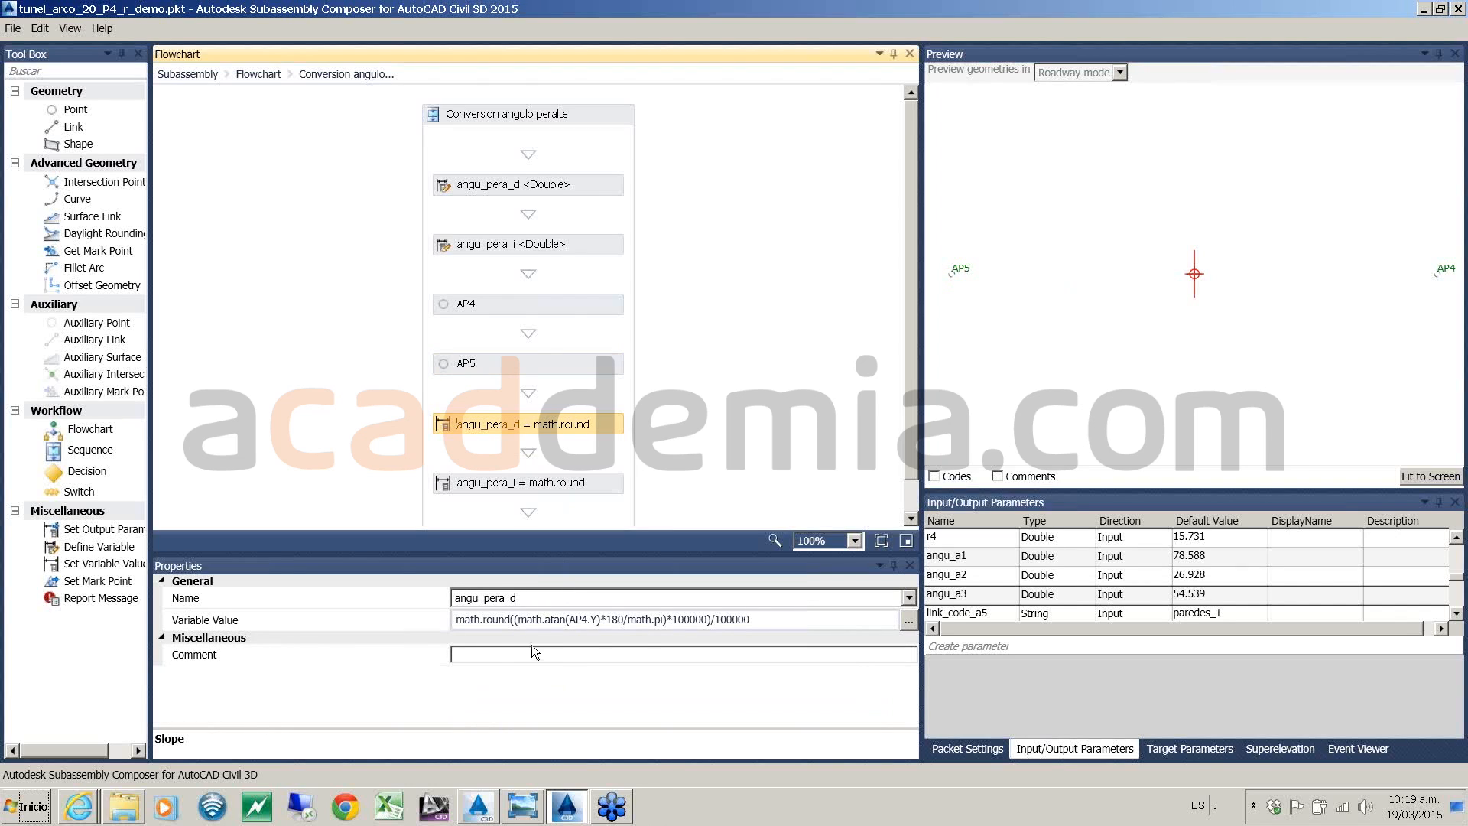
{"action": "left_click_drag", "start_coordinate": [769, 621], "coordinate": [462, 631]}
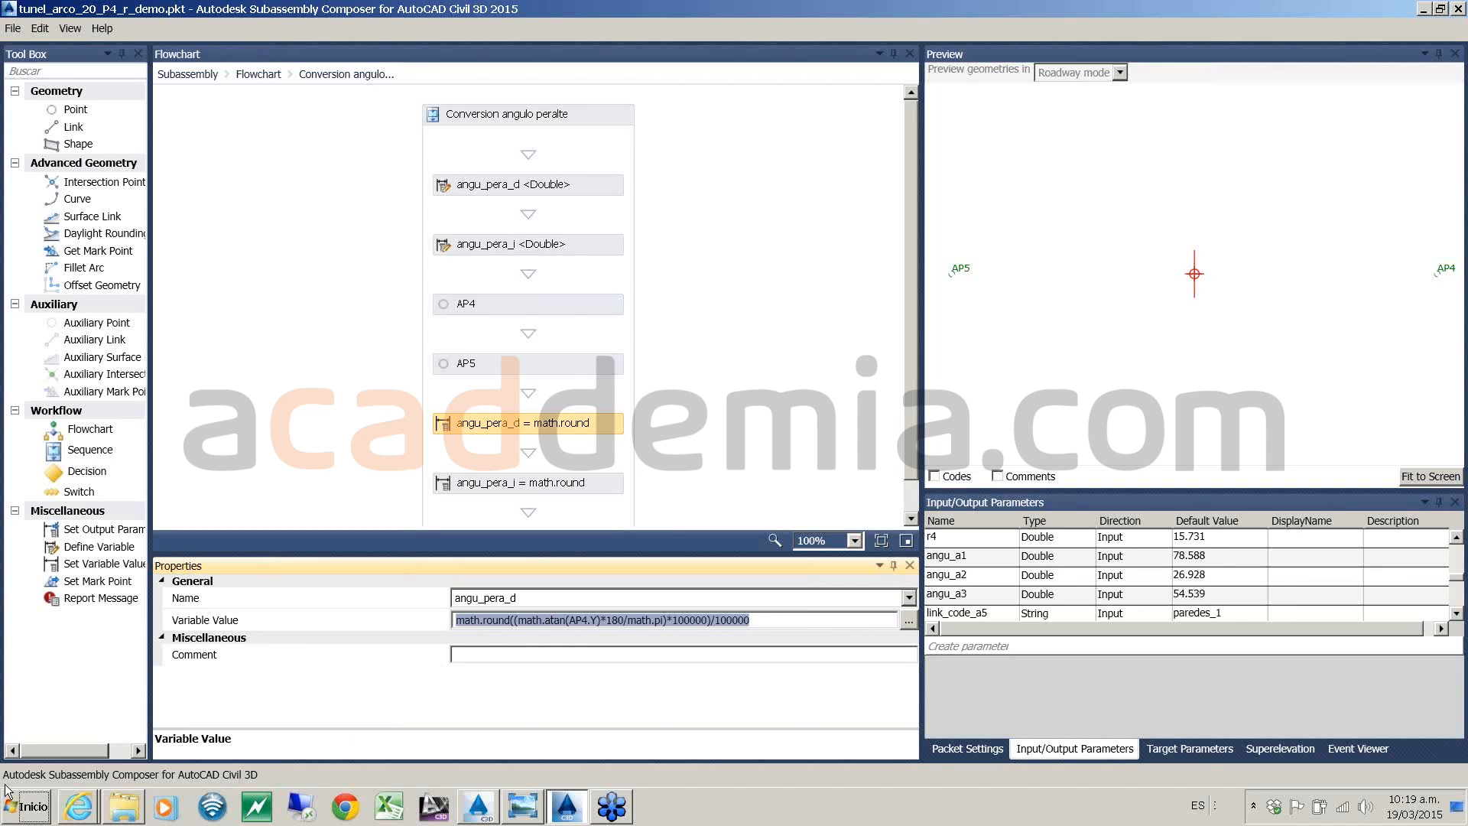
{"action": "left_click", "coordinate": [16, 804]}
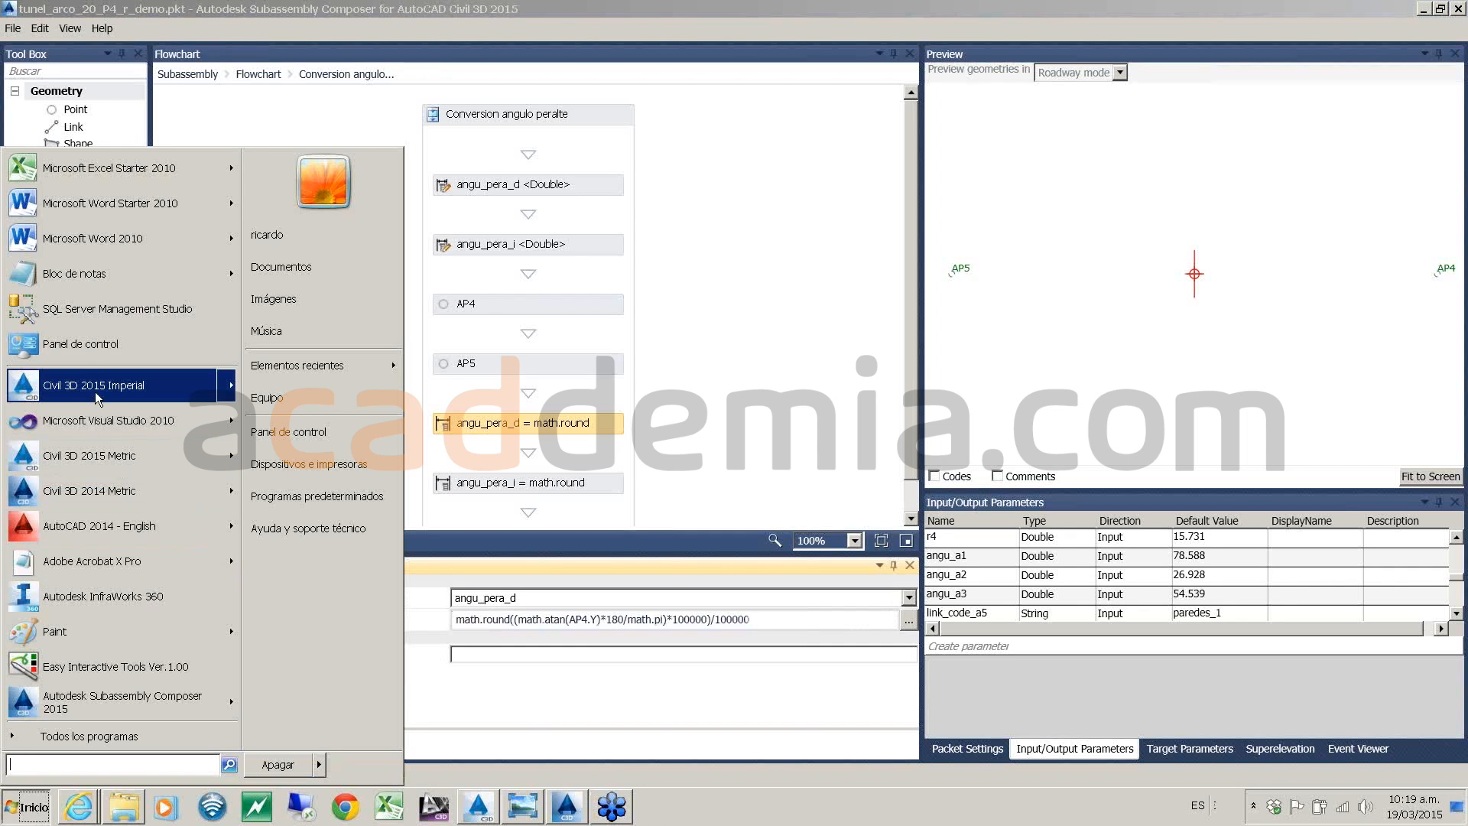
{"action": "left_click", "coordinate": [95, 273]}
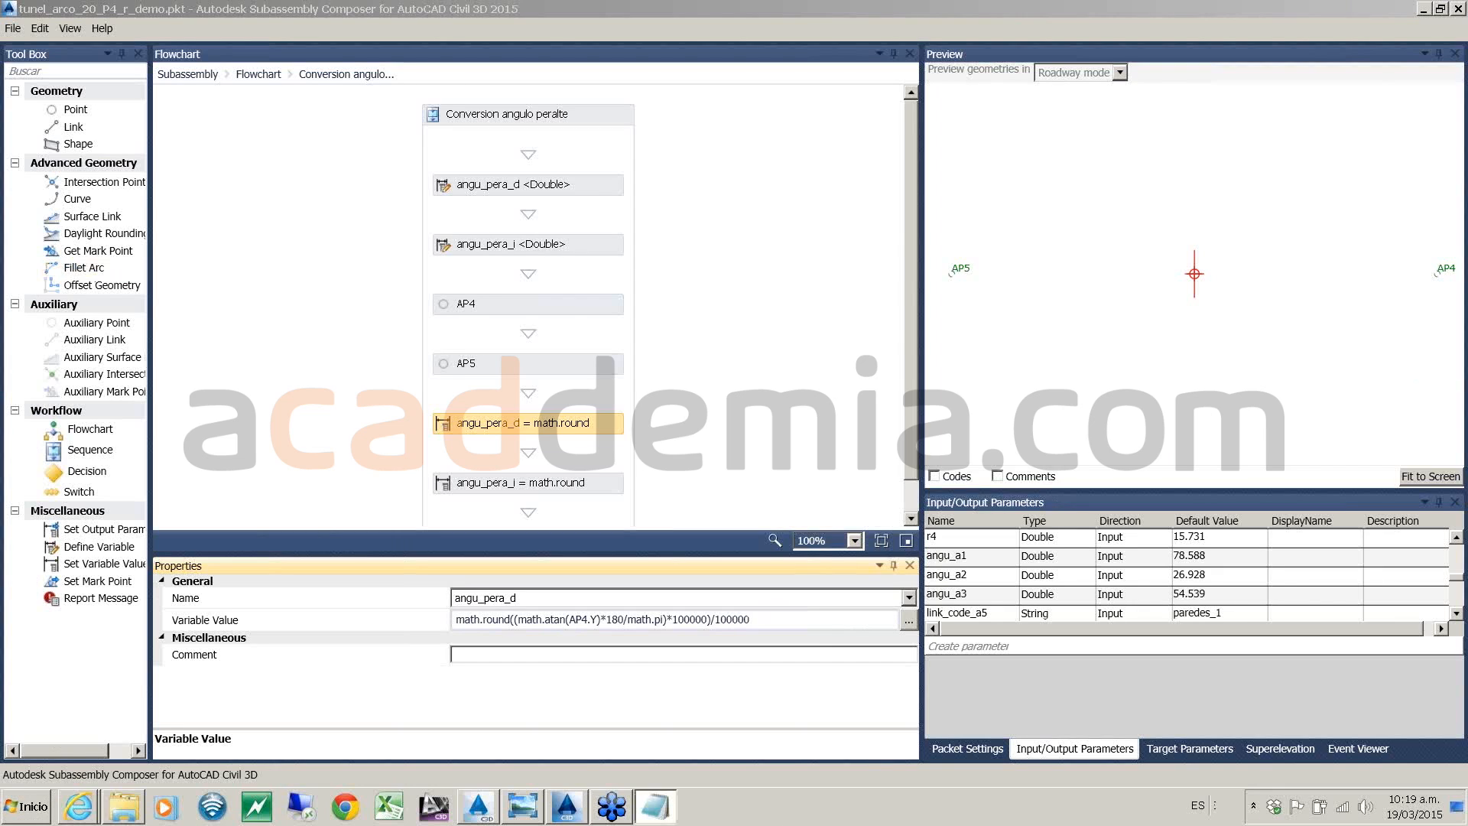
{"action": "type", "text": "math.round((math.atan(AP4.Y)*180/math.pi)*100000)/100000"}
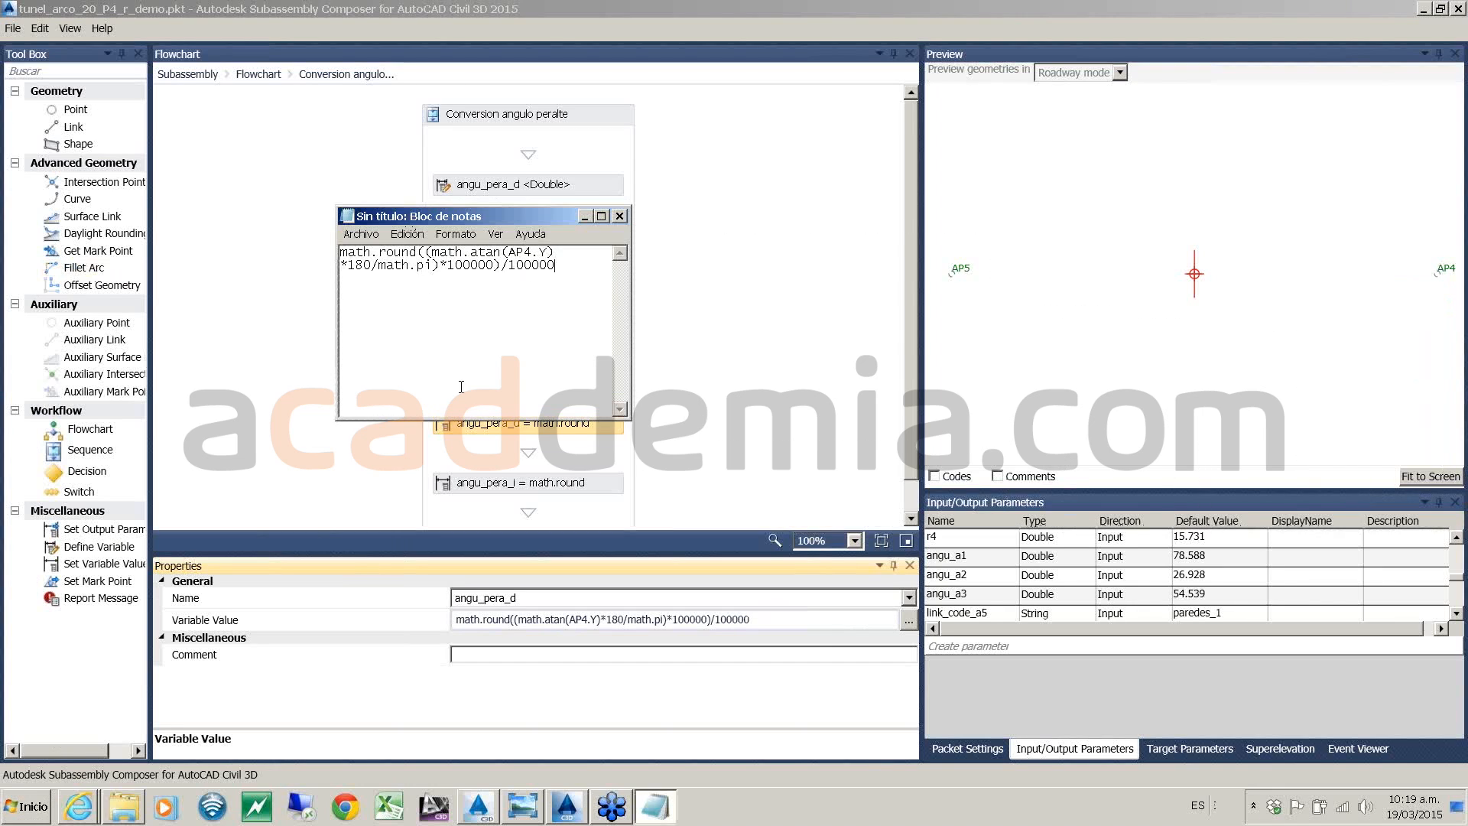
- Widen the Notepad window so the formula fits on one line and set its font size to 16
{"action": "left_click_drag", "start_coordinate": [631, 419], "coordinate": [1093, 416]}
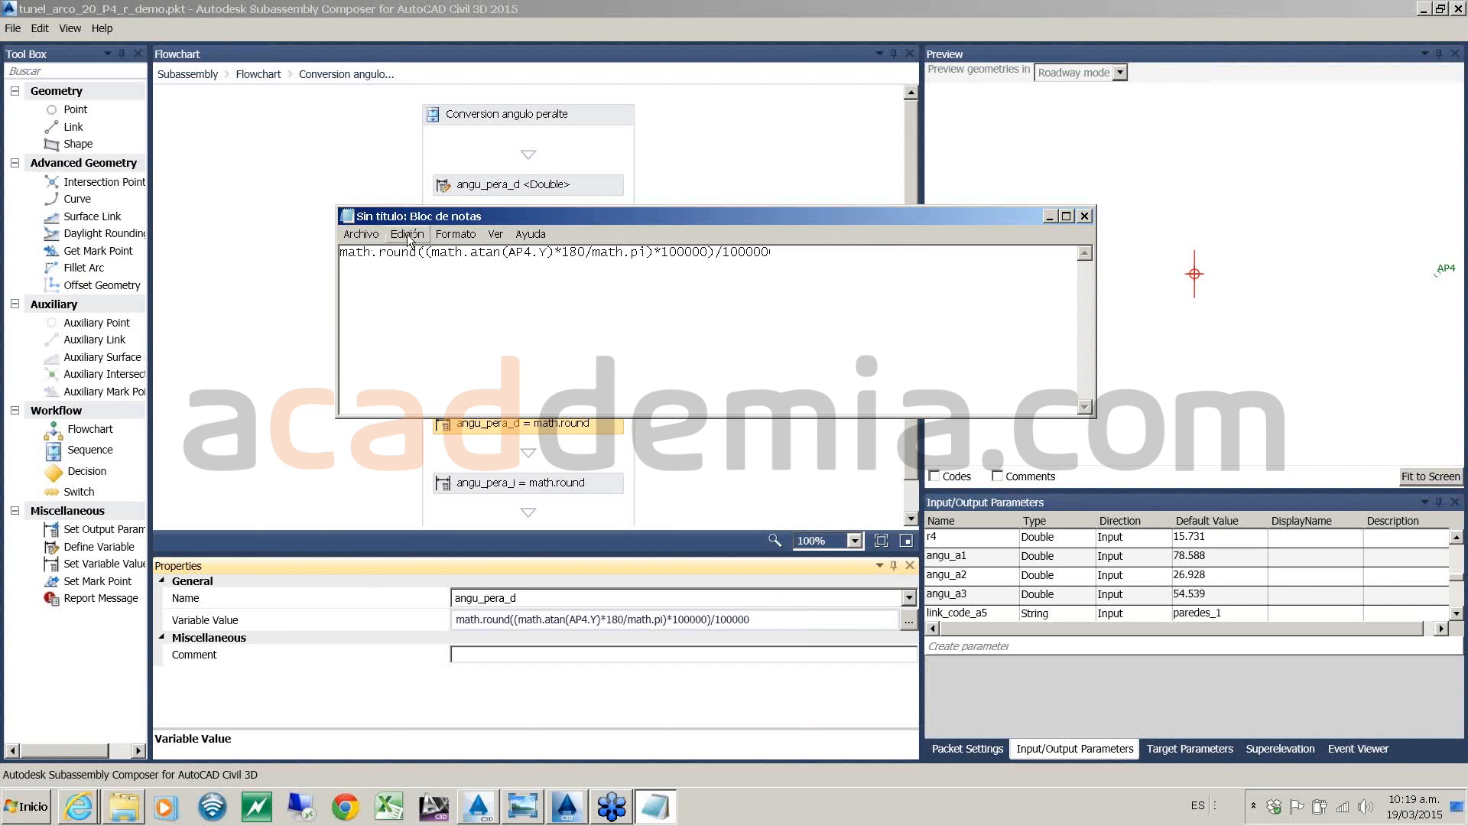
{"action": "left_click", "coordinate": [466, 235]}
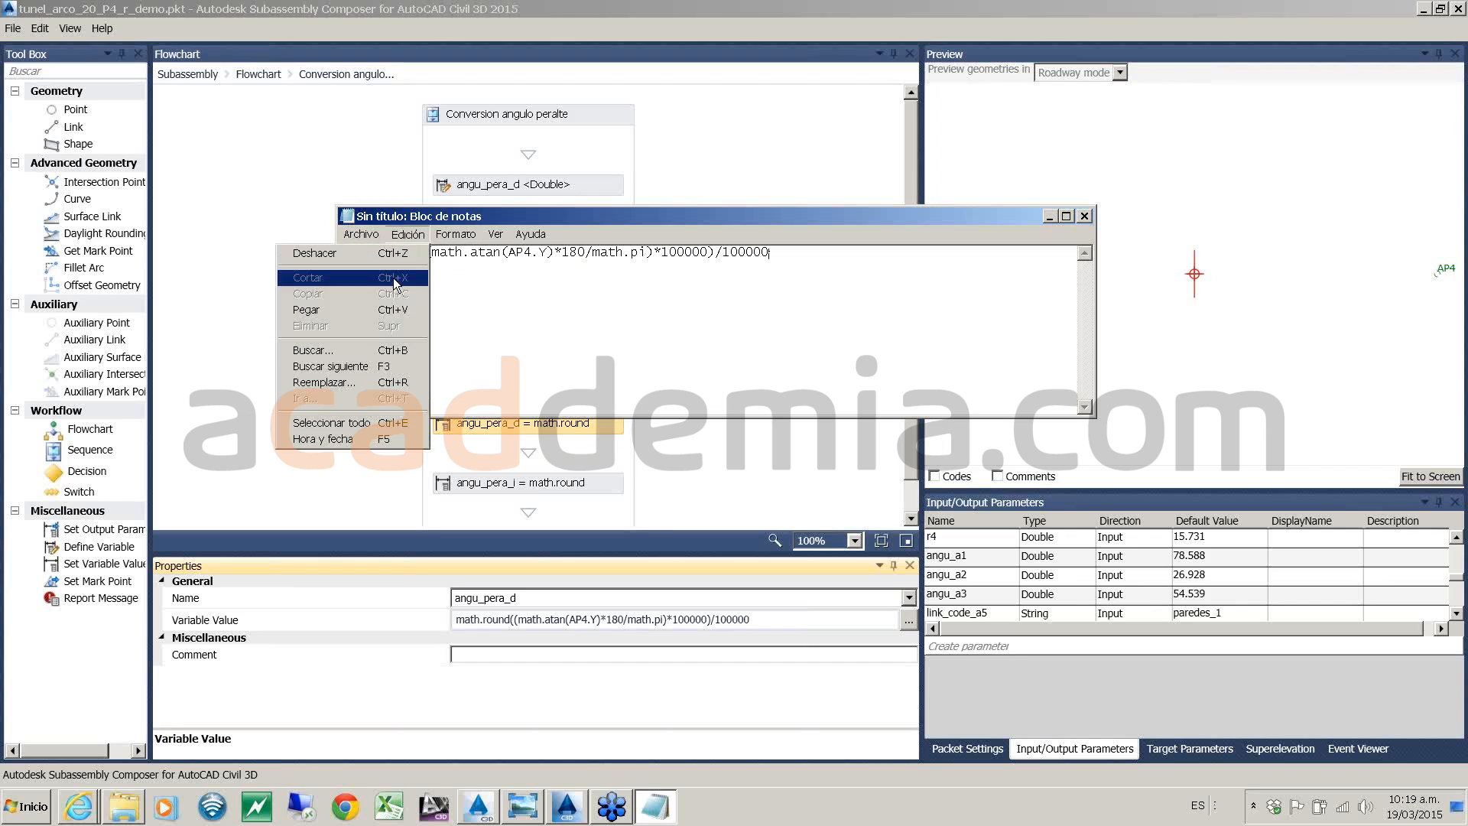
{"action": "left_click", "coordinate": [437, 267]}
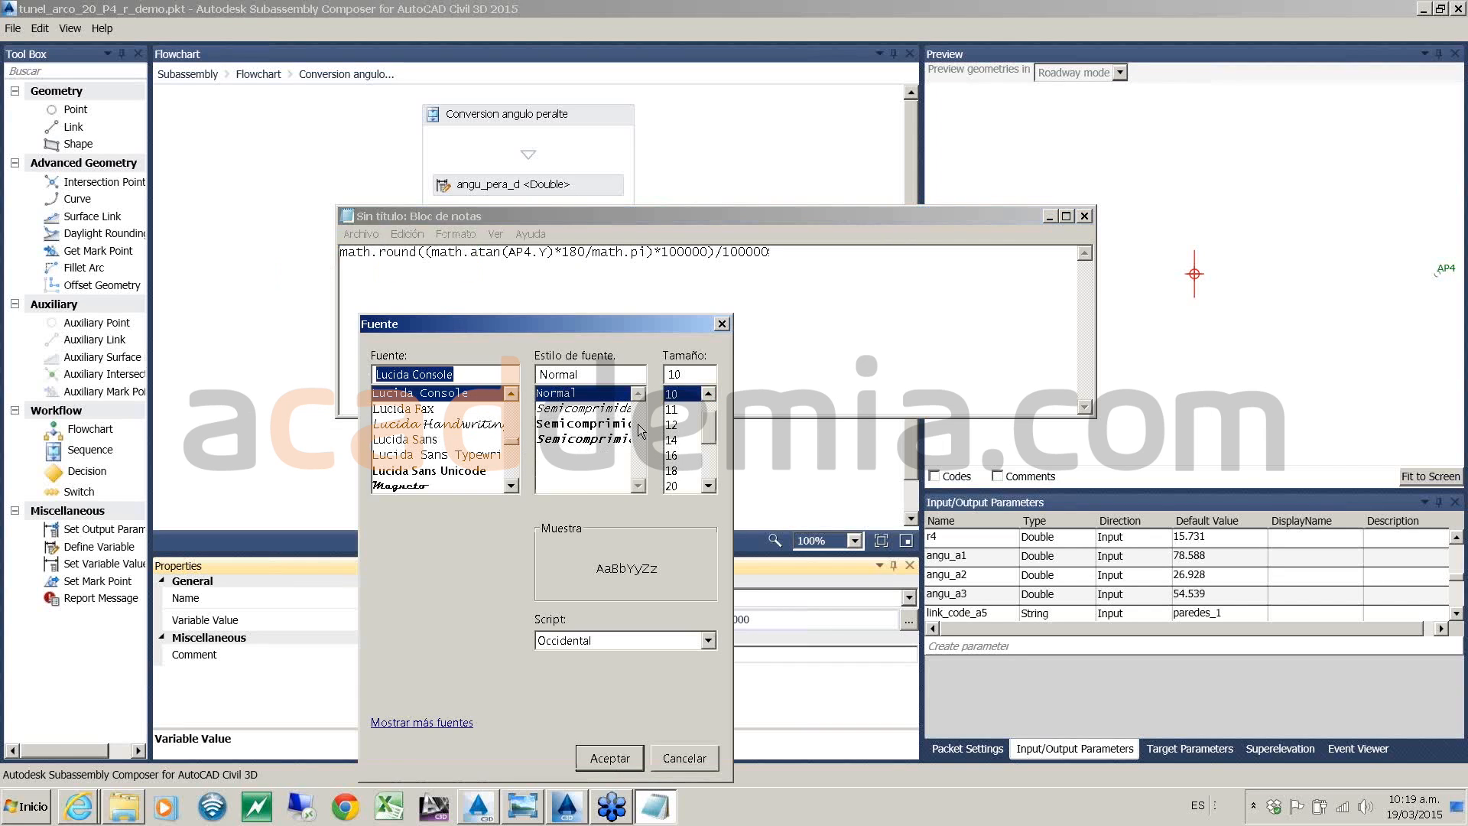
{"action": "left_click", "coordinate": [678, 458]}
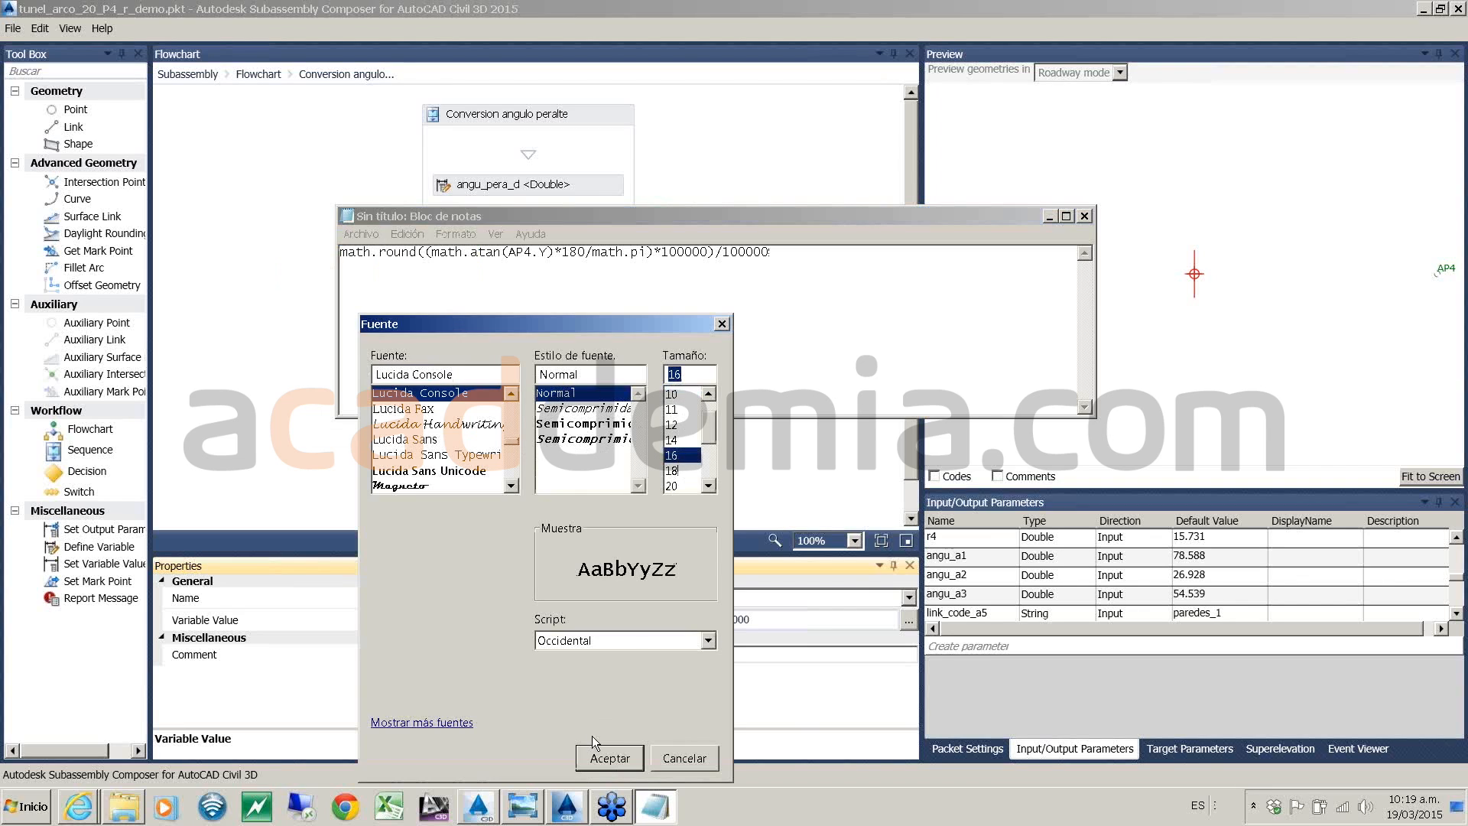
{"action": "left_click", "coordinate": [610, 758]}
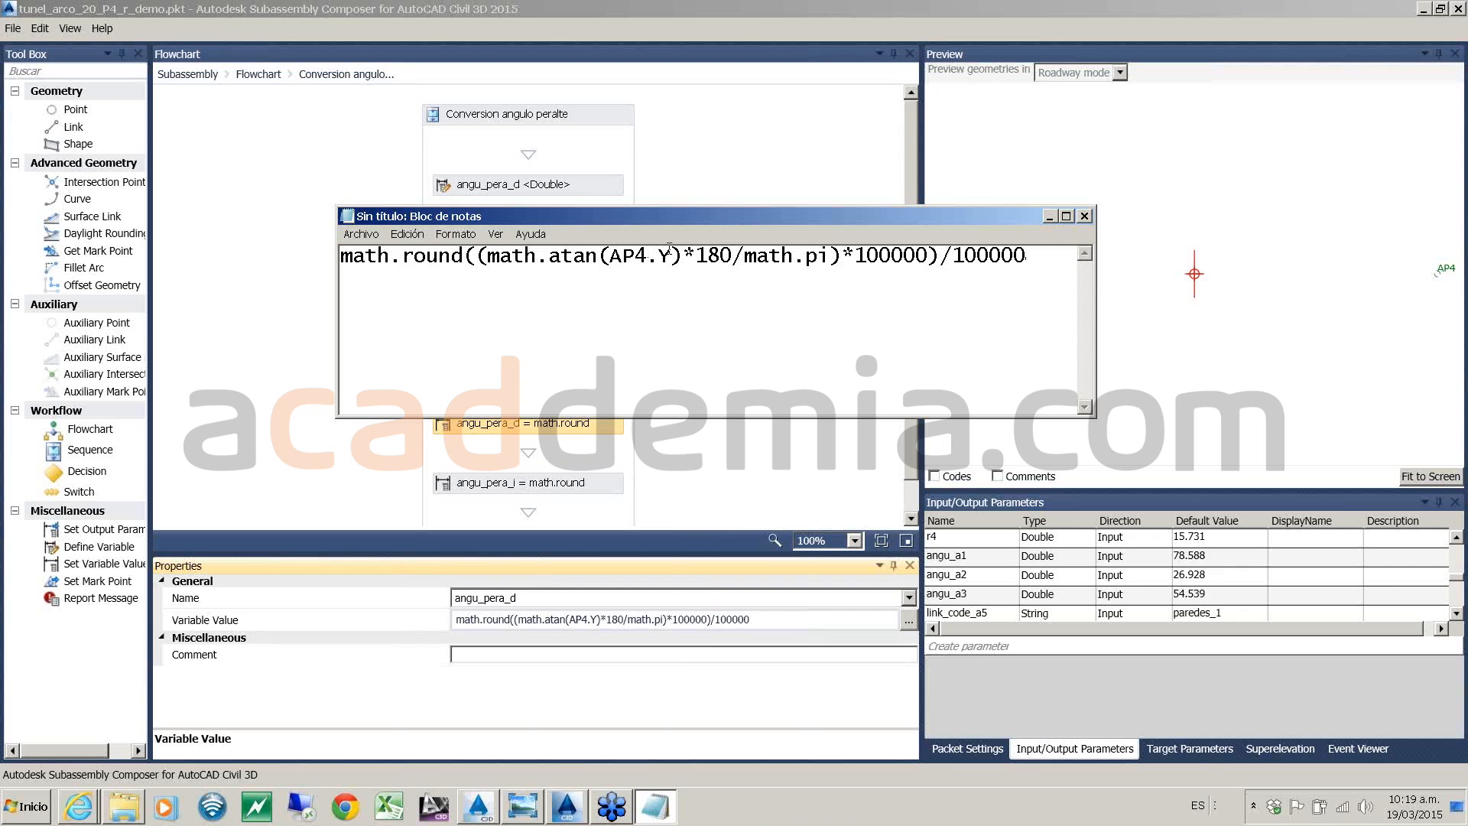
{"action": "left_click_drag", "start_coordinate": [732, 218], "coordinate": [737, 198]}
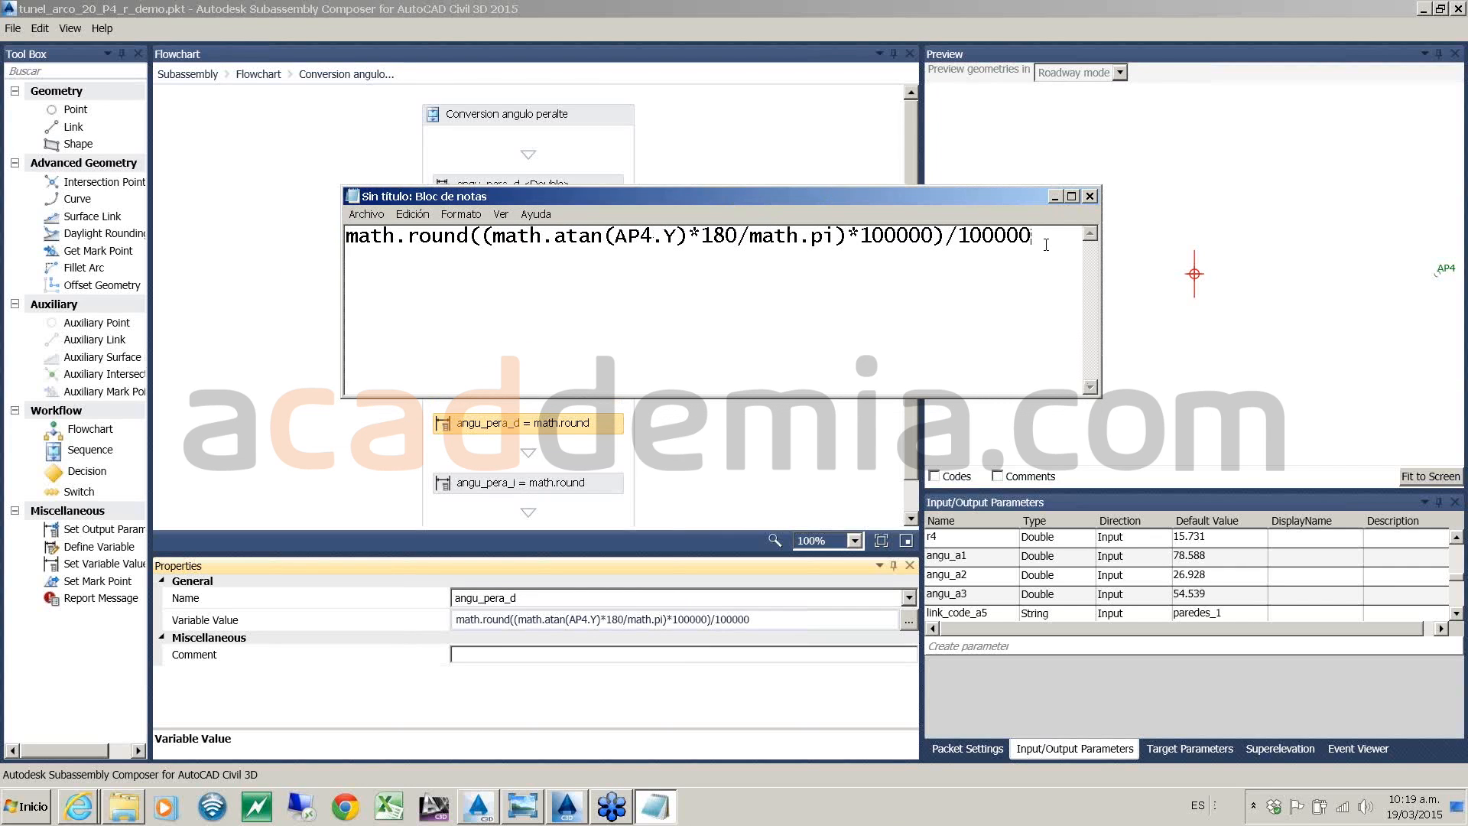
- Examine the parts of the angu_pera_d formula in Notepad: math.round, the arctangent of AP4.Y, the degree conversion and the 100000 factor
{"action": "left_click_drag", "start_coordinate": [1033, 237], "coordinate": [345, 231]}
{"action": "left_click", "coordinate": [407, 294]}
{"action": "left_click", "coordinate": [401, 236]}
{"action": "left_click_drag", "start_coordinate": [395, 238], "coordinate": [326, 238]}
{"action": "left_click_drag", "start_coordinate": [410, 236], "coordinate": [465, 236]}
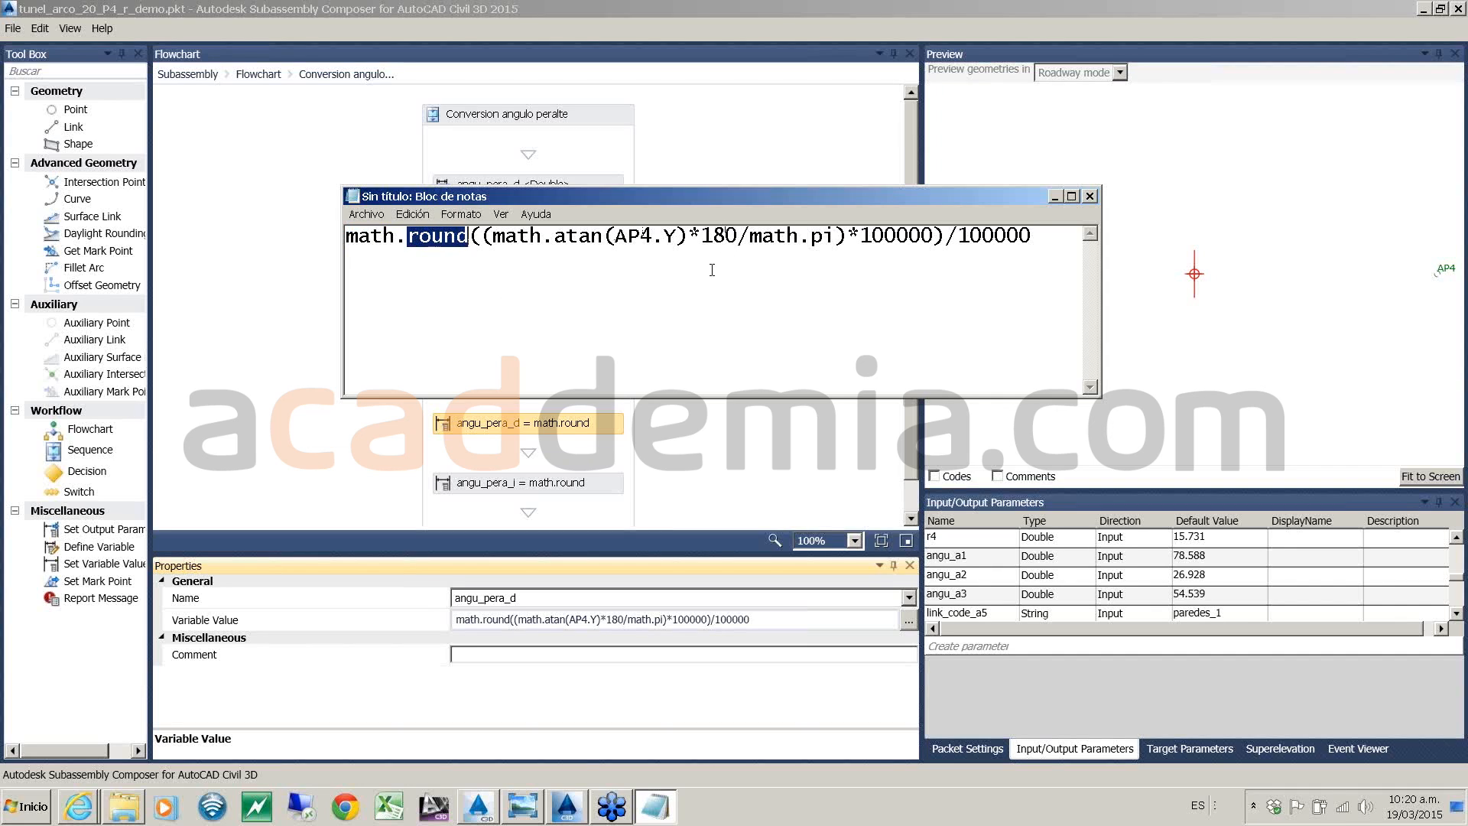
{"action": "left_click", "coordinate": [589, 299]}
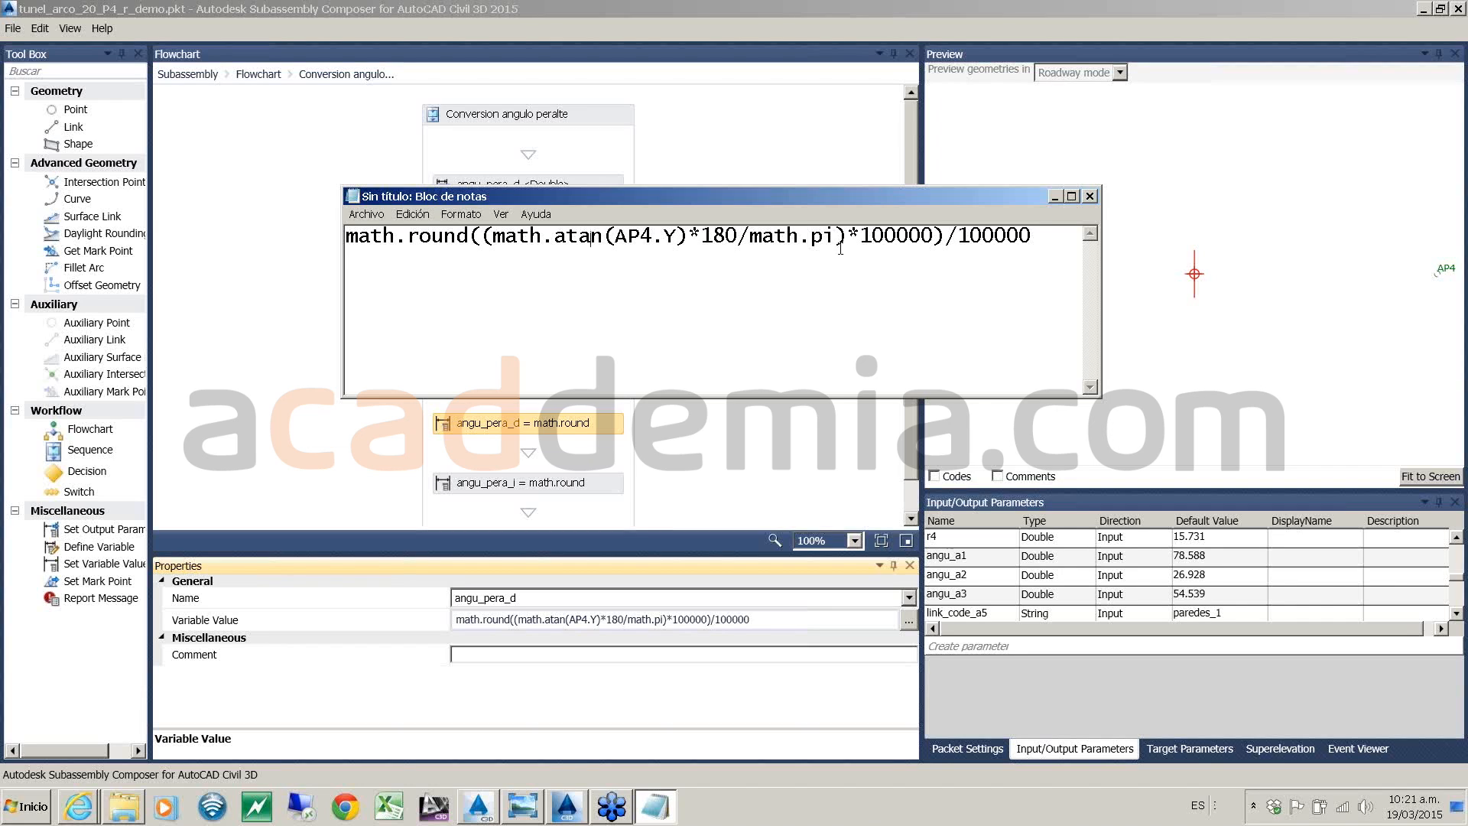
{"action": "left_click_drag", "start_coordinate": [874, 233], "coordinate": [934, 235]}
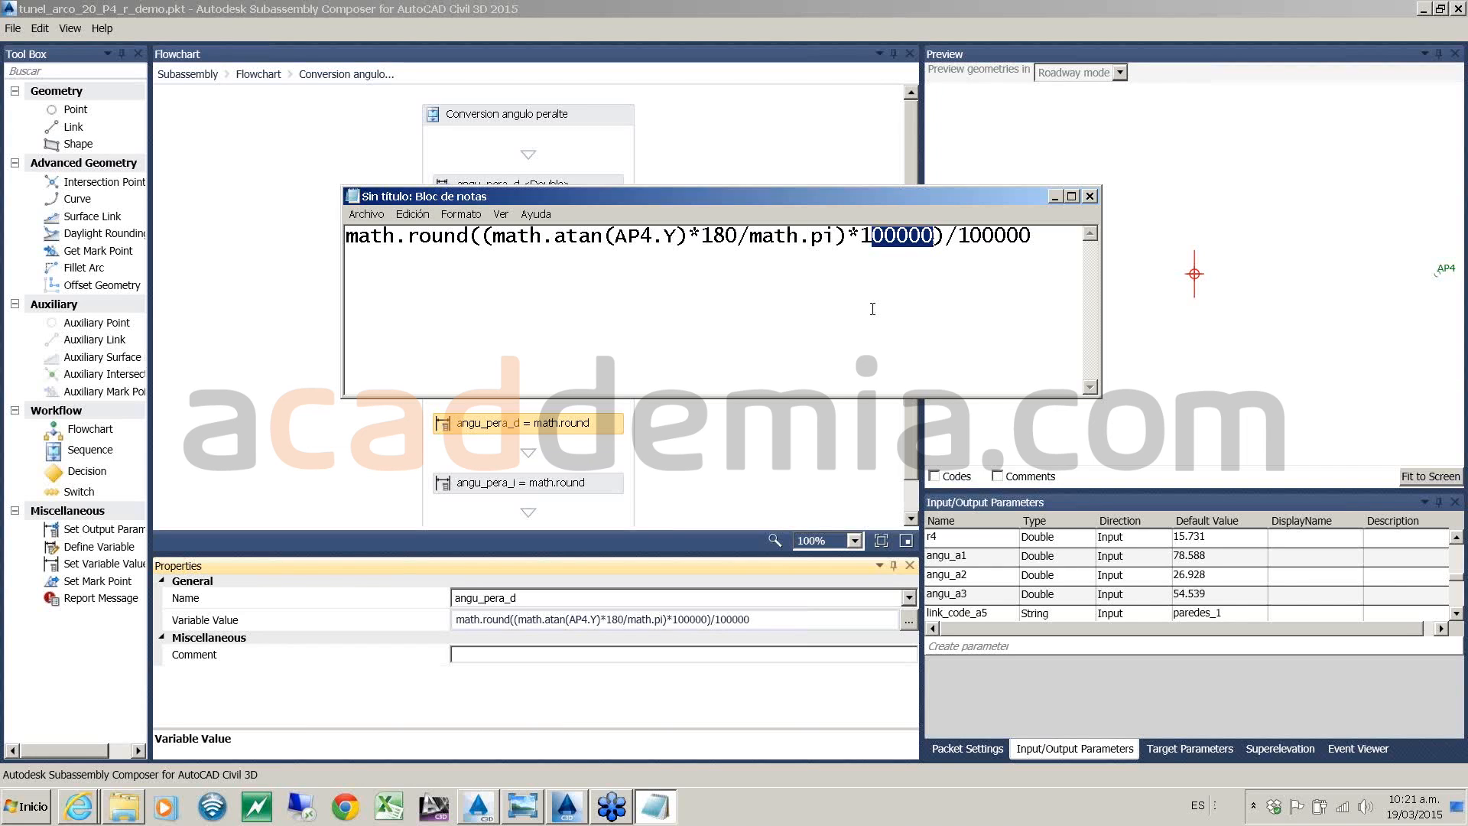
{"action": "left_click", "coordinate": [891, 294]}
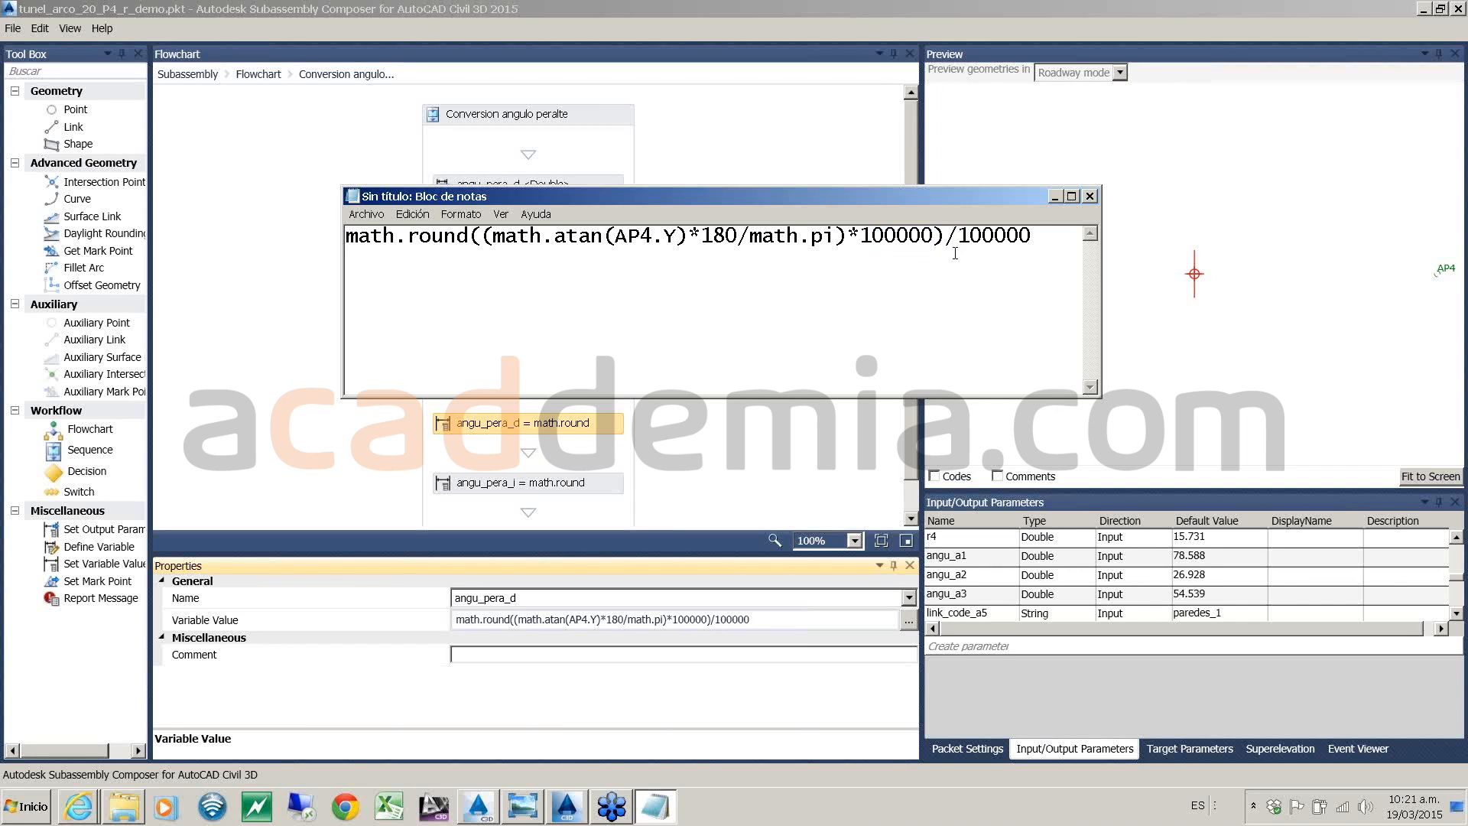
- Minimize Notepad and return from the Conversion angulo peralte sequence to the main flowchart
{"action": "left_click", "coordinate": [1055, 195]}
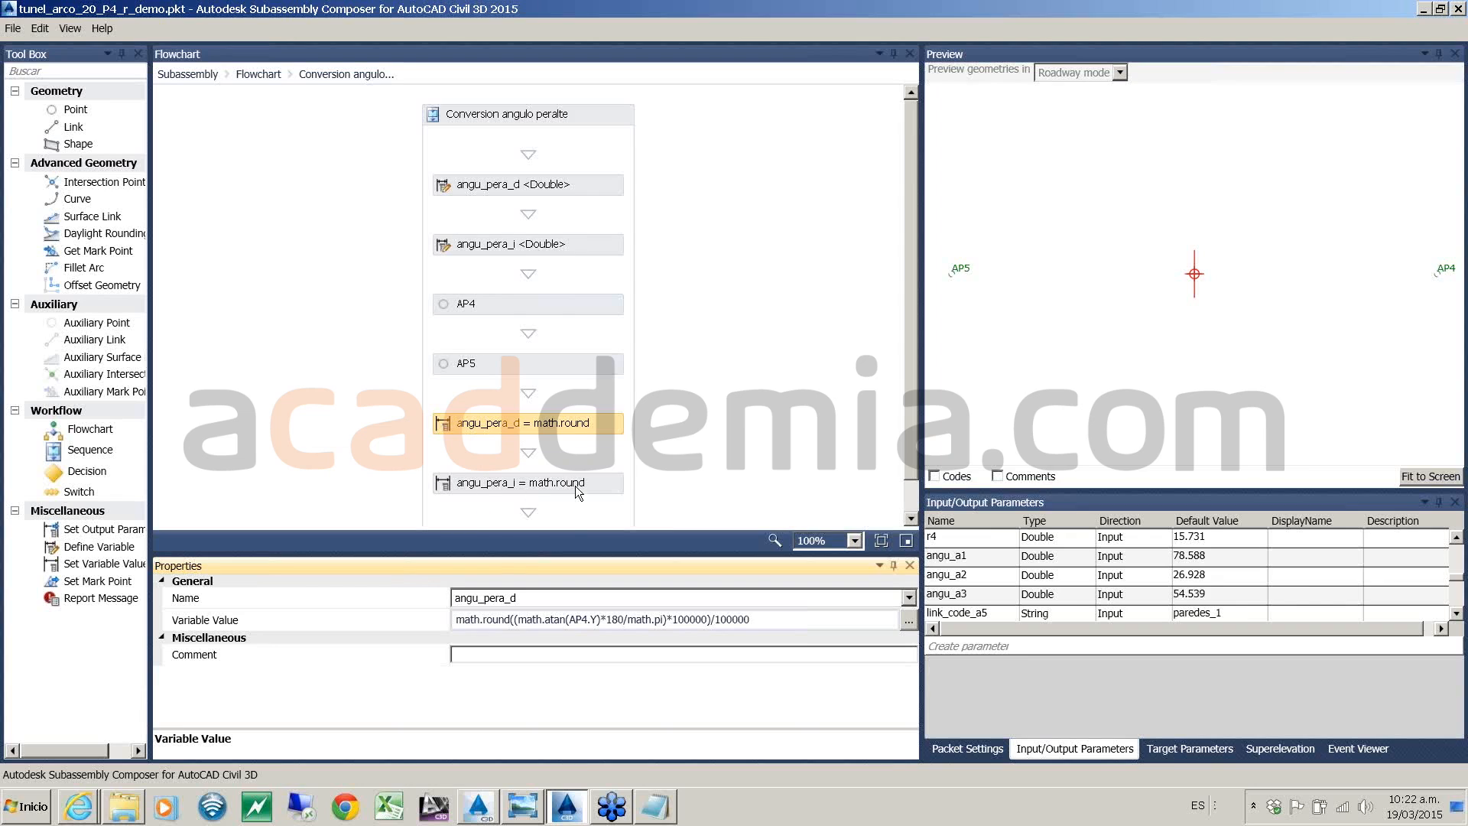
{"action": "left_click_drag", "start_coordinate": [912, 379], "coordinate": [896, 275]}
{"action": "left_click", "coordinate": [259, 74]}
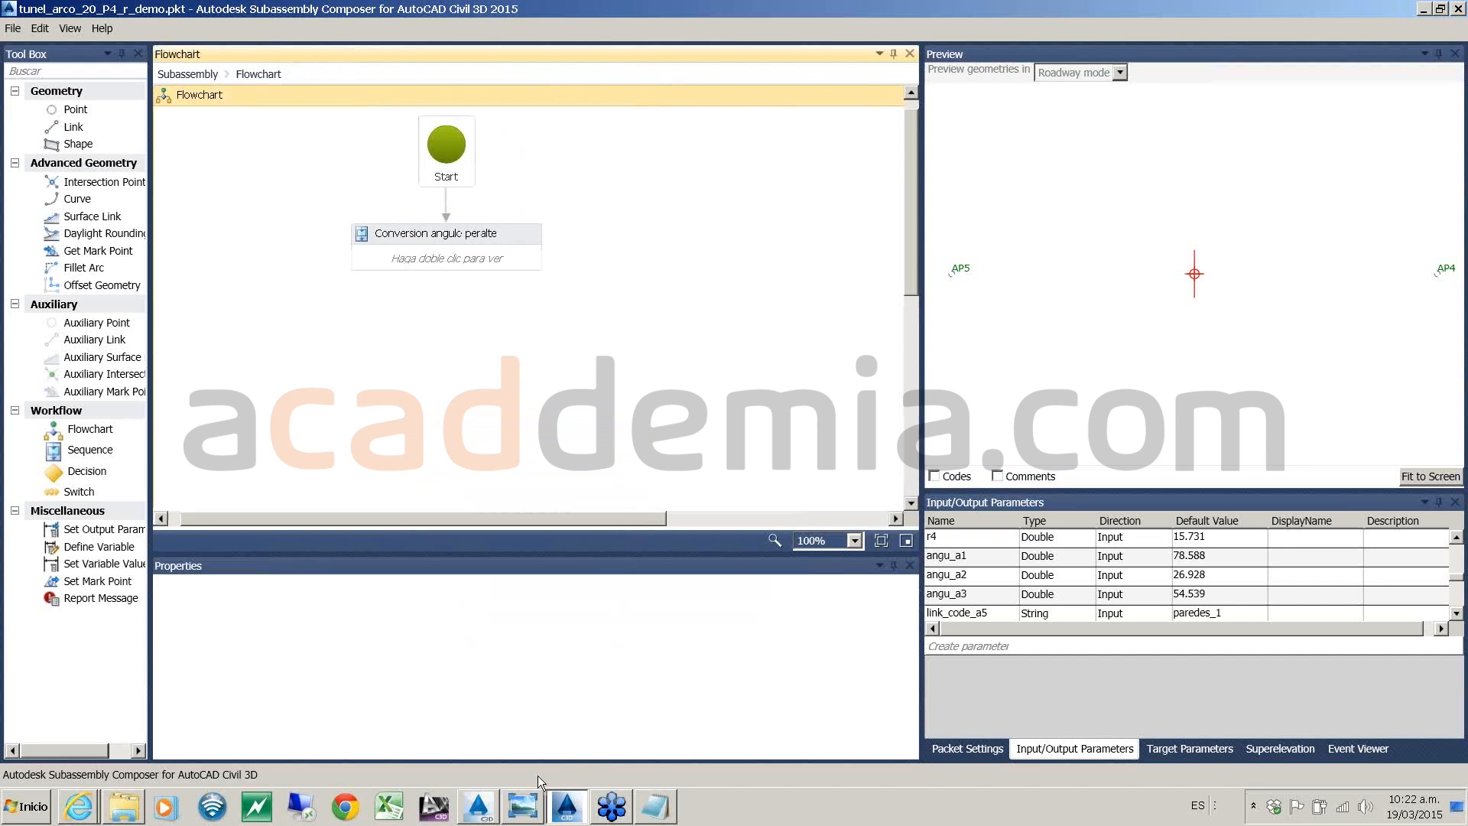
- Switch to esquema_seccion.dwg in Civil 3D and examine how AP1, P4 and P5 relate to origin, nivel_rasa, r1 and angu_a1
{"action": "mouse_move", "coordinate": [474, 808]}
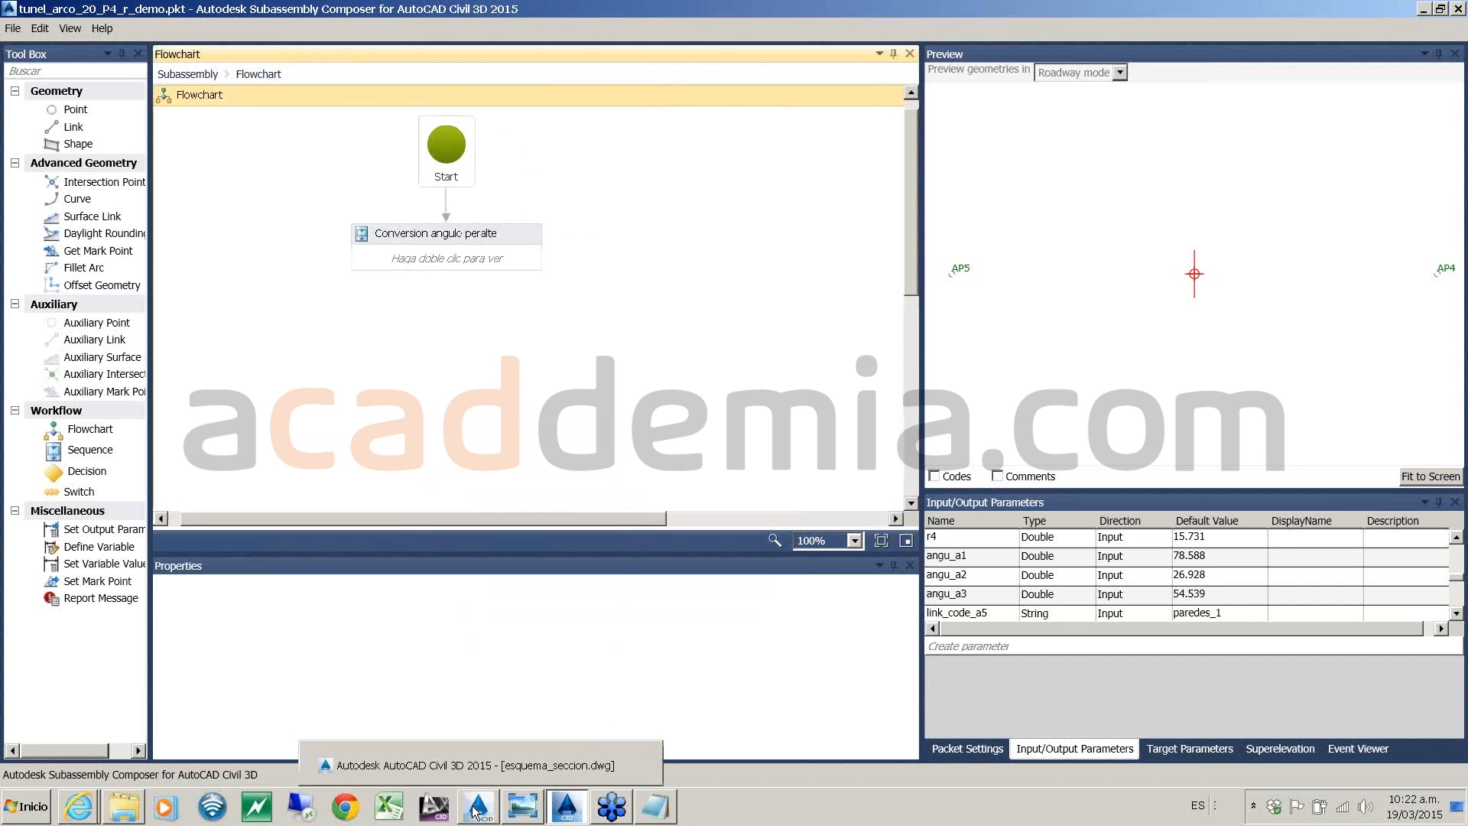
{"action": "left_click", "coordinate": [475, 809]}
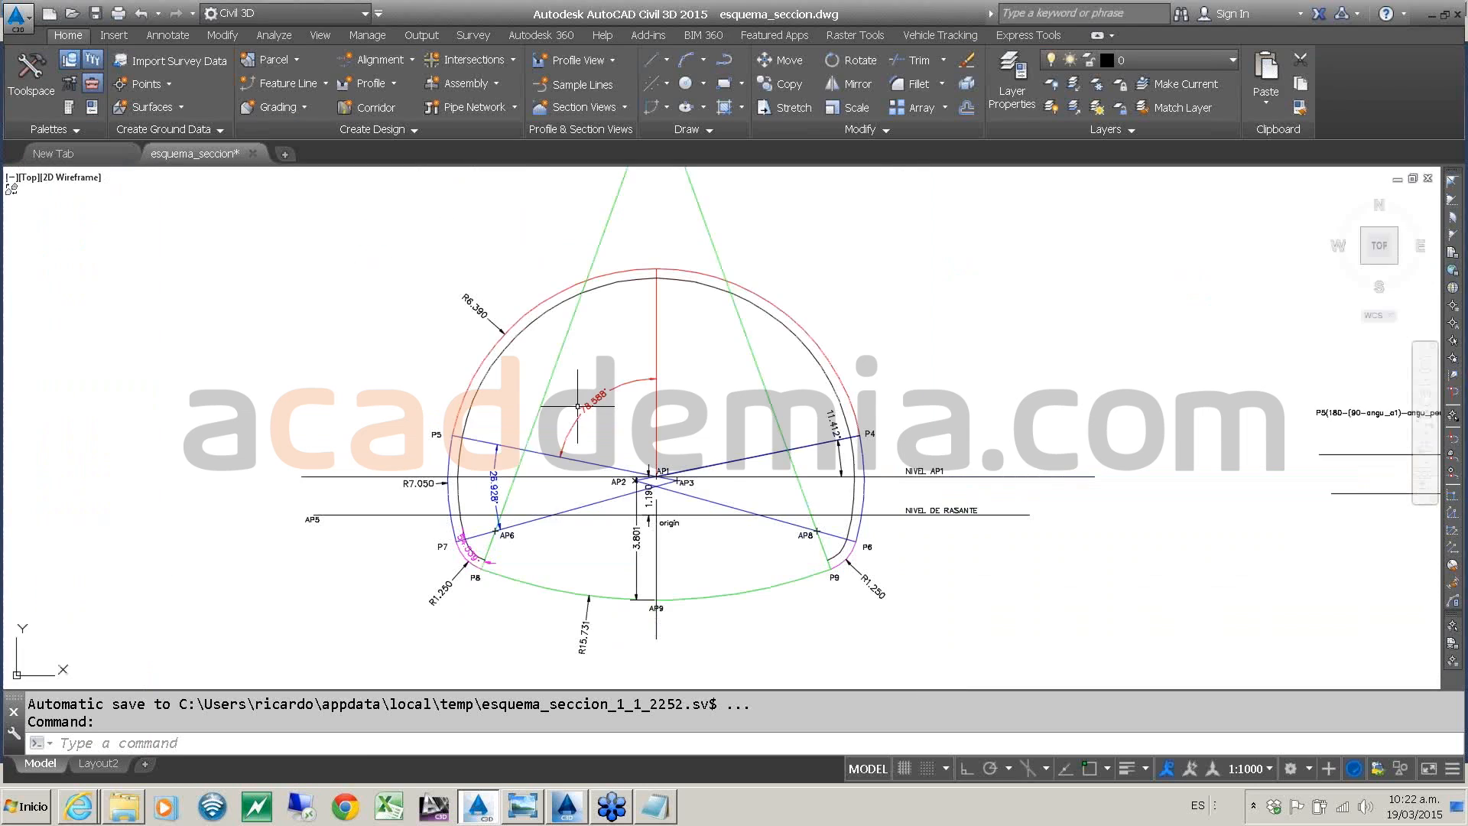
{"action": "scroll", "coordinate": [577, 406], "scroll_direction": "down", "scroll_amount": 4}
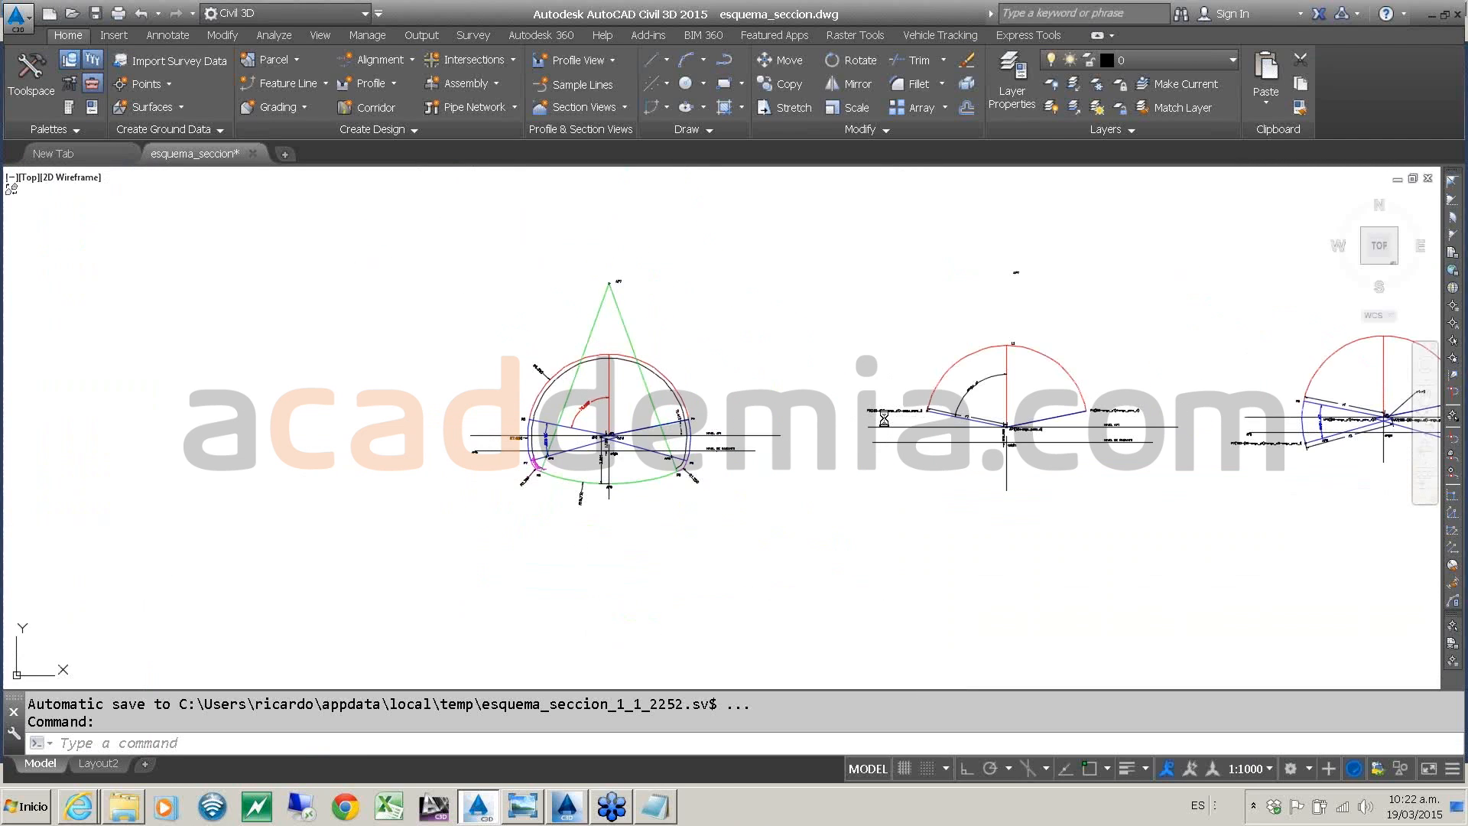
{"action": "middle_click_drag", "start_coordinate": [876, 413], "coordinate": [612, 414]}
{"action": "scroll", "coordinate": [619, 414], "scroll_direction": "up", "scroll_amount": 8}
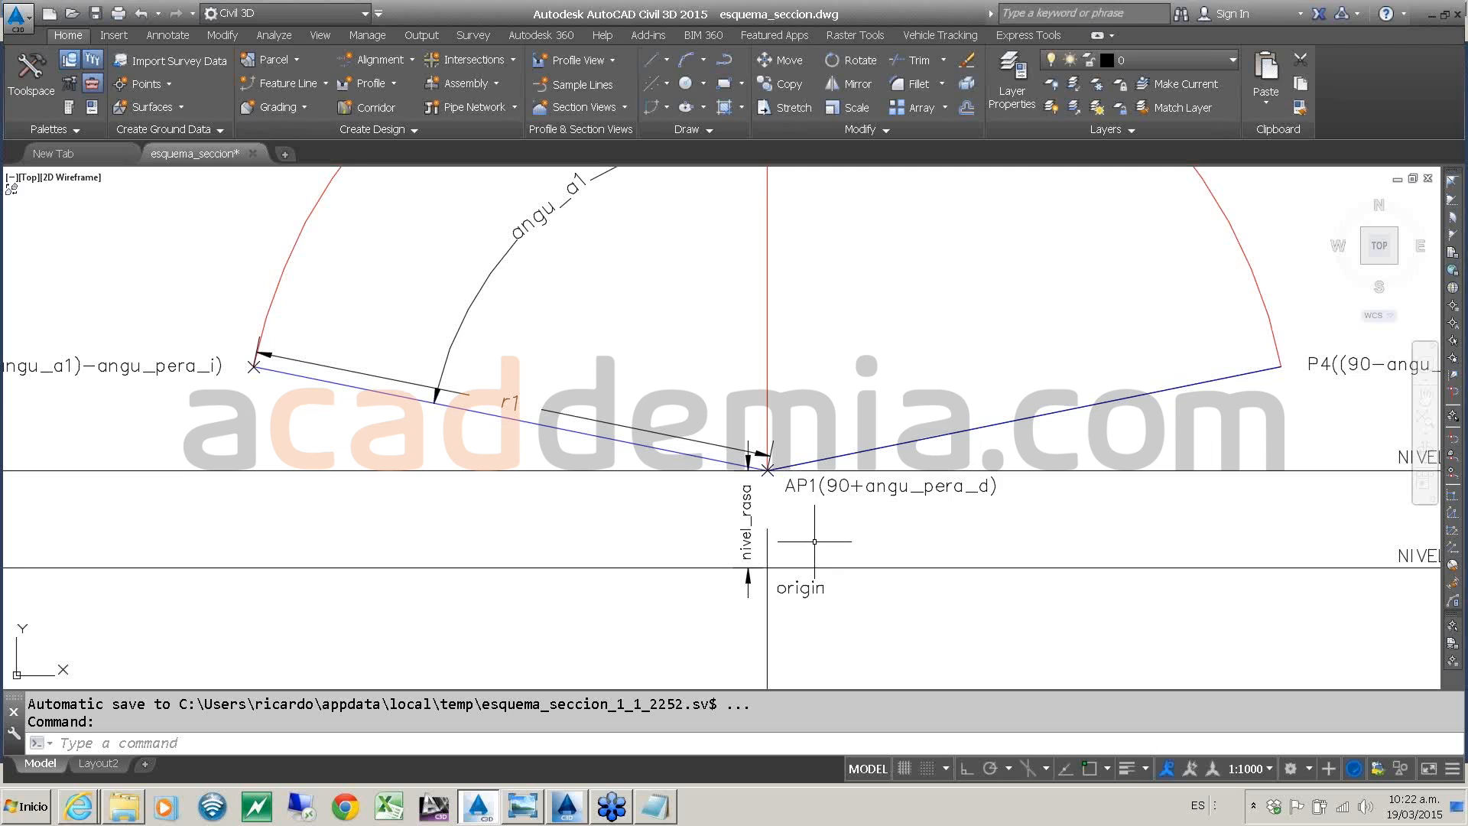
{"action": "scroll", "coordinate": [811, 531], "scroll_direction": "down", "scroll_amount": 2}
{"action": "middle_click_drag", "start_coordinate": [811, 528], "coordinate": [719, 515]}
{"action": "scroll", "coordinate": [721, 509], "scroll_direction": "up", "scroll_amount": 2}
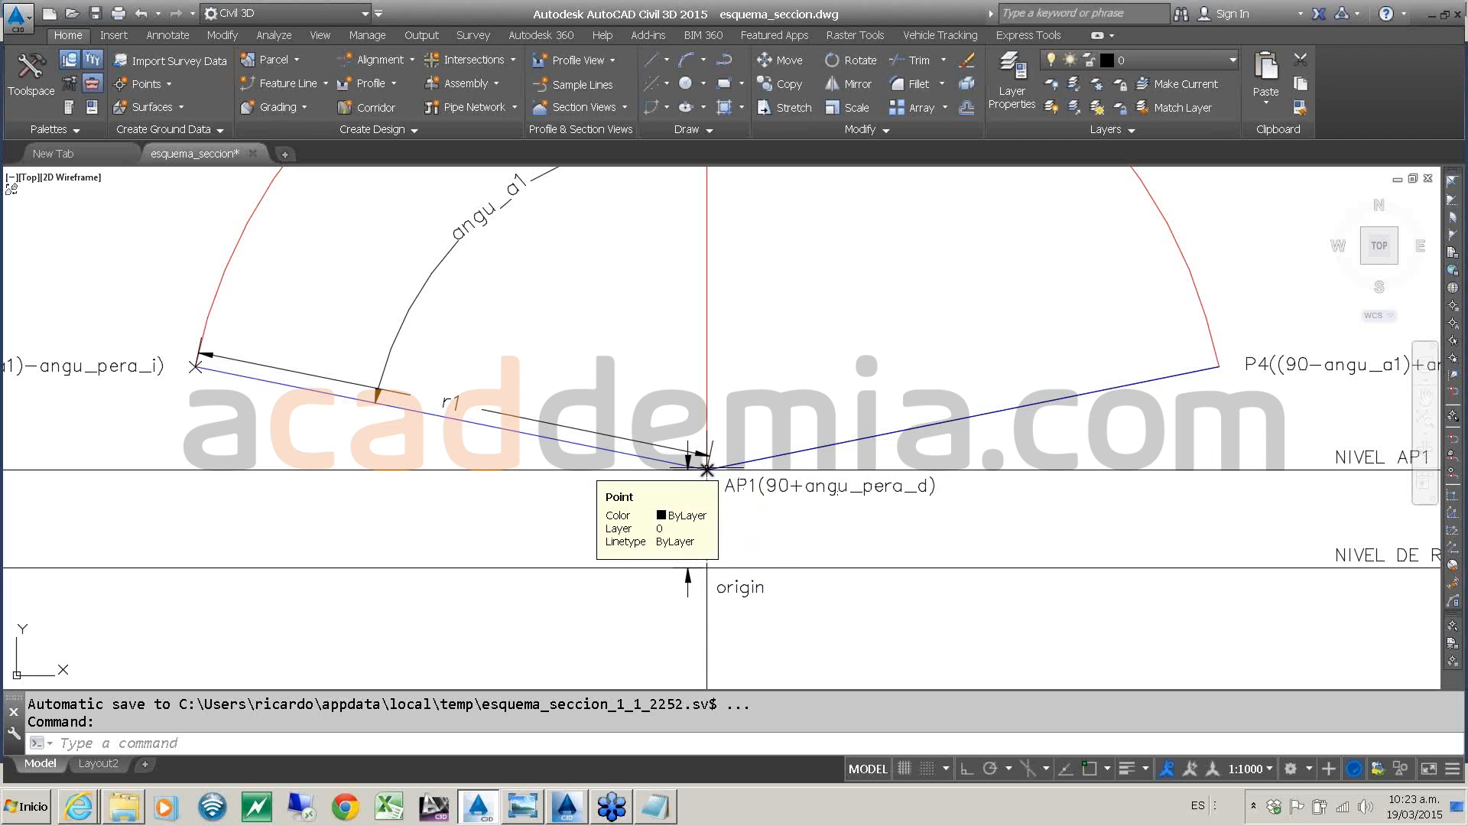
{"action": "scroll", "coordinate": [782, 521], "scroll_direction": "down", "scroll_amount": 4}
{"action": "scroll", "coordinate": [782, 521], "scroll_direction": "up", "scroll_amount": 3}
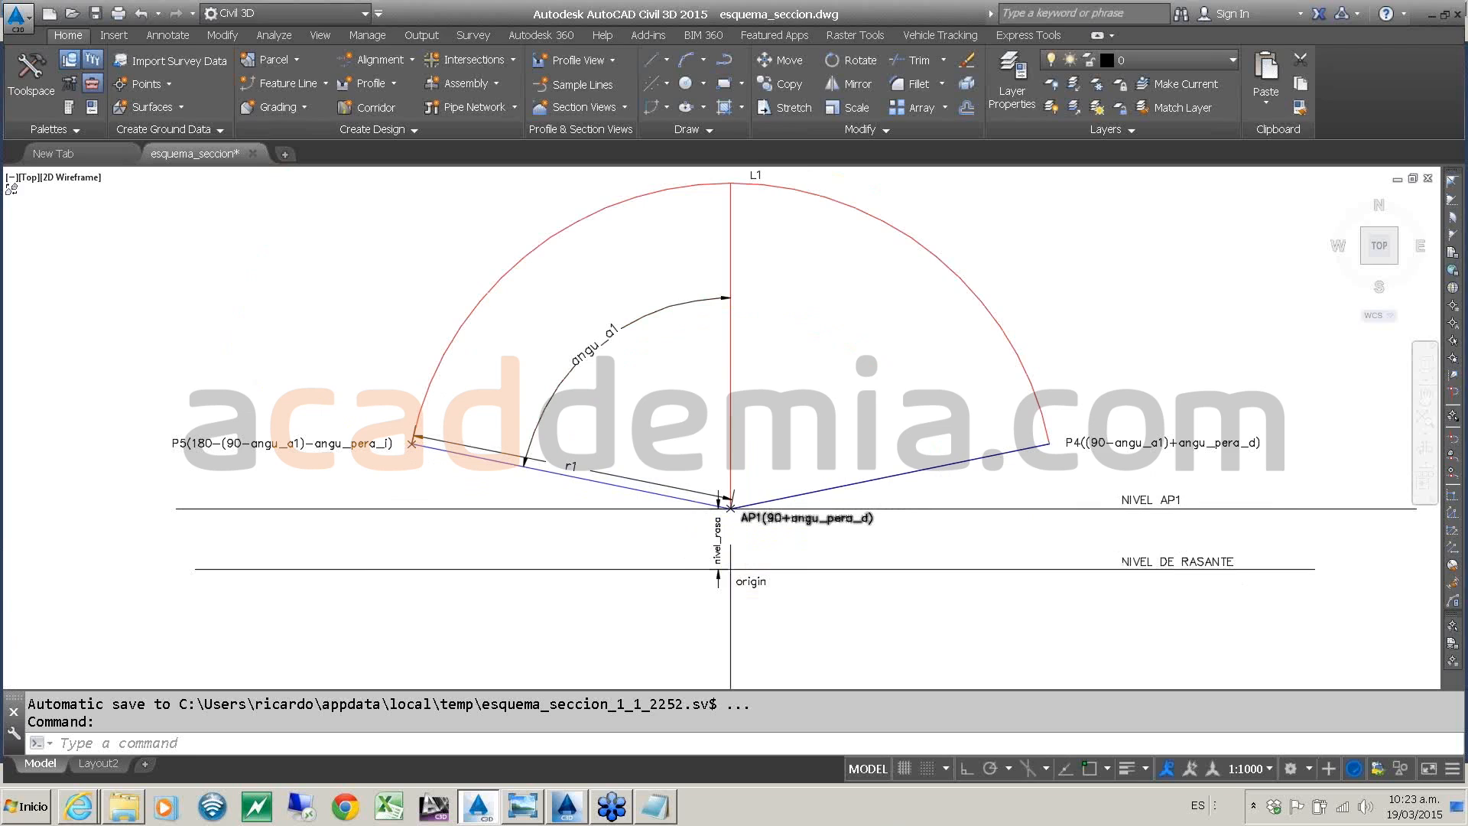
{"action": "scroll", "coordinate": [810, 519], "scroll_direction": "up", "scroll_amount": 2}
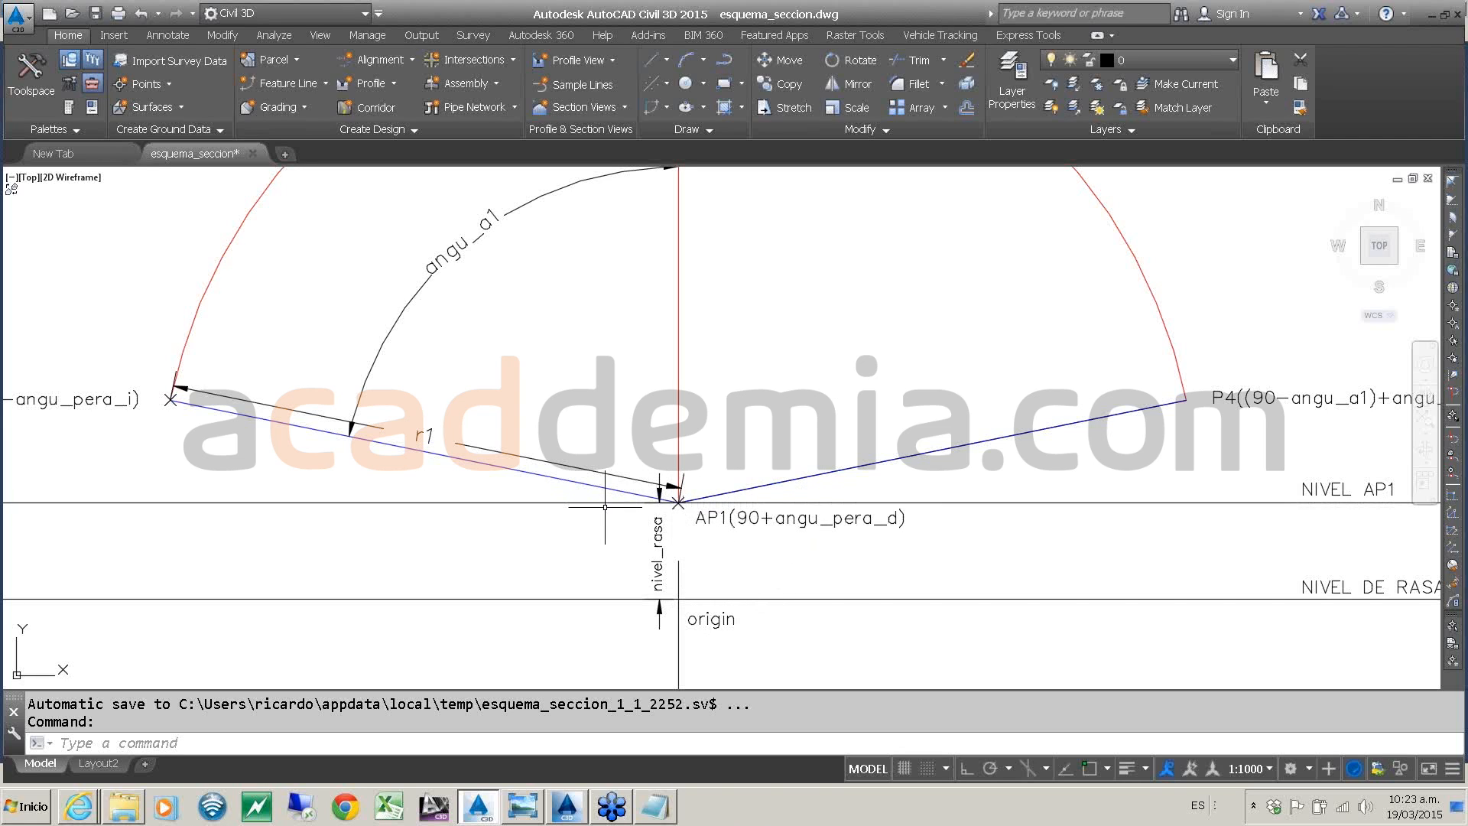
{"action": "scroll", "coordinate": [677, 496], "scroll_direction": "up", "scroll_amount": 3}
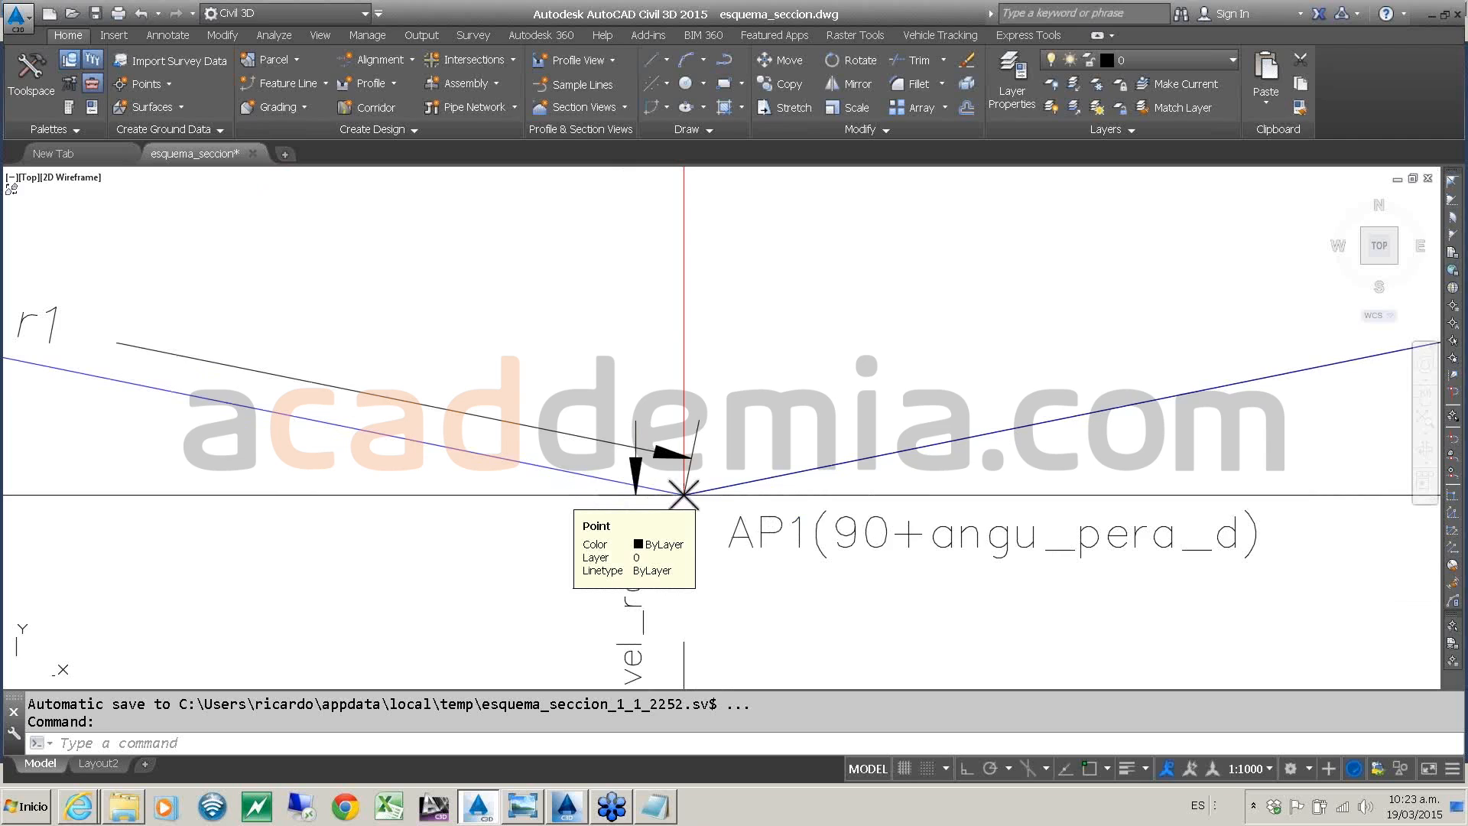
{"action": "scroll", "coordinate": [683, 494], "scroll_direction": "down", "scroll_amount": 4}
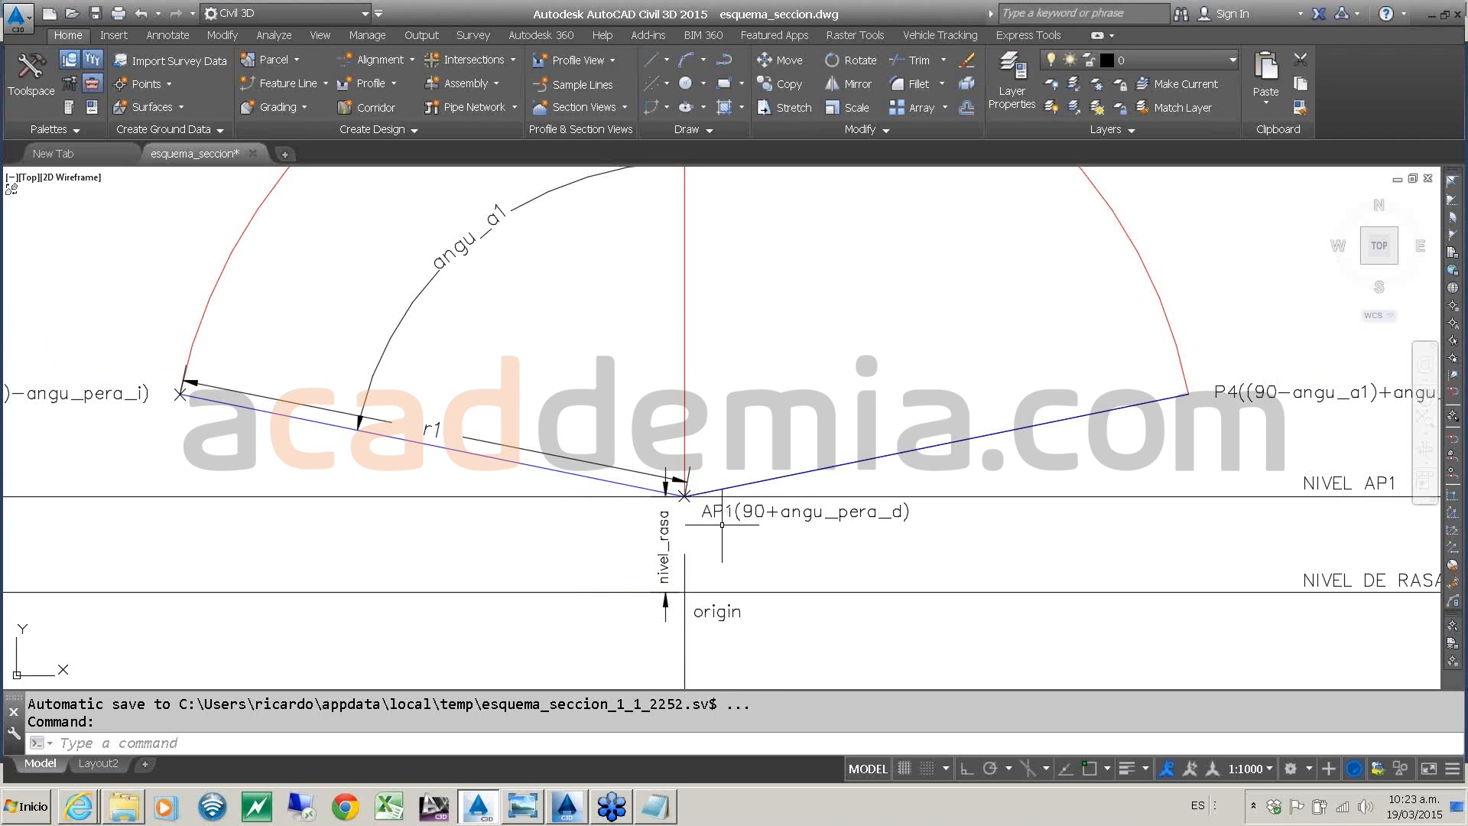
{"action": "mouse_move", "coordinate": [717, 534]}
{"action": "middle_mouse_down"}
{"action": "mouse_move", "coordinate": [681, 525]}
{"action": "mouse_move", "coordinate": [829, 479]}
{"action": "middle_mouse_up"}
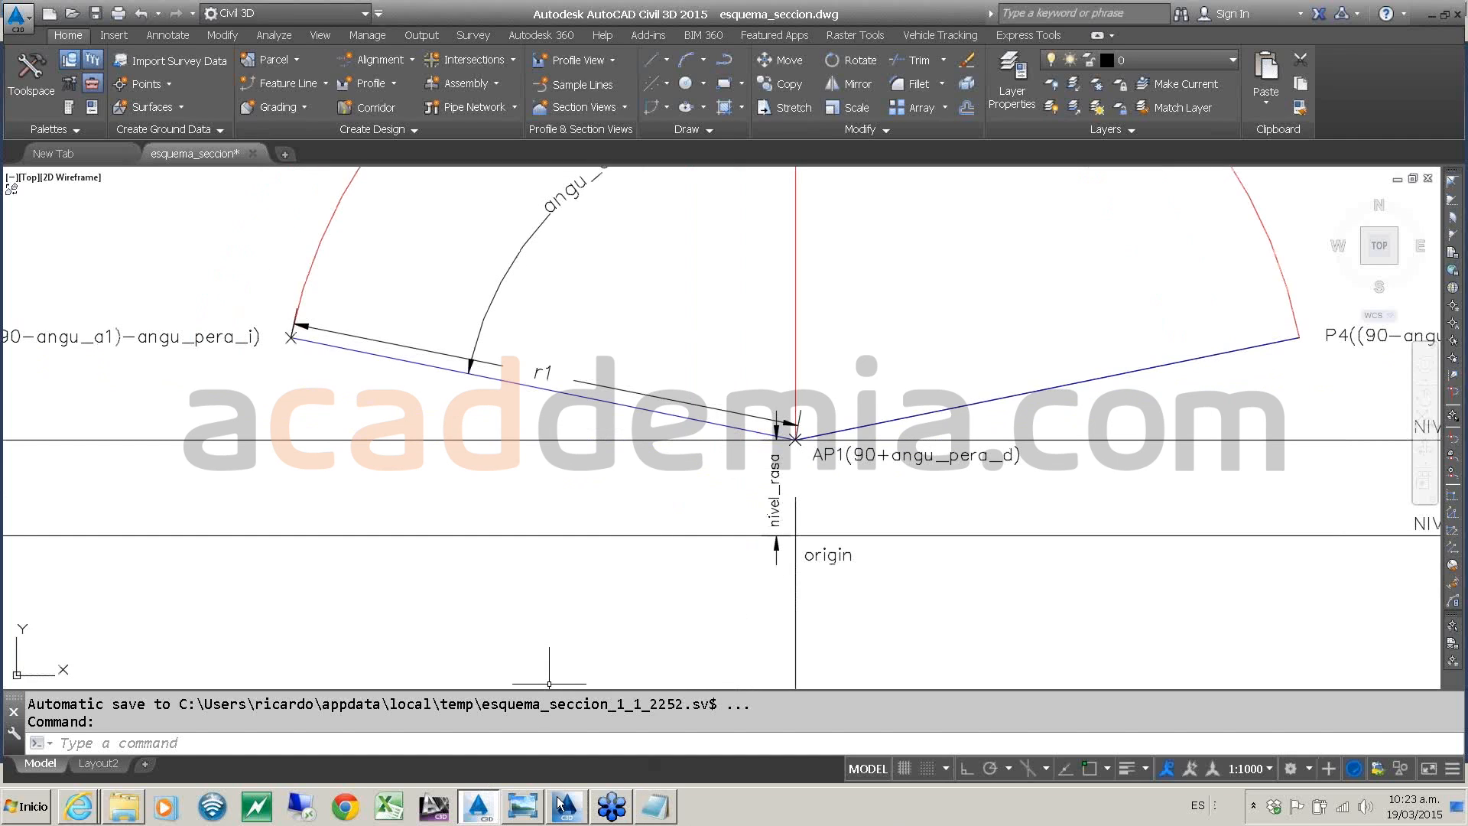
- Open the AP1 label for text editing and select its angle expression 90+angu_pera_d
{"action": "mouse_move", "coordinate": [565, 804]}
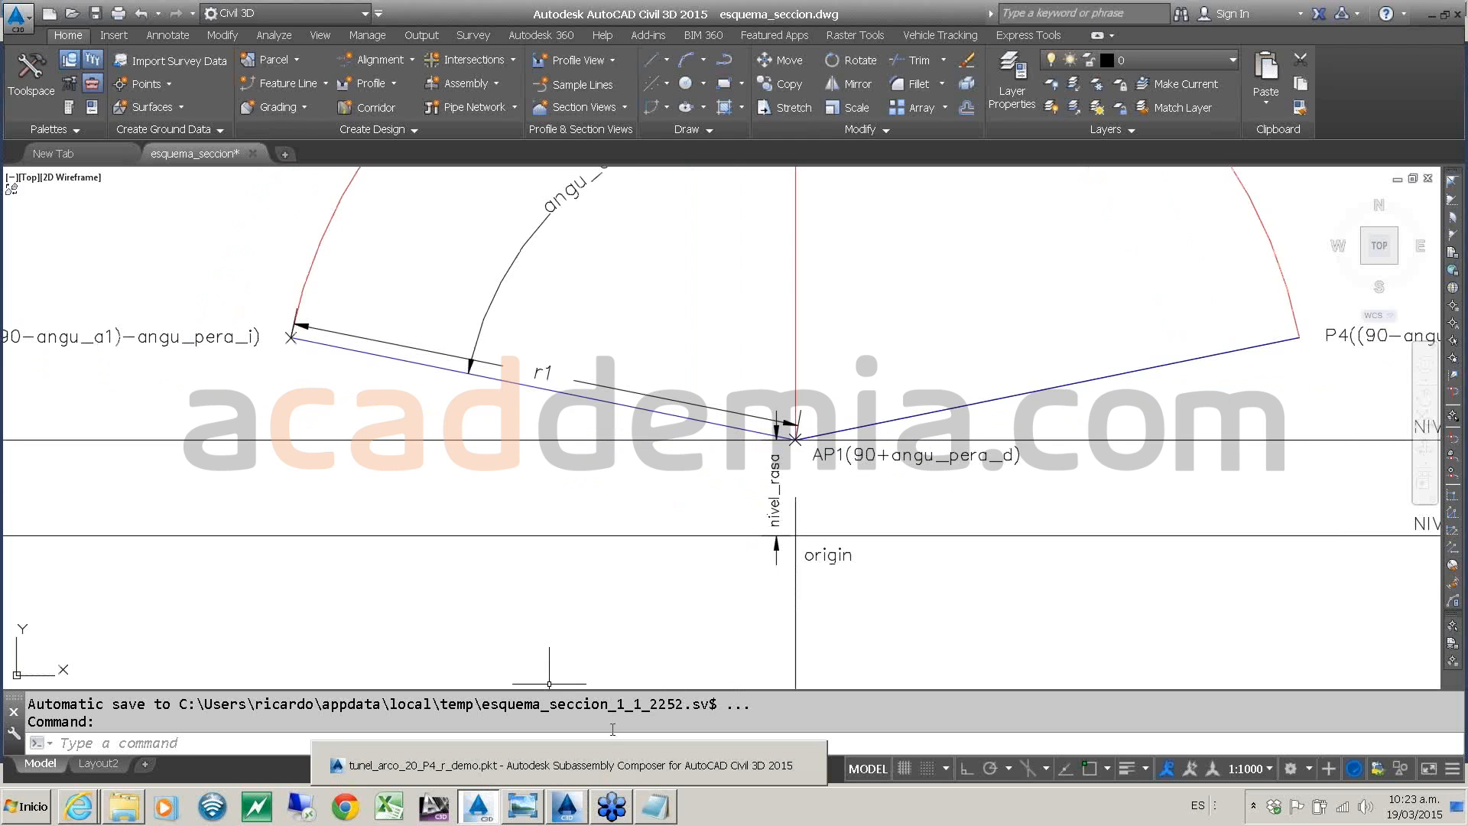
{"action": "left_click", "coordinate": [853, 455]}
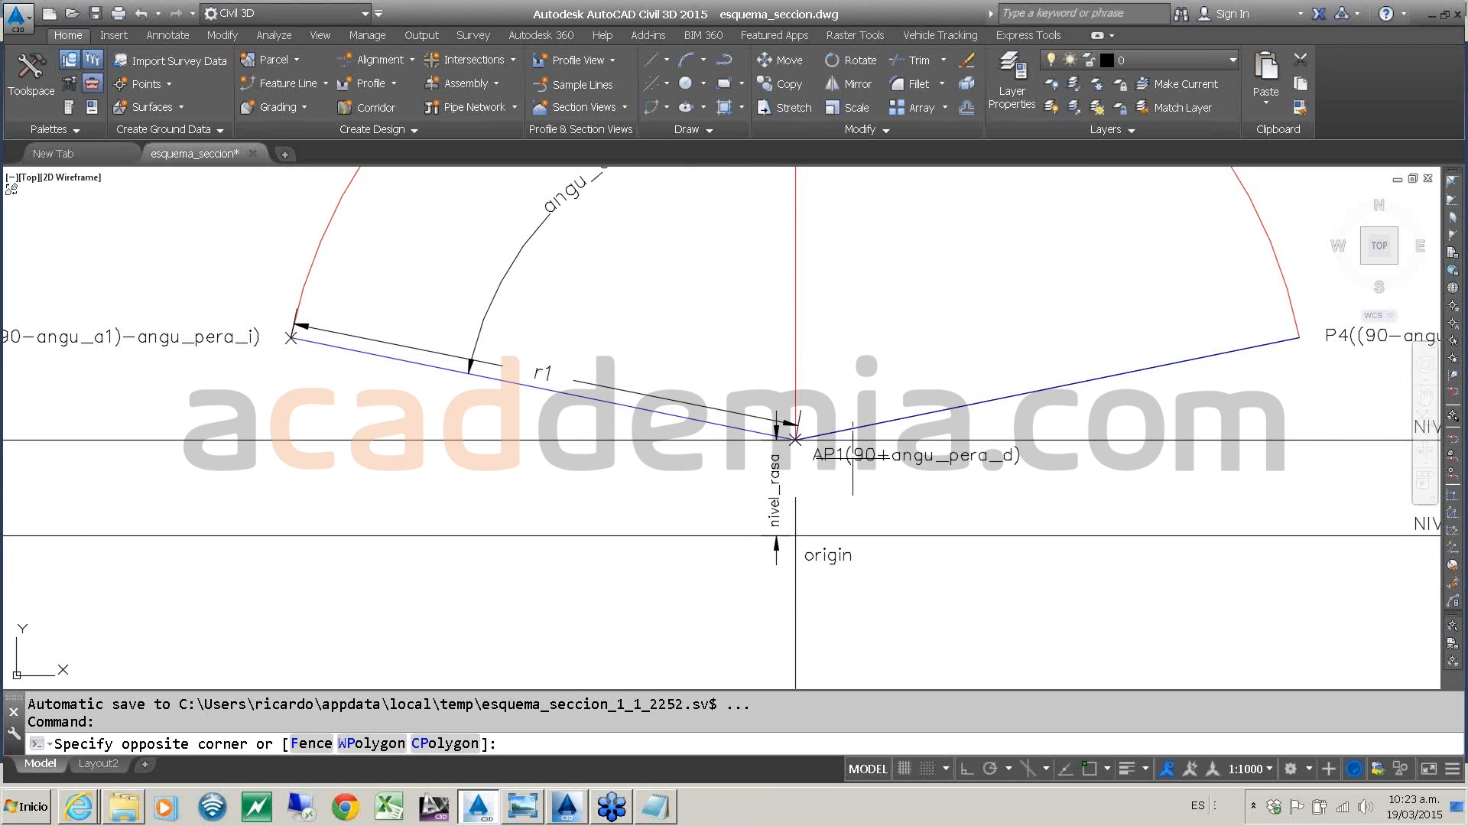
{"action": "left_click", "coordinate": [847, 455]}
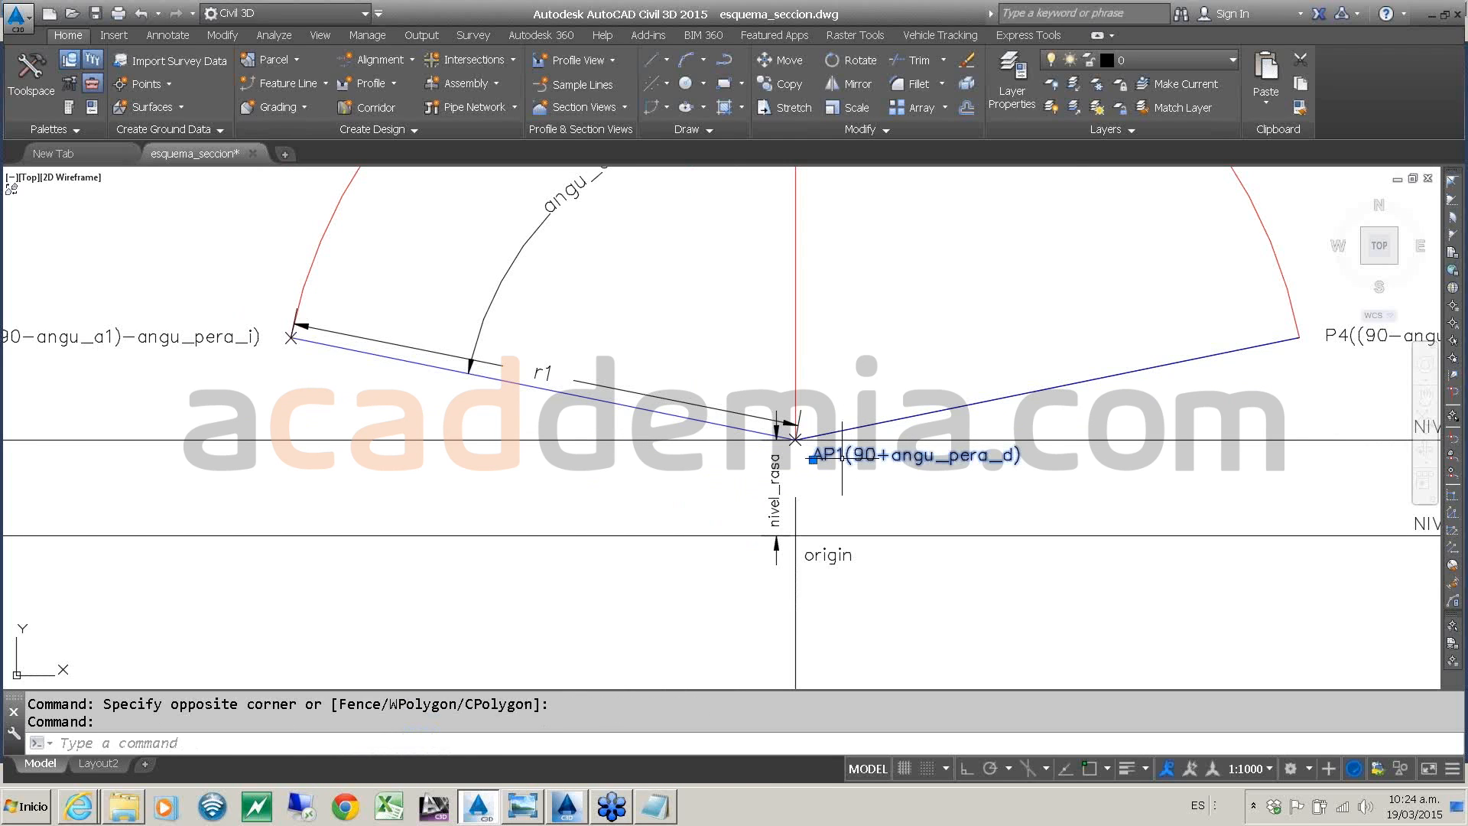
{"action": "double_click", "coordinate": [842, 456]}
{"action": "left_click_drag", "start_coordinate": [856, 454], "coordinate": [1009, 447]}
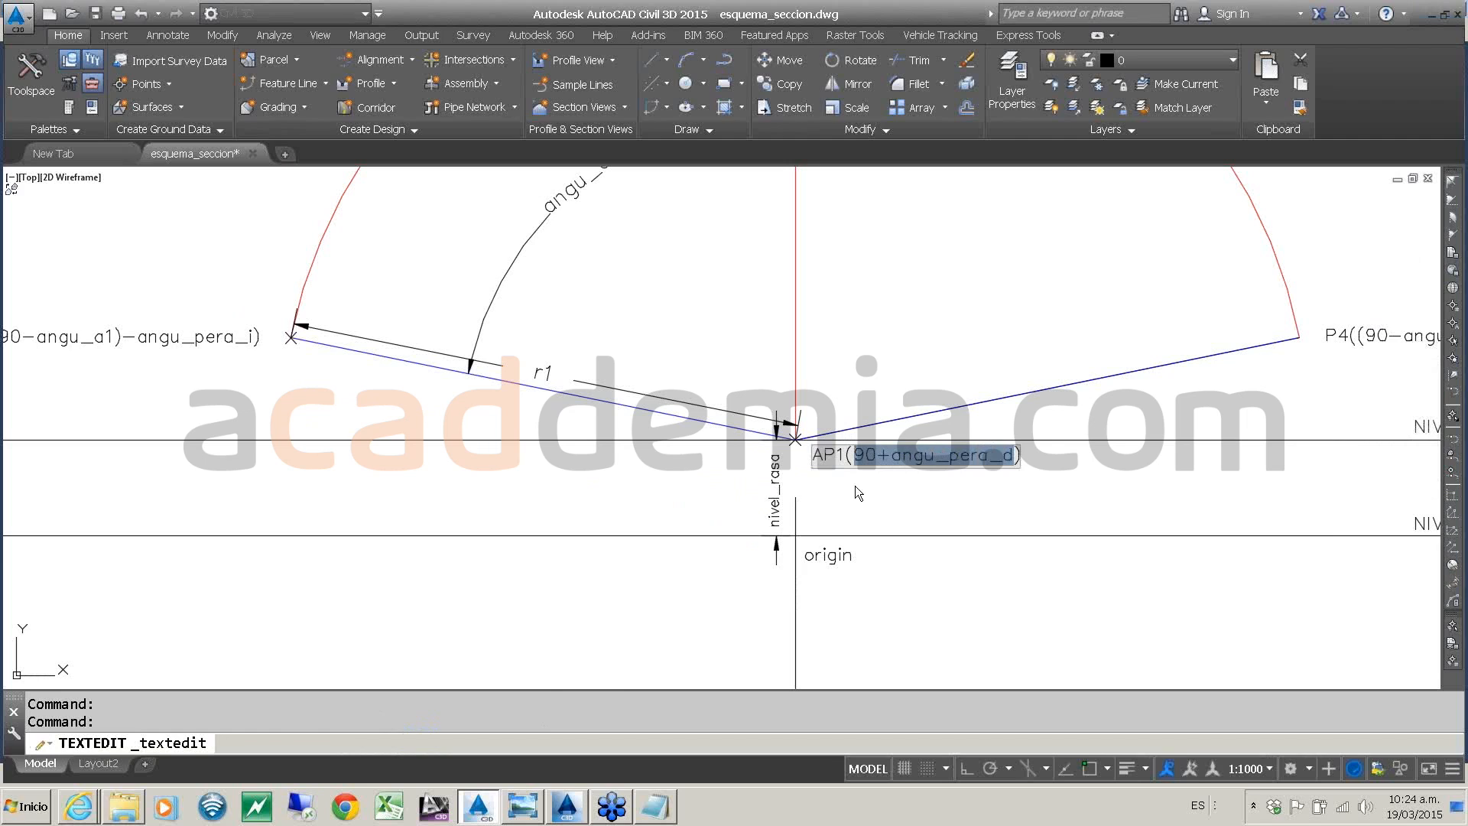
- Switch to Subassembly Composer and add a Sequence below Conversion angulo peralte in the flowchart
{"action": "left_click", "coordinate": [568, 806]}
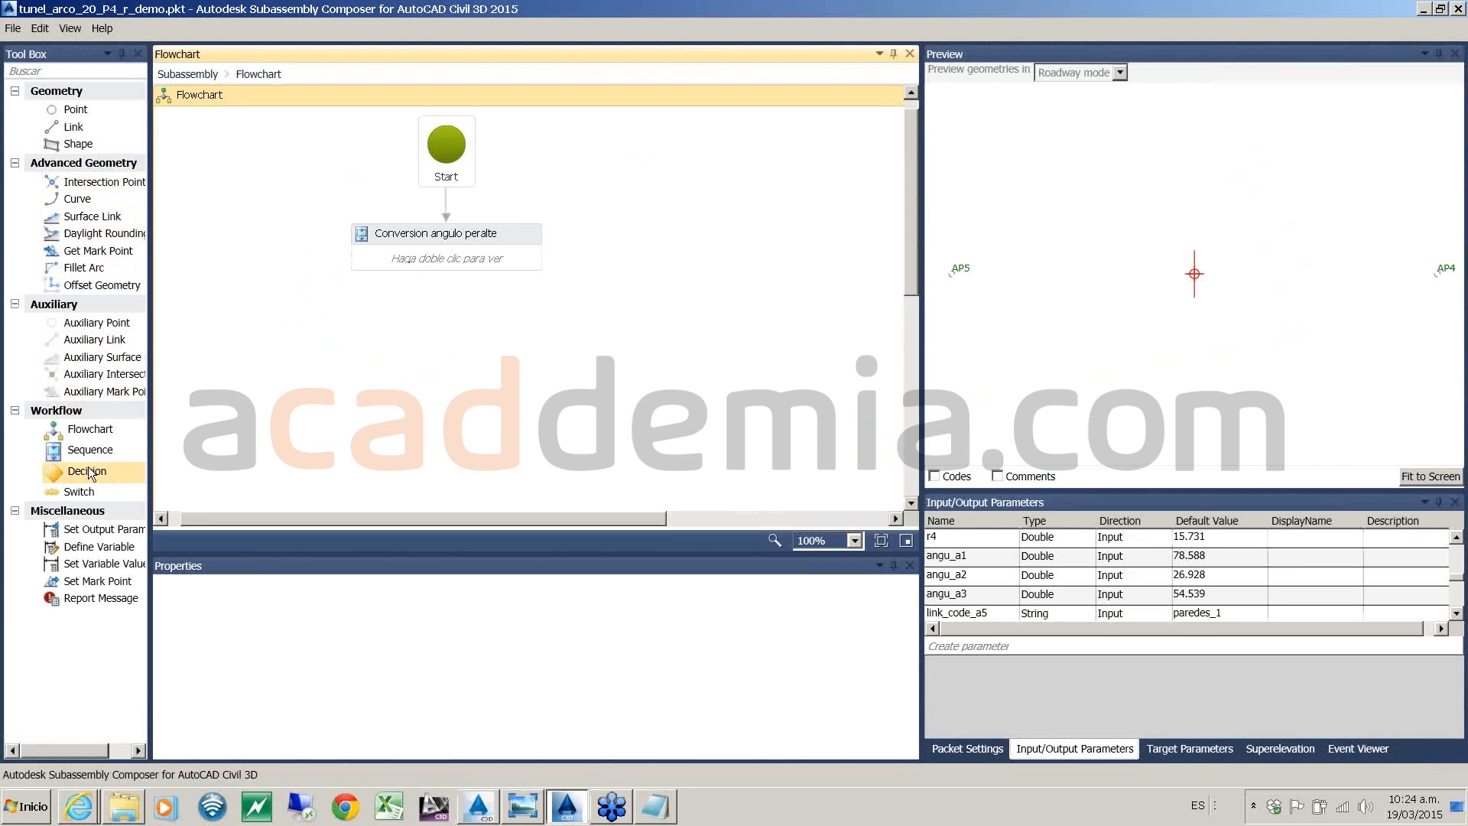
{"action": "left_click_drag", "start_coordinate": [85, 449], "coordinate": [461, 323]}
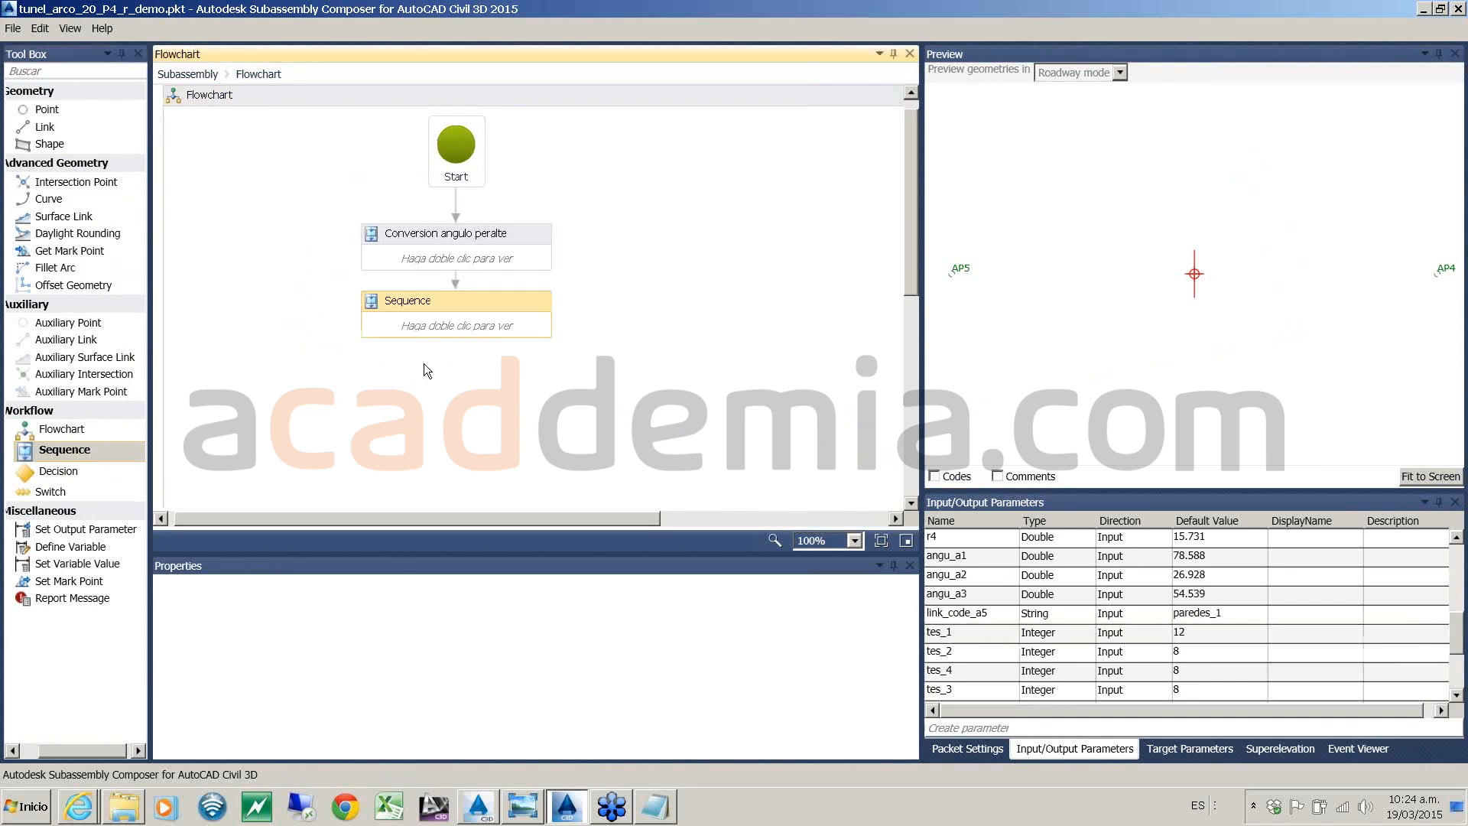
{"action": "double_click", "coordinate": [439, 305]}
{"action": "left_click", "coordinate": [245, 74]}
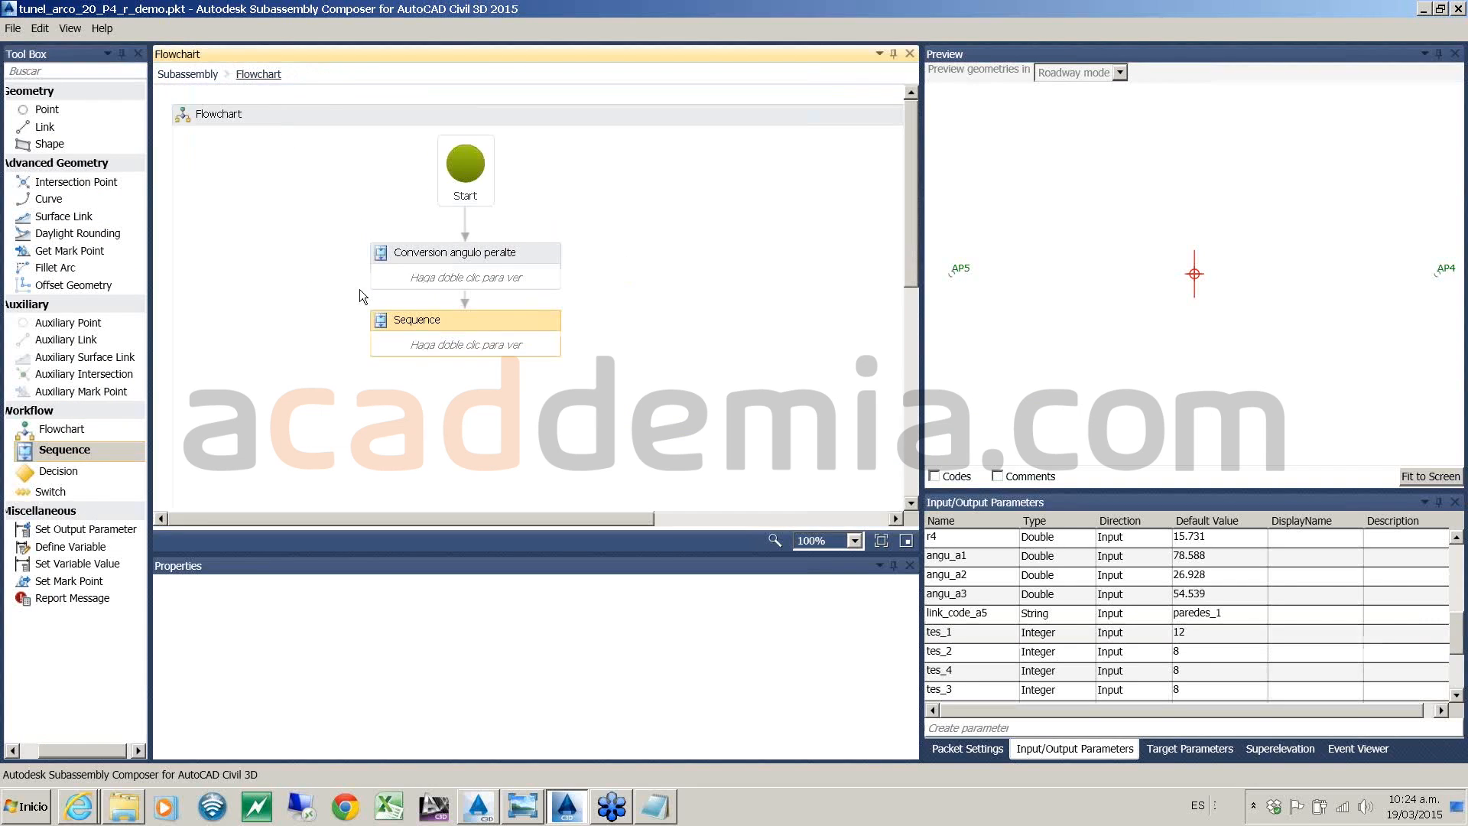
- Rename the new sequence as Calculo puntos arcos
{"action": "left_click", "coordinate": [414, 321]}
{"action": "key", "text": "BackSpace"}
{"action": "type", "text": "Calculo "}
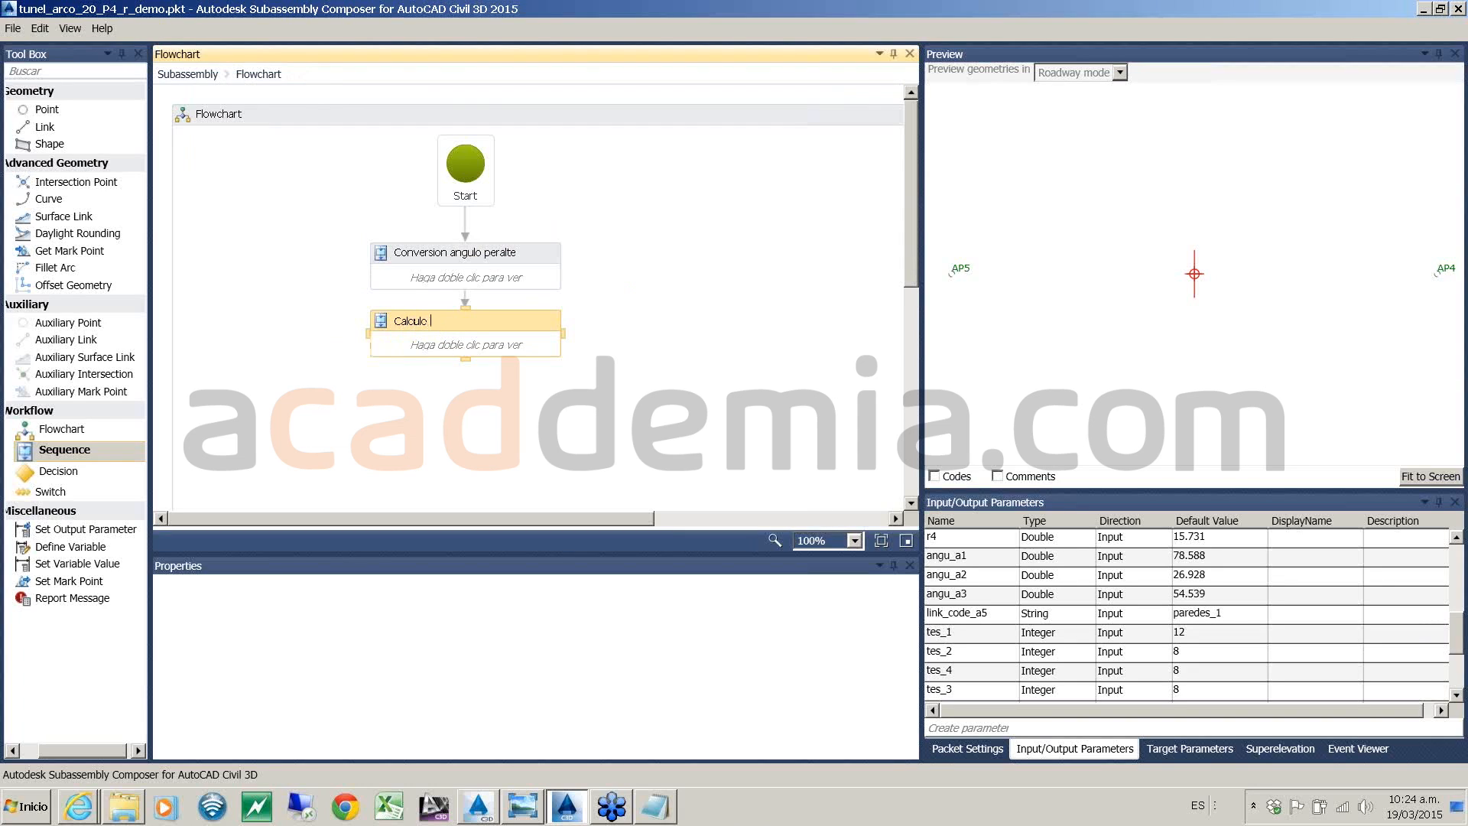
{"action": "type", "text": "puntosia"}
{"action": "type", "text": "rpos"}
{"action": "key", "text": "Return"}
{"action": "left_click", "coordinate": [415, 386]}
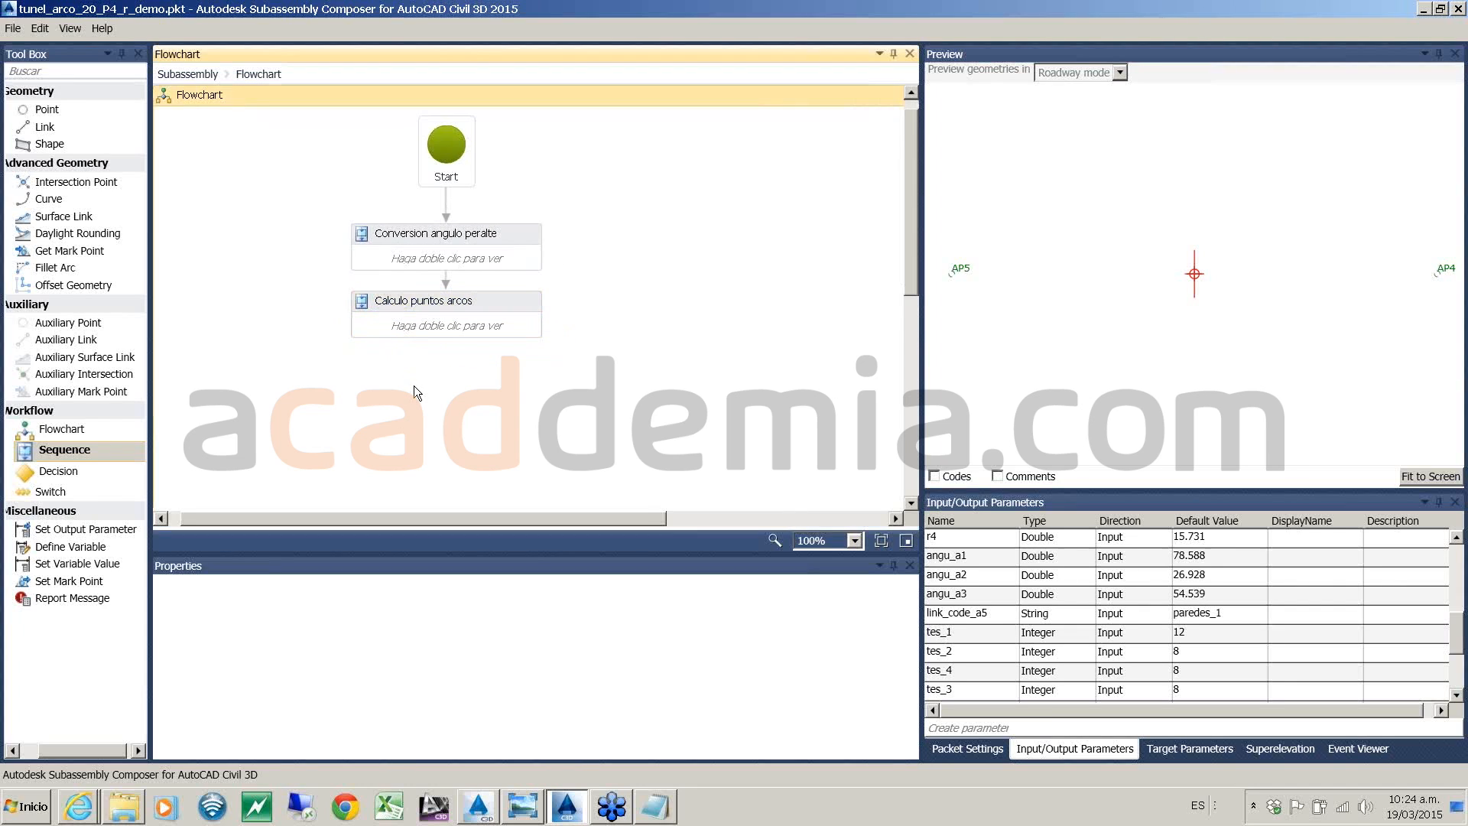
- Open the Calculo puntos arcos sequence and check the AP1 label's expression in the Civil 3D drawing
{"action": "double_click", "coordinate": [426, 325]}
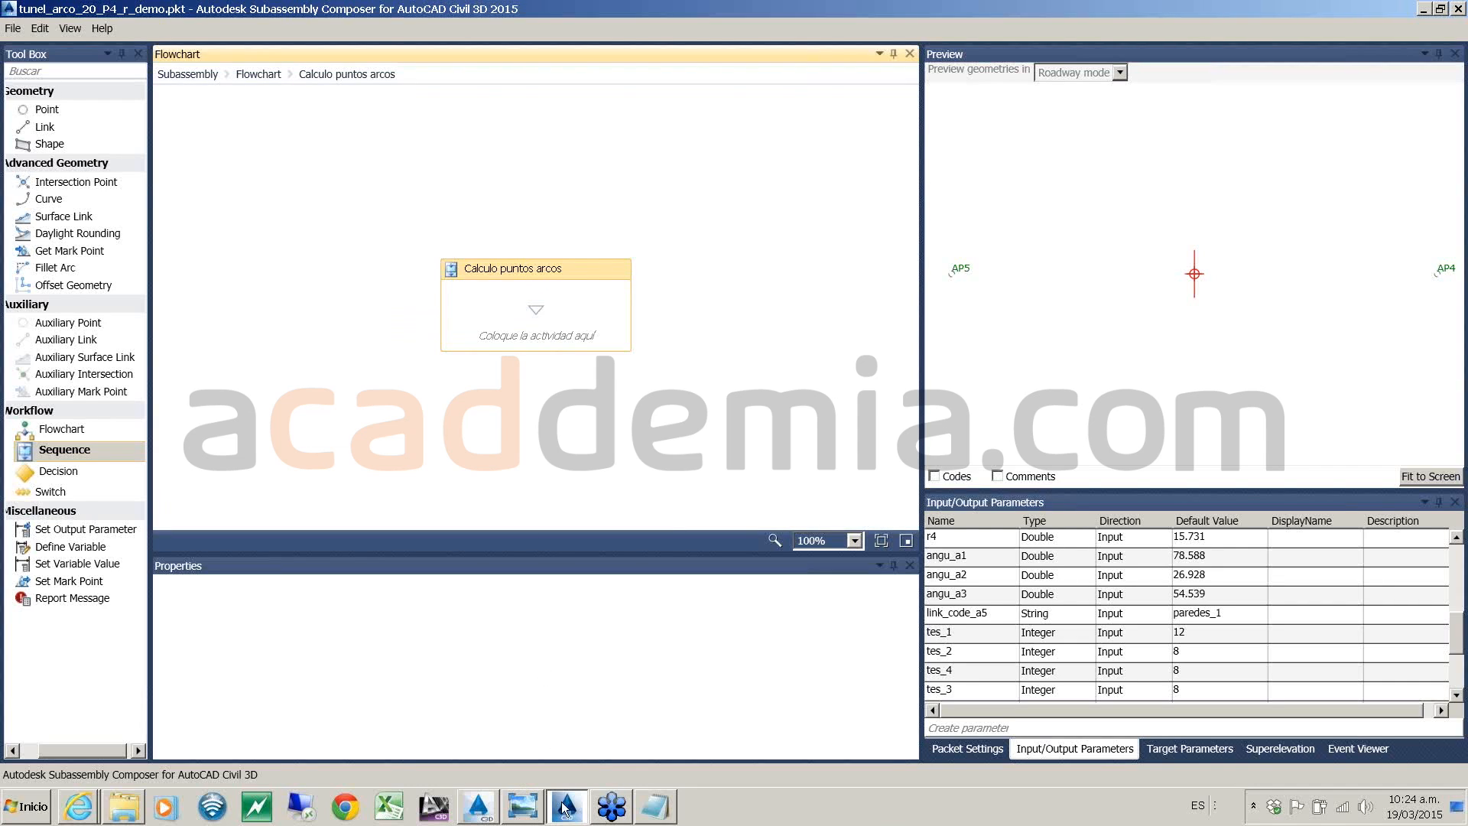
{"action": "mouse_move", "coordinate": [483, 817]}
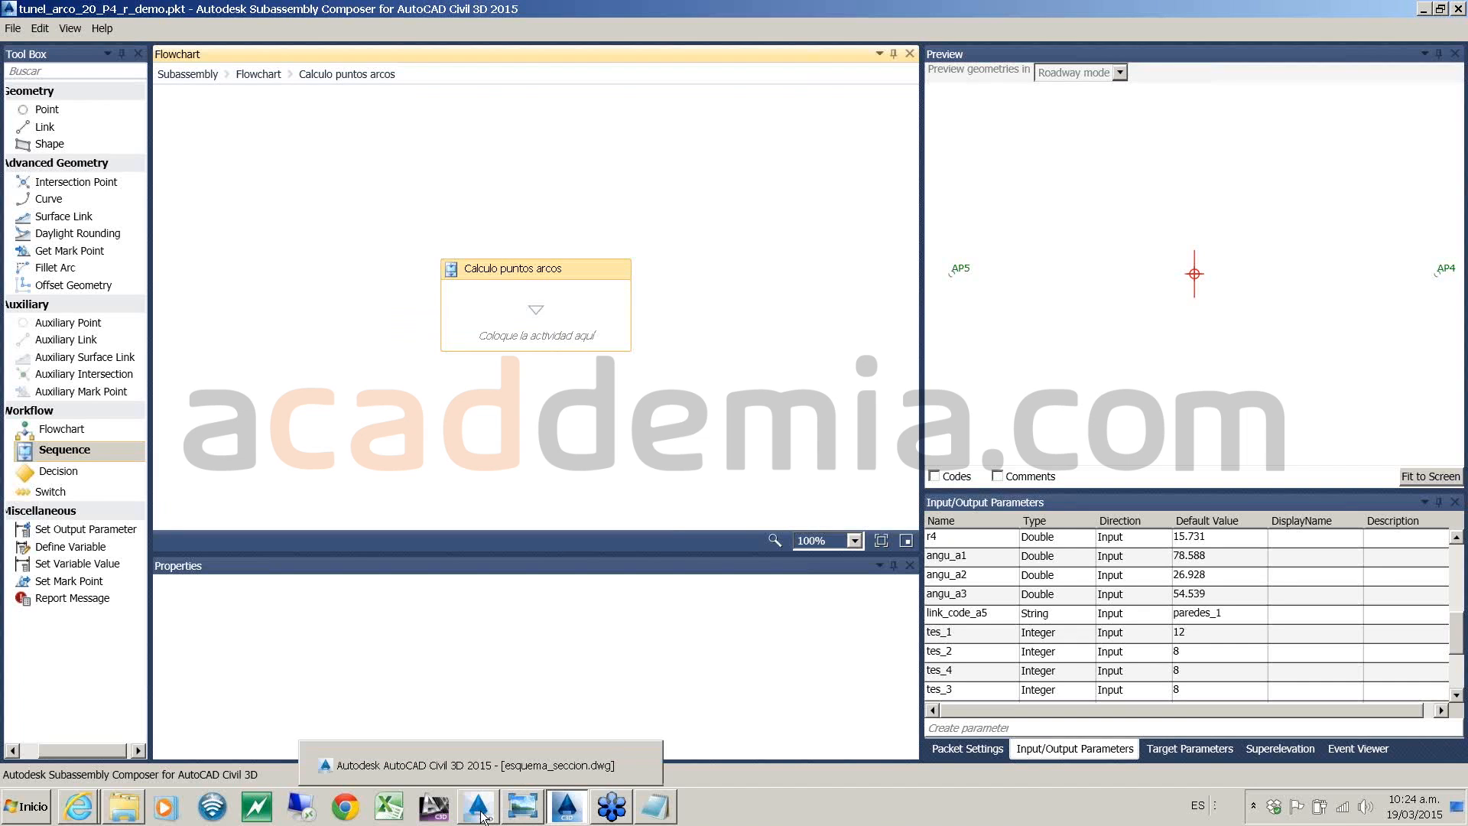
{"action": "left_click", "coordinate": [482, 812]}
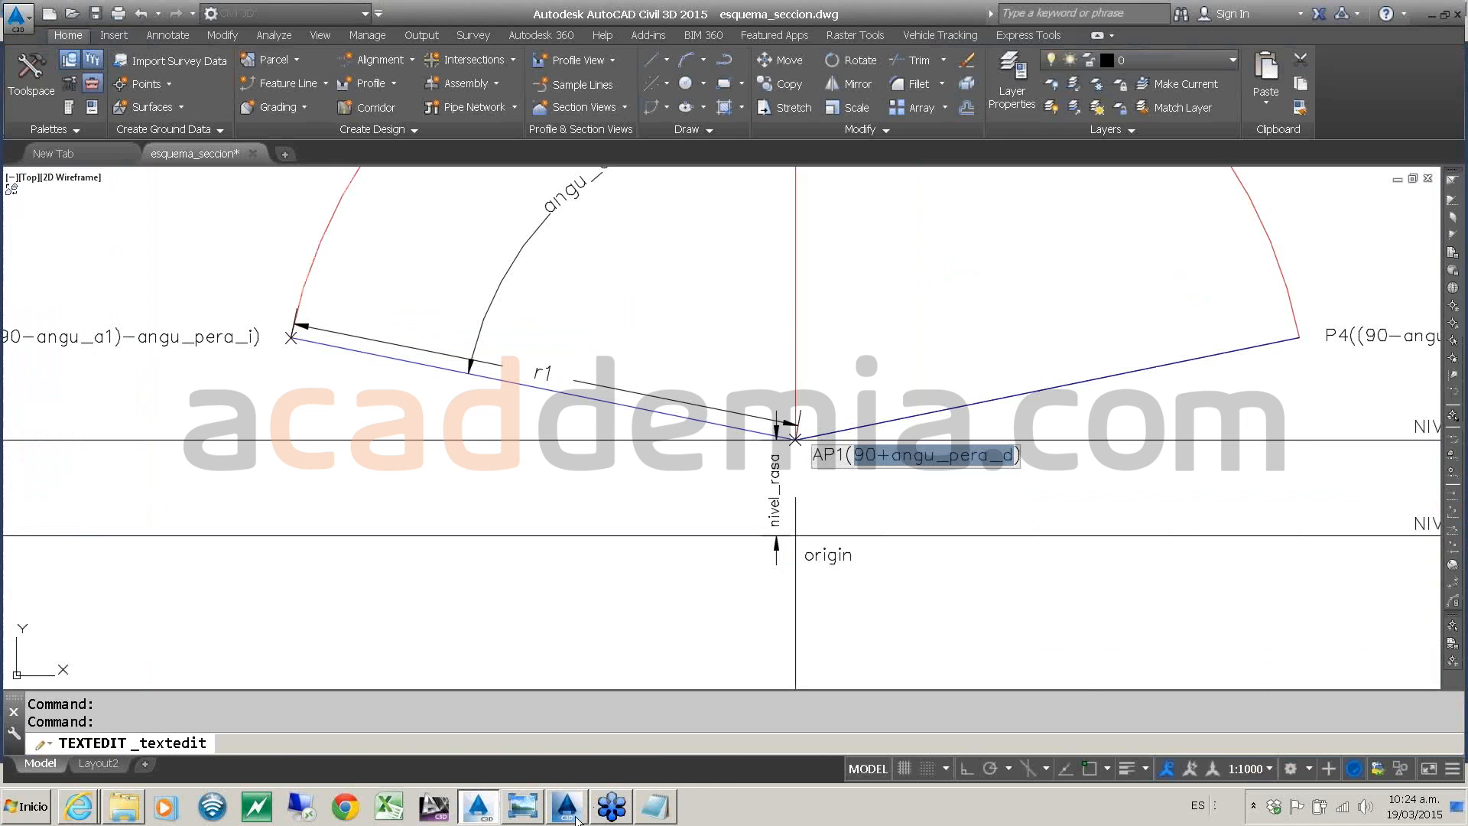
{"action": "mouse_move", "coordinate": [574, 818]}
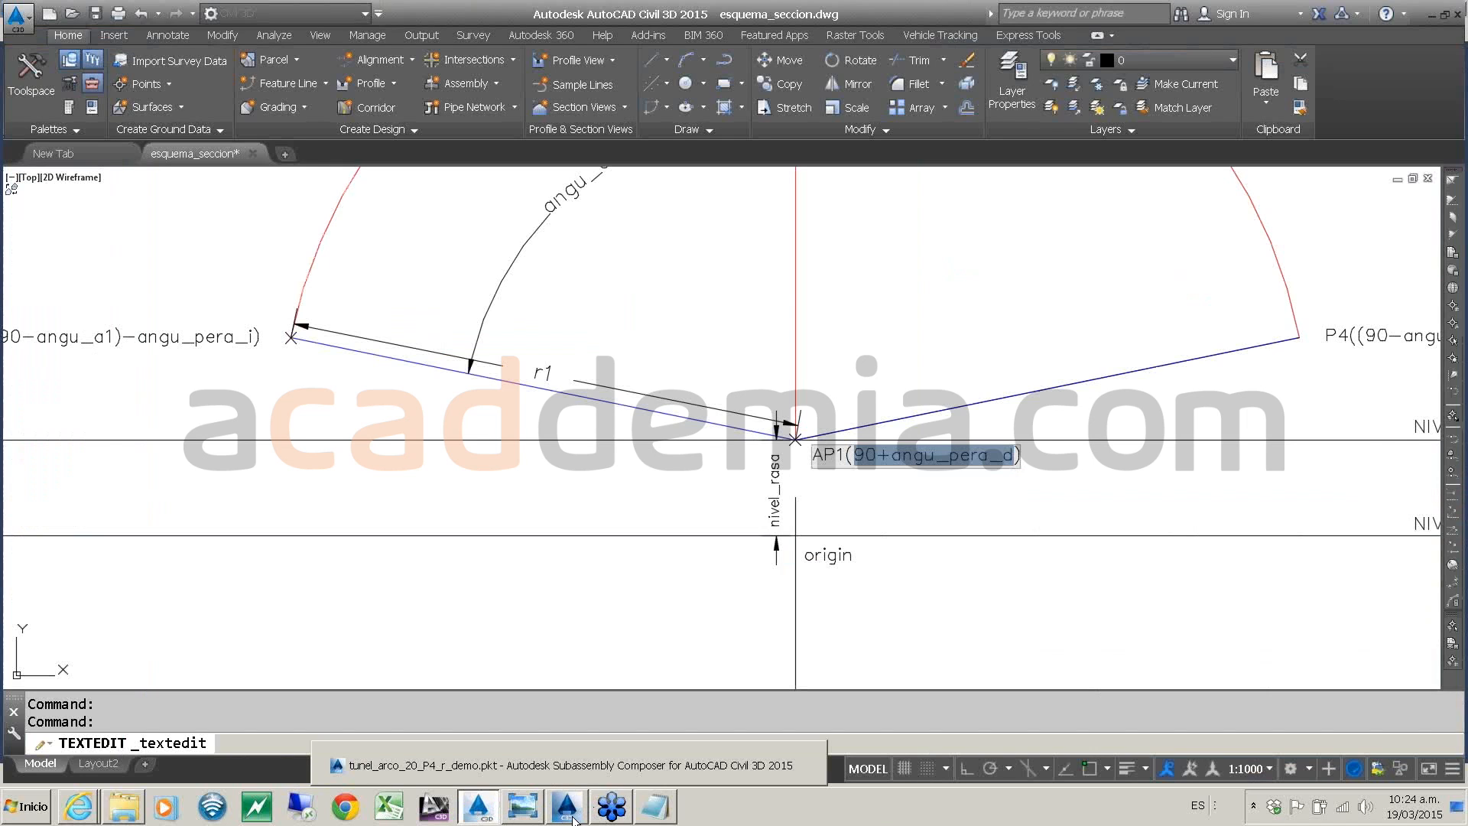
- Switch to Subassembly Composer and add an auxiliary point AP1 to Calculo puntos arcos, with geometry type Angle and Distance
{"action": "left_click", "coordinate": [574, 818]}
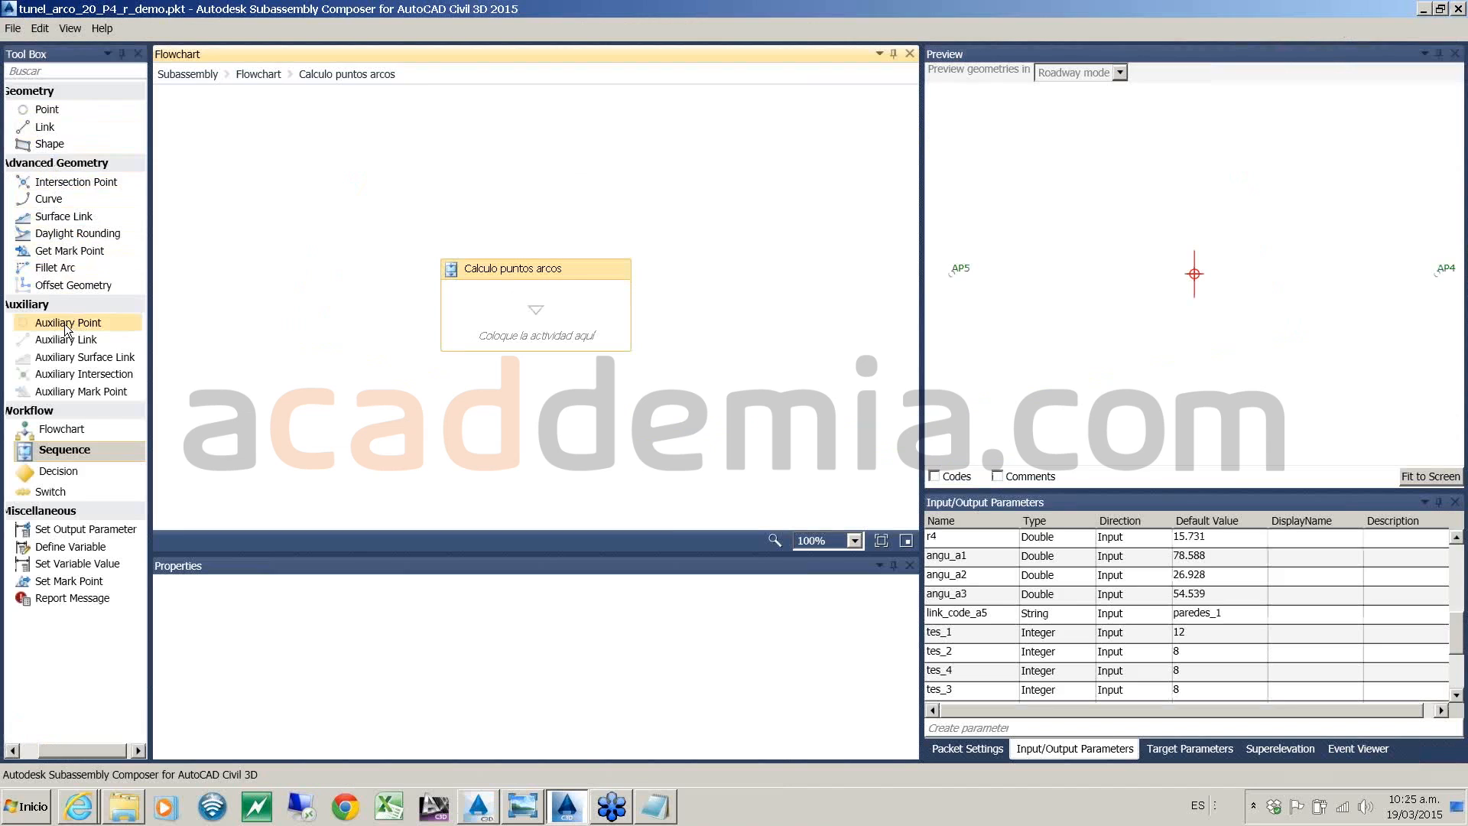
{"action": "left_click_drag", "start_coordinate": [64, 324], "coordinate": [509, 310]}
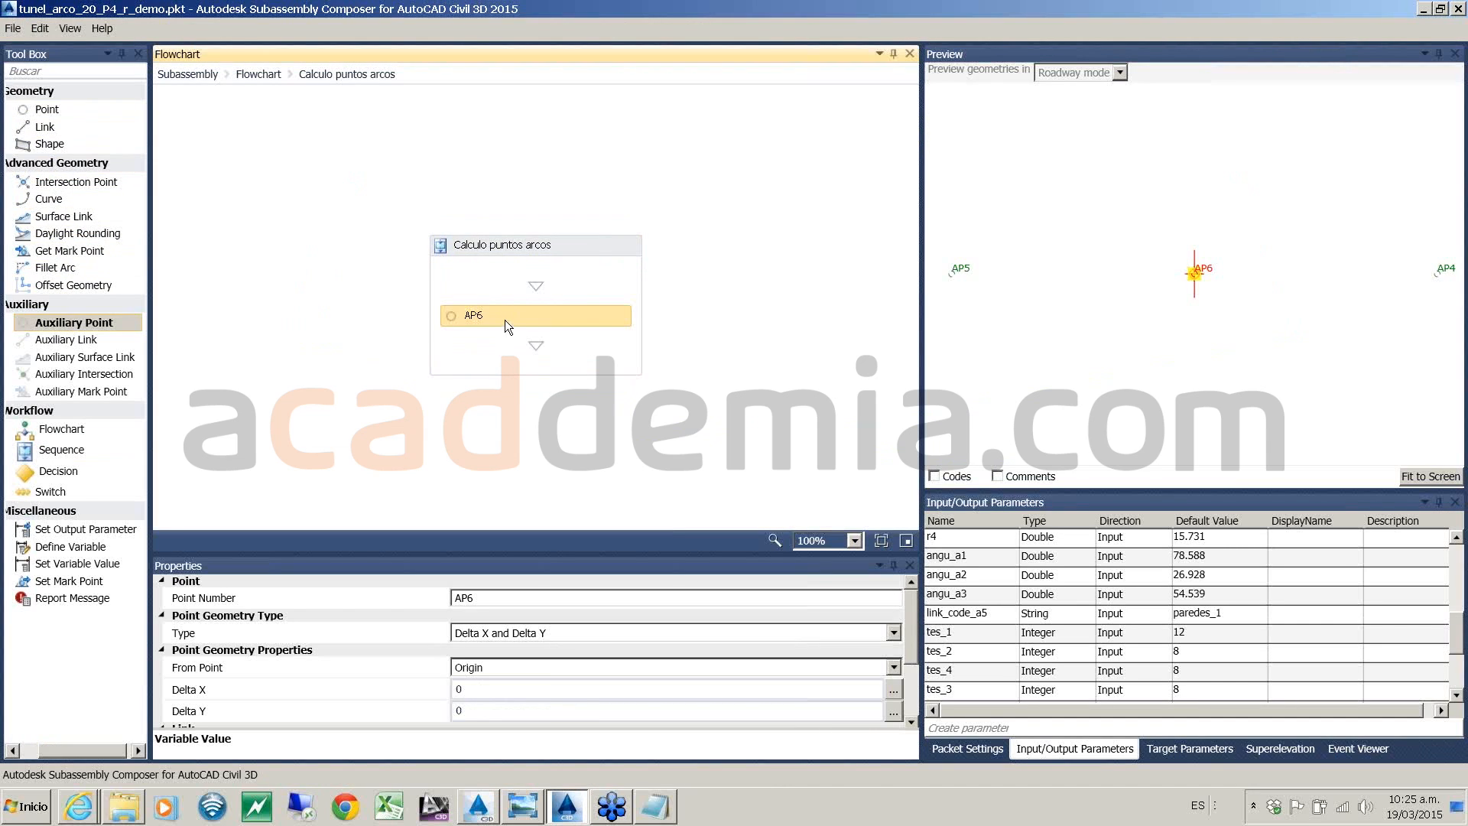
{"action": "left_click", "coordinate": [513, 596]}
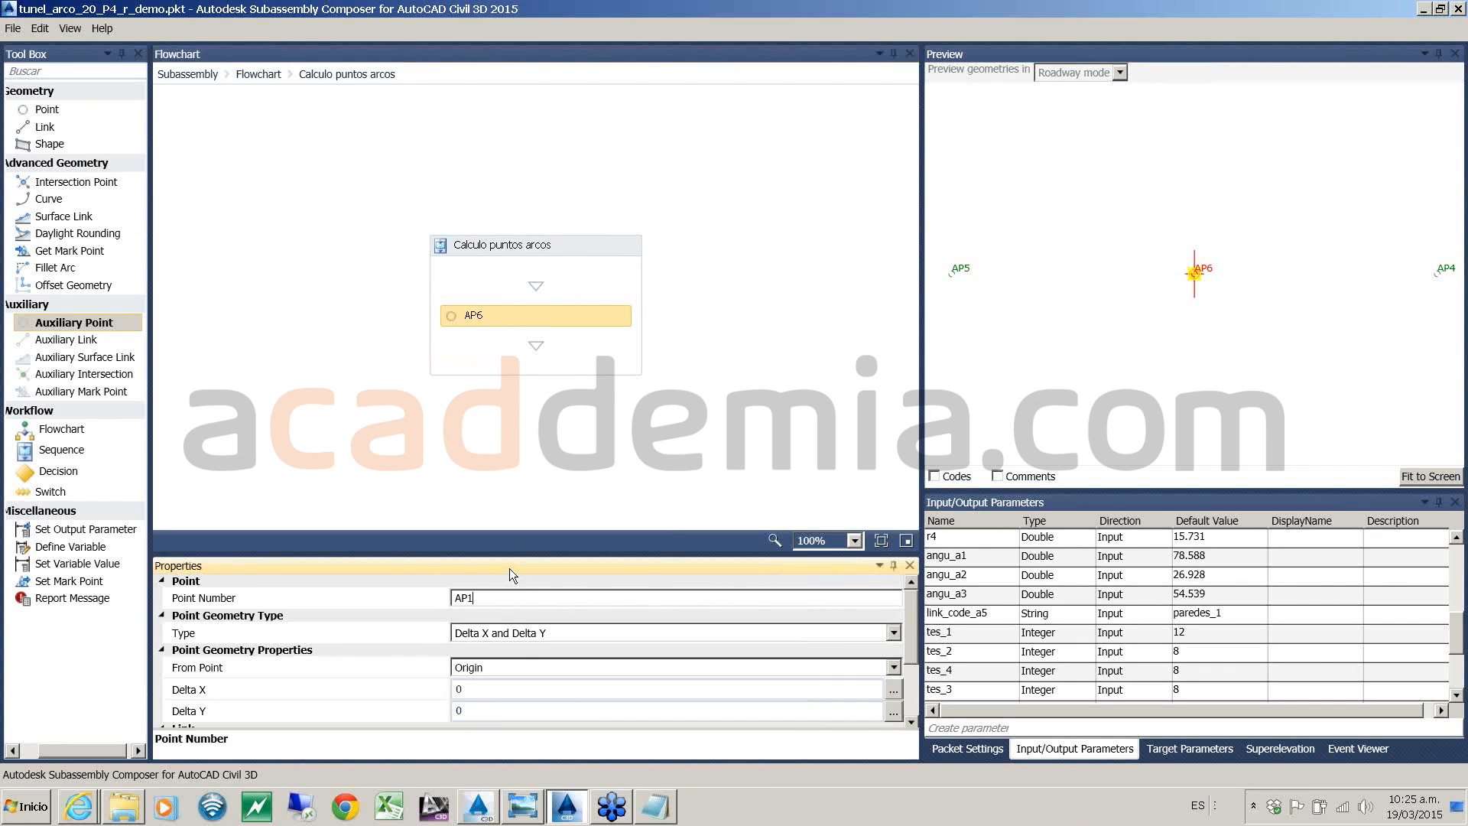
{"action": "left_click", "coordinate": [542, 635]}
{"action": "left_click", "coordinate": [543, 634]}
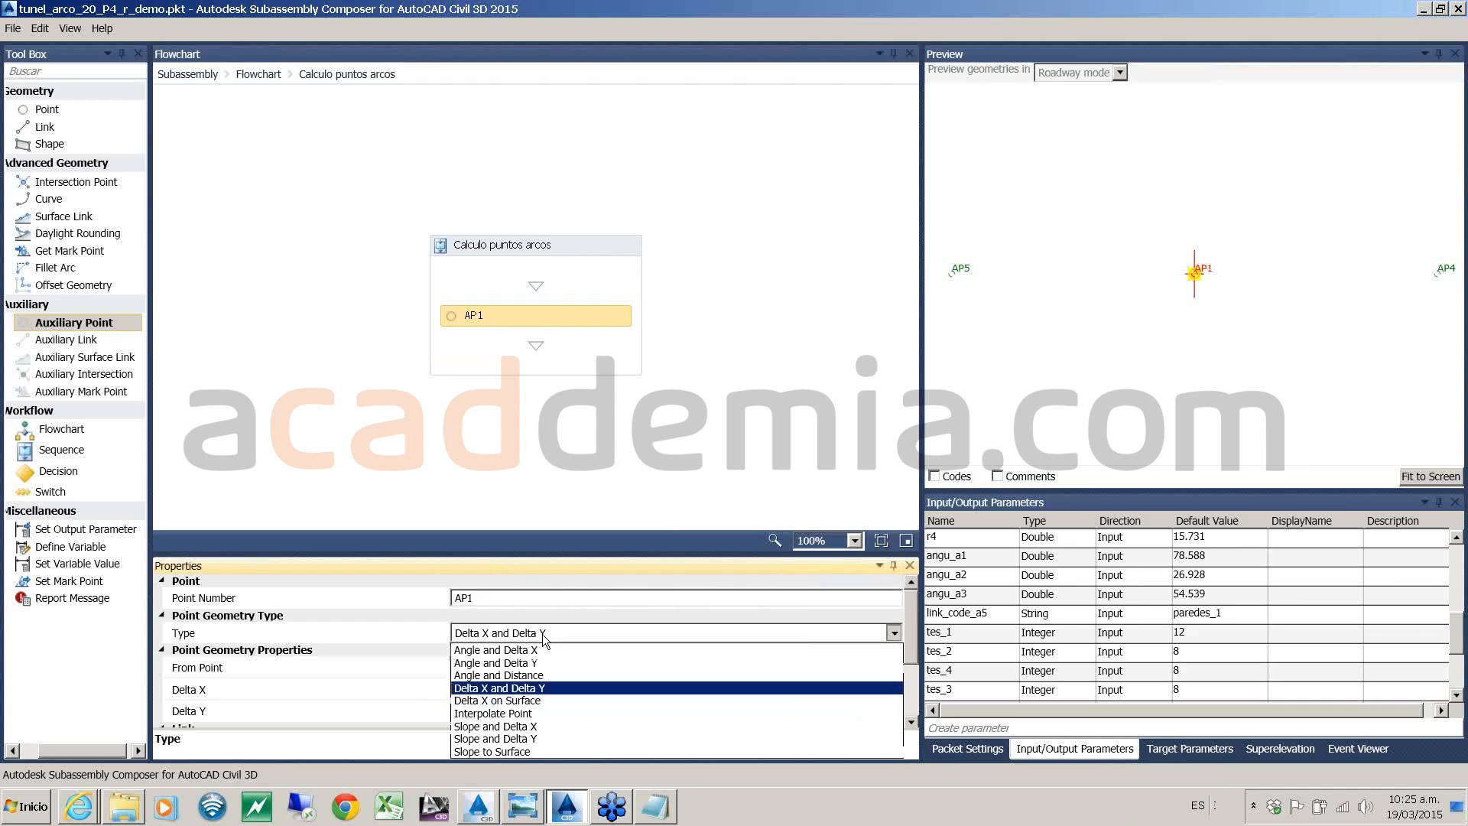
{"action": "left_click", "coordinate": [511, 676]}
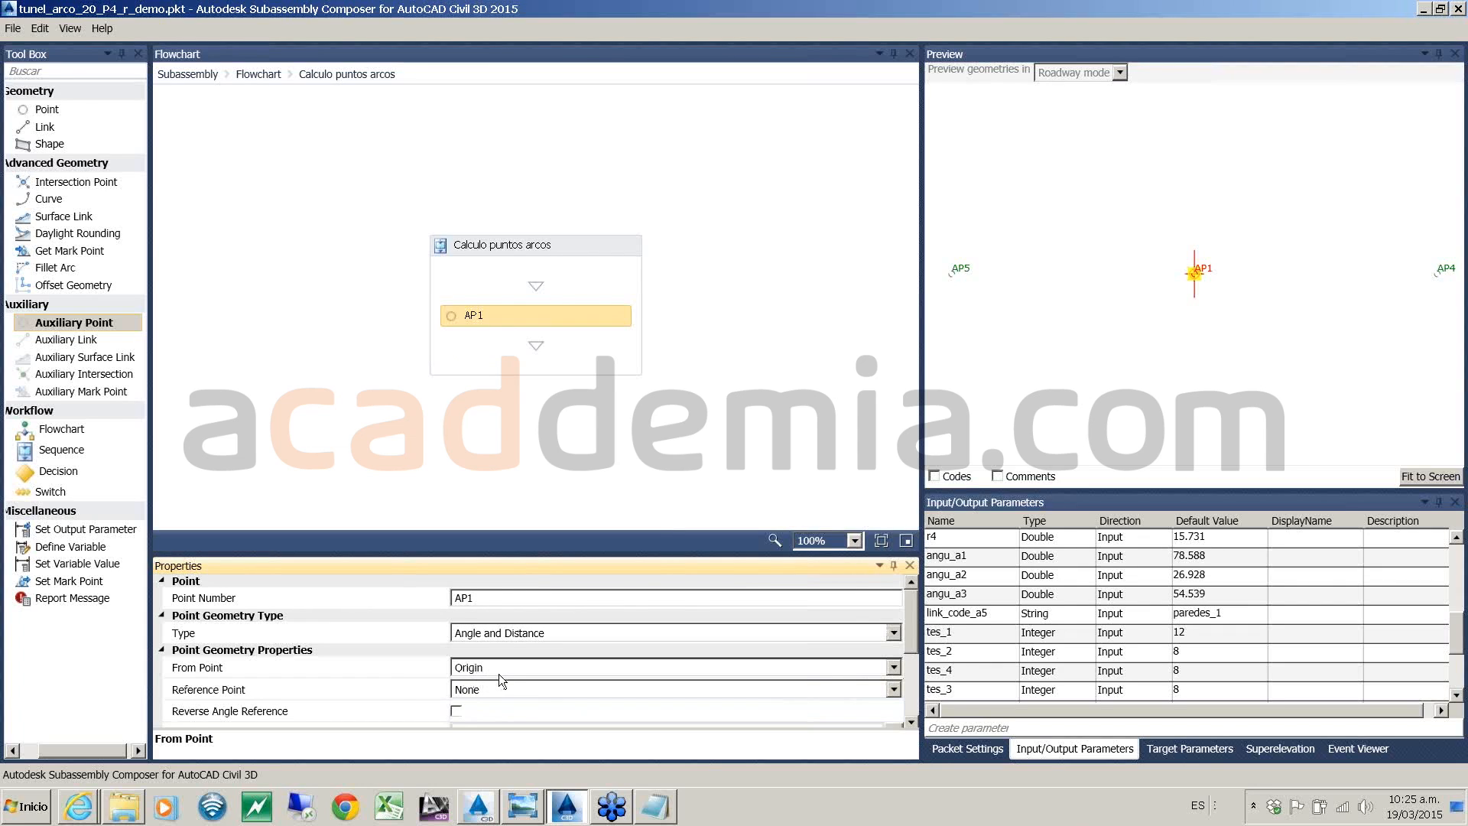
- Set AP1's angle to 90+angu_pera_d, measured from the Origin
{"action": "scroll", "coordinate": [499, 673], "scroll_direction": "down", "scroll_amount": 2}
{"action": "left_click", "coordinate": [482, 686]}
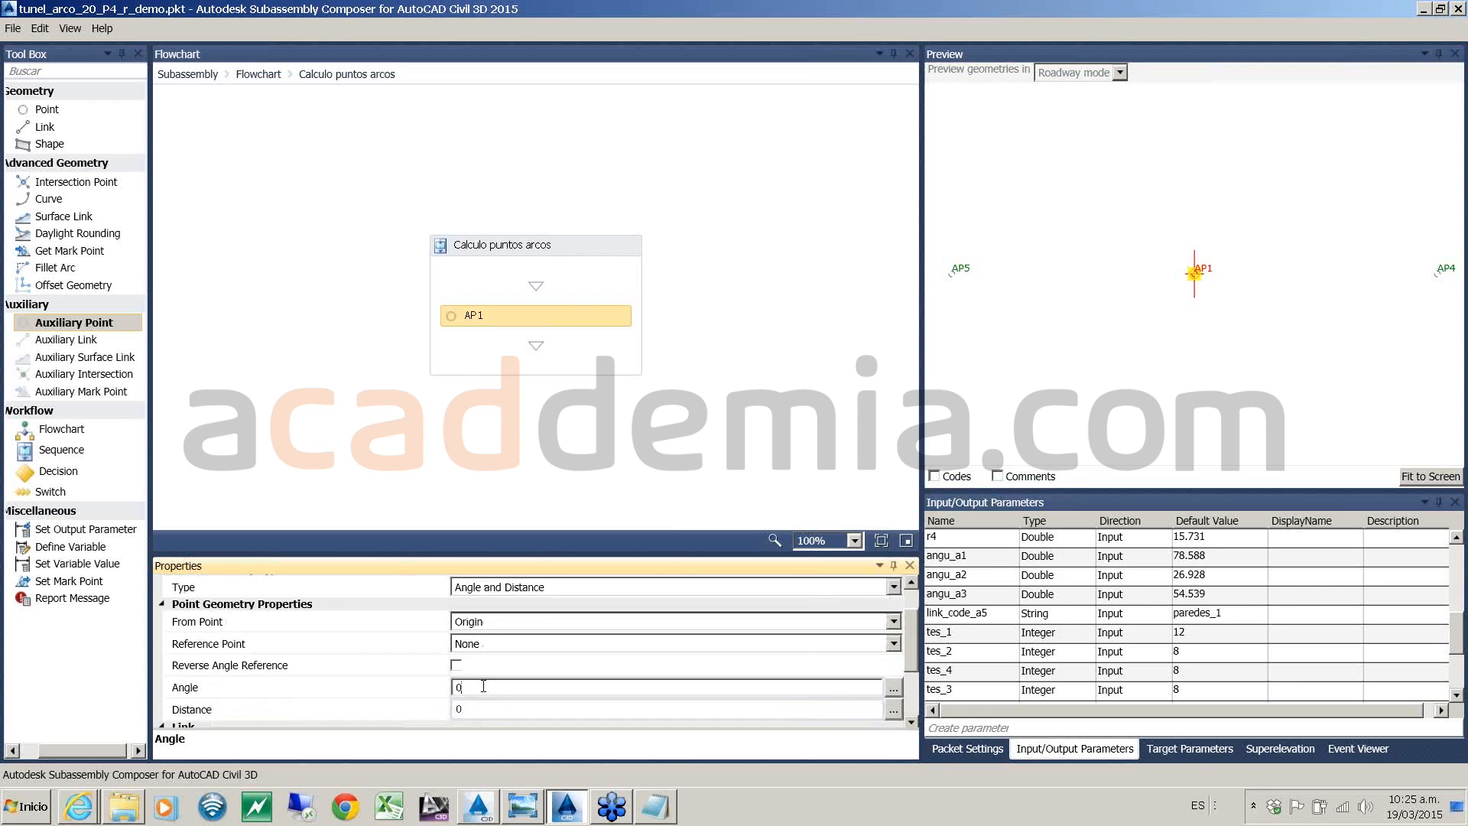
{"action": "key", "text": "BackSpace"}
{"action": "type", "text": "90+angu_pera_d"}
{"action": "left_click", "coordinate": [480, 714]}
{"action": "left_click", "coordinate": [475, 711]}
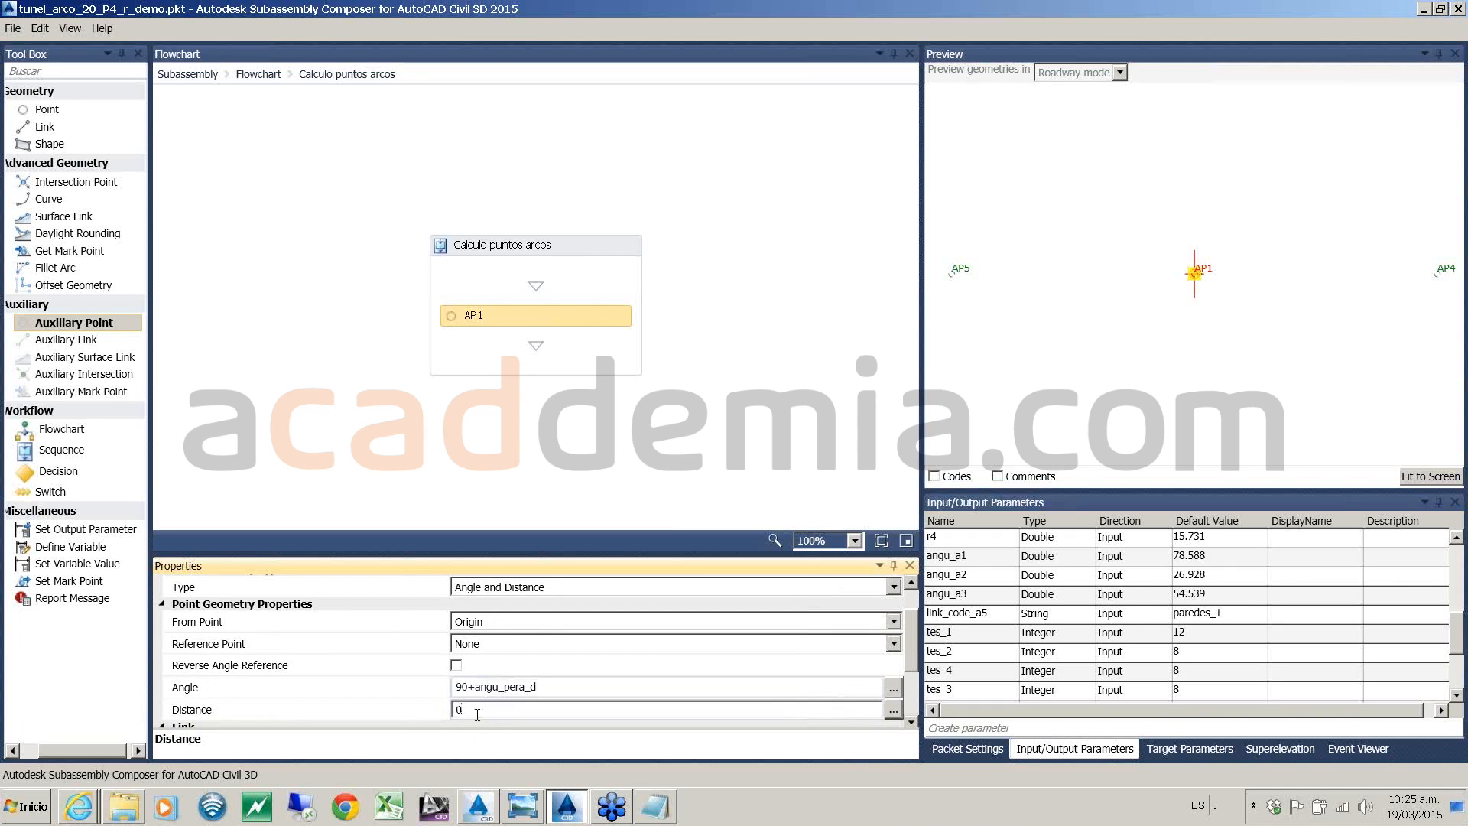
- Check the level dimension in the Civil 3D drawing, set AP1's distance to nivel_rasa and fit the preview to the geometry
{"action": "left_click", "coordinate": [476, 814]}
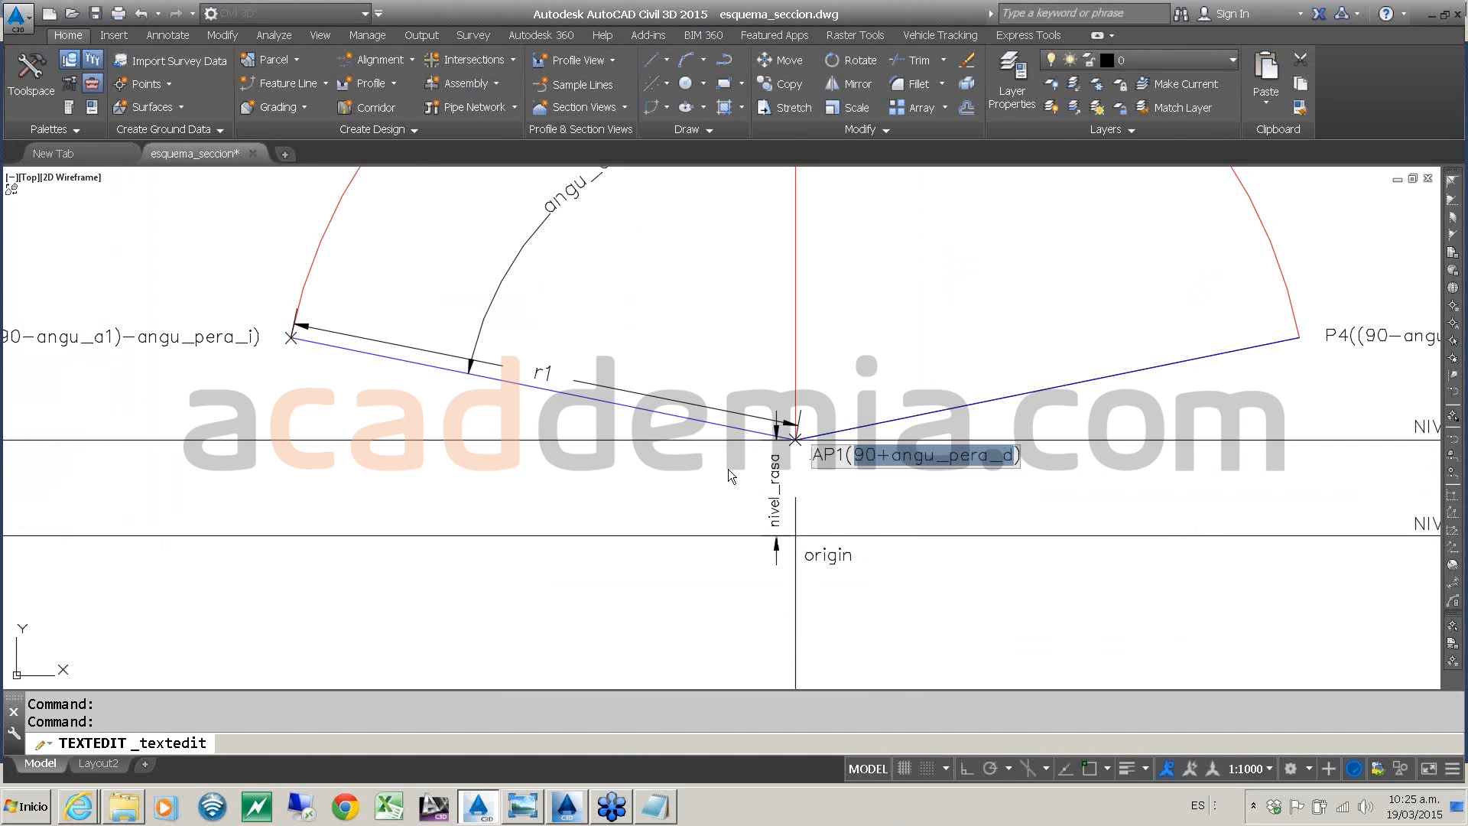
{"action": "left_click", "coordinate": [564, 816]}
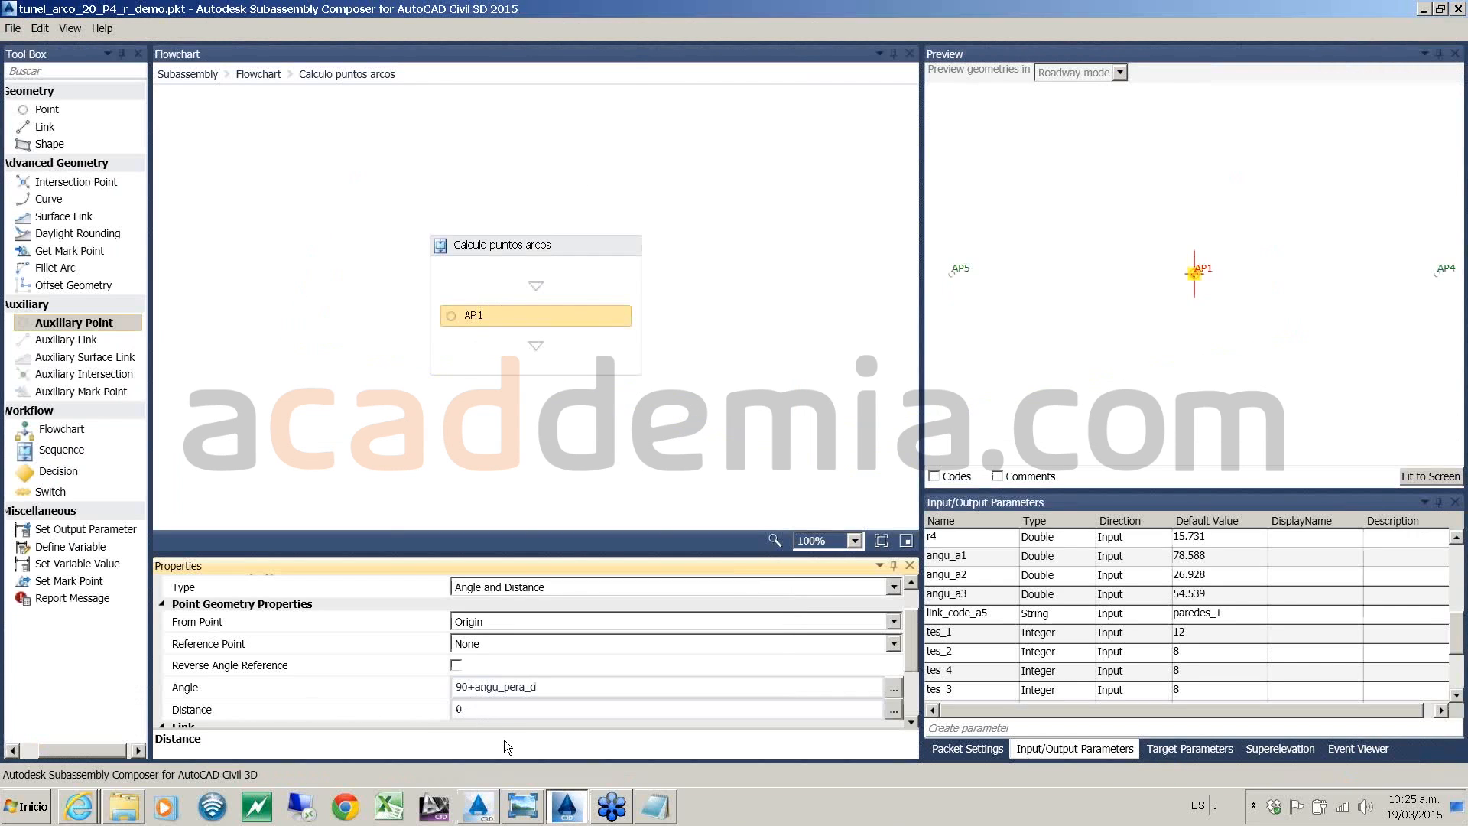
{"action": "left_click", "coordinate": [508, 712]}
{"action": "key", "text": "BackSpace"}
{"action": "type", "text": "nivel_rasa"}
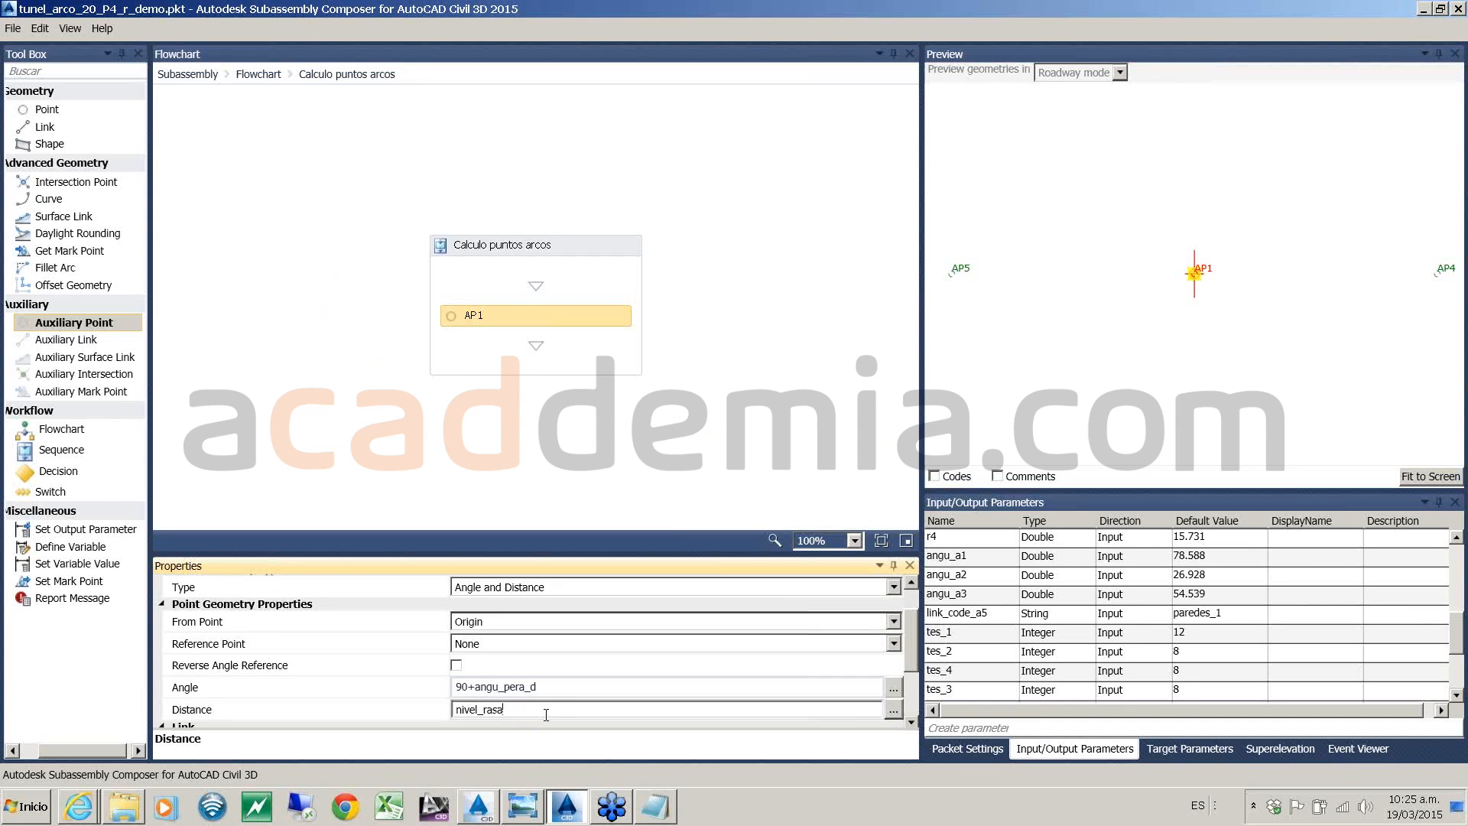
{"action": "type", "text": "ss"}
{"action": "mouse_move", "coordinate": [876, 713]}
{"action": "key", "text": "BackSpace"}
{"action": "left_click", "coordinate": [624, 434]}
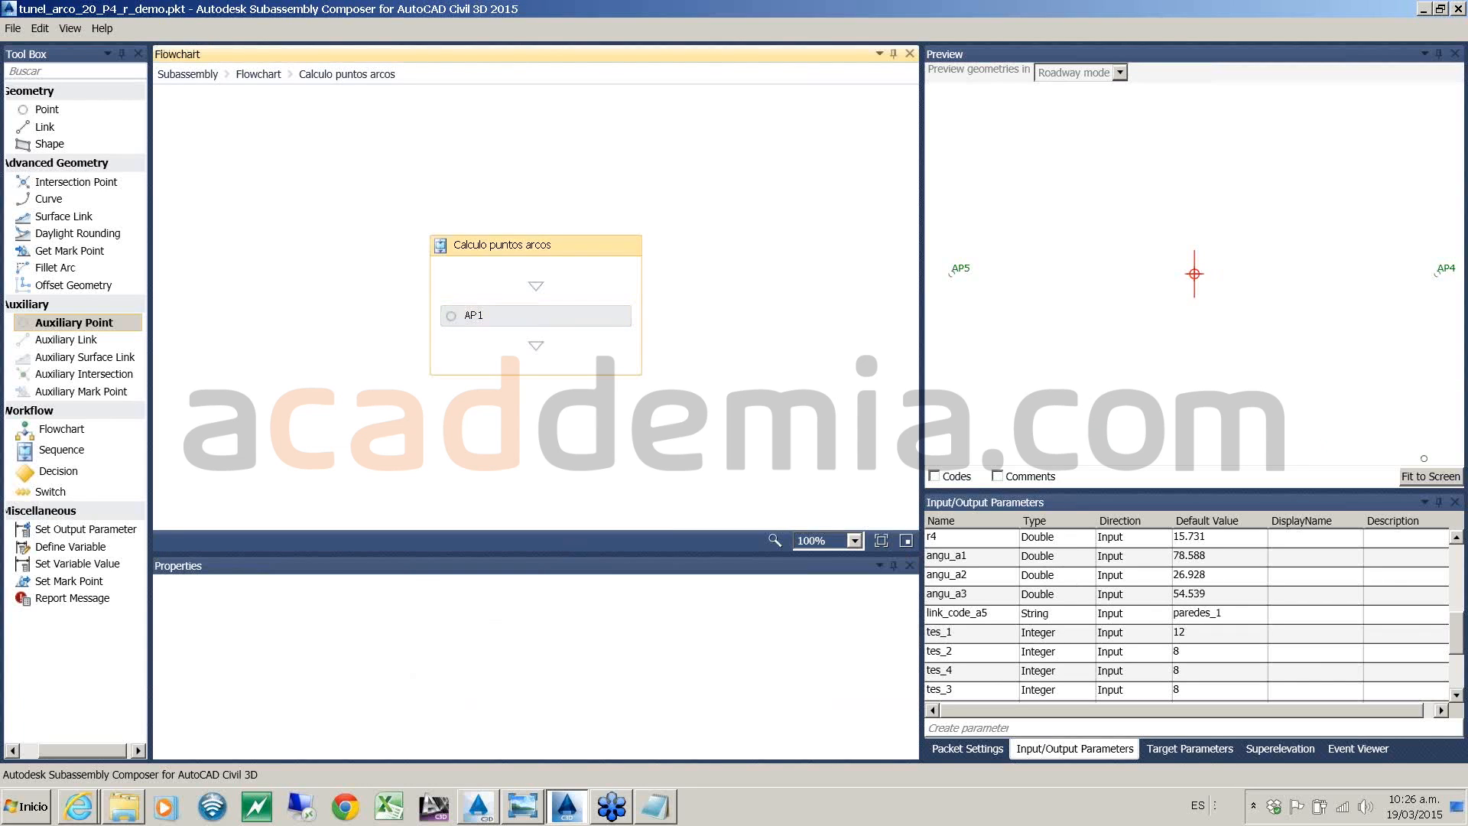
{"action": "left_click", "coordinate": [1426, 476]}
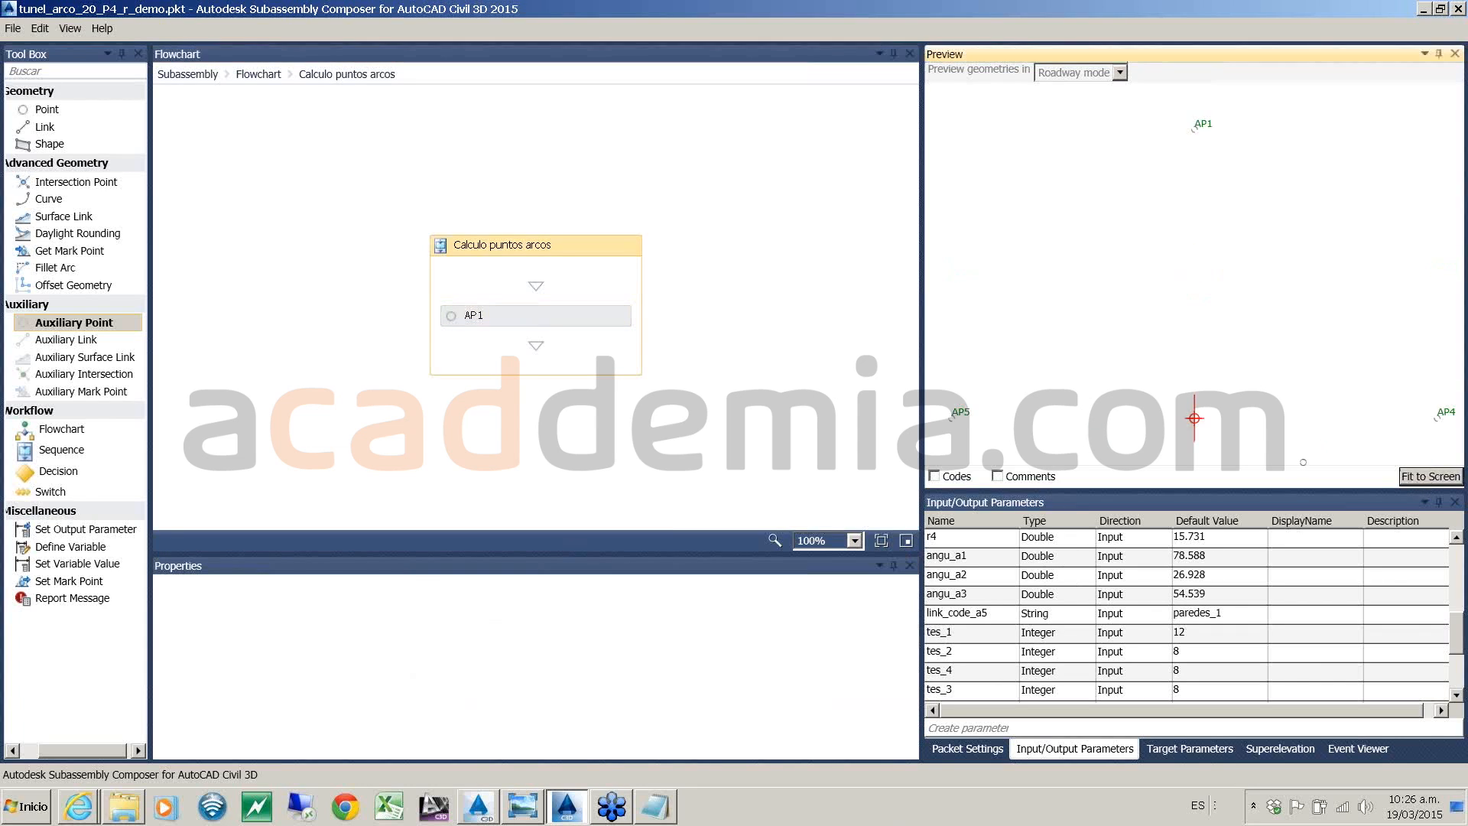
{"action": "scroll", "coordinate": [1196, 350], "scroll_direction": "down", "scroll_amount": 1}
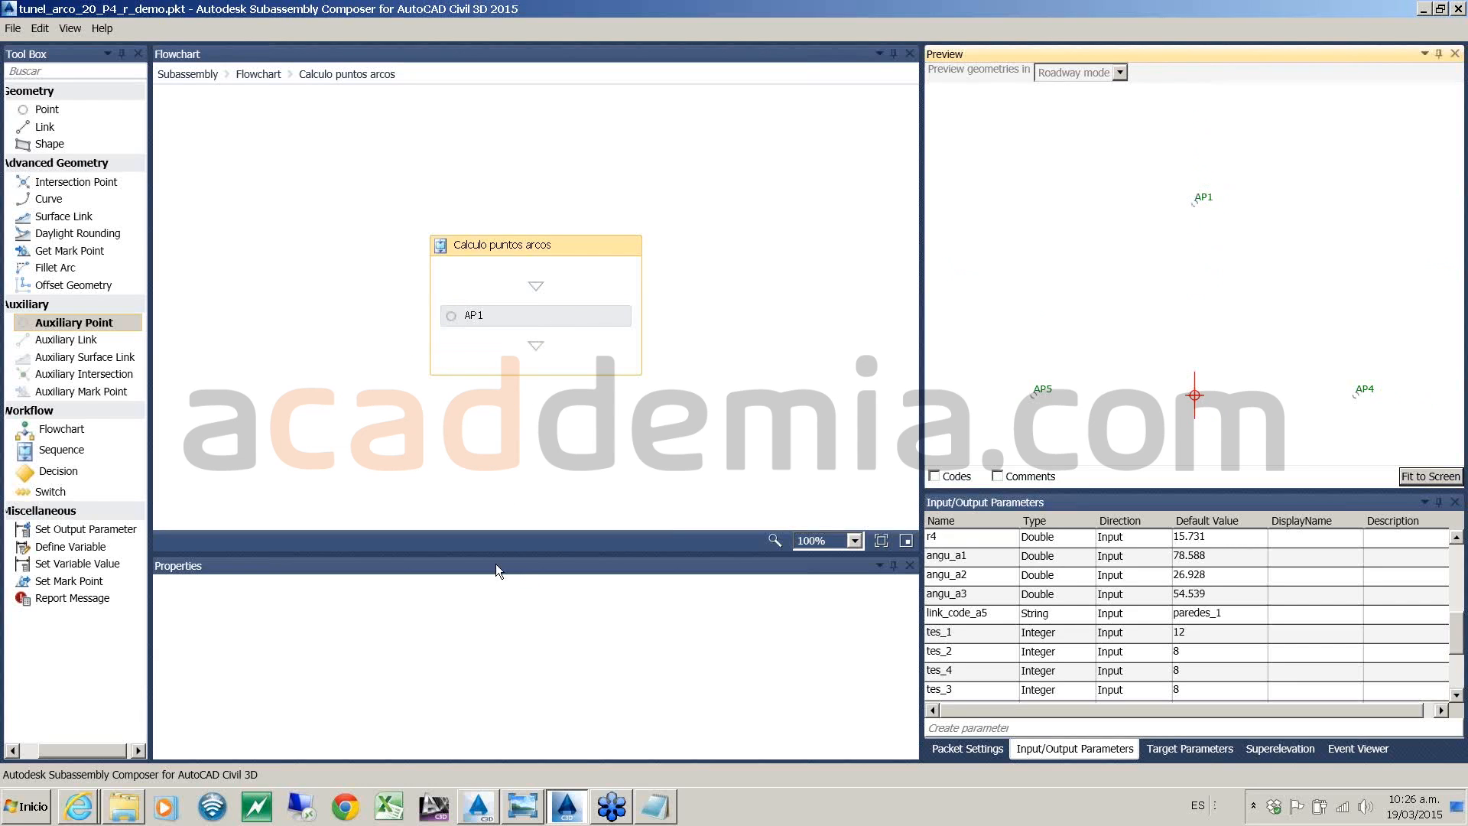
- Switch to the Civil 3D drawing and copy the angle expression (90-angu_a1)+angu_pera_d from the P4 label
{"action": "left_click", "coordinate": [486, 812]}
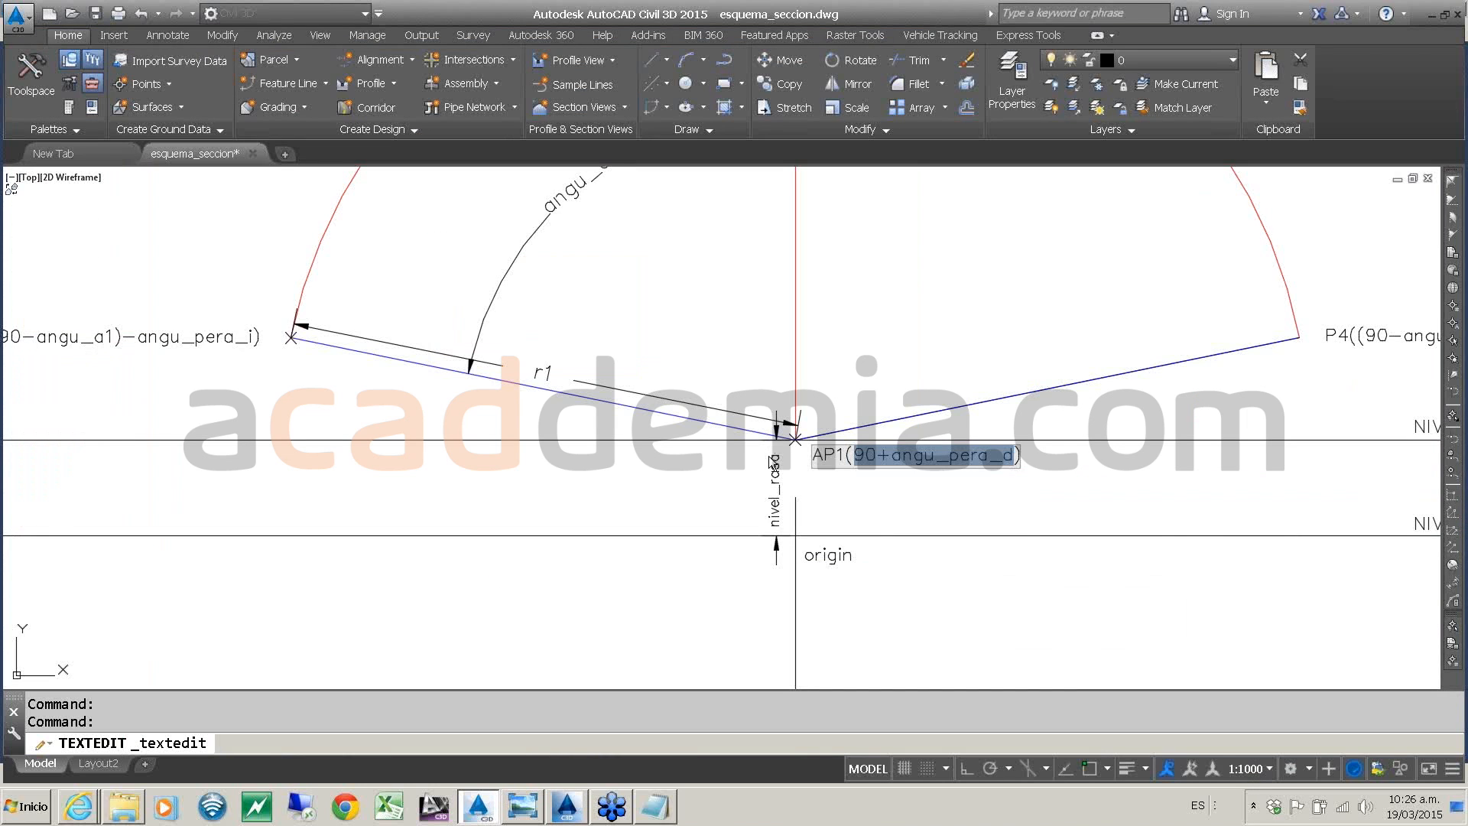
{"action": "scroll", "coordinate": [774, 461], "scroll_direction": "down", "scroll_amount": 6}
{"action": "scroll", "coordinate": [798, 490], "scroll_direction": "up", "scroll_amount": 4}
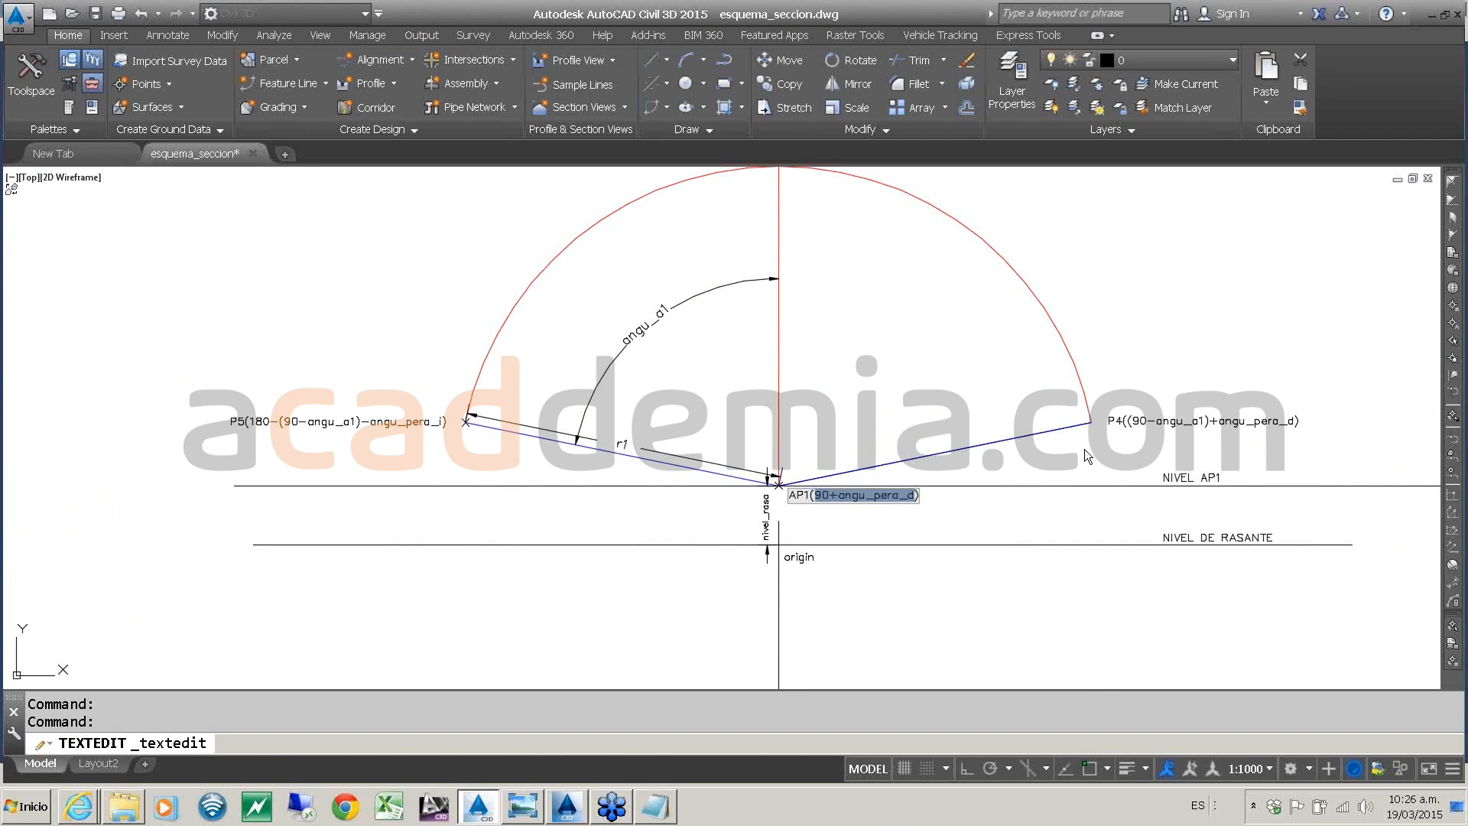
{"action": "middle_click_drag", "start_coordinate": [805, 448], "coordinate": [822, 523]}
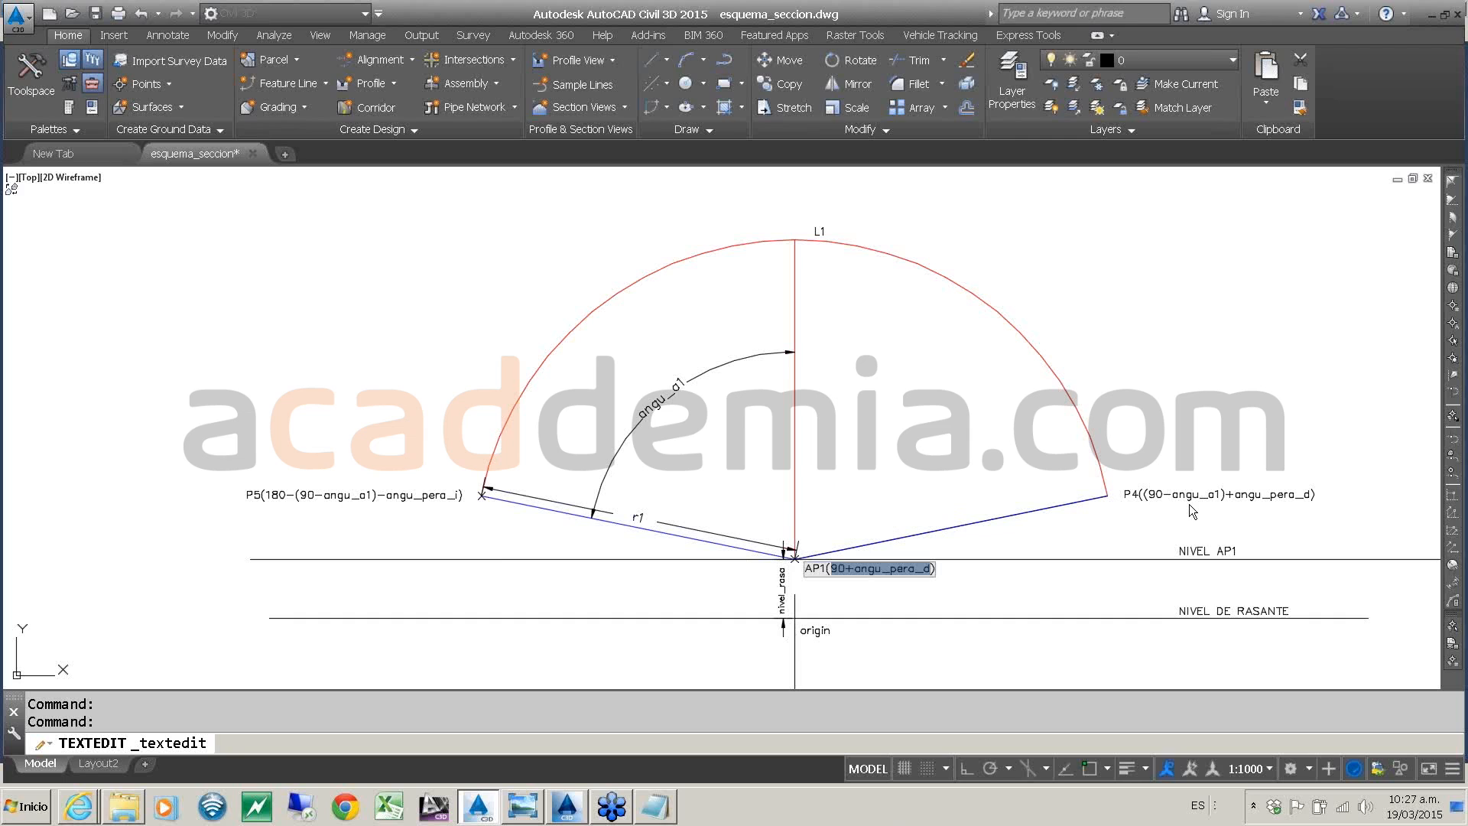
{"action": "scroll", "coordinate": [1190, 504], "scroll_direction": "up", "scroll_amount": 2}
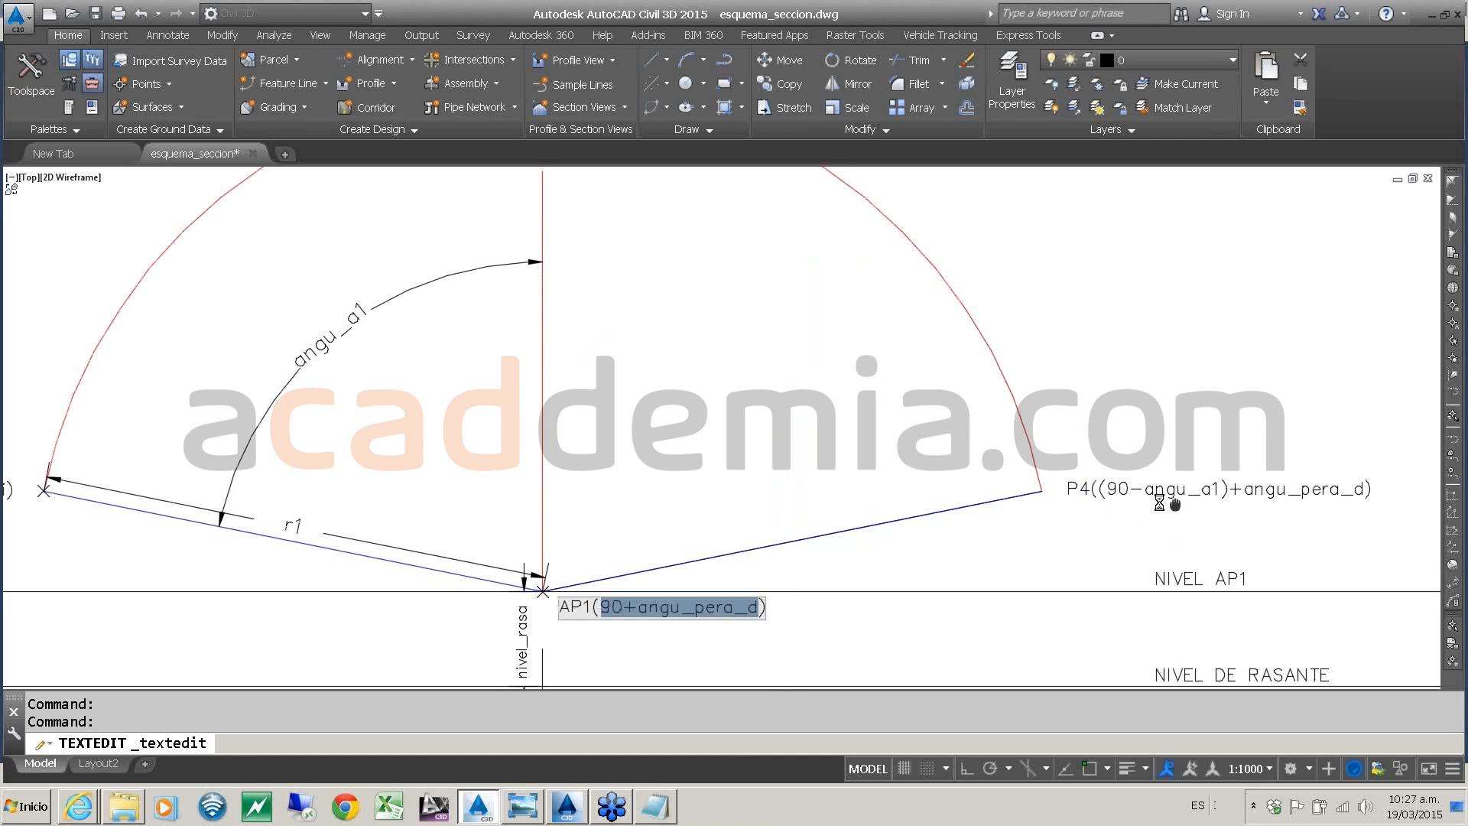
{"action": "middle_click_drag", "start_coordinate": [1159, 503], "coordinate": [1074, 495]}
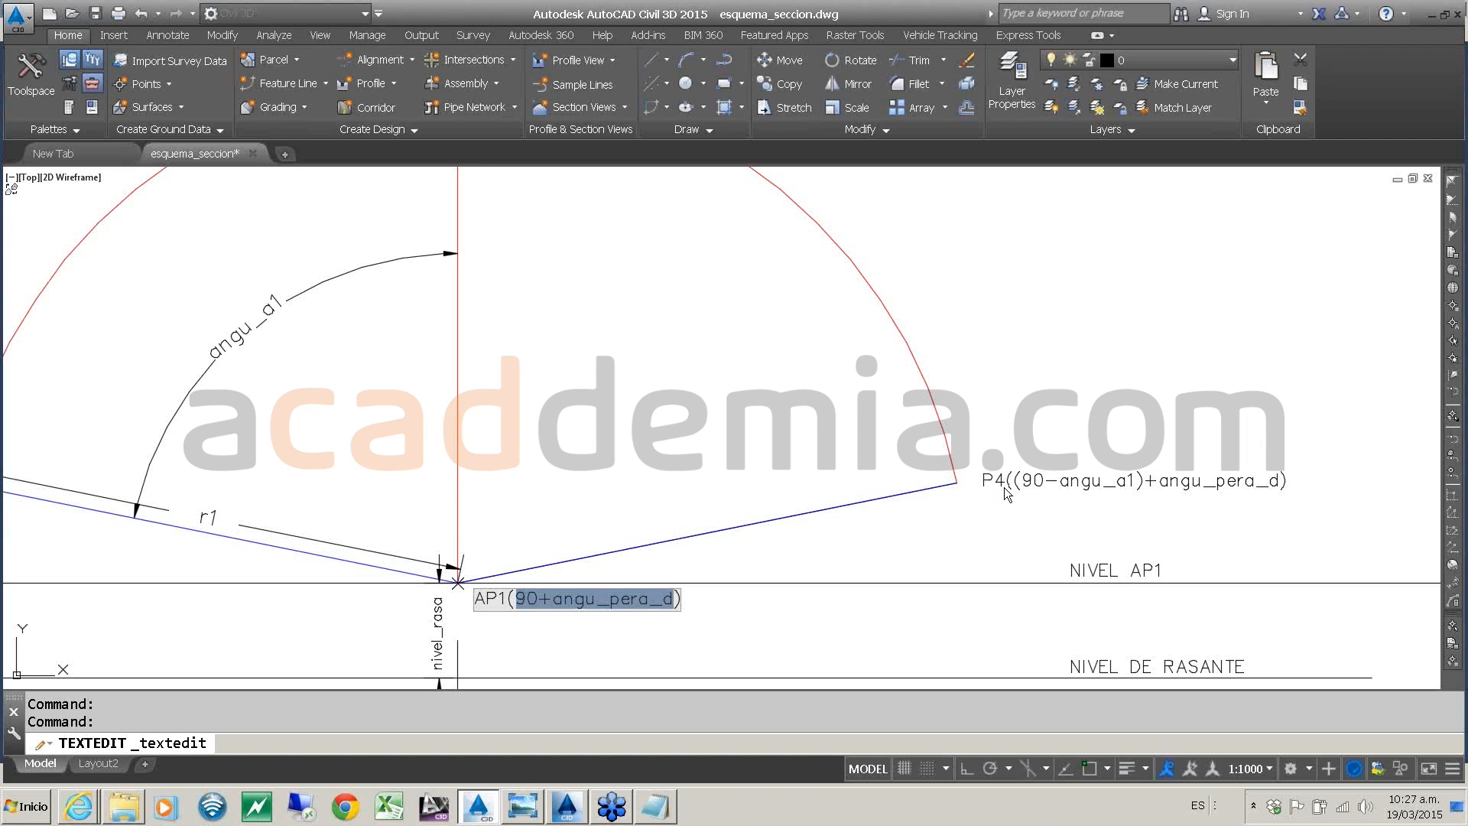
{"action": "key", "text": "Return"}
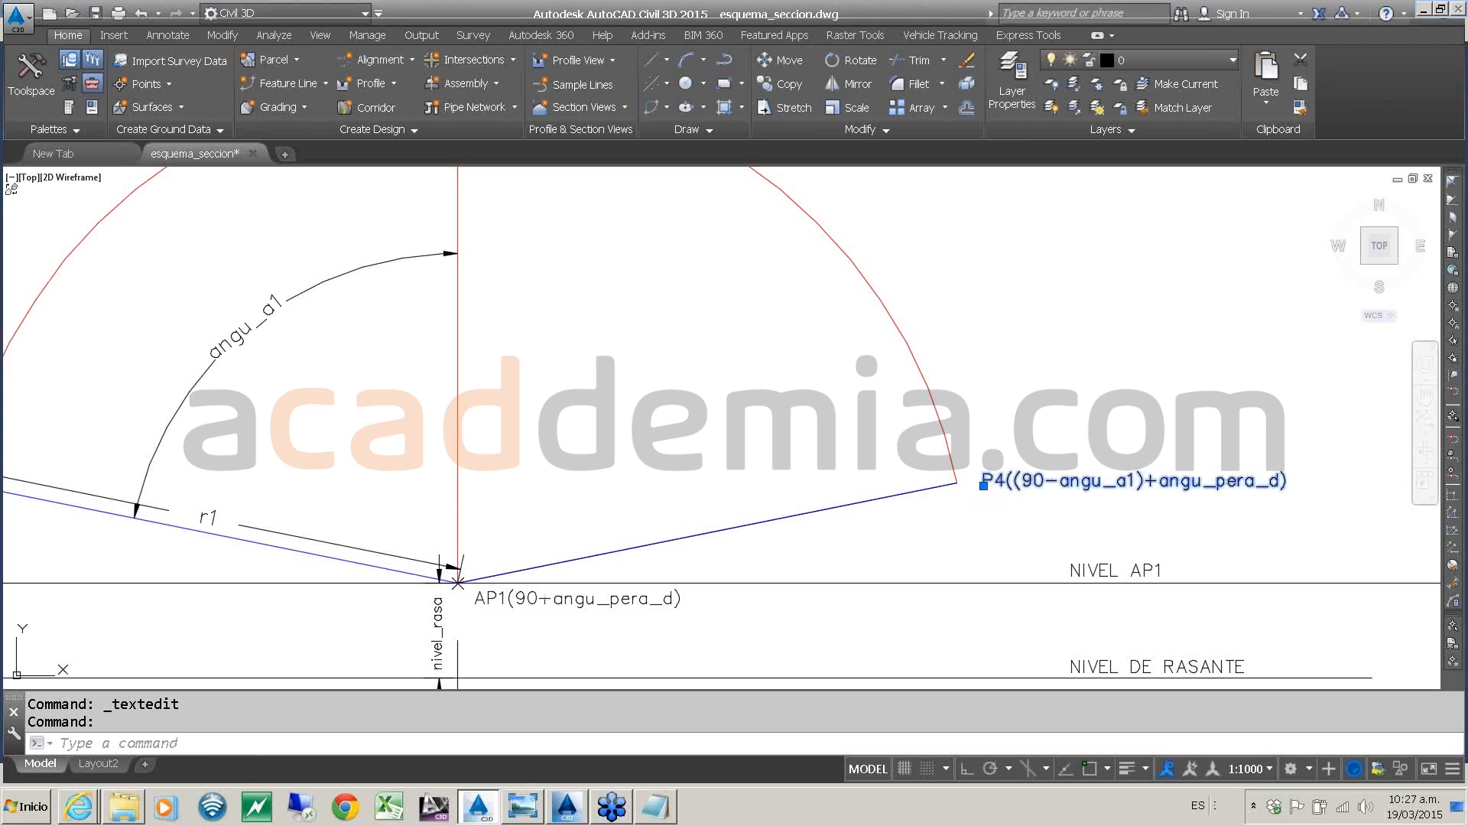
{"action": "double_click", "coordinate": [1017, 483]}
{"action": "left_click", "coordinate": [1018, 482]}
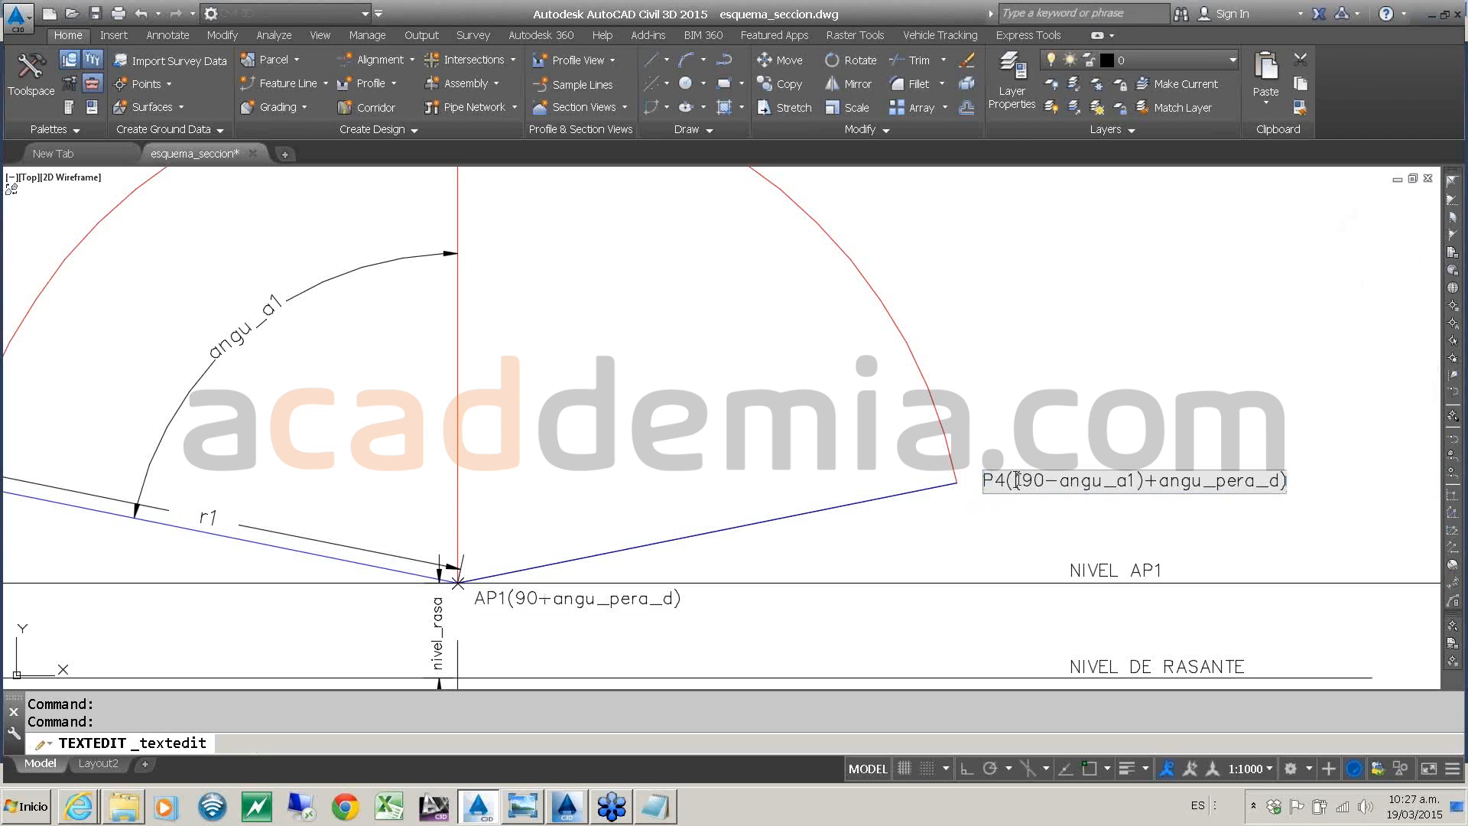
{"action": "left_click_drag", "start_coordinate": [1018, 481], "coordinate": [1284, 483]}
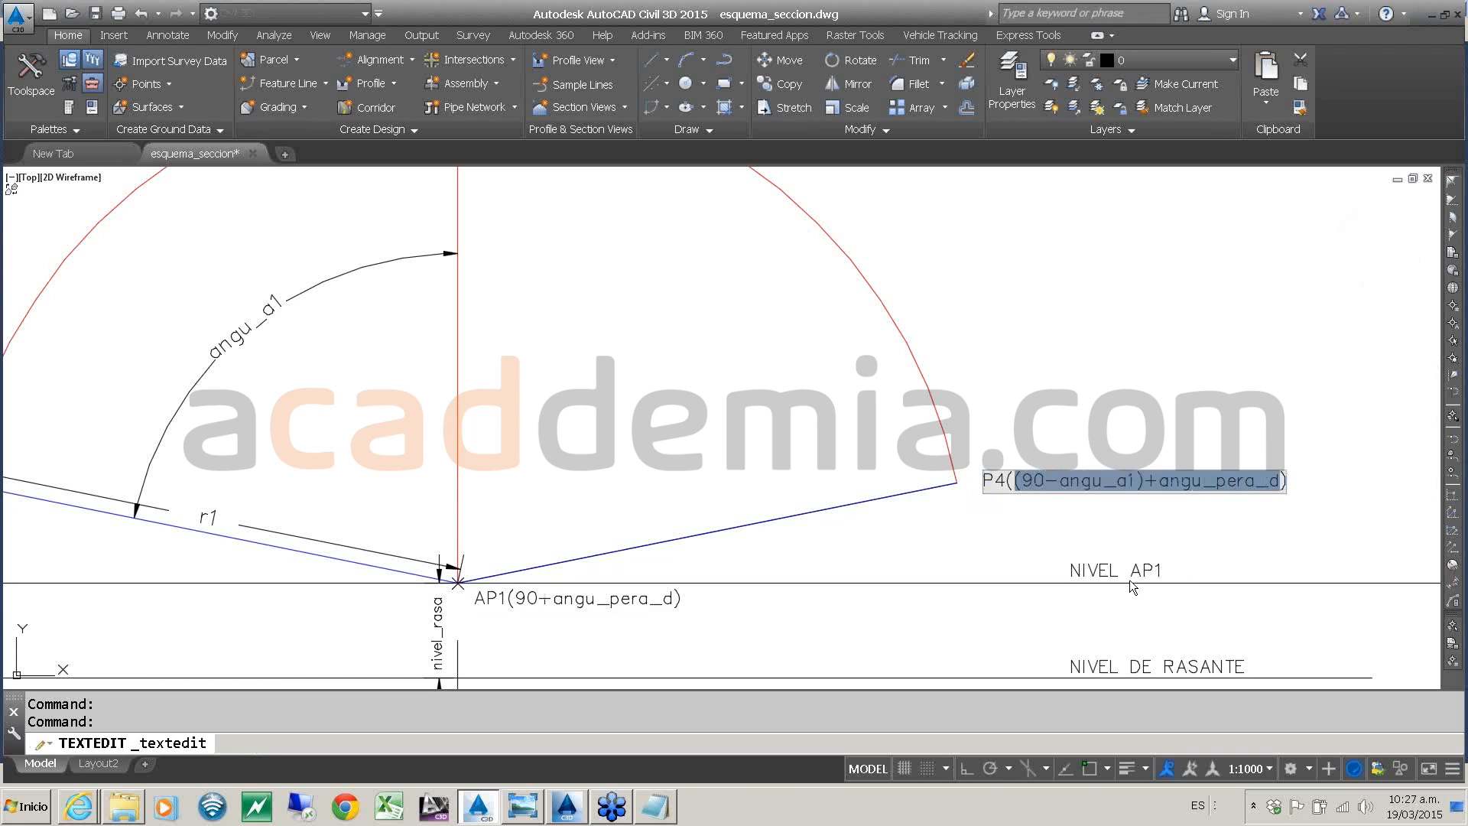
{"action": "left_click", "coordinate": [947, 541]}
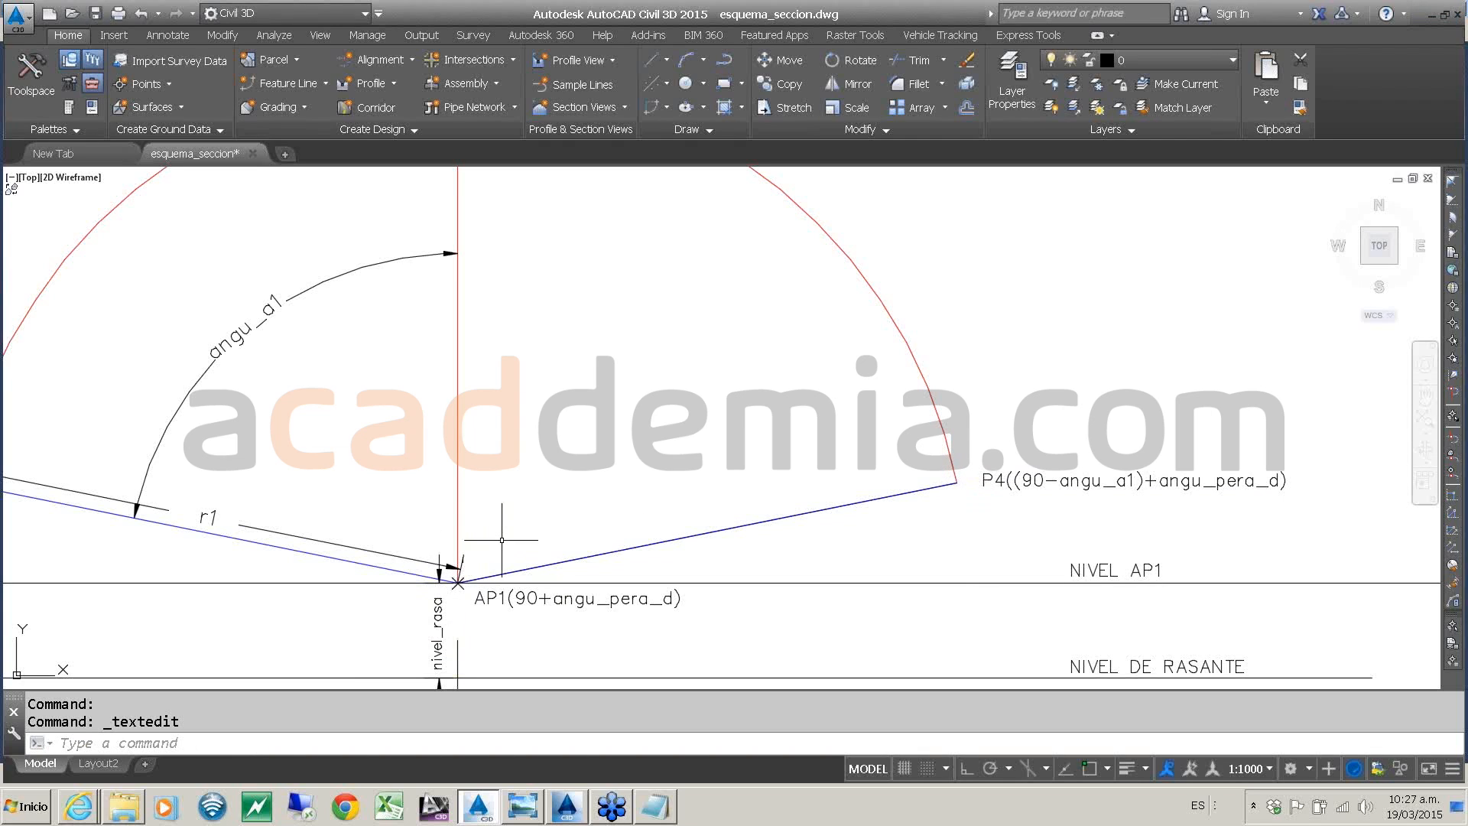
{"action": "middle_click_drag", "start_coordinate": [503, 539], "coordinate": [637, 506]}
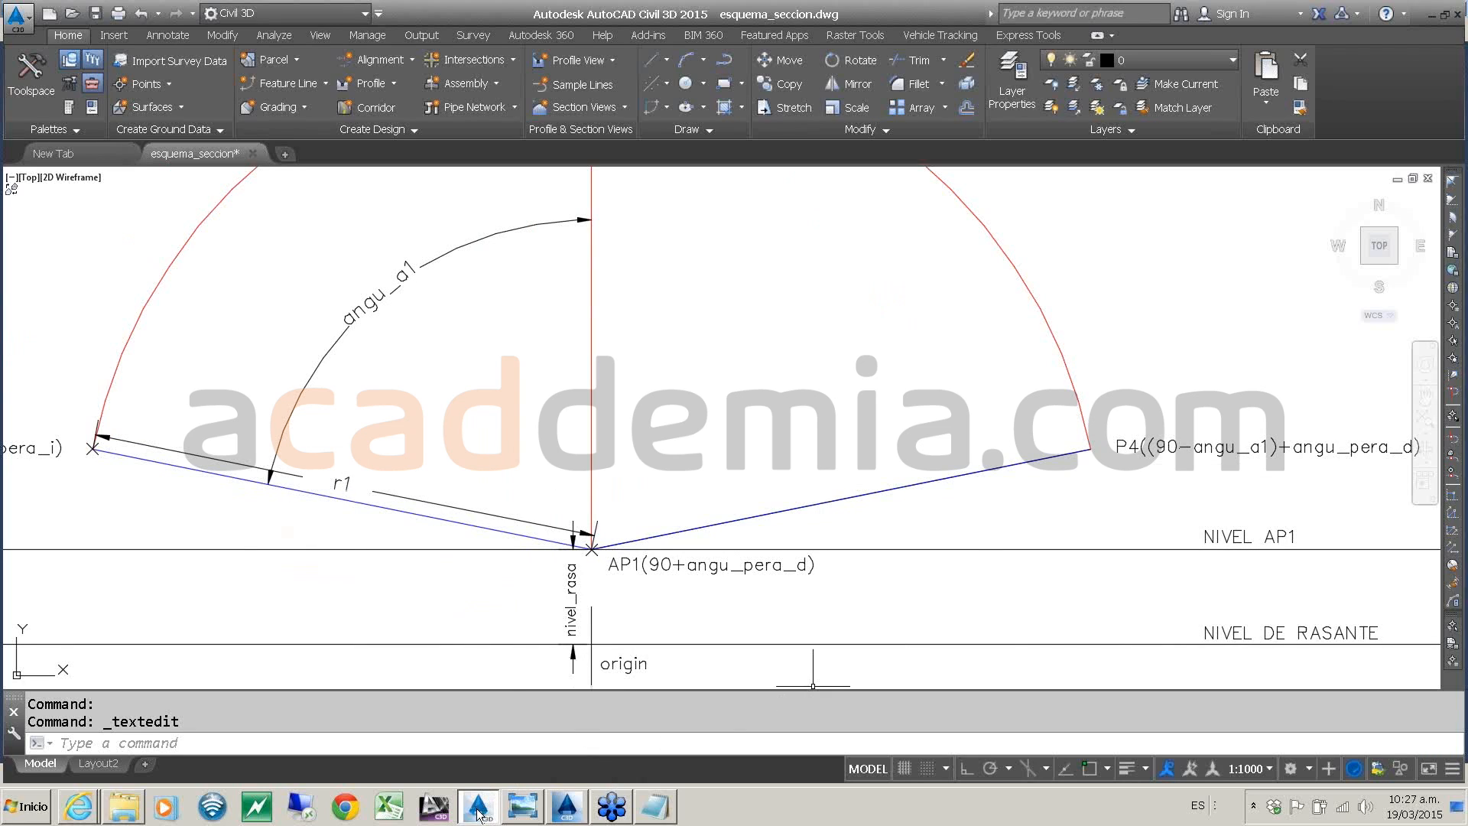
- Switch back to Subassembly Composer and add a Point numbered P4 below AP1 in the Calculo puntos arcos sequence
{"action": "mouse_move", "coordinate": [572, 815]}
{"action": "left_click", "coordinate": [566, 765]}
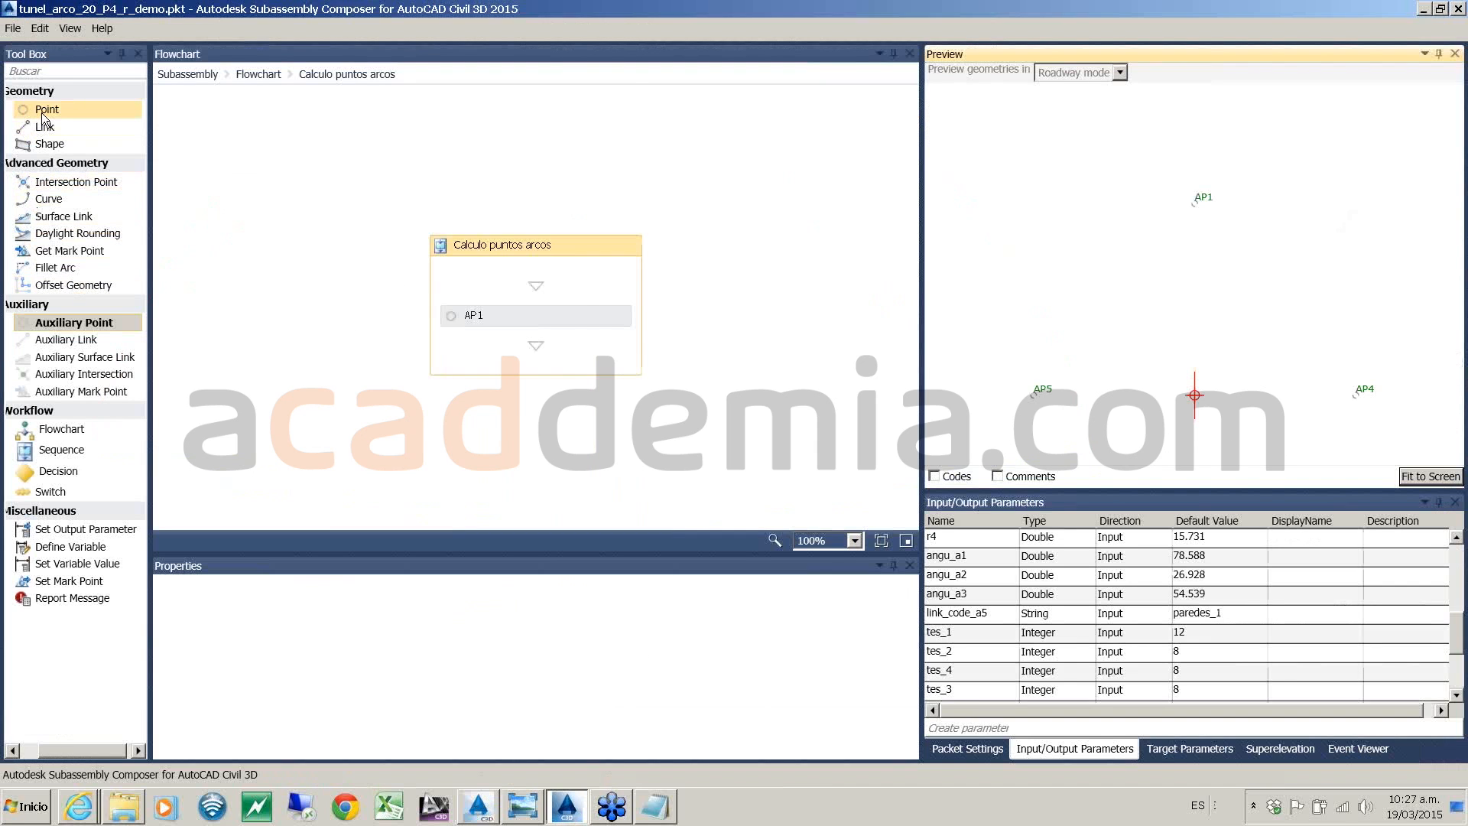
{"action": "left_click_drag", "start_coordinate": [47, 115], "coordinate": [503, 344]}
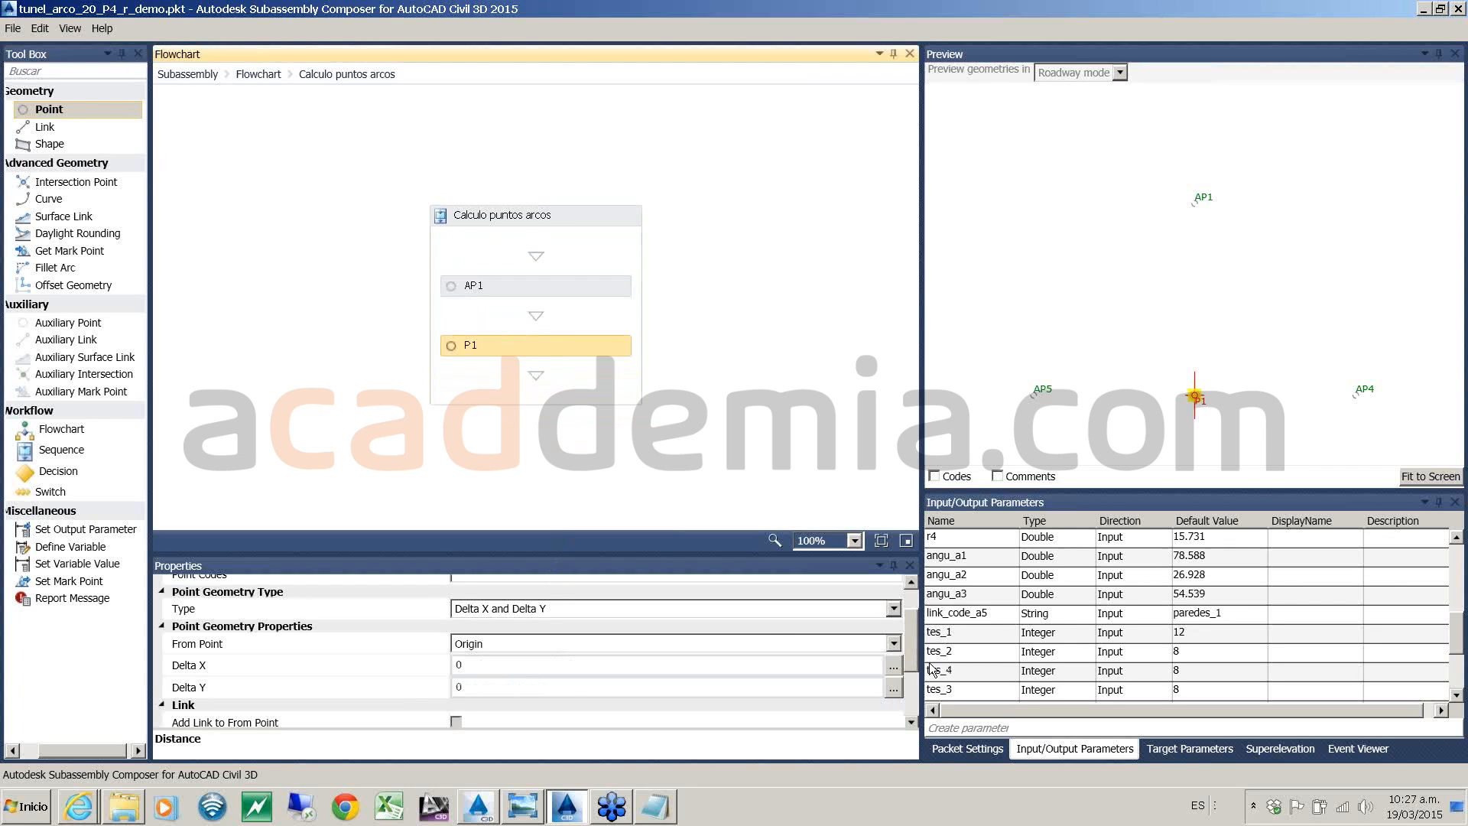
{"action": "scroll", "coordinate": [530, 595], "scroll_direction": "up", "scroll_amount": 2}
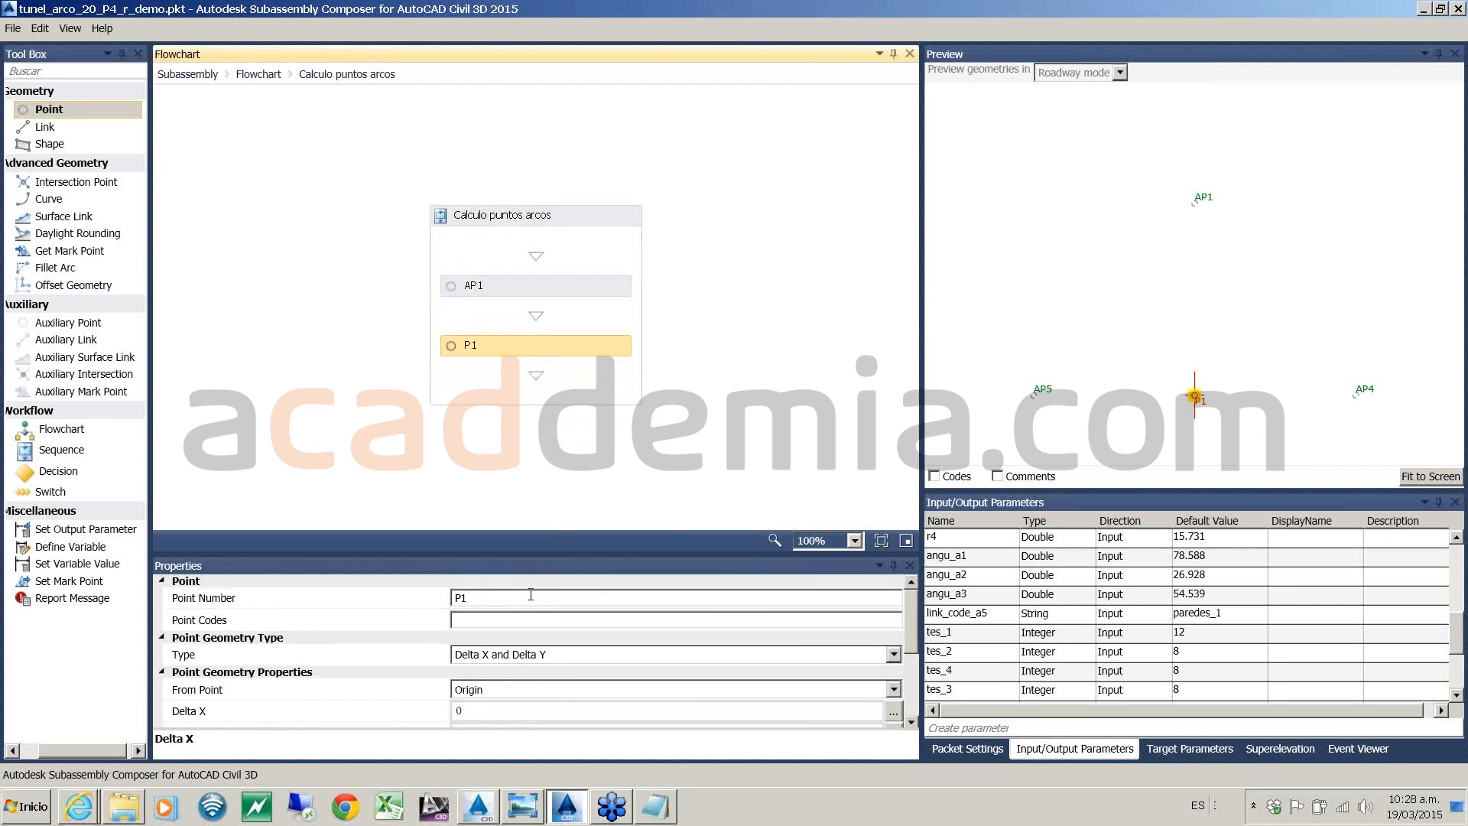
{"action": "left_click", "coordinate": [531, 597]}
{"action": "key", "text": "BackSpace"}
{"action": "type", "text": "4"}
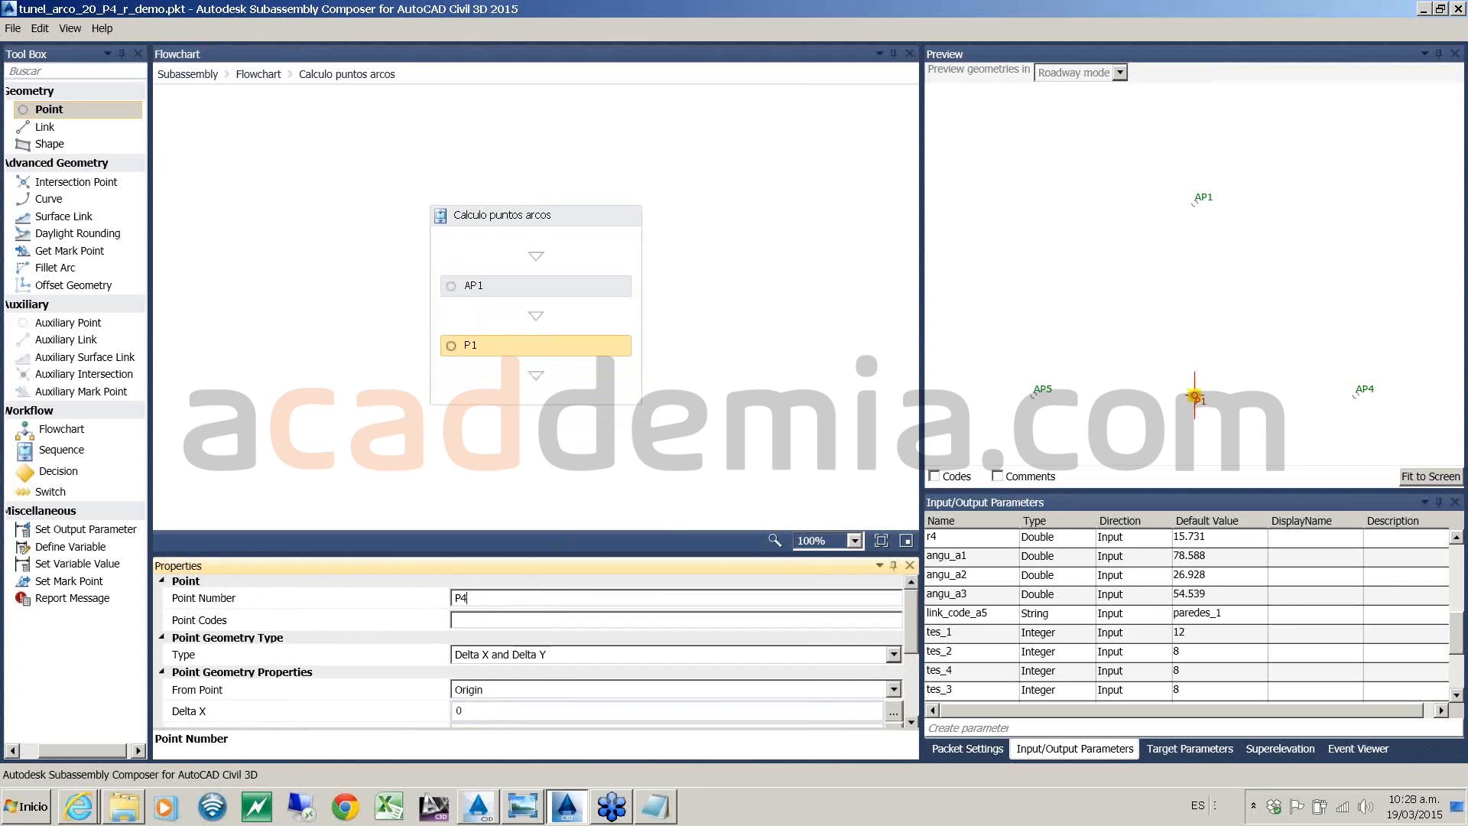
- Set P4's geometry type to Angle and Distance, starting from point AP1
{"action": "left_click", "coordinate": [566, 658]}
{"action": "left_click", "coordinate": [566, 658]}
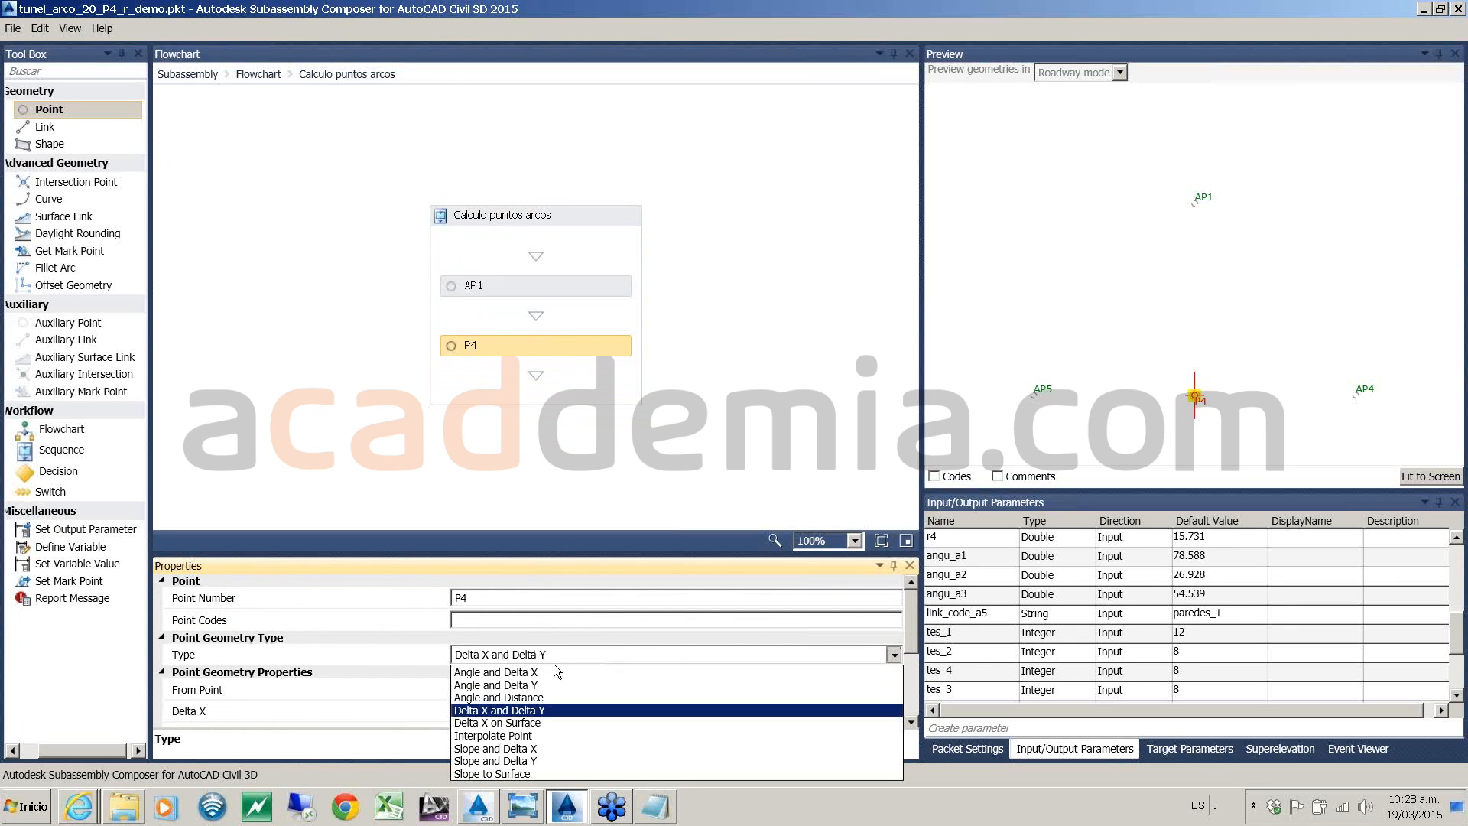
{"action": "left_click", "coordinate": [533, 698]}
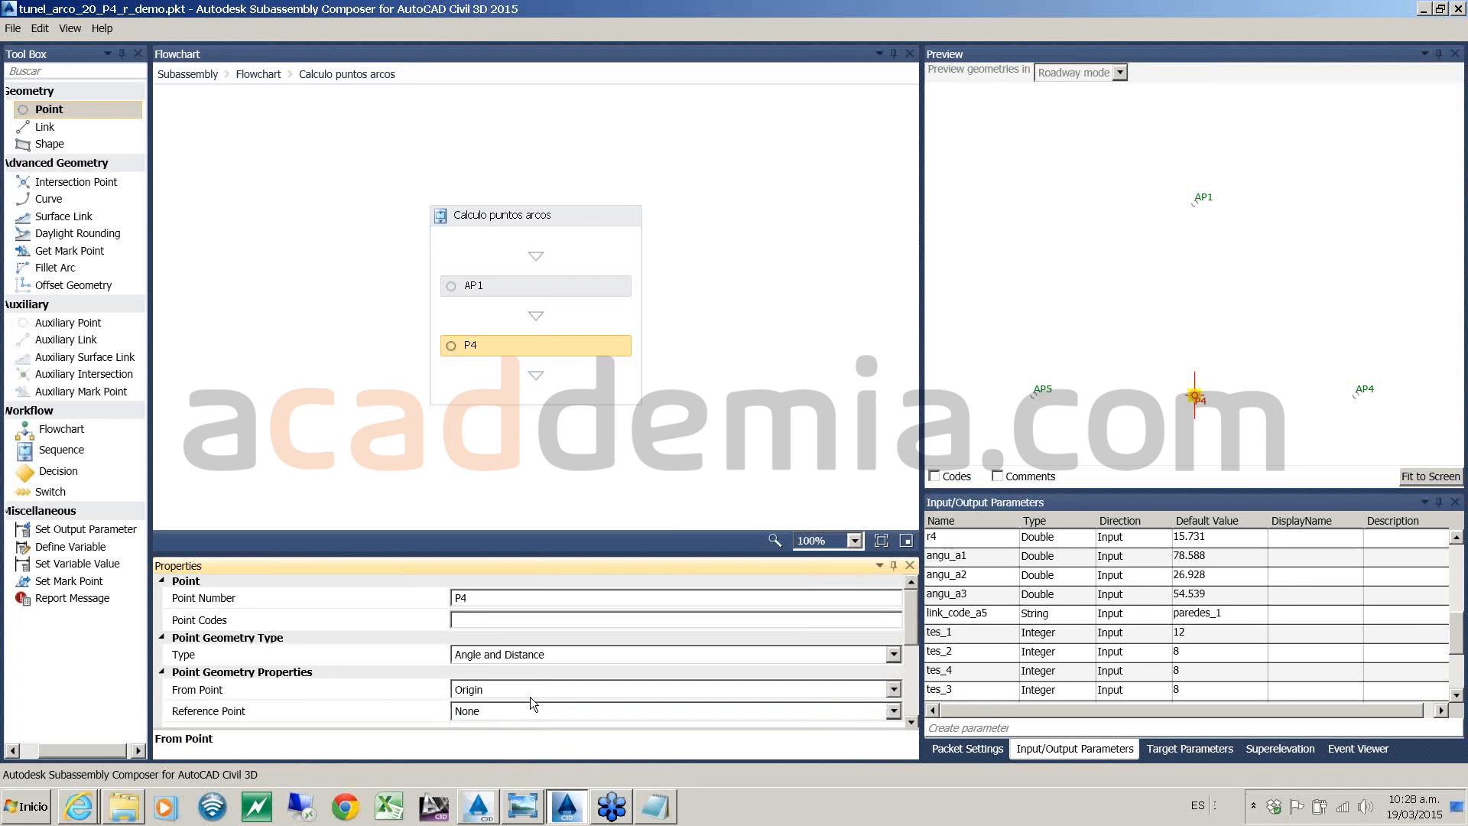
{"action": "left_click_drag", "start_coordinate": [914, 611], "coordinate": [915, 627]}
{"action": "left_click", "coordinate": [586, 652]}
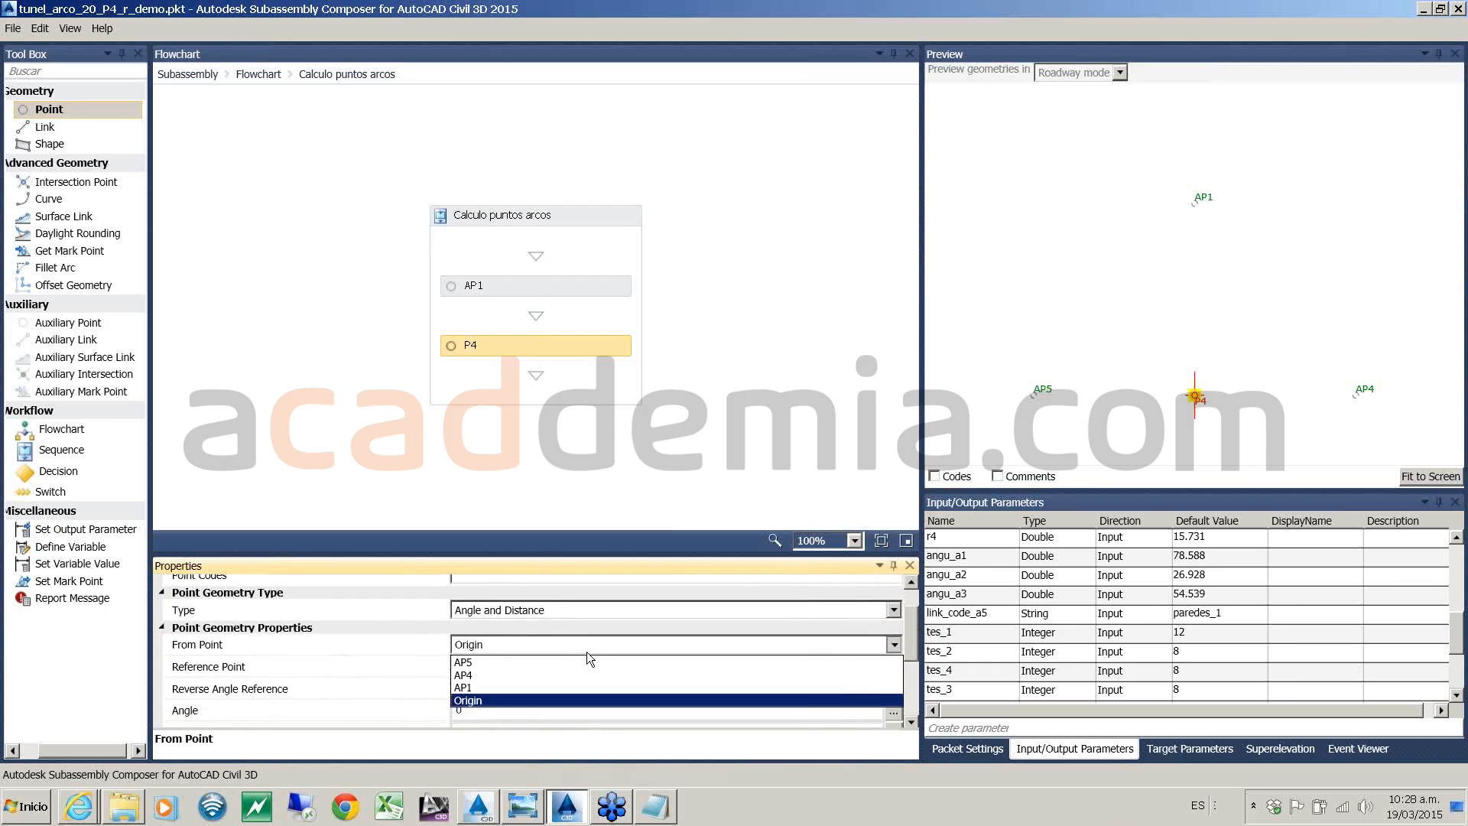
{"action": "left_click", "coordinate": [460, 688]}
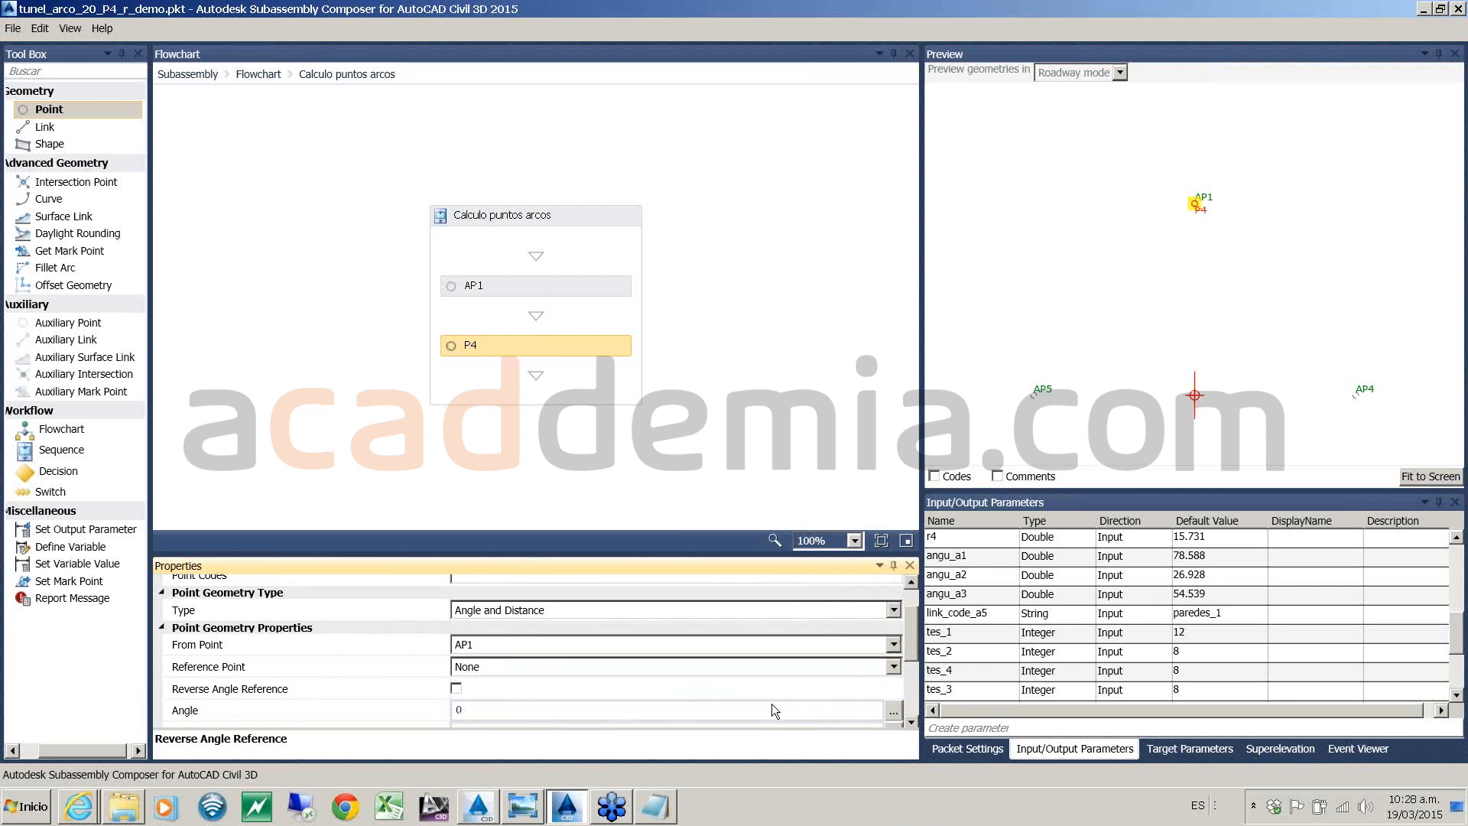
- Set P4's angle to (90-angu_a1)+angu_pera_d and its distance to r1
{"action": "scroll", "coordinate": [915, 628], "scroll_direction": "down", "scroll_amount": 3}
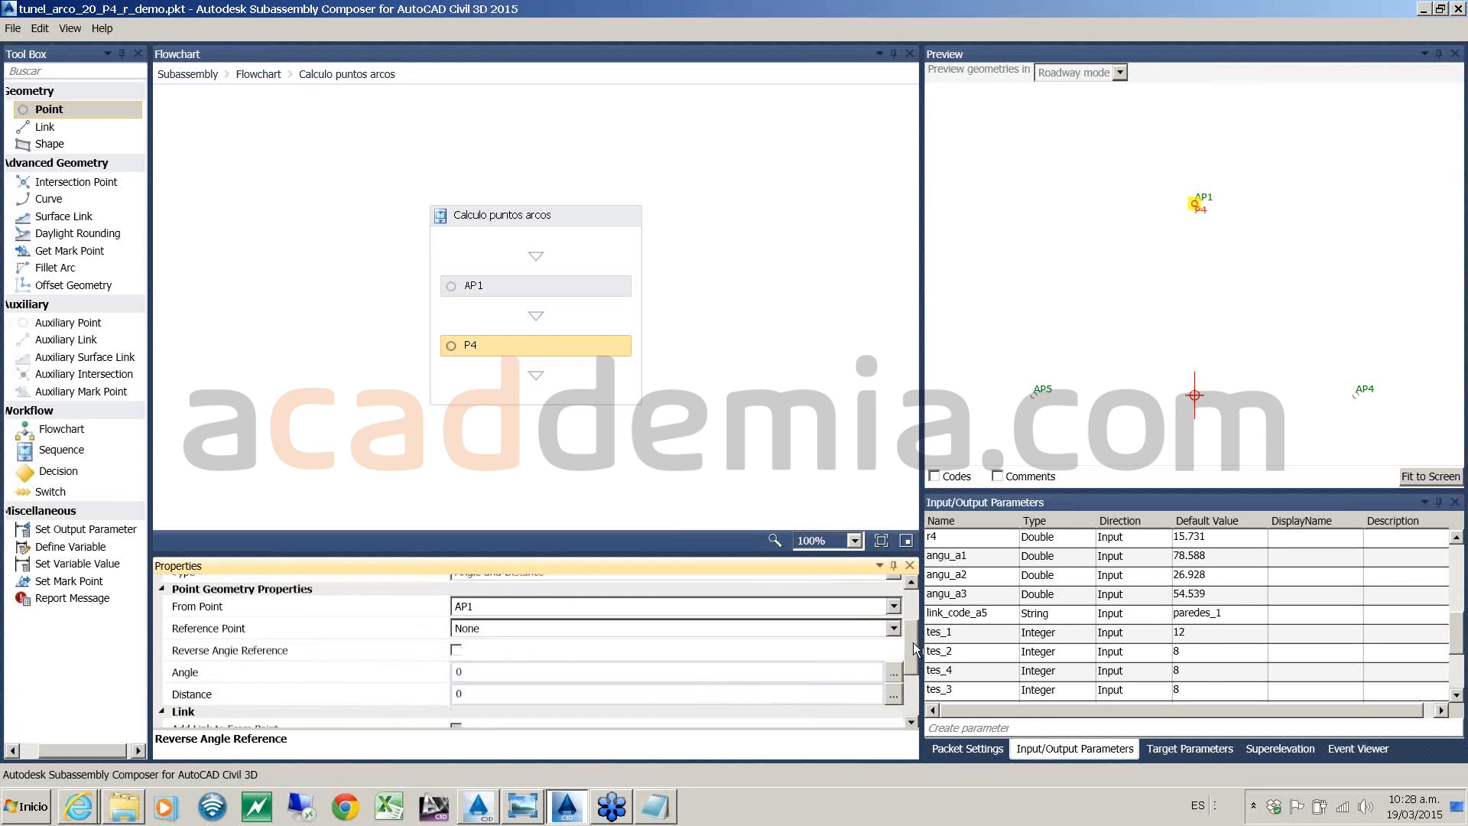
{"action": "left_click", "coordinate": [479, 647]}
{"action": "left_click_drag", "start_coordinate": [479, 646], "coordinate": [403, 644]}
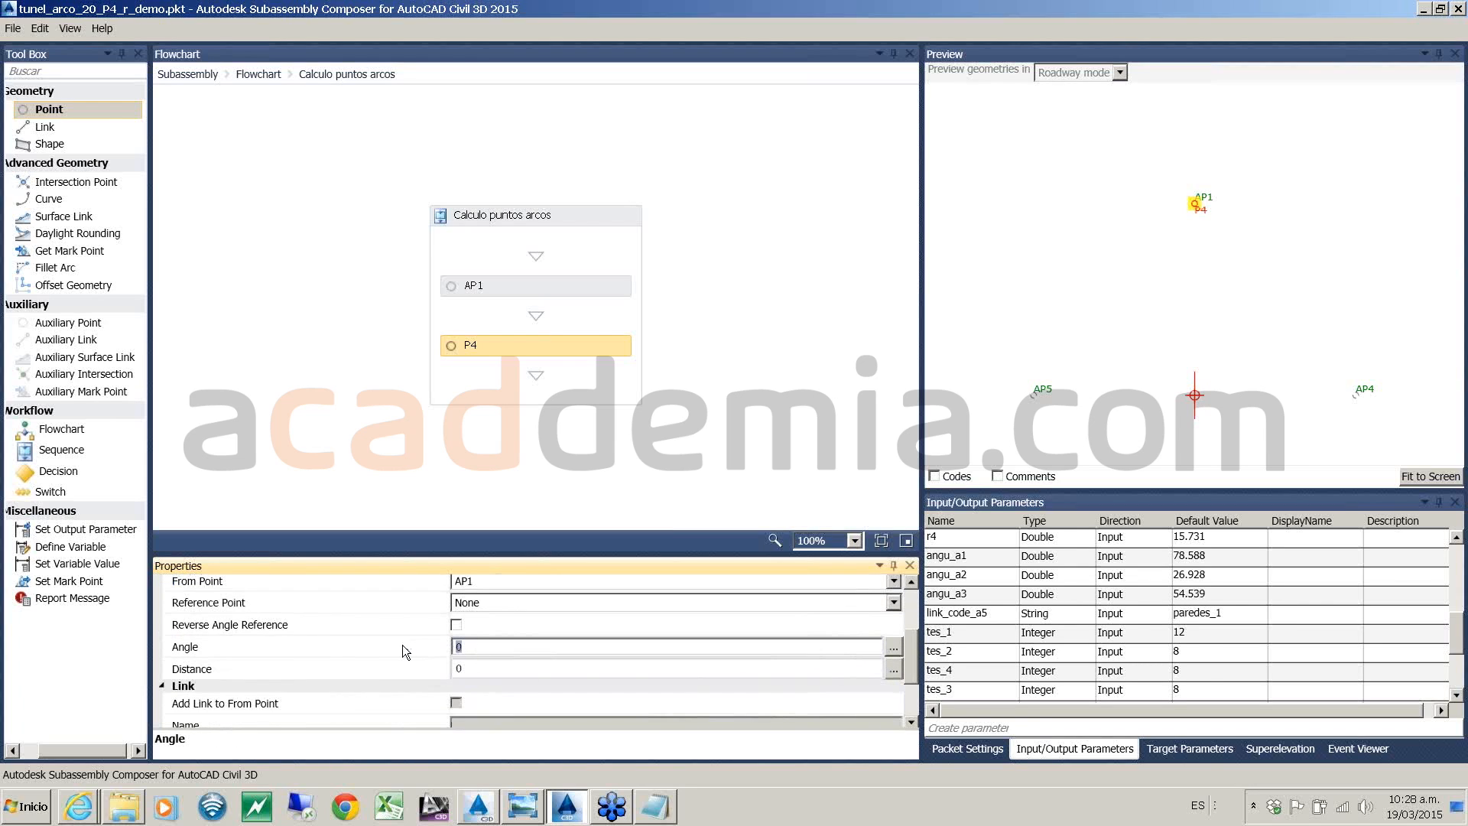
{"action": "type", "text": "(90-angu_a1)+angu_pera_d"}
{"action": "left_click", "coordinate": [487, 668]}
{"action": "key", "text": "BackSpace"}
{"action": "type", "text": "r1"}
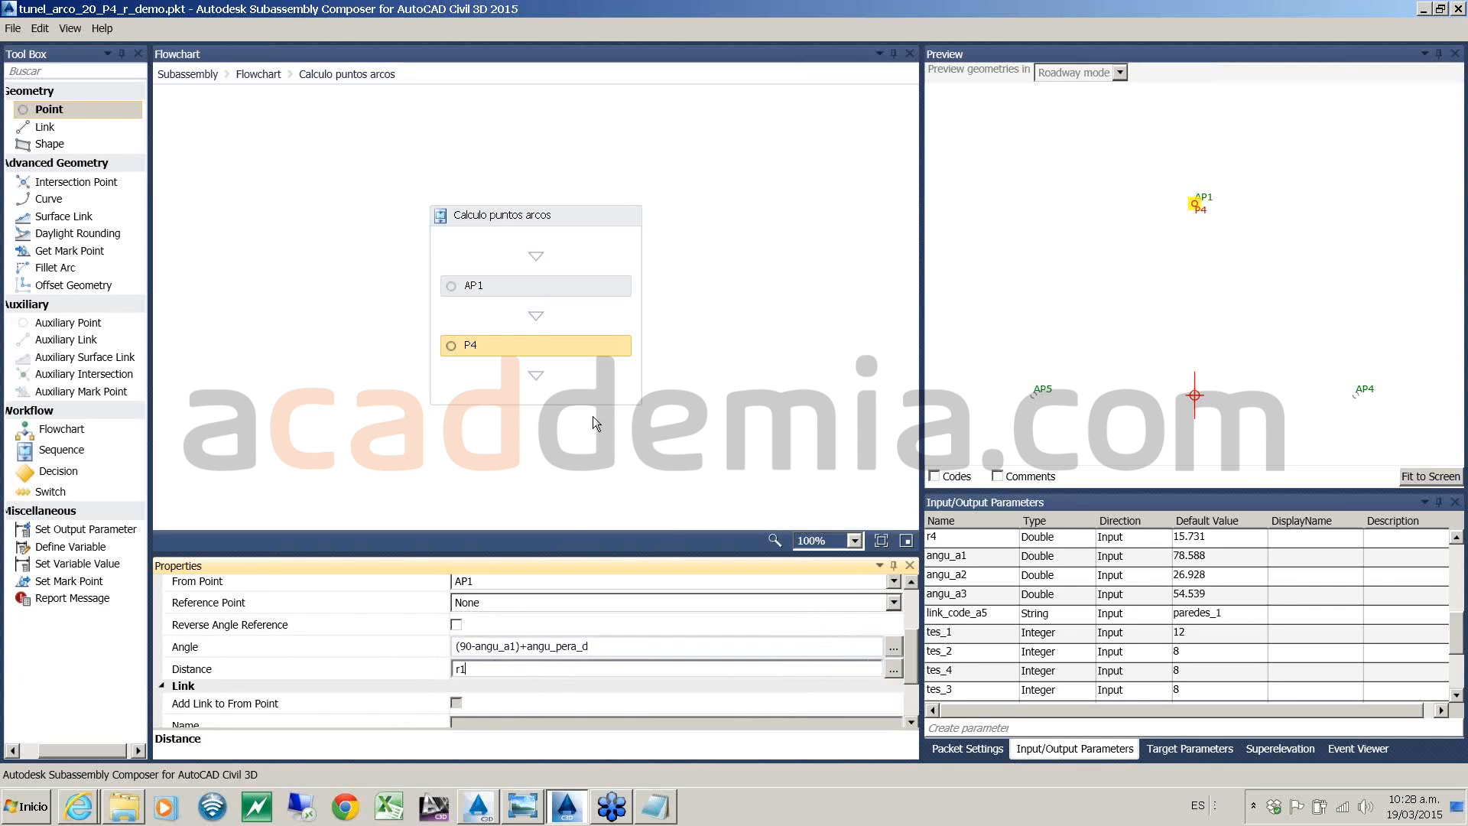
{"action": "left_click", "coordinate": [603, 445]}
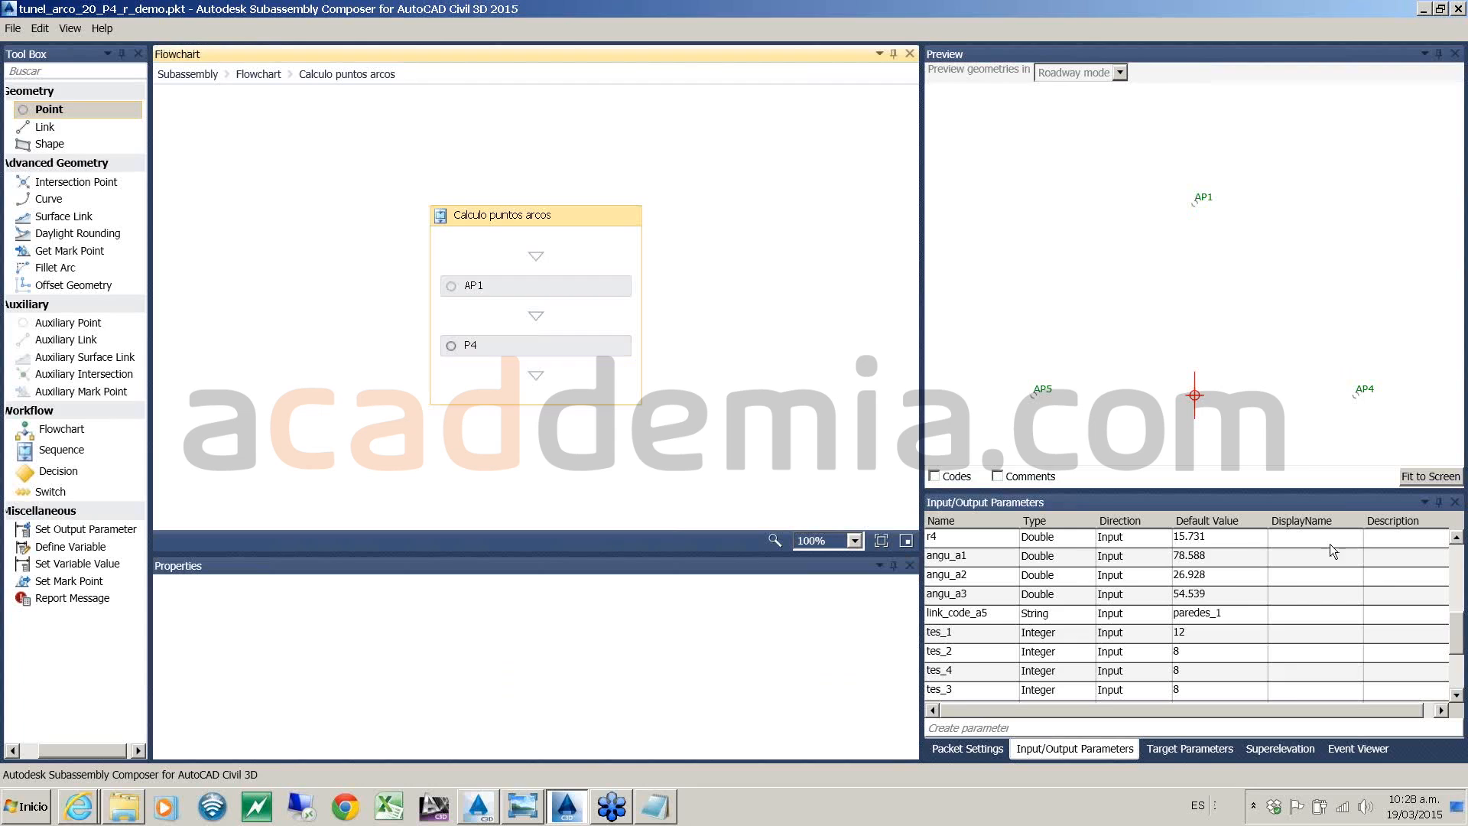
- Fit the preview to the geometry so that the new point P4 is included
{"action": "left_click", "coordinate": [1430, 477]}
{"action": "left_click", "coordinate": [1428, 477]}
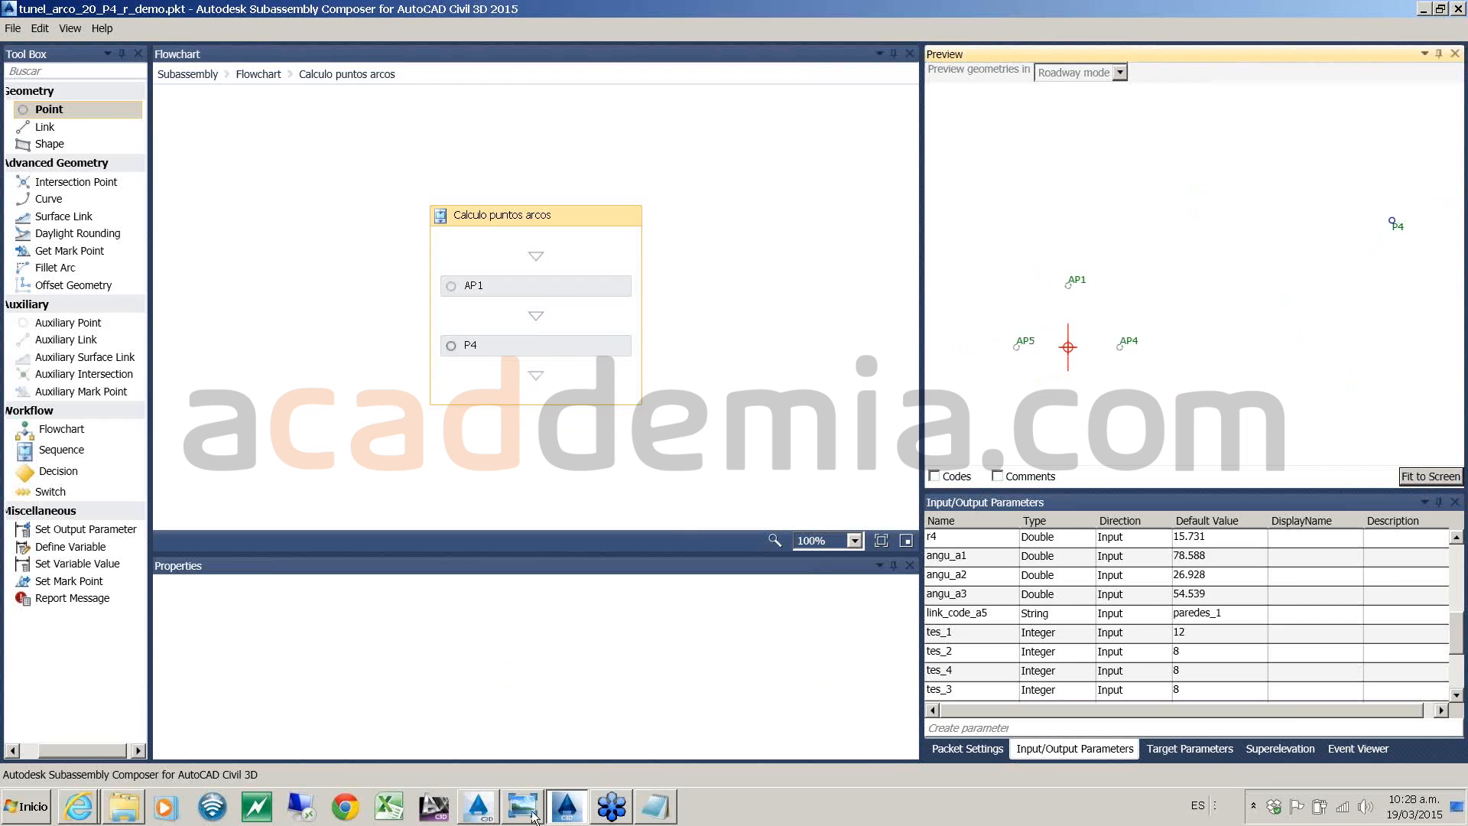
- Switch to the Civil 3D drawing and copy the angle expression 180-(90-angu_a1)-angu_pera_i from the P5 label
{"action": "left_click", "coordinate": [489, 813]}
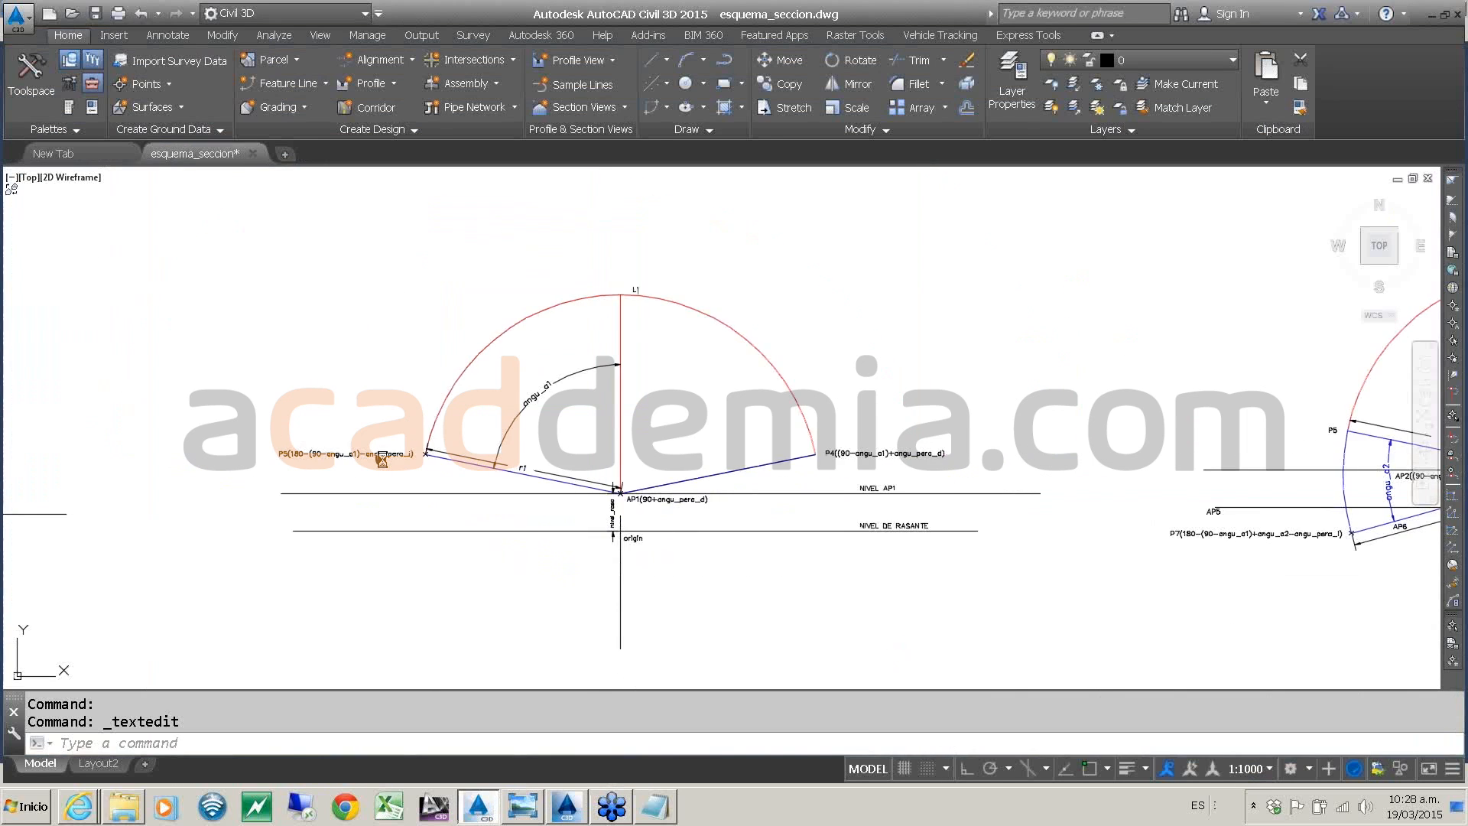
{"action": "middle_click_drag", "start_coordinate": [383, 459], "coordinate": [678, 457]}
{"action": "scroll", "coordinate": [680, 456], "scroll_direction": "up", "scroll_amount": 3}
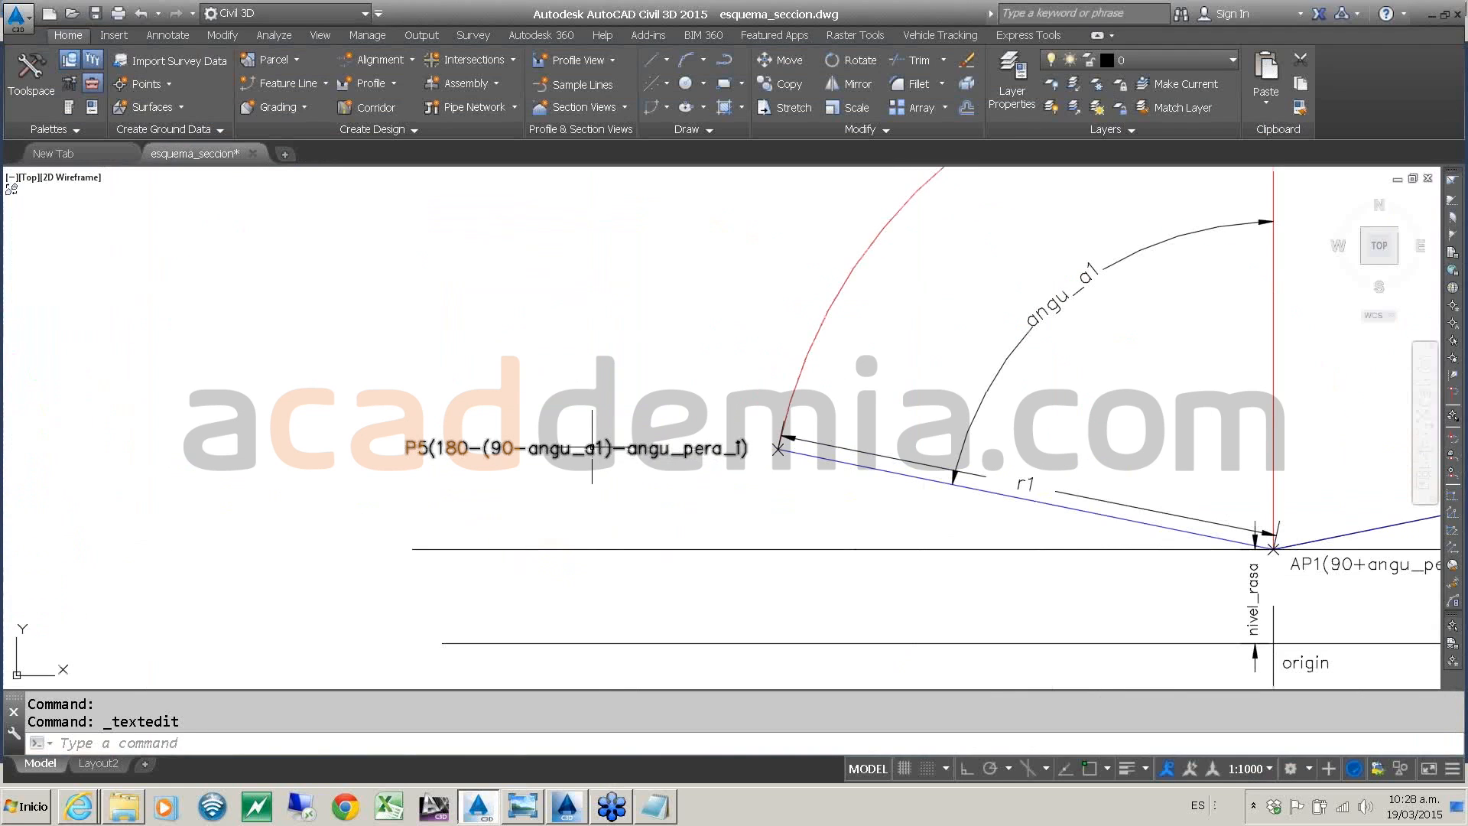
{"action": "double_click", "coordinate": [592, 448]}
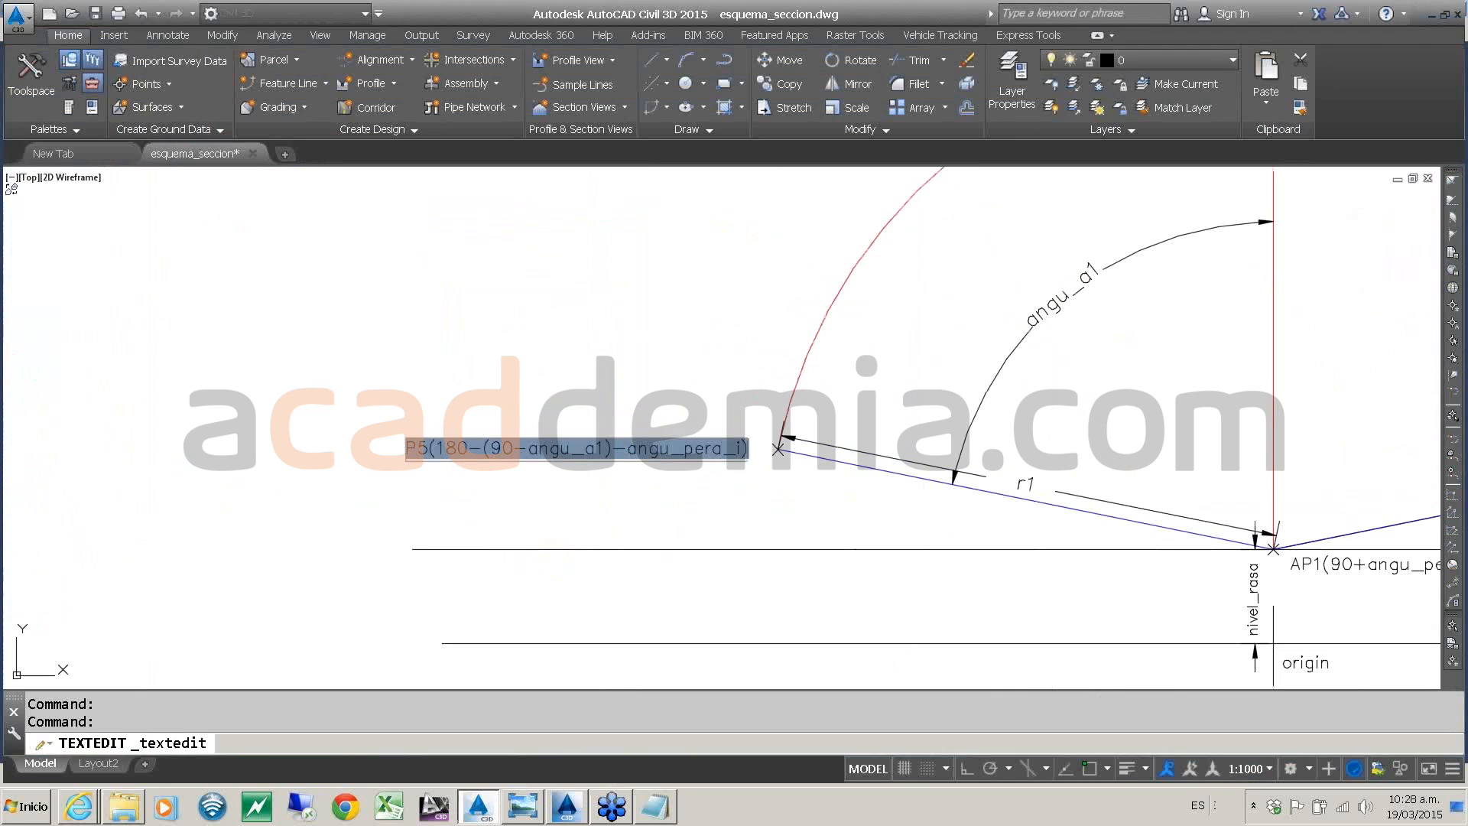
{"action": "left_click", "coordinate": [508, 465]}
{"action": "double_click", "coordinate": [513, 450]}
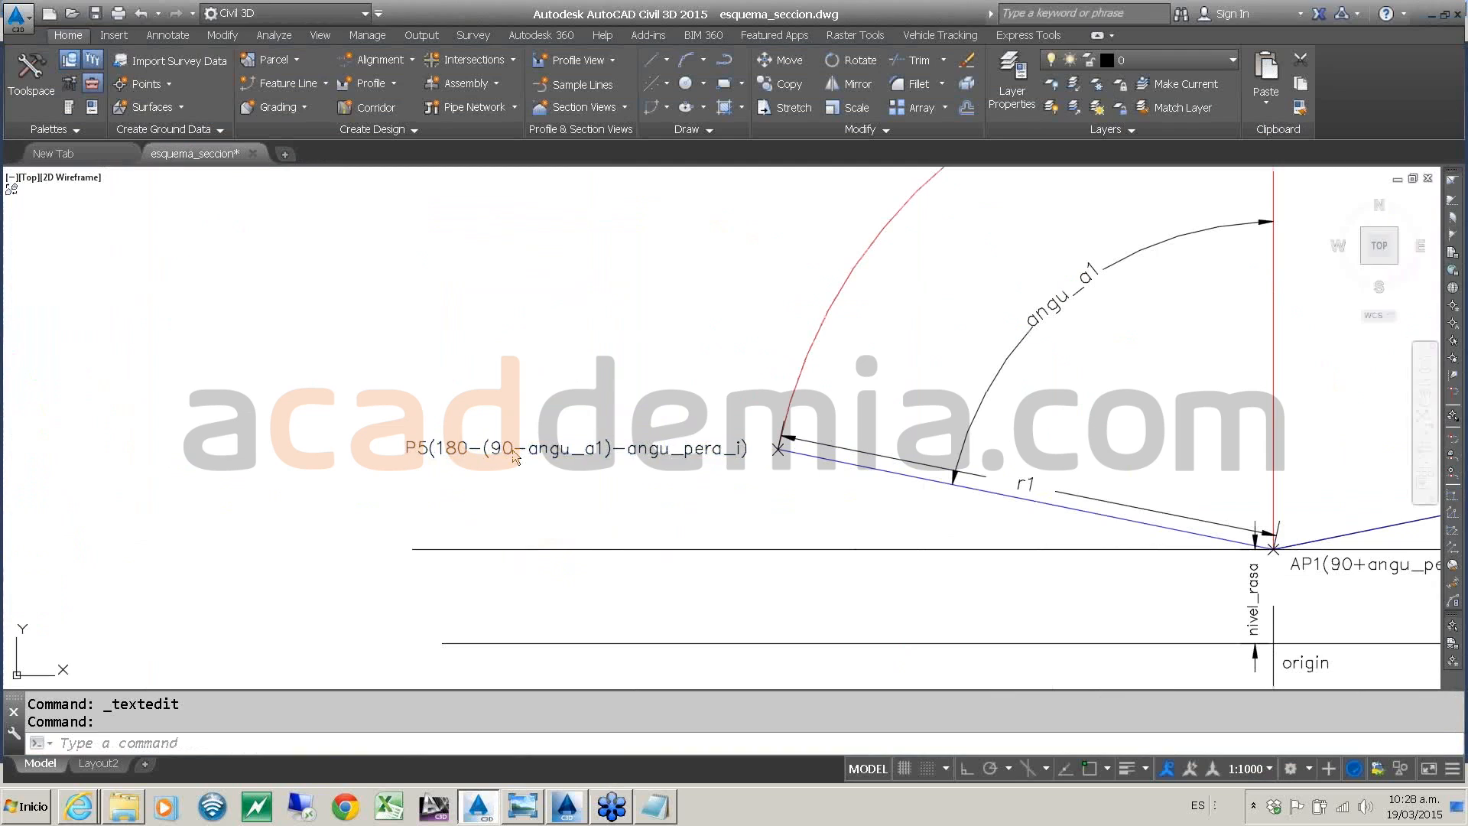
{"action": "left_click", "coordinate": [436, 450]}
{"action": "left_click_drag", "start_coordinate": [437, 449], "coordinate": [743, 451]}
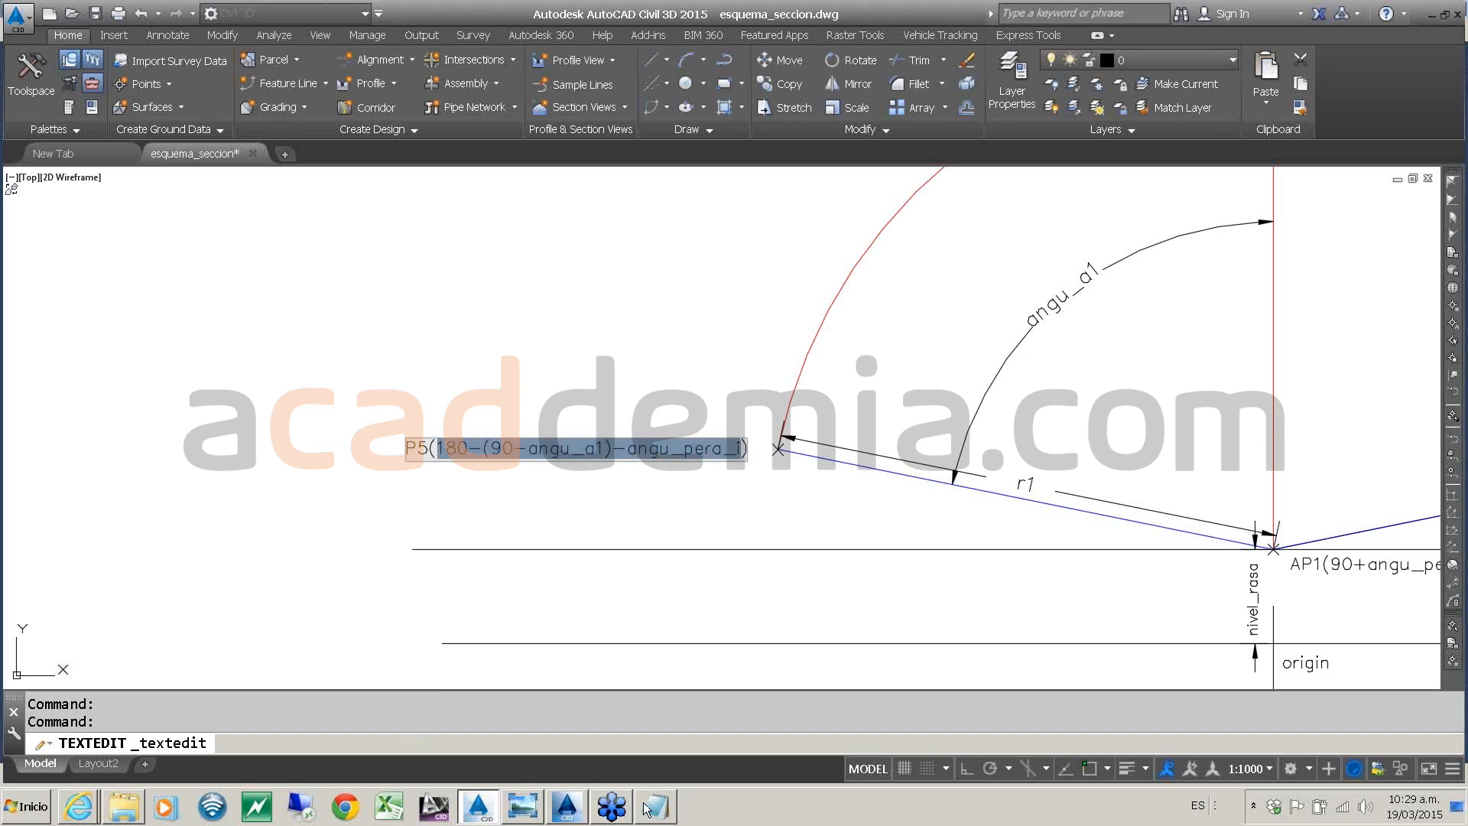
- Switch back to Subassembly Composer and add point P5 below P4, with geometry type Angle and Distance from point AP1
{"action": "left_click", "coordinate": [584, 807]}
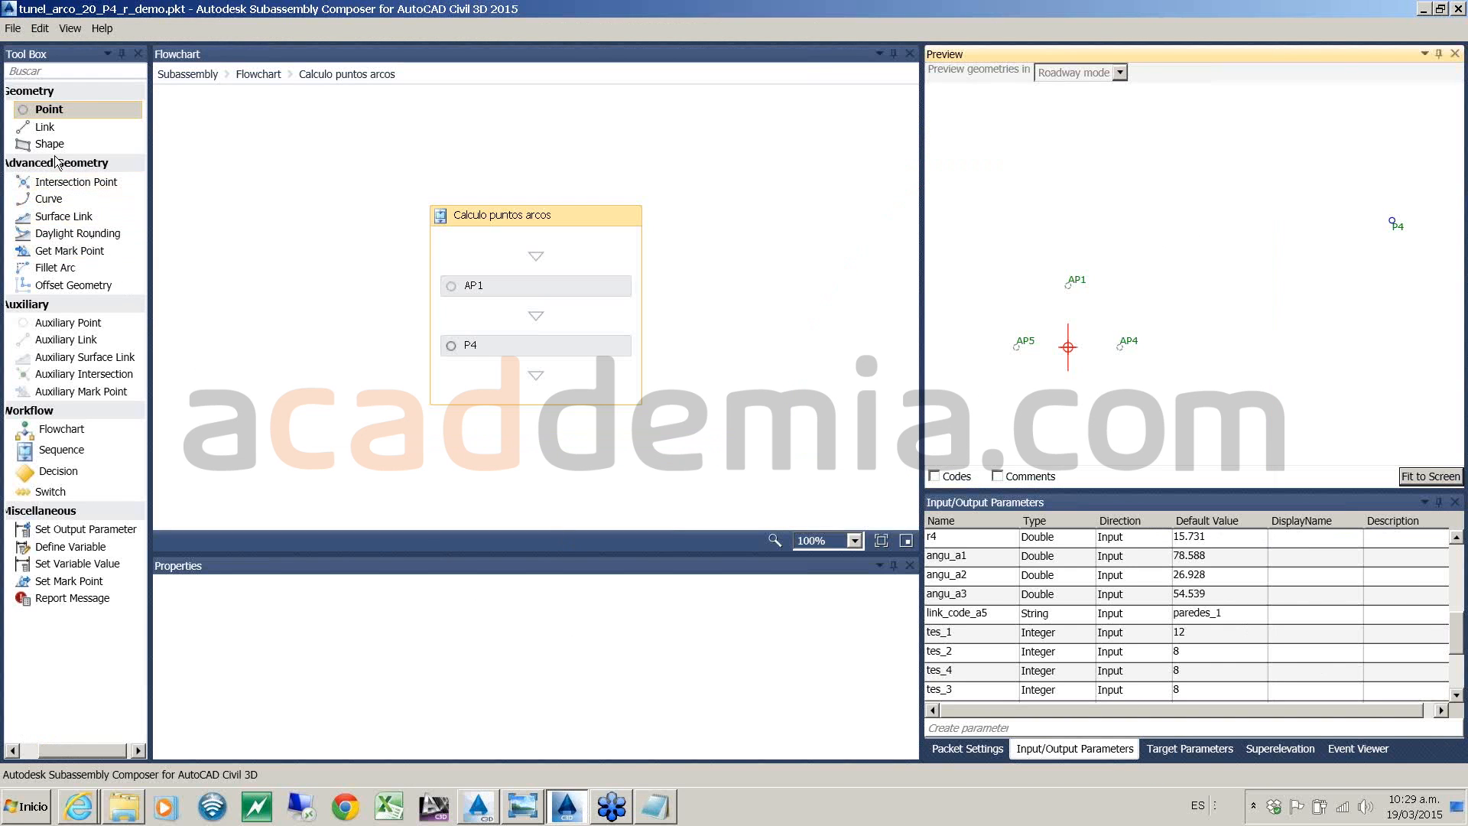
{"action": "left_click_drag", "start_coordinate": [51, 116], "coordinate": [542, 389]}
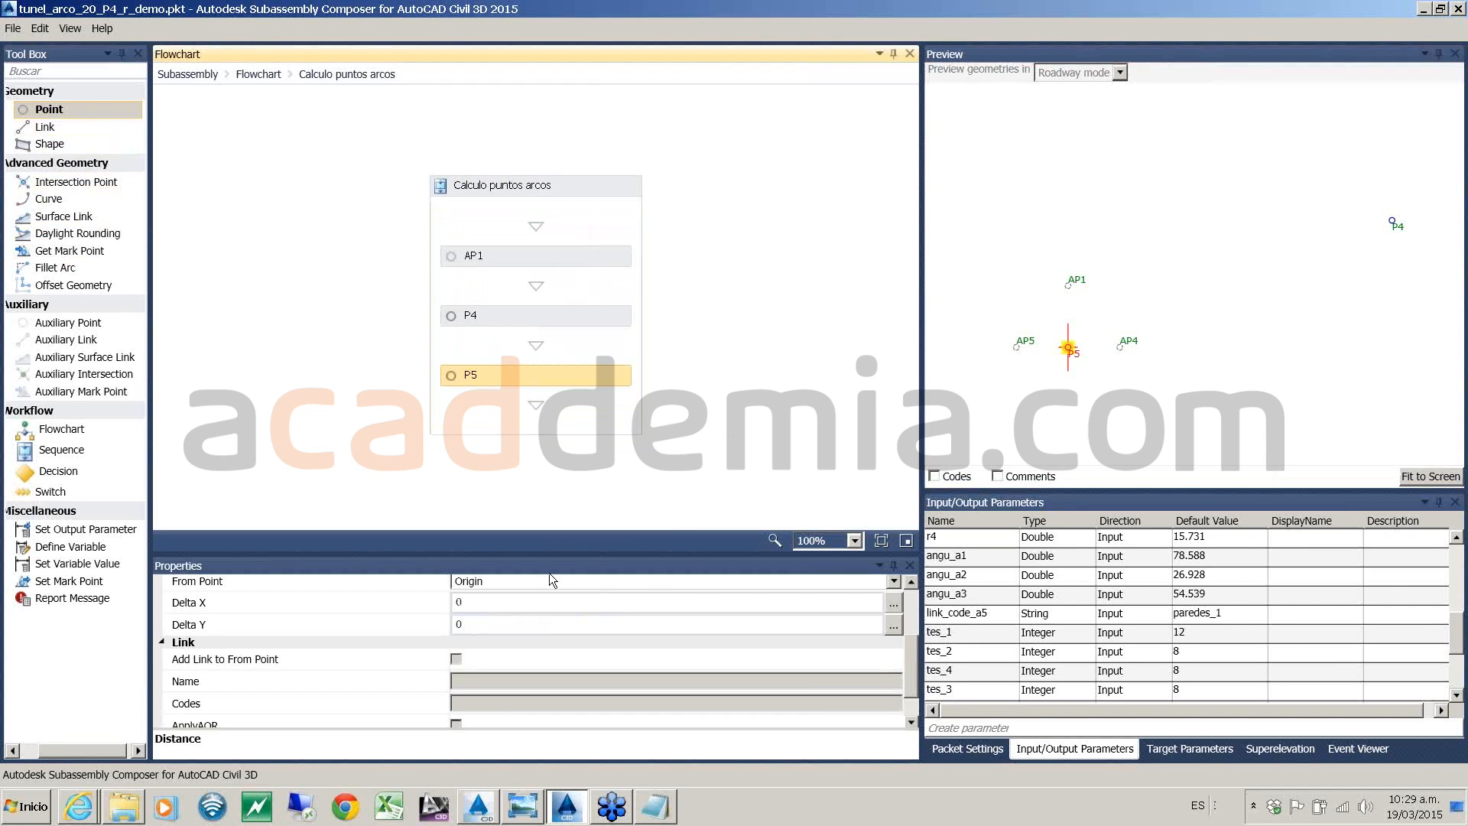
{"action": "left_click_drag", "start_coordinate": [912, 686], "coordinate": [919, 626]}
{"action": "left_click", "coordinate": [503, 656]}
{"action": "left_click", "coordinate": [524, 697]}
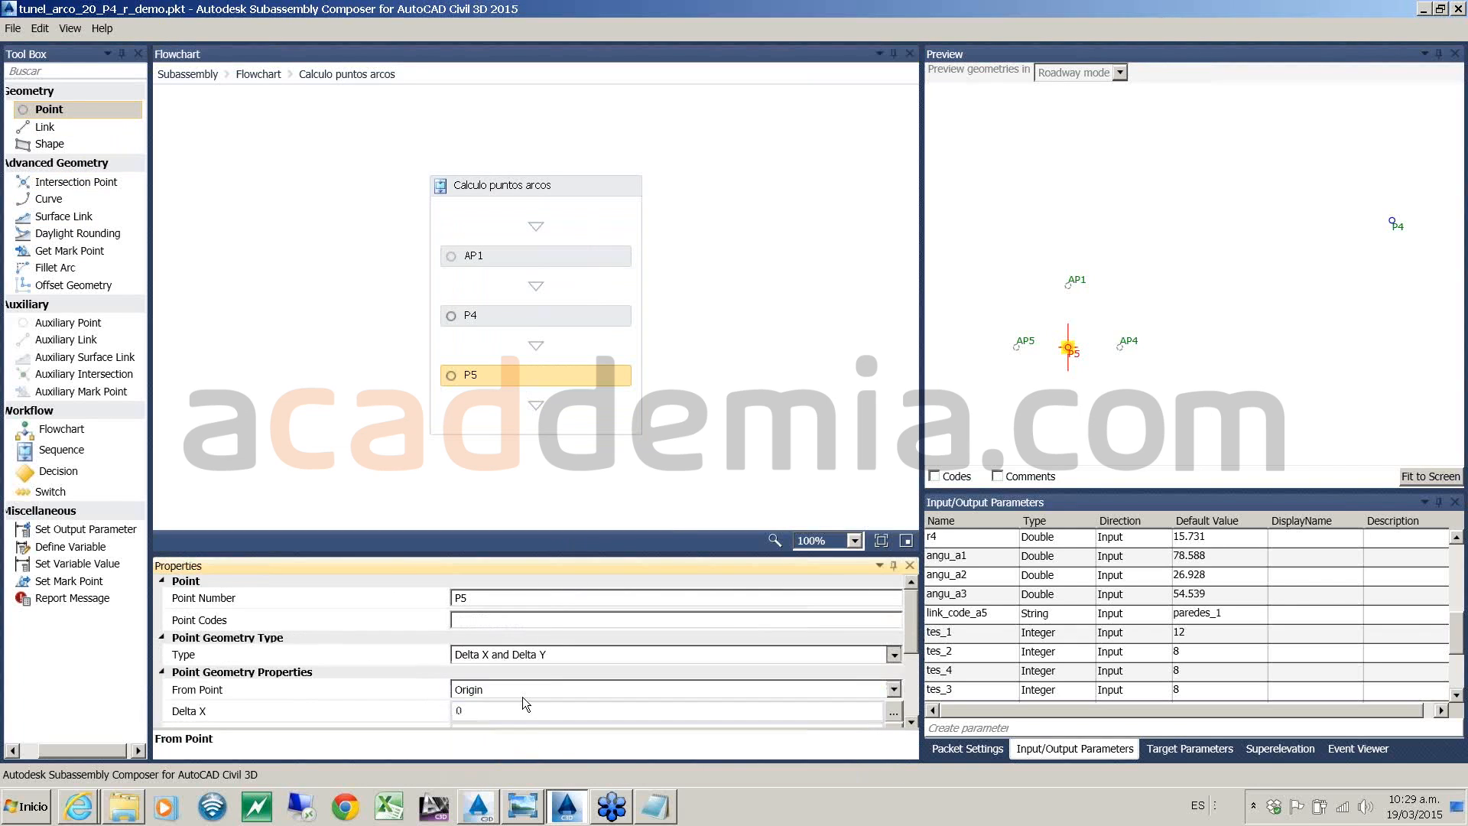
{"action": "left_click", "coordinate": [510, 688]}
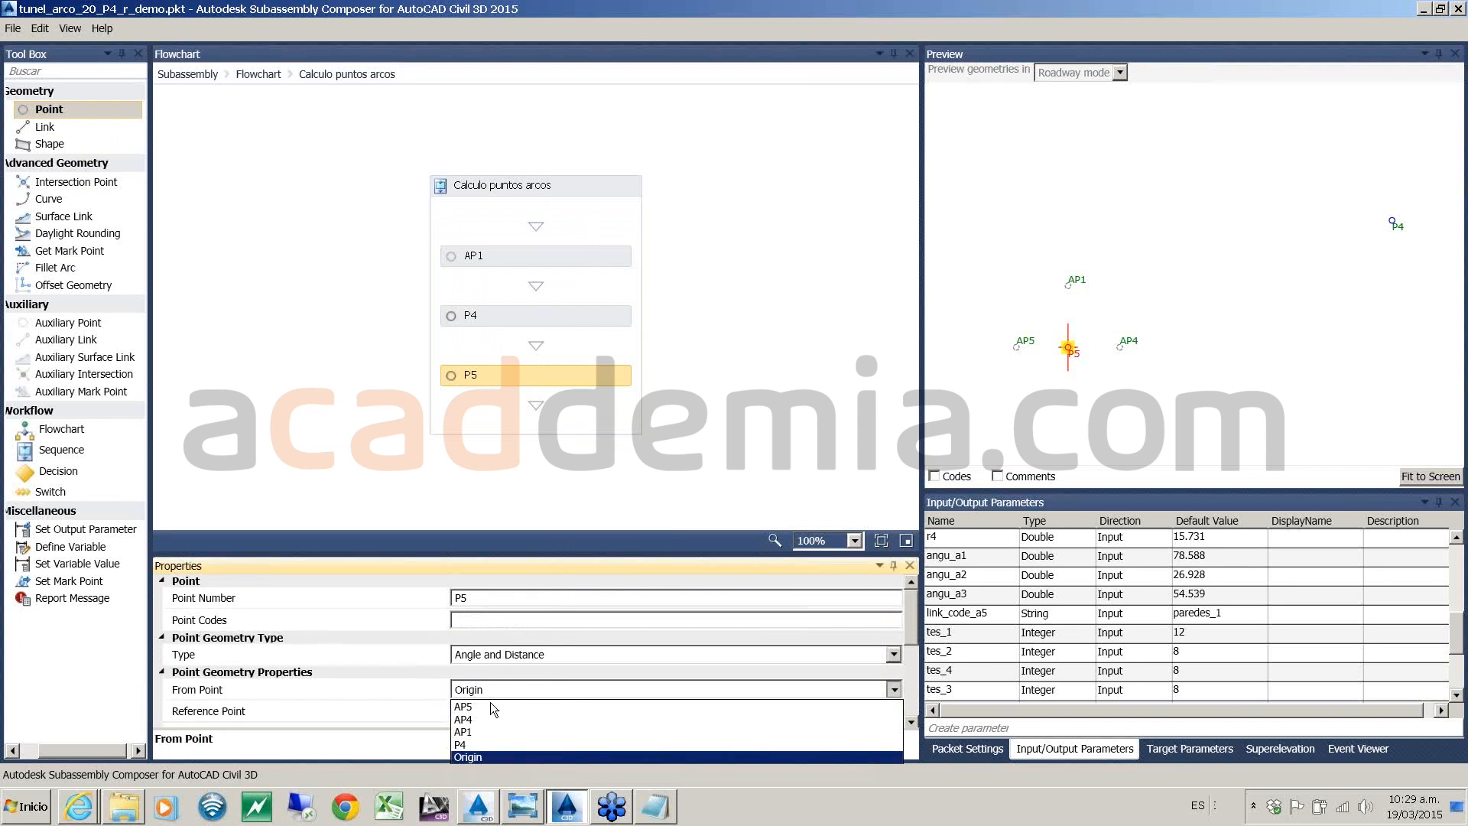
{"action": "left_click", "coordinate": [477, 729]}
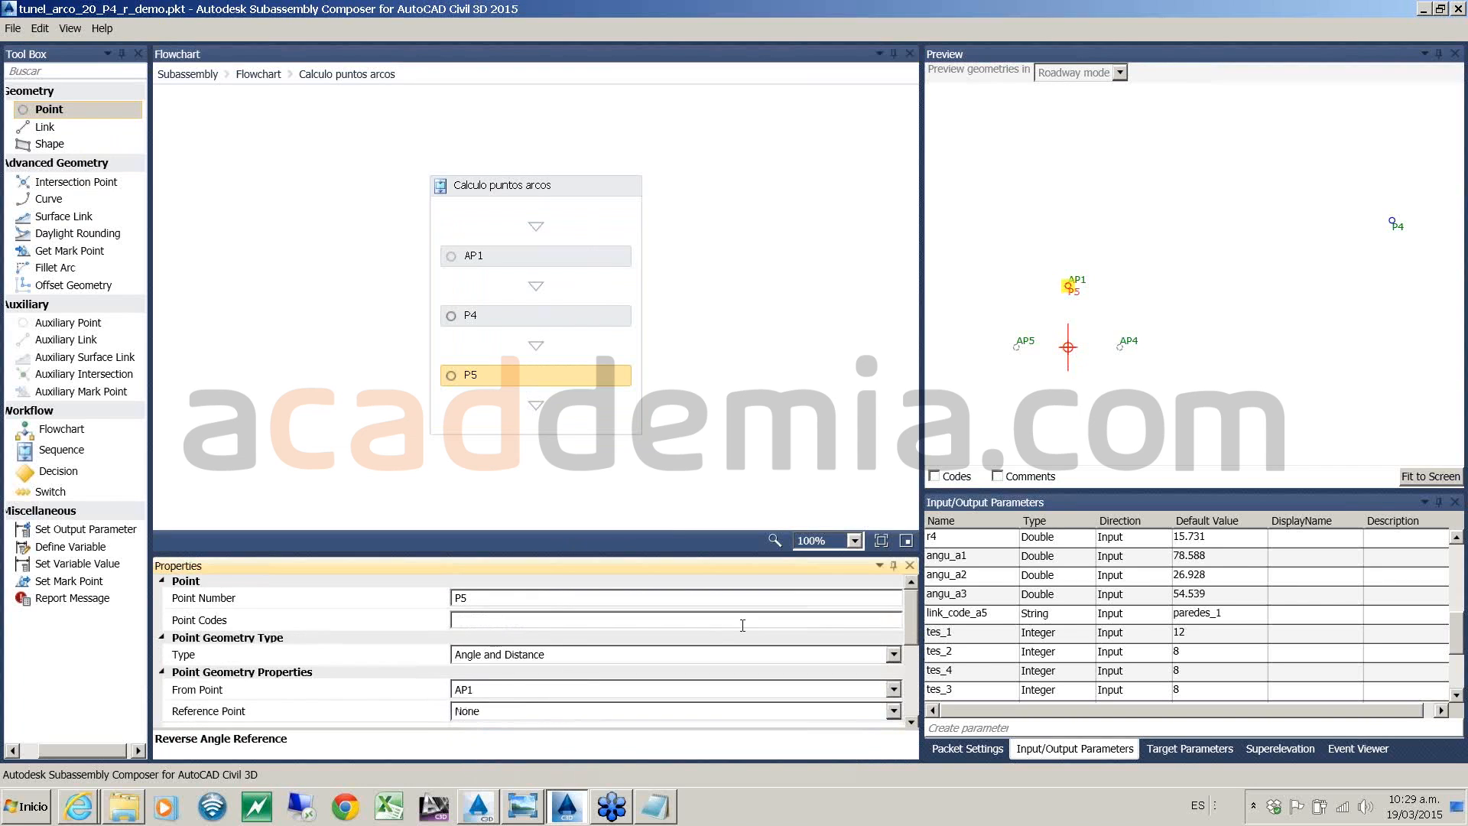
- Set P5's angle to 180-(90-angu_a1)-angu_pera_i and its distance to r1, and fit the preview to the geometry
{"action": "left_click", "coordinate": [911, 643]}
{"action": "scroll", "coordinate": [910, 642], "scroll_direction": "down", "scroll_amount": 1}
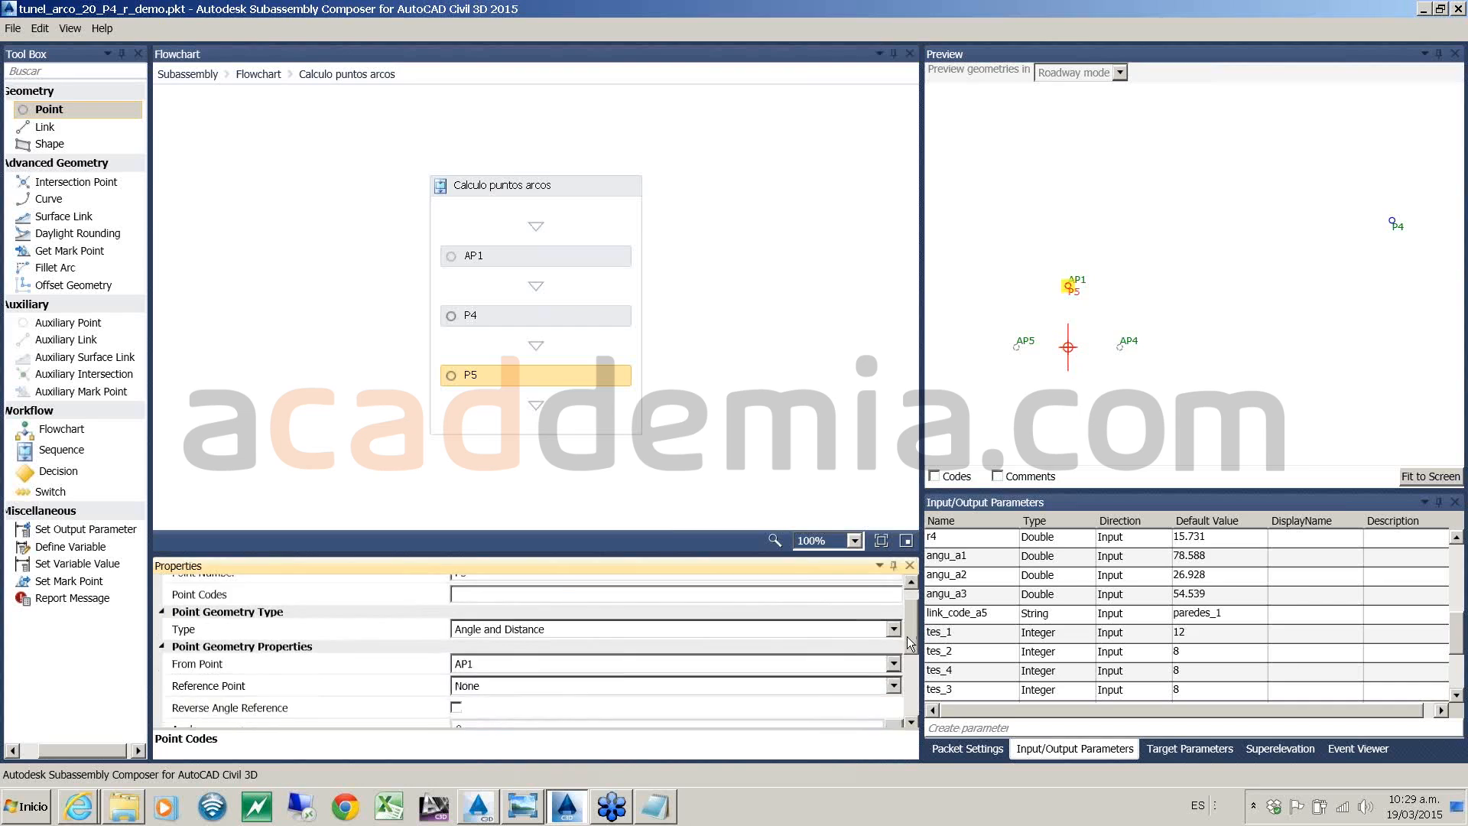
{"action": "scroll", "coordinate": [907, 641], "scroll_direction": "down", "scroll_amount": 2}
{"action": "left_click", "coordinate": [489, 648]}
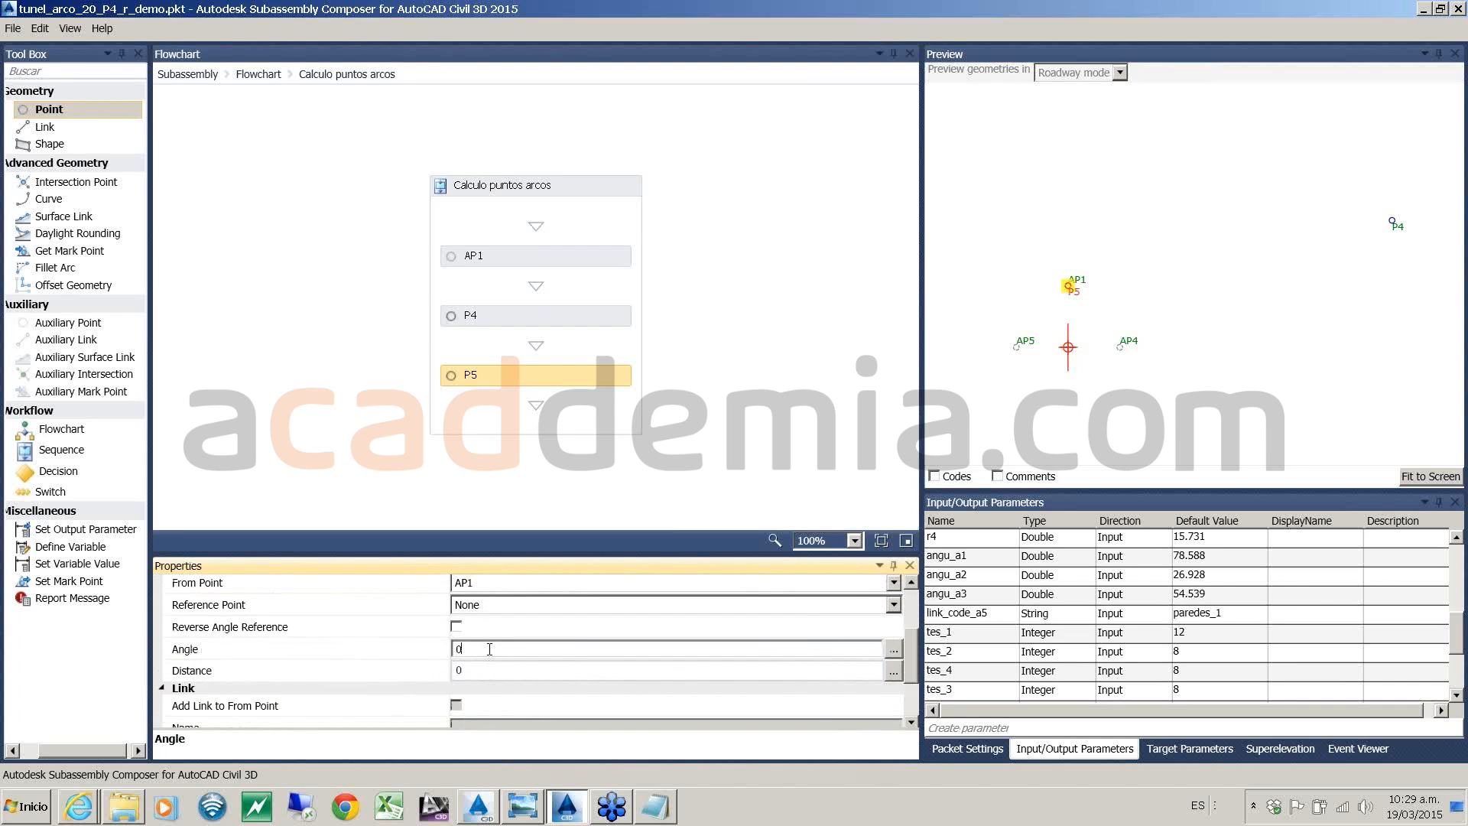
{"action": "type", "text": "180-(90-angu_a1)-angu_pera_i"}
{"action": "left_click", "coordinate": [490, 673]}
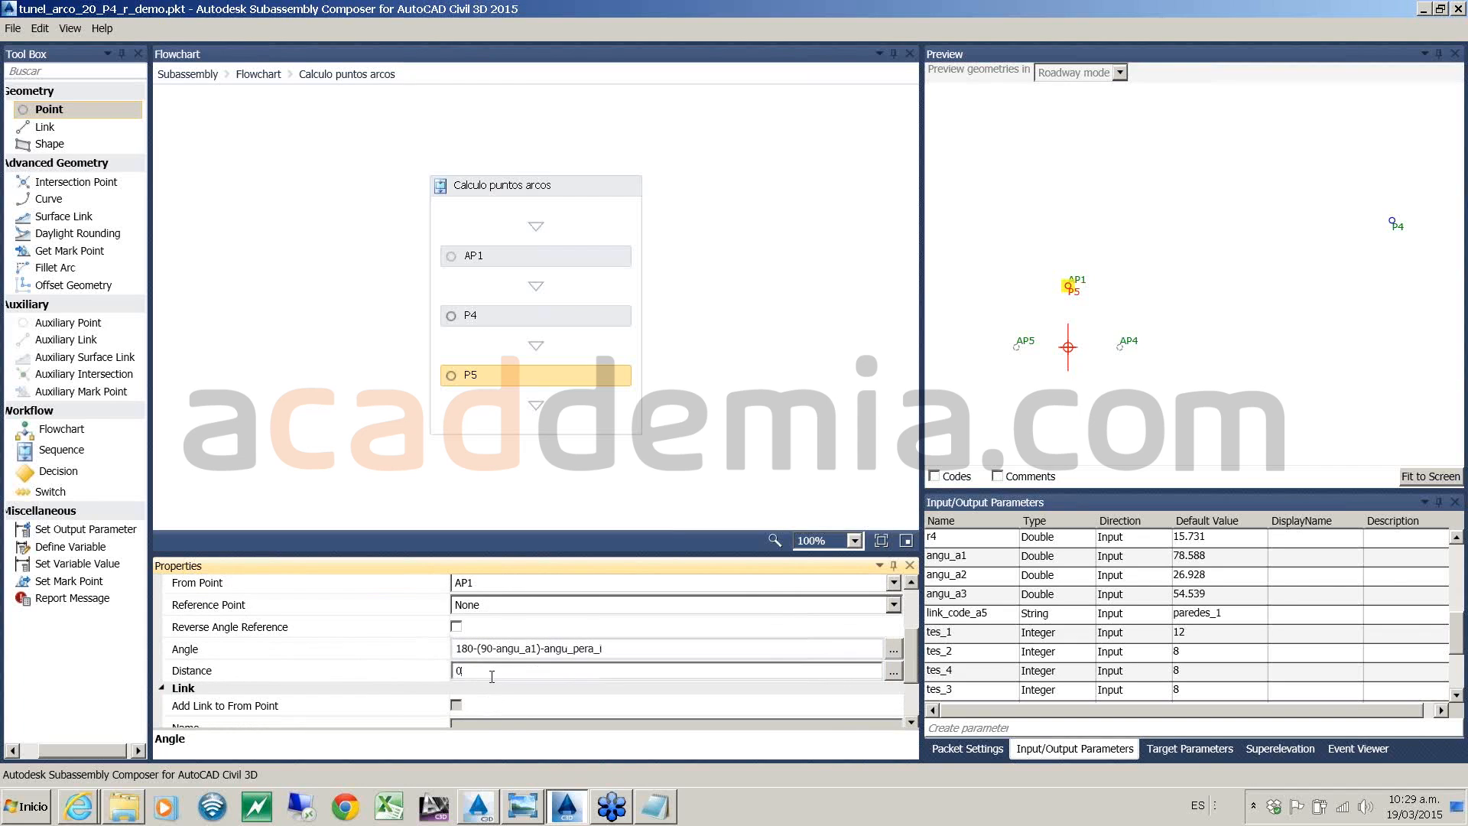
{"action": "double_click", "coordinate": [491, 671]}
{"action": "type", "text": "r1"}
{"action": "left_click", "coordinate": [333, 409]}
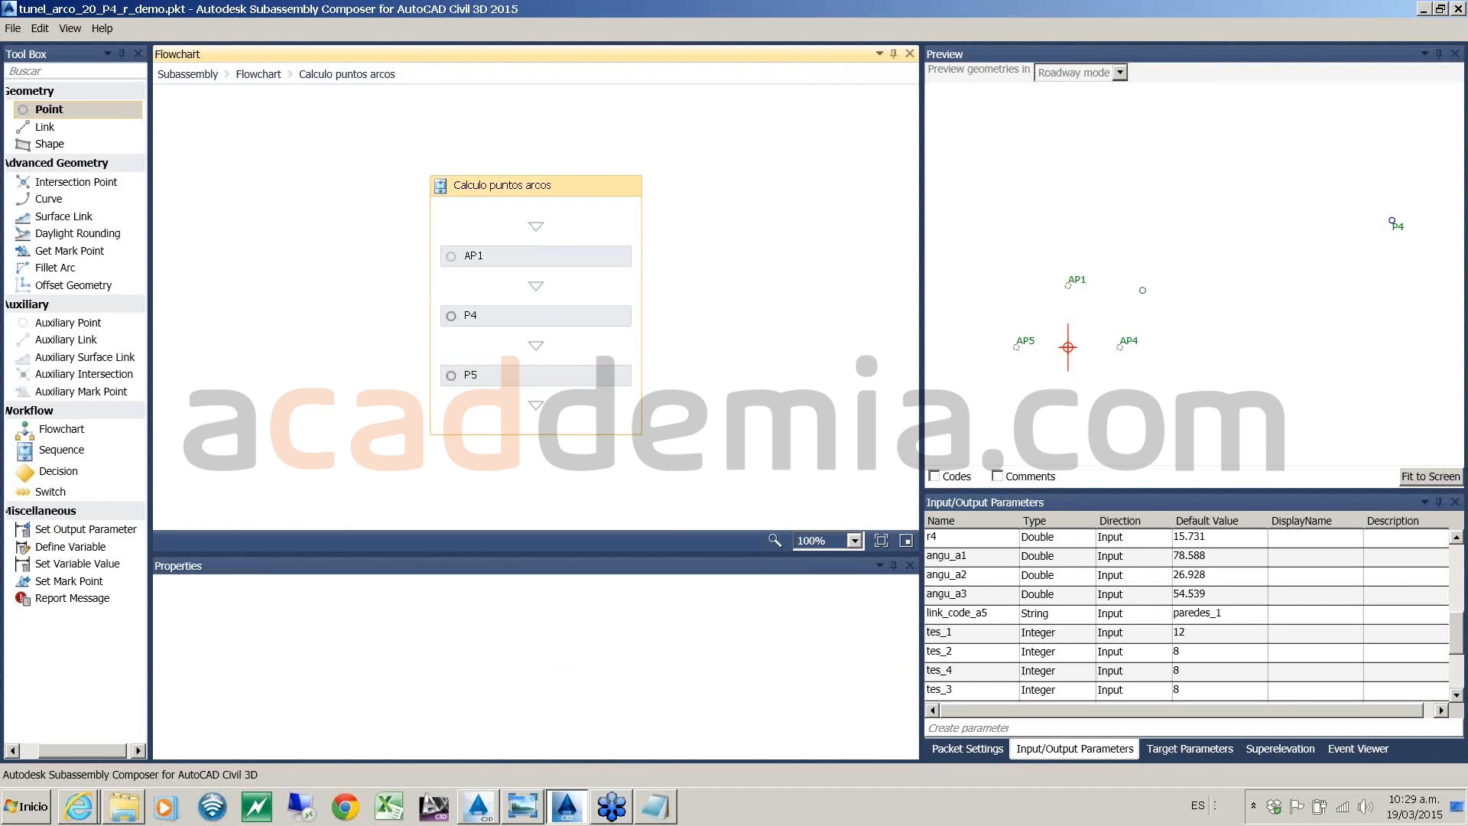
{"action": "left_click", "coordinate": [1404, 479]}
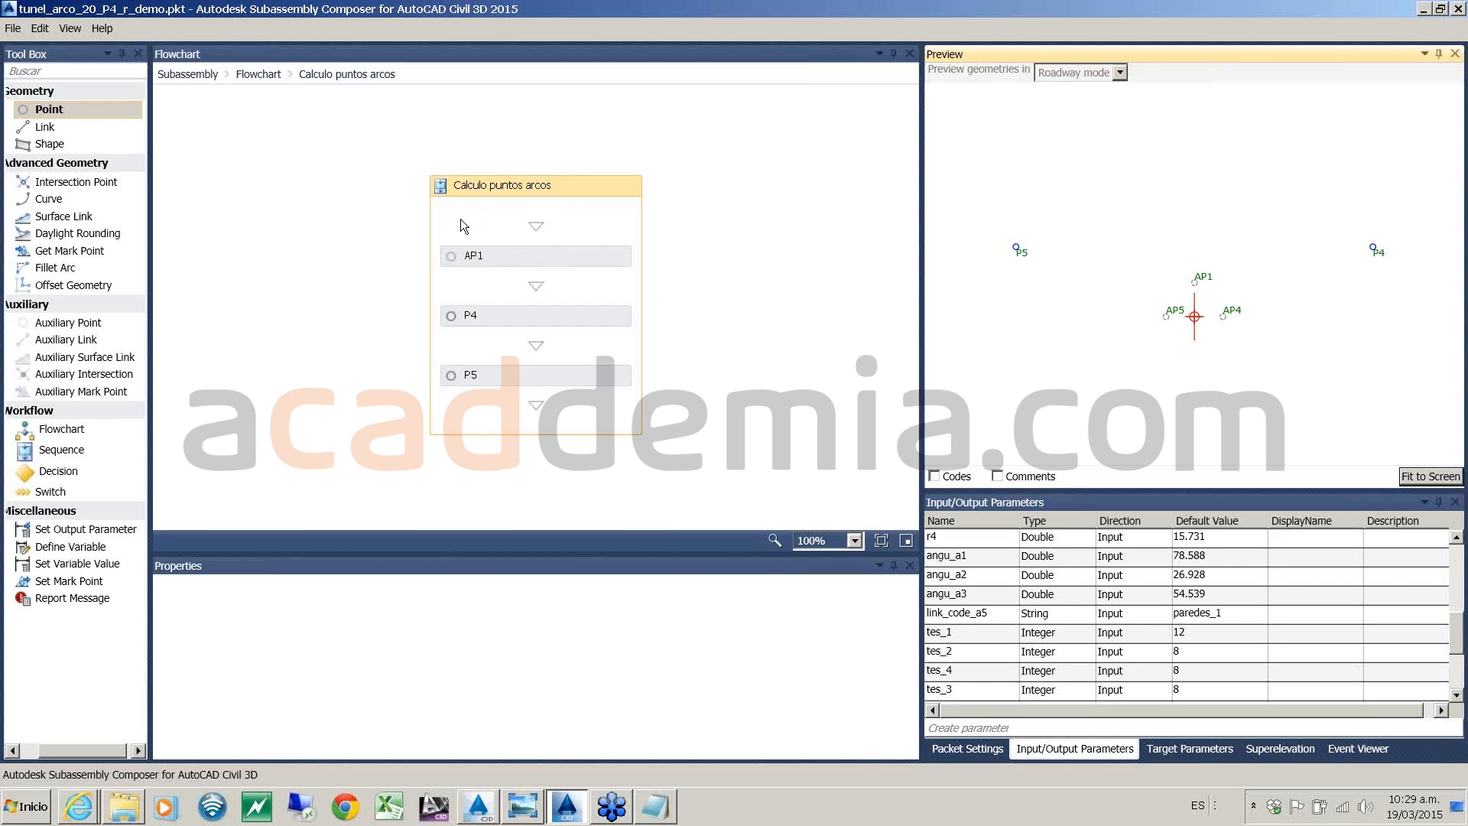
- Add a Sequence named Construccion arcos below Calculo puntos arcos in the main flowchart and open it
{"action": "left_click", "coordinate": [245, 75]}
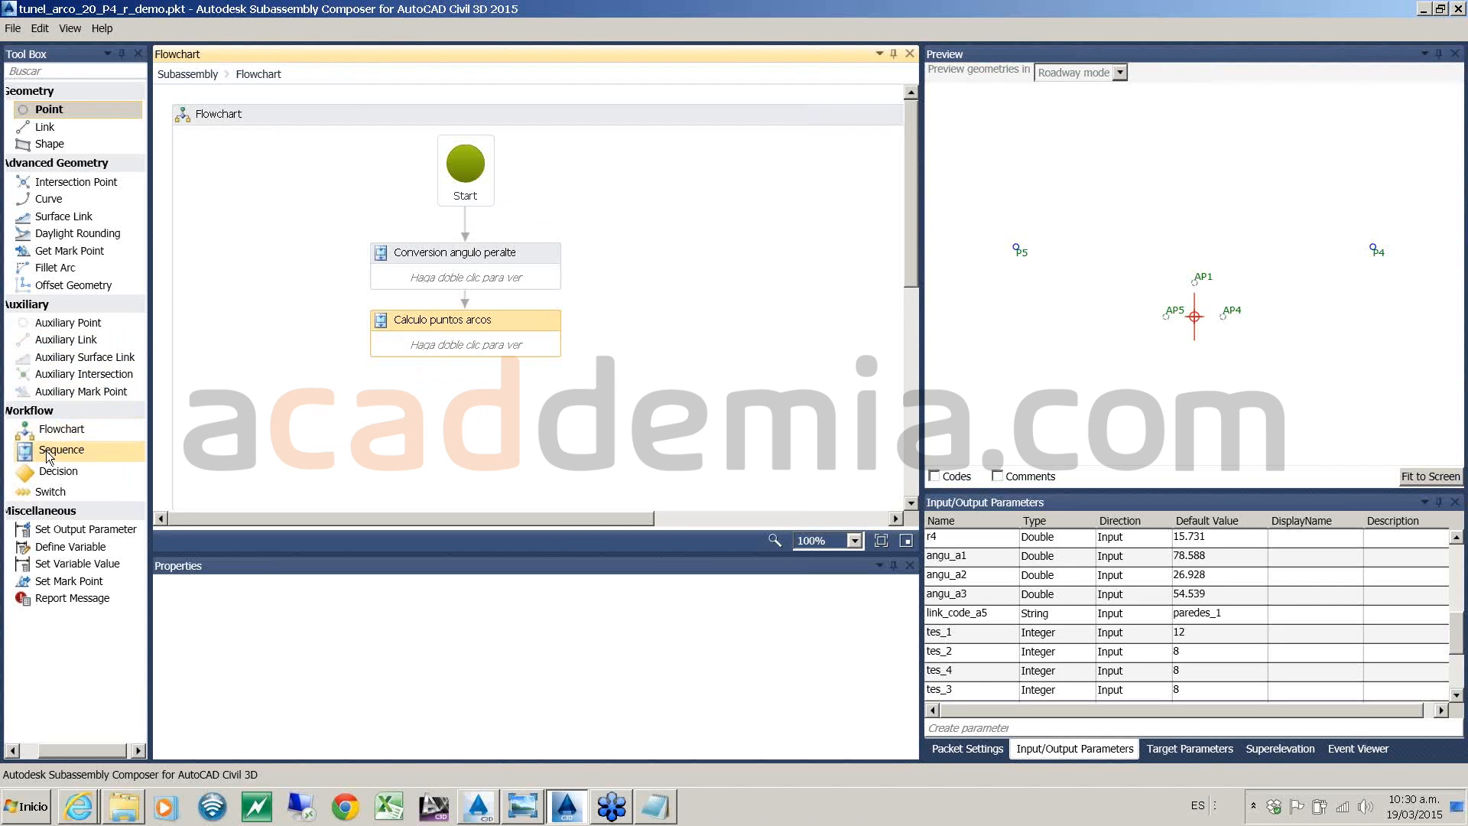
{"action": "left_click_drag", "start_coordinate": [46, 452], "coordinate": [465, 415]}
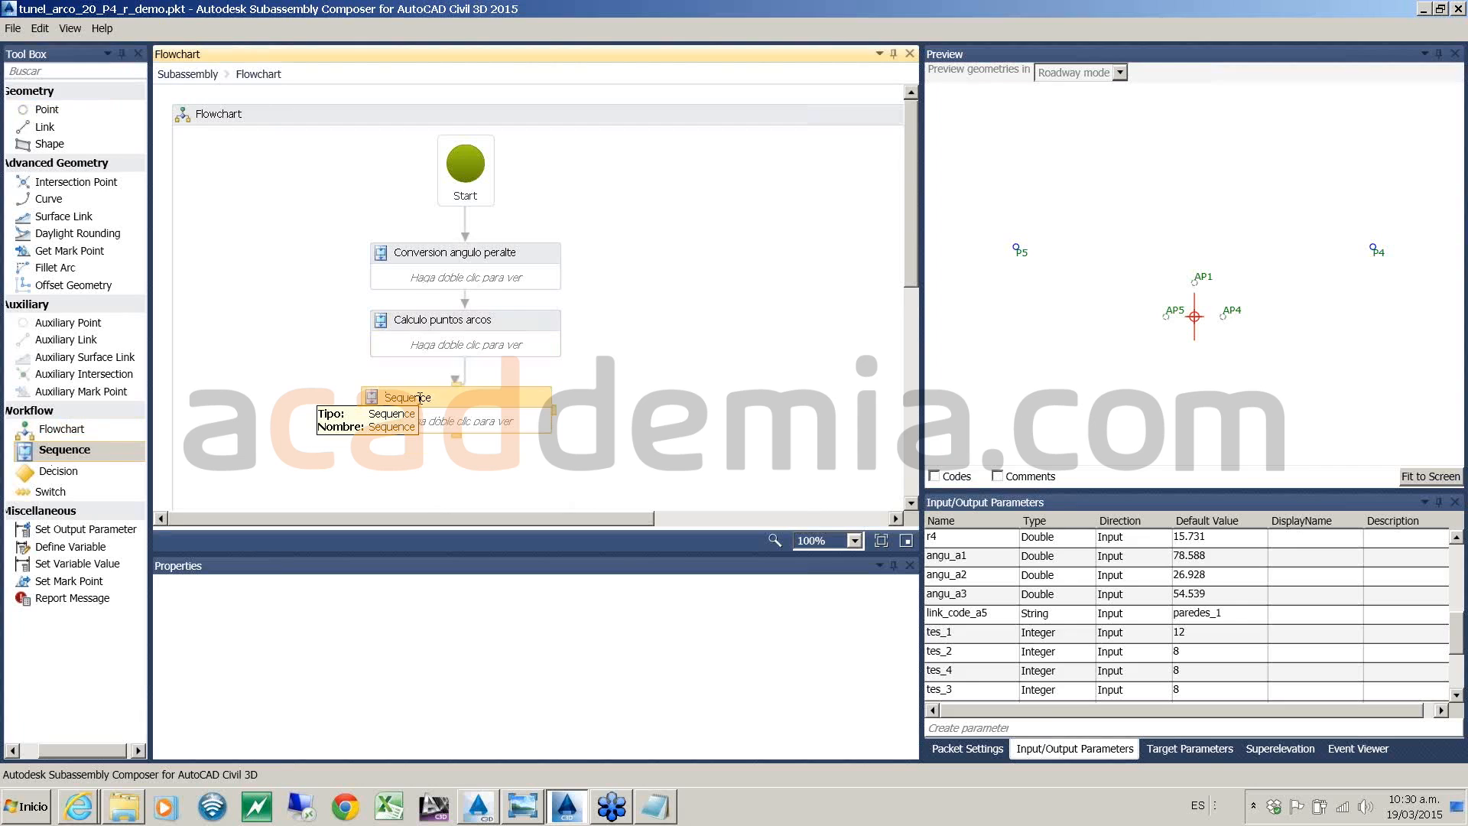
{"action": "key", "text": "Delete"}
{"action": "key", "text": "Delete"}
{"action": "key", "text": "Delete"}
{"action": "key", "text": "Delete"}
{"action": "type", "text": "Construcc"}
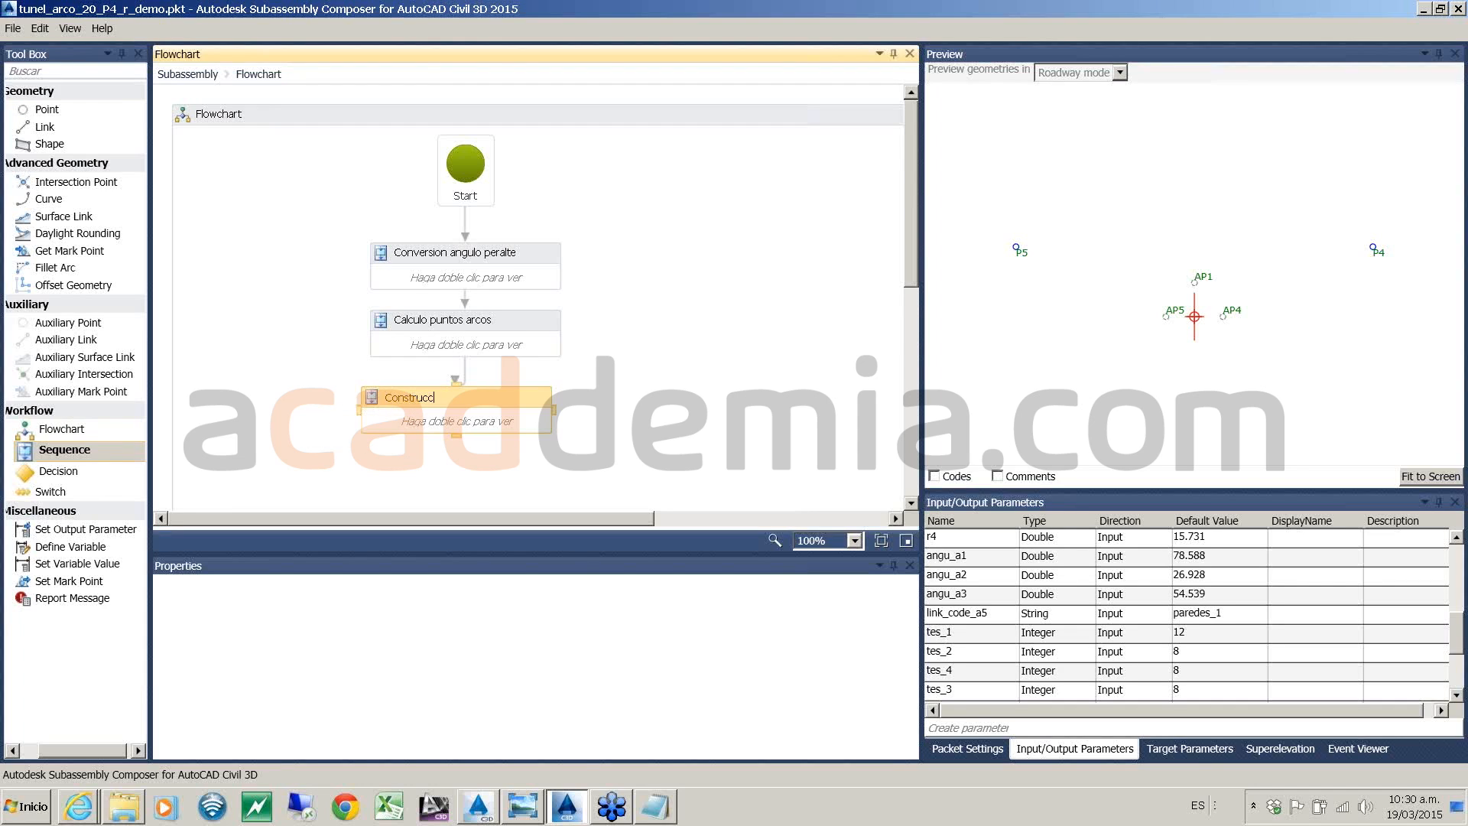
{"action": "type", "text": "ion arcos"}
{"action": "double_click", "coordinate": [482, 425]}
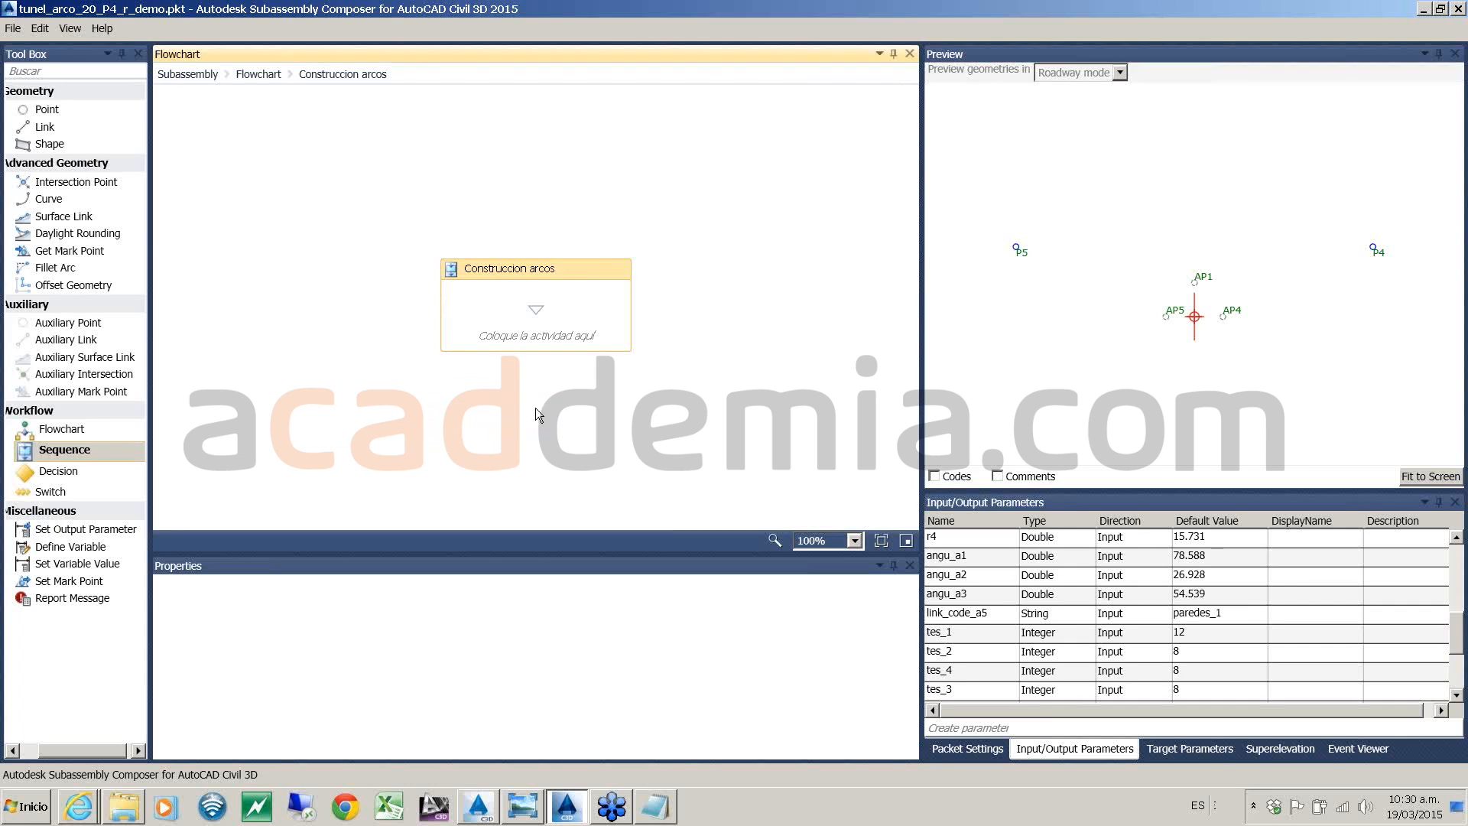
- Examine arc L1 and its points P4, AP1 and P5 in the Civil 3D drawing, and return to Subassembly Composer
{"action": "left_click", "coordinate": [476, 812]}
{"action": "left_click", "coordinate": [492, 796]}
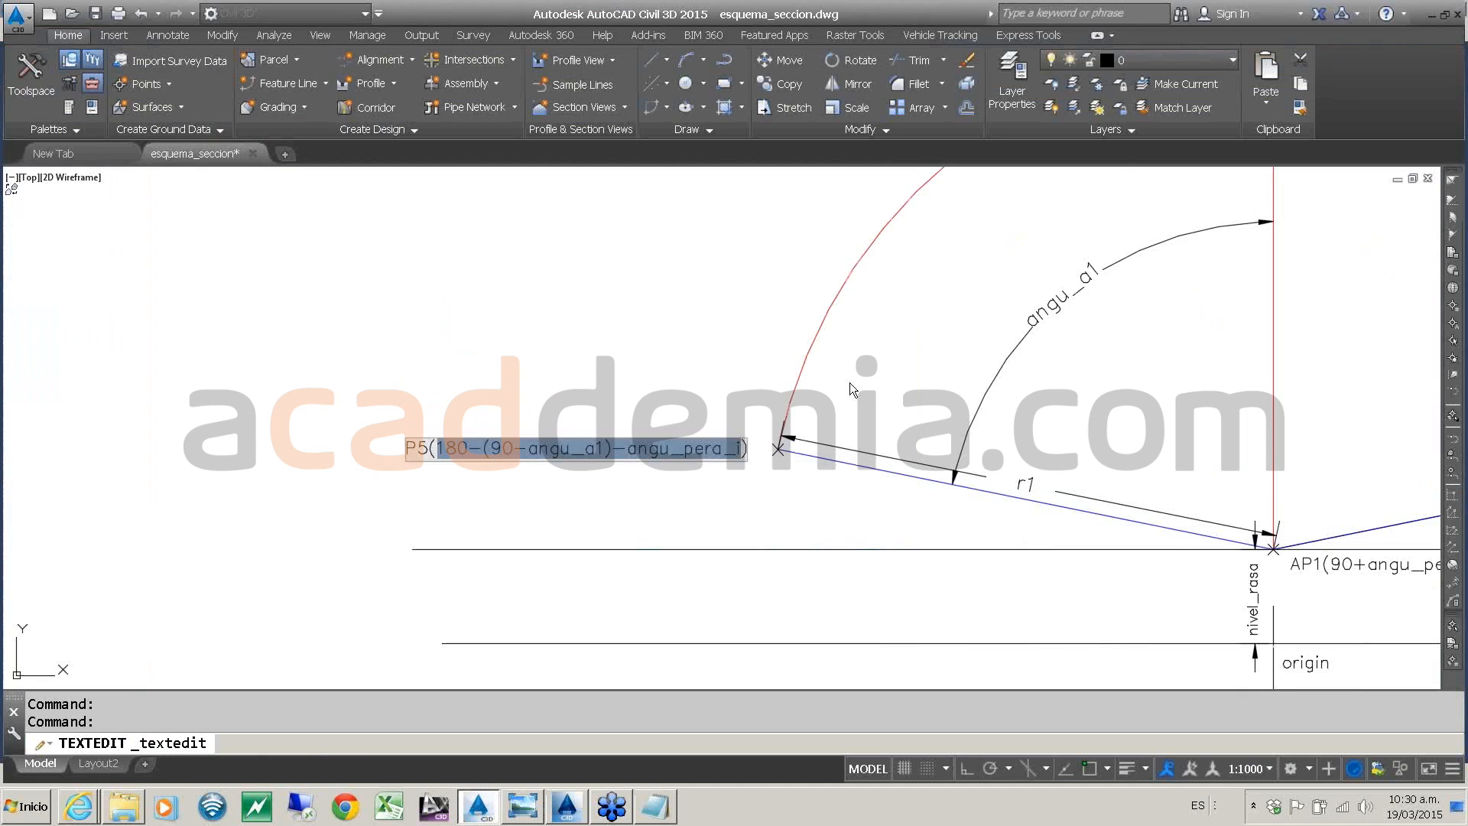
{"action": "scroll", "coordinate": [850, 382], "scroll_direction": "down", "scroll_amount": 5}
{"action": "scroll", "coordinate": [851, 383], "scroll_direction": "up", "scroll_amount": 4}
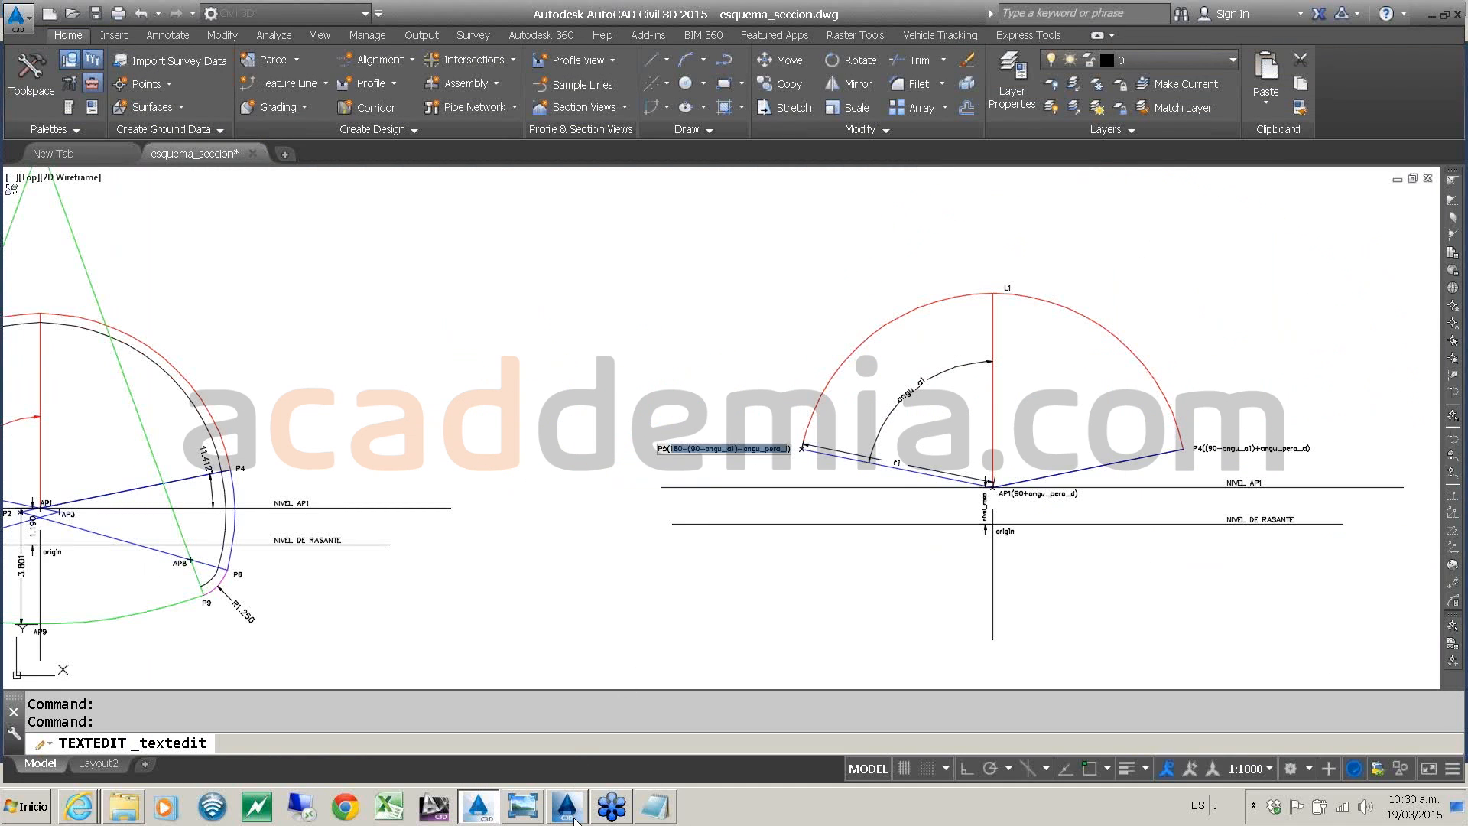
{"action": "mouse_move", "coordinate": [573, 819]}
{"action": "left_click", "coordinate": [566, 765]}
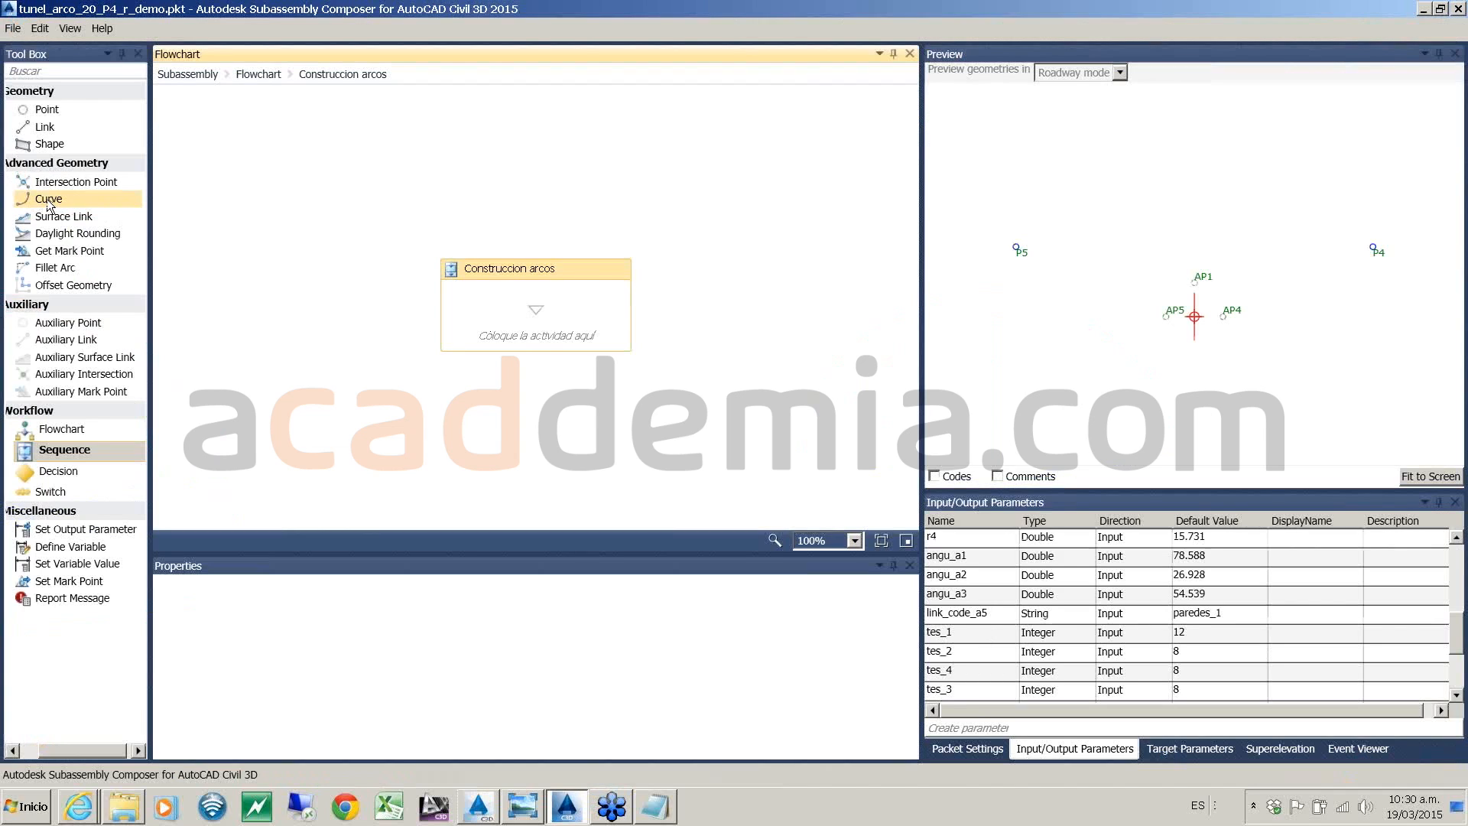
- Add a Curve to the Construccion arcos sequence and set its creation type to Arc: General
{"action": "left_click_drag", "start_coordinate": [47, 202], "coordinate": [520, 317]}
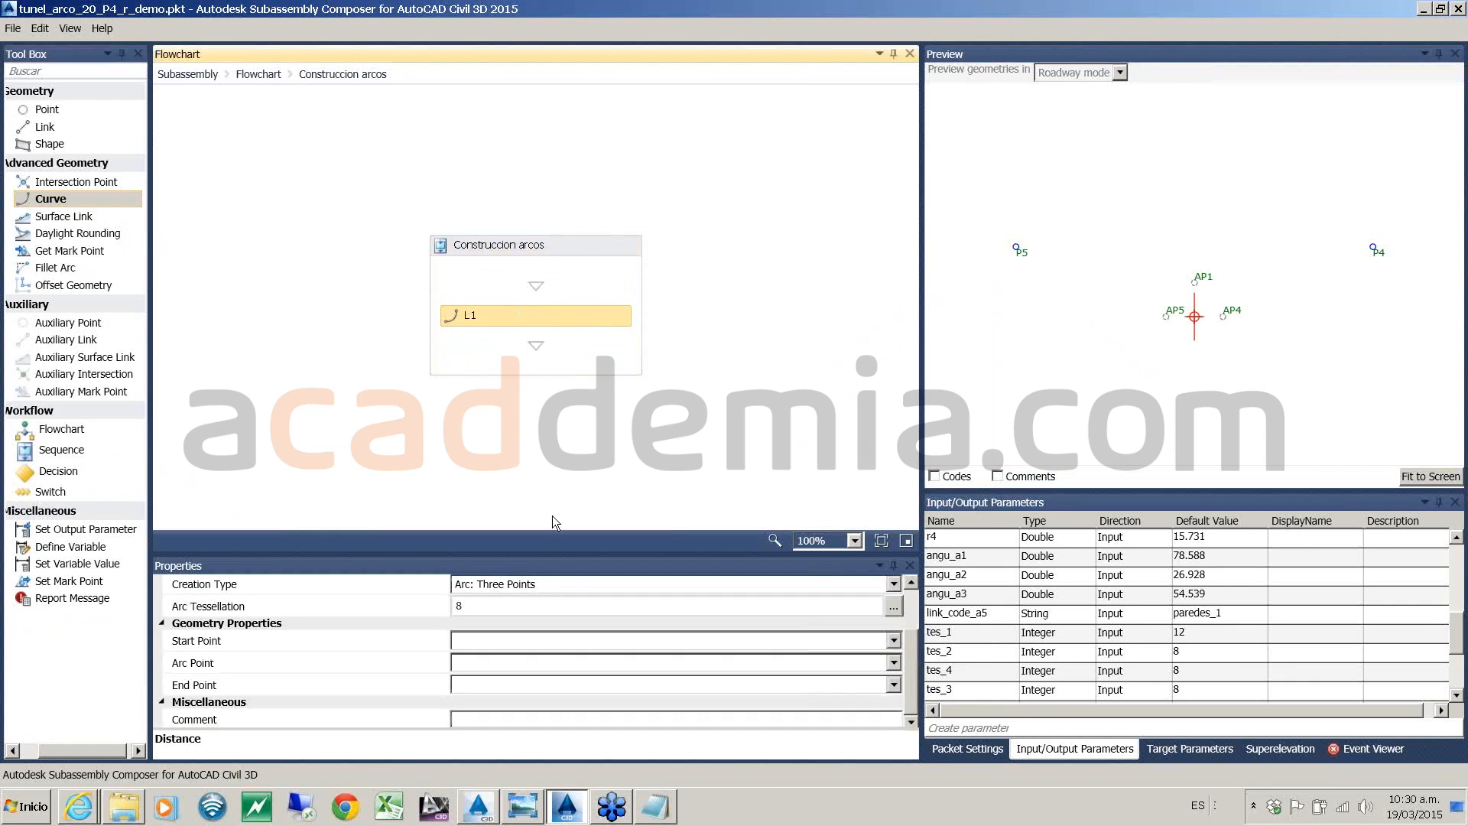
{"action": "scroll", "coordinate": [918, 664], "scroll_direction": "up", "scroll_amount": 3}
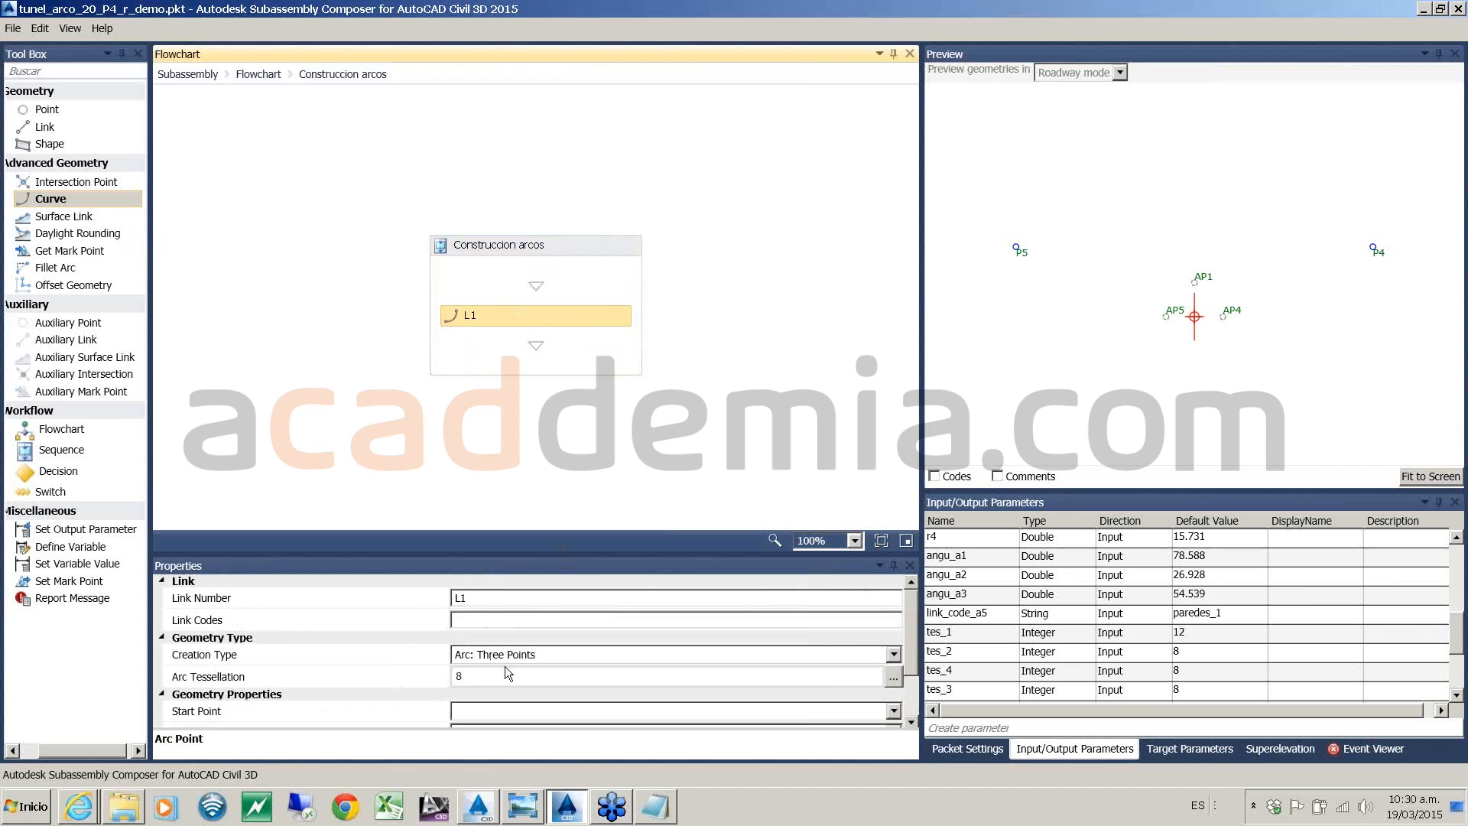
{"action": "left_click", "coordinate": [558, 657]}
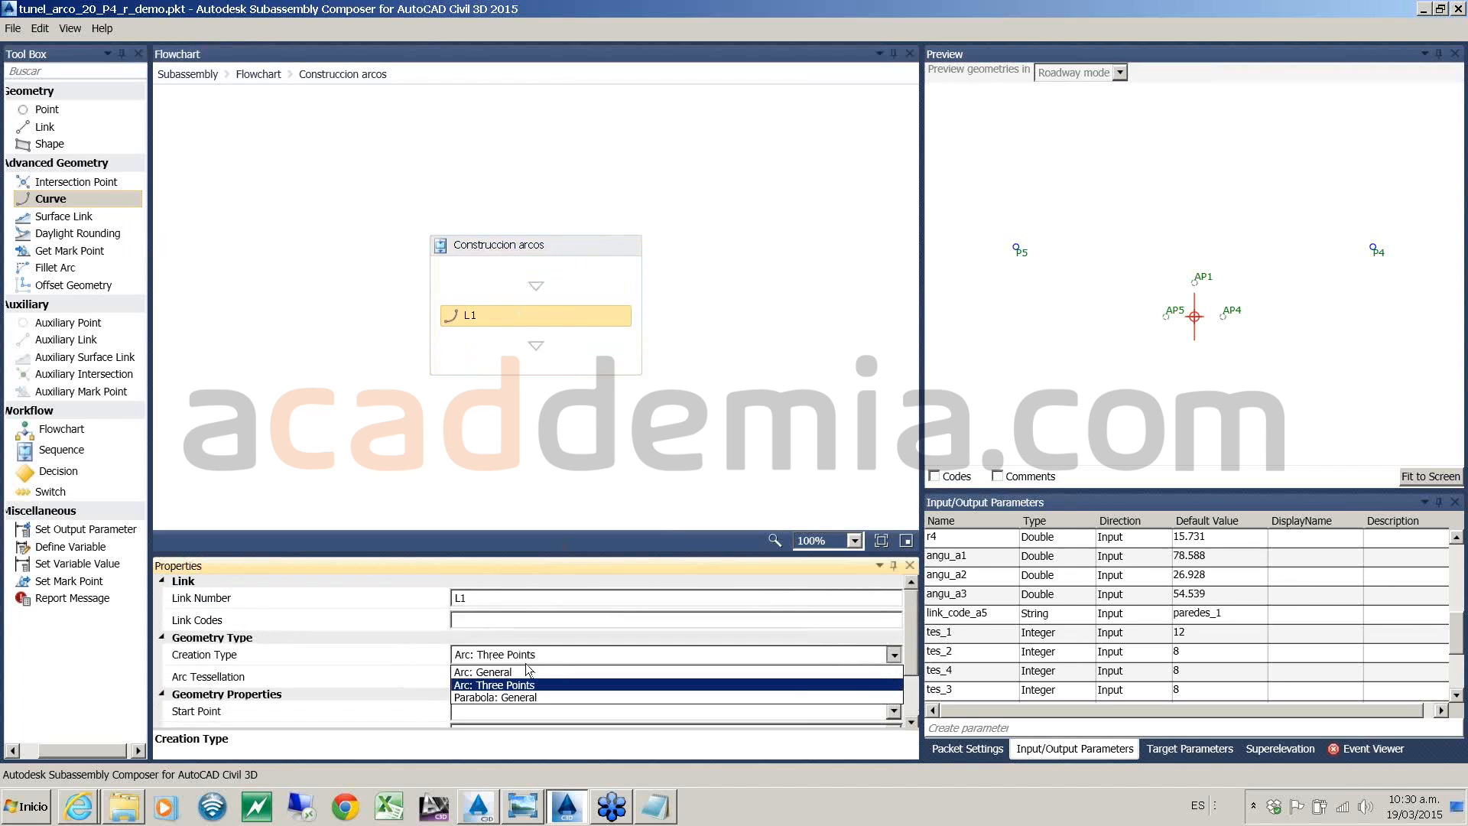
{"action": "left_click", "coordinate": [485, 672]}
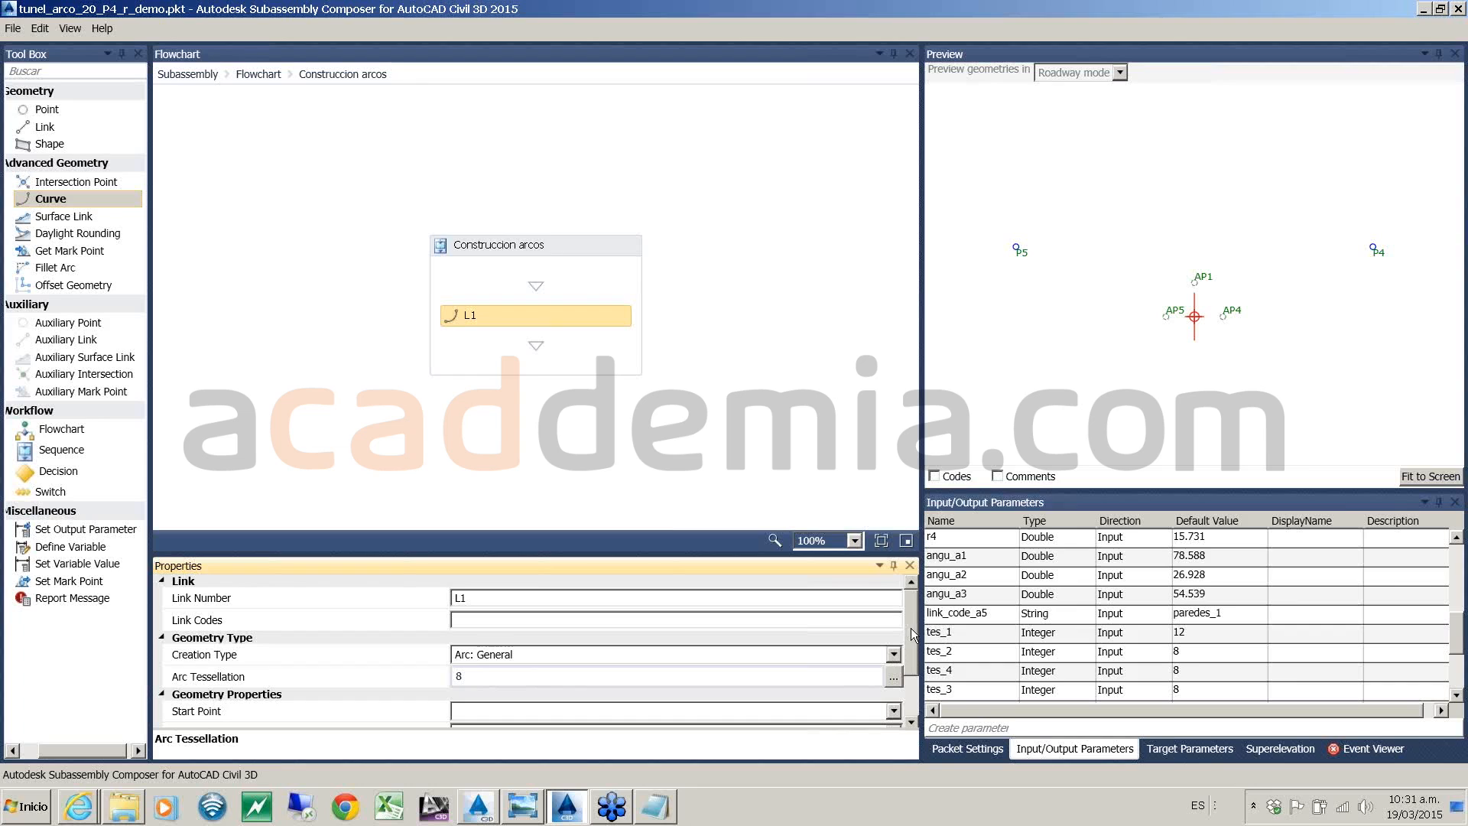
- Define arc L1 with start point P4, center point AP1 and end point P5
{"action": "left_click_drag", "start_coordinate": [911, 627], "coordinate": [911, 658]}
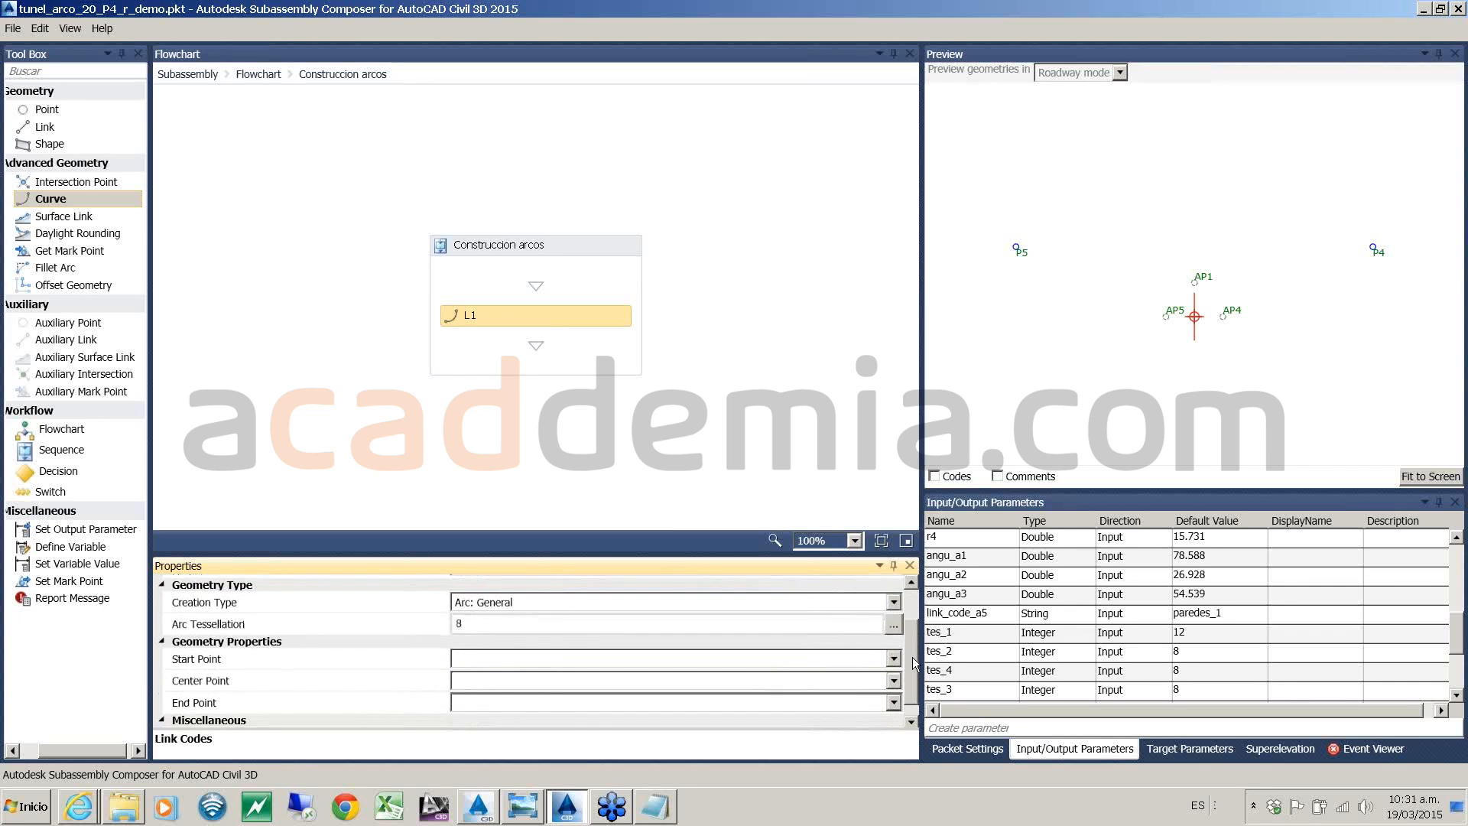
{"action": "left_click", "coordinate": [511, 657]}
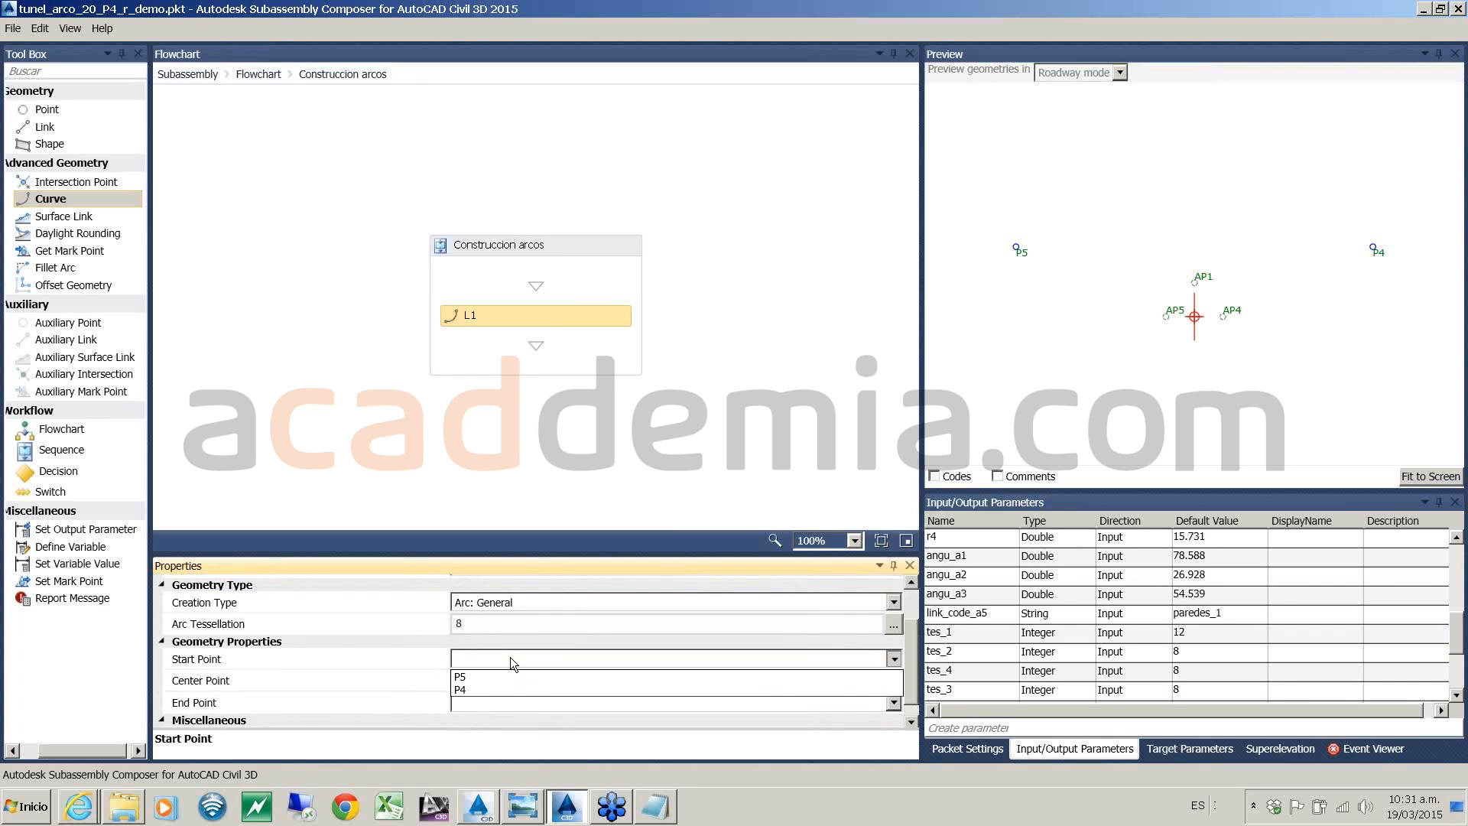
{"action": "left_click", "coordinate": [511, 658]}
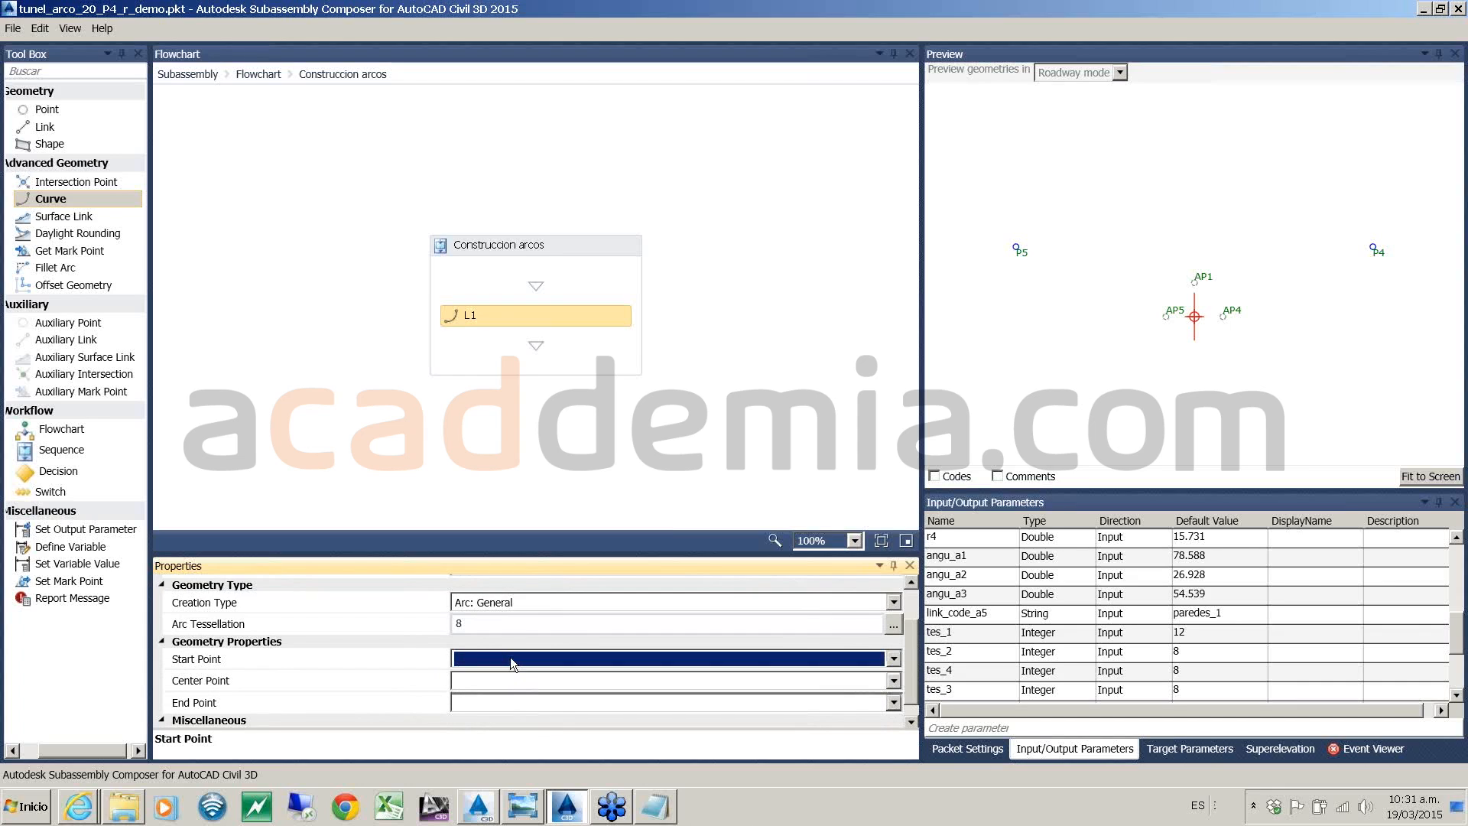
{"action": "left_click", "coordinate": [511, 658]}
{"action": "left_click", "coordinate": [481, 689]}
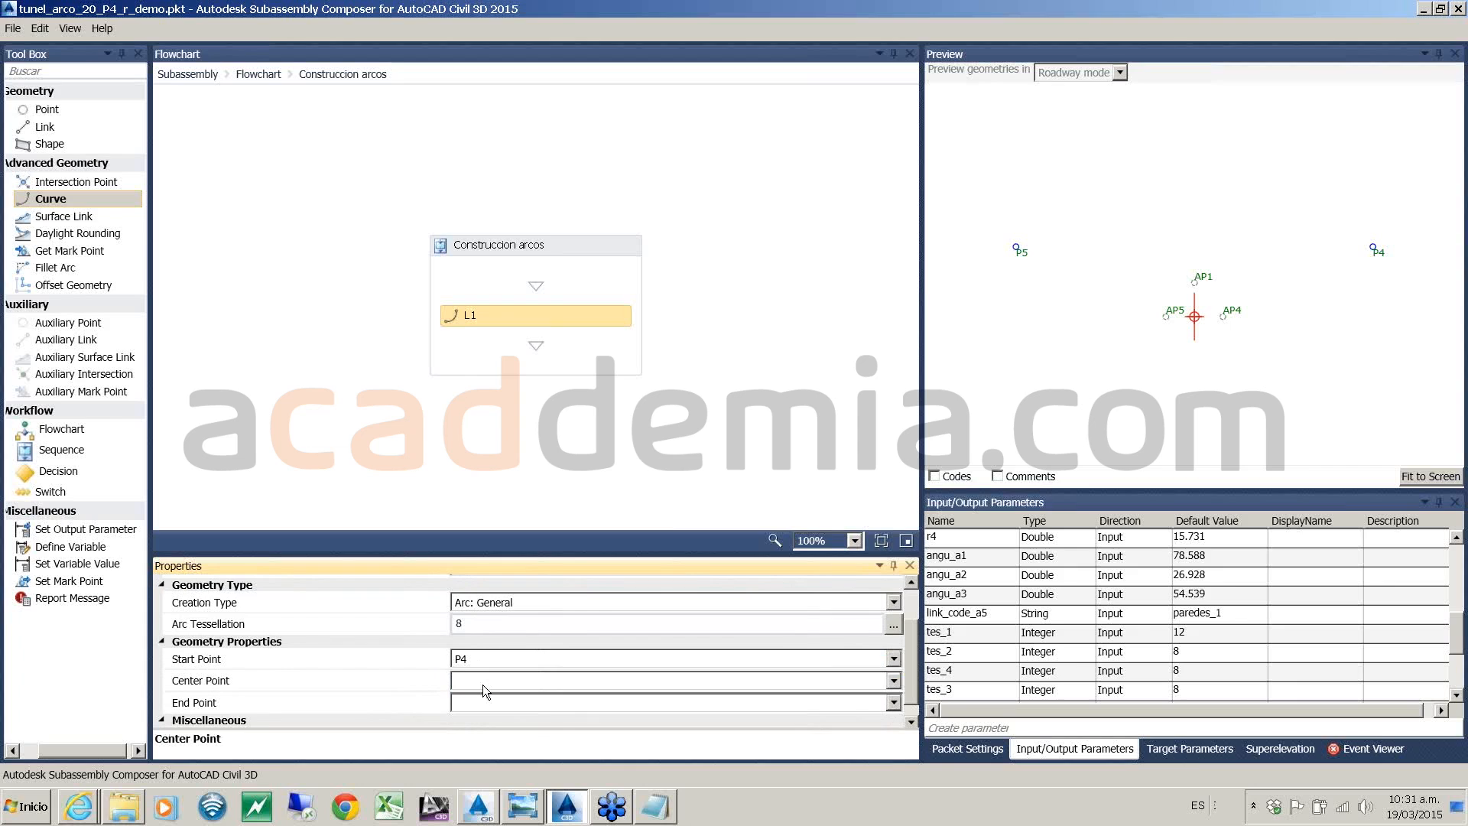
{"action": "left_click", "coordinate": [483, 685]}
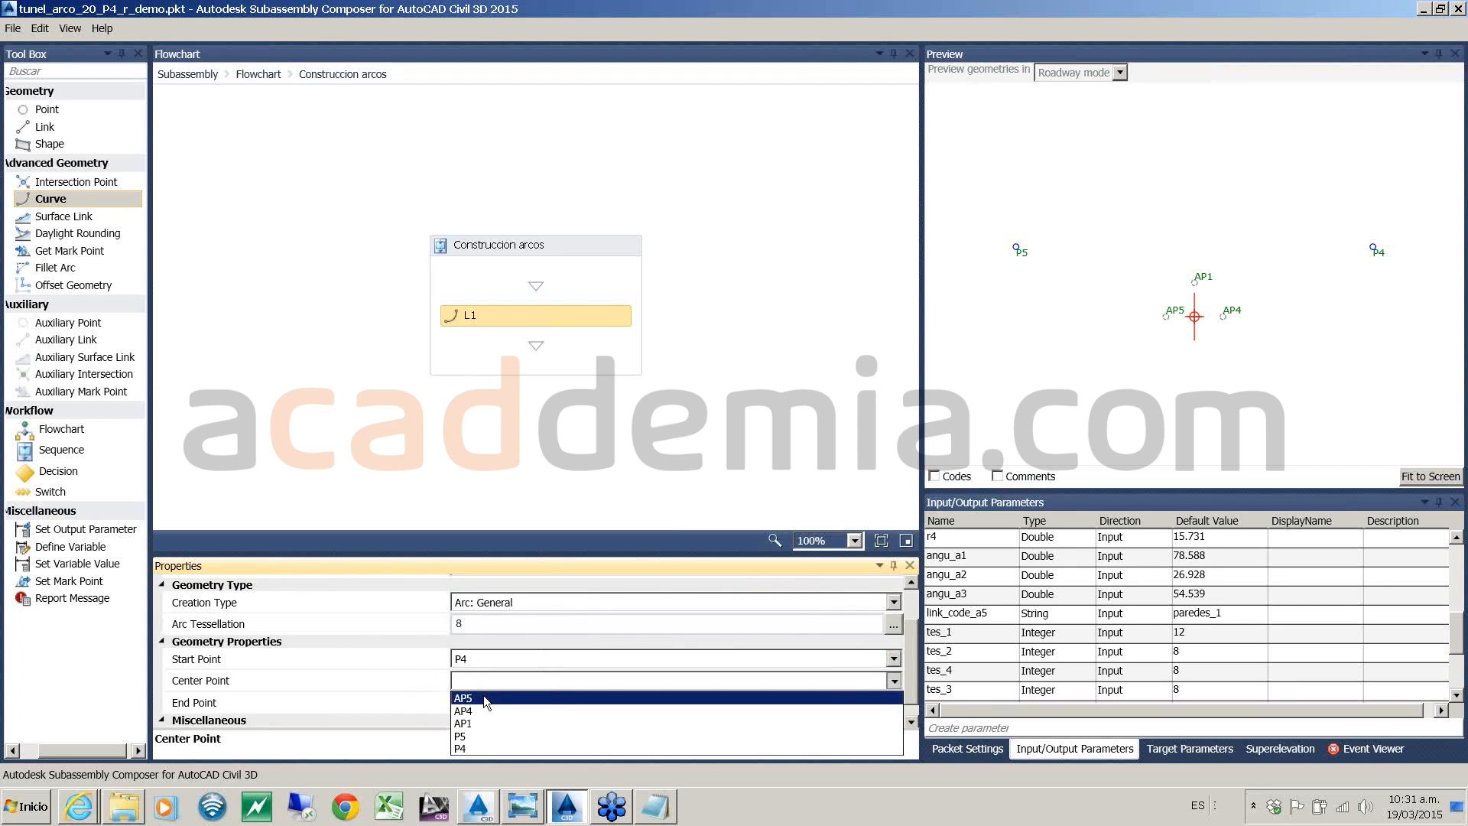
{"action": "left_click", "coordinate": [480, 722]}
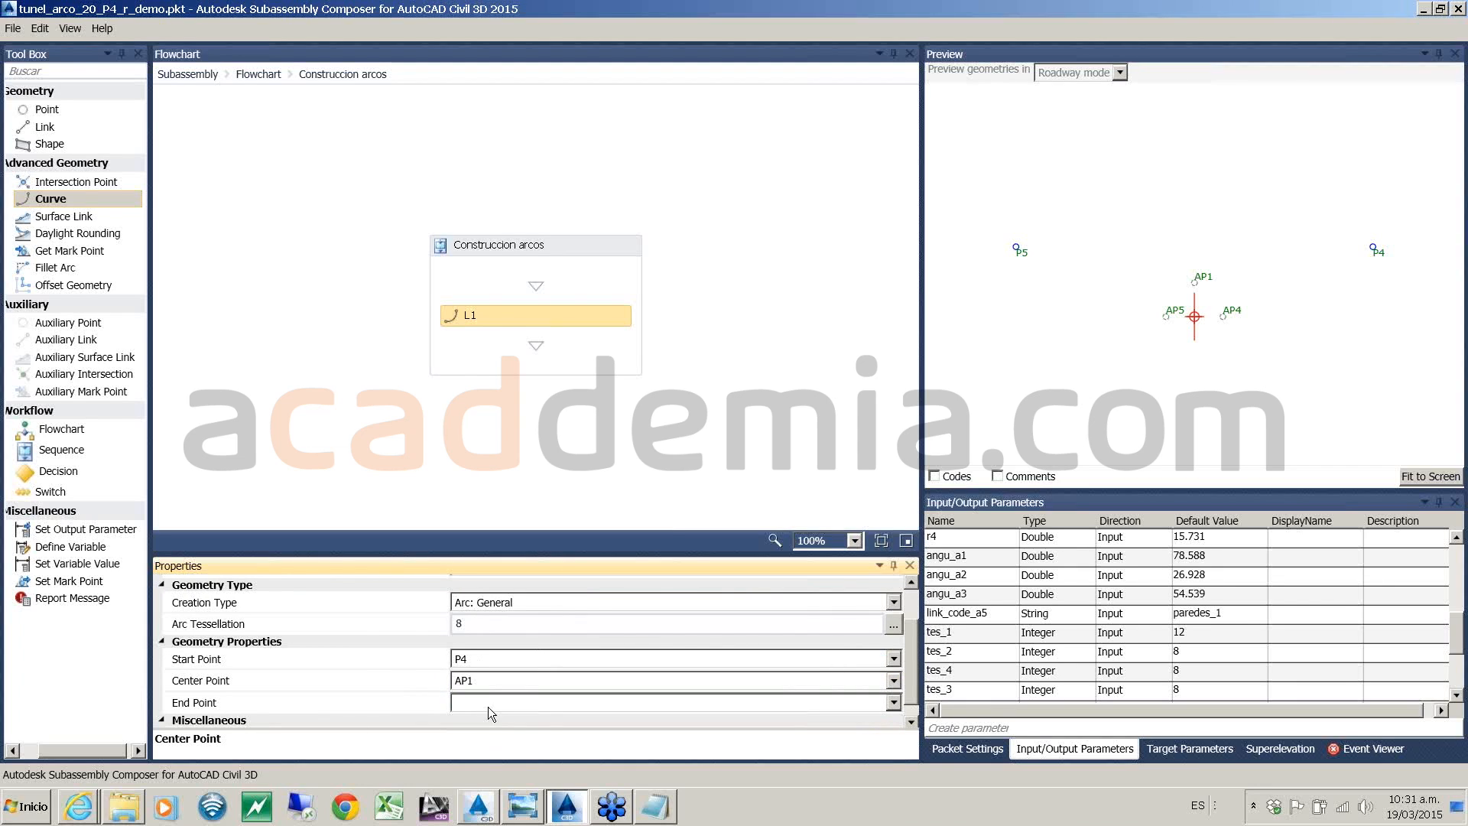
{"action": "left_click", "coordinate": [489, 702]}
{"action": "left_click", "coordinate": [480, 717]}
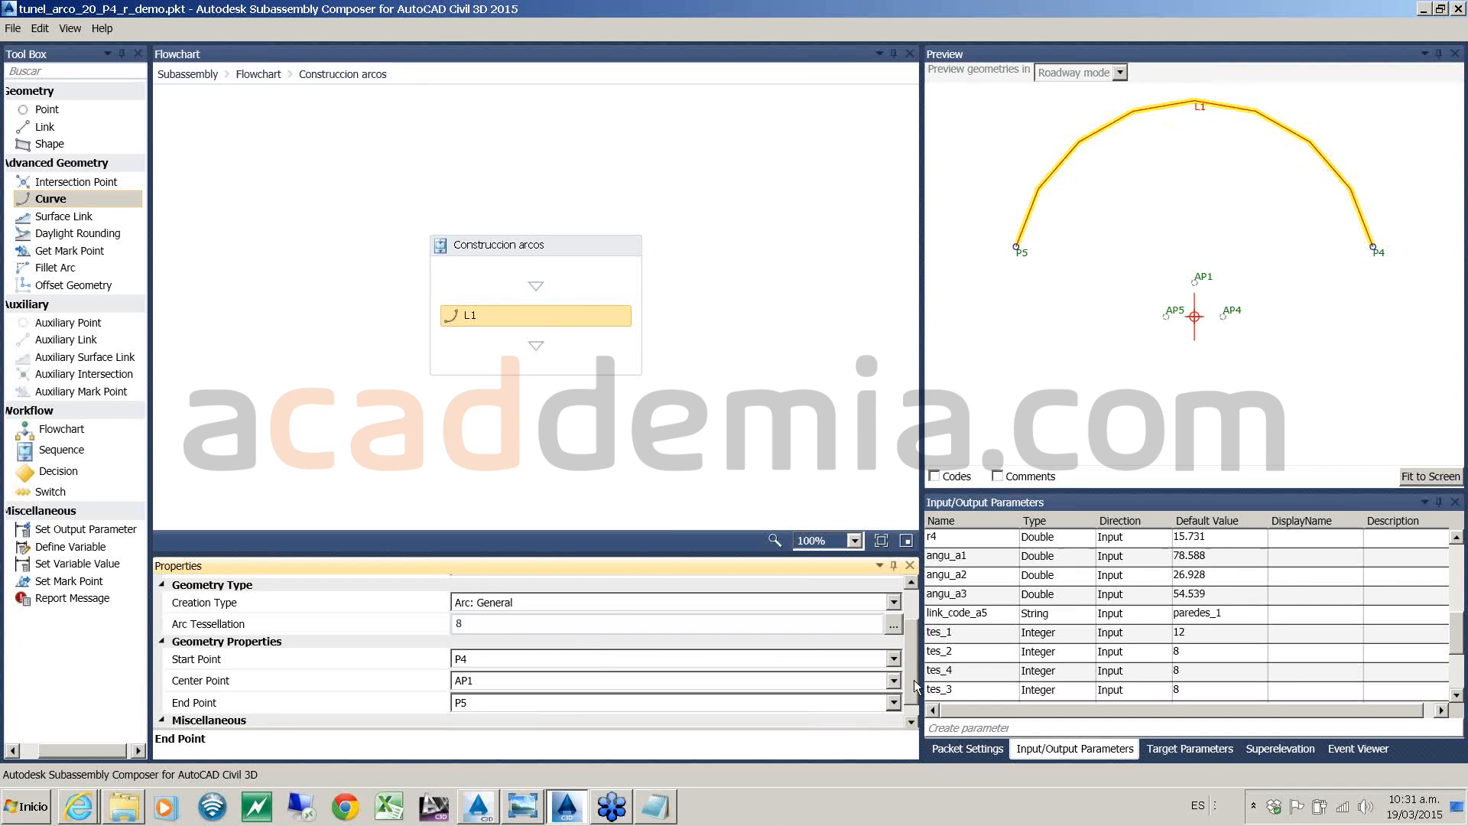
{"action": "scroll", "coordinate": [915, 679], "scroll_direction": "up", "scroll_amount": 2}
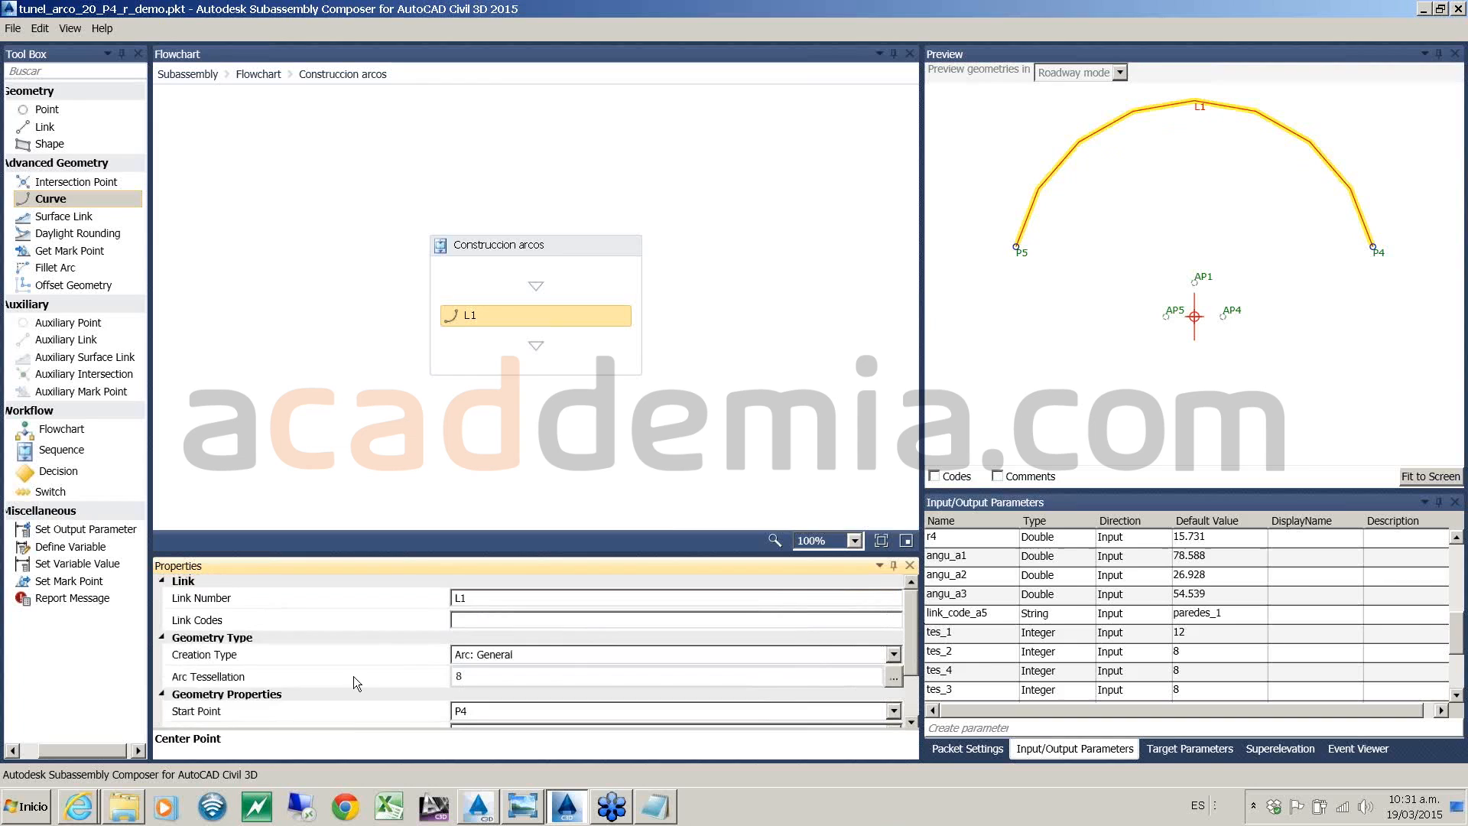
- Set the arc tessellation of curve L1 to the input parameter tes_1
{"action": "left_click", "coordinate": [478, 676]}
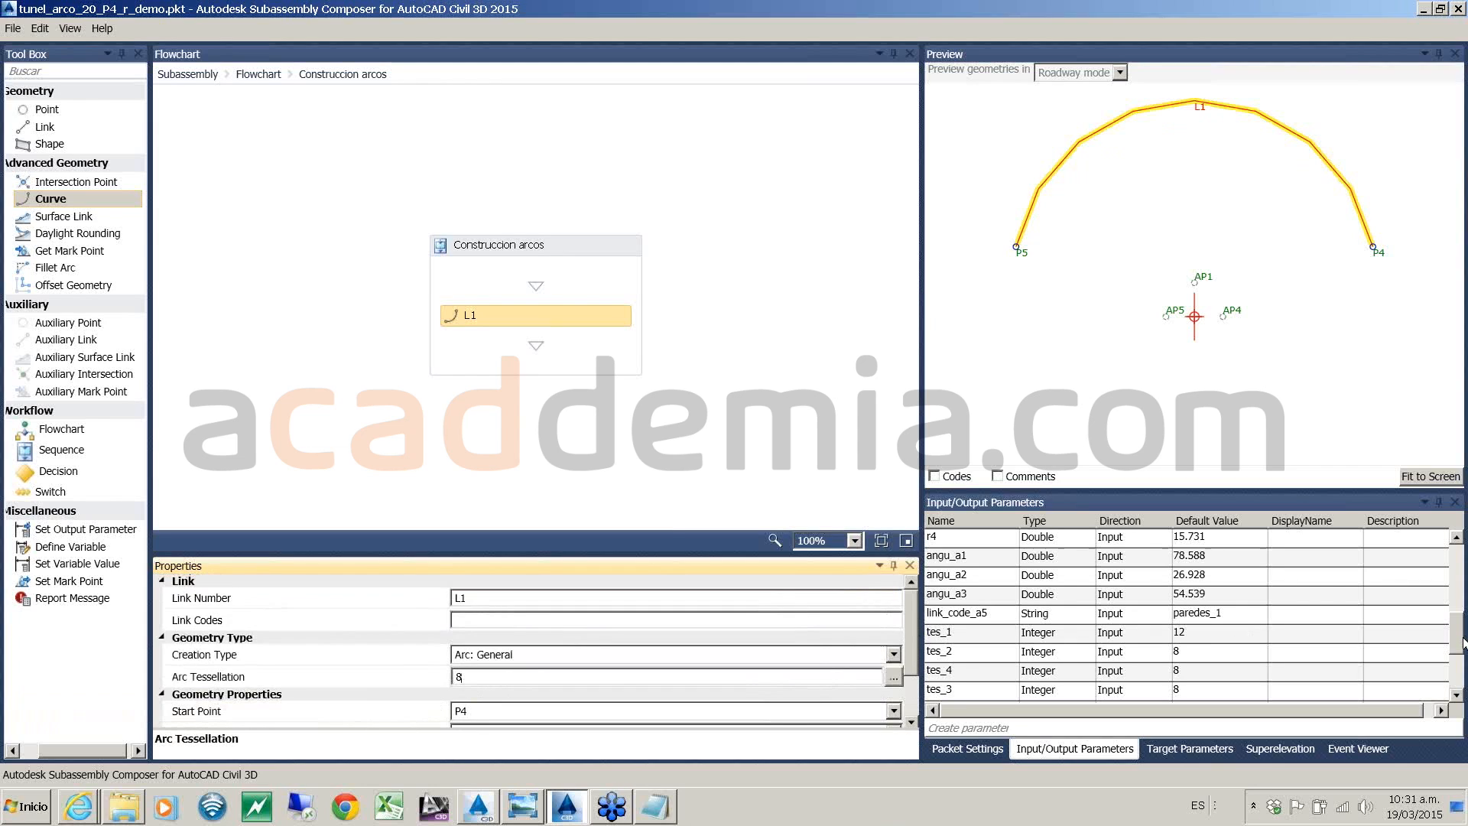
{"action": "left_click_drag", "start_coordinate": [1462, 645], "coordinate": [1460, 658]}
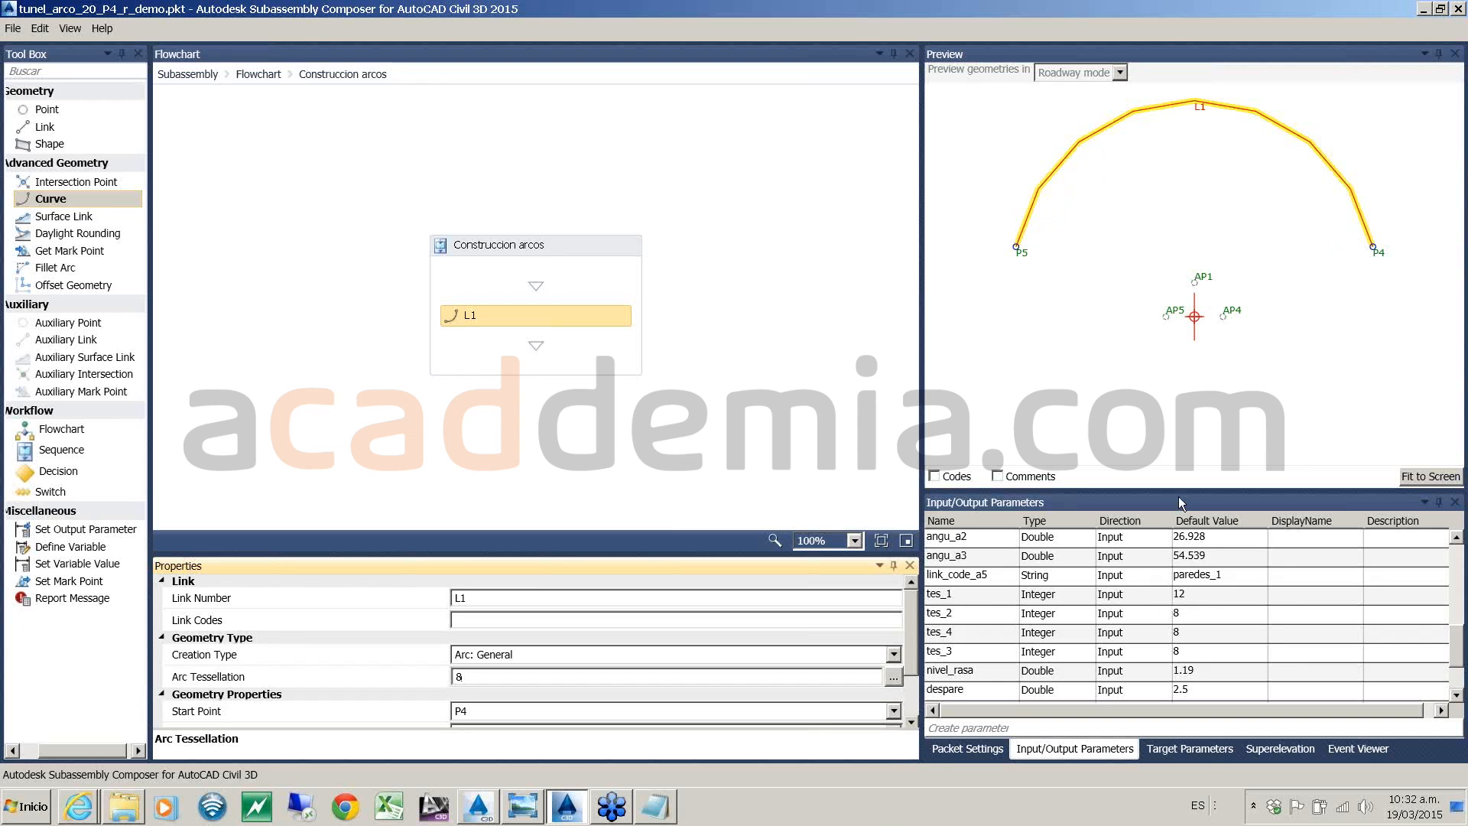
{"action": "double_click", "coordinate": [1199, 599]}
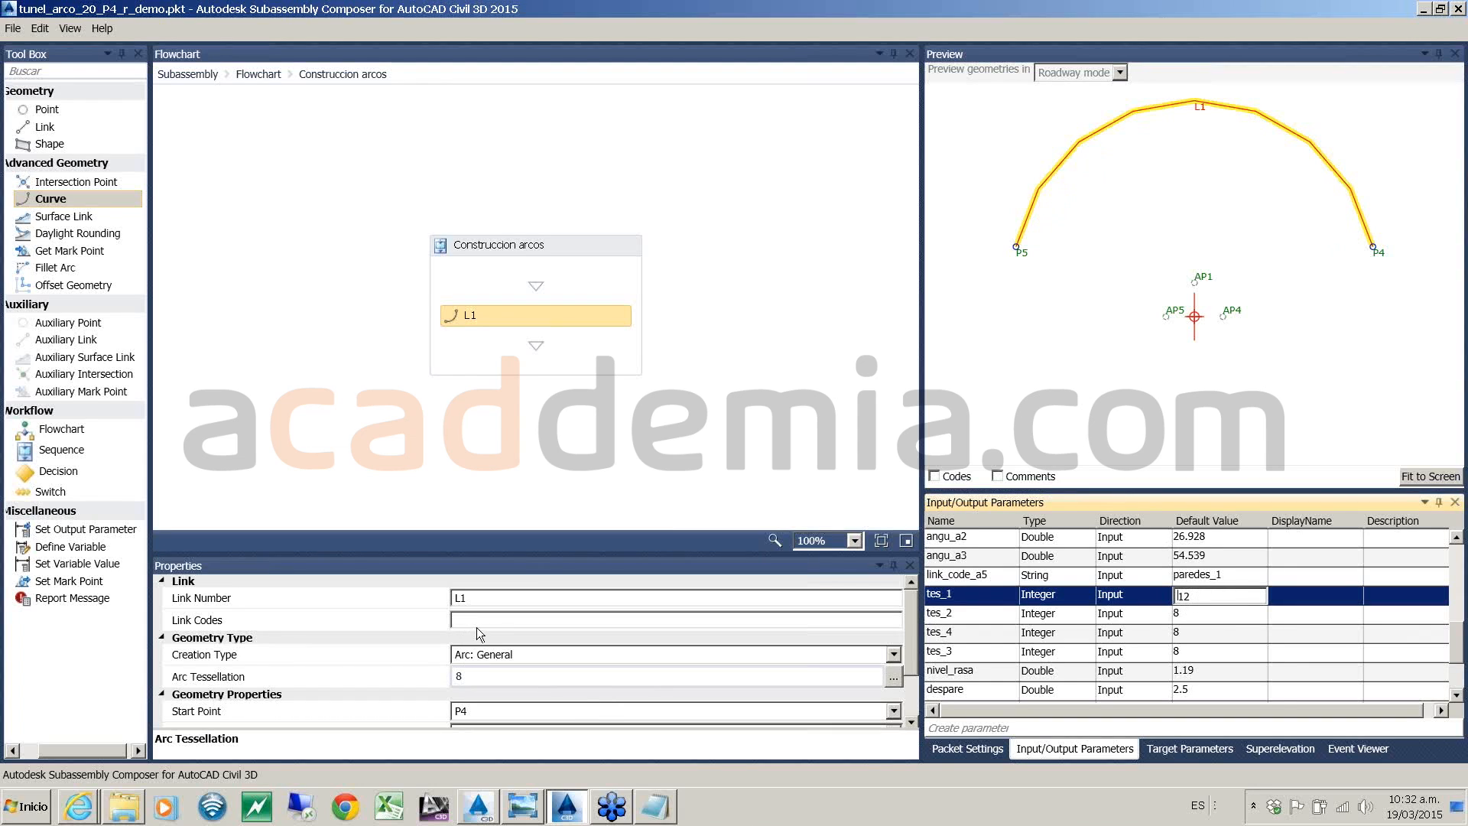
{"action": "left_click", "coordinate": [474, 675]}
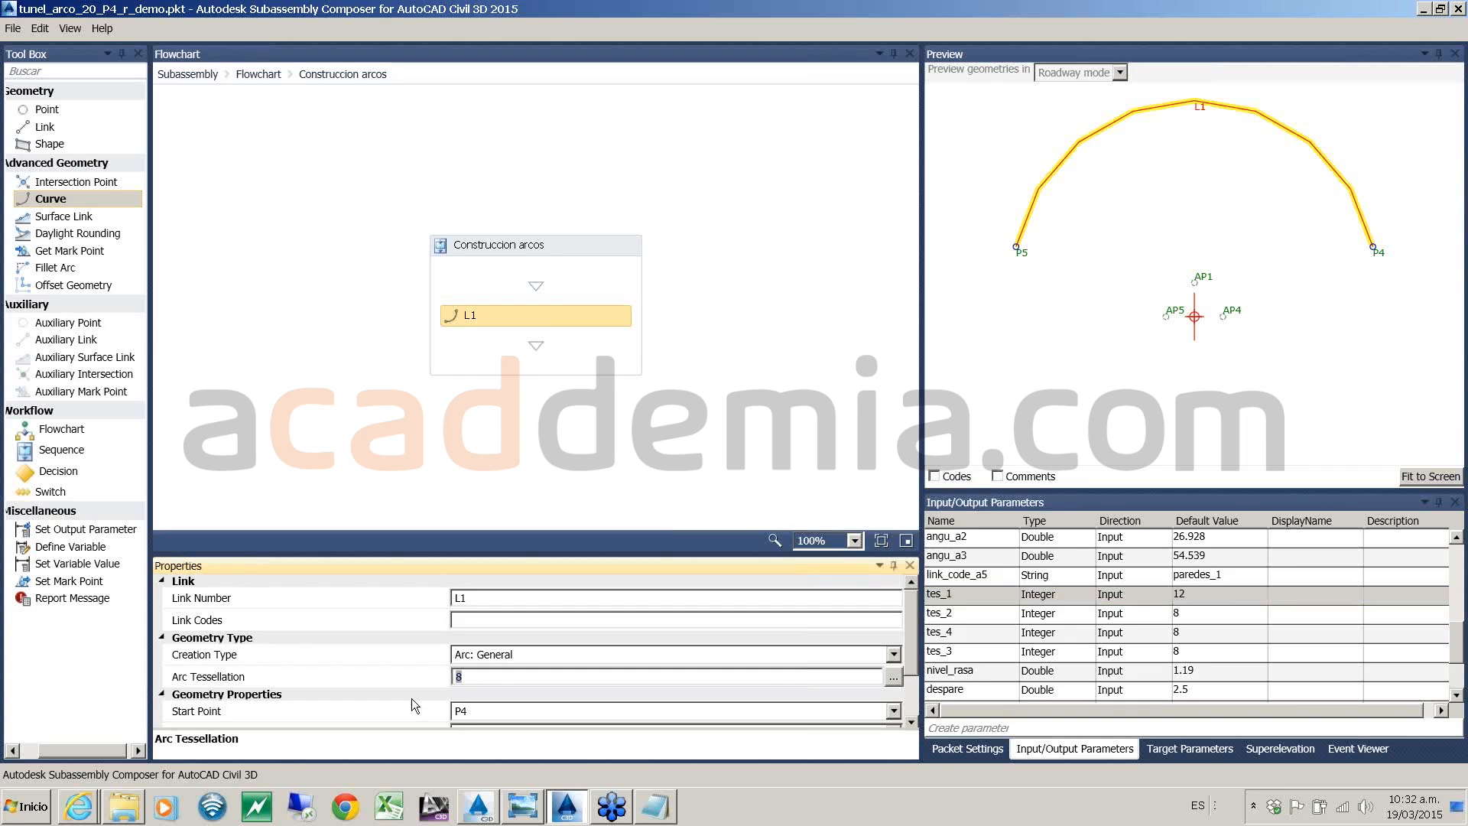
{"action": "type", "text": "t"}
{"action": "type", "text": "_1"}
{"action": "left_click", "coordinate": [768, 441]}
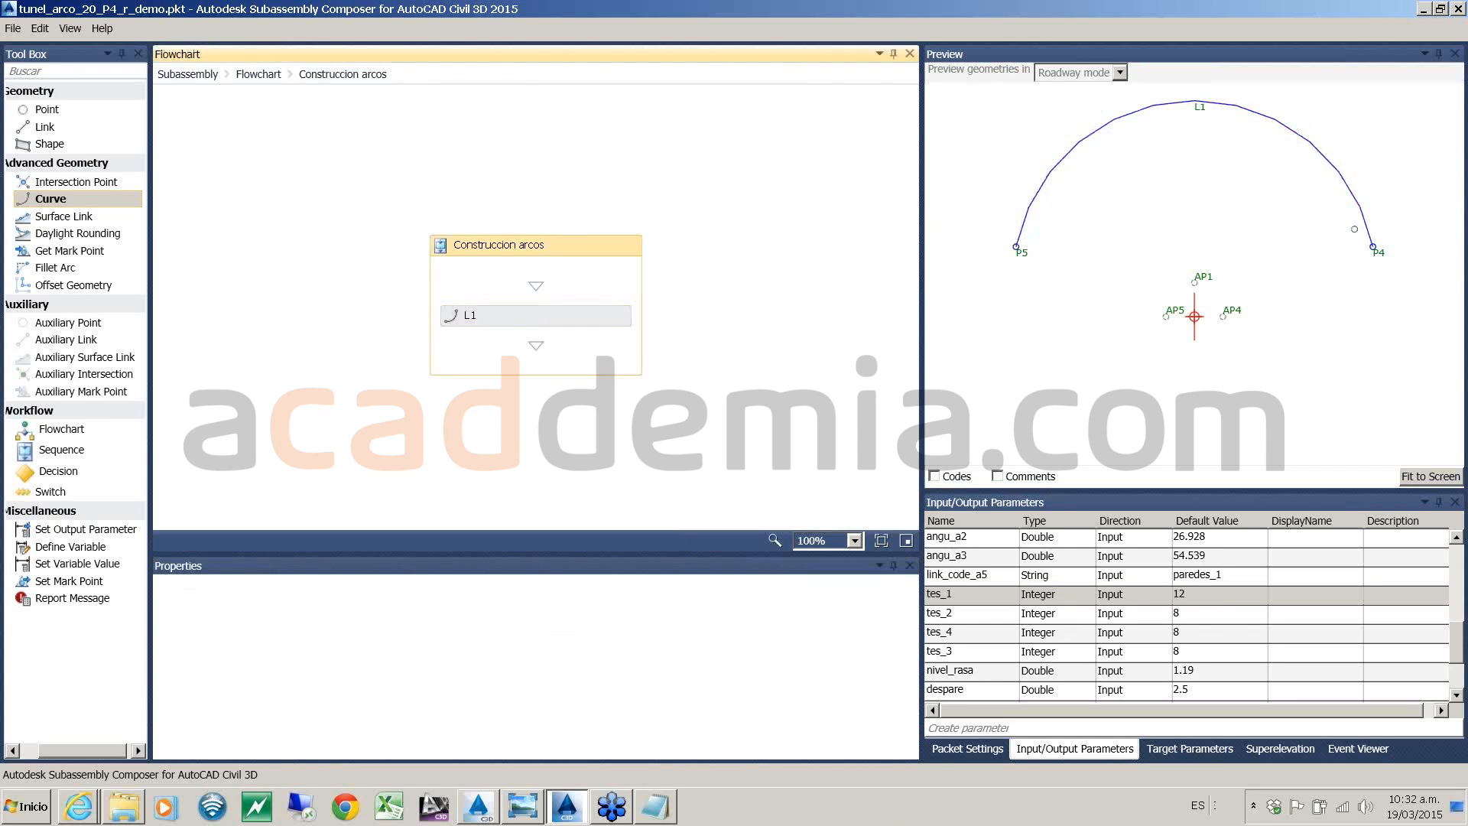
- Return to the main flowchart and open the Calculo puntos arcos sequence
{"action": "left_click", "coordinate": [258, 74]}
{"action": "left_click", "coordinate": [493, 347]}
{"action": "double_click", "coordinate": [495, 348]}
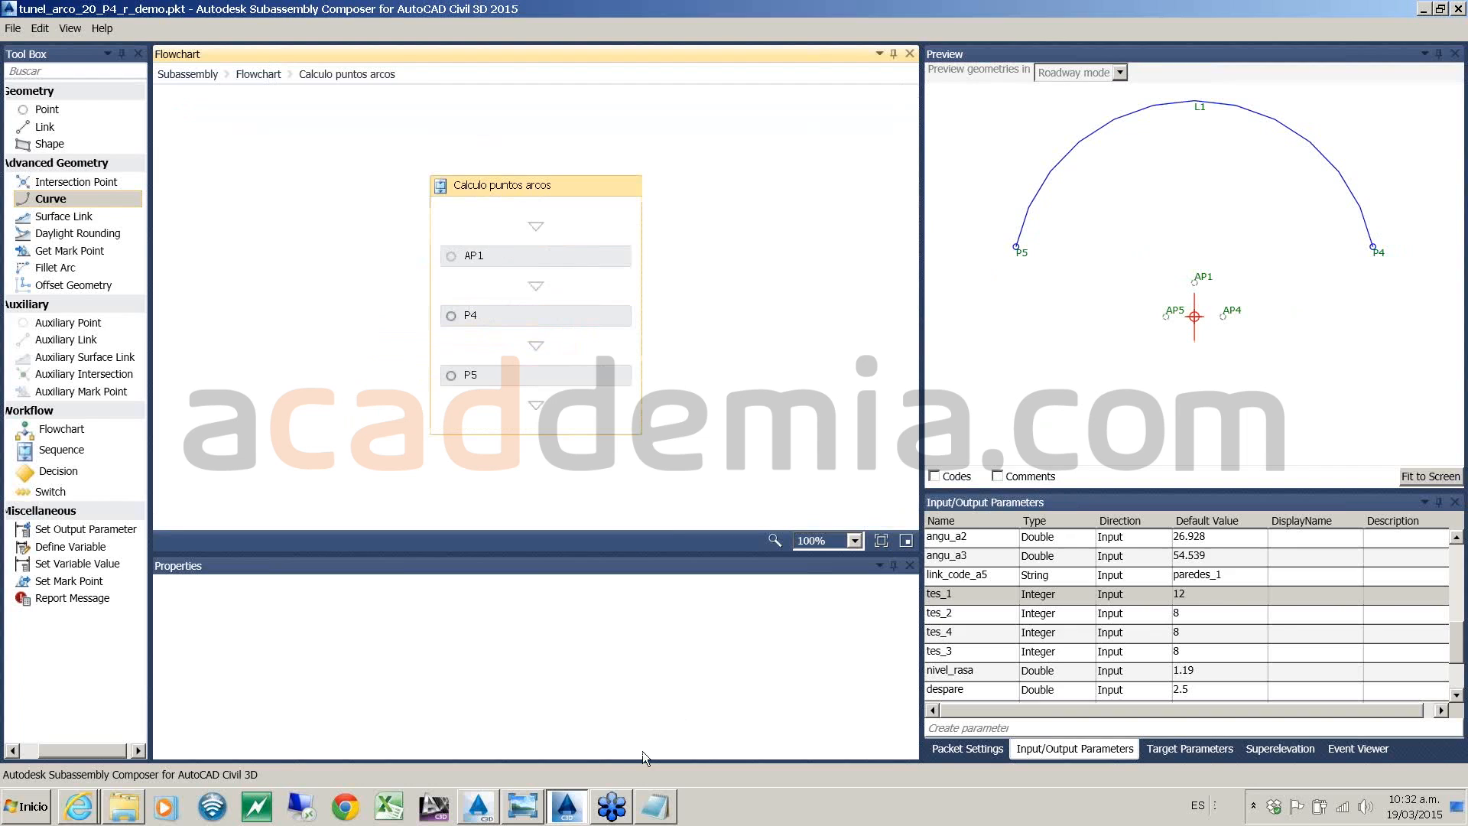
- Switch to the Civil 3D drawing and examine how AP2 and AP3 are located from AP1 in the scheme of the second arcs
{"action": "left_click", "coordinate": [480, 809]}
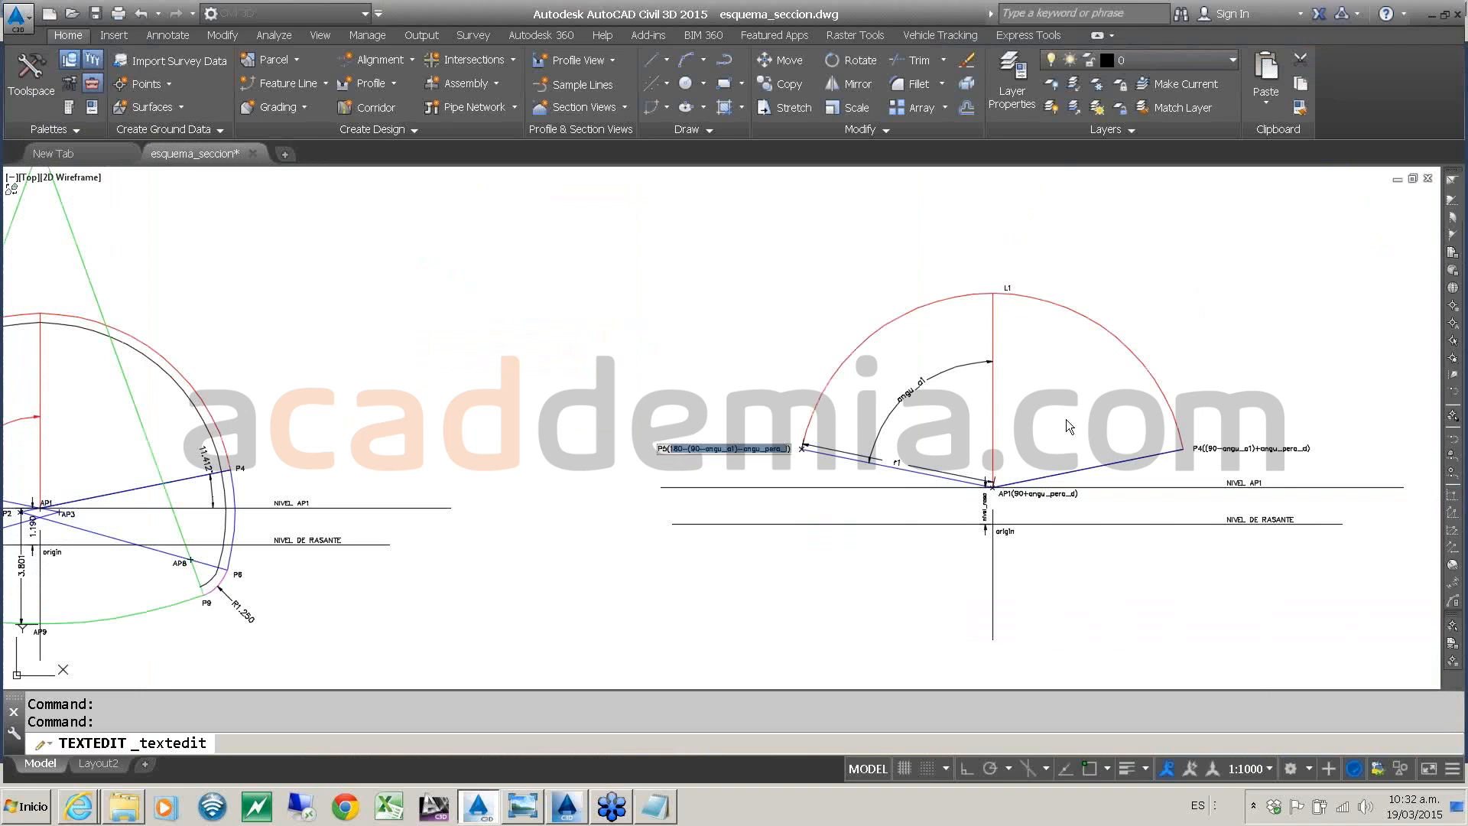
{"action": "scroll", "coordinate": [1058, 452], "scroll_direction": "down", "scroll_amount": 6}
{"action": "scroll", "coordinate": [1199, 443], "scroll_direction": "up", "scroll_amount": 8}
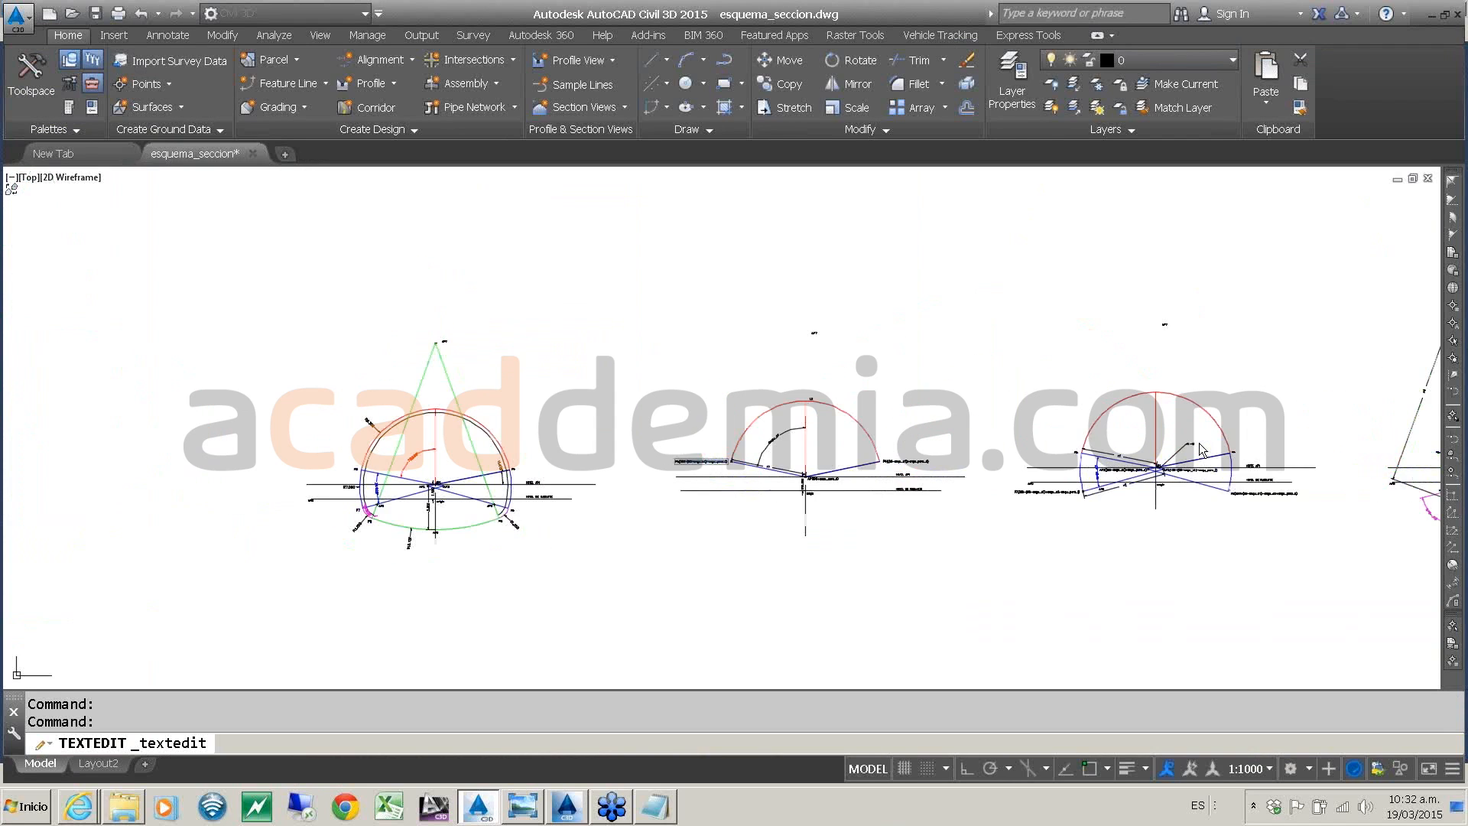
{"action": "scroll", "coordinate": [956, 451], "scroll_direction": "down", "scroll_amount": 3}
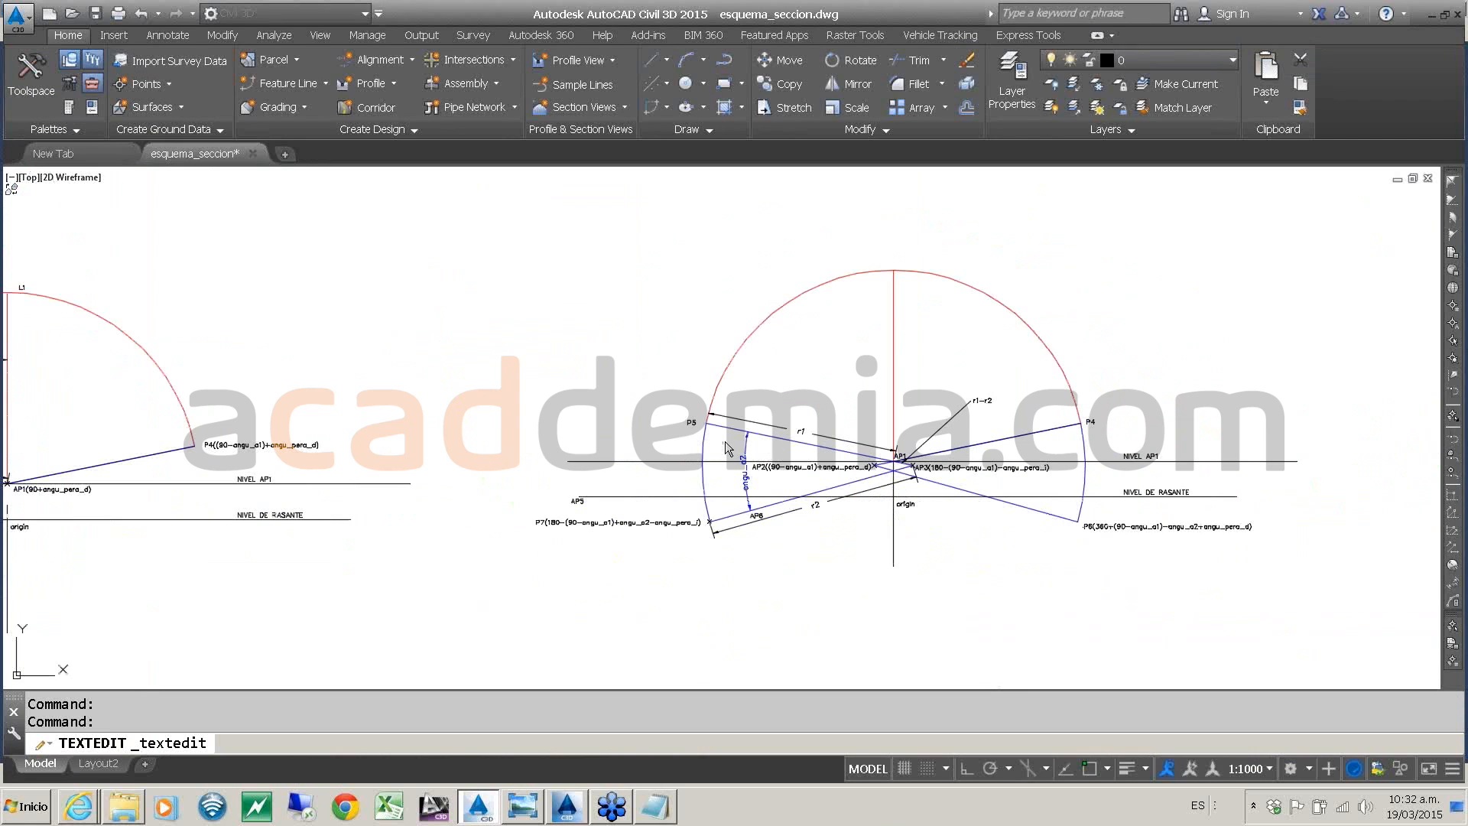
{"action": "scroll", "coordinate": [726, 448], "scroll_direction": "up", "scroll_amount": 2}
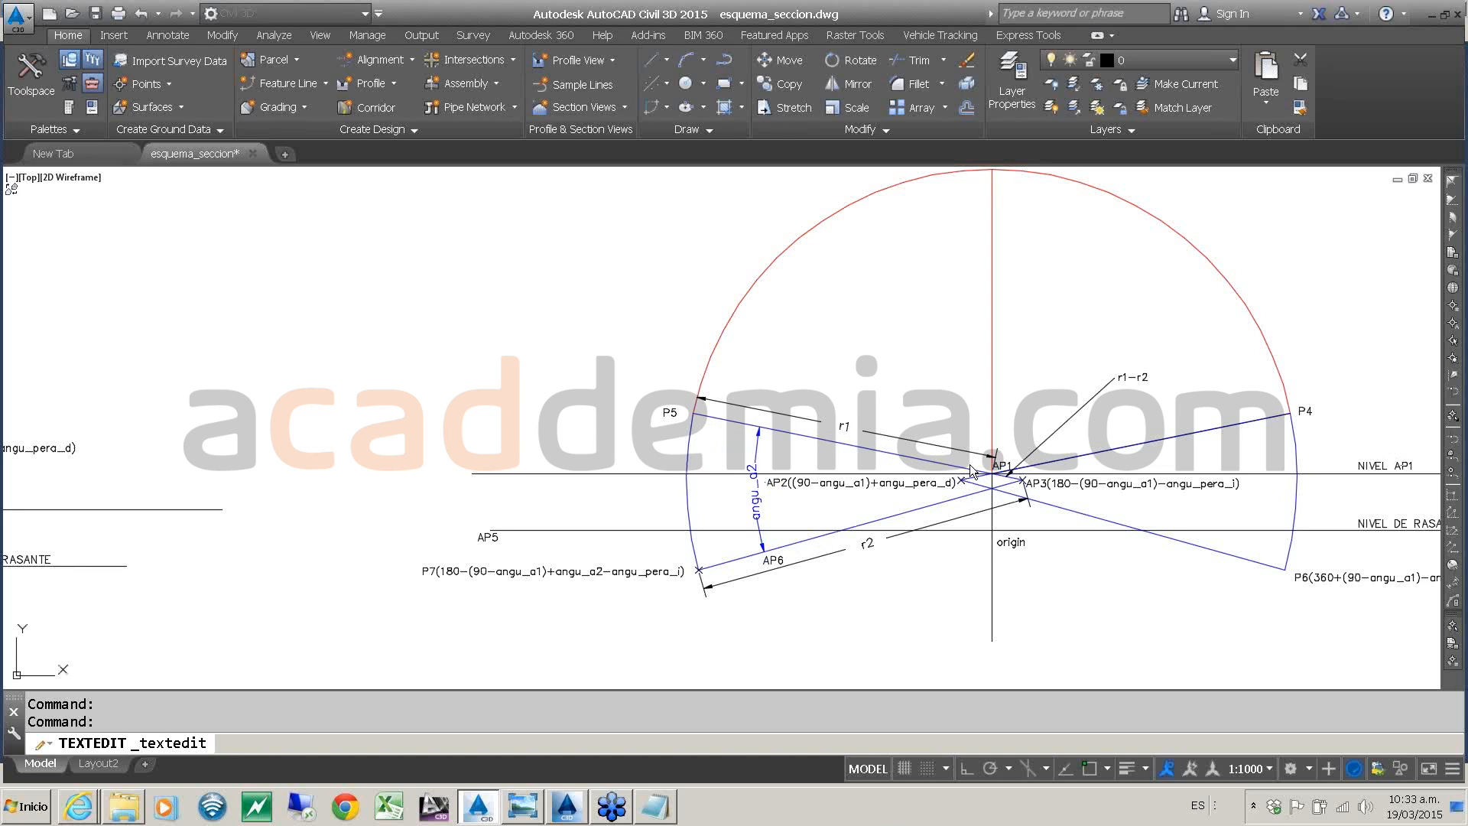
{"action": "scroll", "coordinate": [1023, 482], "scroll_direction": "up", "scroll_amount": 2}
{"action": "scroll", "coordinate": [1023, 482], "scroll_direction": "up", "scroll_amount": 2}
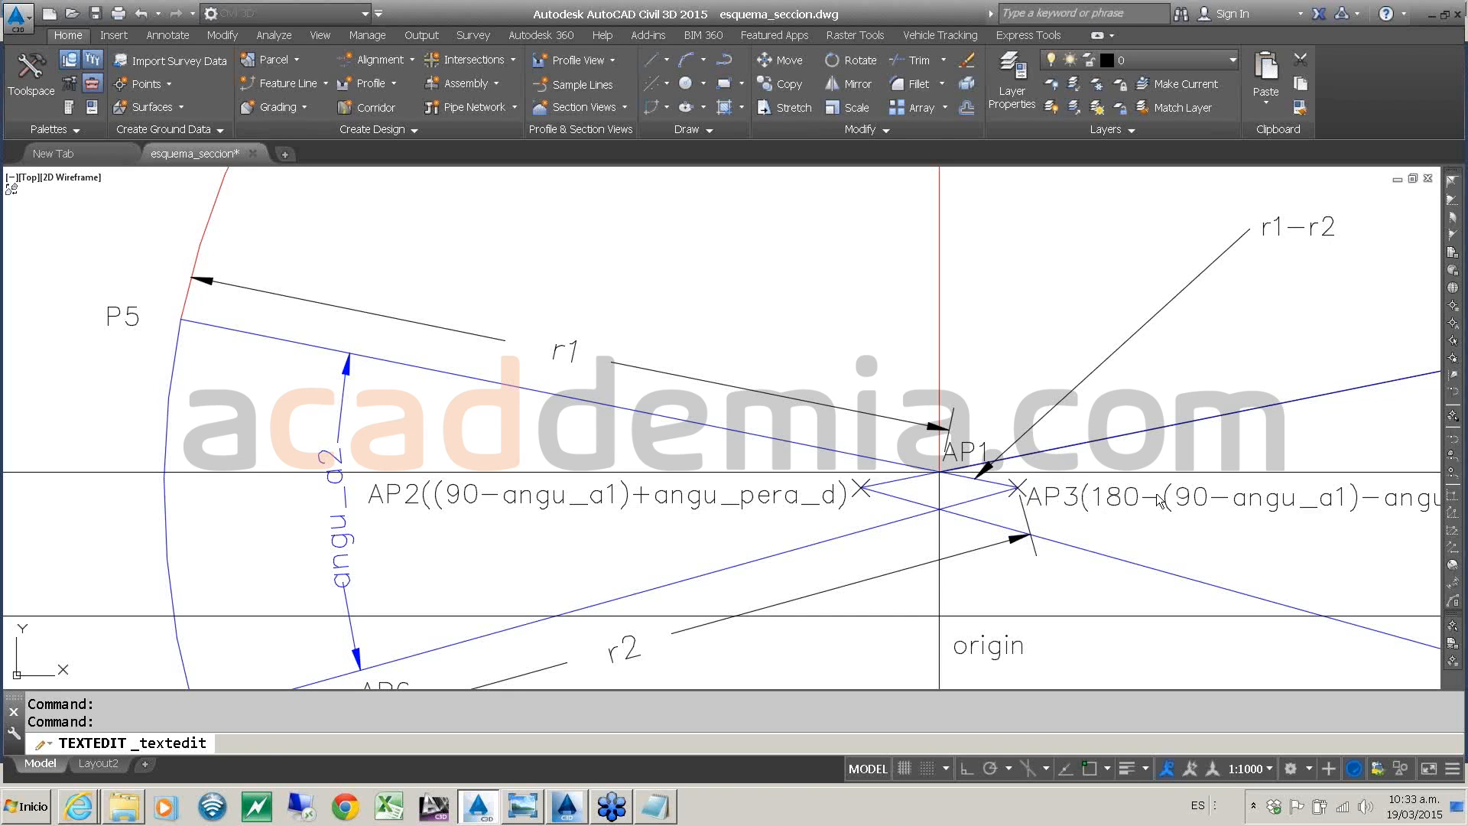
{"action": "middle_click_drag", "start_coordinate": [1105, 508], "coordinate": [790, 494]}
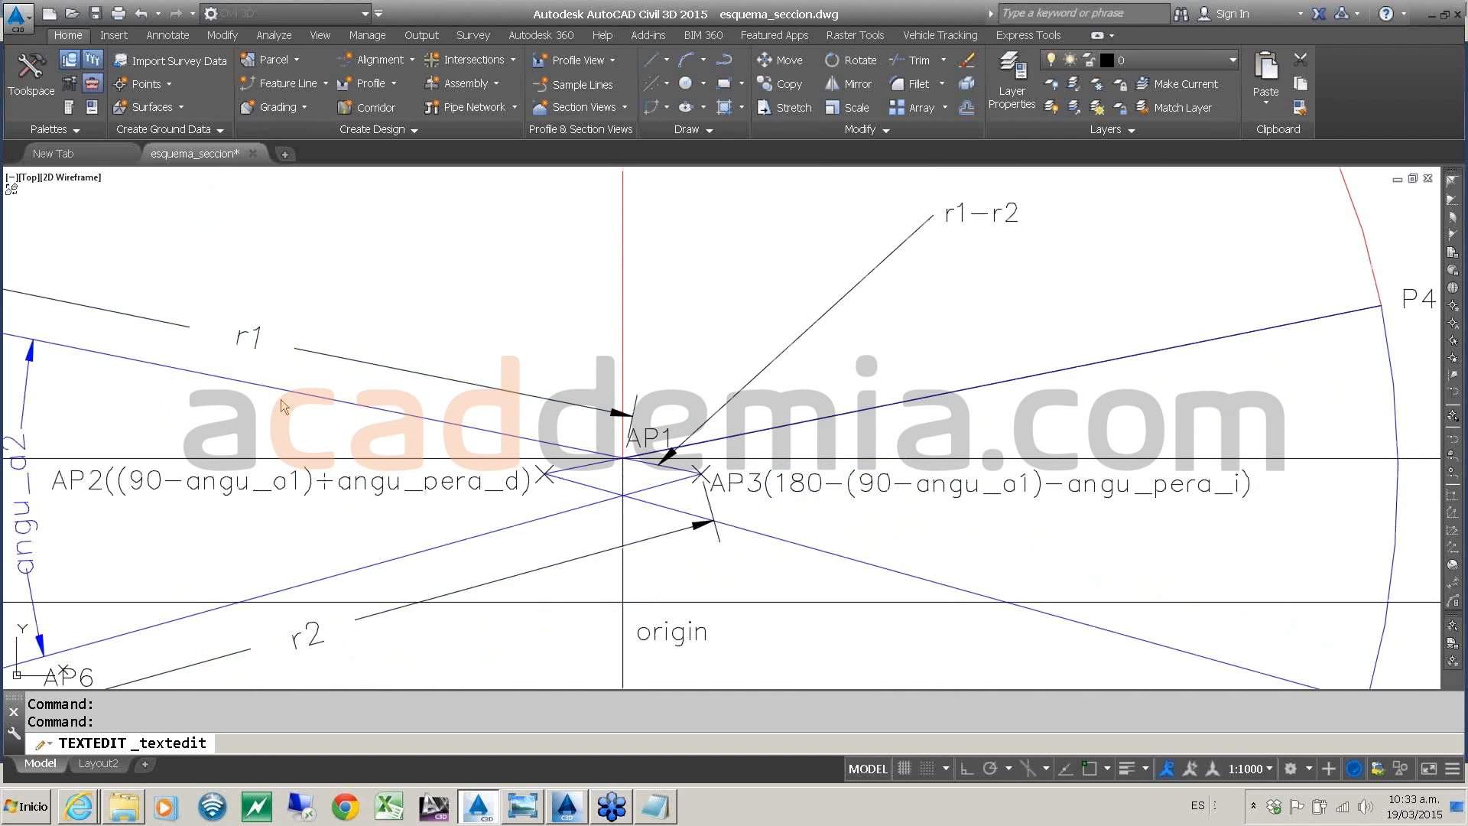
{"action": "middle_click_drag", "start_coordinate": [243, 391], "coordinate": [754, 516]}
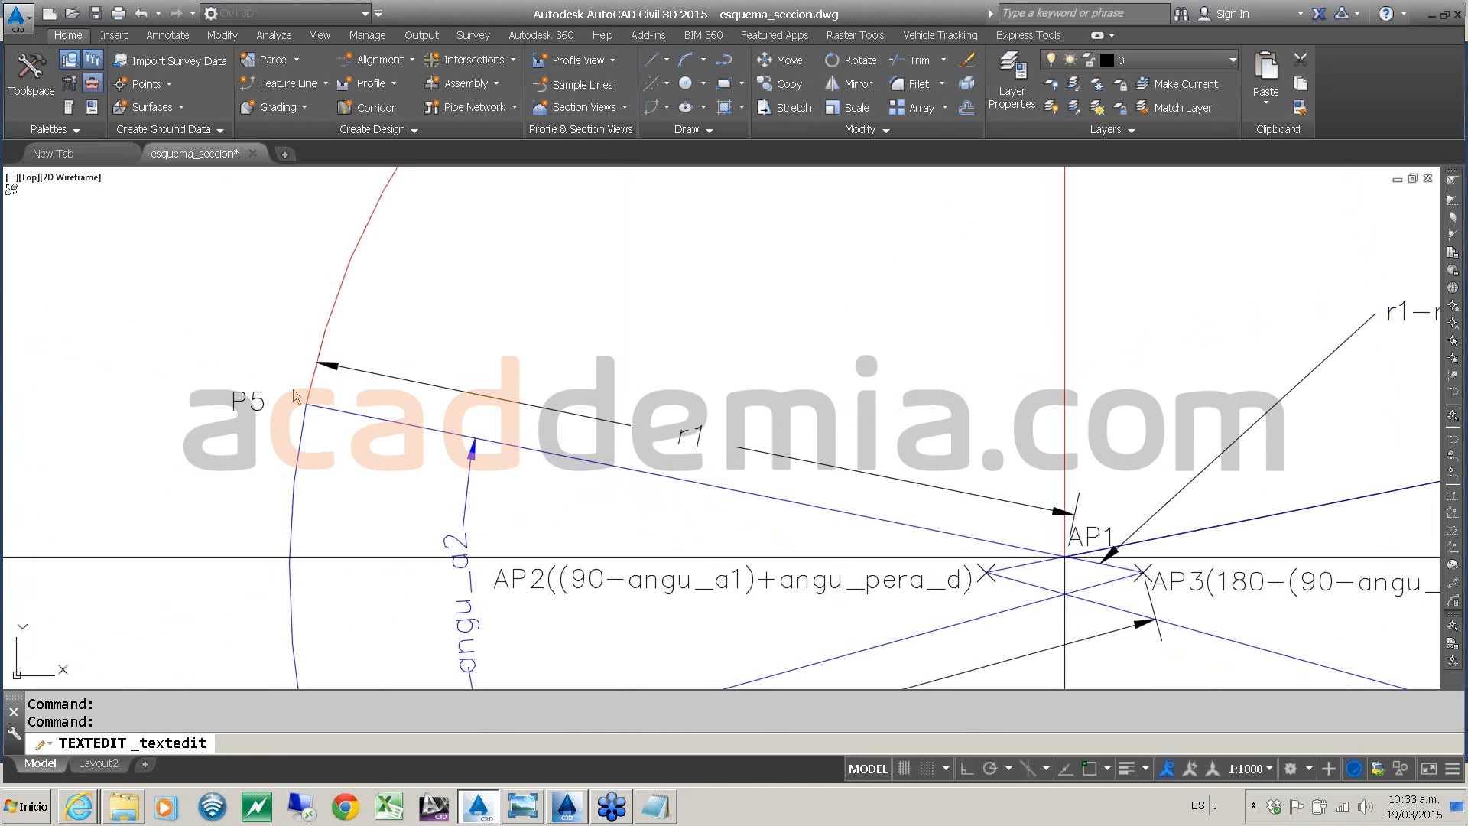
{"action": "mouse_move", "coordinate": [868, 516]}
{"action": "middle_mouse_down"}
{"action": "mouse_move", "coordinate": [743, 461]}
{"action": "mouse_move", "coordinate": [641, 442]}
{"action": "middle_mouse_up"}
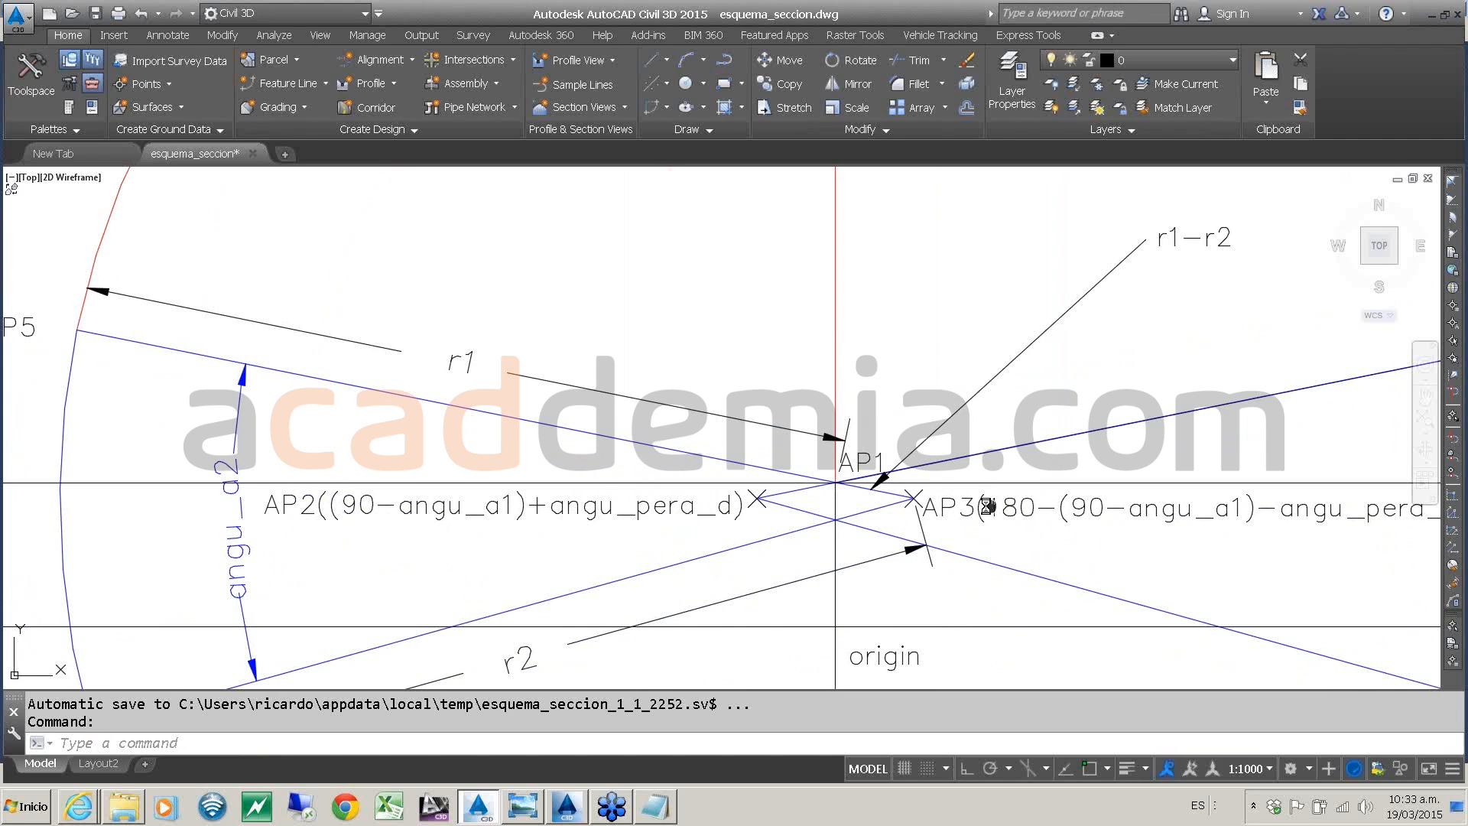
- Copy the angle expression 180-(90-angu_a1)-angu_pera_i from the AP3 label and switch back to Subassembly Composer
{"action": "middle_click_drag", "start_coordinate": [992, 506], "coordinate": [814, 467]}
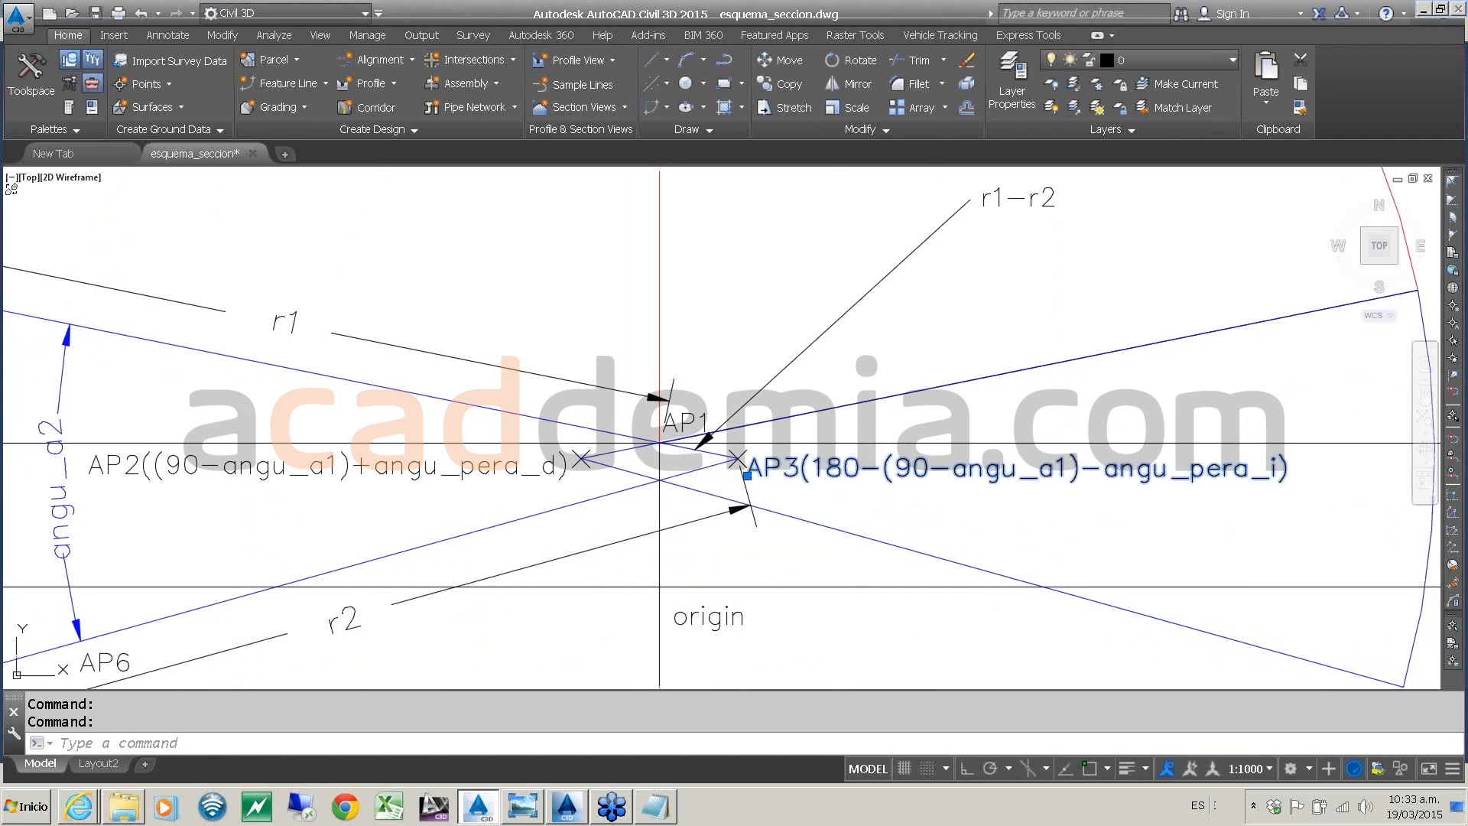
{"action": "double_click", "coordinate": [814, 467]}
{"action": "left_click_drag", "start_coordinate": [813, 466], "coordinate": [1279, 484]}
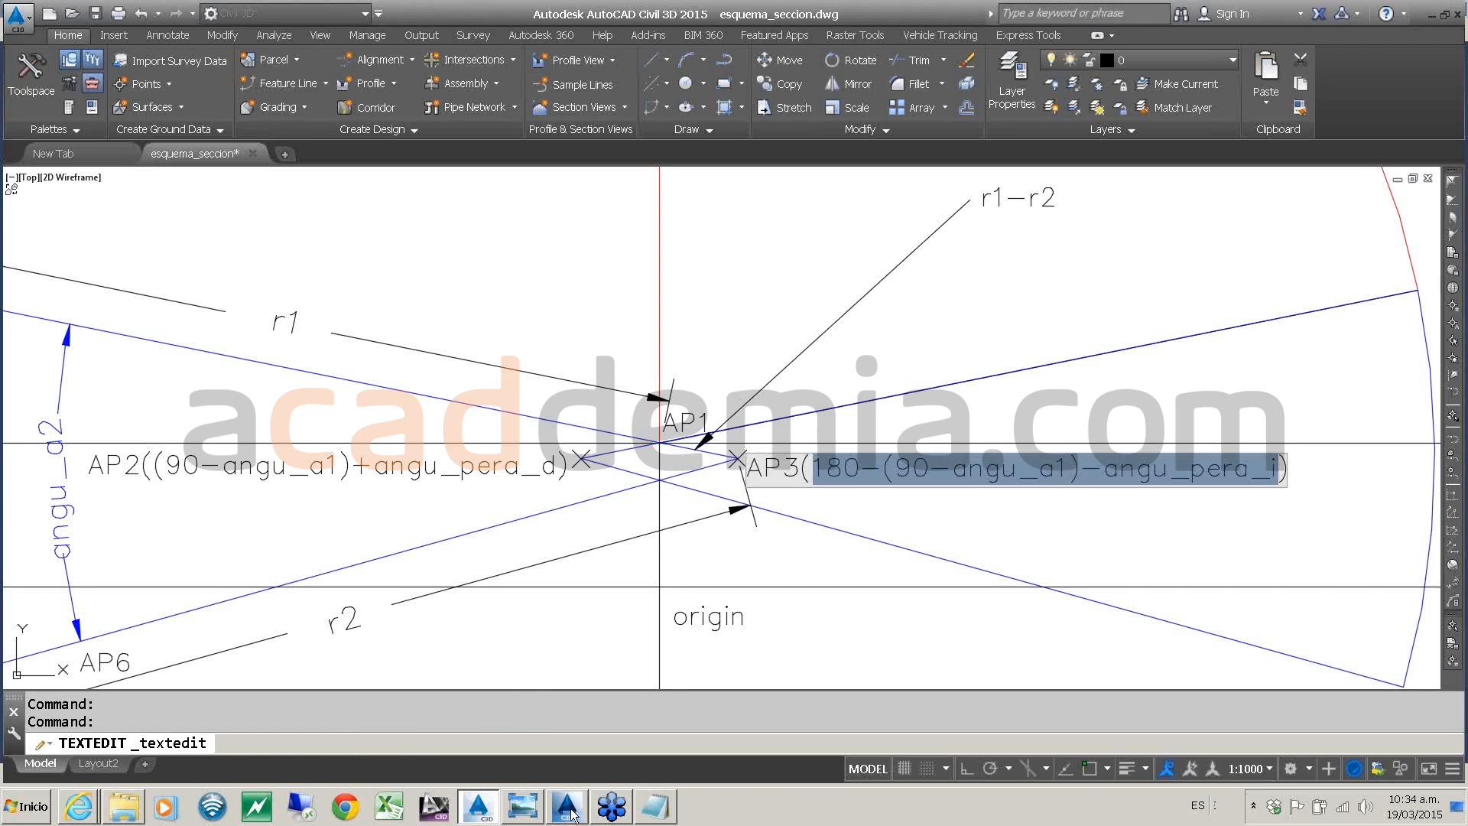
{"action": "mouse_move", "coordinate": [572, 814]}
{"action": "left_click", "coordinate": [566, 764]}
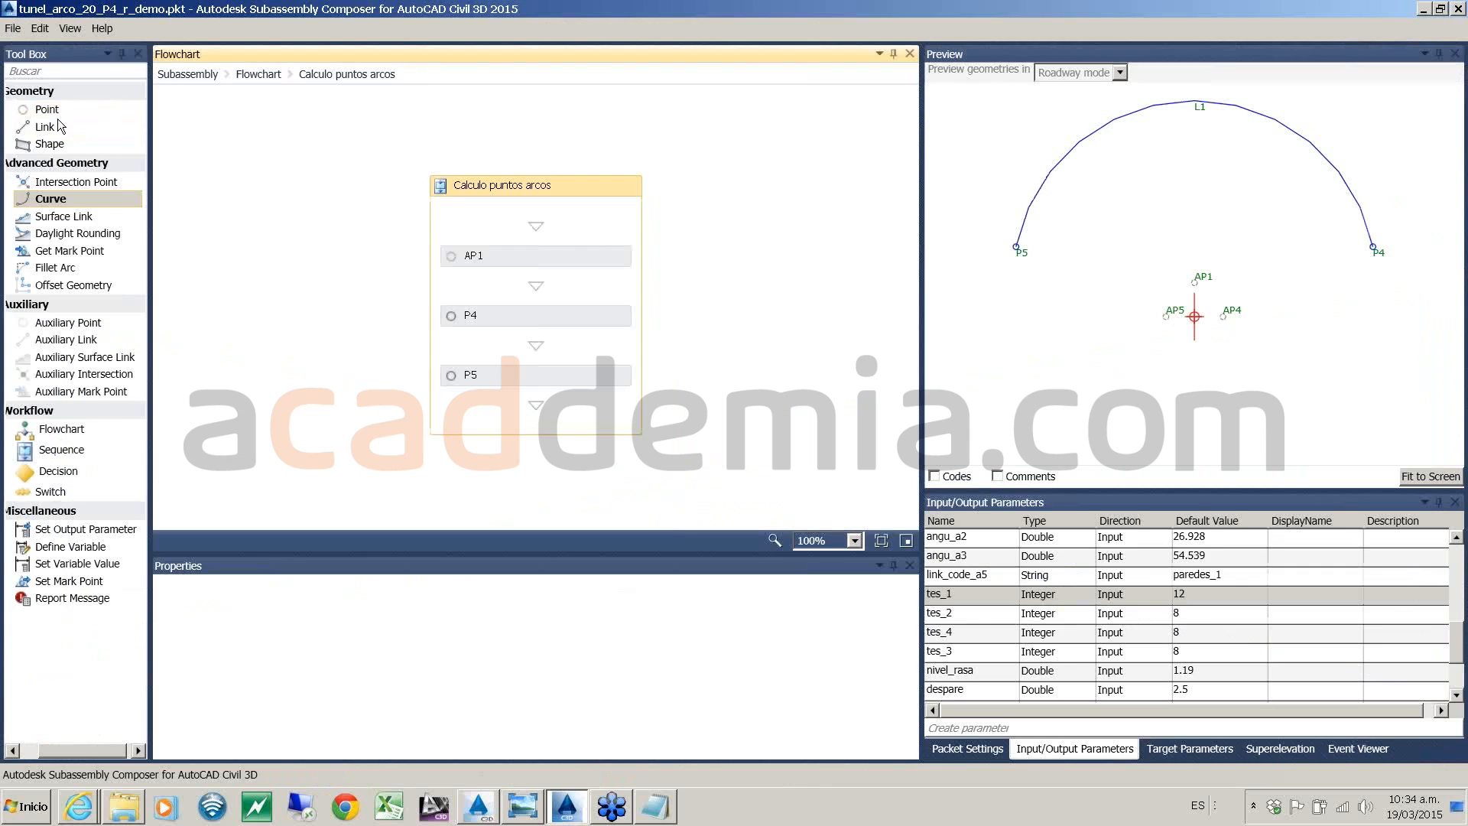
- Add an Auxiliary Point named AP3 below P5, with type Angle and Distance, measured from point AP1
{"action": "left_click_drag", "start_coordinate": [67, 325], "coordinate": [562, 417]}
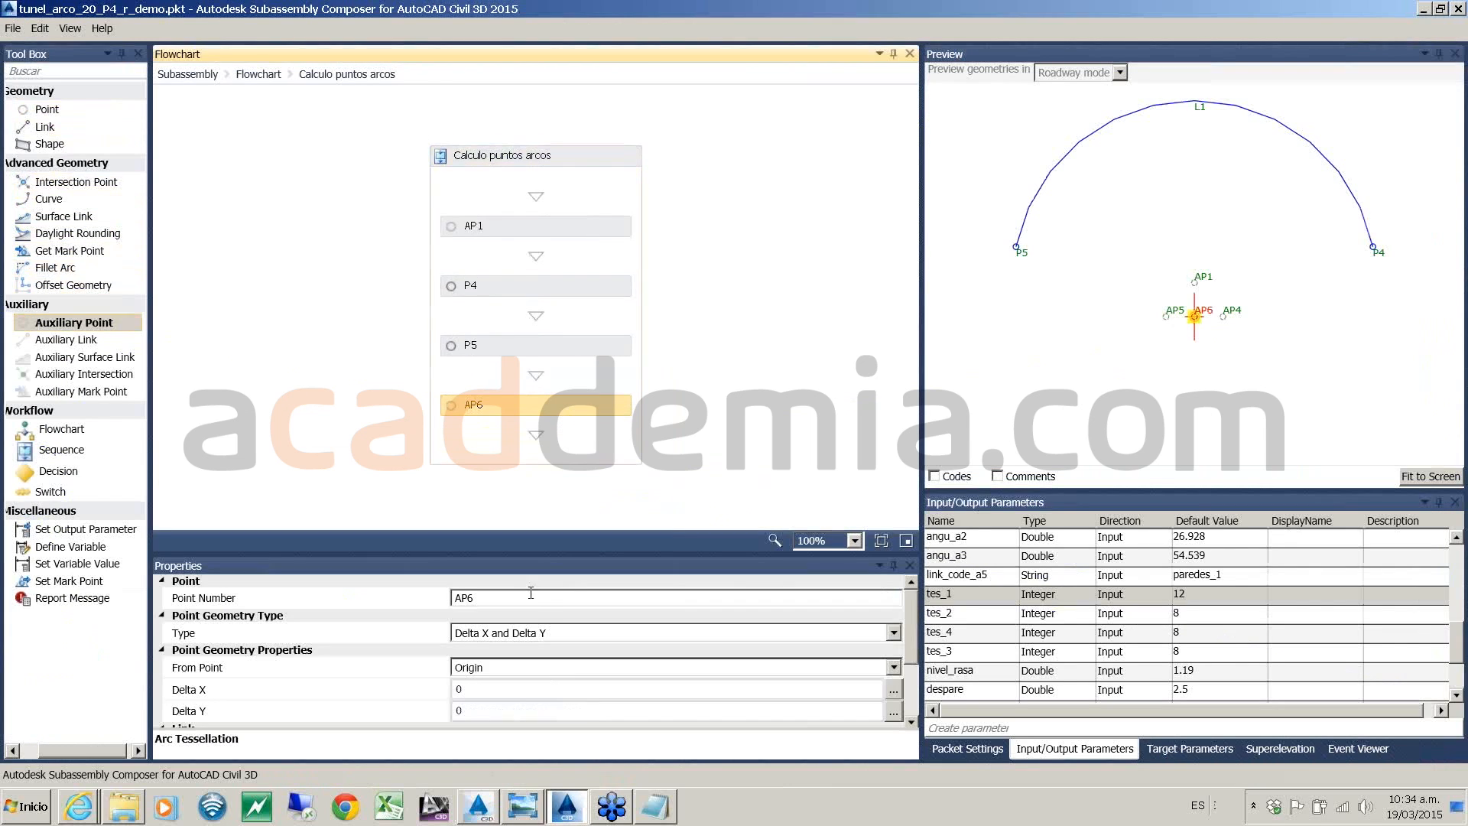
{"action": "left_click", "coordinate": [543, 598]}
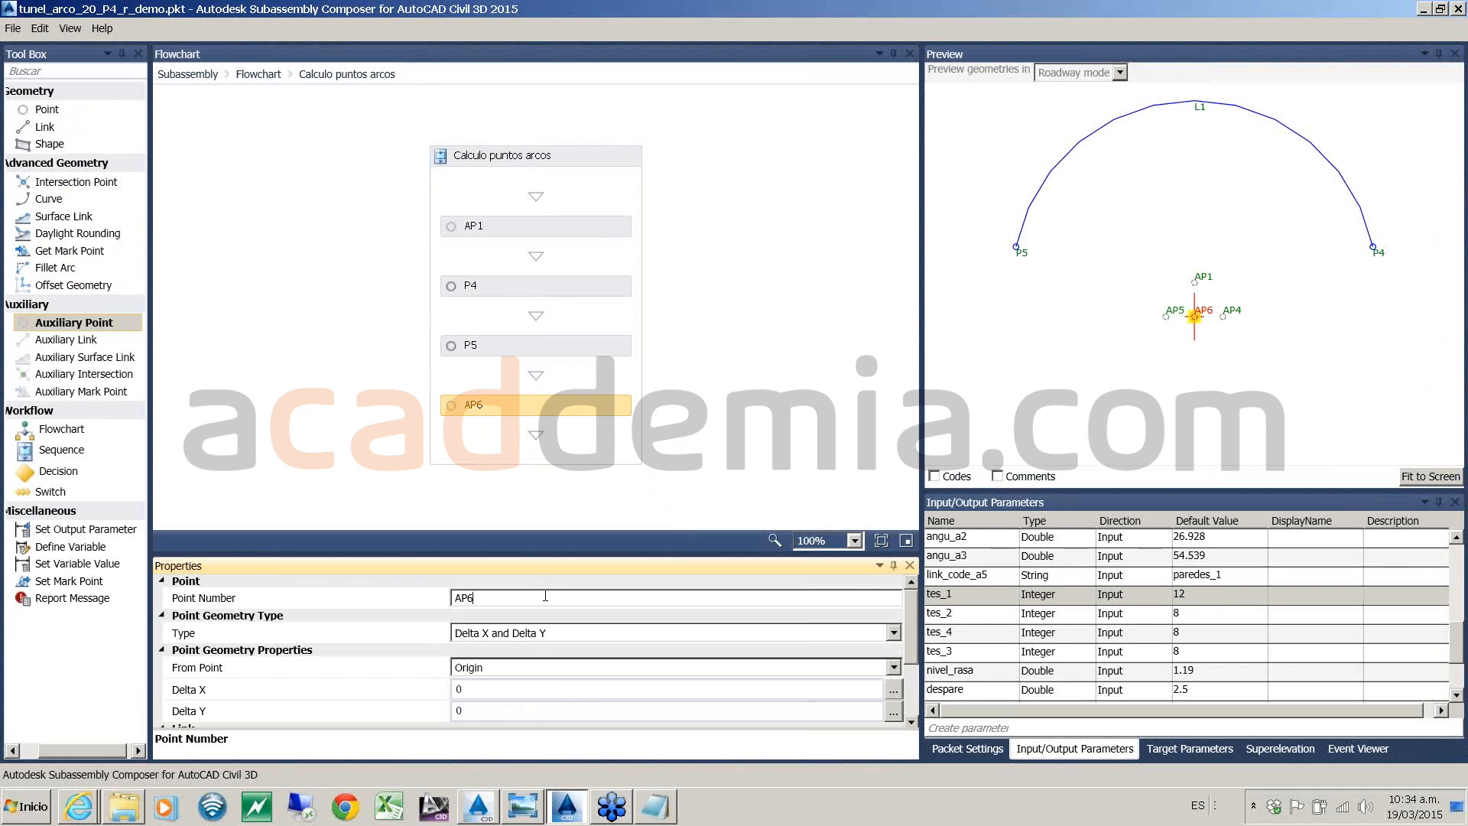
{"action": "left_click", "coordinate": [541, 633]}
{"action": "left_click", "coordinate": [541, 633]}
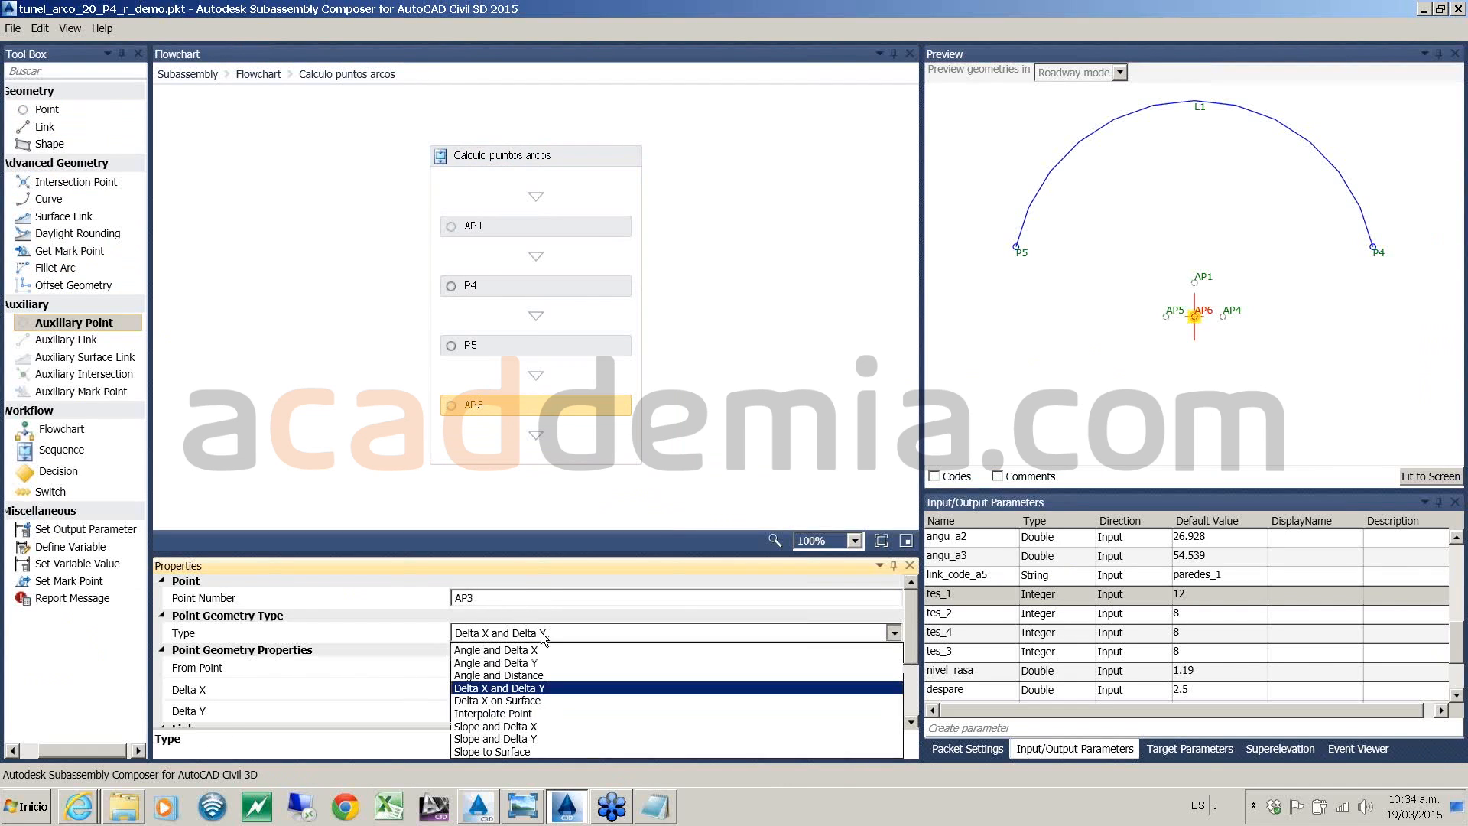
{"action": "left_click", "coordinate": [528, 675]}
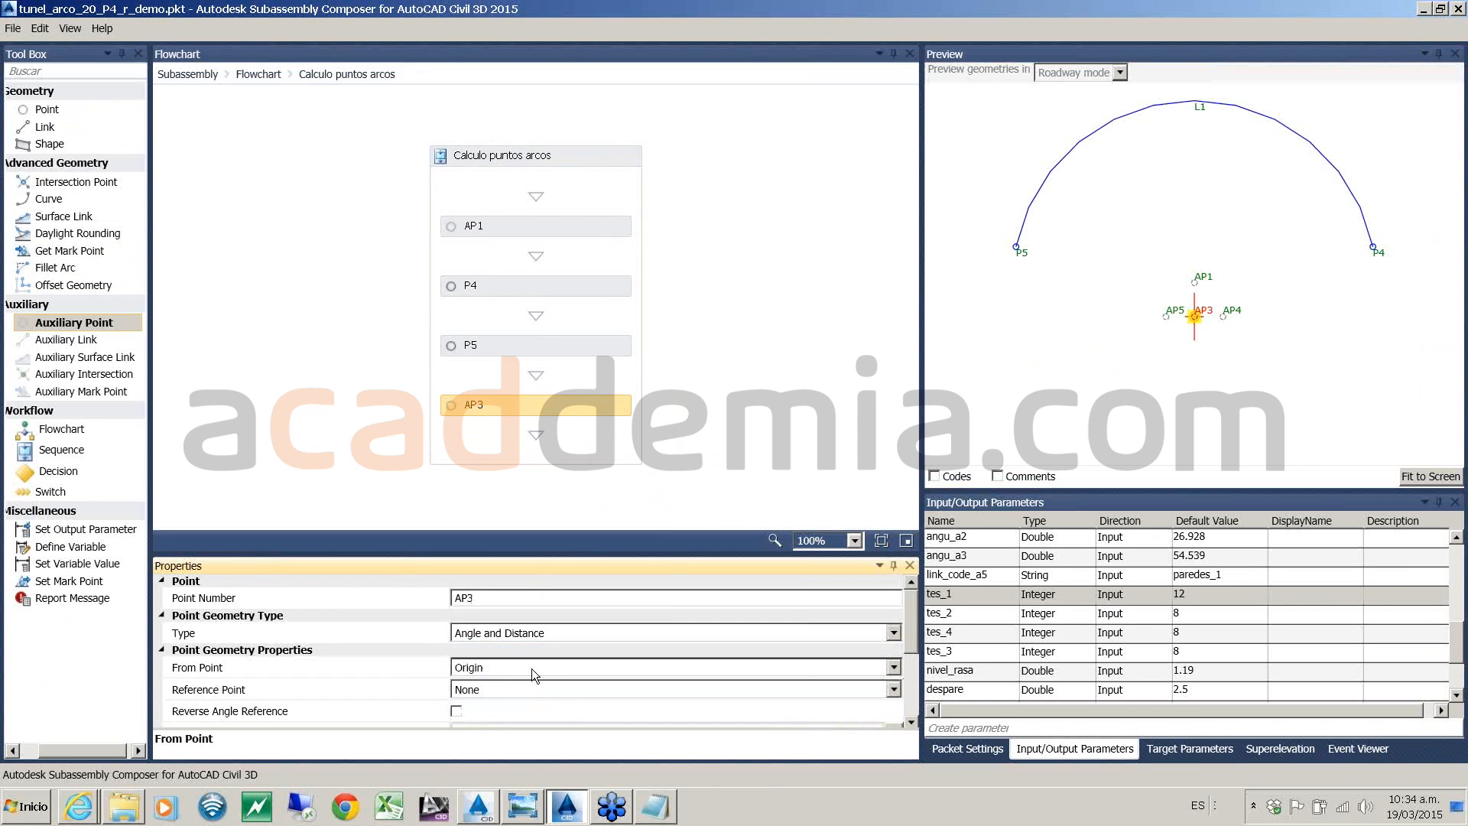
{"action": "left_click", "coordinate": [531, 668]}
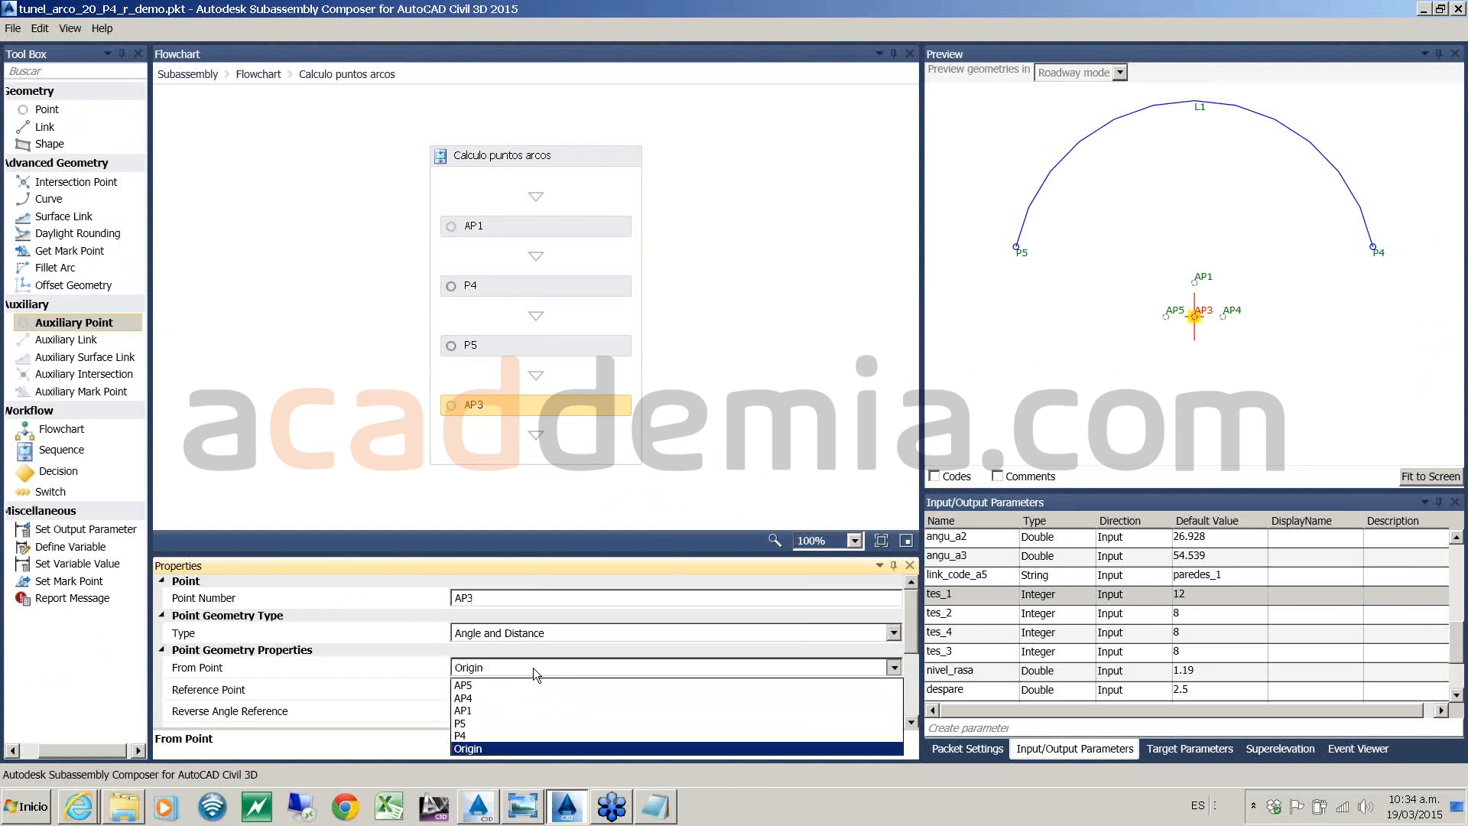
{"action": "left_click", "coordinate": [502, 709]}
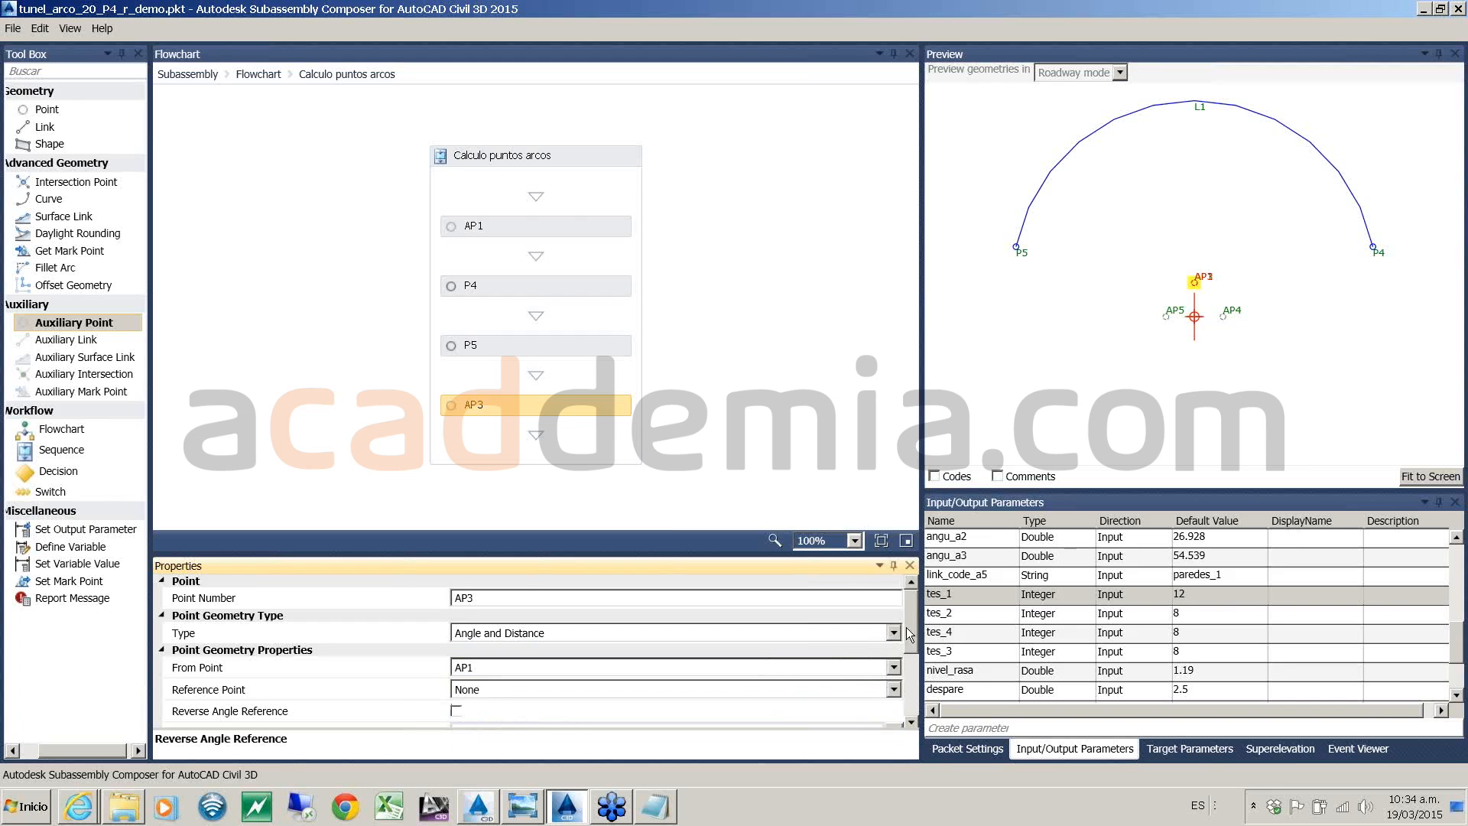
- Set AP3's angle to 180-(90-angu_a1)-angu_pera_i and its distance to r1-r2
{"action": "left_click_drag", "start_coordinate": [911, 617], "coordinate": [911, 635]}
{"action": "left_click", "coordinate": [473, 680]}
{"action": "double_click", "coordinate": [475, 681]}
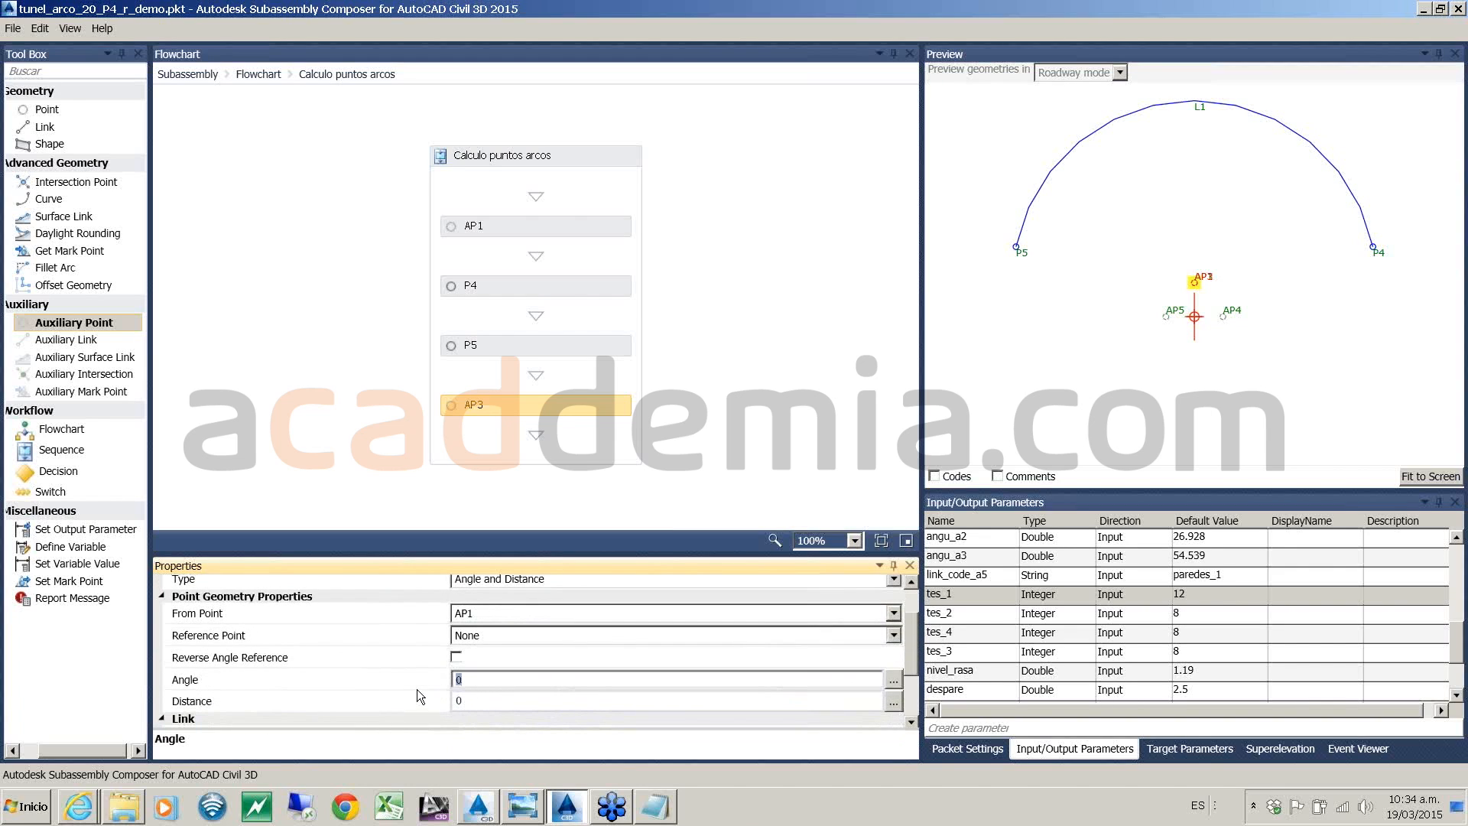
{"action": "type", "text": "180-(90-angu_a1)-angu_pera_i"}
{"action": "left_click", "coordinate": [489, 702]}
{"action": "left_click", "coordinate": [466, 701]}
{"action": "key", "text": "BackSpace"}
{"action": "type", "text": "r"}
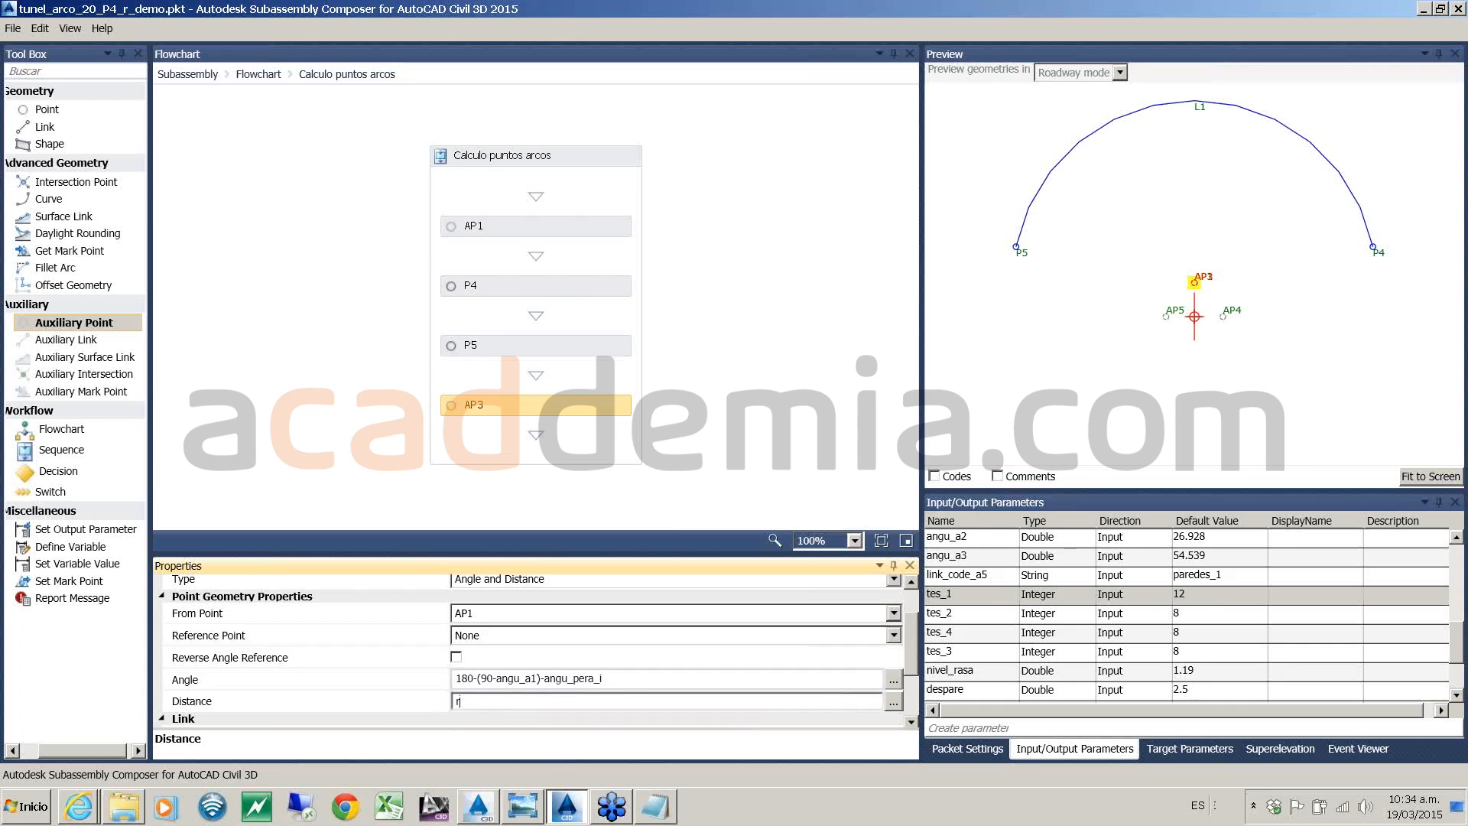
{"action": "type", "text": "1-r2"}
{"action": "key", "text": "Return"}
{"action": "left_click", "coordinate": [771, 393]}
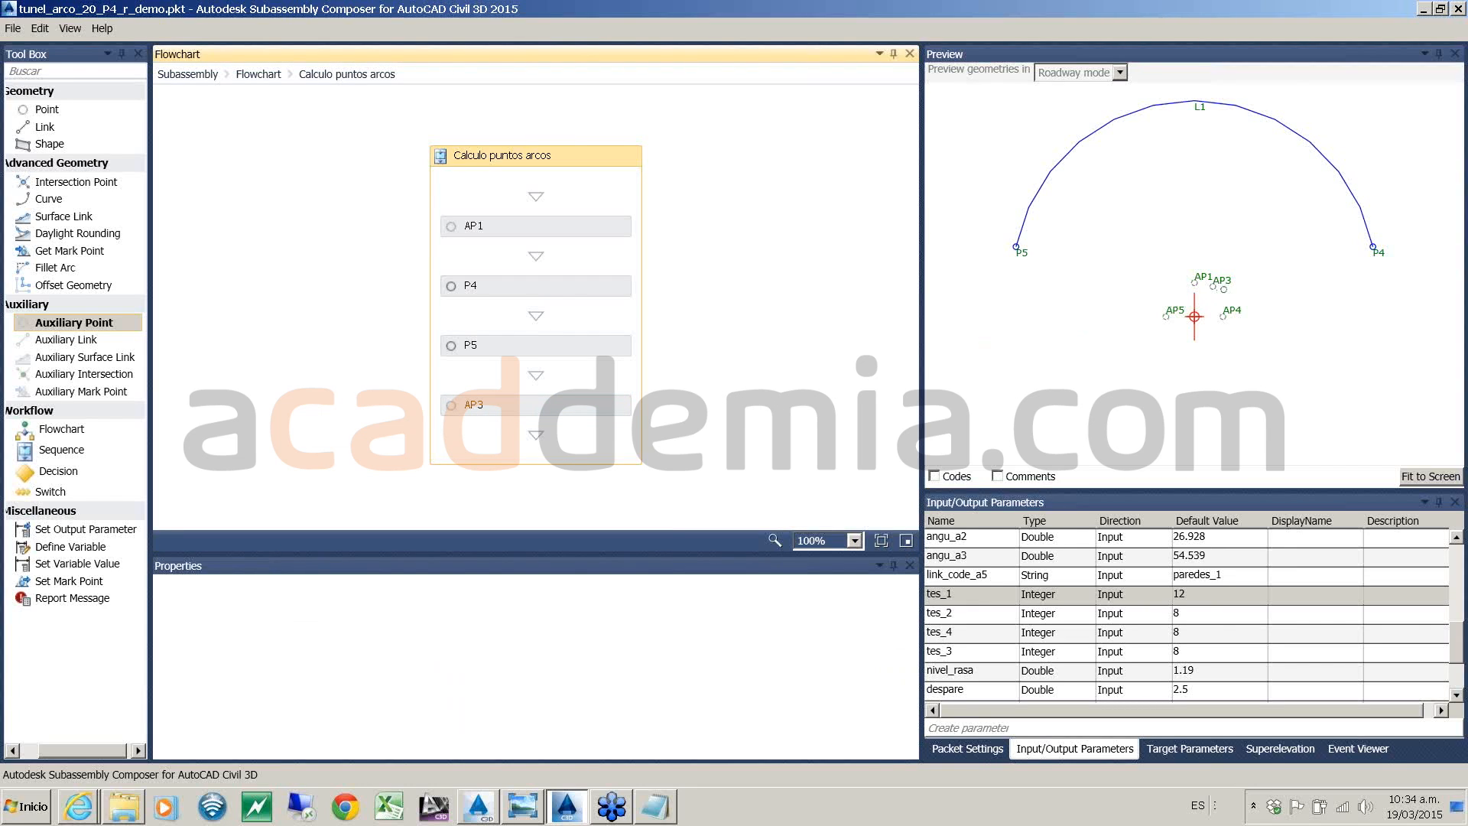
{"action": "scroll", "coordinate": [1195, 316], "scroll_direction": "up", "scroll_amount": 2}
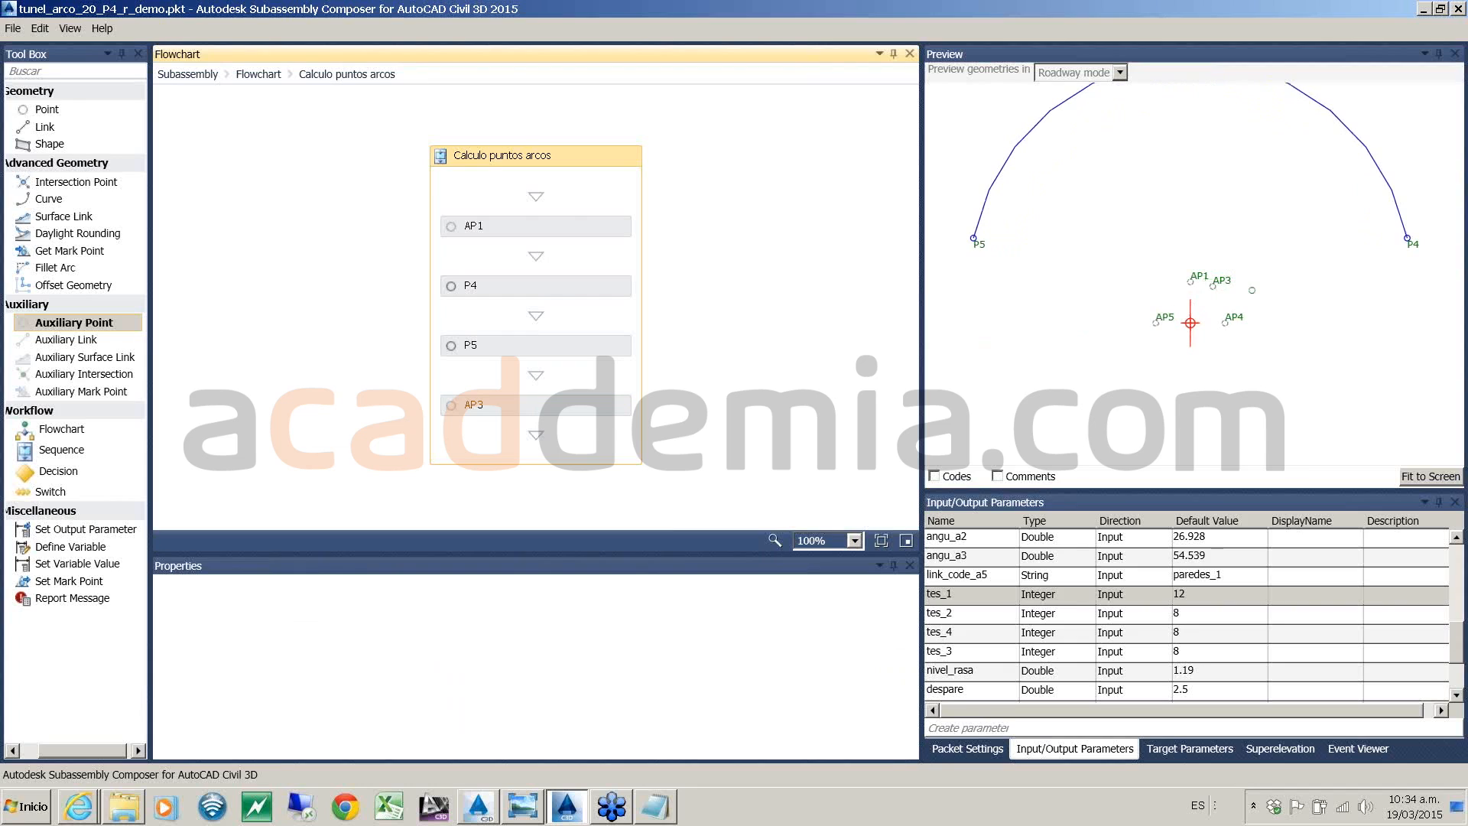
{"action": "scroll", "coordinate": [1190, 323], "scroll_direction": "down", "scroll_amount": 1}
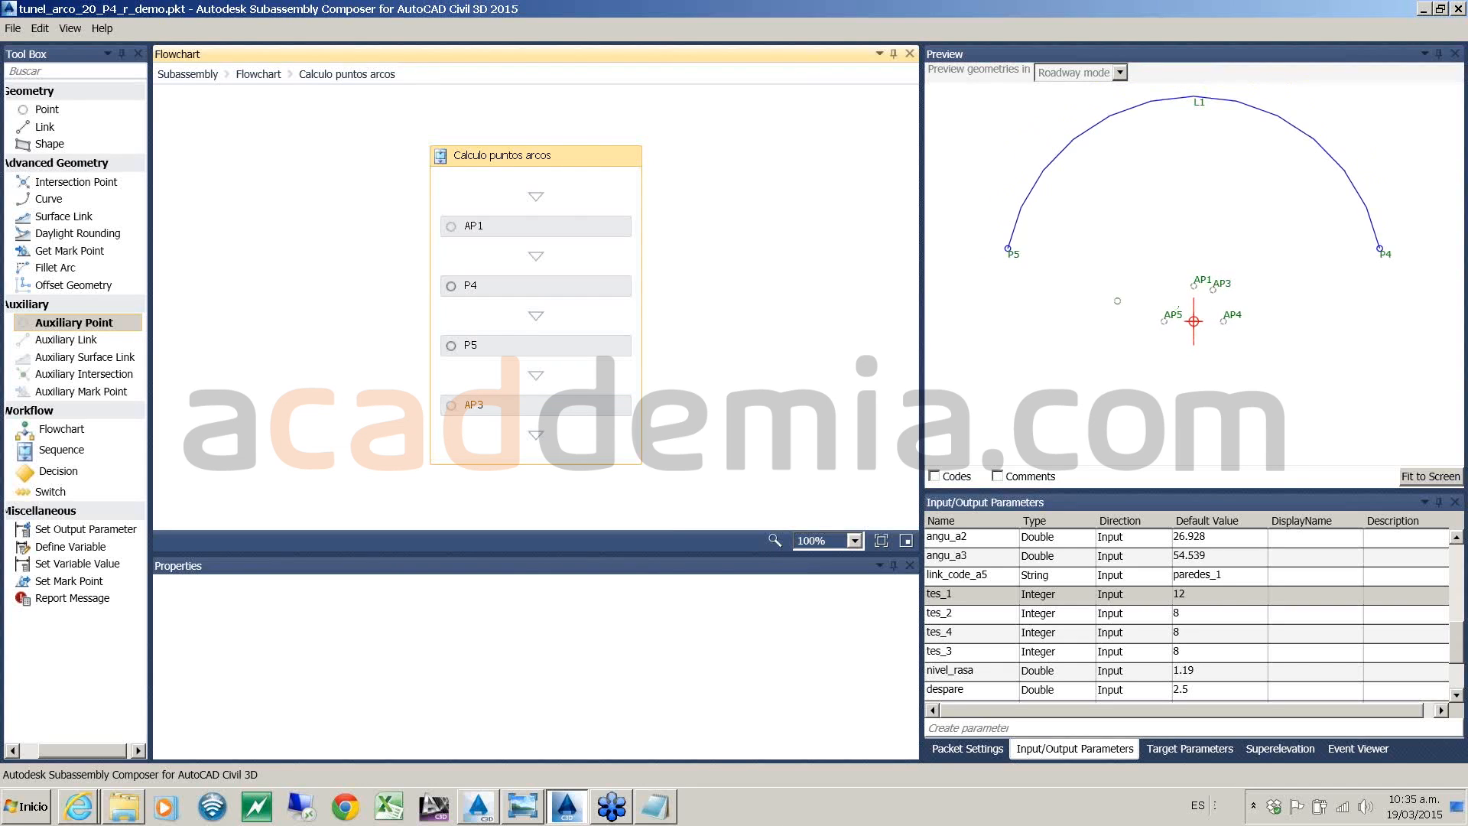
{"action": "scroll", "coordinate": [1115, 300], "scroll_direction": "down", "scroll_amount": 1}
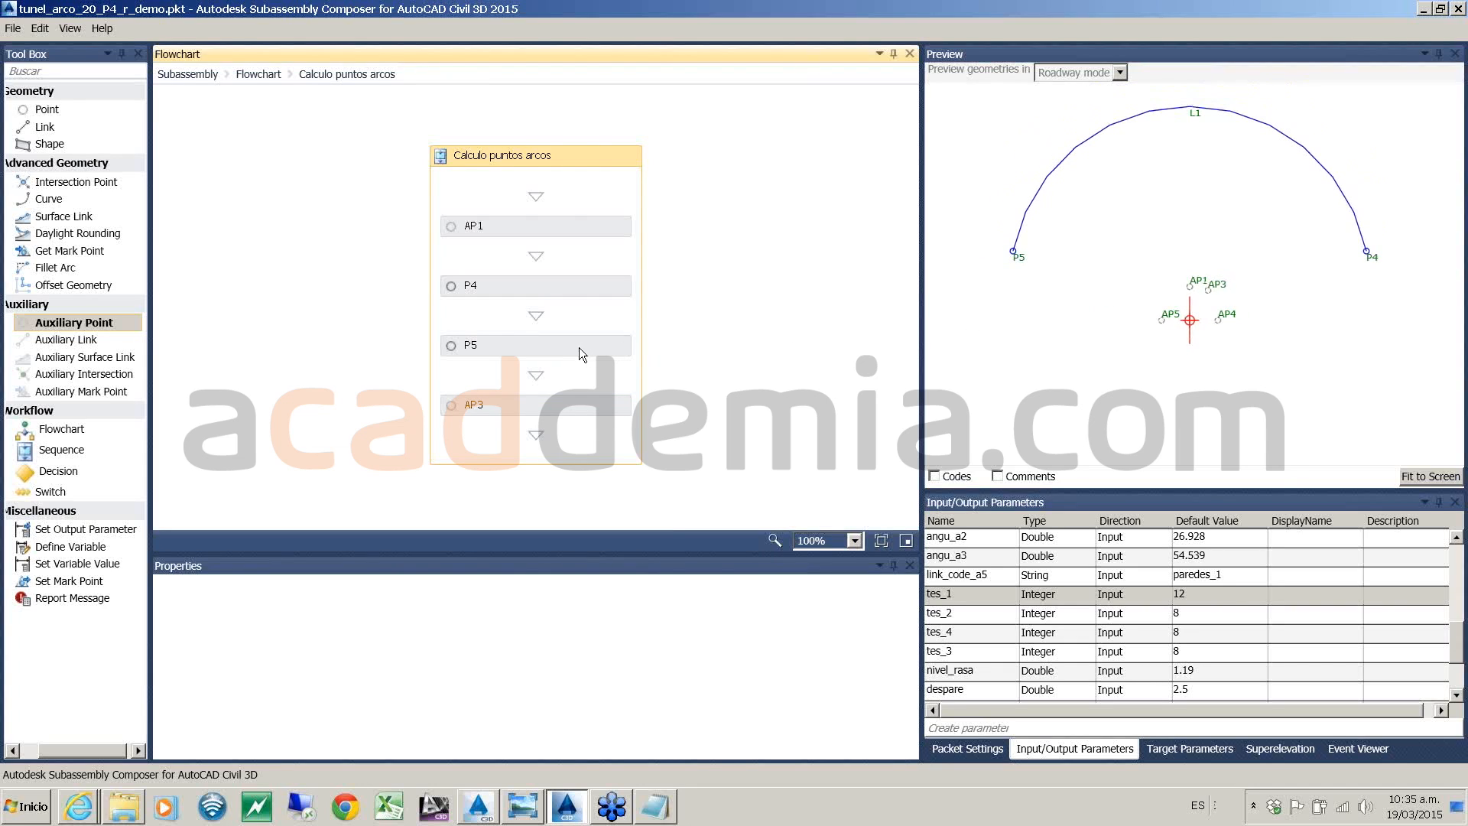
- Copy the angle expression (90-angu_a1)+angu_pera_d from the AP2 label in the Civil 3D drawing, and return to Subassembly Composer
{"action": "left_click", "coordinate": [482, 802]}
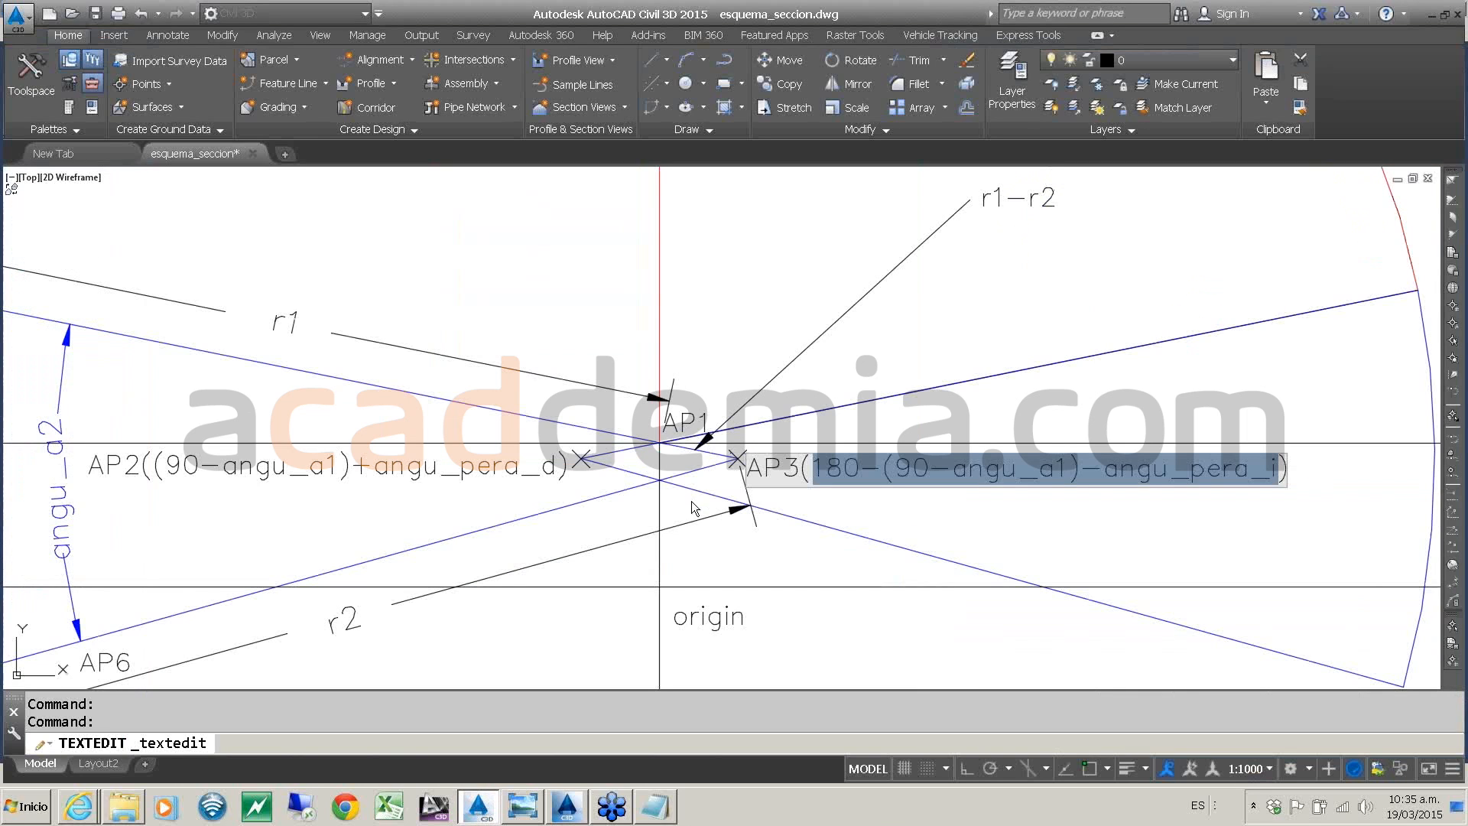
{"action": "key", "text": "Escape"}
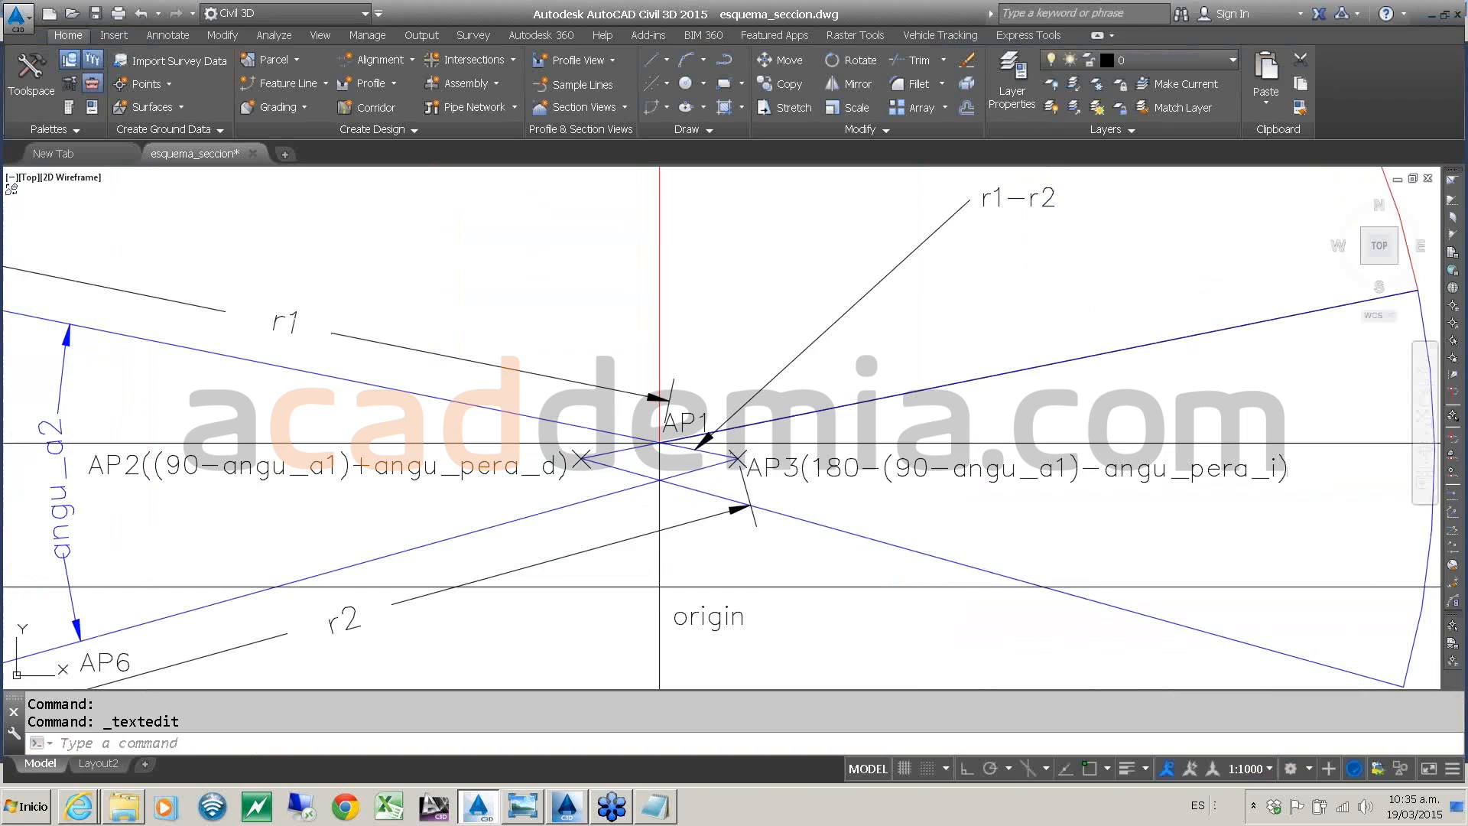
{"action": "scroll", "coordinate": [734, 428], "scroll_direction": "down", "scroll_amount": 5}
{"action": "scroll", "coordinate": [1053, 331], "scroll_direction": "up", "scroll_amount": 3}
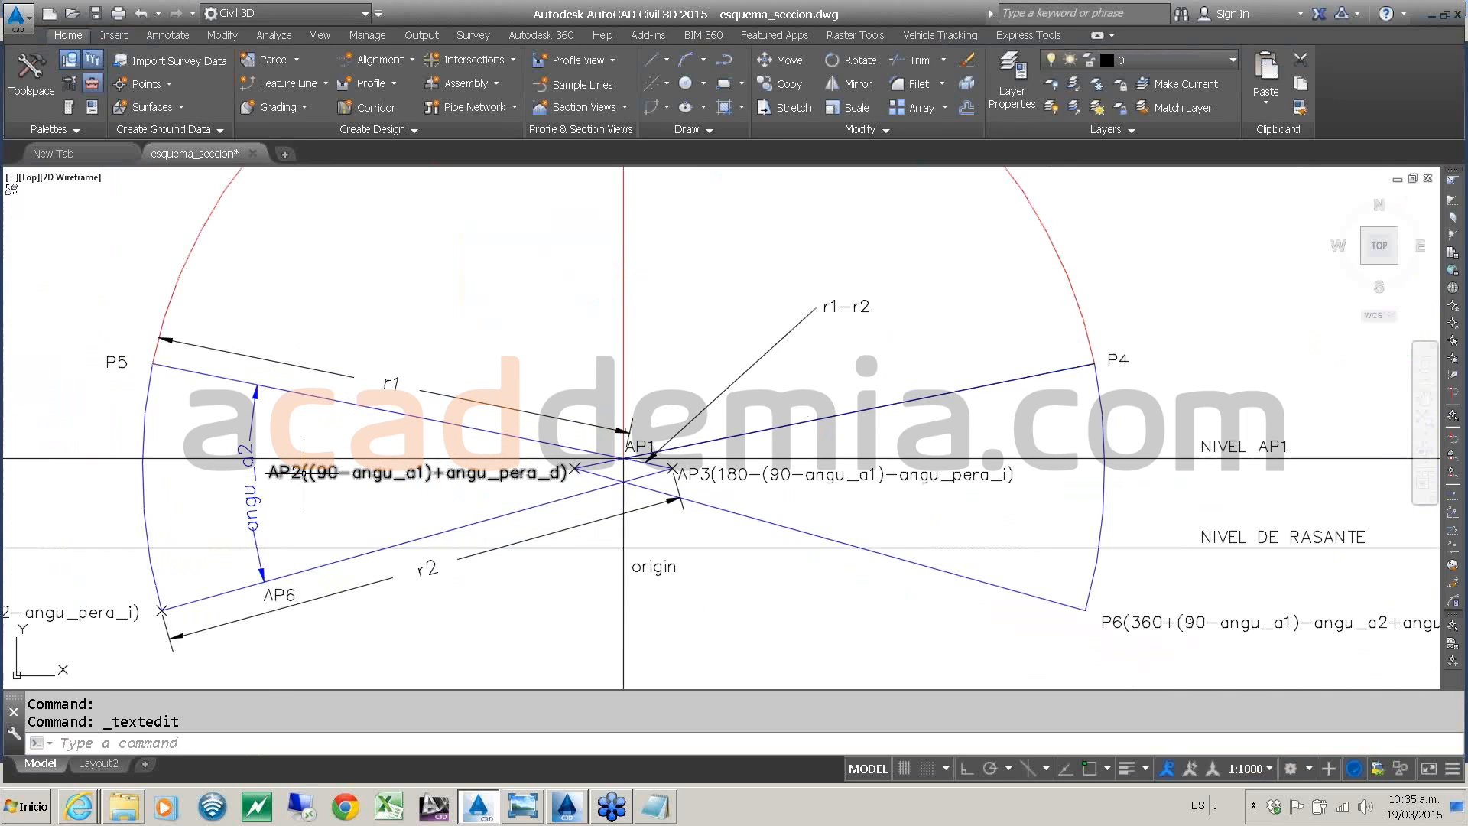
{"action": "scroll", "coordinate": [303, 474], "scroll_direction": "up", "scroll_amount": 2}
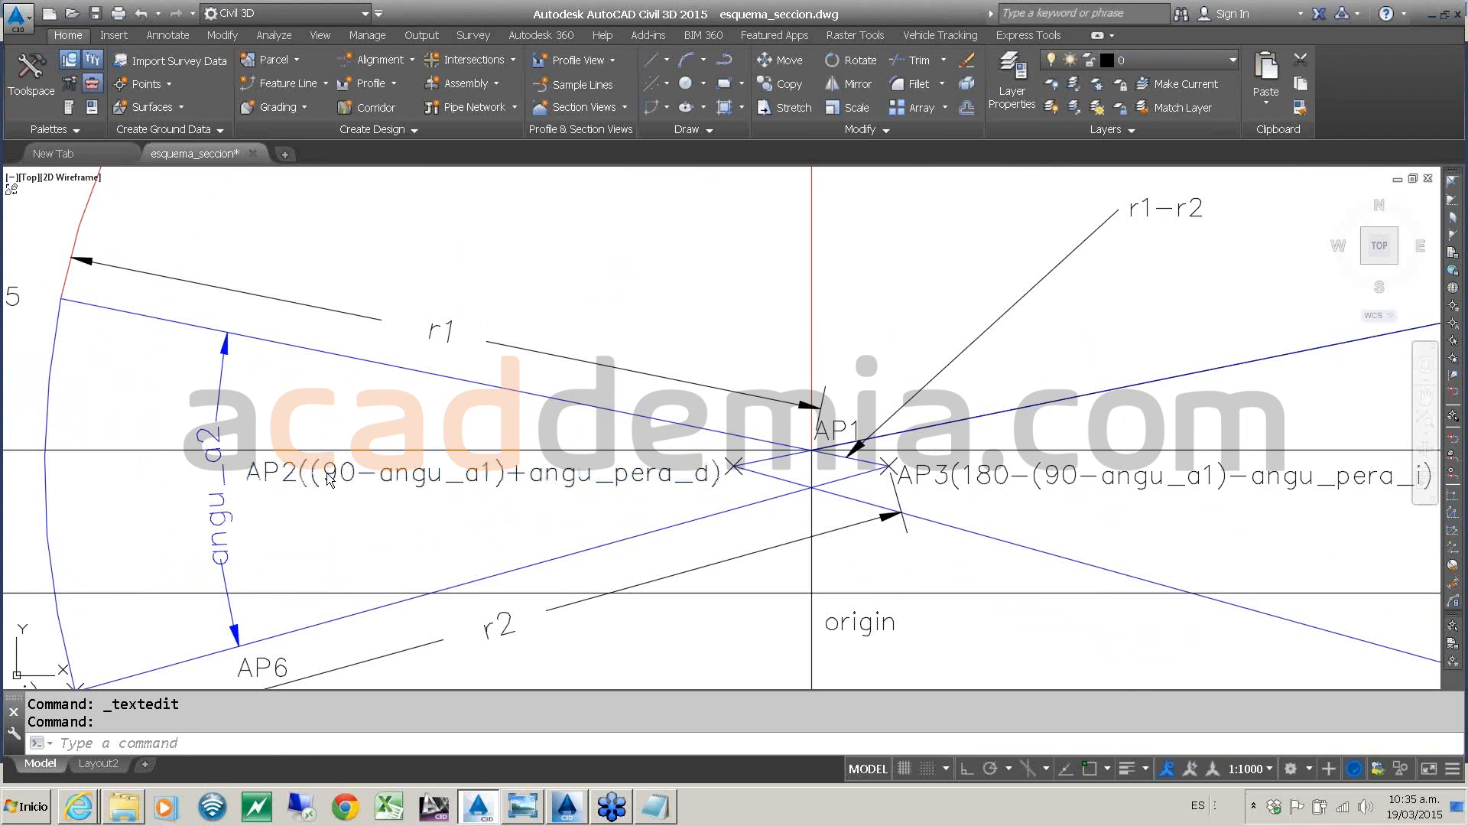
{"action": "double_click", "coordinate": [325, 472]}
{"action": "left_click_drag", "start_coordinate": [312, 472], "coordinate": [711, 471]}
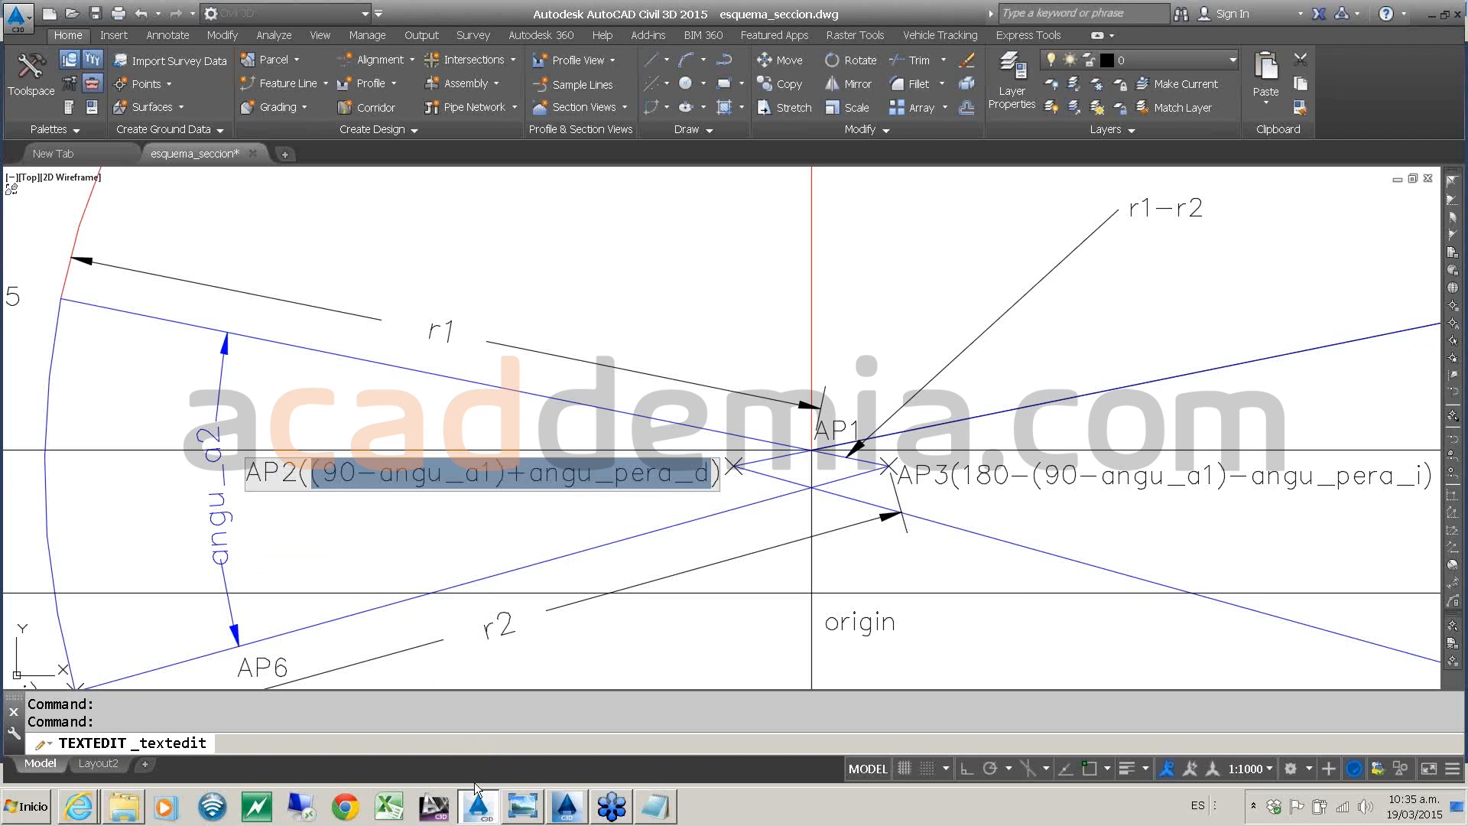
{"action": "left_click", "coordinate": [569, 809]}
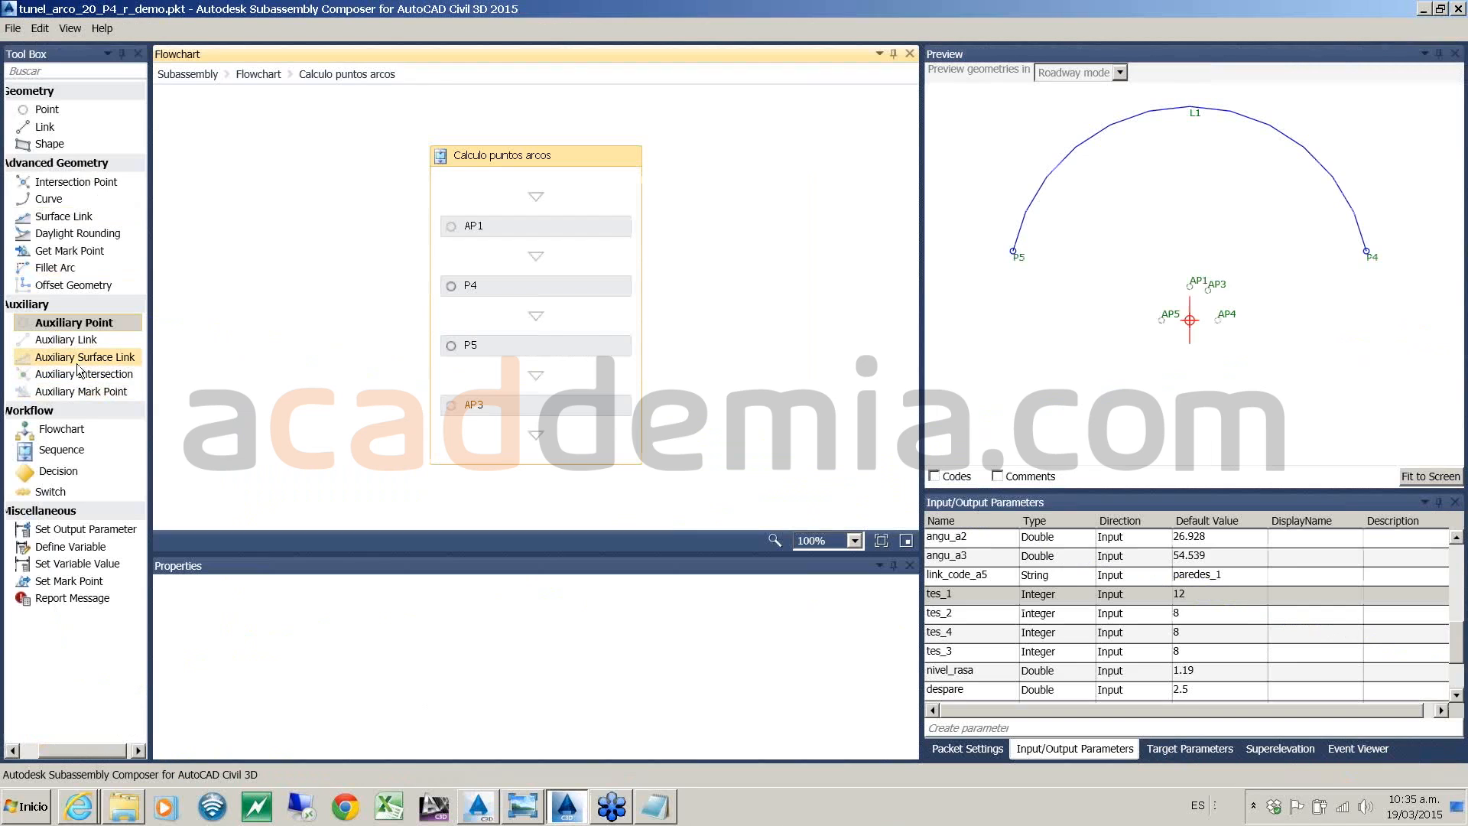
- Add an Auxiliary Point named AP2 below AP3, with type Angle and Distance, measured from point AP1
{"action": "left_click_drag", "start_coordinate": [77, 322], "coordinate": [541, 434]}
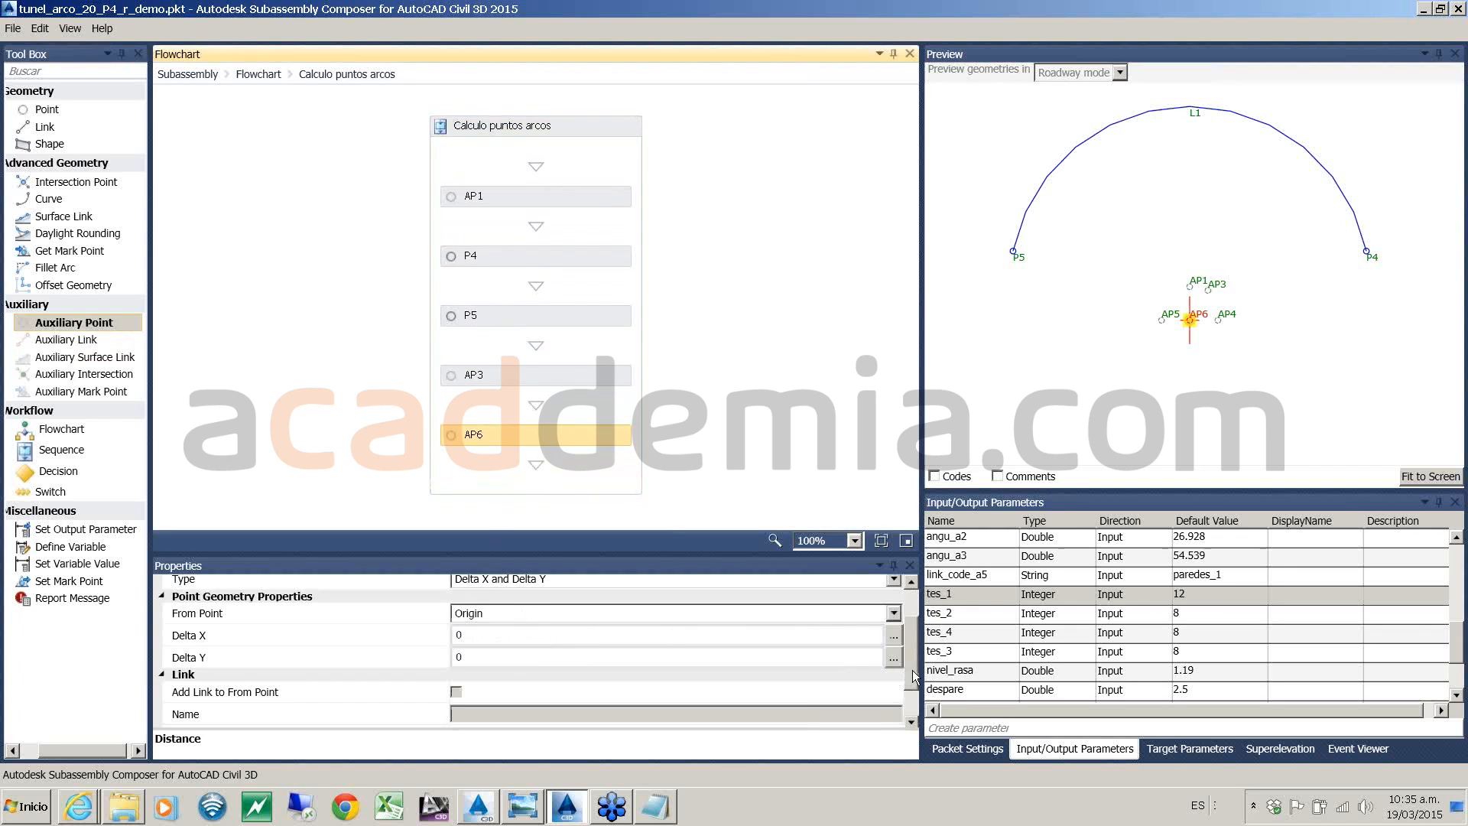
{"action": "scroll", "coordinate": [913, 669], "scroll_direction": "up", "scroll_amount": 2}
{"action": "left_click", "coordinate": [517, 600]}
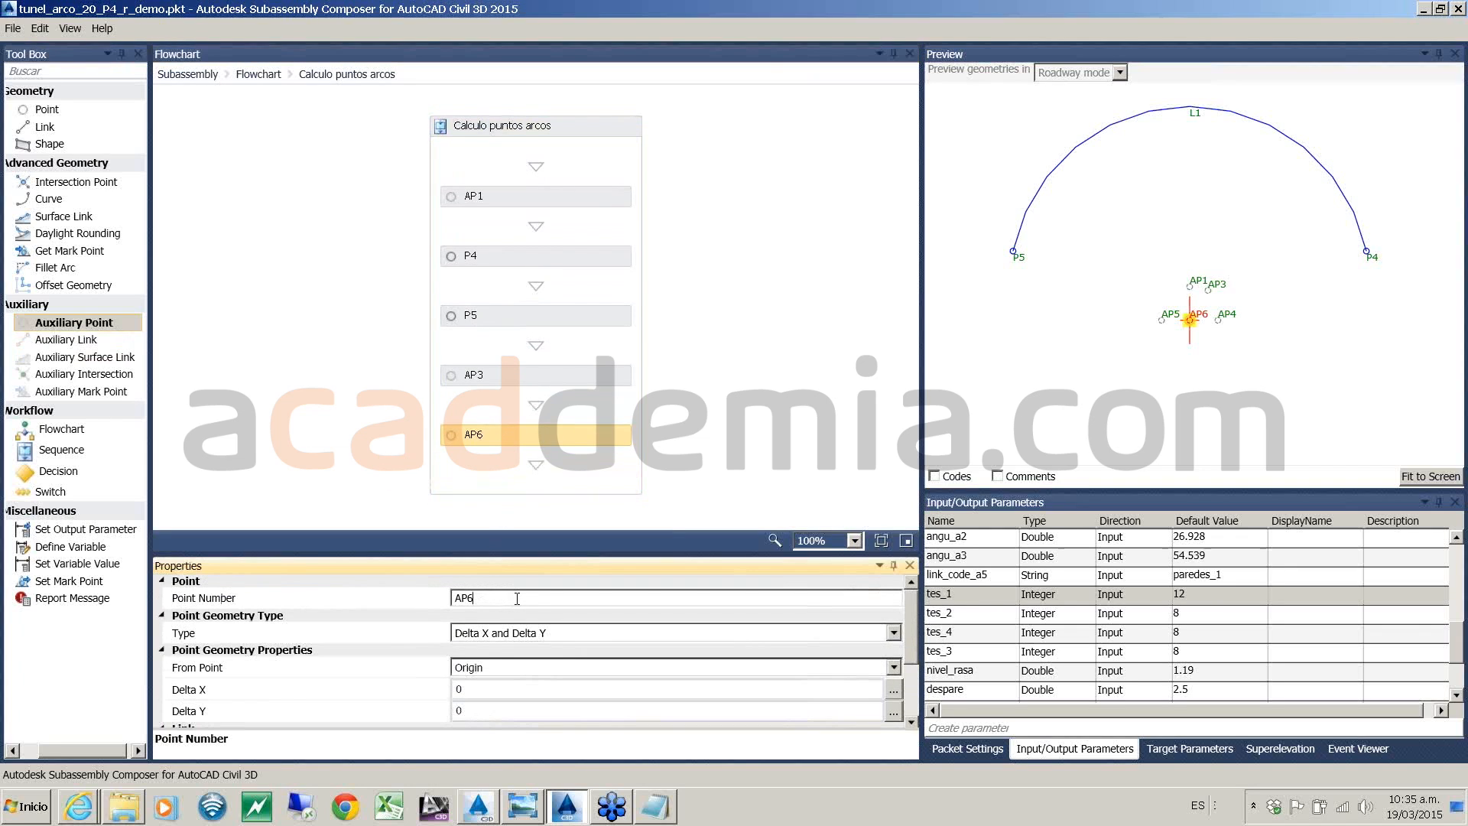
{"action": "key", "text": "BackSpace"}
{"action": "type", "text": "2"}
{"action": "left_click", "coordinate": [528, 633]}
{"action": "left_click", "coordinate": [529, 633]}
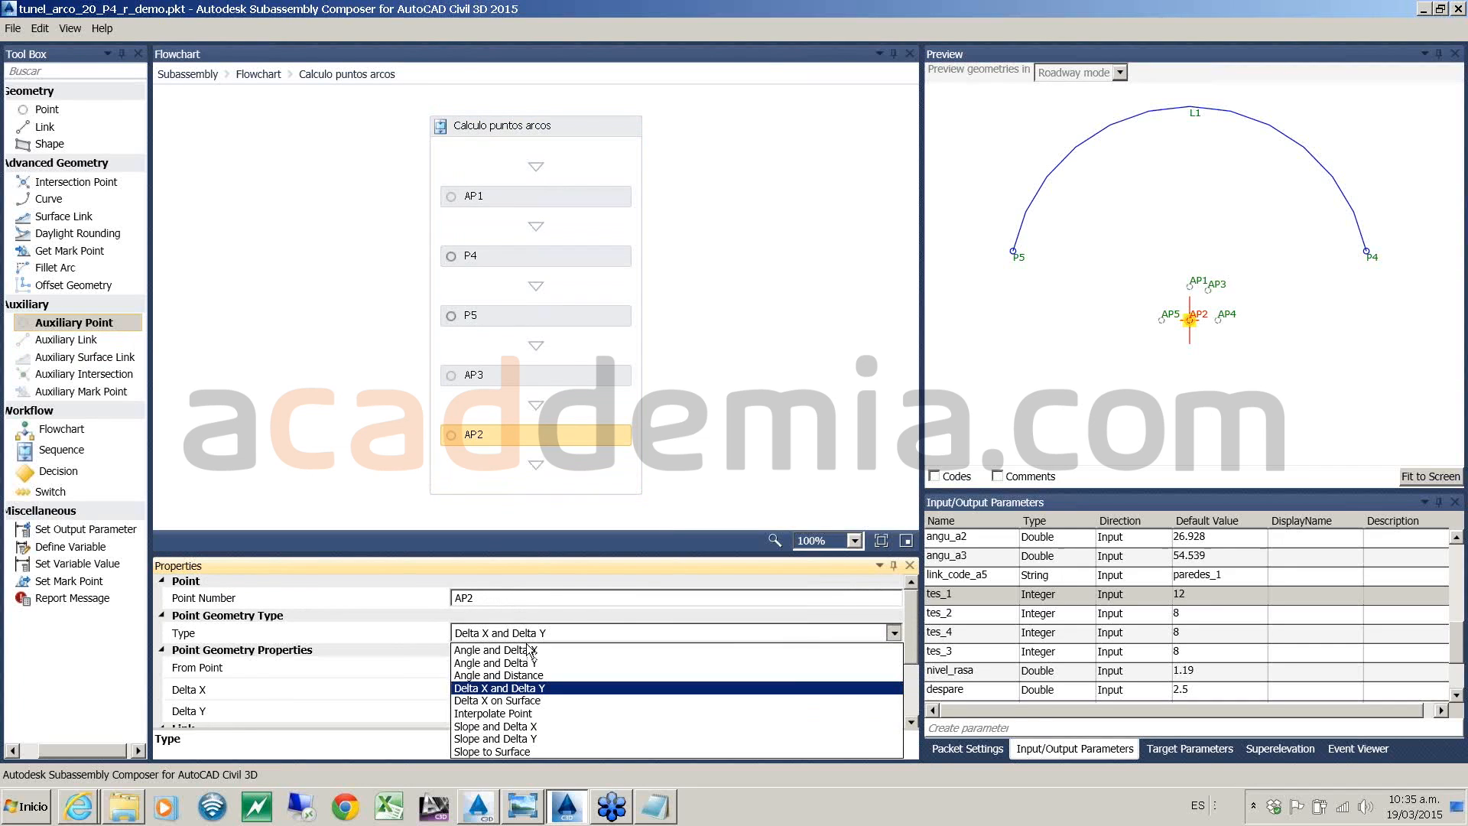
{"action": "left_click", "coordinate": [523, 675]}
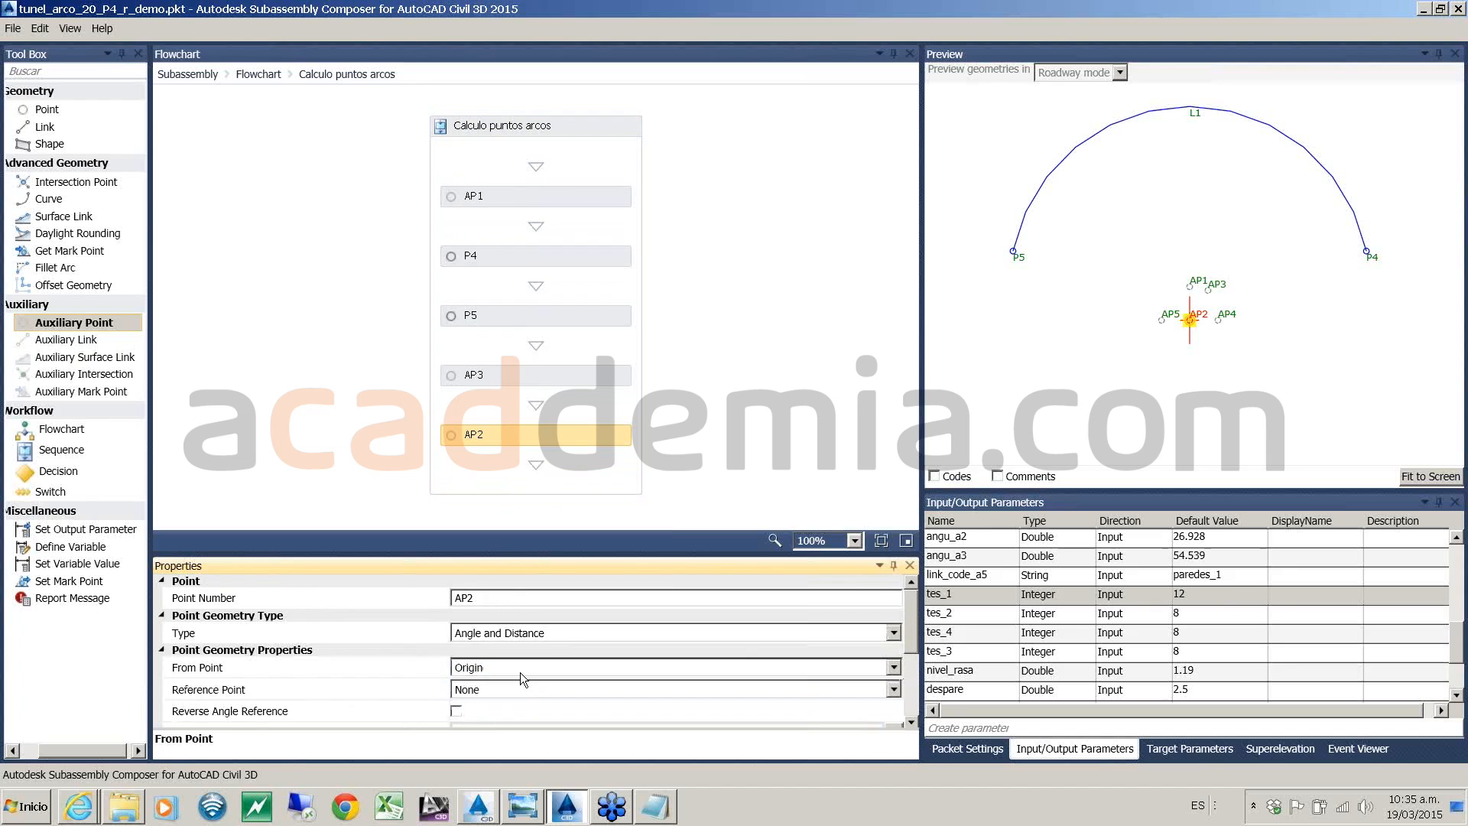
{"action": "left_click", "coordinate": [520, 672]}
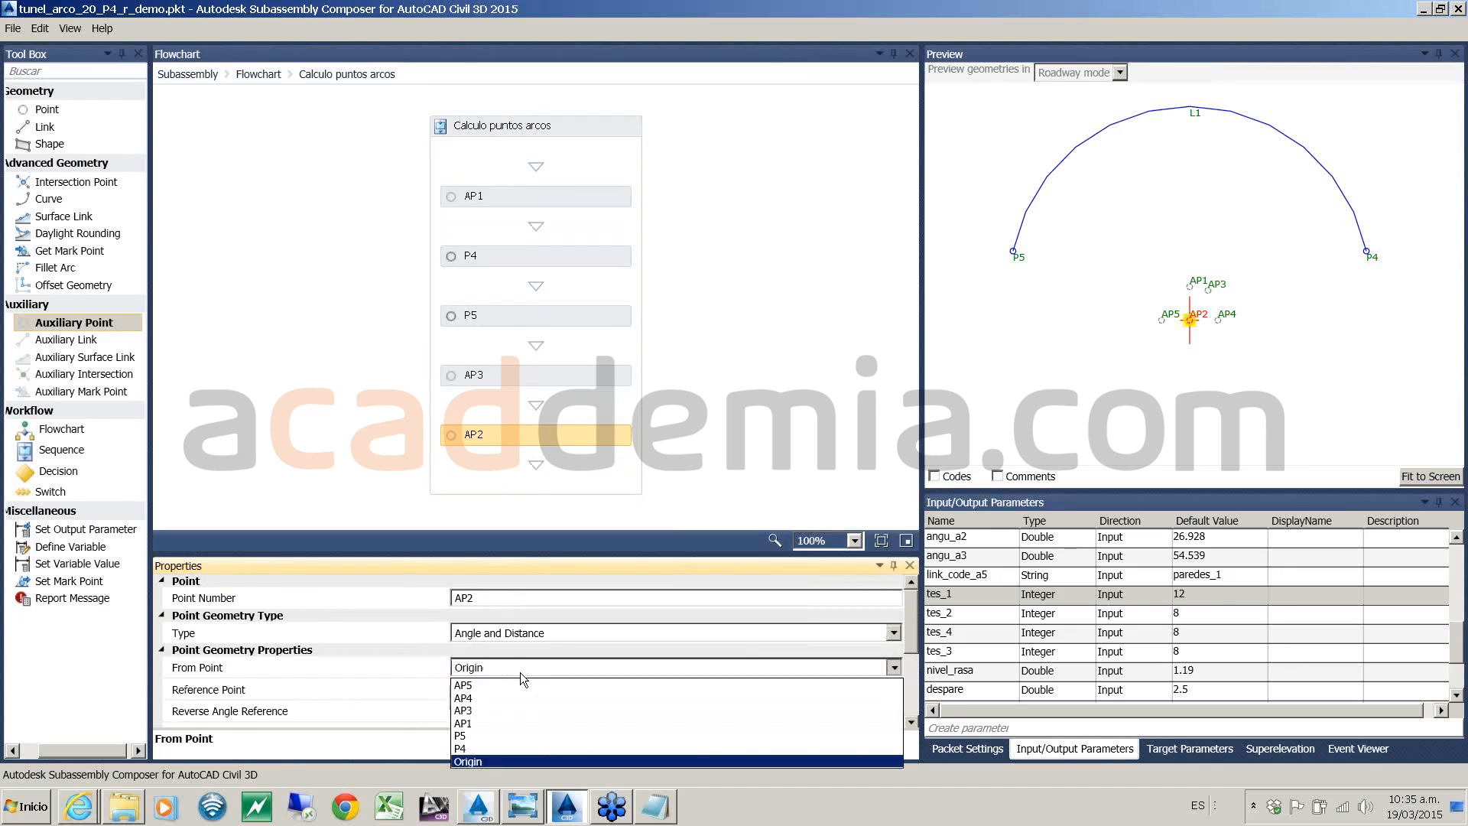
{"action": "left_click", "coordinate": [482, 722]}
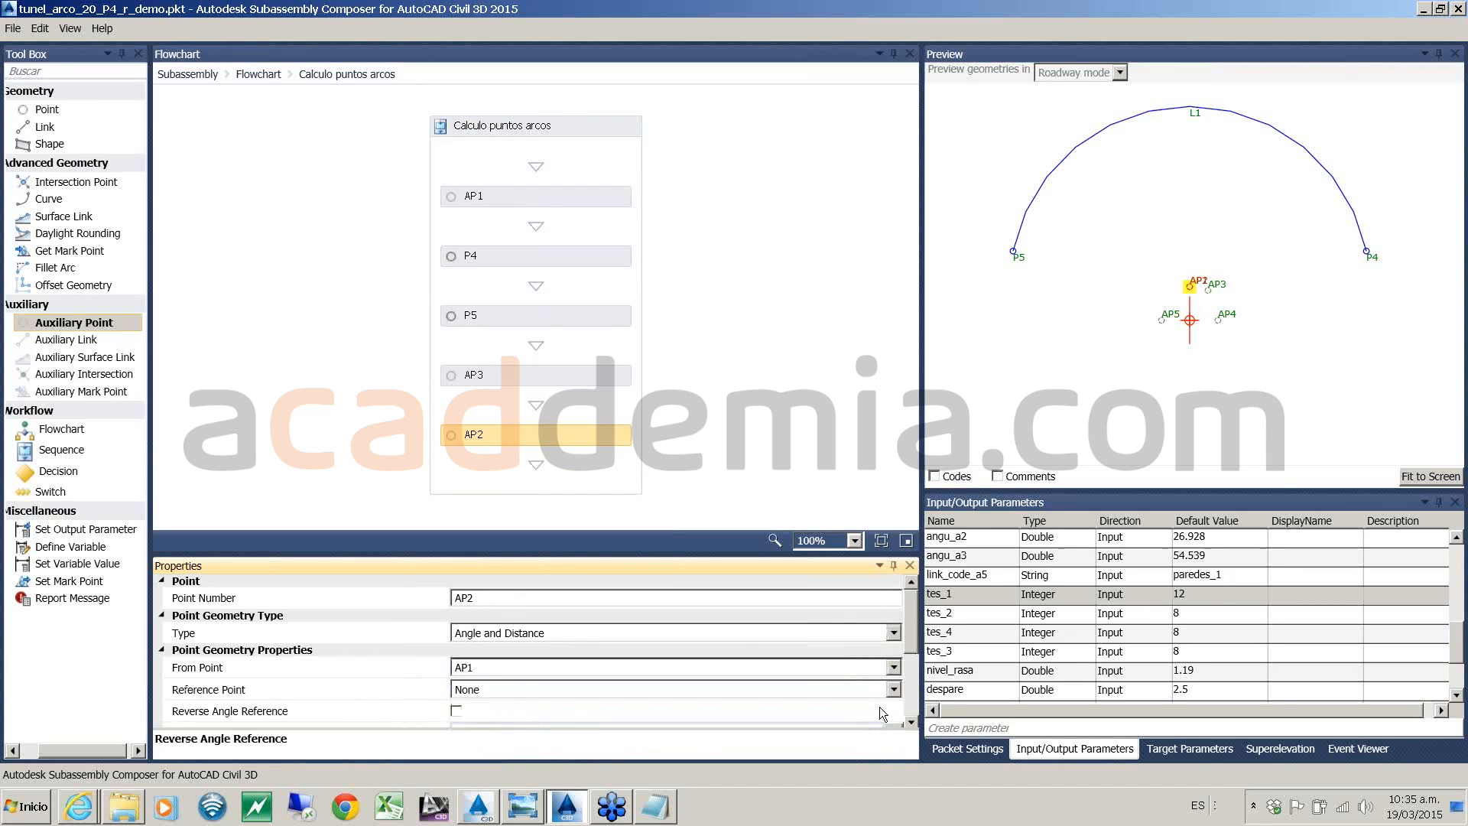
- Set AP2's angle to (90-angu_a1)+angu_pera_d and its distance to r1-r2
{"action": "left_click_drag", "start_coordinate": [913, 631], "coordinate": [914, 663]}
{"action": "left_click", "coordinate": [484, 664]}
{"action": "type", "text": "(90-angu_a1)+angu_pera_d"}
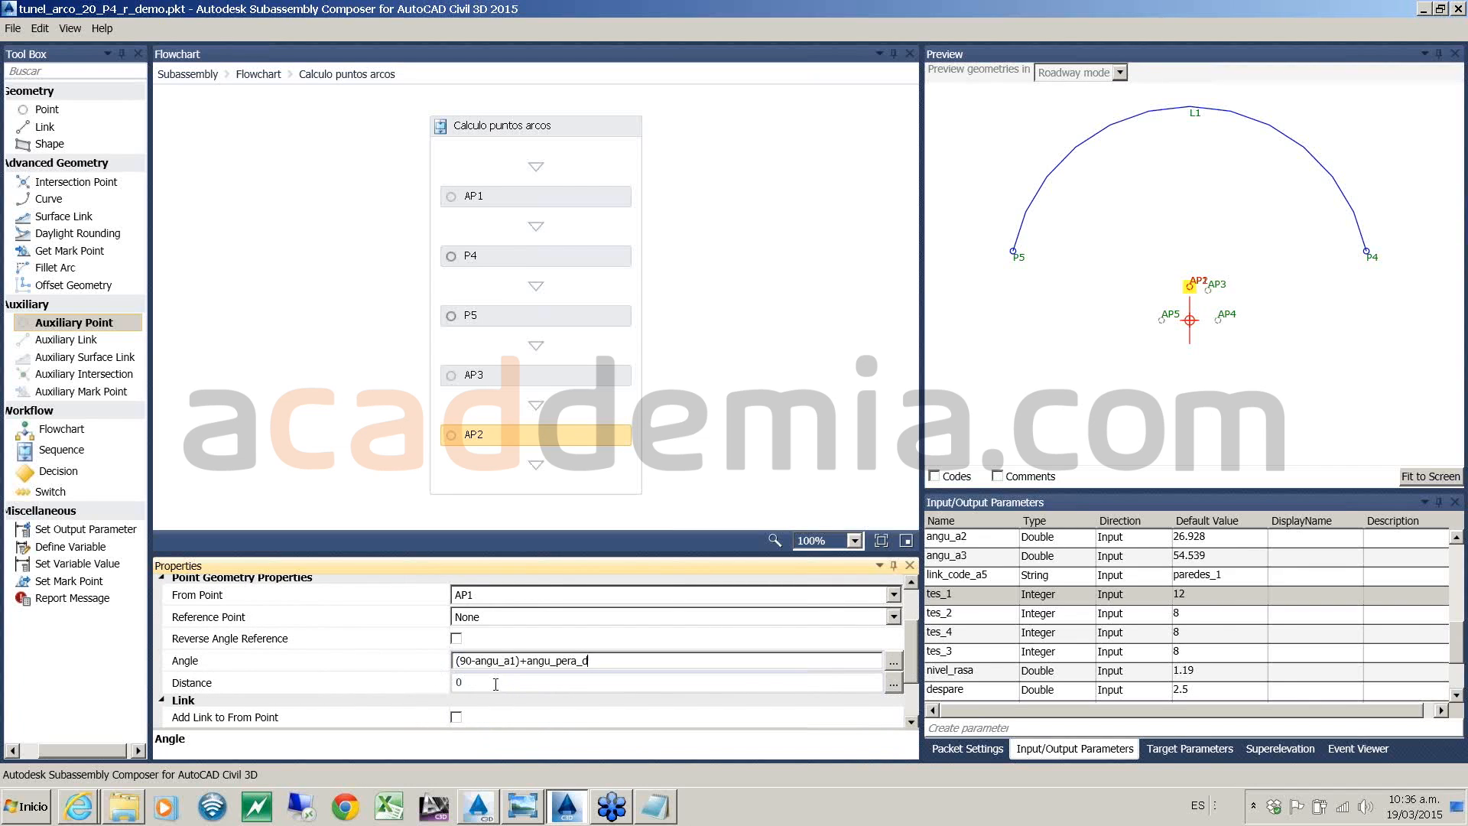
{"action": "left_click", "coordinate": [493, 683]}
{"action": "key", "text": "BackSpace"}
{"action": "type", "text": "r1"}
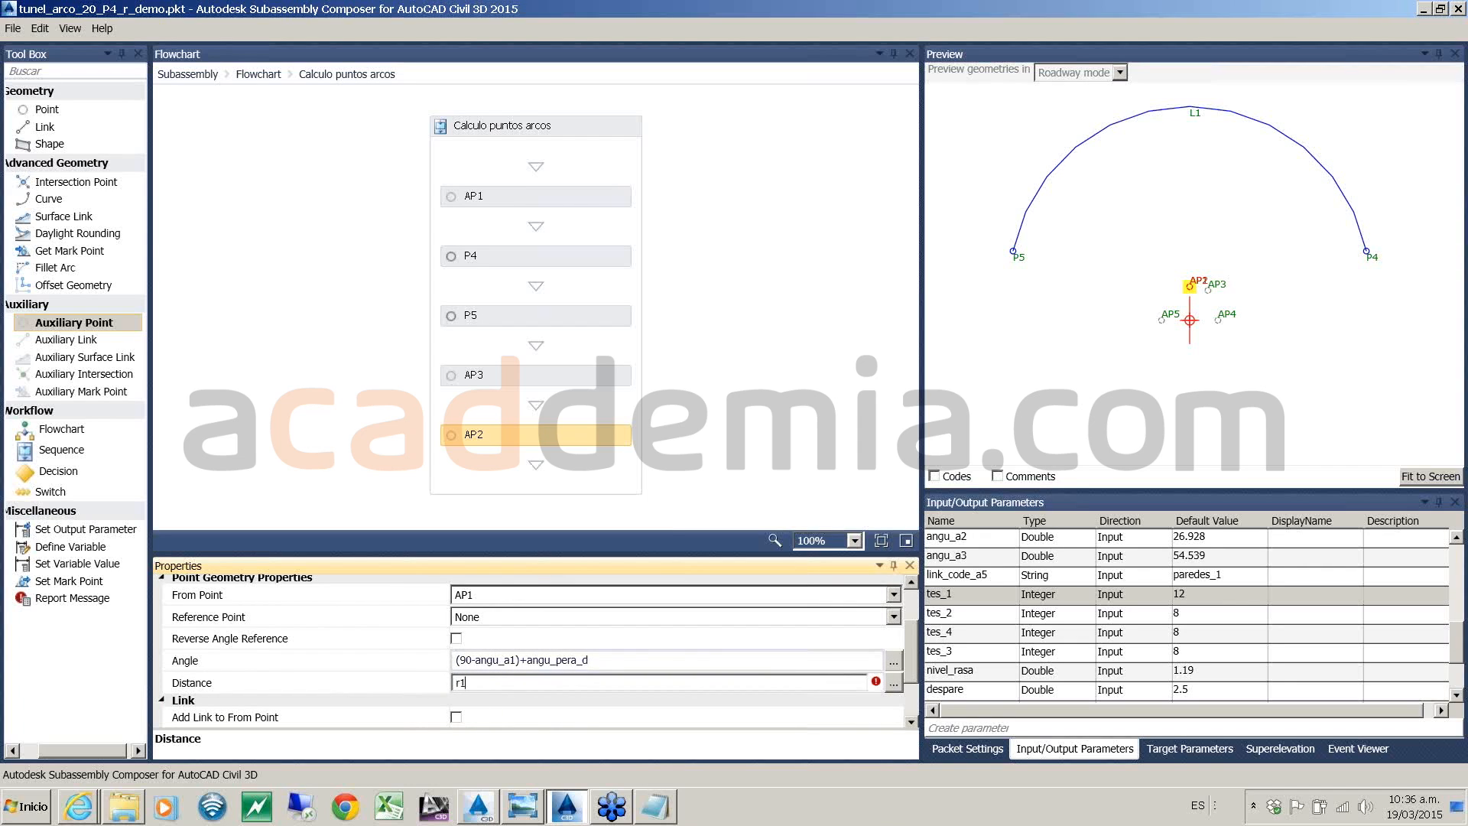
{"action": "type", "text": "-r2"}
{"action": "left_click", "coordinate": [346, 406]}
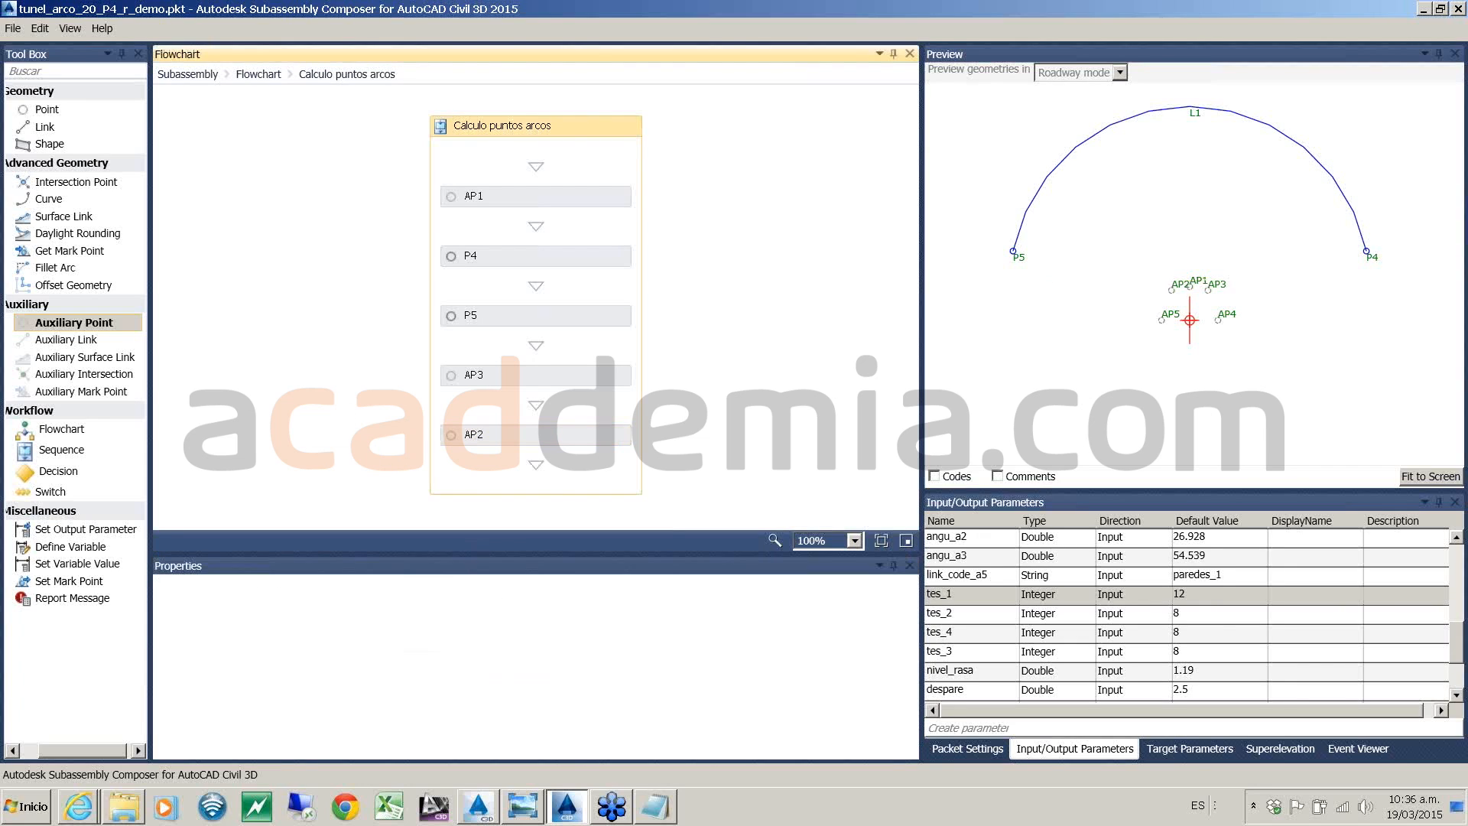
{"action": "scroll", "coordinate": [1180, 287], "scroll_direction": "up", "scroll_amount": 2}
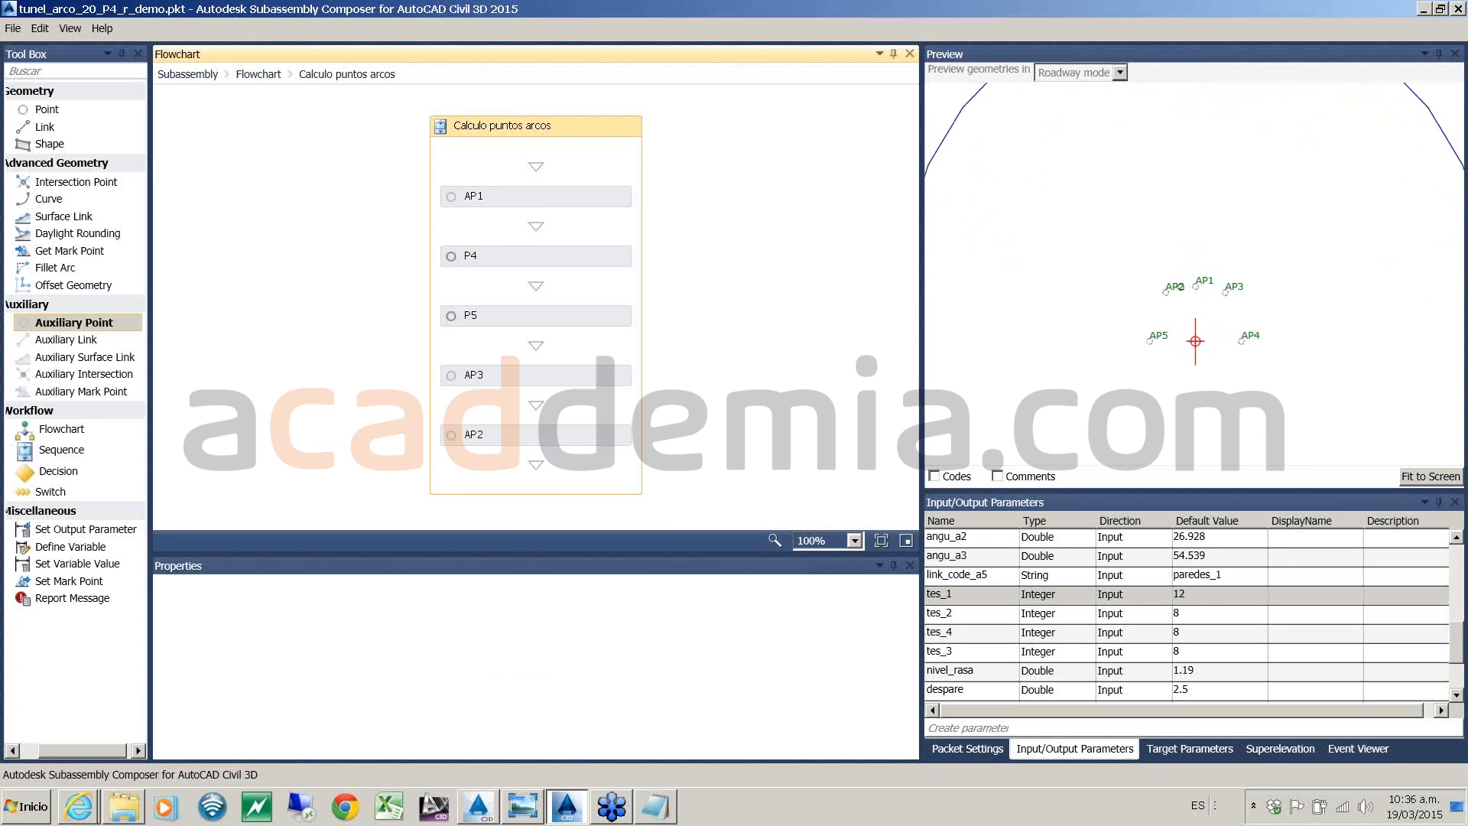
{"action": "scroll", "coordinate": [1195, 294], "scroll_direction": "down", "scroll_amount": 1}
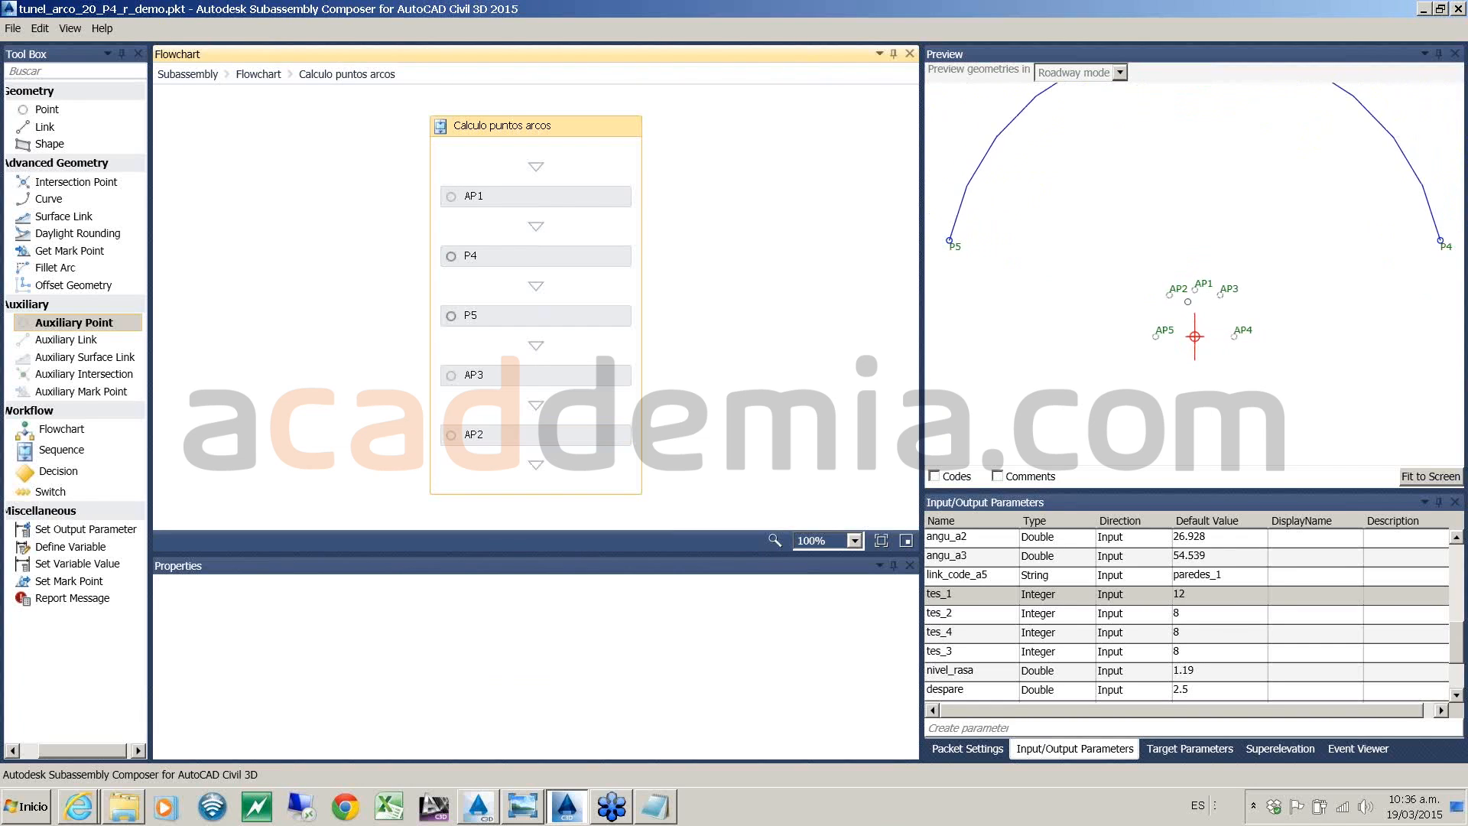
{"action": "scroll", "coordinate": [1083, 268], "scroll_direction": "down", "scroll_amount": 1}
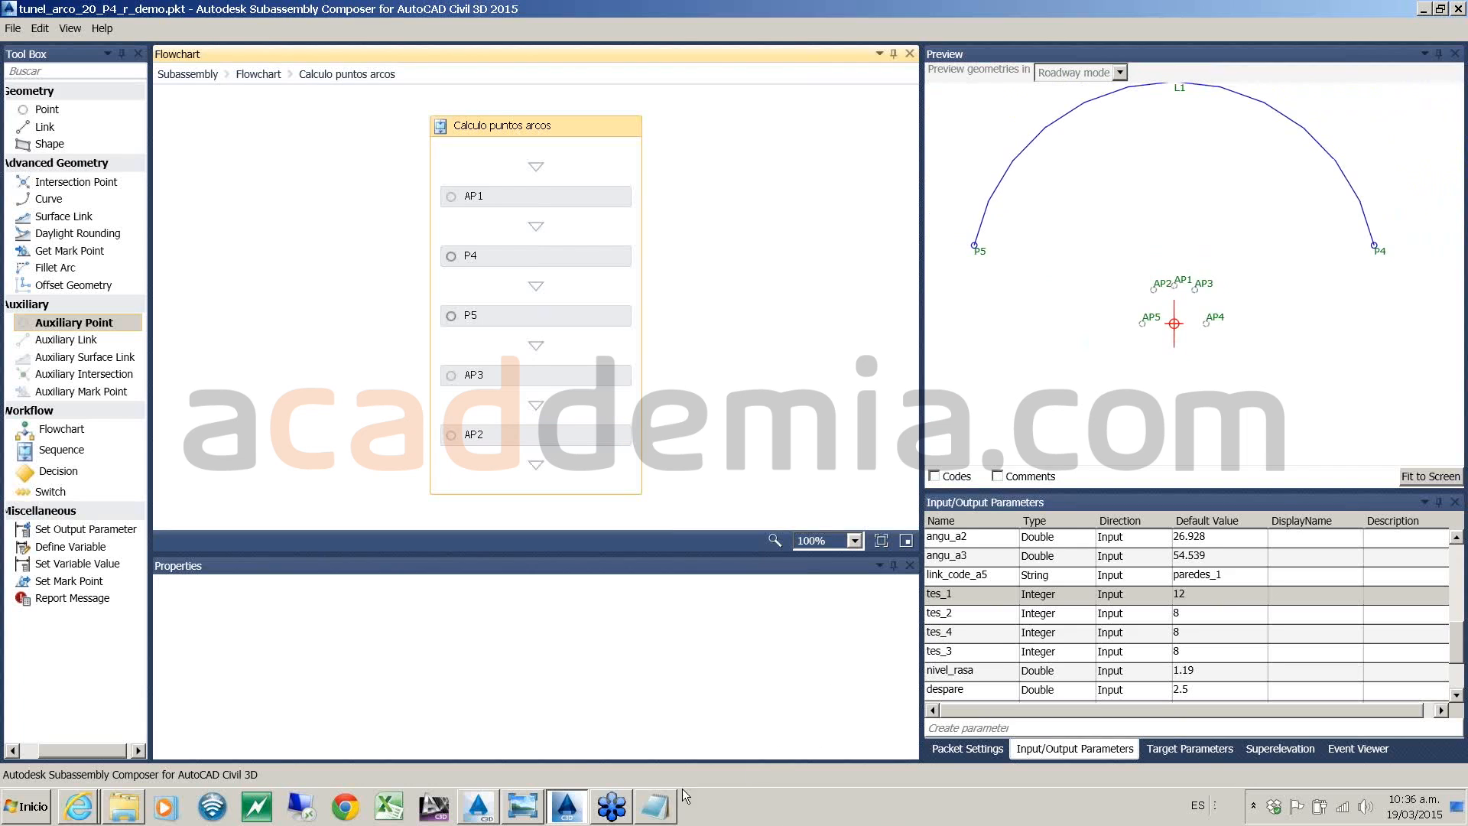
- Switch to the Civil 3D drawing and examine how P6 and P7 relate to centers AP2 and AP3, radius r2 and angle angu_a2
{"action": "left_click", "coordinate": [479, 807]}
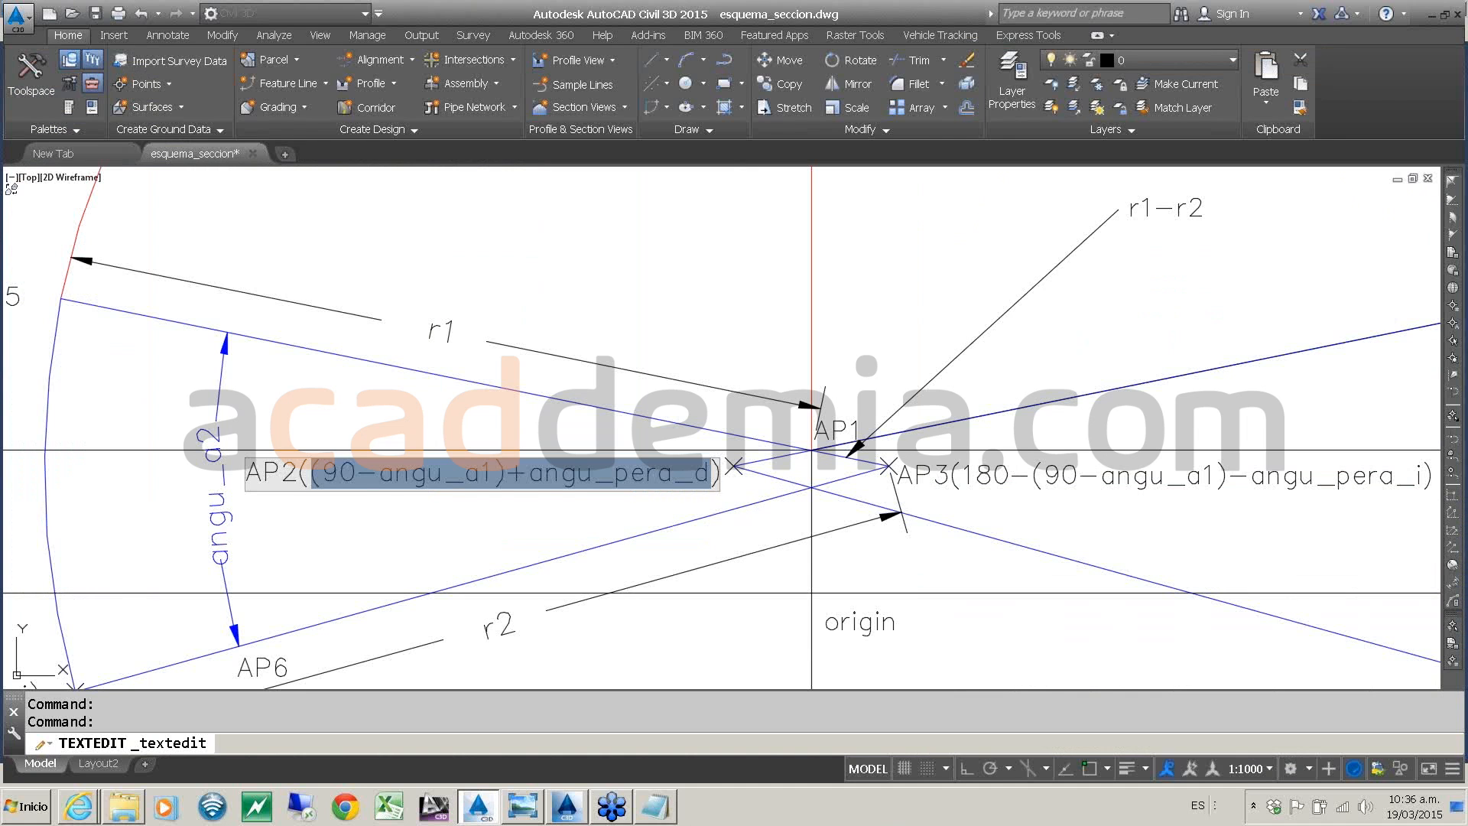
{"action": "key", "text": "Escape"}
{"action": "scroll", "coordinate": [660, 482], "scroll_direction": "down", "scroll_amount": 5}
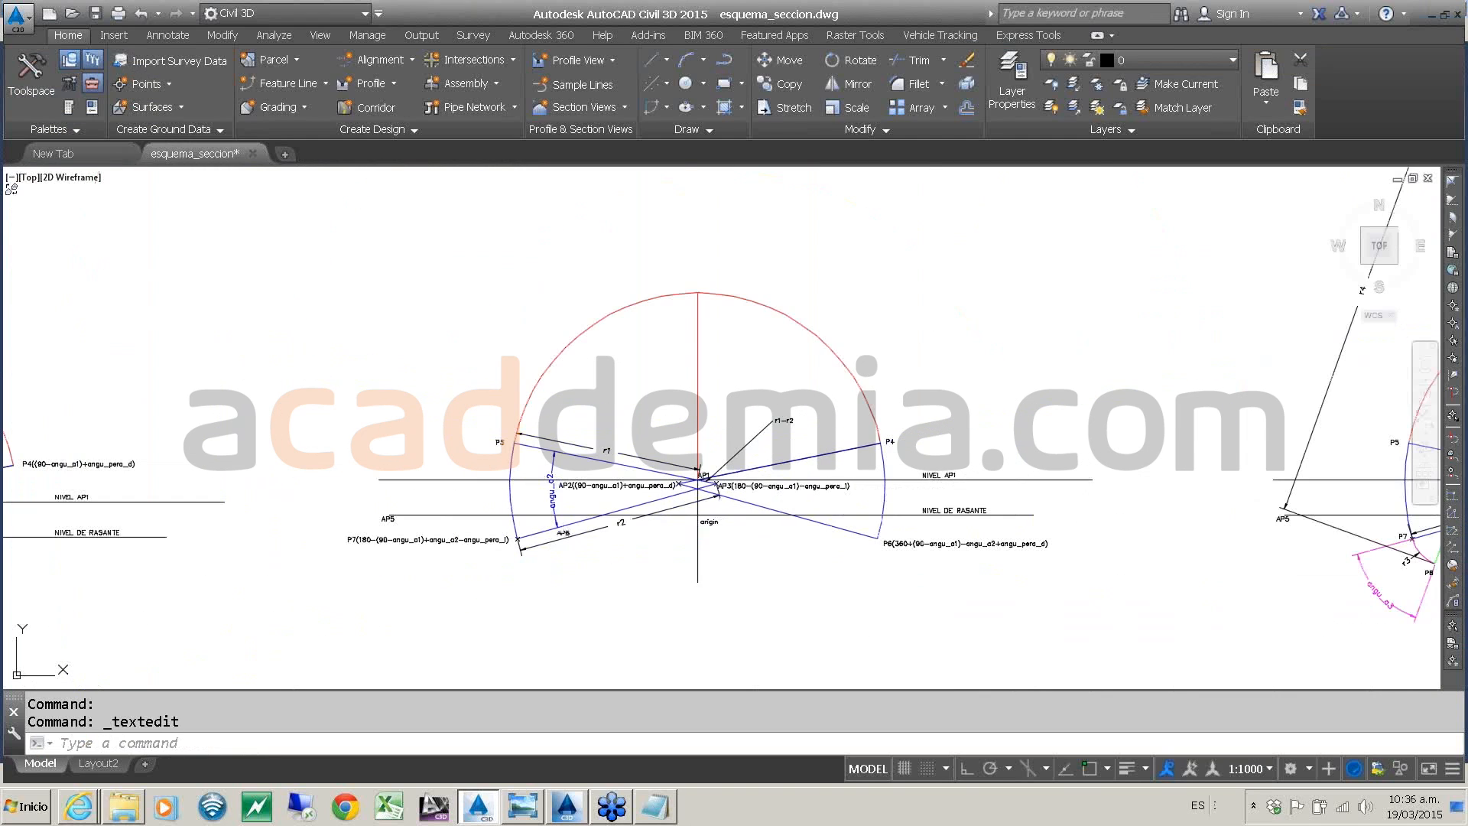
{"action": "scroll", "coordinate": [497, 520], "scroll_direction": "up", "scroll_amount": 4}
{"action": "scroll", "coordinate": [348, 508], "scroll_direction": "down", "scroll_amount": 4}
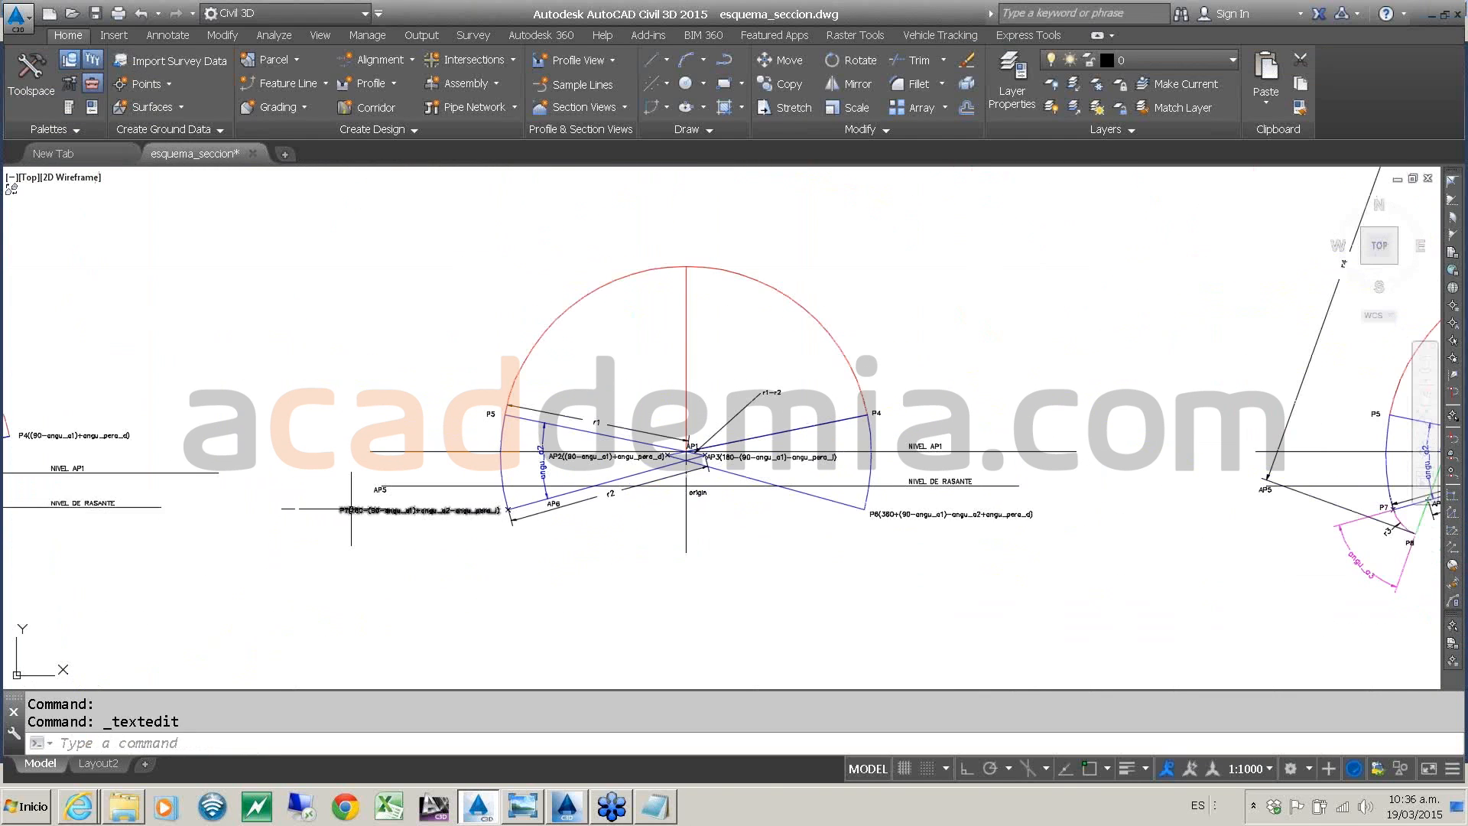
{"action": "scroll", "coordinate": [348, 509], "scroll_direction": "up", "scroll_amount": 8}
{"action": "scroll", "coordinate": [290, 514], "scroll_direction": "down", "scroll_amount": 2}
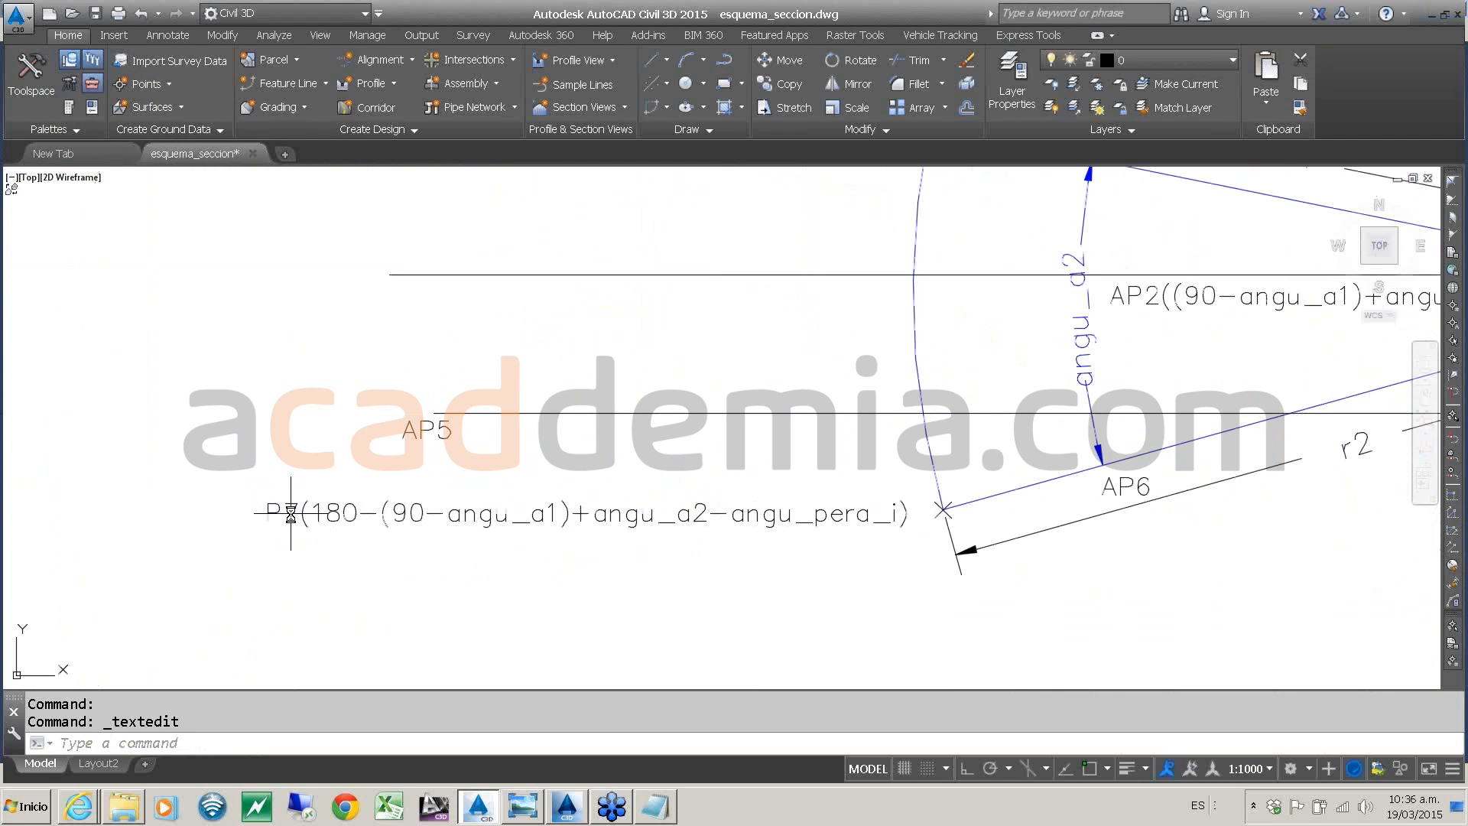
{"action": "scroll", "coordinate": [291, 514], "scroll_direction": "down", "scroll_amount": 6}
{"action": "scroll", "coordinate": [987, 505], "scroll_direction": "up", "scroll_amount": 3}
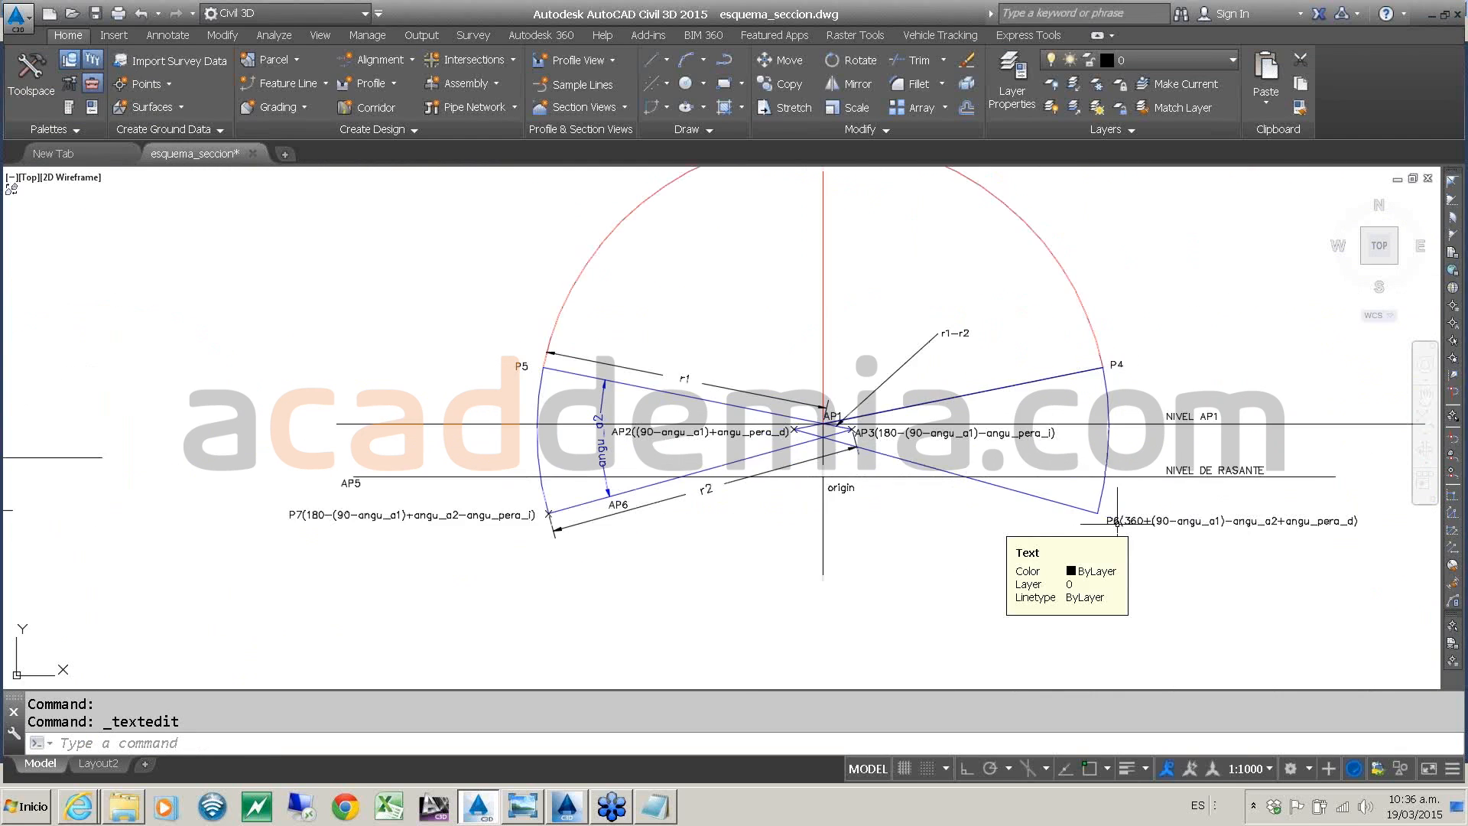
{"action": "scroll", "coordinate": [629, 452], "scroll_direction": "up", "scroll_amount": 4}
{"action": "middle_click_drag", "start_coordinate": [628, 453], "coordinate": [688, 514]}
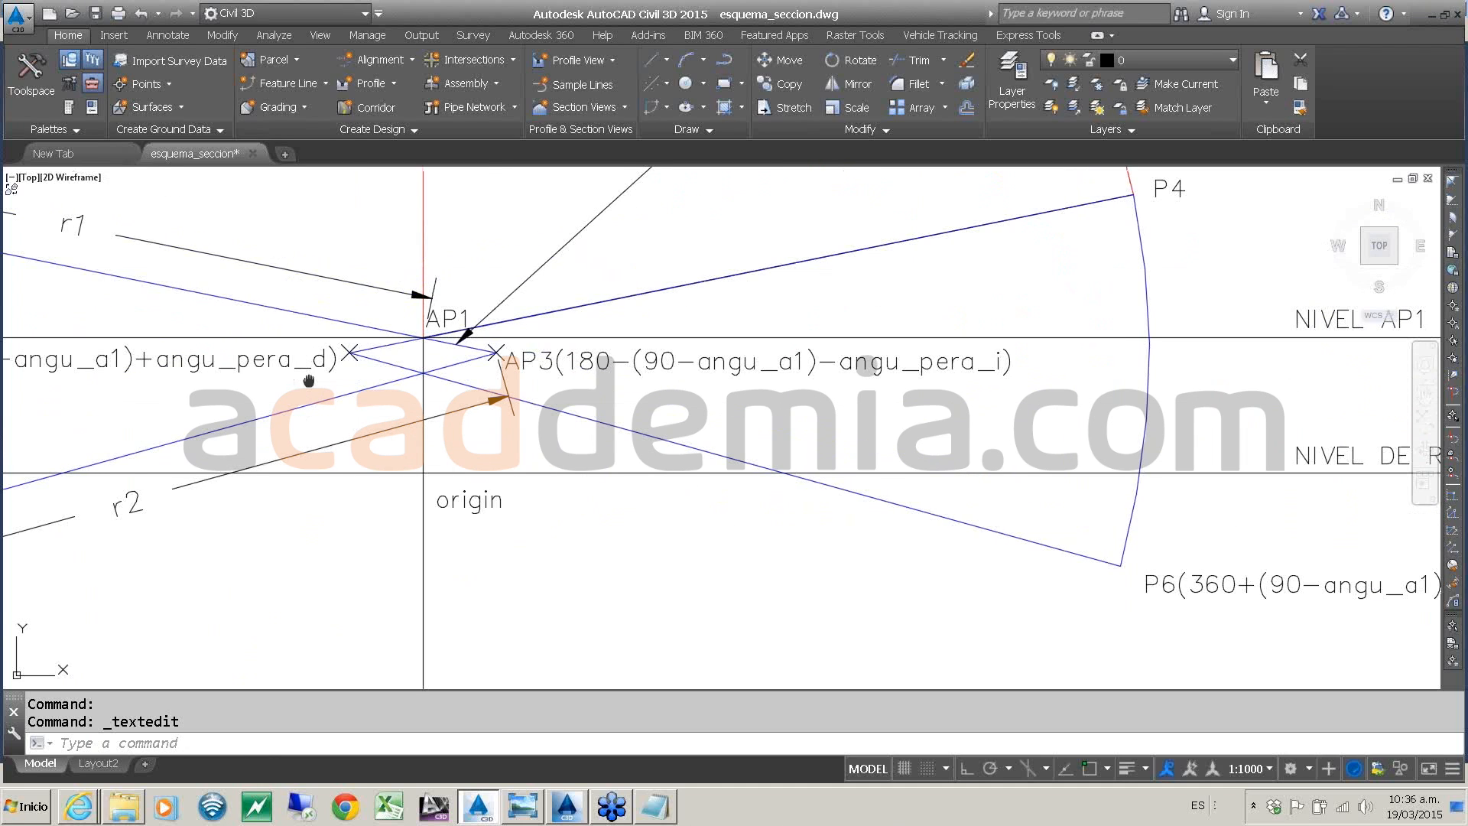
{"action": "mouse_move", "coordinate": [312, 383]}
{"action": "middle_mouse_down"}
{"action": "mouse_move", "coordinate": [606, 387]}
{"action": "mouse_move", "coordinate": [653, 405]}
{"action": "middle_mouse_up"}
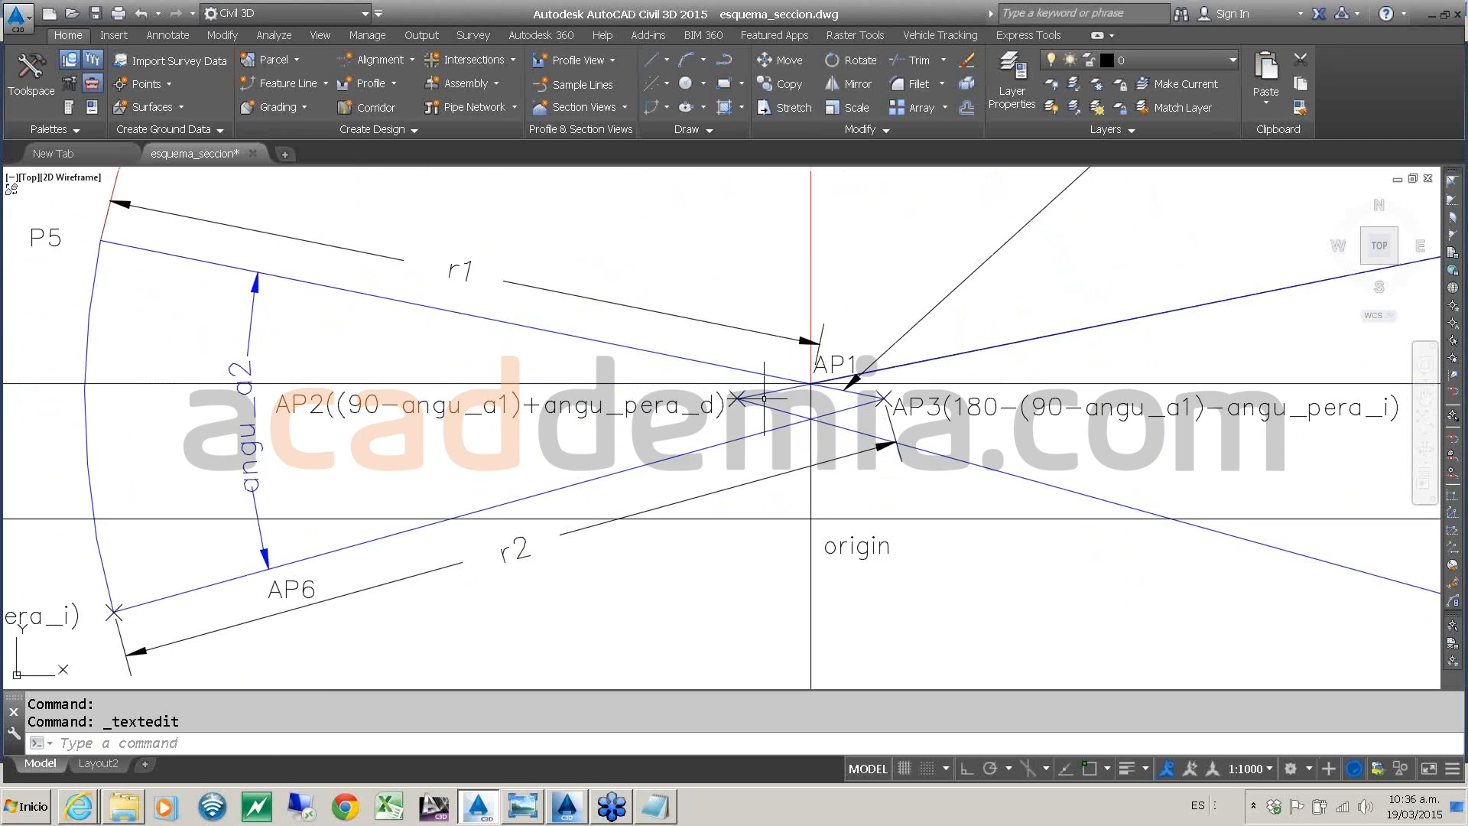
{"action": "scroll", "coordinate": [764, 395], "scroll_direction": "down", "scroll_amount": 5}
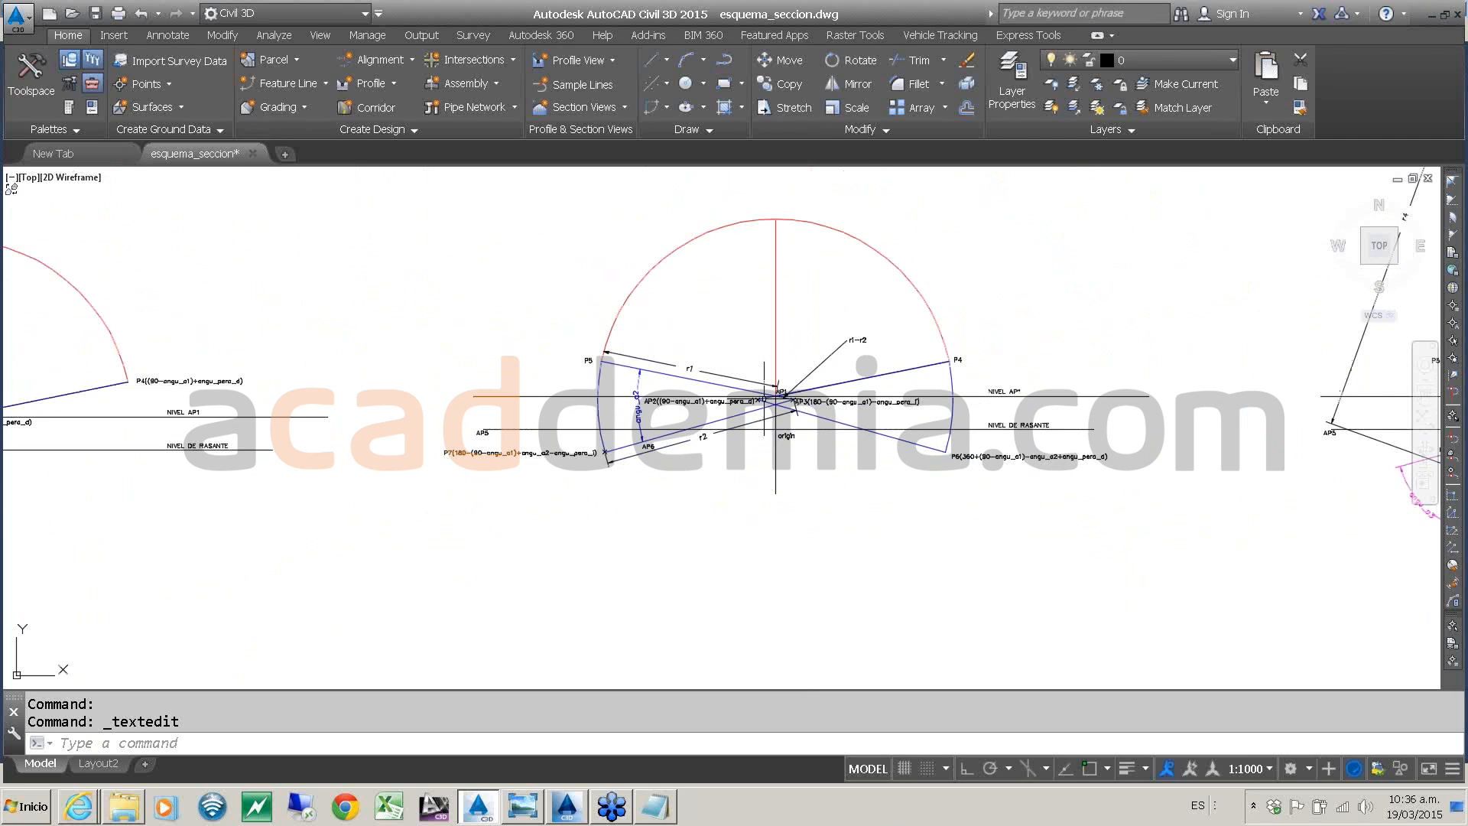
{"action": "scroll", "coordinate": [774, 455], "scroll_direction": "up", "scroll_amount": 4}
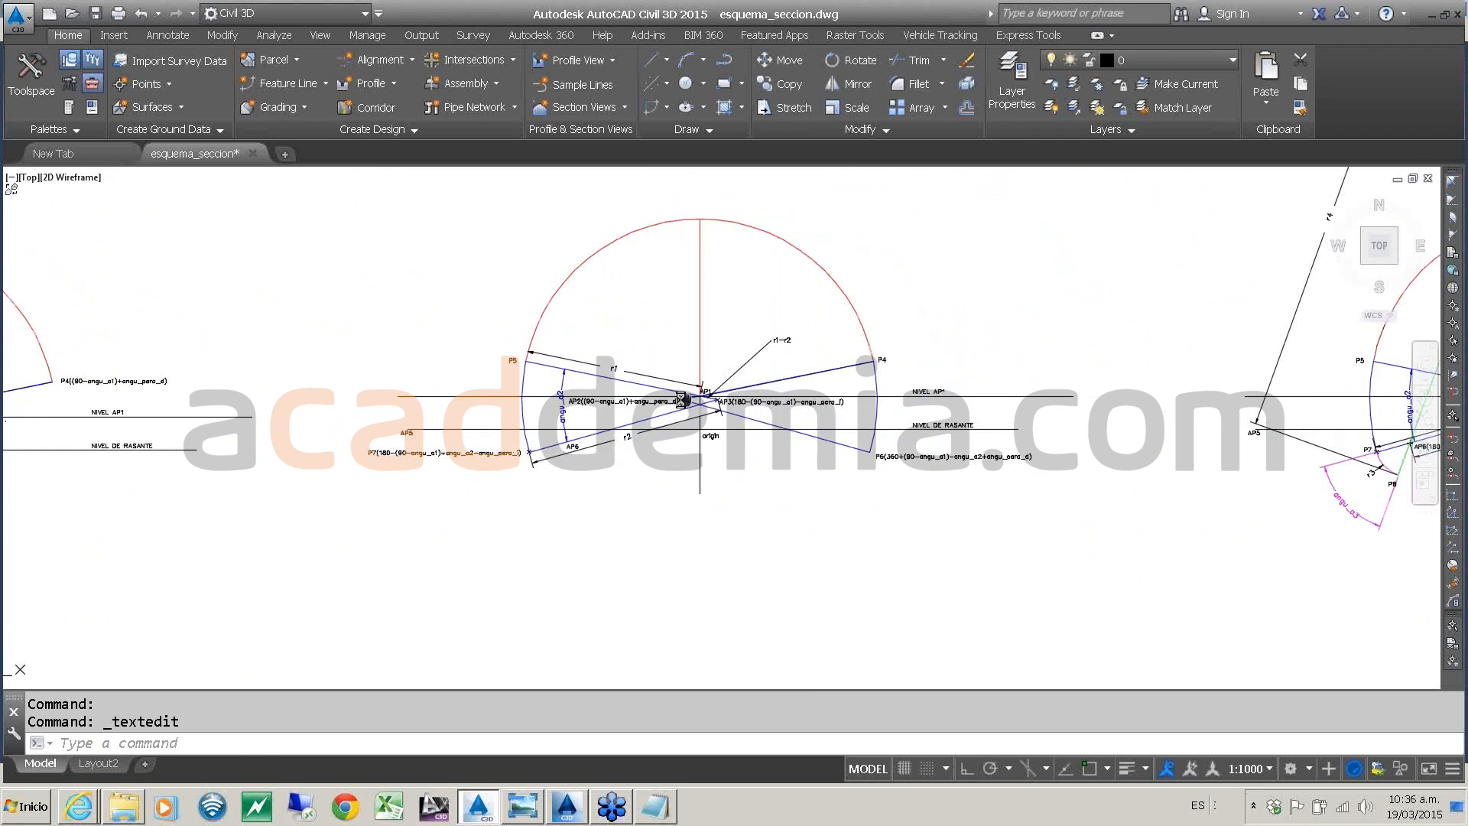
{"action": "scroll", "coordinate": [779, 468], "scroll_direction": "down", "scroll_amount": 2}
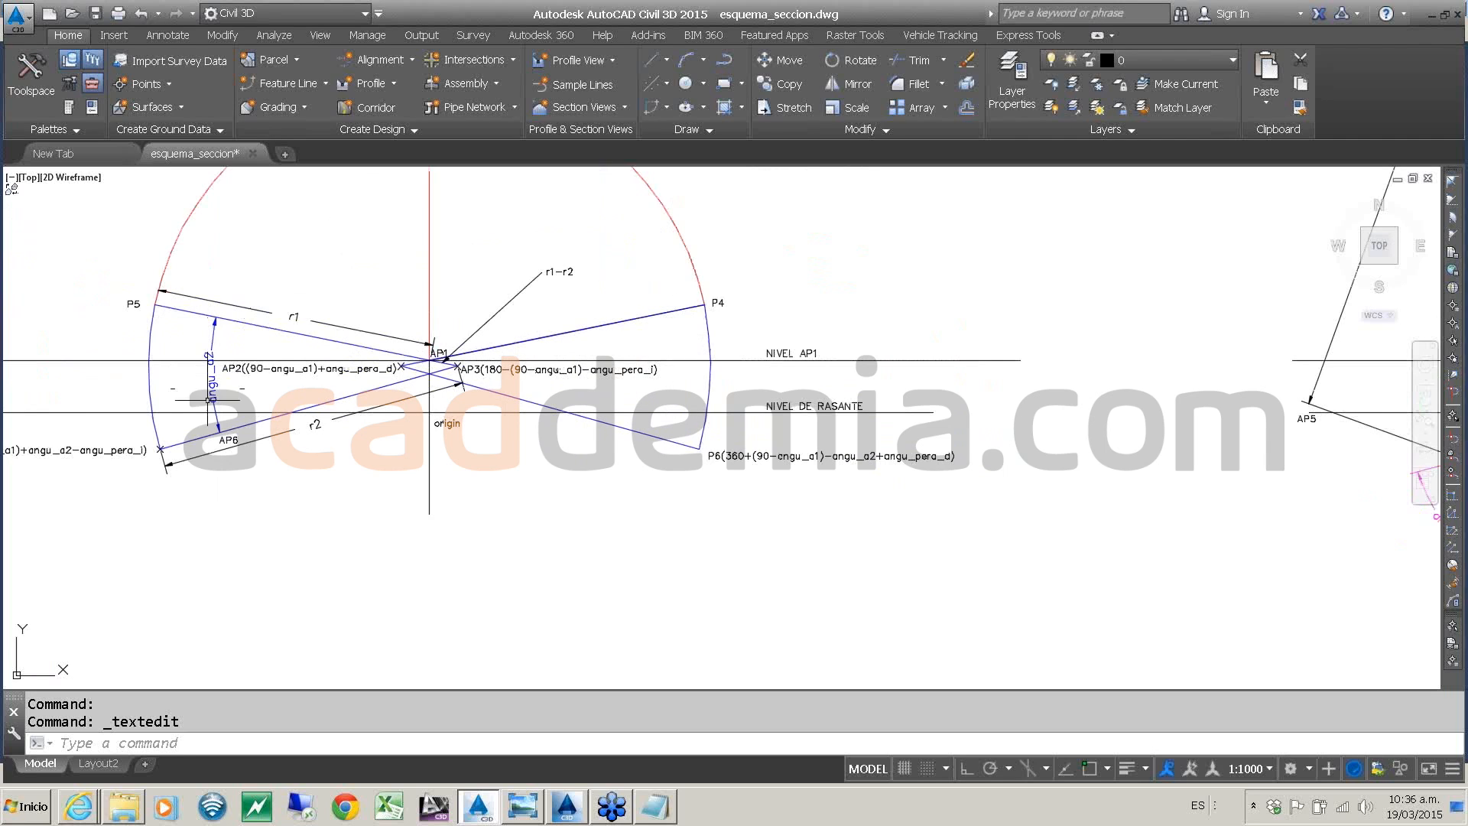
{"action": "scroll", "coordinate": [203, 394], "scroll_direction": "up", "scroll_amount": 2}
{"action": "scroll", "coordinate": [203, 394], "scroll_direction": "up", "scroll_amount": 2}
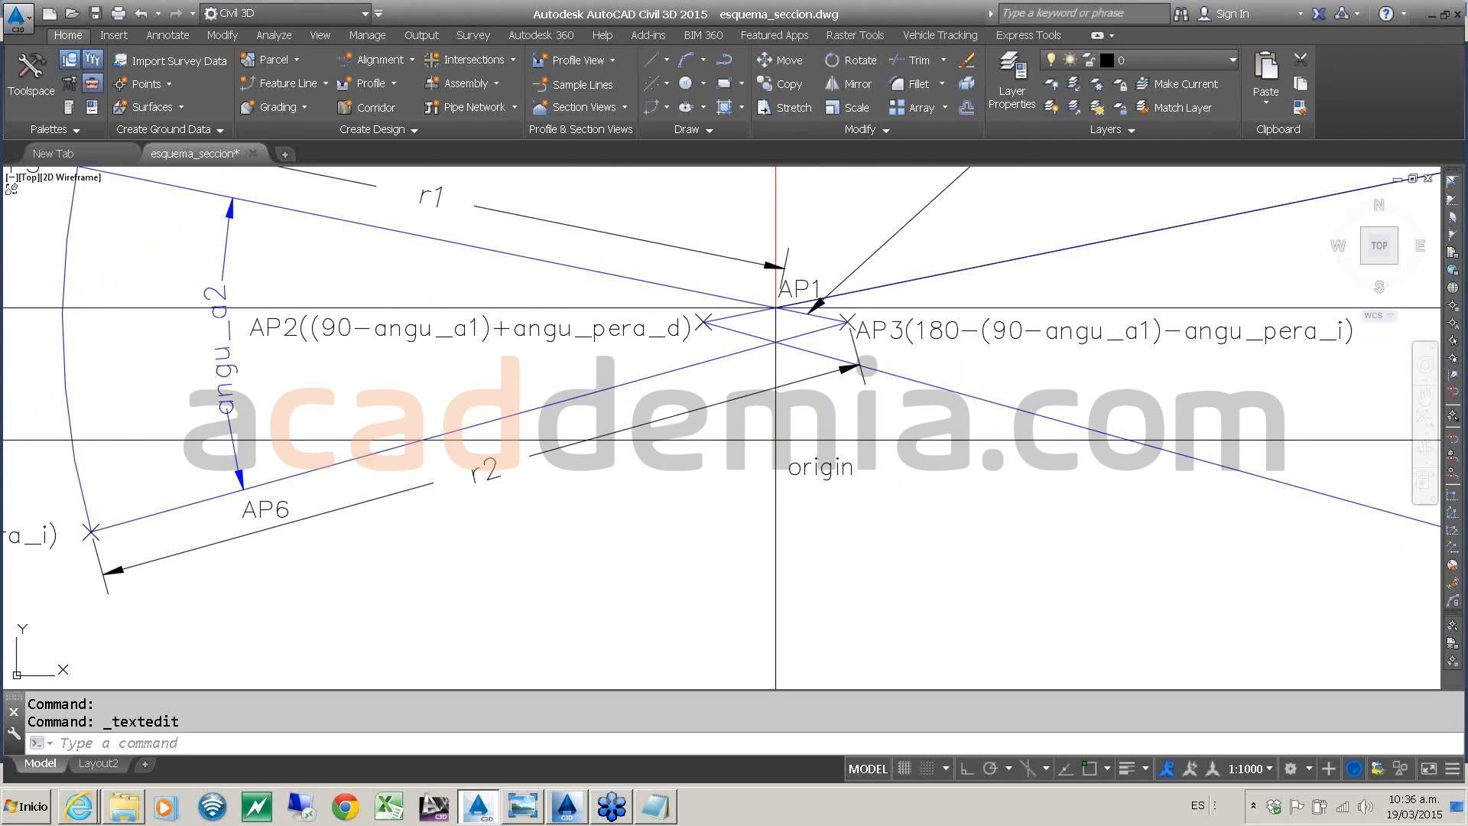
{"action": "scroll", "coordinate": [202, 394], "scroll_direction": "down", "scroll_amount": 3}
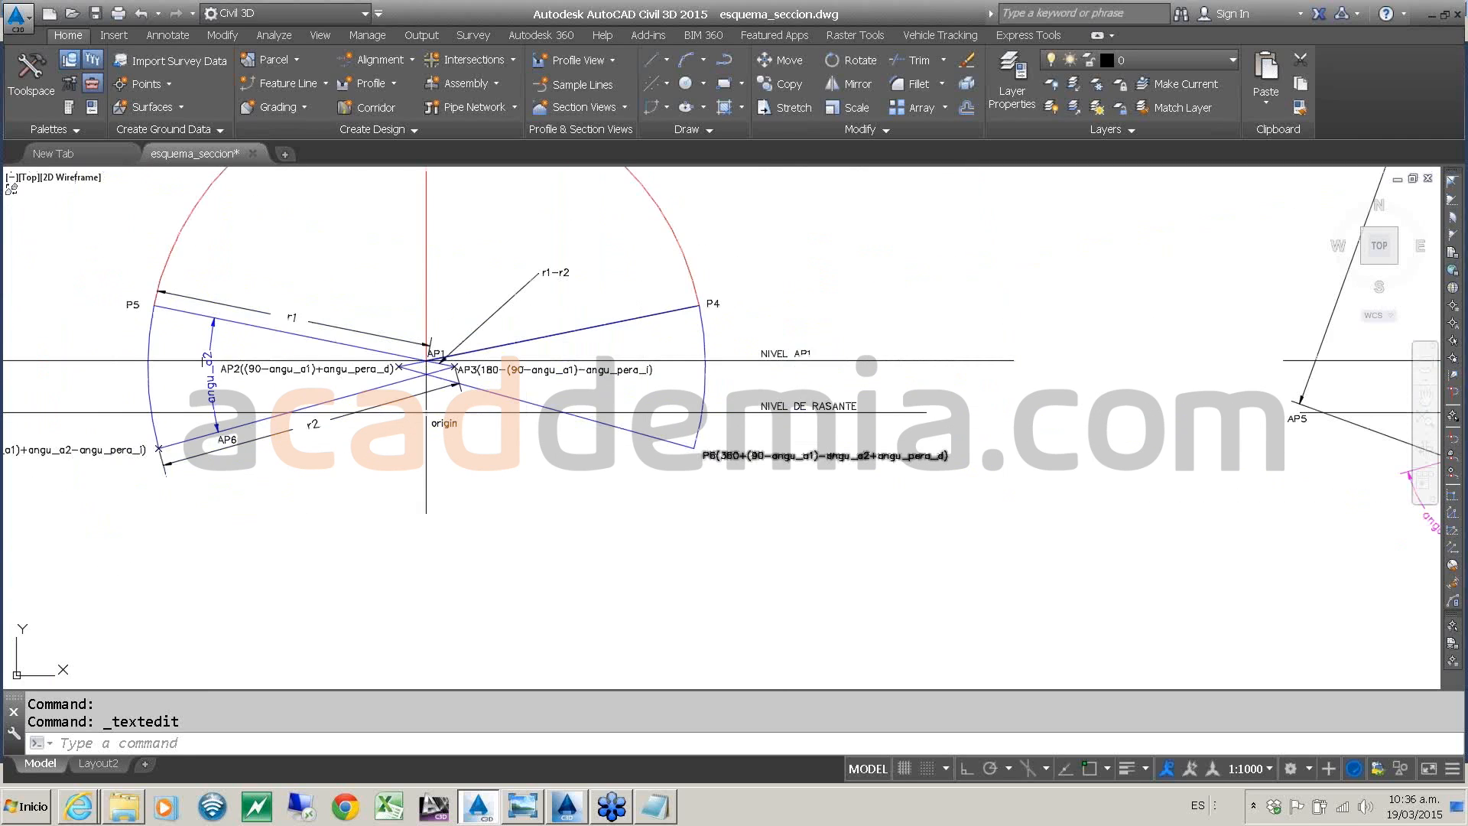
{"action": "scroll", "coordinate": [742, 468], "scroll_direction": "up", "scroll_amount": 1}
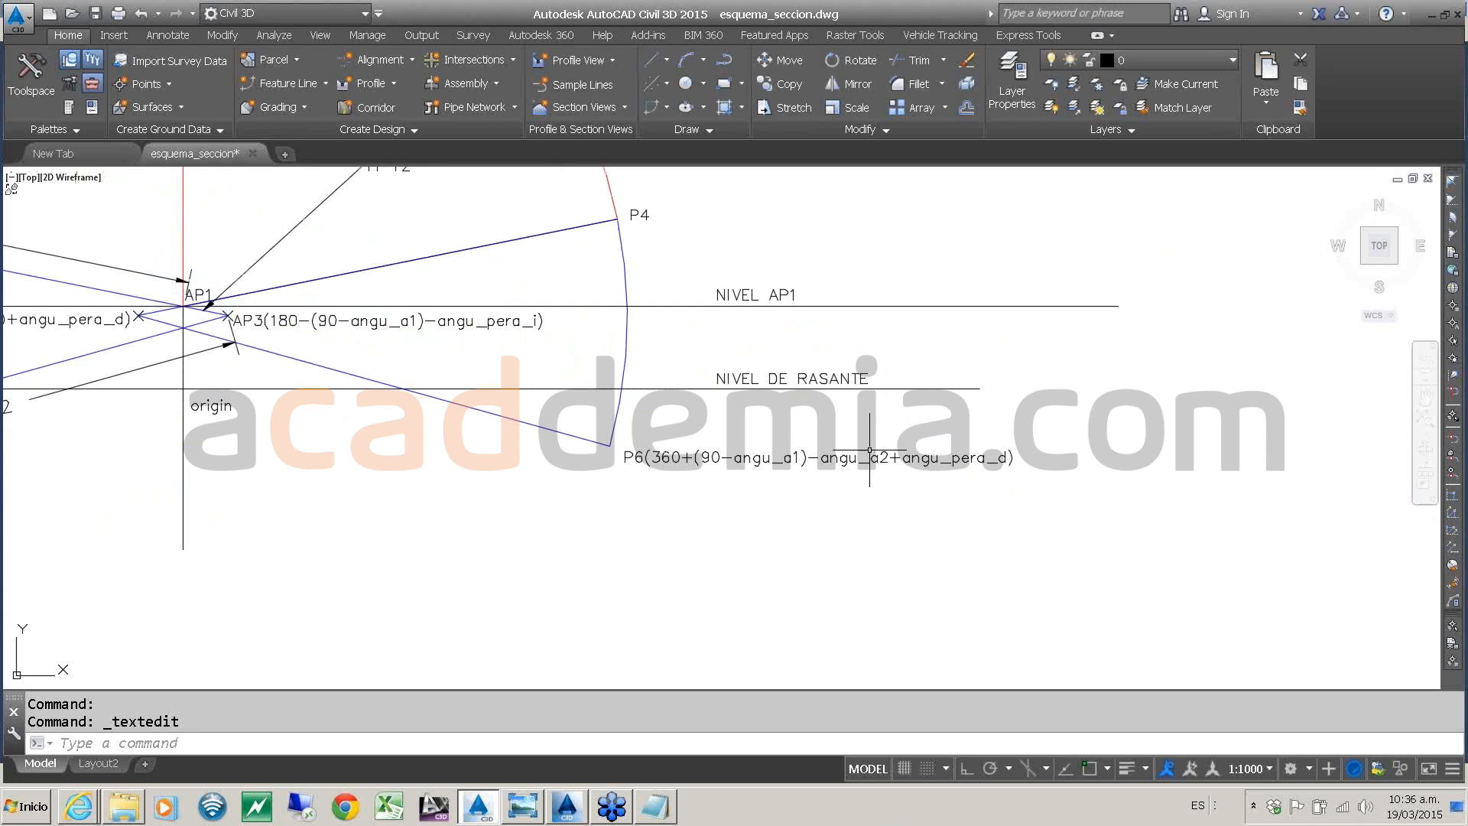
- Copy the angle expression 360+(90-angu_a1)-angu_a2+angu_pera_d from the P6 label and return to Subassembly Composer
{"action": "double_click", "coordinate": [854, 452]}
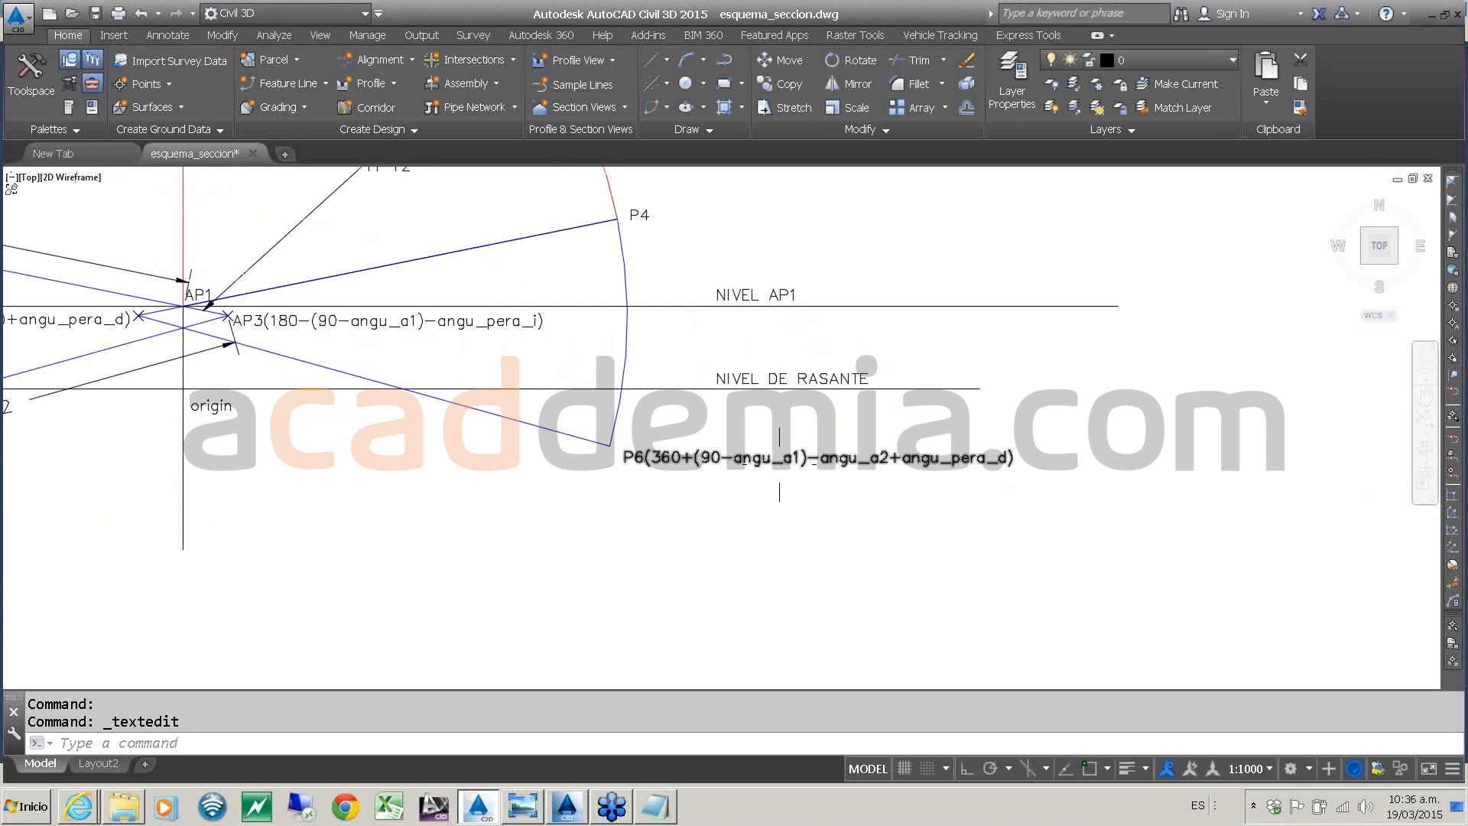
{"action": "scroll", "coordinate": [779, 463], "scroll_direction": "down", "scroll_amount": 2}
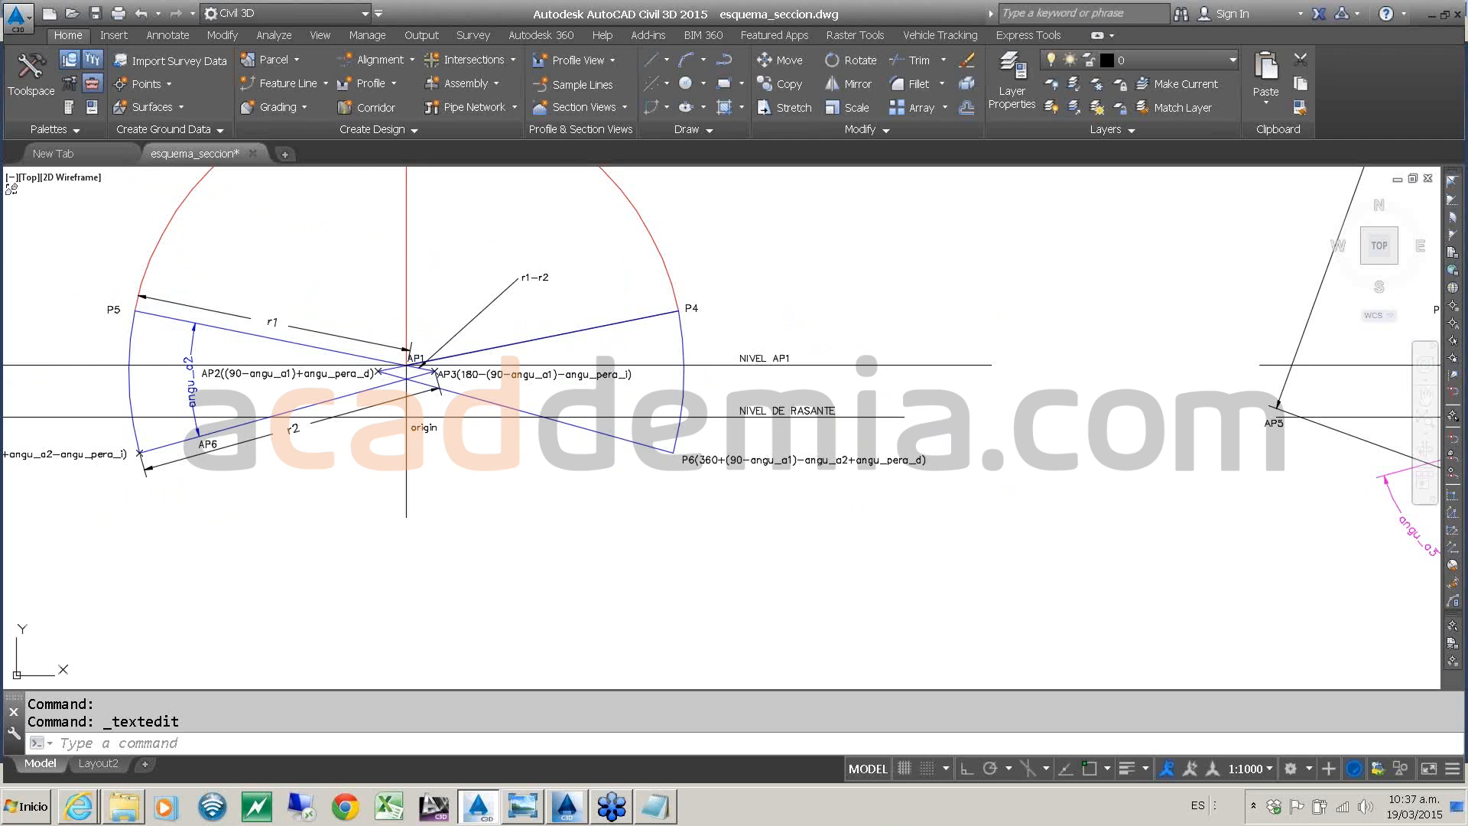
{"action": "left_click", "coordinate": [731, 462]}
{"action": "scroll", "coordinate": [726, 474], "scroll_direction": "up", "scroll_amount": 3}
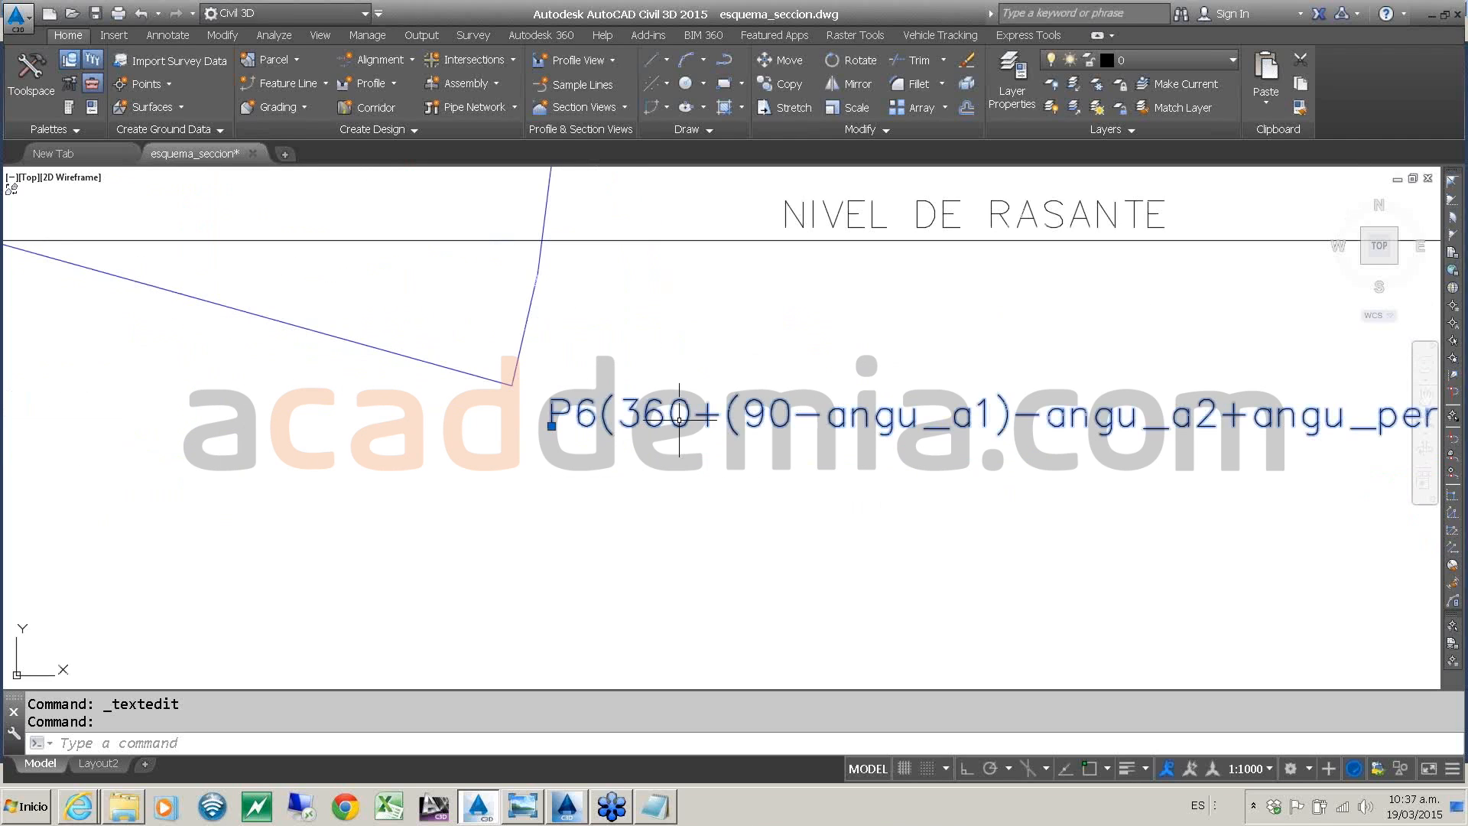
{"action": "double_click", "coordinate": [625, 432]}
{"action": "left_click", "coordinate": [626, 432]}
{"action": "left_click_drag", "start_coordinate": [625, 432], "coordinate": [797, 434]}
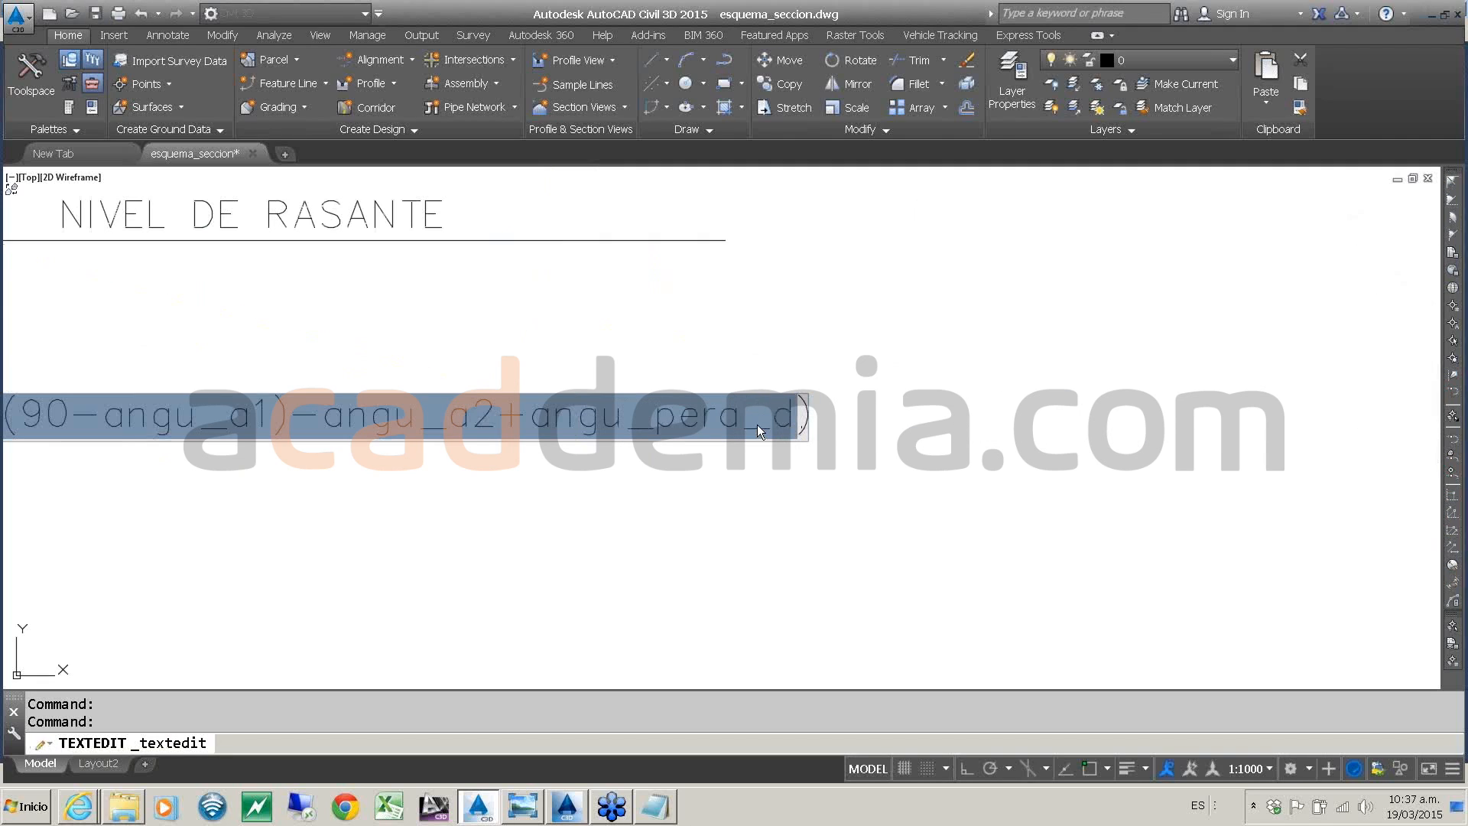
{"action": "scroll", "coordinate": [740, 492], "scroll_direction": "down", "scroll_amount": 8}
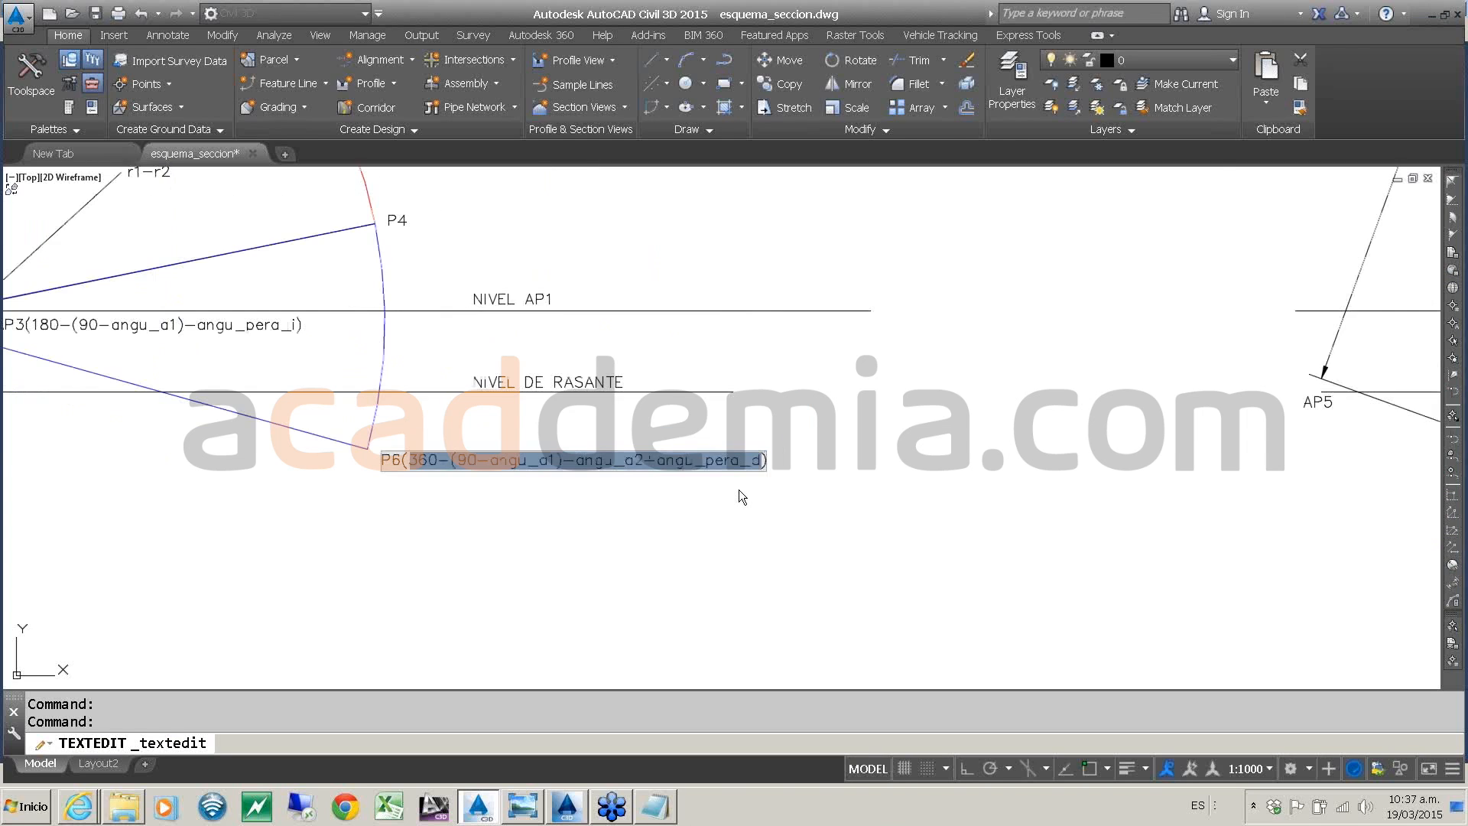
{"action": "left_click", "coordinate": [548, 487]}
{"action": "scroll", "coordinate": [528, 480], "scroll_direction": "up", "scroll_amount": 4}
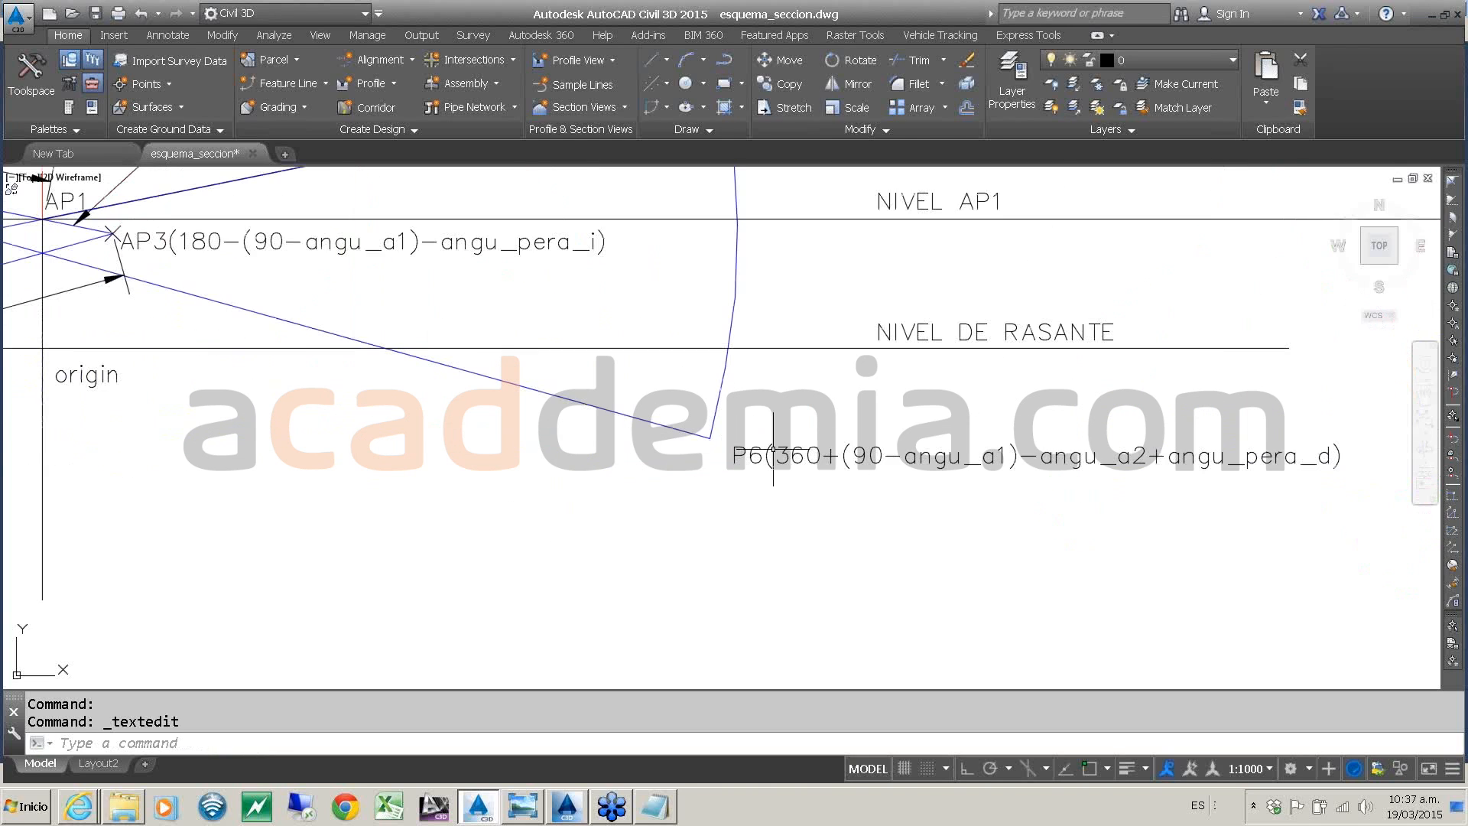
{"action": "middle_click_drag", "start_coordinate": [640, 477], "coordinate": [918, 513]}
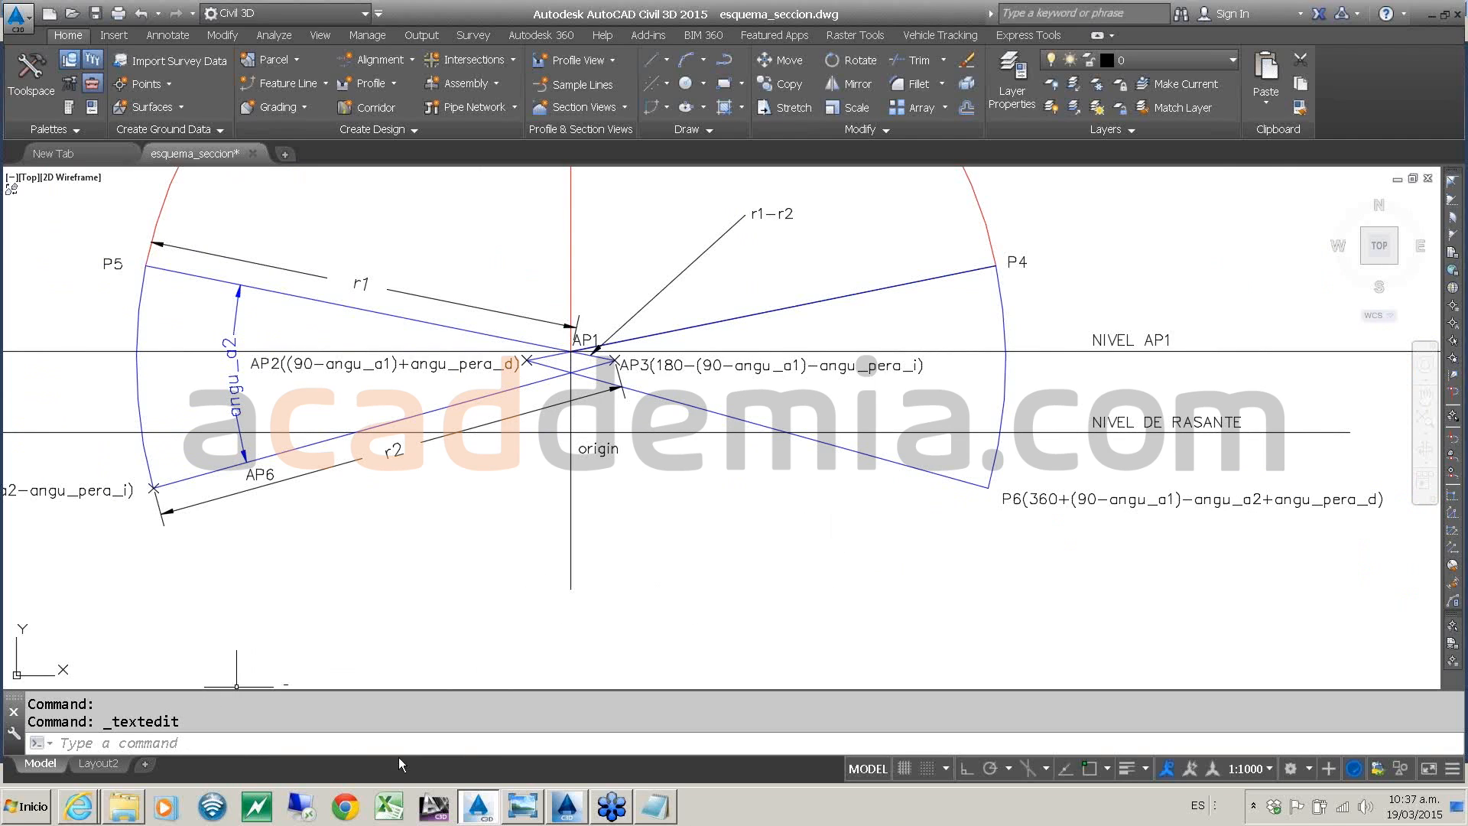
{"action": "mouse_move", "coordinate": [487, 812]}
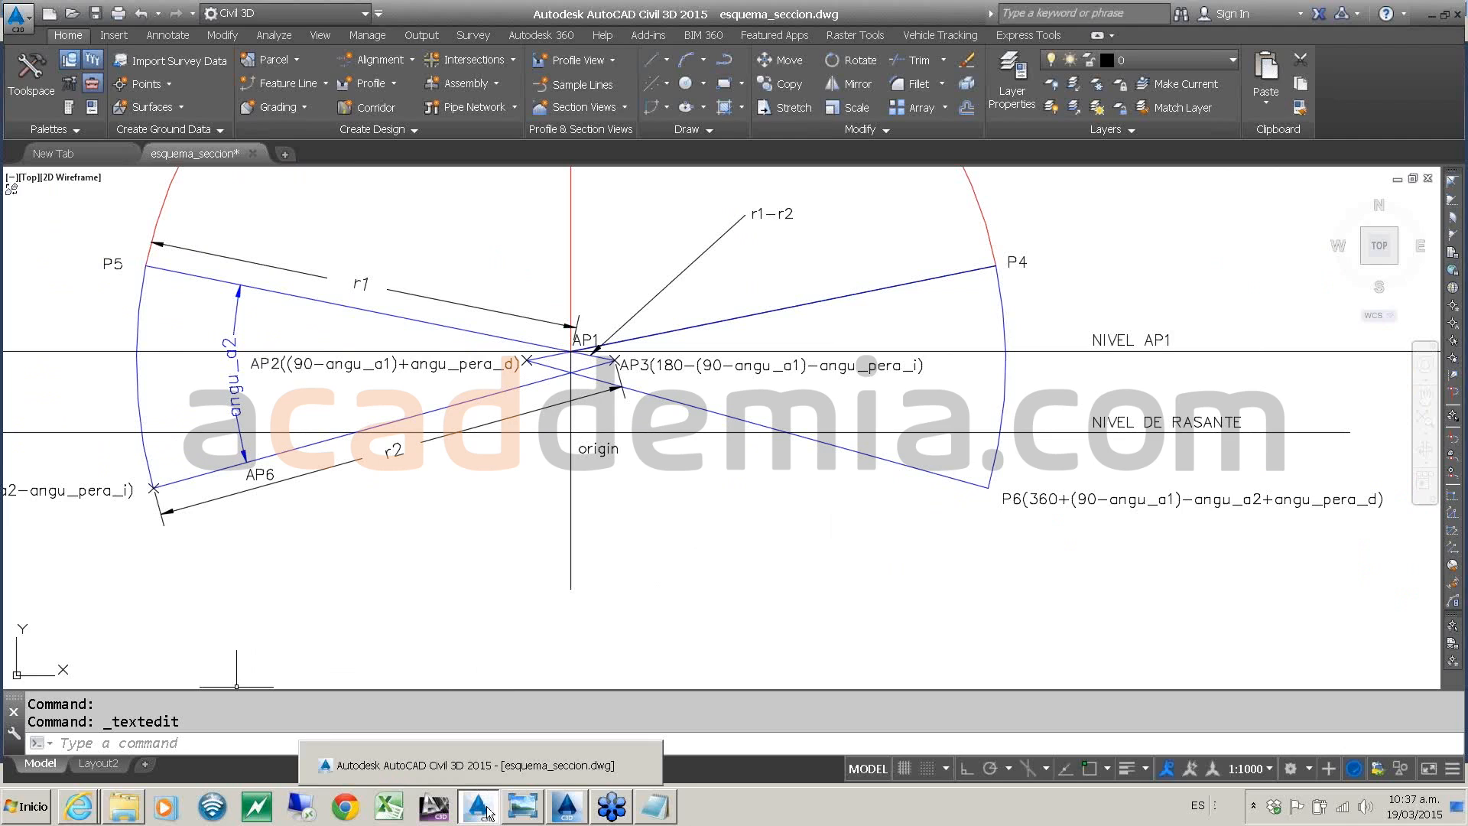
{"action": "left_click", "coordinate": [567, 806]}
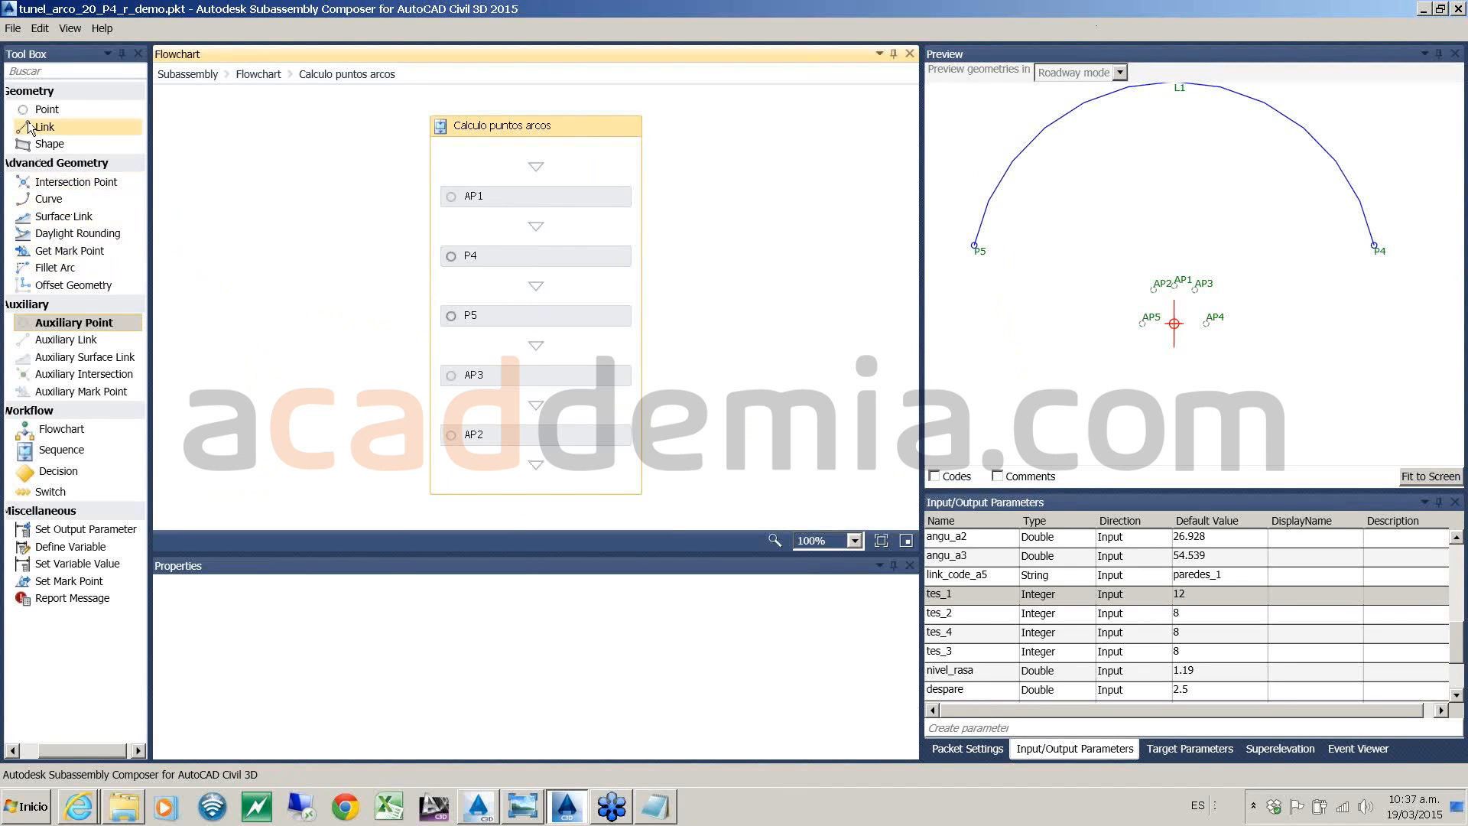
- Add a Point below AP2 in the Calculo puntos arcos sequence, with type Angle and Distance, measured from point AP2
{"action": "left_click_drag", "start_coordinate": [46, 110], "coordinate": [521, 472]}
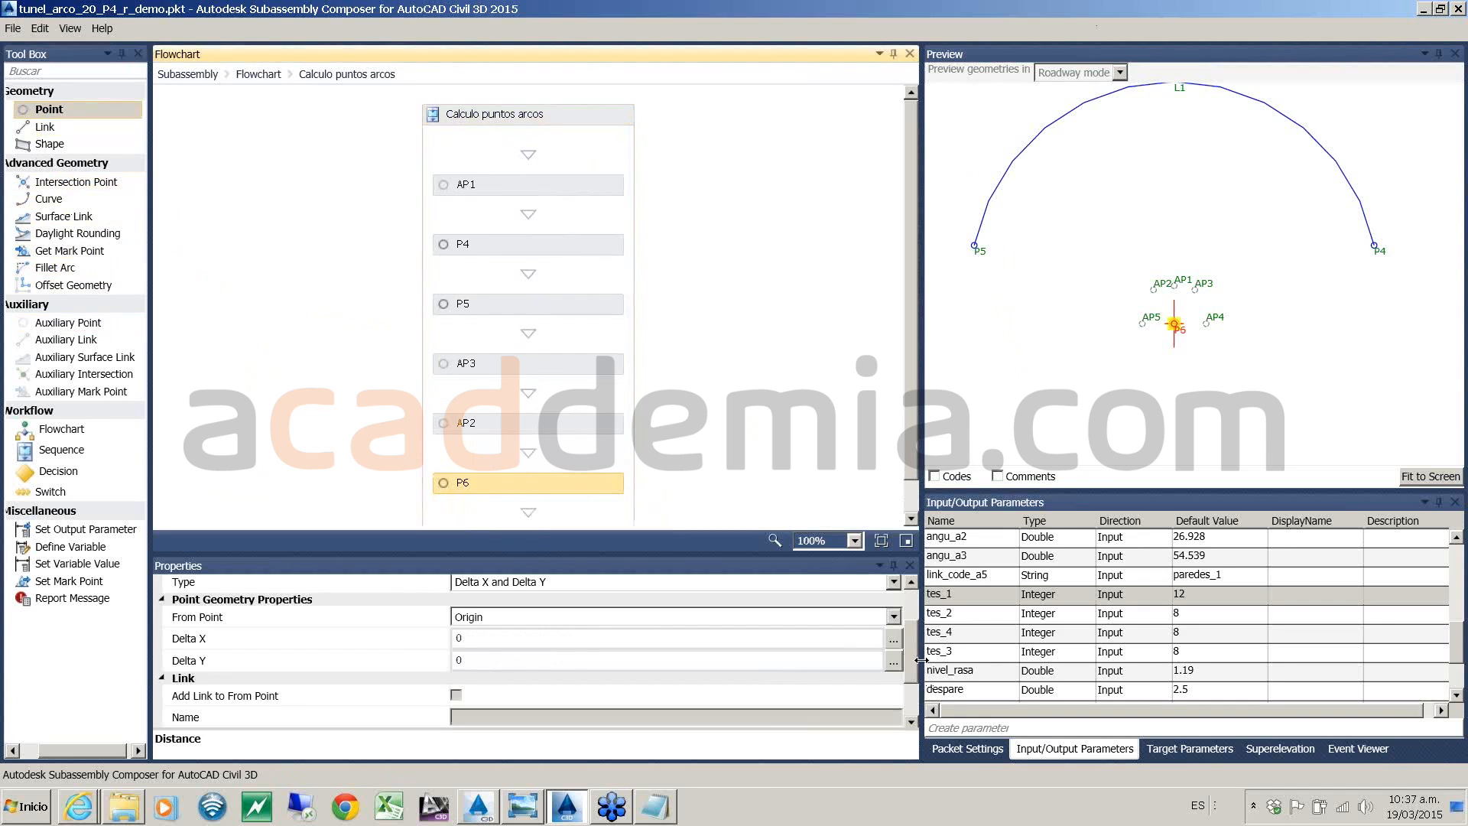
{"action": "scroll", "coordinate": [916, 657], "scroll_direction": "up", "scroll_amount": 2}
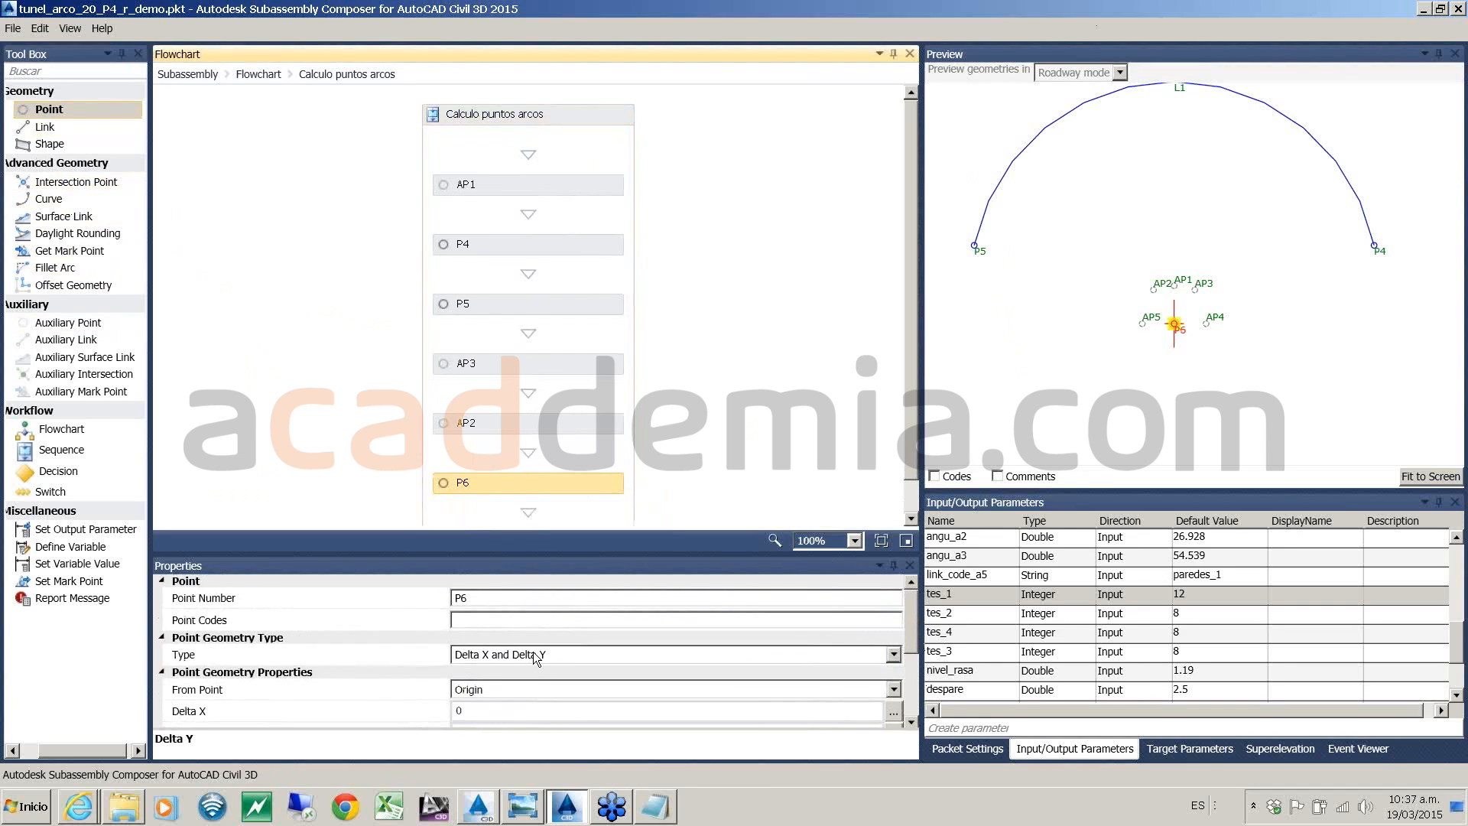
{"action": "left_click", "coordinate": [543, 653]}
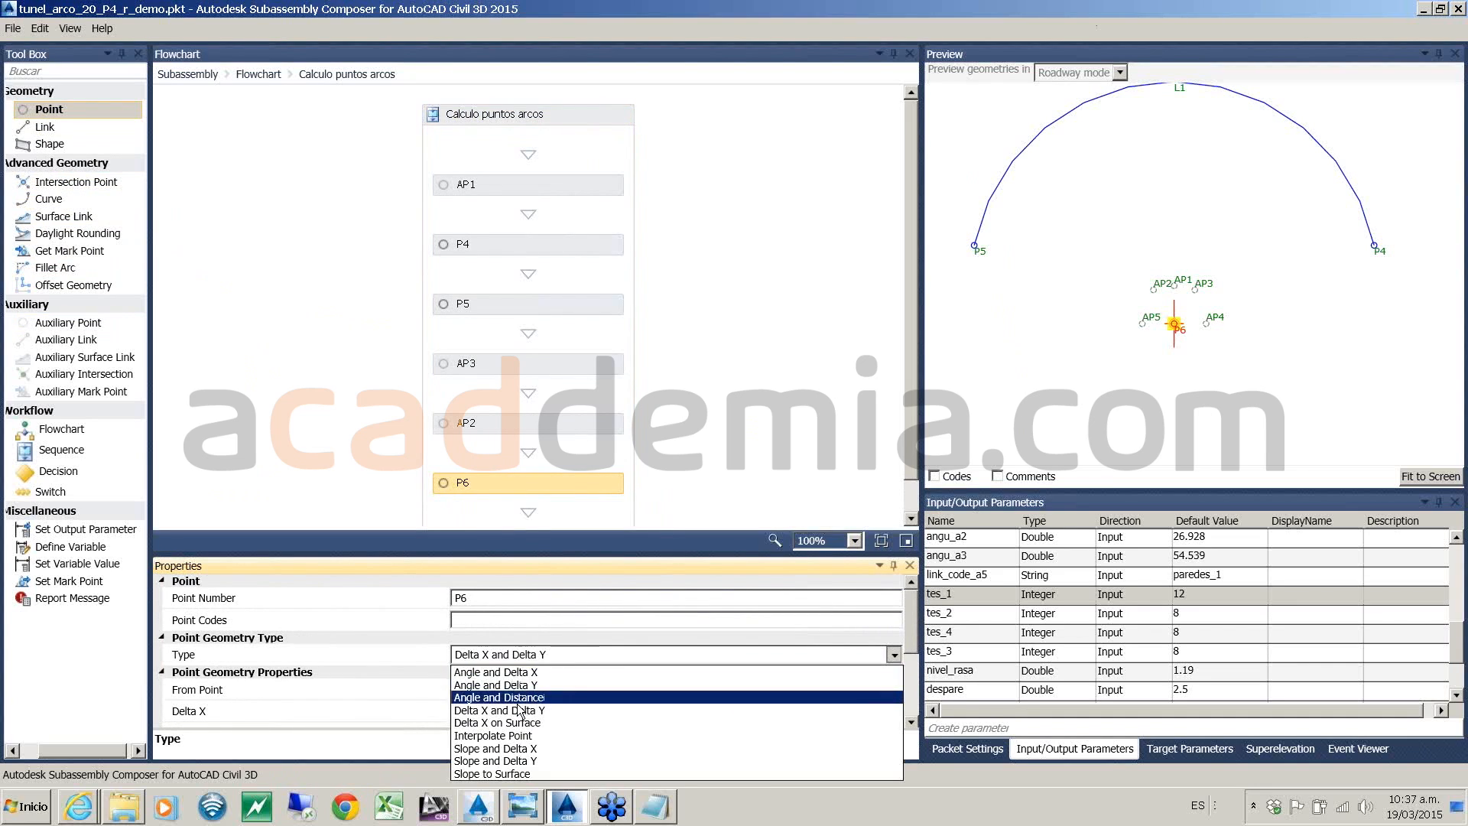
{"action": "left_click", "coordinate": [517, 699]}
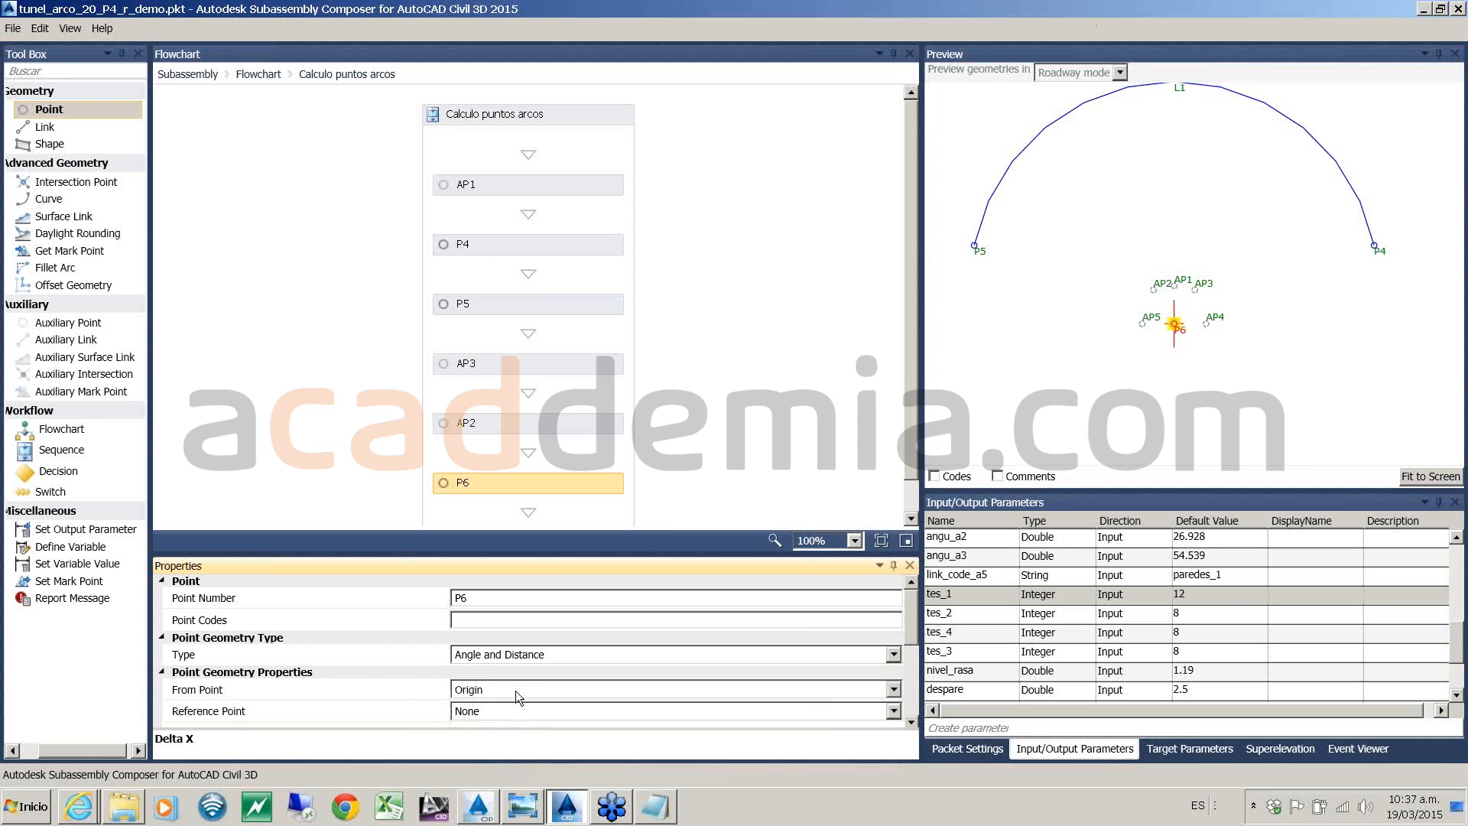
{"action": "left_click", "coordinate": [516, 691]}
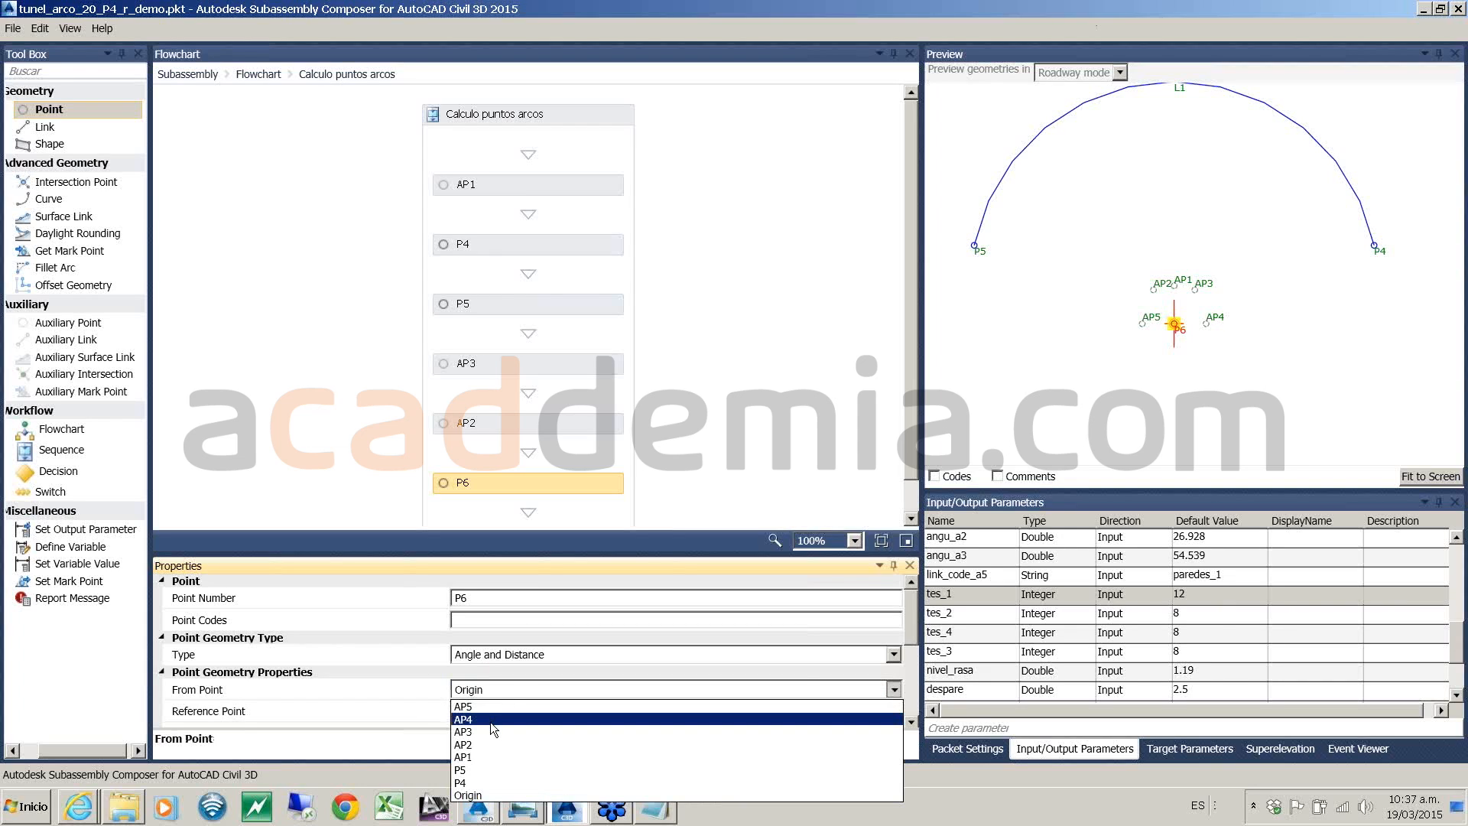
{"action": "left_click", "coordinate": [479, 745]}
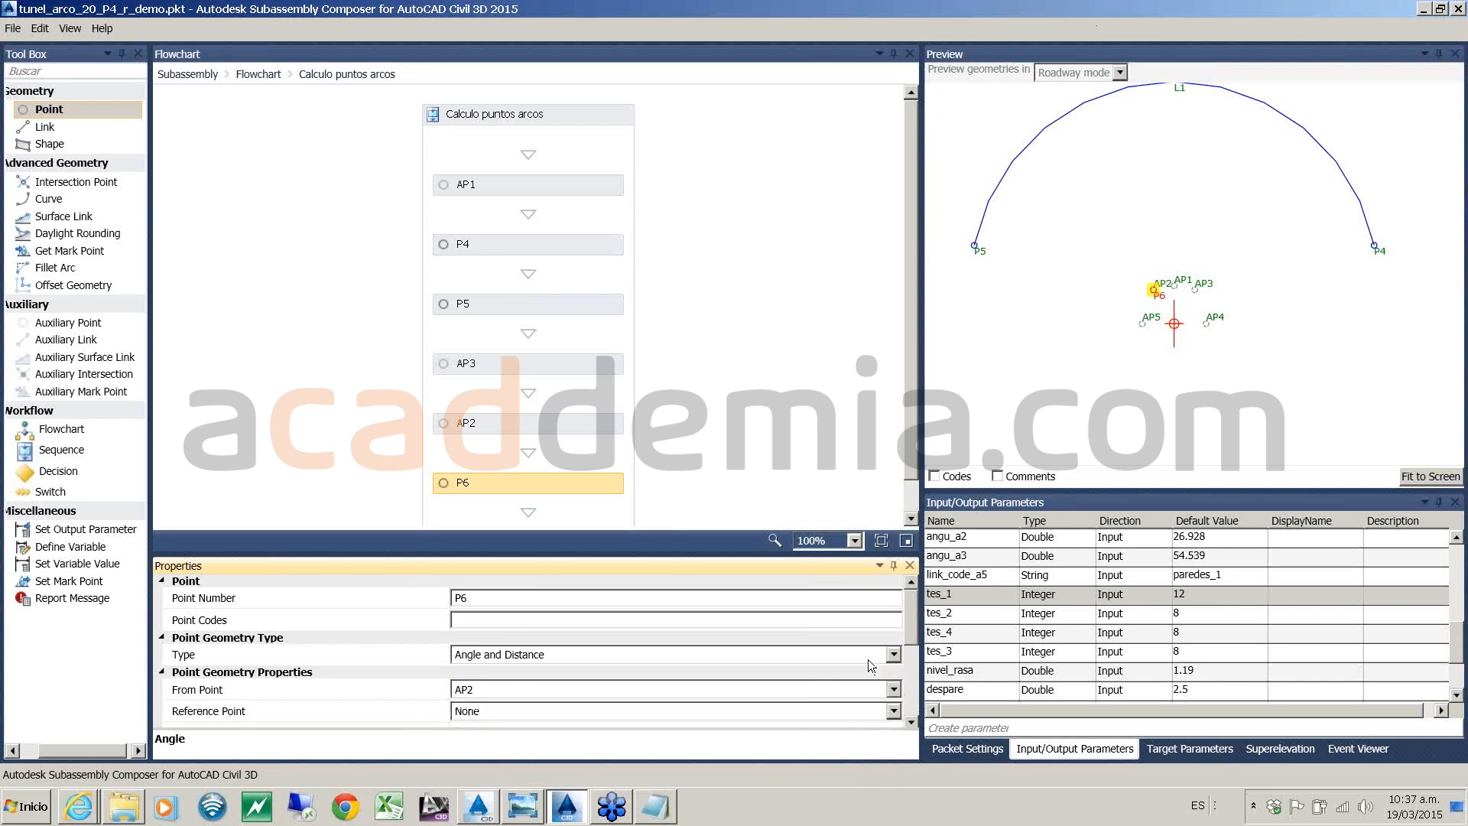
- Set P6's angle to 360+(90-angu_a1)-angu_a2+angu_pera_d and its distance to r2
{"action": "scroll", "coordinate": [916, 621], "scroll_direction": "down", "scroll_amount": 2}
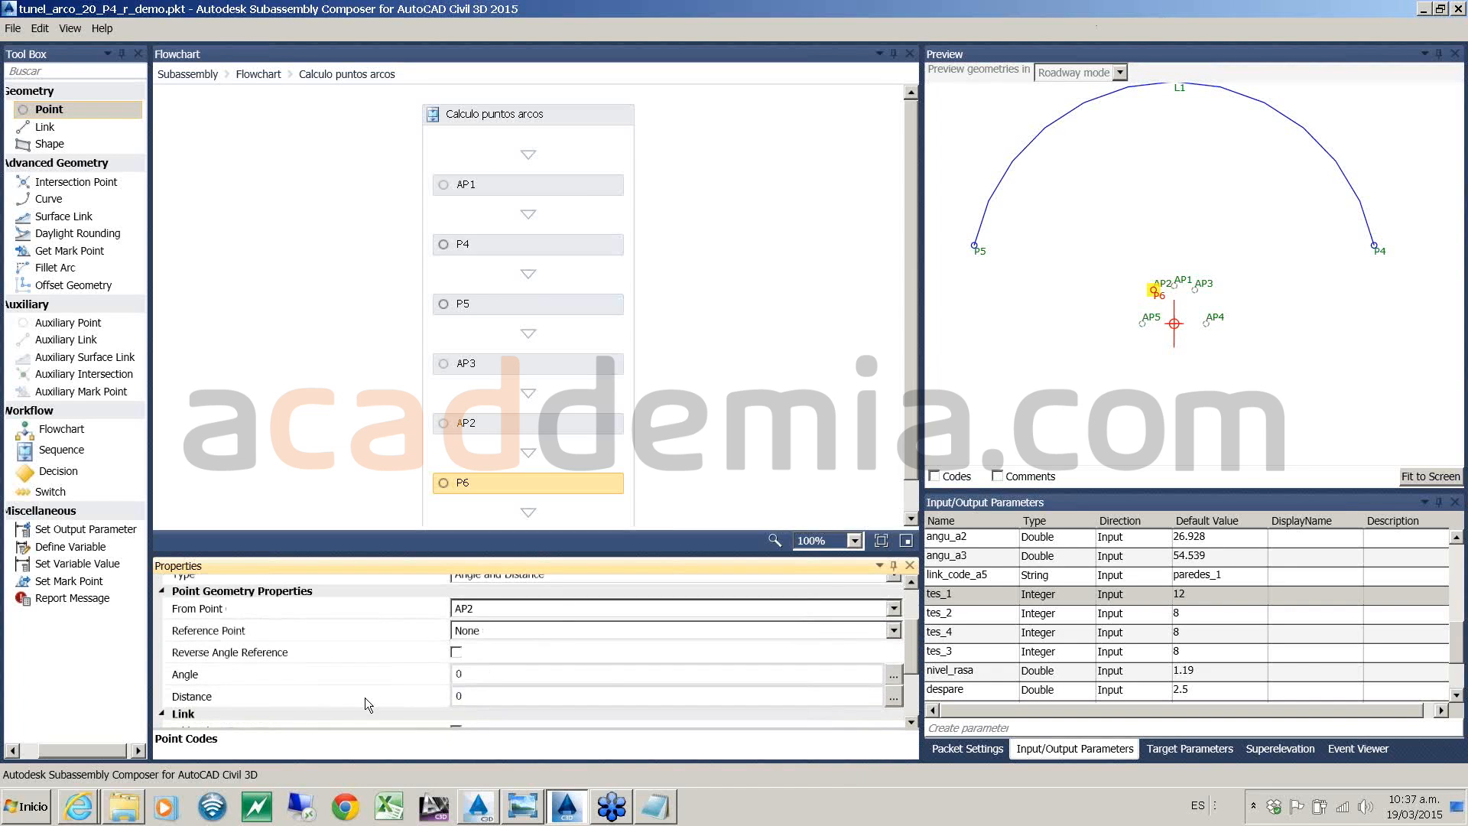
{"action": "left_click", "coordinate": [387, 676]}
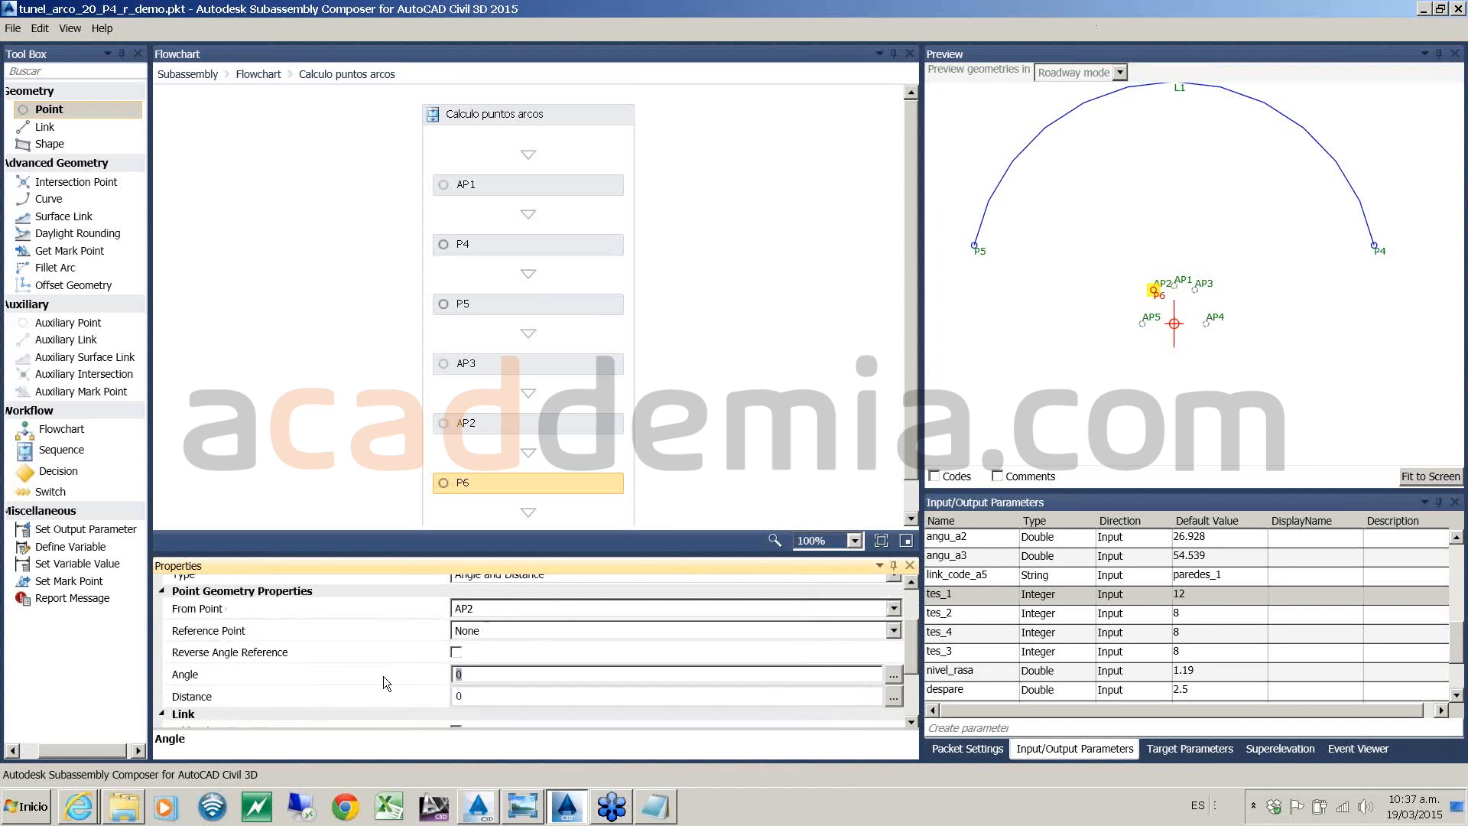
{"action": "type", "text": "360+(90-angu_a1)-angu_a2+angu_pera_d"}
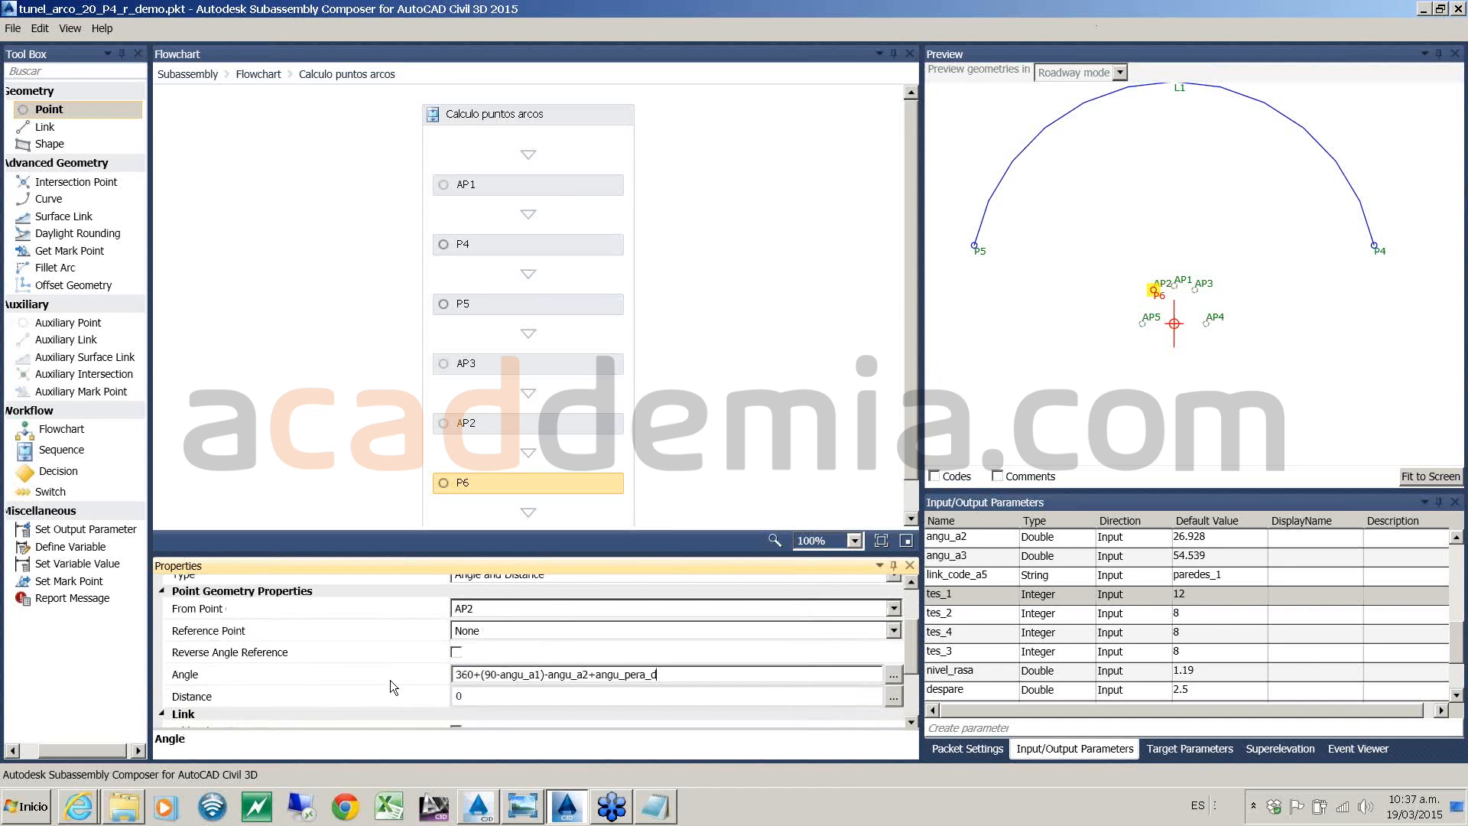
{"action": "left_click", "coordinate": [464, 696]}
{"action": "left_click", "coordinate": [471, 693]}
{"action": "key", "text": "BackSpace"}
{"action": "type", "text": "r2"}
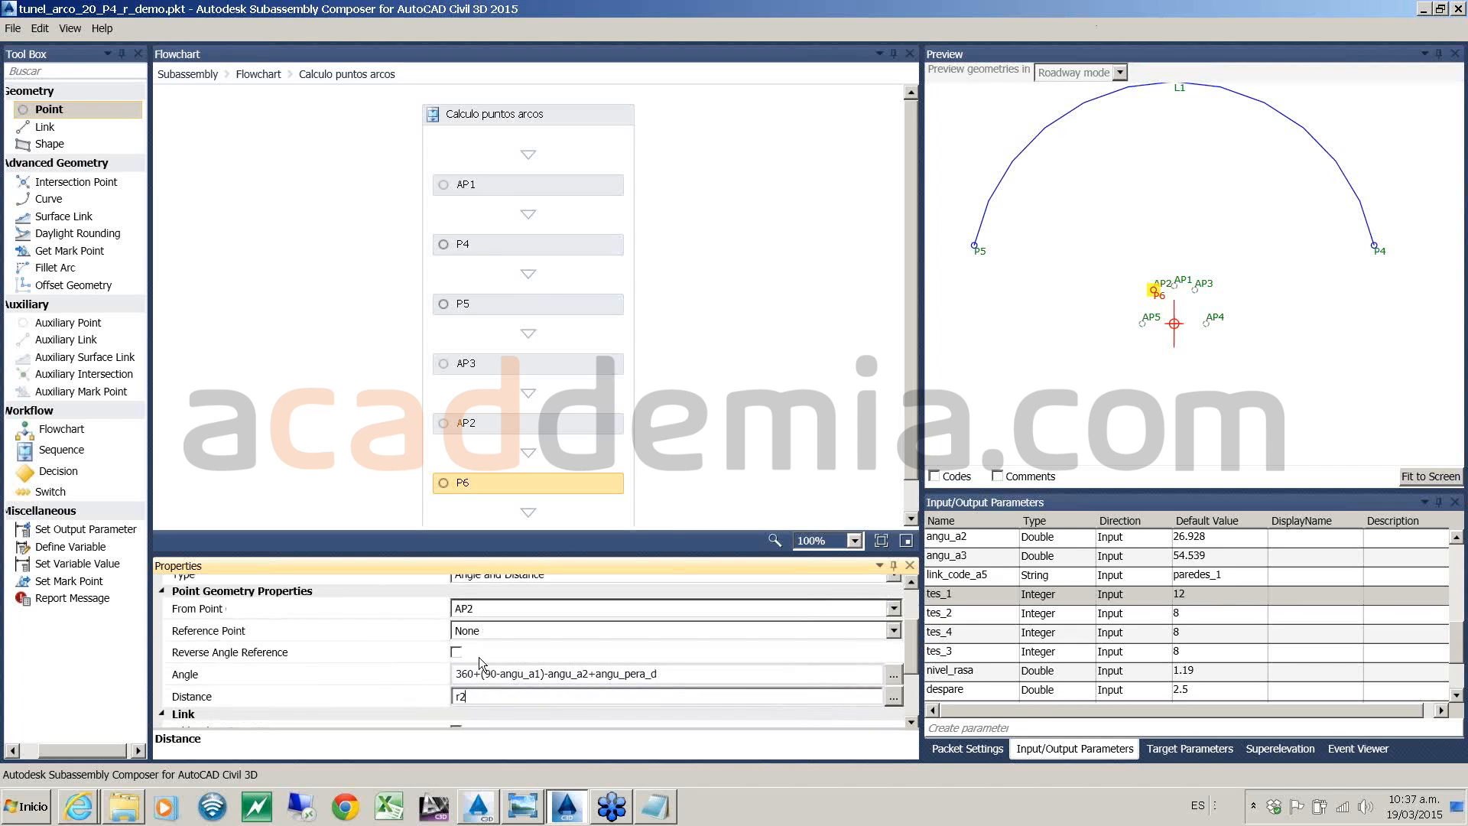
{"action": "left_click", "coordinate": [323, 353]}
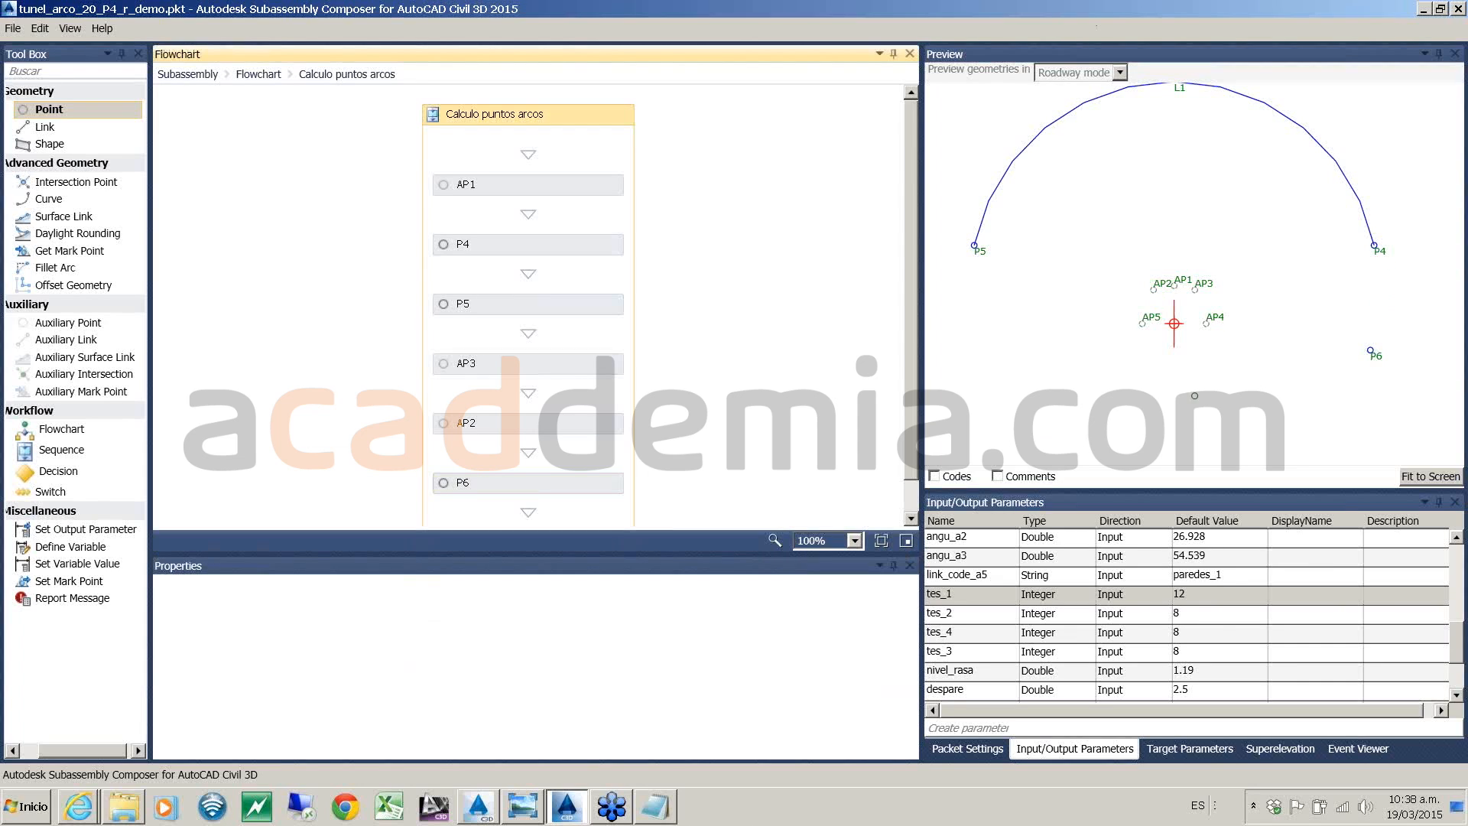
- Switch to the Civil 3D drawing, copy 180-(90-angu_a1)+angu_a2-angu_pera_i from the P7 label, and return to Subassembly Composer
{"action": "left_click", "coordinate": [485, 807]}
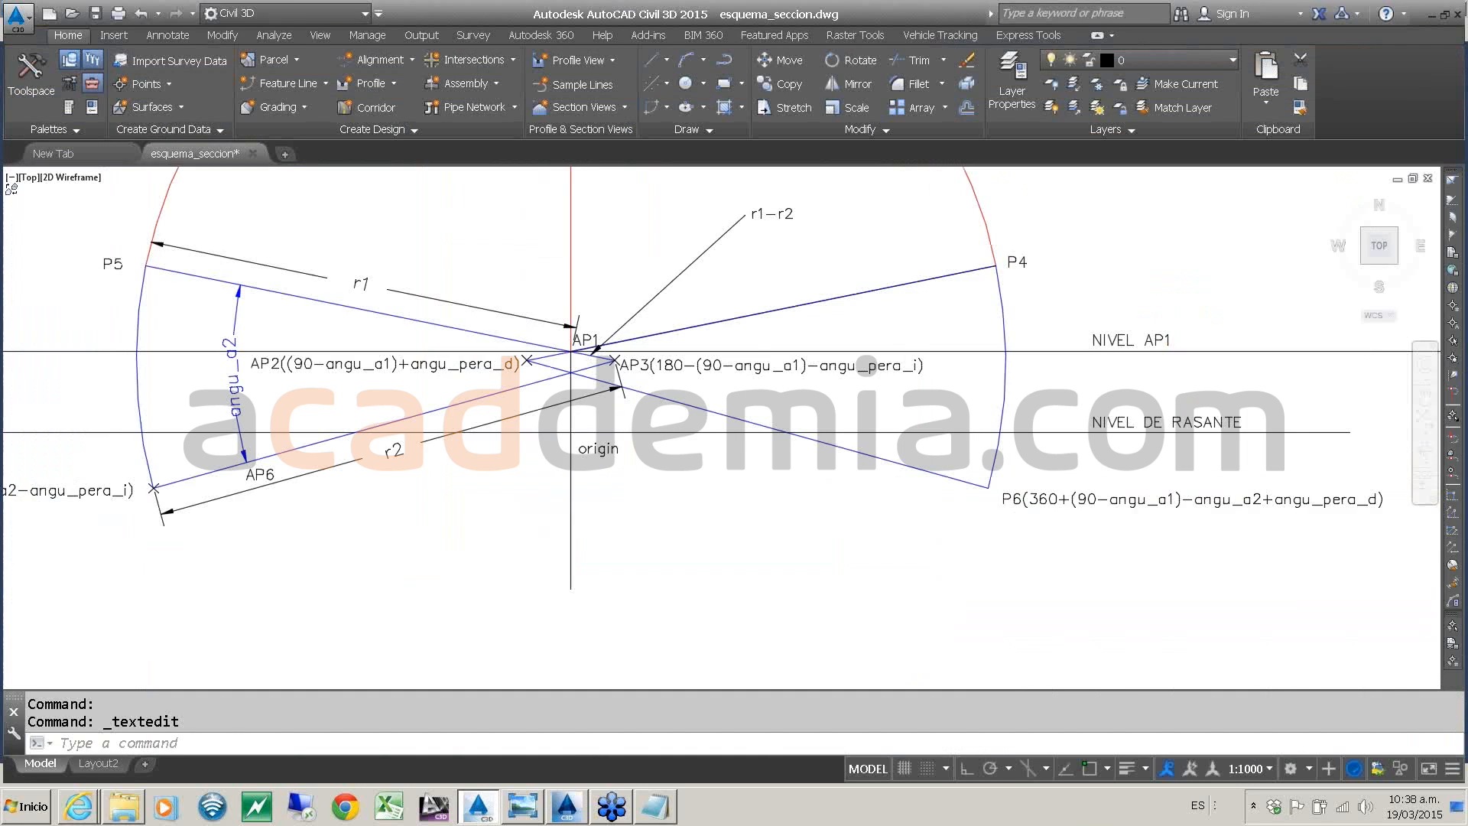
{"action": "scroll", "coordinate": [865, 364], "scroll_direction": "down", "scroll_amount": 4}
{"action": "scroll", "coordinate": [541, 480], "scroll_direction": "up", "scroll_amount": 4}
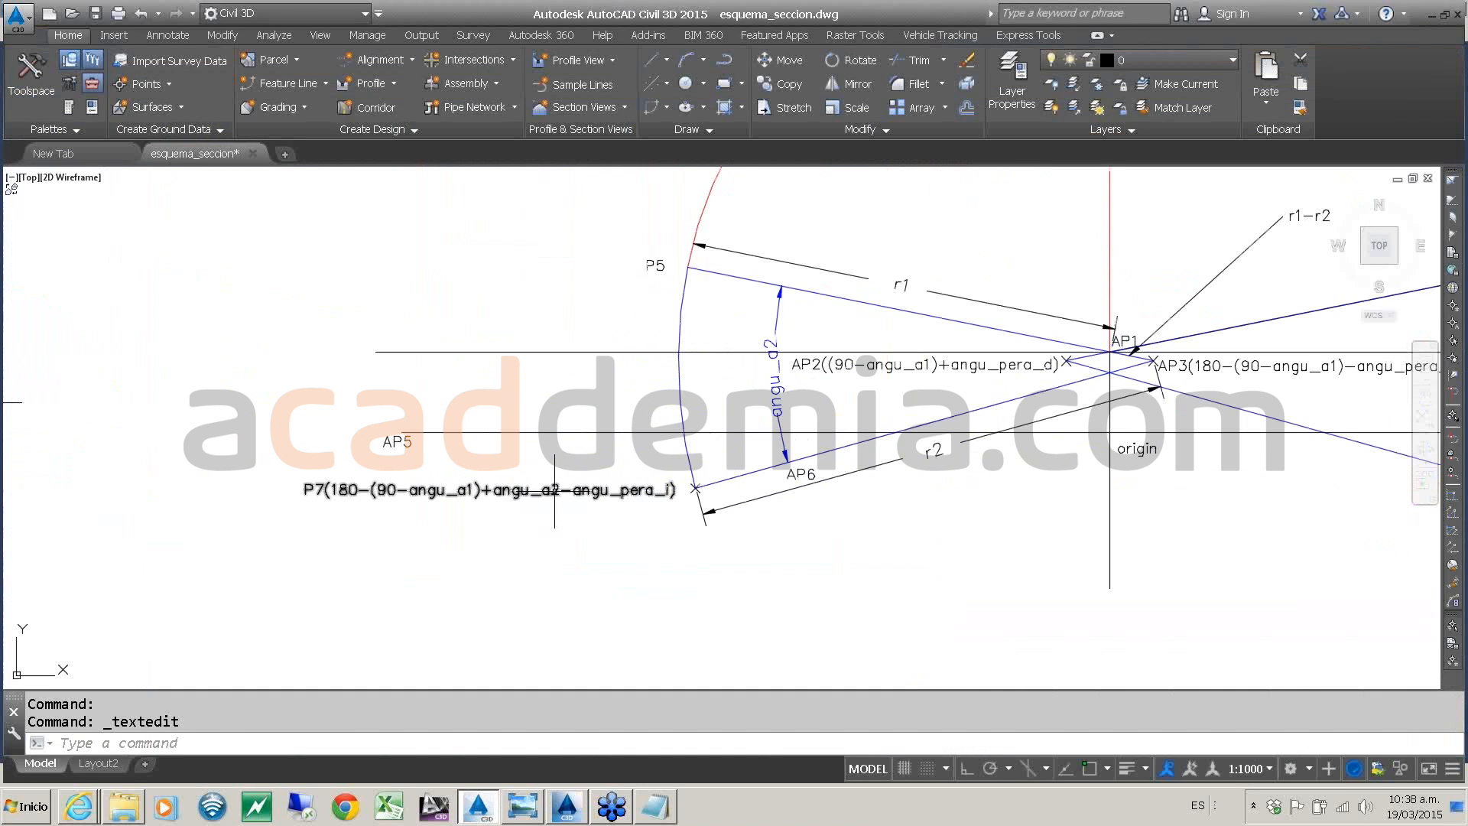
{"action": "double_click", "coordinate": [554, 490]}
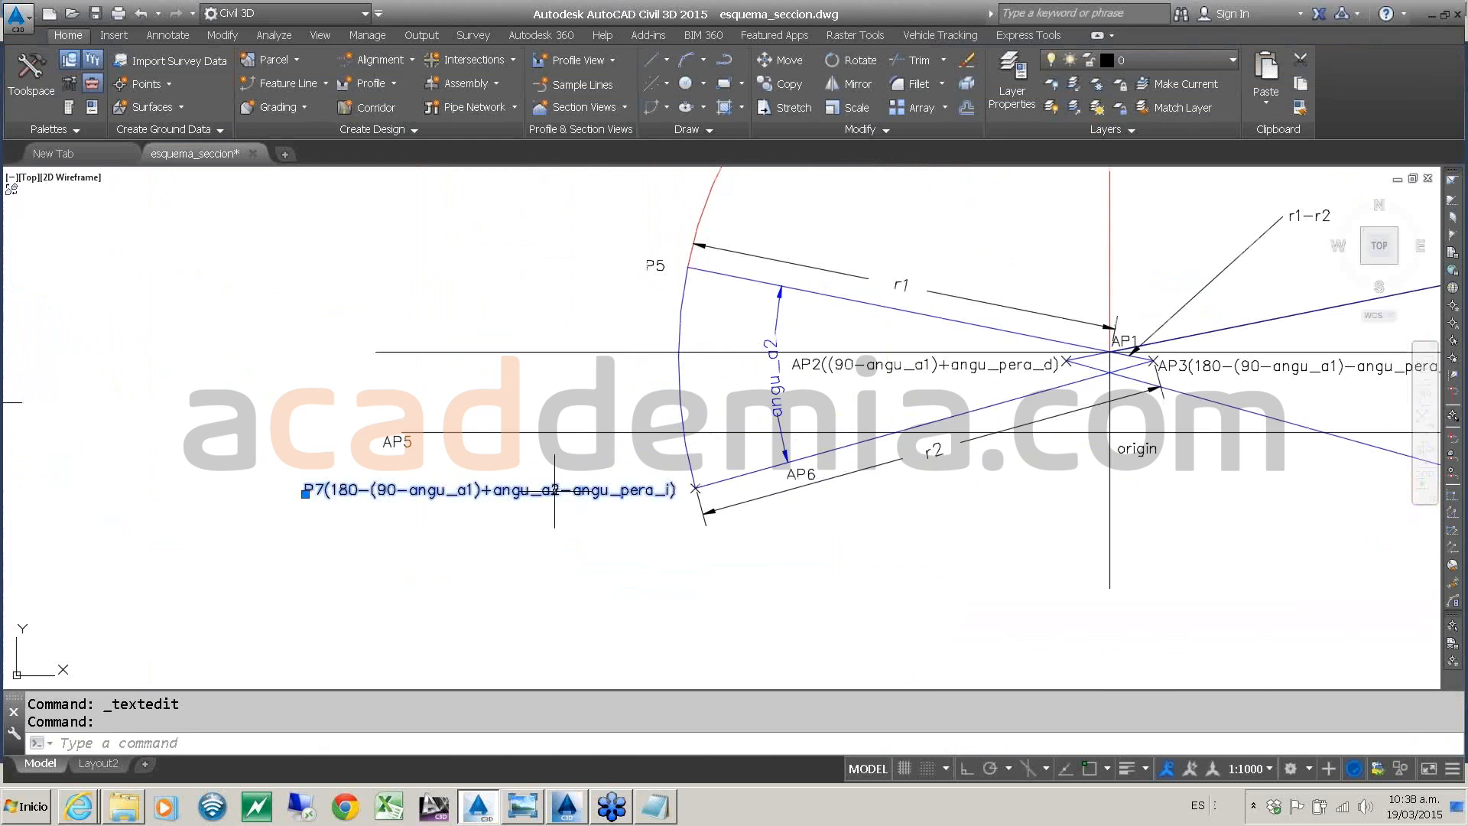
{"action": "left_click", "coordinate": [332, 490]}
{"action": "left_click_drag", "start_coordinate": [333, 490], "coordinate": [672, 503]}
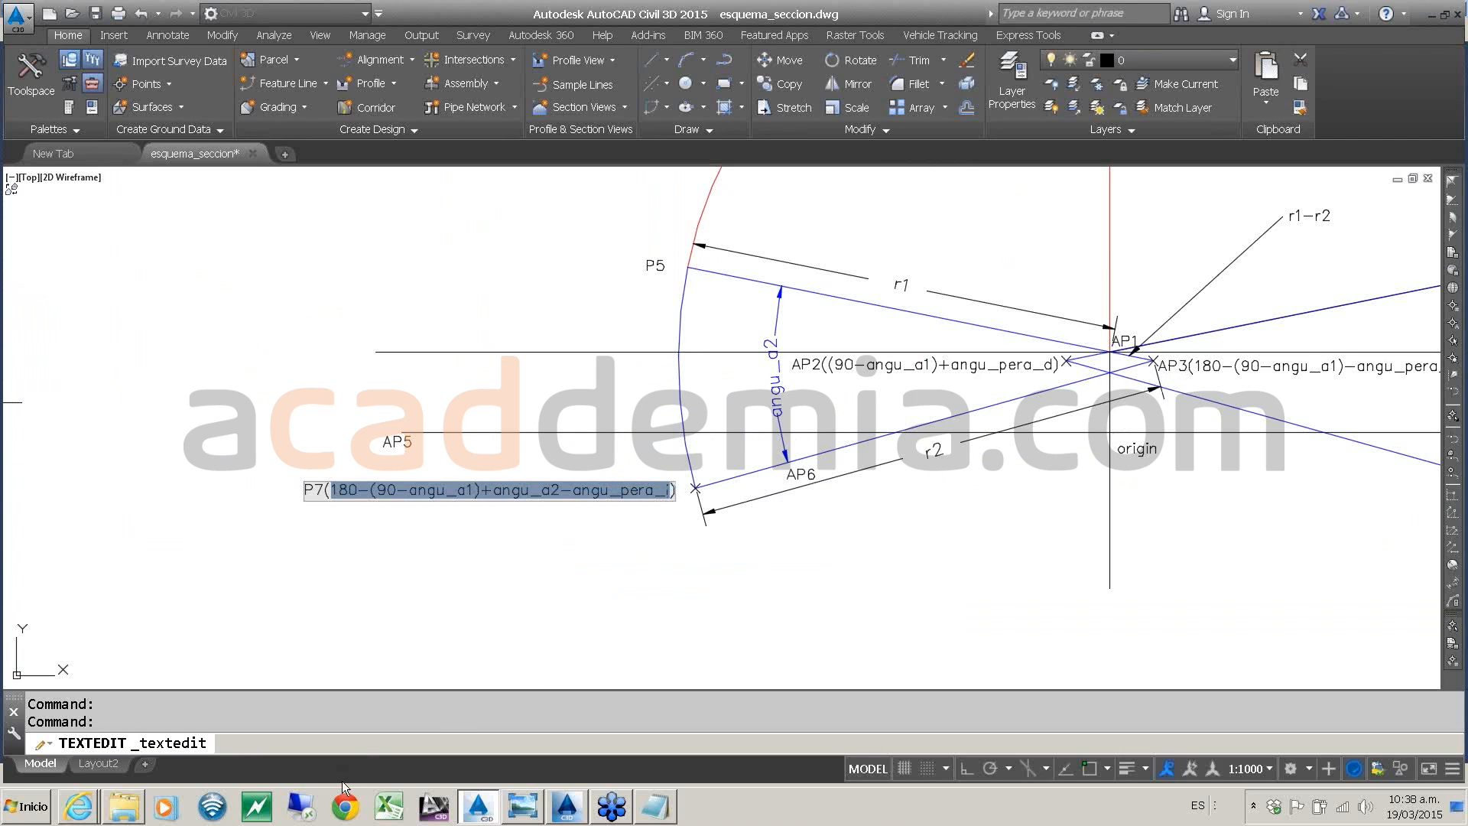
{"action": "left_click", "coordinate": [564, 809]}
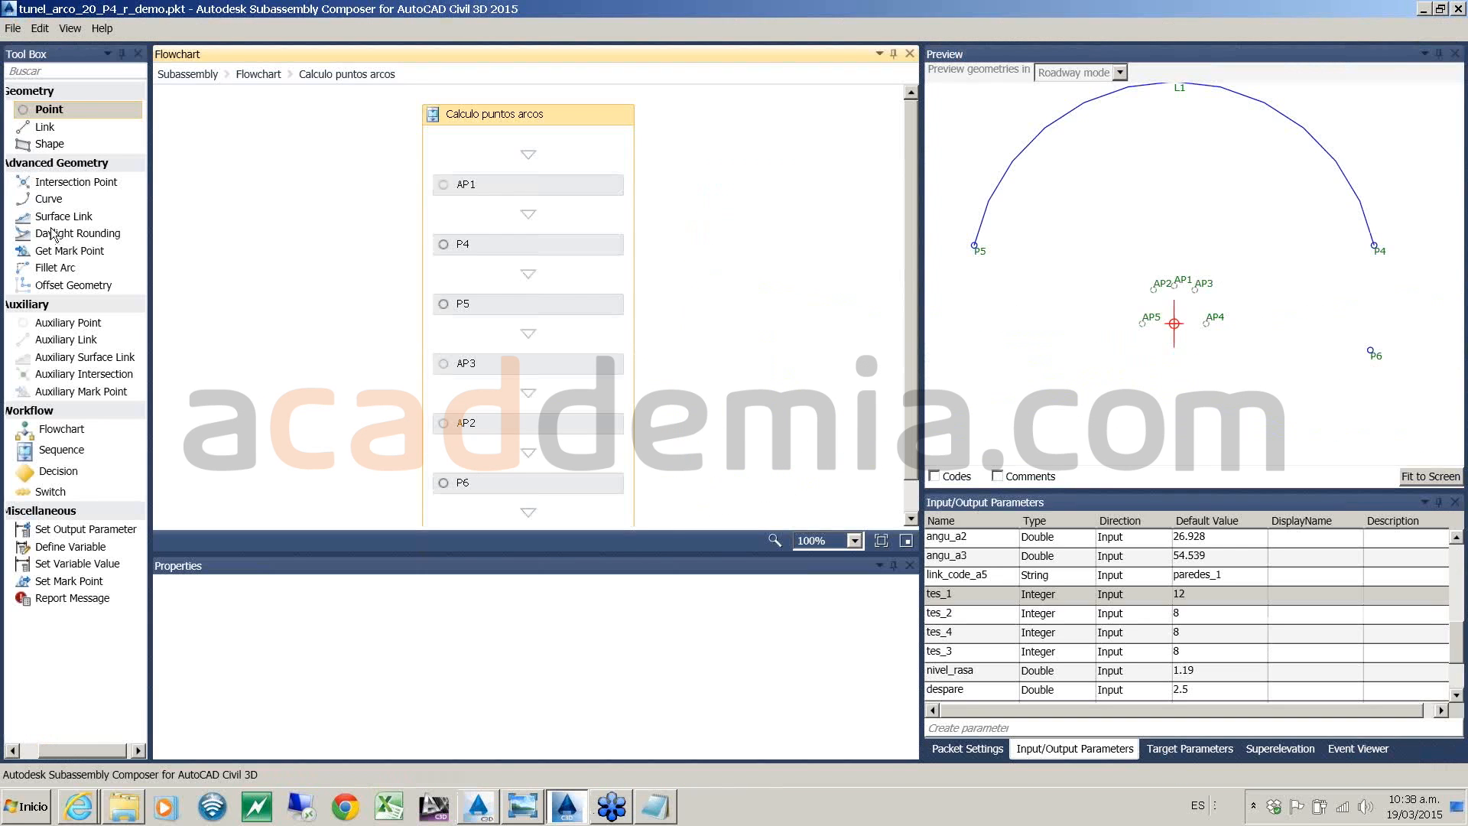
- Add a Point below P6 in the sequence, with type Angle and Distance, measured from point AP3
{"action": "left_click_drag", "start_coordinate": [48, 111], "coordinate": [563, 460]}
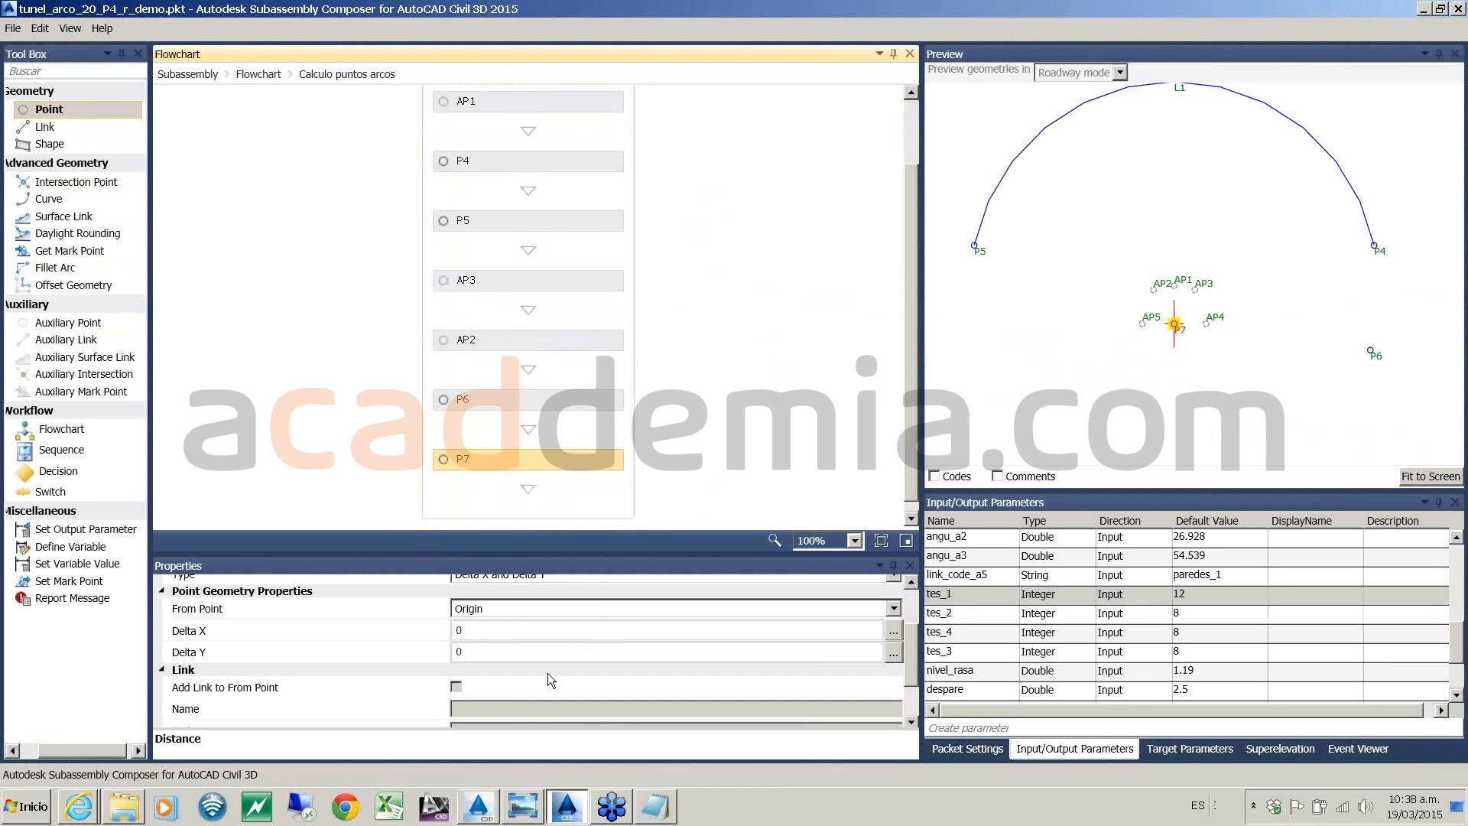
{"action": "left_click_drag", "start_coordinate": [915, 669], "coordinate": [913, 640]}
{"action": "left_click", "coordinate": [493, 644]}
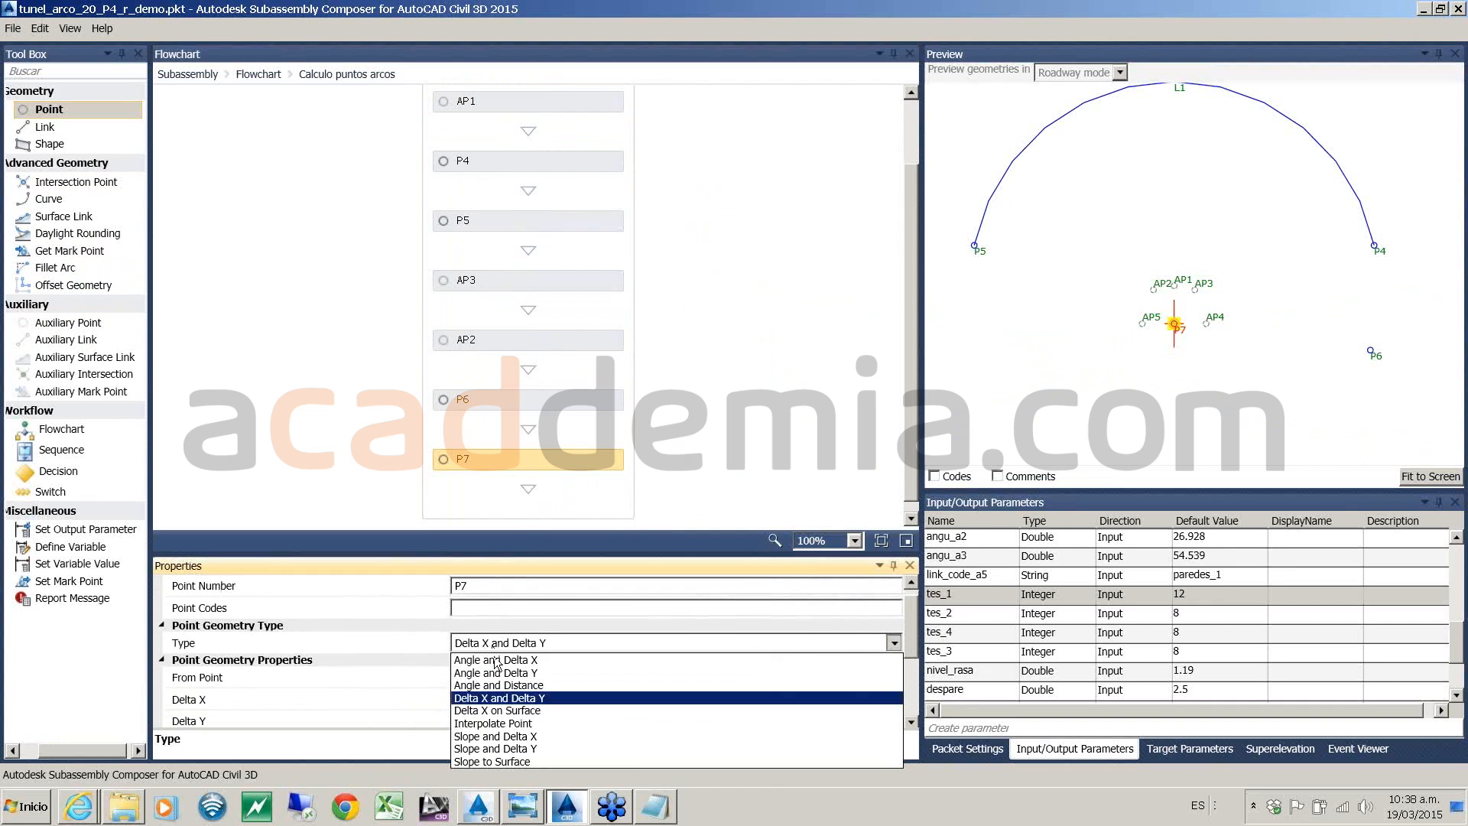
{"action": "left_click", "coordinate": [505, 688]}
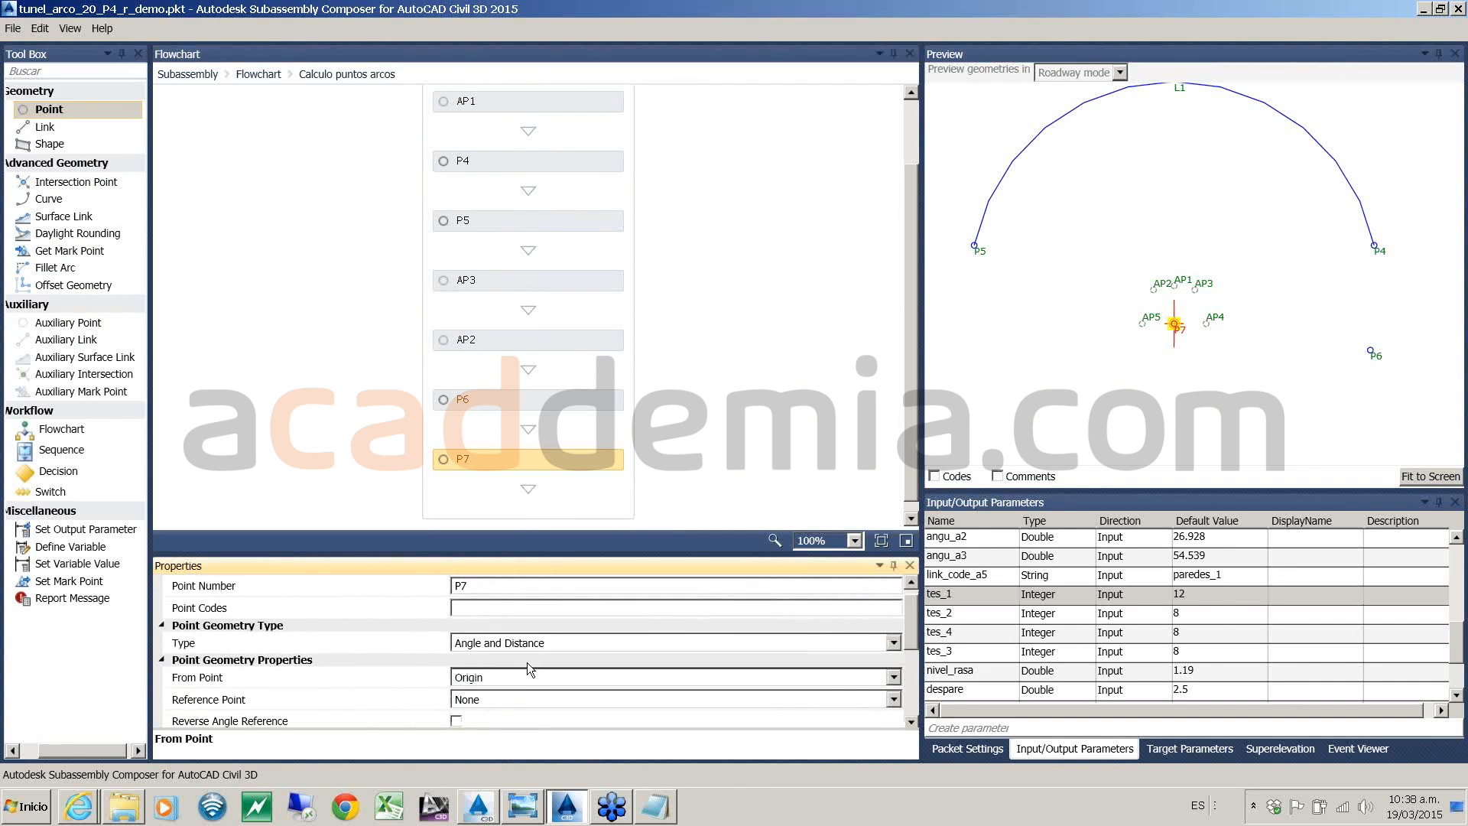
{"action": "left_click", "coordinate": [584, 676]}
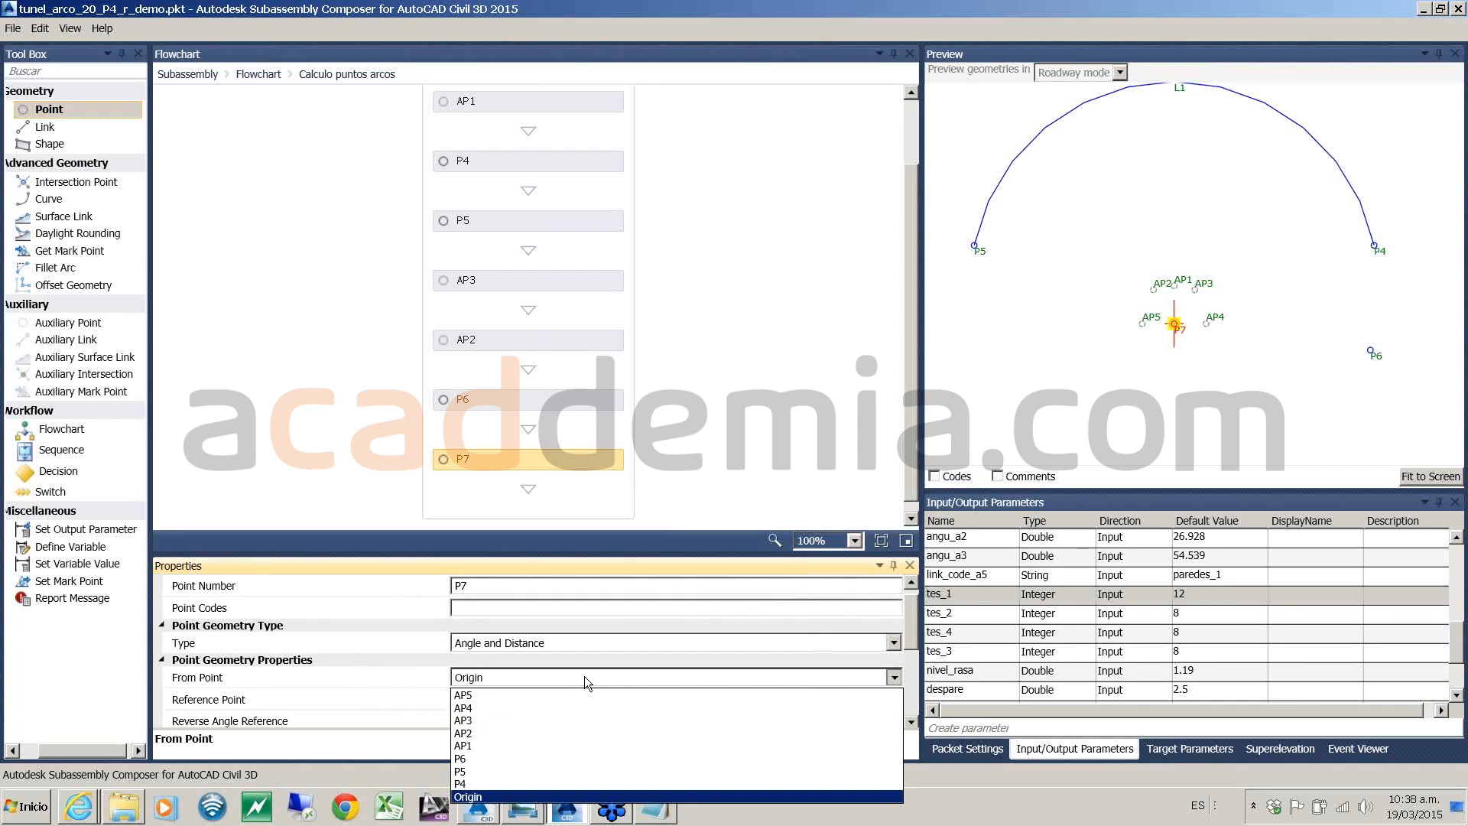
{"action": "left_click", "coordinate": [482, 720]}
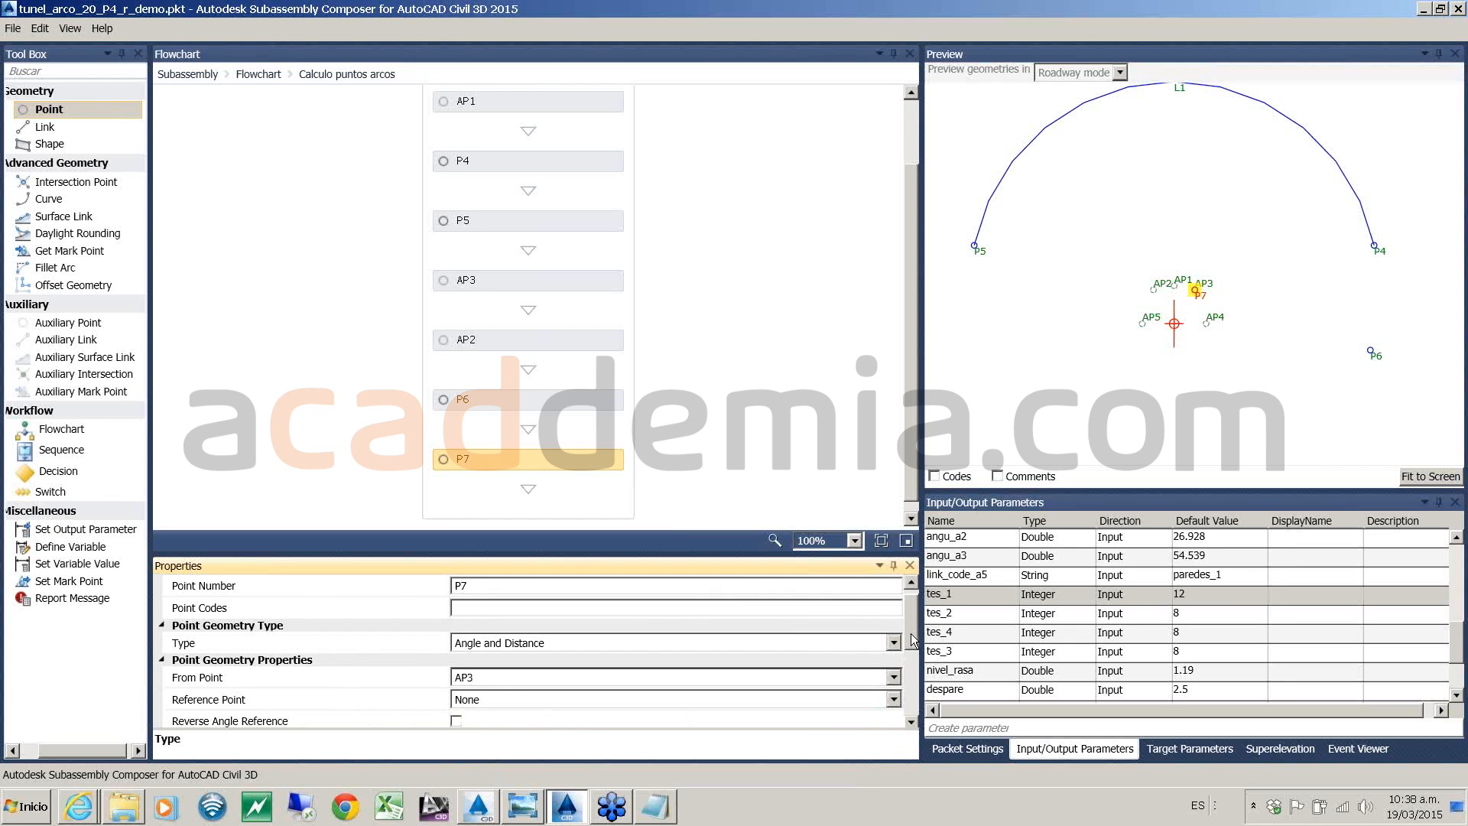
- Set P7's angle to 180-(90-angu_a1)+angu_a2-angu_pera_i and its distance to r2
{"action": "scroll", "coordinate": [912, 639], "scroll_direction": "down", "scroll_amount": 5}
{"action": "left_click", "coordinate": [474, 648]}
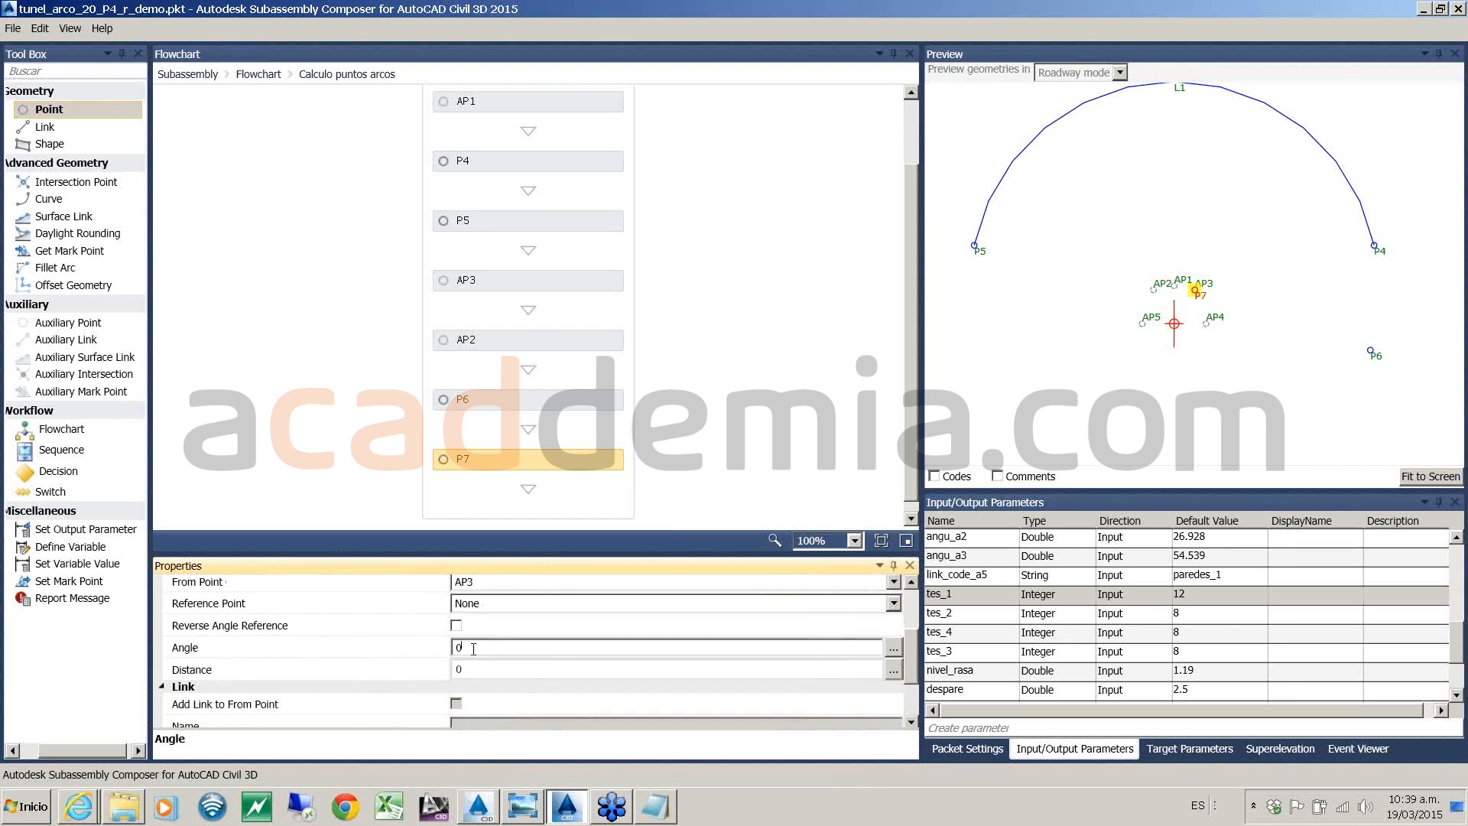
{"action": "type", "text": "180-(90-angu_a1)+angu_a2-angu_pera_i"}
{"action": "left_click", "coordinate": [484, 670]}
{"action": "left_click", "coordinate": [472, 671]}
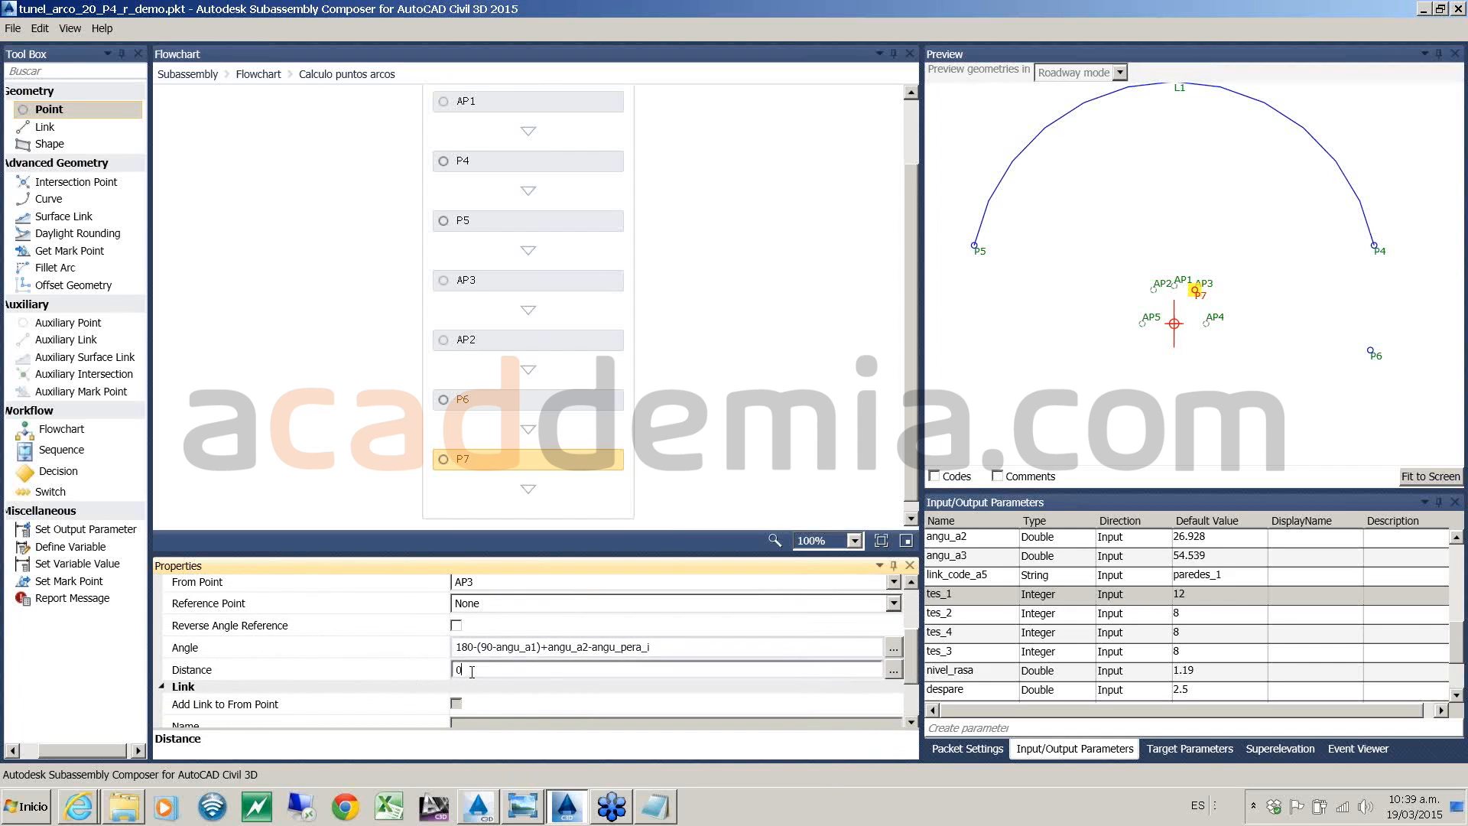
{"action": "key", "text": "BackSpace"}
{"action": "type", "text": "r2"}
{"action": "left_click", "coordinate": [732, 442]}
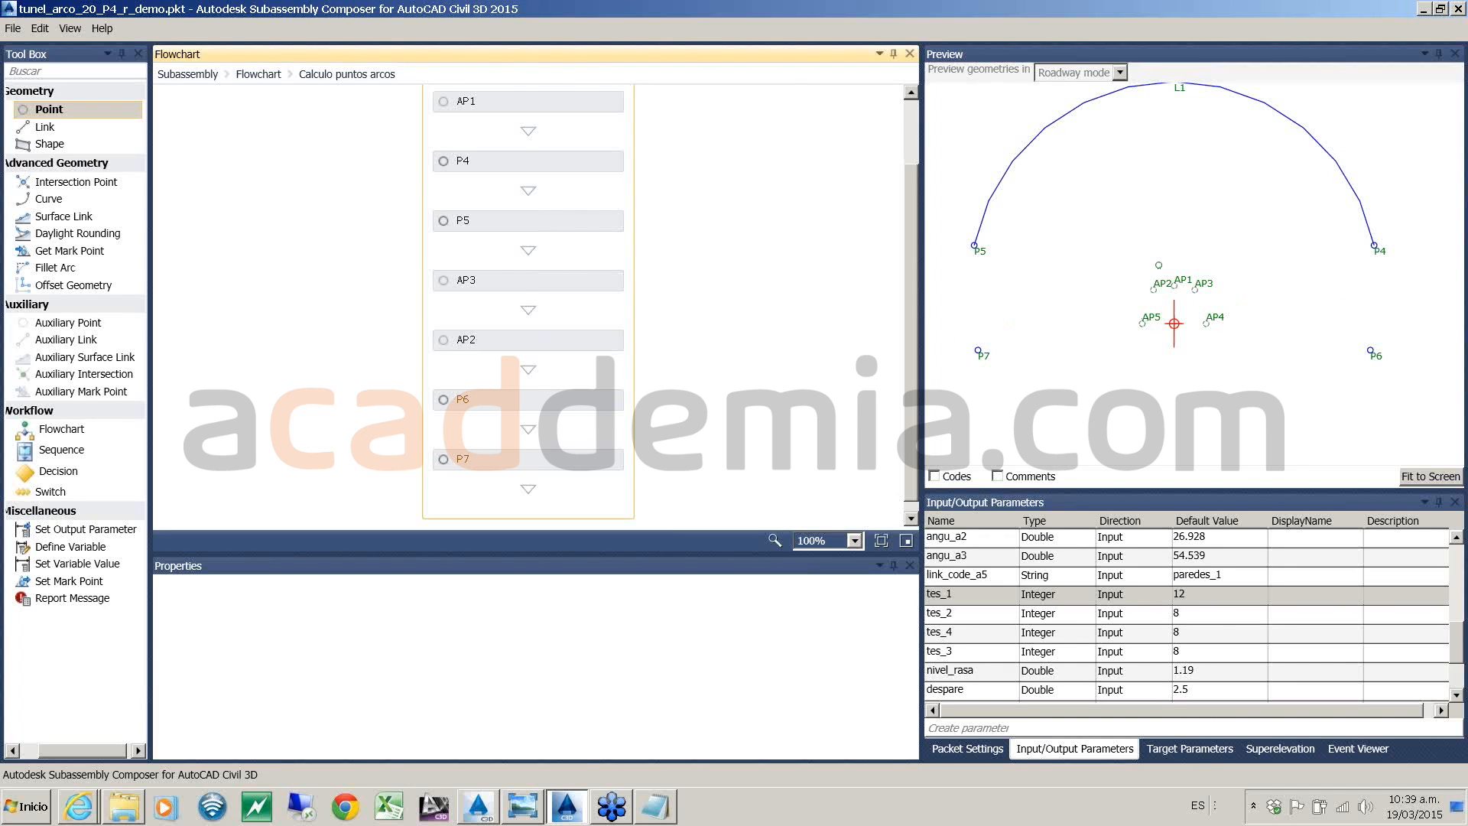
- Examine P5 and P7 in the preview, and compare them with the side arcs in the Civil 3D section drawing
{"action": "scroll", "coordinate": [1157, 288], "scroll_direction": "up", "scroll_amount": 1}
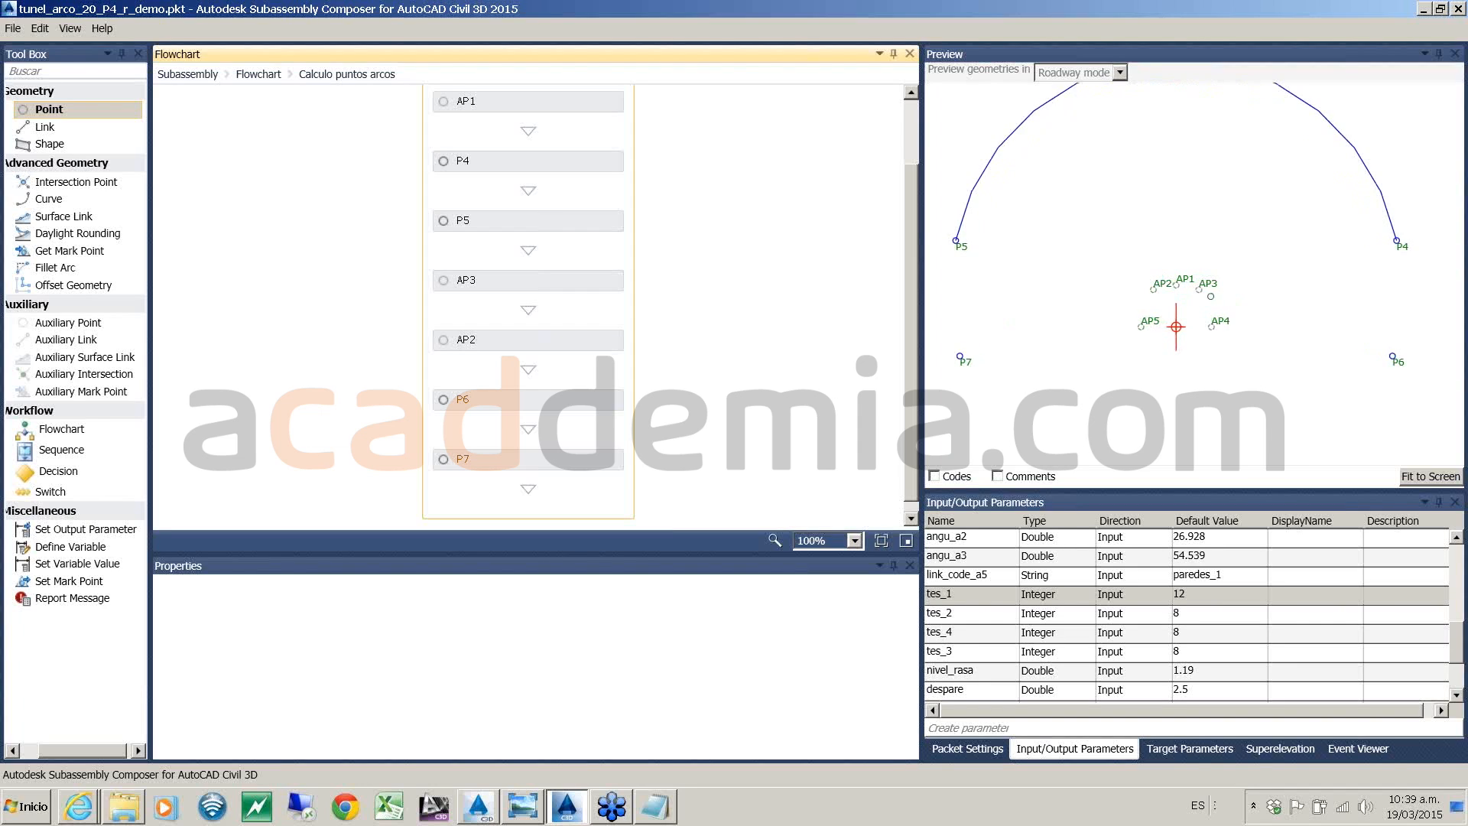
{"action": "scroll", "coordinate": [1211, 296], "scroll_direction": "up", "scroll_amount": 1}
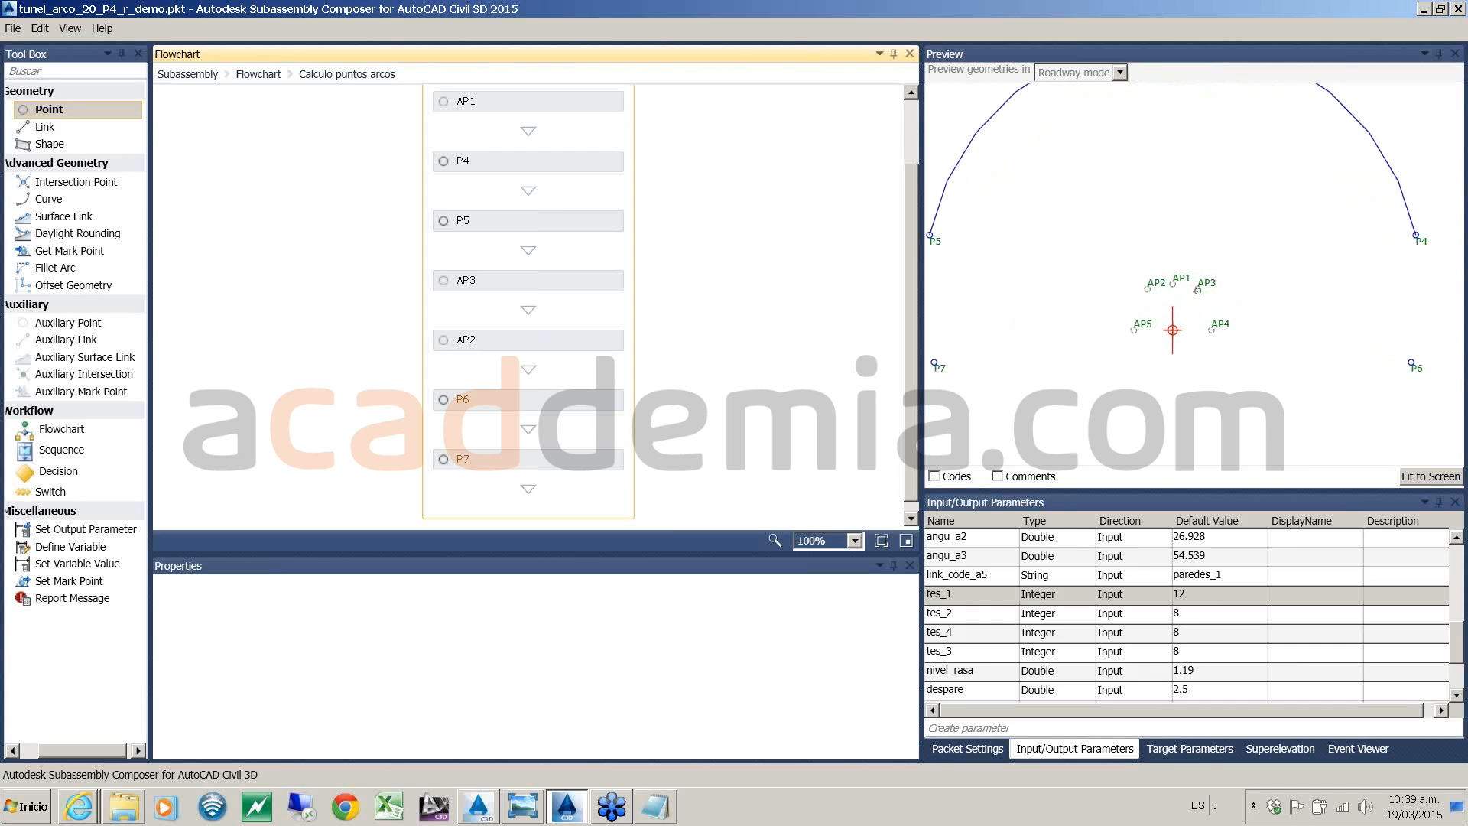
{"action": "middle_click_drag", "start_coordinate": [954, 293], "coordinate": [1086, 284]}
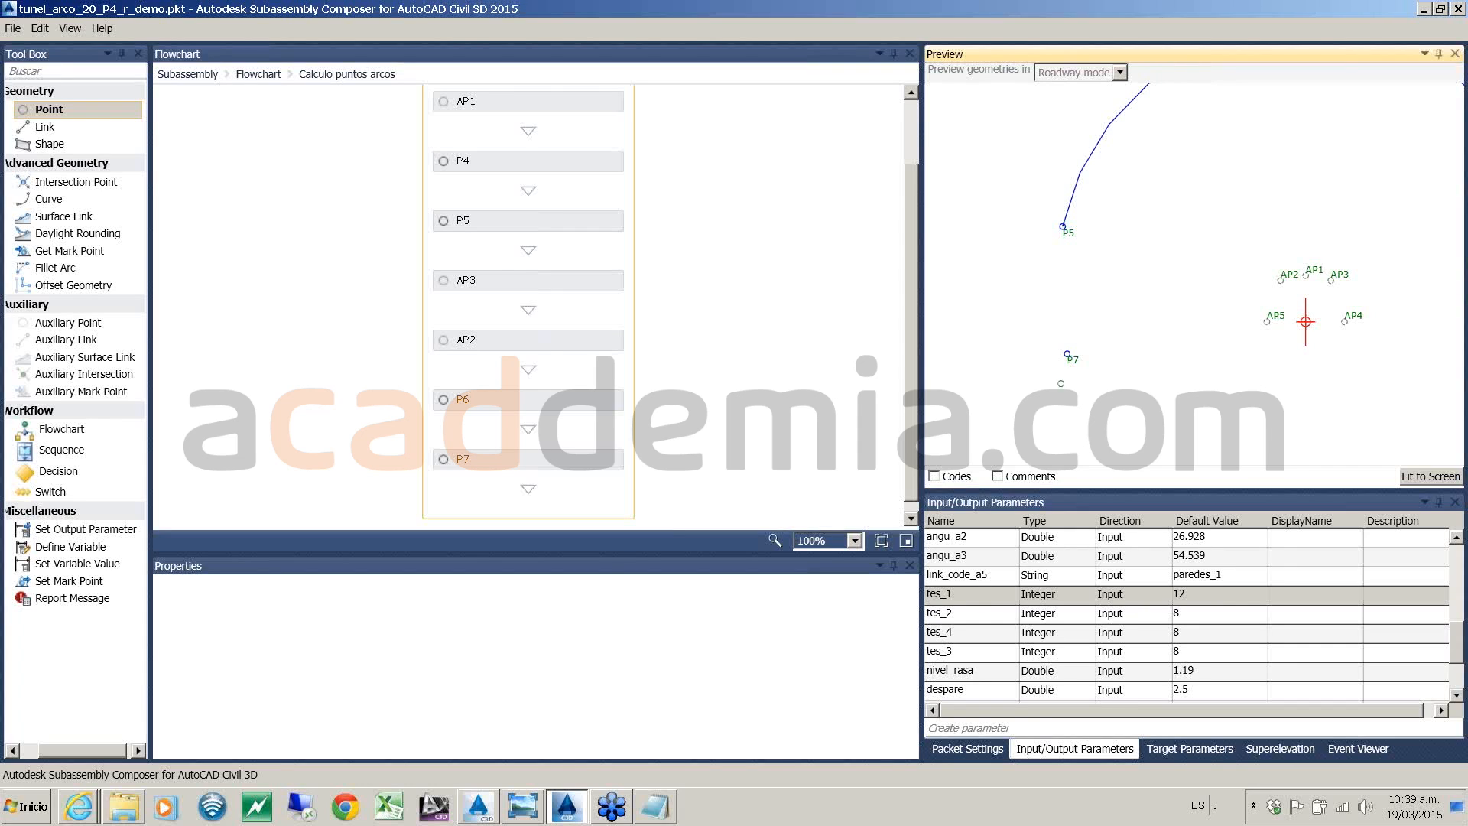
{"action": "left_click", "coordinate": [474, 812]}
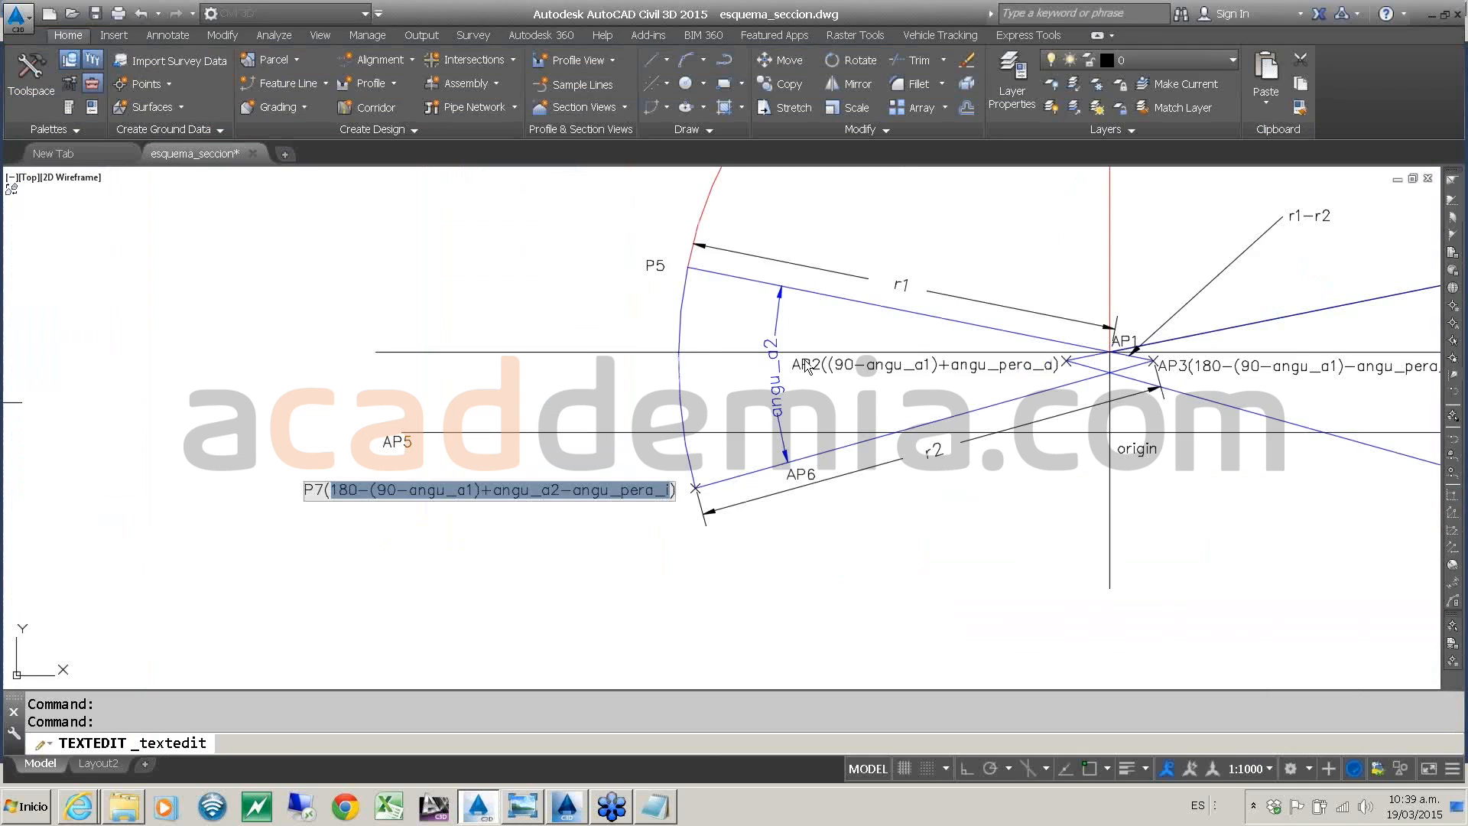
{"action": "scroll", "coordinate": [807, 368], "scroll_direction": "down", "scroll_amount": 5}
{"action": "scroll", "coordinate": [673, 329], "scroll_direction": "up", "scroll_amount": 2}
{"action": "scroll", "coordinate": [604, 329], "scroll_direction": "down", "scroll_amount": 3}
{"action": "scroll", "coordinate": [331, 390], "scroll_direction": "up", "scroll_amount": 3}
{"action": "scroll", "coordinate": [344, 382], "scroll_direction": "up", "scroll_amount": 6}
{"action": "scroll", "coordinate": [429, 354], "scroll_direction": "up", "scroll_amount": 2}
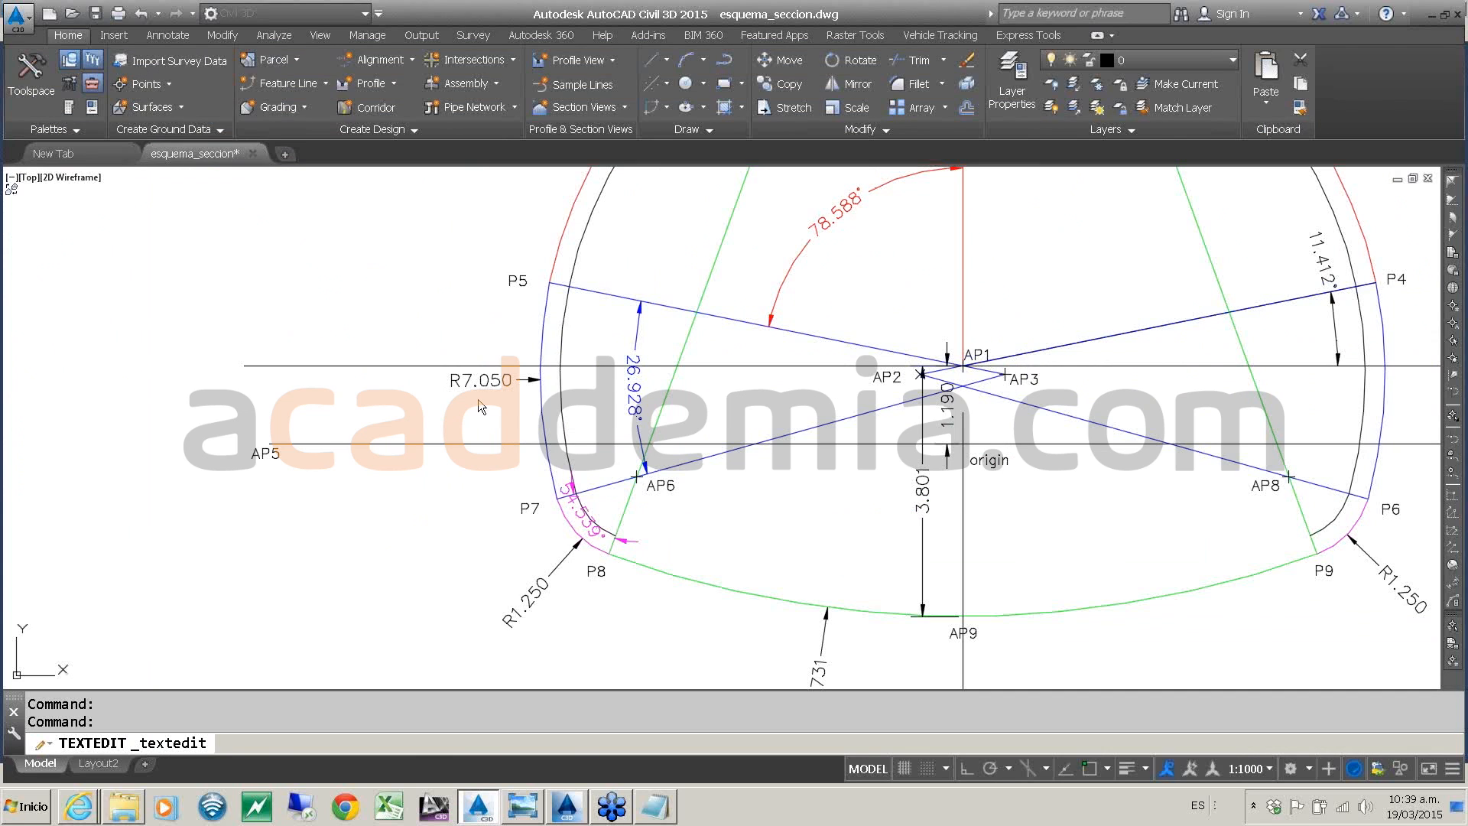
{"action": "scroll", "coordinate": [479, 399], "scroll_direction": "down", "scroll_amount": 2}
{"action": "scroll", "coordinate": [486, 393], "scroll_direction": "down", "scroll_amount": 4}
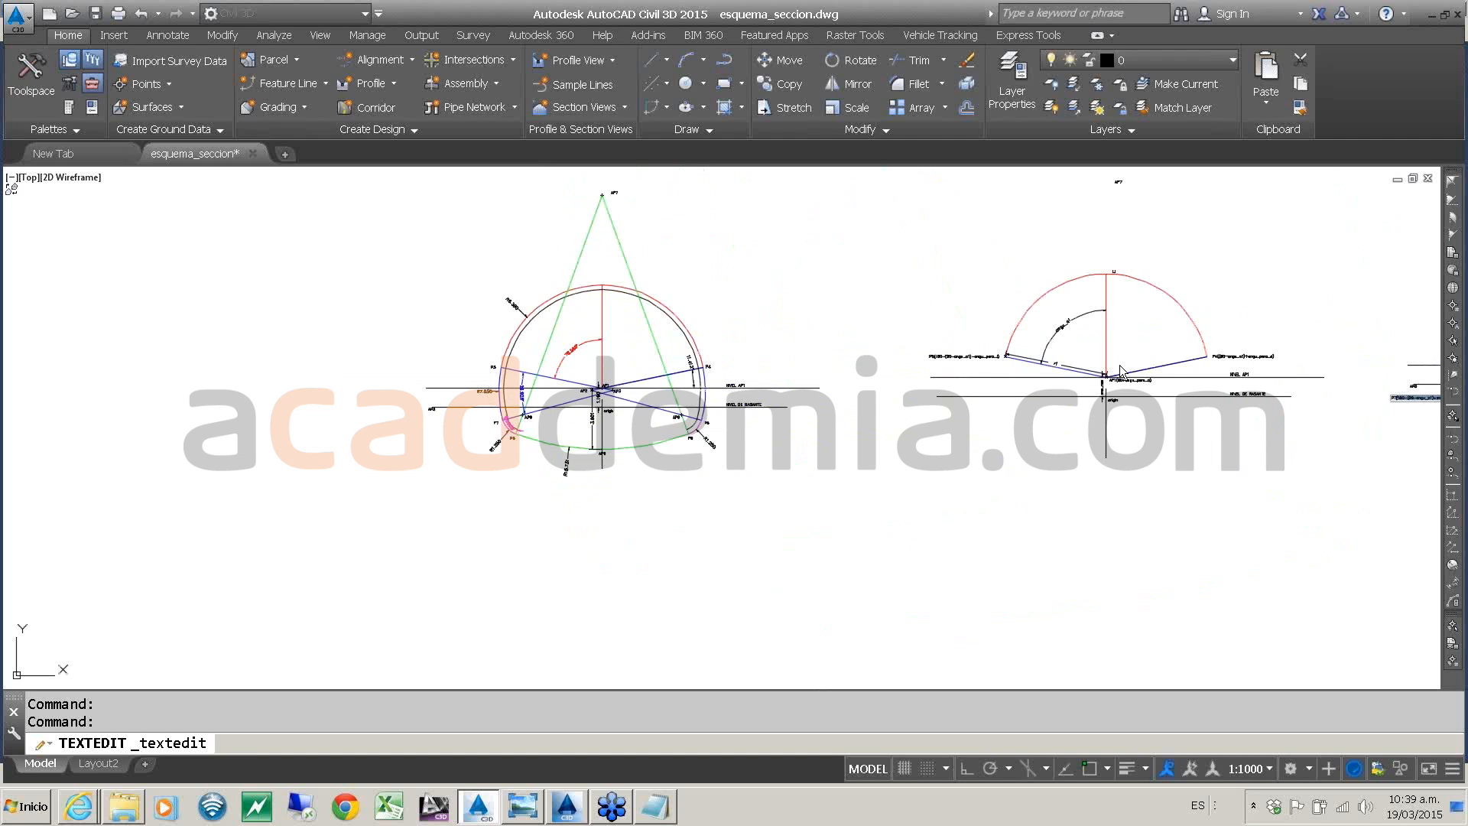
{"action": "scroll", "coordinate": [1121, 371], "scroll_direction": "up", "scroll_amount": 4}
{"action": "scroll", "coordinate": [1300, 394], "scroll_direction": "down", "scroll_amount": 6}
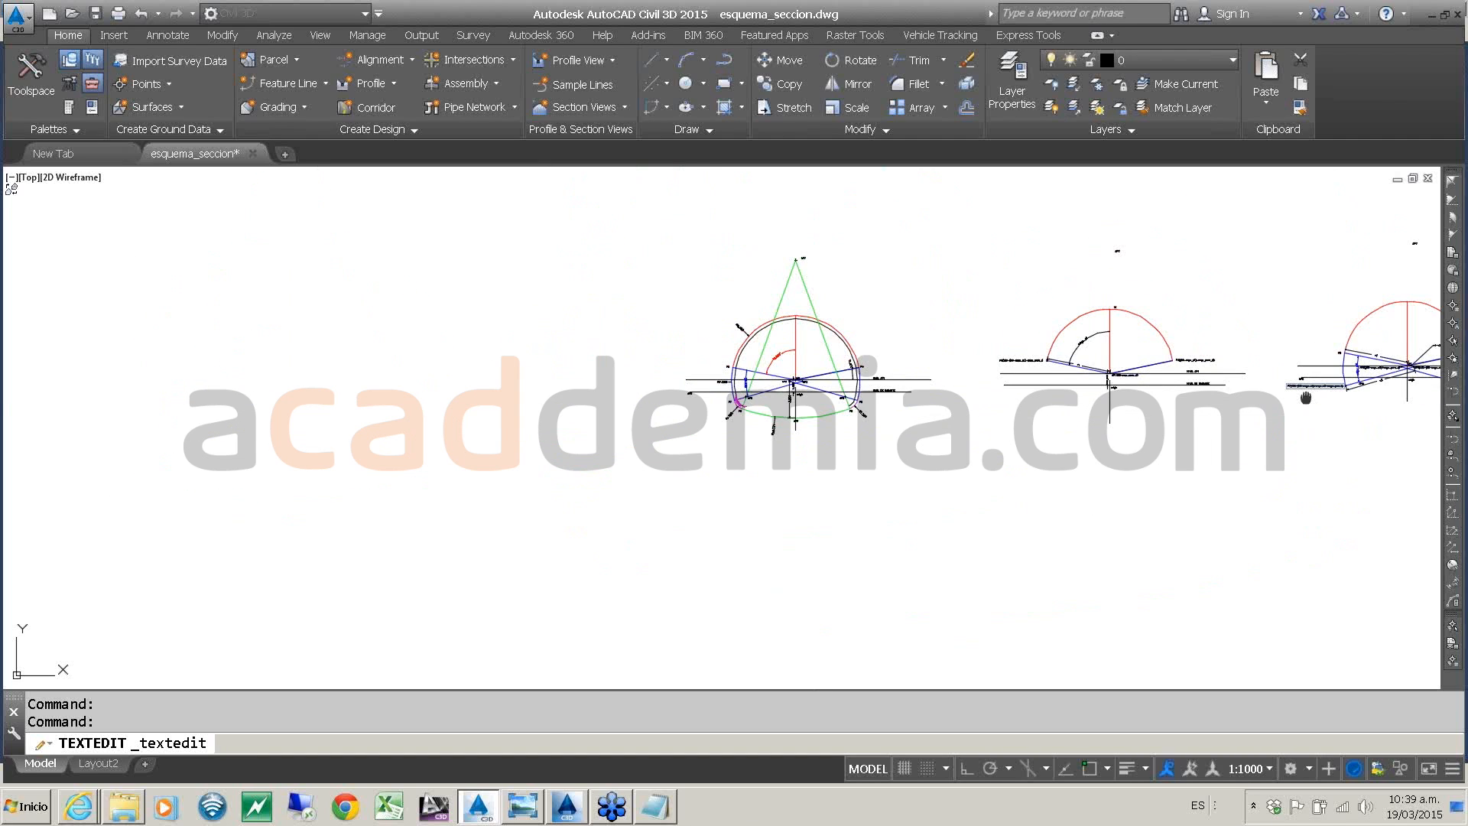
{"action": "scroll", "coordinate": [862, 481], "scroll_direction": "up", "scroll_amount": 7}
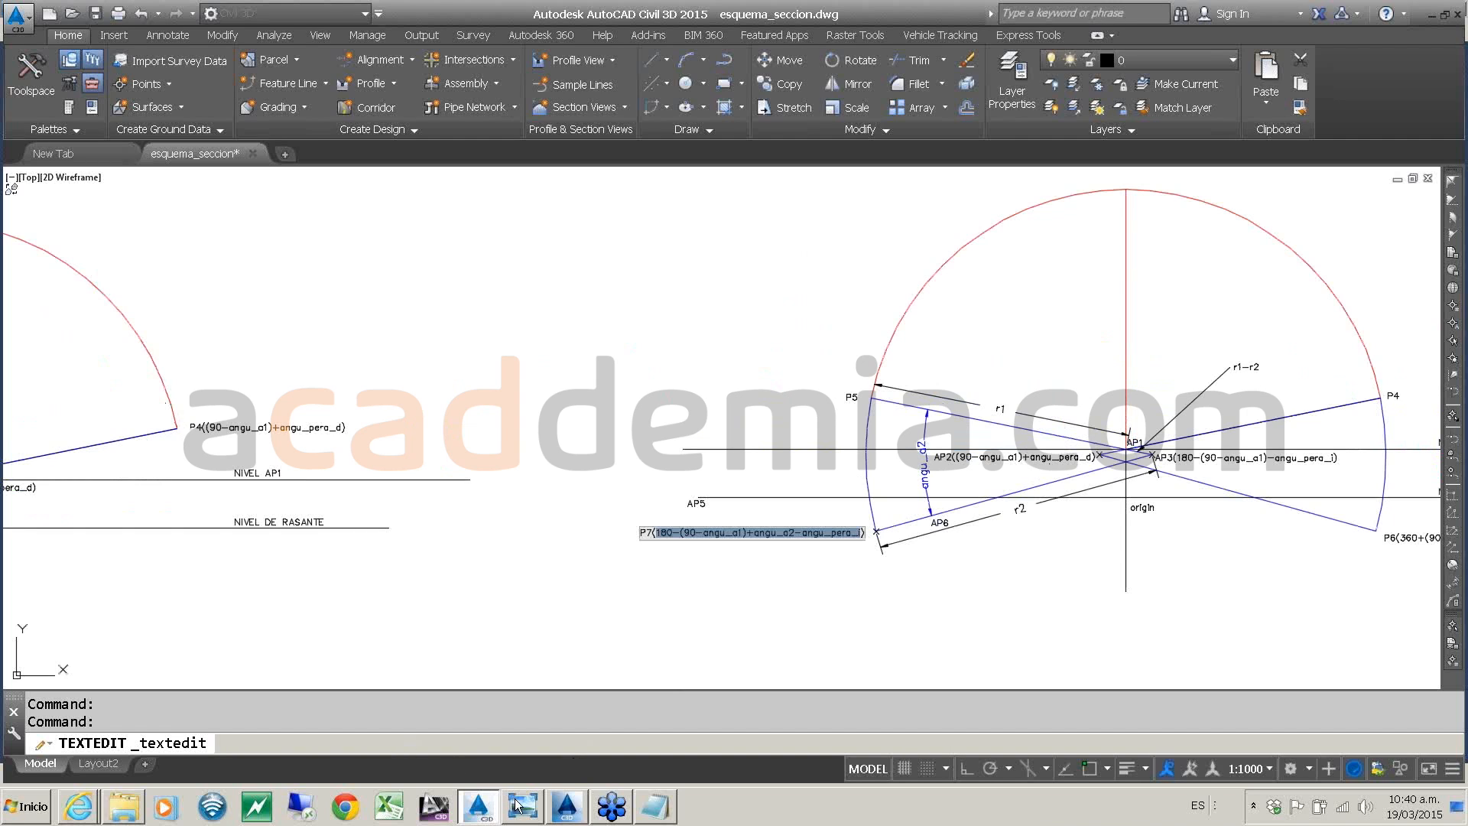
- Return to Subassembly Composer and open the Construccion arcos sequence from the main flowchart
{"action": "left_click", "coordinate": [567, 809]}
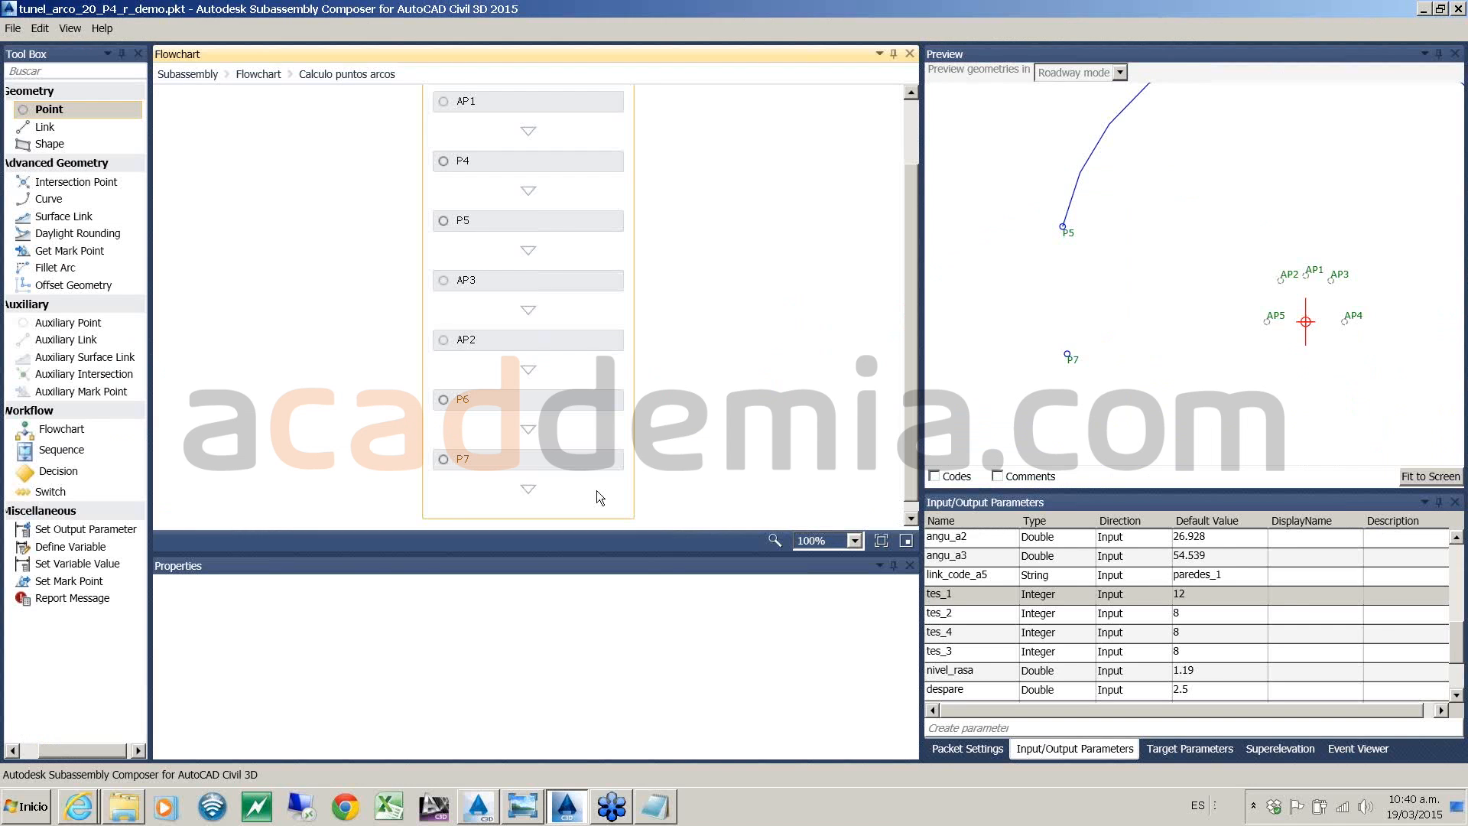
{"action": "left_click", "coordinate": [269, 78]}
{"action": "left_click", "coordinate": [471, 419]}
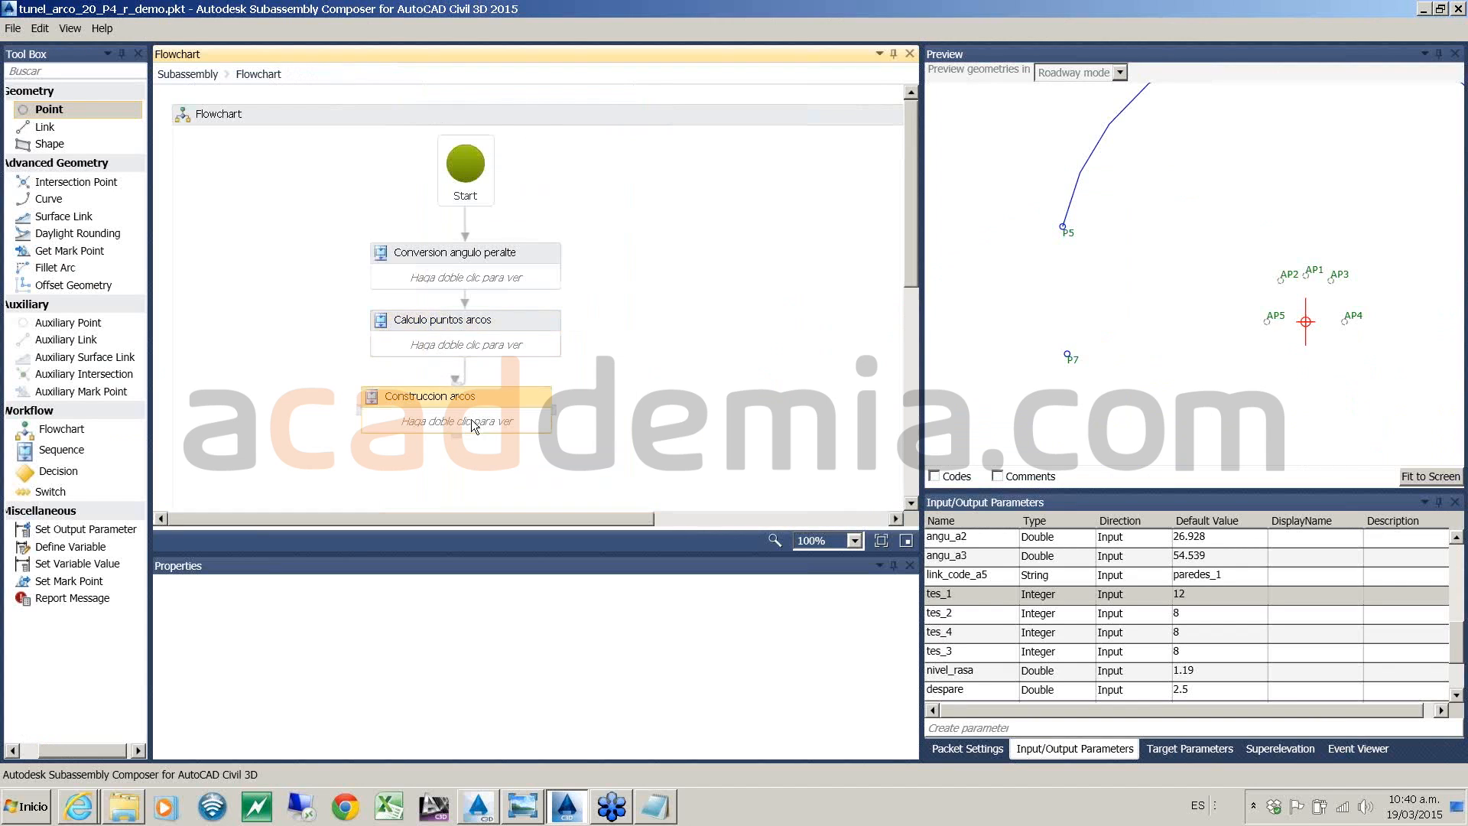
{"action": "double_click", "coordinate": [471, 419]}
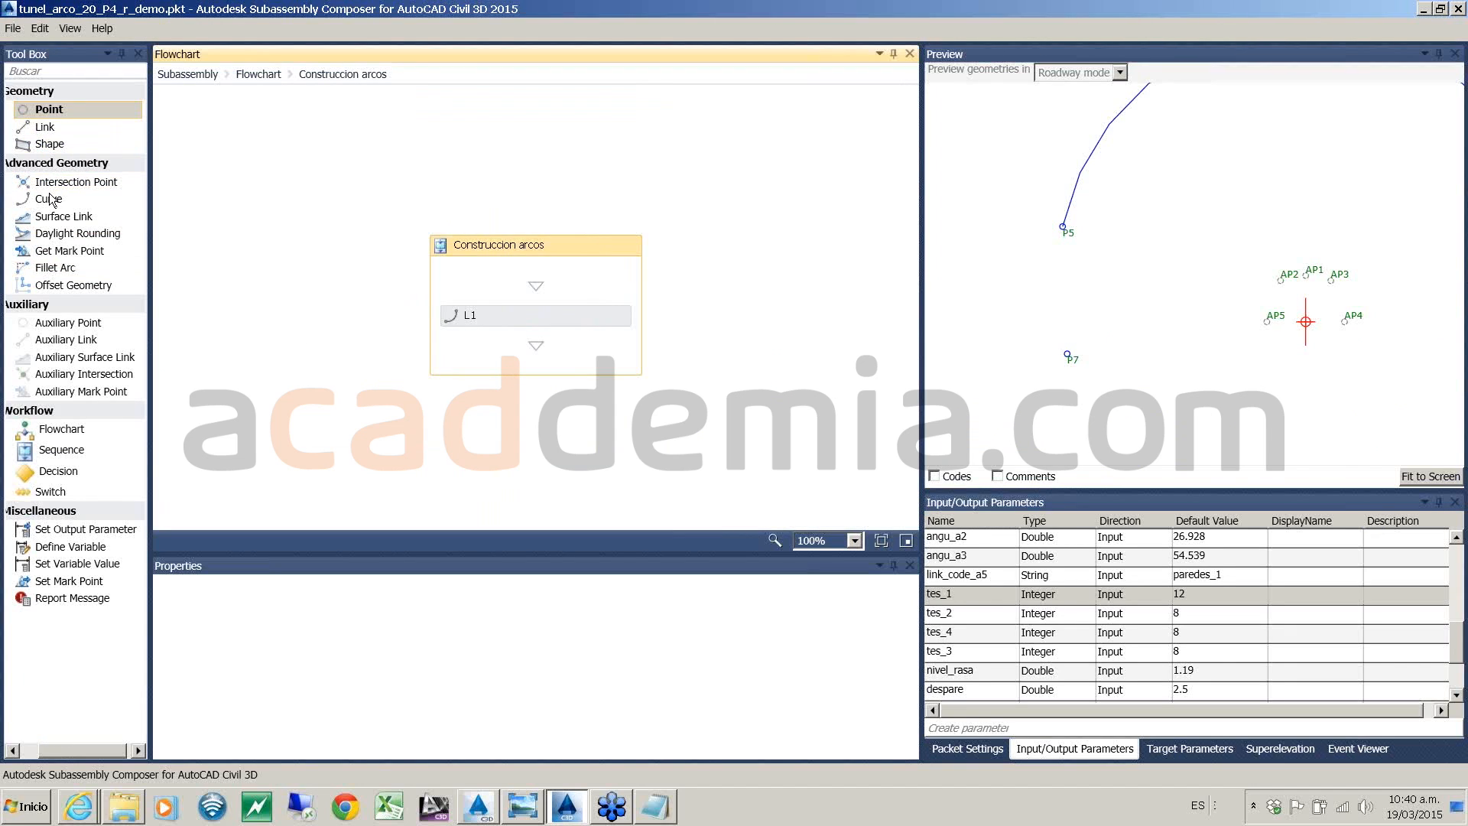
- Add a Curve below L1 in the Construccion arcos sequence, with creation type Arc: General
{"action": "left_click_drag", "start_coordinate": [49, 199], "coordinate": [509, 352]}
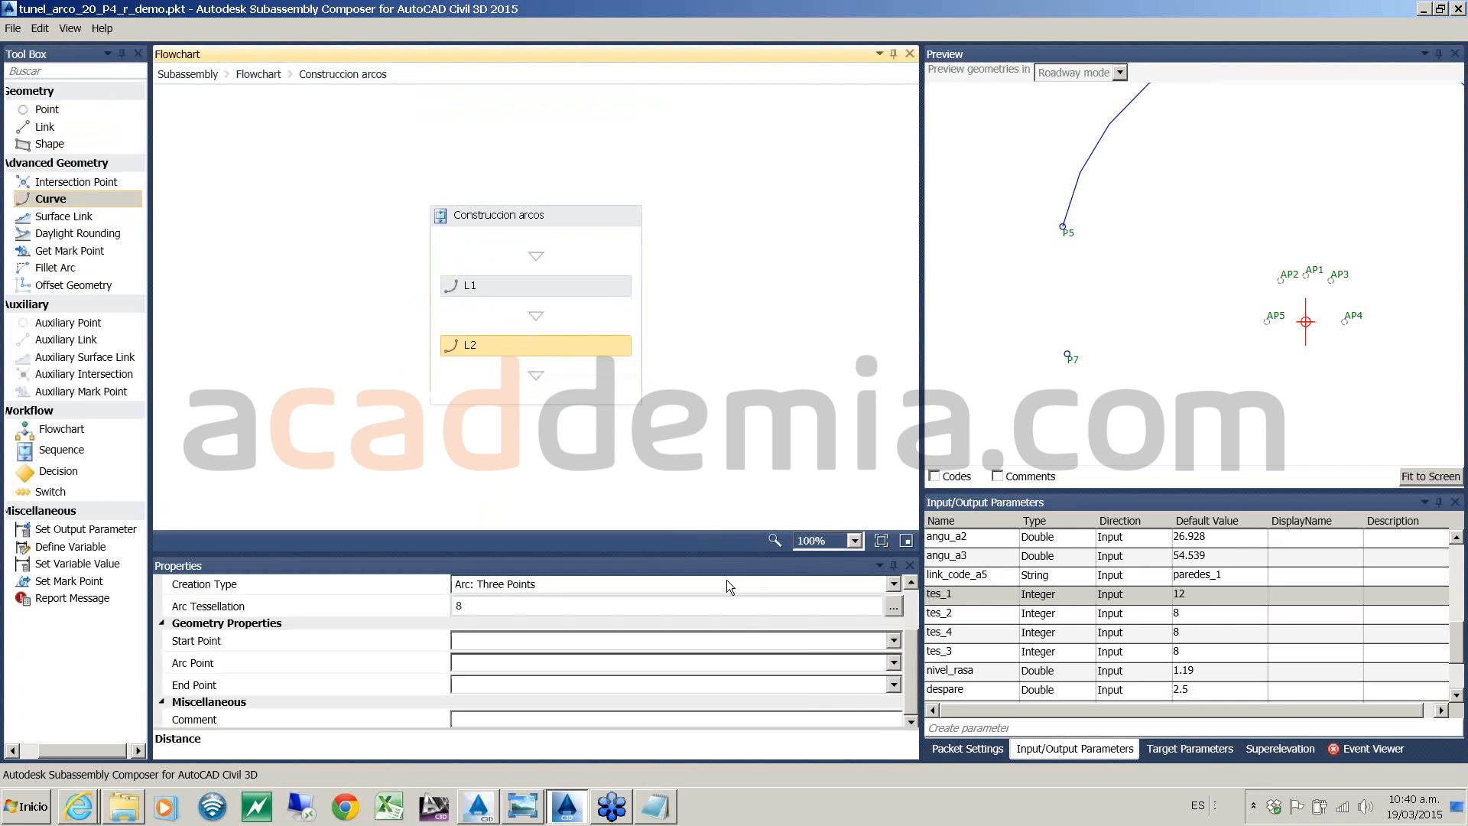
{"action": "scroll", "coordinate": [915, 660], "scroll_direction": "up", "scroll_amount": 2}
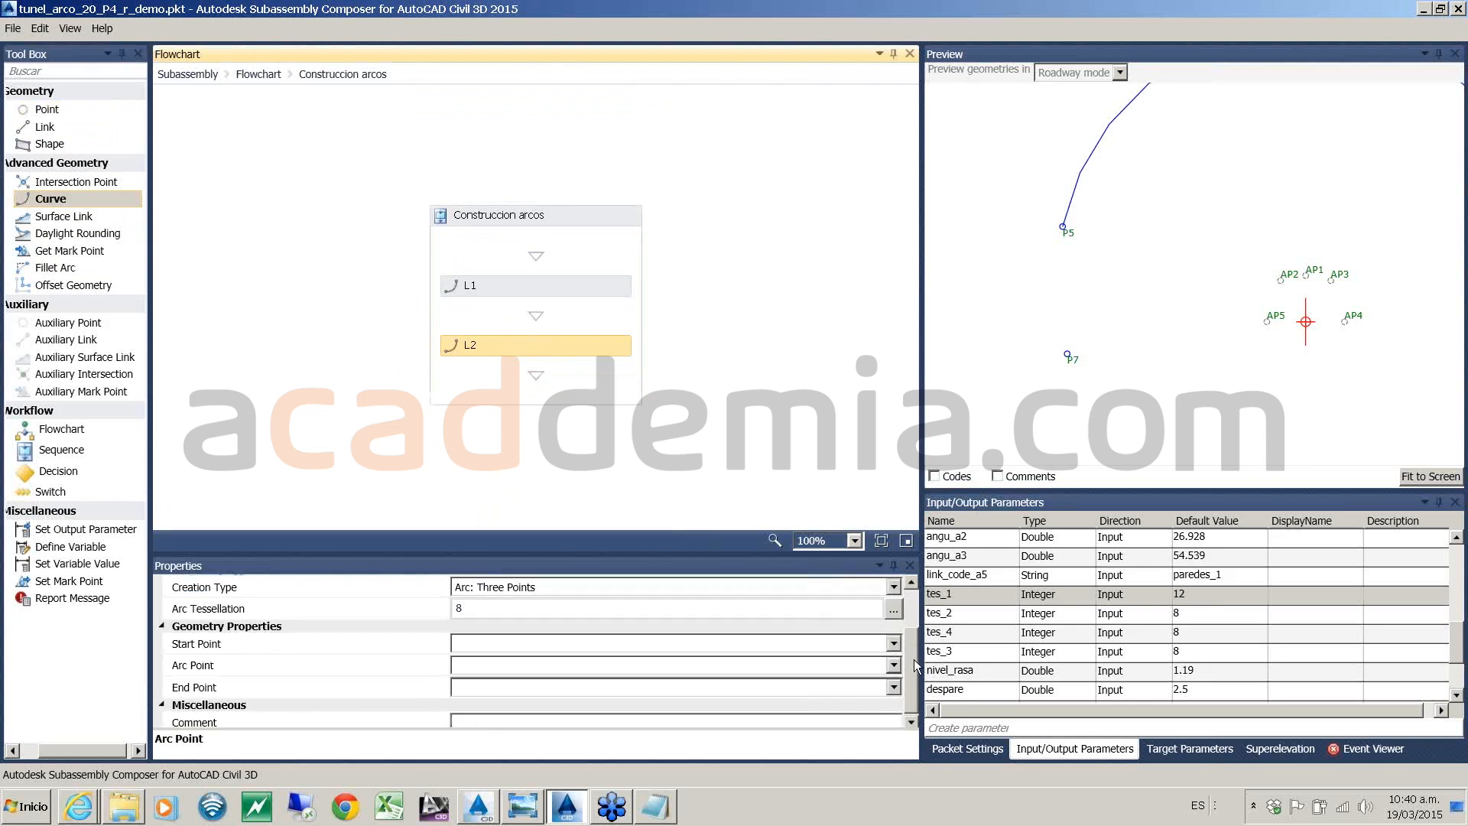
{"action": "left_click", "coordinate": [600, 645]}
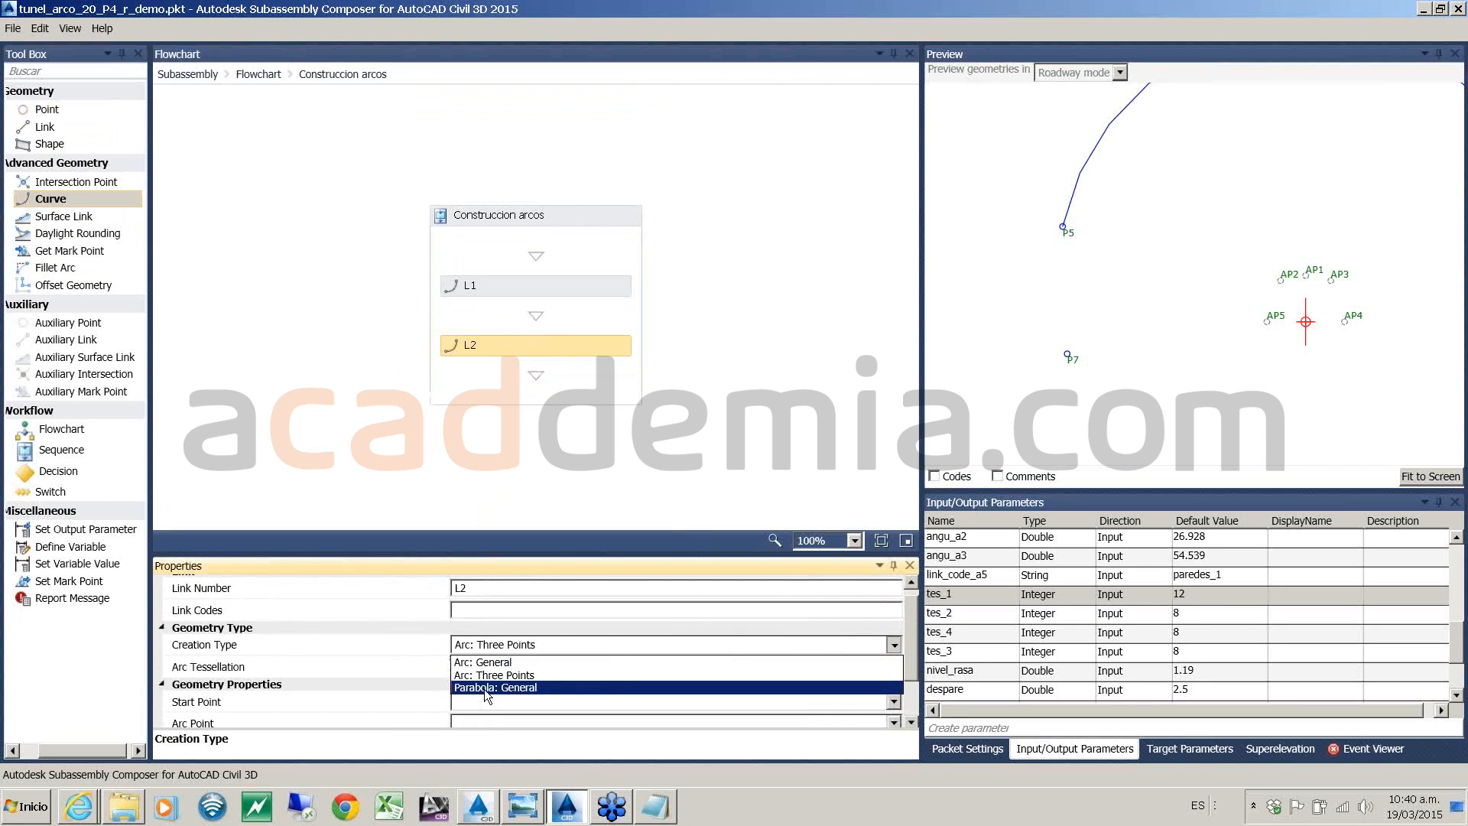
{"action": "left_click", "coordinate": [497, 663]}
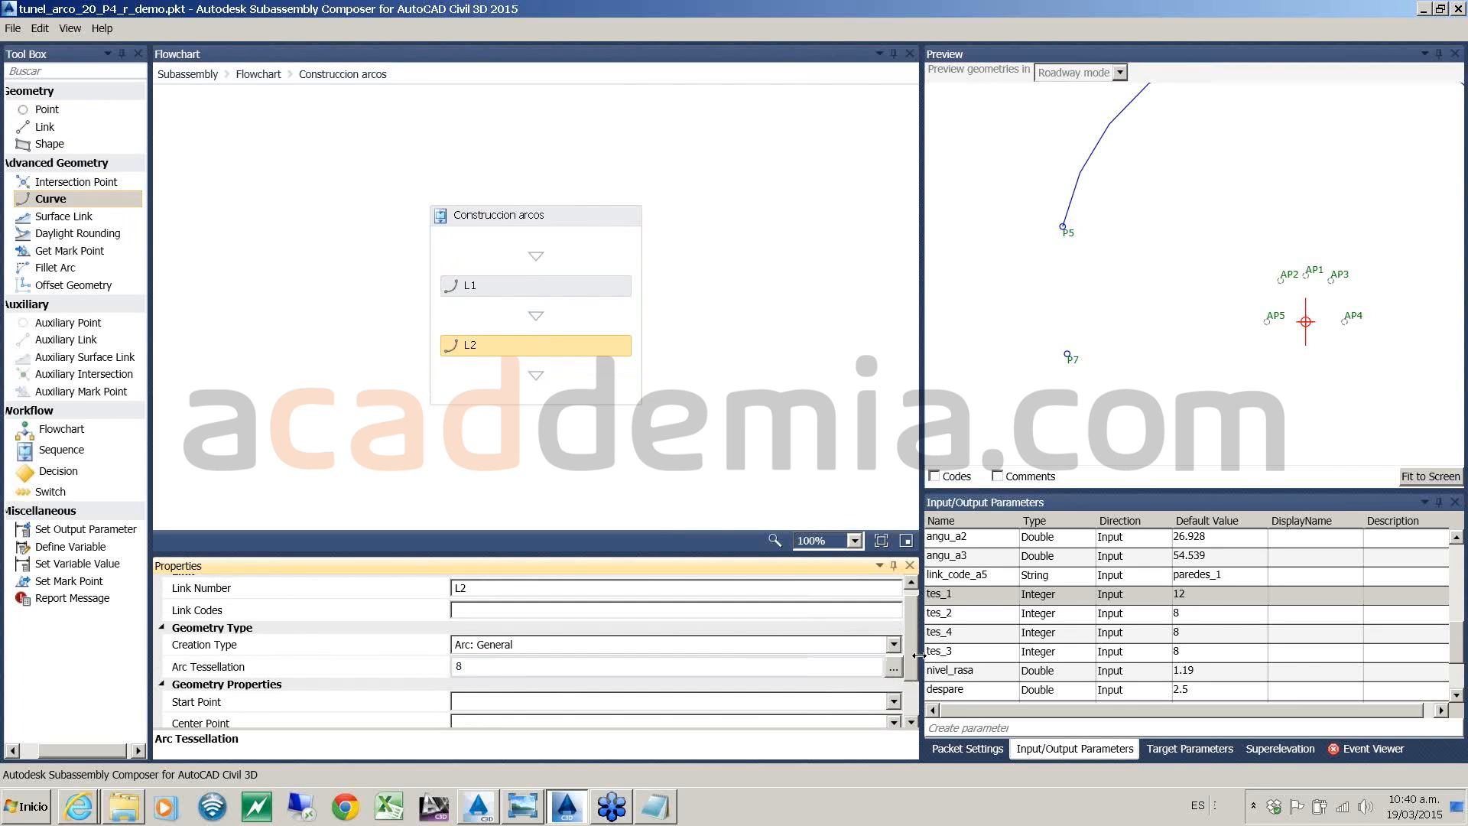
{"action": "scroll", "coordinate": [914, 648], "scroll_direction": "down", "scroll_amount": 2}
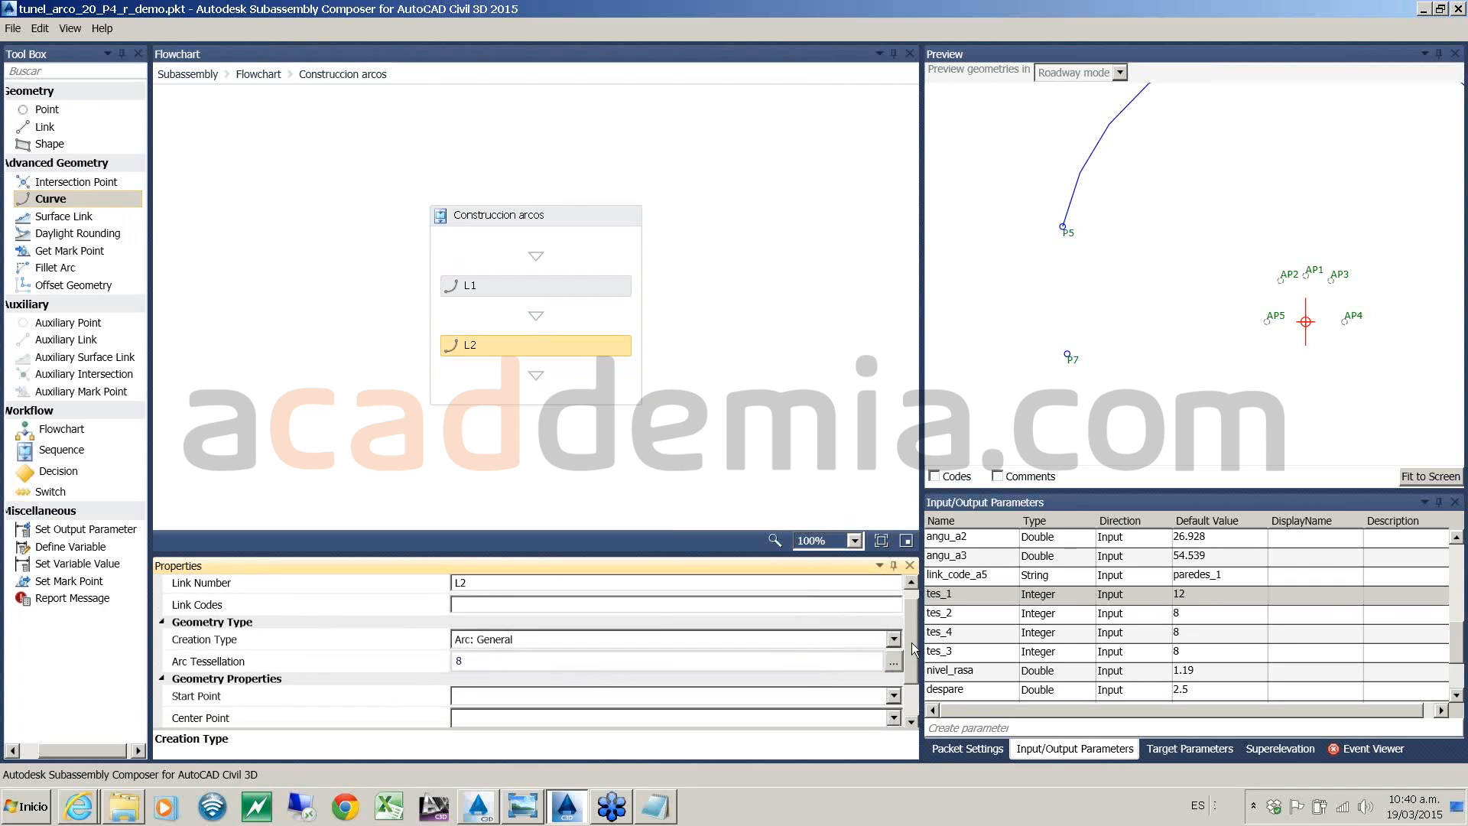
- Define arc L2 with start point P5, center point AP3 and end point P7
{"action": "left_click", "coordinate": [459, 663]}
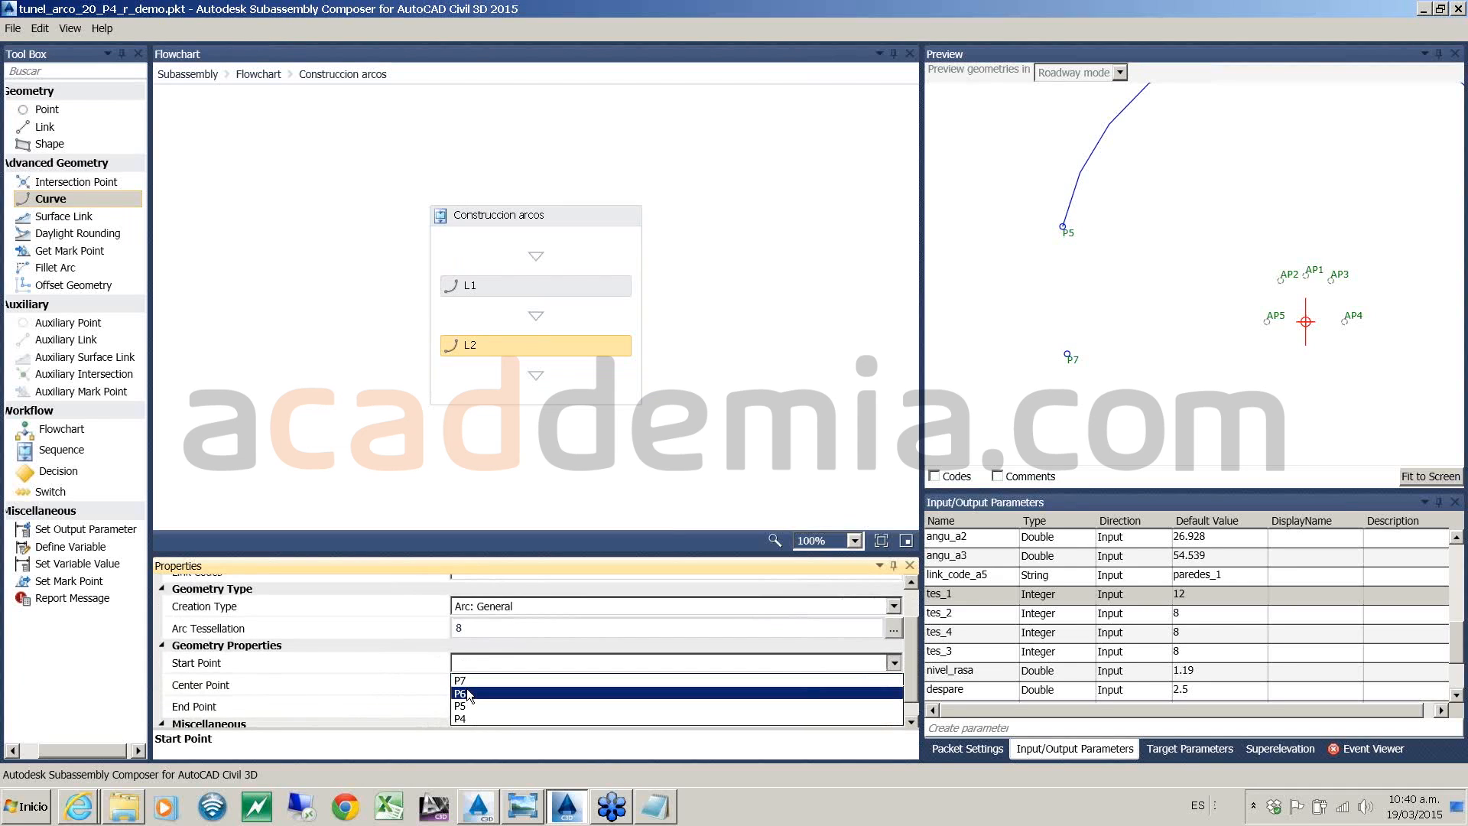
{"action": "left_click", "coordinate": [466, 710]}
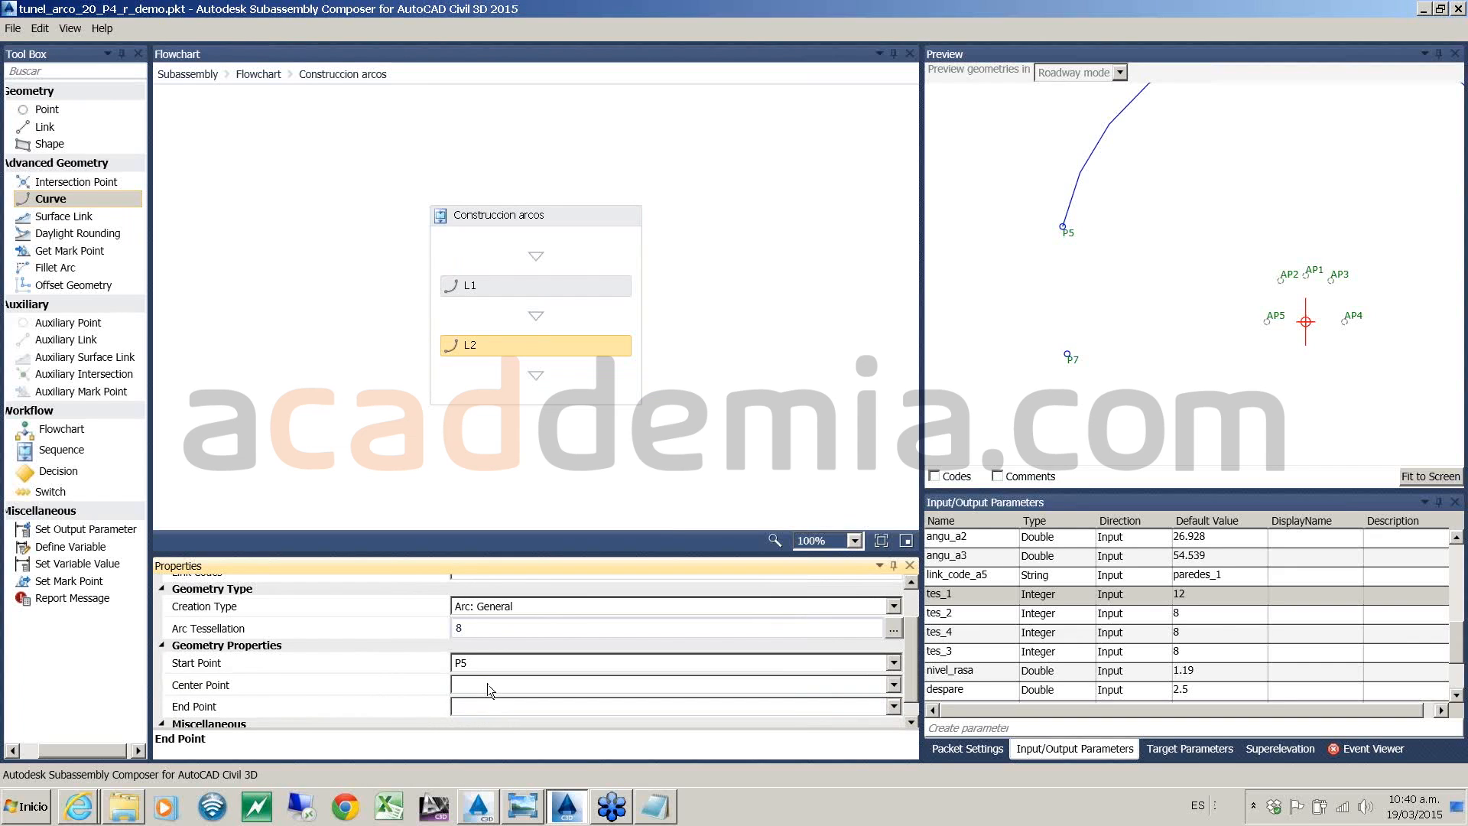
{"action": "left_click", "coordinate": [488, 684]}
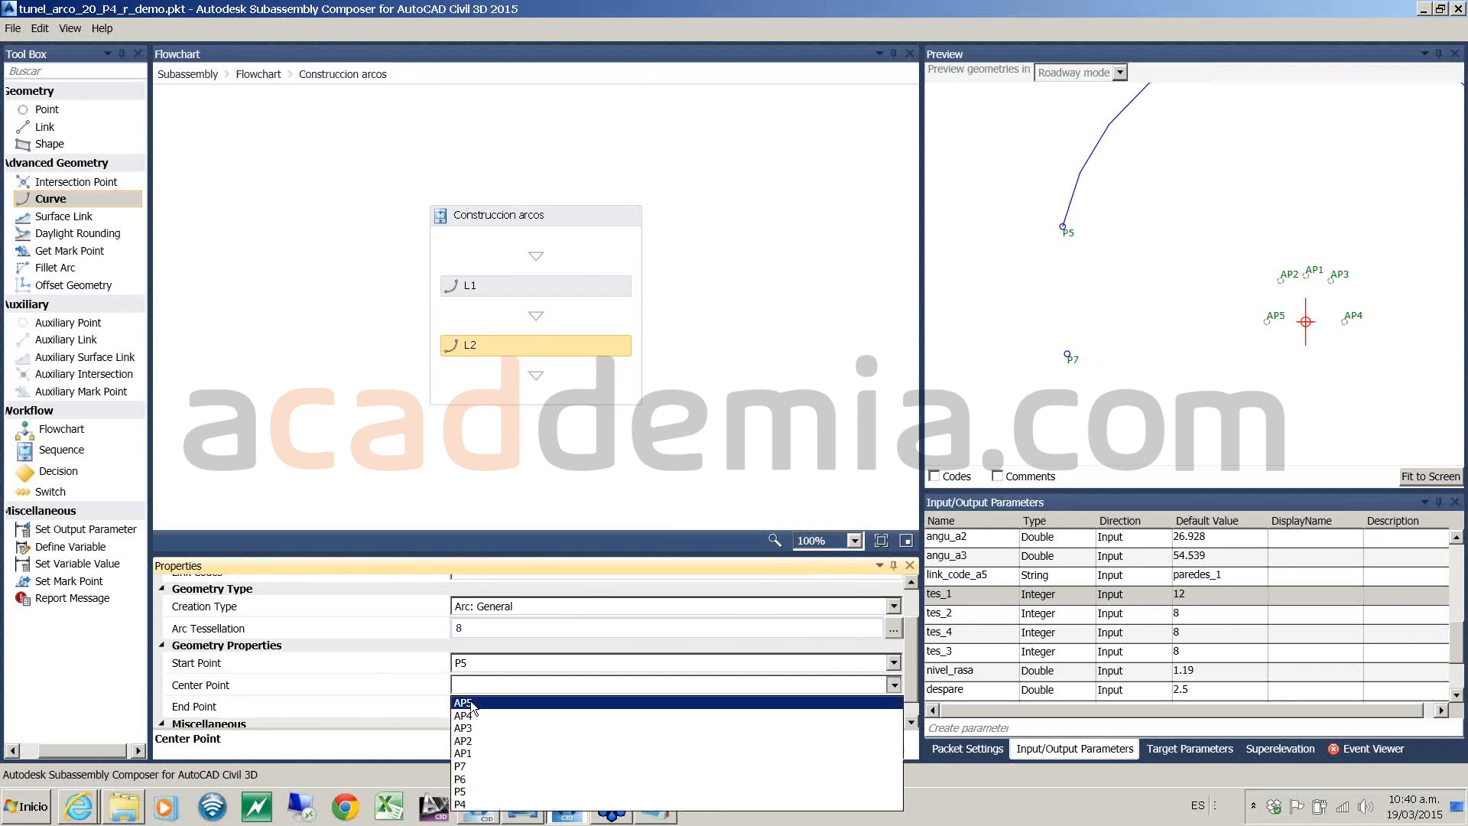
{"action": "left_click", "coordinate": [470, 729]}
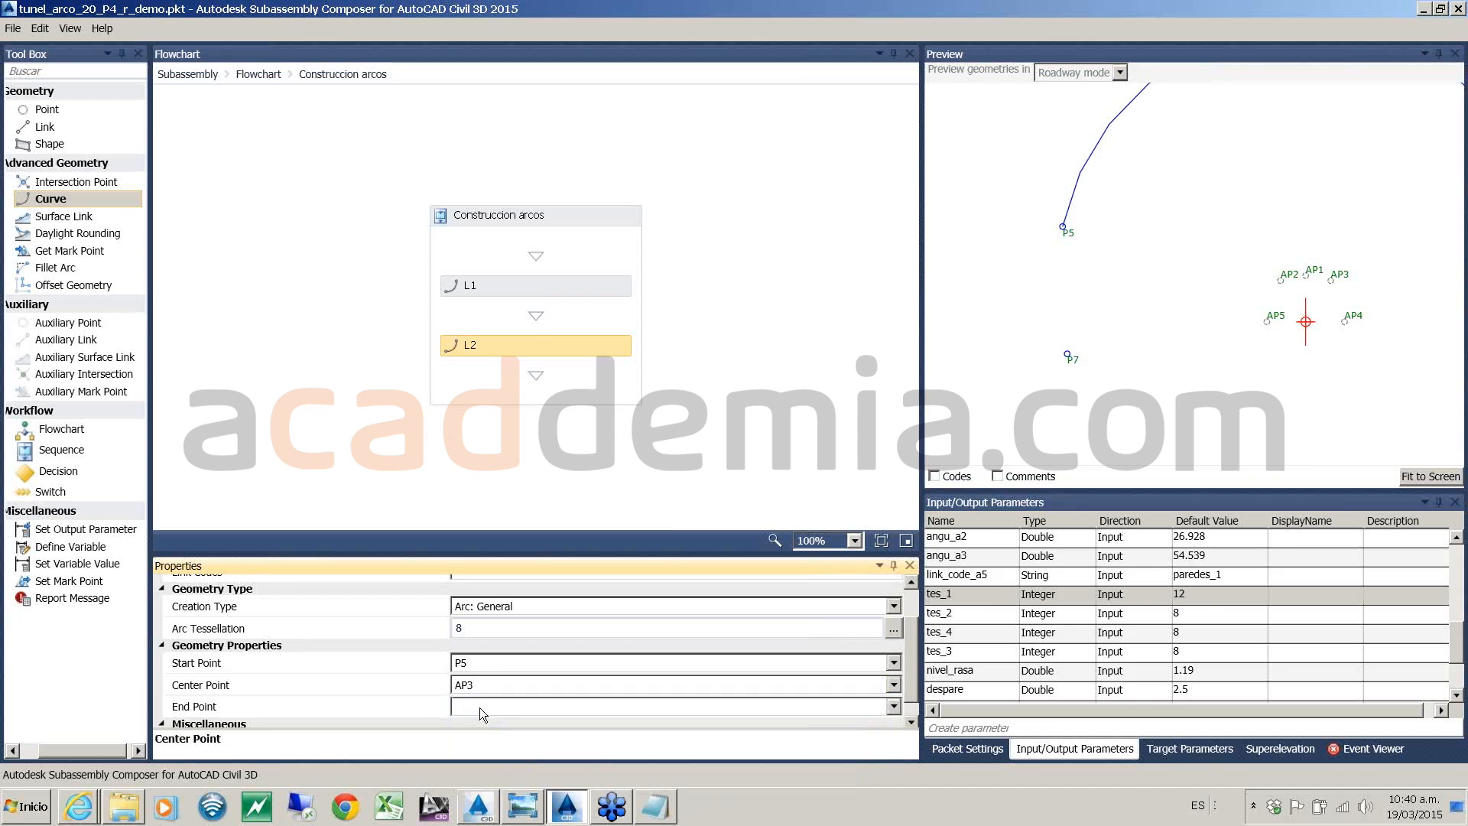
{"action": "left_click", "coordinate": [479, 707]}
{"action": "left_click", "coordinate": [475, 719]}
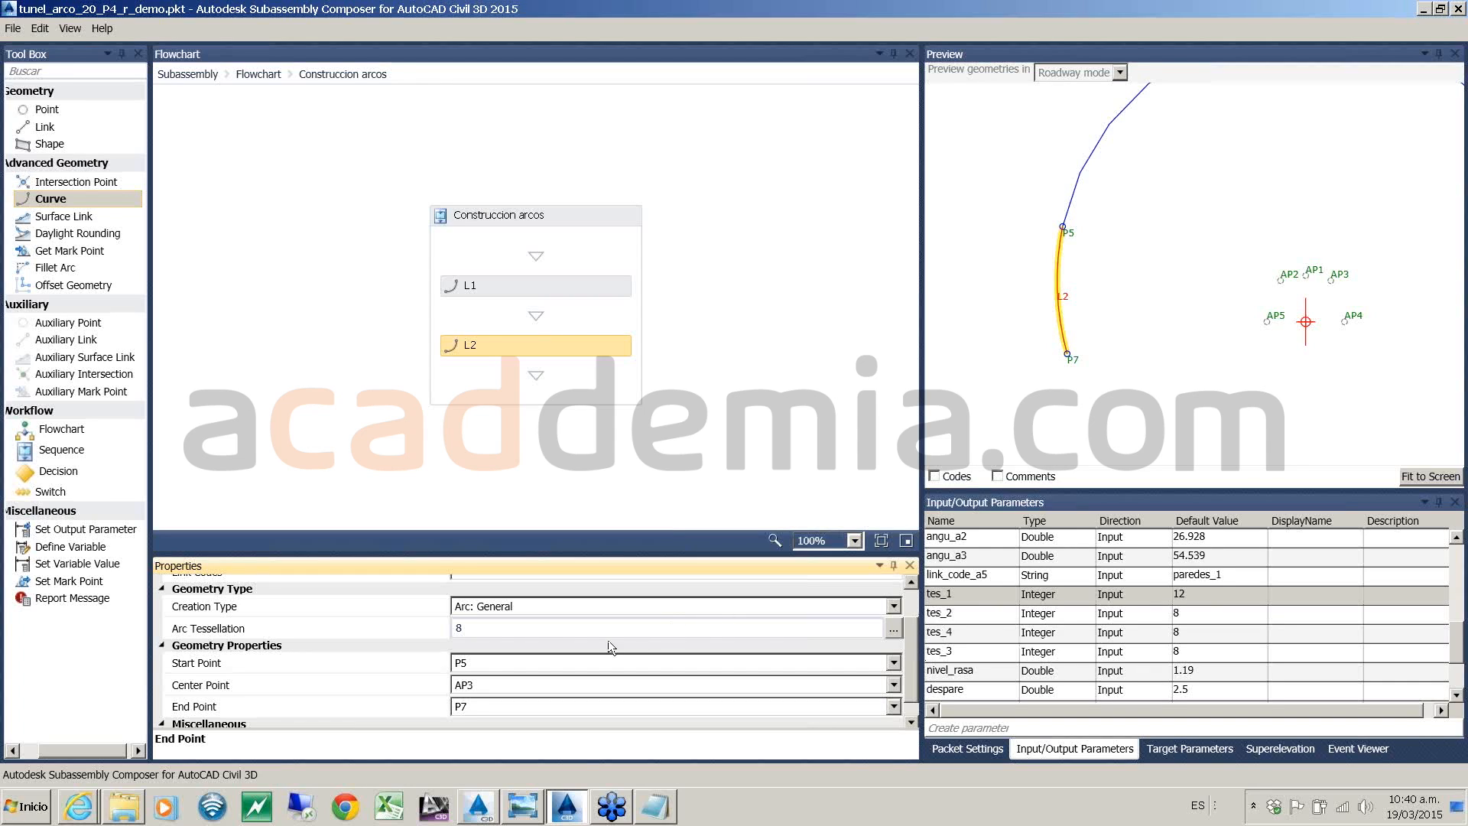
- Set the arc tessellation of L2 to tes_2
{"action": "left_click", "coordinate": [571, 628]}
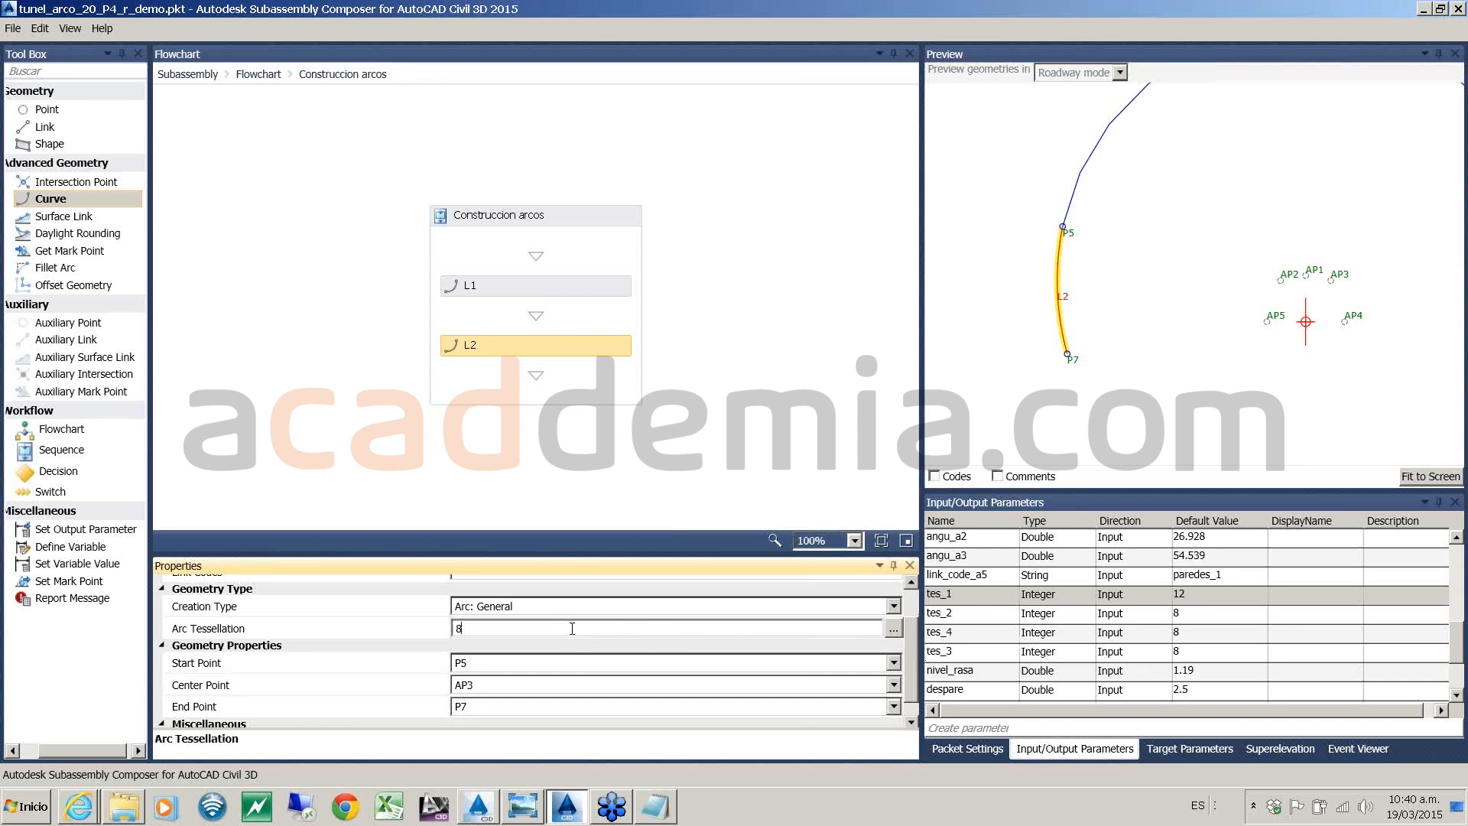
{"action": "key", "text": "BackSpace"}
{"action": "type", "text": "tes_2"}
{"action": "left_click", "coordinate": [507, 483]}
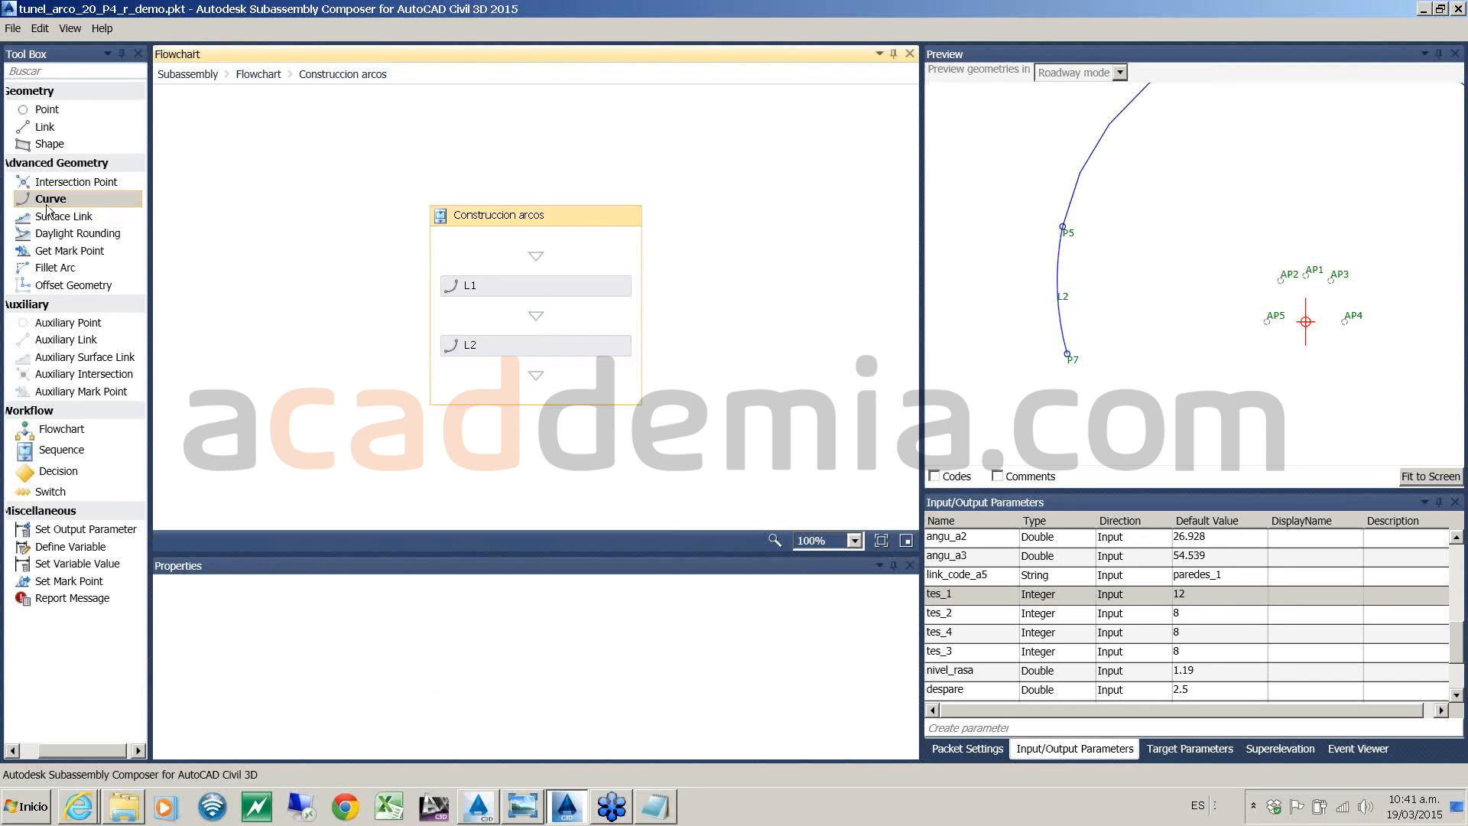
- Add another Curve below L2, with creation type Arc: General and arc tessellation tes_2
{"action": "left_click_drag", "start_coordinate": [47, 207], "coordinate": [504, 382]}
{"action": "scroll", "coordinate": [1171, 336], "scroll_direction": "down", "scroll_amount": 2}
{"action": "middle_click_drag", "start_coordinate": [1337, 361], "coordinate": [1122, 368]}
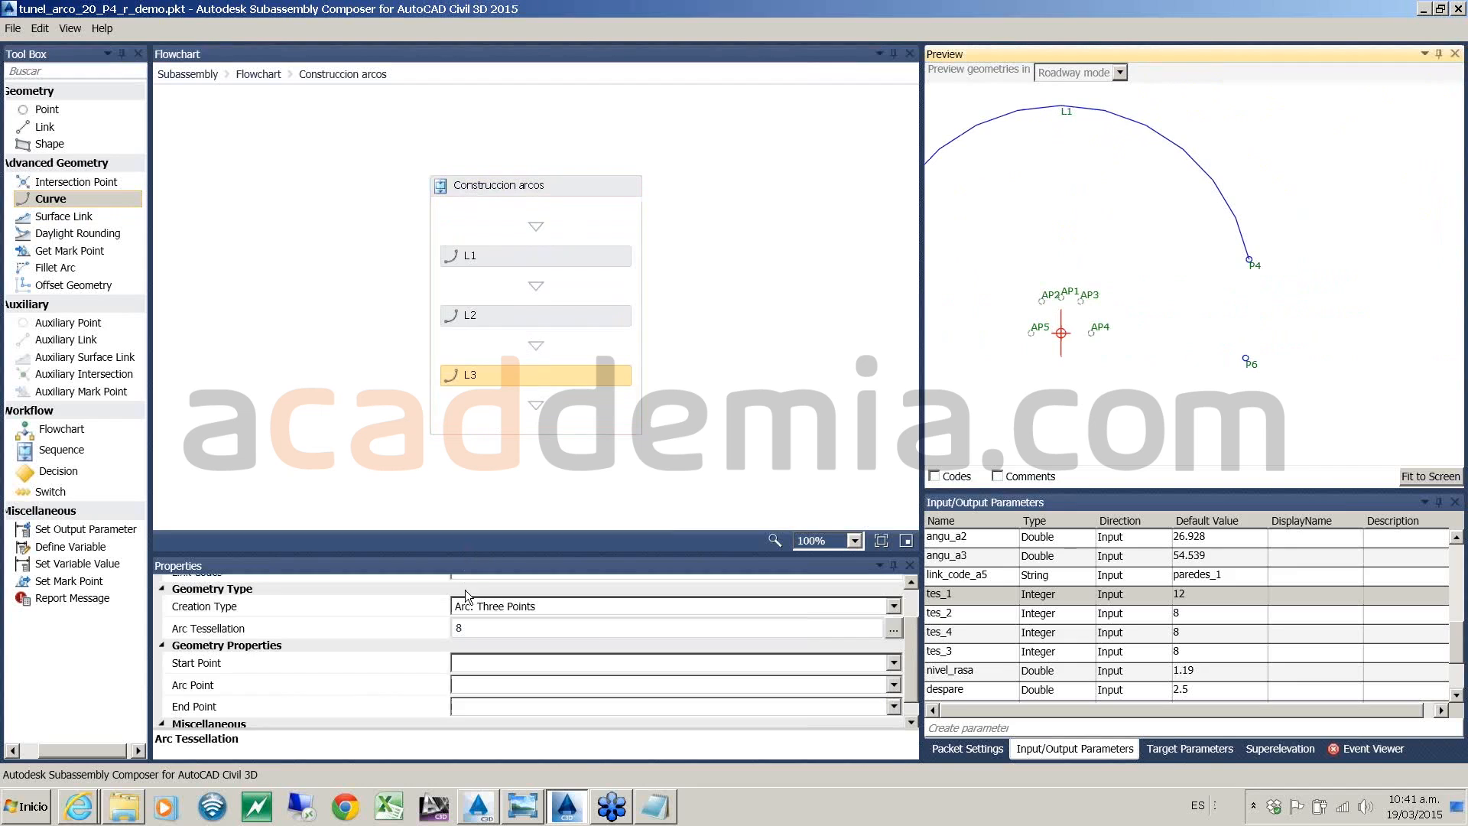
{"action": "left_click", "coordinate": [894, 607]}
{"action": "left_click", "coordinate": [475, 639]}
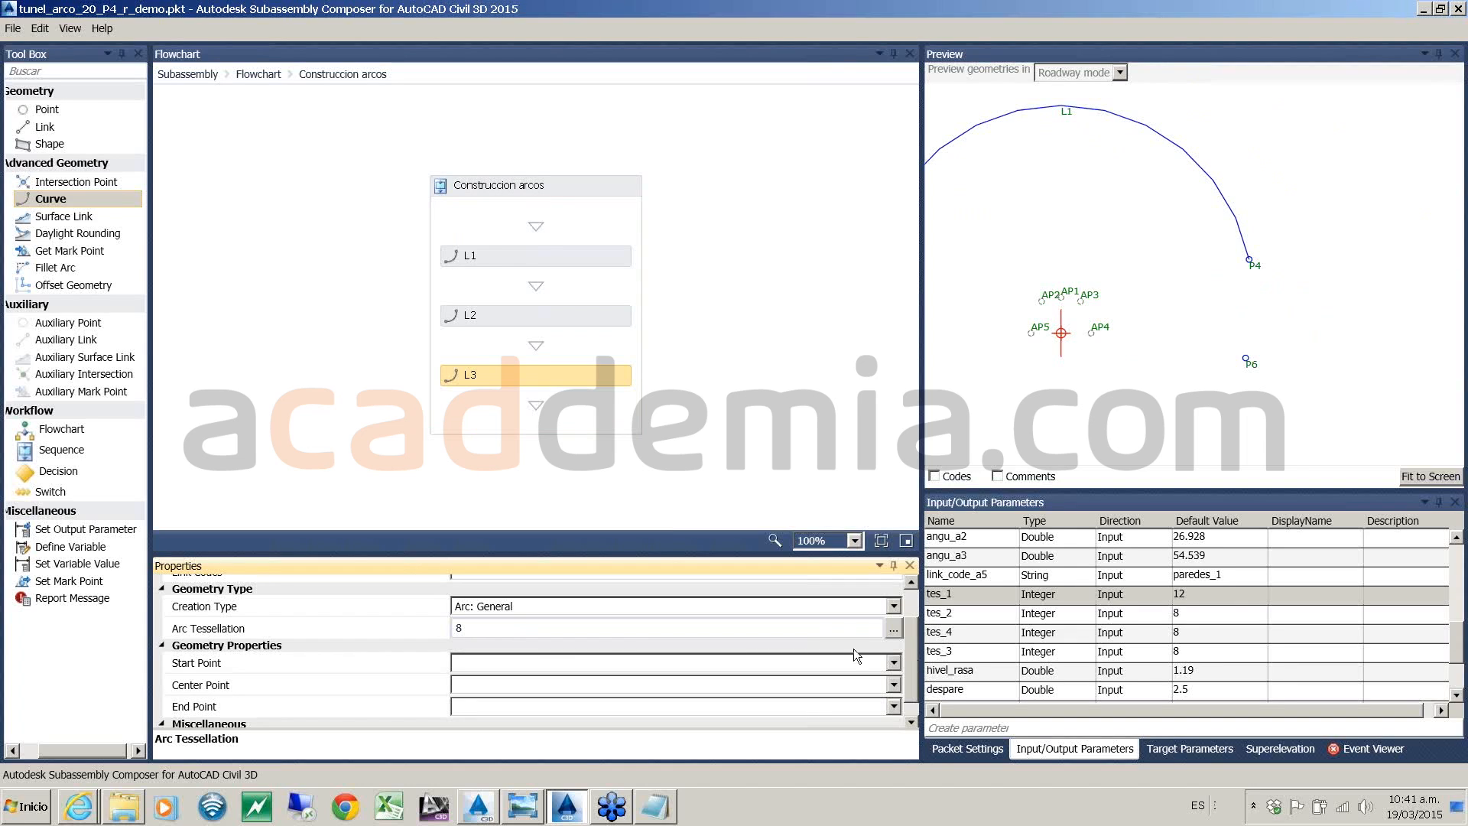
{"action": "left_click", "coordinate": [507, 629]}
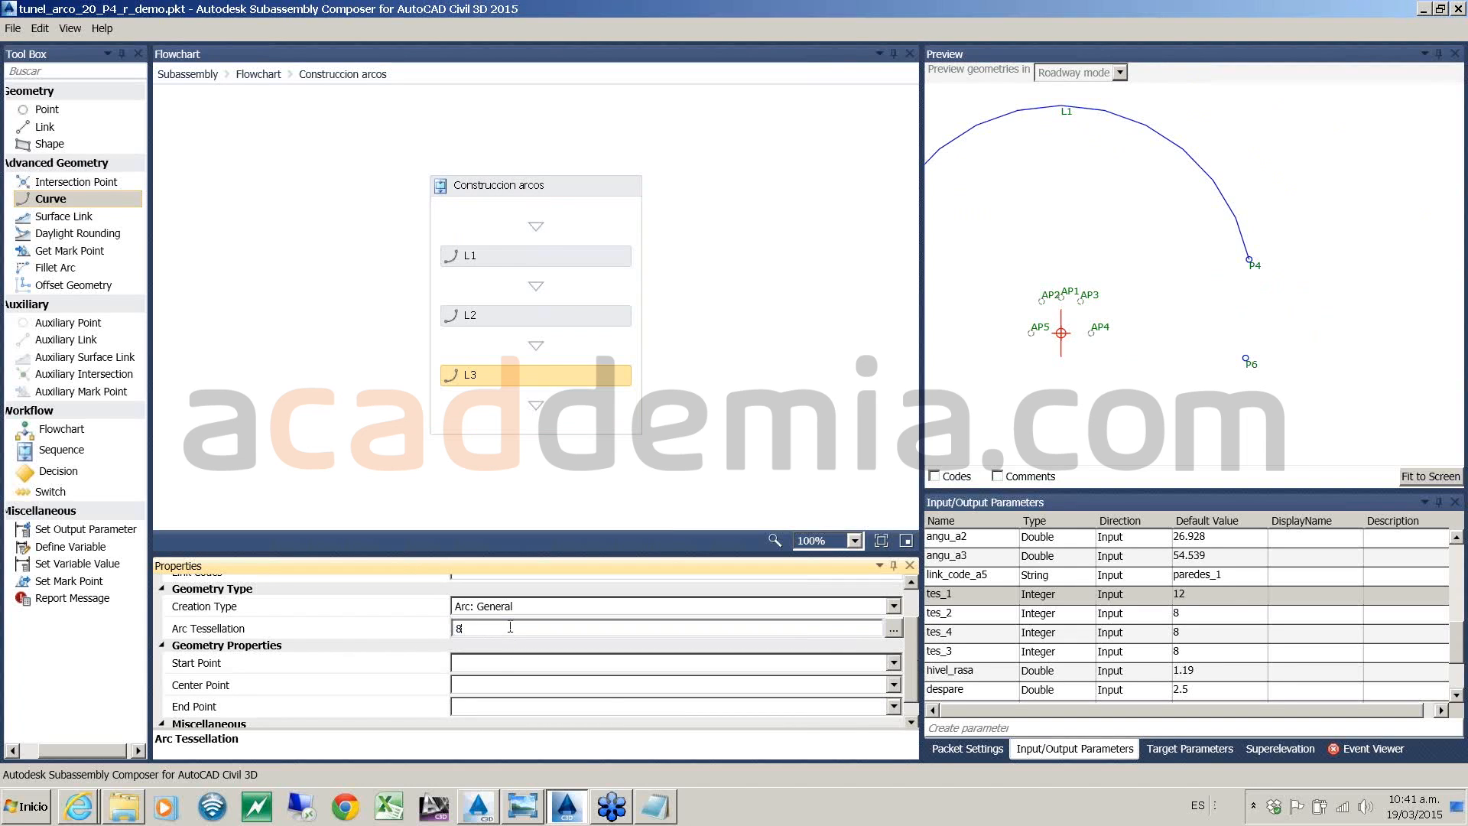
{"action": "type", "text": "tes_2"}
- Define arc L3 with start point P4, center point AP2 and end point P6
{"action": "left_click", "coordinate": [498, 664]}
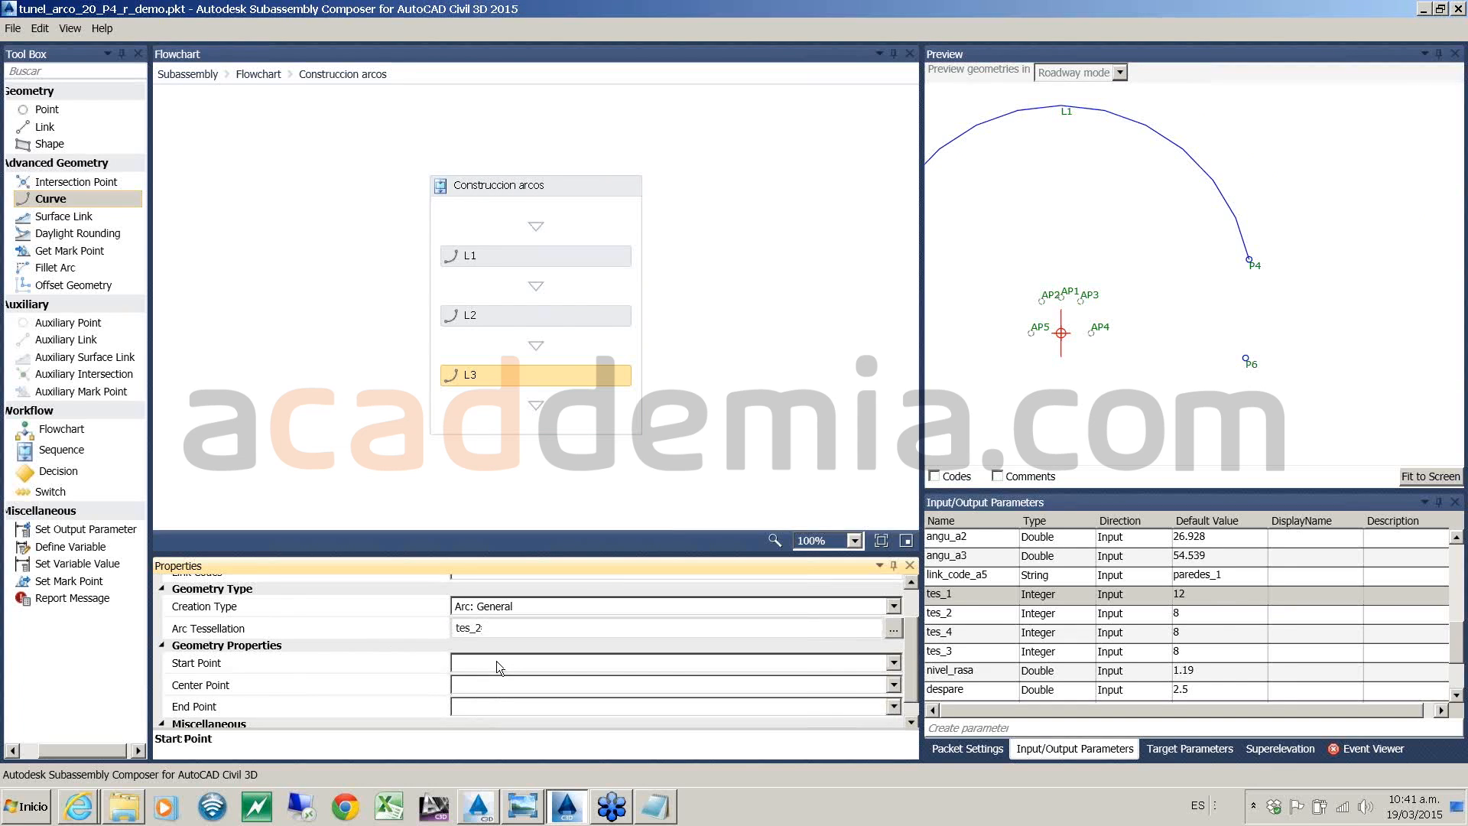
{"action": "left_click", "coordinate": [497, 661]}
{"action": "left_click", "coordinate": [470, 718]}
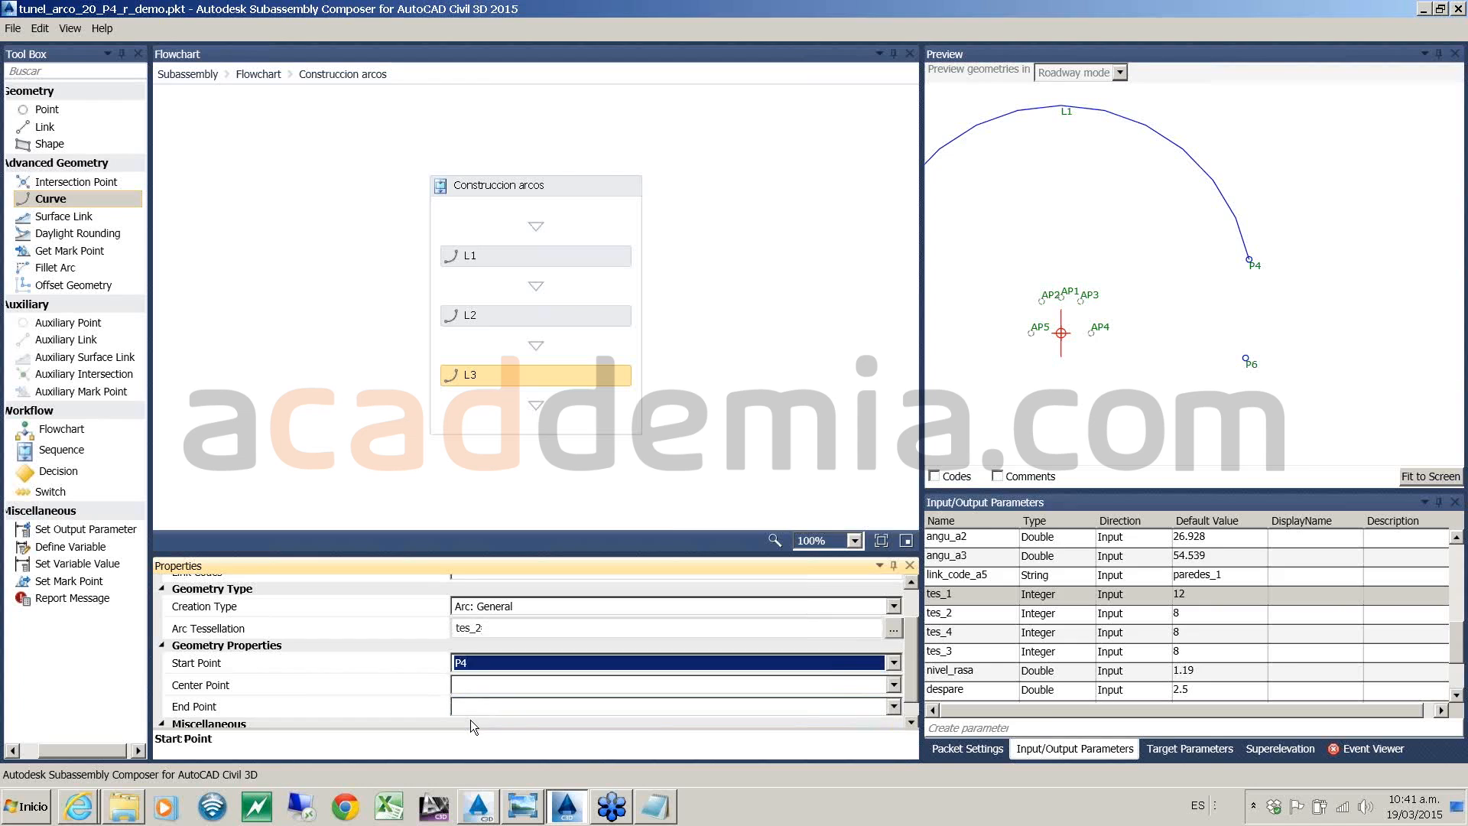
{"action": "left_click", "coordinate": [489, 685]}
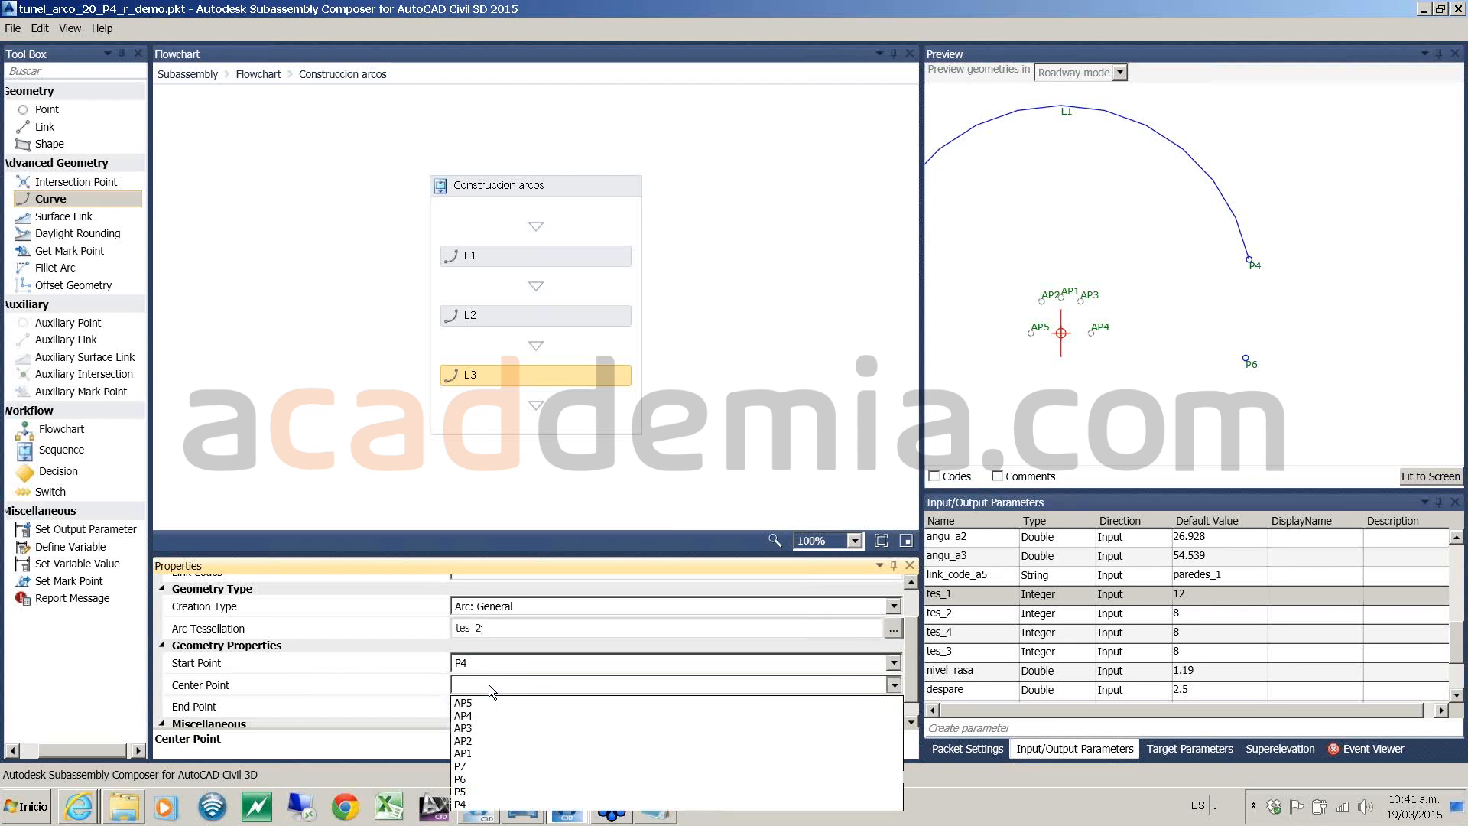
{"action": "left_click", "coordinate": [470, 740]}
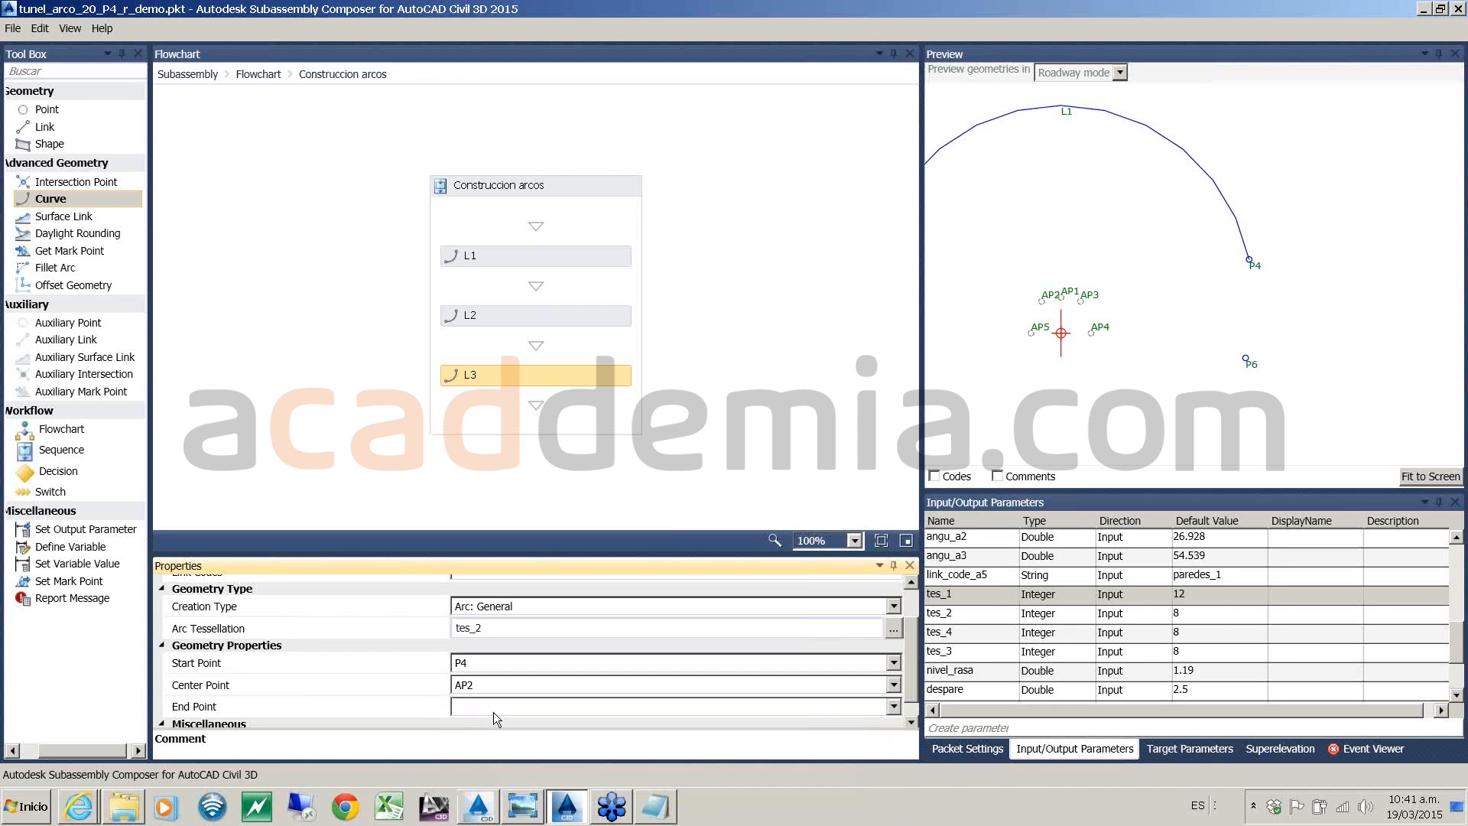
{"action": "left_click", "coordinate": [494, 710]}
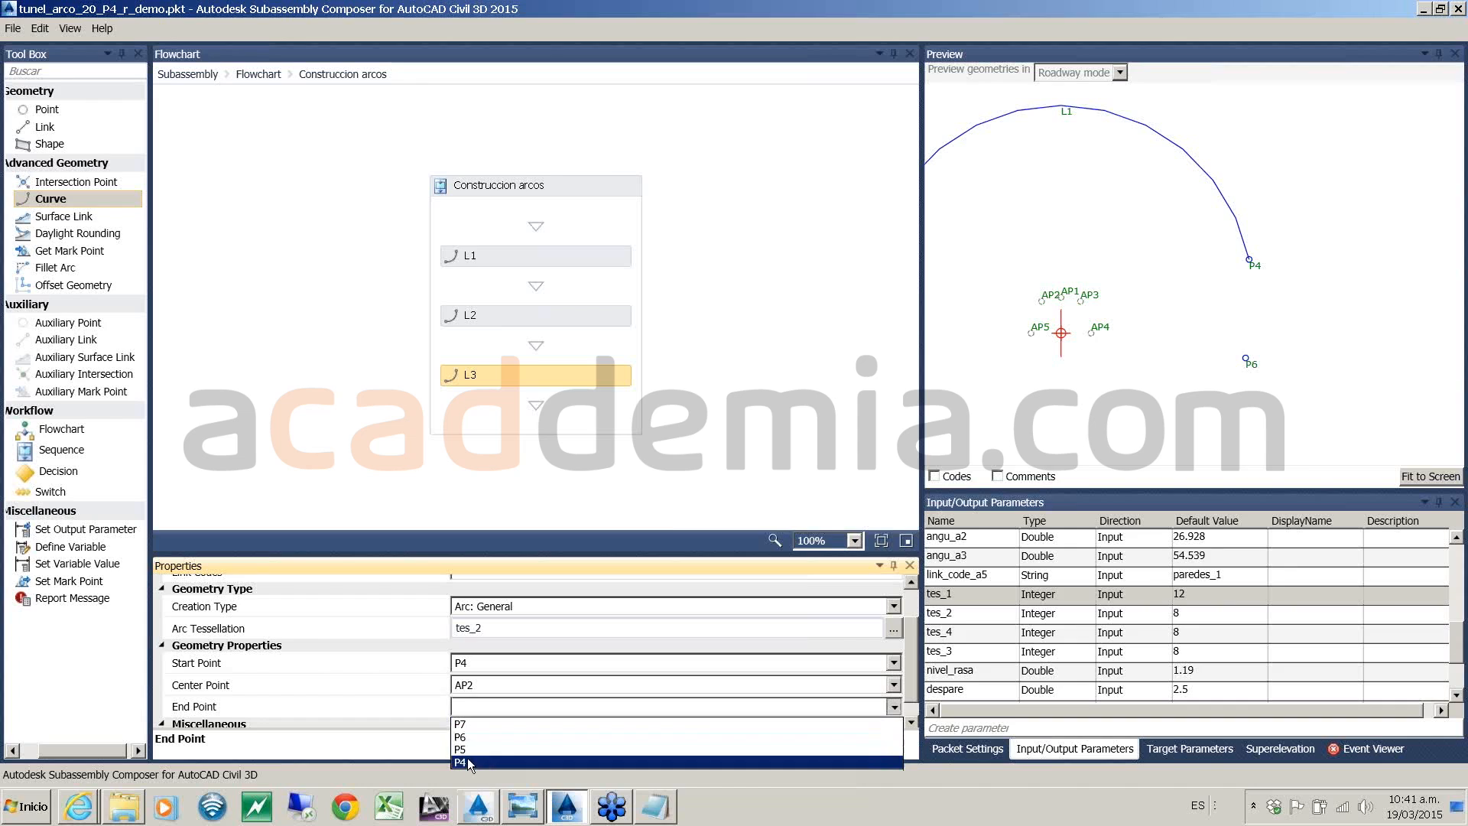
{"action": "left_click", "coordinate": [467, 732]}
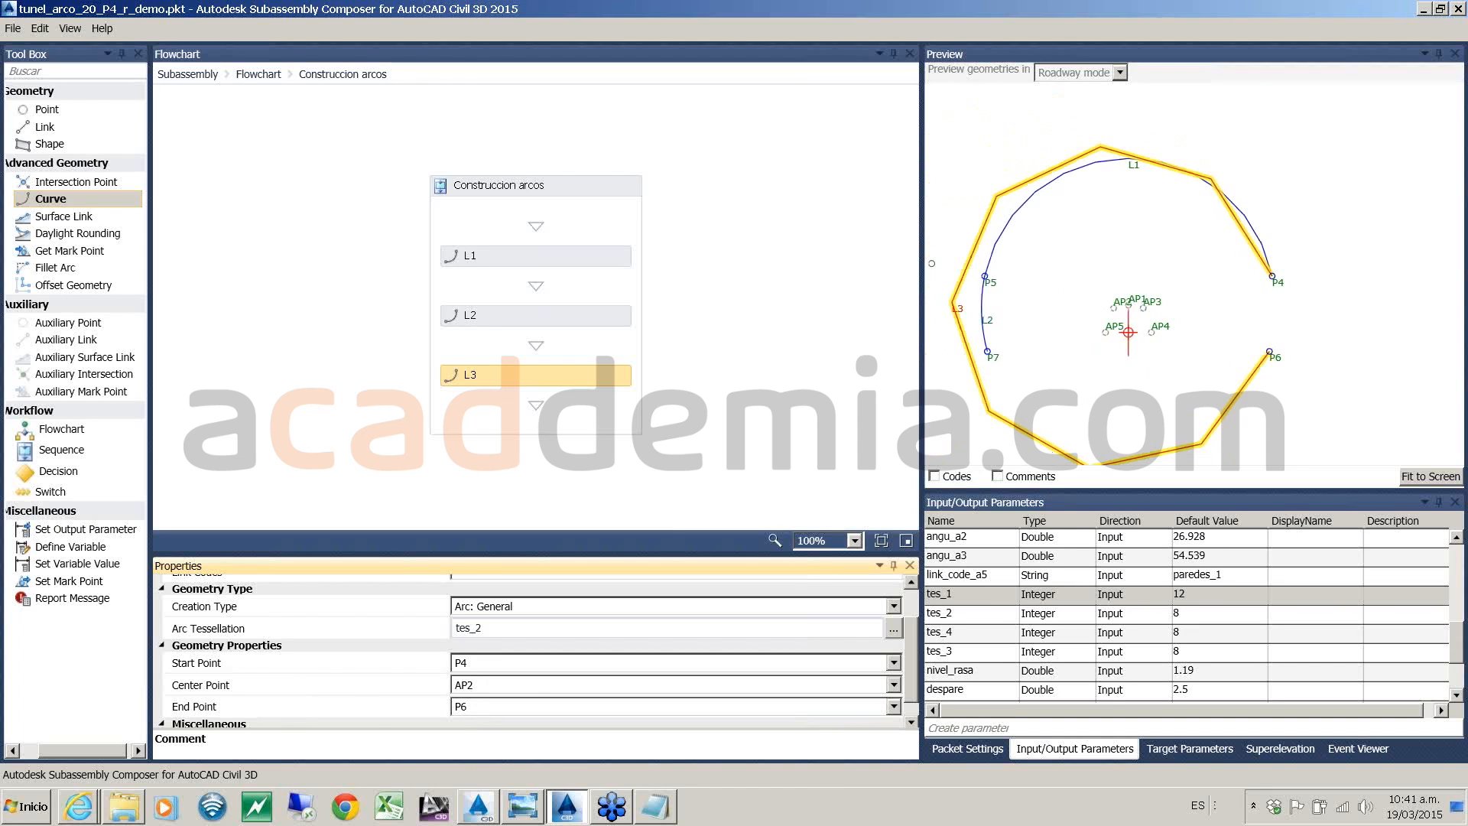
- Reverse arc L3 by setting its start point to P6 and its end point to P4
{"action": "left_click", "coordinate": [476, 664]}
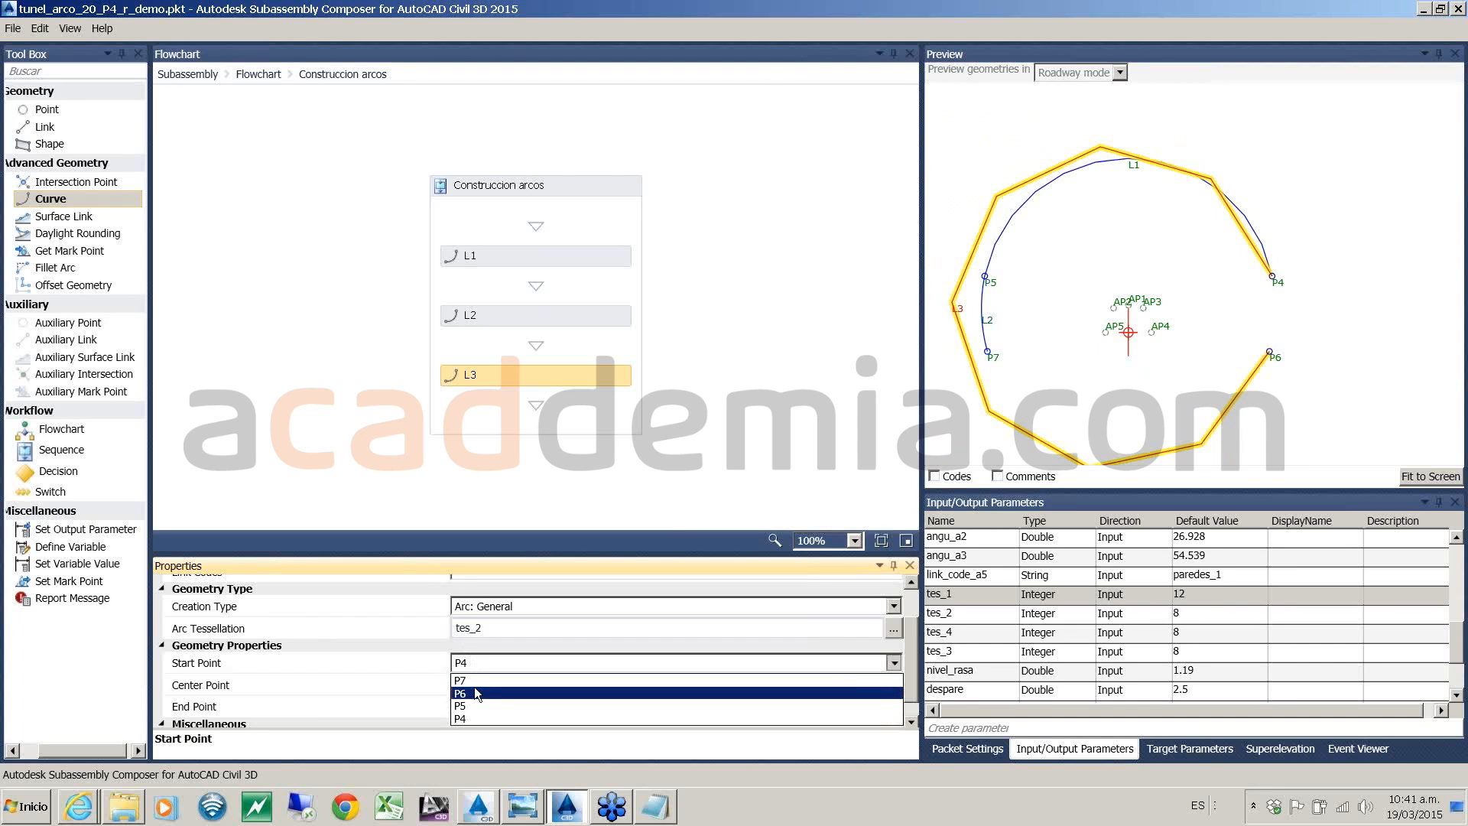
{"action": "left_click", "coordinate": [474, 692]}
{"action": "left_click", "coordinate": [479, 701]}
{"action": "left_click", "coordinate": [472, 756]}
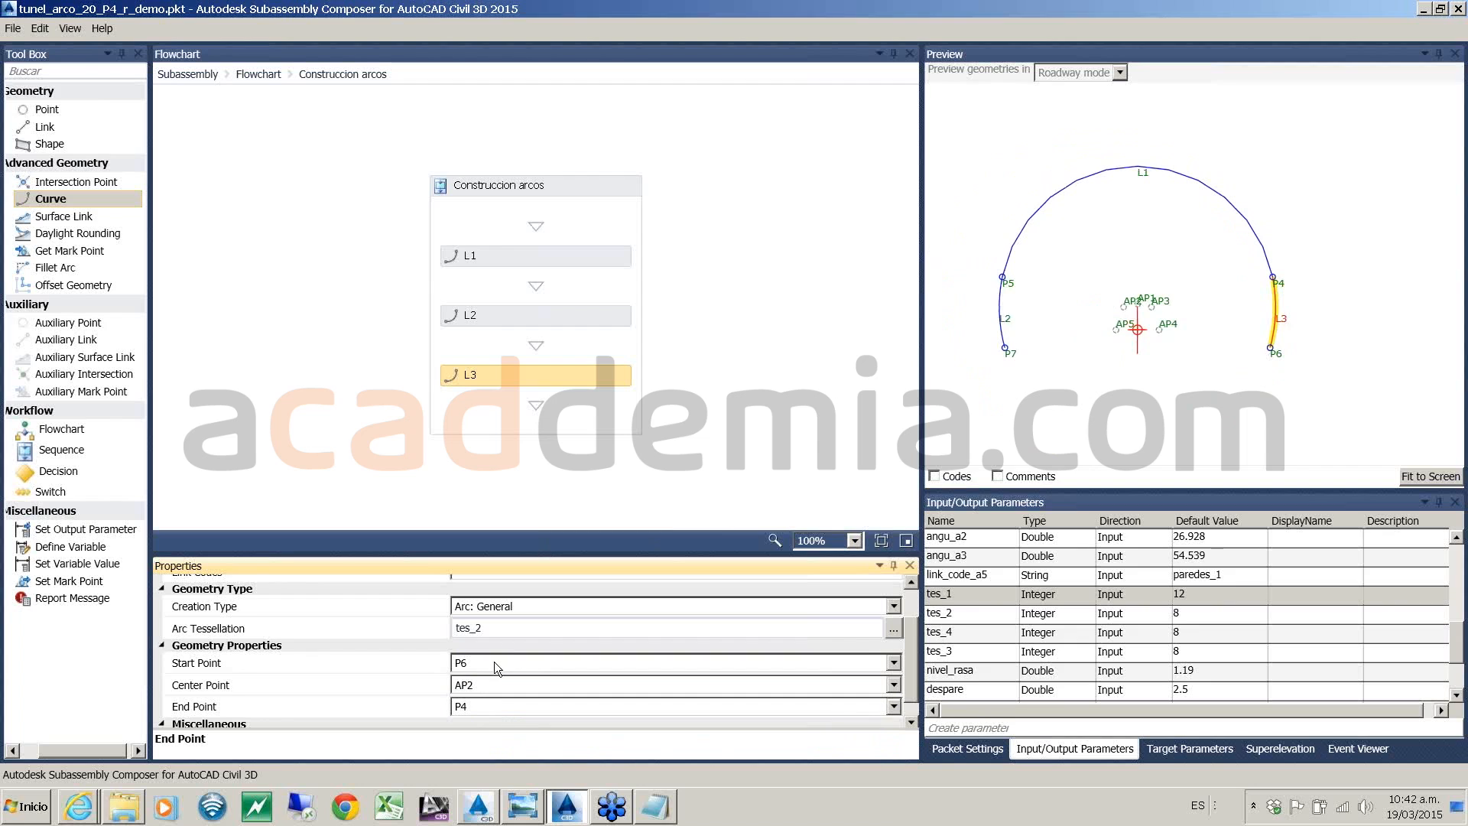
- Switch to the Civil 3D section drawing and examine the layout of corner points P7 and P8 and centers AP6 and AP7
{"action": "left_click", "coordinate": [475, 809]}
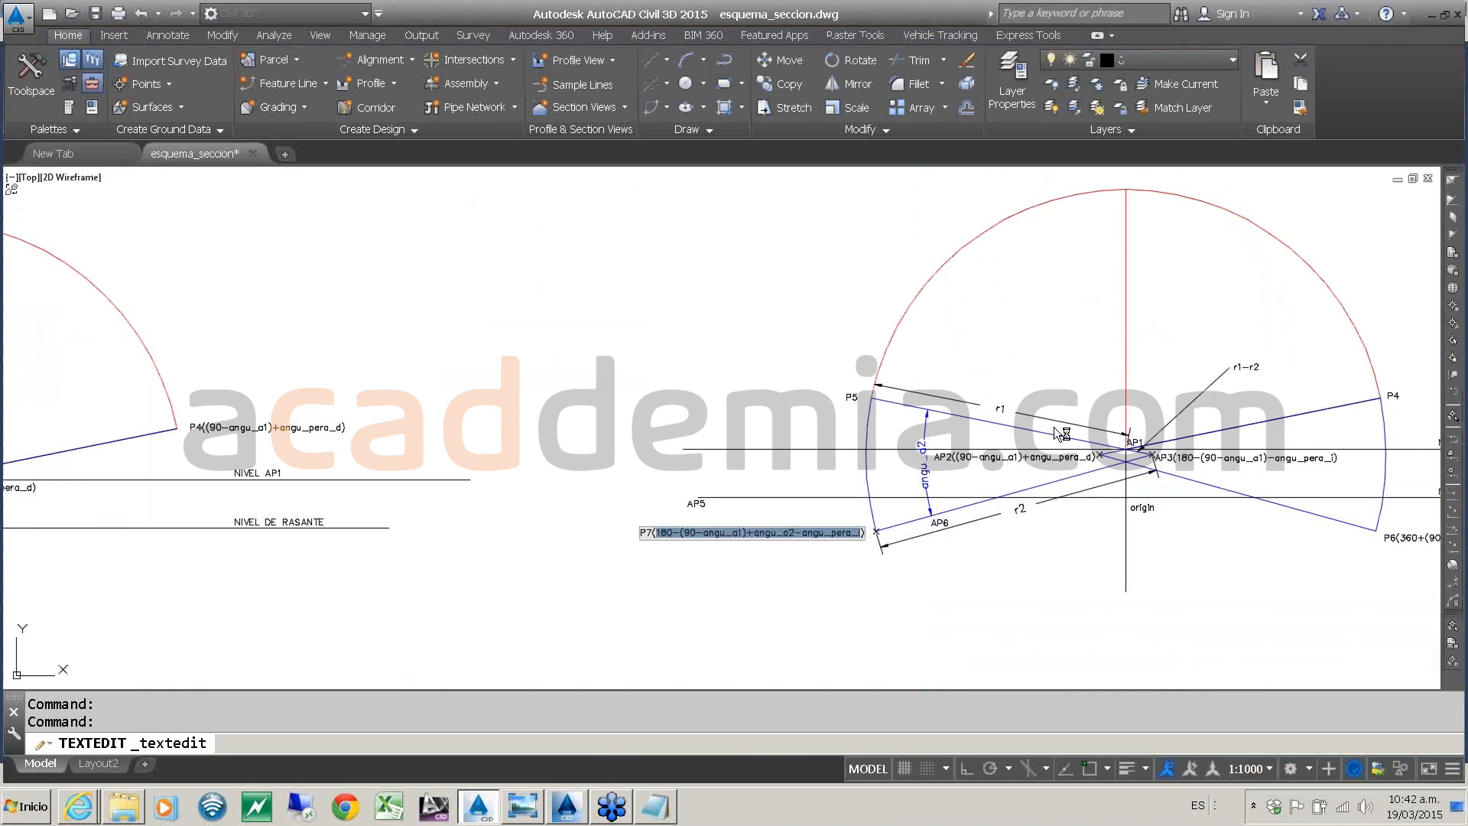
{"action": "scroll", "coordinate": [1054, 427], "scroll_direction": "down", "scroll_amount": 6}
{"action": "middle_click_drag", "start_coordinate": [1022, 438], "coordinate": [920, 439]}
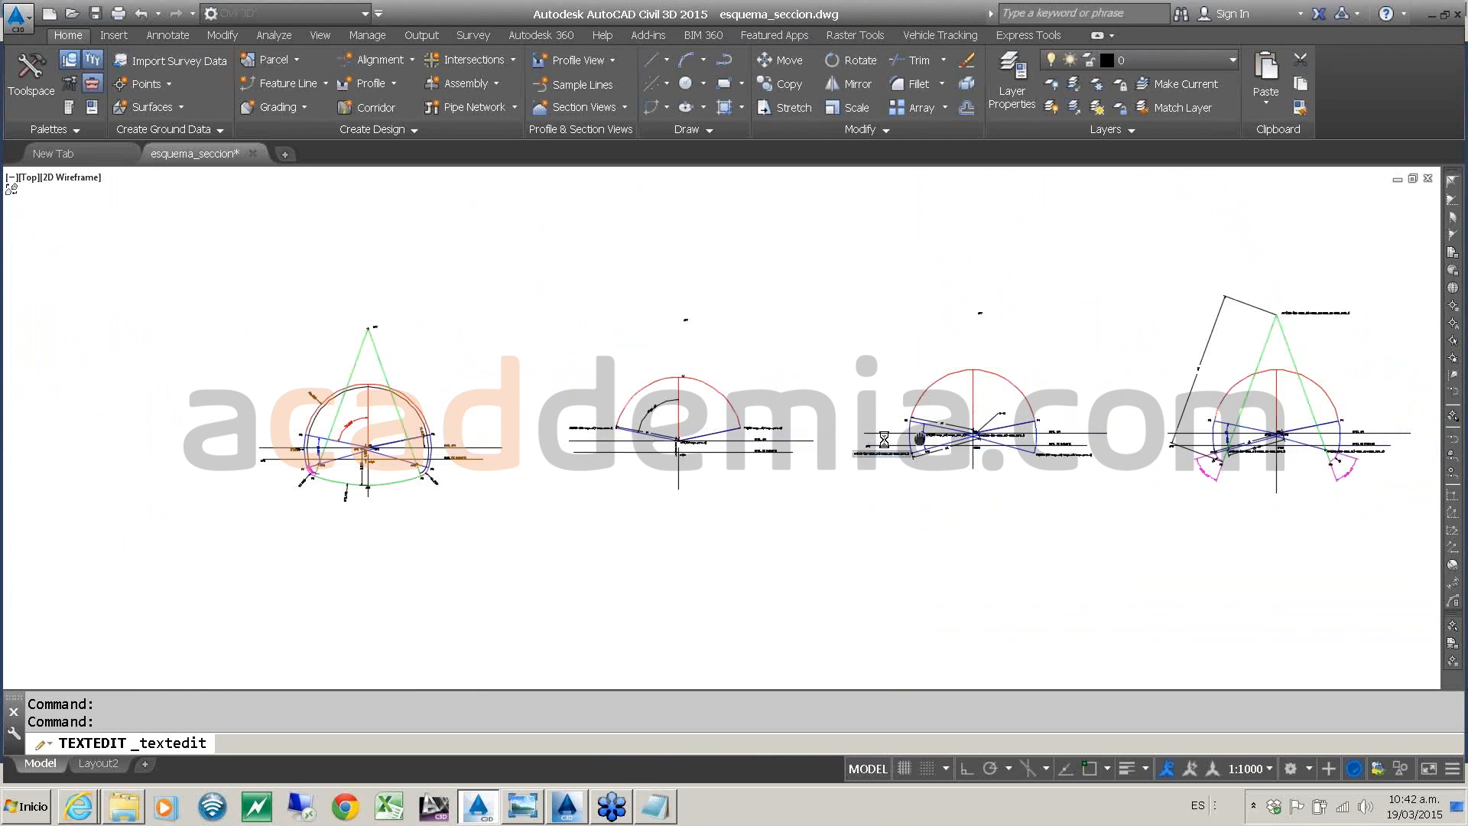
{"action": "scroll", "coordinate": [935, 548], "scroll_direction": "up", "scroll_amount": 10}
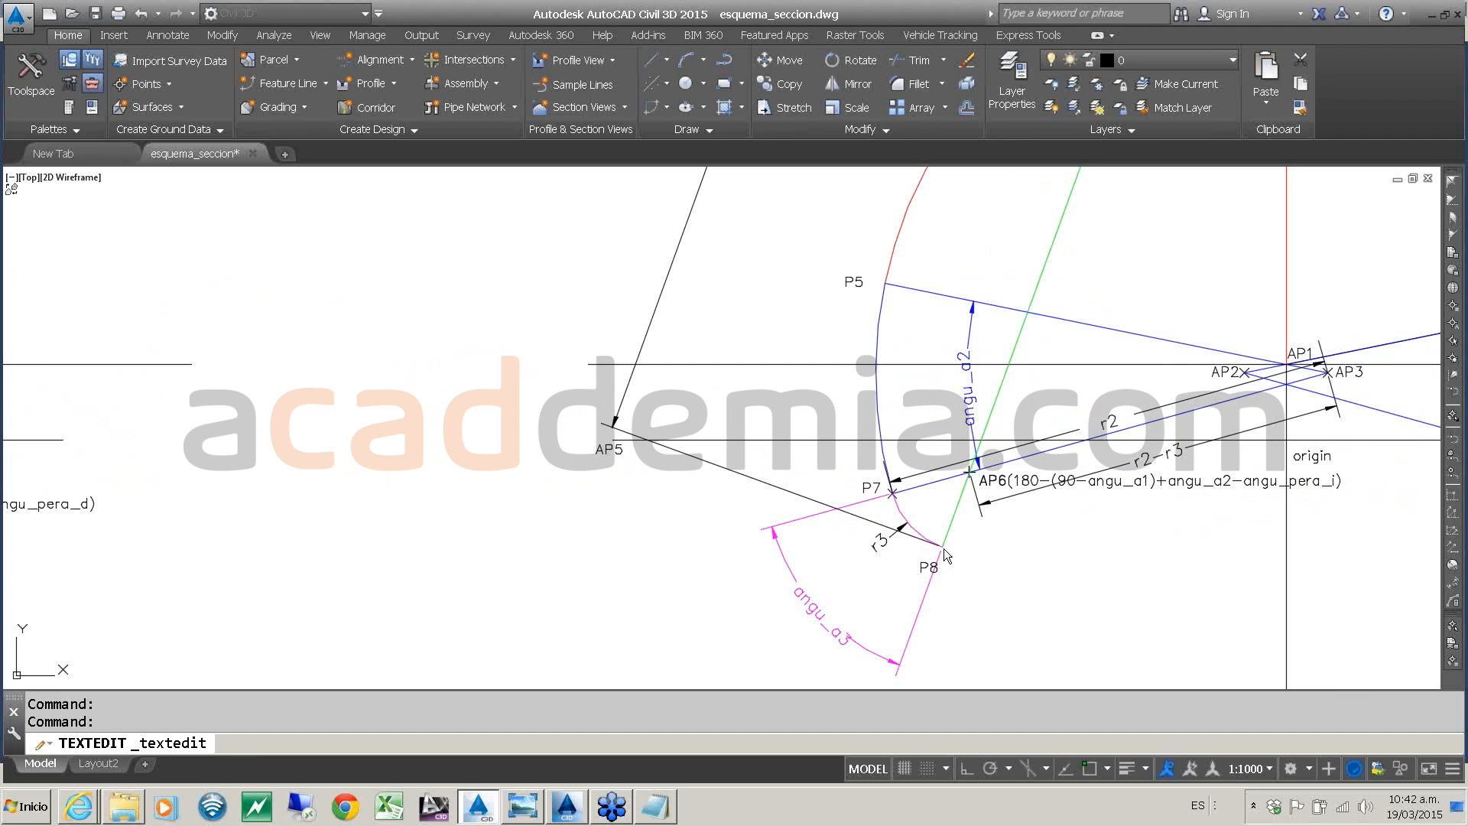
{"action": "scroll", "coordinate": [941, 547], "scroll_direction": "down", "scroll_amount": 5}
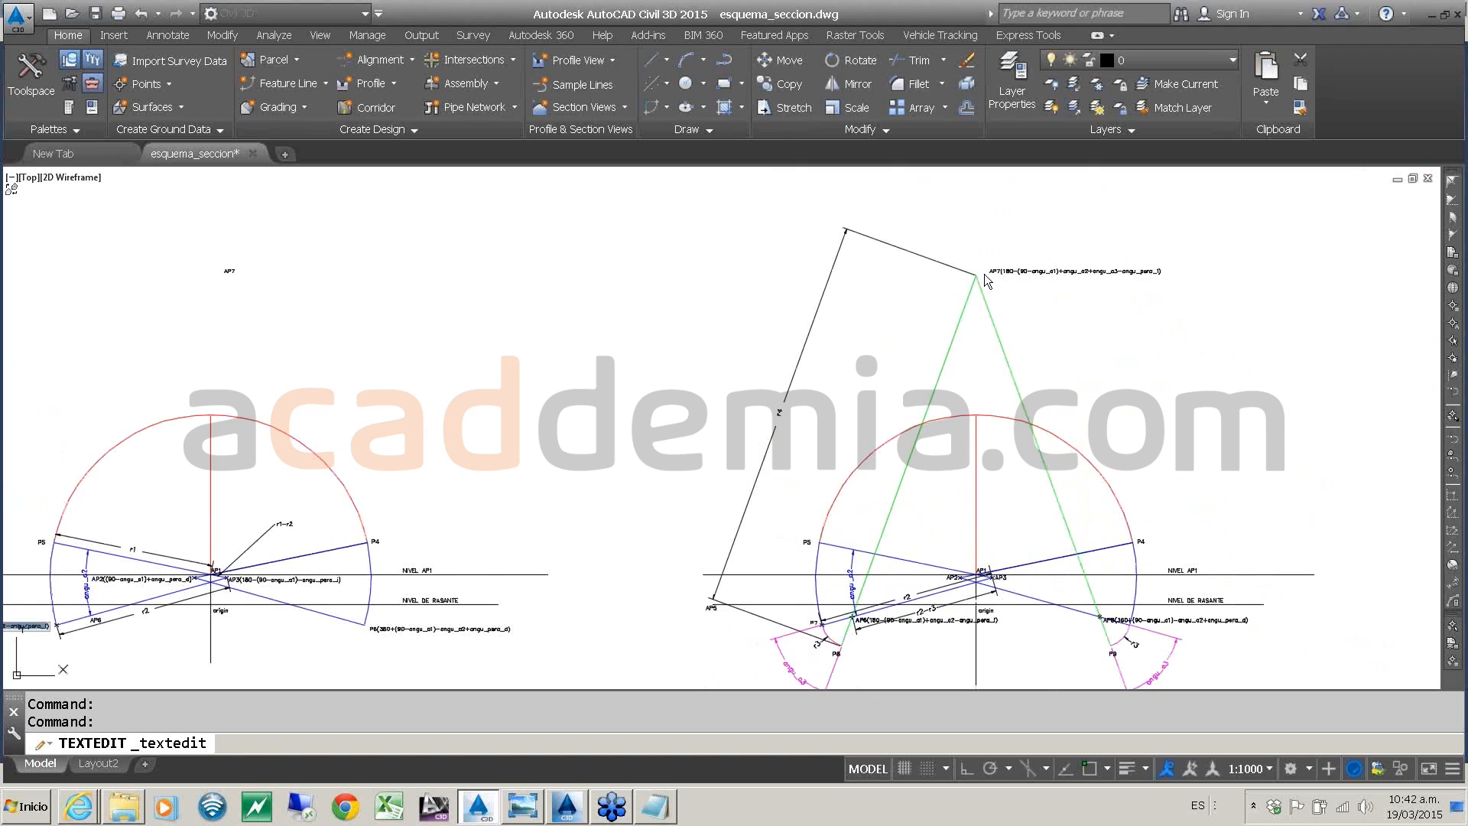
{"action": "middle_click_drag", "start_coordinate": [855, 638], "coordinate": [910, 523]}
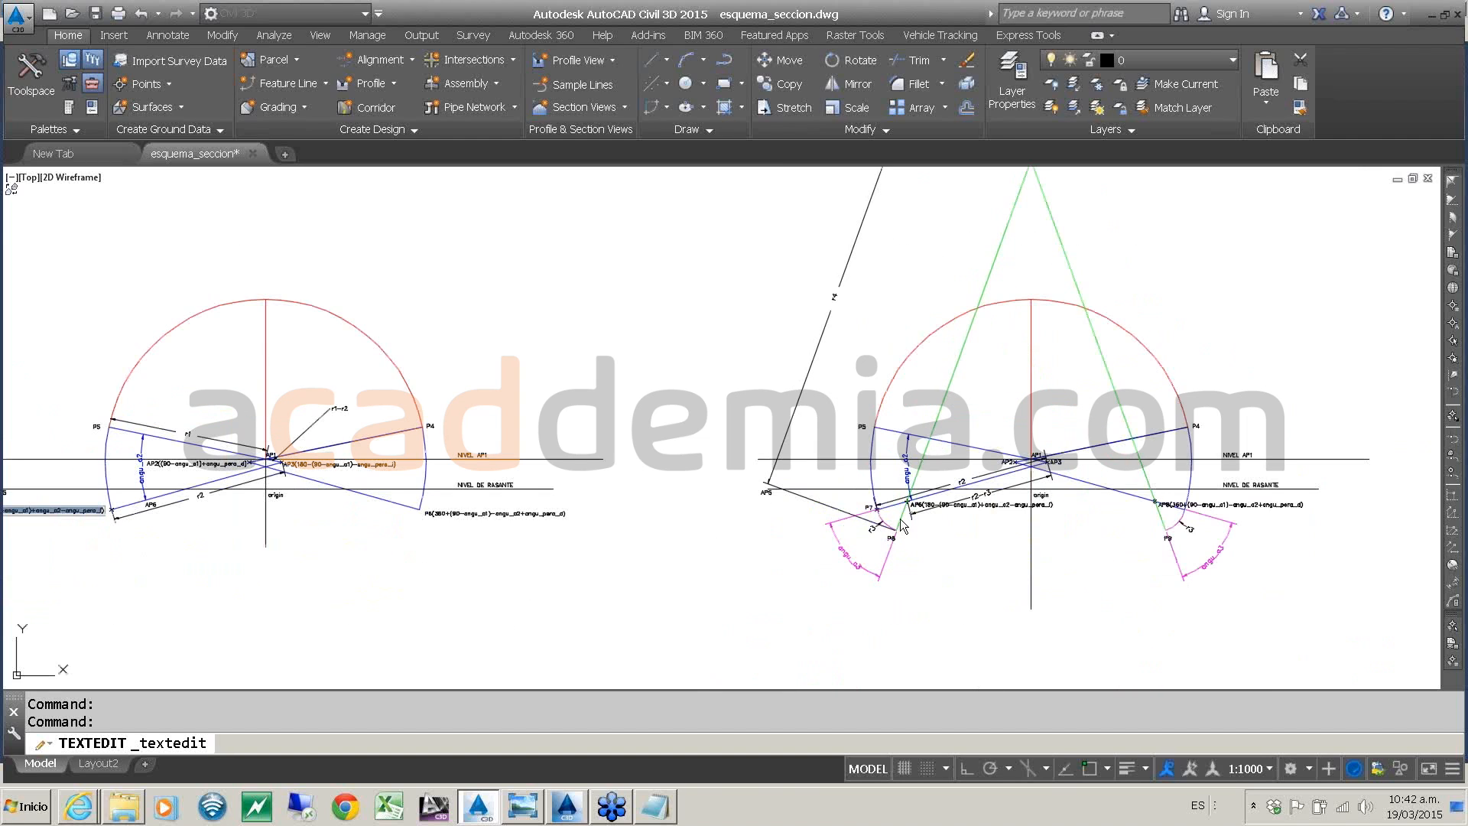
{"action": "scroll", "coordinate": [904, 521], "scroll_direction": "down", "scroll_amount": 1}
{"action": "scroll", "coordinate": [904, 515], "scroll_direction": "up", "scroll_amount": 2}
{"action": "scroll", "coordinate": [903, 514], "scroll_direction": "down", "scroll_amount": 6}
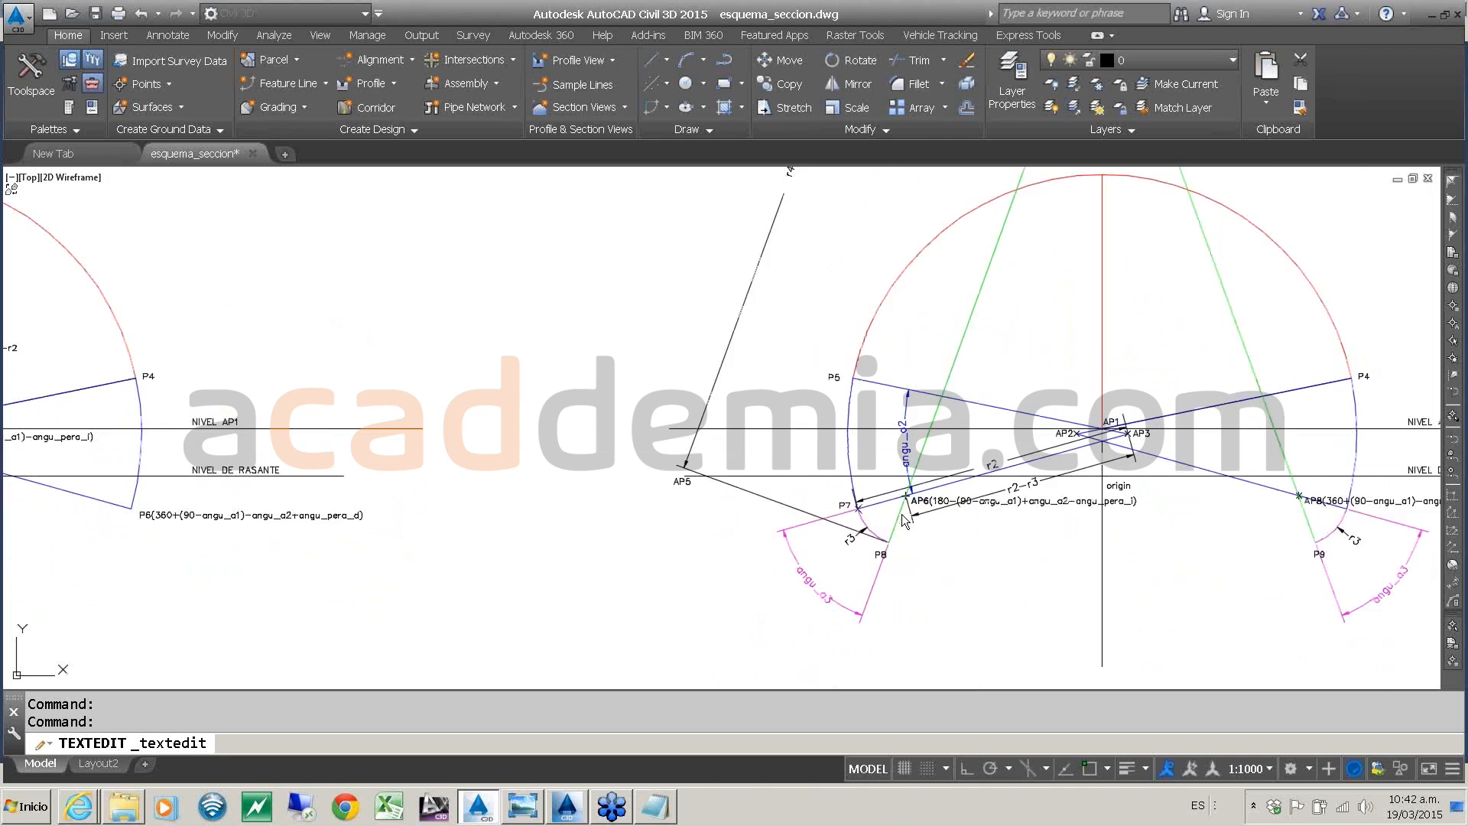
{"action": "scroll", "coordinate": [911, 503], "scroll_direction": "up", "scroll_amount": 6}
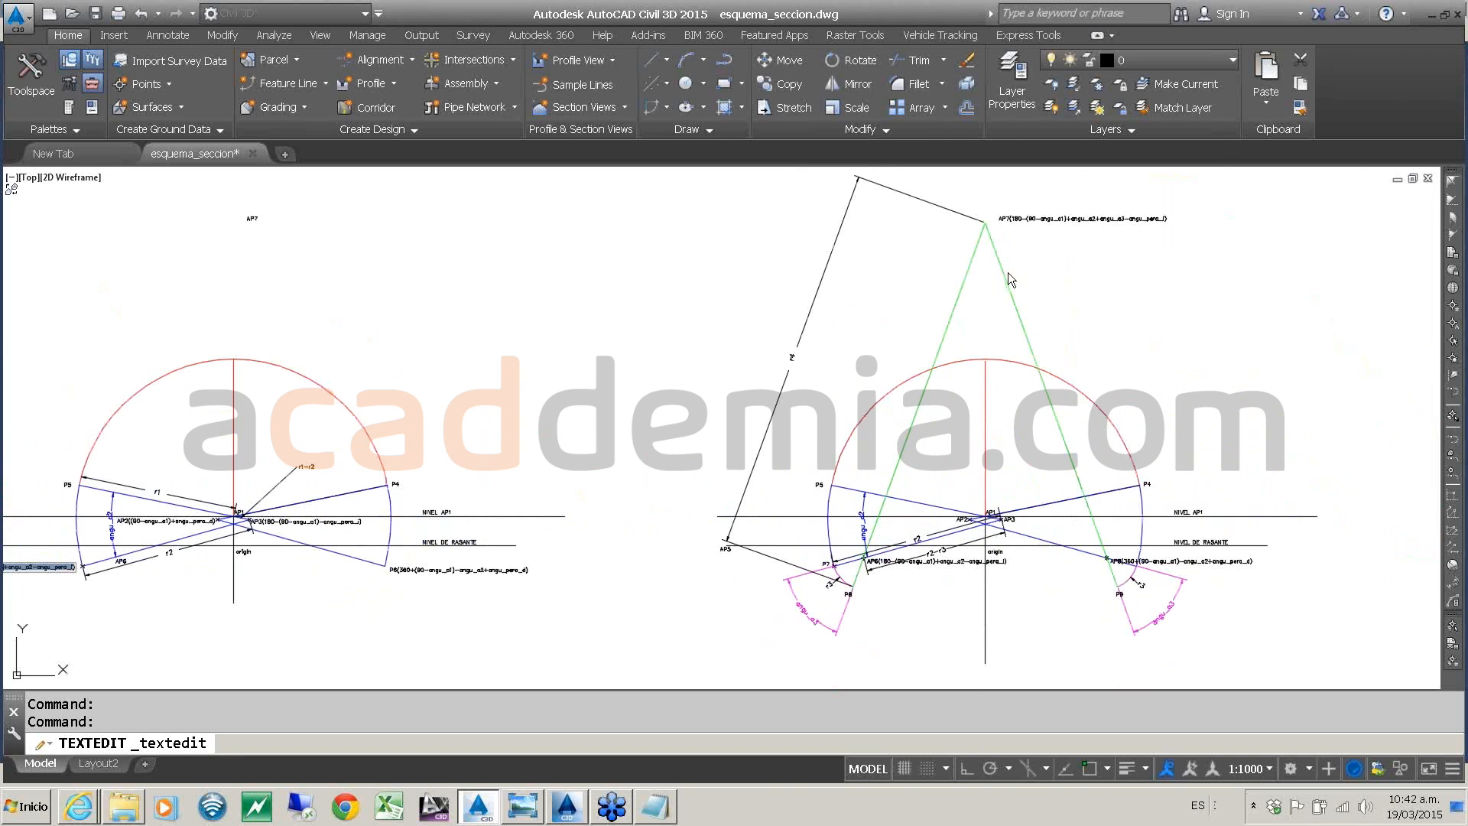
- Examine radius r3 and angle angu_a3 on the P7–P8 corner arc, and the angle expression labelled at AP7
{"action": "scroll", "coordinate": [832, 591], "scroll_direction": "up", "scroll_amount": 5}
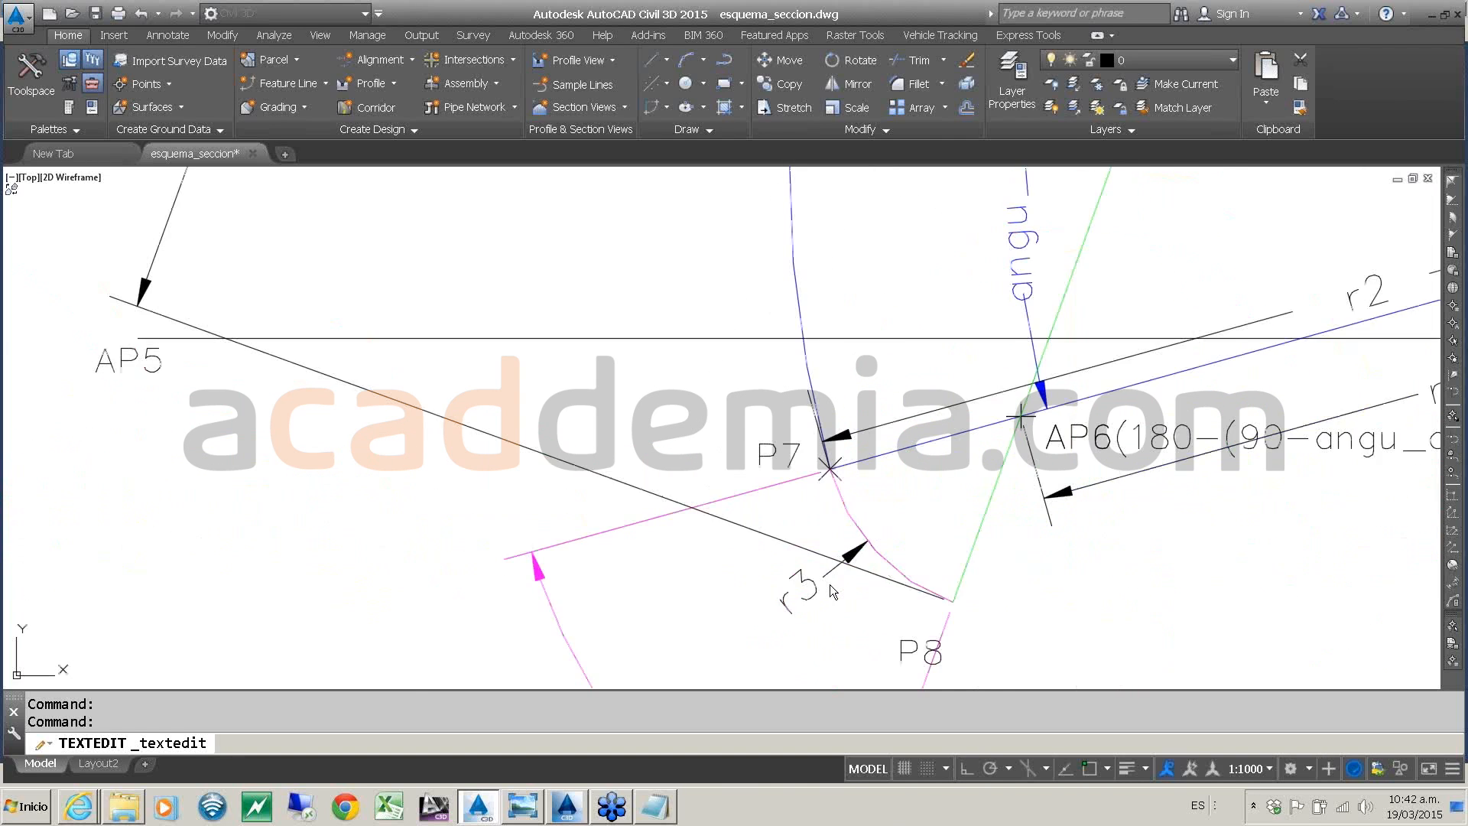
{"action": "scroll", "coordinate": [920, 590], "scroll_direction": "down", "scroll_amount": 5}
{"action": "scroll", "coordinate": [855, 638], "scroll_direction": "up", "scroll_amount": 4}
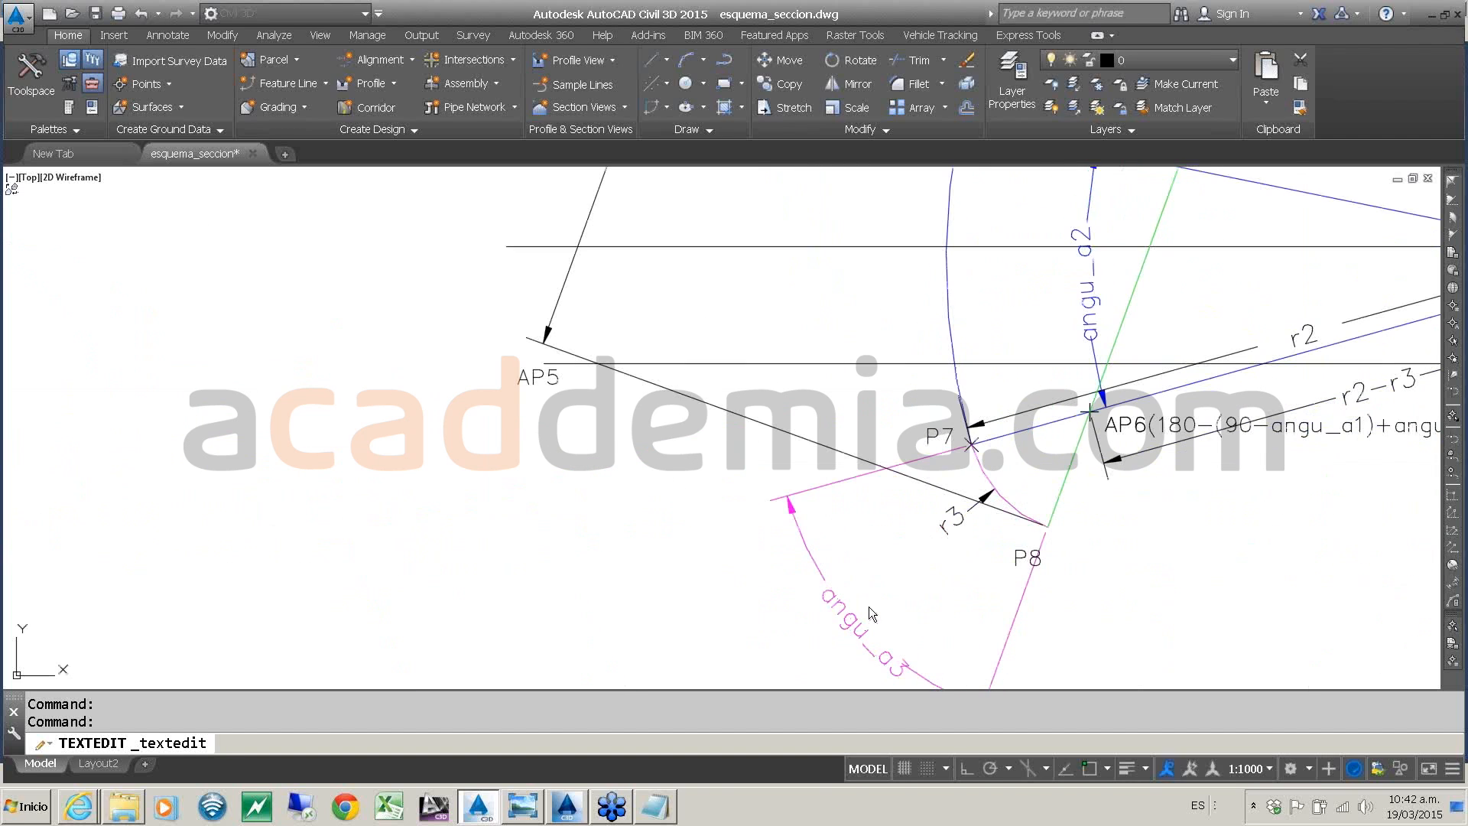
{"action": "scroll", "coordinate": [872, 598], "scroll_direction": "down", "scroll_amount": 2}
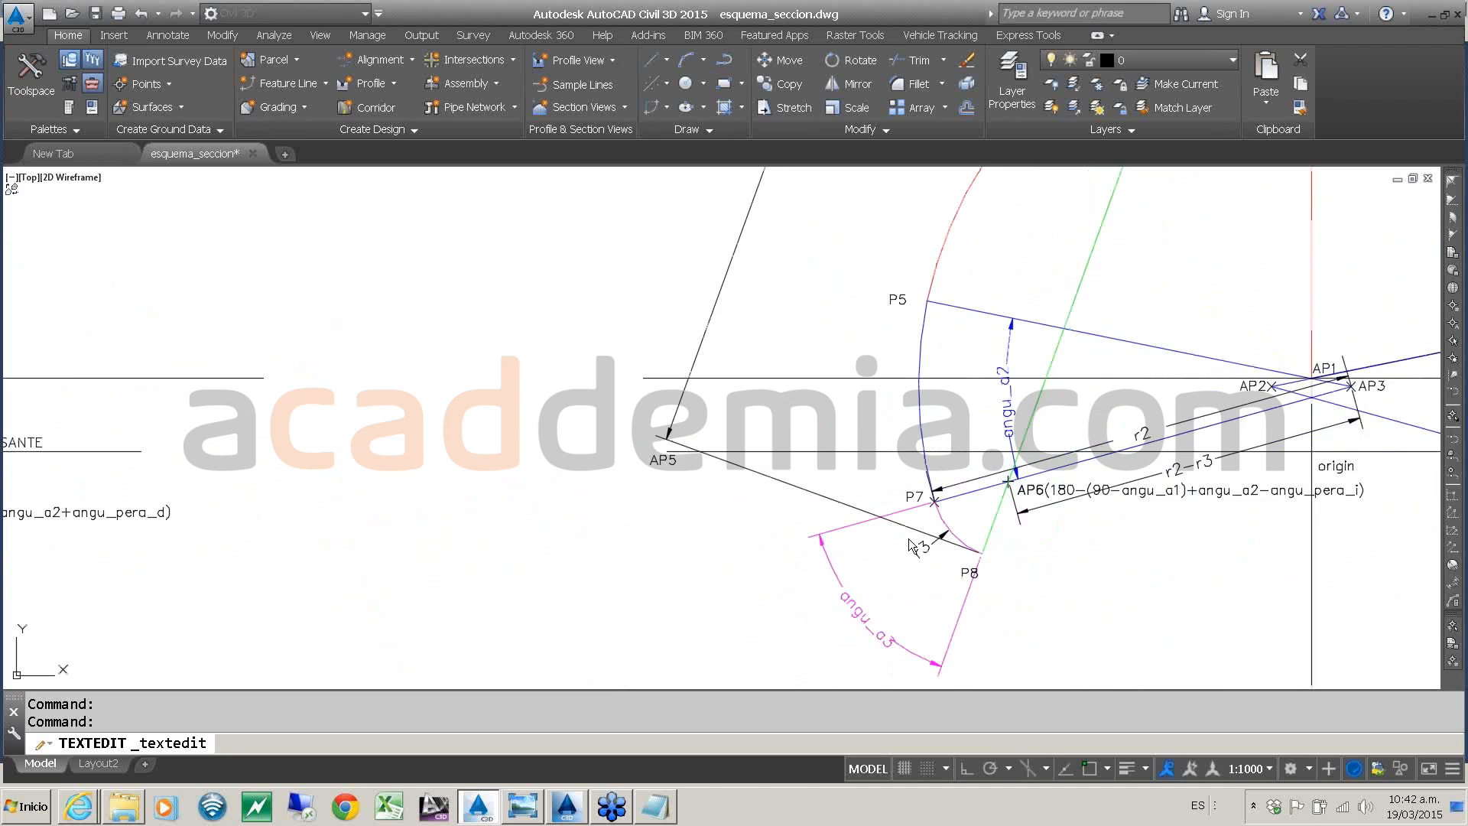
{"action": "scroll", "coordinate": [909, 538], "scroll_direction": "down", "scroll_amount": 4}
{"action": "middle_click_drag", "start_coordinate": [991, 404], "coordinate": [842, 589]}
{"action": "scroll", "coordinate": [997, 355], "scroll_direction": "up", "scroll_amount": 8}
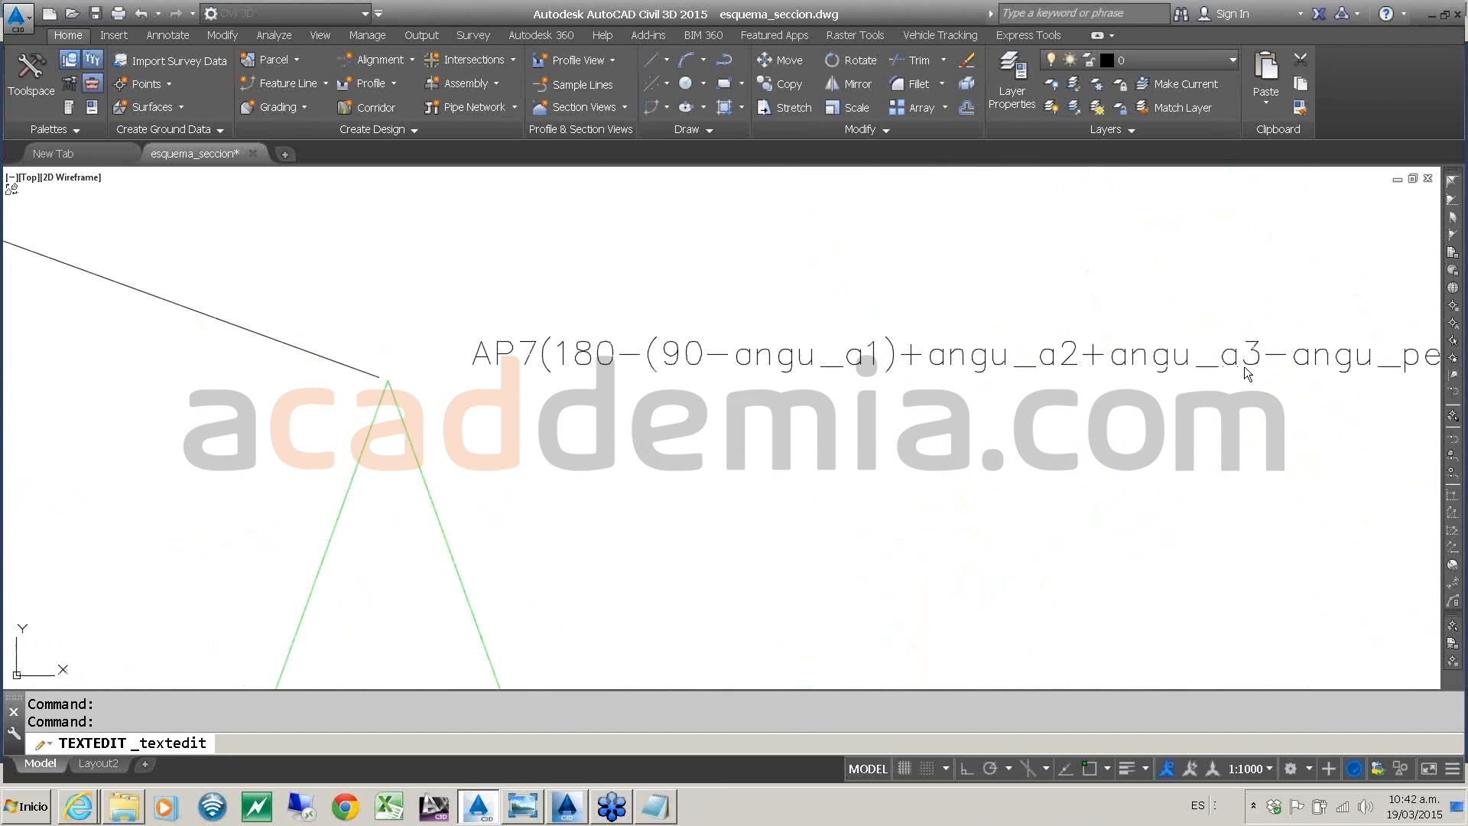
{"action": "scroll", "coordinate": [1245, 366], "scroll_direction": "down", "scroll_amount": 2}
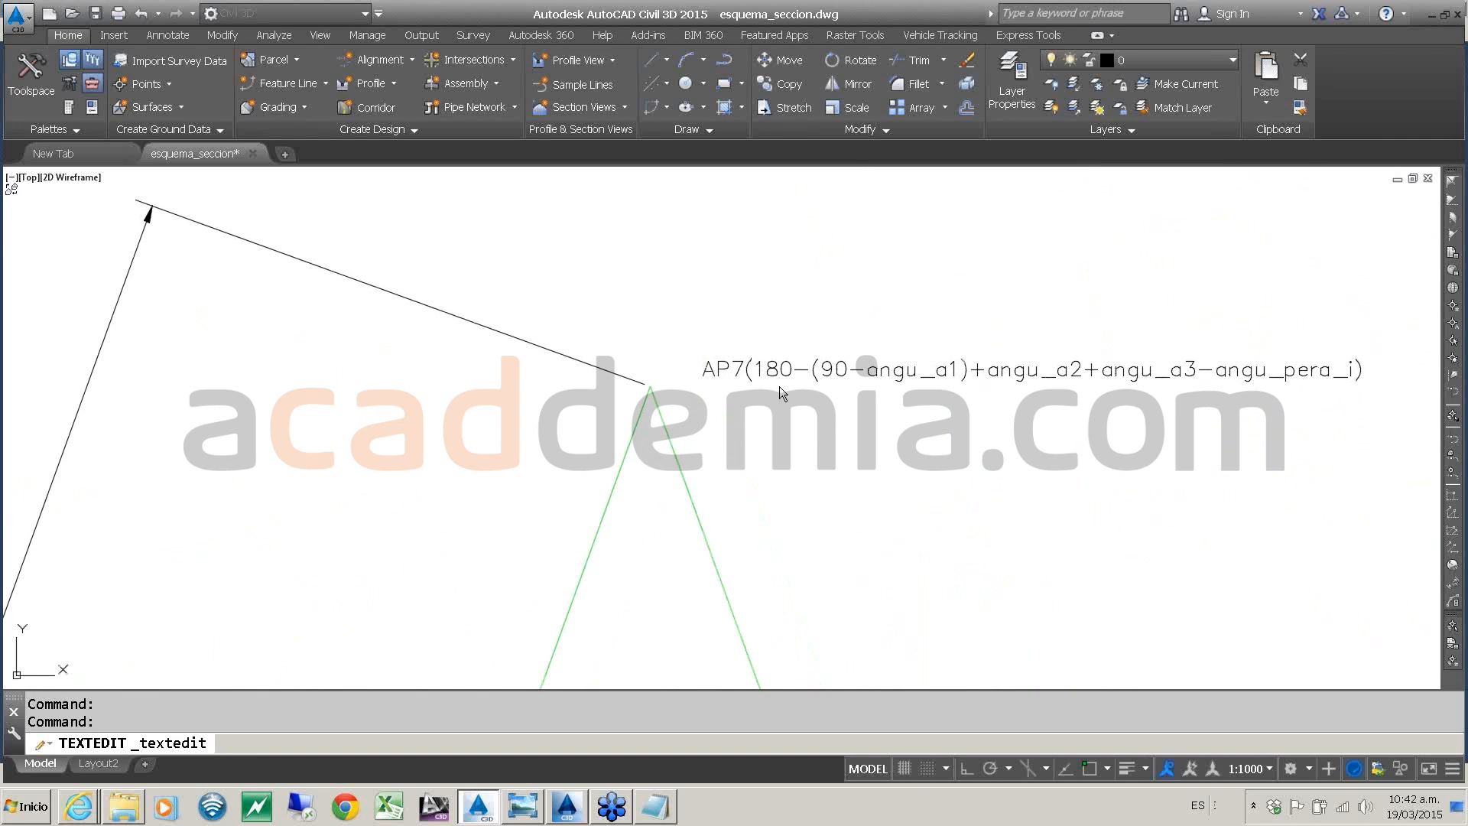
{"action": "left_click", "coordinate": [760, 373]}
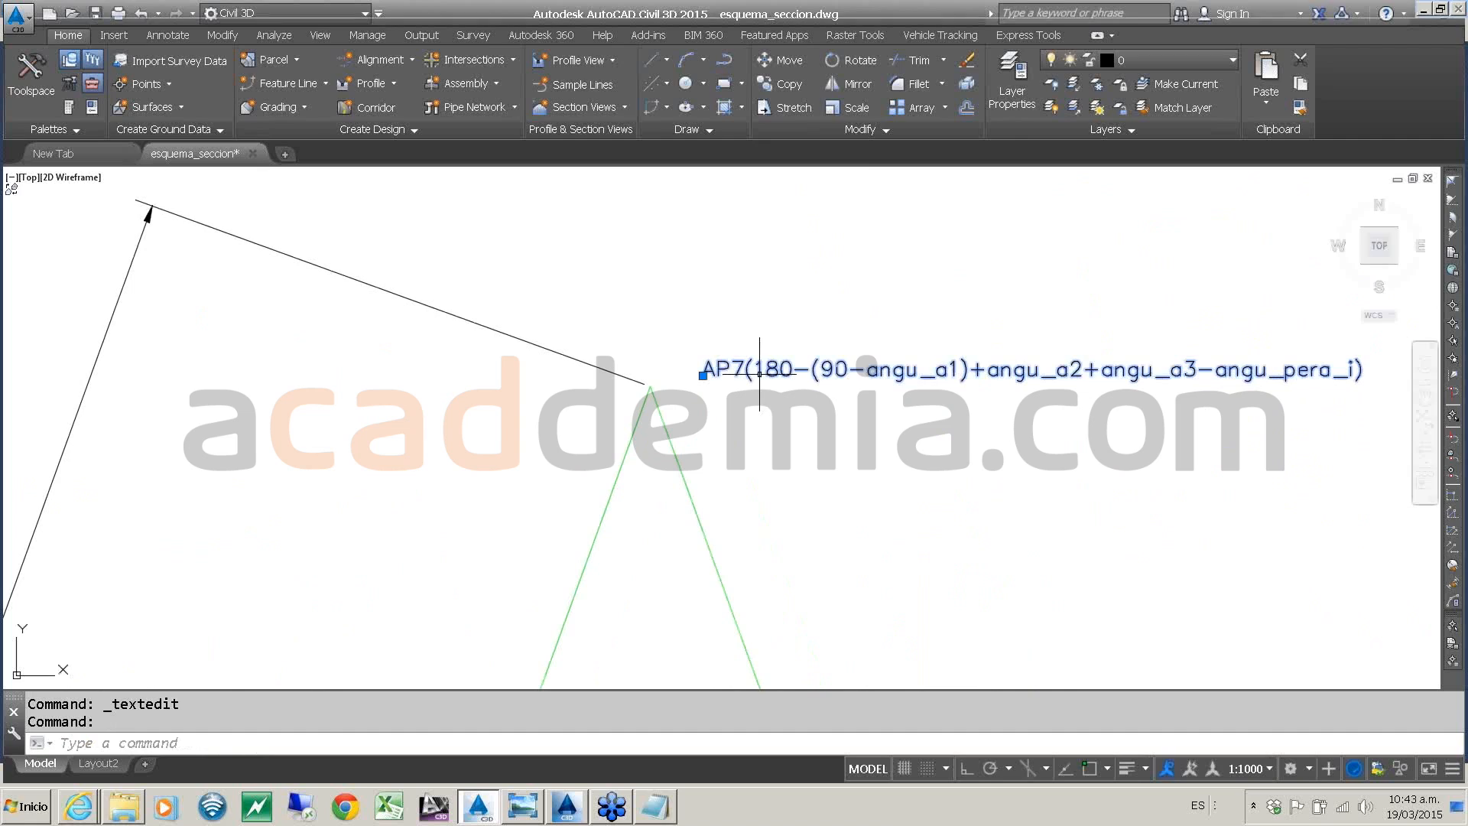
{"action": "left_click", "coordinate": [758, 372]}
{"action": "left_click_drag", "start_coordinate": [758, 370], "coordinate": [1359, 372]}
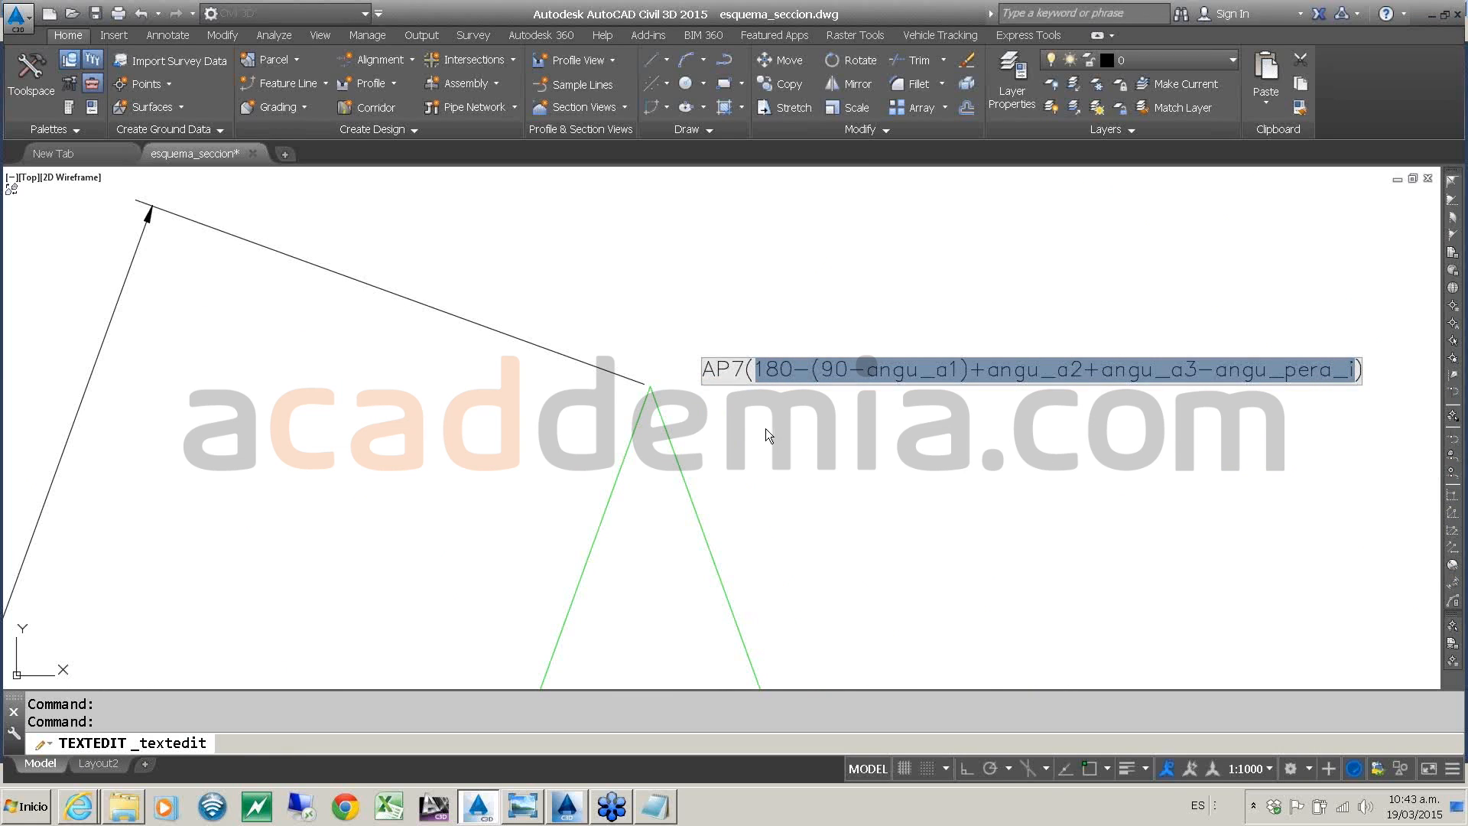
- Examine how center AP6 is located from AP3 toward P7, including its r2-r3 distance and labelled angle expression
{"action": "scroll", "coordinate": [759, 398], "scroll_direction": "down", "scroll_amount": 6}
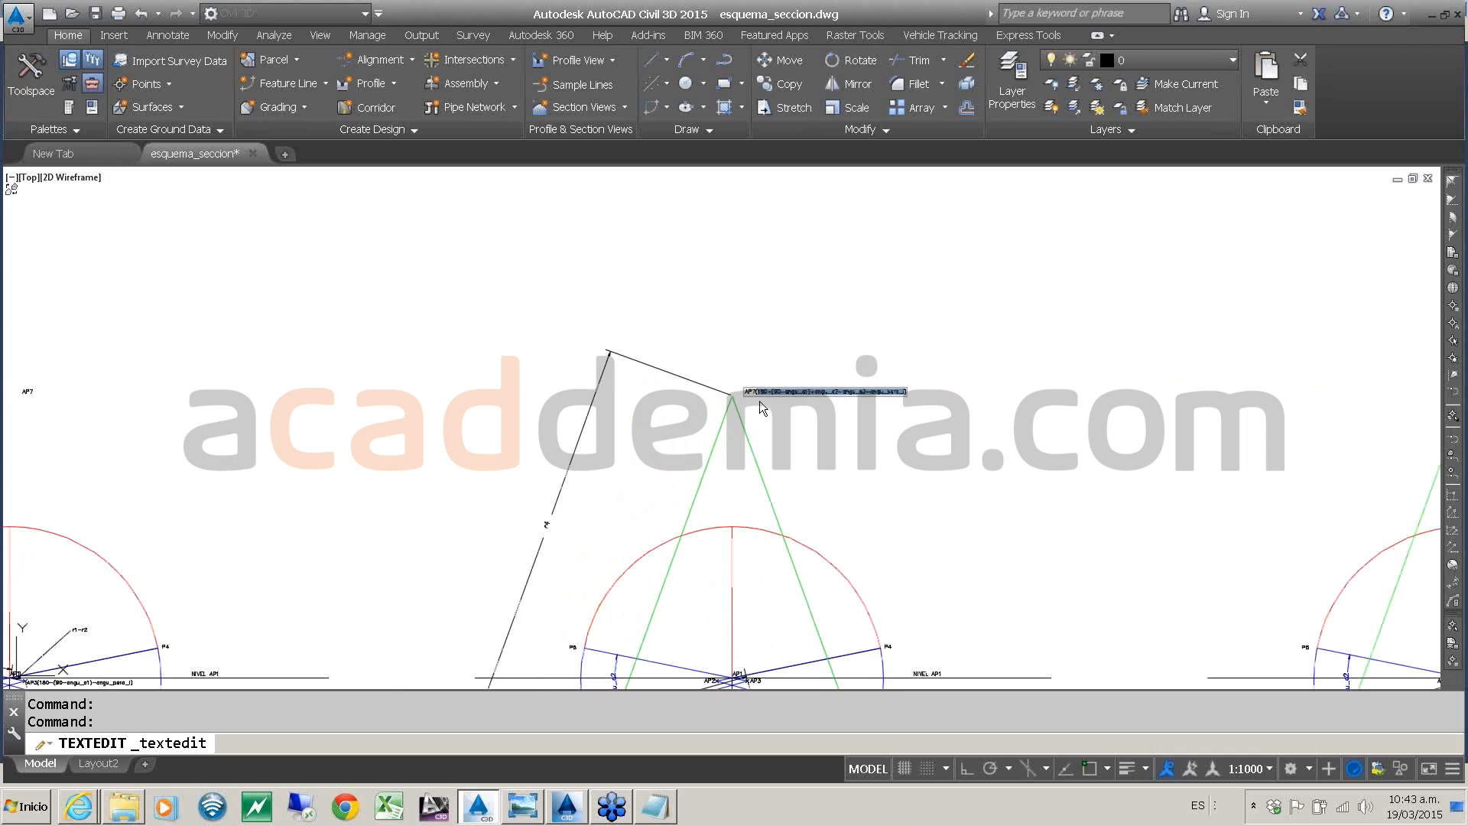
{"action": "middle_click_drag", "start_coordinate": [792, 461], "coordinate": [1005, 337]}
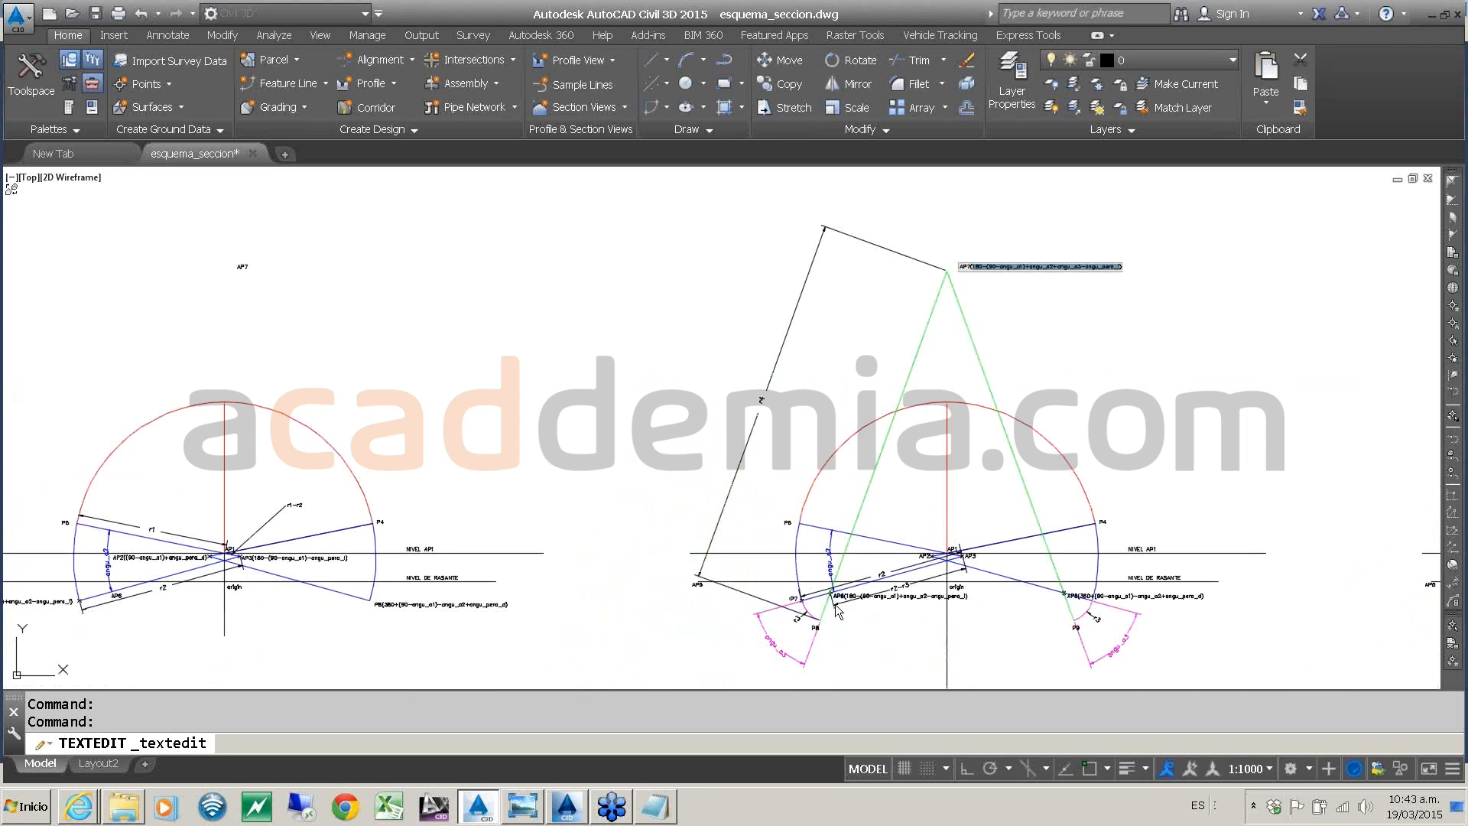
{"action": "scroll", "coordinate": [833, 603], "scroll_direction": "up", "scroll_amount": 5}
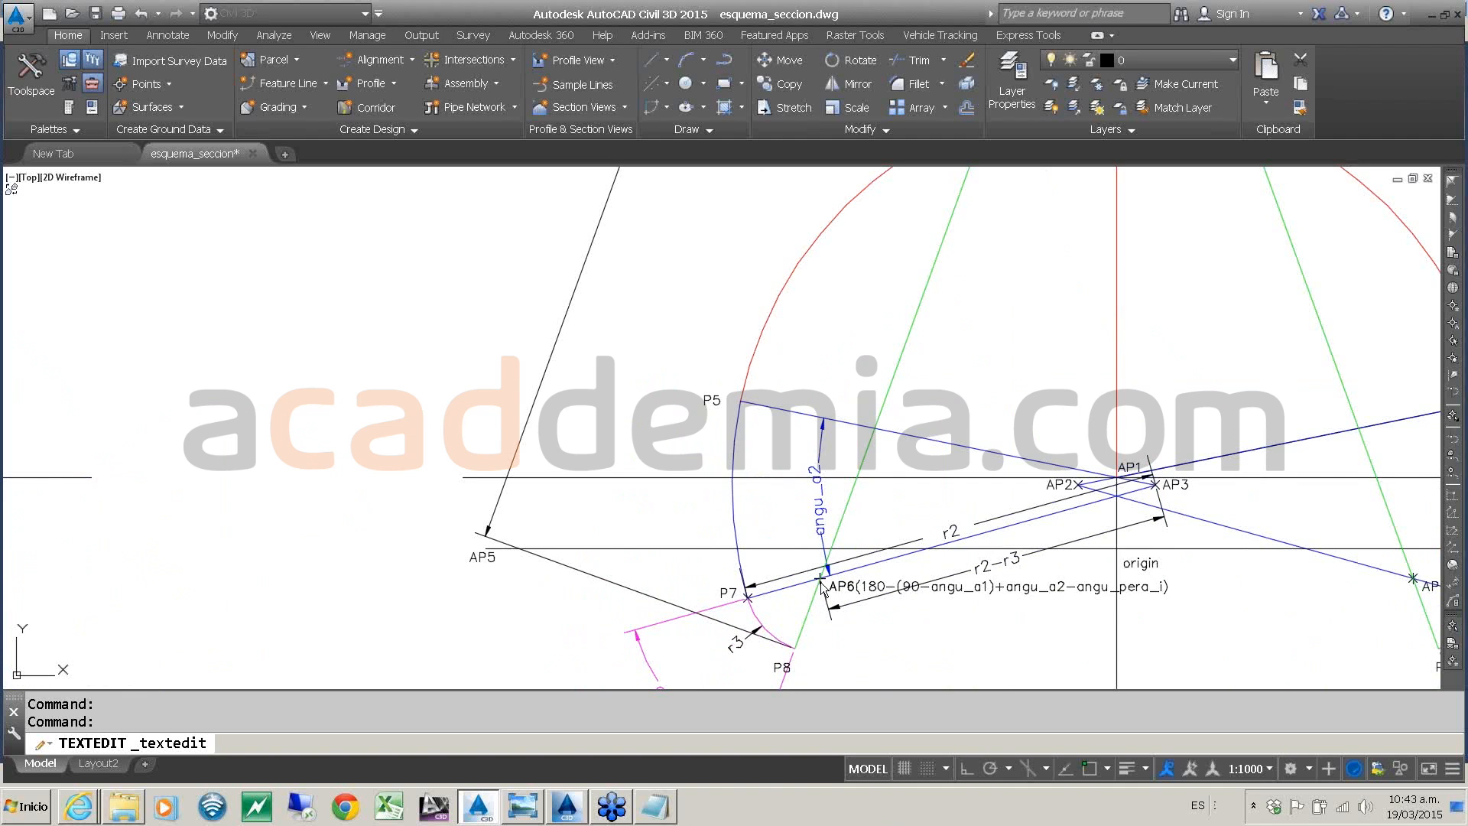
{"action": "scroll", "coordinate": [821, 582], "scroll_direction": "up", "scroll_amount": 2}
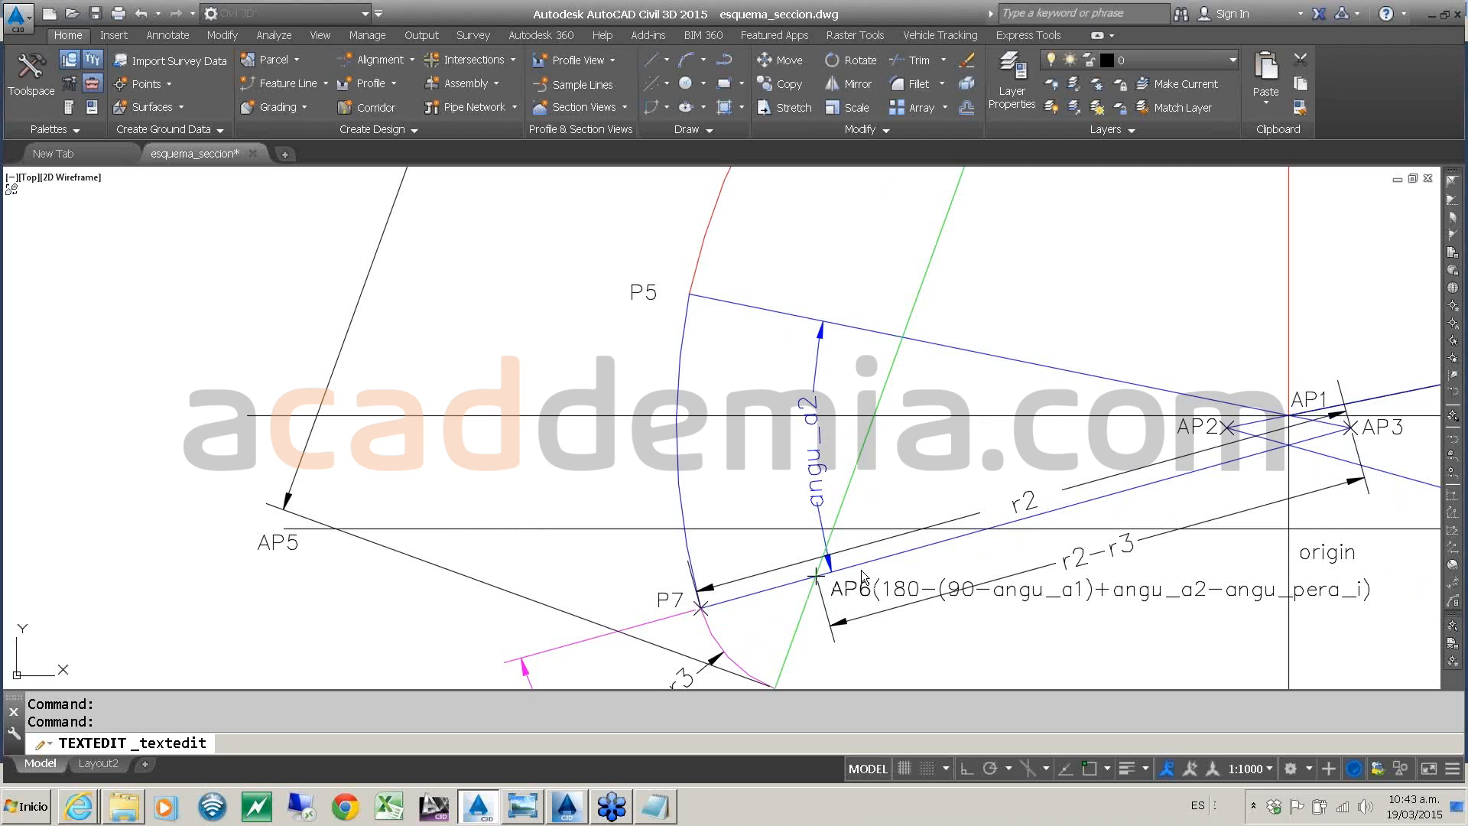
{"action": "key", "text": "Escape"}
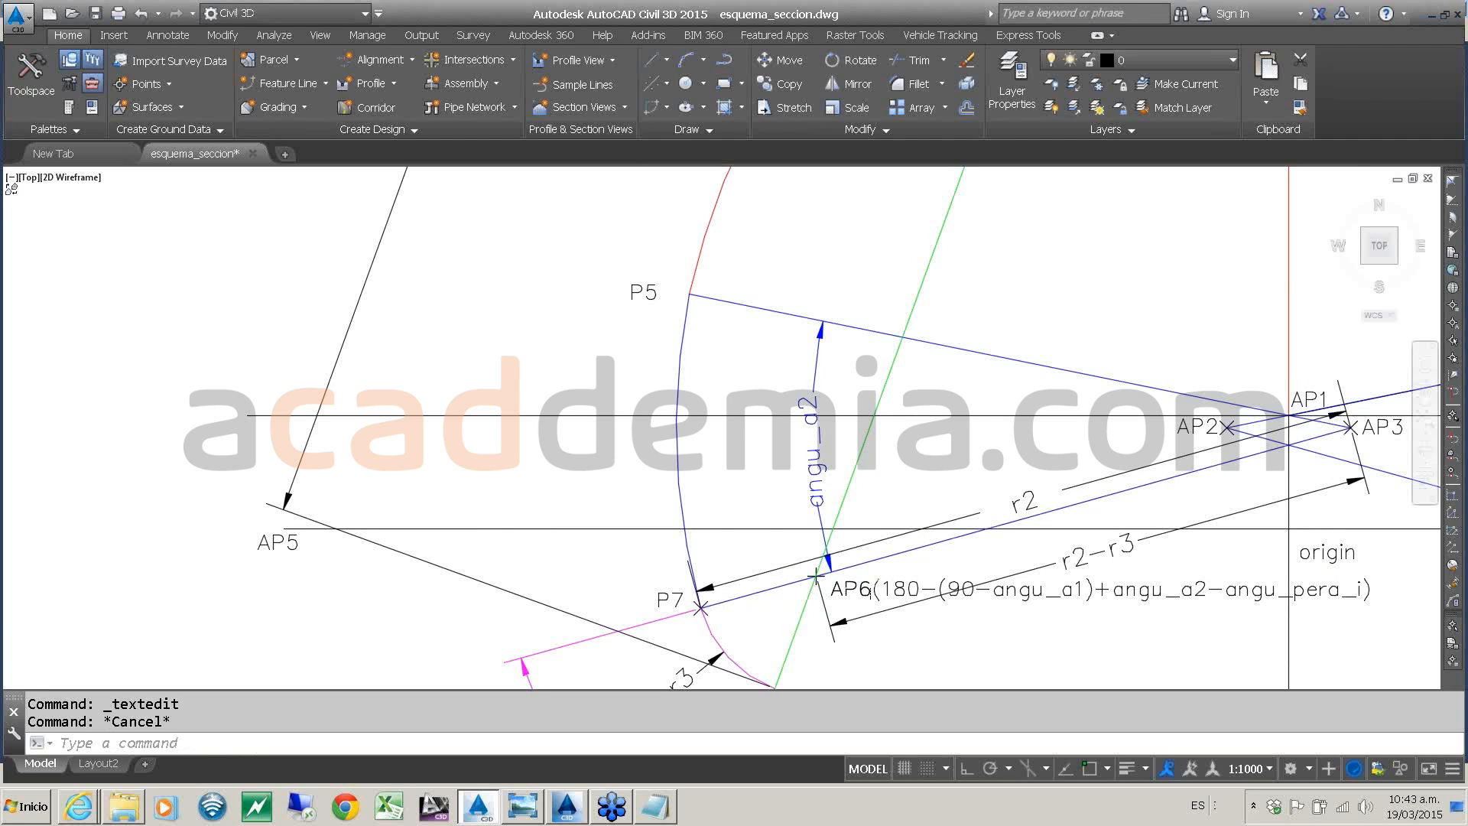
{"action": "scroll", "coordinate": [816, 575], "scroll_direction": "down", "scroll_amount": 5}
{"action": "scroll", "coordinate": [743, 516], "scroll_direction": "up", "scroll_amount": 5}
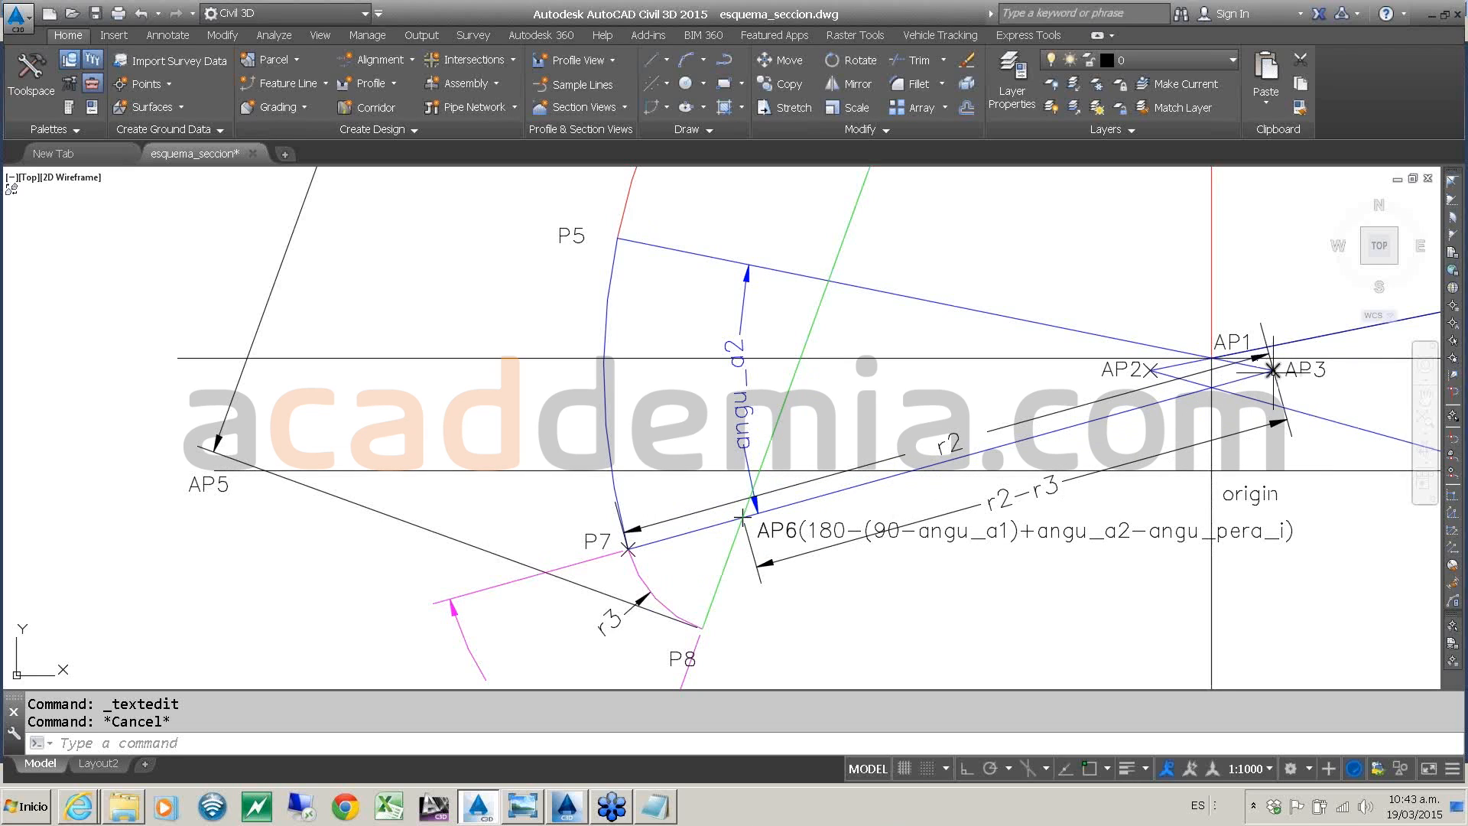
{"action": "mouse_move", "coordinate": [1273, 371]}
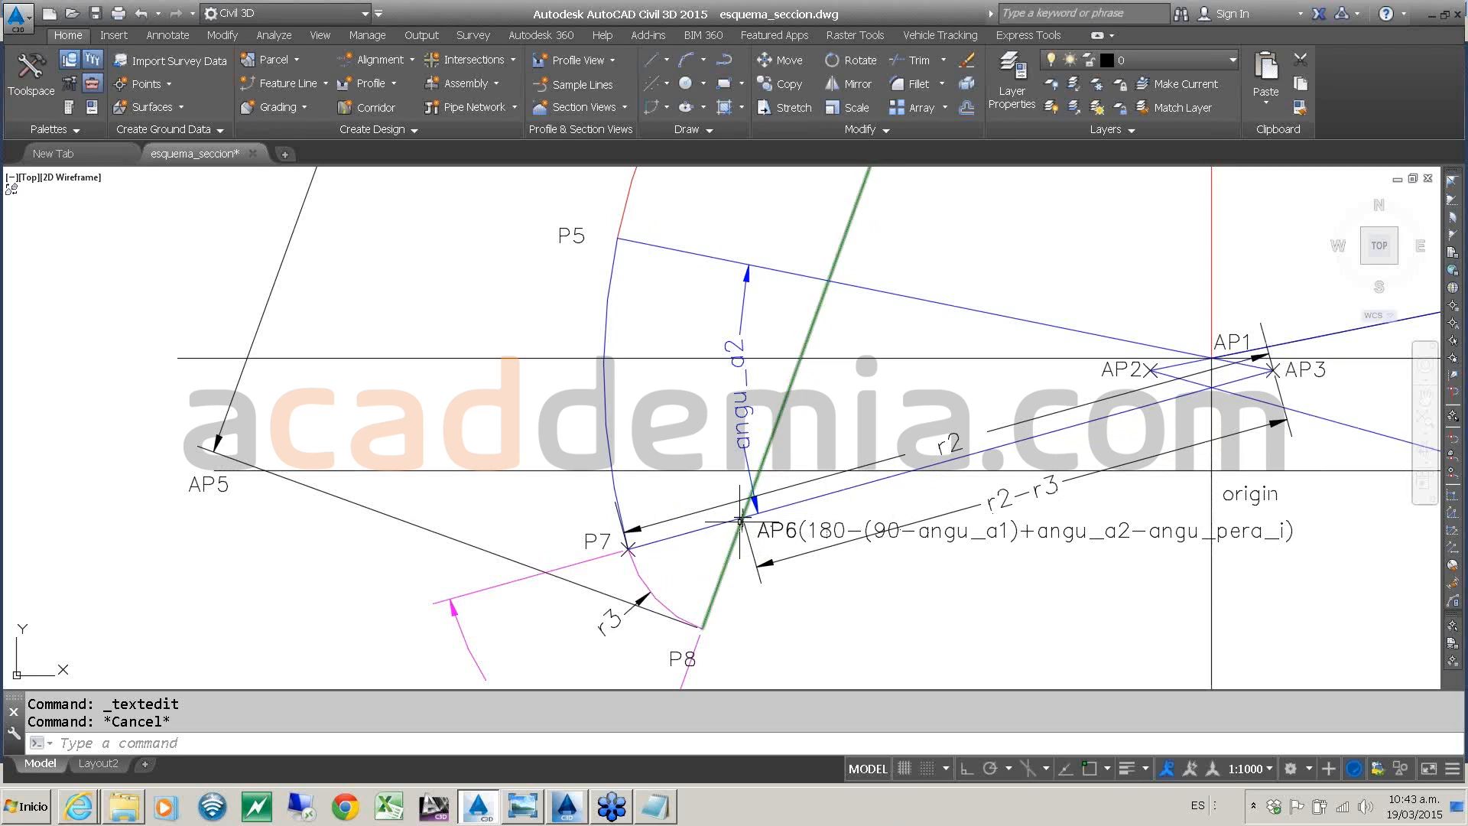
{"action": "mouse_move", "coordinate": [627, 550]}
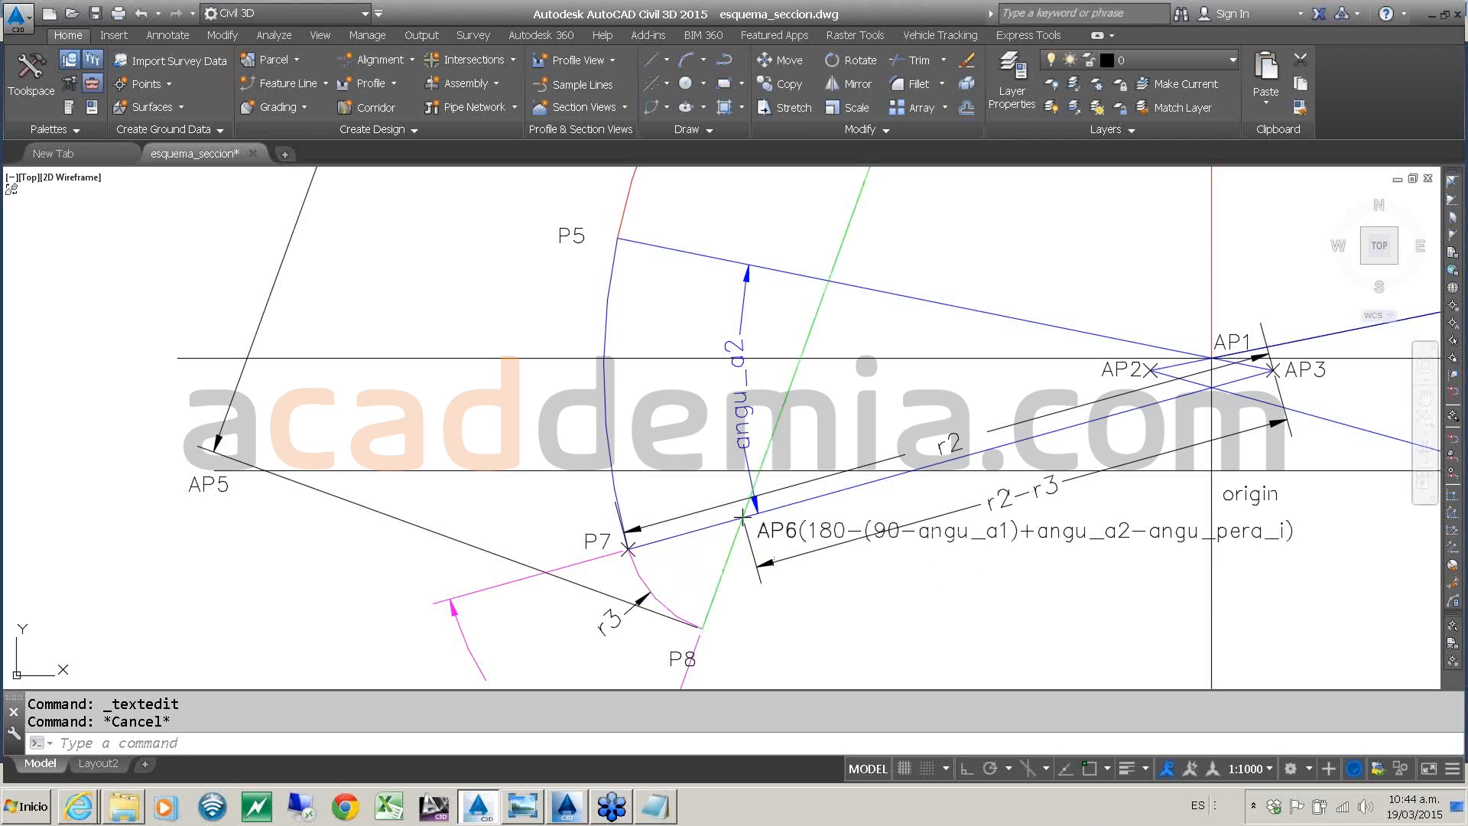
- Select the angle expression 180-(90-angu_a1)+angu_a2-angu_pera_i inside the AP6 label text for copying
{"action": "left_click", "coordinate": [930, 532]}
{"action": "double_click", "coordinate": [929, 531]}
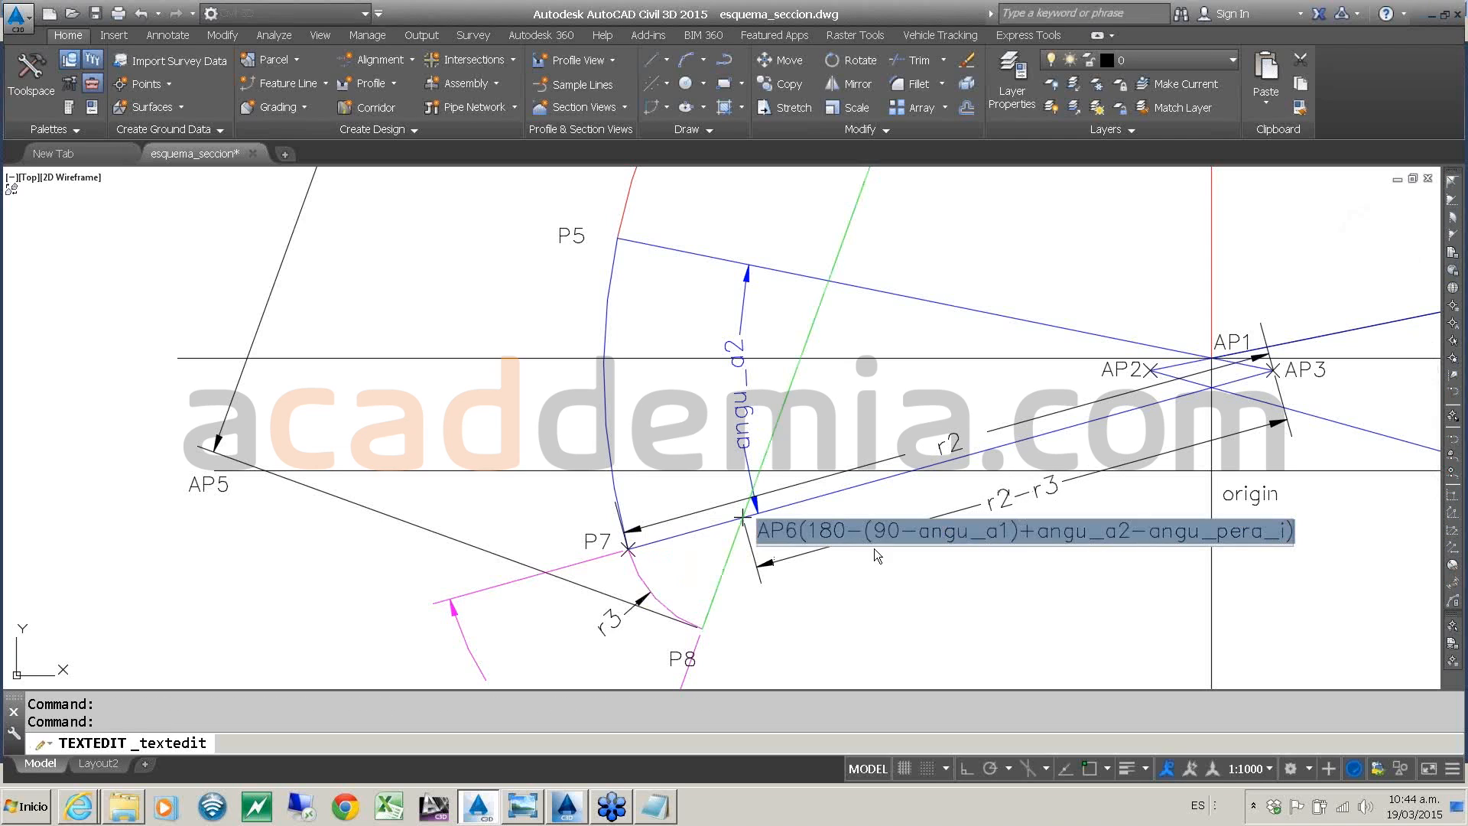
{"action": "key", "text": "Escape"}
{"action": "double_click", "coordinate": [823, 534]}
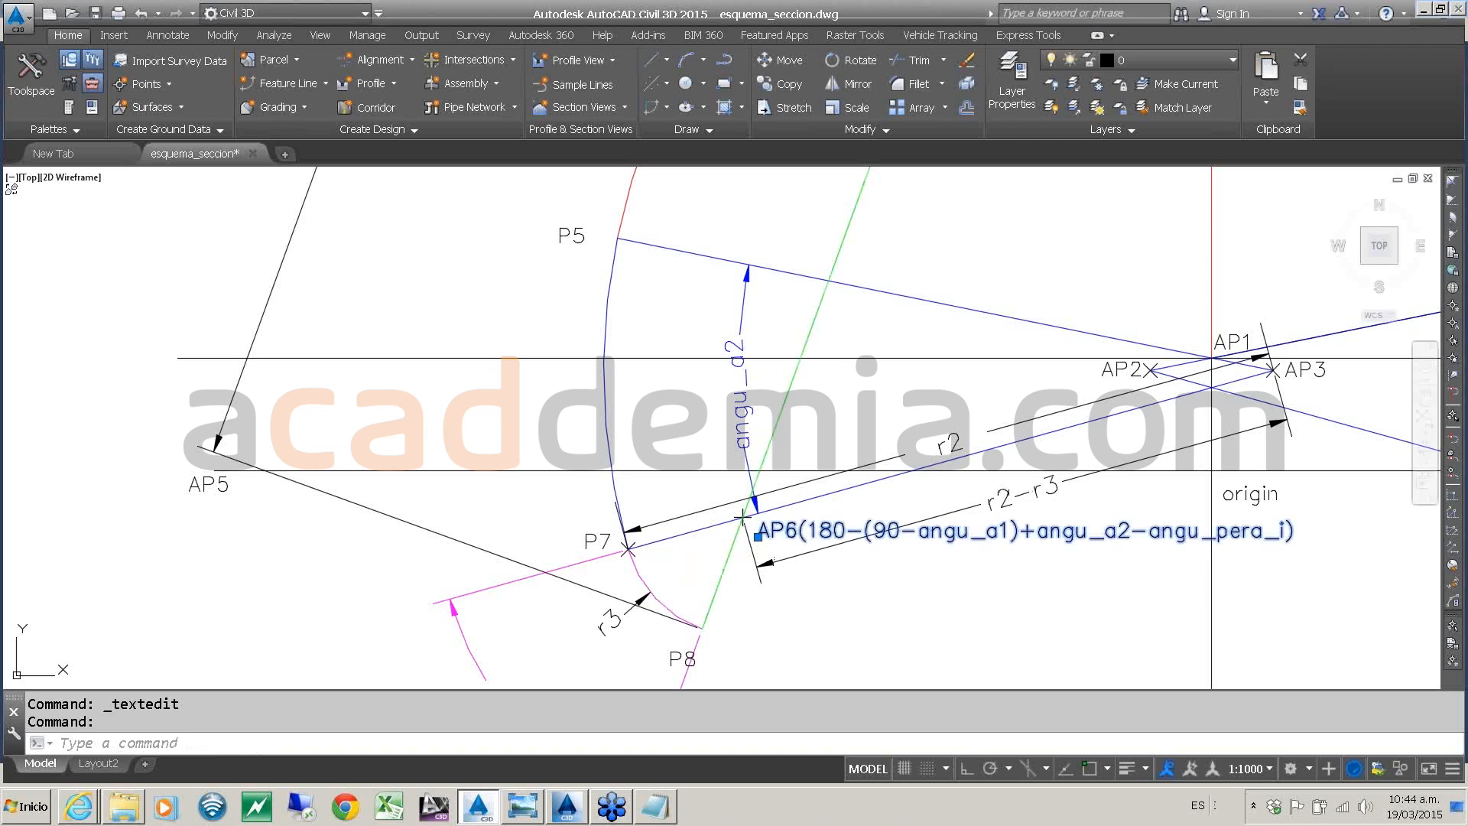
{"action": "left_click", "coordinate": [812, 533]}
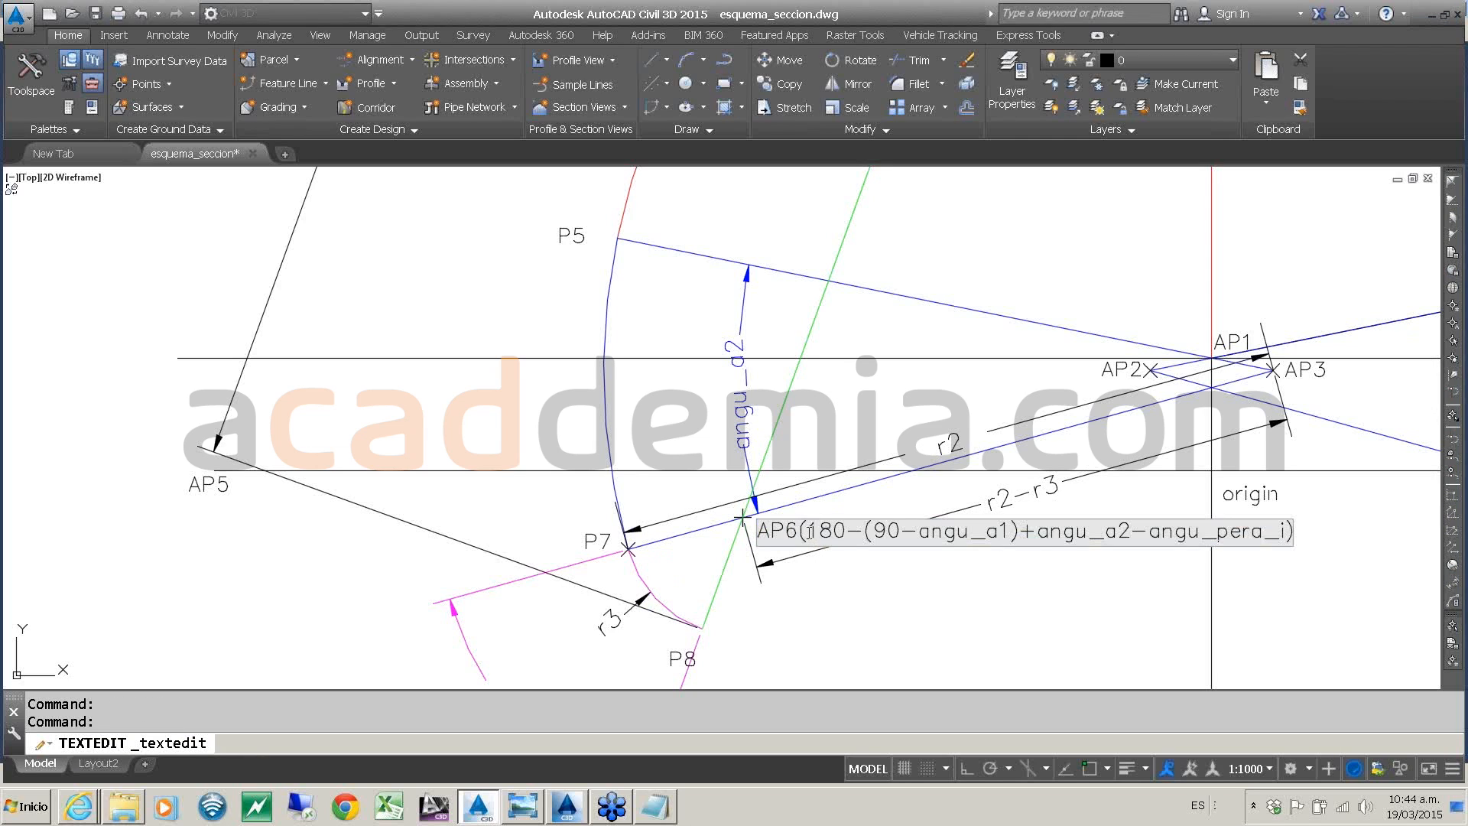
{"action": "left_click_drag", "start_coordinate": [810, 531], "coordinate": [1288, 531]}
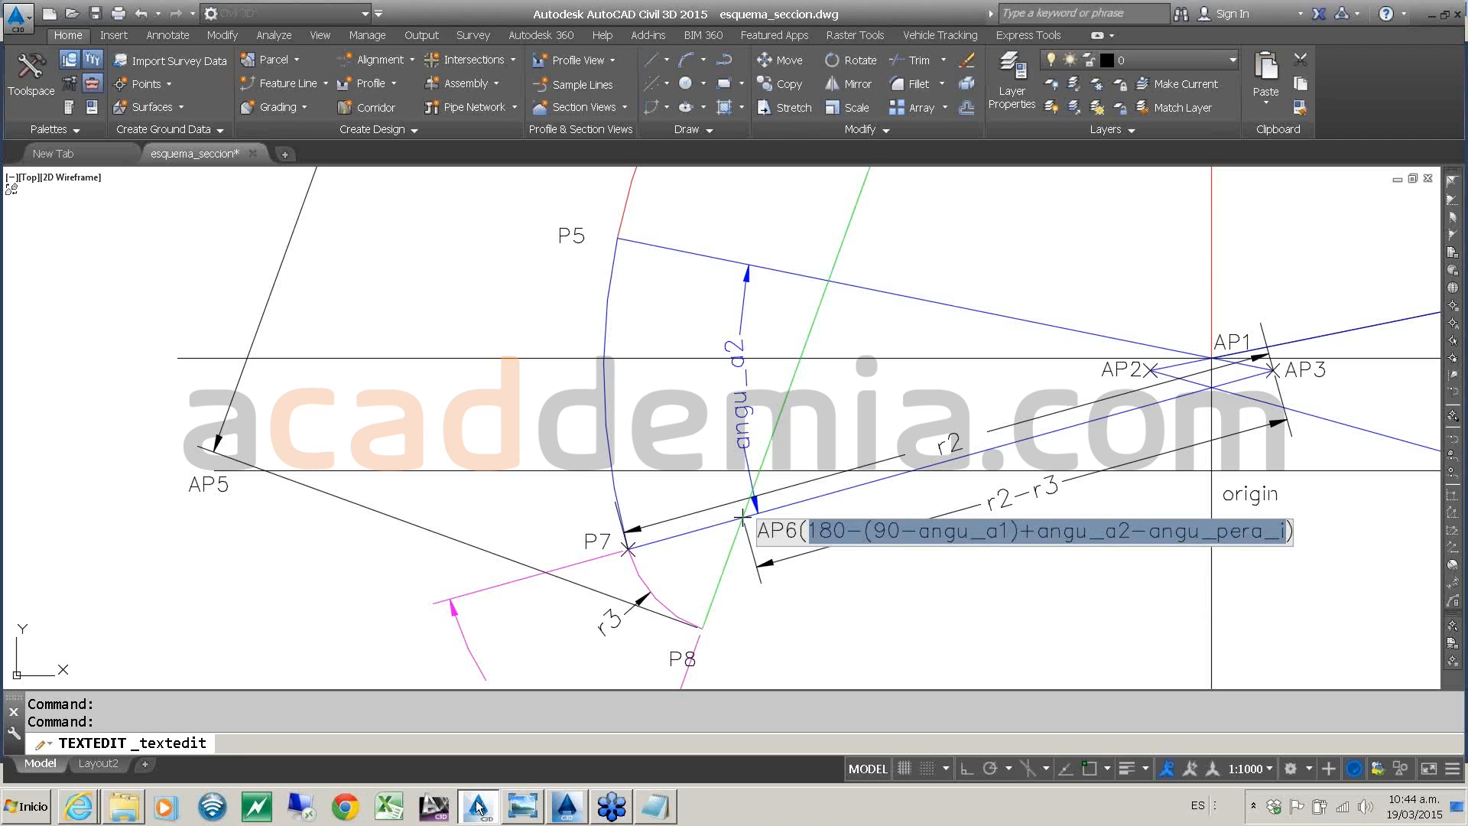
- Switch to Subassembly Composer and add auxiliary point AP6 after P7 in the Calculo puntos arcos sequence
{"action": "left_click", "coordinate": [567, 807]}
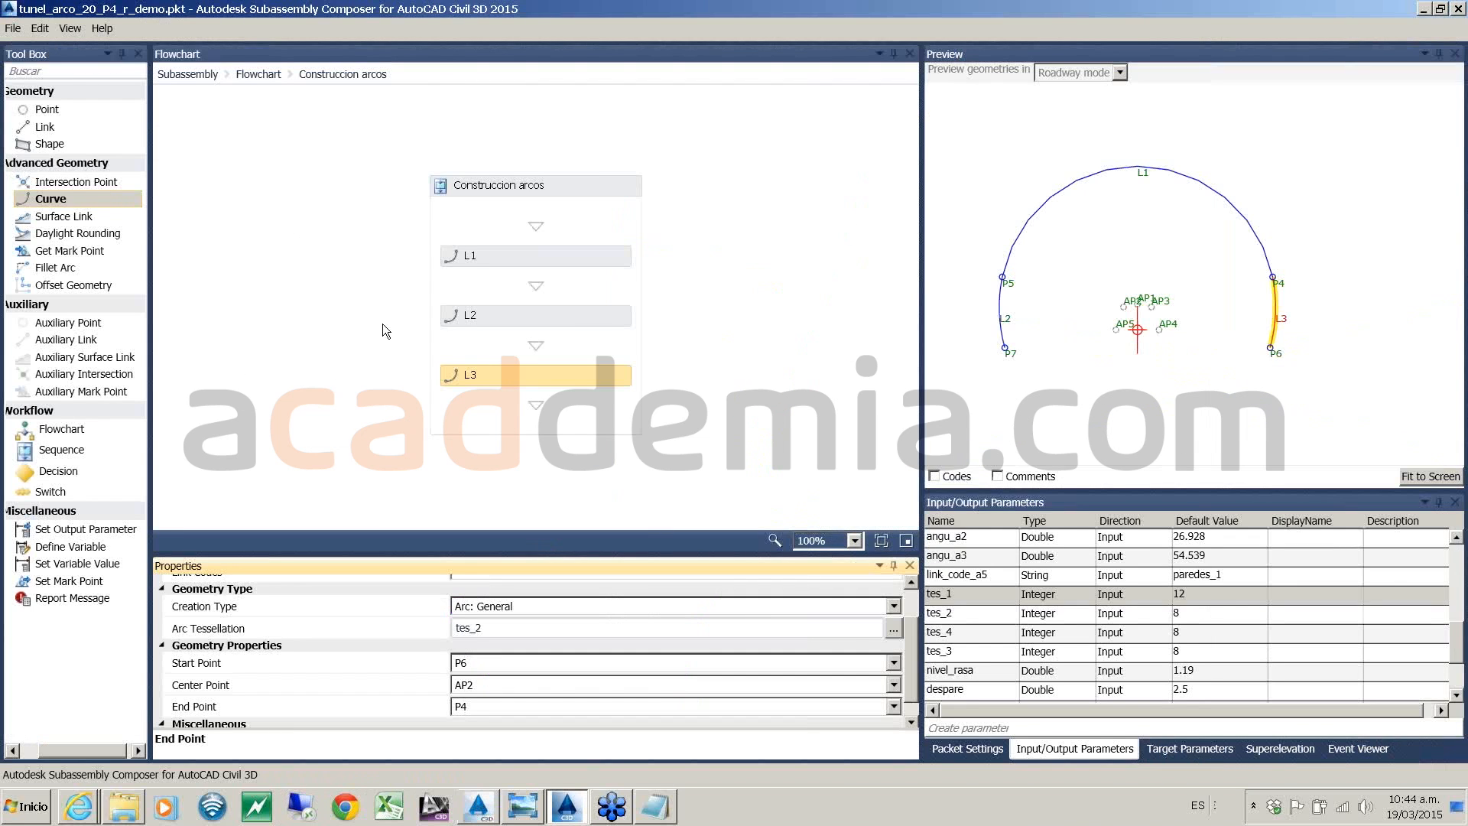
{"action": "left_click", "coordinate": [259, 75]}
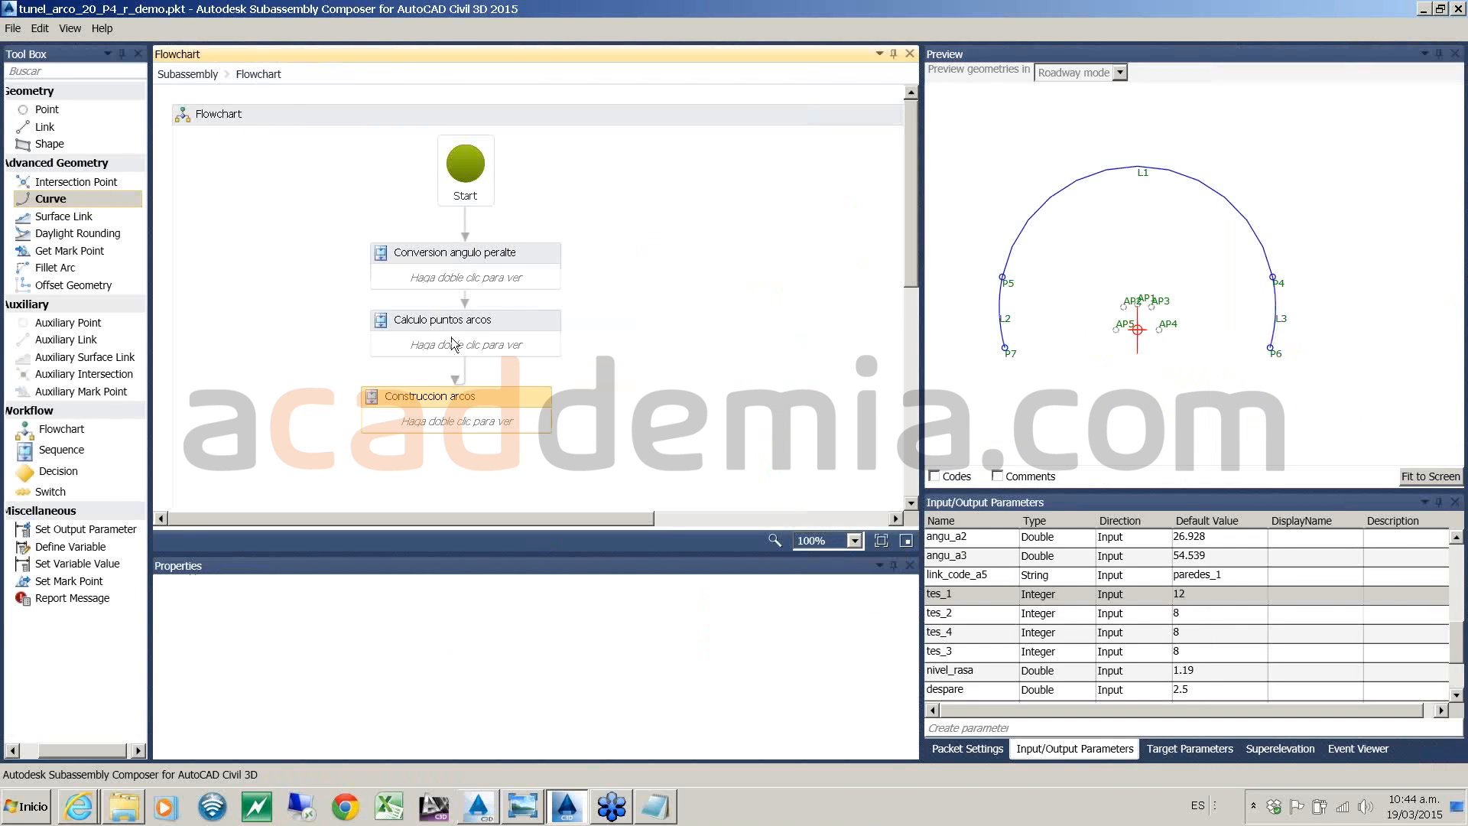
{"action": "double_click", "coordinate": [455, 343]}
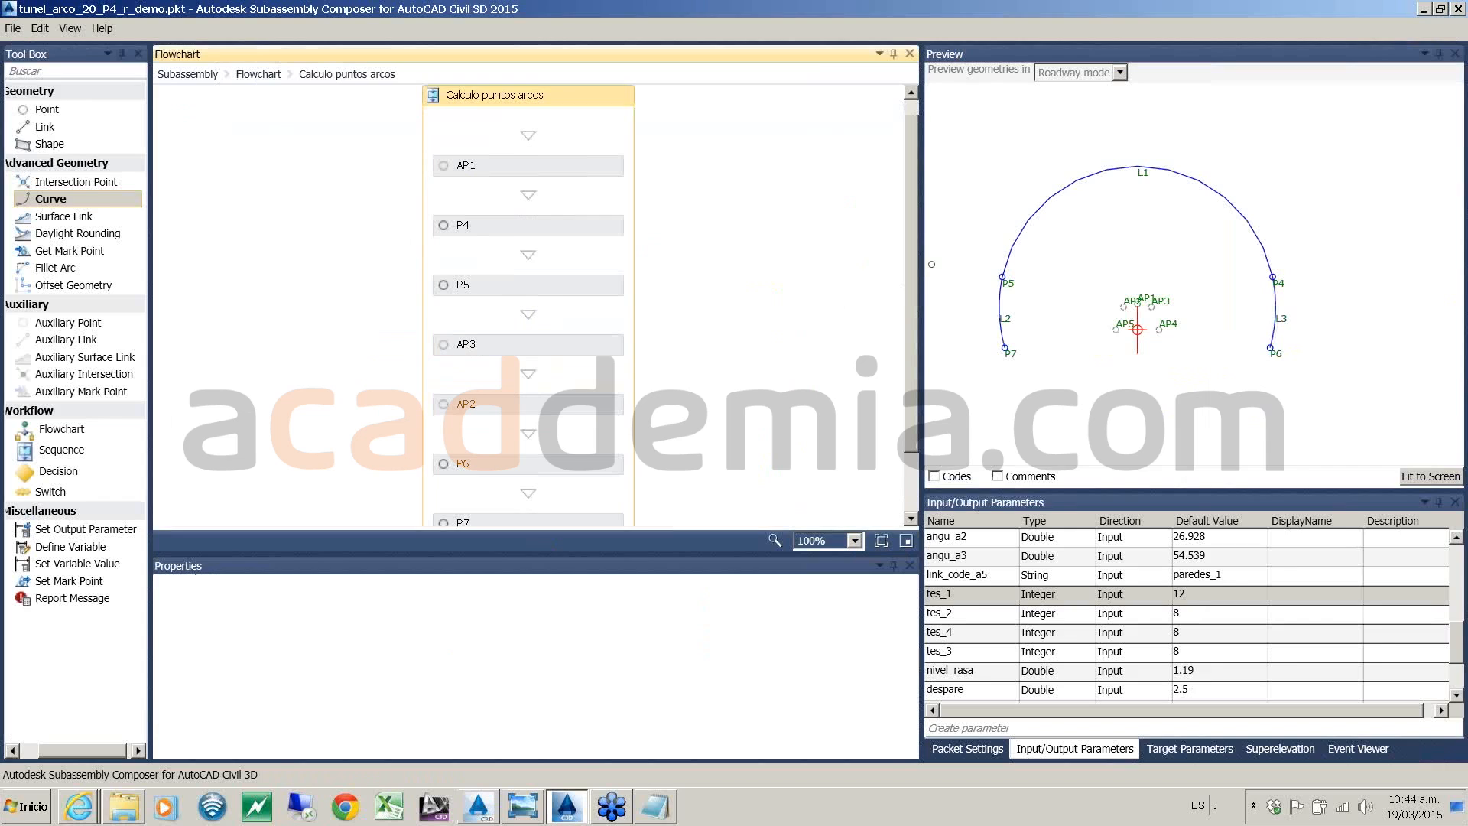
{"action": "scroll", "coordinate": [917, 264], "scroll_direction": "down", "scroll_amount": 3}
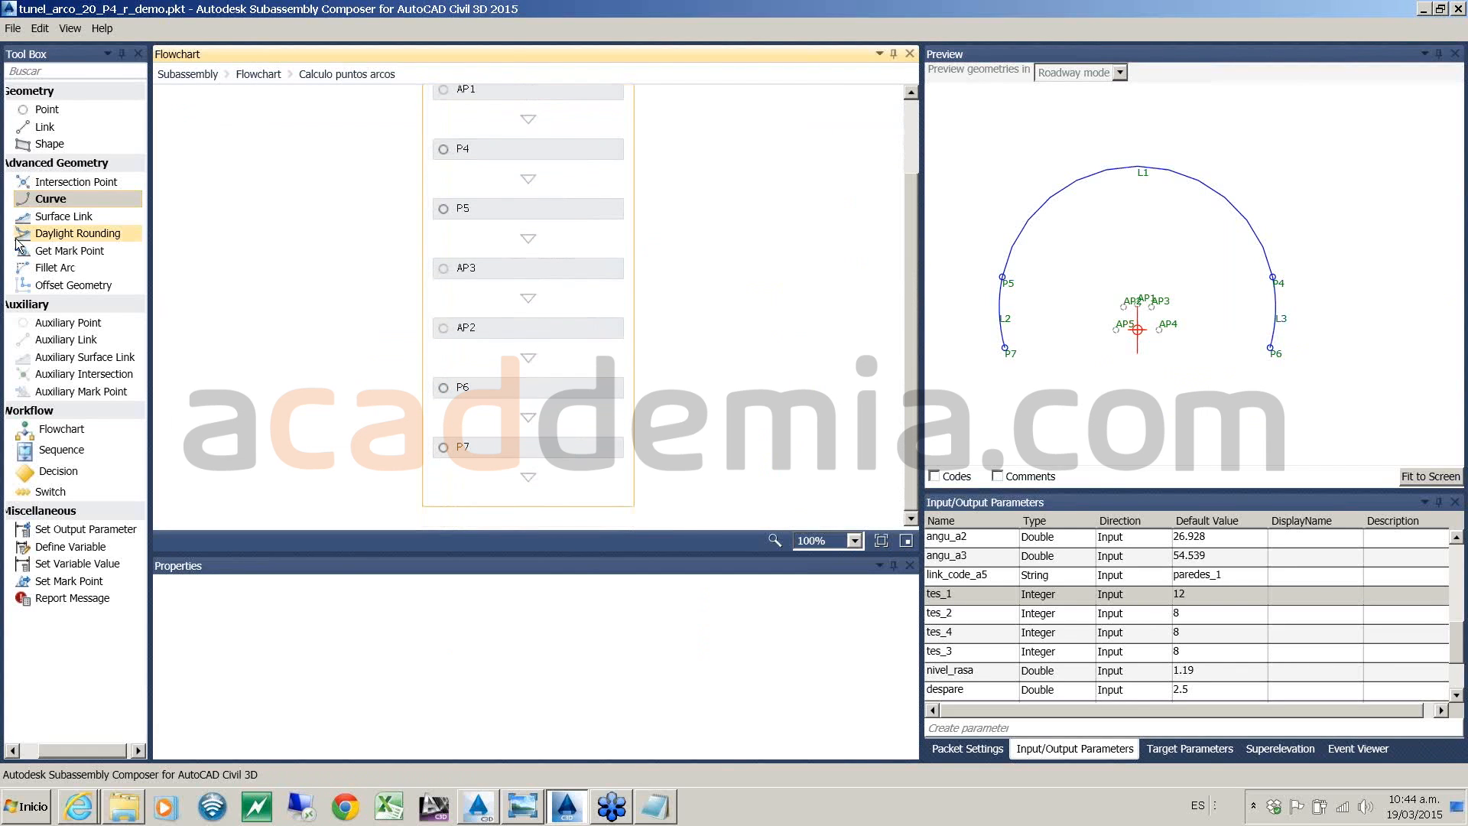
{"action": "left_click_drag", "start_coordinate": [40, 321], "coordinate": [533, 491]}
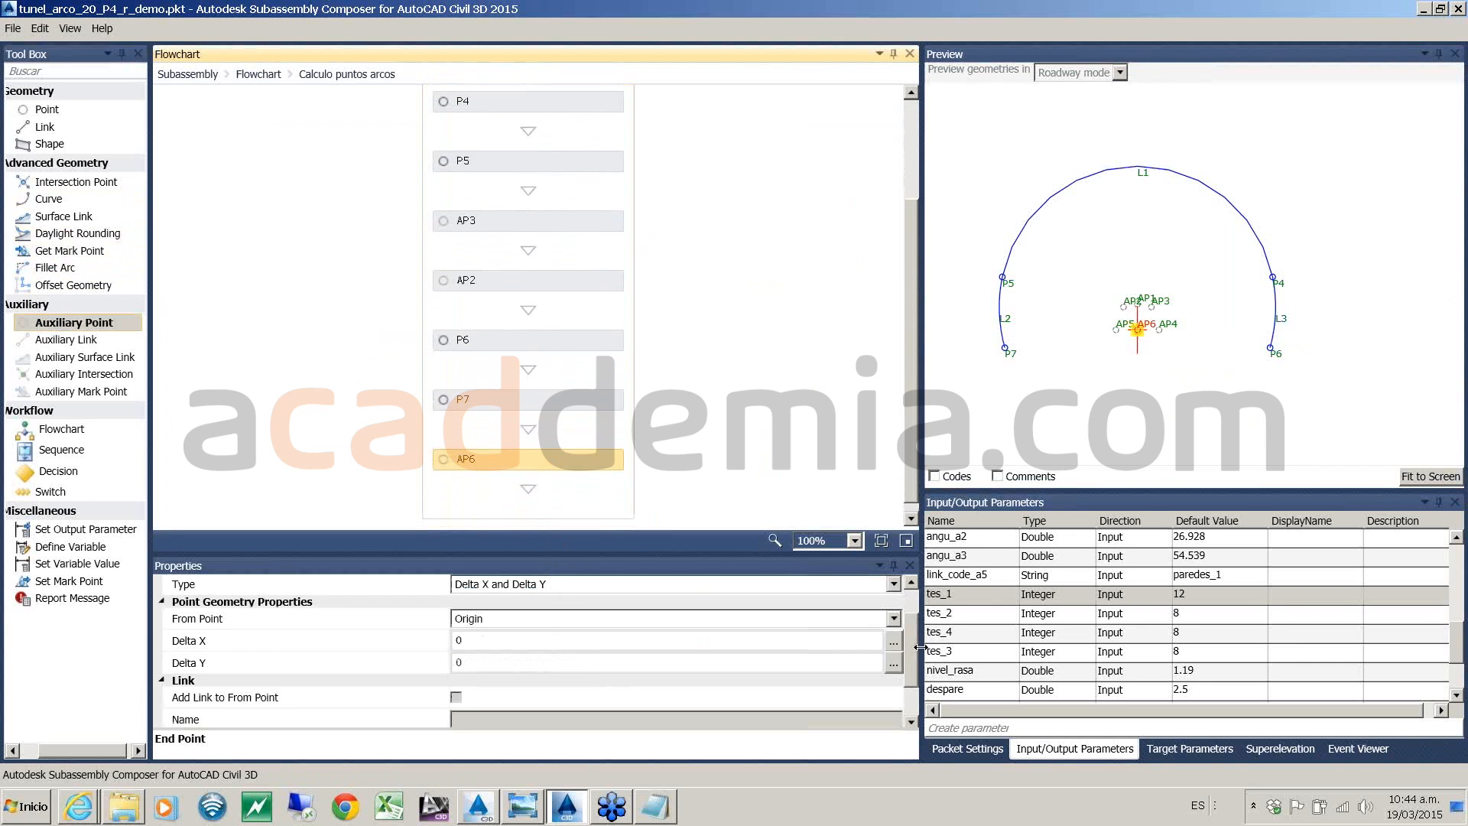
- Set AP6's point geometry type to Angle and Distance and open the choices for its From Point
{"action": "scroll", "coordinate": [560, 632], "scroll_direction": "up", "scroll_amount": 2}
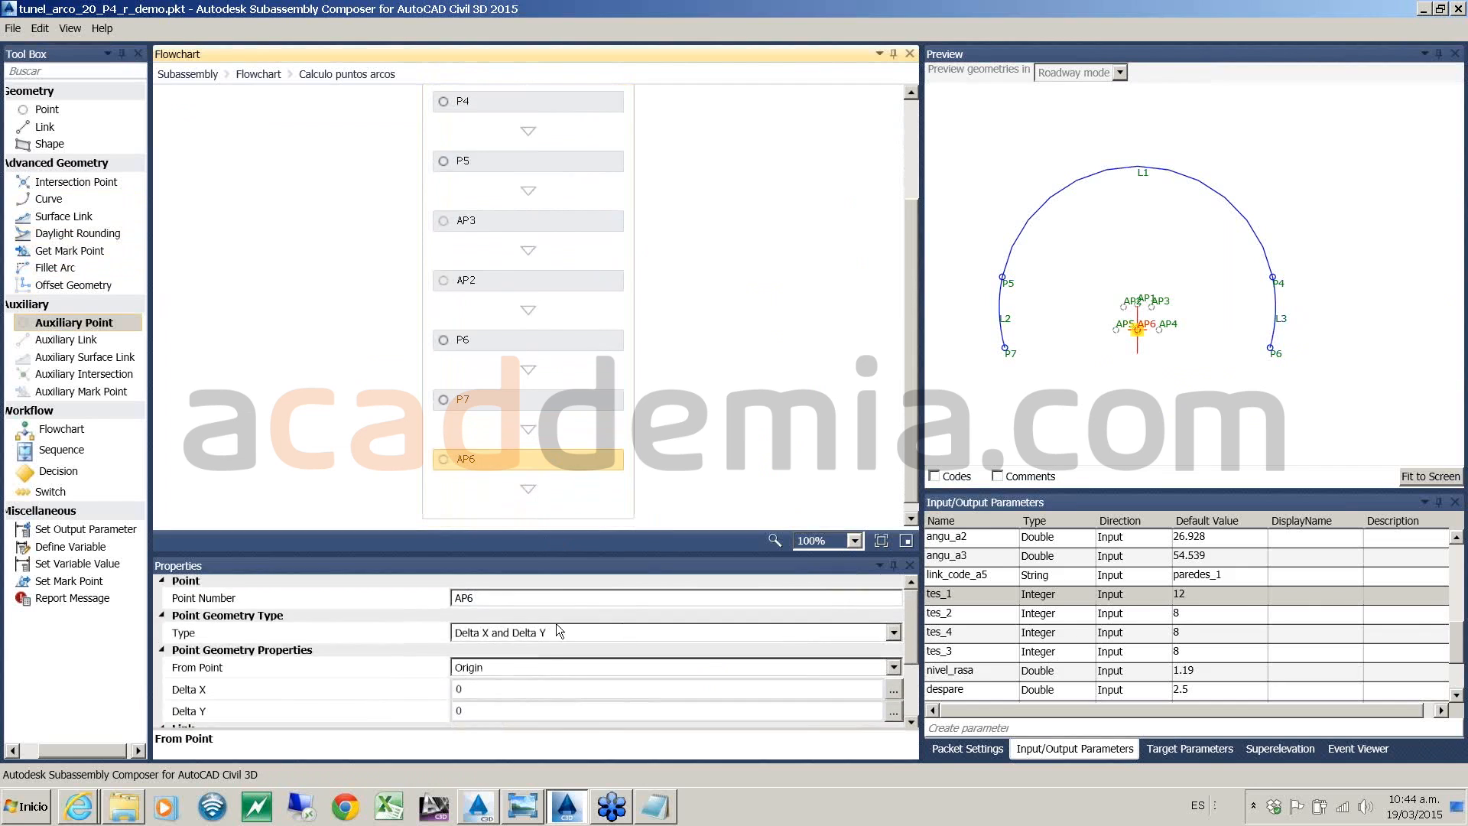
{"action": "left_click", "coordinate": [545, 639]}
{"action": "left_click", "coordinate": [538, 687]}
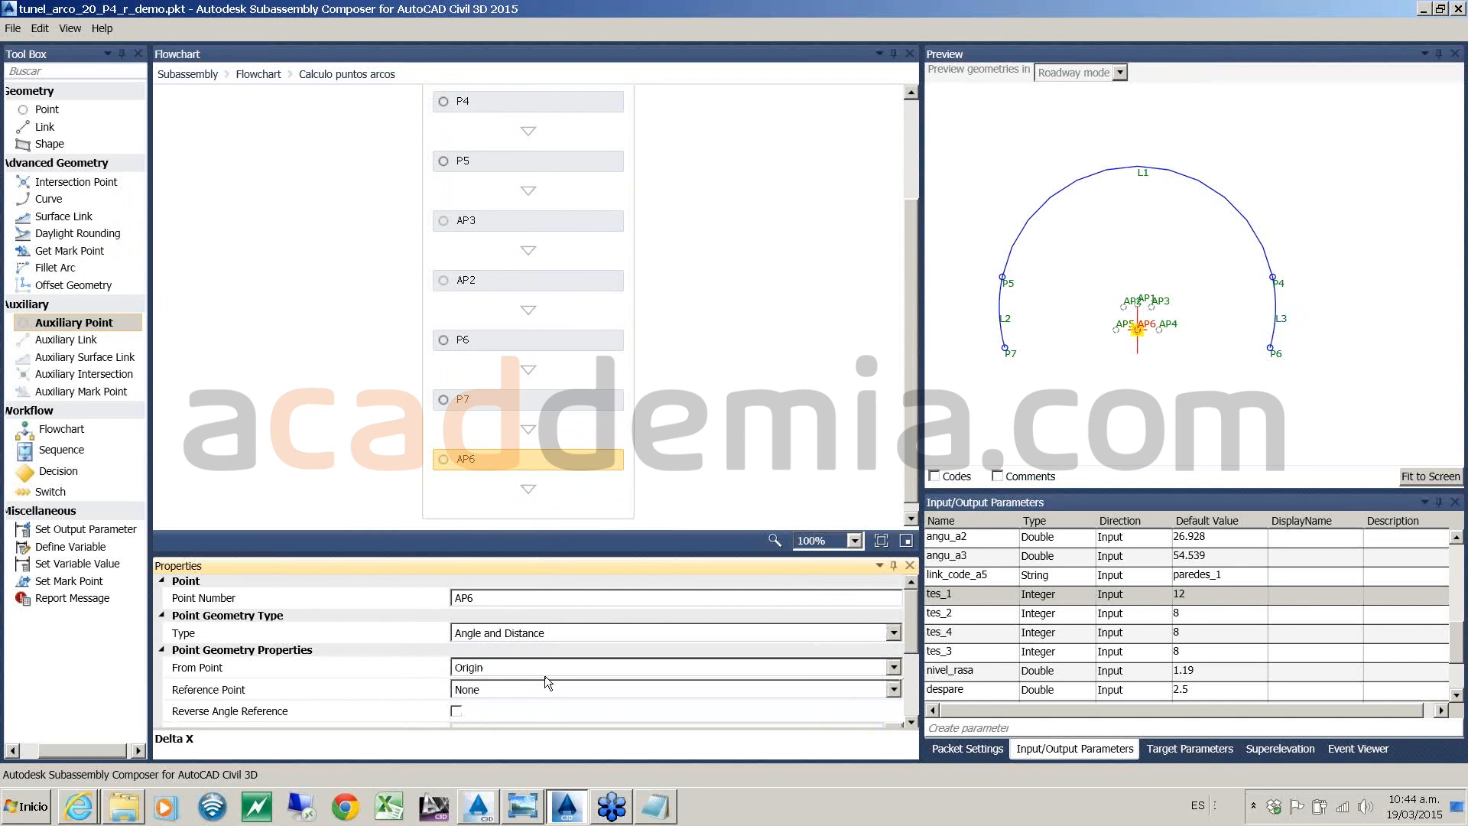
{"action": "left_click", "coordinate": [540, 669]}
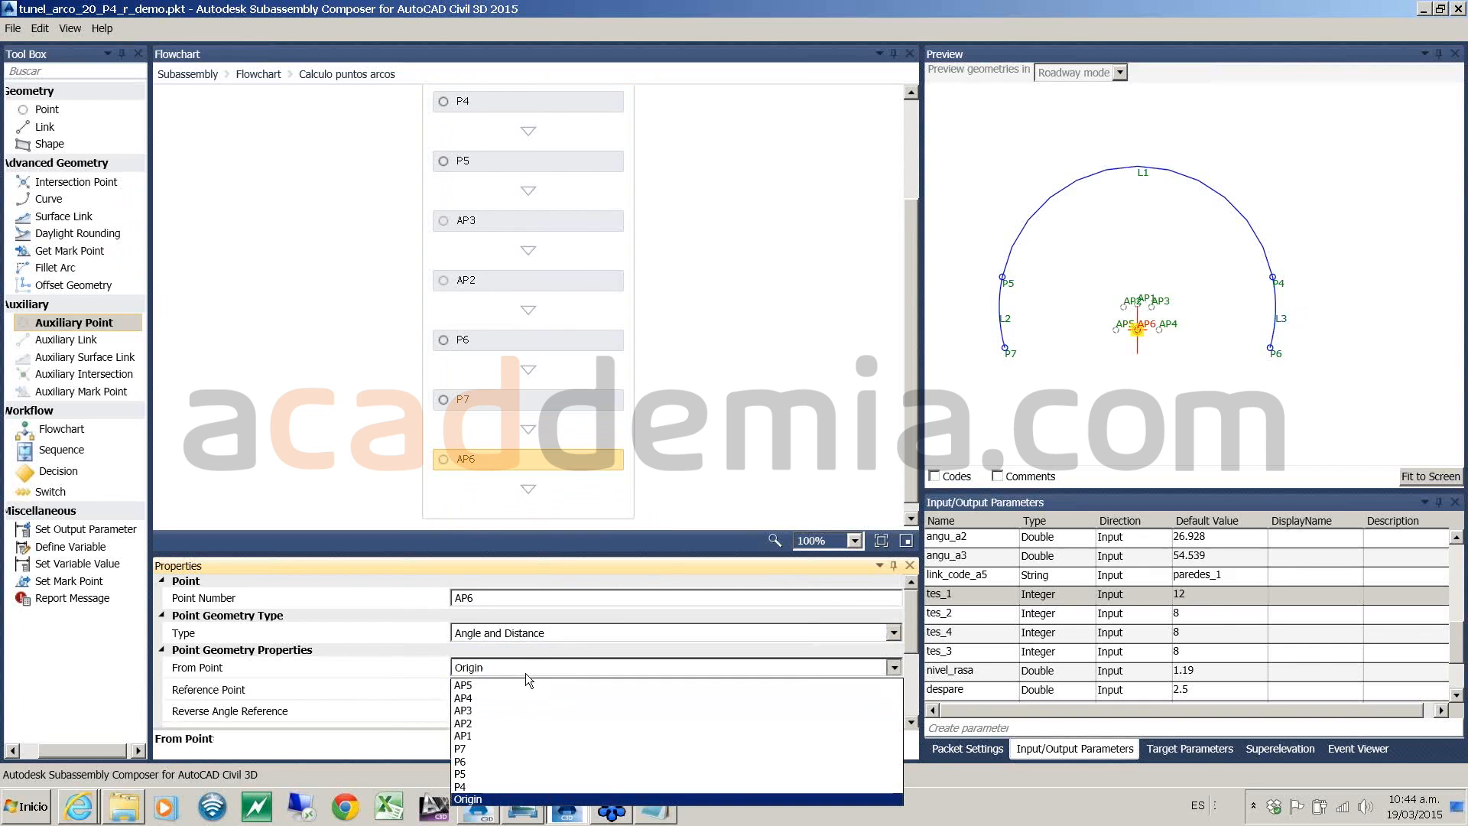
- Base auxiliary point AP6 on AP3 and set its angle to 180-(90-angu_a1)+angu_a2-angu_pera_i
{"action": "left_click", "coordinate": [480, 709]}
{"action": "left_click_drag", "start_coordinate": [908, 628], "coordinate": [907, 661]}
{"action": "left_click", "coordinate": [476, 652]}
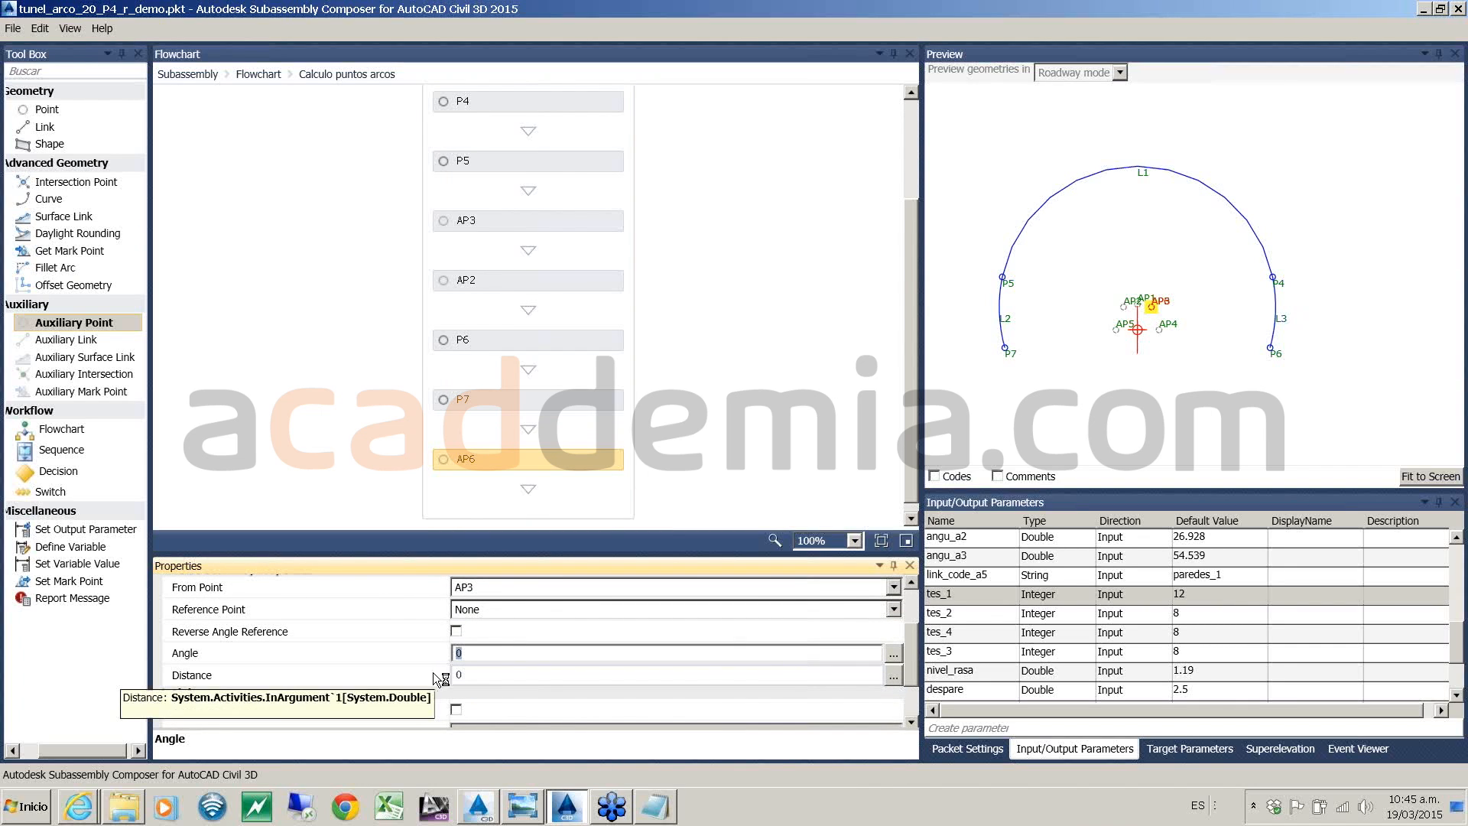
{"action": "type", "text": "180-(90-angu_a1)+angu_a2-angu_pera_i"}
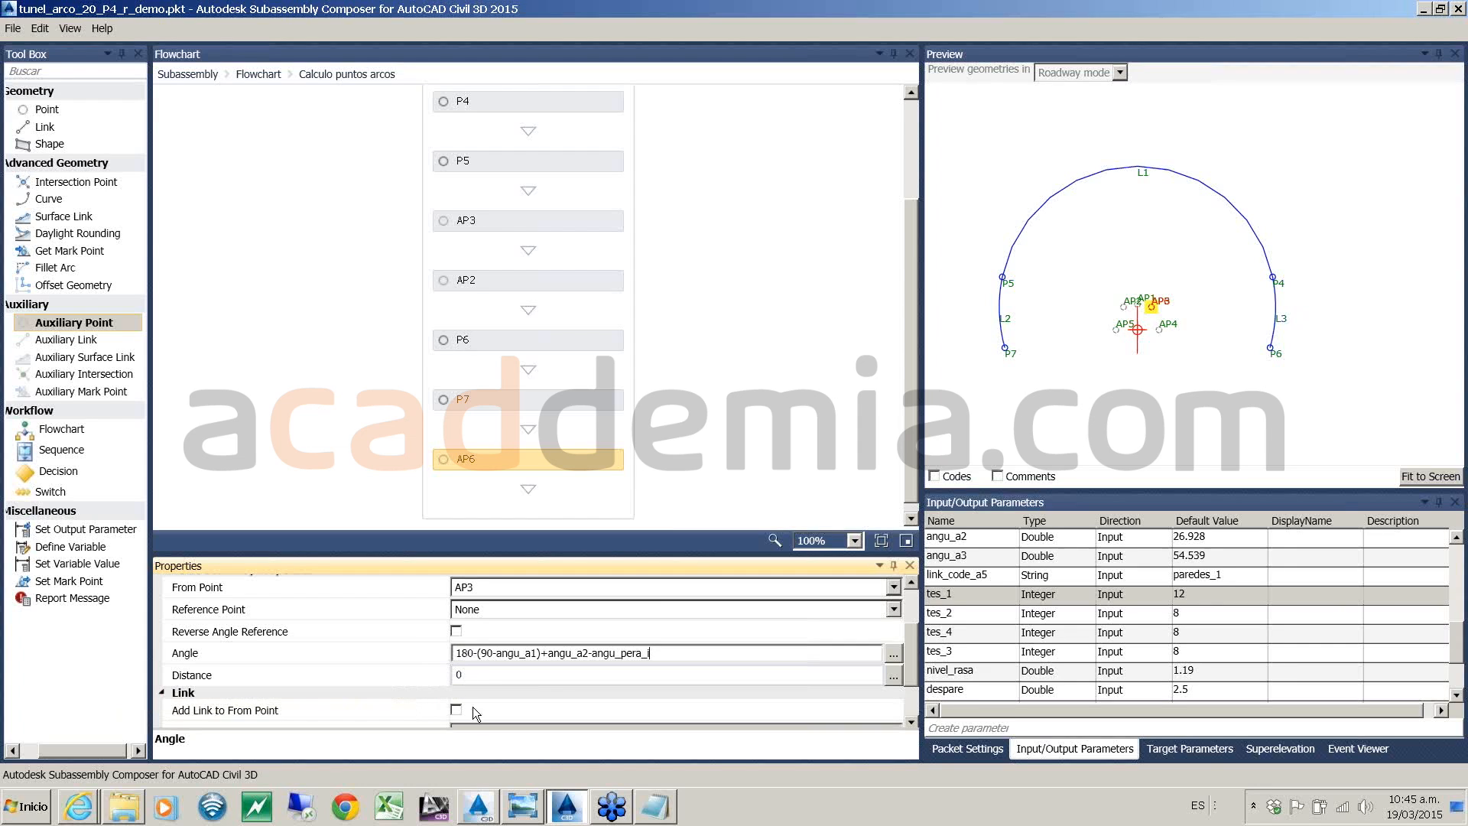
- Check AP6's distance in the Civil 3D section drawing and set it to r2-r3 in Subassembly Composer
{"action": "left_click", "coordinate": [489, 679]}
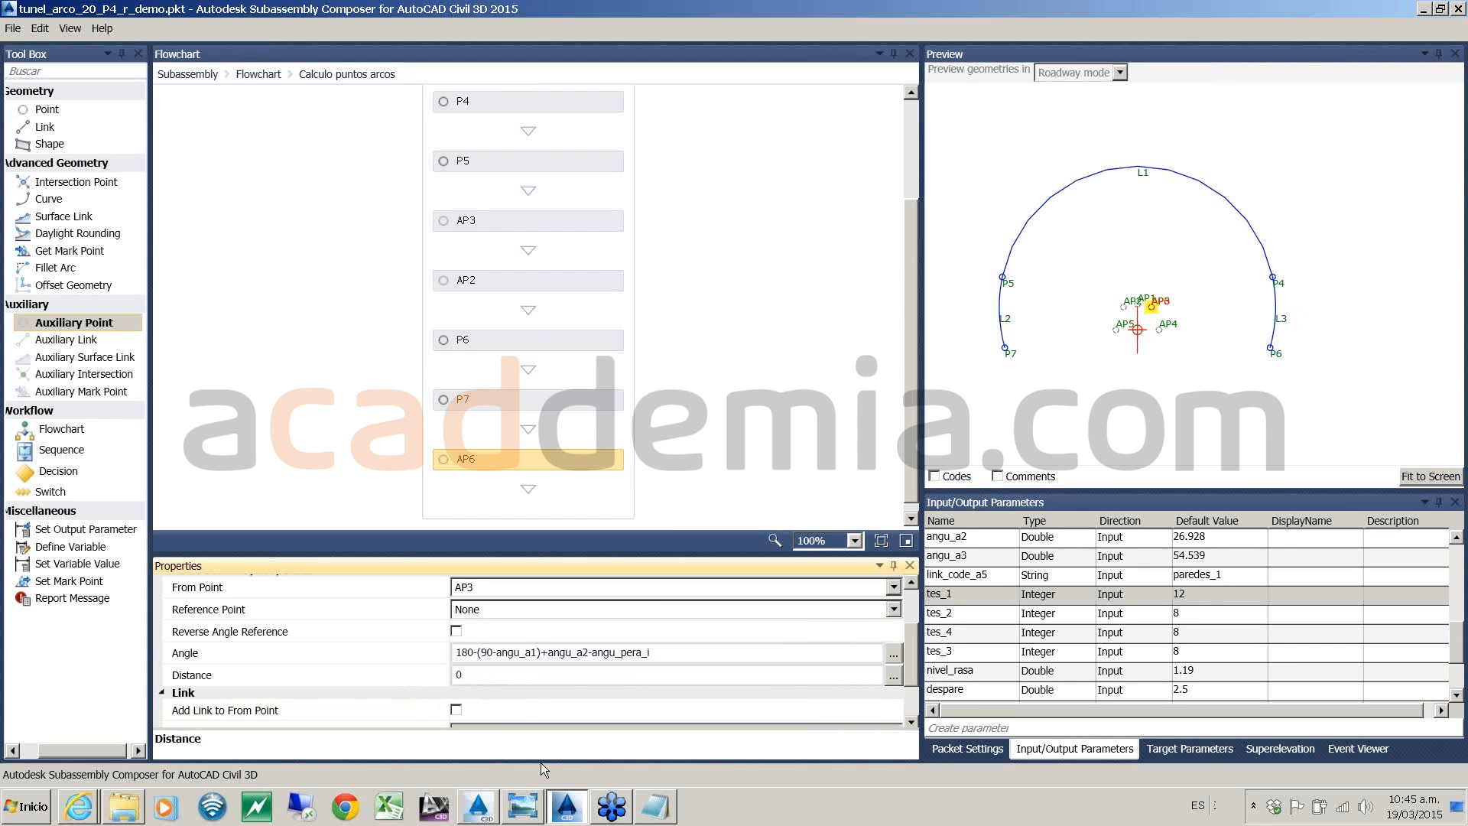
{"action": "left_click", "coordinate": [478, 807]}
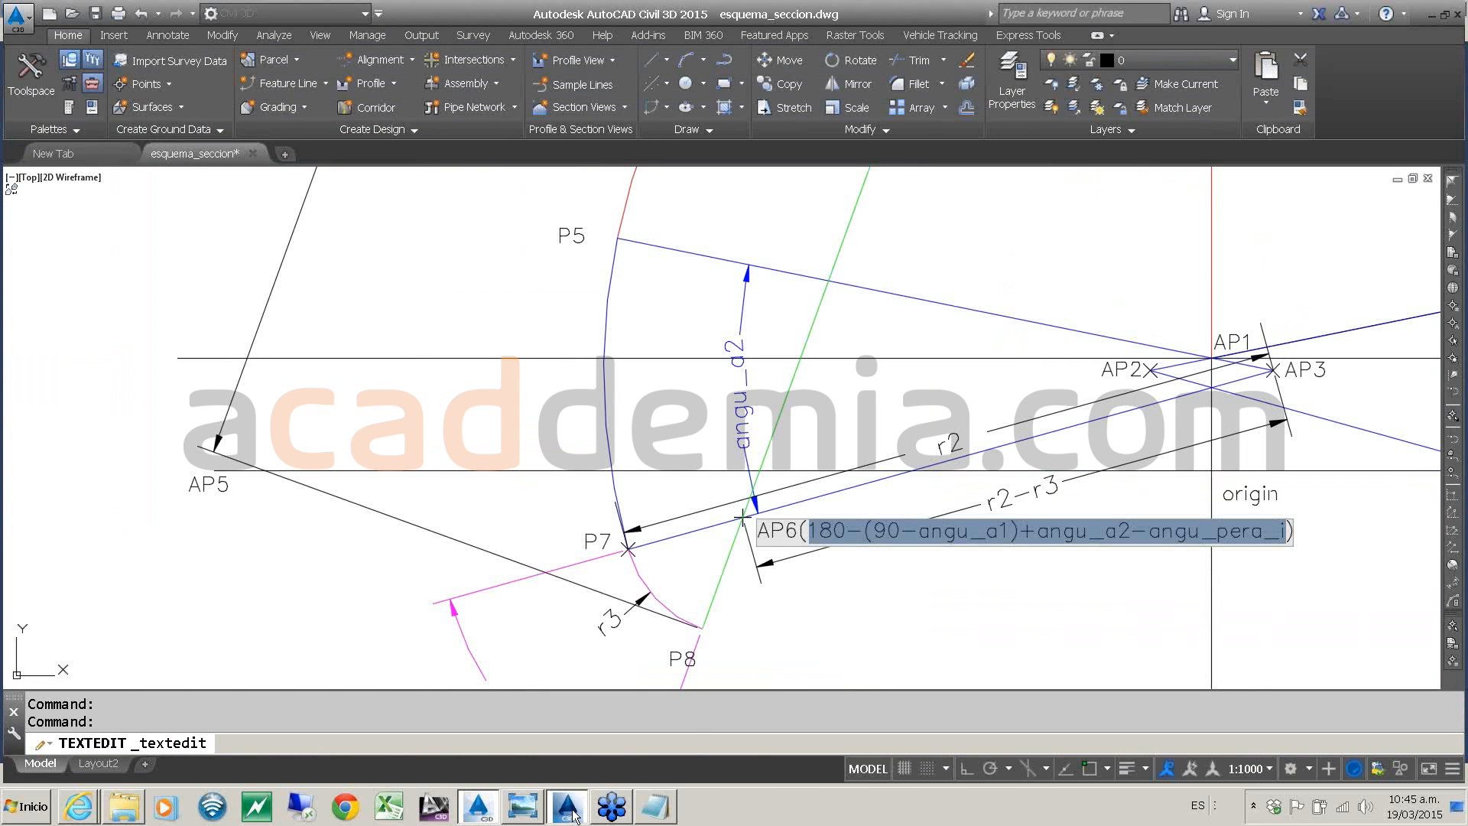
{"action": "right_click", "coordinate": [565, 812]}
{"action": "left_click", "coordinate": [487, 815]}
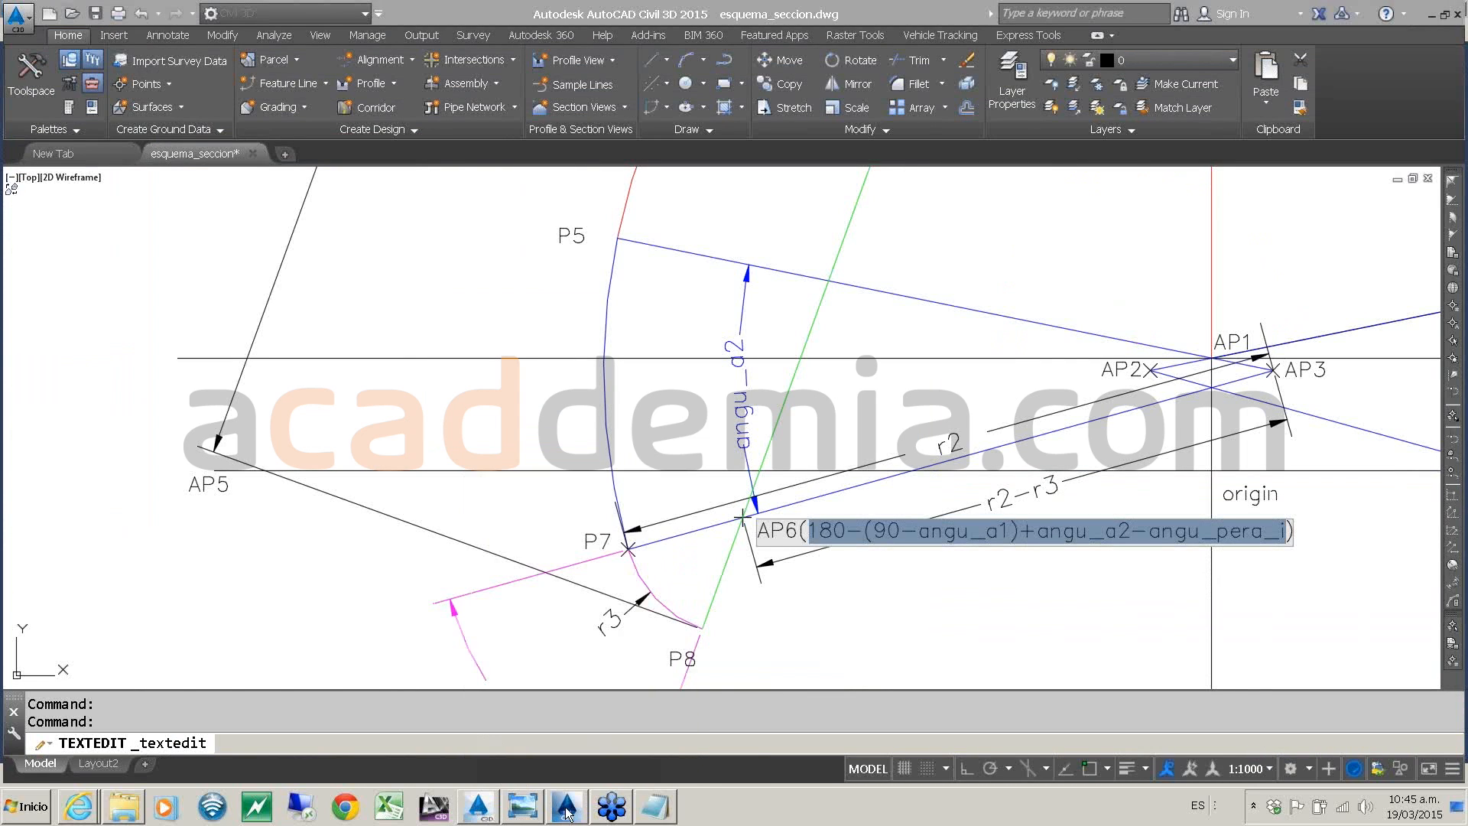
{"action": "left_click", "coordinate": [584, 815]}
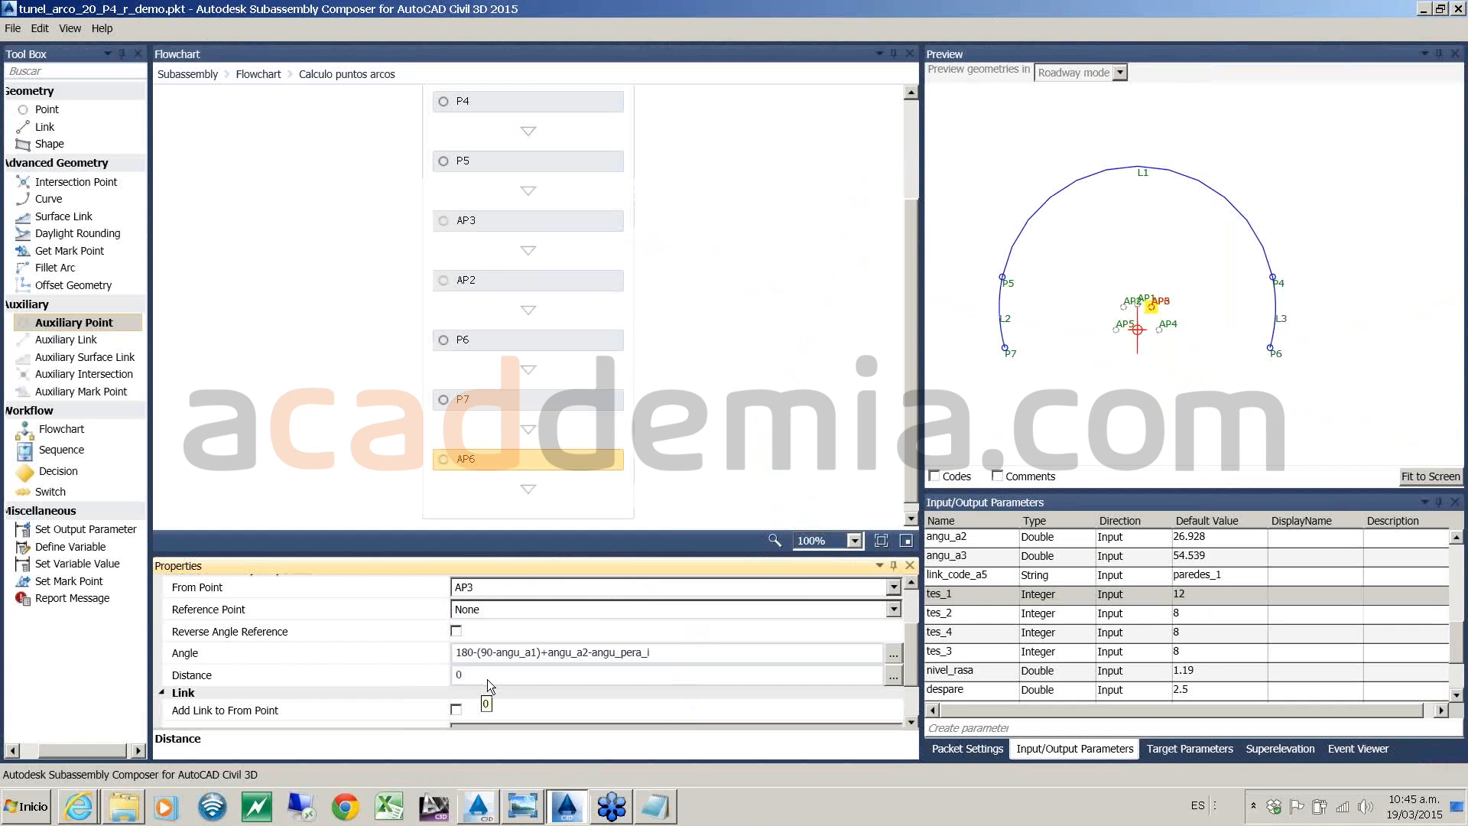
{"action": "left_click", "coordinate": [489, 675]}
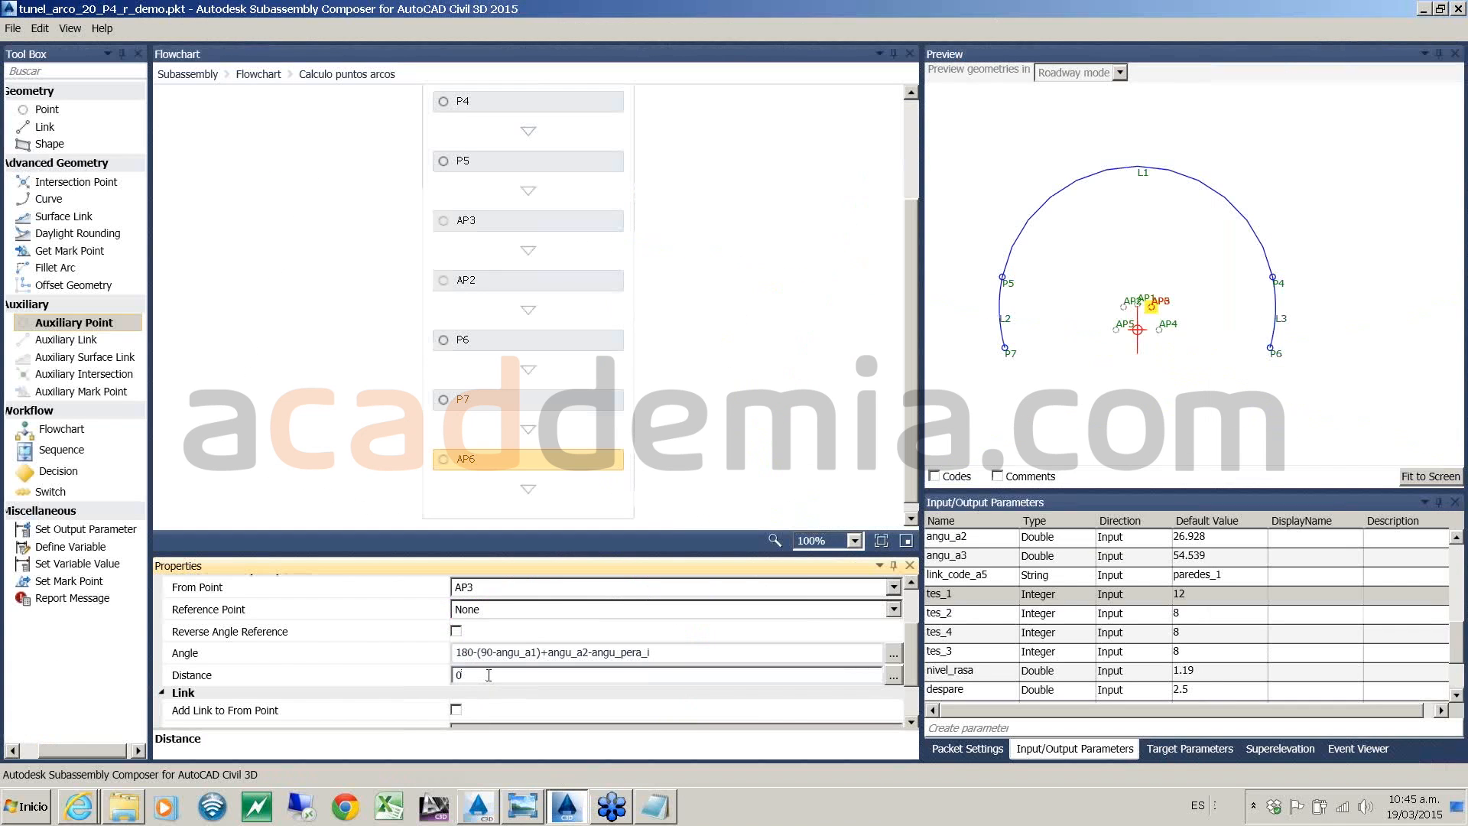
{"action": "type", "text": "r2-r3"}
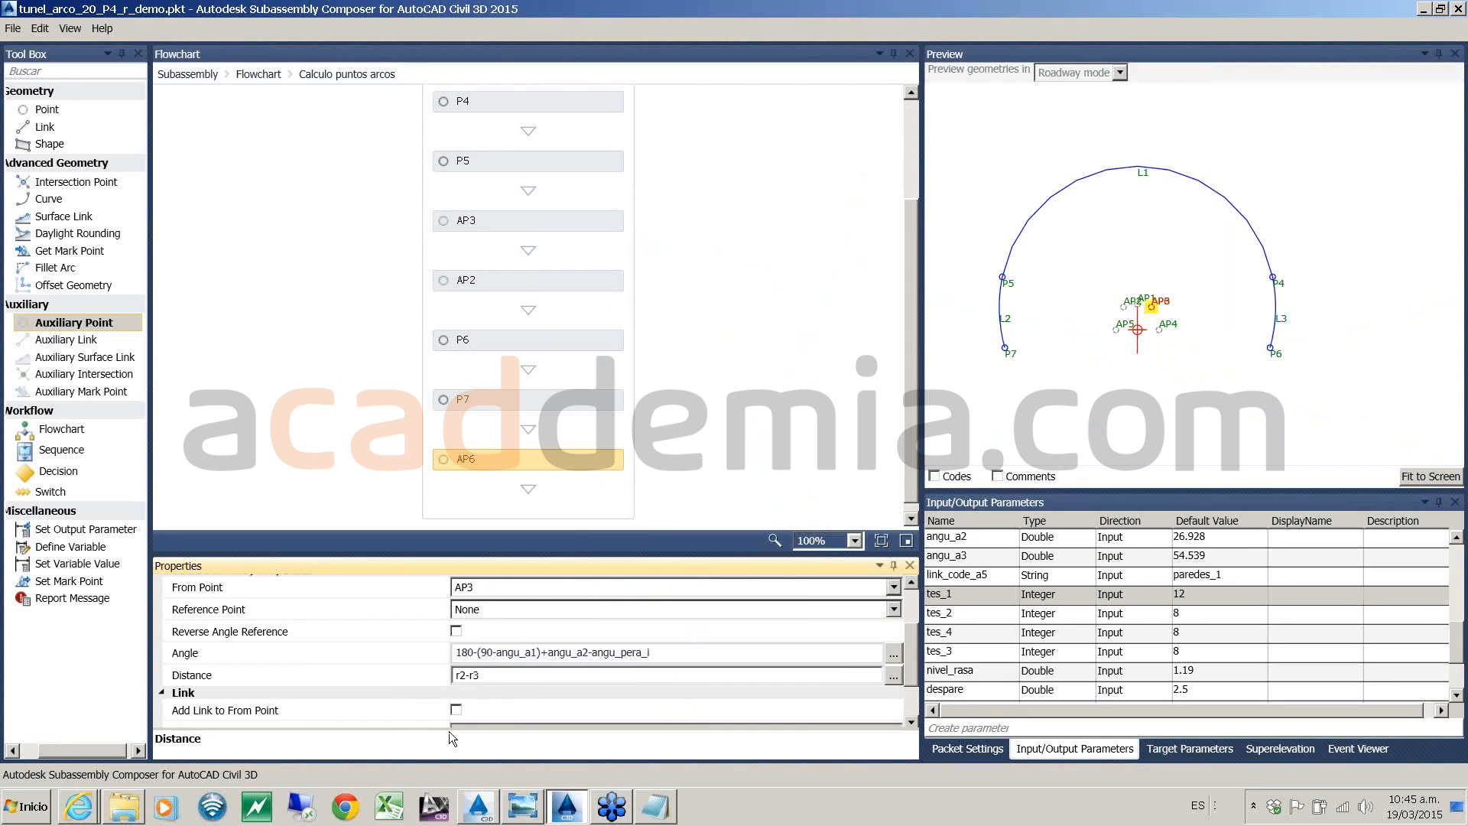
{"action": "left_click", "coordinate": [727, 377]}
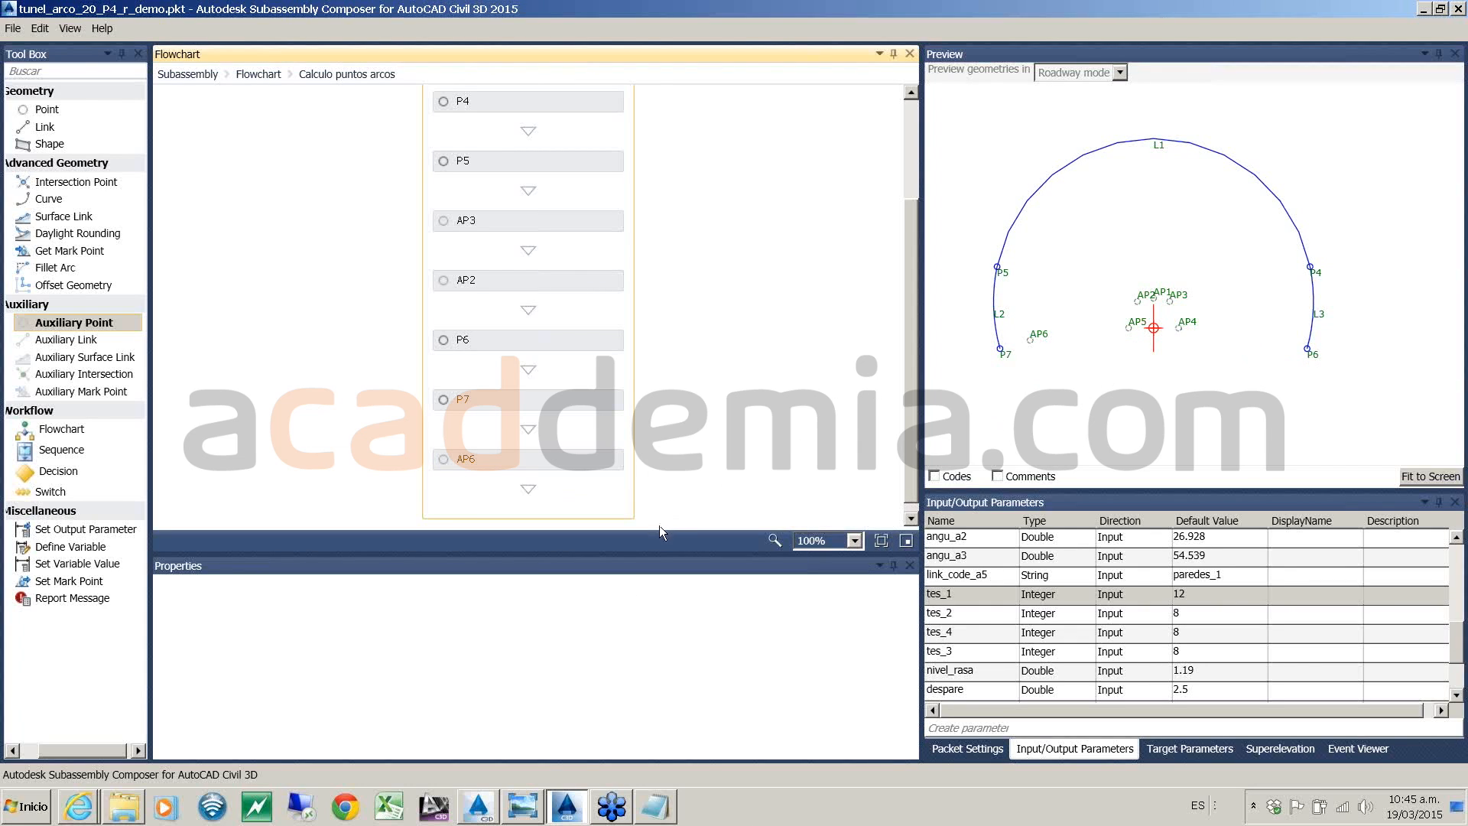
- Switch to Civil 3D and copy the angle expression 360+(90-angu_a1)-angu_a2+angu_pera_d from the AP8 label in the section drawing
{"action": "left_click", "coordinate": [477, 806]}
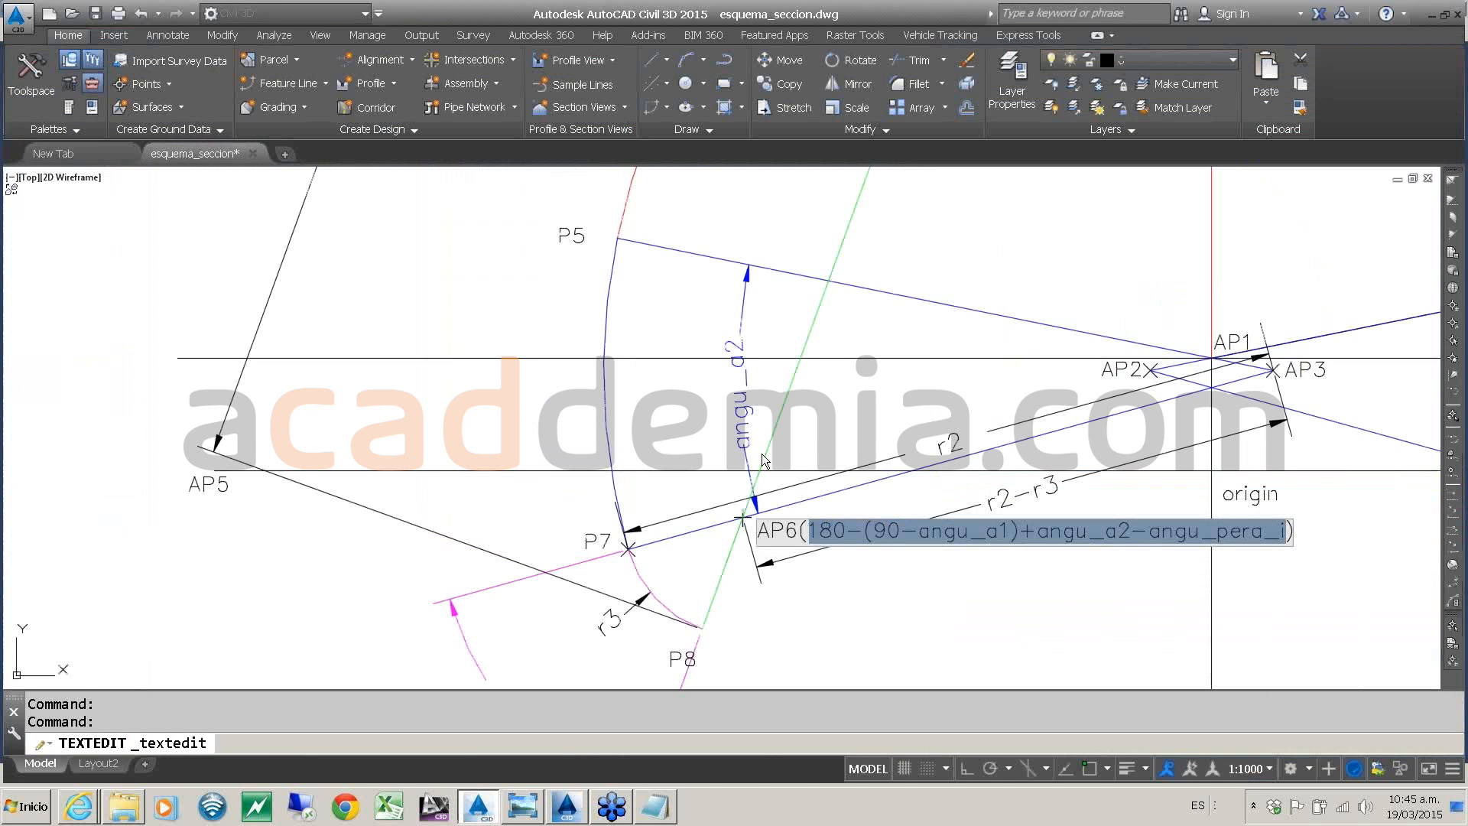
{"action": "scroll", "coordinate": [762, 459], "scroll_direction": "down", "scroll_amount": 6}
{"action": "scroll", "coordinate": [1131, 539], "scroll_direction": "up", "scroll_amount": 4}
{"action": "middle_click_drag", "start_coordinate": [1131, 540], "coordinate": [739, 497]}
{"action": "scroll", "coordinate": [761, 468], "scroll_direction": "up", "scroll_amount": 2}
{"action": "scroll", "coordinate": [762, 468], "scroll_direction": "up", "scroll_amount": 2}
{"action": "scroll", "coordinate": [761, 468], "scroll_direction": "down", "scroll_amount": 2}
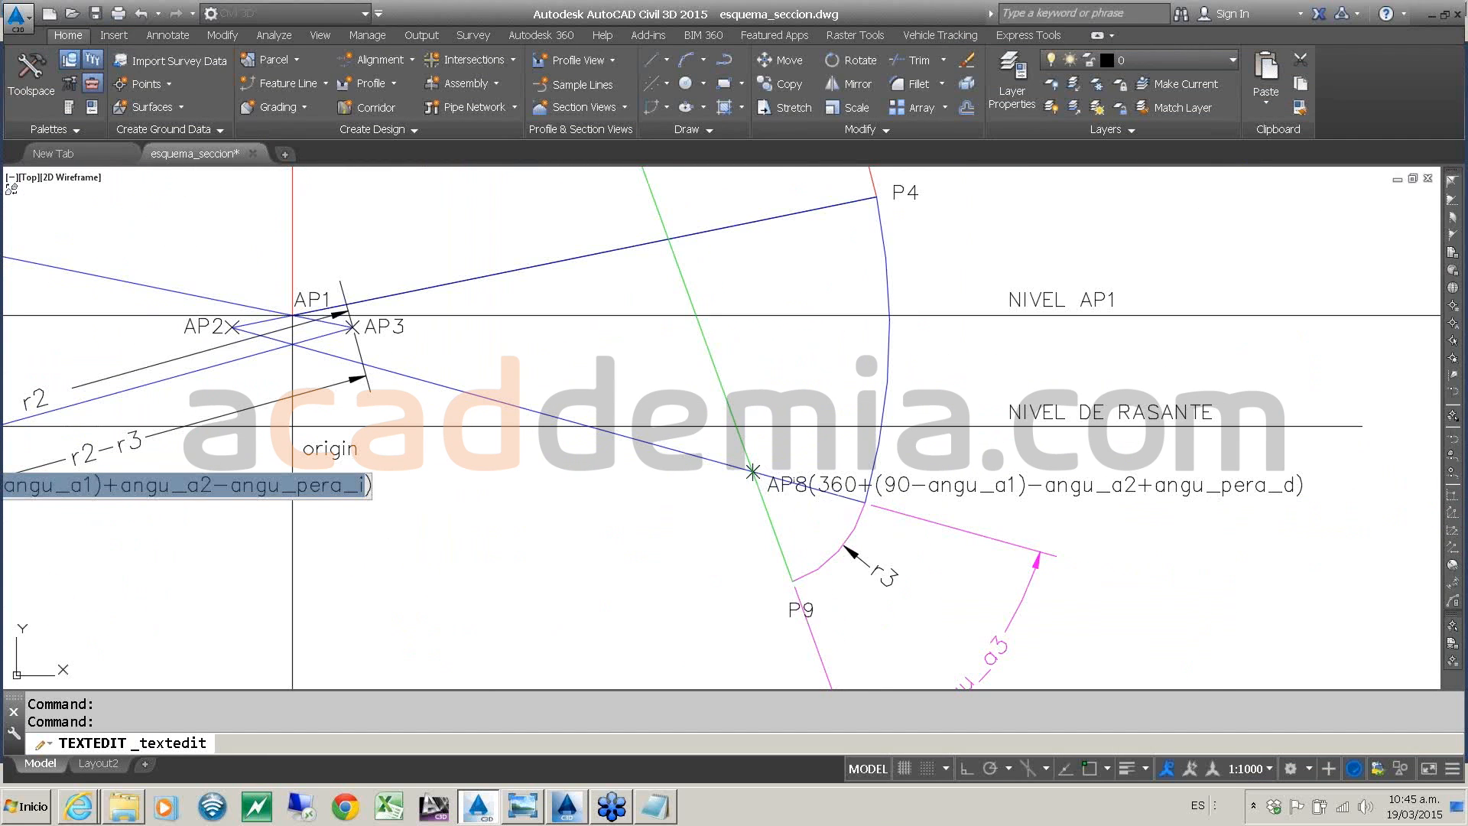
{"action": "left_click", "coordinate": [841, 481]}
{"action": "double_click", "coordinate": [813, 484]}
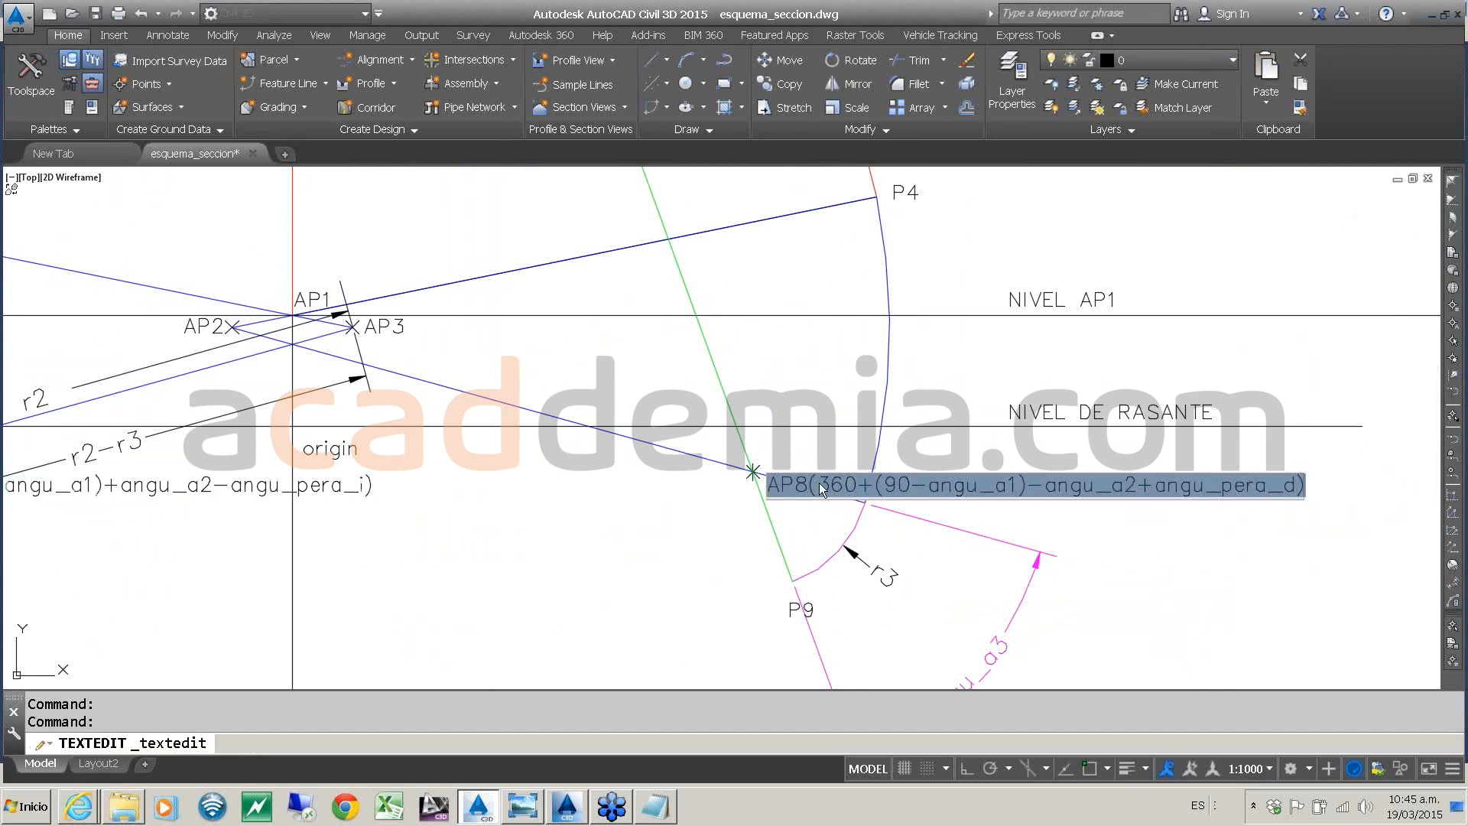
{"action": "left_click_drag", "start_coordinate": [817, 484], "coordinate": [1298, 489]}
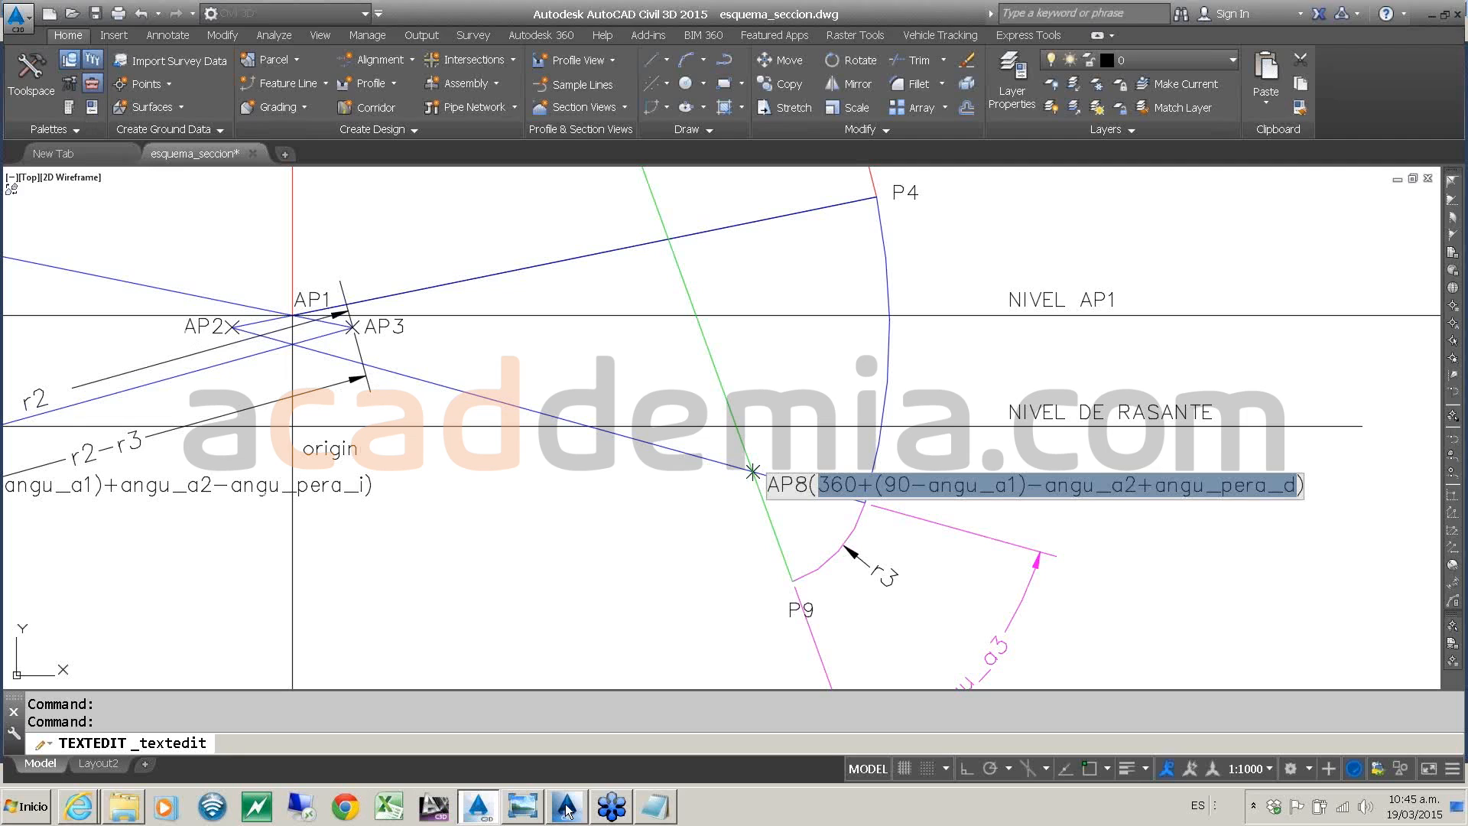
- Switch to Subassembly Composer, add an auxiliary point after AP6 in the Calculo puntos arcos sequence, and number it AP8
{"action": "mouse_move", "coordinate": [567, 811]}
{"action": "left_click", "coordinate": [535, 764]}
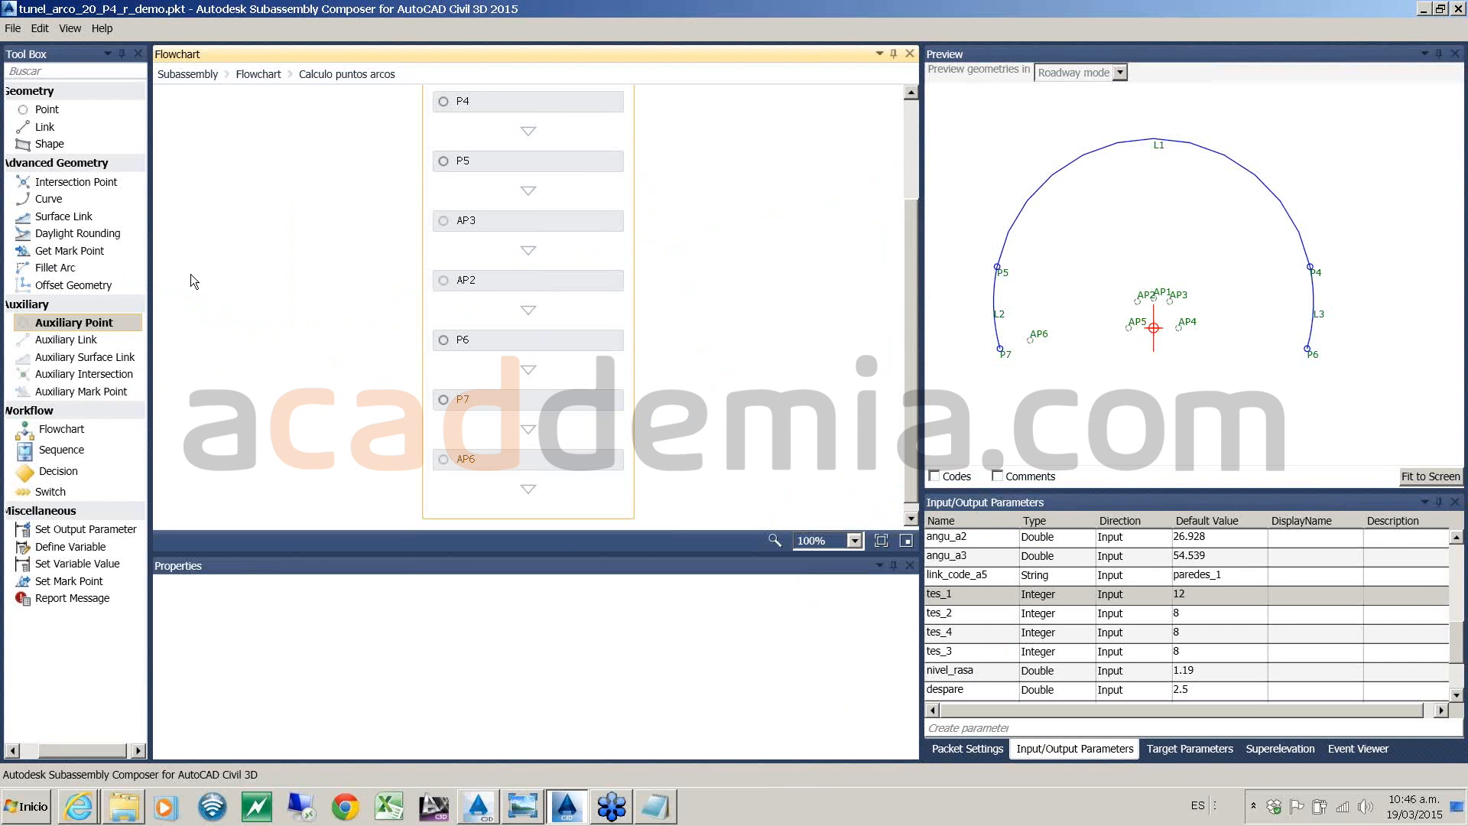
{"action": "left_click_drag", "start_coordinate": [74, 322], "coordinate": [562, 469]}
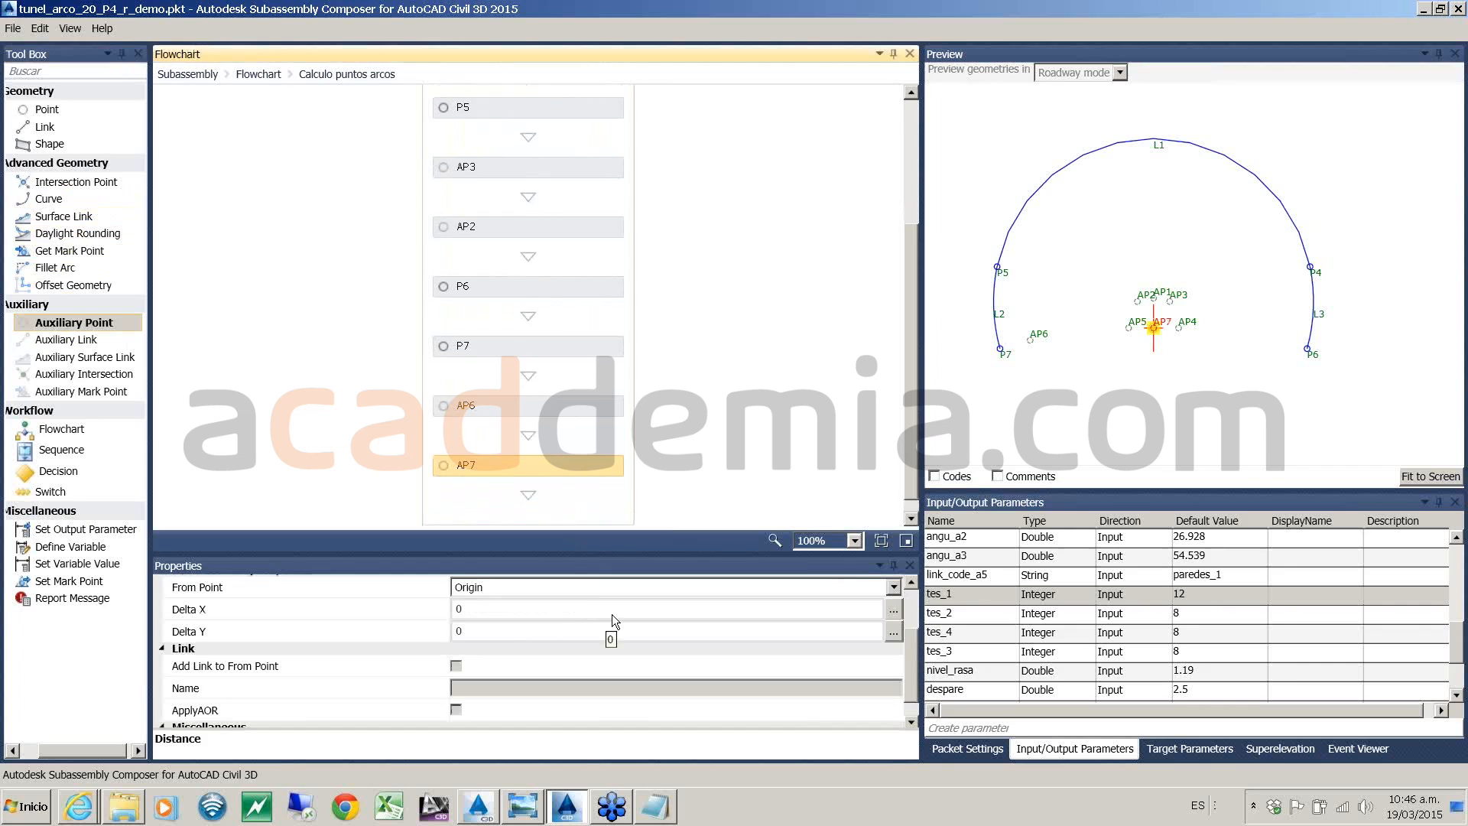
{"action": "scroll", "coordinate": [757, 643], "scroll_direction": "up", "scroll_amount": 3}
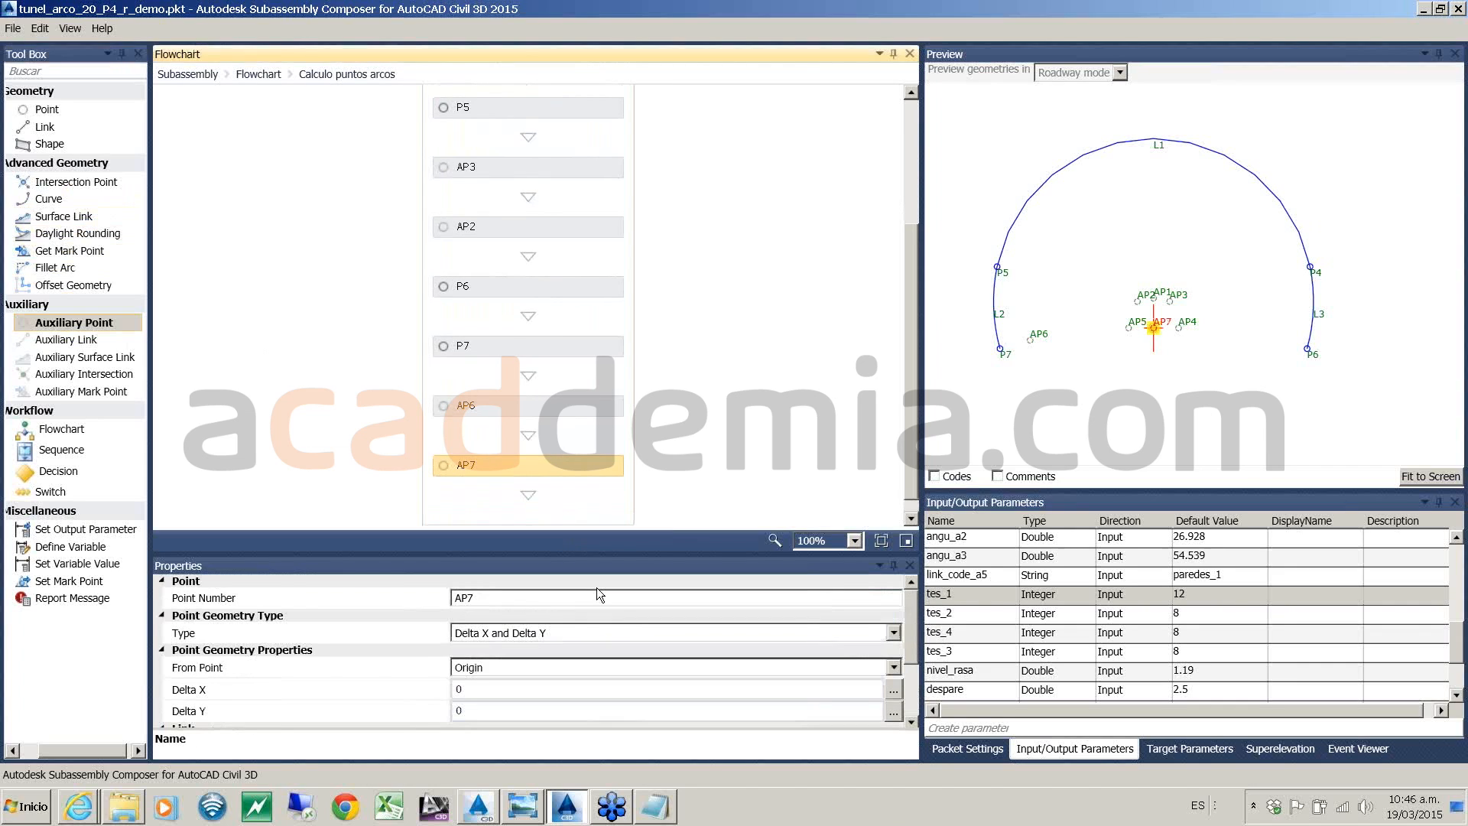
{"action": "left_click", "coordinate": [596, 593]}
{"action": "key", "text": "BackSpace"}
{"action": "type", "text": "8"}
- Set AP8's geometry type to Angle and Distance, measured from point AP2
{"action": "left_click", "coordinate": [558, 635]}
{"action": "left_click", "coordinate": [560, 634]}
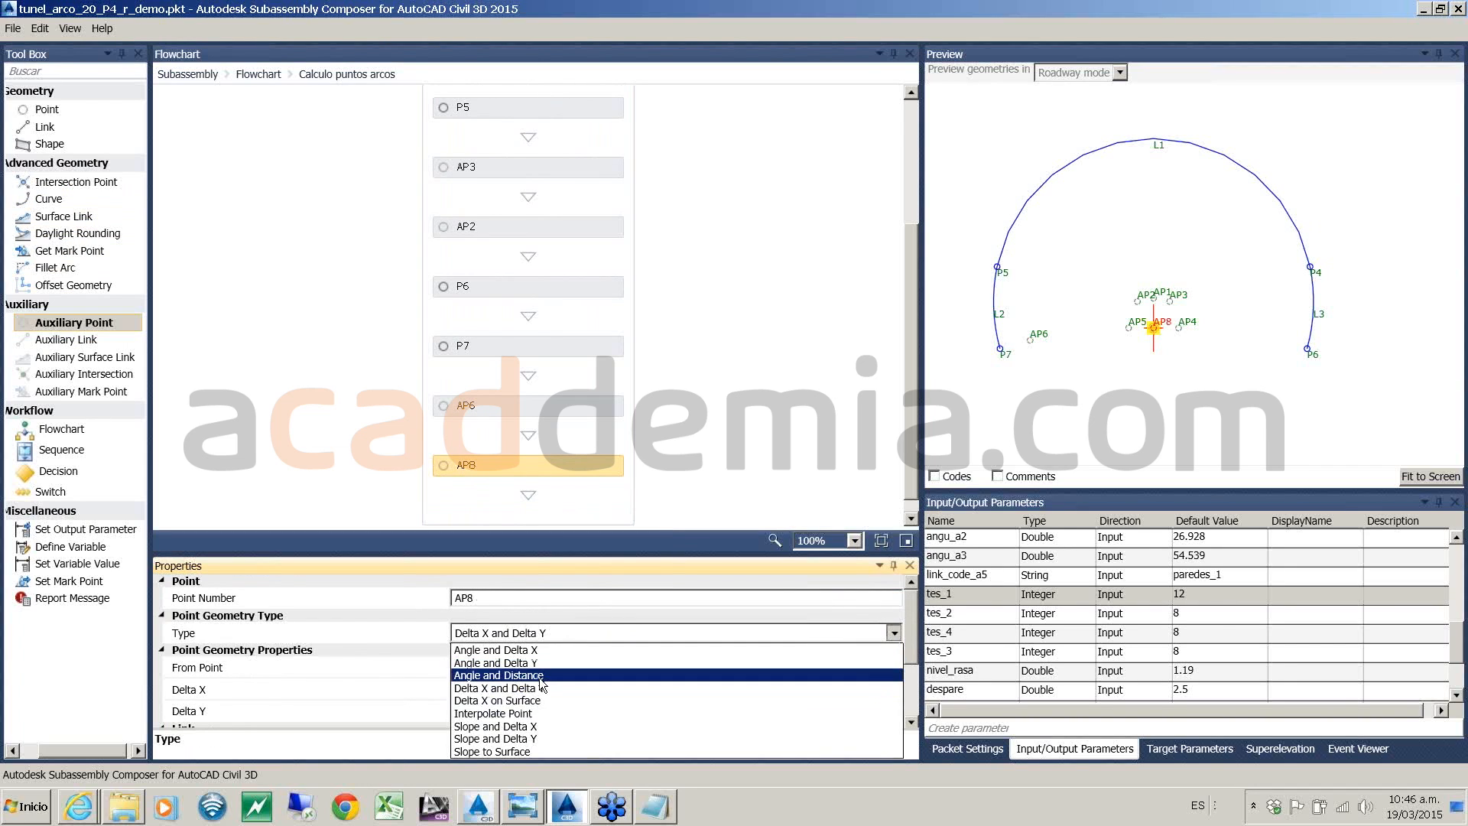
{"action": "left_click", "coordinate": [539, 675]}
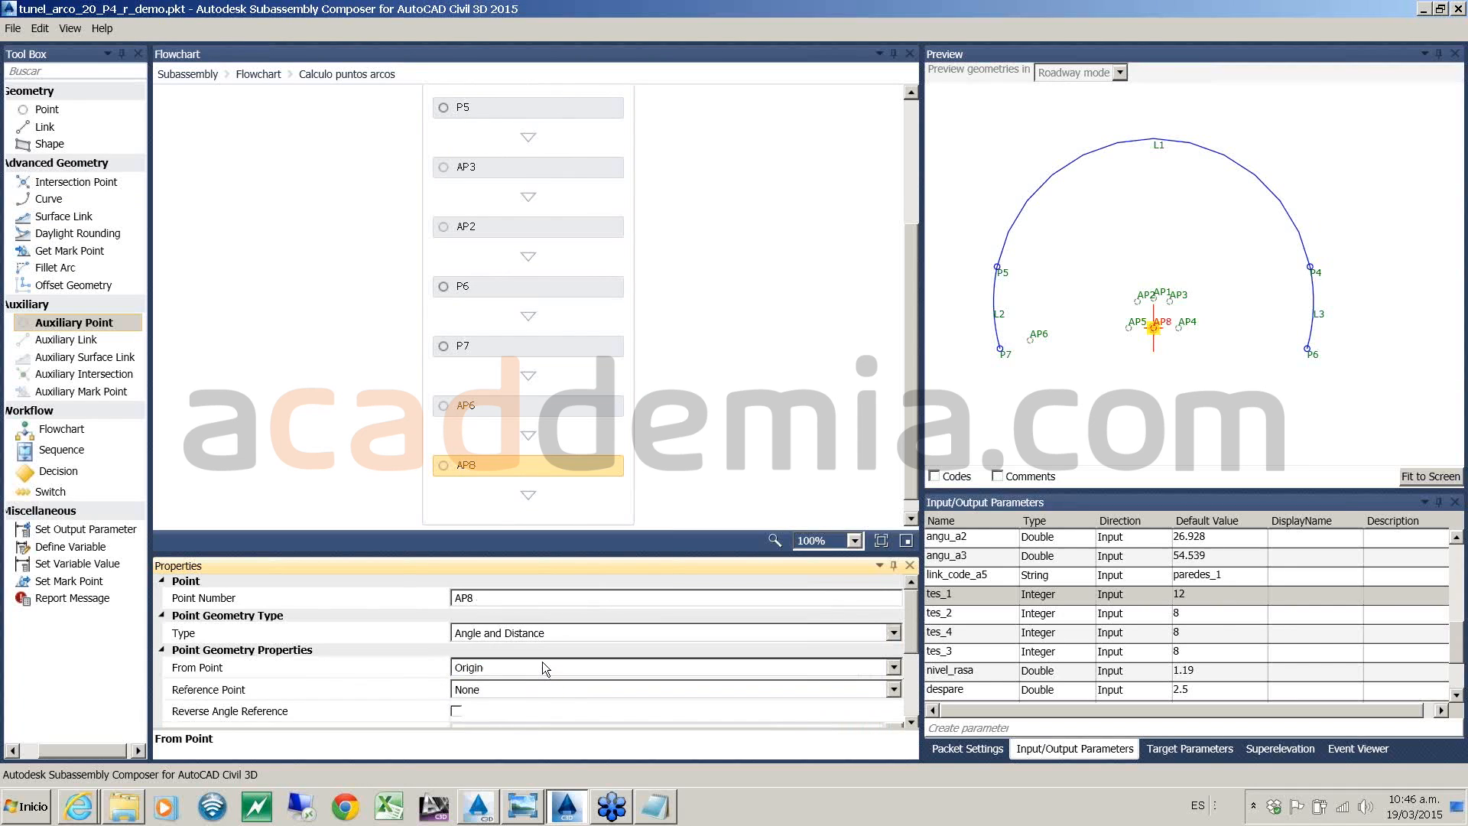
{"action": "left_click", "coordinate": [543, 663]}
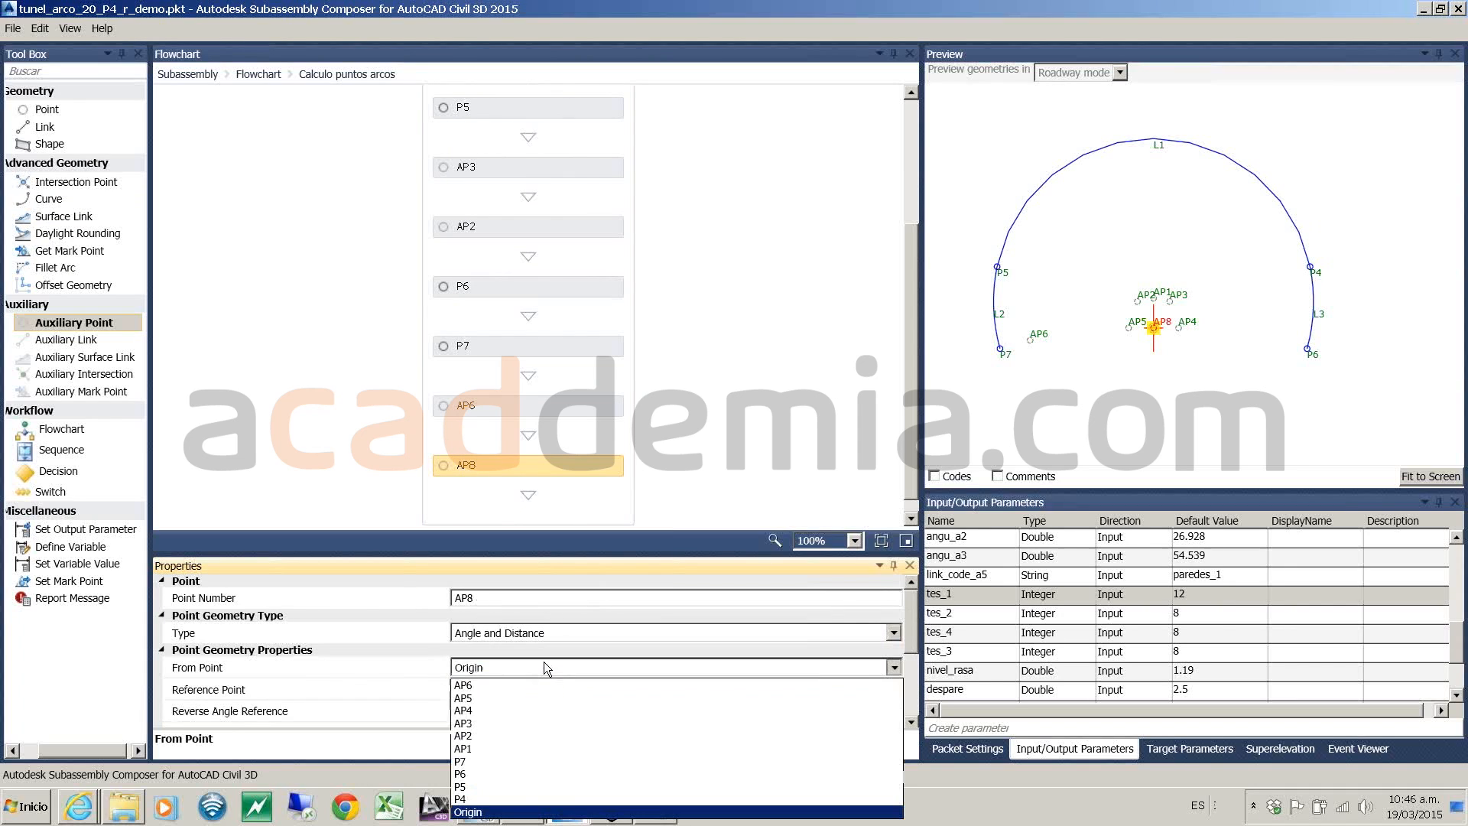
{"action": "left_click", "coordinate": [503, 723]}
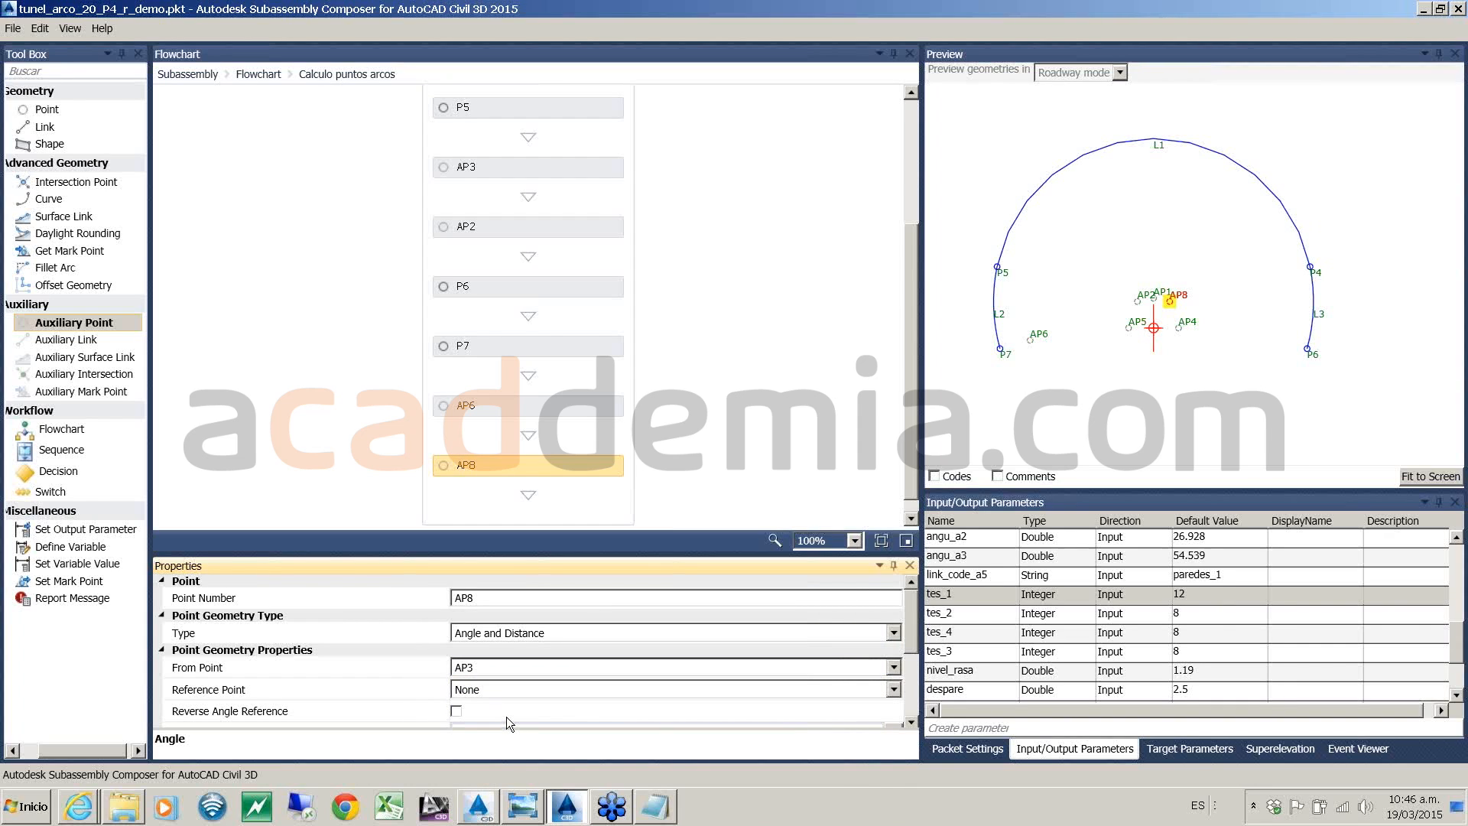
{"action": "left_click", "coordinate": [524, 670]}
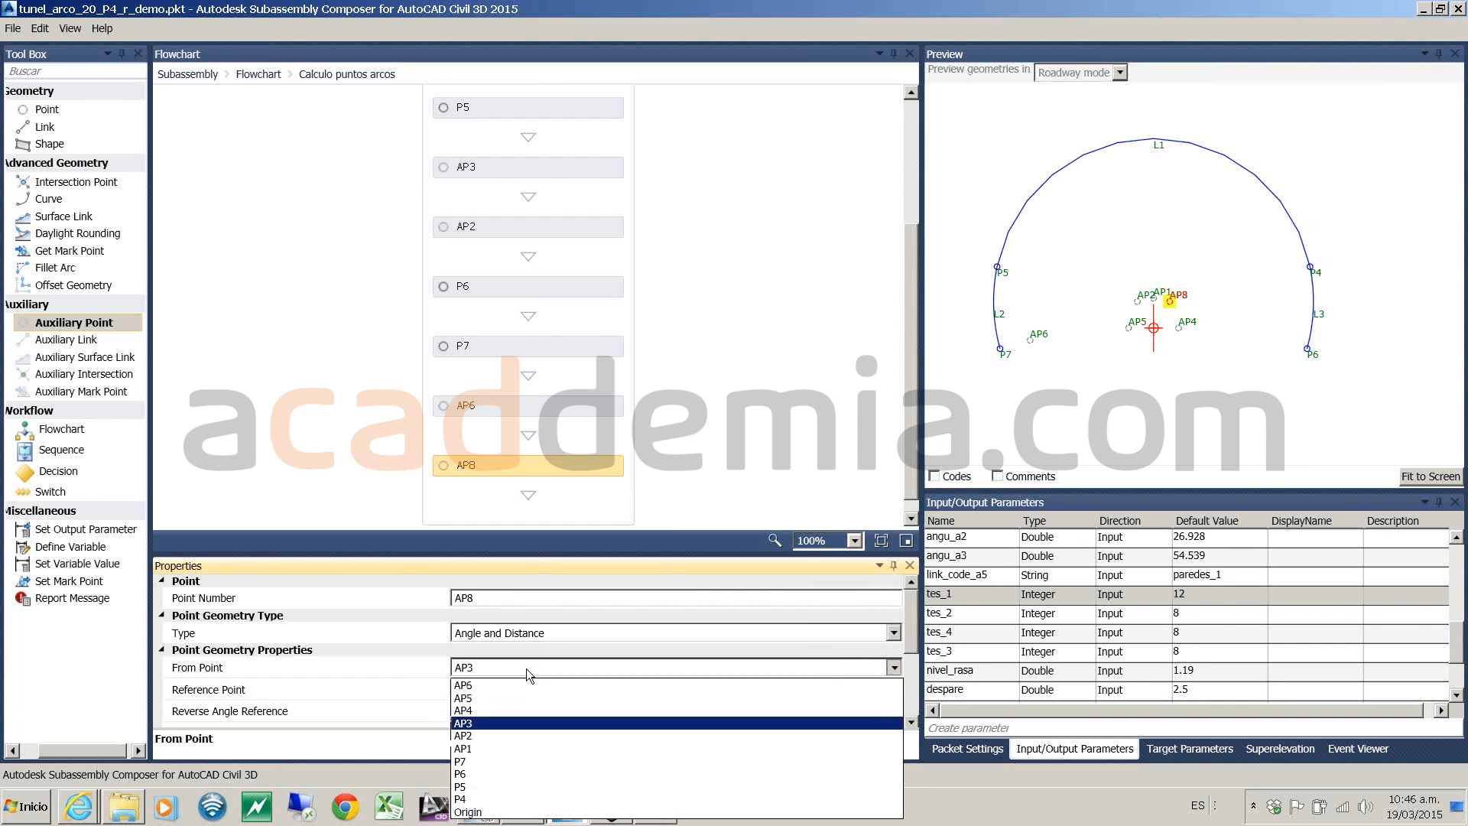
{"action": "left_click", "coordinate": [502, 737]}
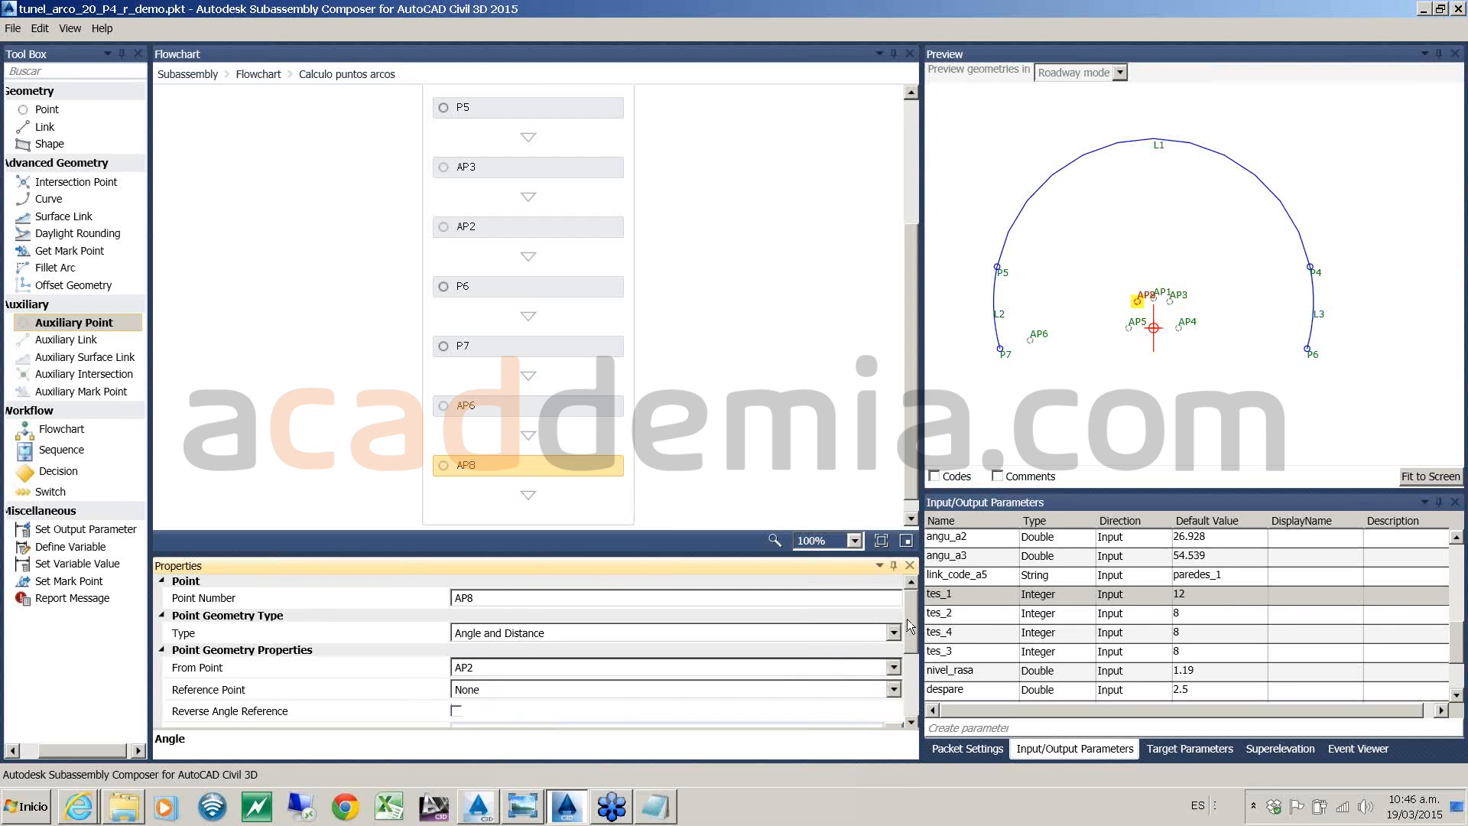
- Set AP8's angle to 360+(90-angu_a1)-angu_a2+angu_pera_d and its distance to r2-r3
{"action": "left_click_drag", "start_coordinate": [909, 623], "coordinate": [907, 658]}
{"action": "left_click", "coordinate": [490, 639]}
{"action": "key", "text": "BackSpace"}
{"action": "type", "text": "360+(90-angu_a1)-angu_a2+angu_pera_d"}
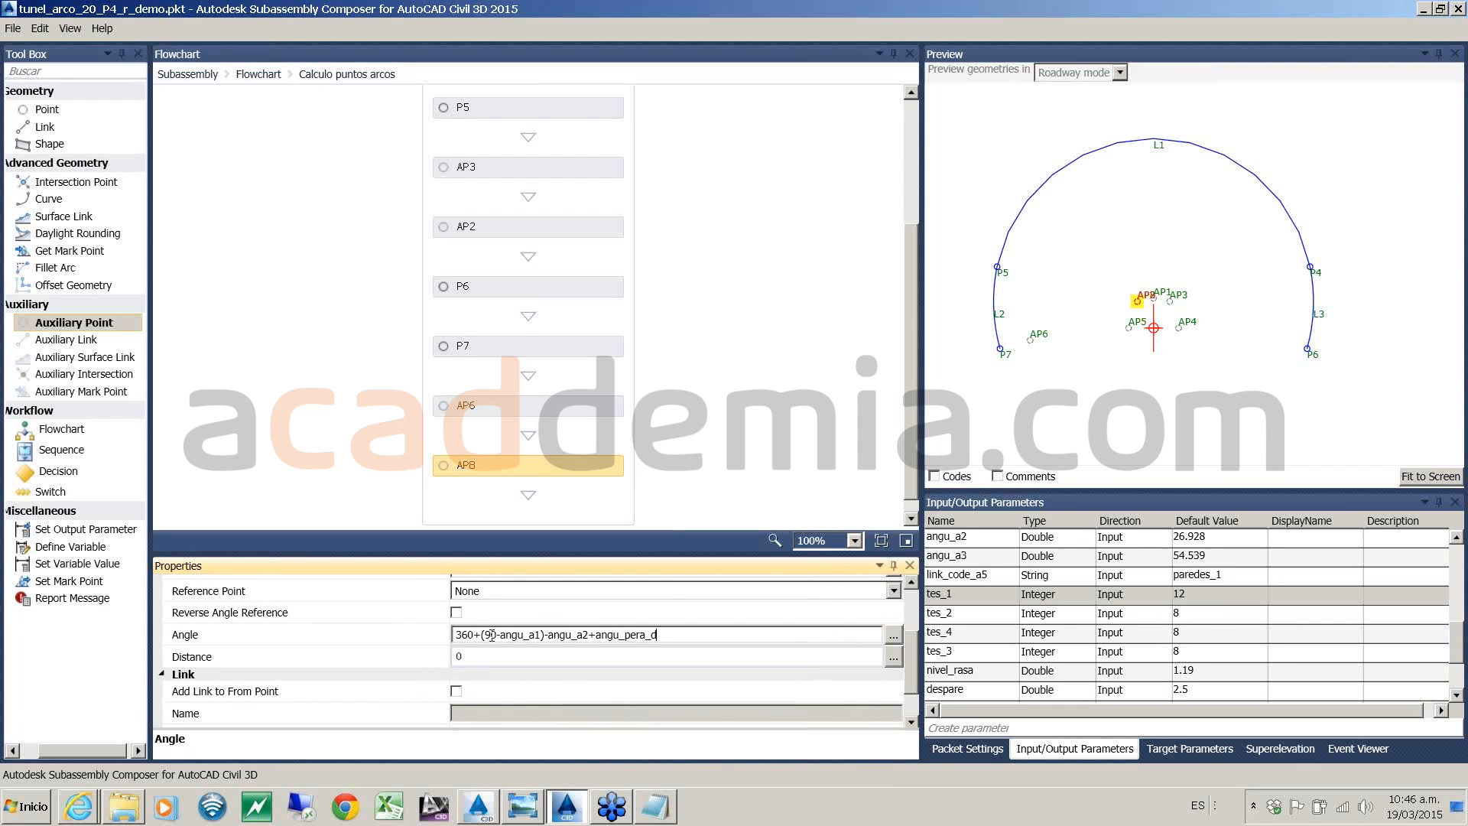
{"action": "left_click", "coordinate": [479, 660]}
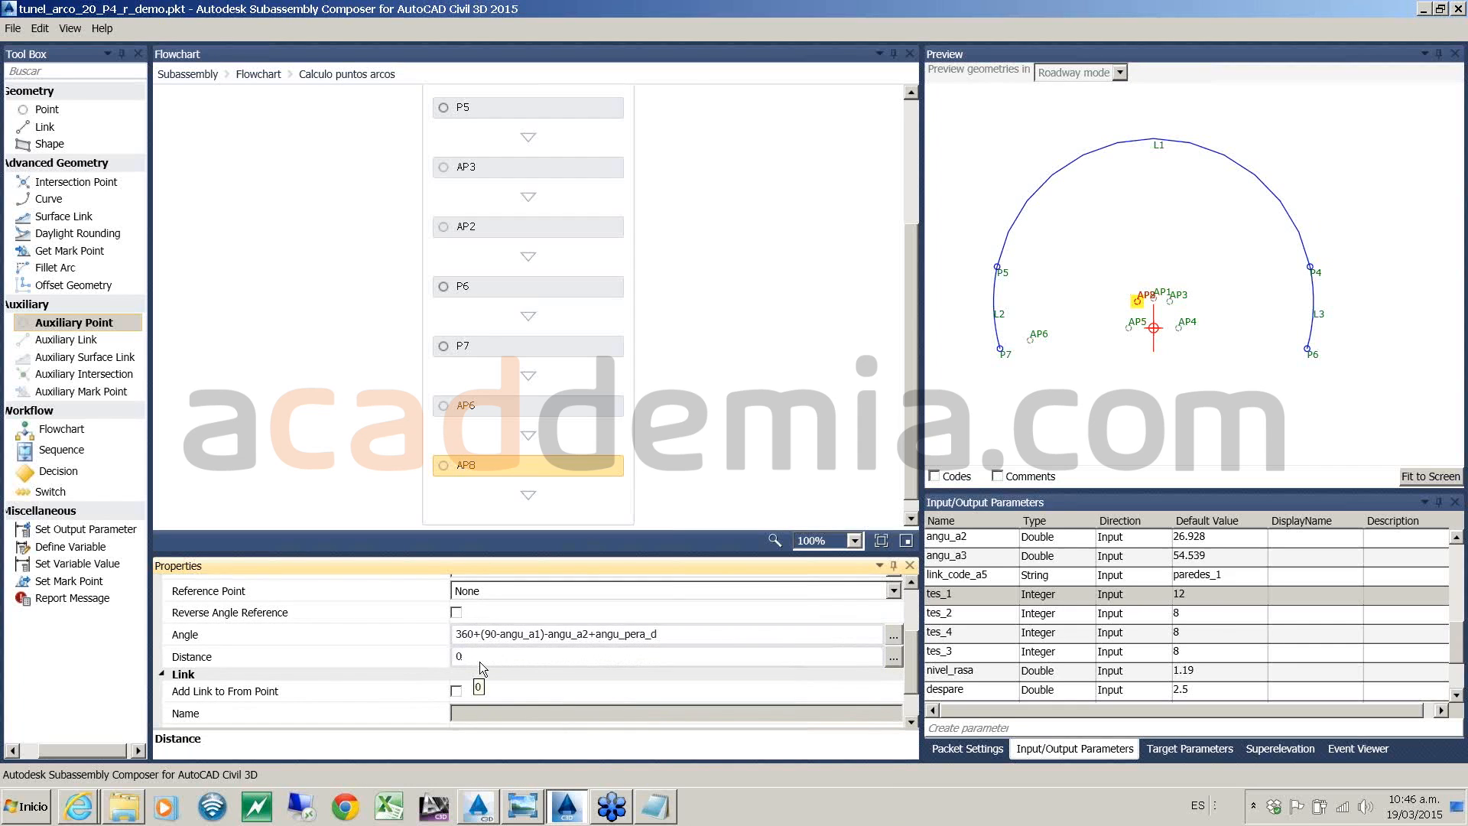
{"action": "key", "text": "BackSpace"}
{"action": "type", "text": "r"}
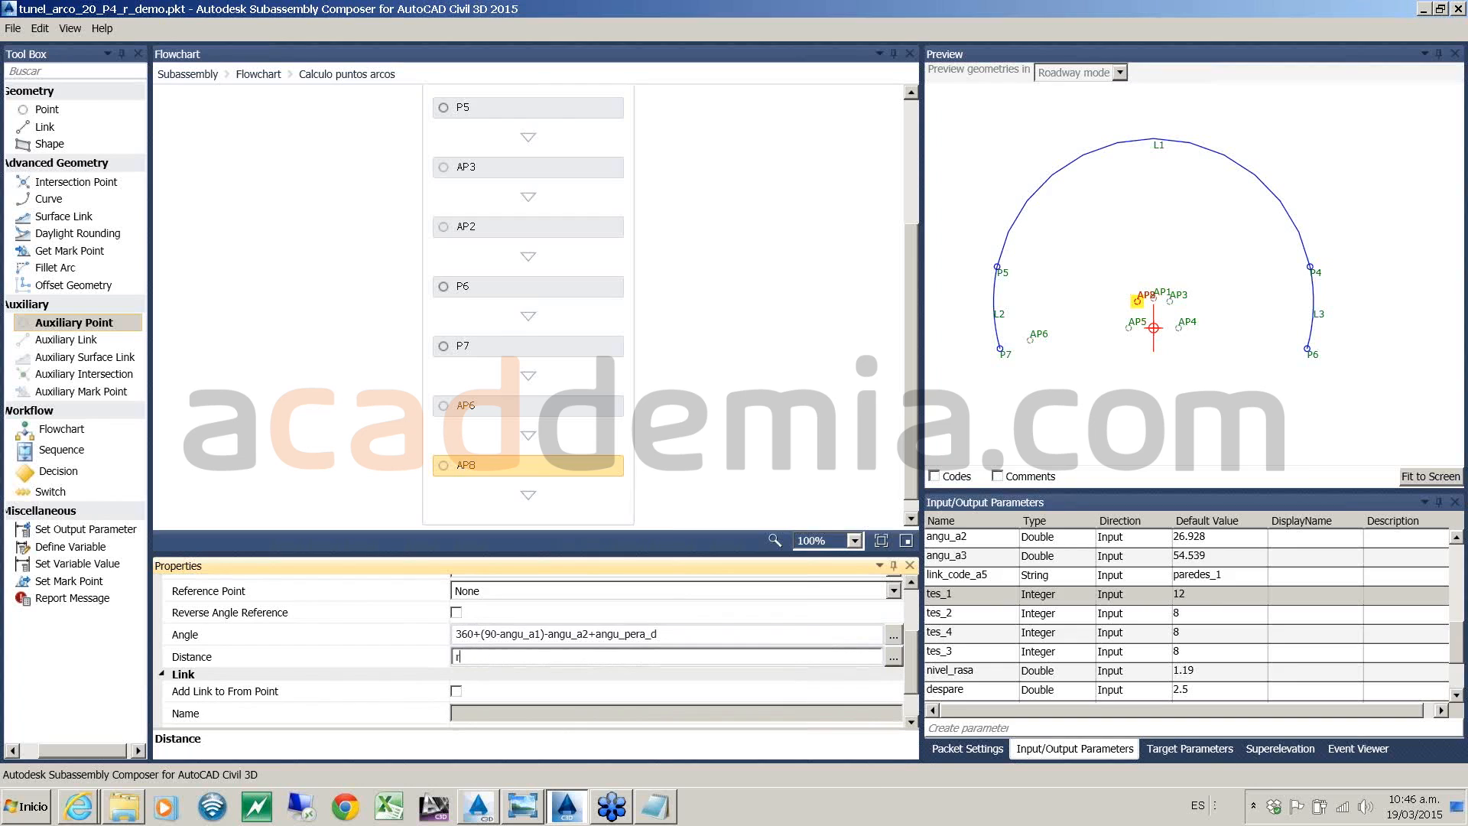
{"action": "type", "text": "2-r3"}
{"action": "left_click", "coordinate": [759, 413]}
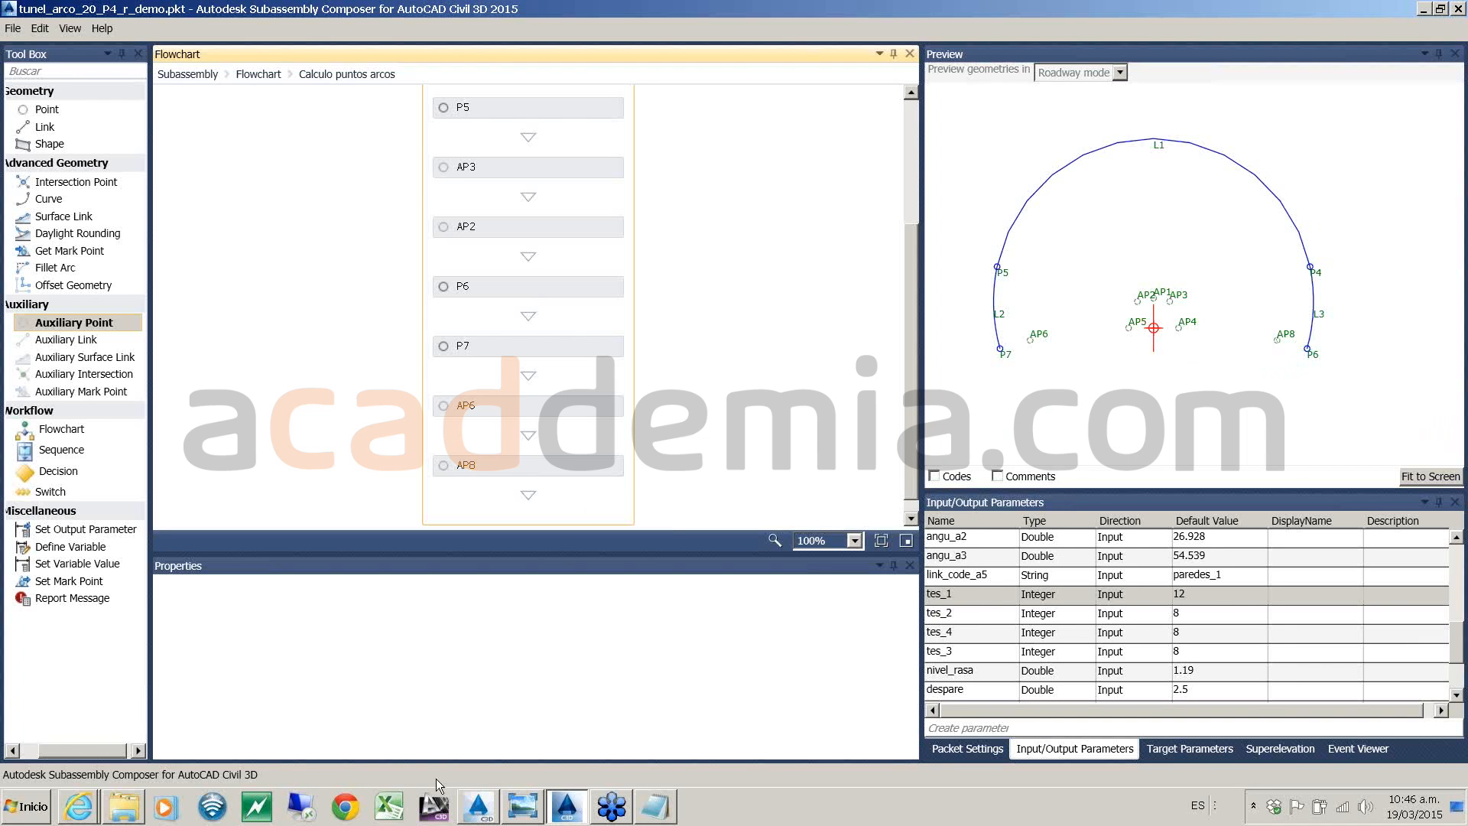
- Switch to Civil 3D, close the AP8 label, and examine the construction of AP6, P8 and AP7 in the section drawing
{"action": "left_click", "coordinate": [479, 806]}
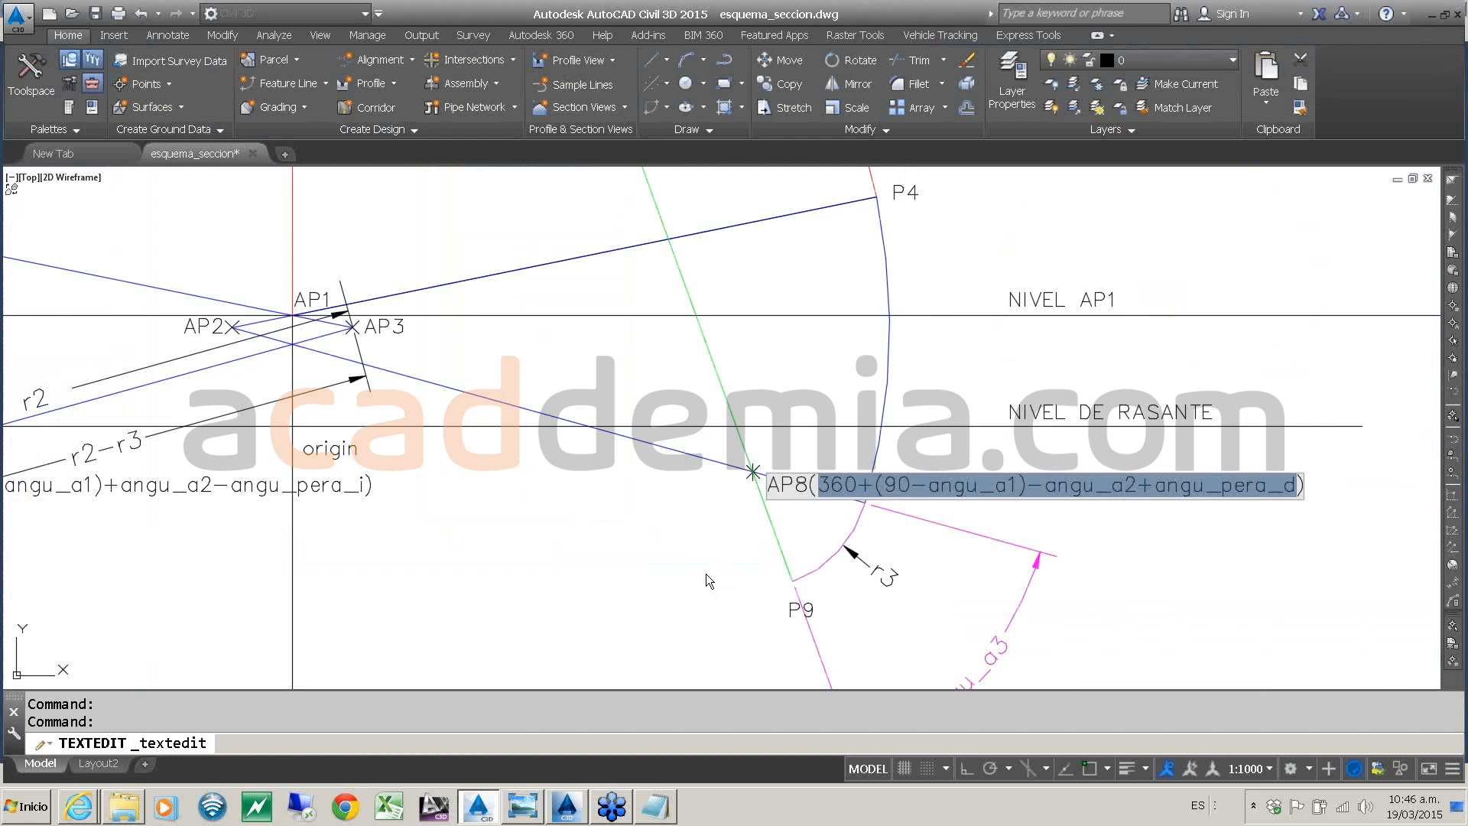
{"action": "key", "text": "Escape"}
{"action": "scroll", "coordinate": [624, 469], "scroll_direction": "down", "scroll_amount": 4}
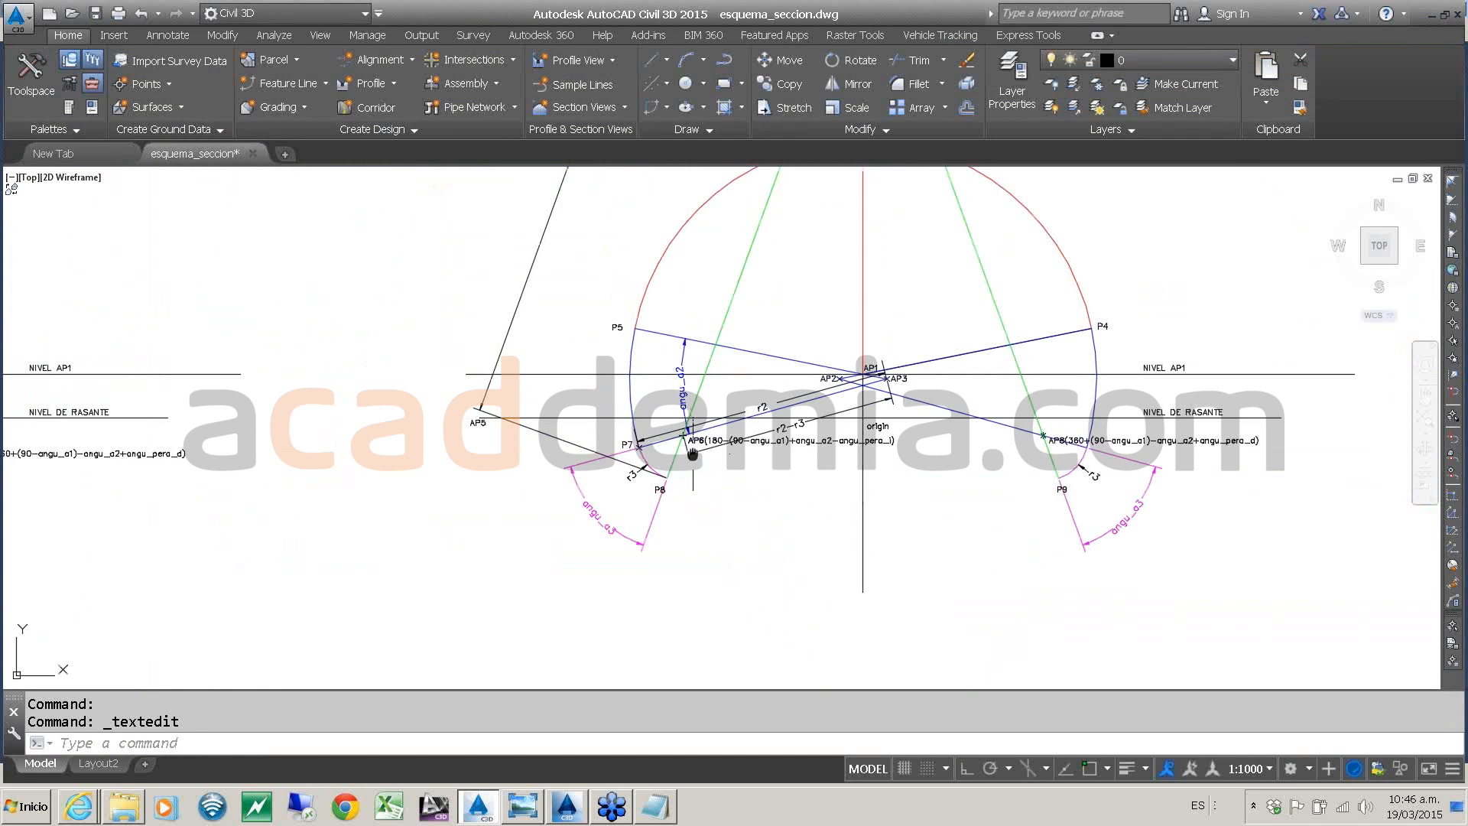
{"action": "scroll", "coordinate": [683, 462], "scroll_direction": "up", "scroll_amount": 2}
{"action": "scroll", "coordinate": [664, 546], "scroll_direction": "up", "scroll_amount": 2}
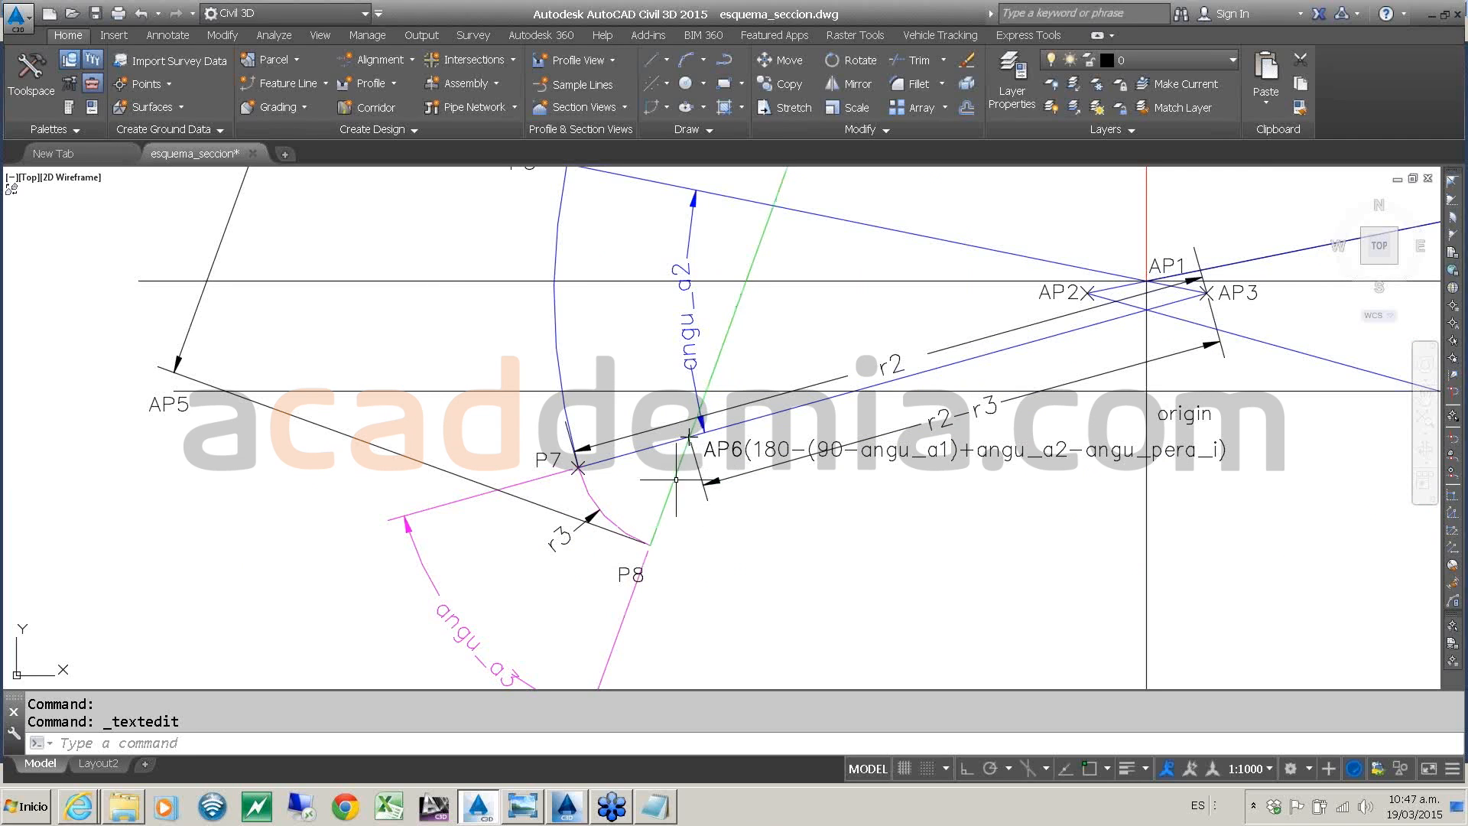
{"action": "scroll", "coordinate": [673, 502], "scroll_direction": "down", "scroll_amount": 5}
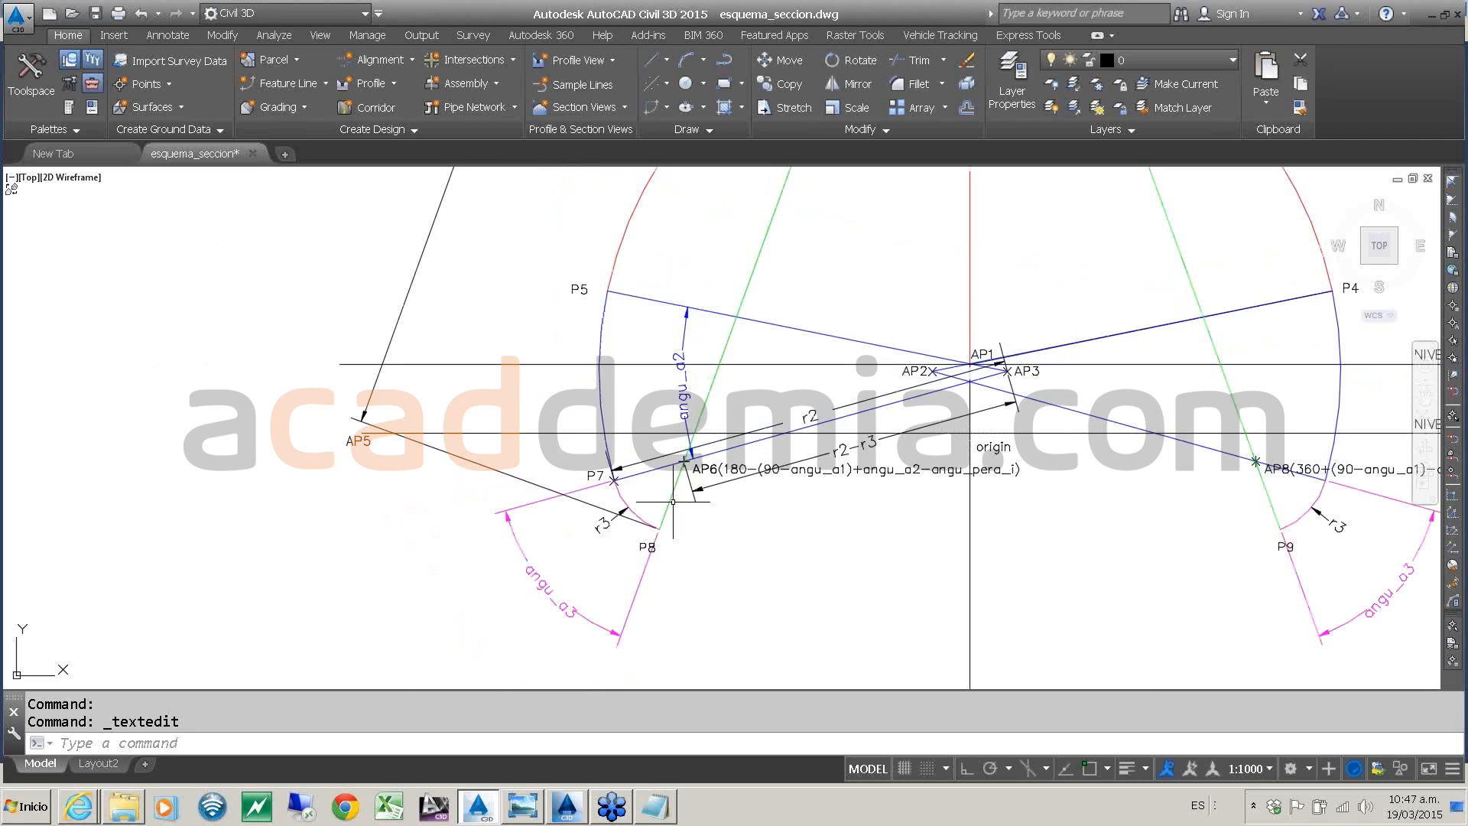
{"action": "scroll", "coordinate": [654, 402], "scroll_direction": "up", "scroll_amount": 6}
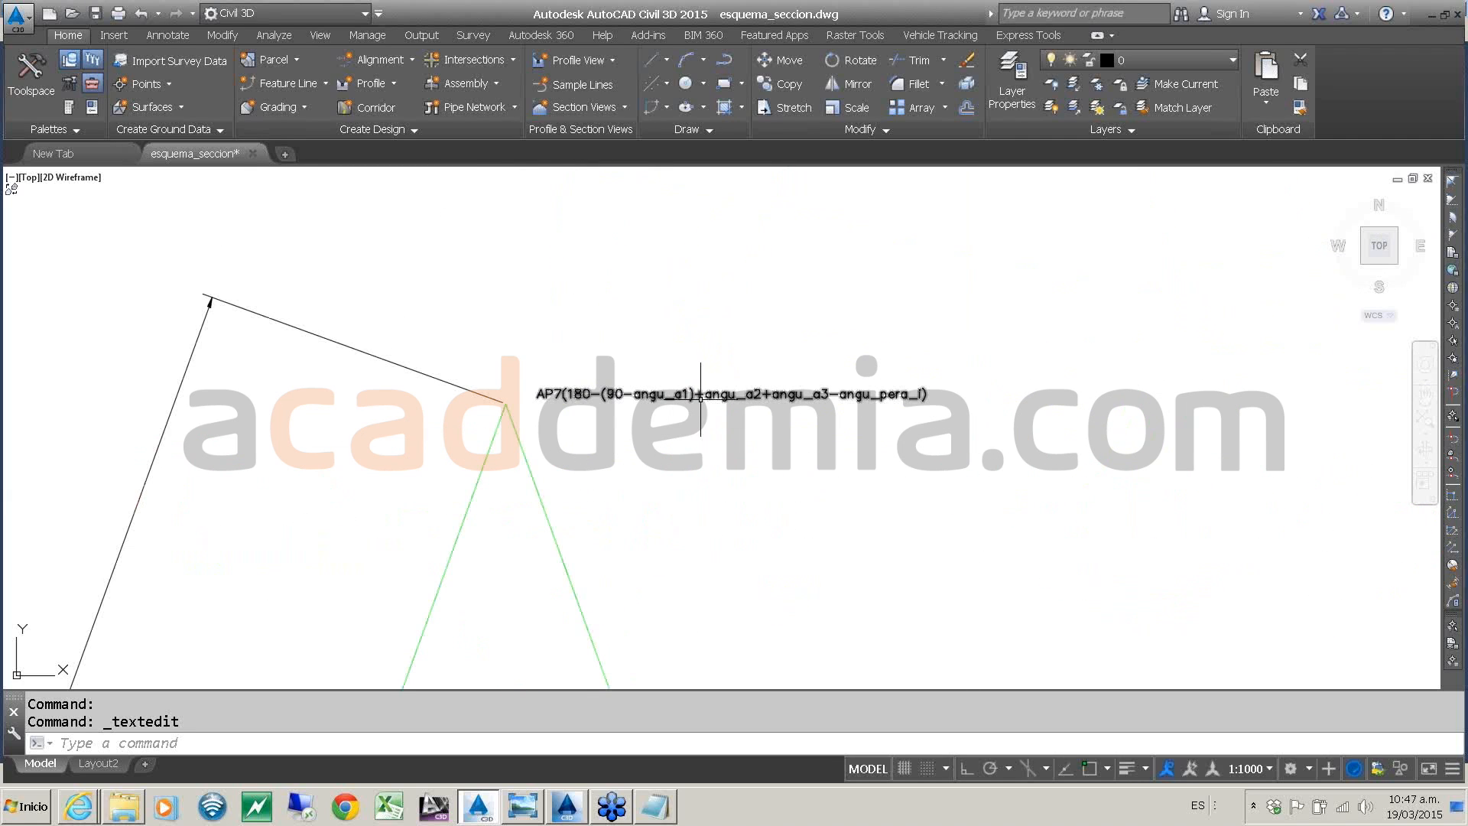
{"action": "scroll", "coordinate": [621, 386], "scroll_direction": "down", "scroll_amount": 5}
{"action": "scroll", "coordinate": [634, 521], "scroll_direction": "up", "scroll_amount": 5}
{"action": "scroll", "coordinate": [633, 521], "scroll_direction": "up", "scroll_amount": 2}
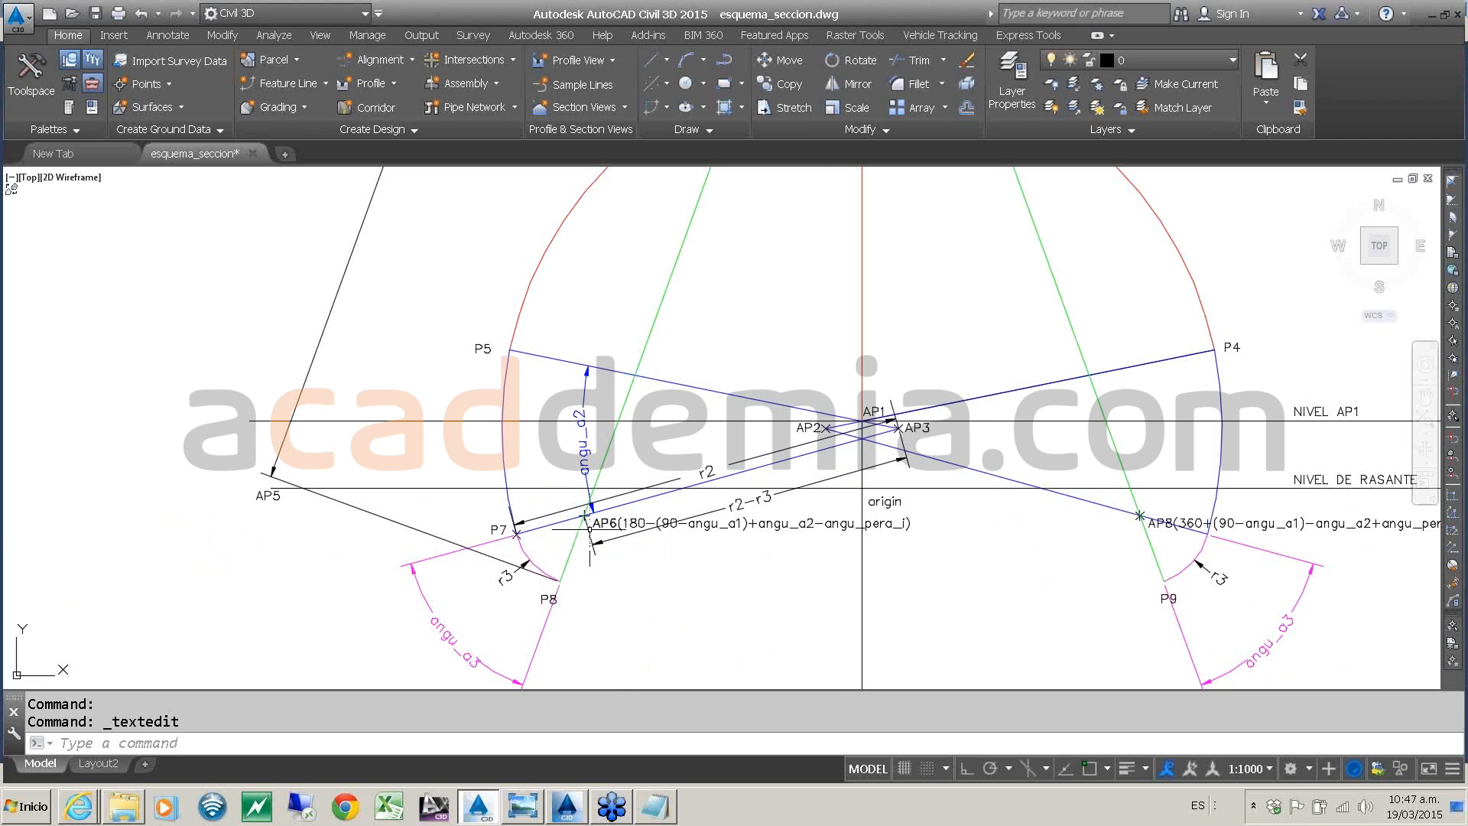
- Open the AP7 label for editing and select its angle expression 180-(90-angu_a1)+angu_a2+angu_a3-angu_pera_i
{"action": "scroll", "coordinate": [608, 511], "scroll_direction": "up", "scroll_amount": 2}
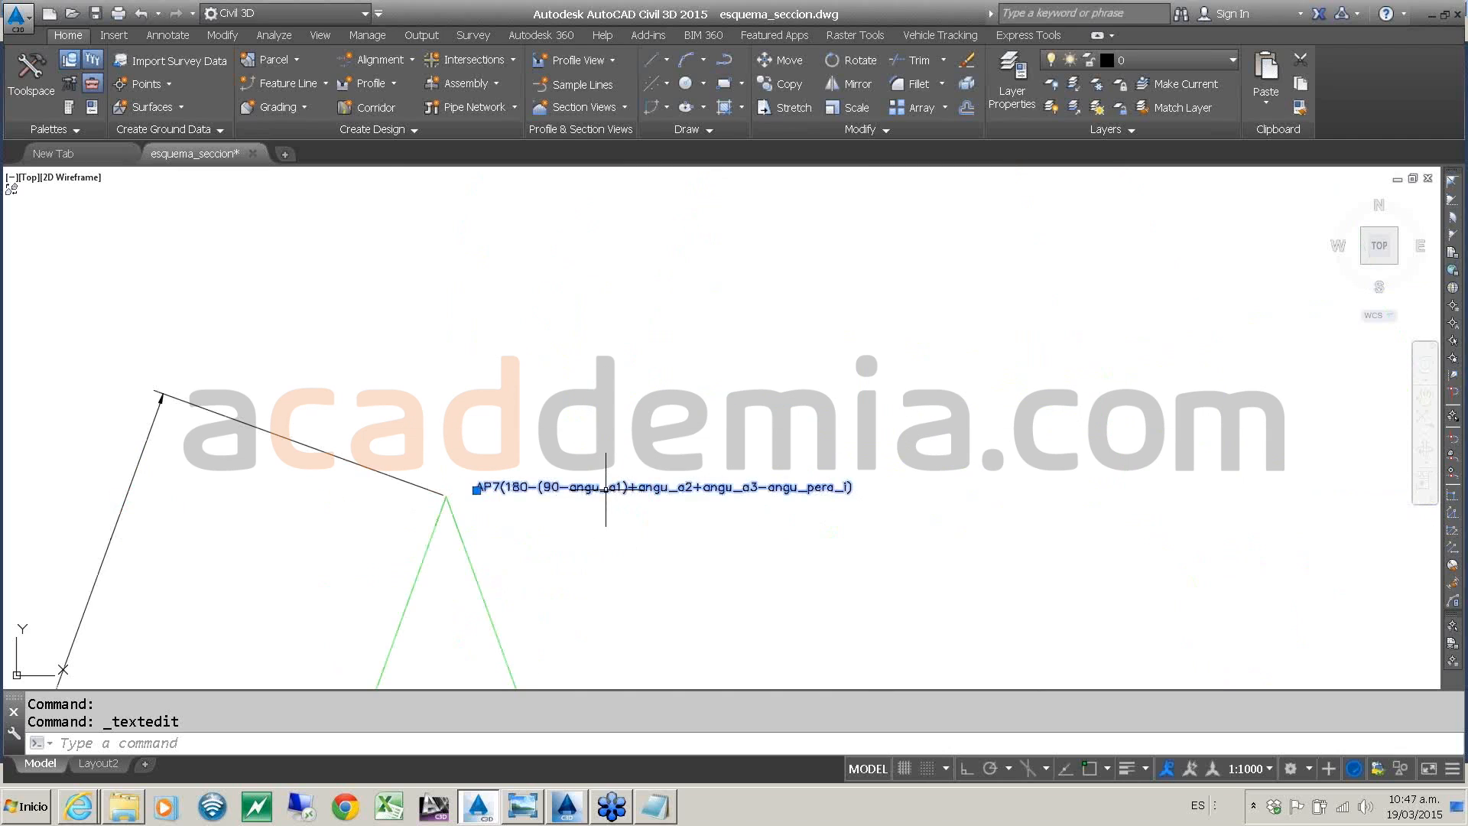
{"action": "key", "text": "Return"}
{"action": "double_click", "coordinate": [605, 489]}
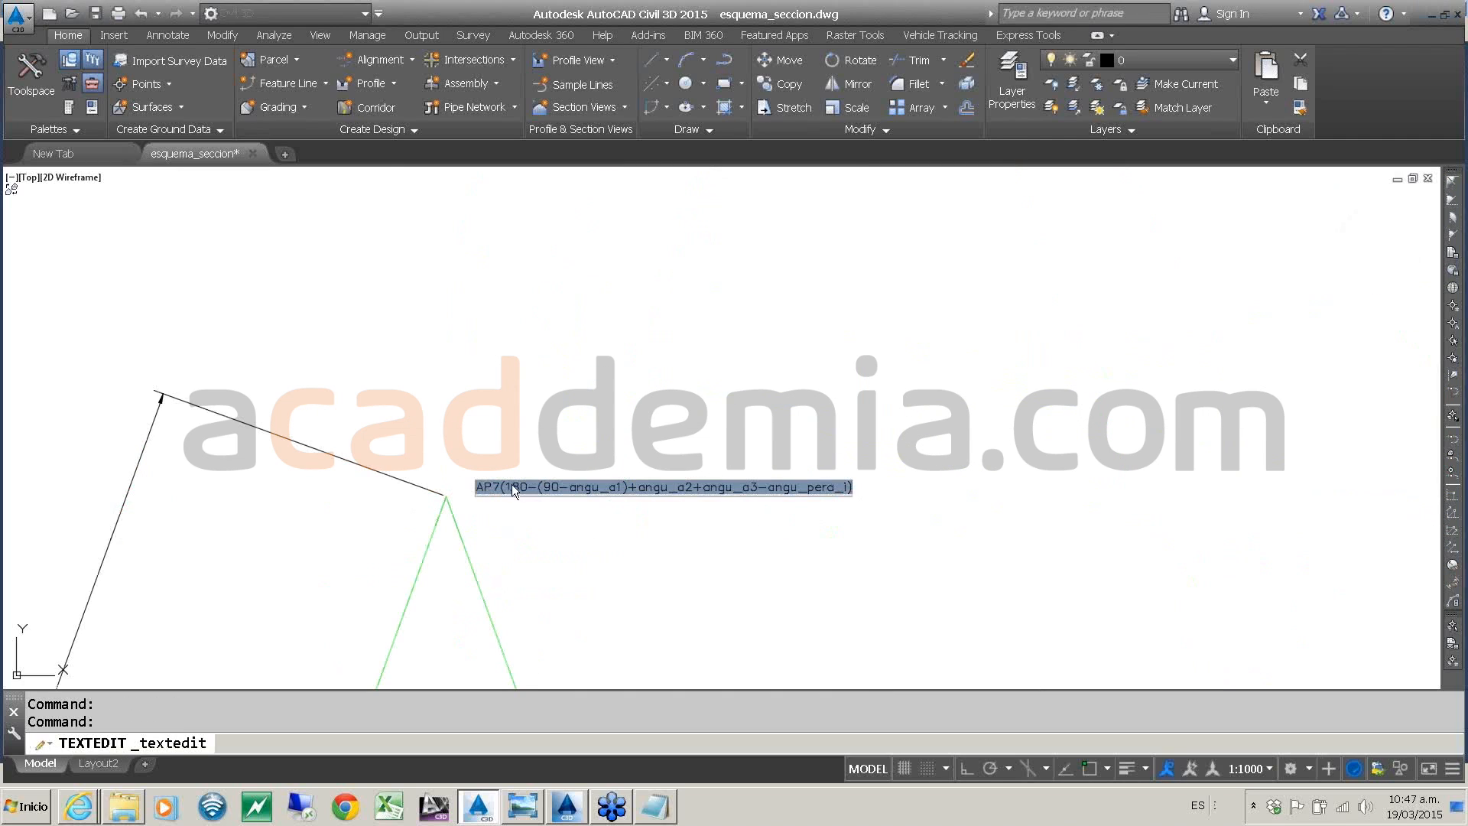
{"action": "left_click", "coordinate": [511, 484]}
{"action": "scroll", "coordinate": [512, 484], "scroll_direction": "up", "scroll_amount": 2}
{"action": "scroll", "coordinate": [512, 484], "scroll_direction": "up", "scroll_amount": 1}
{"action": "left_click_drag", "start_coordinate": [499, 494], "coordinate": [1367, 494]}
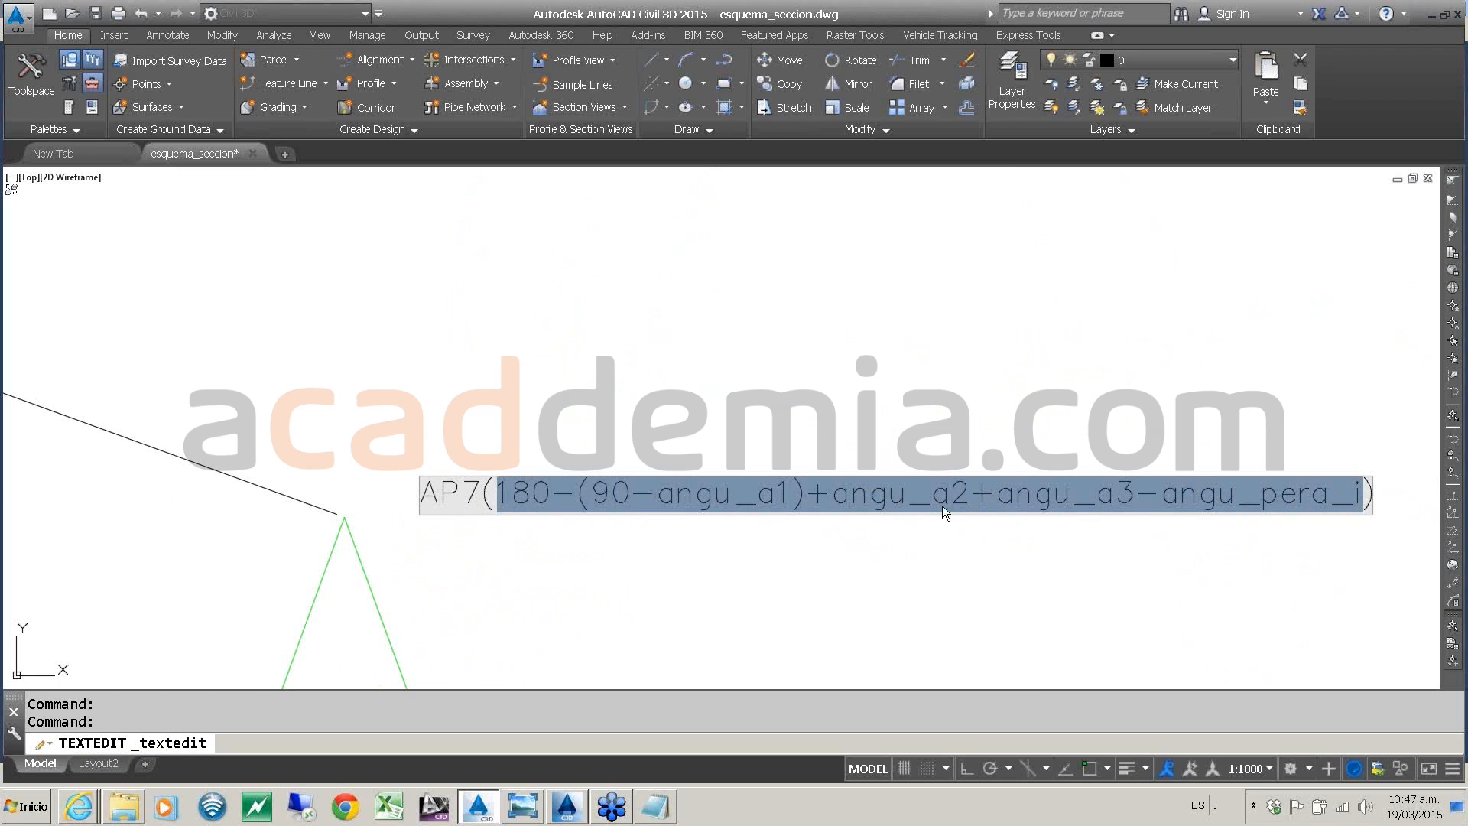
- Check P8's construction from AP6 in the section drawing, switch to Subassembly Composer and add point P8 after AP8 in the sequence
{"action": "scroll", "coordinate": [842, 396], "scroll_direction": "down", "scroll_amount": 5}
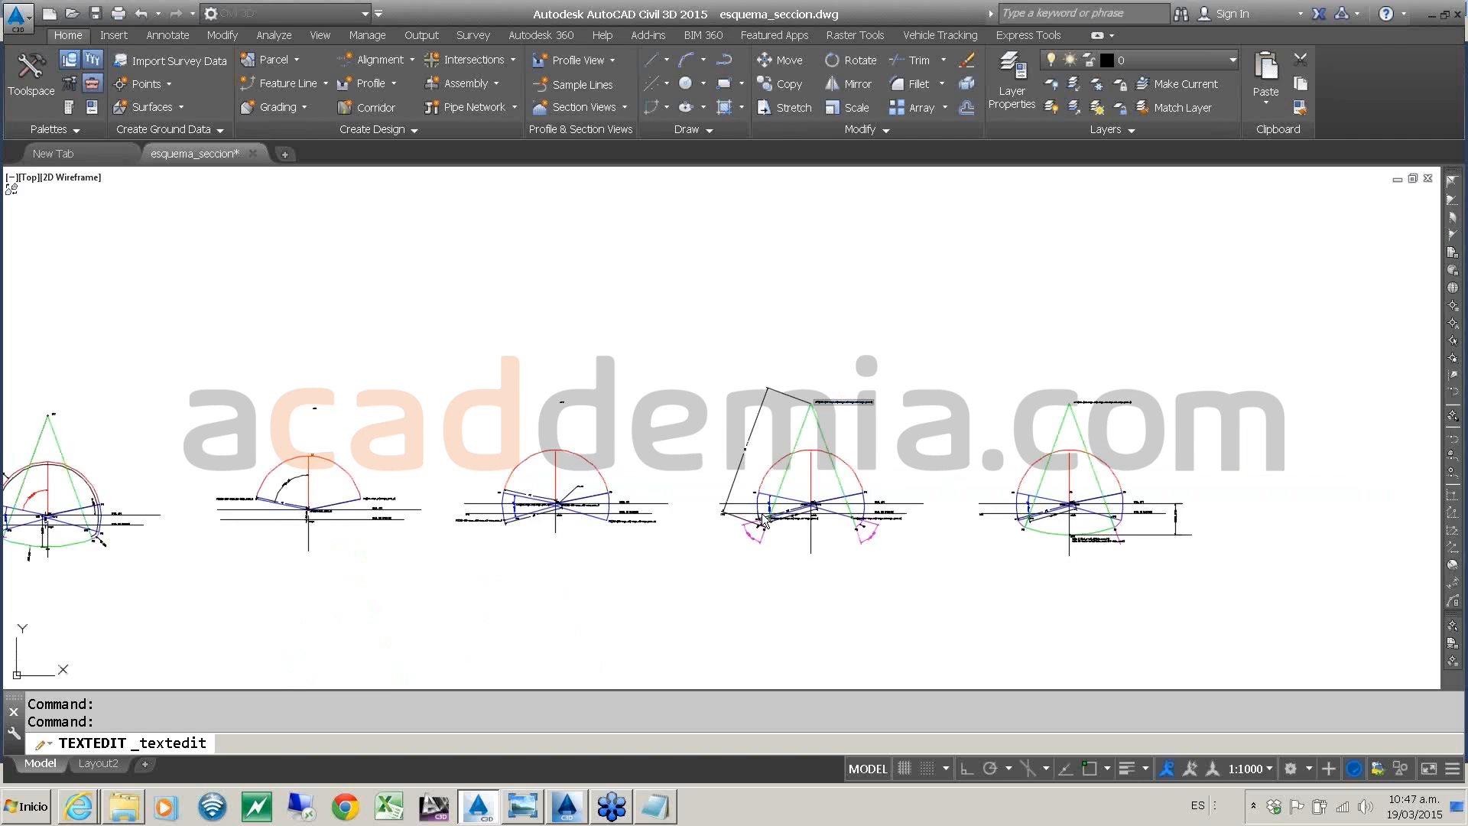
{"action": "scroll", "coordinate": [768, 524], "scroll_direction": "up", "scroll_amount": 5}
{"action": "scroll", "coordinate": [767, 524], "scroll_direction": "up", "scroll_amount": 5}
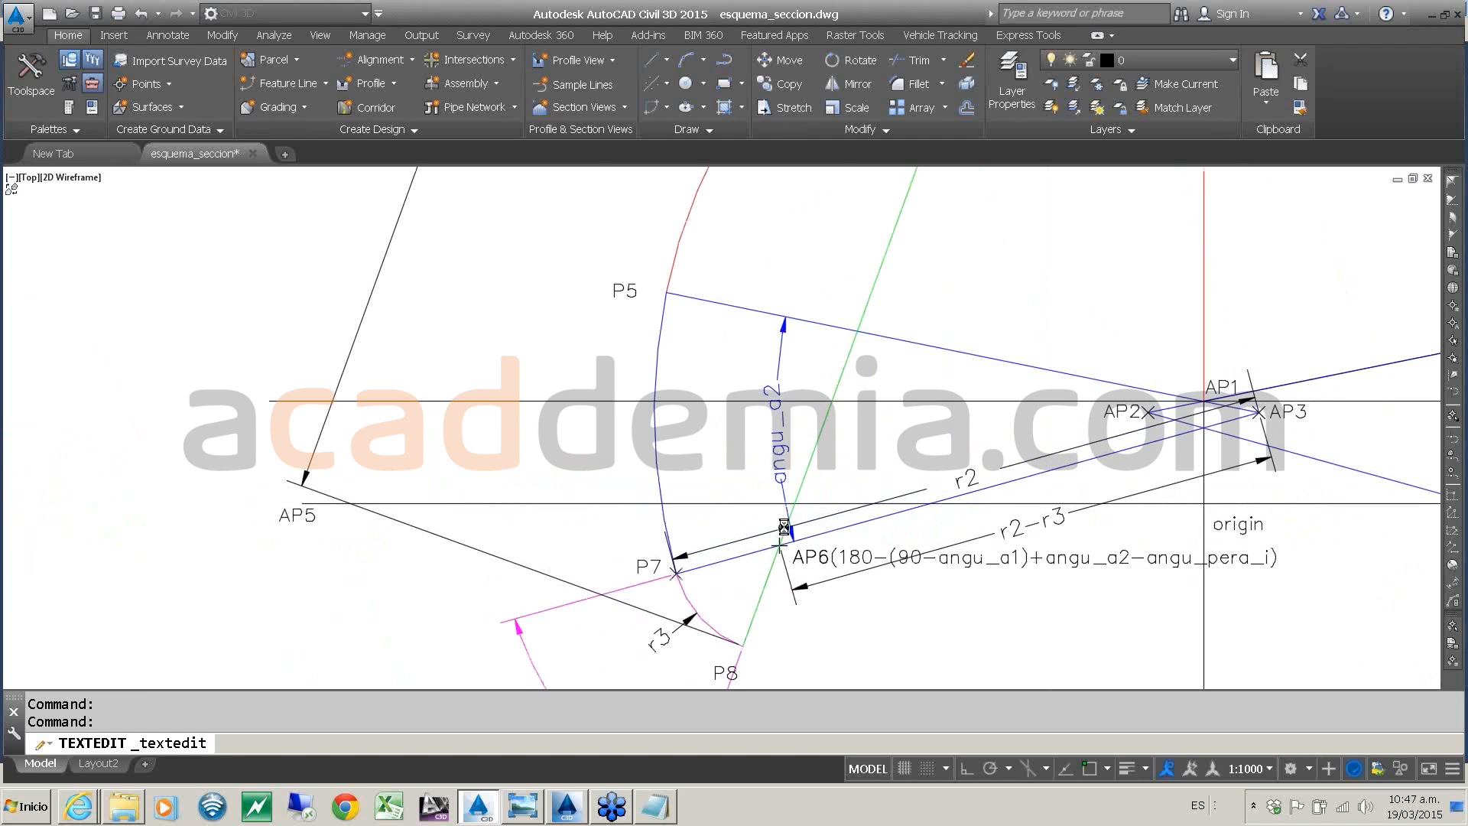
{"action": "middle_click_drag", "start_coordinate": [775, 499], "coordinate": [713, 422]}
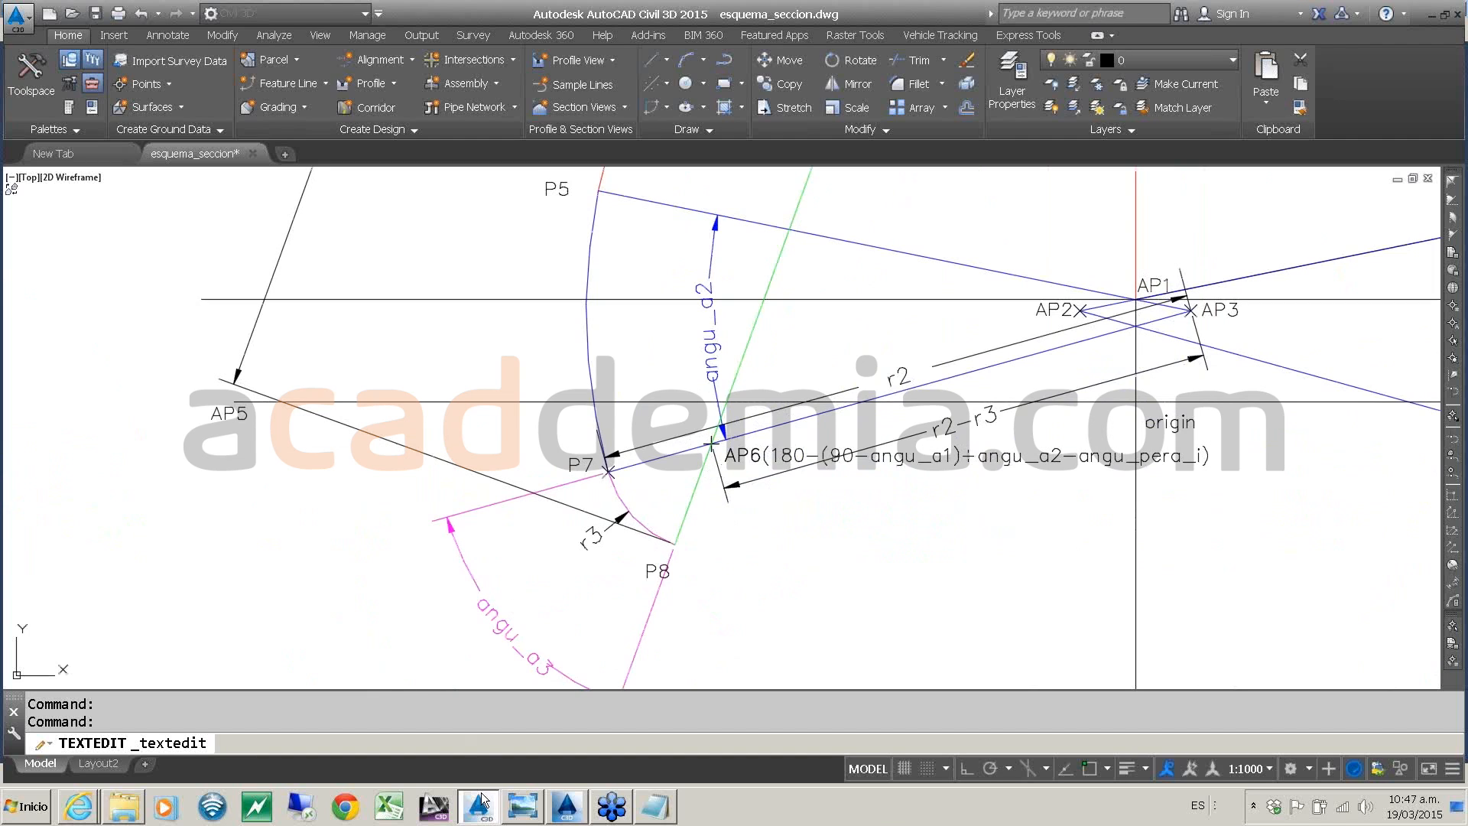
{"action": "left_click", "coordinate": [564, 813]}
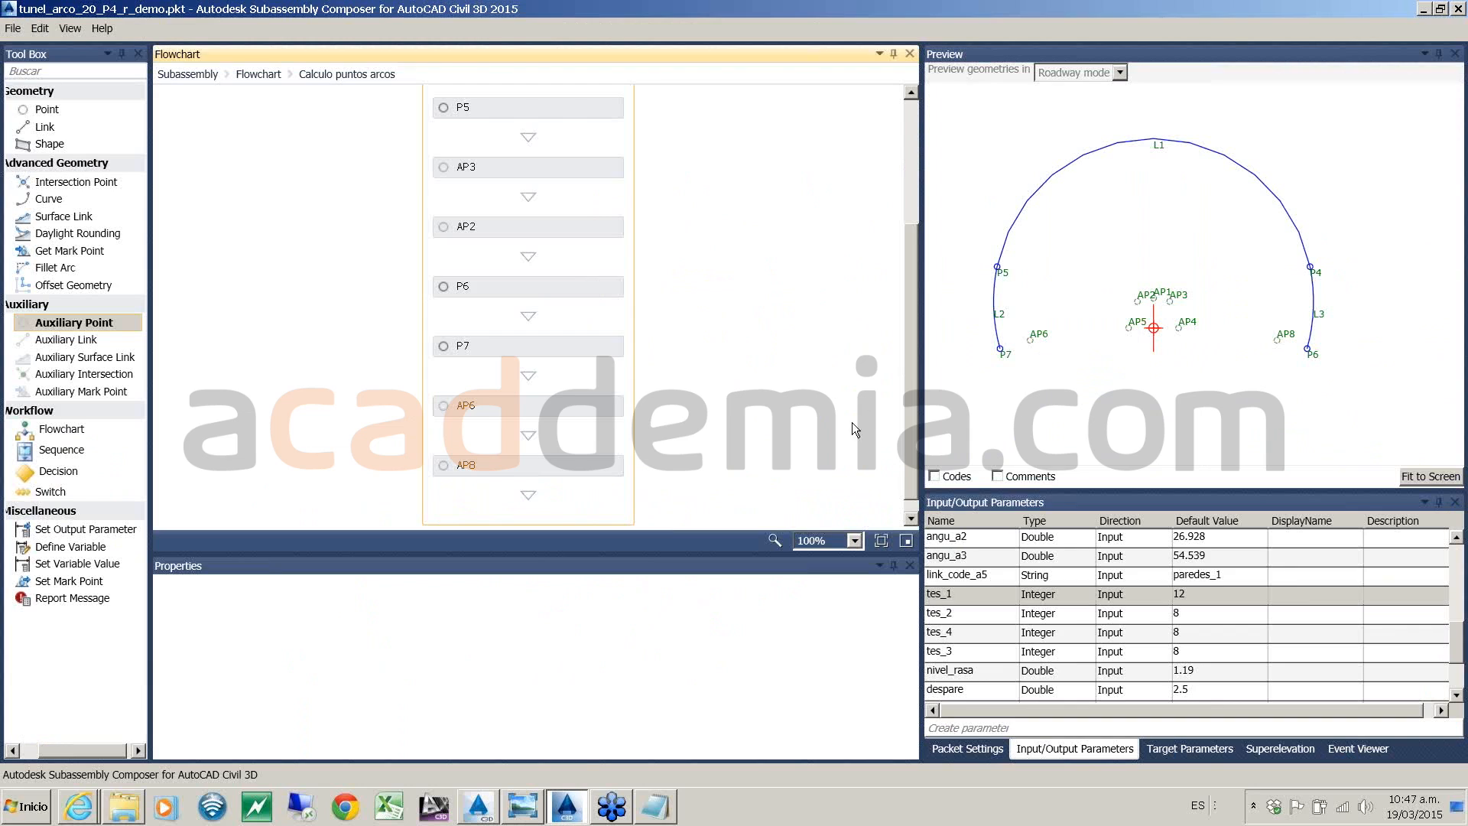
{"action": "left_click_drag", "start_coordinate": [53, 110], "coordinate": [544, 490]}
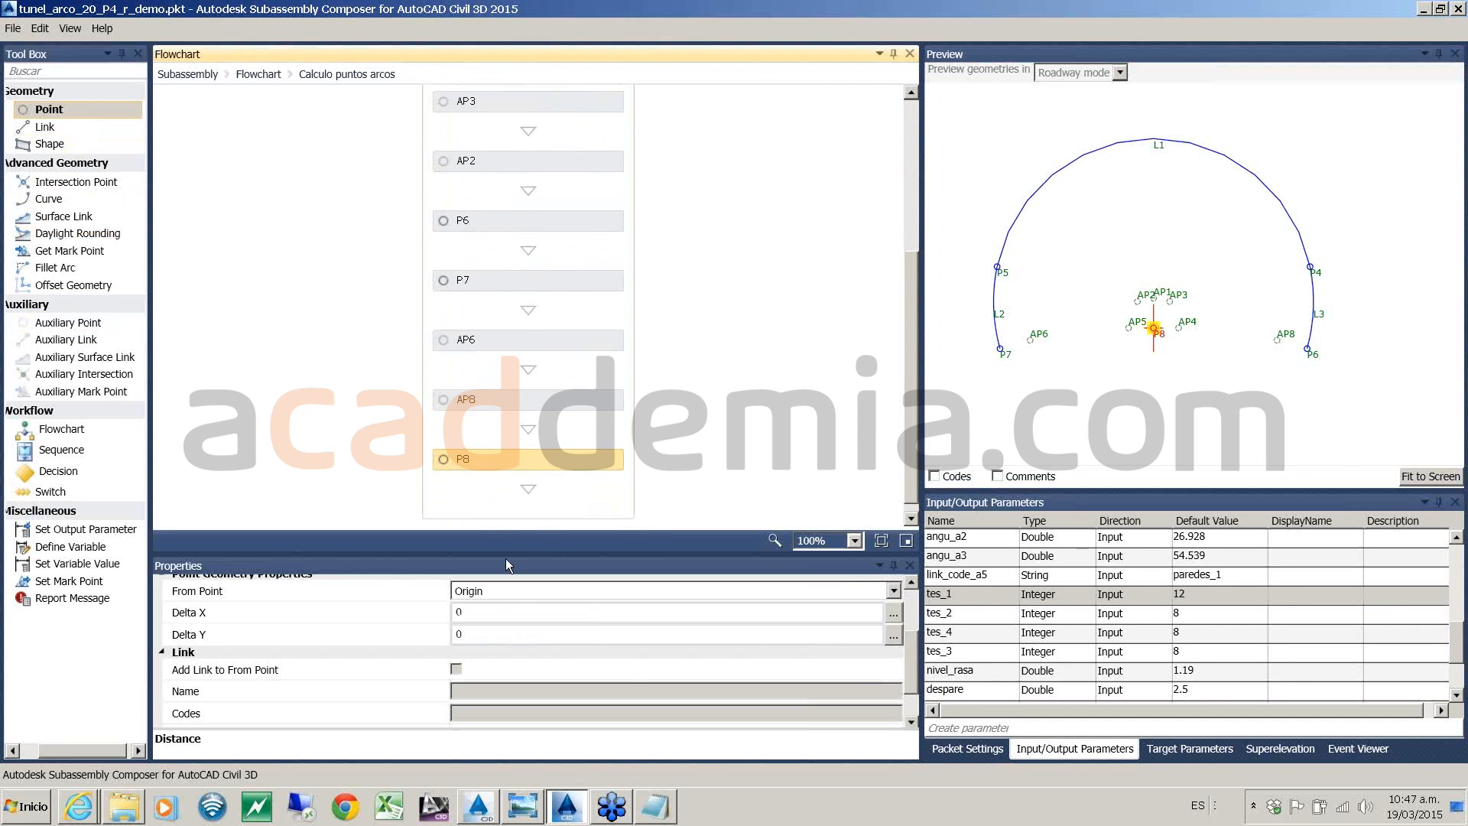
- Set P8's geometry type to Angle and Distance, measured from point AP6
{"action": "left_click_drag", "start_coordinate": [908, 685], "coordinate": [914, 646]}
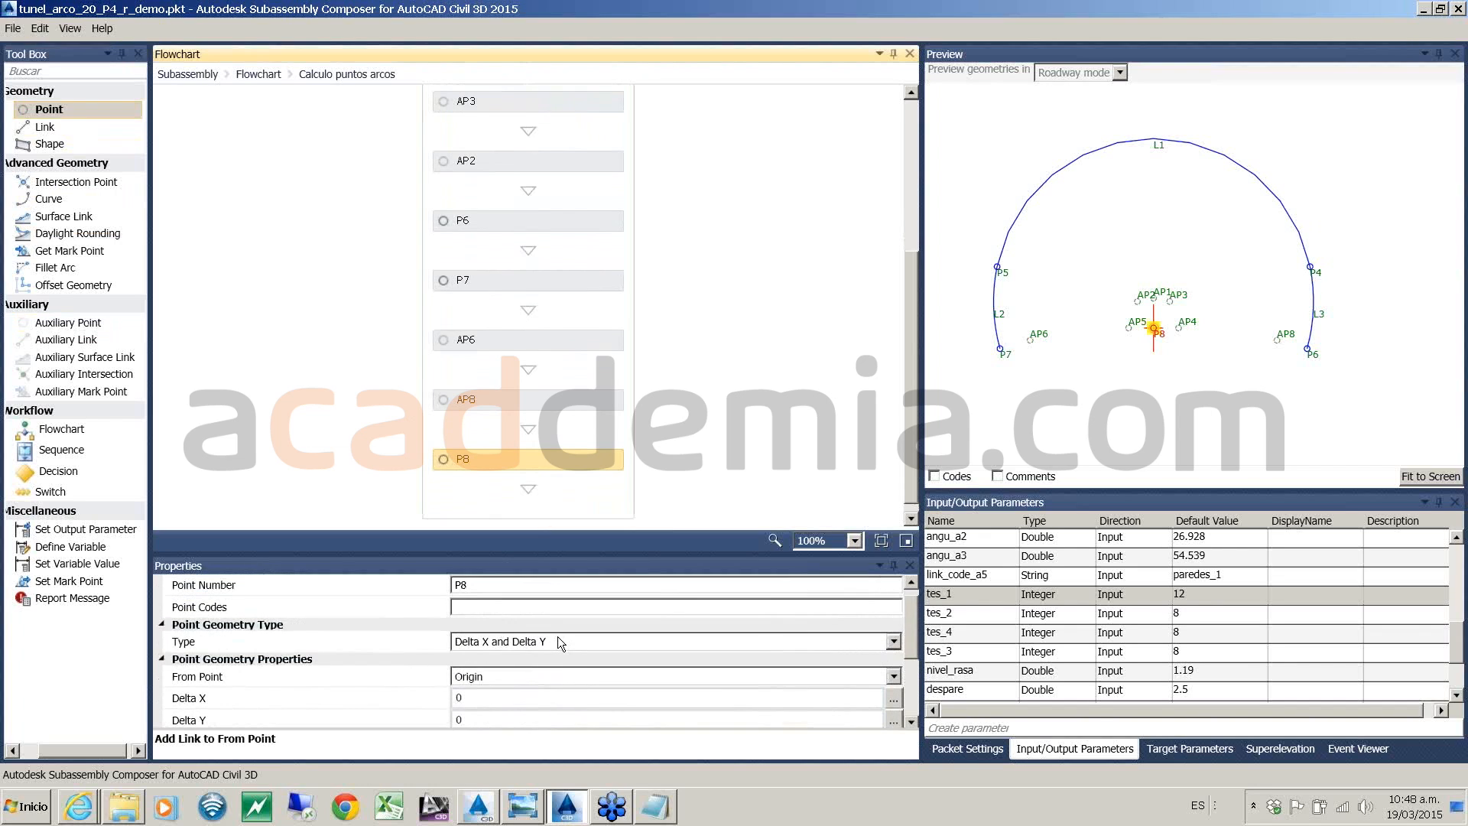
{"action": "left_click", "coordinate": [557, 641]}
{"action": "left_click", "coordinate": [532, 673]}
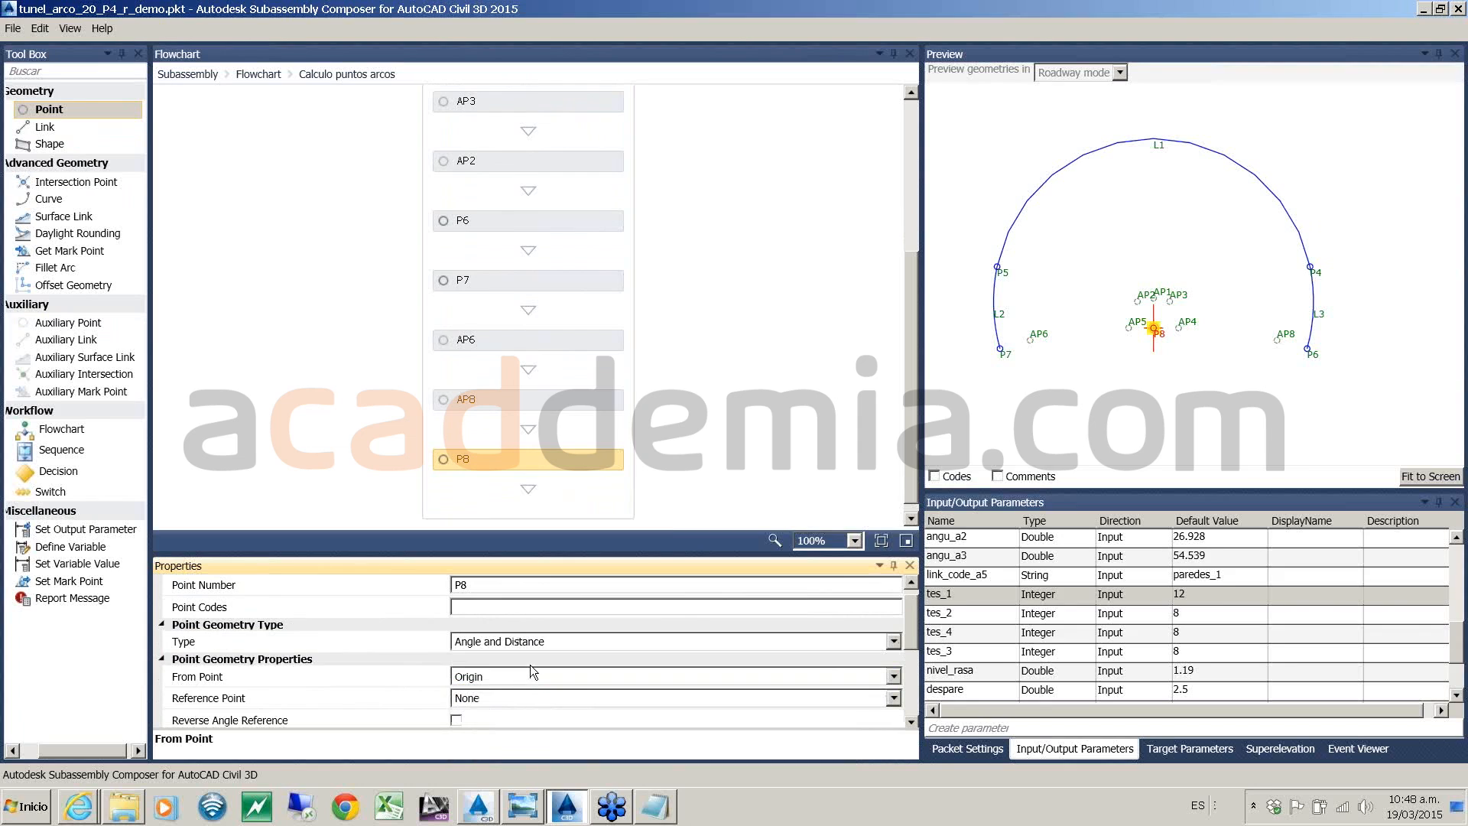
{"action": "left_click", "coordinate": [524, 676]}
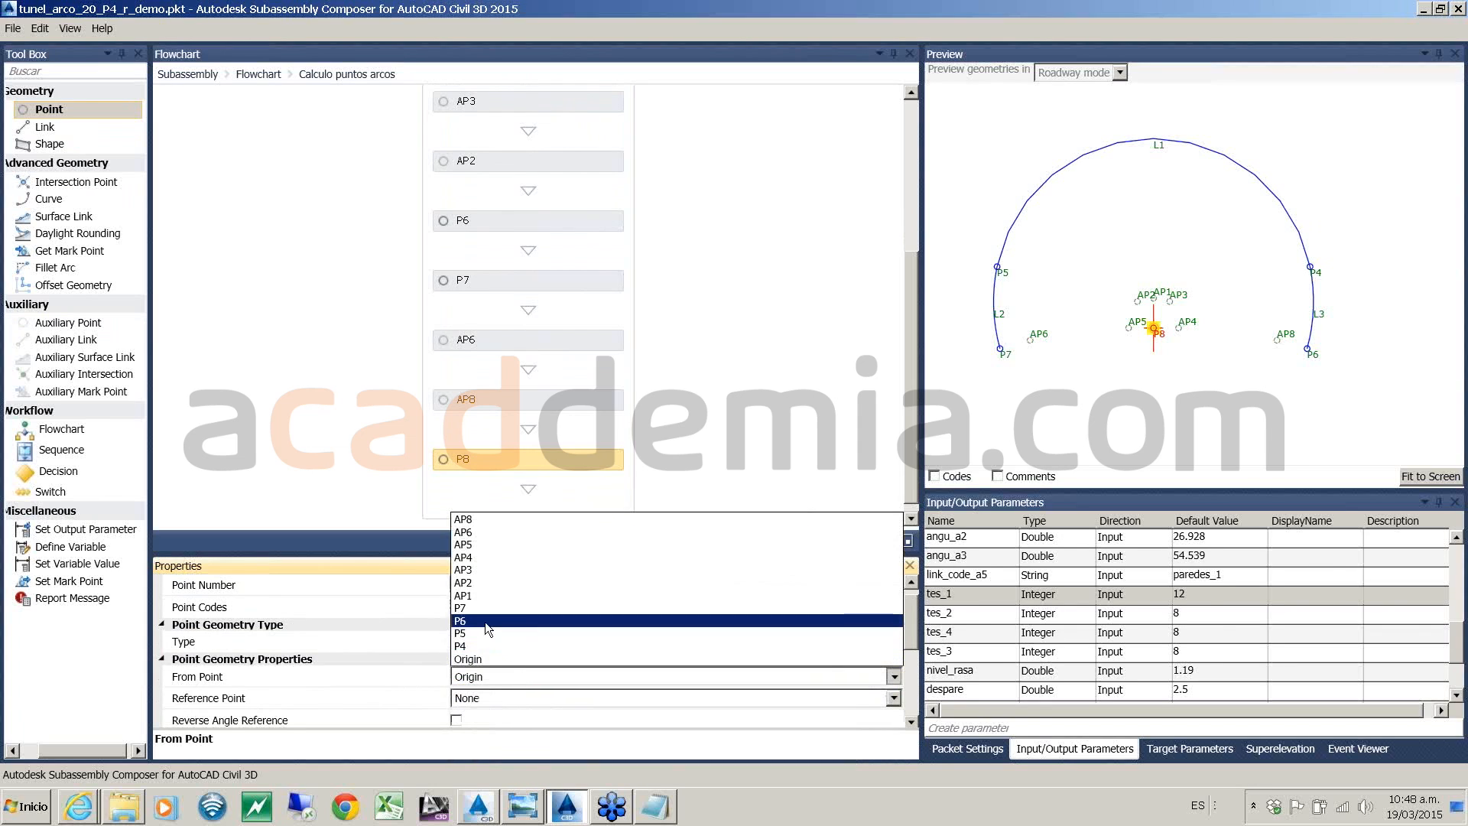
{"action": "left_click", "coordinate": [463, 531]}
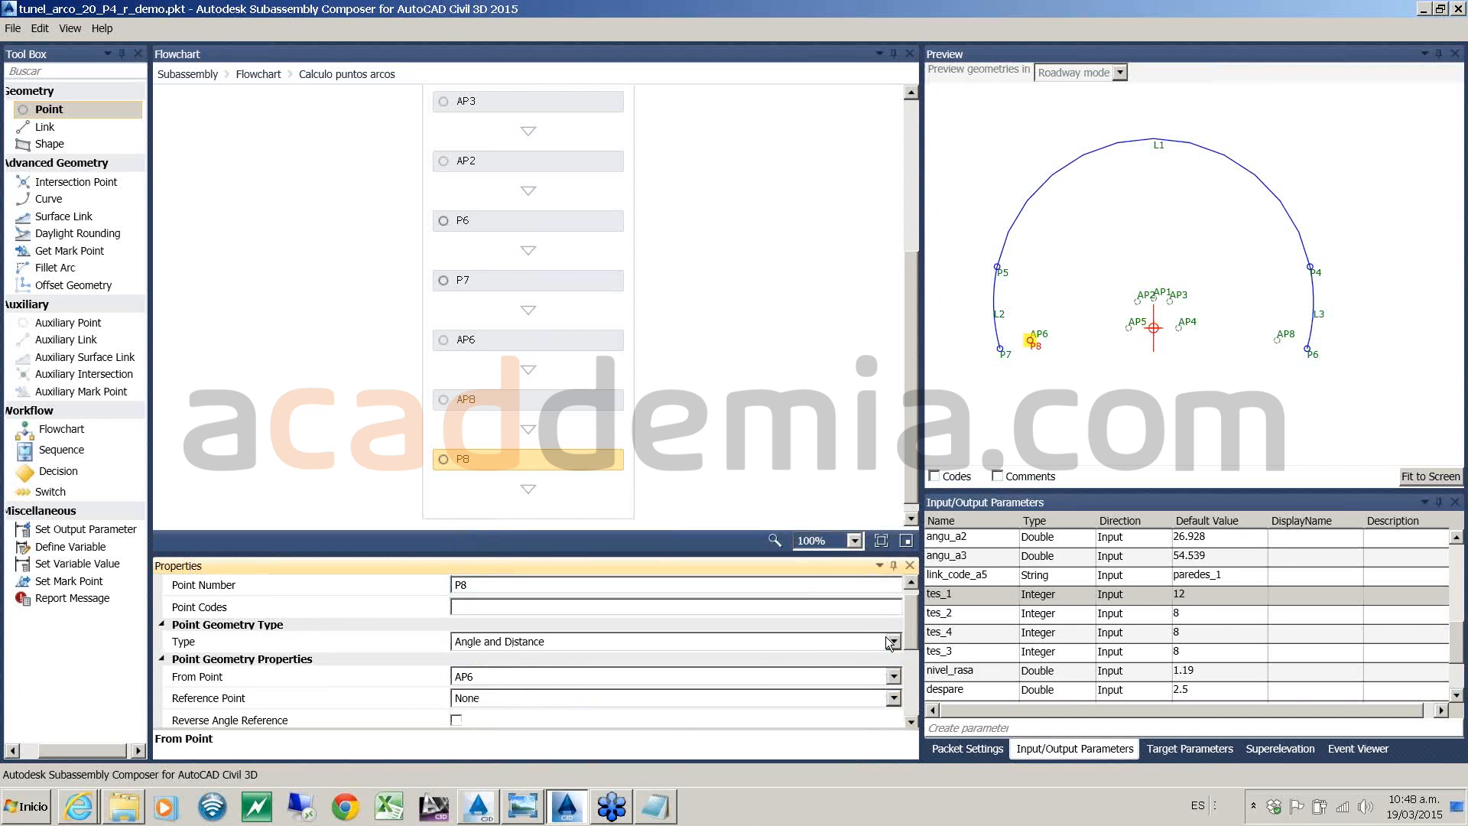
- Set P8's angle to 180-(90-angu_a1)+angu_a2+angu_a3-angu_pera_i and its distance to r3
{"action": "left_click_drag", "start_coordinate": [910, 639], "coordinate": [906, 664]}
{"action": "left_click", "coordinate": [477, 663]}
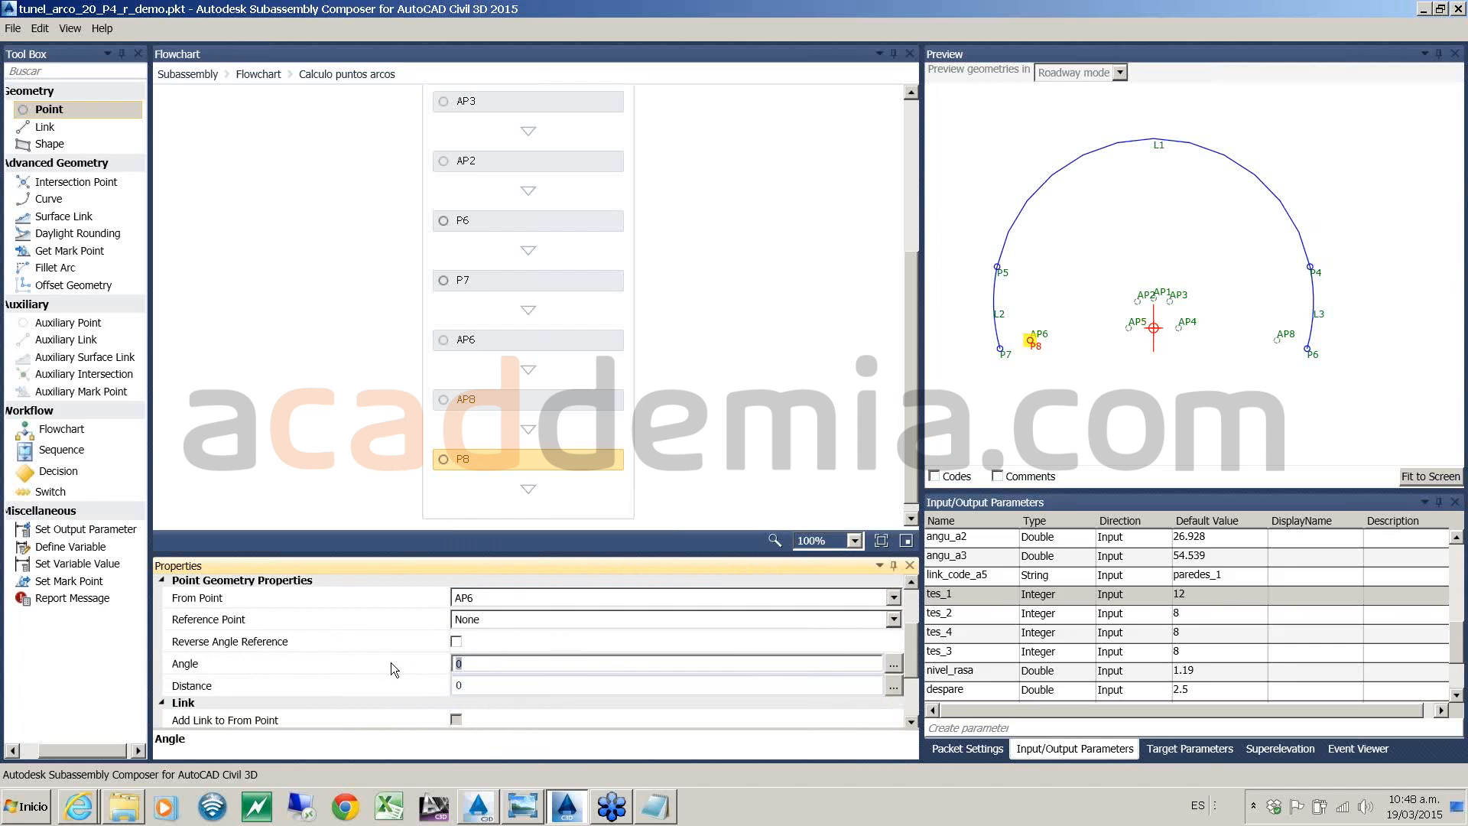
{"action": "type", "text": "180-(90-angu_a1)+angu_a2+angu_a3-angu_pera_i"}
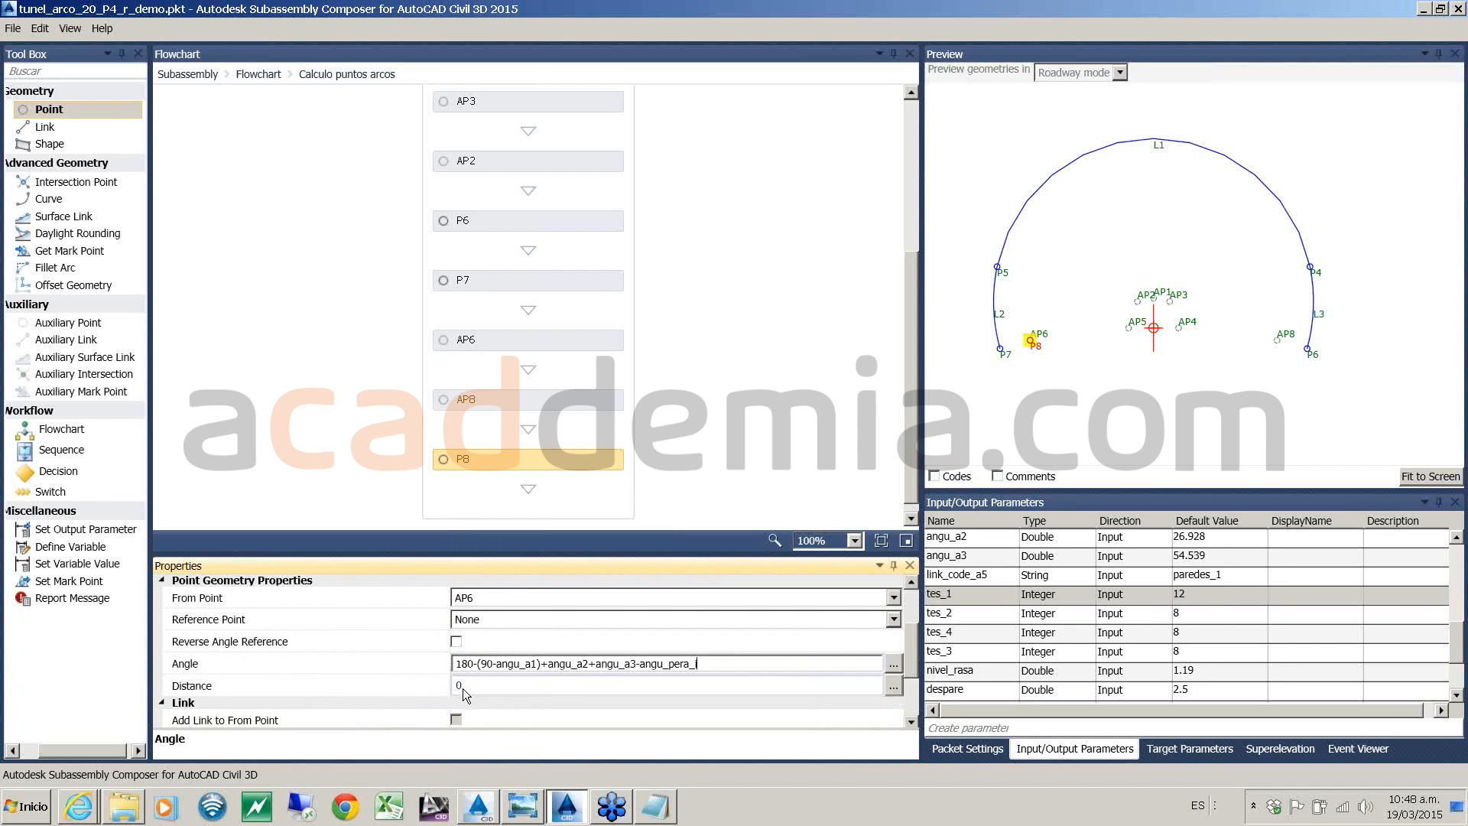
{"action": "left_click", "coordinate": [512, 683]}
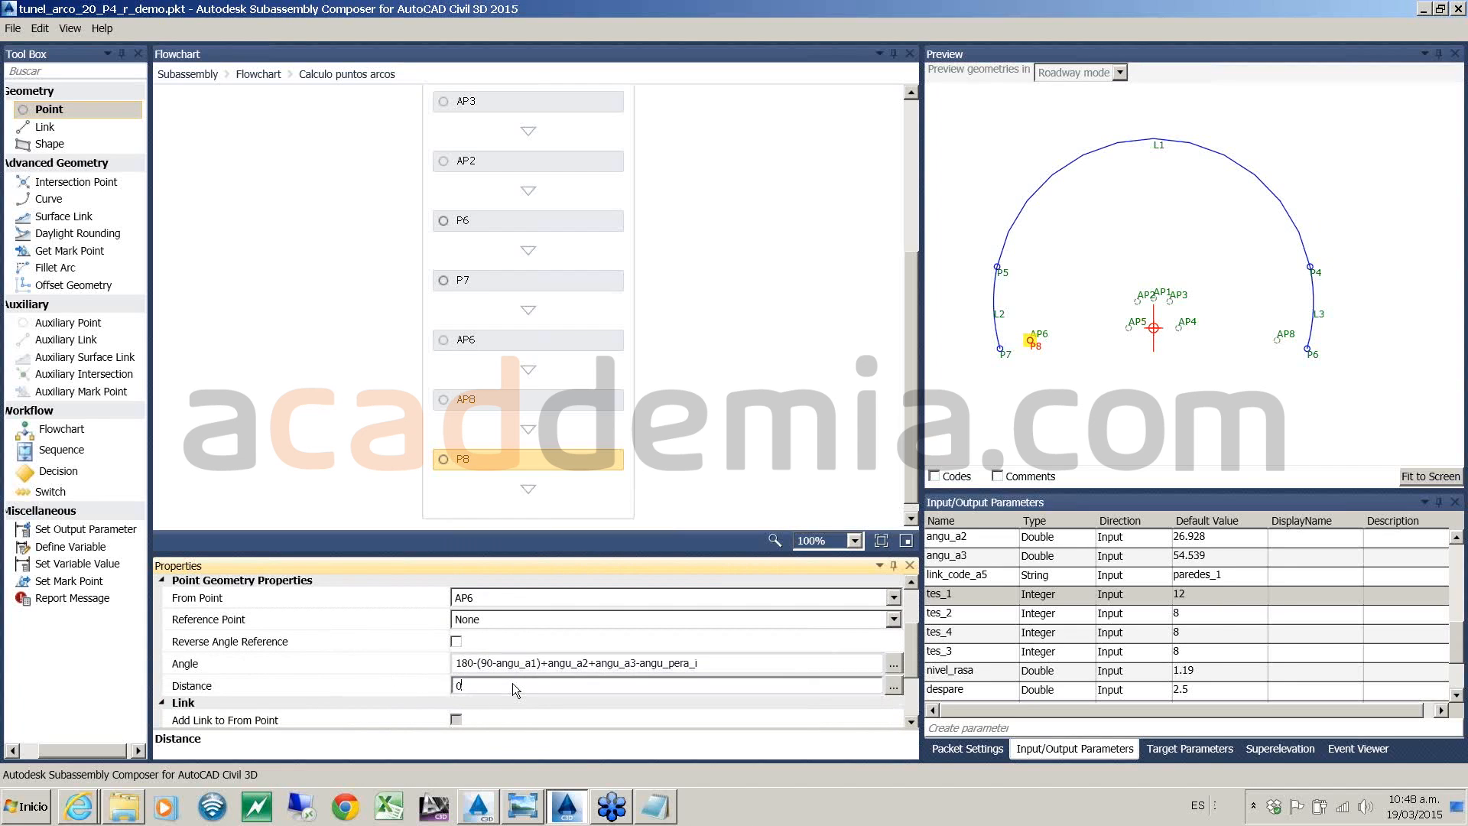
{"action": "key", "text": "BackSpace"}
{"action": "type", "text": "r3"}
{"action": "left_click", "coordinate": [849, 346]}
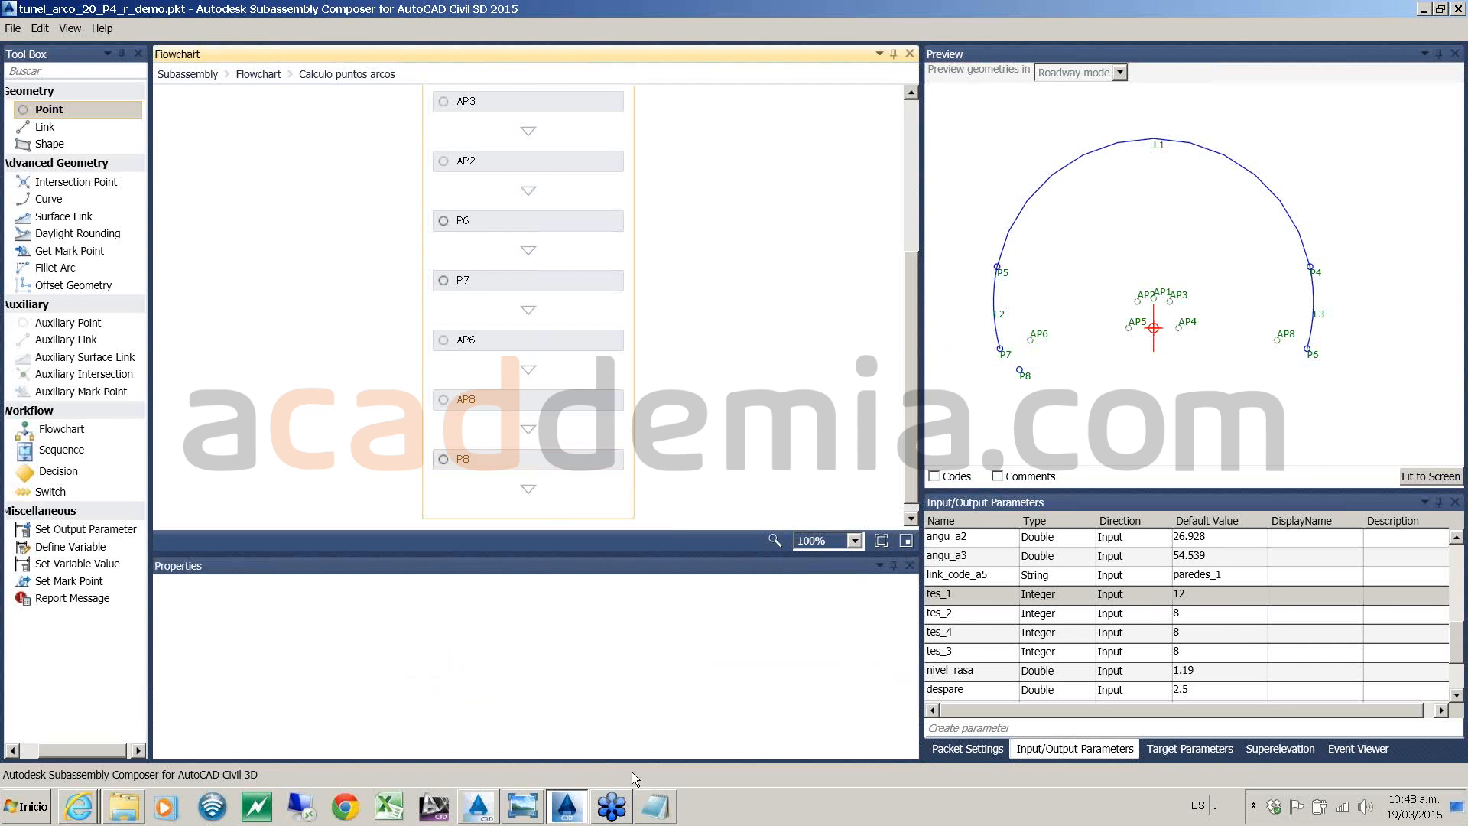
- Switch to Civil 3D and examine how P9 is constructed from AP8 in the section drawing
{"action": "left_click", "coordinate": [484, 817]}
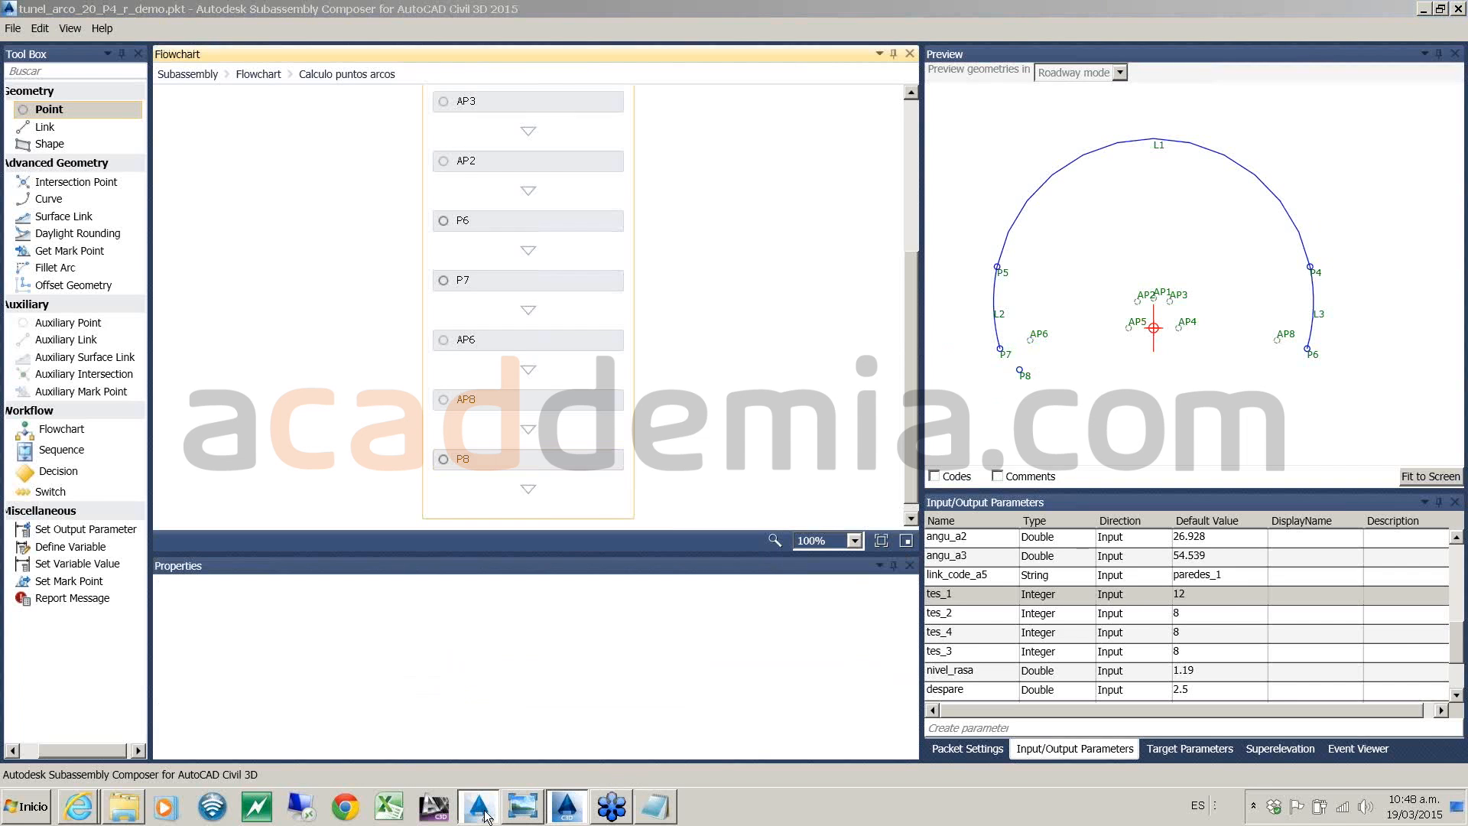
{"action": "scroll", "coordinate": [668, 467], "scroll_direction": "down", "scroll_amount": 5}
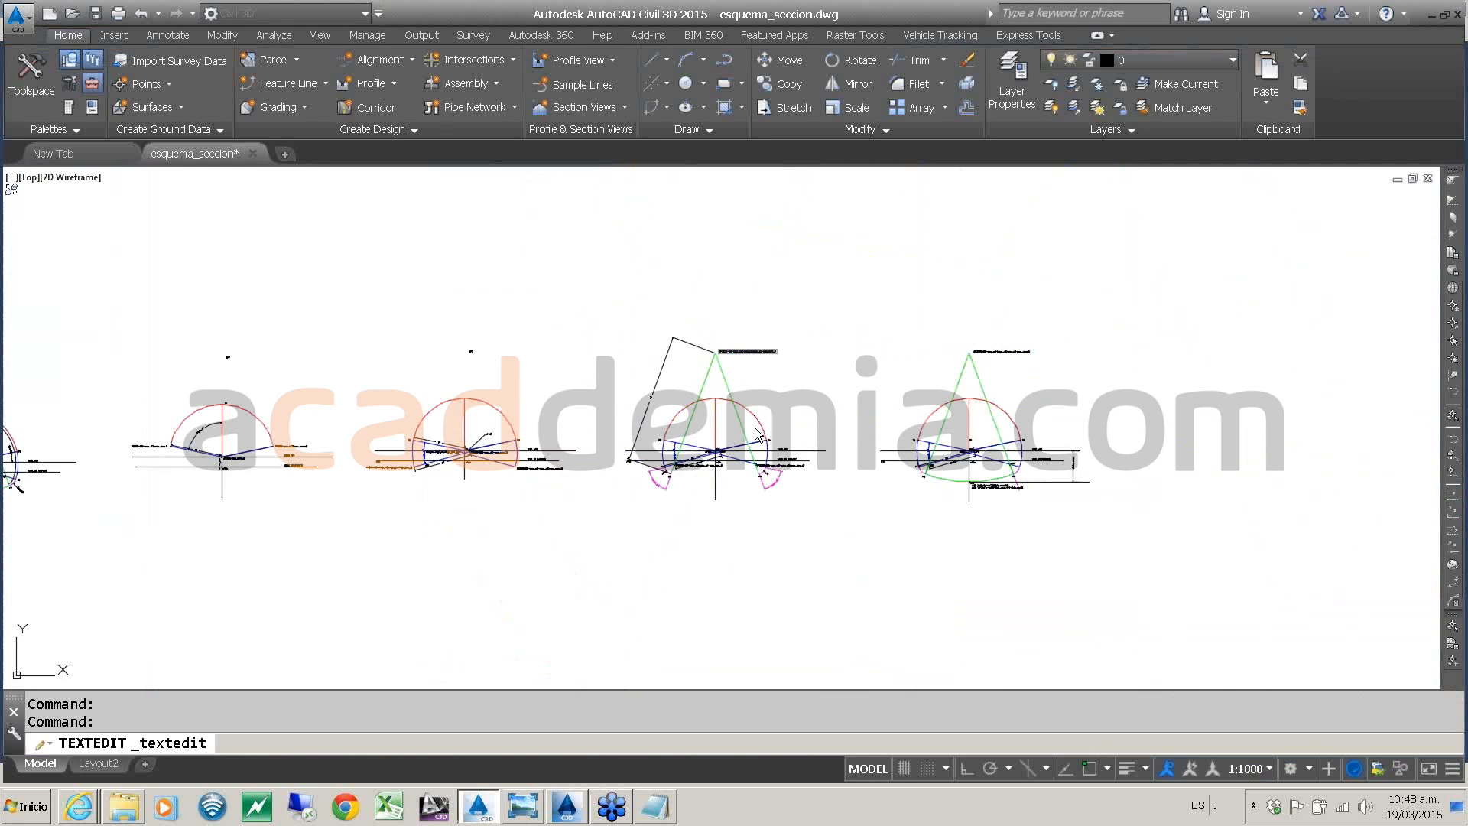
{"action": "scroll", "coordinate": [755, 429], "scroll_direction": "up", "scroll_amount": 4}
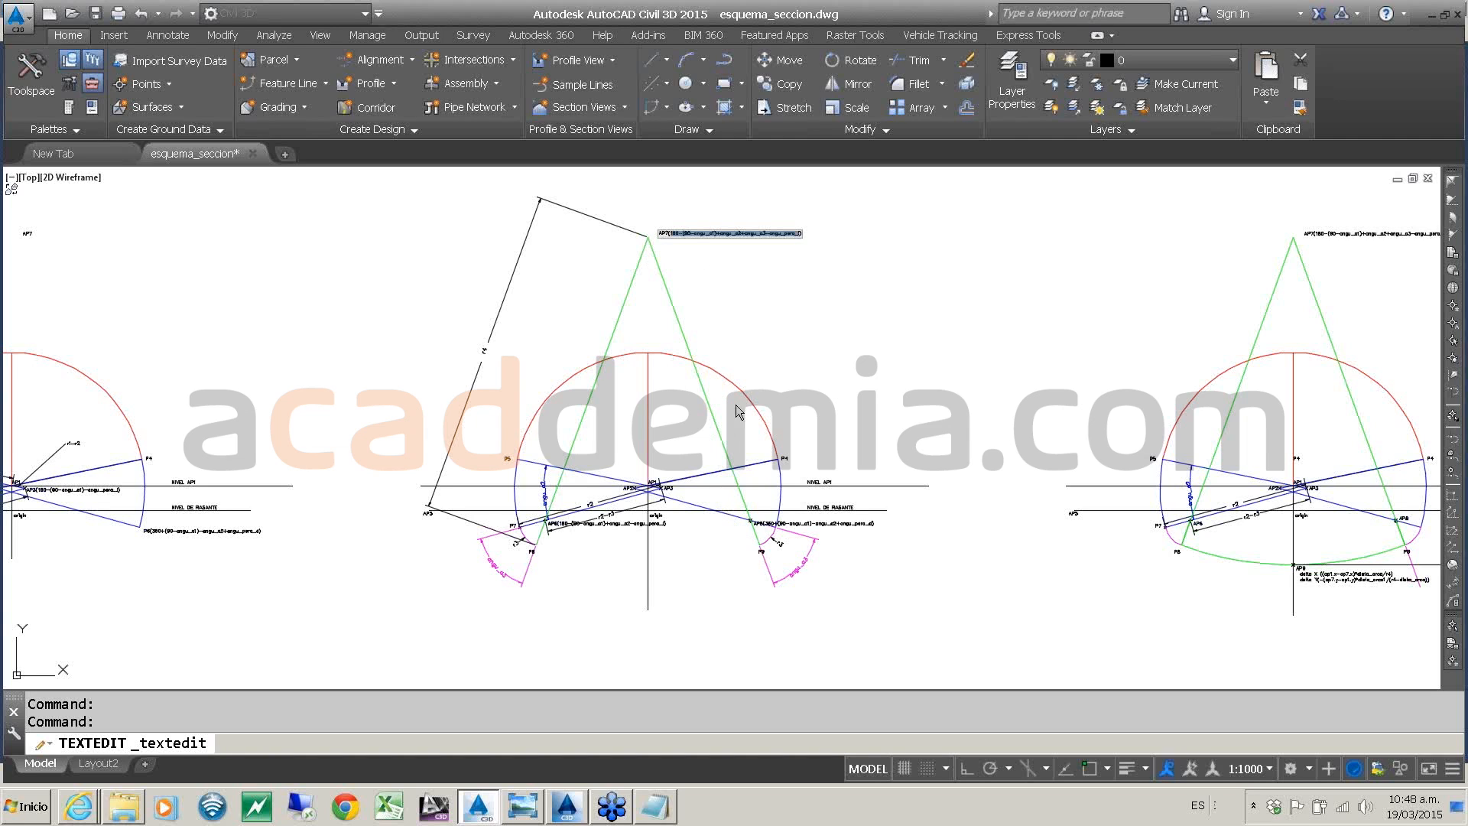
{"action": "scroll", "coordinate": [755, 527], "scroll_direction": "up", "scroll_amount": 6}
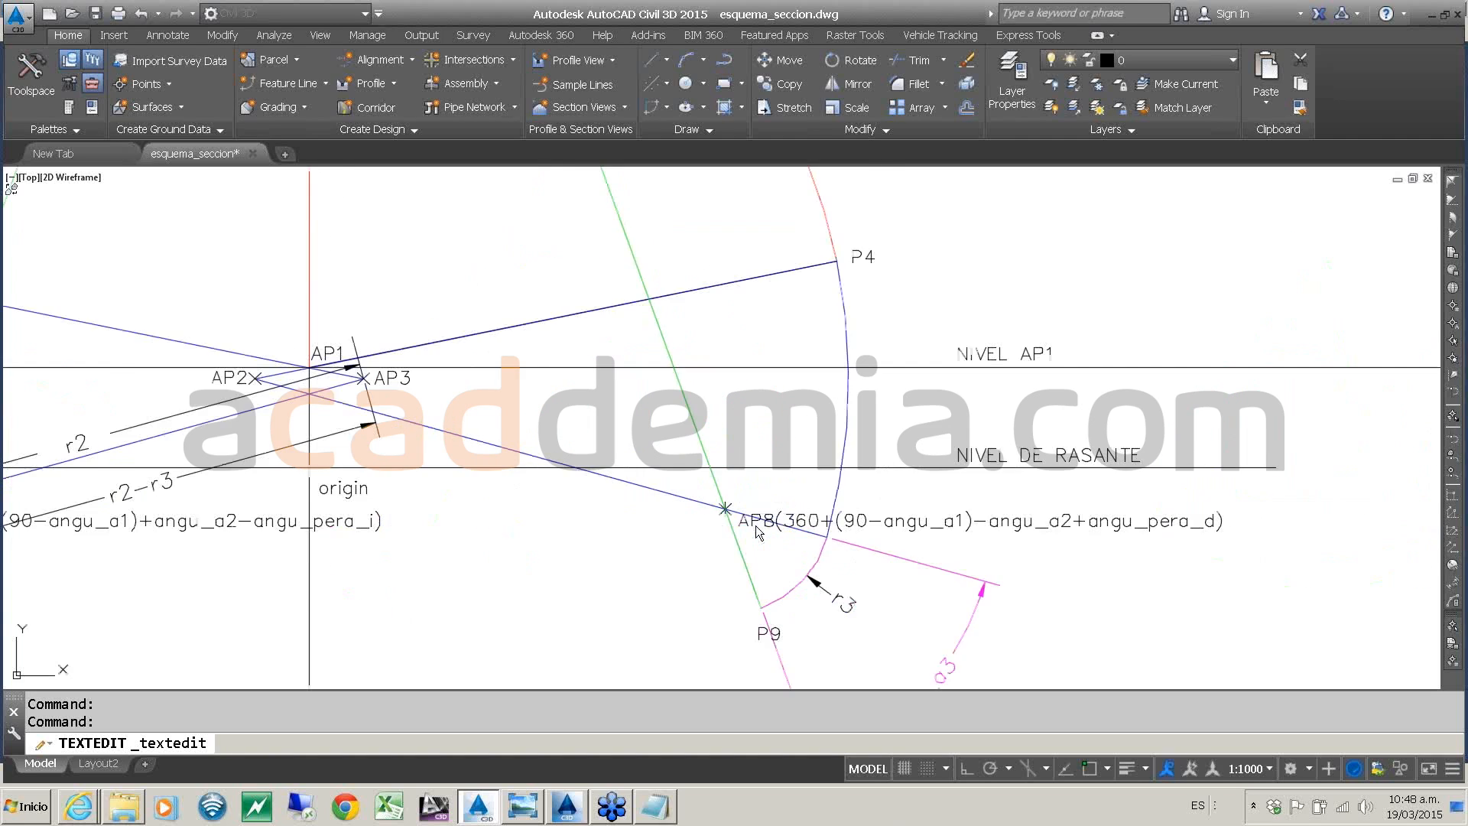
{"action": "middle_click_drag", "start_coordinate": [719, 548], "coordinate": [724, 502]}
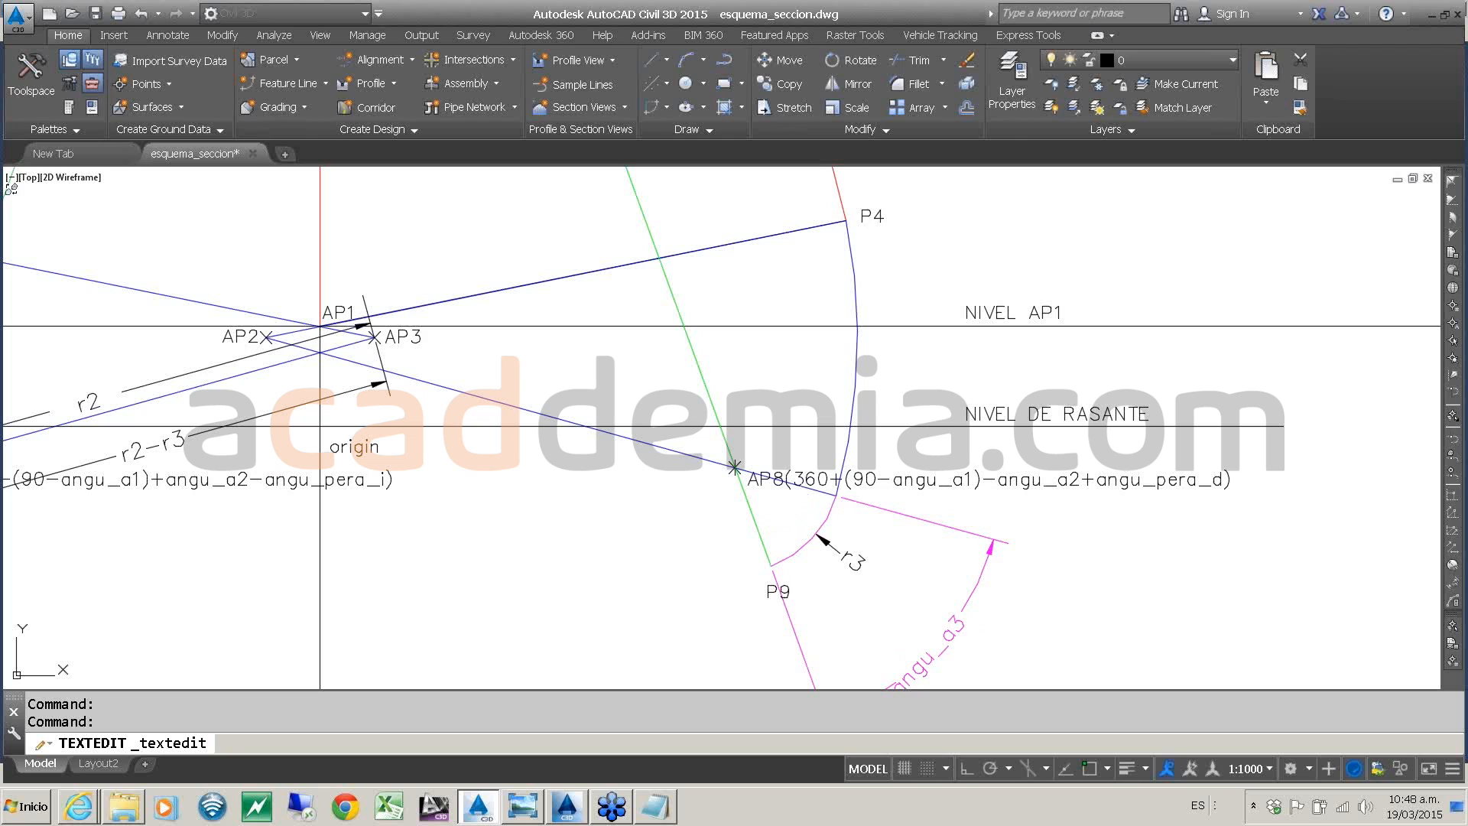
- Copy the angle expression 360+(90-angu_a1)-angu_a2+angu_pera_d from the AP8 label, close the label and clear the selection
{"action": "double_click", "coordinate": [797, 478]}
{"action": "left_click", "coordinate": [794, 478]}
{"action": "left_click_drag", "start_coordinate": [794, 478], "coordinate": [1228, 482]}
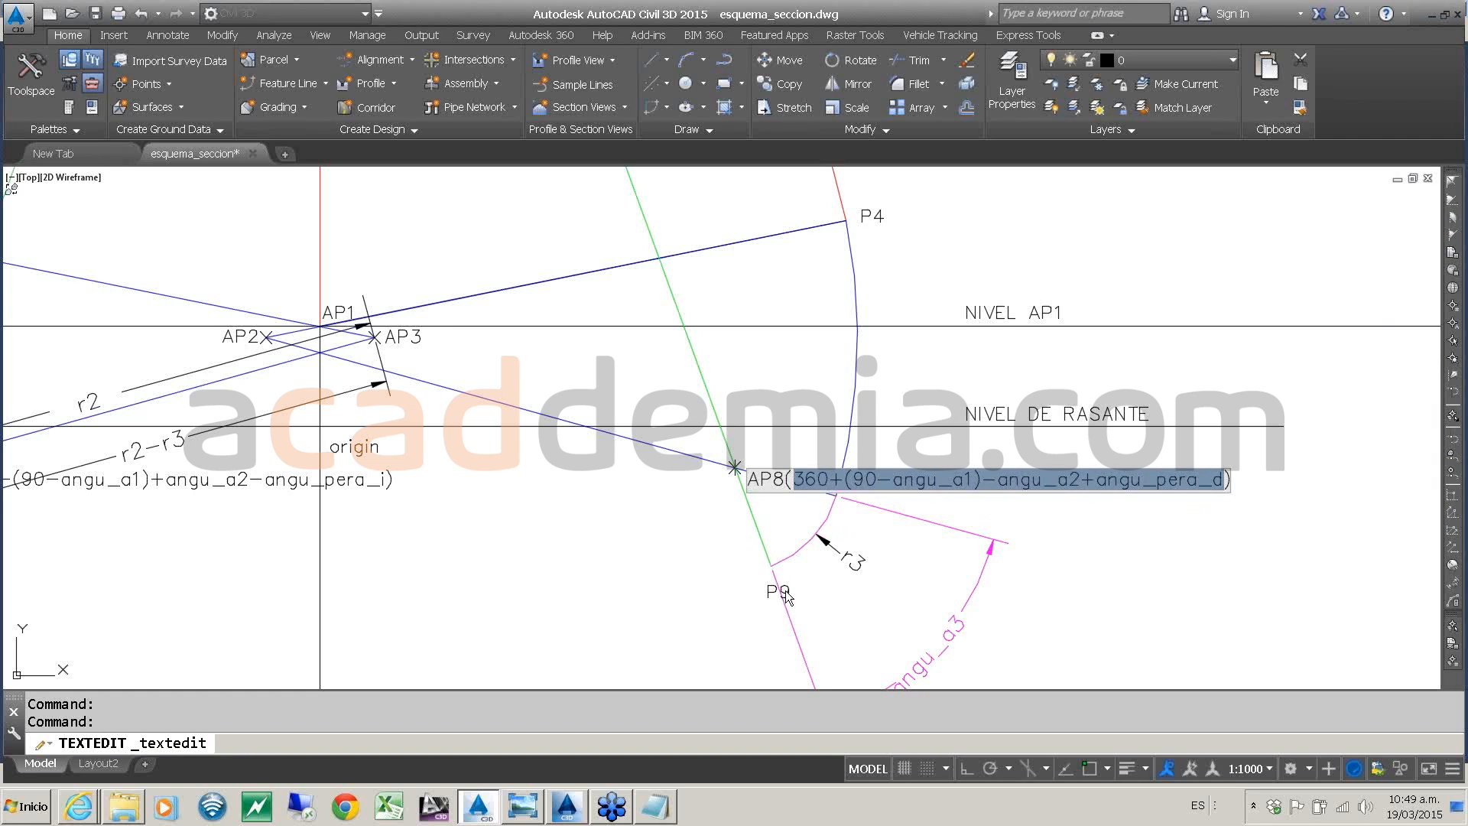
{"action": "key", "text": "Escape"}
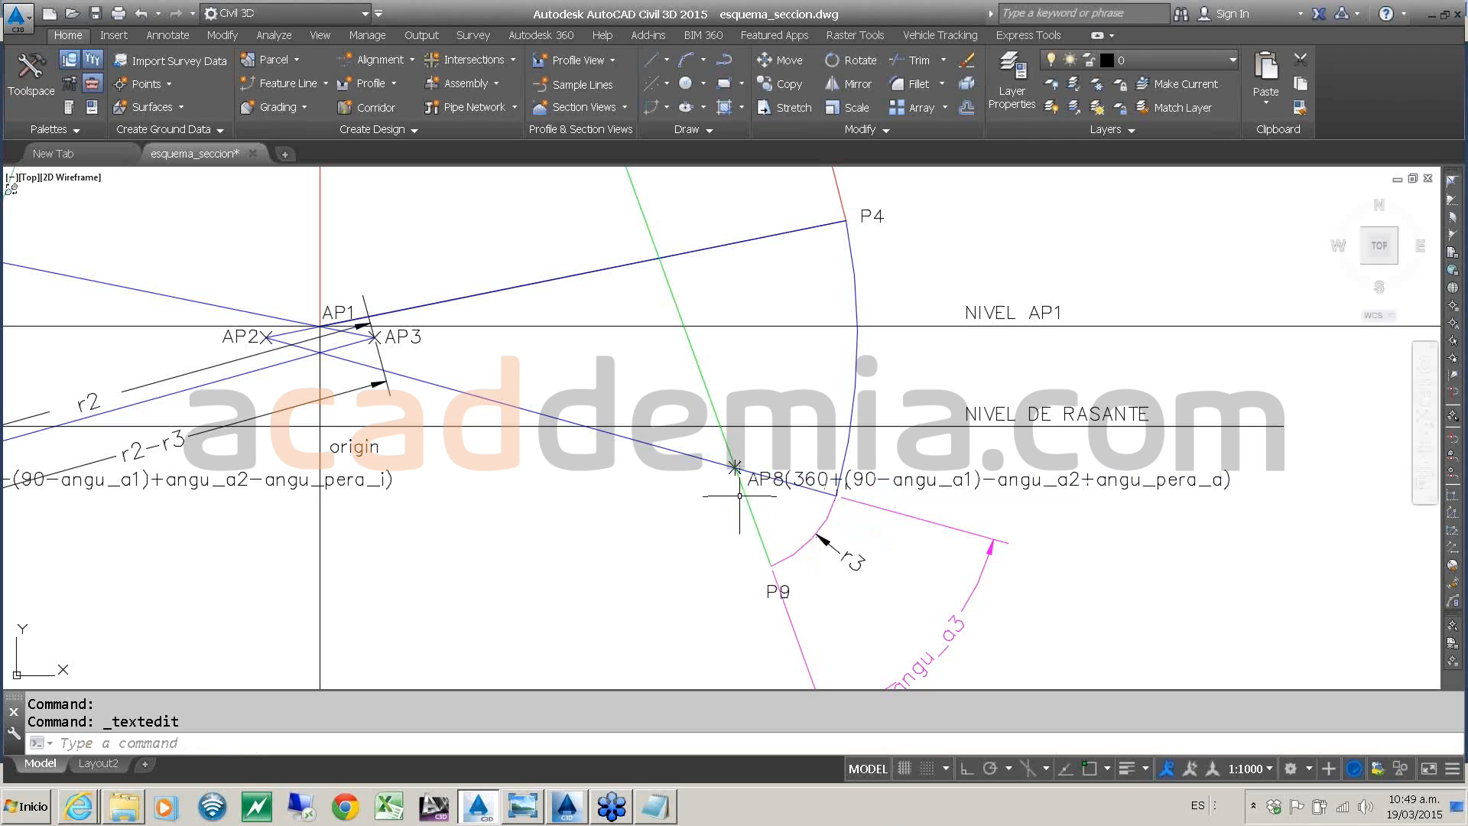
{"action": "left_click", "coordinate": [813, 482]}
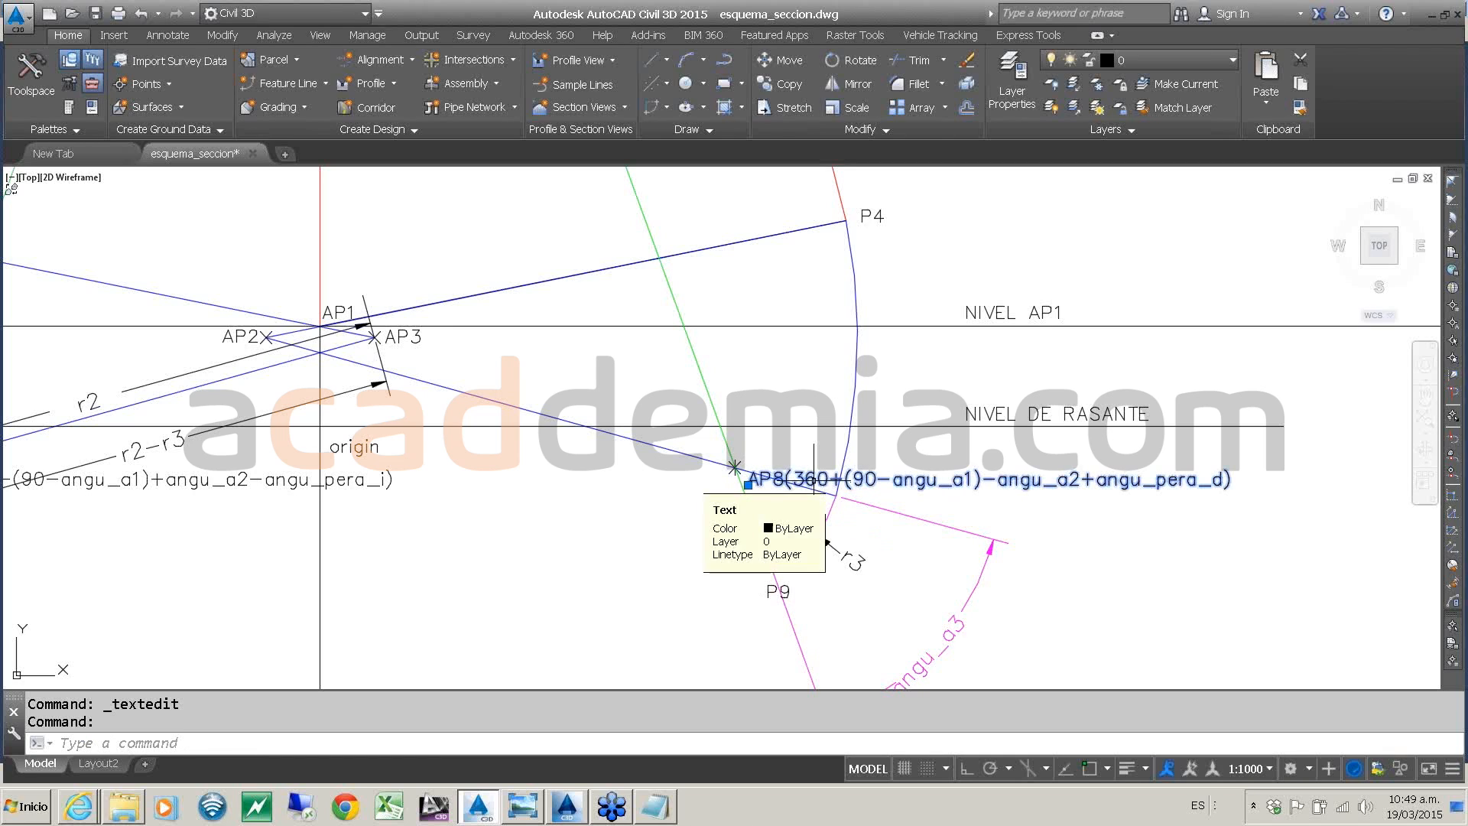
{"action": "left_click", "coordinate": [655, 535]}
{"action": "key", "text": "Escape"}
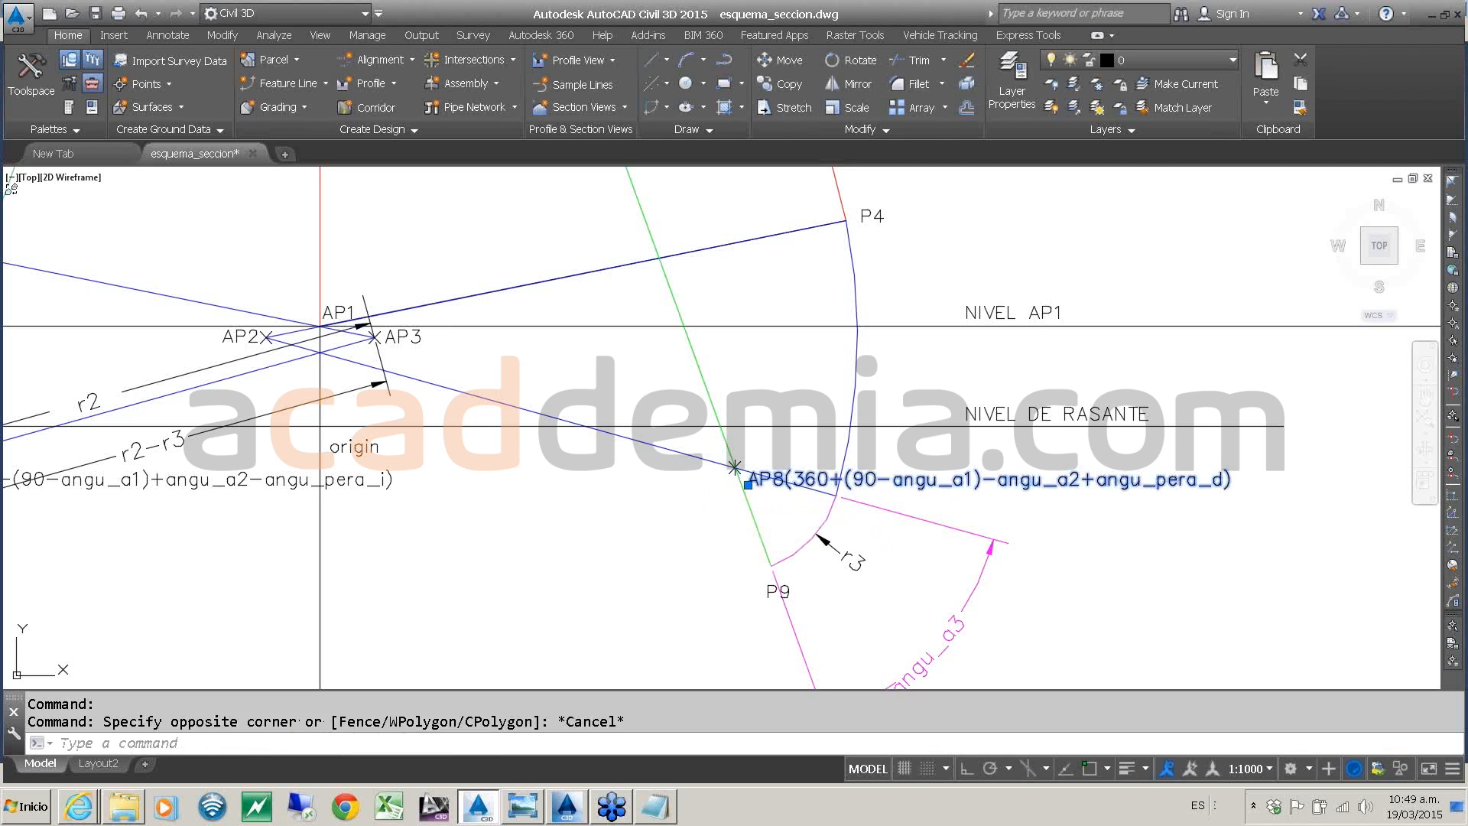
{"action": "key", "text": "Escape"}
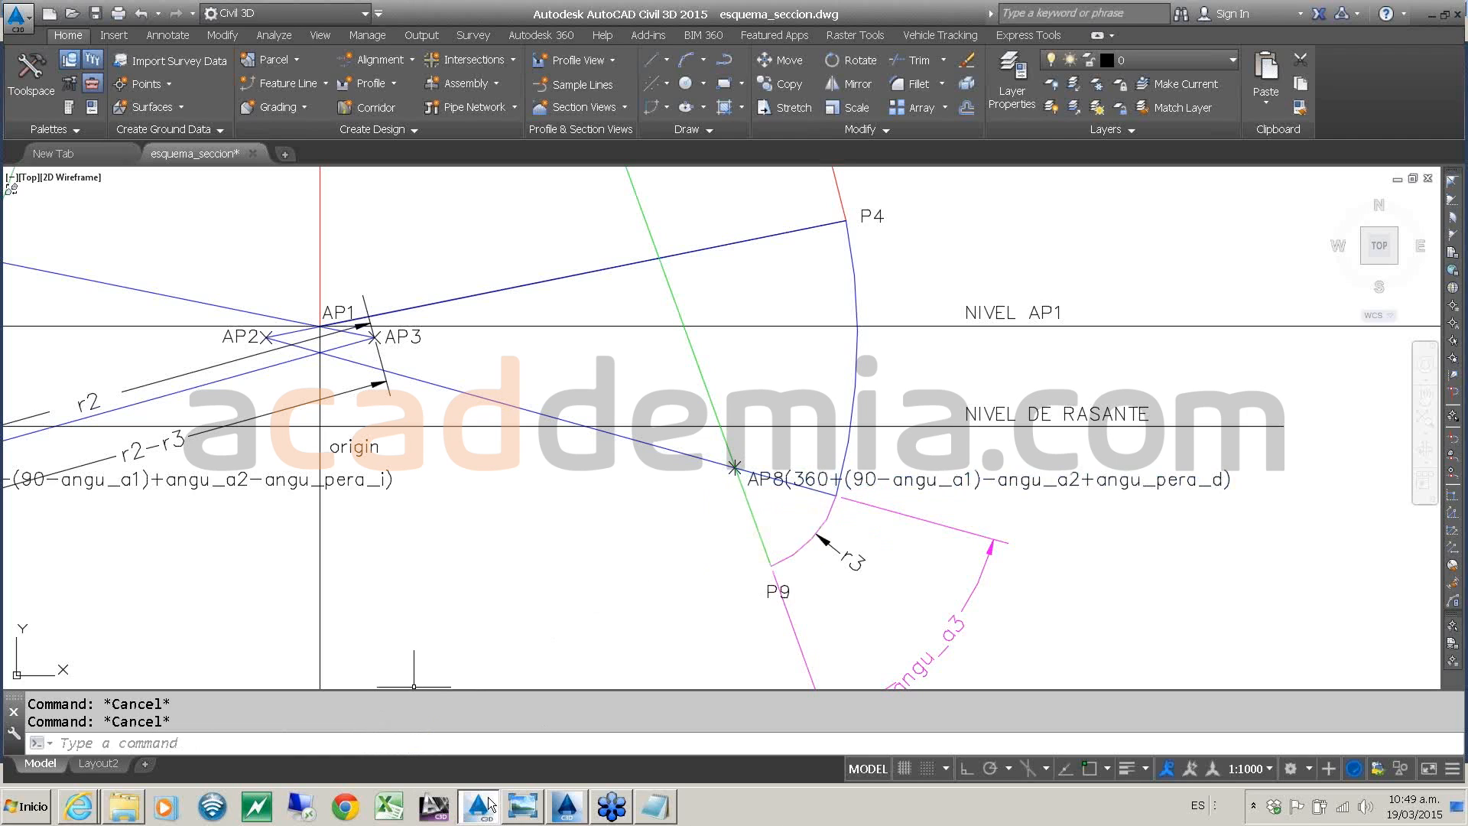
- Switch to Subassembly Composer and add point P9 after P8, with Angle and Distance geometry measured from AP8
{"action": "left_click", "coordinate": [566, 809]}
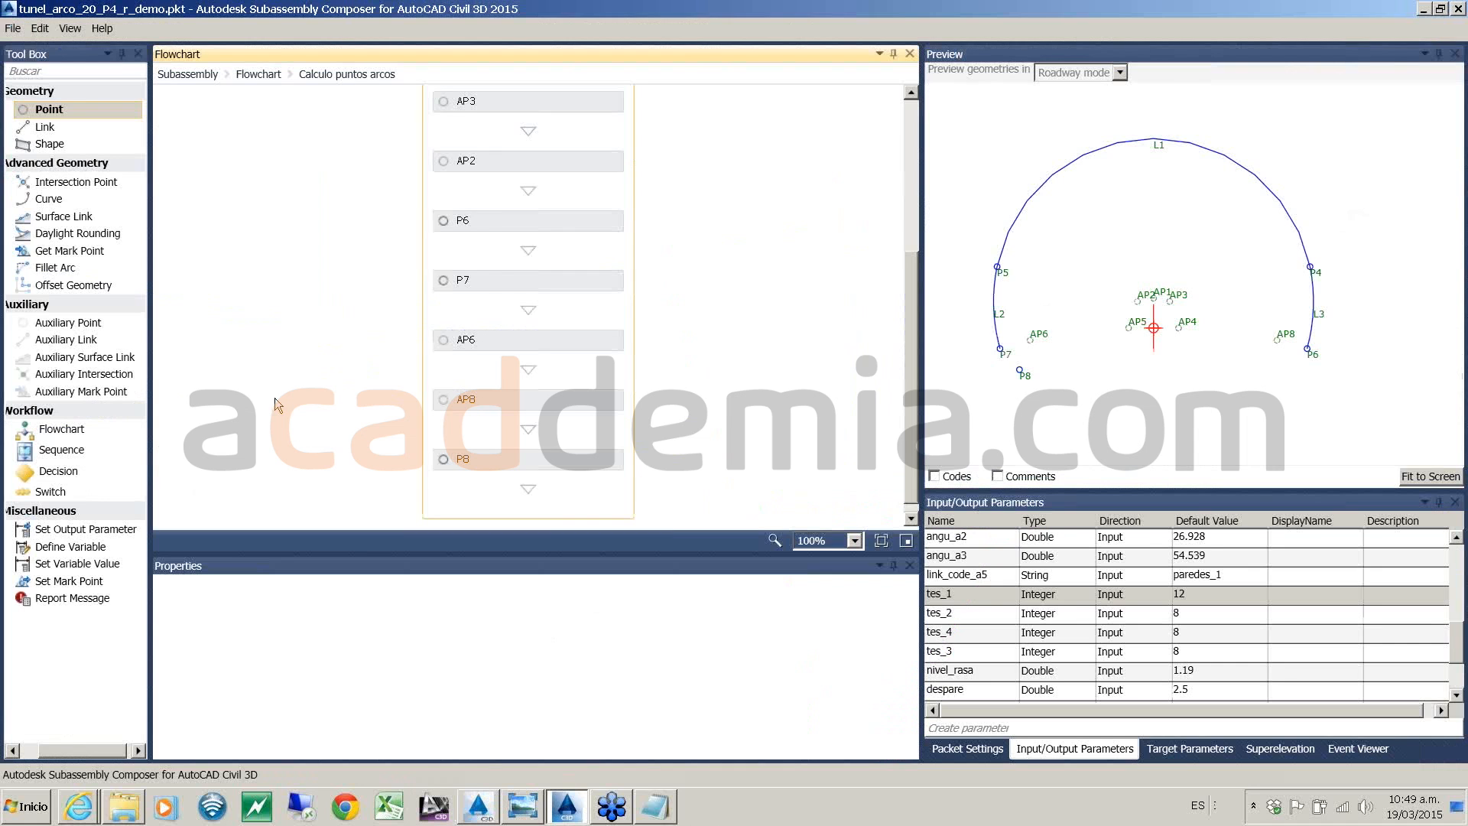
{"action": "left_click_drag", "start_coordinate": [64, 115], "coordinate": [561, 486]}
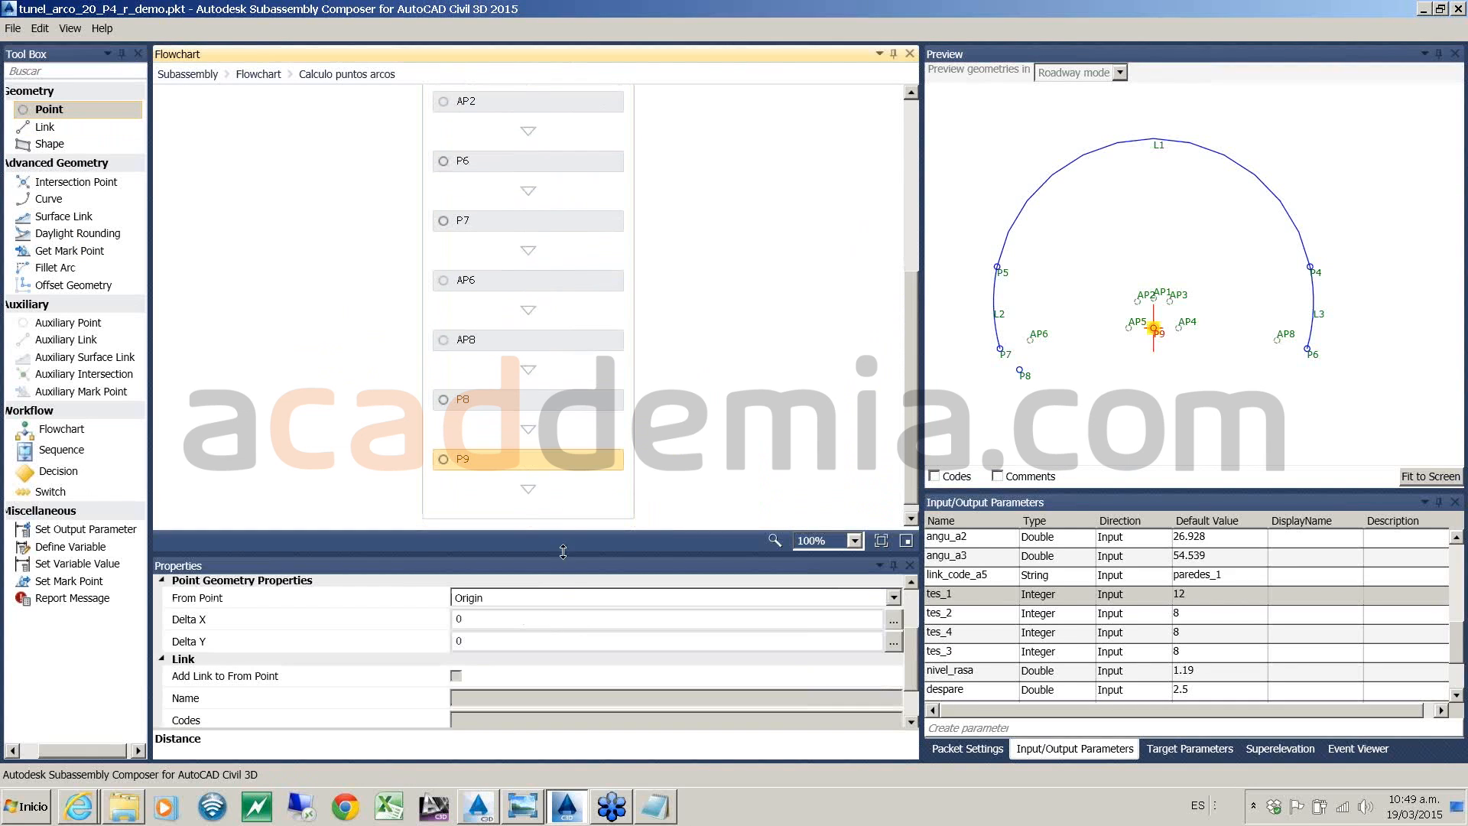
{"action": "left_click_drag", "start_coordinate": [913, 677], "coordinate": [918, 627]}
{"action": "left_click", "coordinate": [539, 659]}
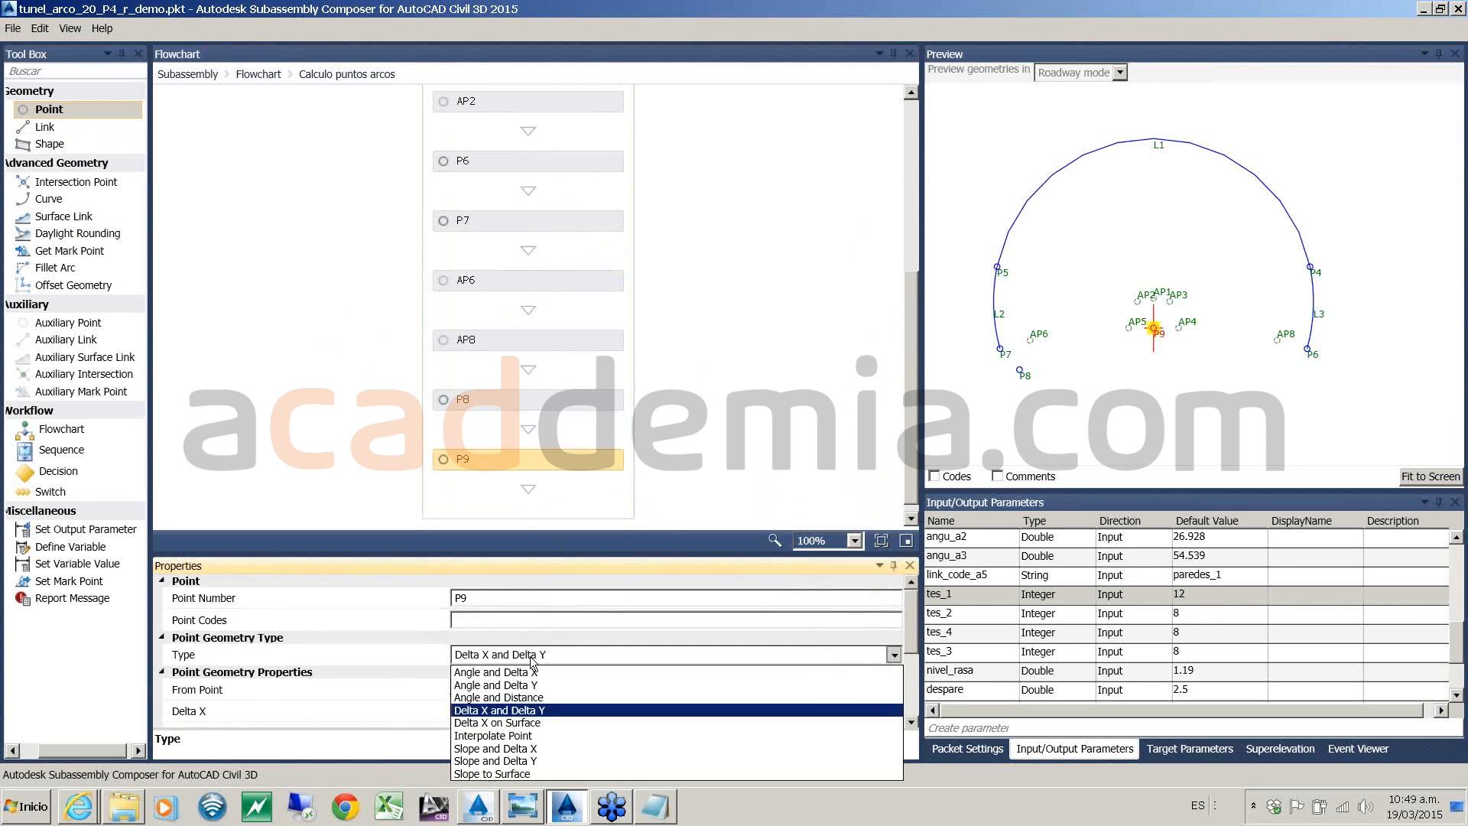
{"action": "left_click", "coordinate": [523, 699]}
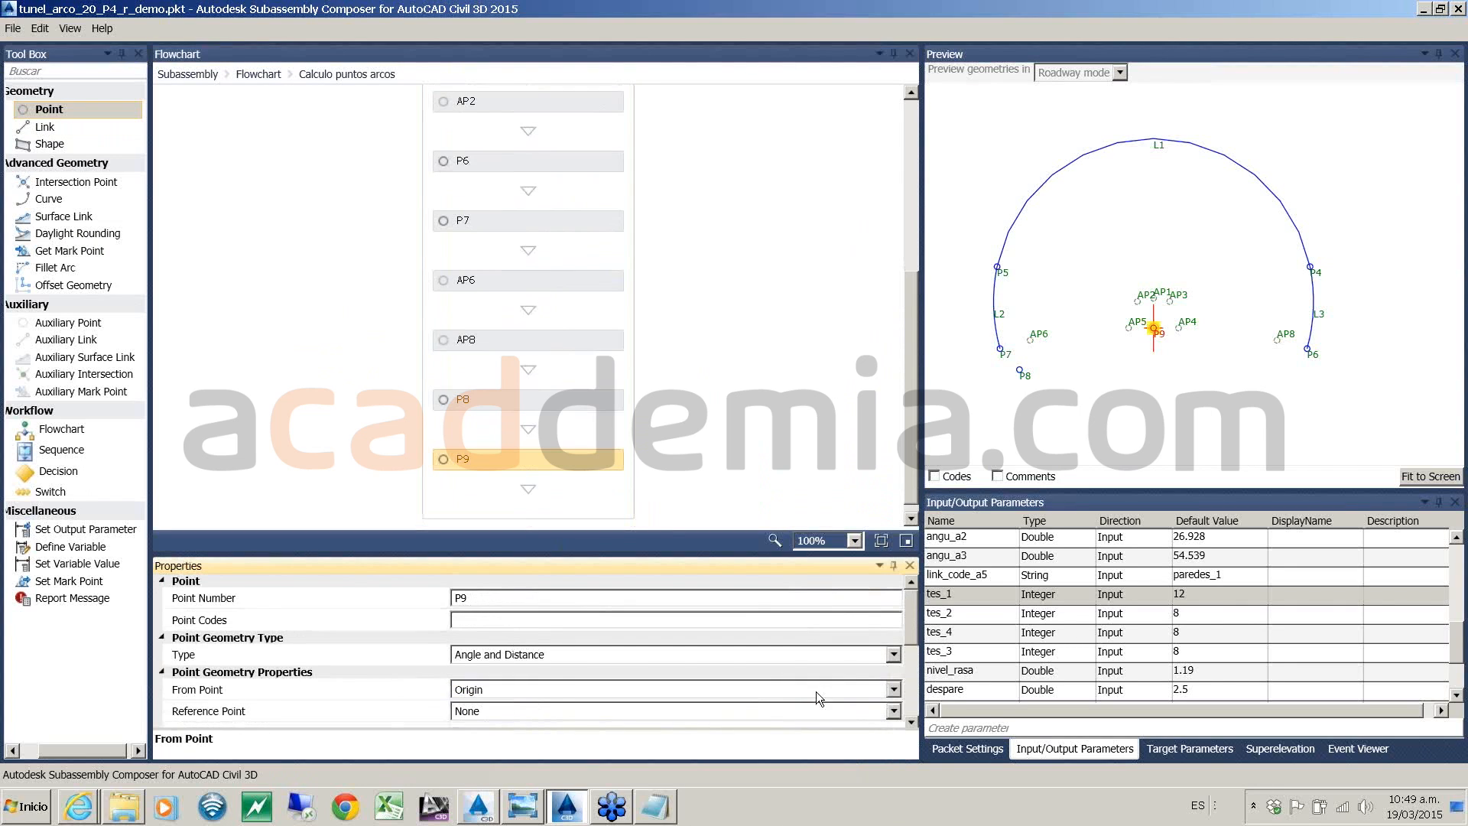
{"action": "left_click_drag", "start_coordinate": [914, 616], "coordinate": [912, 633]}
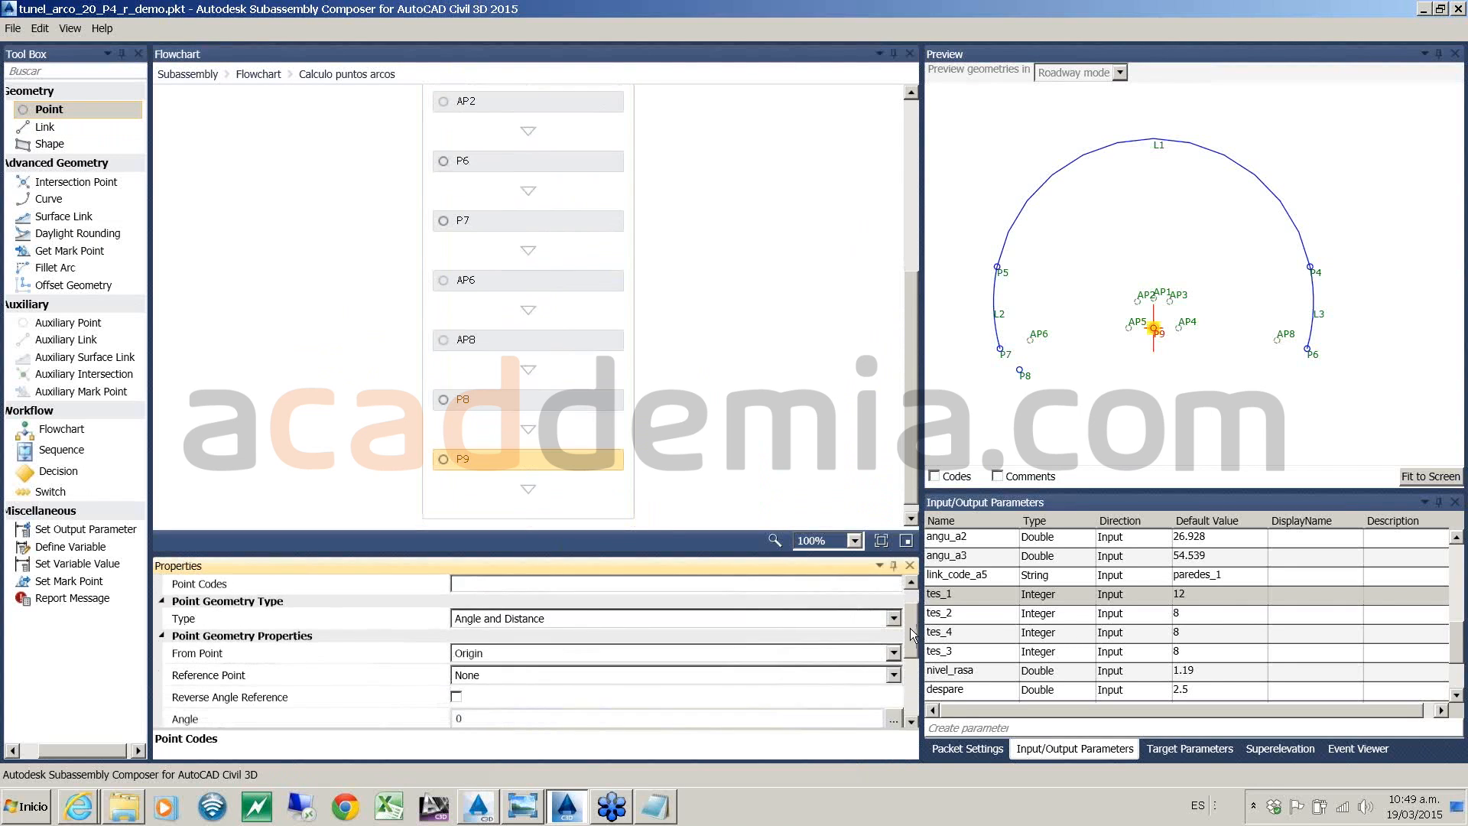
{"action": "left_click", "coordinate": [610, 654]}
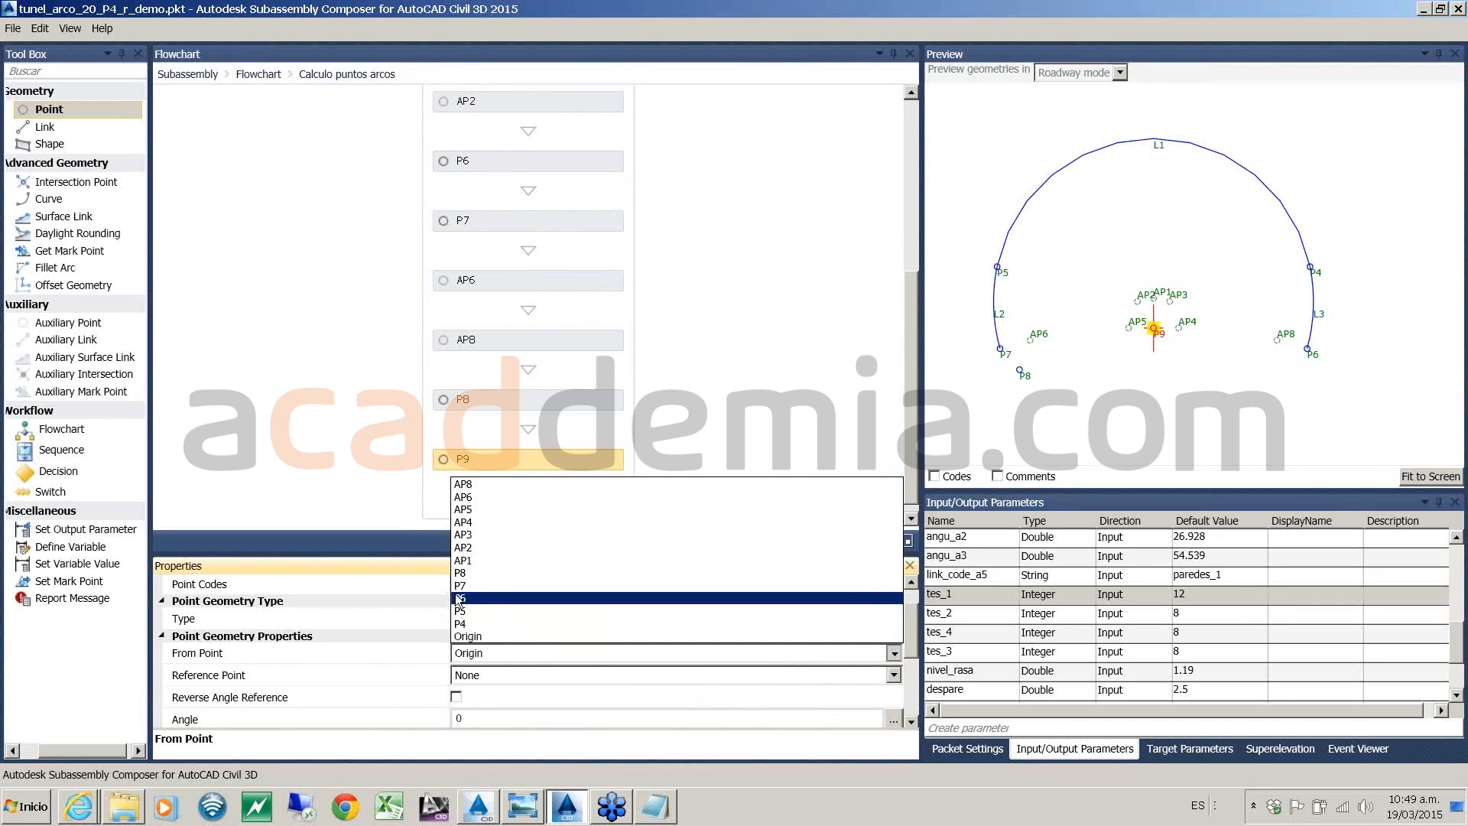
{"action": "left_click", "coordinate": [479, 486]}
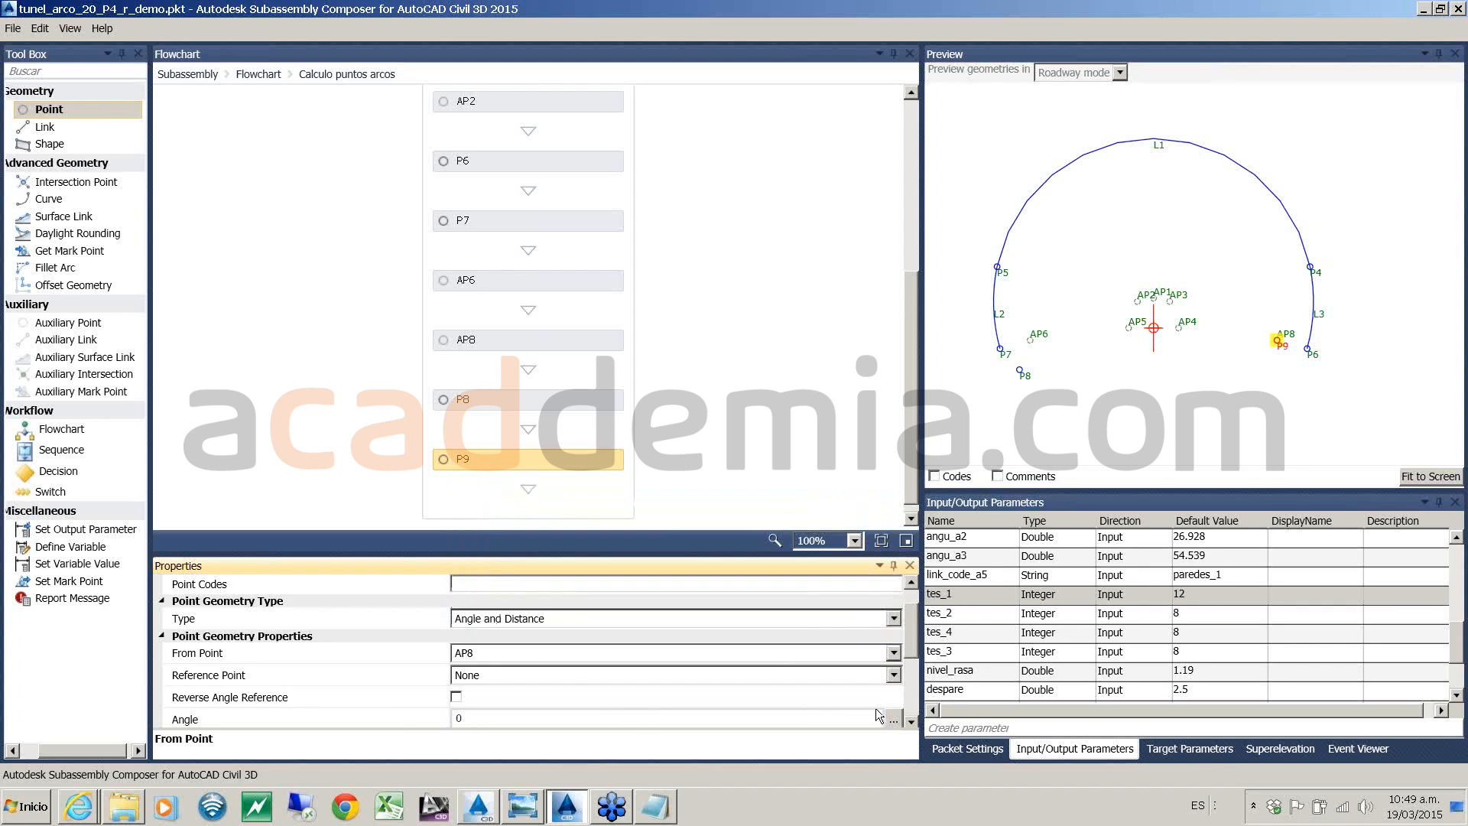
- Set P9's angle to 360+(90-angu_a1)-angu_a2+angu_pera_d-angu_a3 and its distance to r3
{"action": "scroll", "coordinate": [912, 701], "scroll_direction": "down", "scroll_amount": 3}
{"action": "scroll", "coordinate": [913, 696], "scroll_direction": "up", "scroll_amount": 1}
{"action": "left_click", "coordinate": [487, 607]}
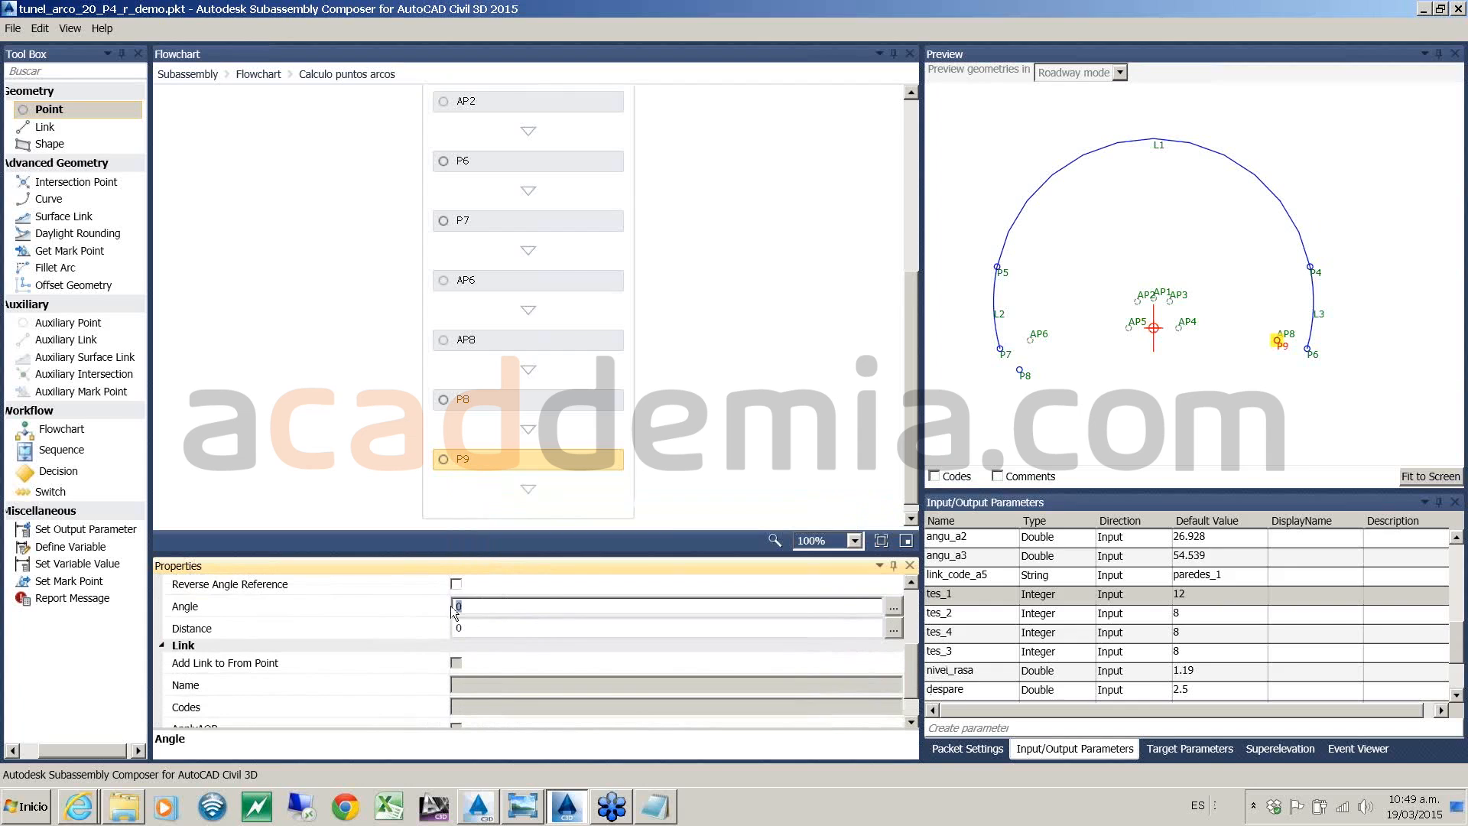
{"action": "type", "text": "360+(90-angu_a1)-angu_a2+angu_pera_d"}
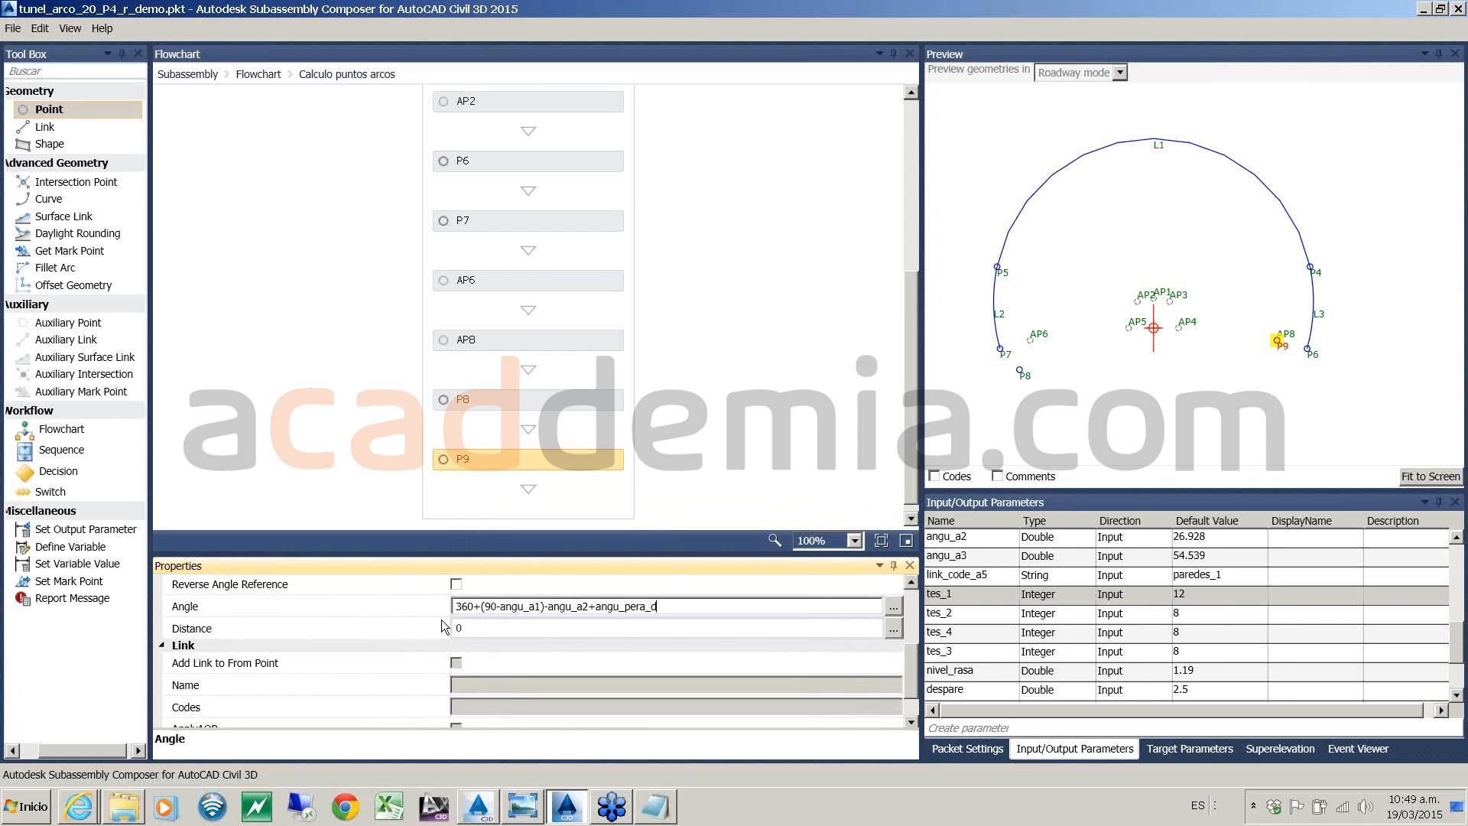
{"action": "type", "text": "-angu_a3"}
{"action": "left_click", "coordinate": [495, 632]}
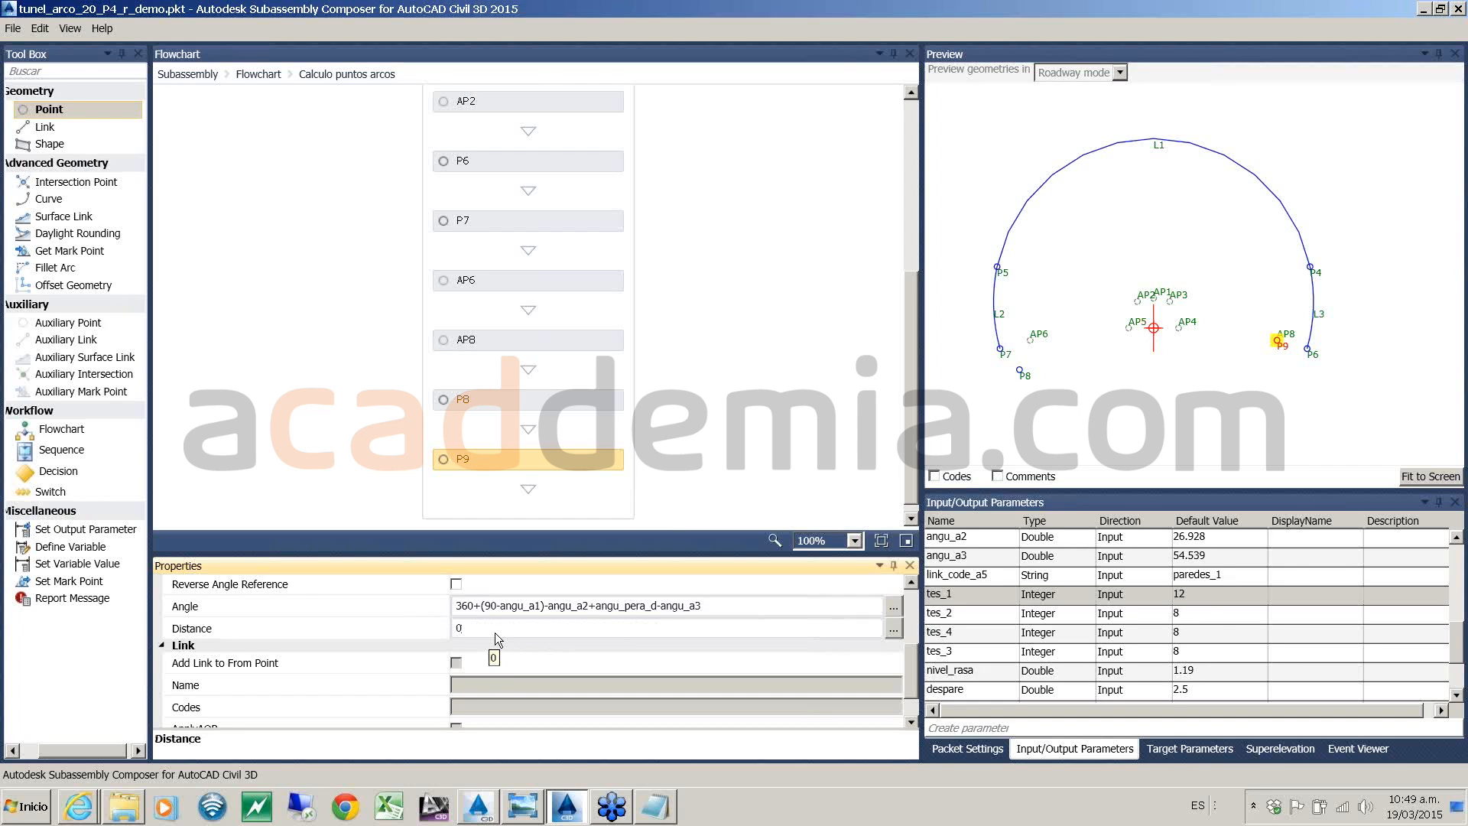
{"action": "left_click", "coordinate": [469, 627]}
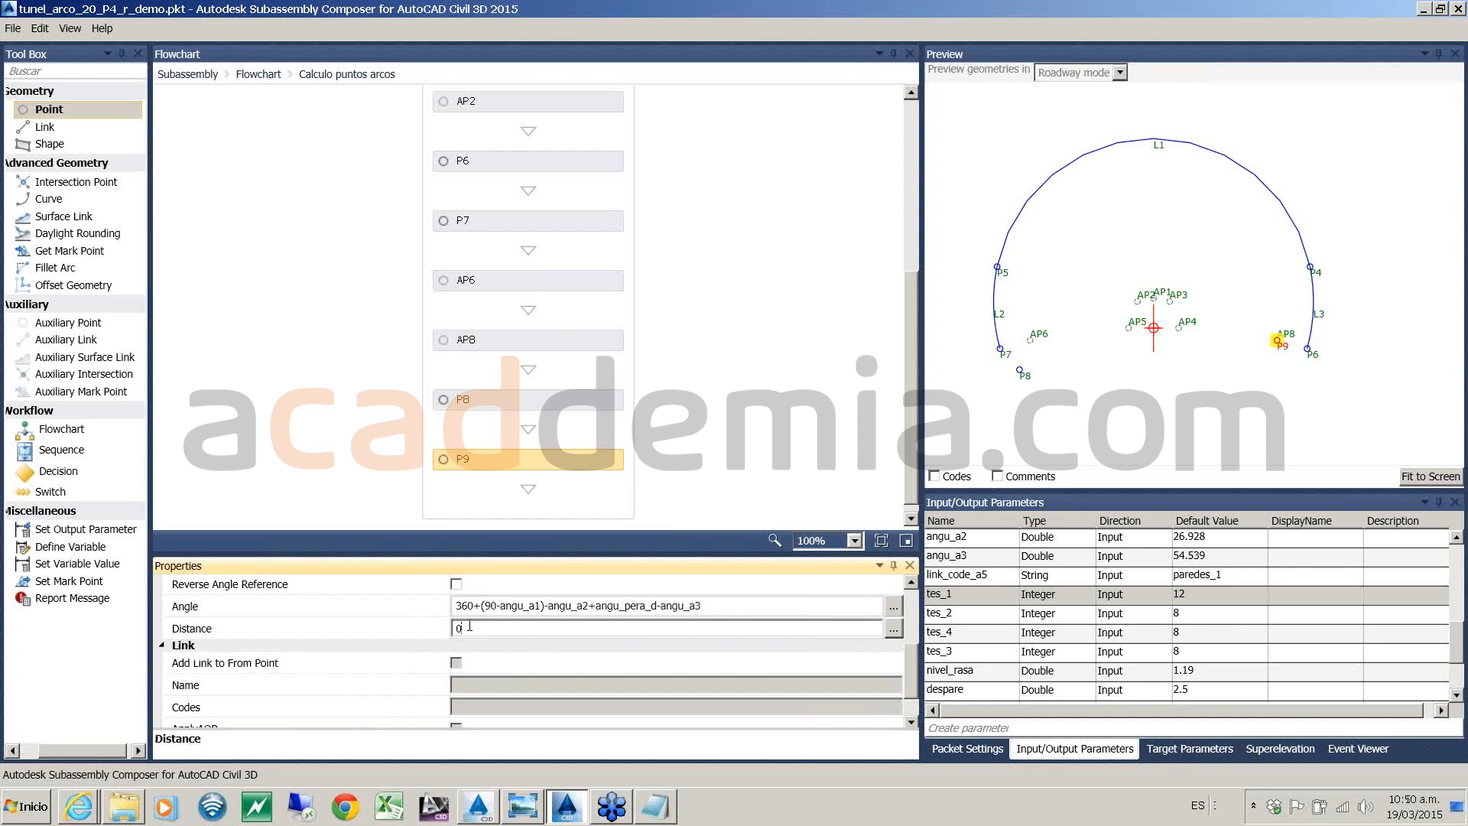
{"action": "key", "text": "BackSpace"}
{"action": "type", "text": "r3"}
{"action": "left_click", "coordinate": [745, 438]}
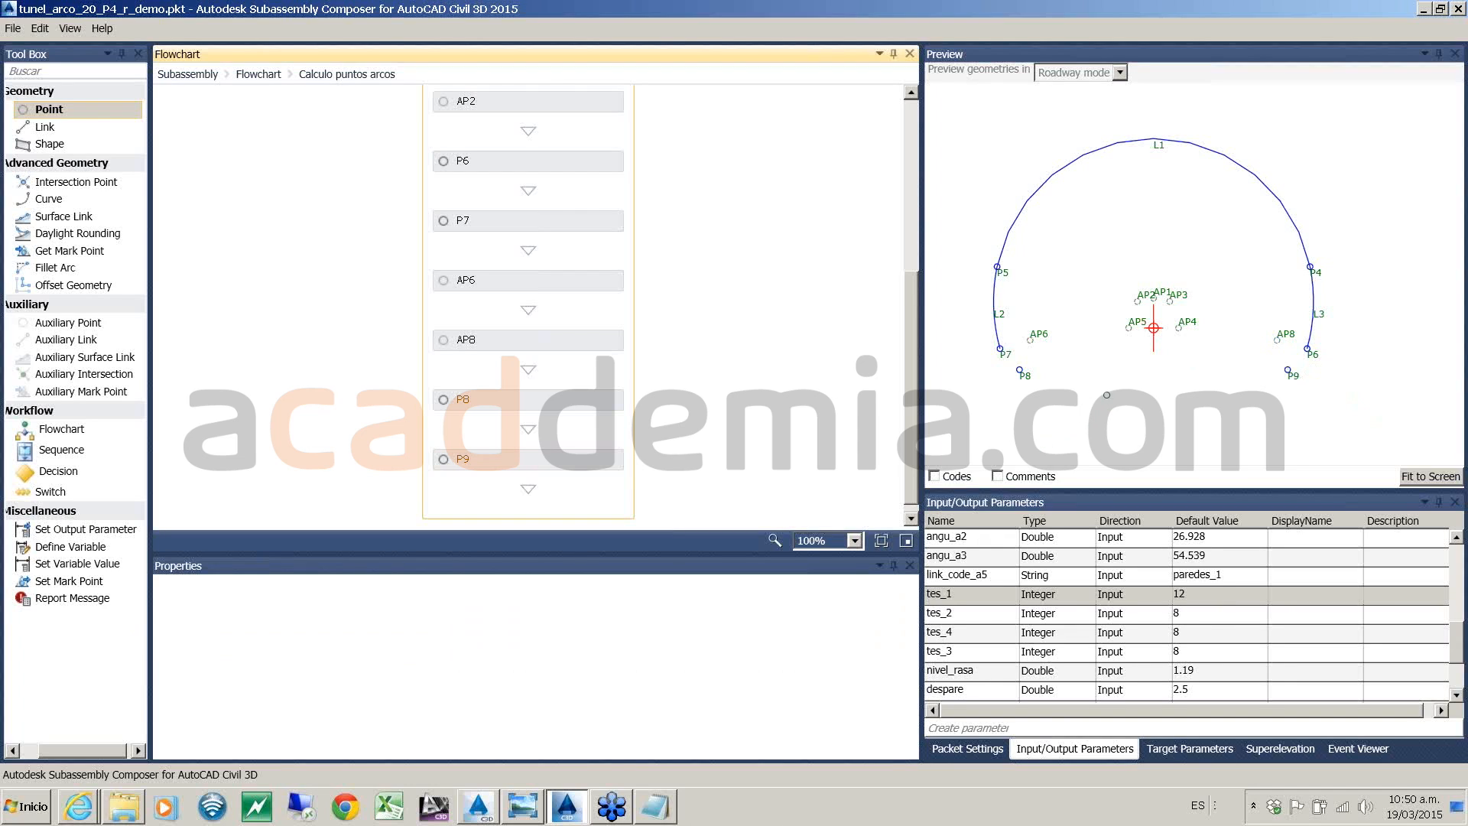
- Open the Construccion arcos sequence and add a curve after L3
{"action": "scroll", "coordinate": [1024, 373], "scroll_direction": "up", "scroll_amount": 2}
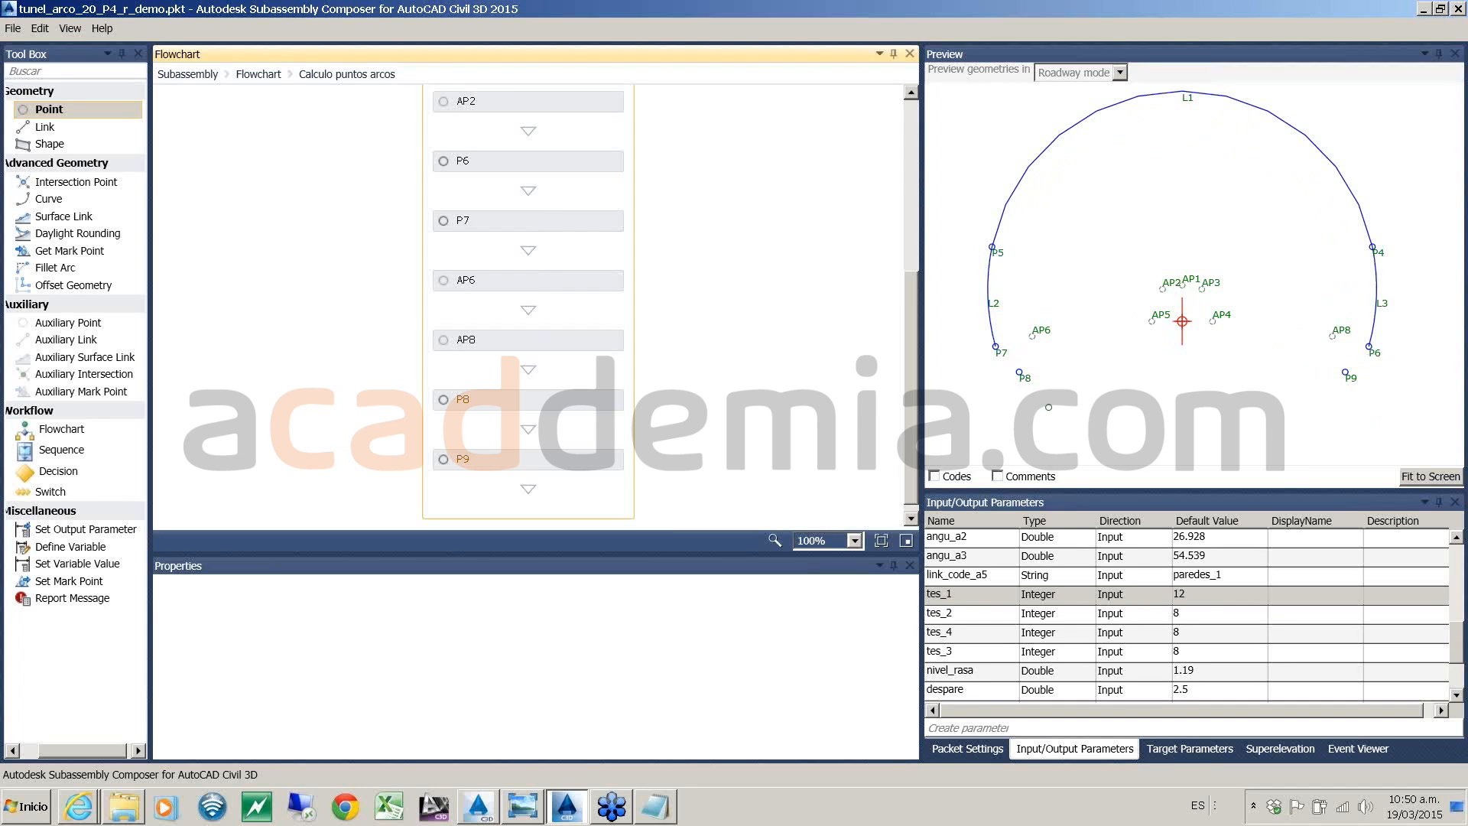
{"action": "left_click", "coordinate": [260, 74]}
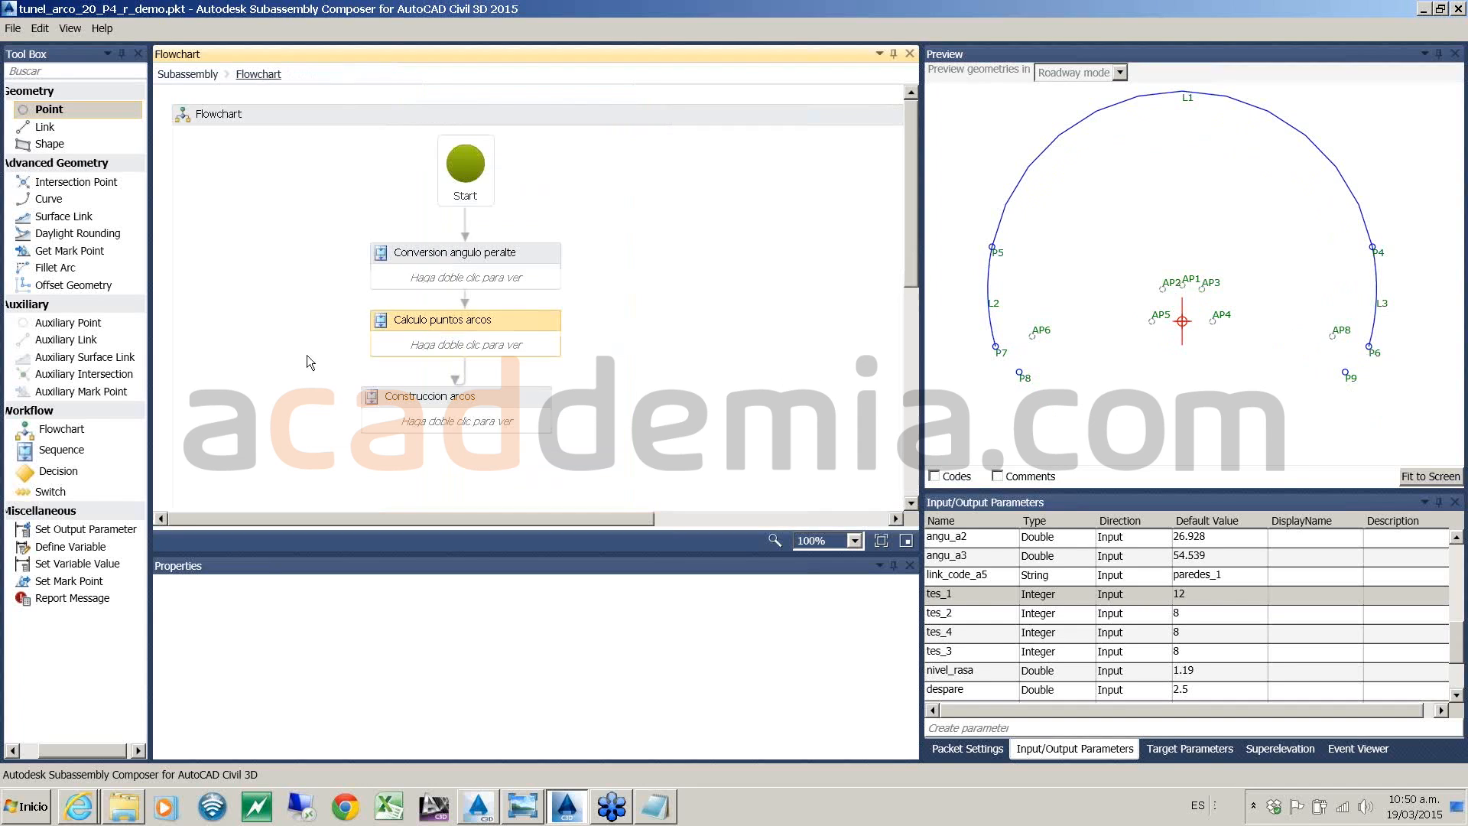
{"action": "double_click", "coordinate": [461, 421]}
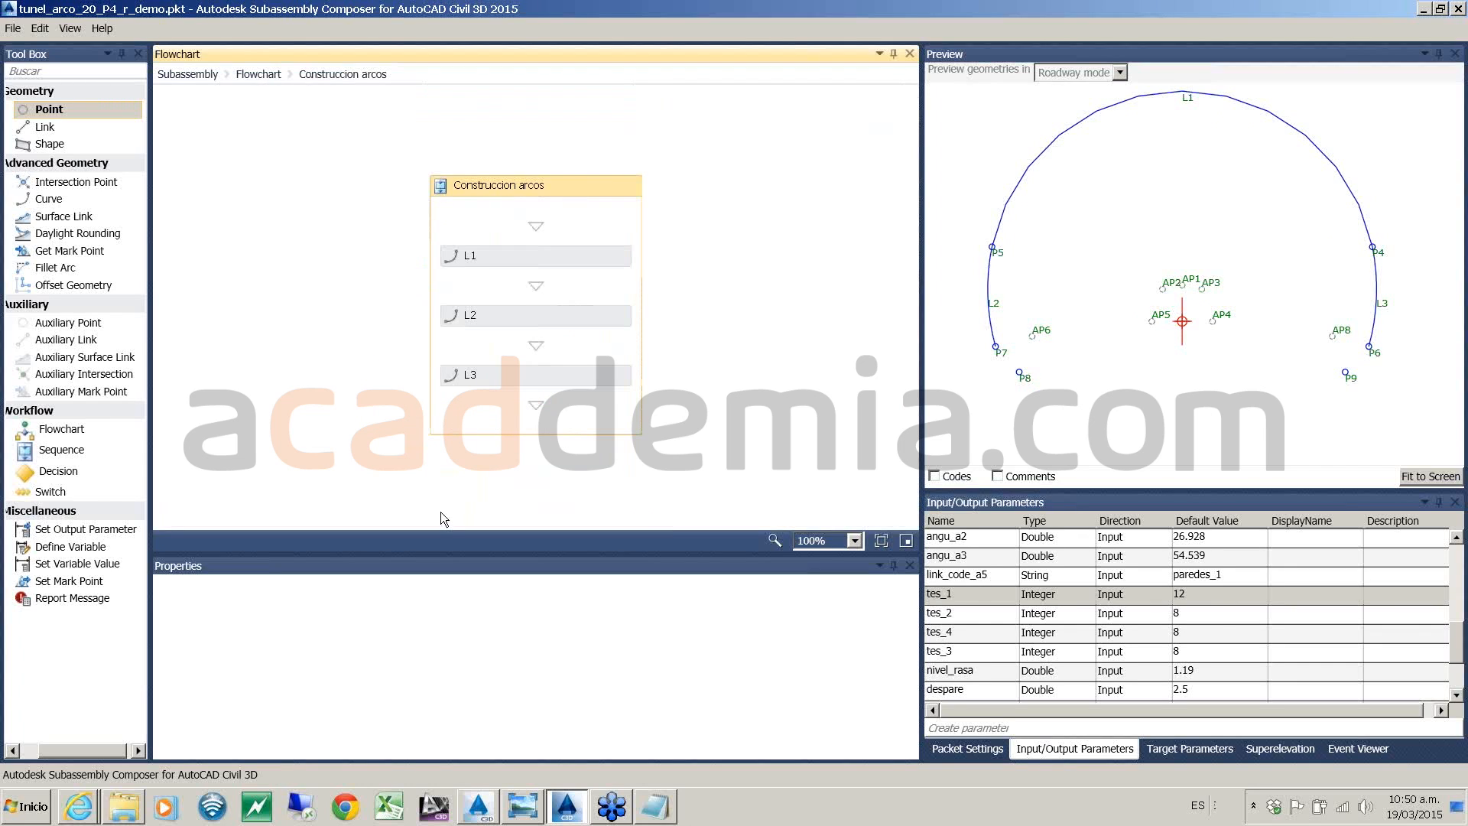
{"action": "left_click_drag", "start_coordinate": [49, 198], "coordinate": [521, 425]}
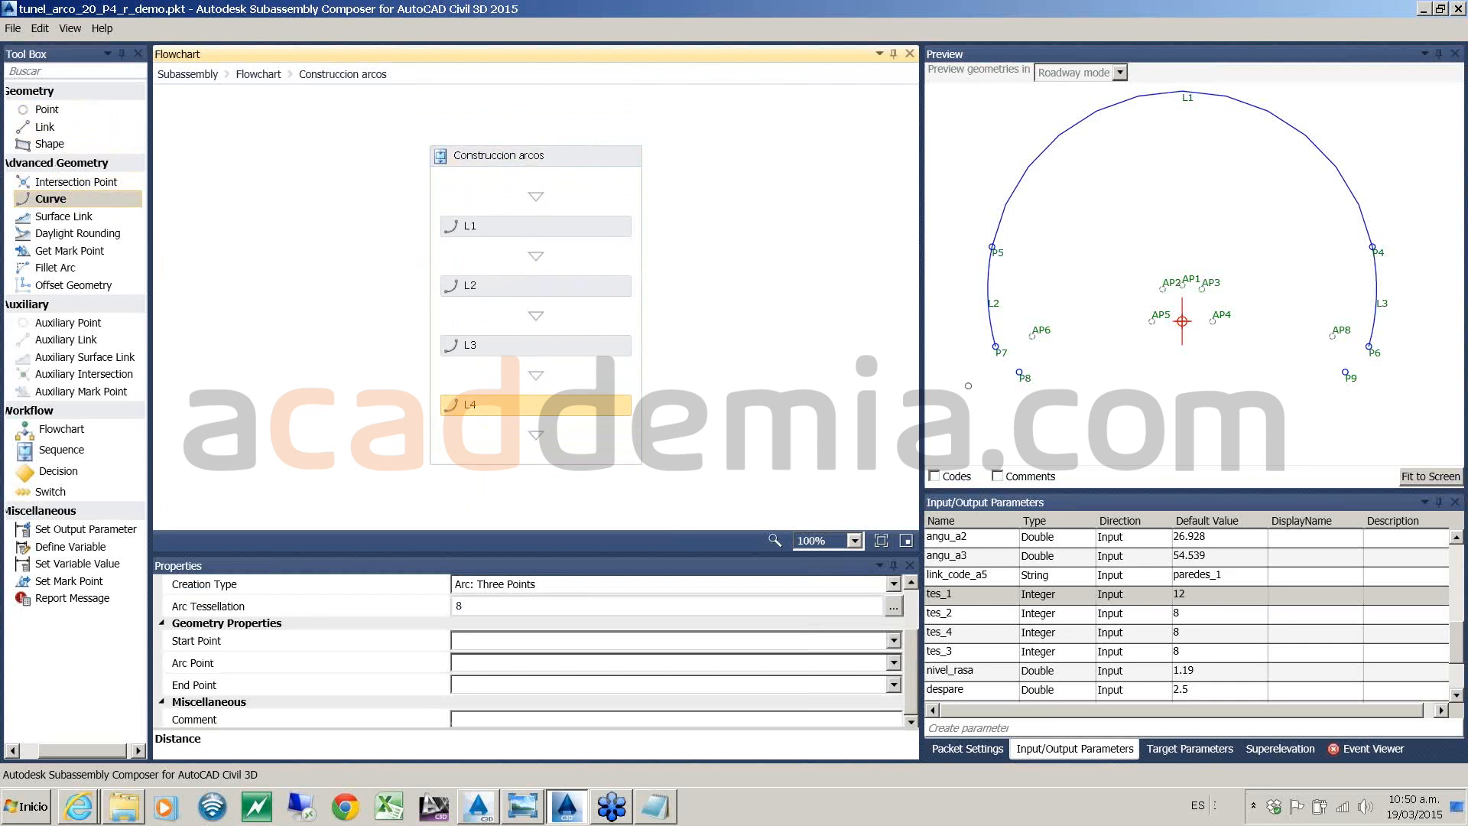
- Set curve L4's creation type to Arc: General and its arc tessellation to tes_3
{"action": "left_click", "coordinate": [605, 591]}
{"action": "left_click", "coordinate": [535, 603]}
{"action": "left_click", "coordinate": [539, 610]}
{"action": "key", "text": "BackSpace"}
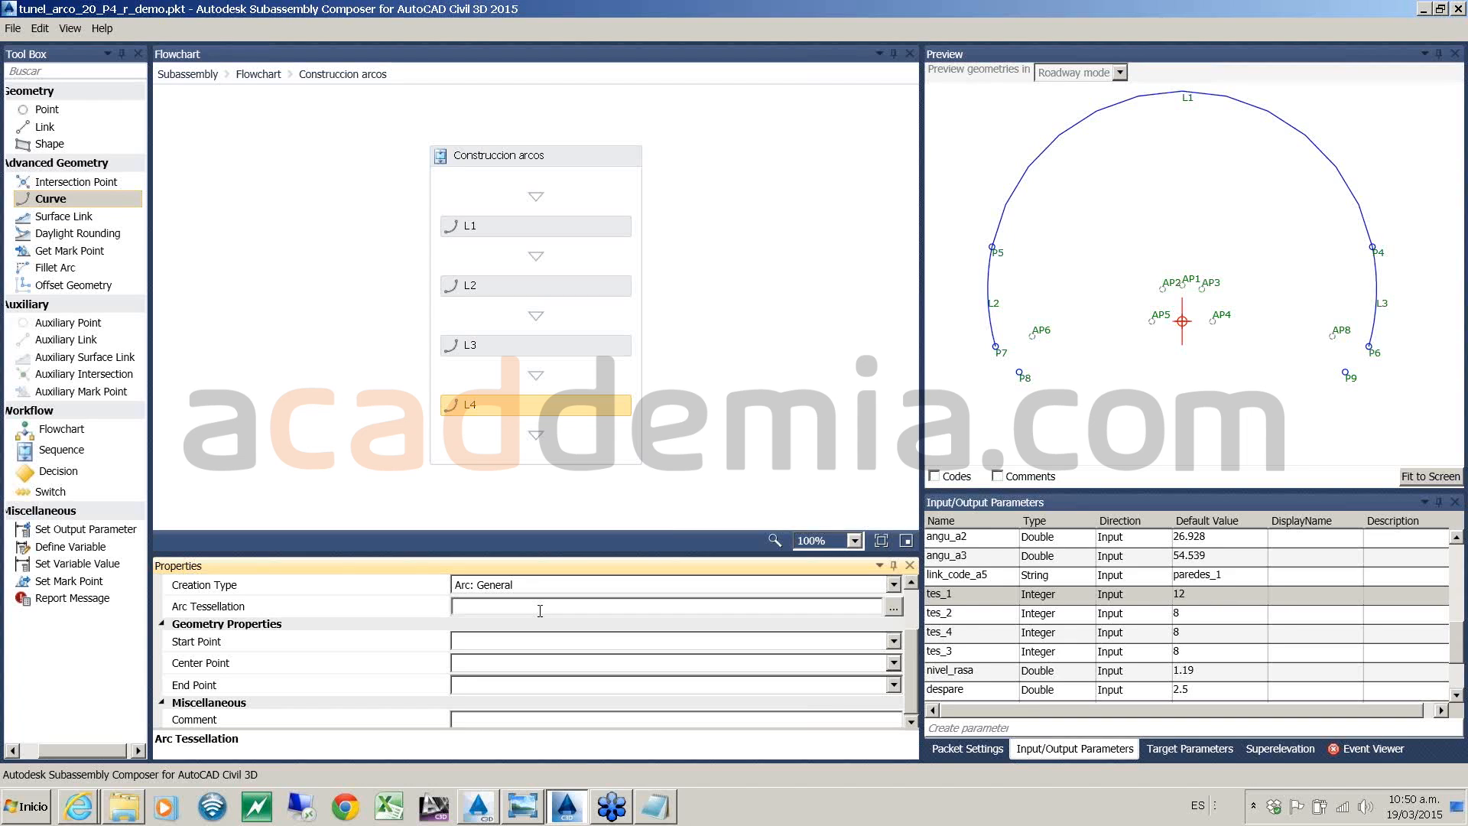
{"action": "type", "text": "tes_3"}
- Define L4's arc with start point P7, center point AP6 and end point P8
{"action": "left_click", "coordinate": [471, 641]}
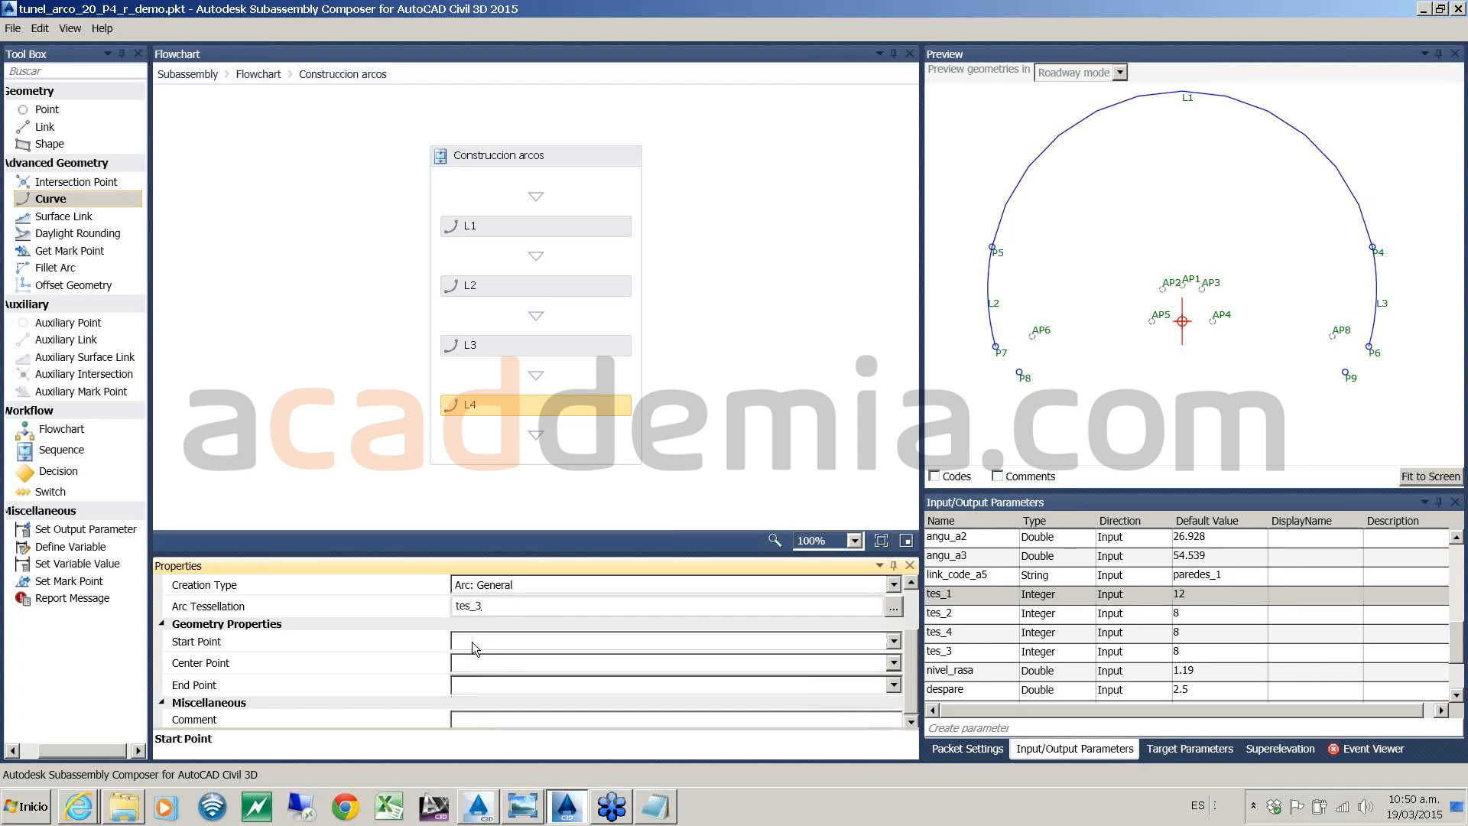
{"action": "left_click", "coordinate": [471, 641]}
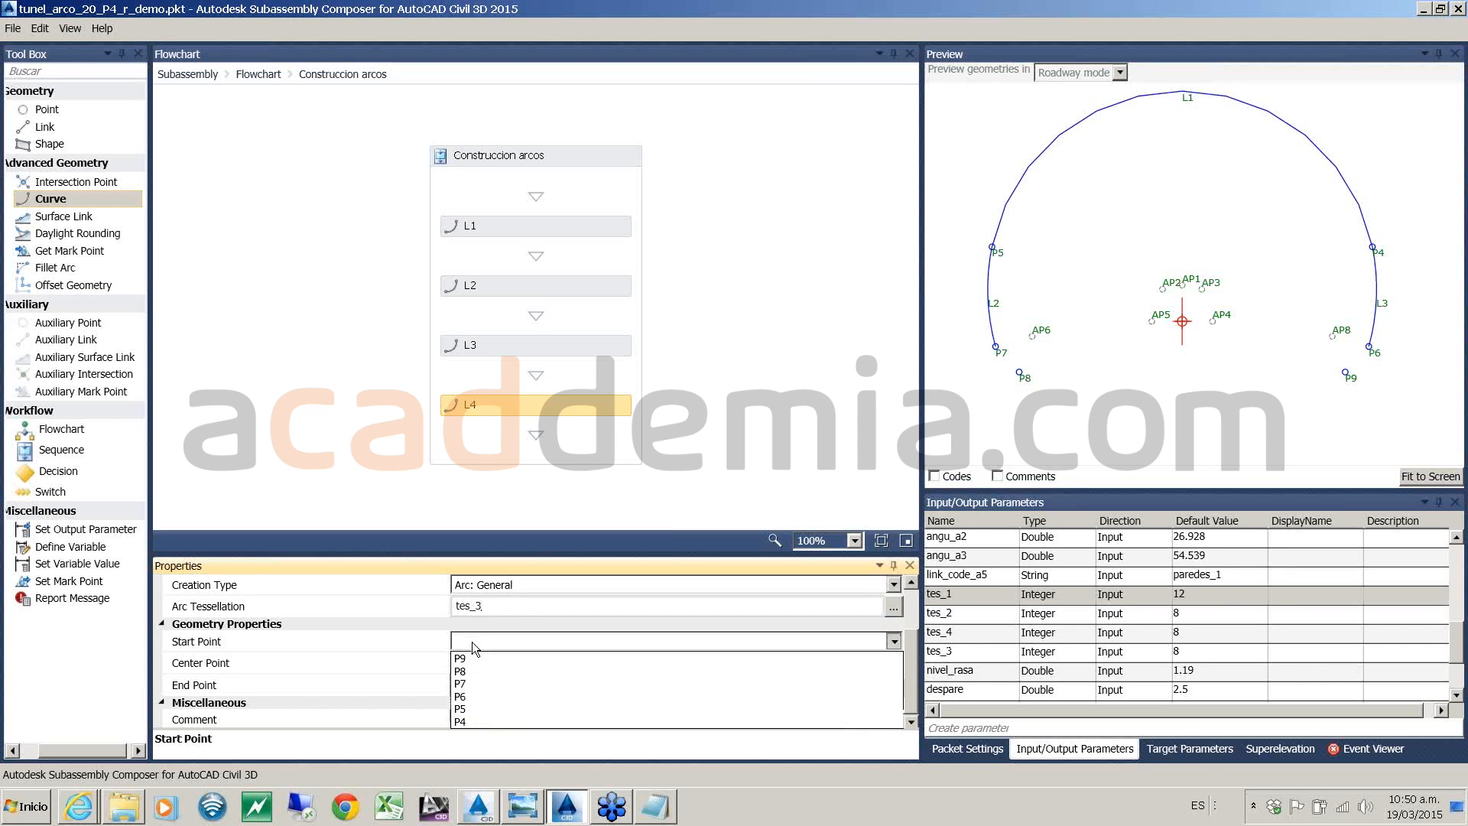
{"action": "left_click", "coordinate": [465, 684]}
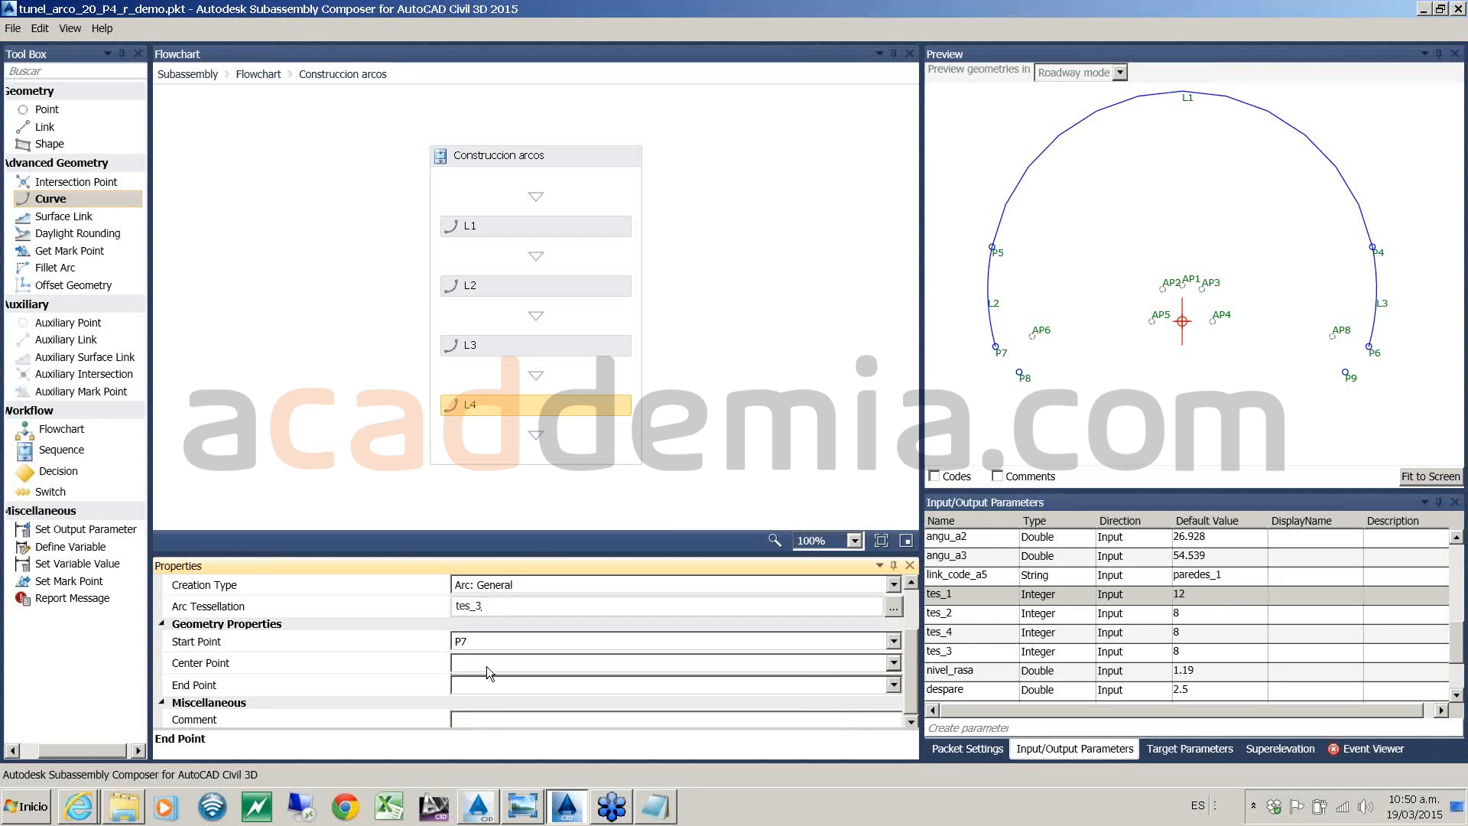
{"action": "left_click", "coordinate": [486, 667]}
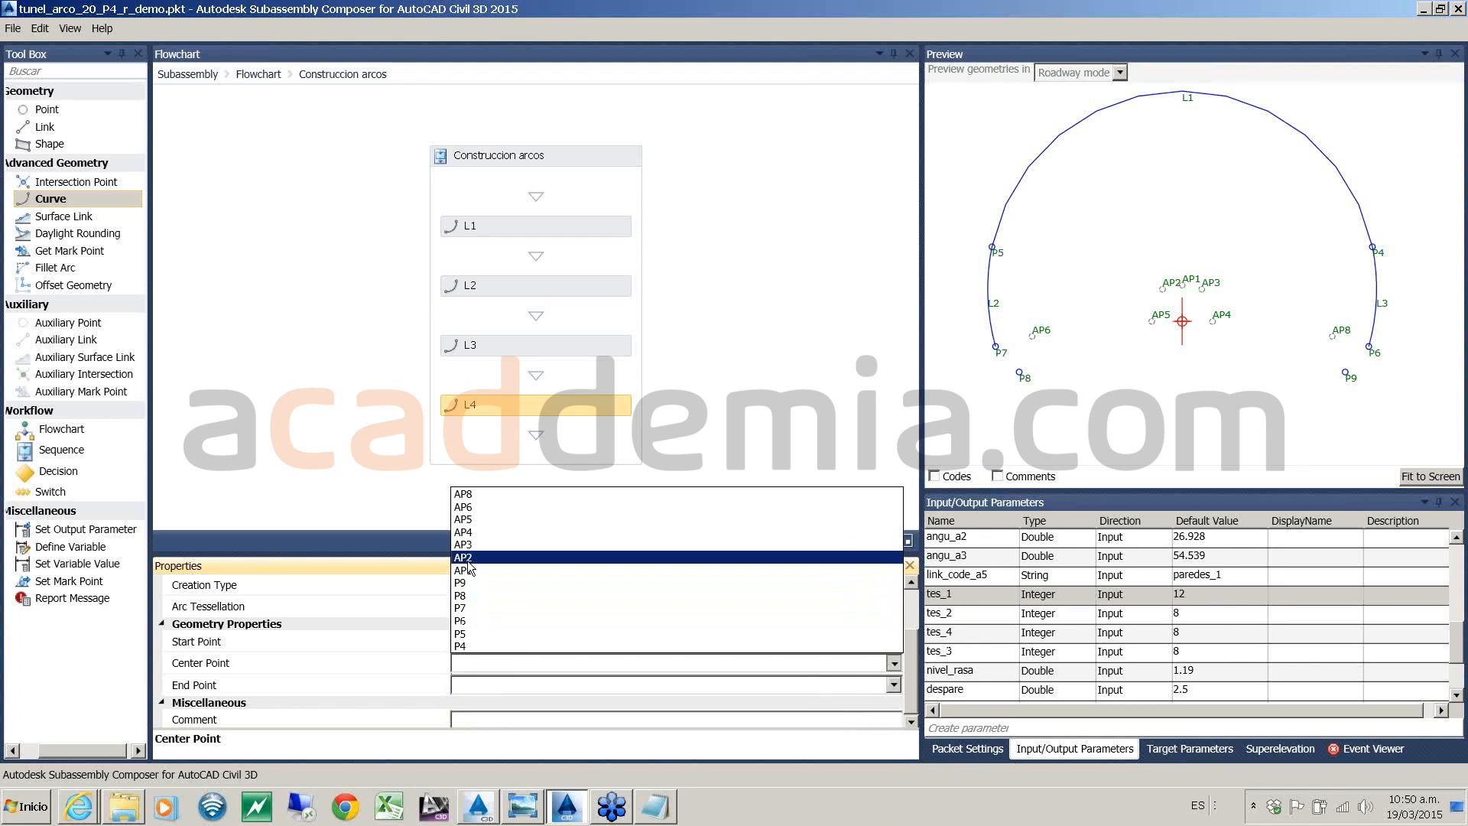
{"action": "left_click", "coordinate": [471, 510]}
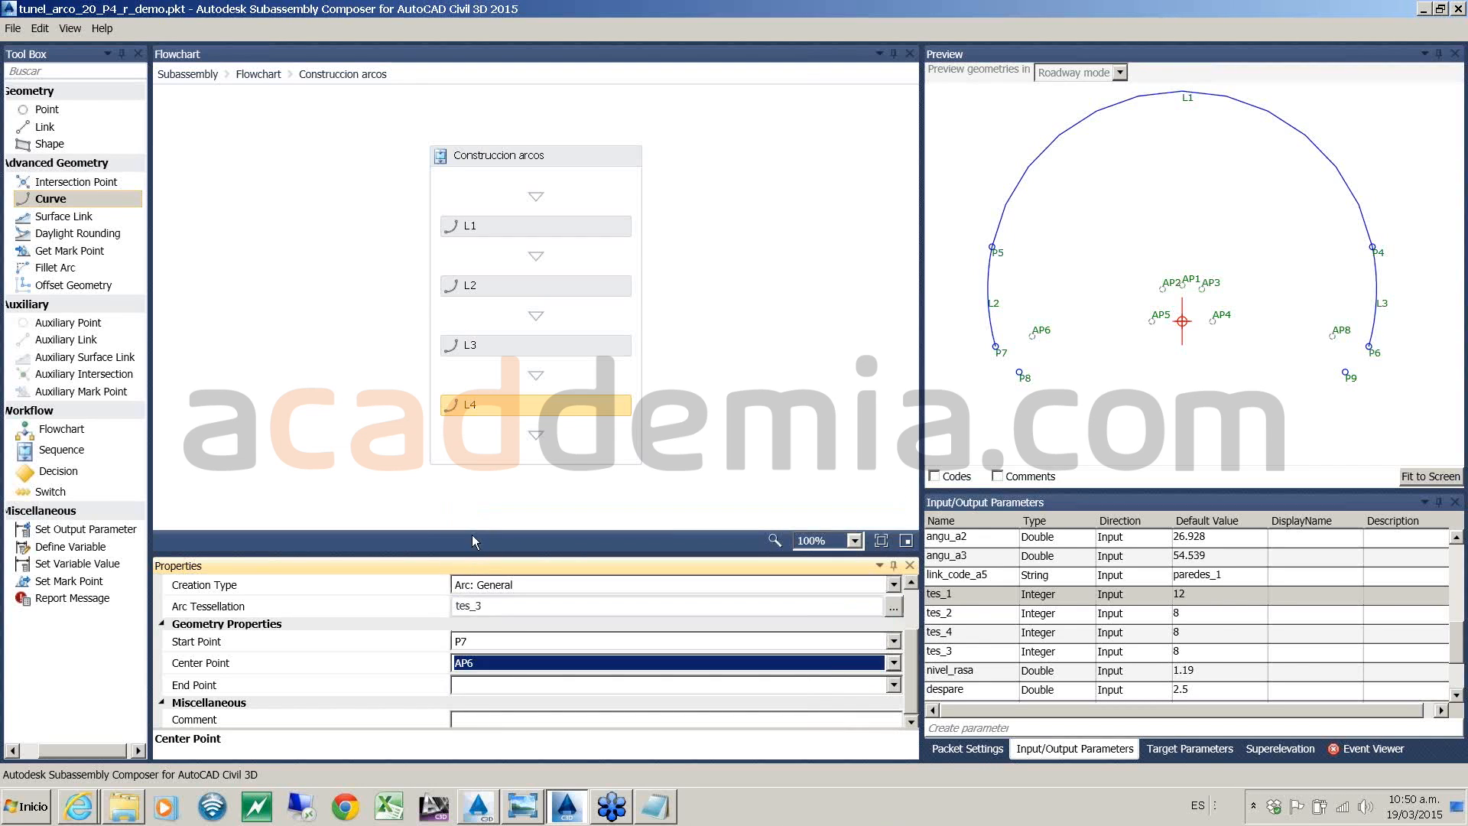
{"action": "left_click", "coordinate": [462, 685]}
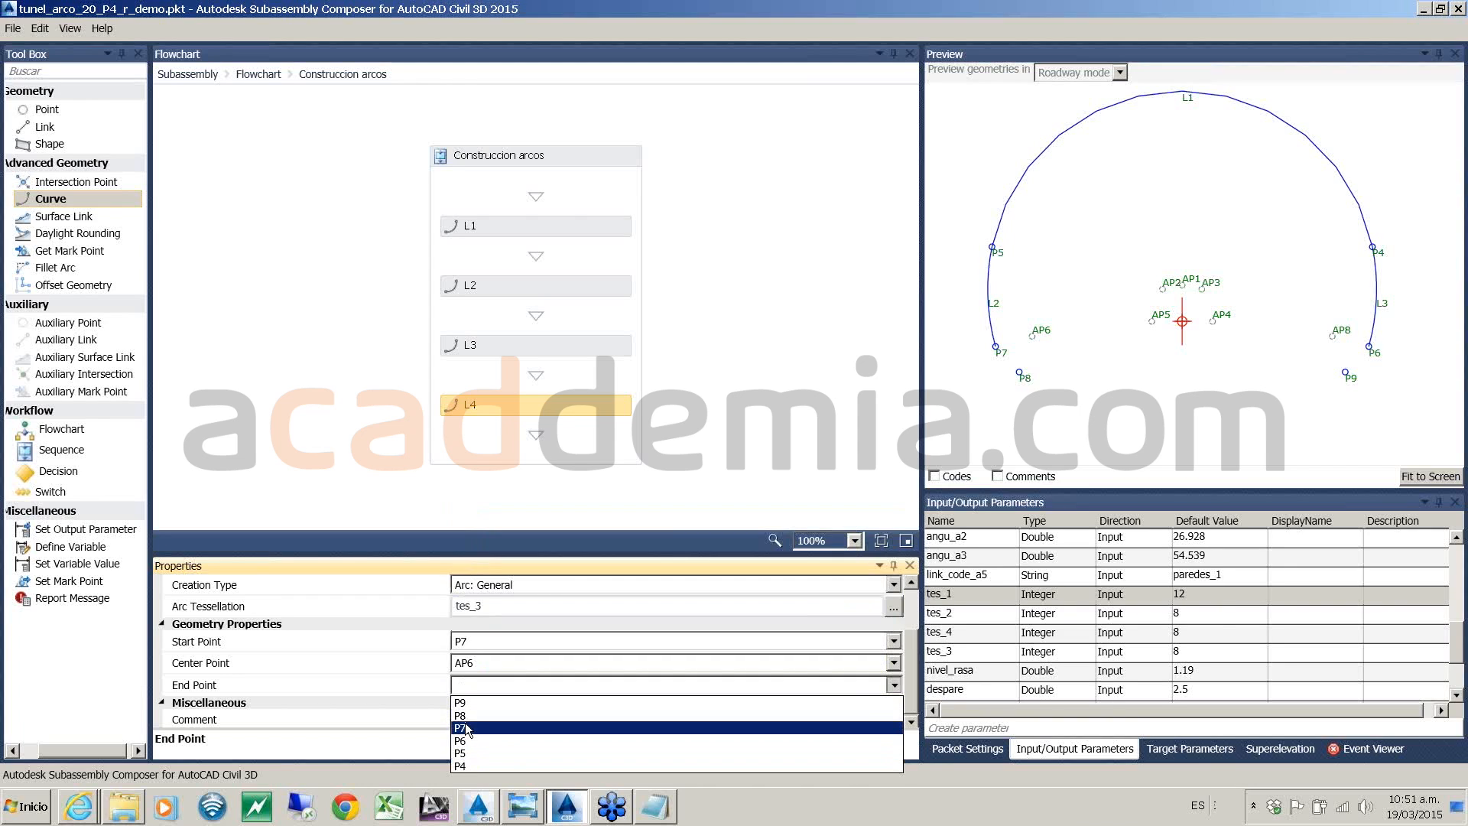
{"action": "left_click", "coordinate": [463, 716]}
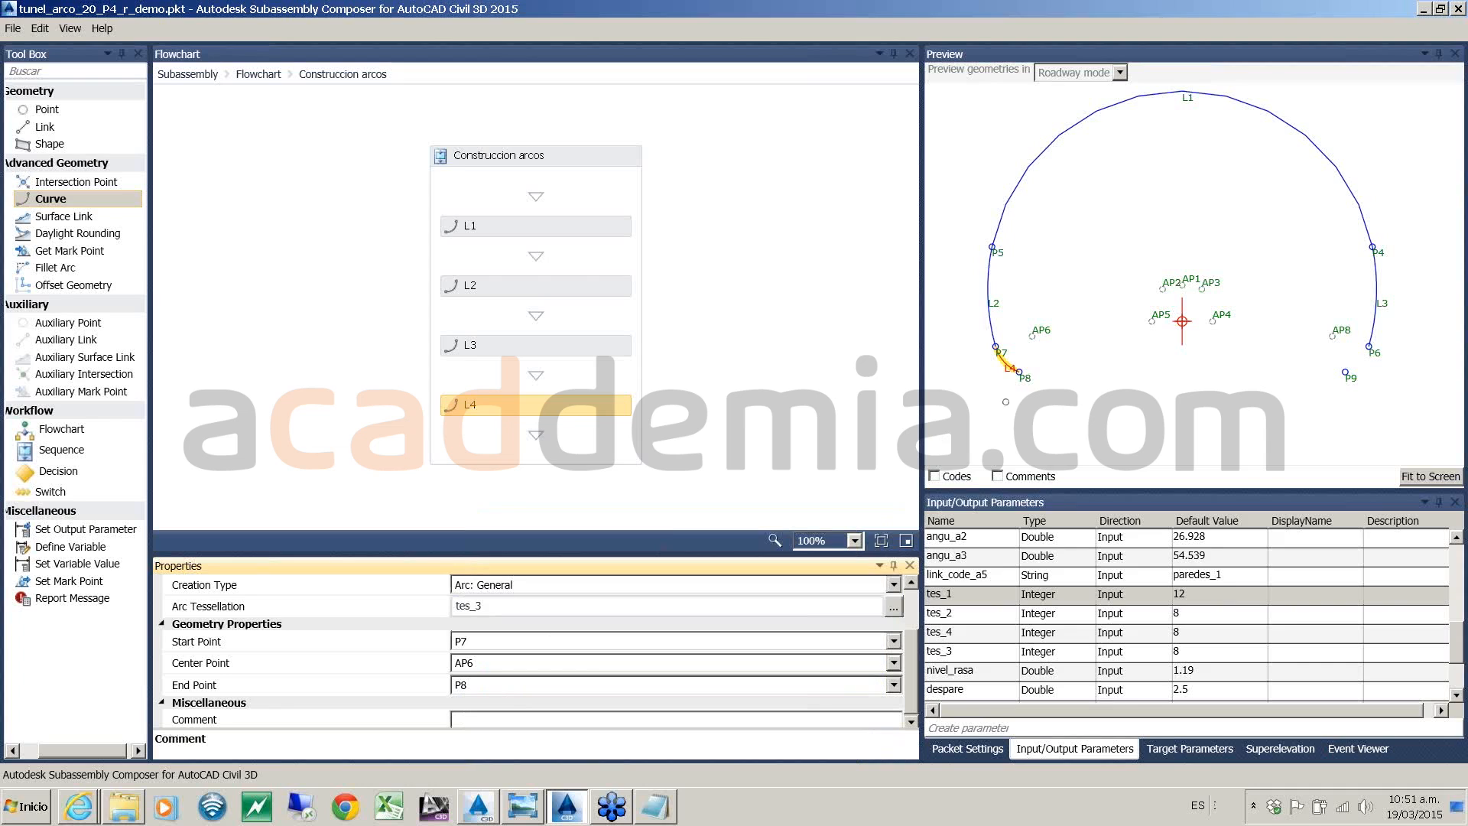
{"action": "scroll", "coordinate": [1015, 352], "scroll_direction": "up", "scroll_amount": 5}
{"action": "scroll", "coordinate": [1015, 352], "scroll_direction": "down", "scroll_amount": 3}
{"action": "scroll", "coordinate": [1004, 378], "scroll_direction": "down", "scroll_amount": 2}
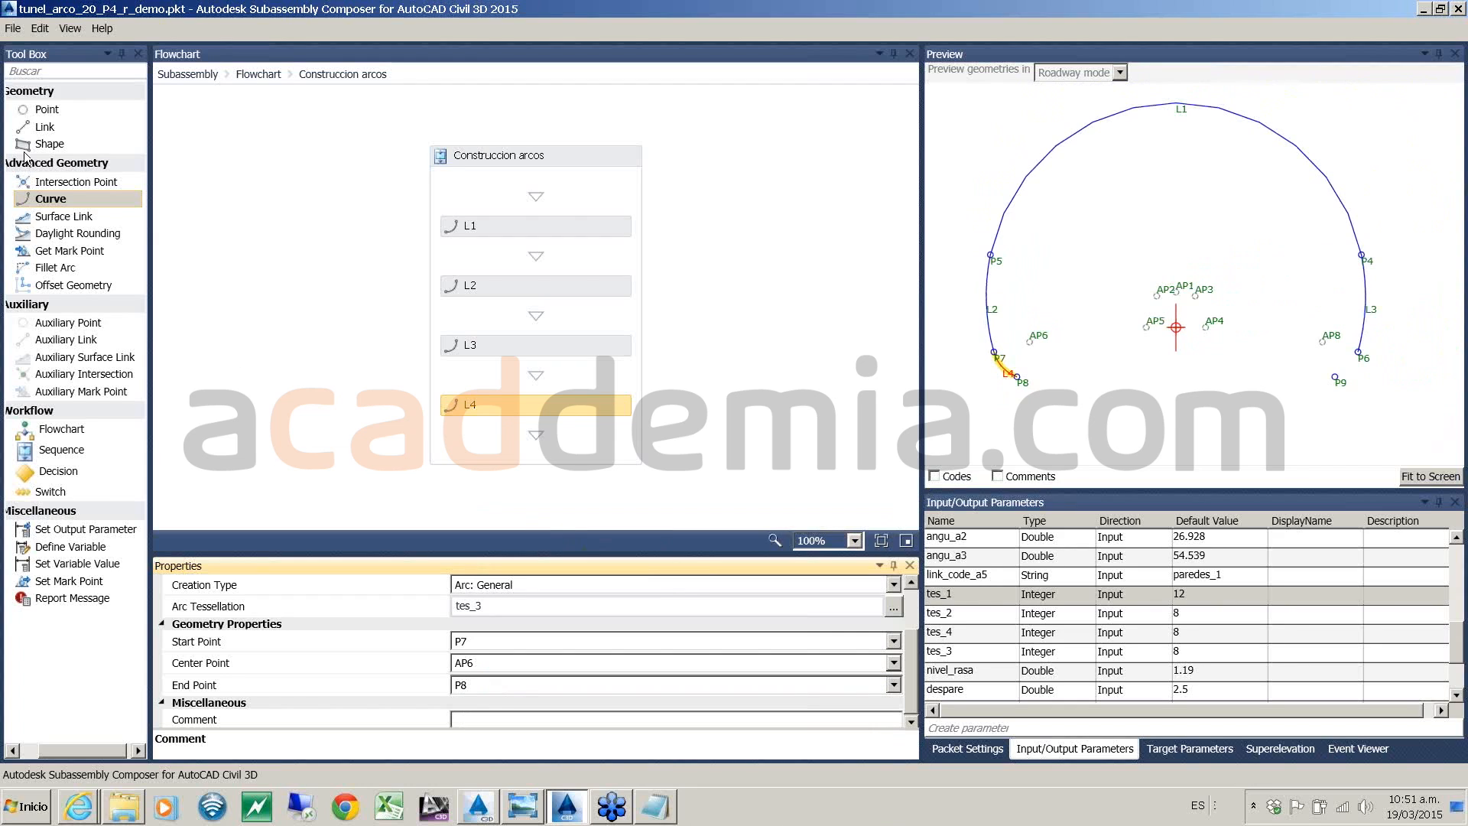
- Add another curve after L4 with creation type Arc: General and arc tessellation tes_3
{"action": "left_click_drag", "start_coordinate": [49, 200], "coordinate": [582, 443]}
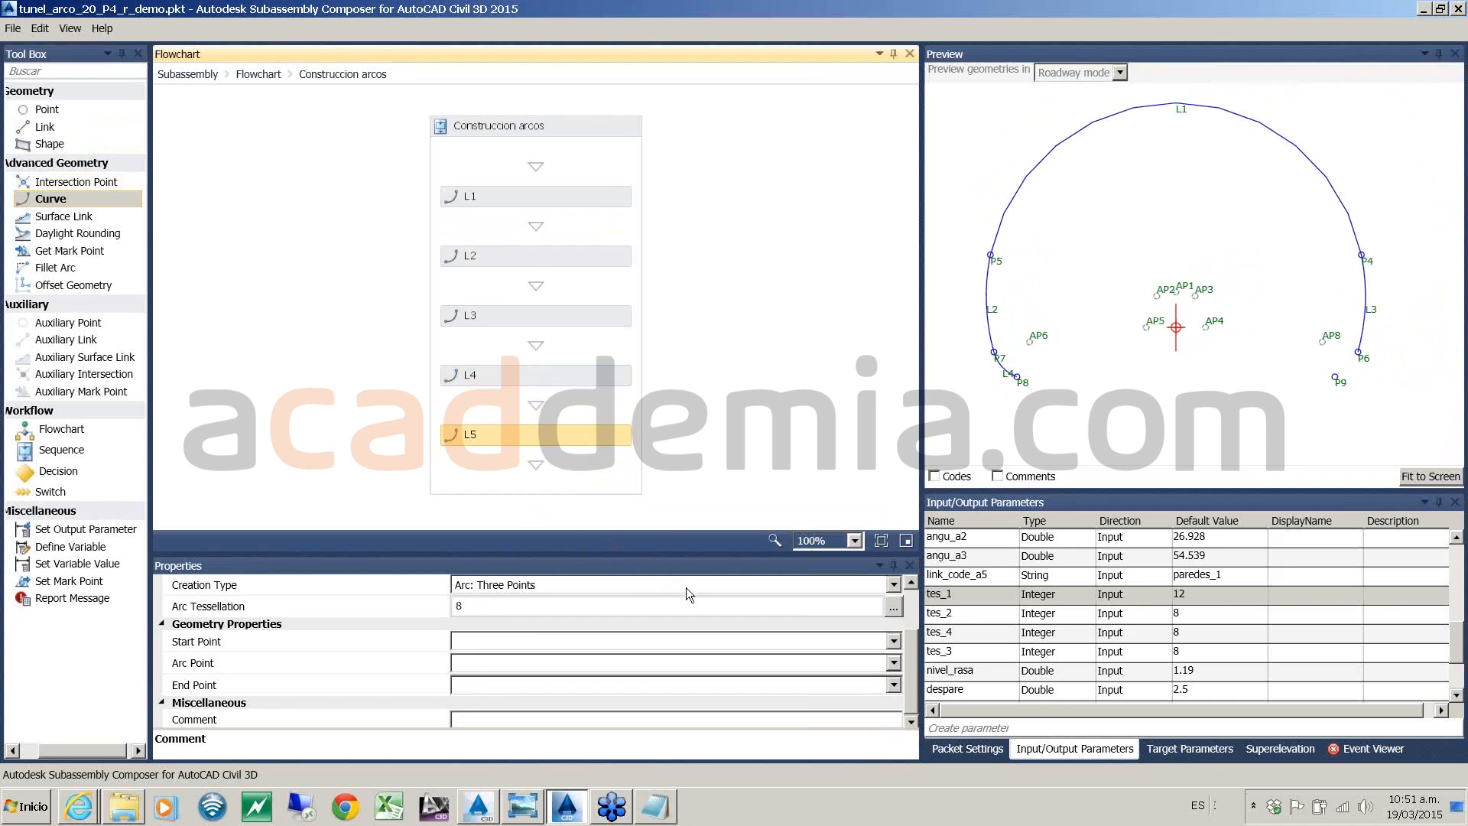
{"action": "scroll", "coordinate": [911, 667], "scroll_direction": "up", "scroll_amount": 3}
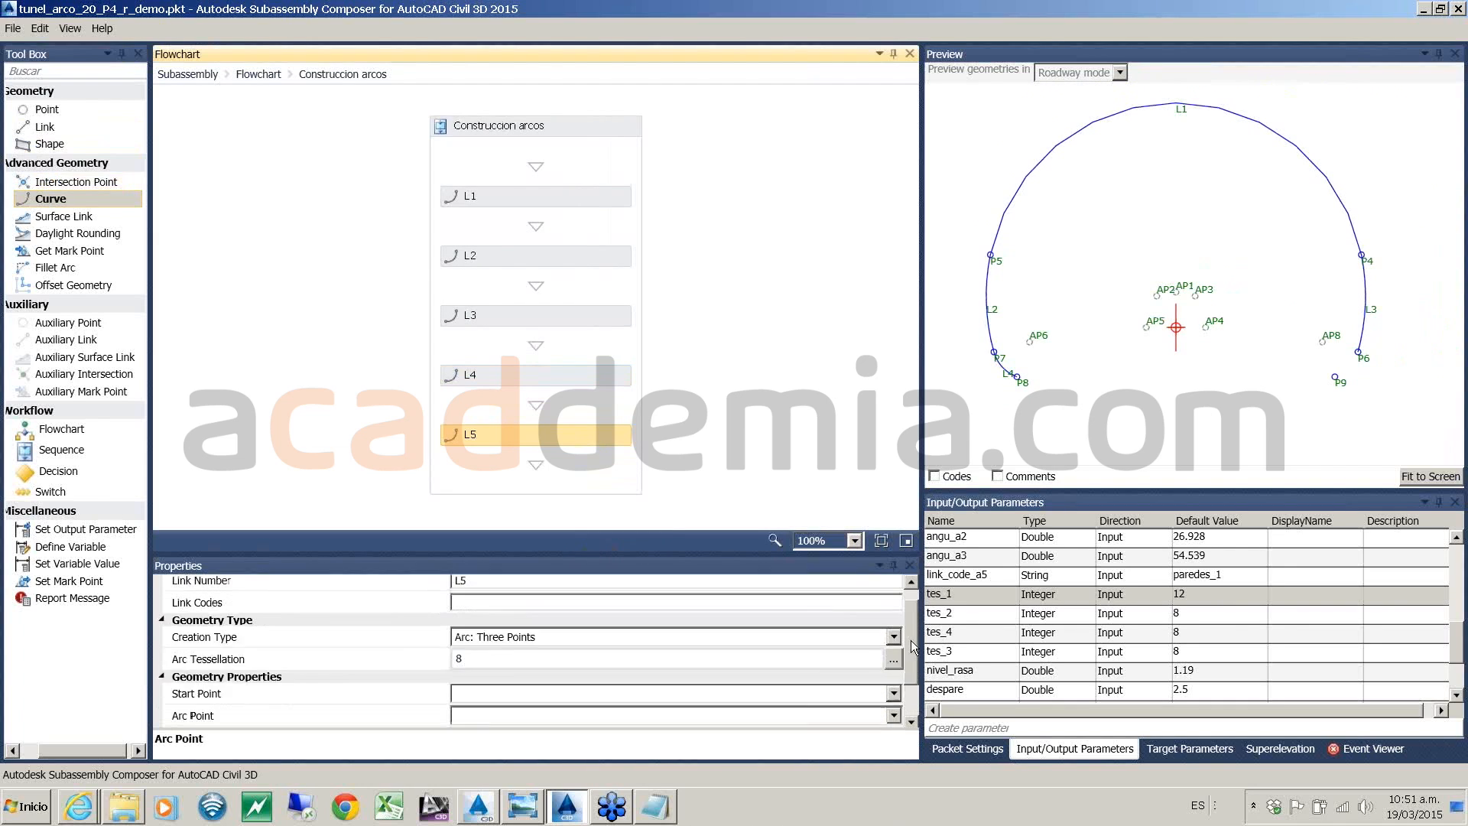
{"action": "left_click", "coordinate": [671, 663]}
{"action": "left_click", "coordinate": [640, 658]}
{"action": "left_click", "coordinate": [501, 671]}
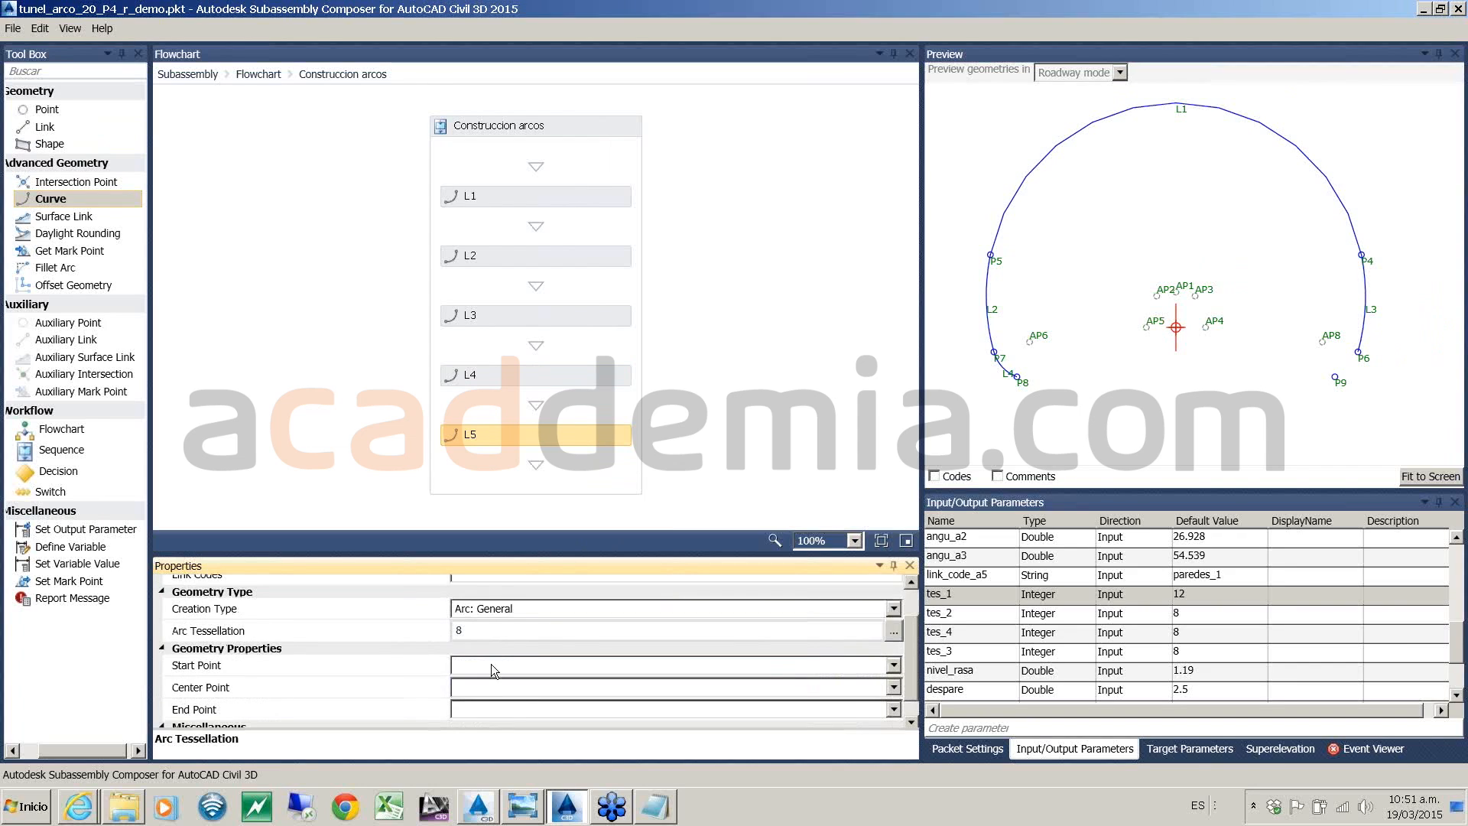
{"action": "left_click", "coordinate": [504, 633]}
{"action": "key", "text": "BackSpace"}
{"action": "type", "text": "tes_3"}
- Define L5's arc with start point P9, center point AP8 and end point P6, and return to the main flowchart
{"action": "left_click", "coordinate": [558, 668]}
{"action": "left_click", "coordinate": [559, 667]}
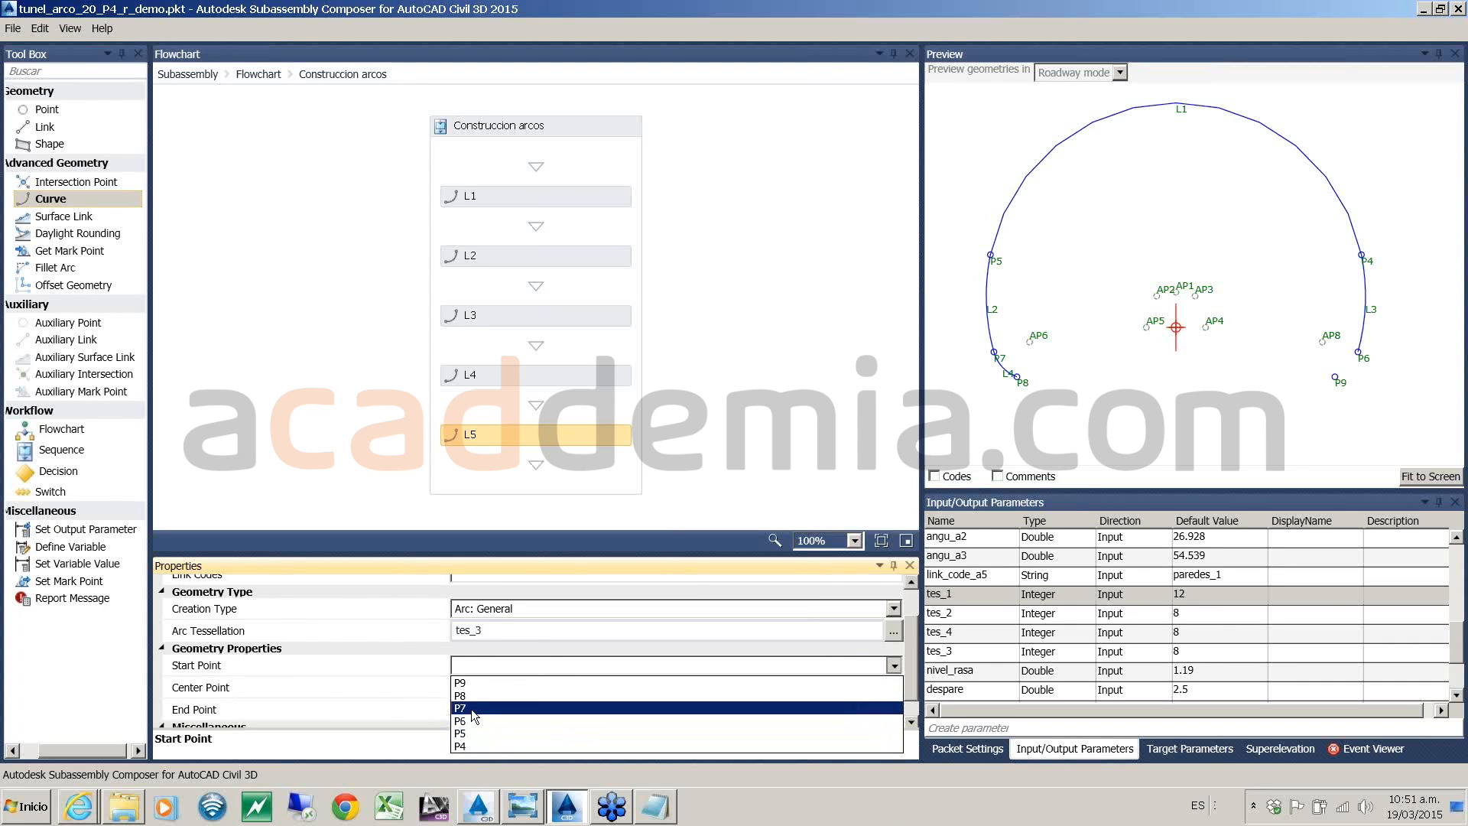
{"action": "left_click", "coordinate": [476, 683]}
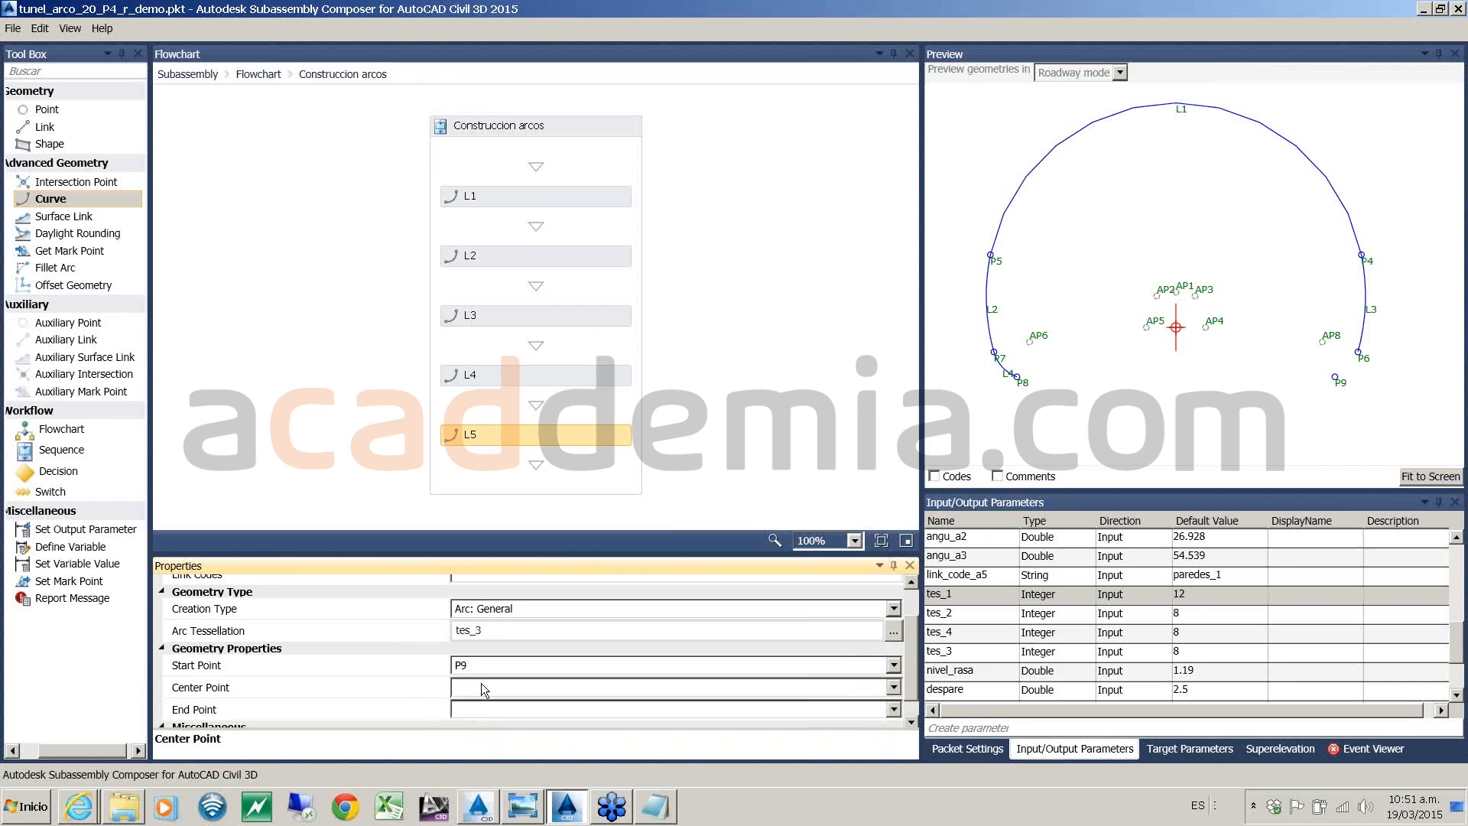
{"action": "left_click", "coordinate": [481, 687]}
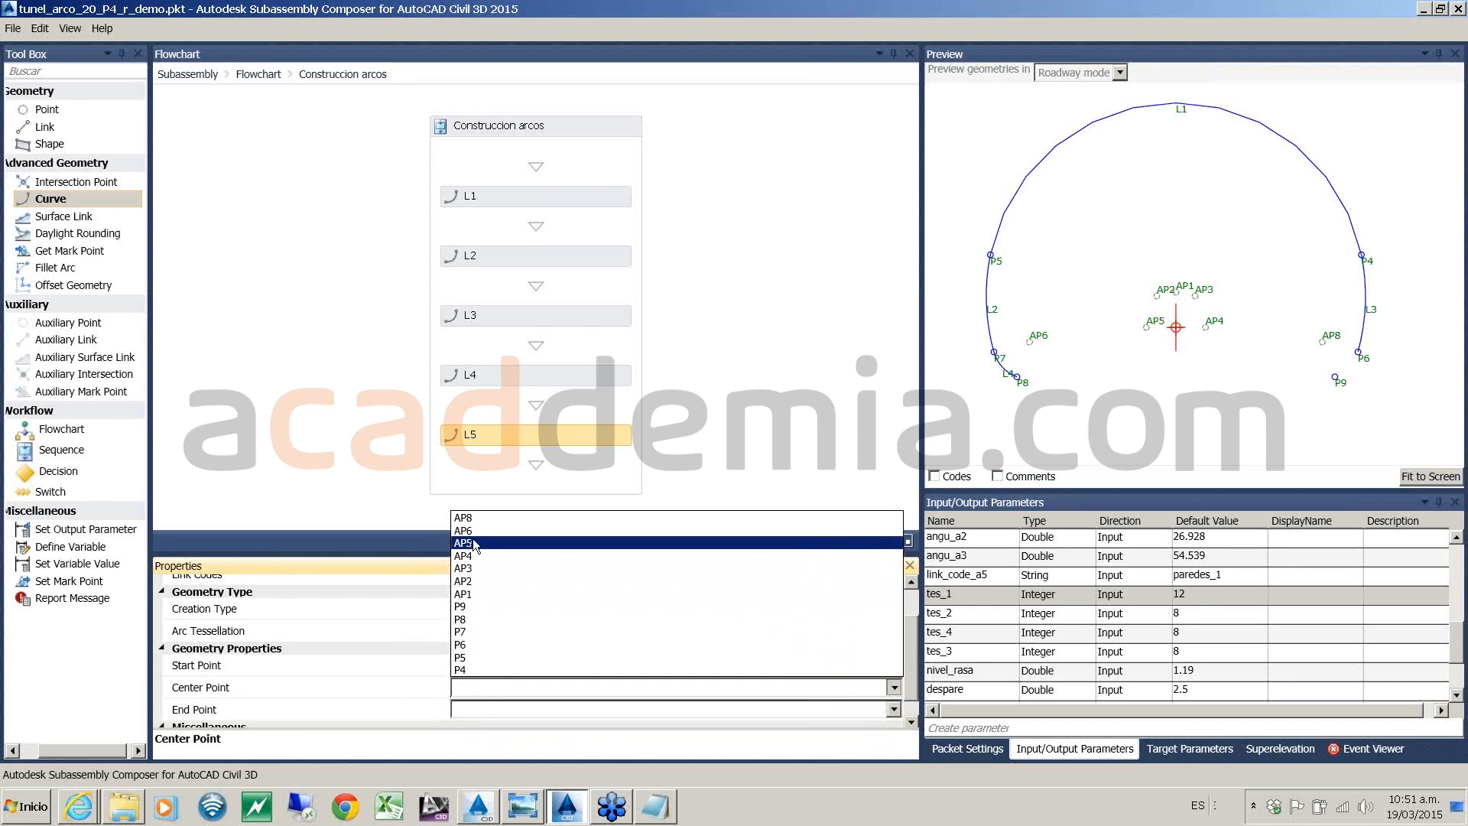
{"action": "left_click", "coordinate": [474, 520]}
{"action": "left_click", "coordinate": [475, 708]}
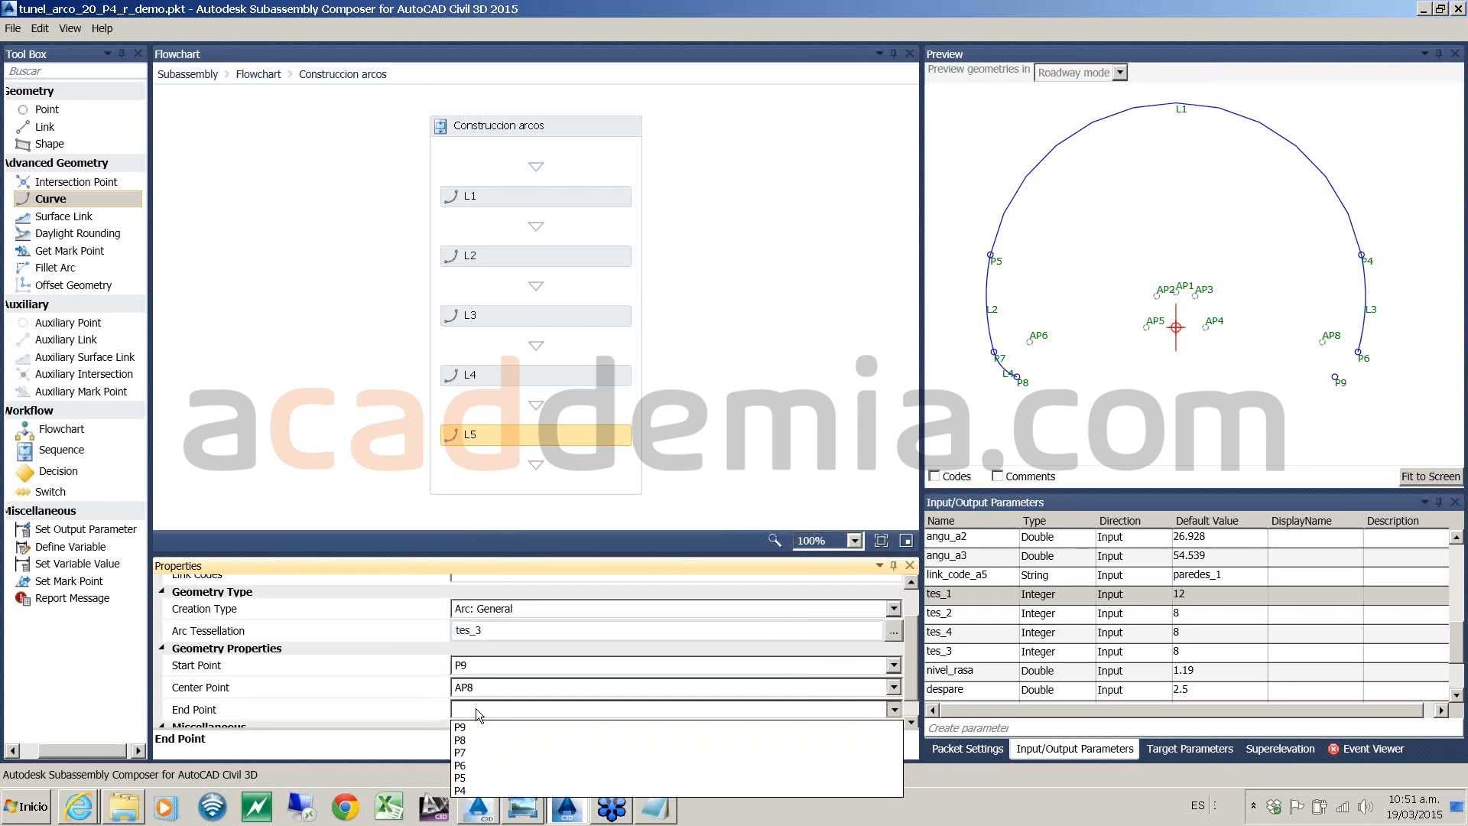
{"action": "left_click", "coordinate": [471, 765]}
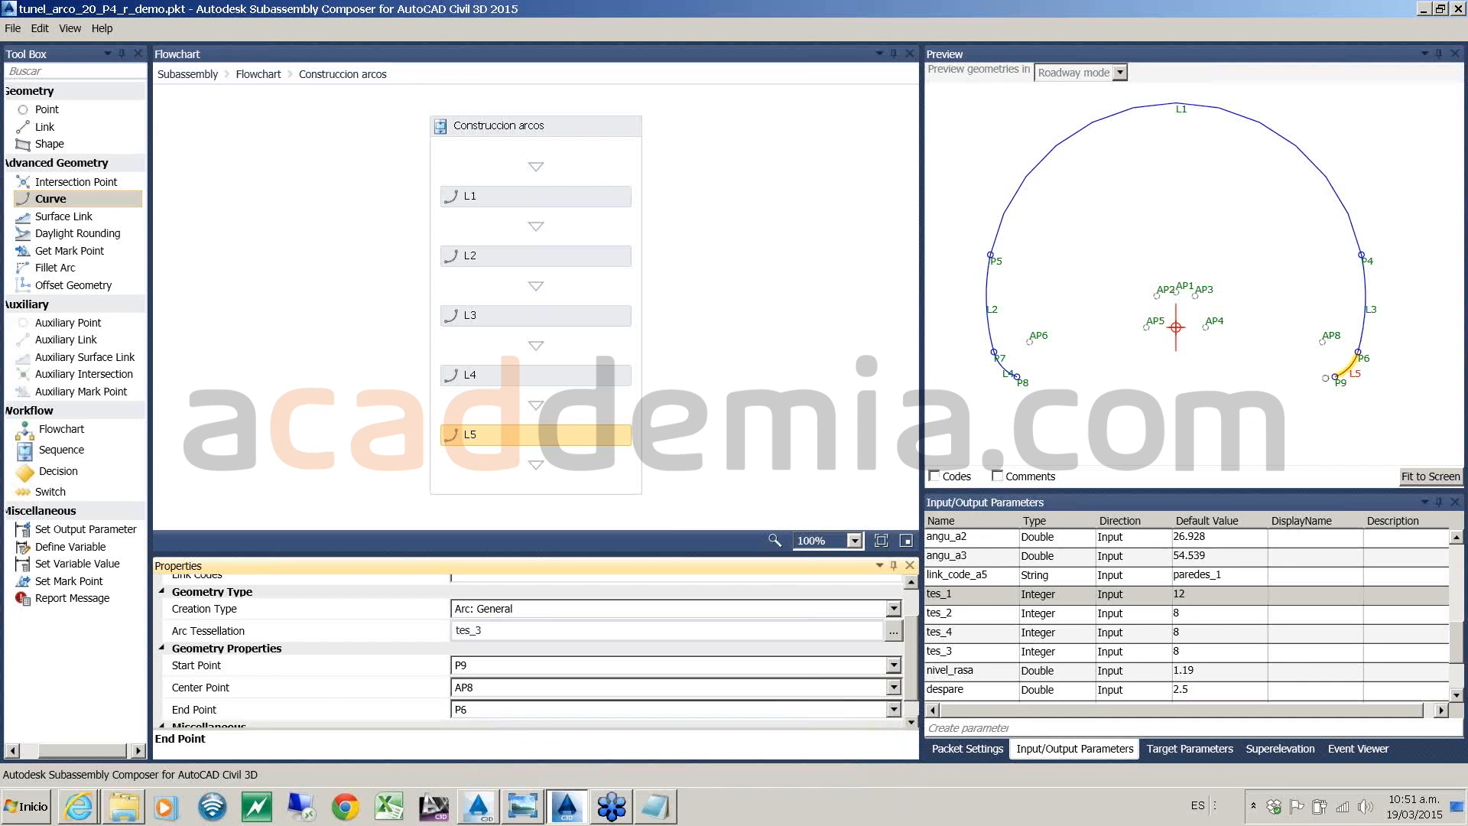
{"action": "left_click", "coordinate": [1232, 411]}
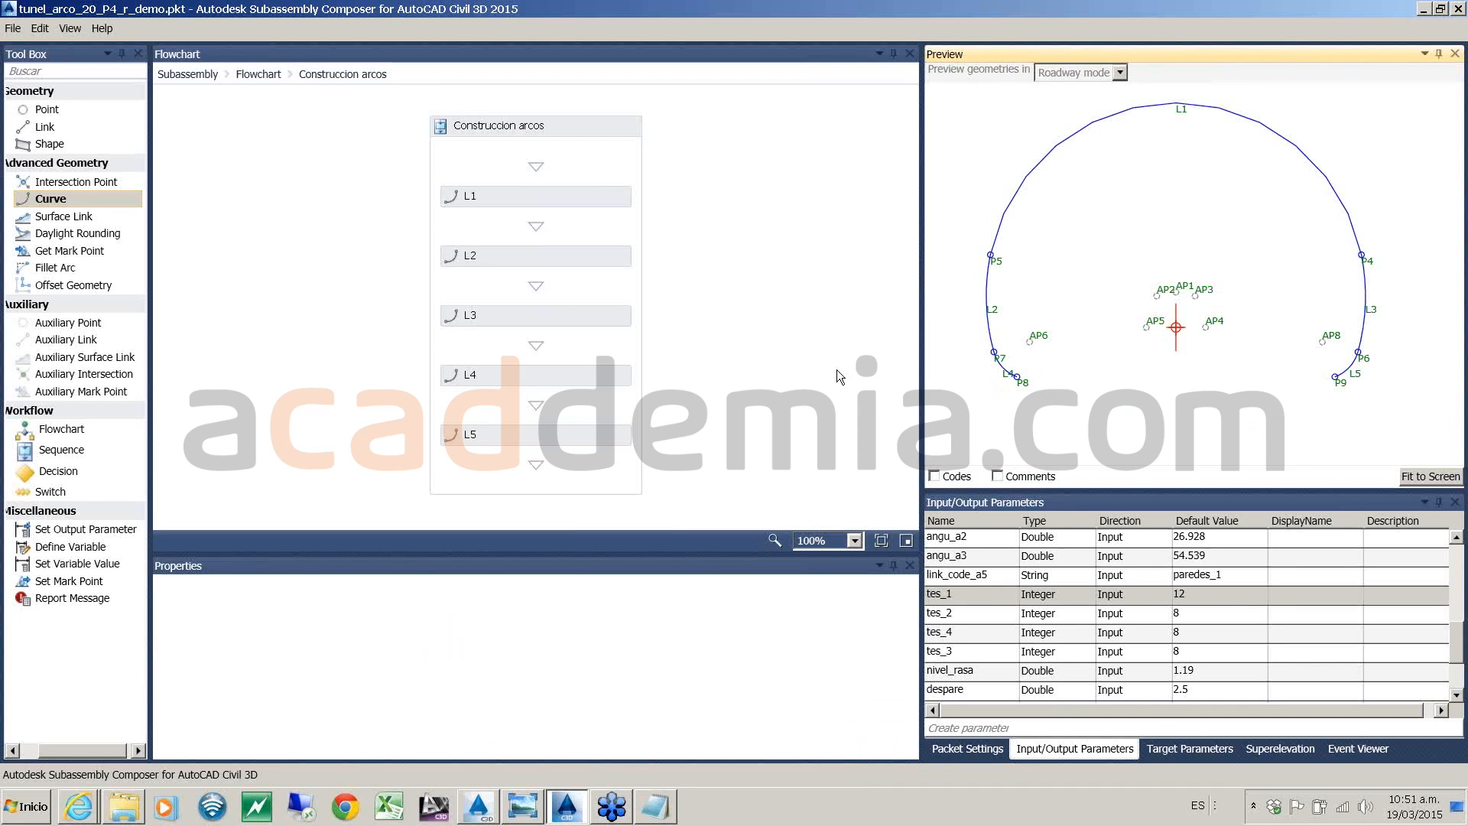
{"action": "left_click", "coordinate": [259, 74]}
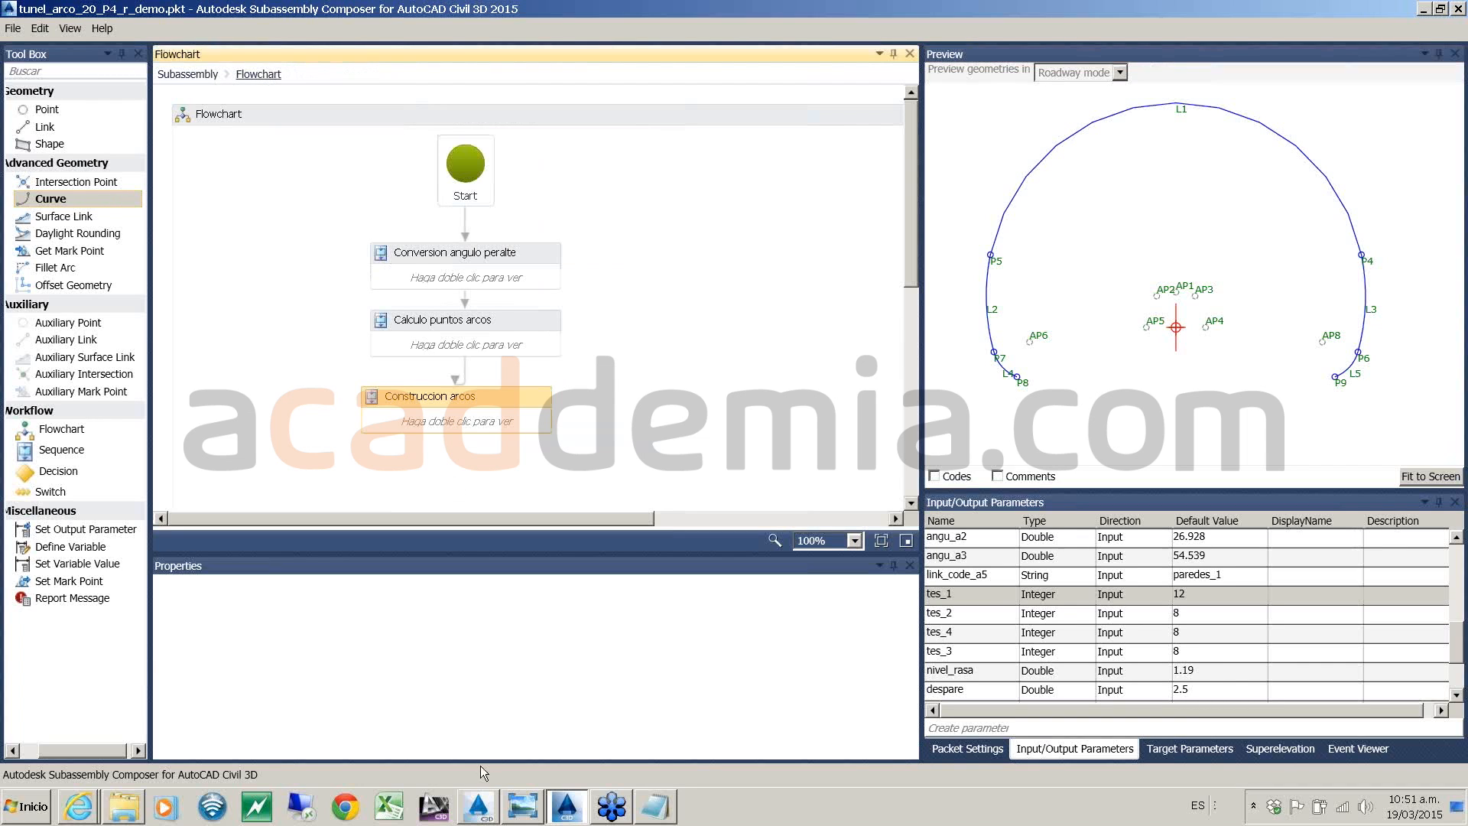
- Switch to Civil 3D and examine how AP7 is constructed above the arch in the section drawing
{"action": "left_click", "coordinate": [478, 806]}
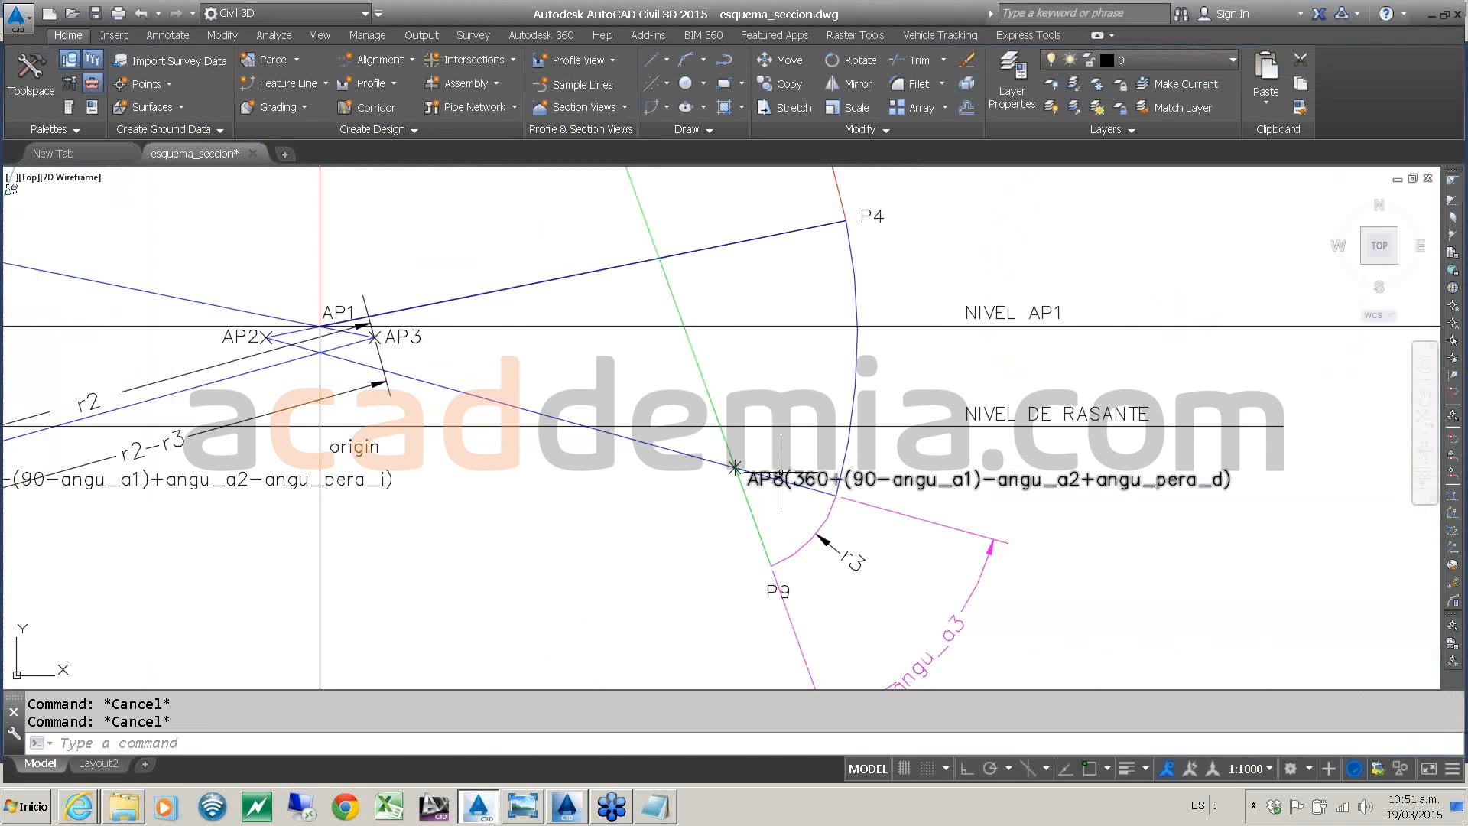
{"action": "scroll", "coordinate": [781, 472], "scroll_direction": "down", "scroll_amount": 10}
{"action": "scroll", "coordinate": [920, 563], "scroll_direction": "up", "scroll_amount": 5}
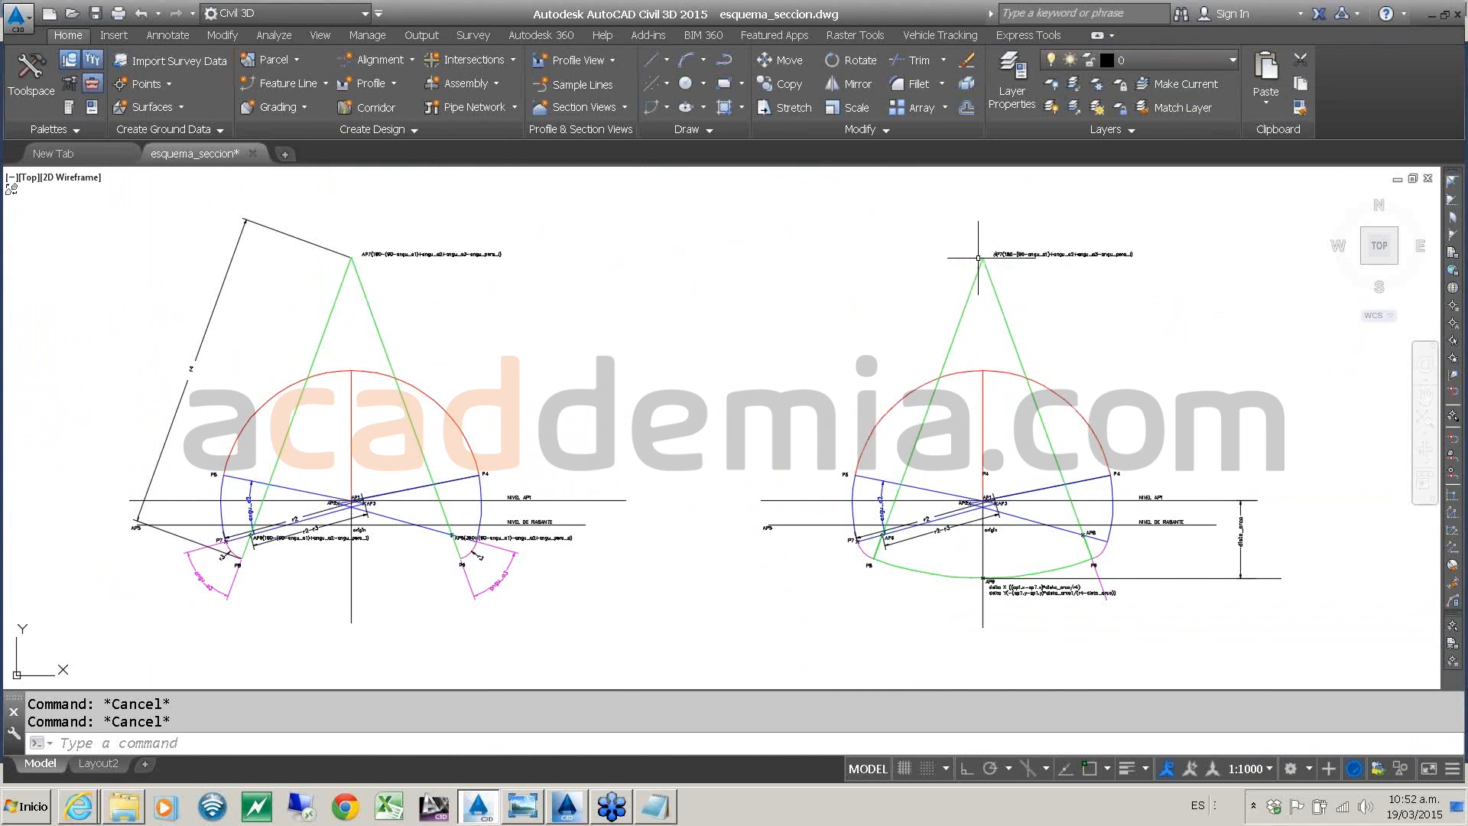
{"action": "scroll", "coordinate": [978, 257], "scroll_direction": "up", "scroll_amount": 8}
{"action": "scroll", "coordinate": [978, 257], "scroll_direction": "down", "scroll_amount": 10}
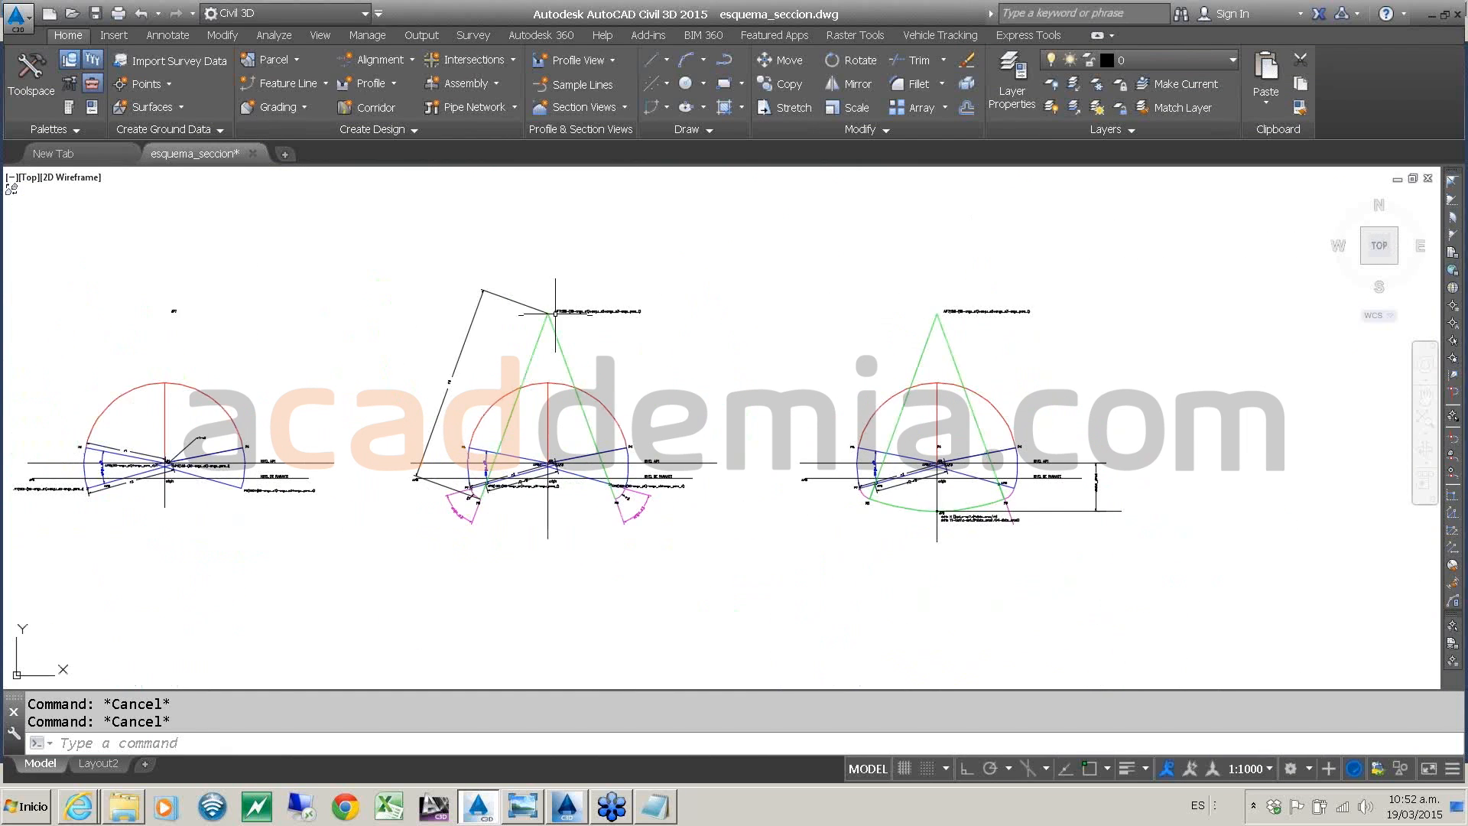
{"action": "scroll", "coordinate": [555, 312], "scroll_direction": "up", "scroll_amount": 6}
{"action": "scroll", "coordinate": [556, 312], "scroll_direction": "down", "scroll_amount": 4}
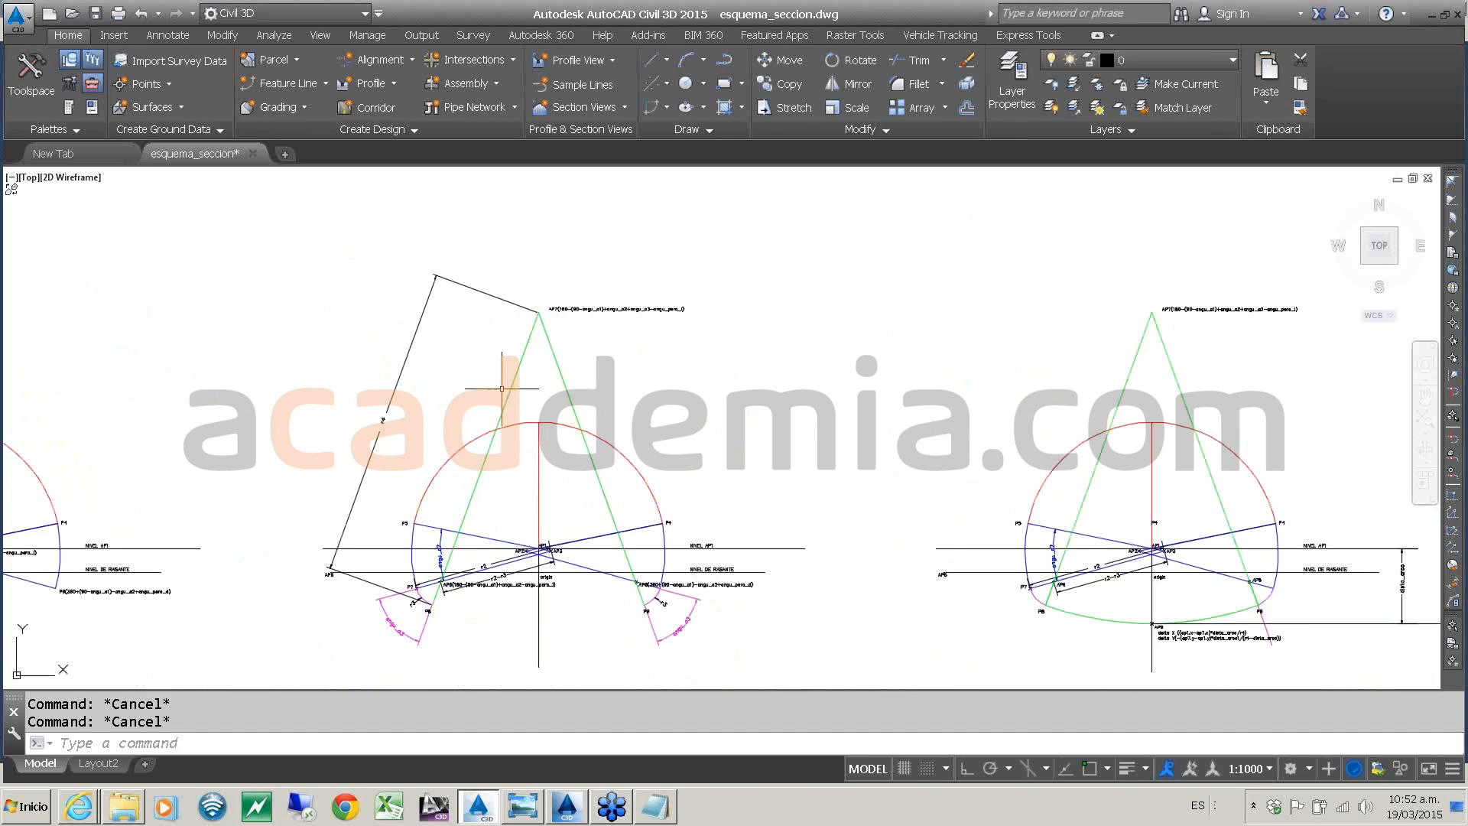
{"action": "scroll", "coordinate": [429, 612], "scroll_direction": "up", "scroll_amount": 4}
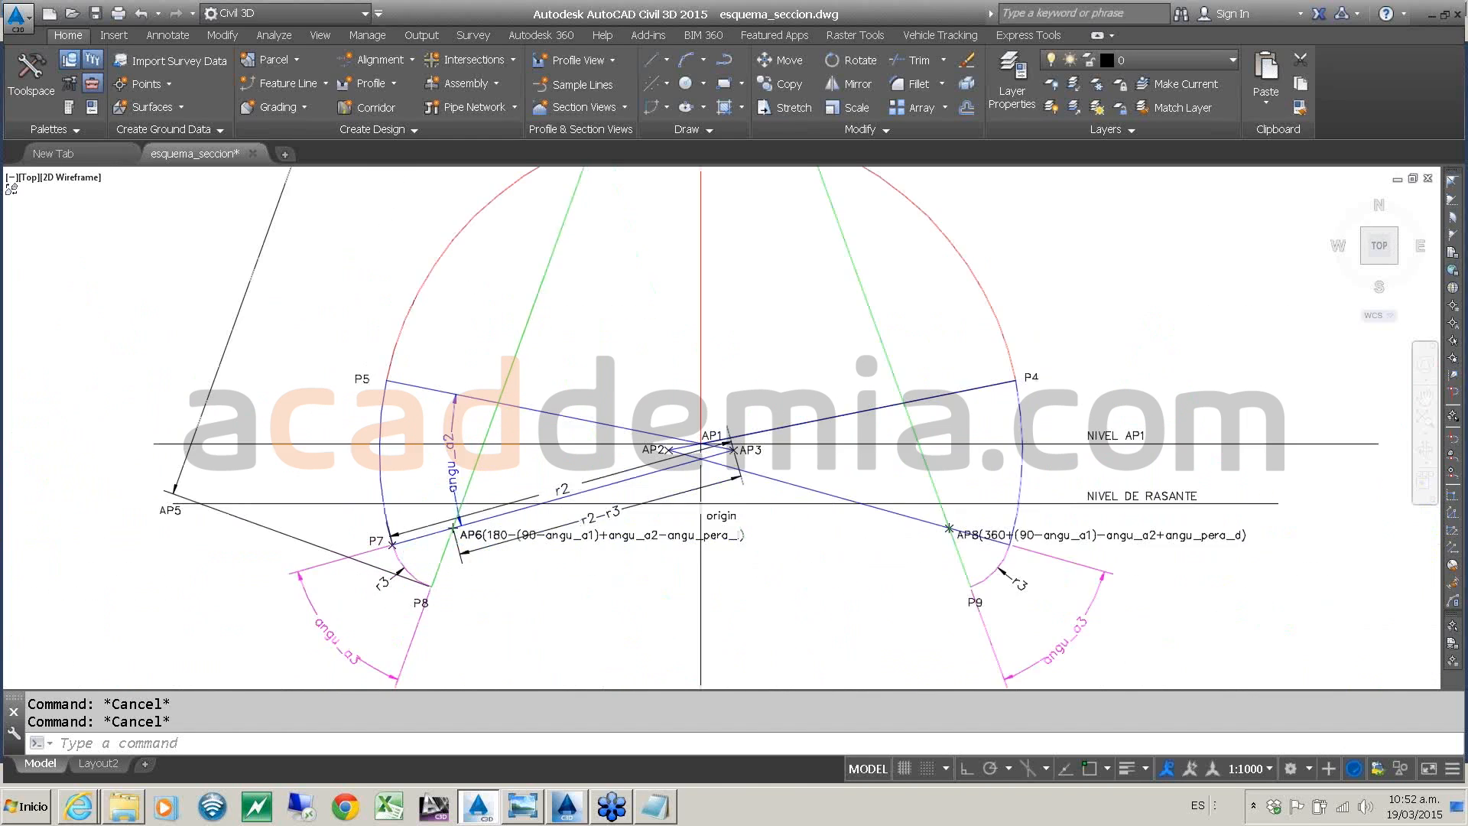
{"action": "scroll", "coordinate": [433, 556], "scroll_direction": "down", "scroll_amount": 5}
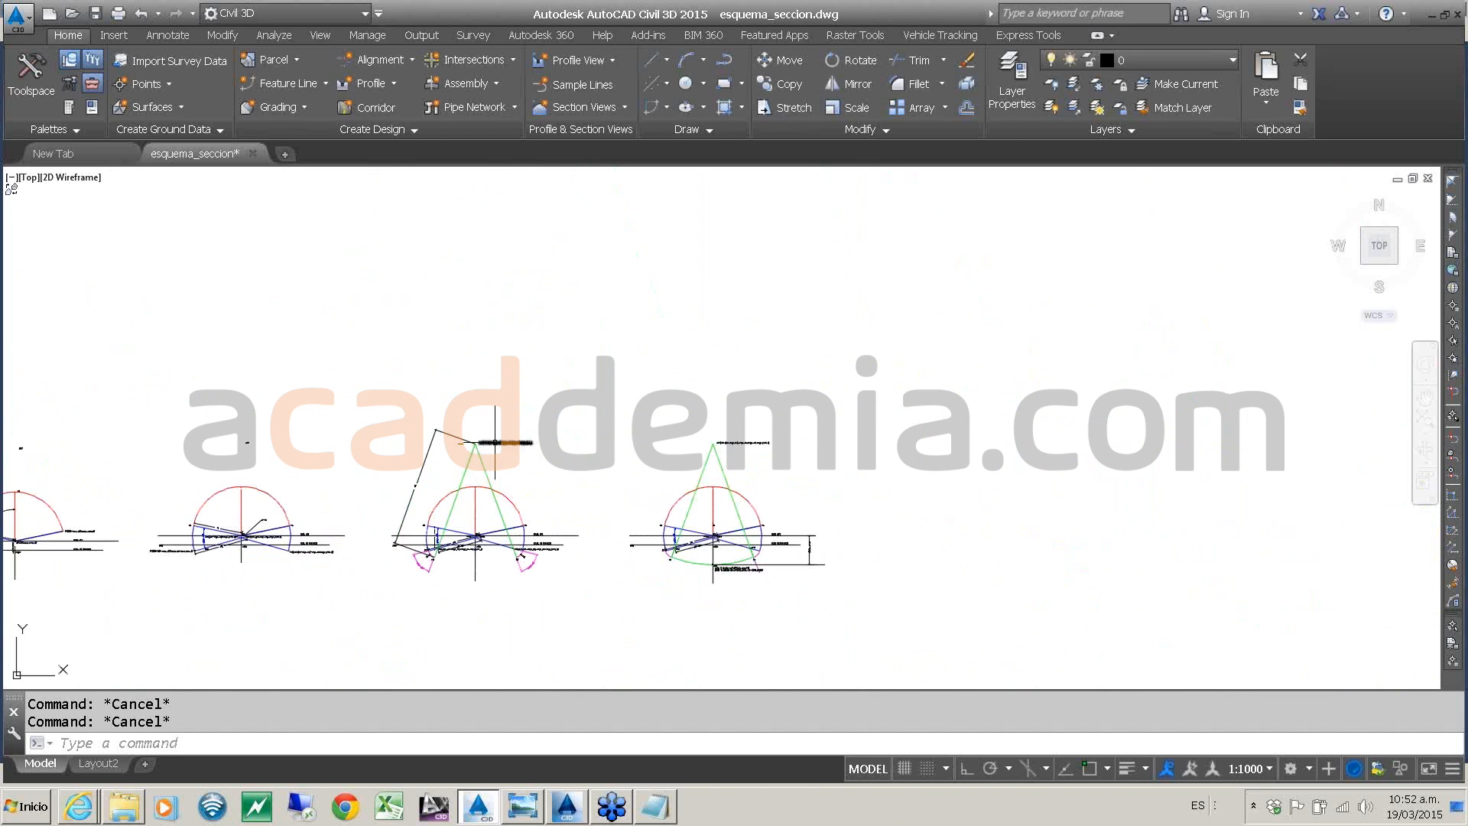
{"action": "scroll", "coordinate": [488, 511], "scroll_direction": "up", "scroll_amount": 7}
- Open the AP7 label for editing and select its angle expression 180-(90-angu_a1)+angu_a2+angu_a3-angu_pera_i
{"action": "left_click", "coordinate": [487, 511]}
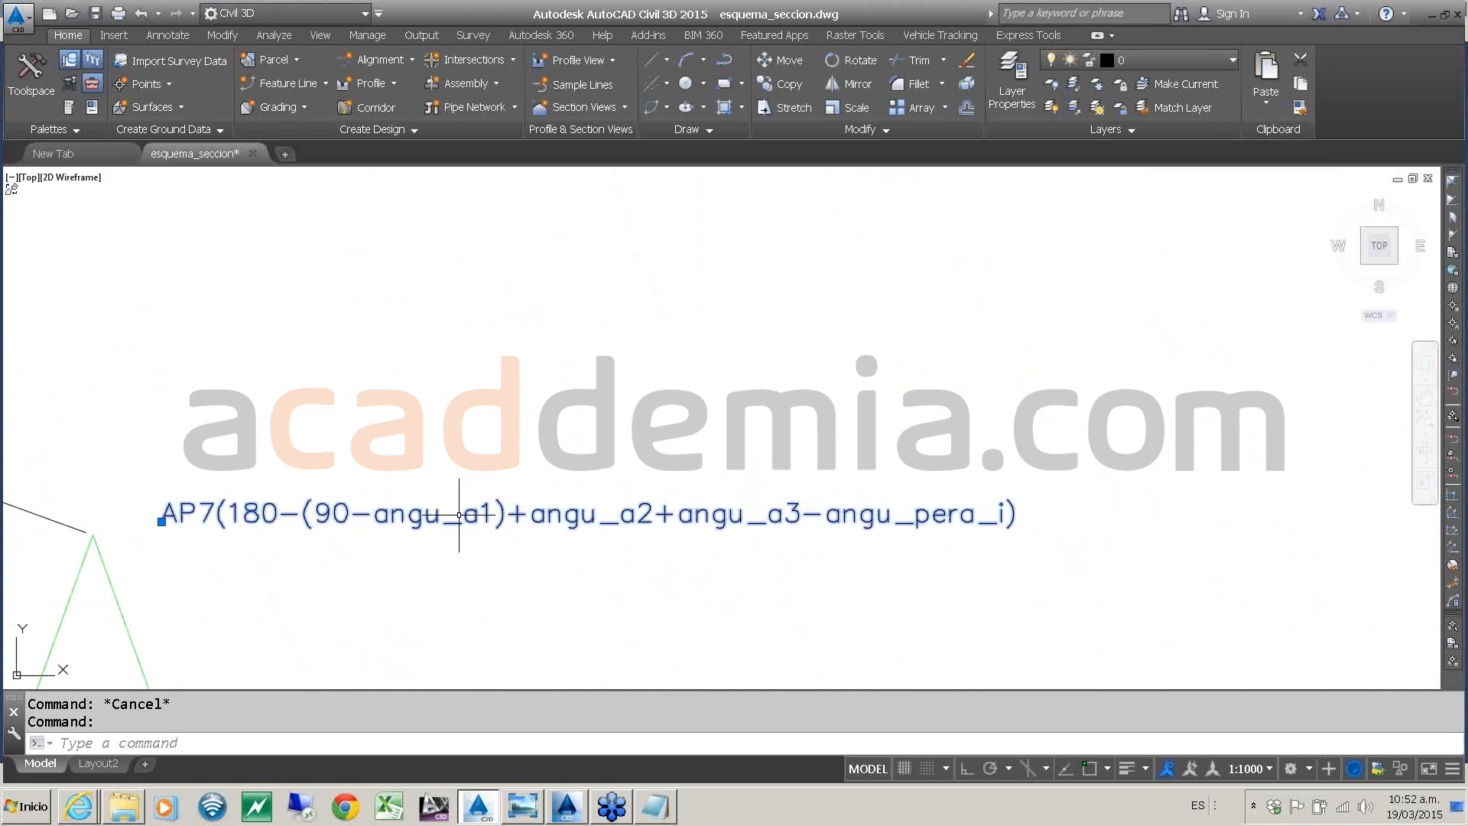
{"action": "double_click", "coordinate": [432, 514]}
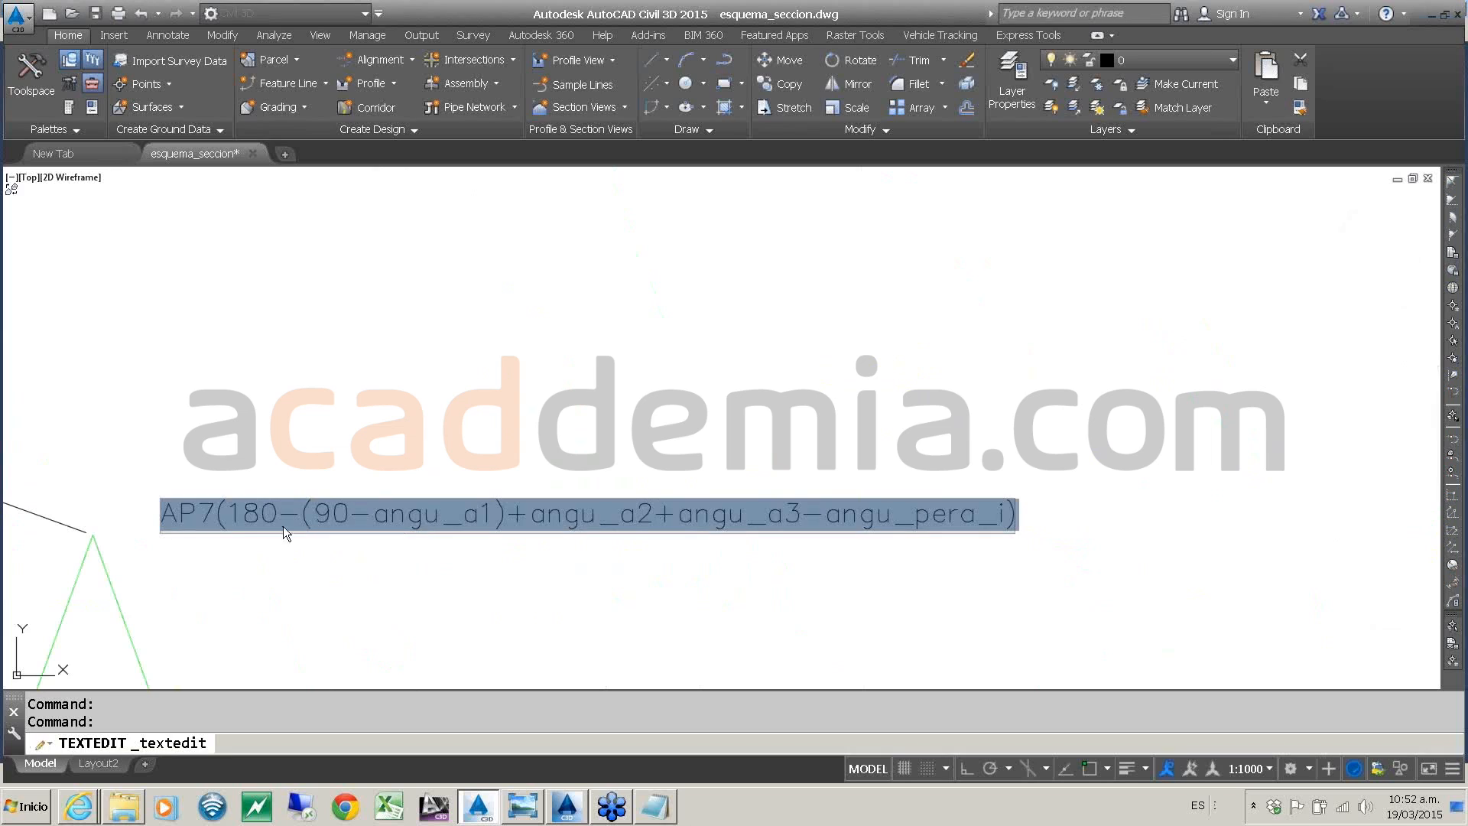
{"action": "left_click_drag", "start_coordinate": [232, 514], "coordinate": [1008, 535]}
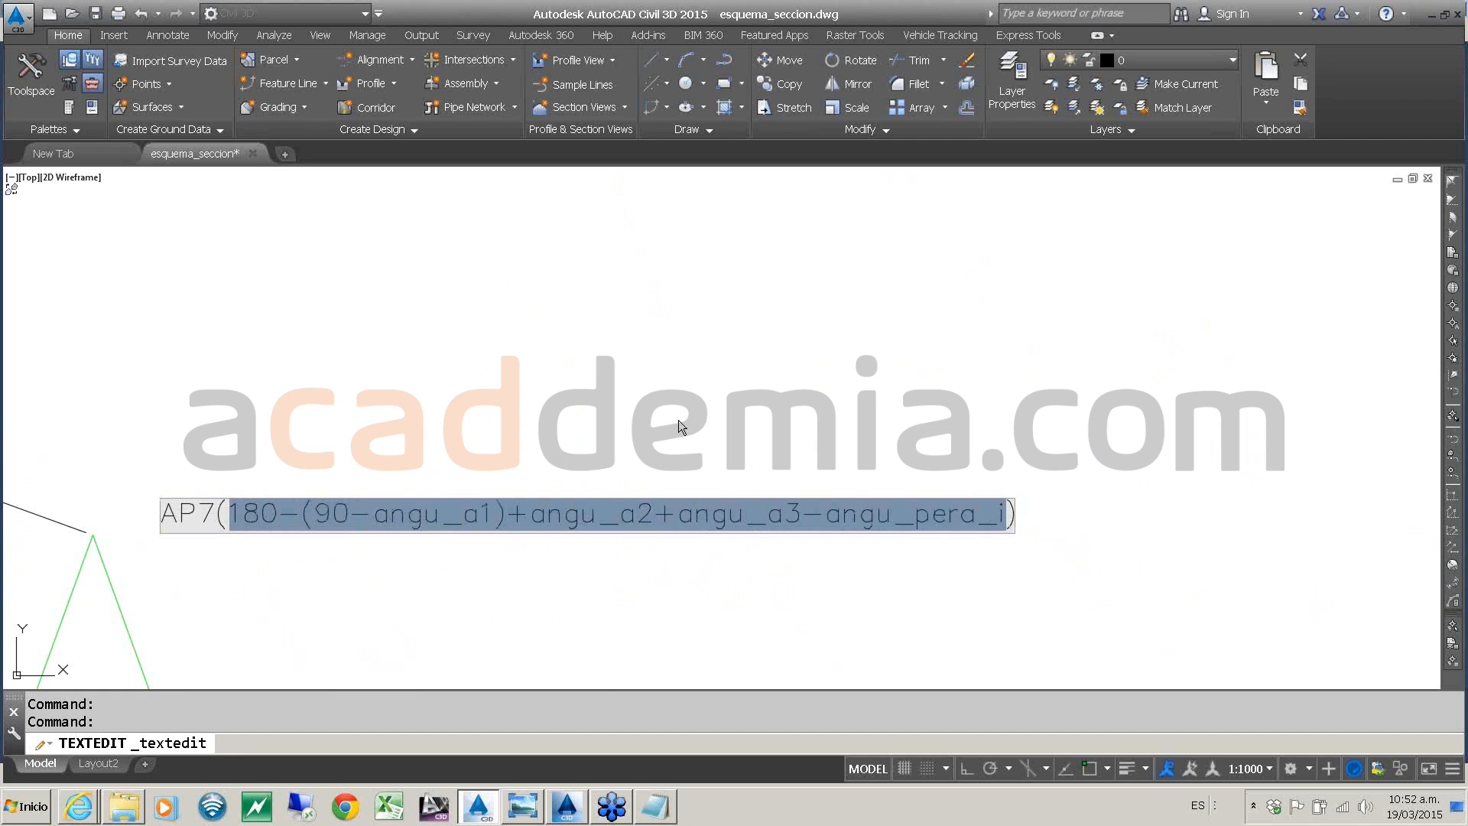
- Examine how the green construction lines run from AP7 to P8 and P9 in the section drawing
{"action": "scroll", "coordinate": [678, 419], "scroll_direction": "down", "scroll_amount": 10}
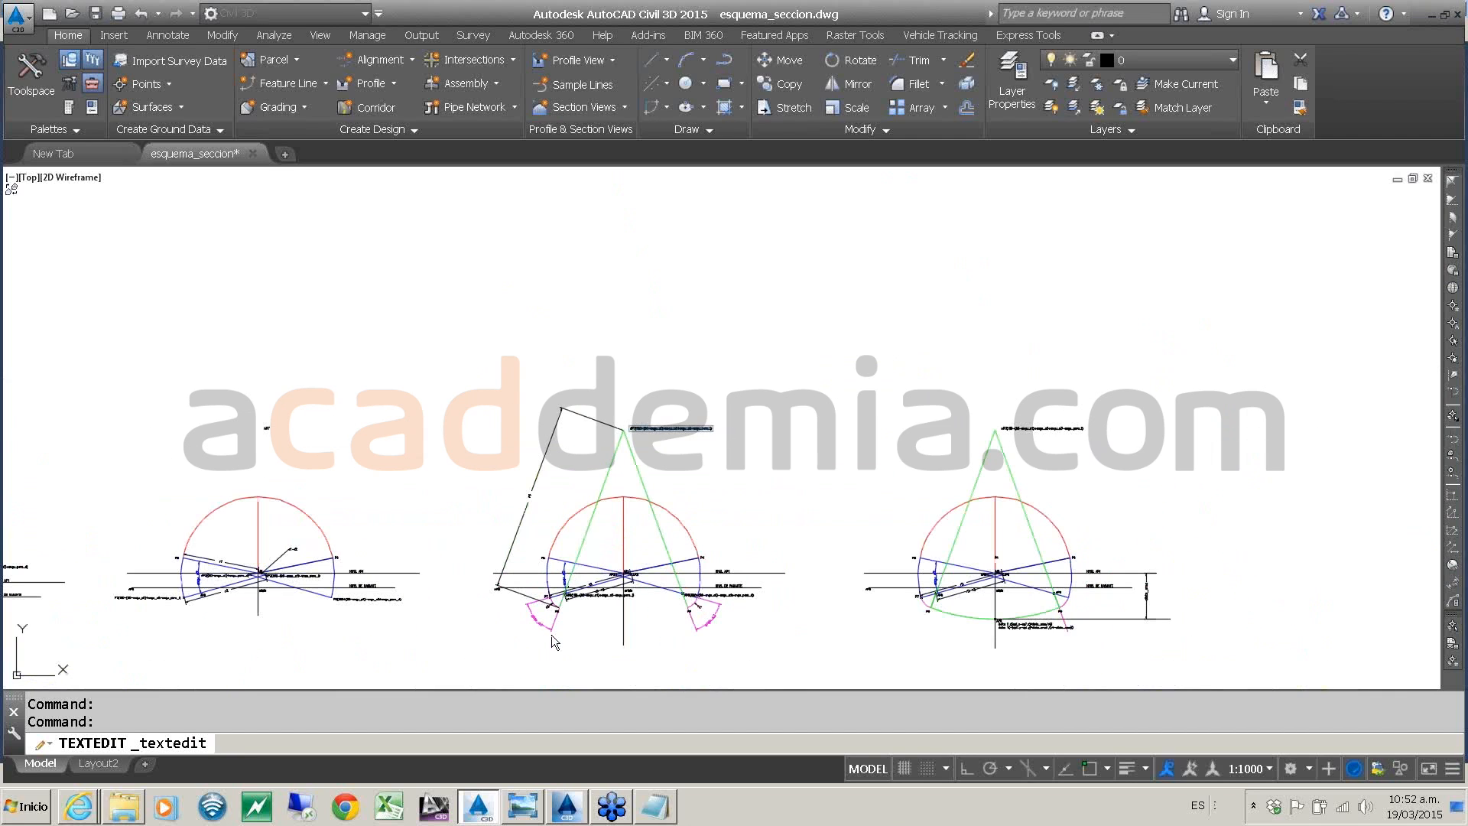
{"action": "scroll", "coordinate": [554, 635], "scroll_direction": "up", "scroll_amount": 6}
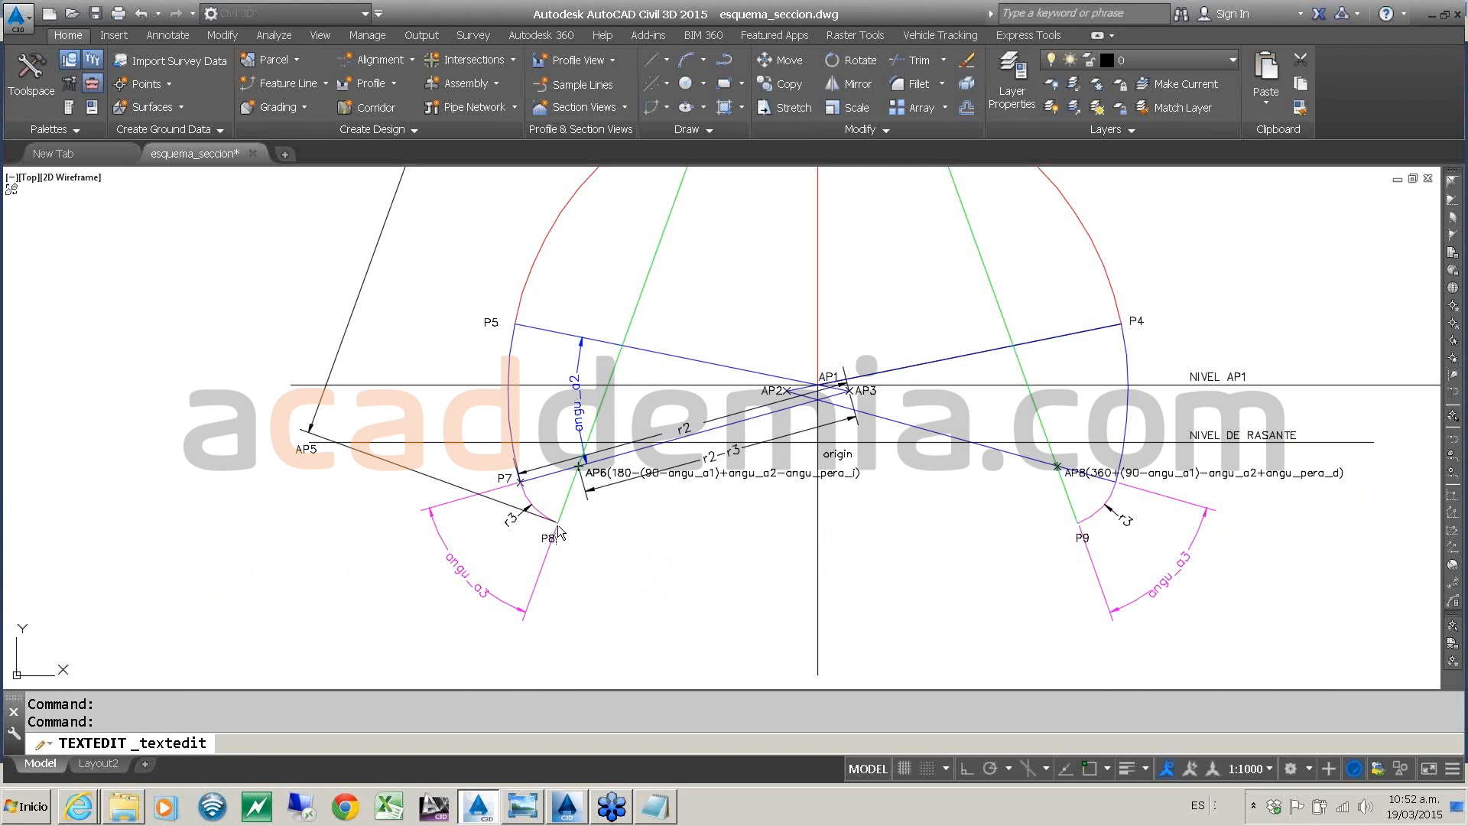
{"action": "scroll", "coordinate": [559, 528], "scroll_direction": "down", "scroll_amount": 6}
{"action": "scroll", "coordinate": [498, 346], "scroll_direction": "up", "scroll_amount": 6}
{"action": "scroll", "coordinate": [499, 346], "scroll_direction": "down", "scroll_amount": 5}
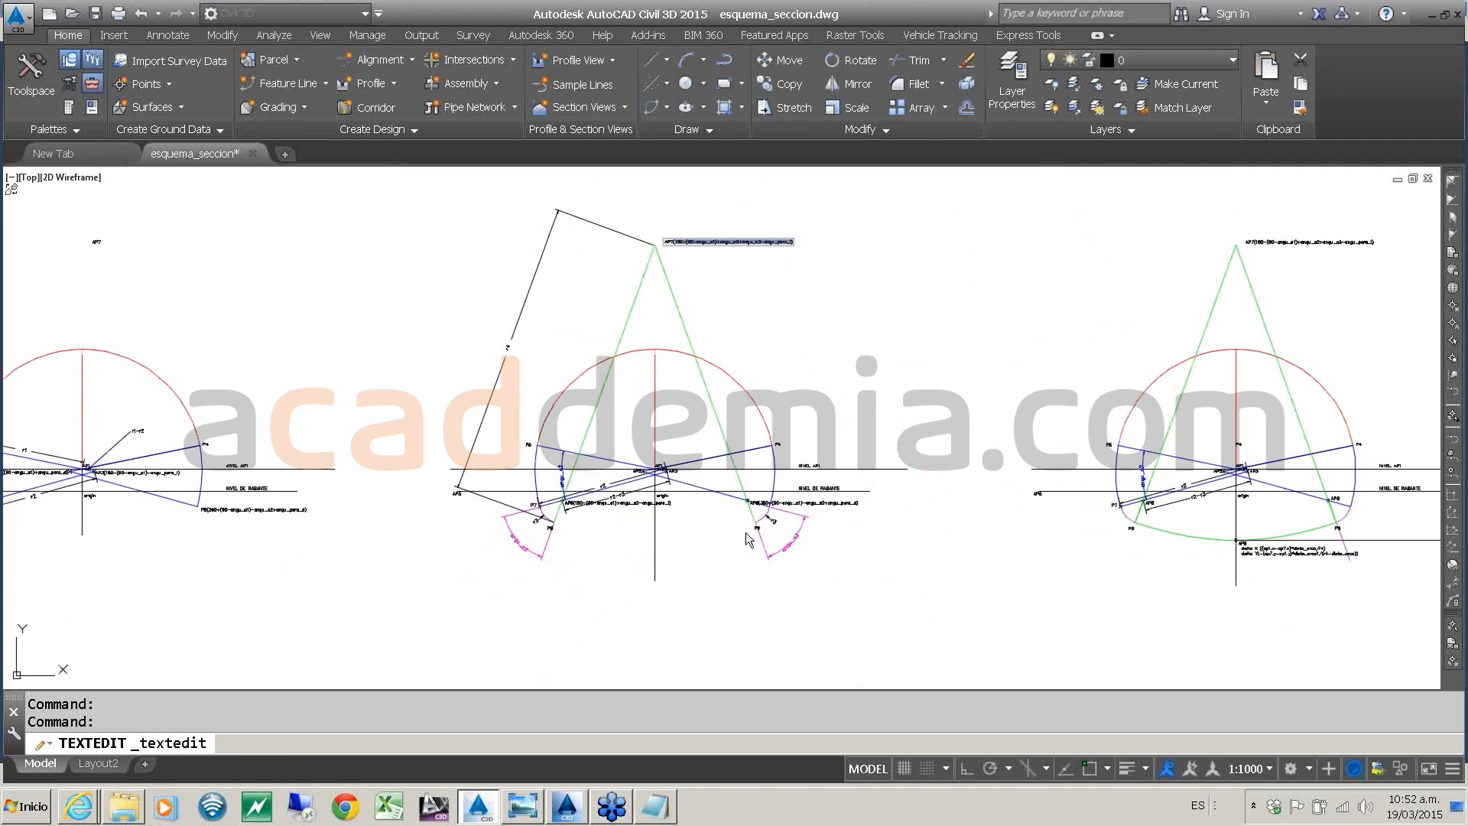
- Select AP7's angle expression in its label and examine the r4 dimension between AP7 and P8 in the section drawing
{"action": "scroll", "coordinate": [559, 519], "scroll_direction": "up", "scroll_amount": 4}
{"action": "scroll", "coordinate": [558, 517], "scroll_direction": "down", "scroll_amount": 2}
{"action": "double_click", "coordinate": [713, 245]}
{"action": "scroll", "coordinate": [712, 244], "scroll_direction": "up", "scroll_amount": 4}
{"action": "scroll", "coordinate": [712, 244], "scroll_direction": "down", "scroll_amount": 4}
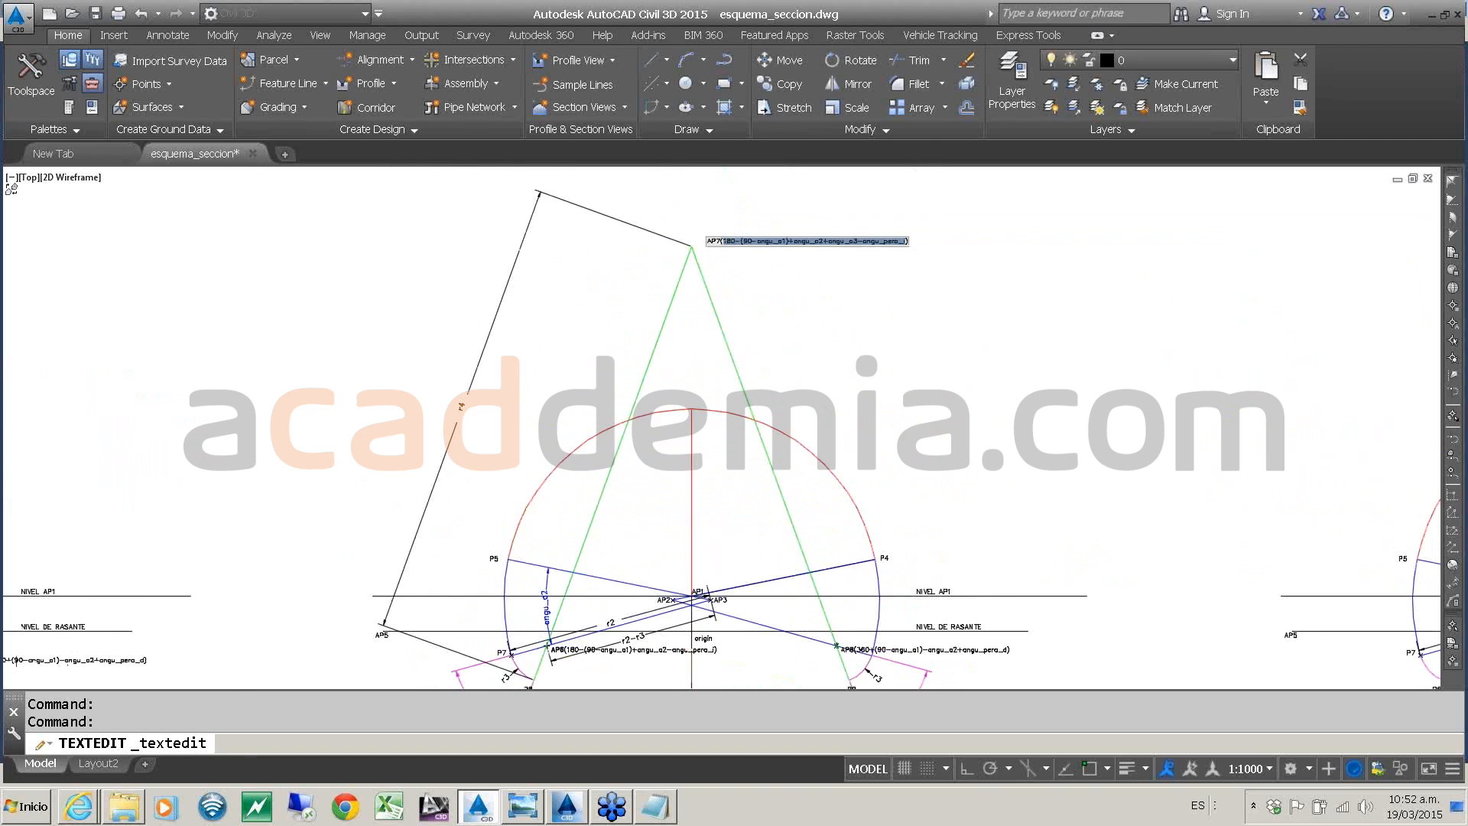
{"action": "scroll", "coordinate": [580, 530], "scroll_direction": "up", "scroll_amount": 4}
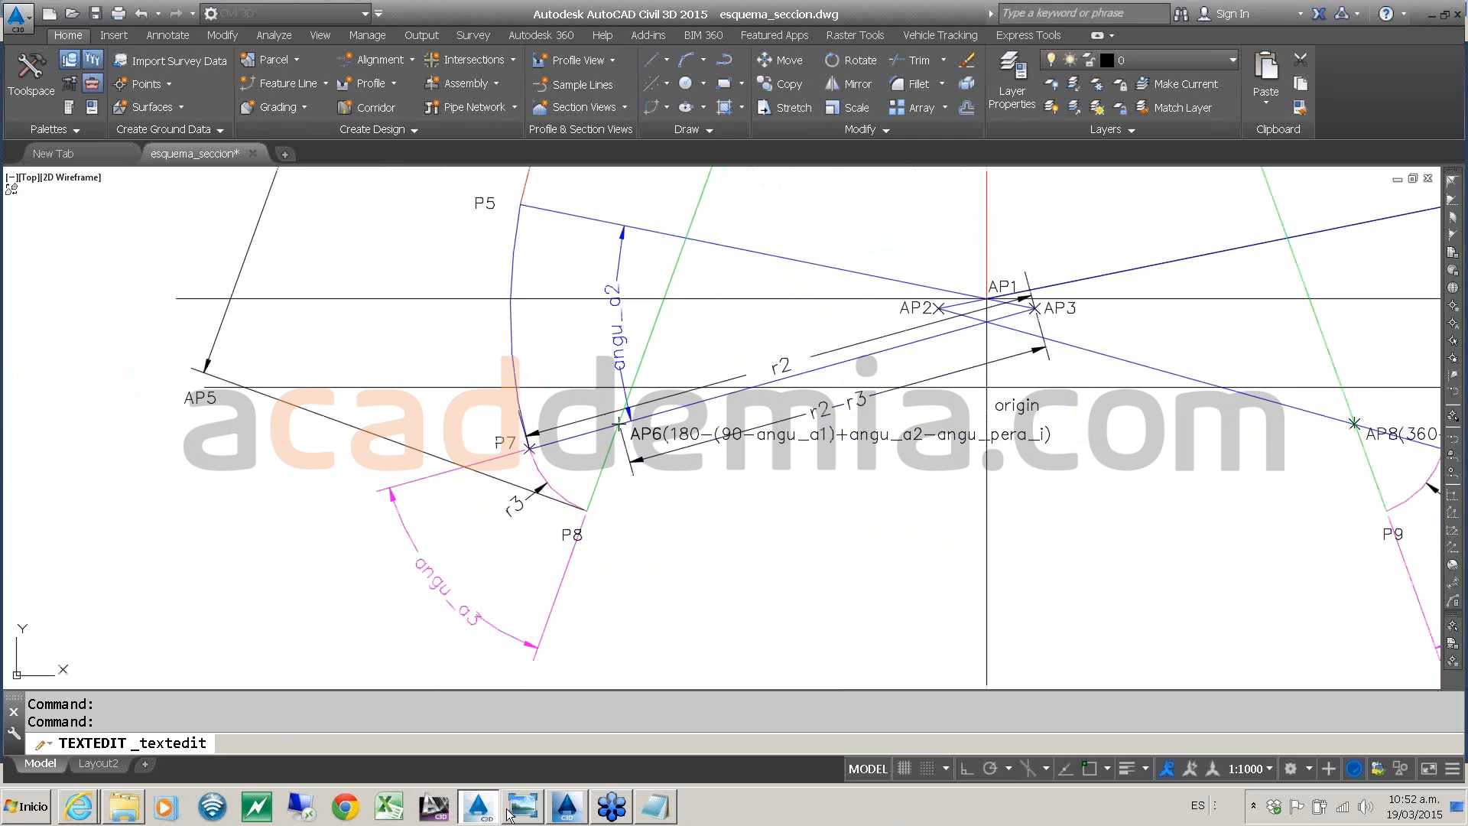
- Switch to Subassembly Composer and add an auxiliary point numbered AP7 after P9 in the Calculo puntos arcos sequence
{"action": "left_click", "coordinate": [563, 809]}
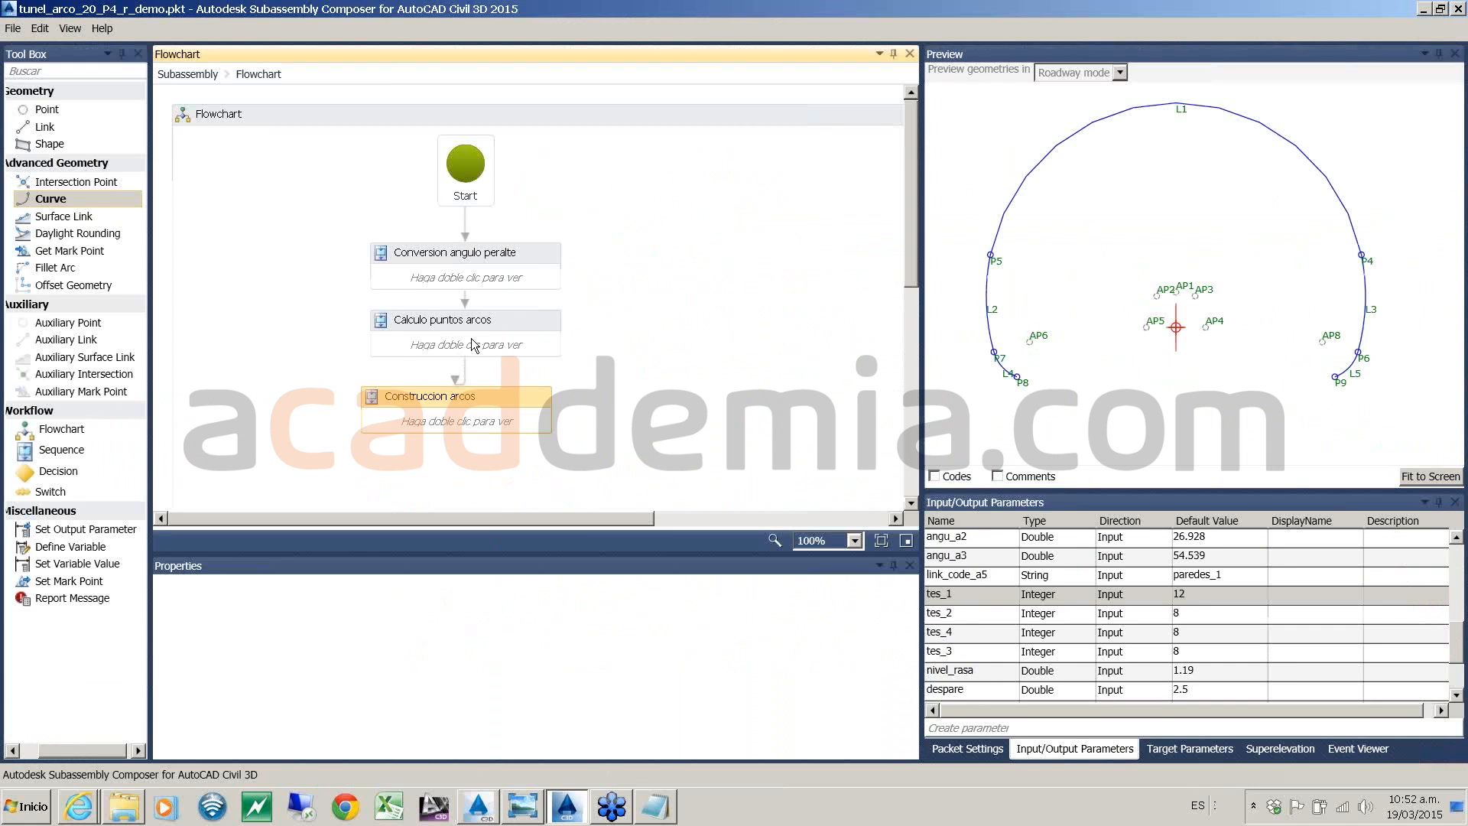
{"action": "double_click", "coordinate": [471, 336]}
{"action": "left_click_drag", "start_coordinate": [914, 249], "coordinate": [908, 425]}
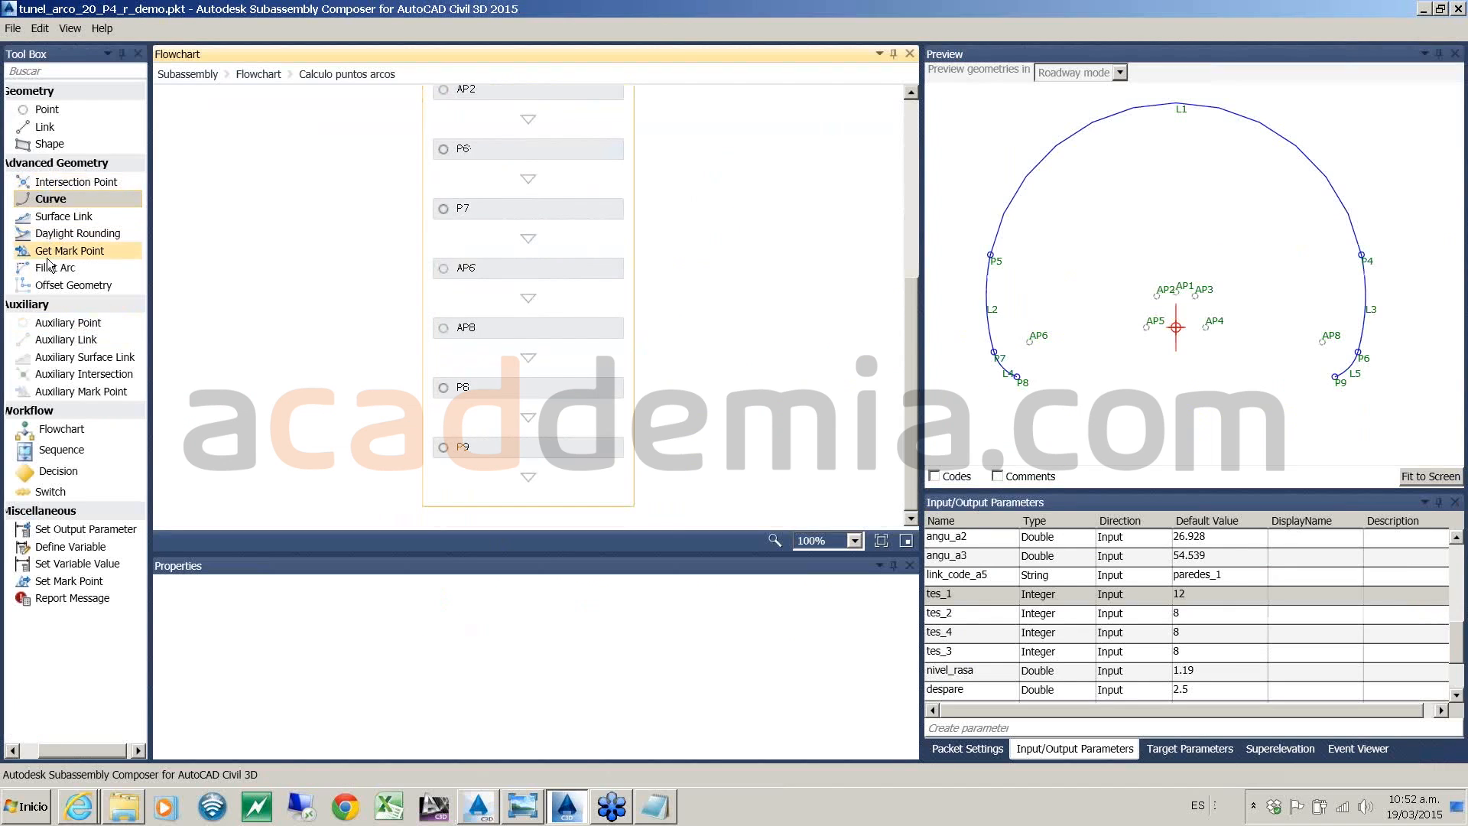
{"action": "left_click_drag", "start_coordinate": [52, 323], "coordinate": [491, 476]}
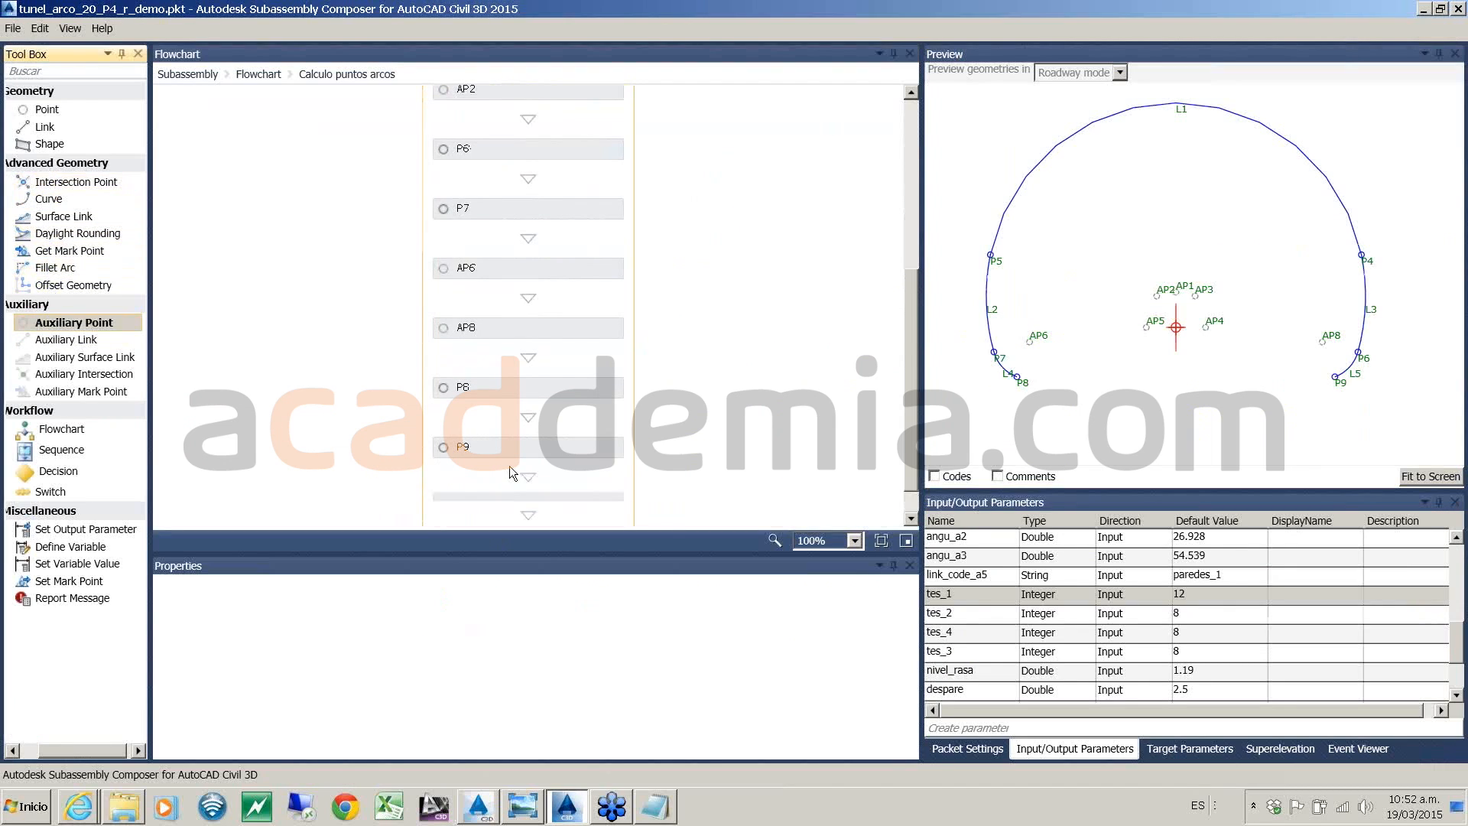
{"action": "left_click_drag", "start_coordinate": [910, 660], "coordinate": [903, 595]}
{"action": "left_click", "coordinate": [562, 595]}
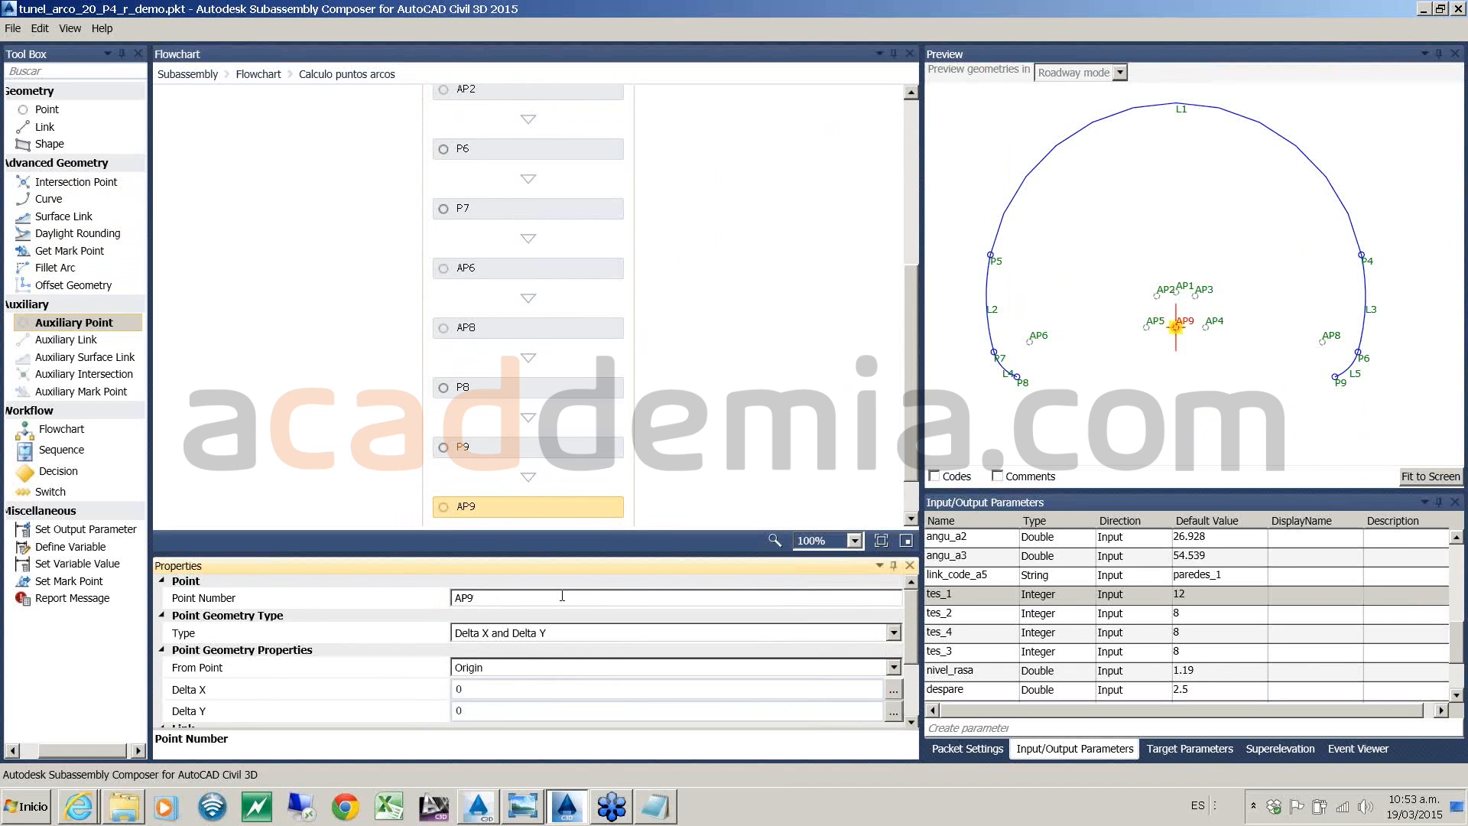
{"action": "key", "text": "BackSpace"}
{"action": "type", "text": "7"}
- Define AP7 by Angle and Distance, measured from point P8
{"action": "left_click", "coordinate": [541, 638]}
{"action": "left_click", "coordinate": [541, 638]}
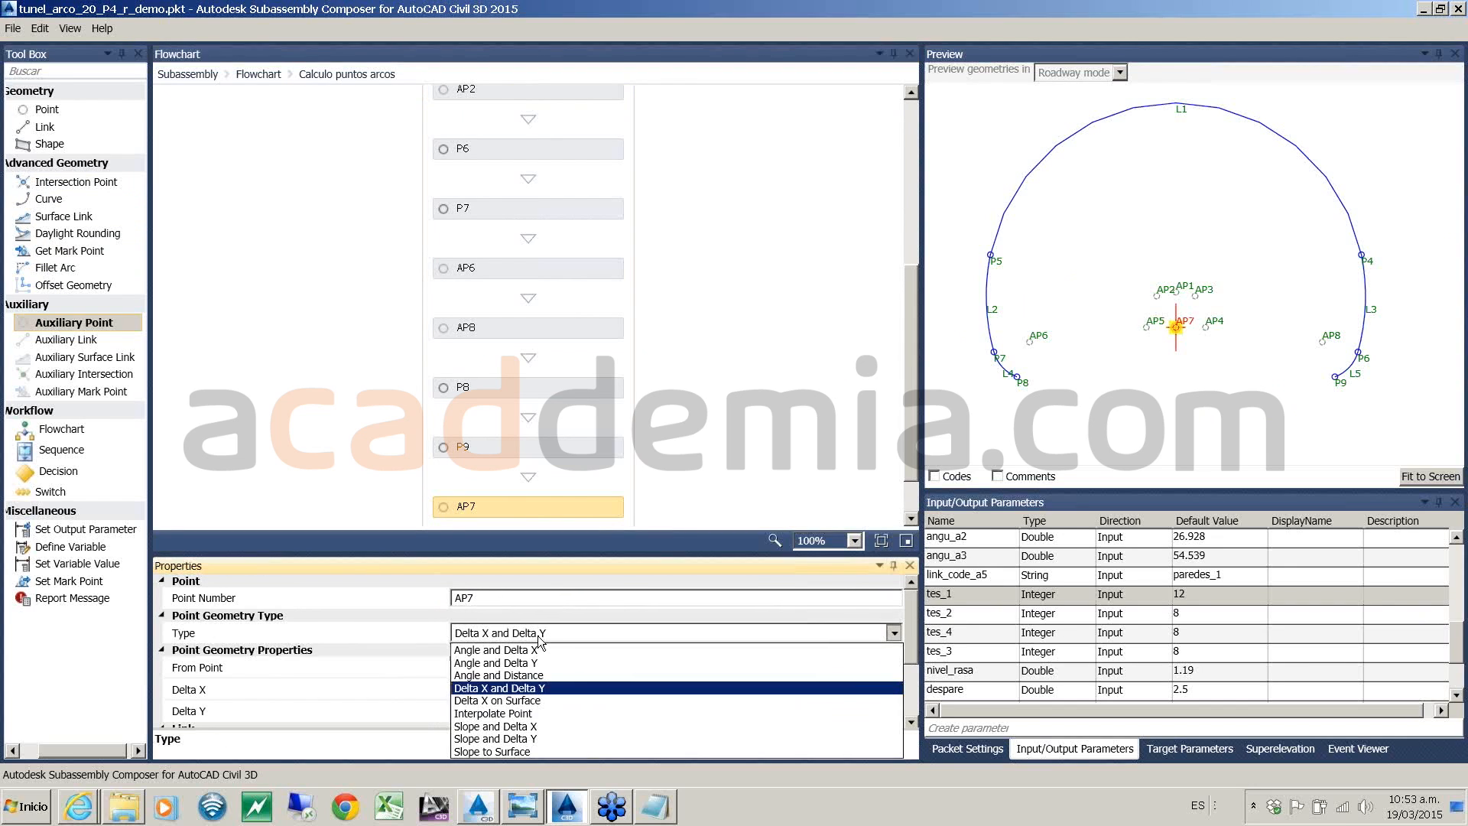
{"action": "left_click", "coordinate": [521, 676]}
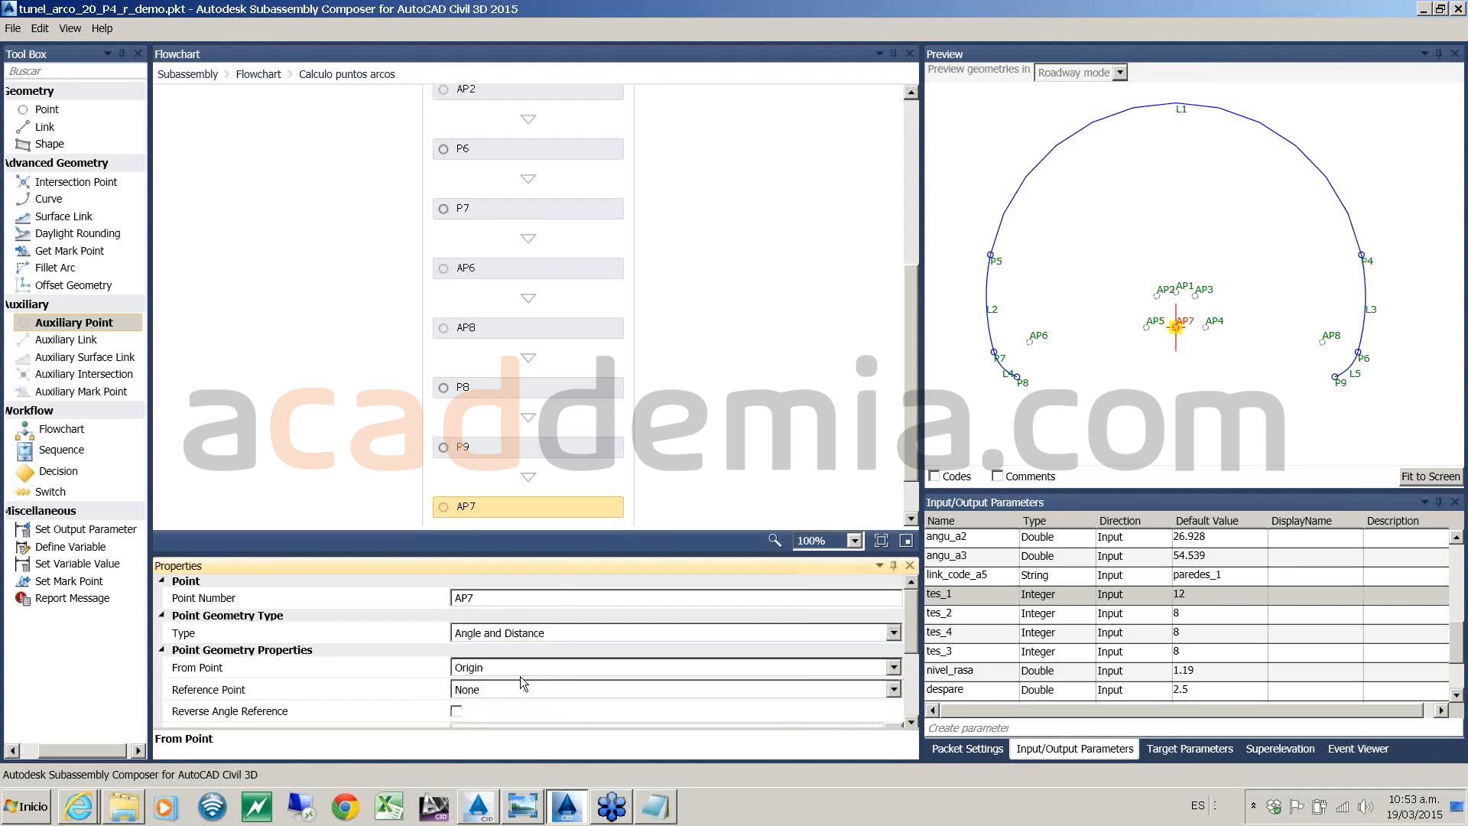
{"action": "left_click", "coordinate": [528, 669]}
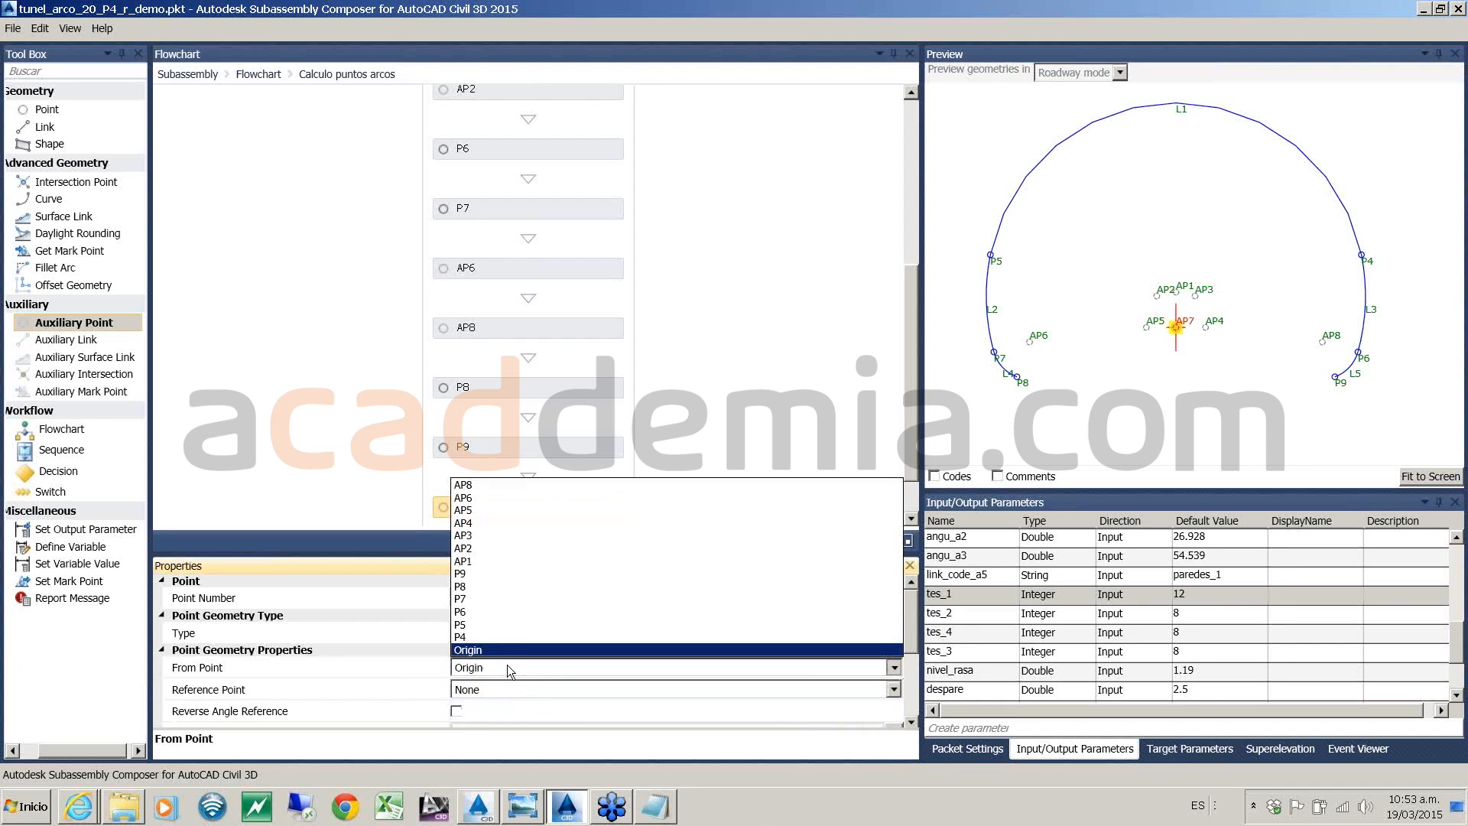
{"action": "left_click", "coordinate": [463, 587]}
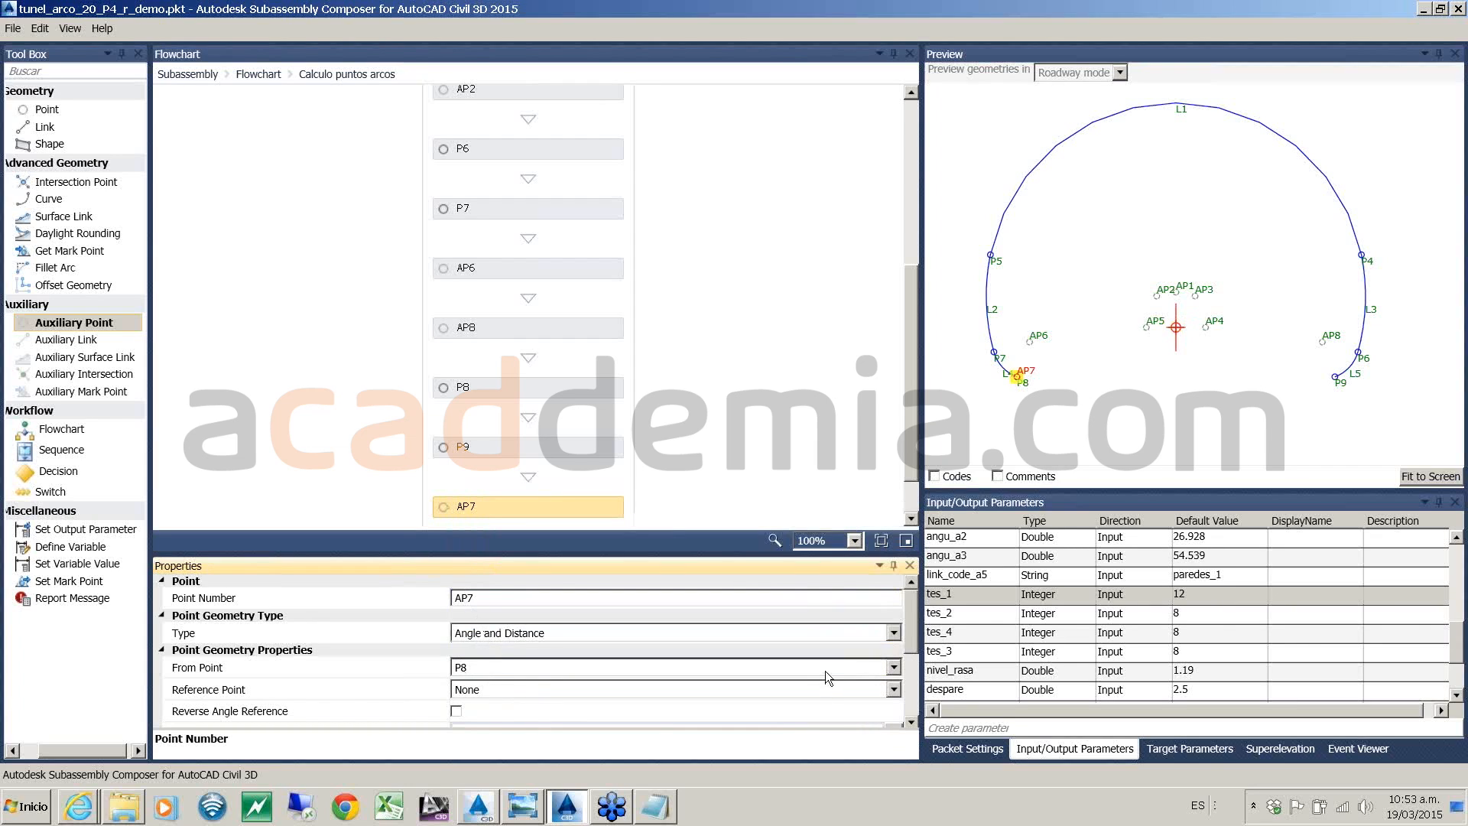
- Set AP7's angle to 180-(90-angu_a1)+angu_a2+angu_a3-angu_pera_i and its distance to r4, and fit the preview to all geometry
{"action": "scroll", "coordinate": [765, 673], "scroll_direction": "down", "scroll_amount": 3}
{"action": "left_click", "coordinate": [551, 654]}
{"action": "key", "text": "BackSpace"}
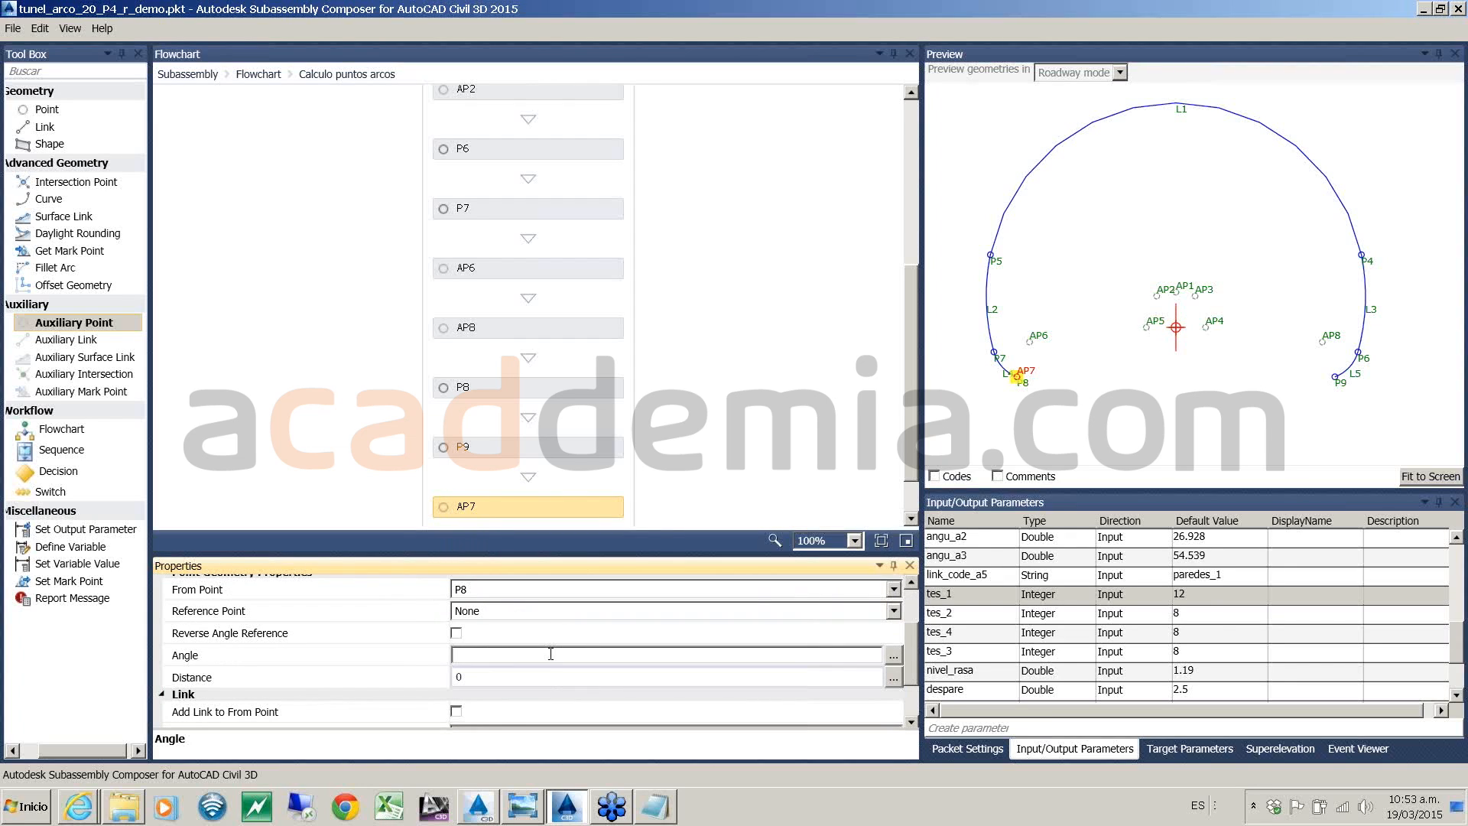
{"action": "type", "text": "180-(90-angu_a1)+angu_a2+angu_a3-angu_pera_i"}
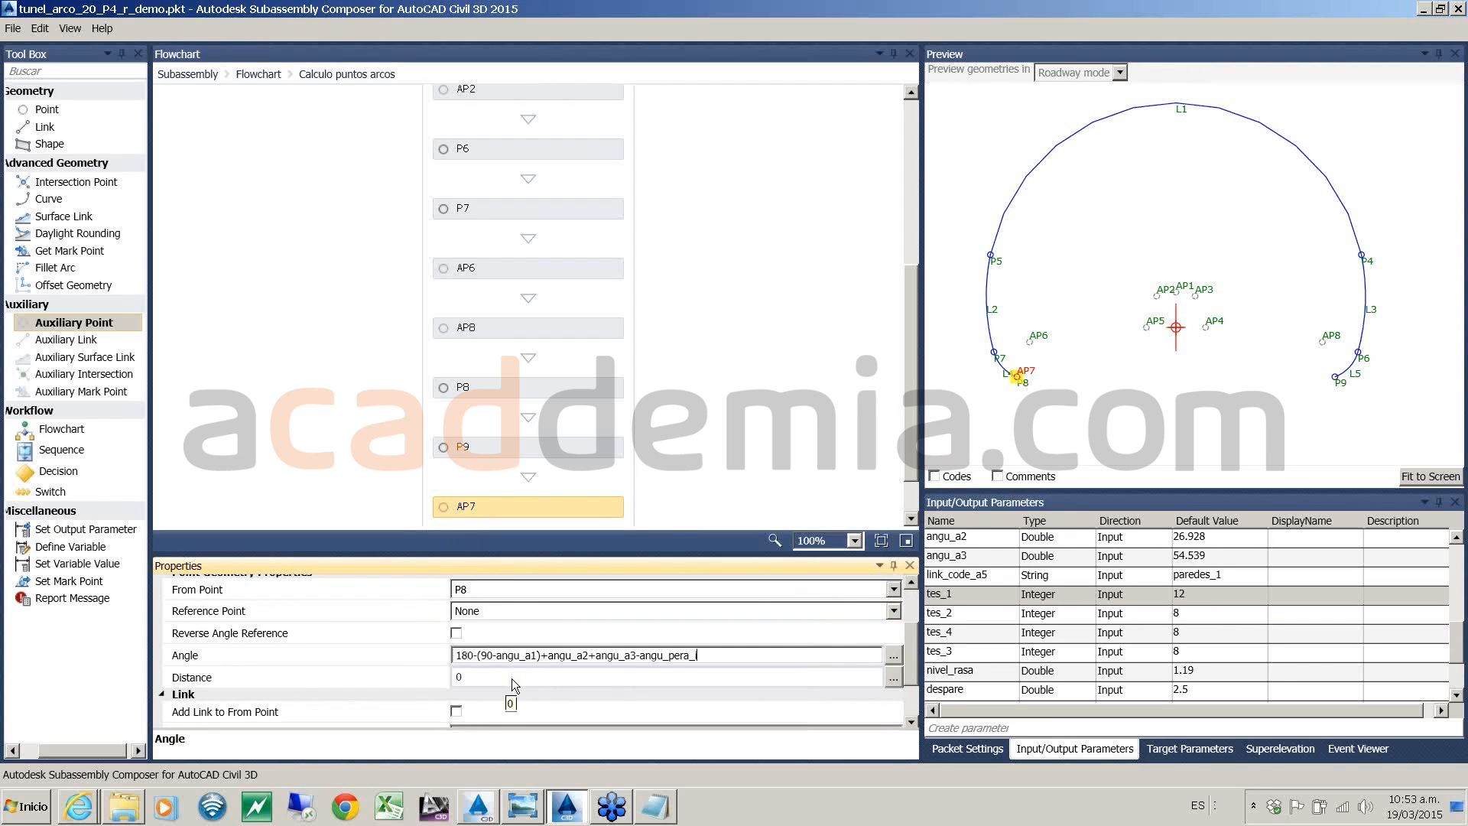
{"action": "left_click", "coordinate": [512, 677]}
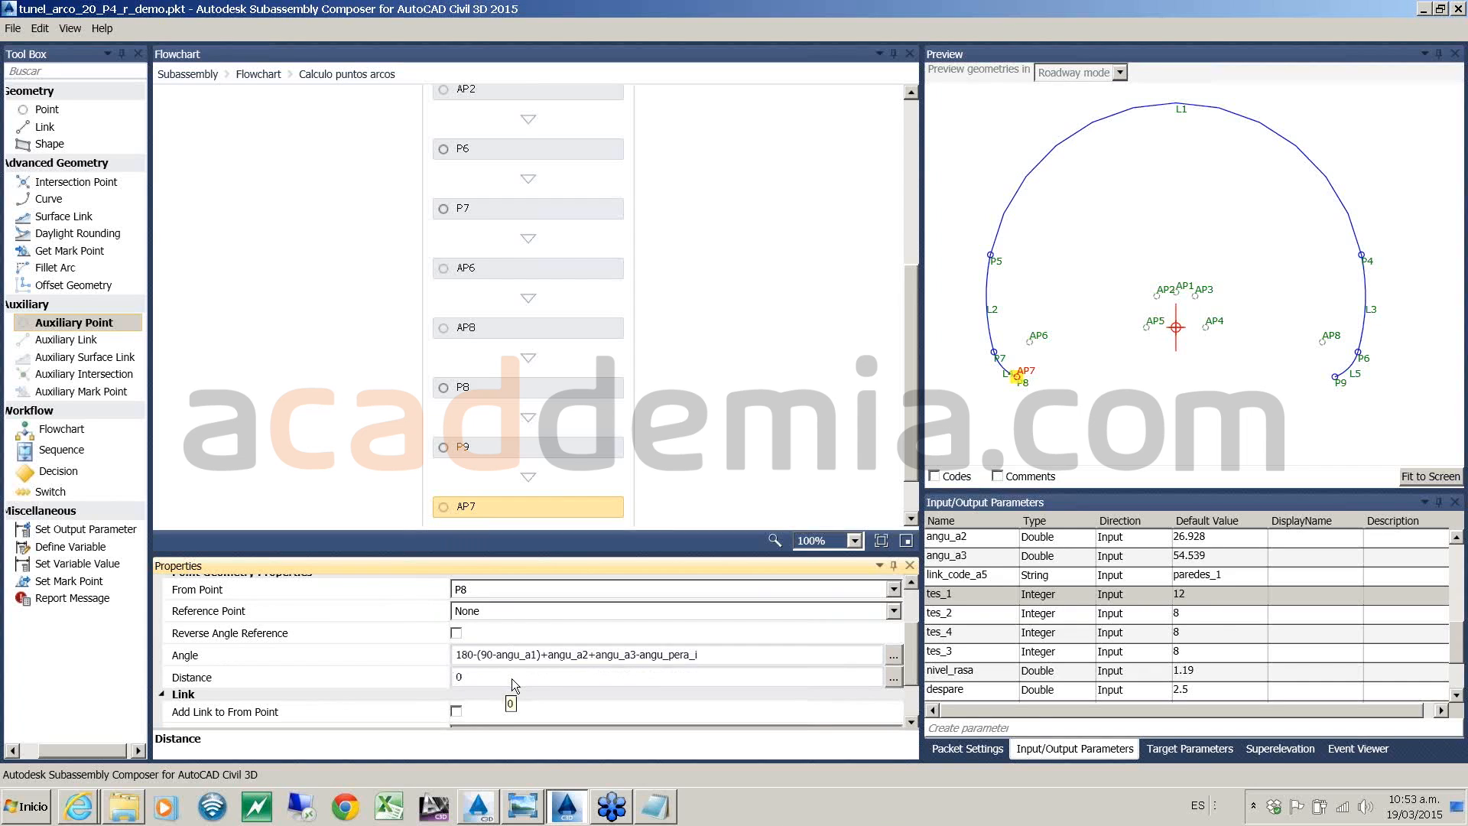
{"action": "left_click", "coordinate": [512, 680]}
{"action": "key", "text": "BackSpace"}
{"action": "type", "text": "r4"}
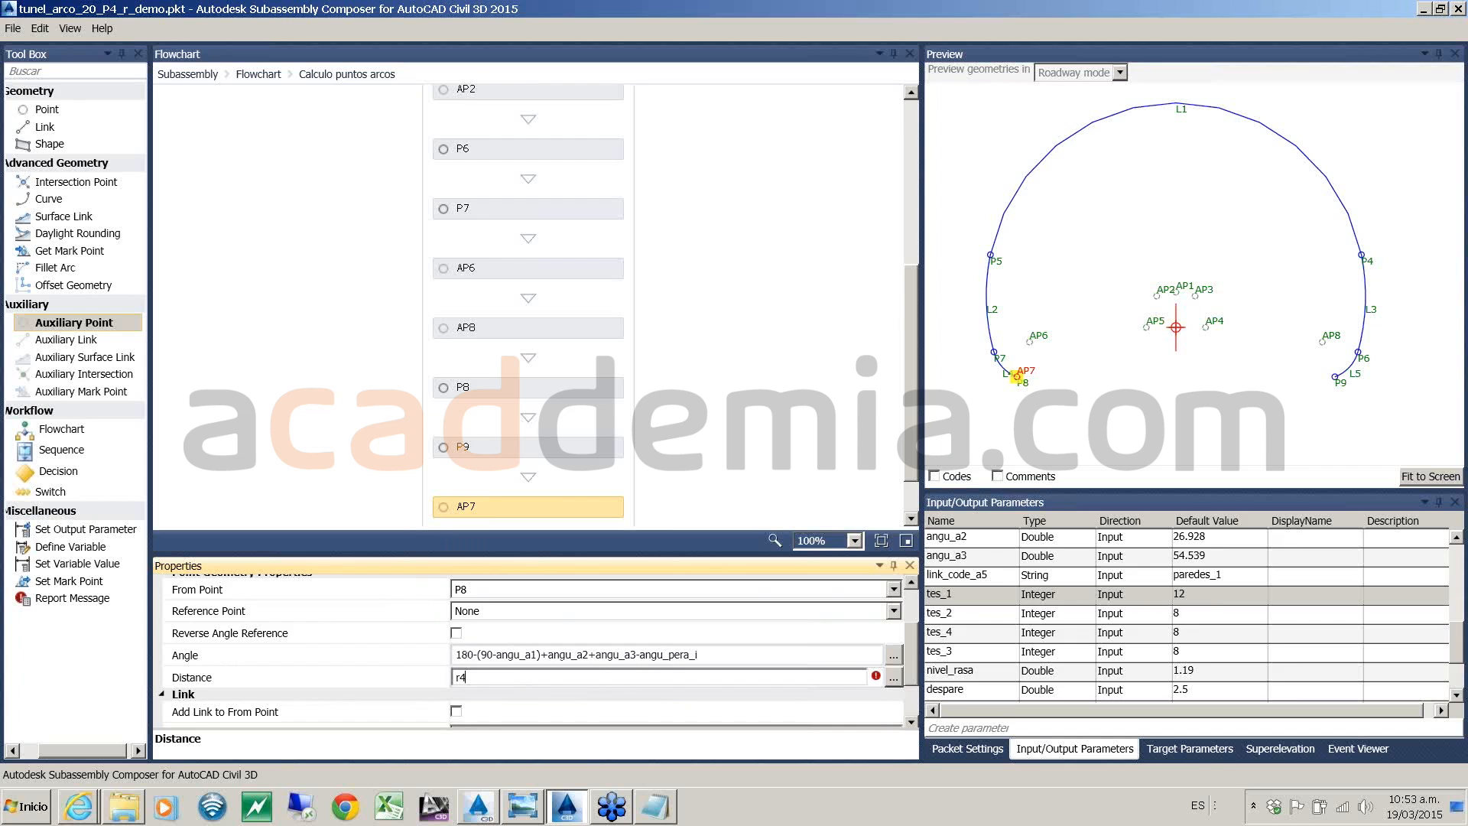
{"action": "left_click", "coordinate": [756, 439]}
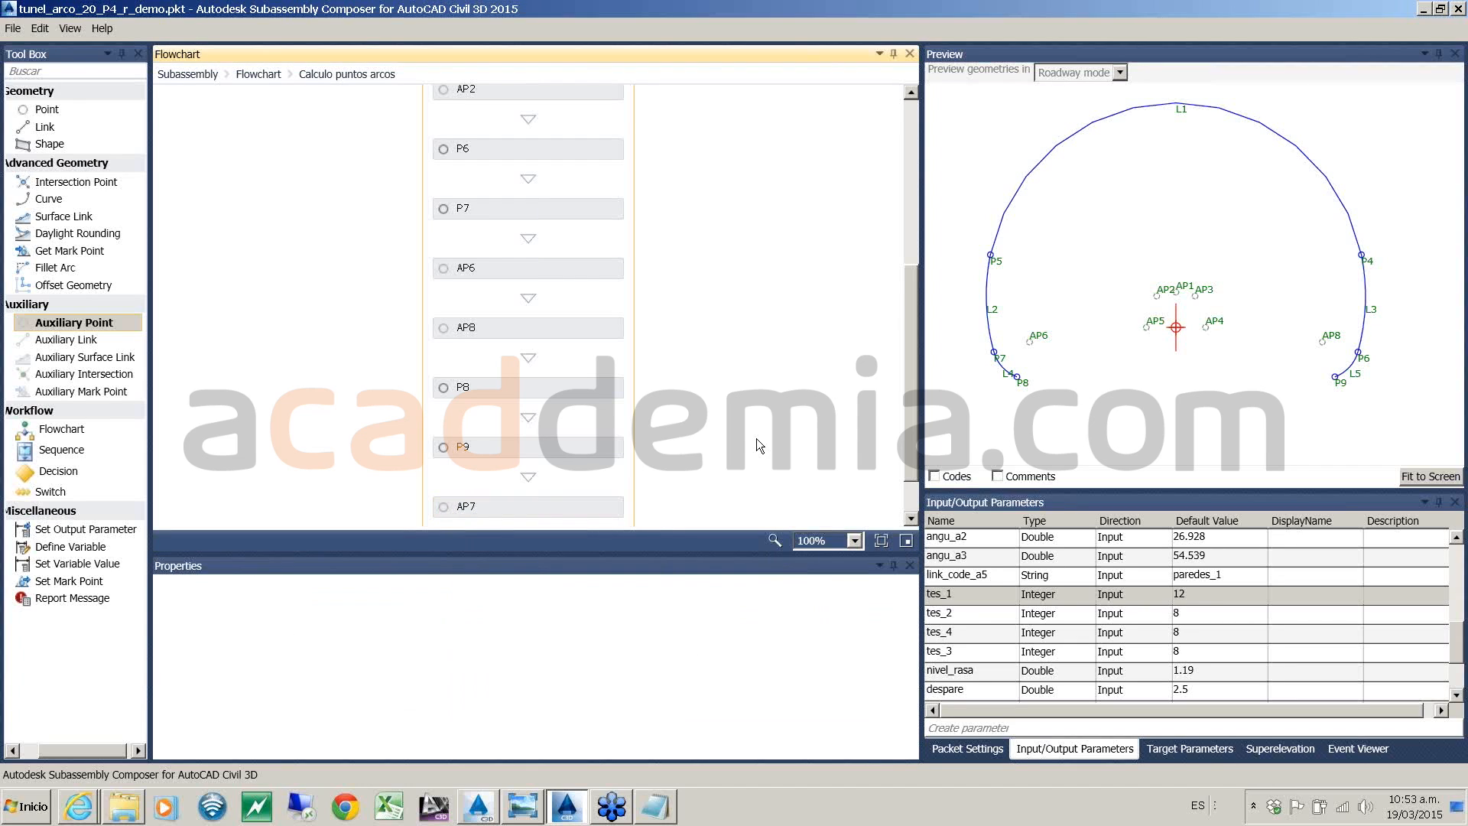
{"action": "left_click", "coordinate": [1430, 477]}
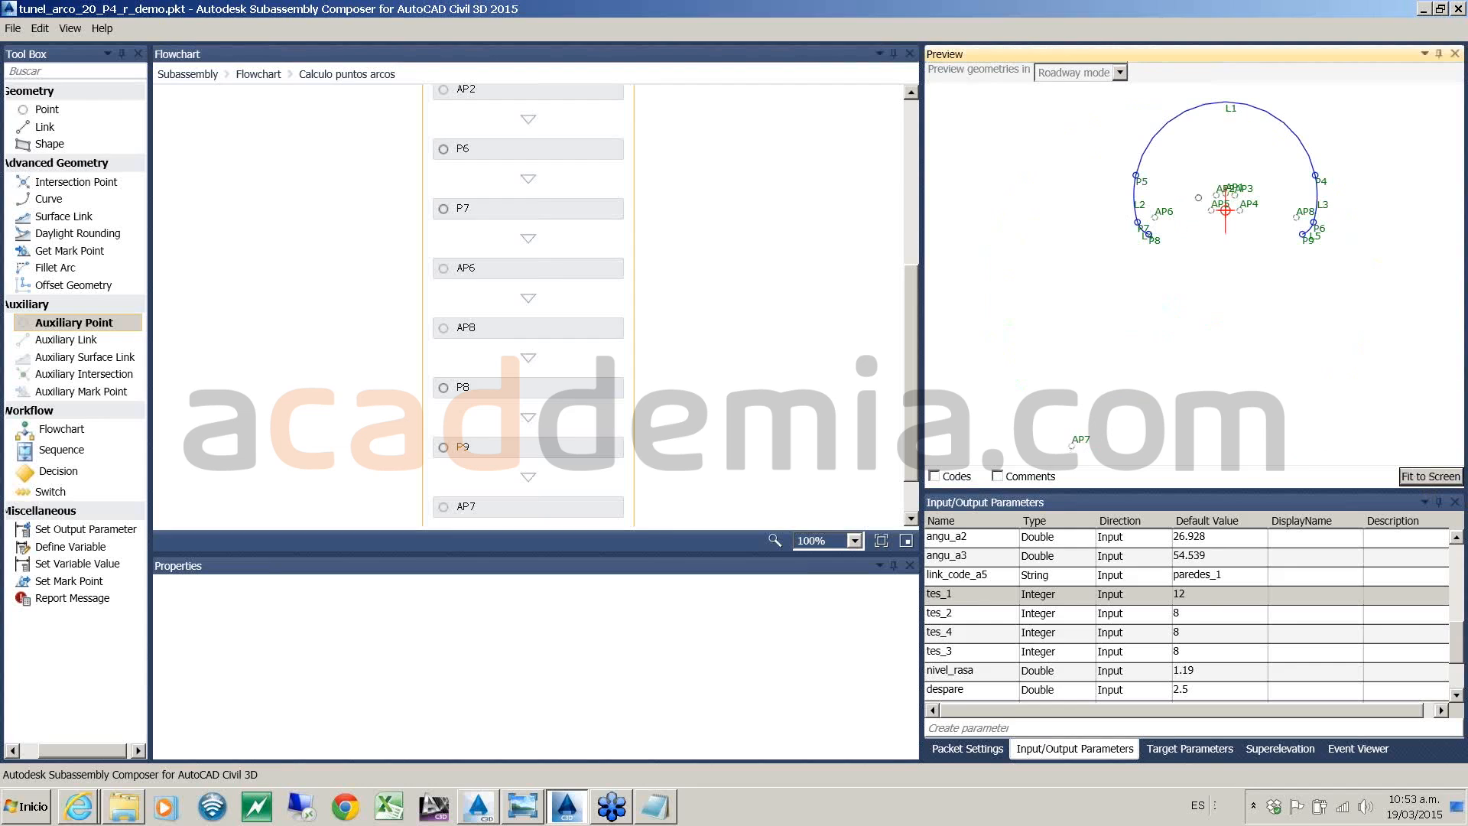
- Change AP7's distance to -r4 and refit the preview to check the point's position
{"action": "left_click", "coordinate": [489, 507]}
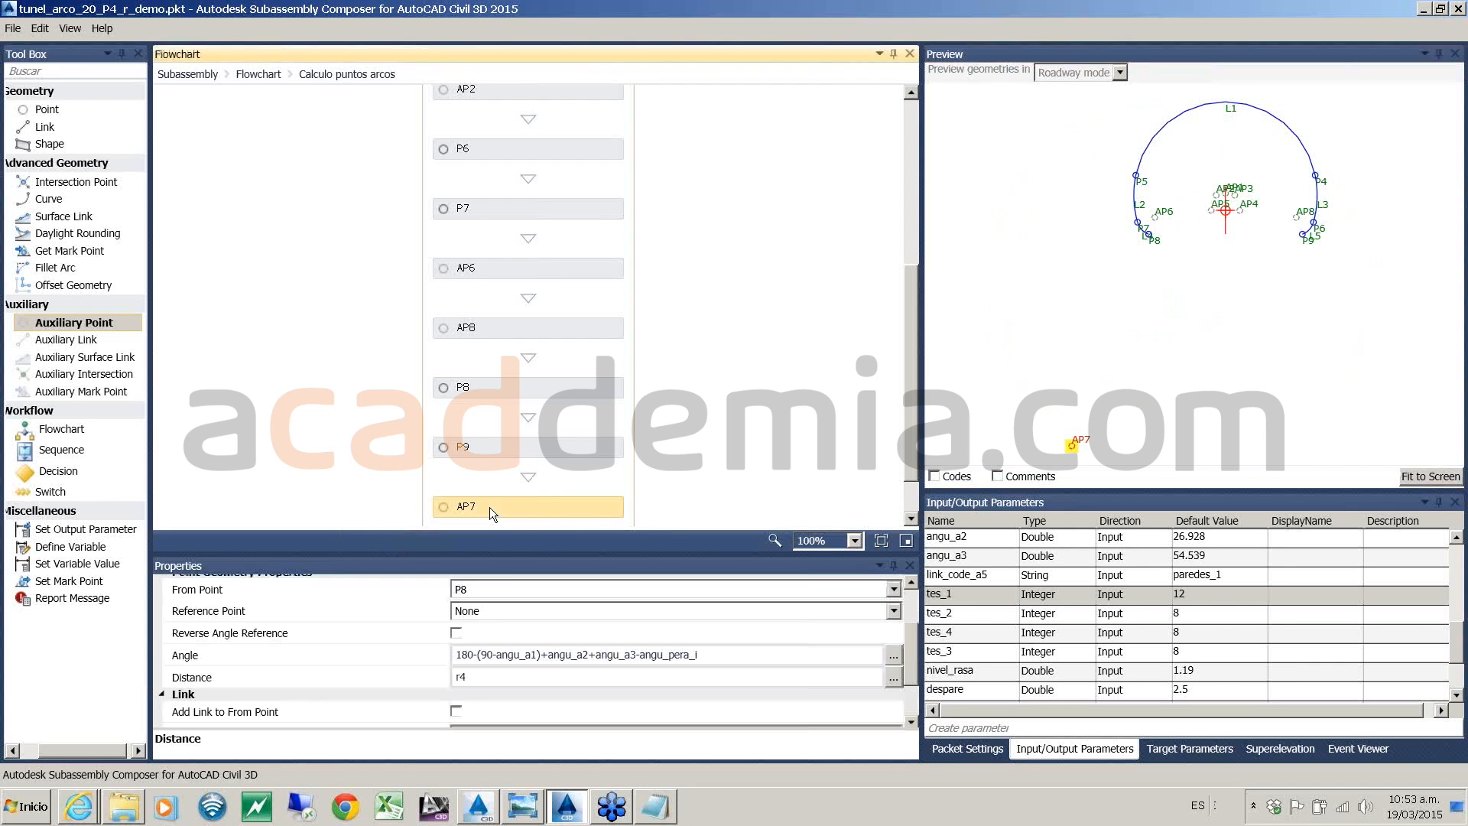
{"action": "left_click", "coordinate": [497, 676]}
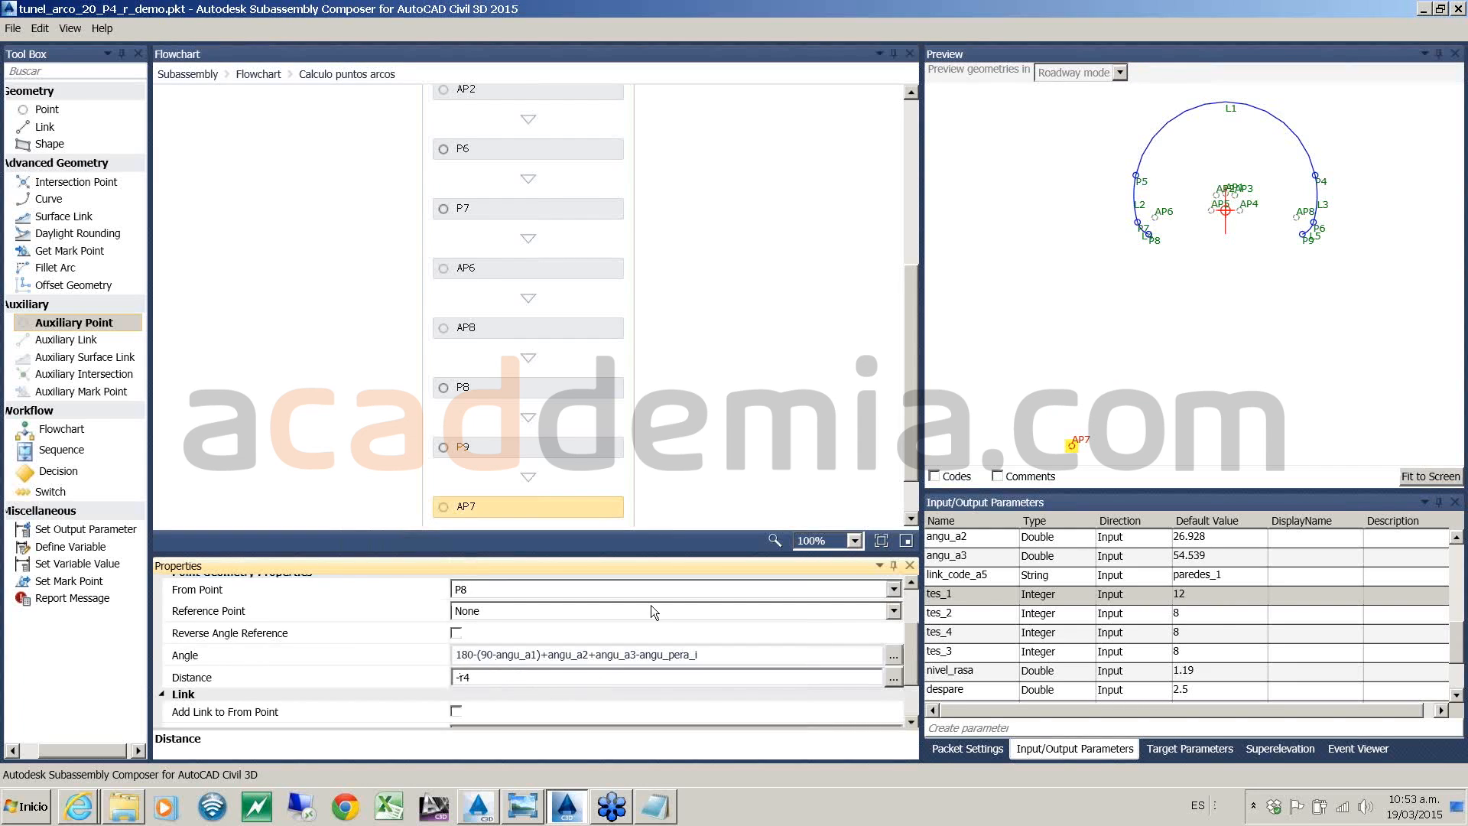
{"action": "left_click", "coordinate": [739, 410]}
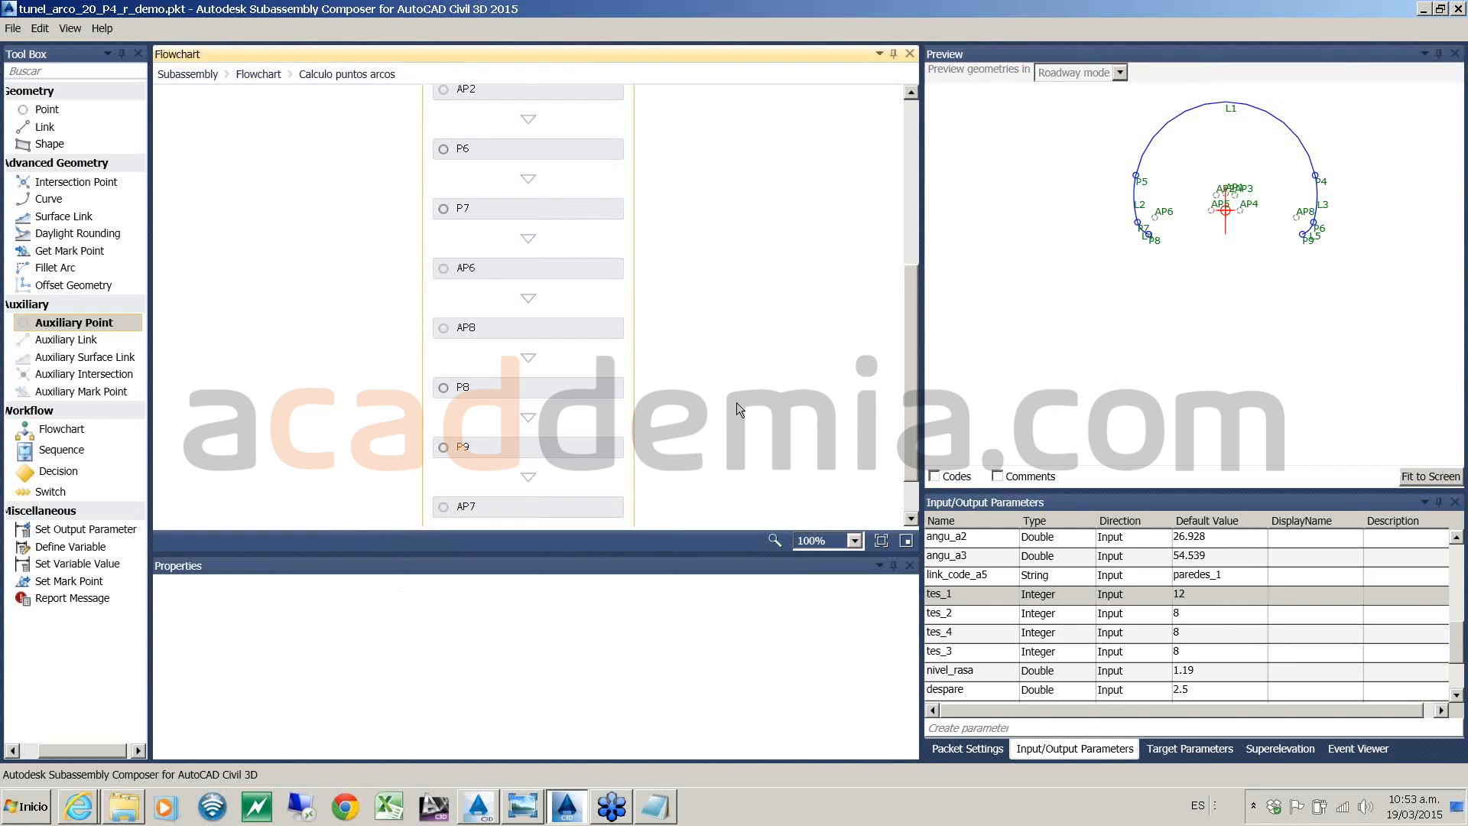
{"action": "left_click", "coordinate": [1424, 480]}
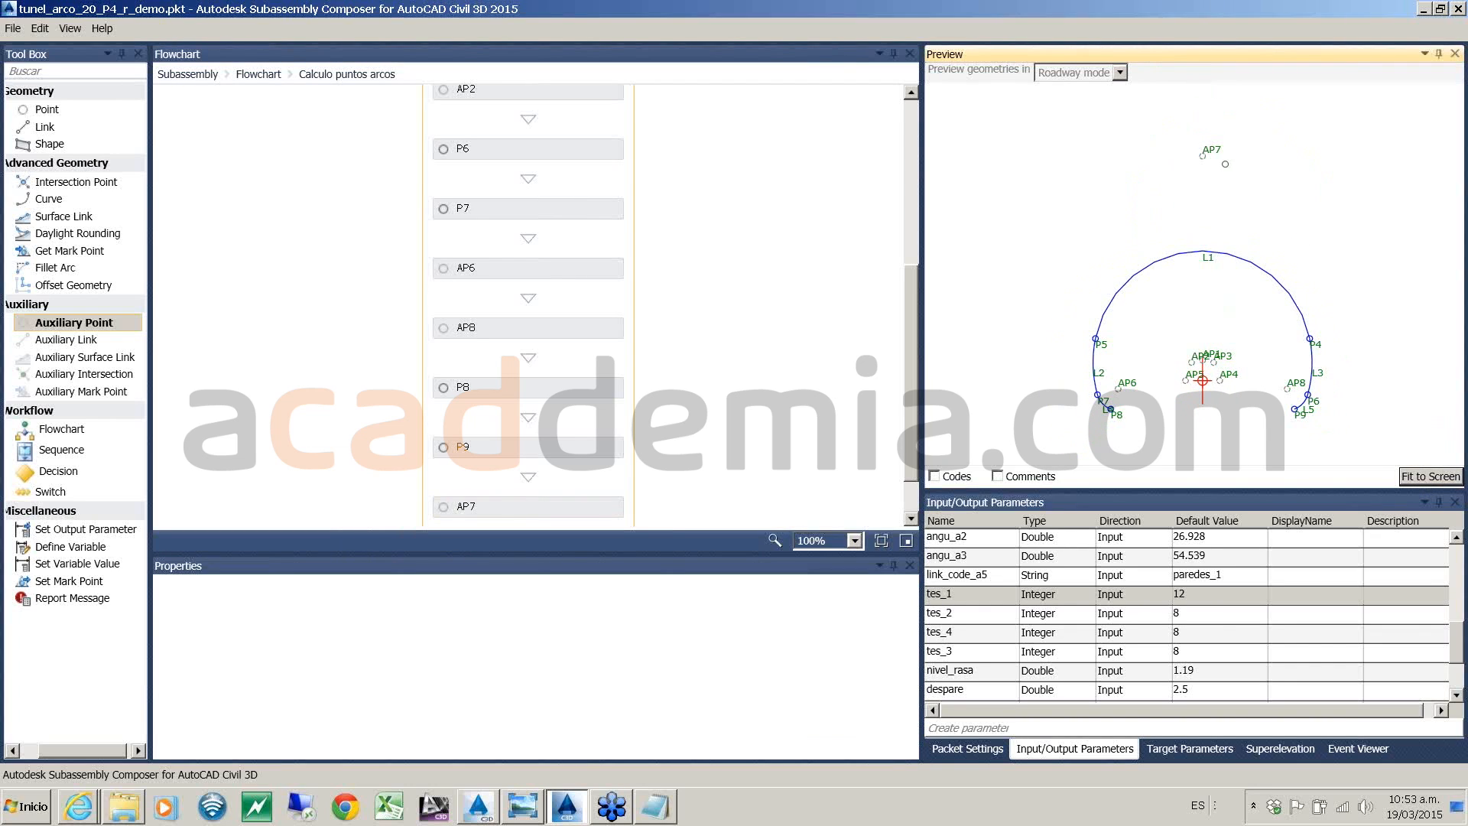
{"action": "middle_click_drag", "start_coordinate": [1219, 195], "coordinate": [1218, 157]}
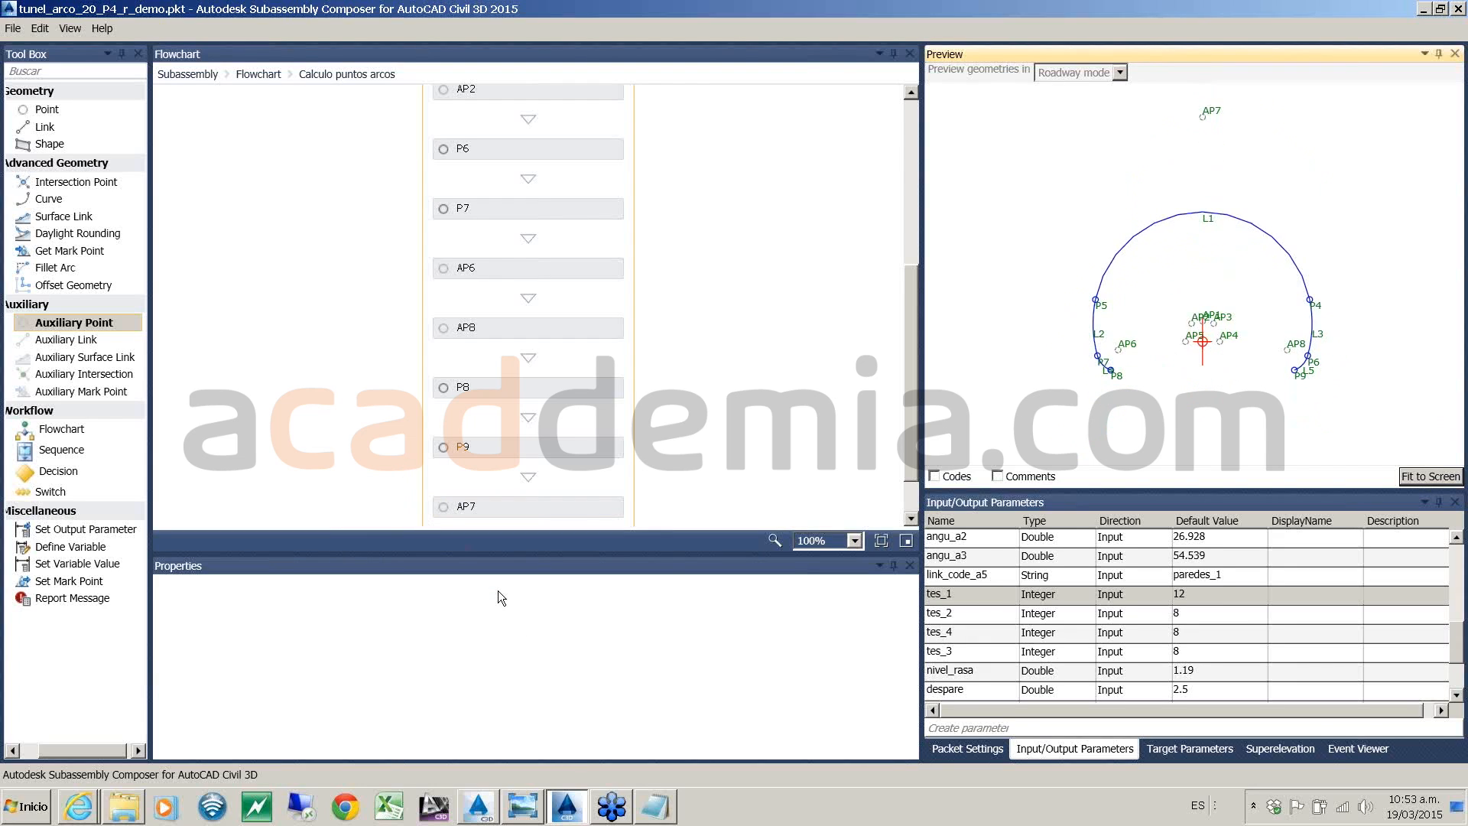
- Switch to Civil 3D and examine the bottom arc between P8 and P9 and its center AP7 in the last section scheme
{"action": "left_click", "coordinate": [486, 814]}
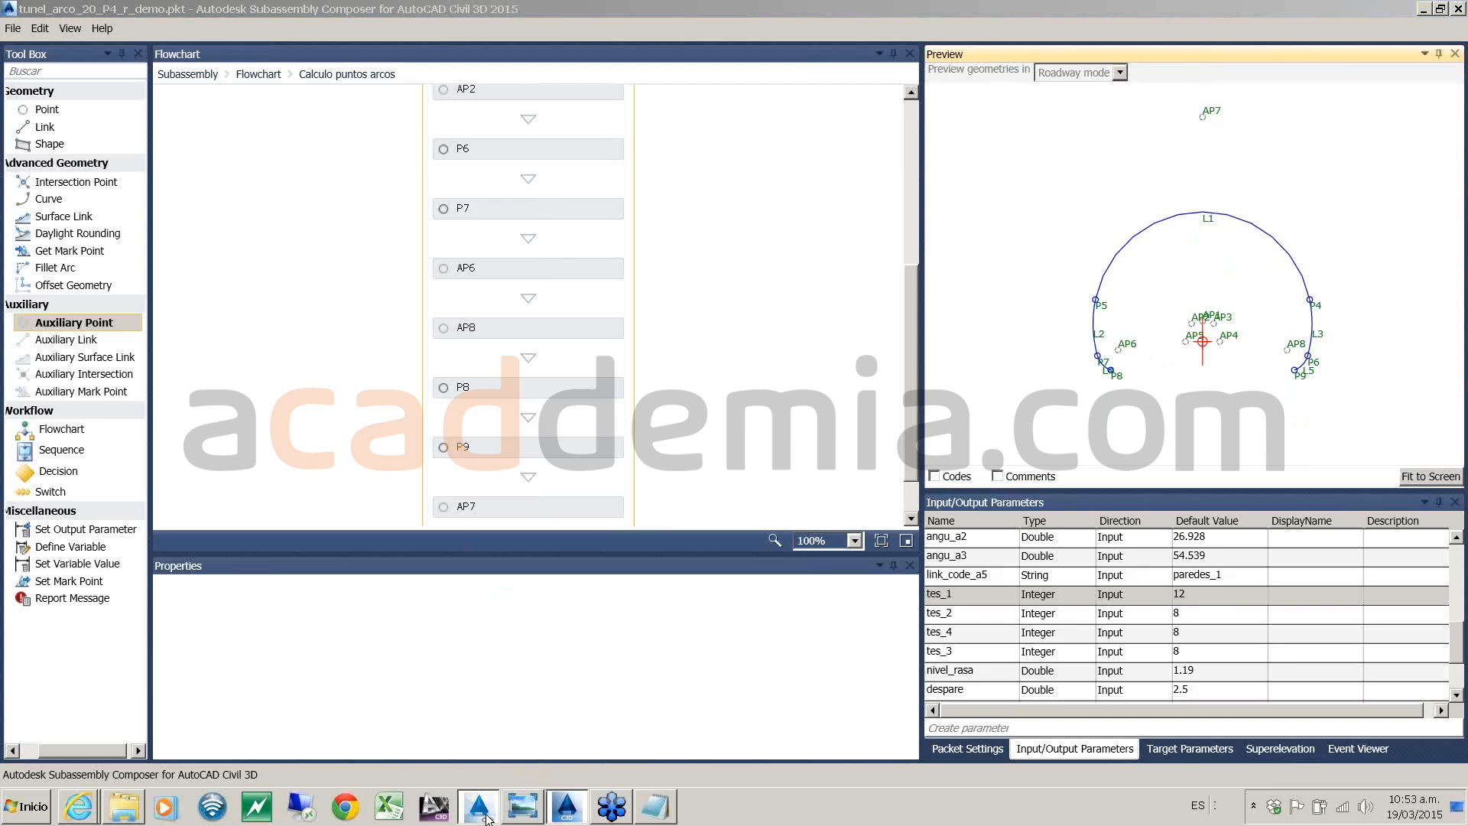
{"action": "scroll", "coordinate": [792, 497], "scroll_direction": "down", "scroll_amount": 10}
{"action": "scroll", "coordinate": [872, 497], "scroll_direction": "up", "scroll_amount": 5}
{"action": "scroll", "coordinate": [874, 501], "scroll_direction": "up", "scroll_amount": 2}
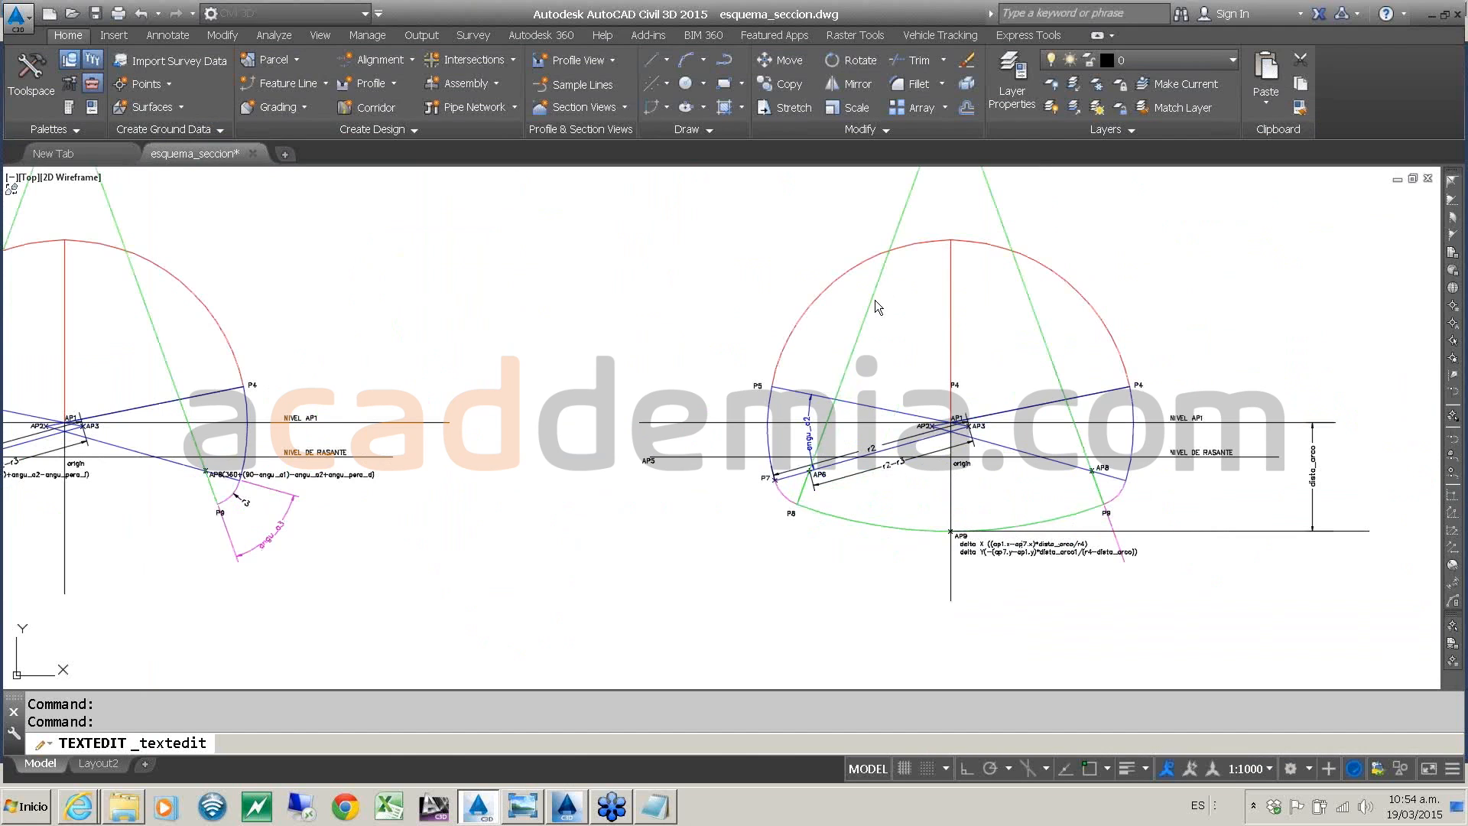
{"action": "middle_click_drag", "start_coordinate": [887, 279], "coordinate": [847, 387]}
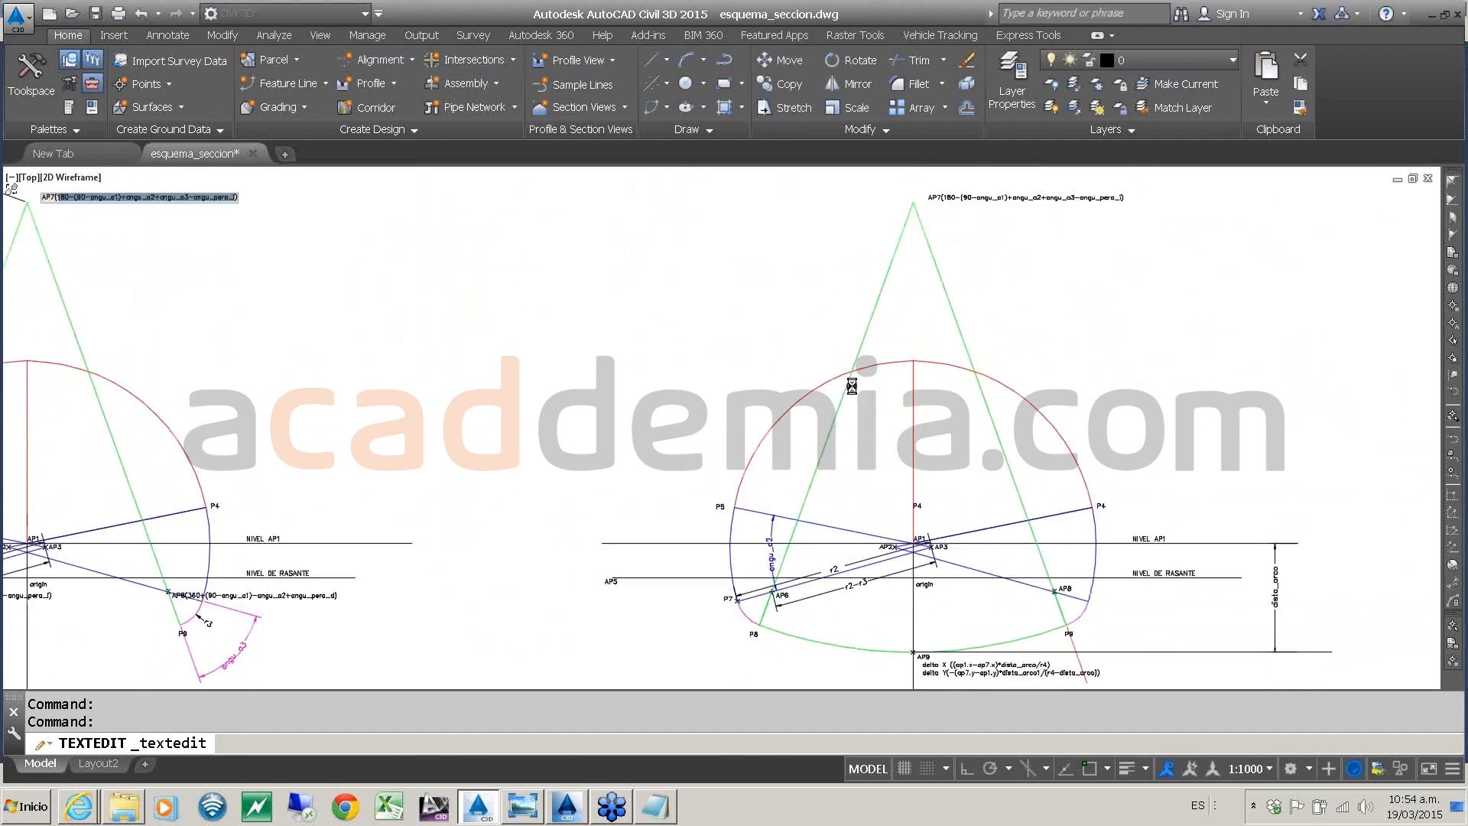
{"action": "scroll", "coordinate": [852, 385], "scroll_direction": "up", "scroll_amount": 2}
{"action": "scroll", "coordinate": [886, 333], "scroll_direction": "down", "scroll_amount": 3}
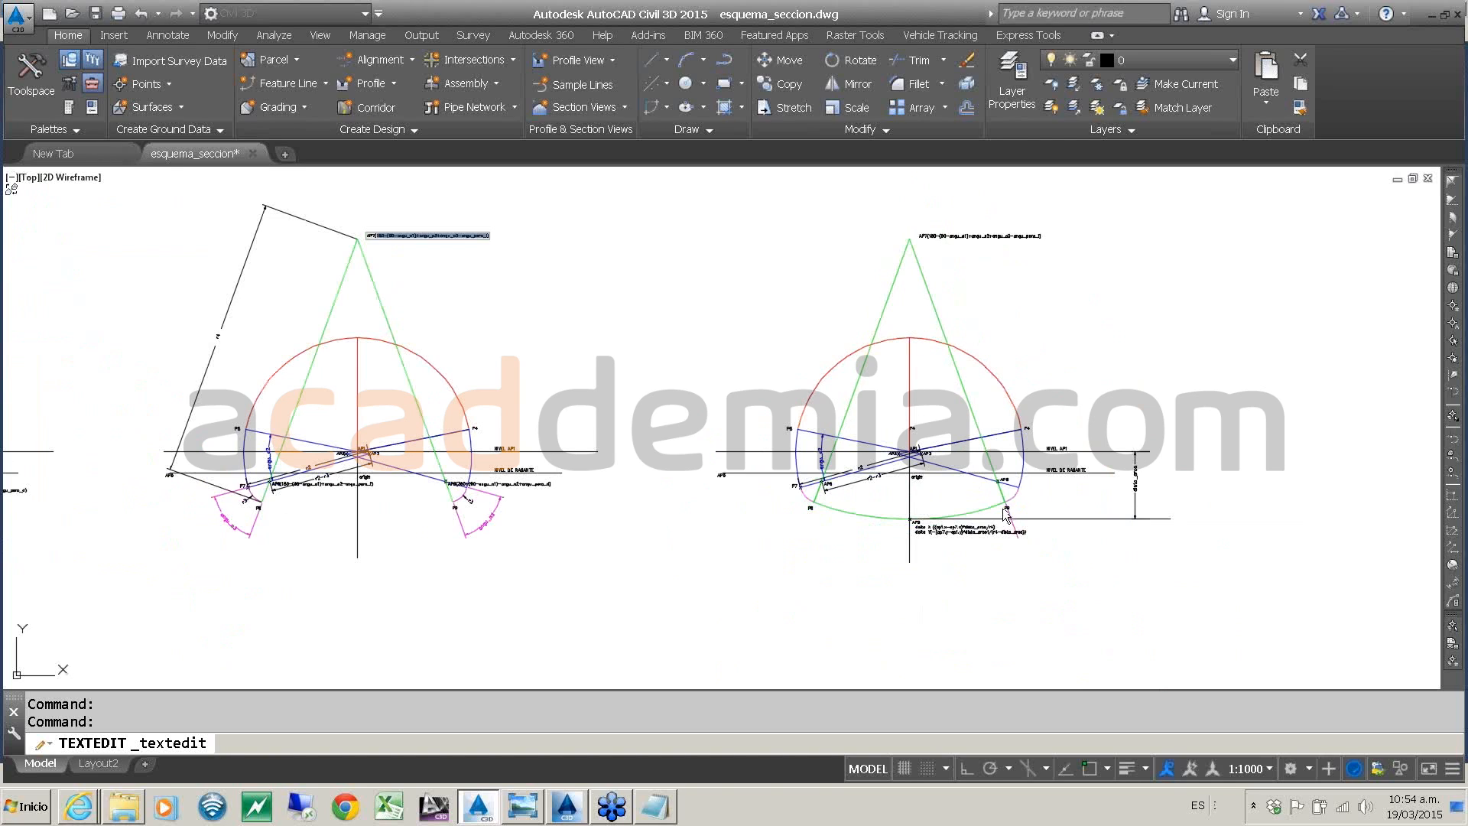
{"action": "scroll", "coordinate": [1005, 514], "scroll_direction": "up", "scroll_amount": 5}
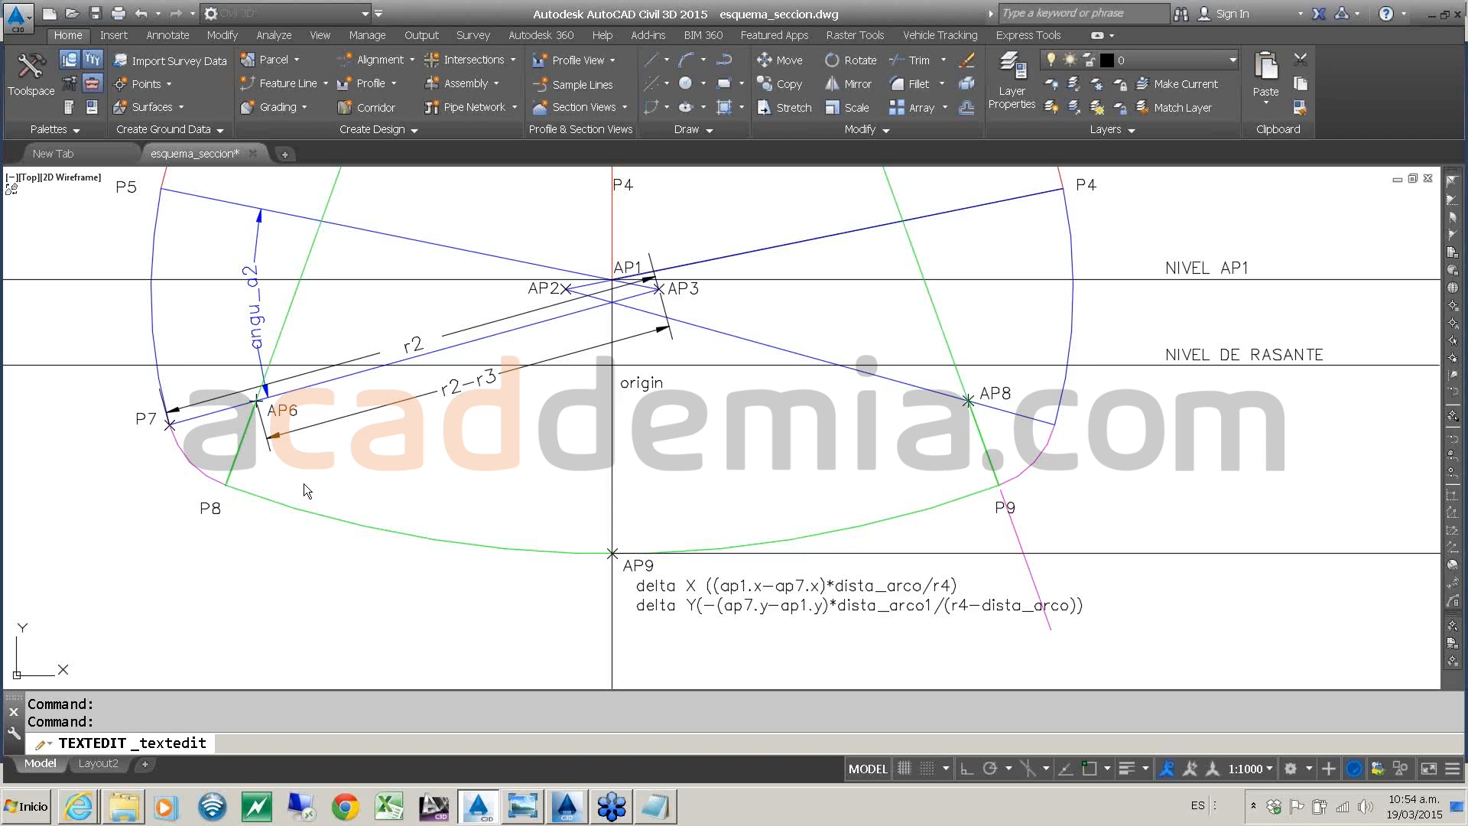
{"action": "scroll", "coordinate": [309, 483], "scroll_direction": "down", "scroll_amount": 4}
{"action": "middle_click_drag", "start_coordinate": [384, 324], "coordinate": [425, 436]}
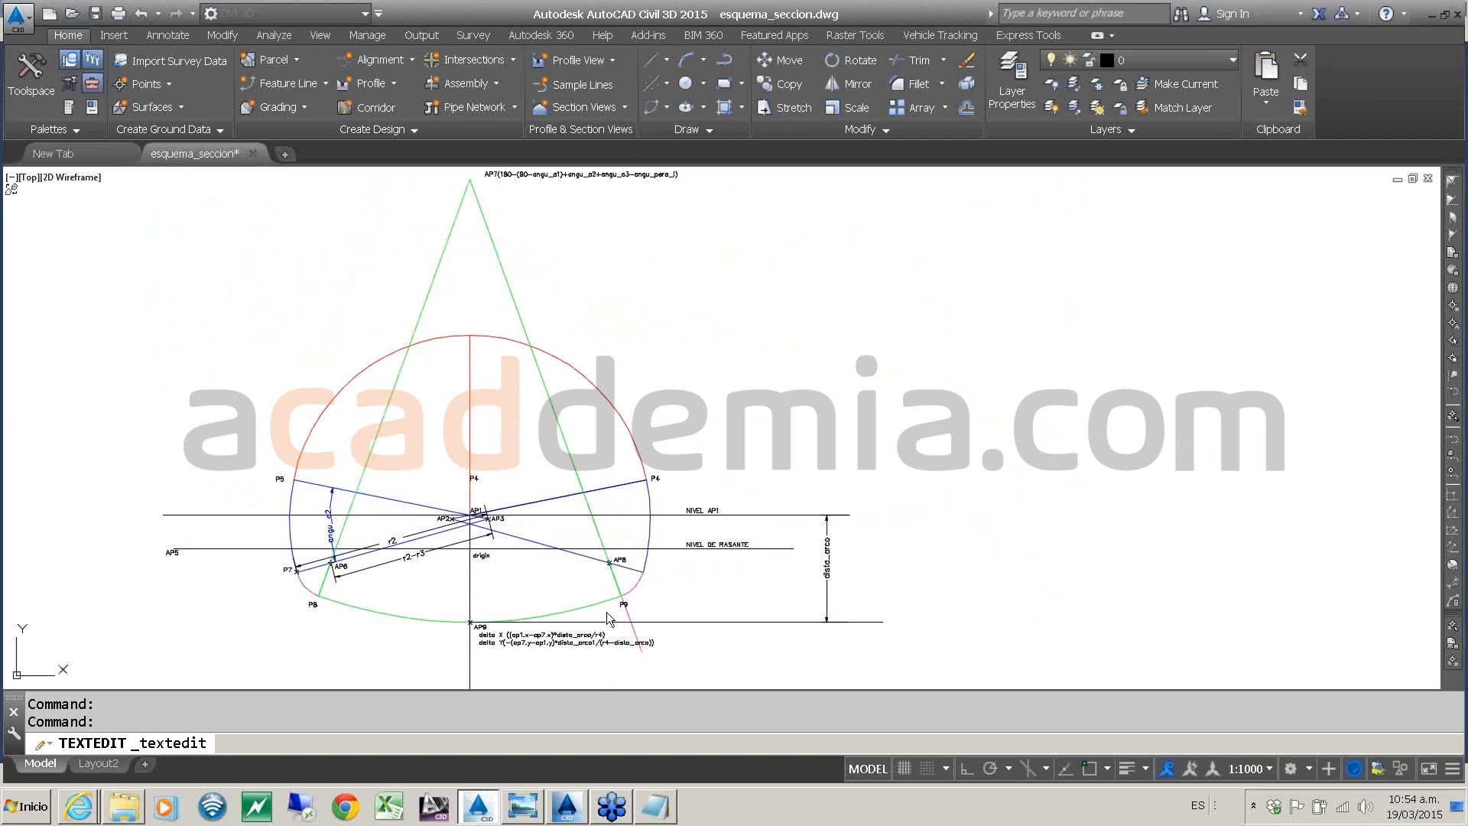
- Examine where the bottom arc meets P9 and how AP9 is located by its delta X and delta Y formulas
{"action": "scroll", "coordinate": [609, 618], "scroll_direction": "up", "scroll_amount": 8}
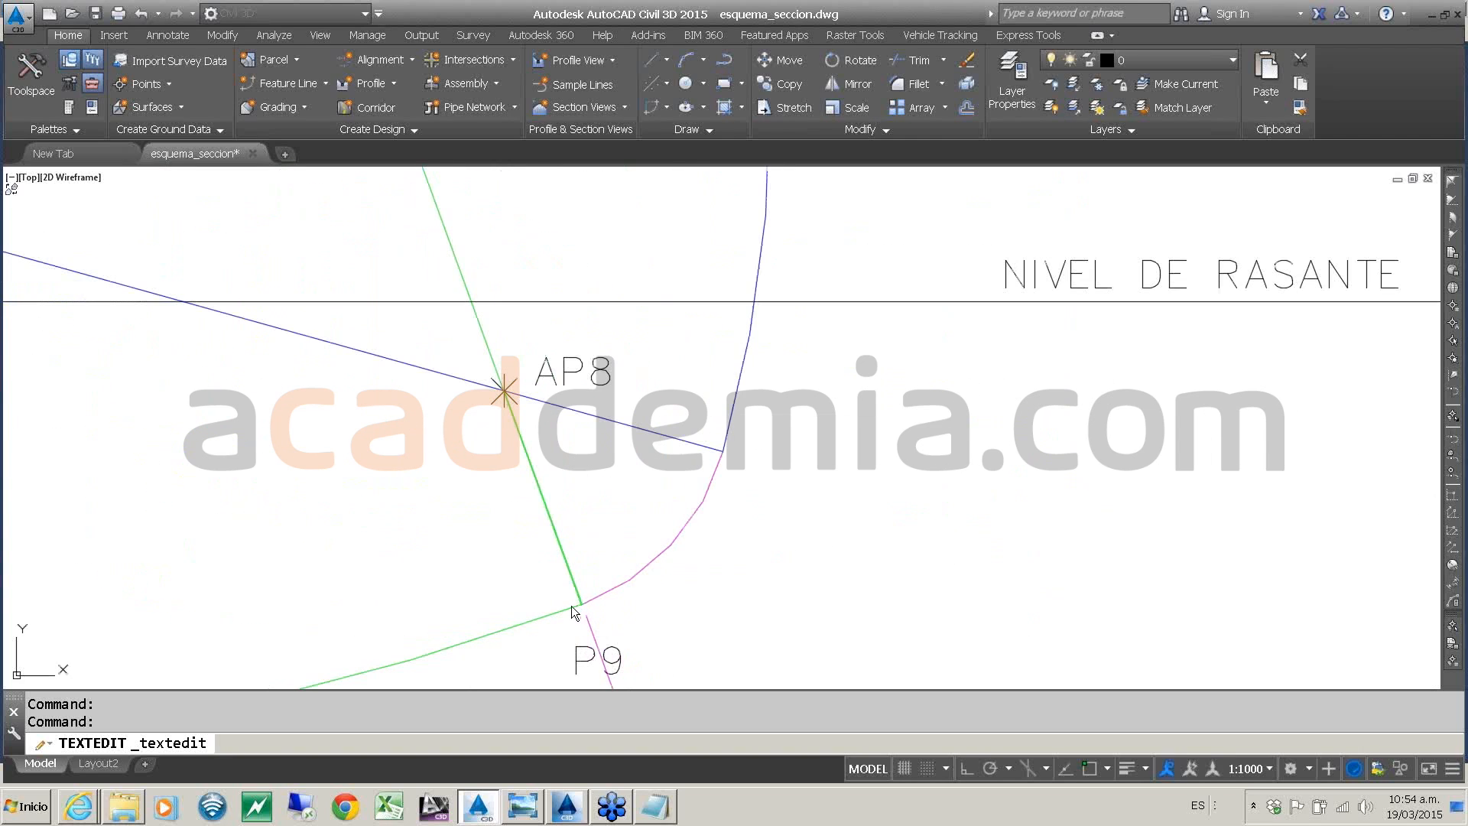
{"action": "scroll", "coordinate": [572, 605], "scroll_direction": "down", "scroll_amount": 8}
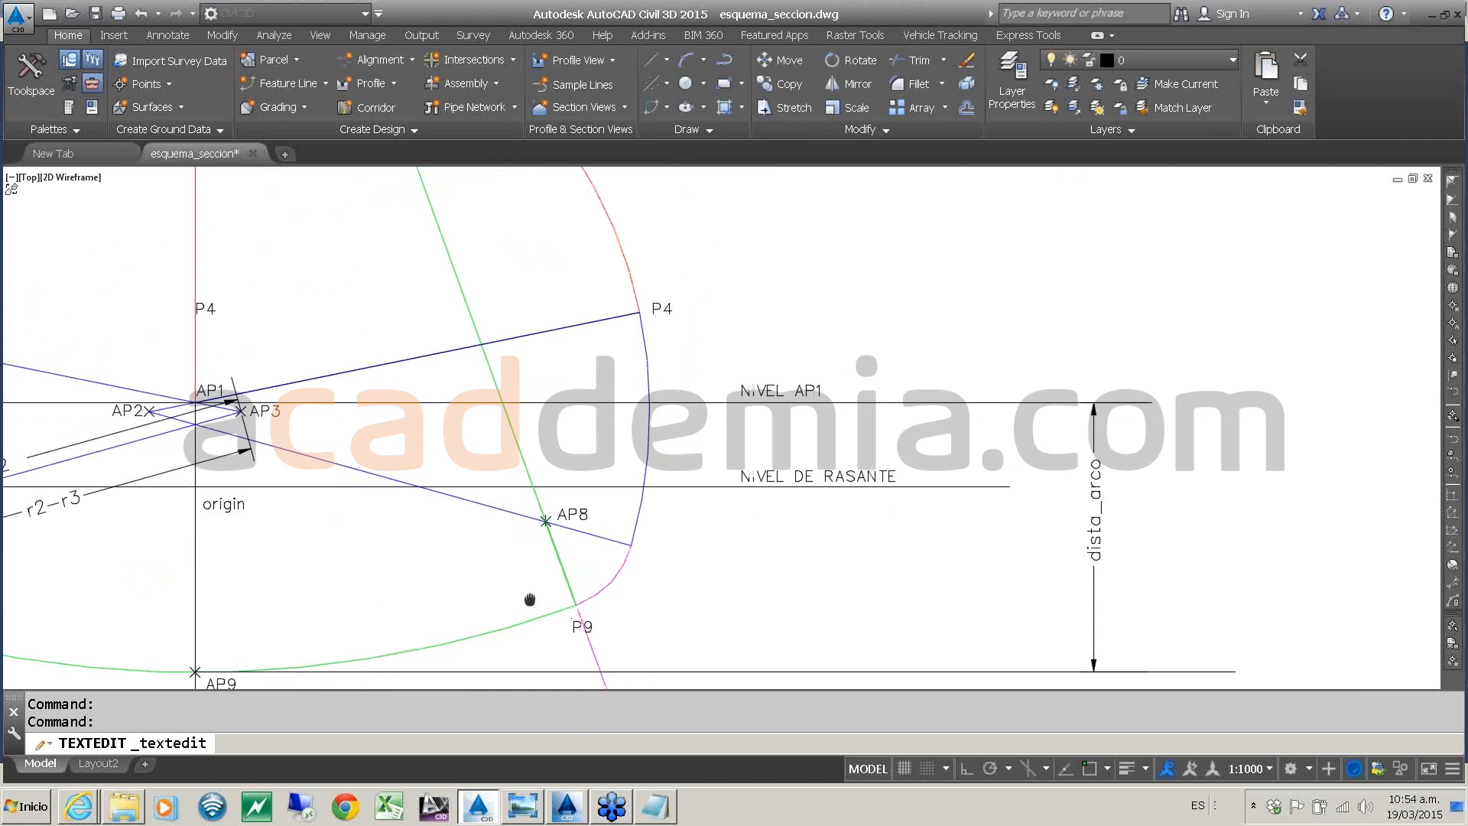
{"action": "middle_click_drag", "start_coordinate": [528, 600], "coordinate": [914, 497]}
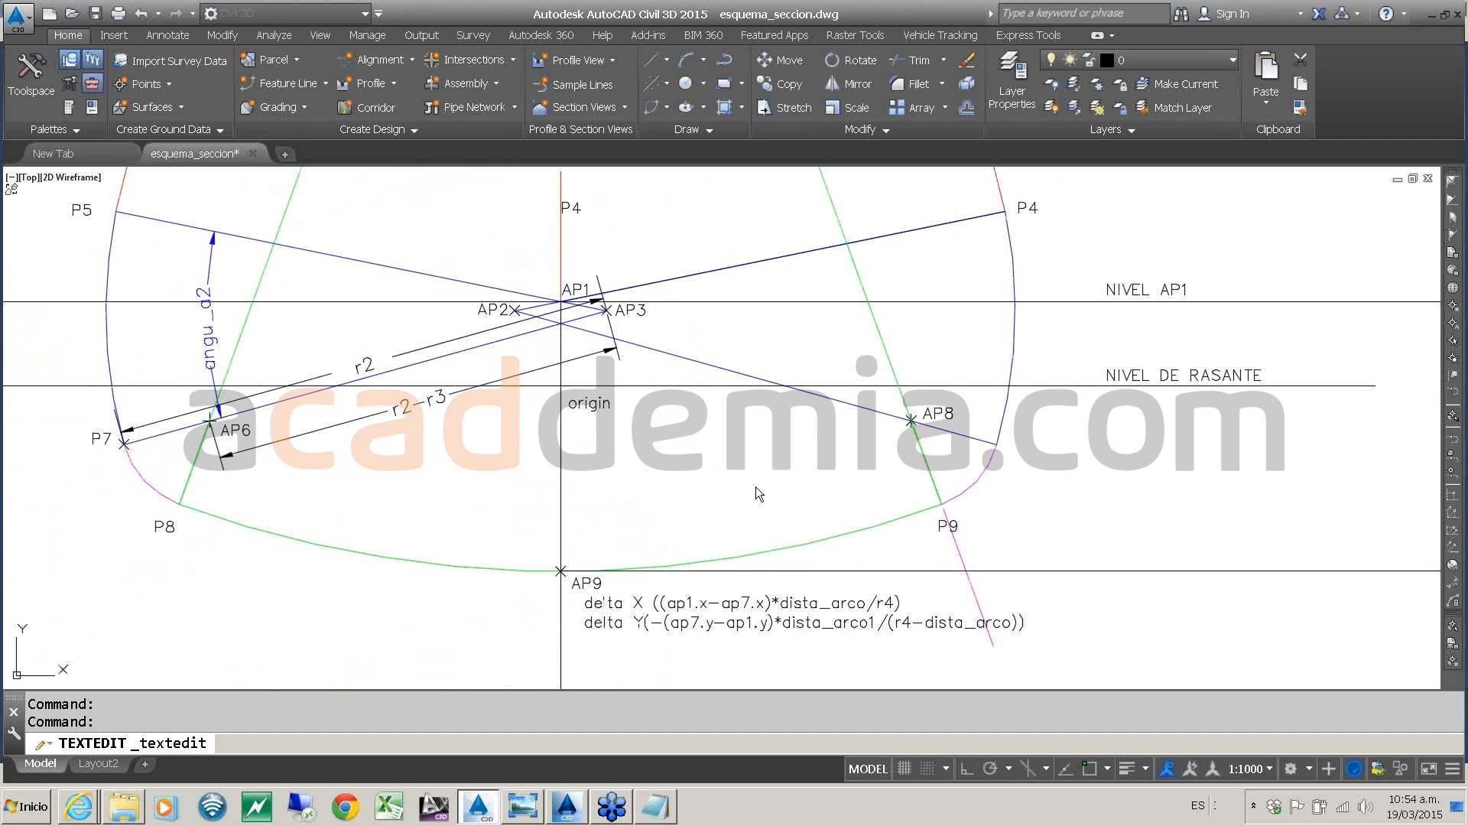
{"action": "scroll", "coordinate": [756, 487], "scroll_direction": "down", "scroll_amount": 2}
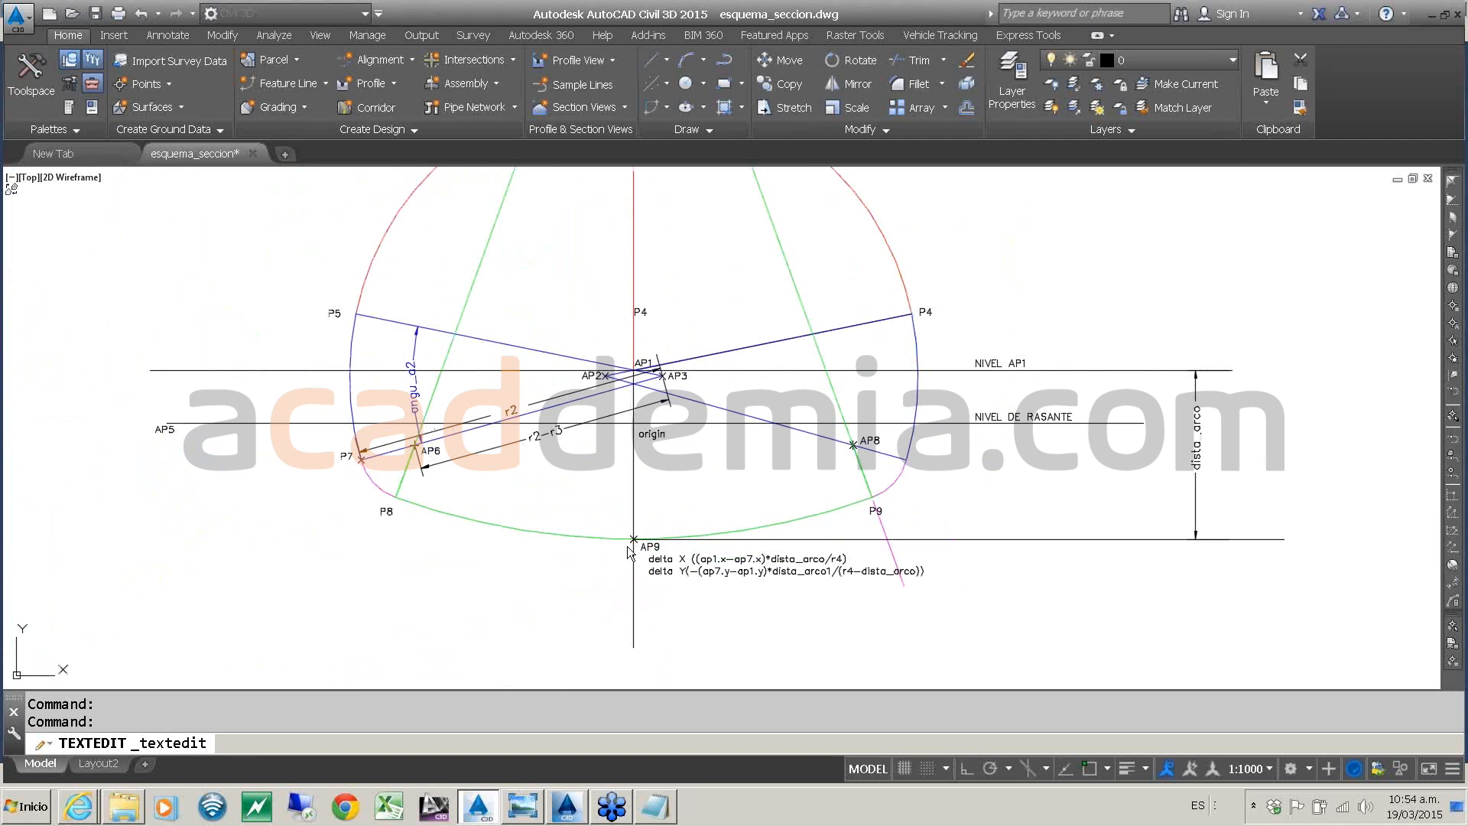
{"action": "scroll", "coordinate": [627, 546], "scroll_direction": "up", "scroll_amount": 4}
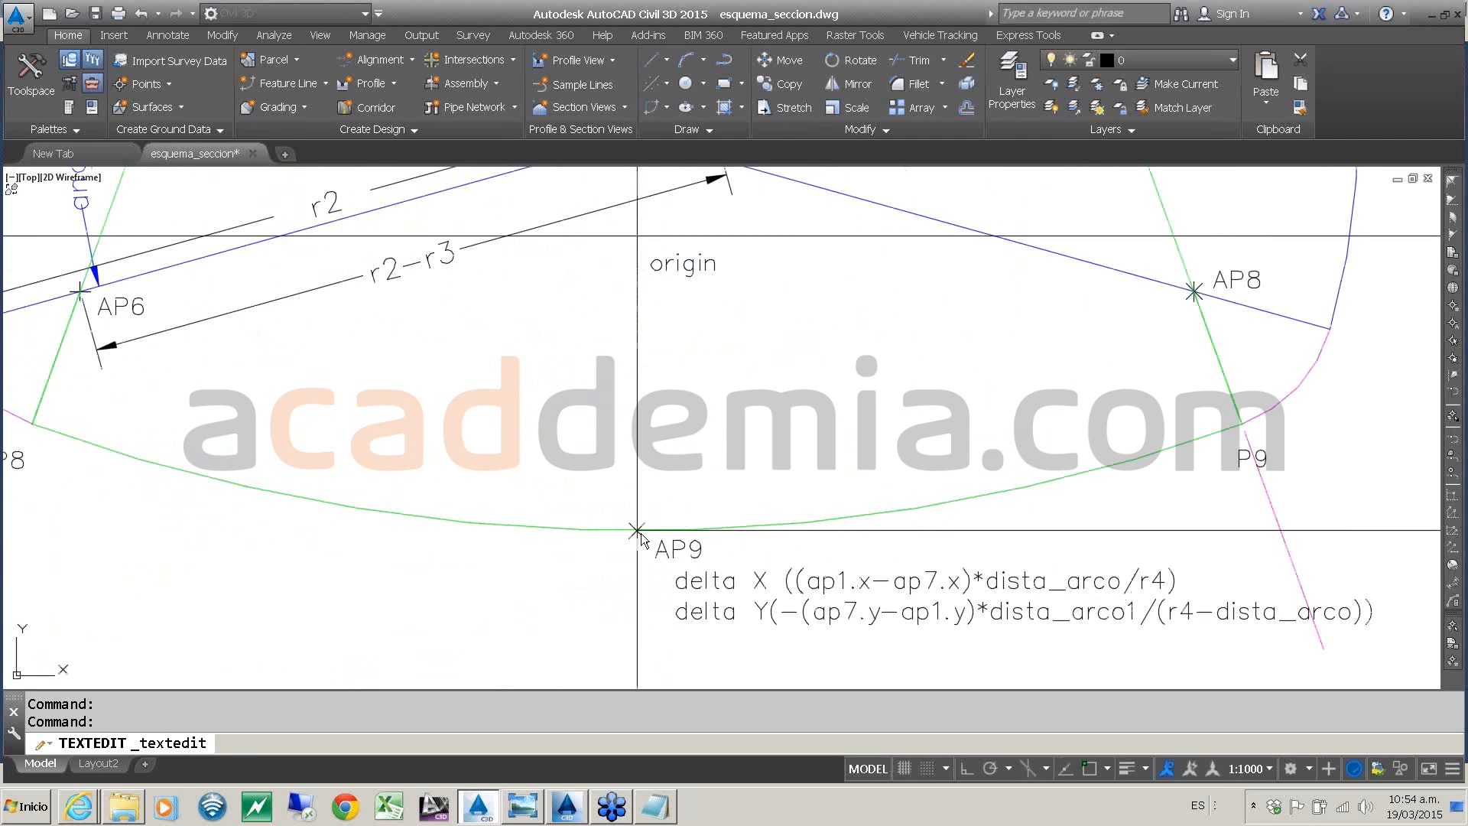
{"action": "scroll", "coordinate": [640, 537], "scroll_direction": "down", "scroll_amount": 4}
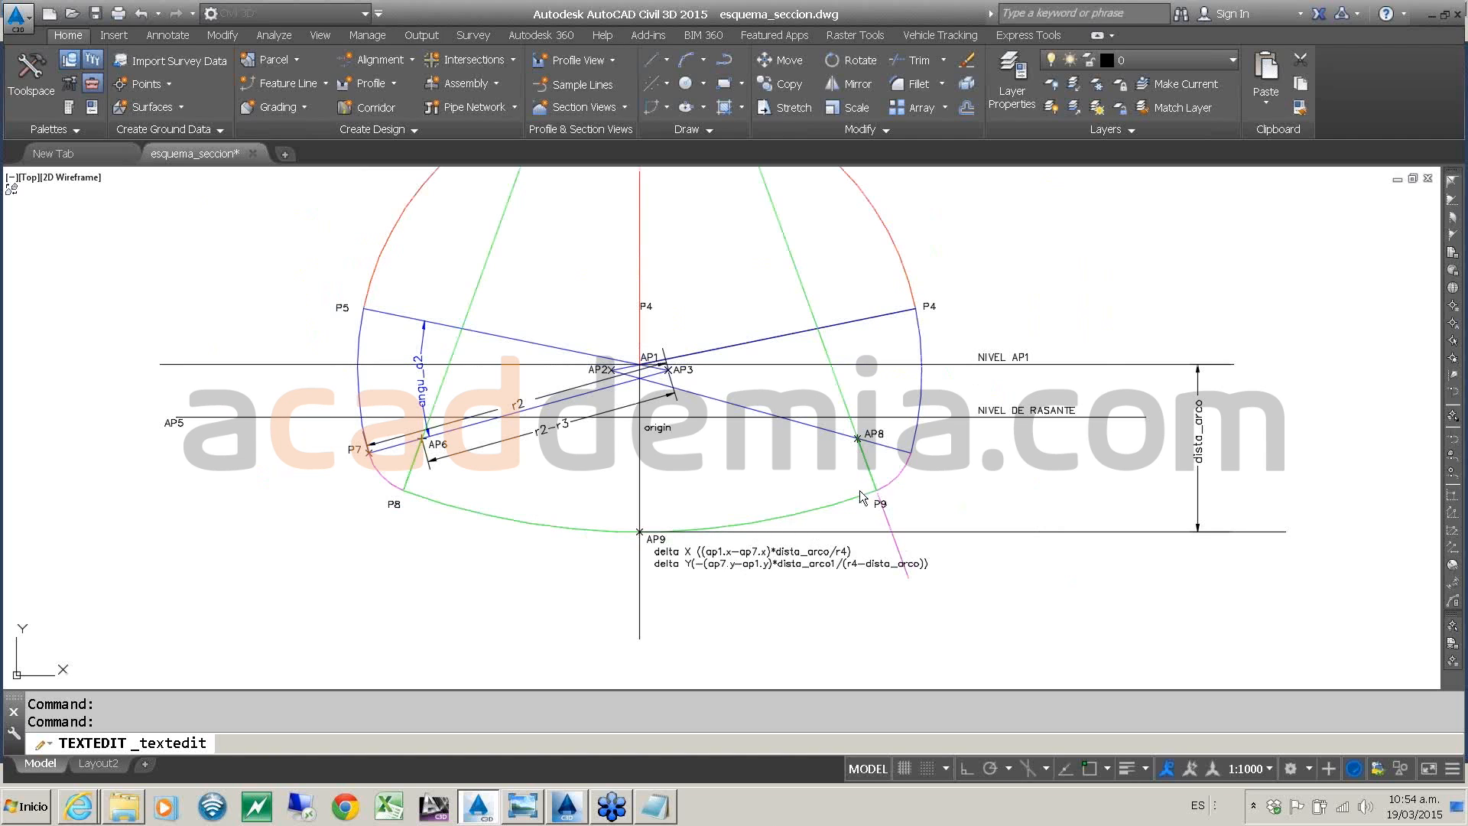
{"action": "scroll", "coordinate": [882, 497], "scroll_direction": "up", "scroll_amount": 4}
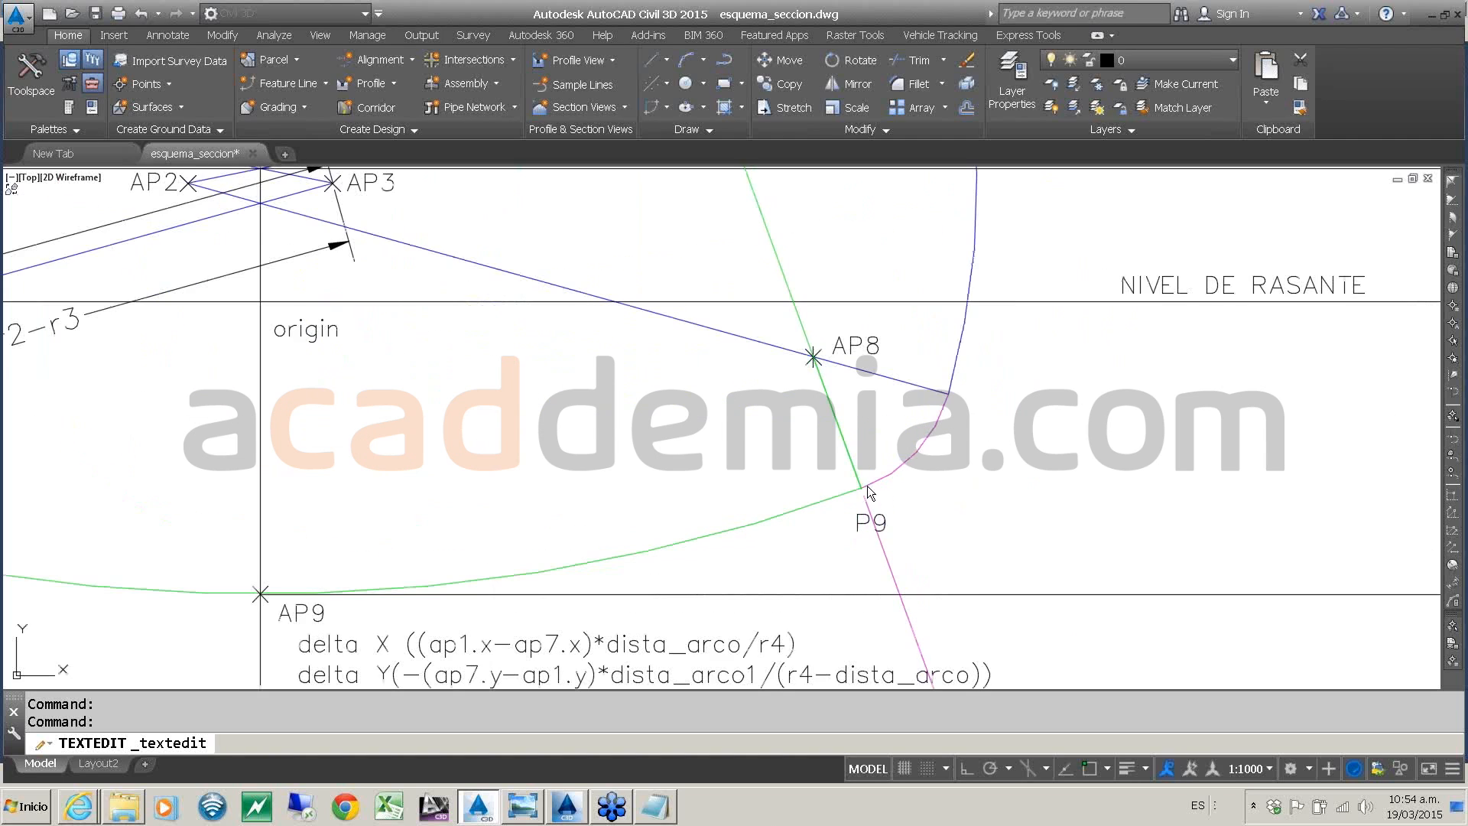
{"action": "scroll", "coordinate": [841, 491], "scroll_direction": "down", "scroll_amount": 8}
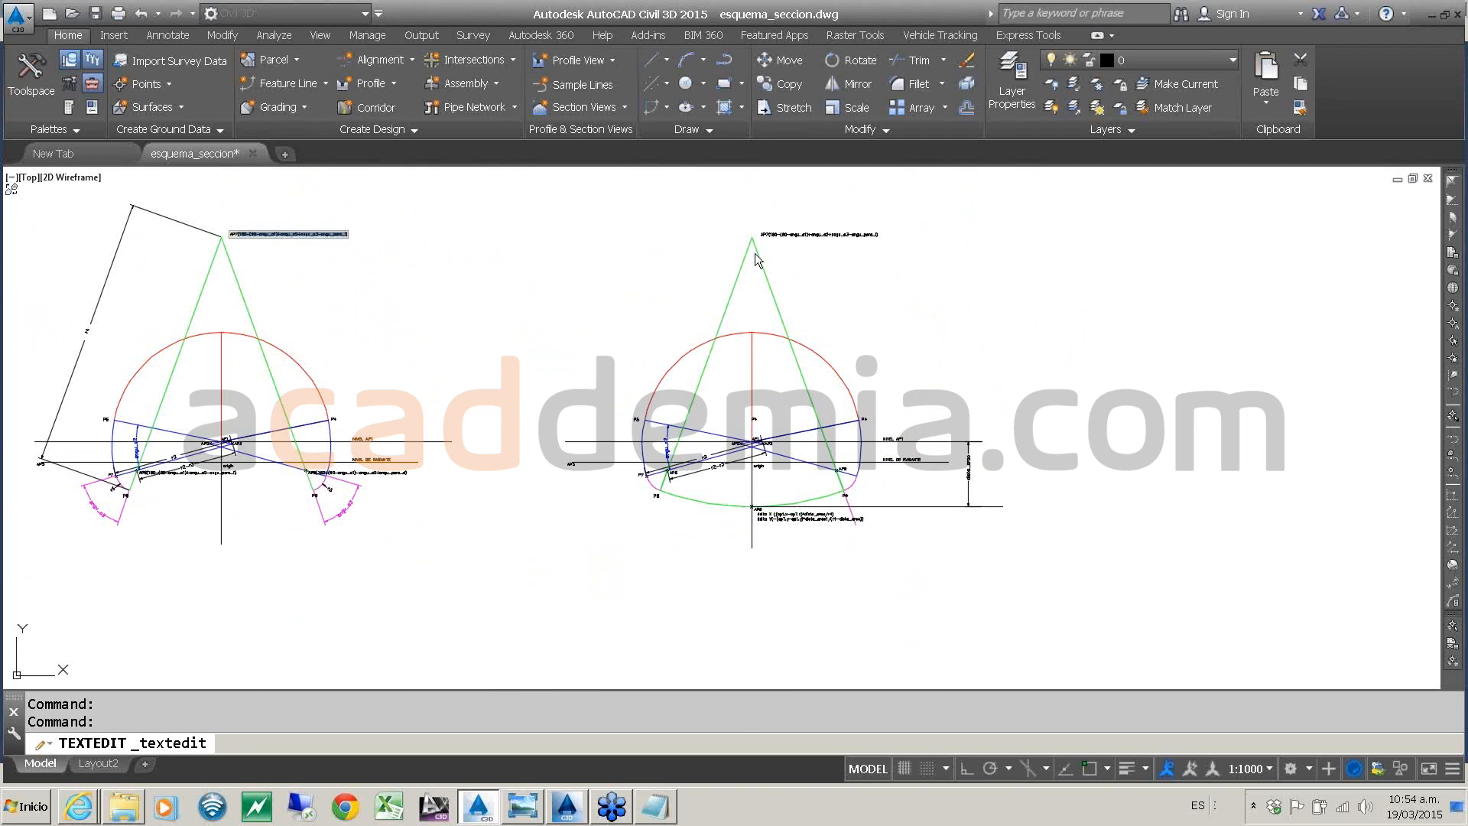
- Examine AP7 above the arch, the dista_arco dimension and AP9's delta X and delta Y formulas in the last section scheme
{"action": "scroll", "coordinate": [761, 242], "scroll_direction": "up", "scroll_amount": 6}
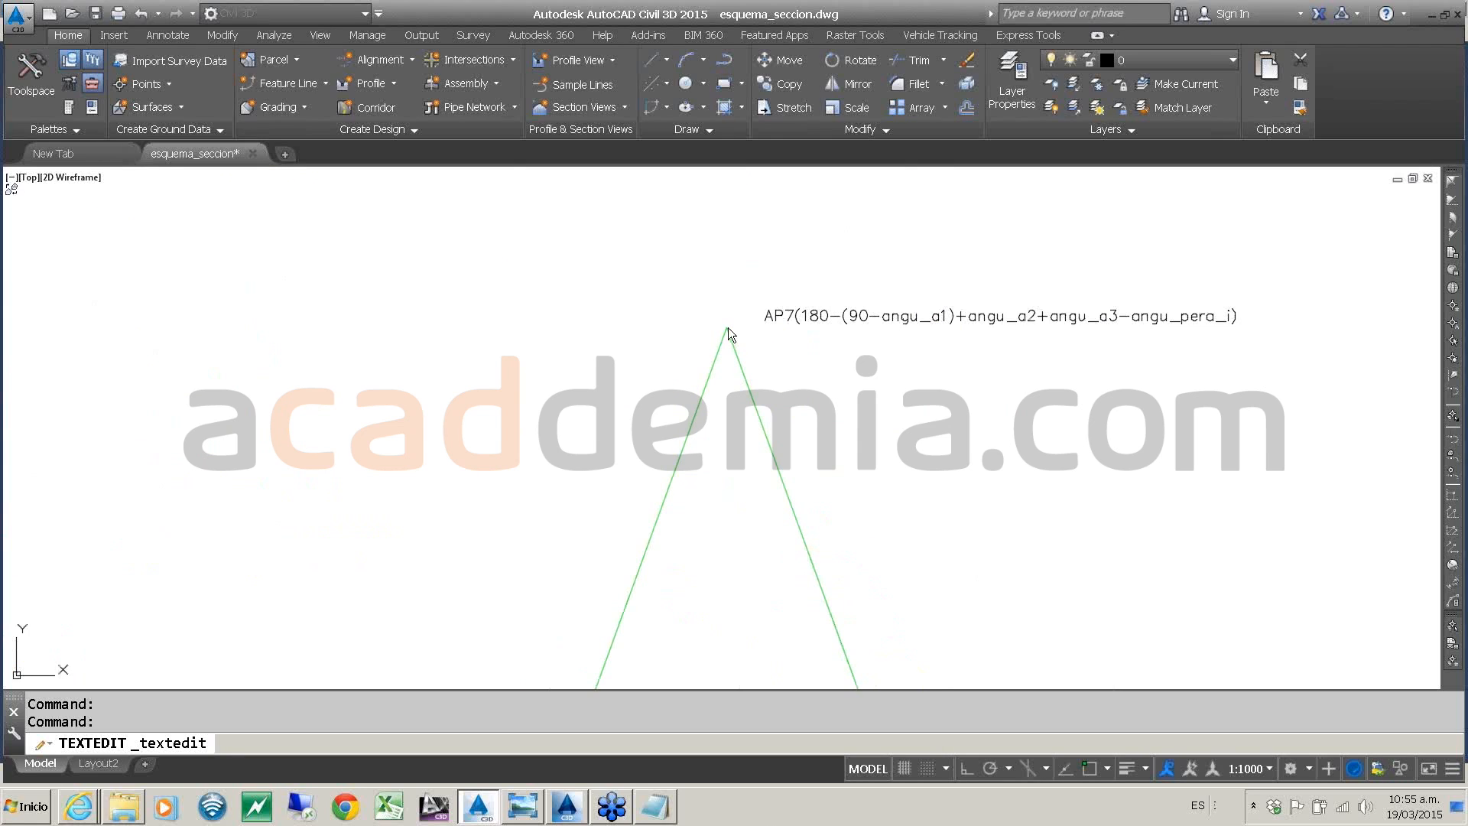
{"action": "scroll", "coordinate": [727, 328], "scroll_direction": "down", "scroll_amount": 8}
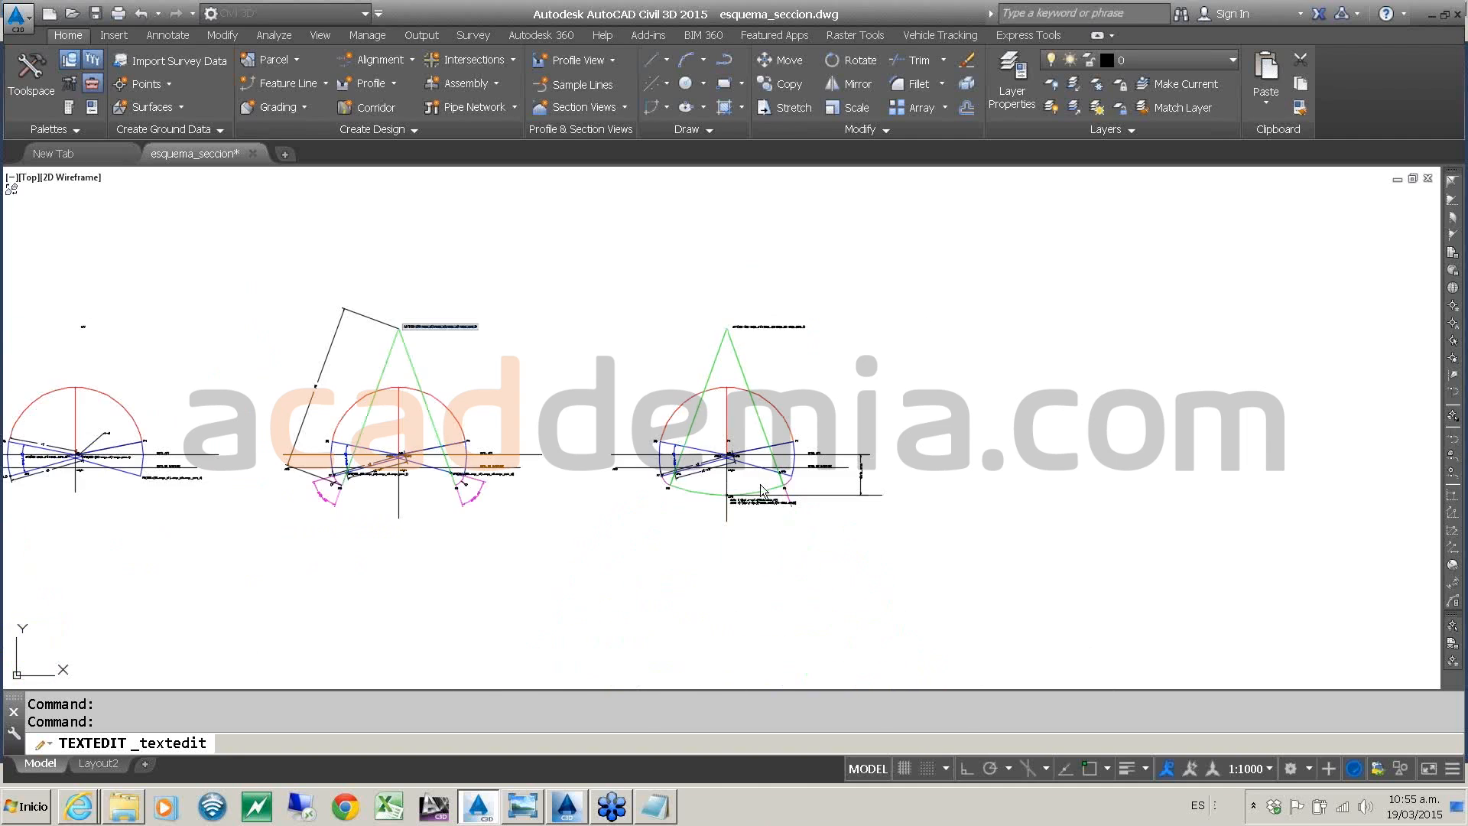
{"action": "scroll", "coordinate": [766, 503], "scroll_direction": "up", "scroll_amount": 6}
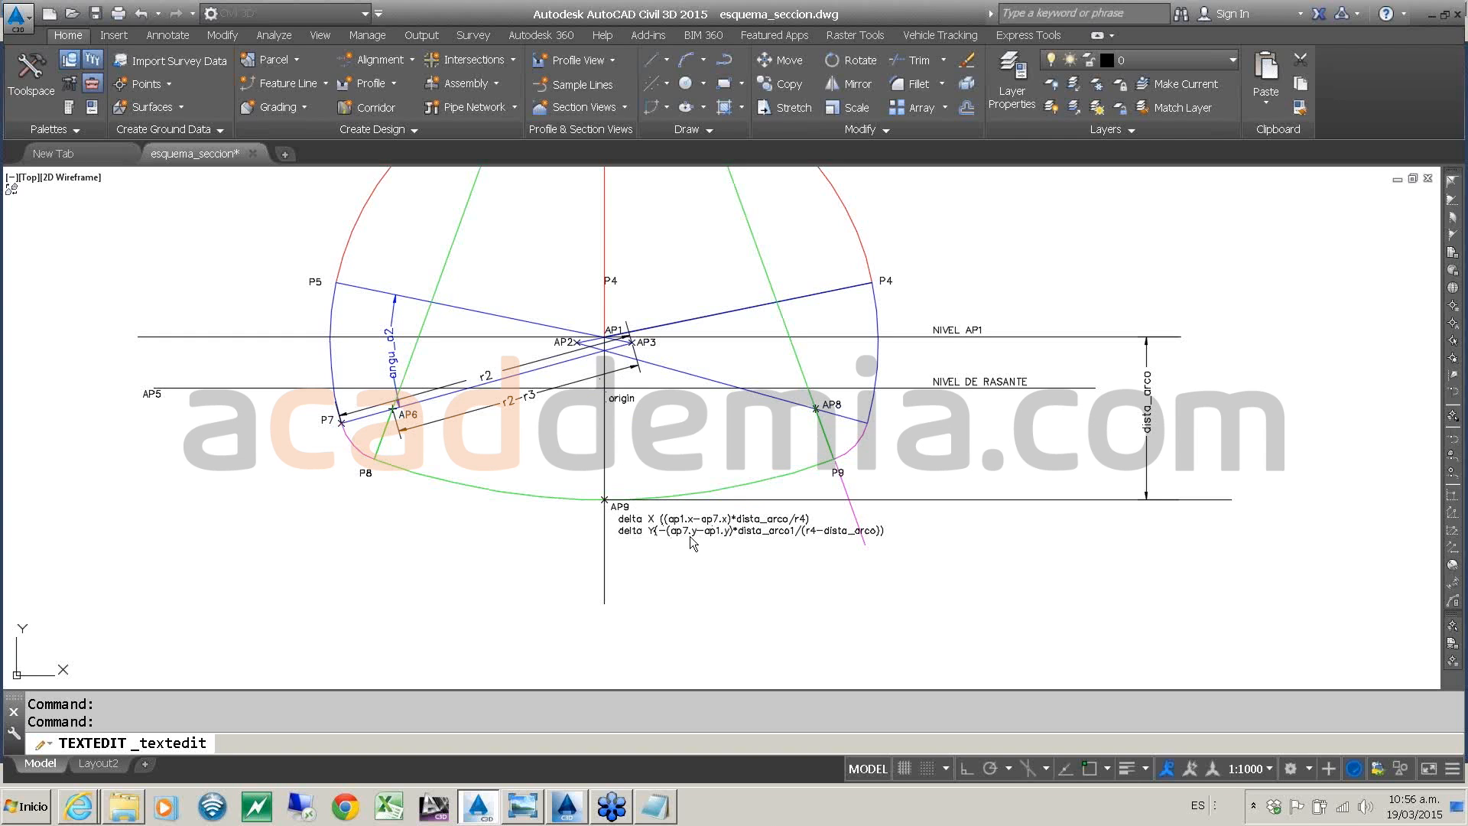
{"action": "scroll", "coordinate": [693, 543], "scroll_direction": "up", "scroll_amount": 5}
{"action": "scroll", "coordinate": [699, 537], "scroll_direction": "down", "scroll_amount": 3}
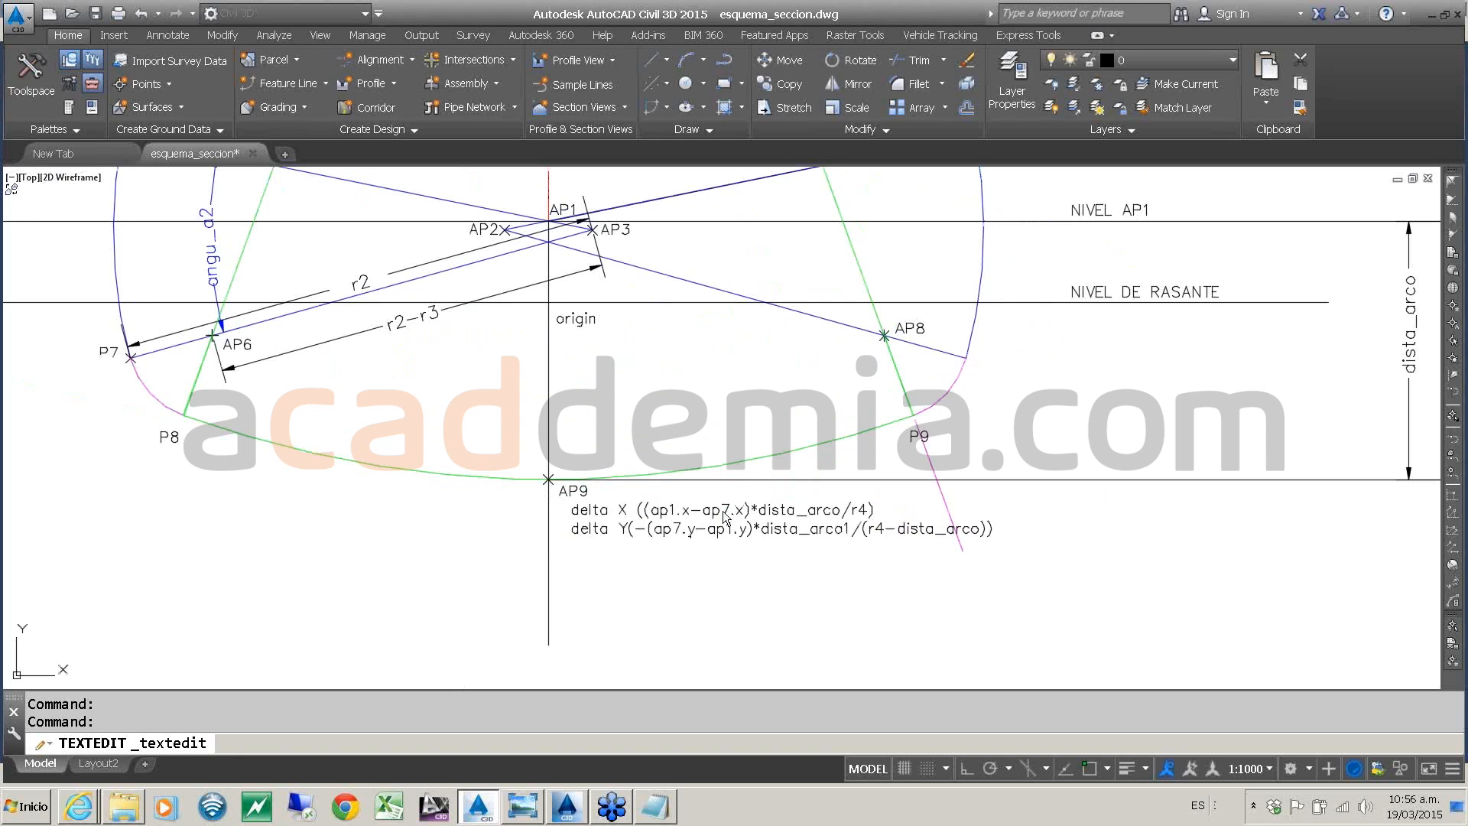
{"action": "scroll", "coordinate": [724, 516], "scroll_direction": "down", "scroll_amount": 4}
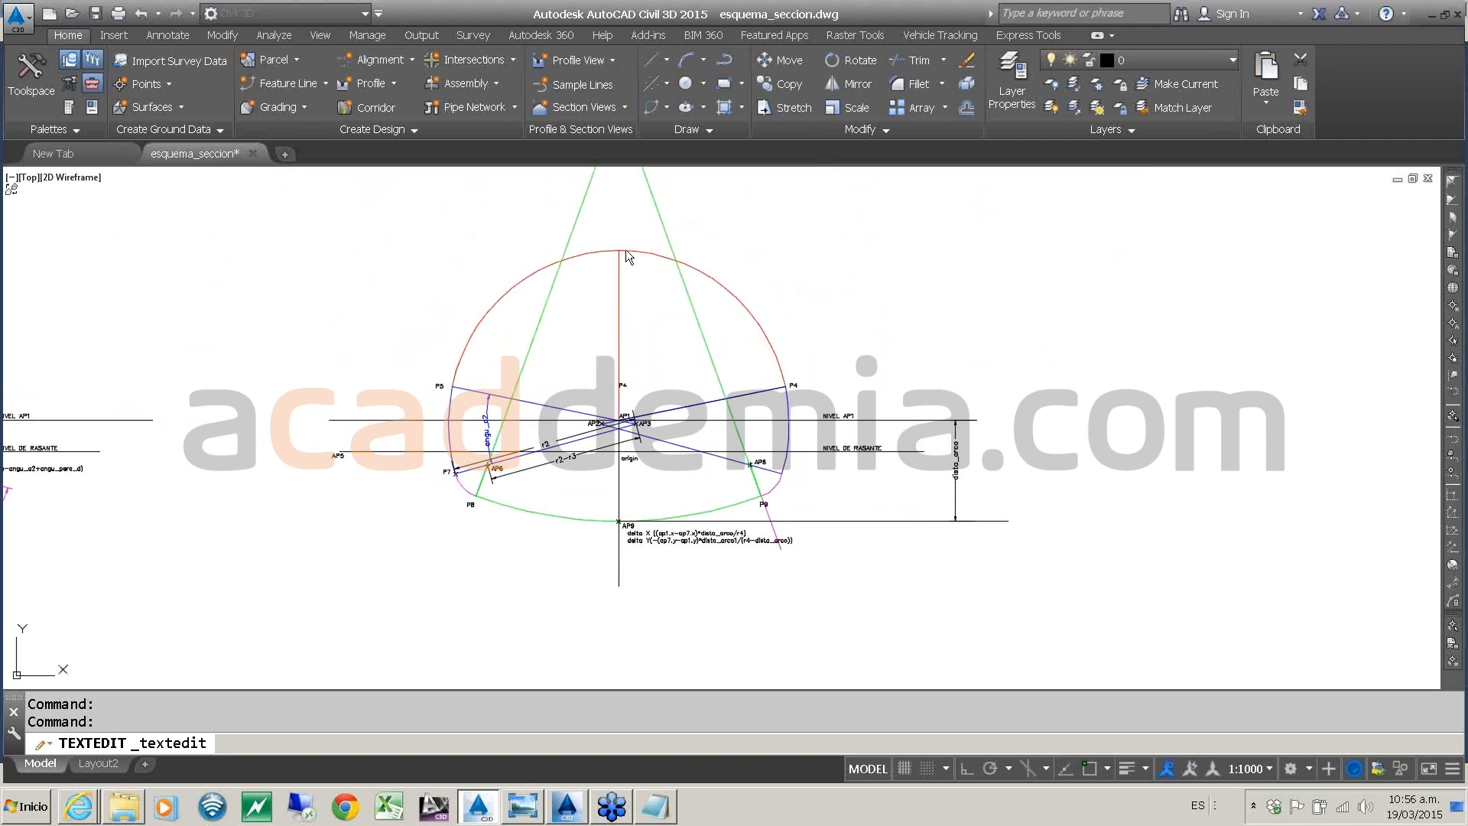
{"action": "scroll", "coordinate": [626, 249], "scroll_direction": "down", "scroll_amount": 3}
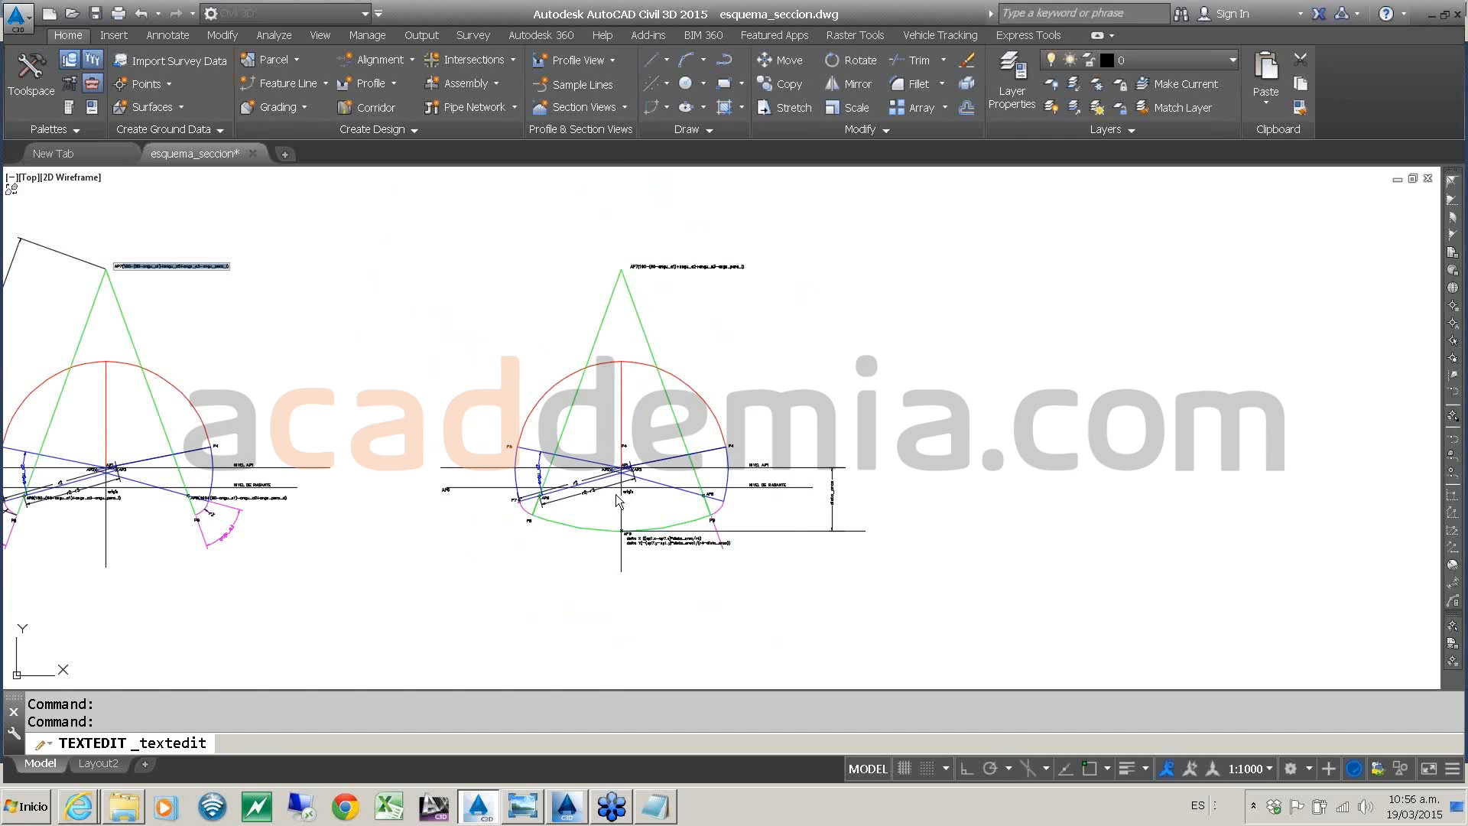
{"action": "scroll", "coordinate": [616, 558], "scroll_direction": "up", "scroll_amount": 4}
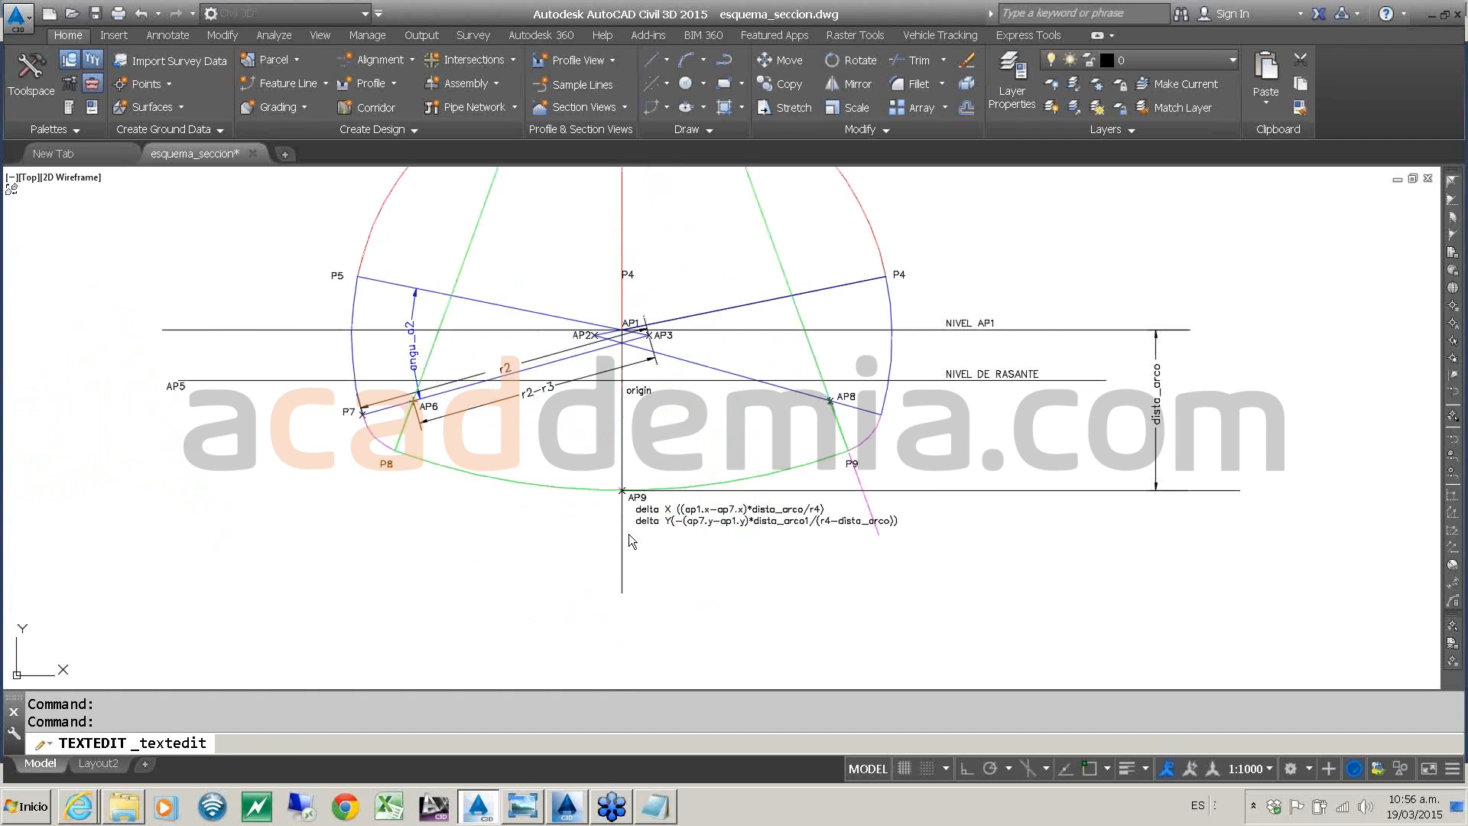
{"action": "scroll", "coordinate": [629, 534], "scroll_direction": "up", "scroll_amount": 2}
- Copy the formula ((ap1.x-ap7.x)*dista_arco/r4 from the delta X label below AP9 in the section drawing
{"action": "key", "text": "Escape"}
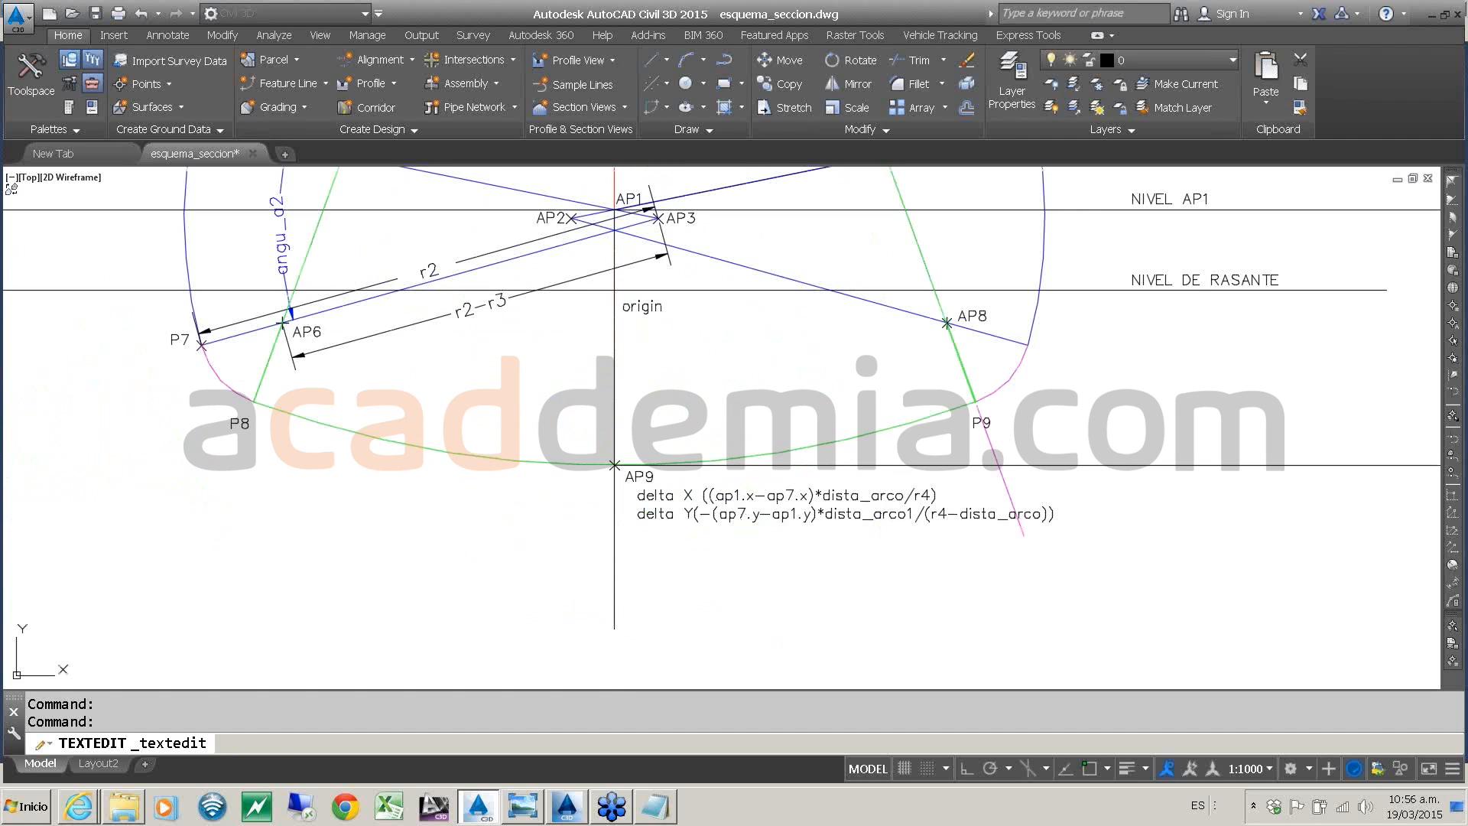
{"action": "double_click", "coordinate": [707, 495]}
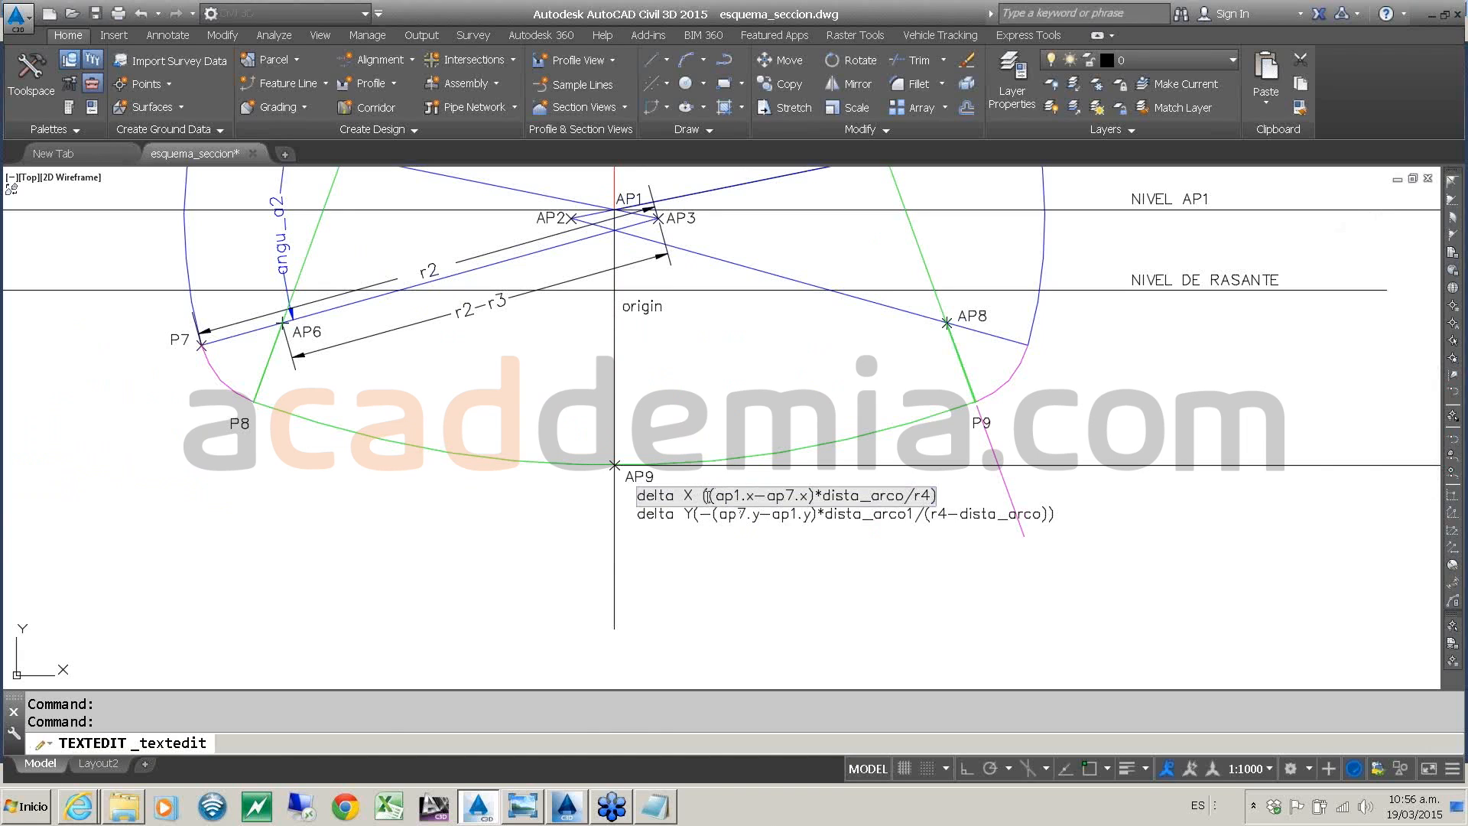
{"action": "left_click_drag", "start_coordinate": [704, 496], "coordinate": [930, 496]}
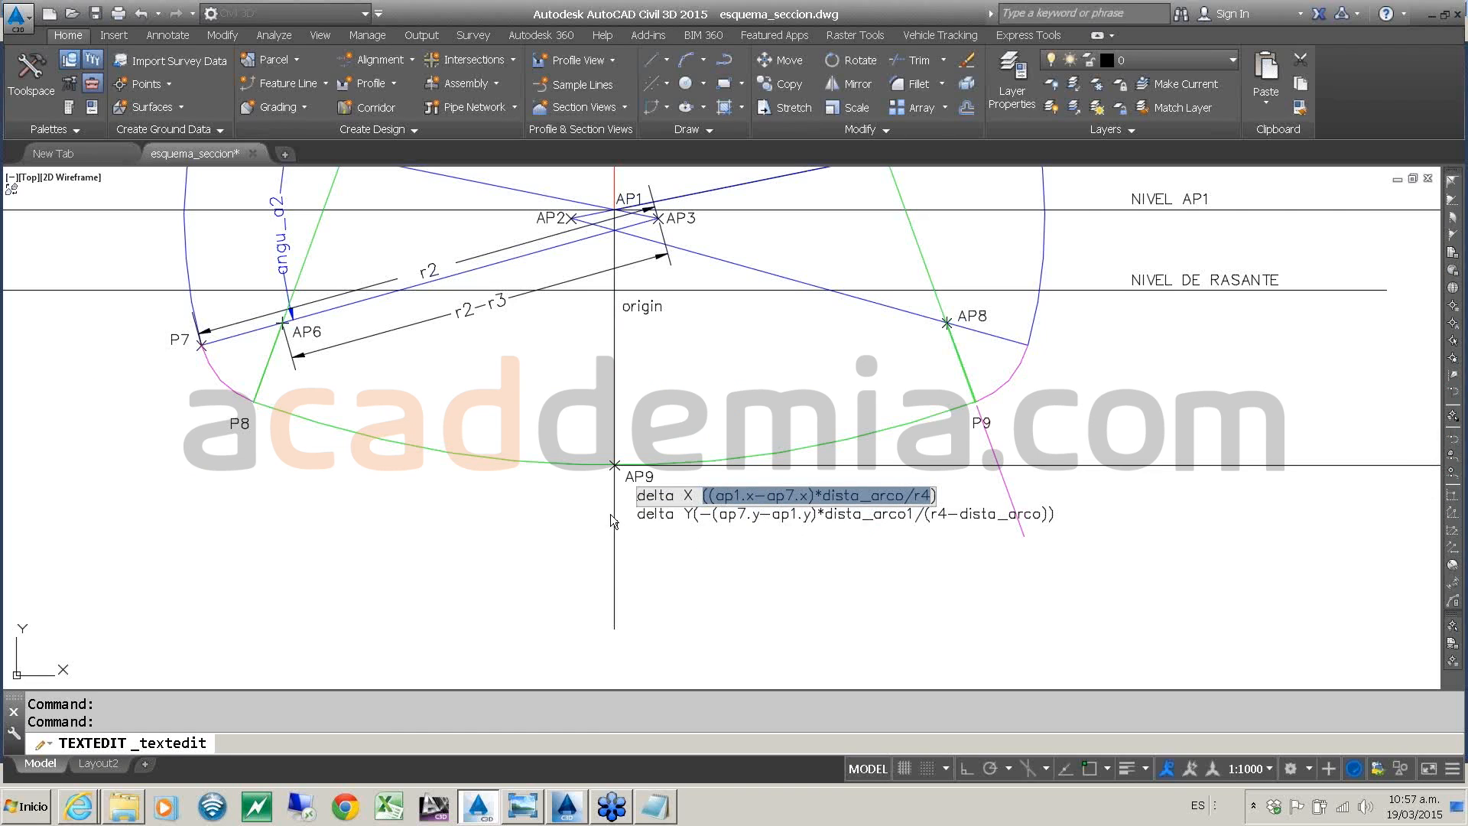
{"action": "scroll", "coordinate": [611, 514], "scroll_direction": "down", "scroll_amount": 4}
{"action": "scroll", "coordinate": [723, 517], "scroll_direction": "up", "scroll_amount": 5}
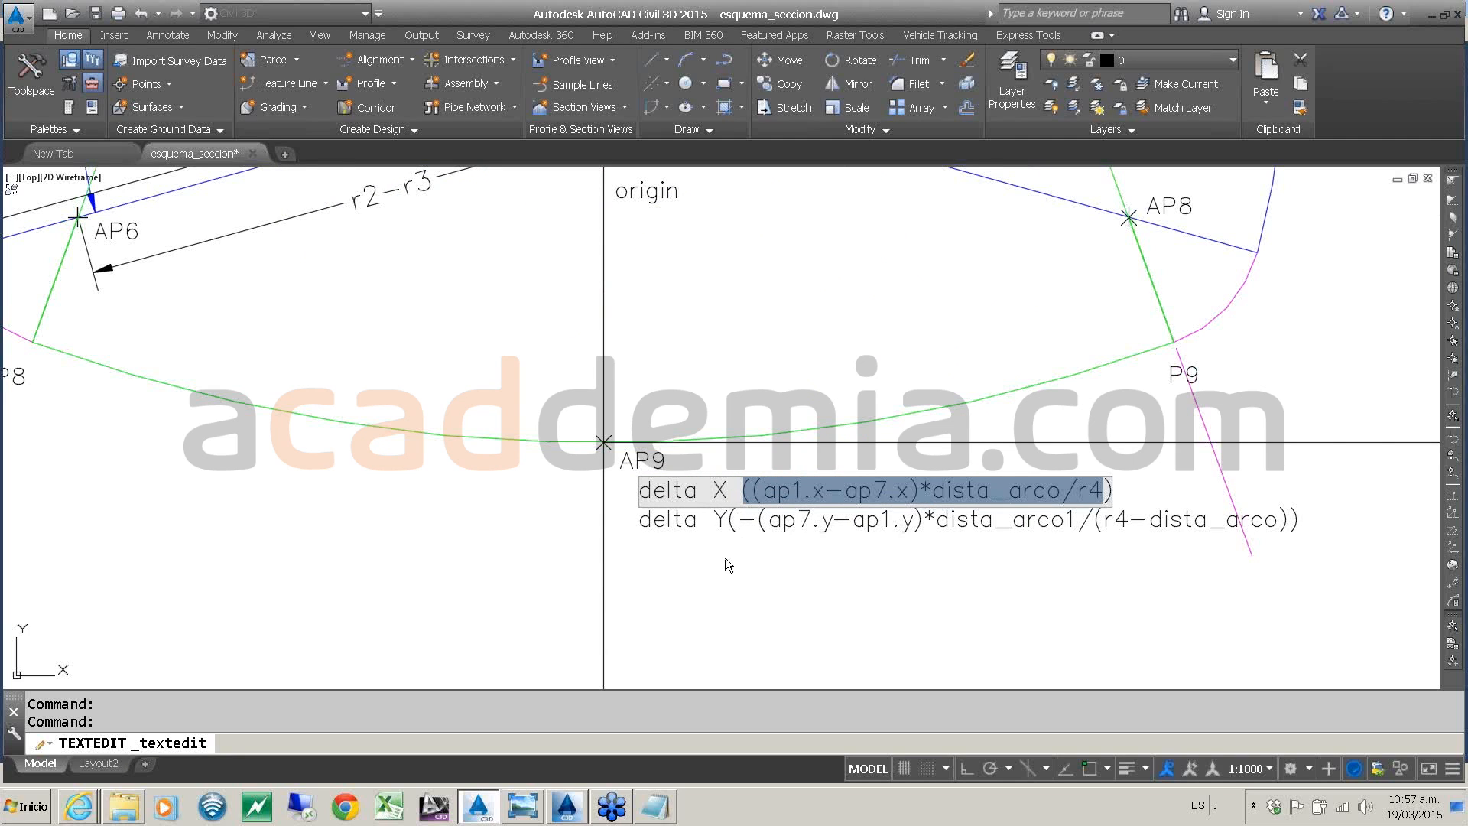
{"action": "scroll", "coordinate": [726, 565], "scroll_direction": "down", "scroll_amount": 5}
{"action": "scroll", "coordinate": [726, 565], "scroll_direction": "up", "scroll_amount": 5}
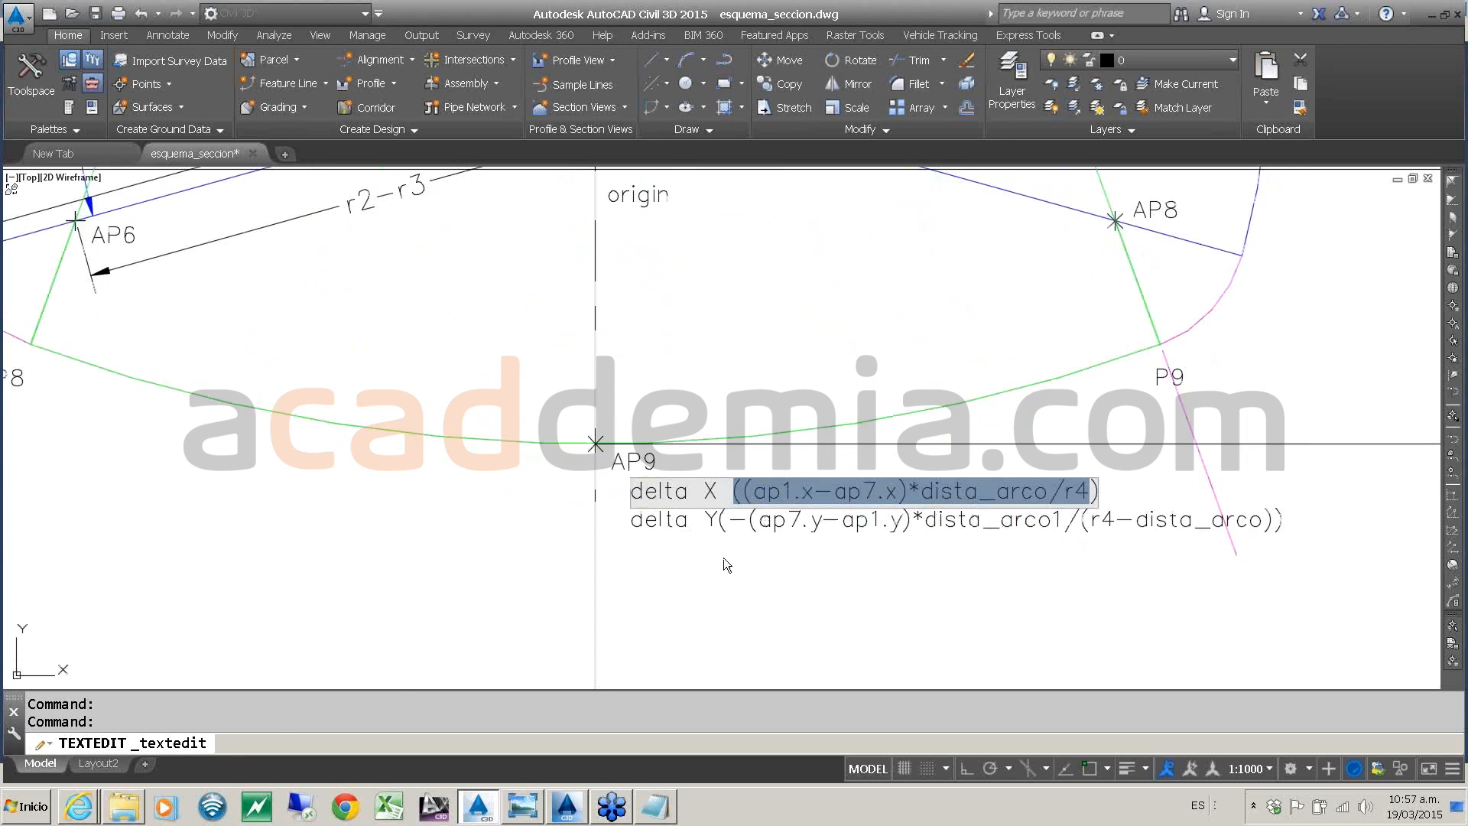
{"action": "scroll", "coordinate": [724, 558], "scroll_direction": "down", "scroll_amount": 3}
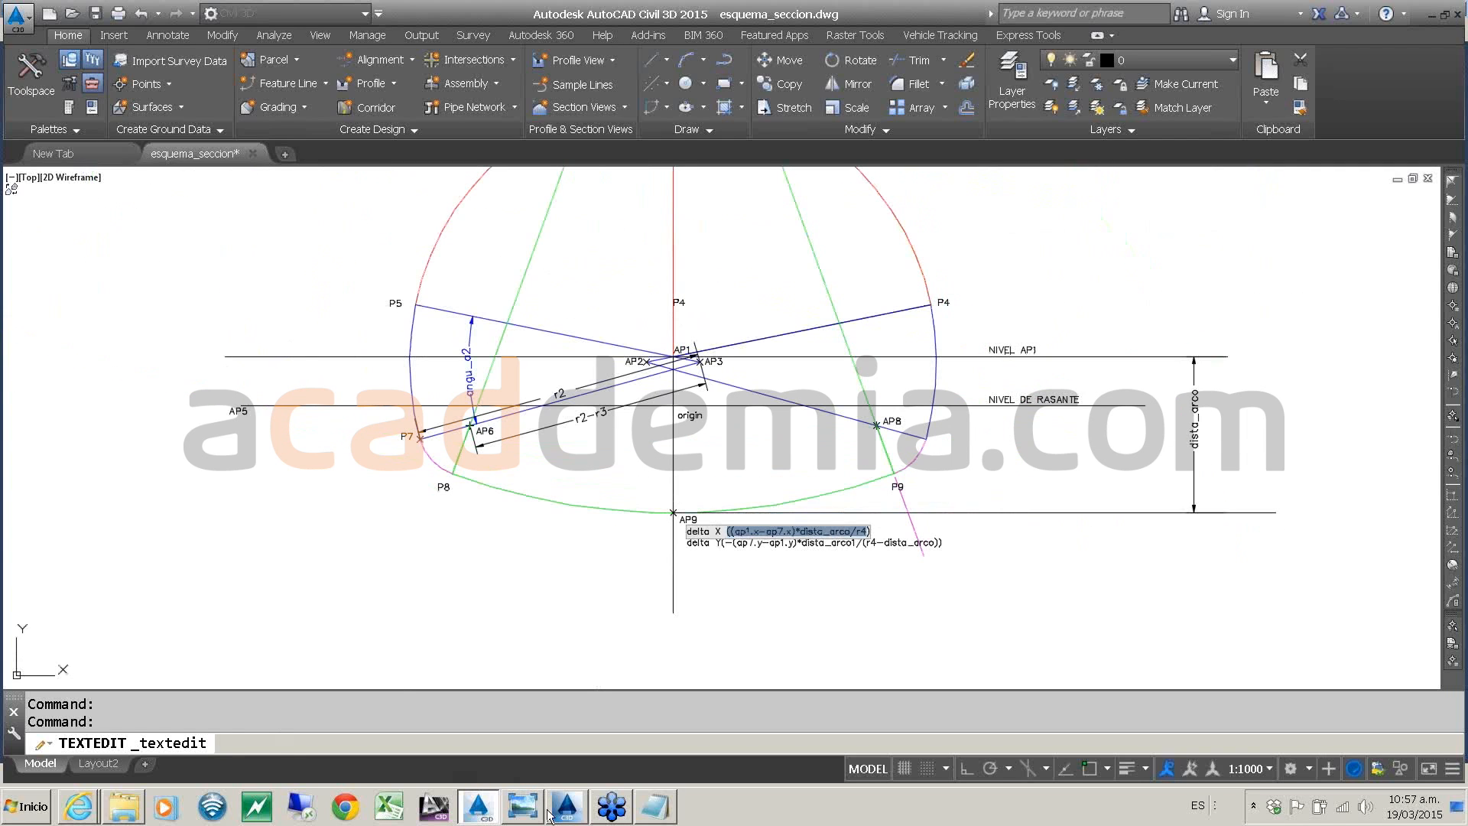
- Switch to Subassembly Composer and add an auxiliary point after AP7 in the arc points sequence, located from AP1
{"action": "left_click", "coordinate": [575, 810]}
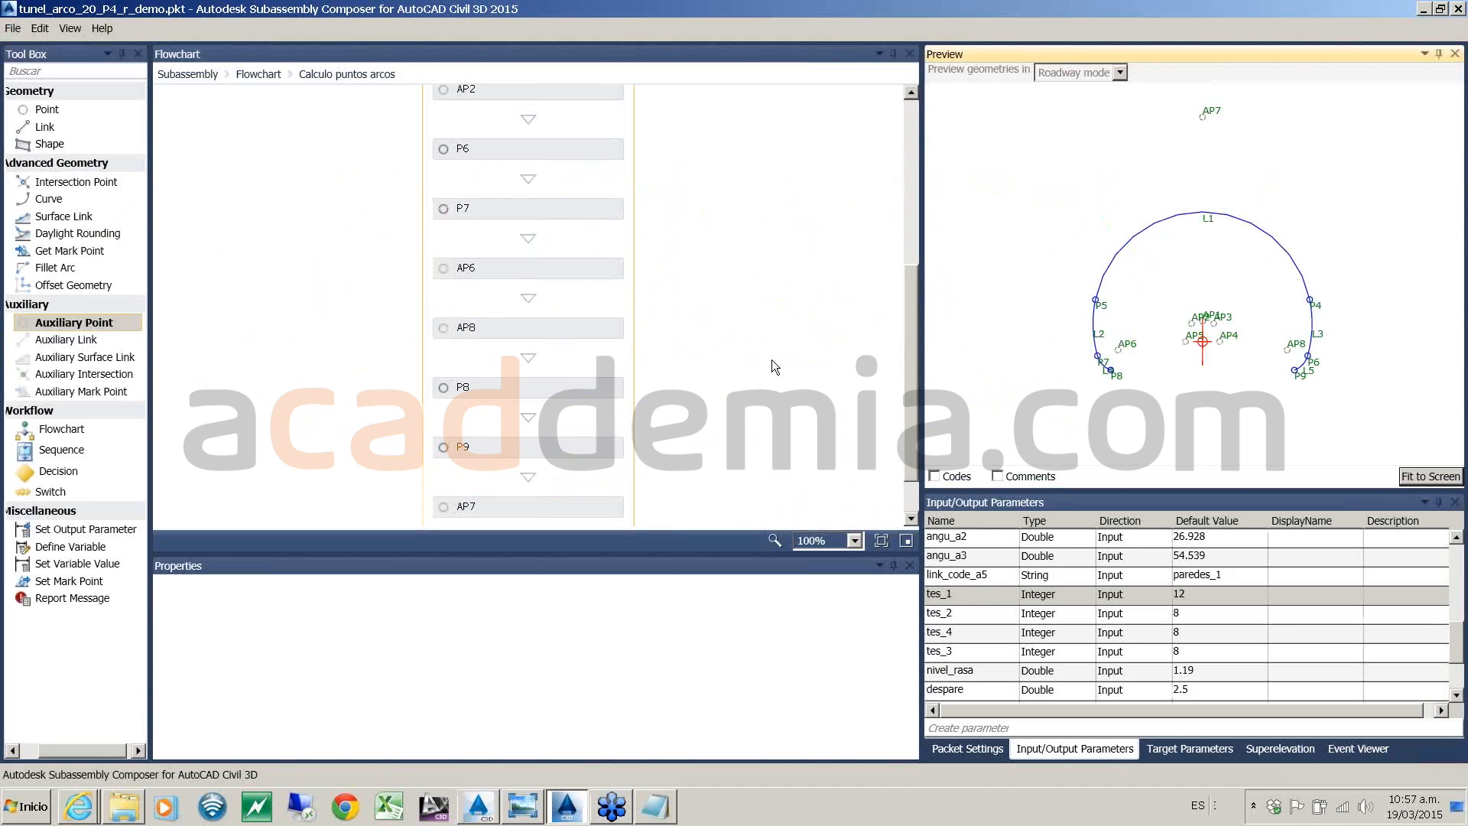
{"action": "scroll", "coordinate": [916, 369], "scroll_direction": "down", "scroll_amount": 1}
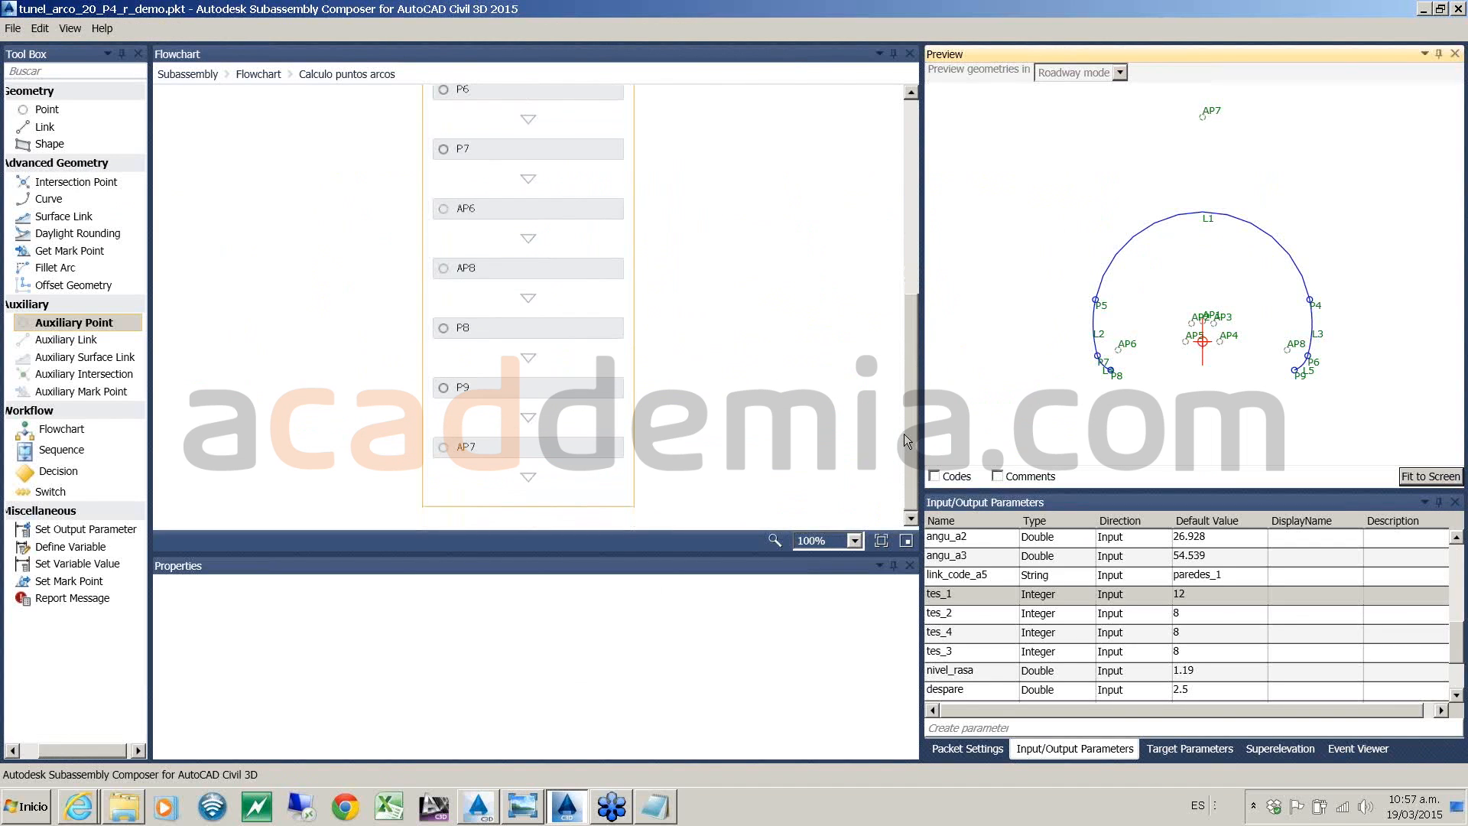
{"action": "left_click_drag", "start_coordinate": [62, 329], "coordinate": [517, 476]}
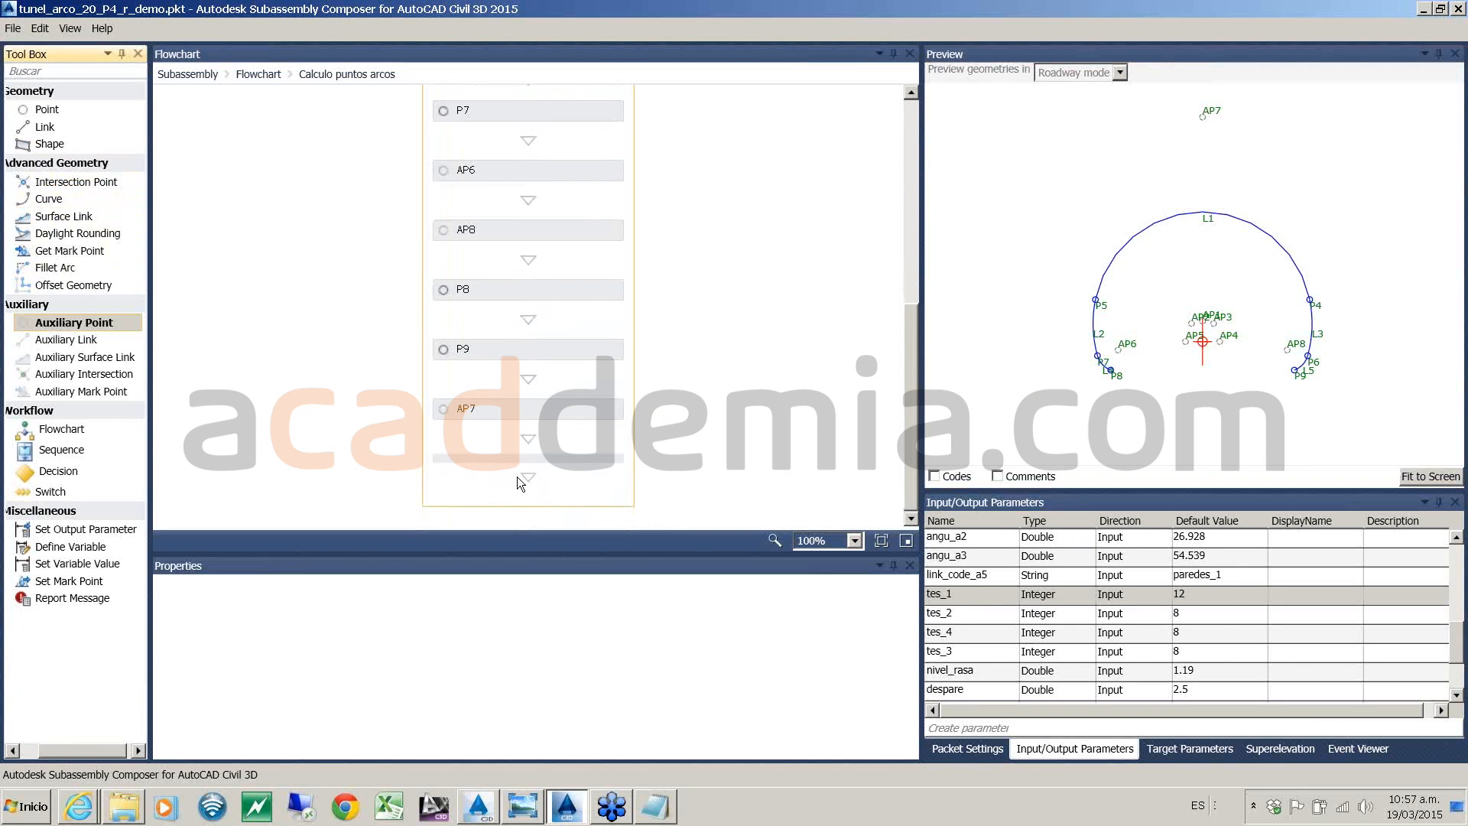
{"action": "scroll", "coordinate": [912, 674], "scroll_direction": "up", "scroll_amount": 3}
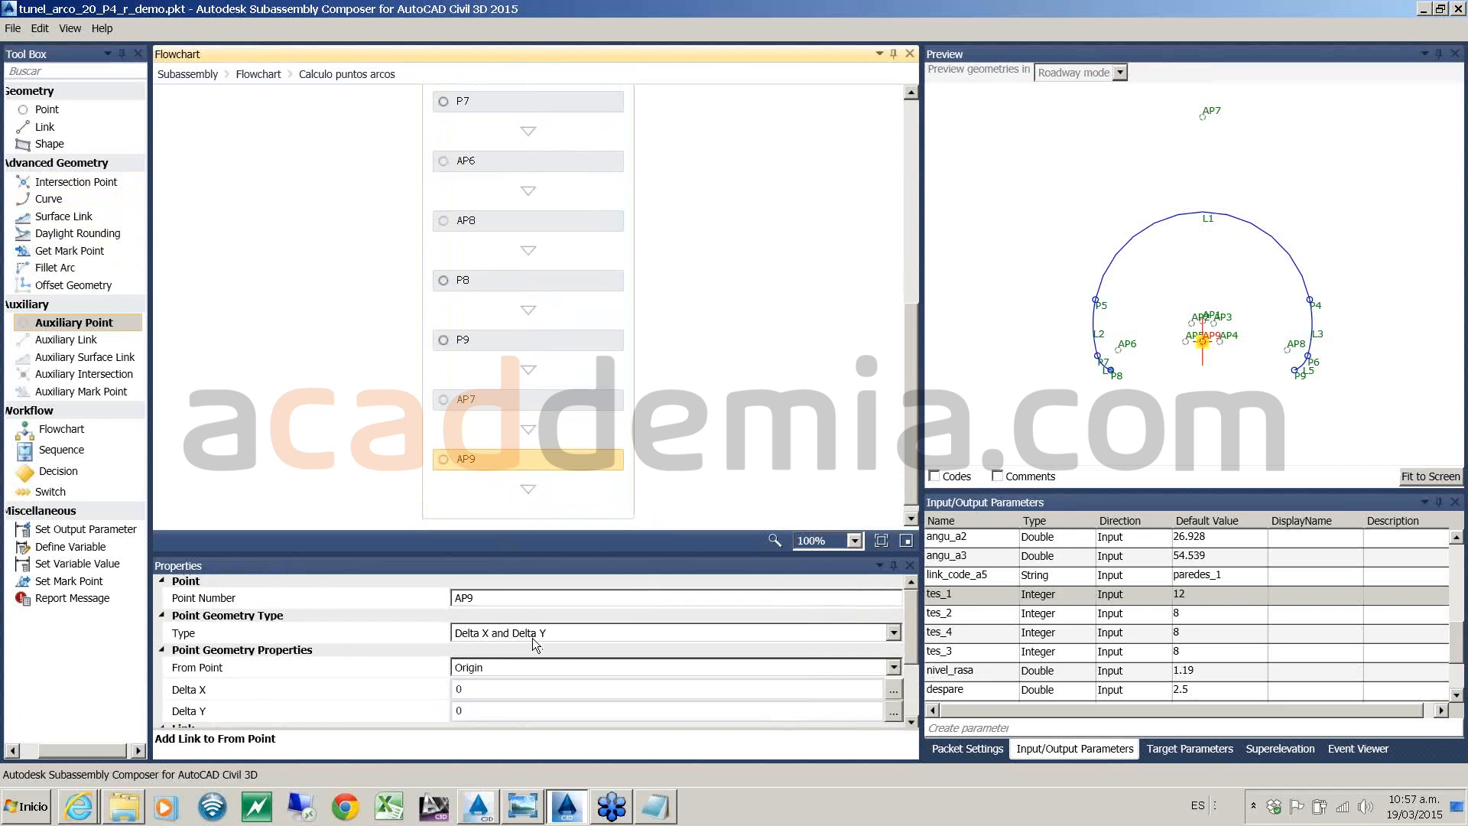
{"action": "left_click", "coordinate": [507, 670]}
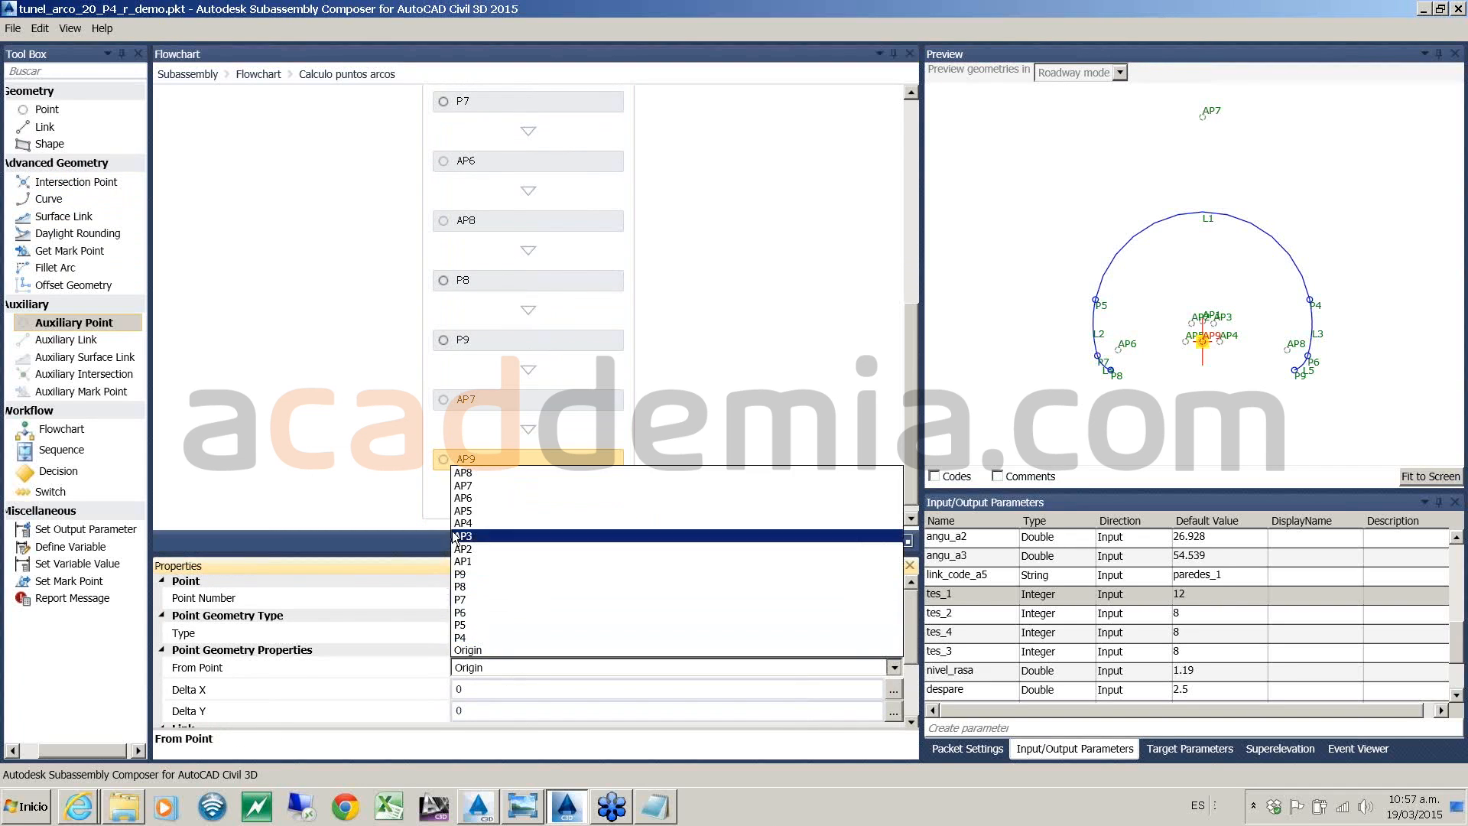
{"action": "left_click", "coordinate": [497, 562]}
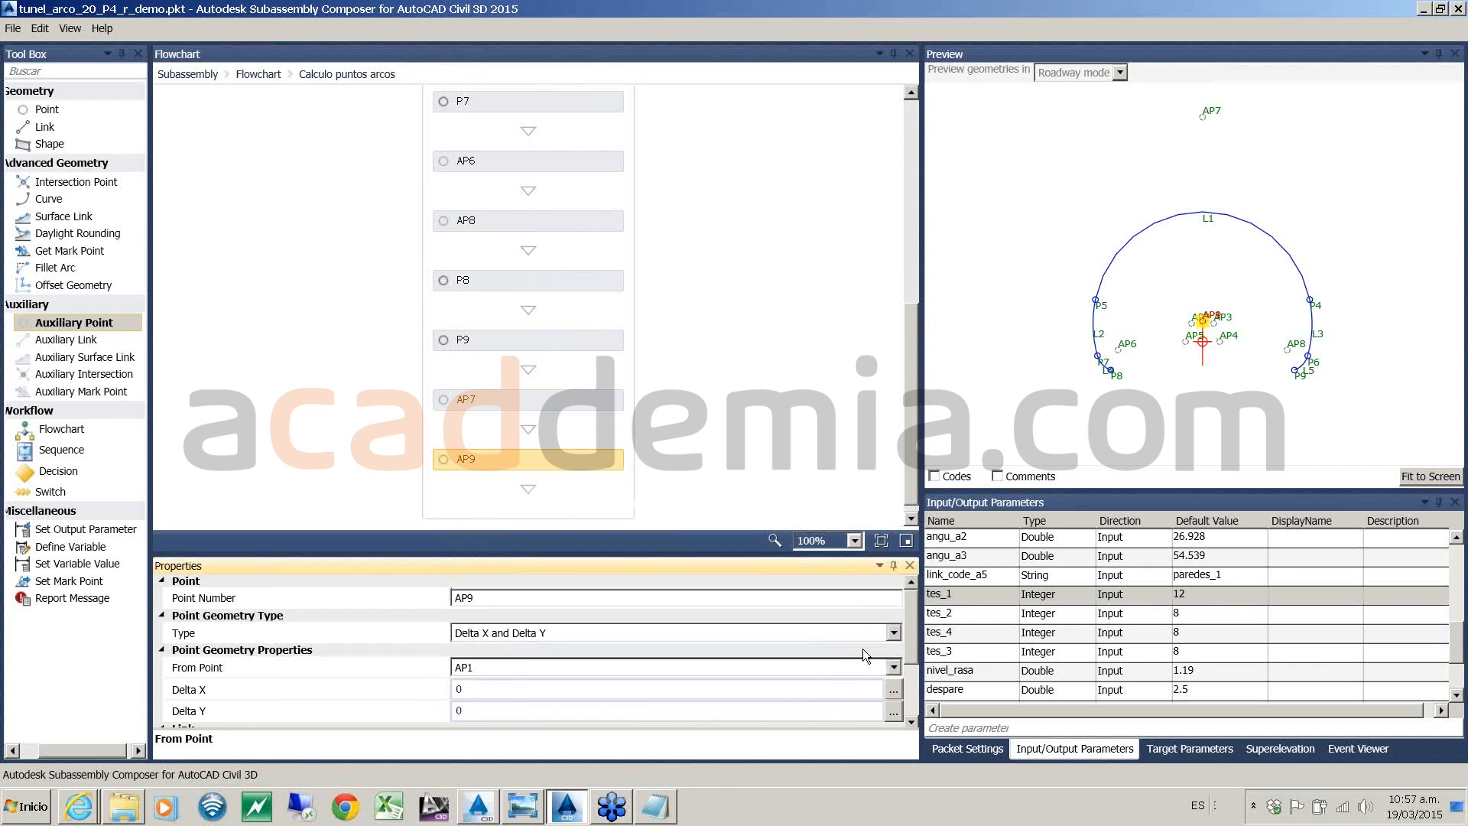
- Set AP9's delta X to (ap1.x-ap7.x)*dista_arco/r4, removing the extra opening parenthesis from the copied formula
{"action": "scroll", "coordinate": [539, 632], "scroll_direction": "down", "scroll_amount": 2}
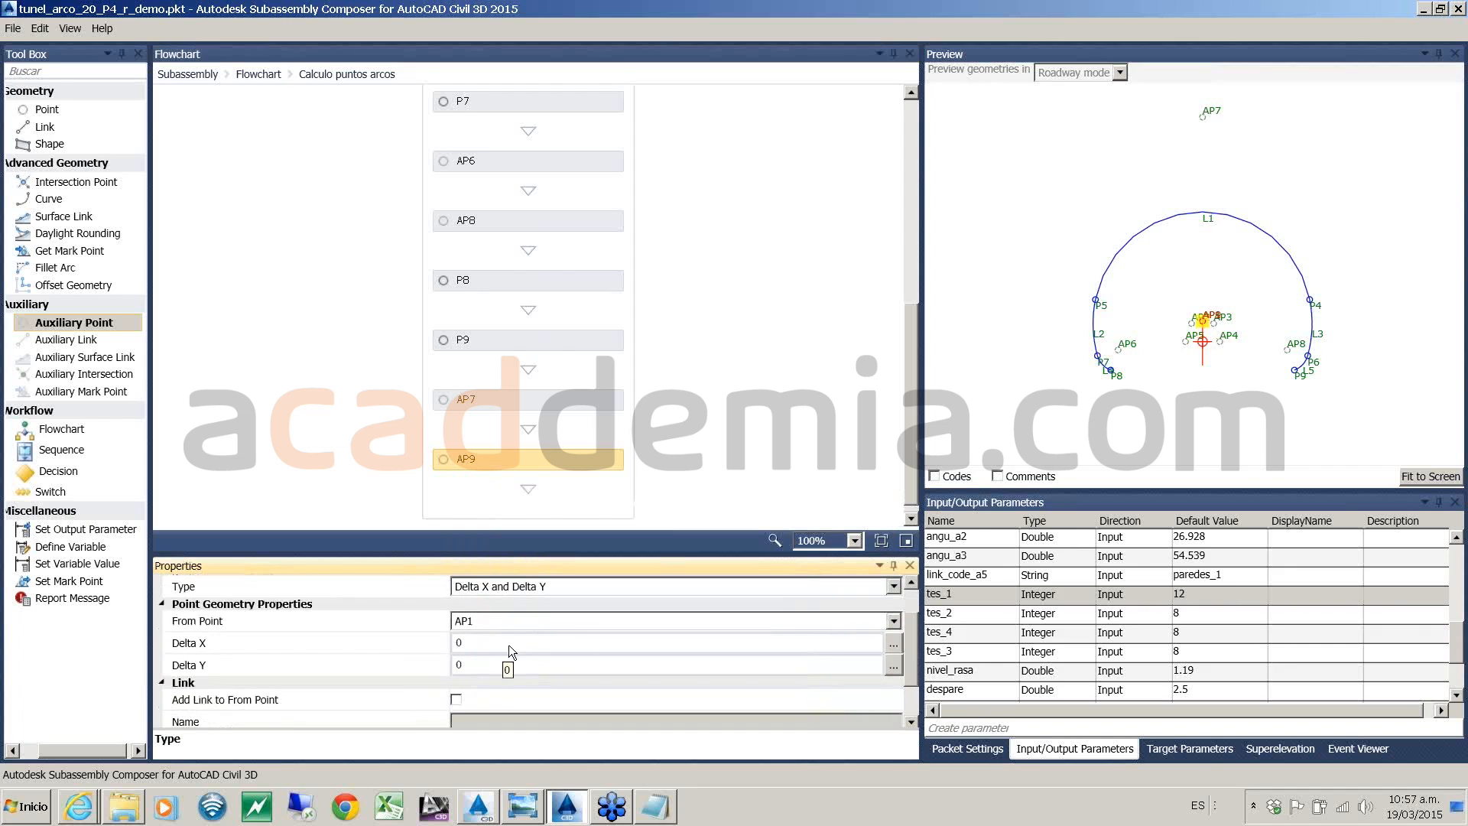
{"action": "left_click", "coordinate": [507, 645]}
{"action": "key", "text": "BackSpace"}
{"action": "type", "text": "((ap1.x-ap7.x)*dista_arco/r4"}
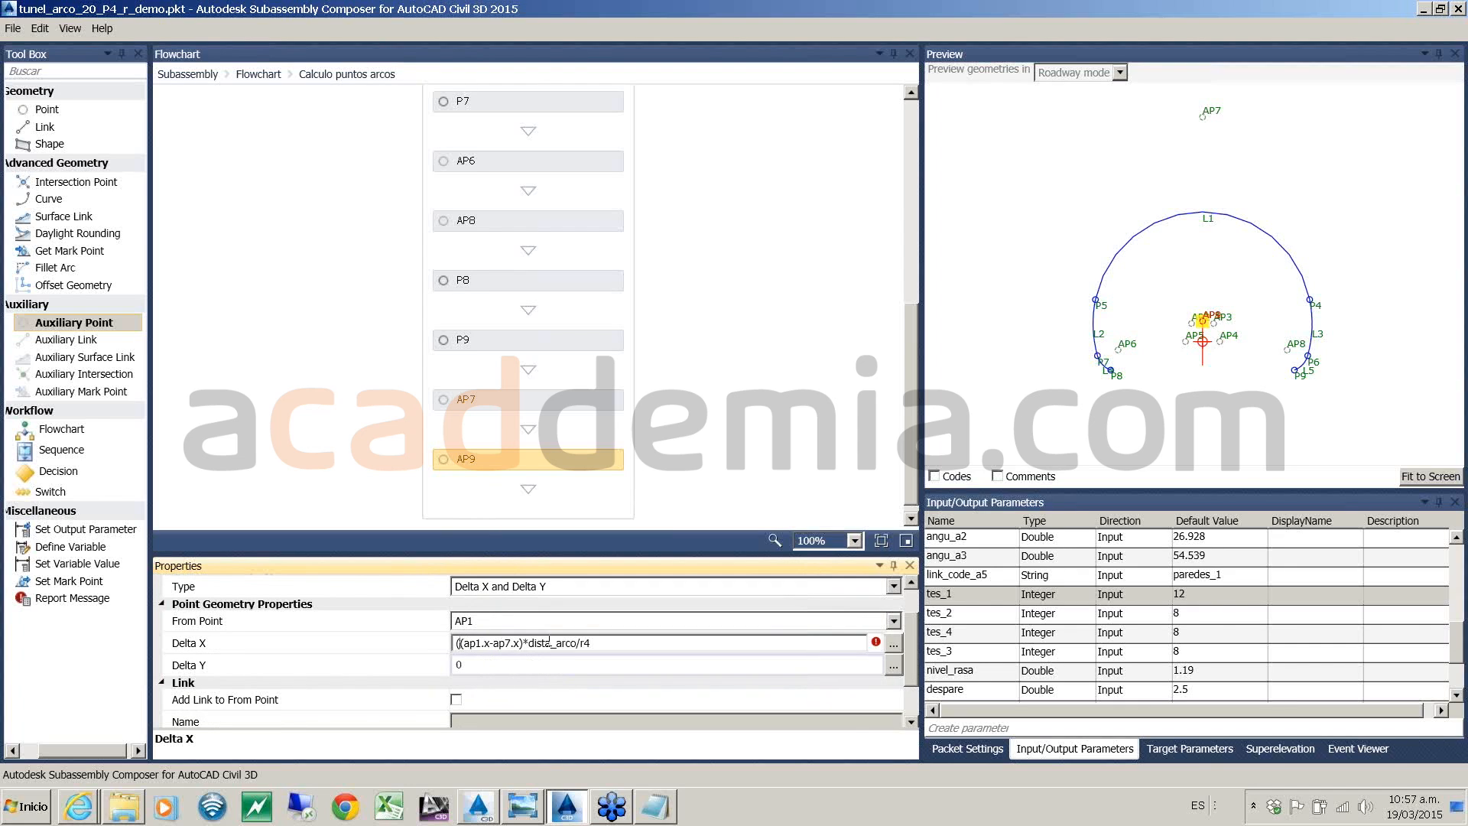
{"action": "key", "text": "Delete"}
{"action": "left_click", "coordinate": [620, 659]}
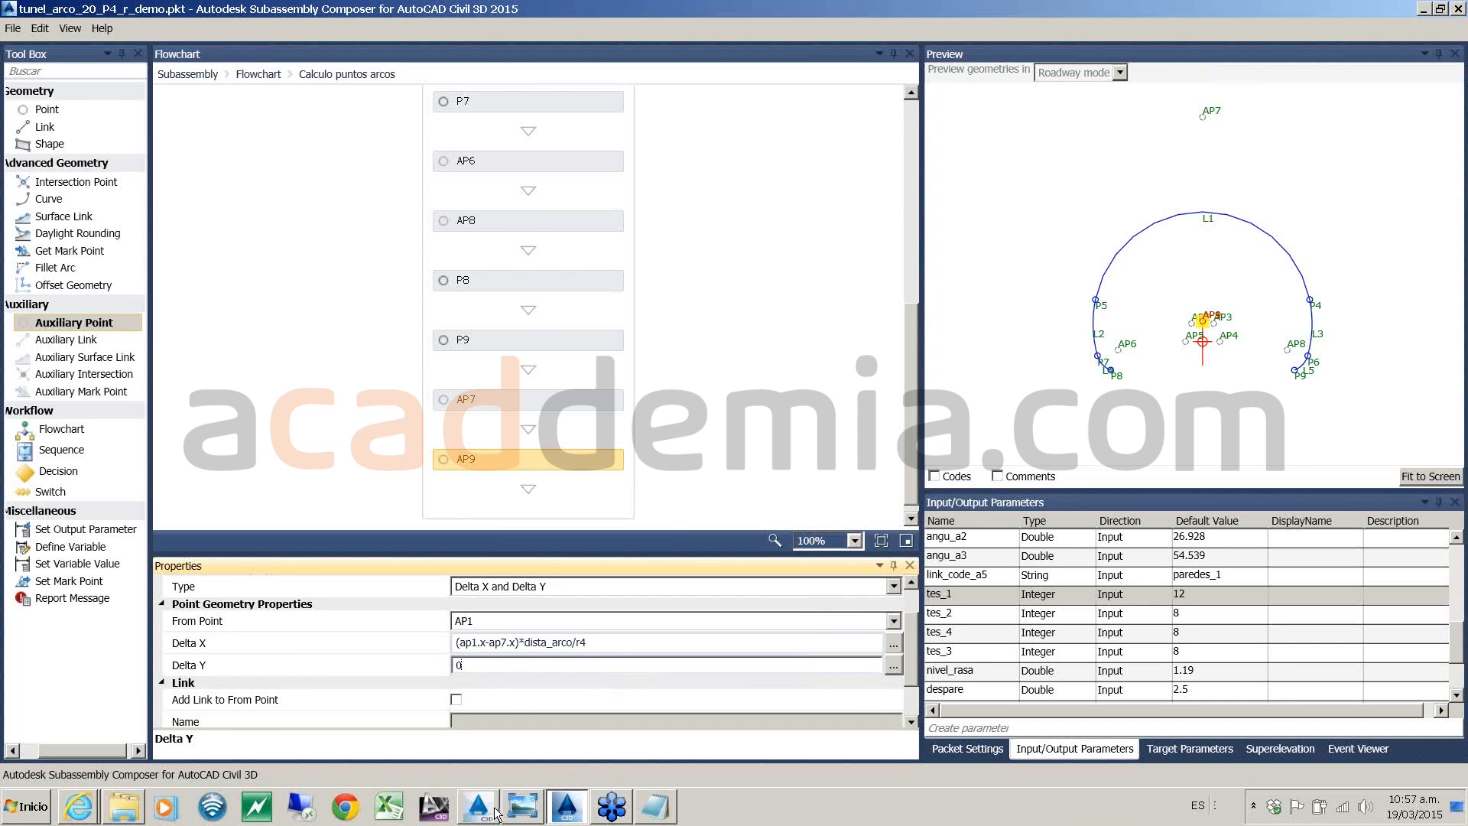
- Switch to Civil 3D and copy the formula -(ap7.y-ap1.y)*dista_arco1/(r4-dista_arco) from the delta Y label below AP9
{"action": "mouse_move", "coordinate": [476, 816]}
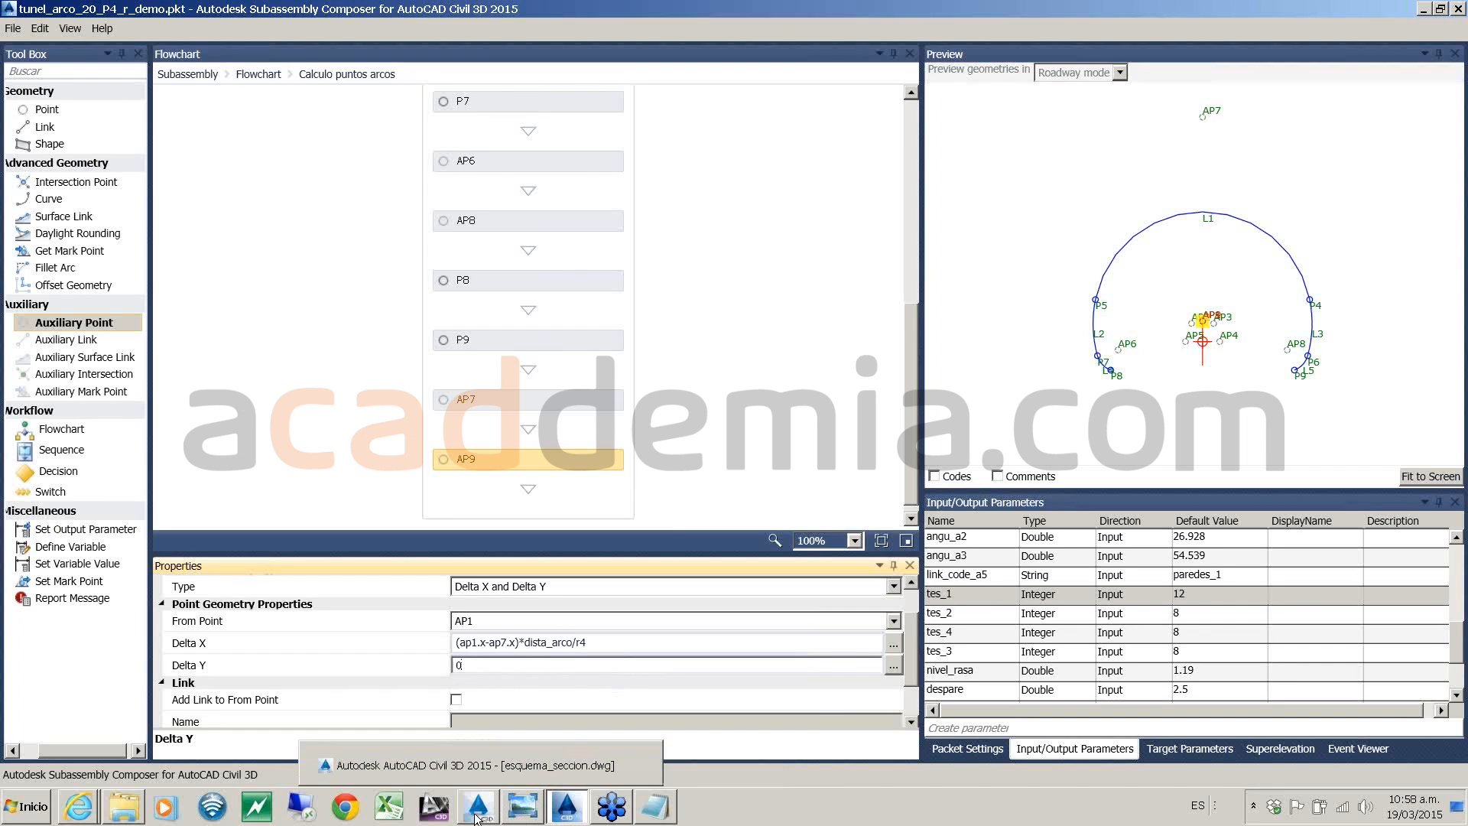
{"action": "left_click", "coordinate": [476, 817]}
{"action": "key", "text": "Escape"}
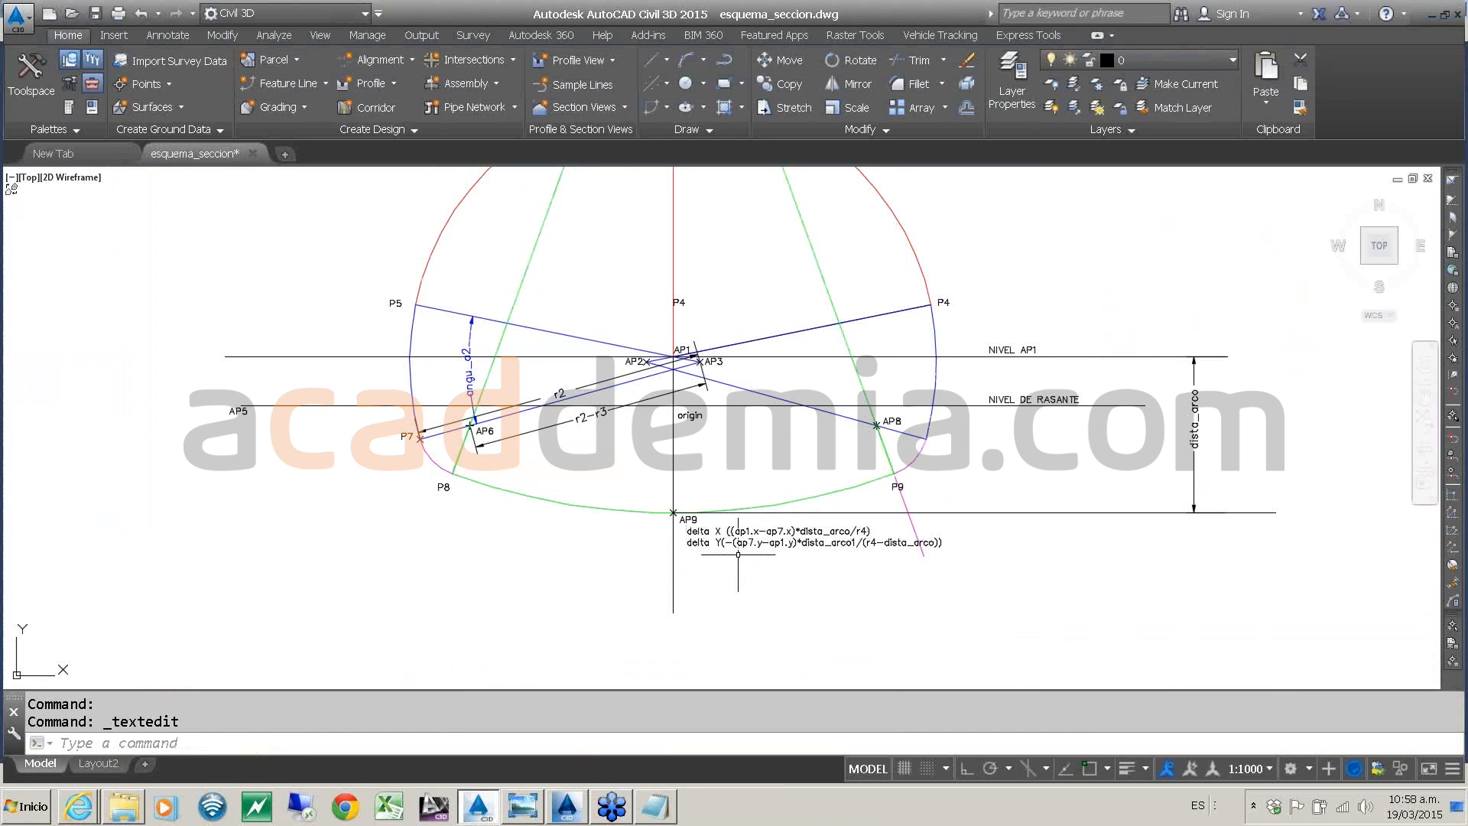
{"action": "scroll", "coordinate": [738, 552], "scroll_direction": "up", "scroll_amount": 4}
{"action": "left_click", "coordinate": [669, 526]}
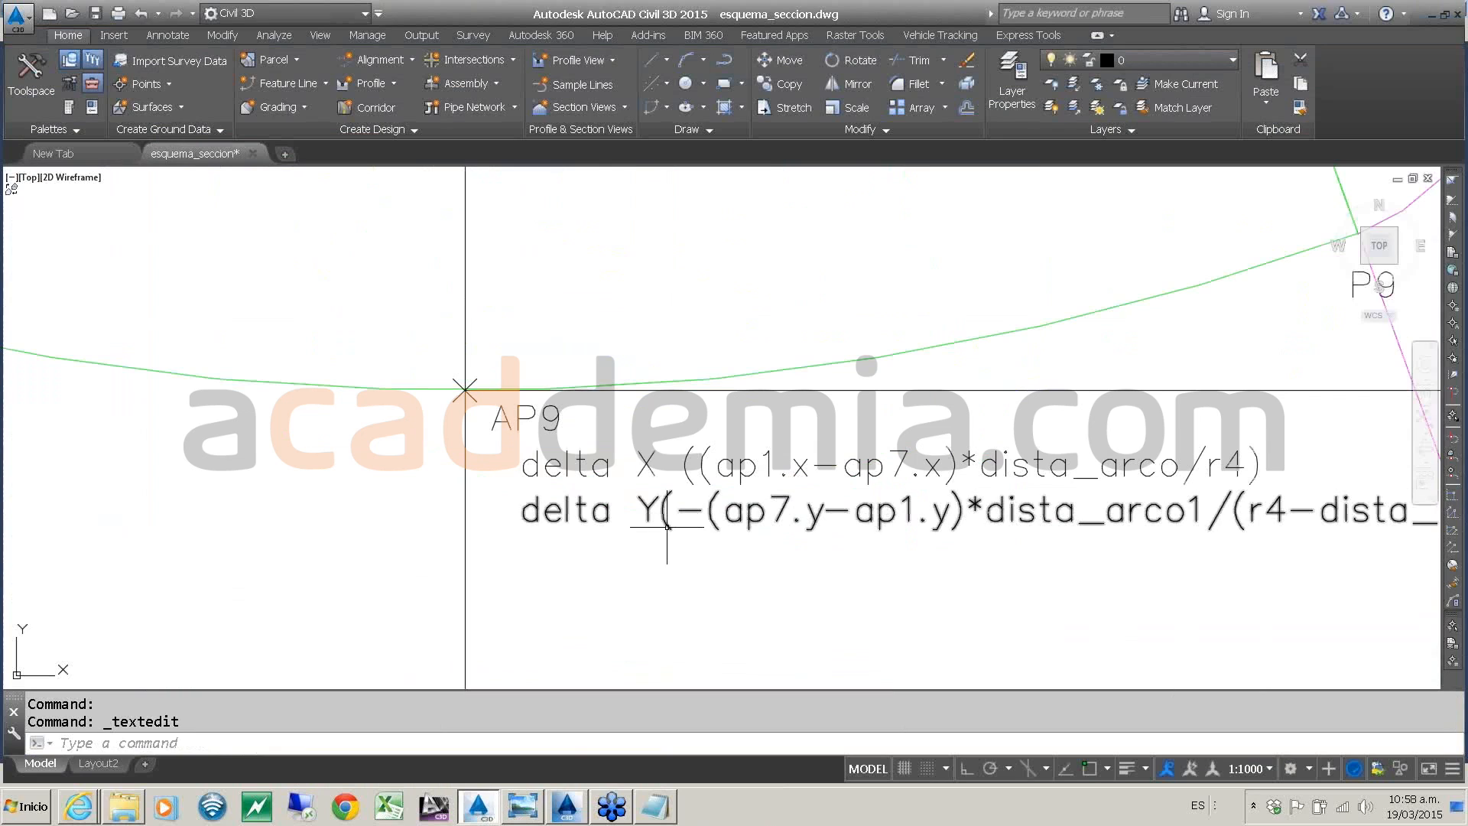
{"action": "double_click", "coordinate": [667, 527]}
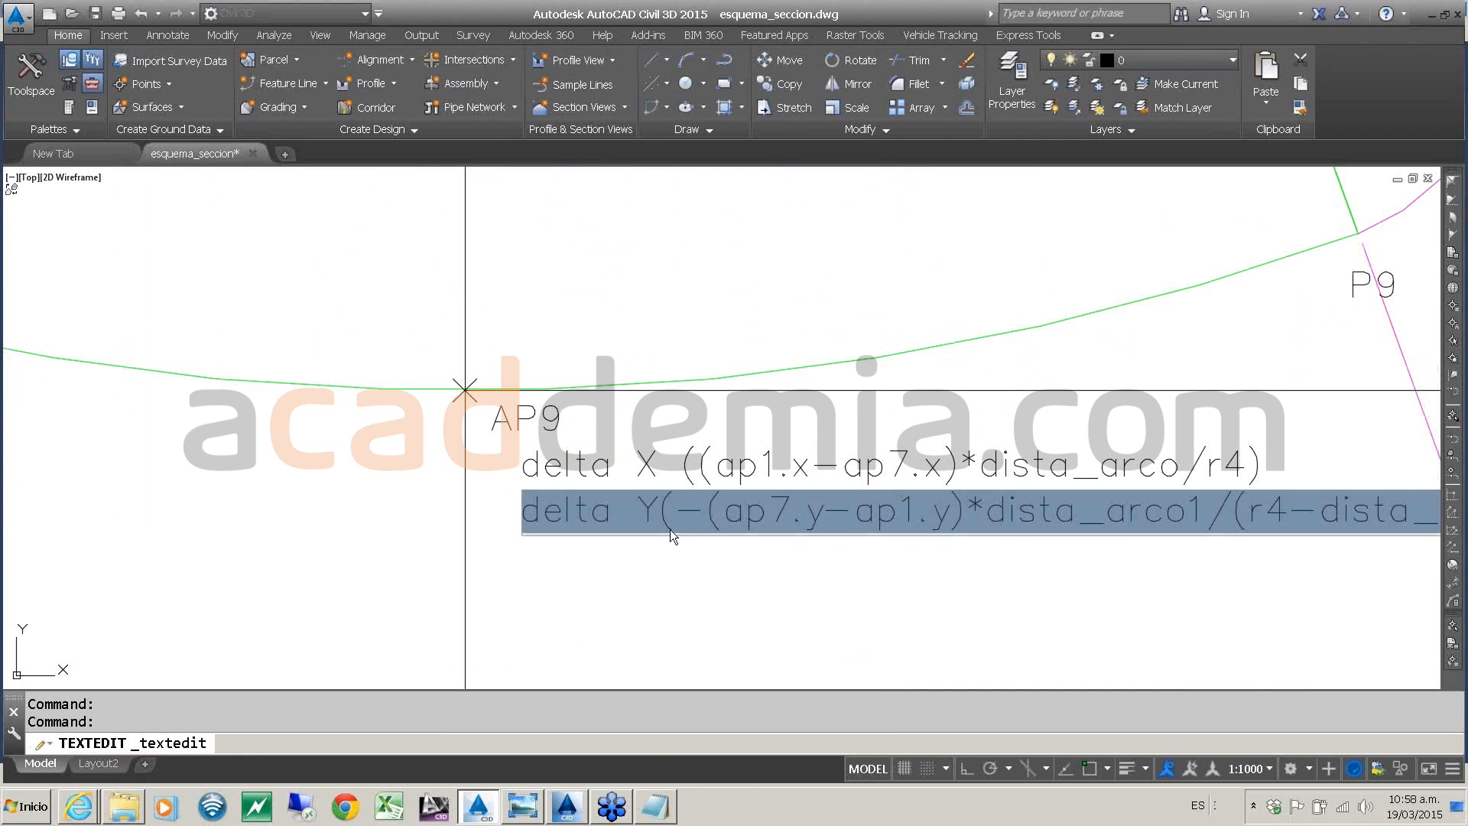
{"action": "left_click", "coordinate": [682, 526]}
{"action": "left_click_drag", "start_coordinate": [677, 512], "coordinate": [821, 512]}
{"action": "key", "text": "ctrl+c"}
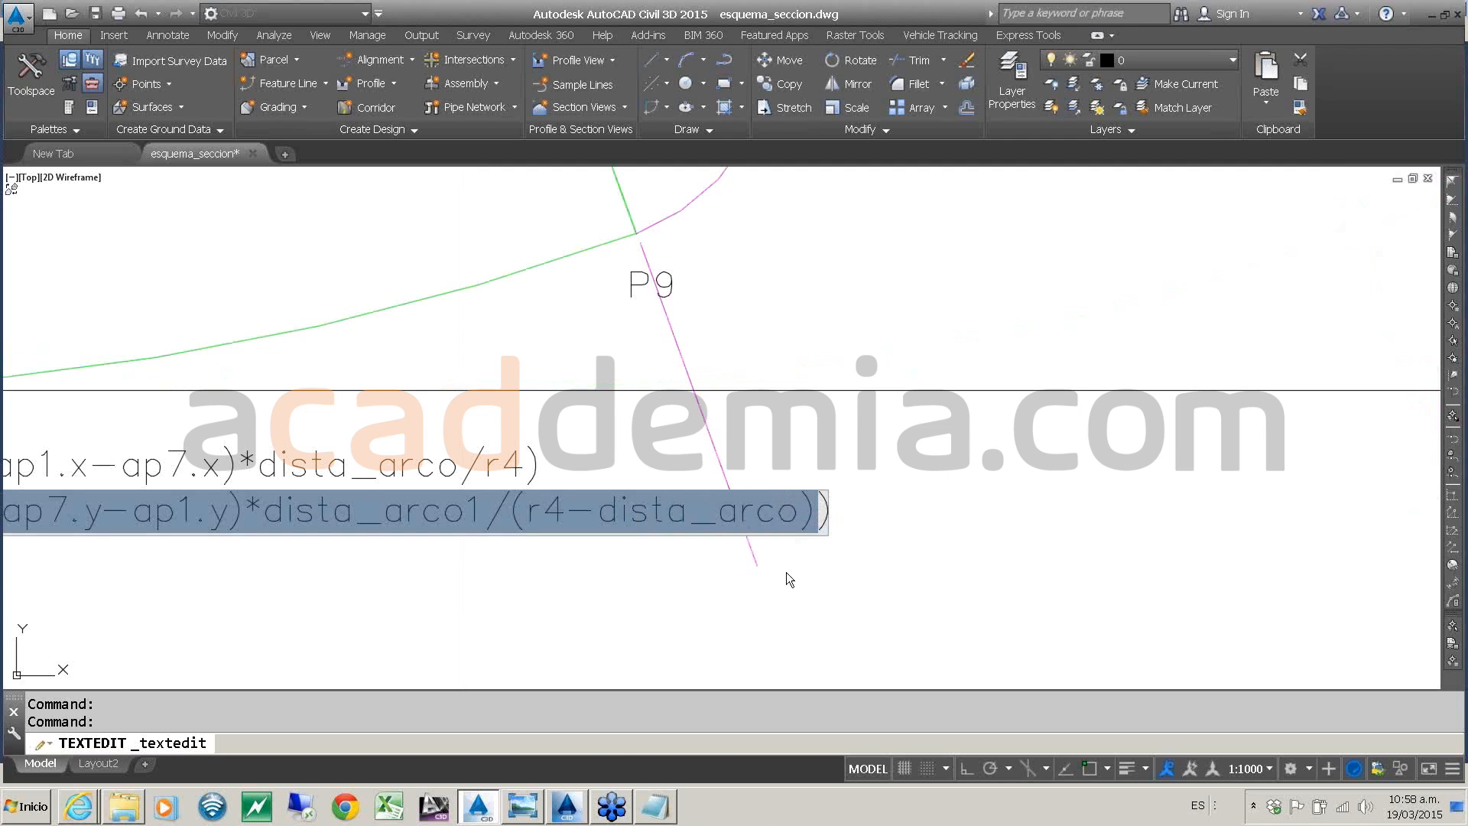
- Switch to Subassembly Composer and set AP9's delta Y to the copied formula -(ap7.y-ap1.y)*dista_arco1/(r4-dista_arco)
{"action": "left_click", "coordinate": [567, 806]}
{"action": "left_click", "coordinate": [534, 672]}
{"action": "key", "text": "BackSpace"}
{"action": "key", "text": "ctrl+v"}
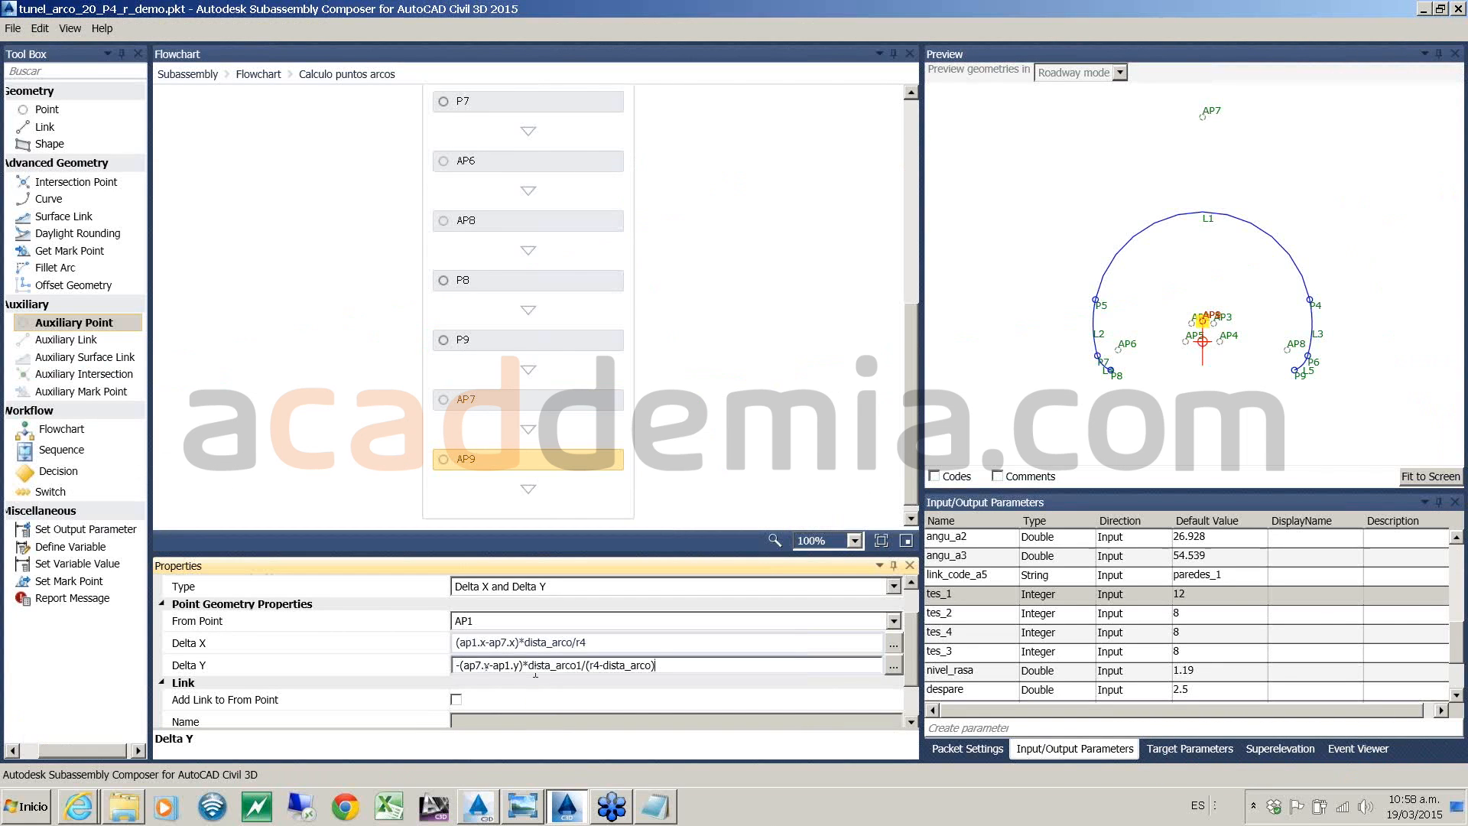
{"action": "key", "text": "Return"}
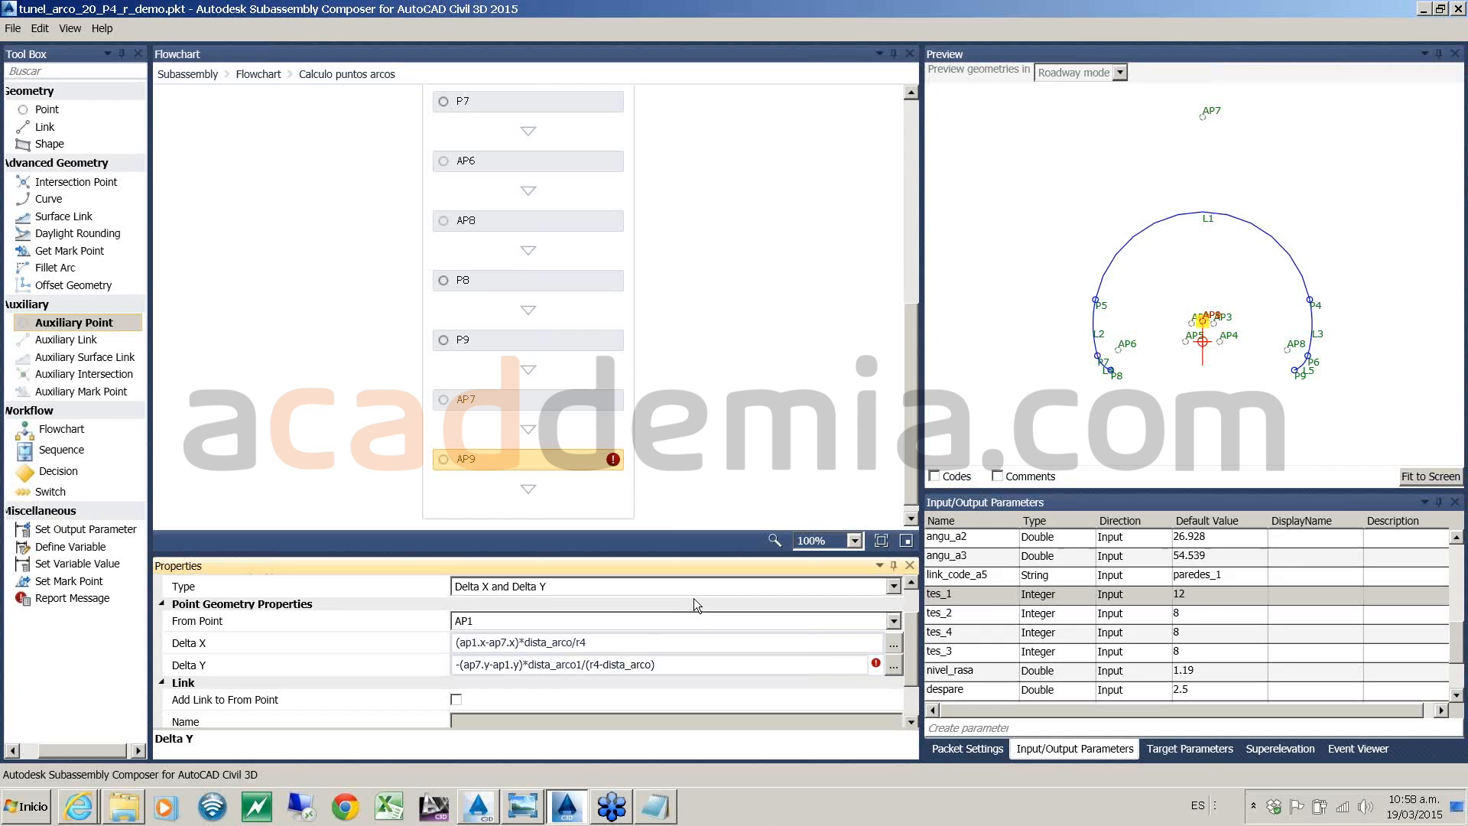
- Check the arc distance parameter's name and correct AP9's delta Y to -(ap7.y-ap1.y)*dista_arco/(r4-dista_arco)
{"action": "left_click", "coordinate": [557, 669]}
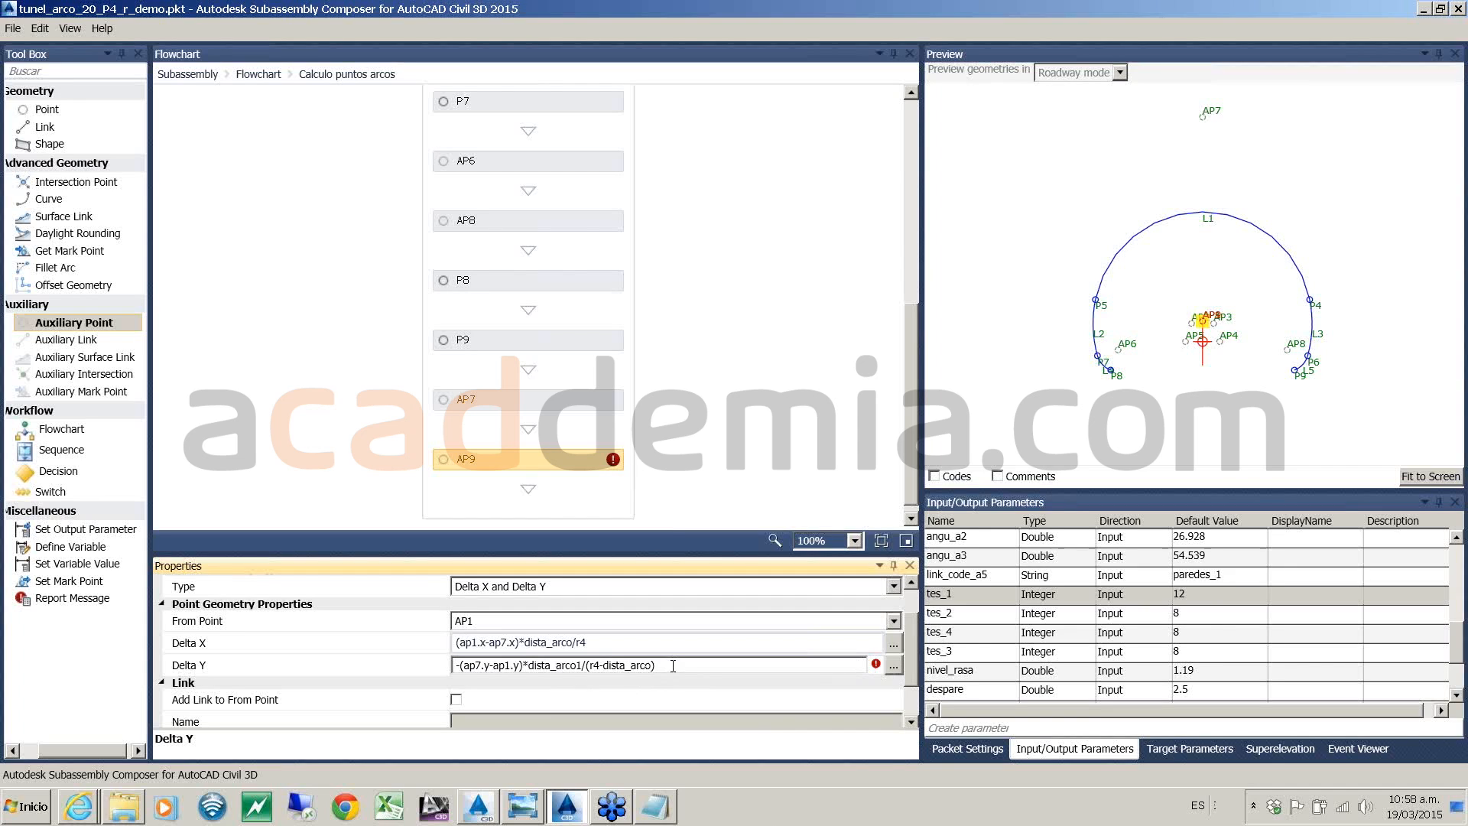
{"action": "left_click", "coordinate": [676, 643]}
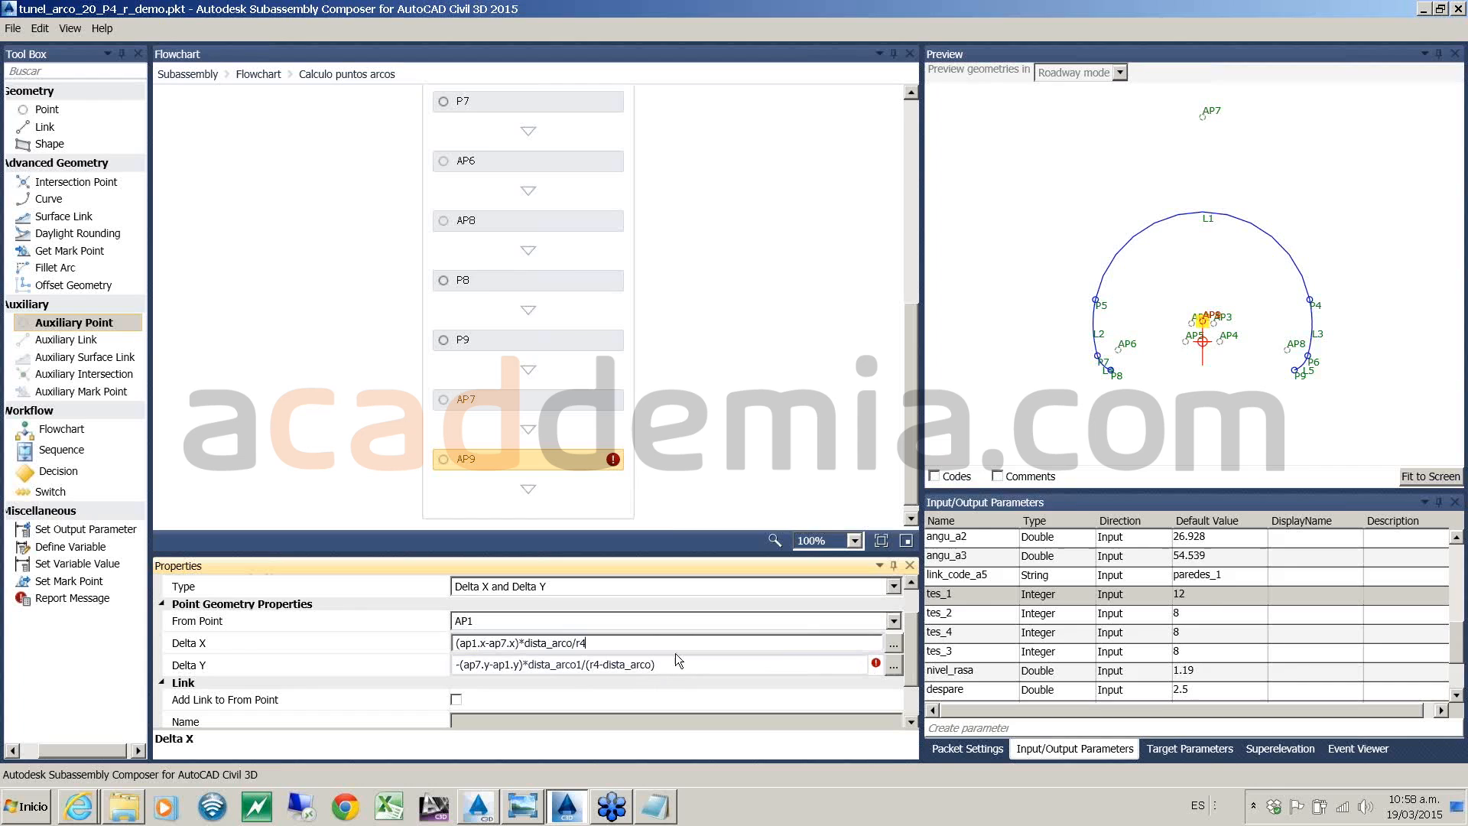
{"action": "left_click", "coordinate": [680, 664]}
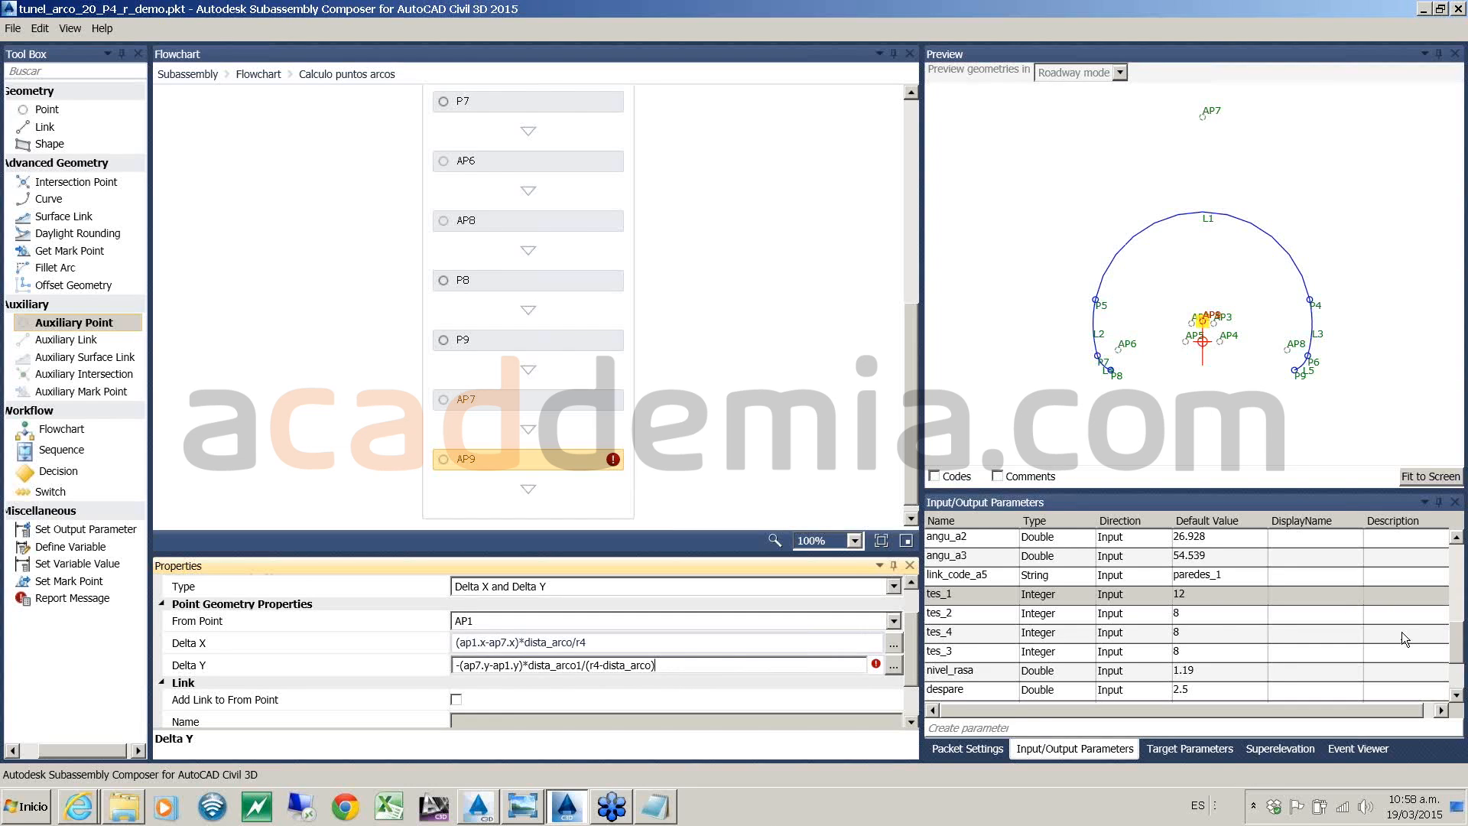
{"action": "left_click_drag", "start_coordinate": [1460, 641], "coordinate": [1459, 673]}
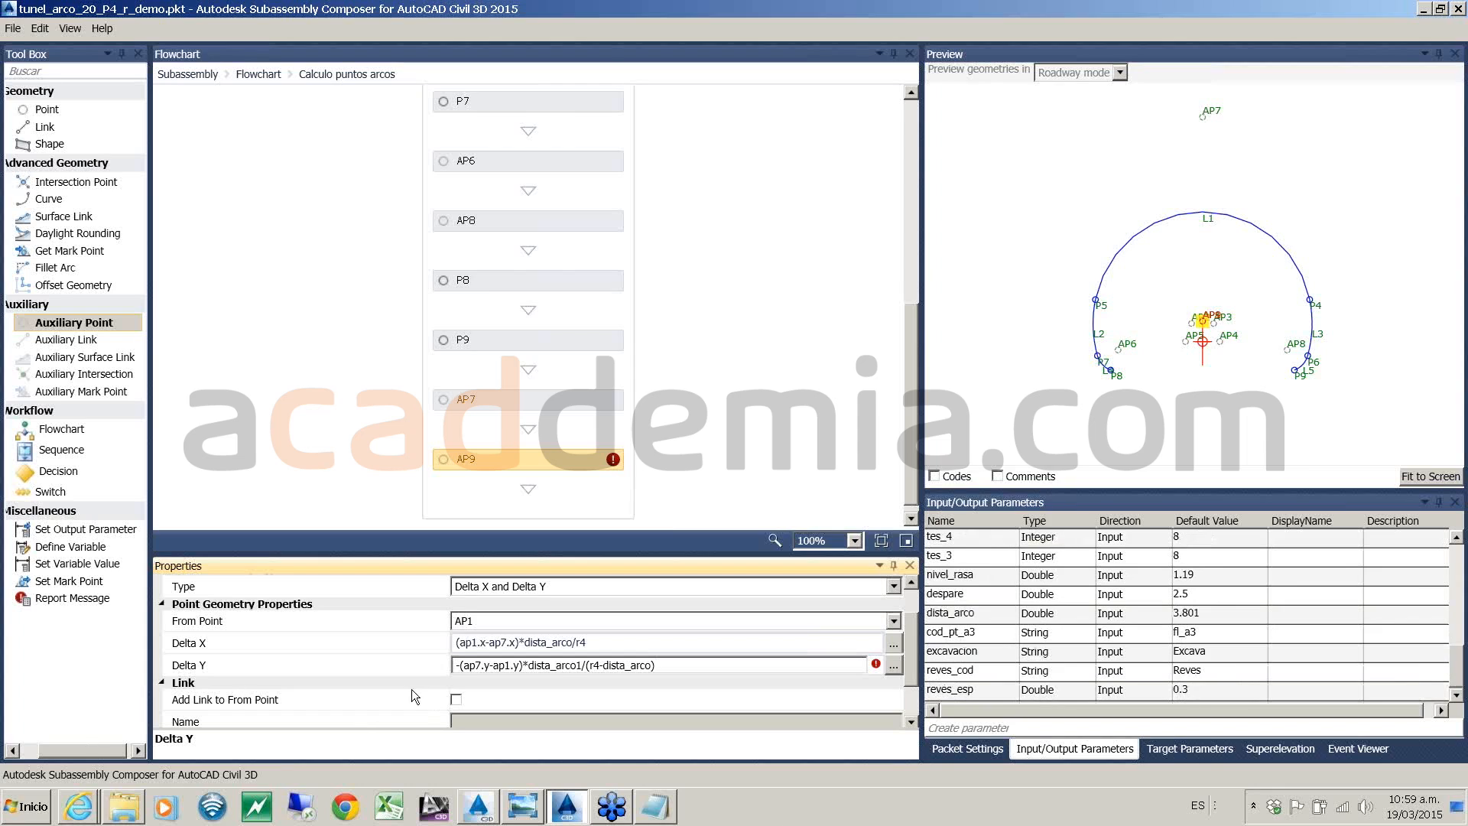
{"action": "left_click", "coordinate": [577, 664]}
{"action": "key", "text": "Delete"}
{"action": "left_click_drag", "start_coordinate": [529, 665], "coordinate": [590, 709]}
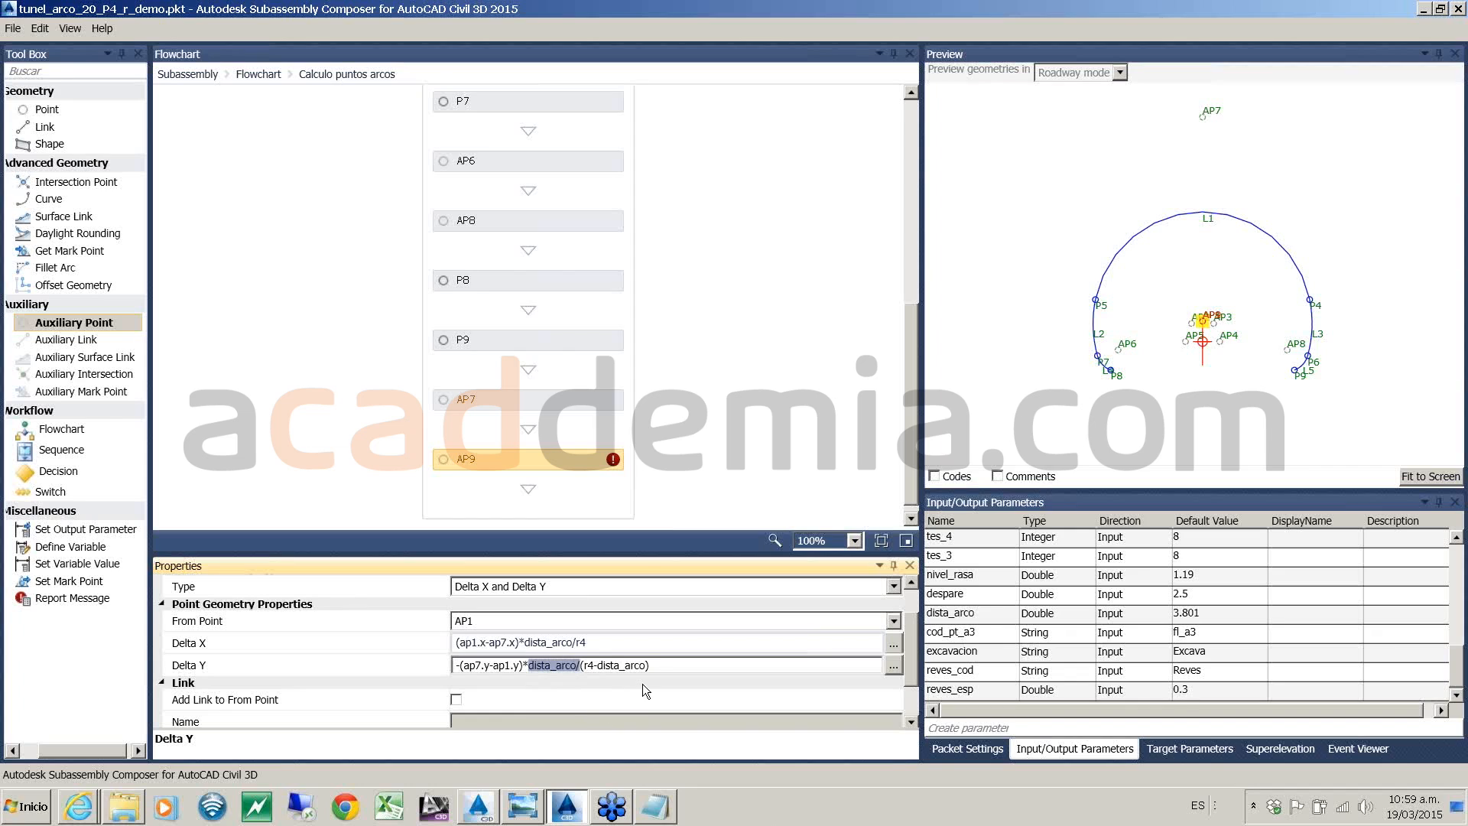
{"action": "left_click", "coordinate": [598, 638]}
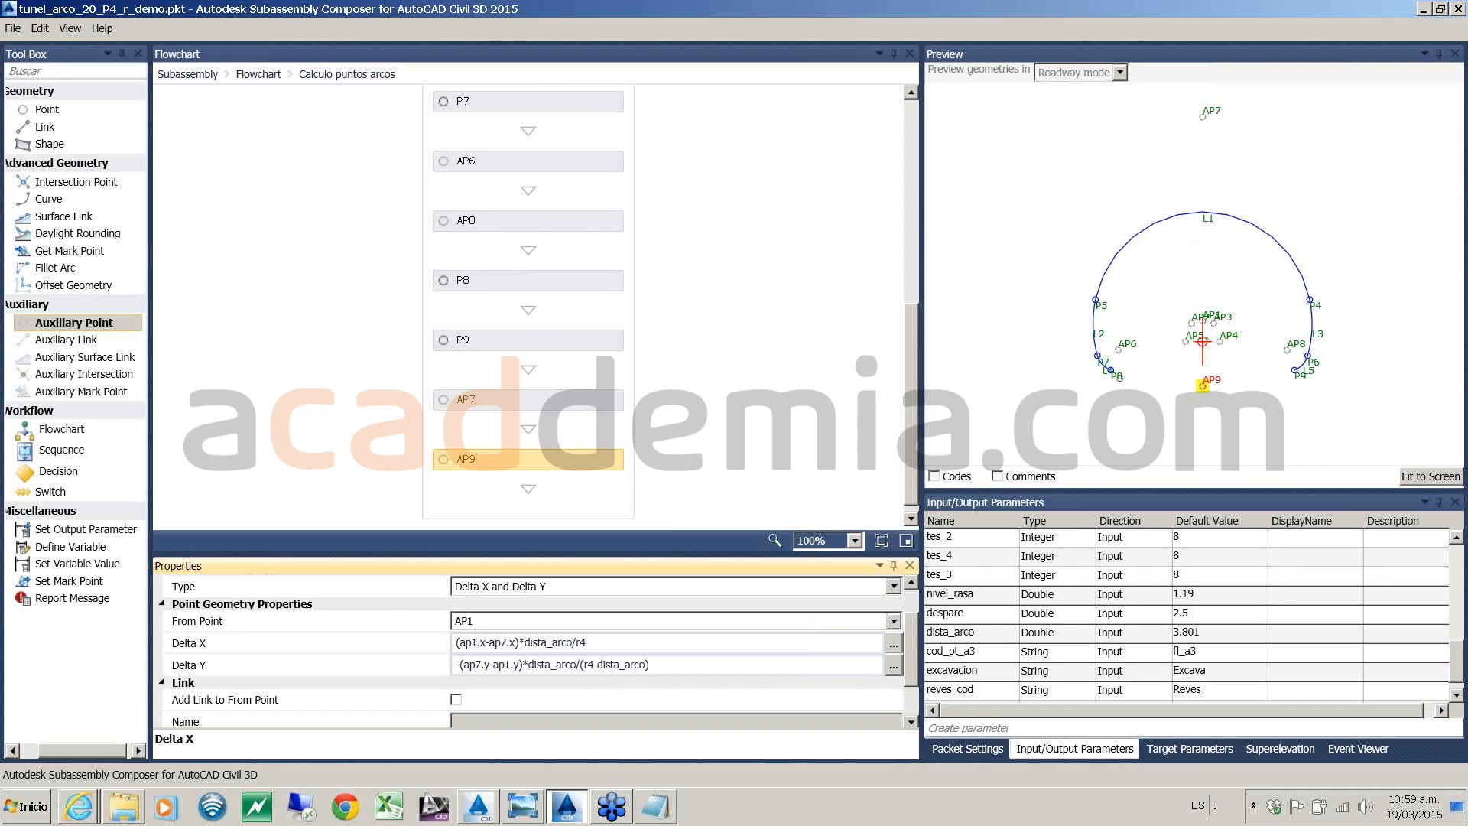
- Add a Curve after L5 in the Construccion arcos sequence
{"action": "scroll", "coordinate": [1297, 370], "scroll_direction": "up", "scroll_amount": 2}
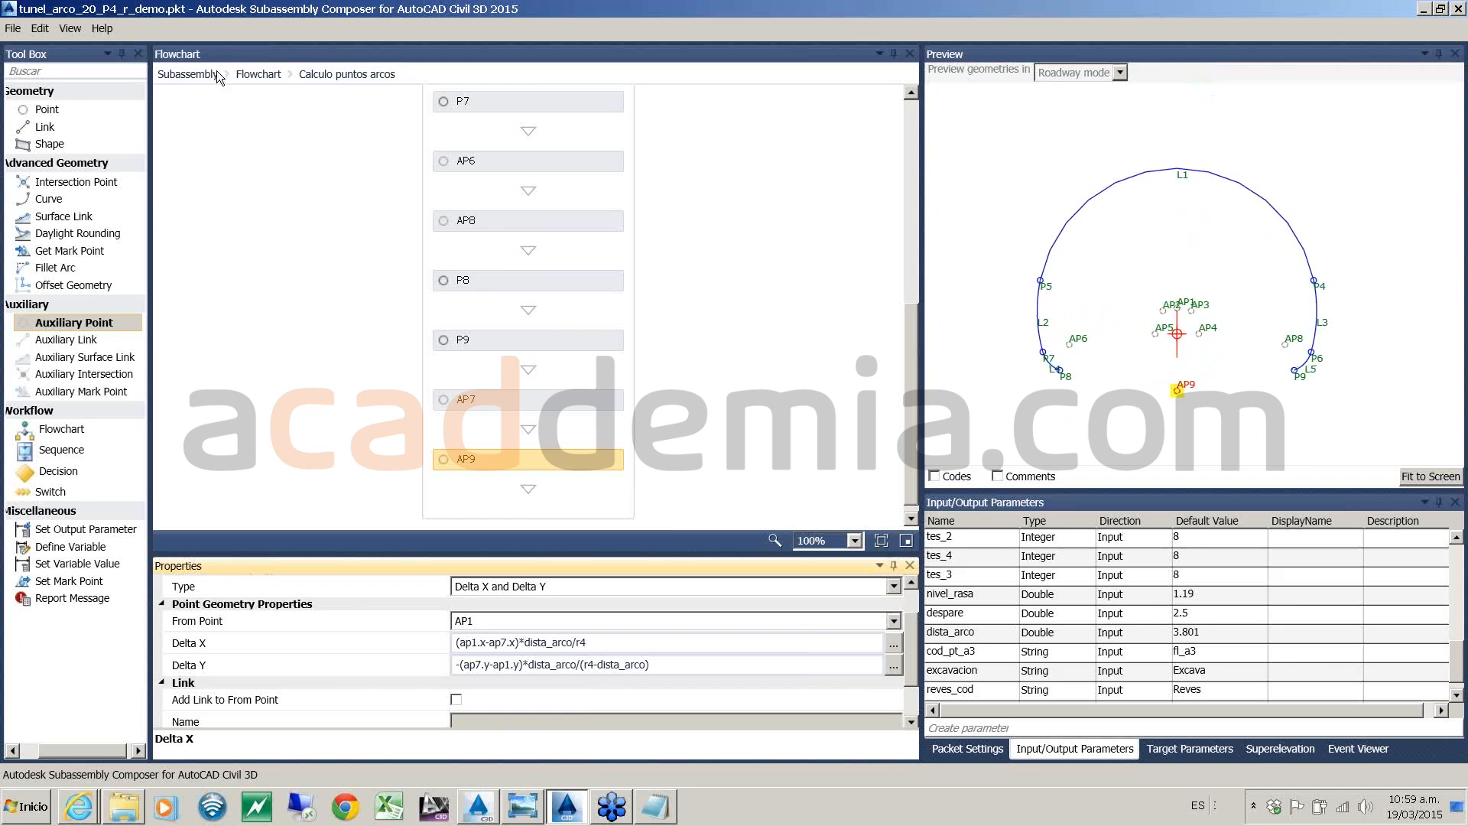
{"action": "left_click", "coordinate": [259, 74]}
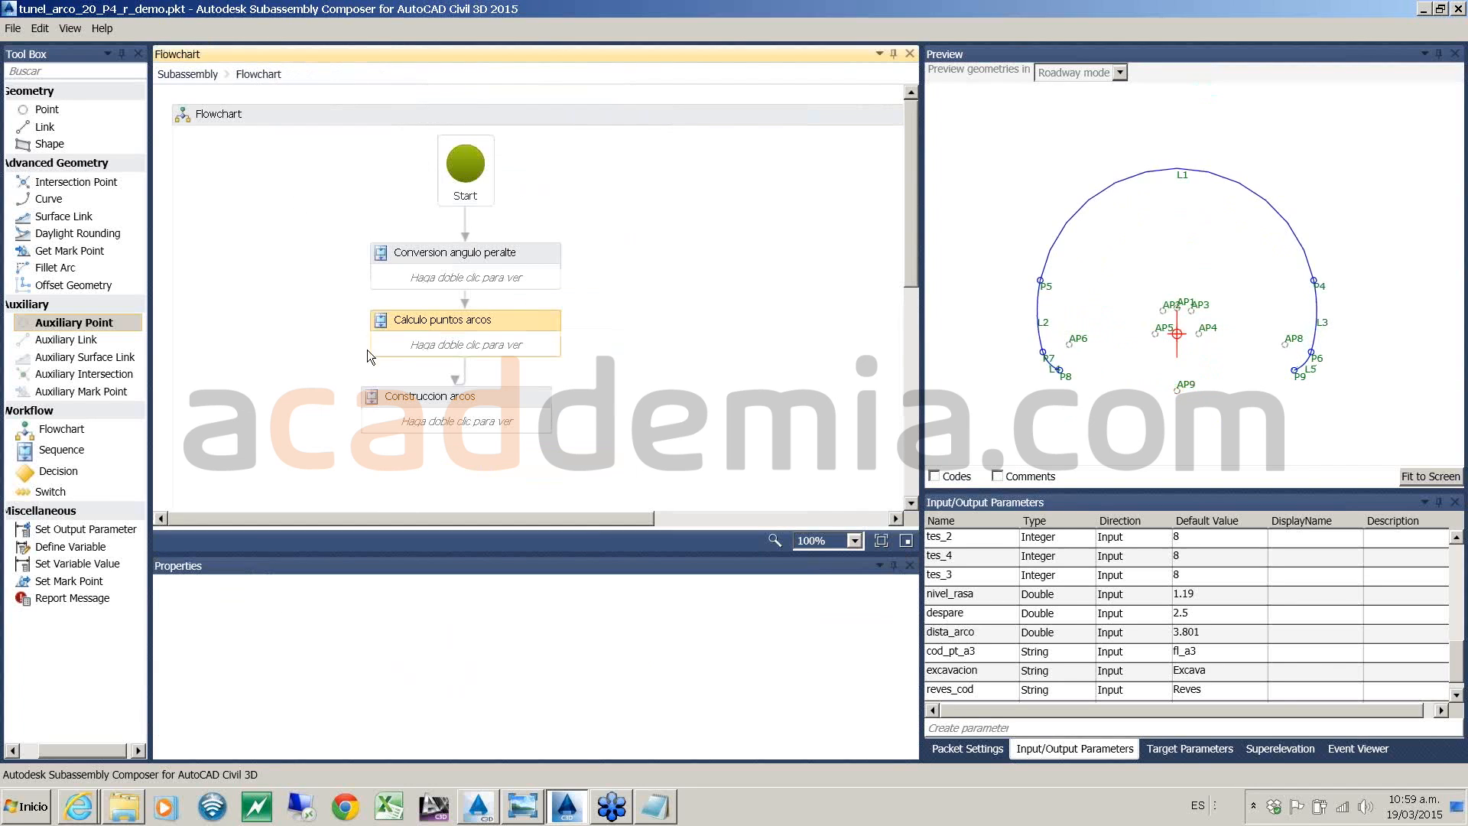
{"action": "double_click", "coordinate": [436, 415]}
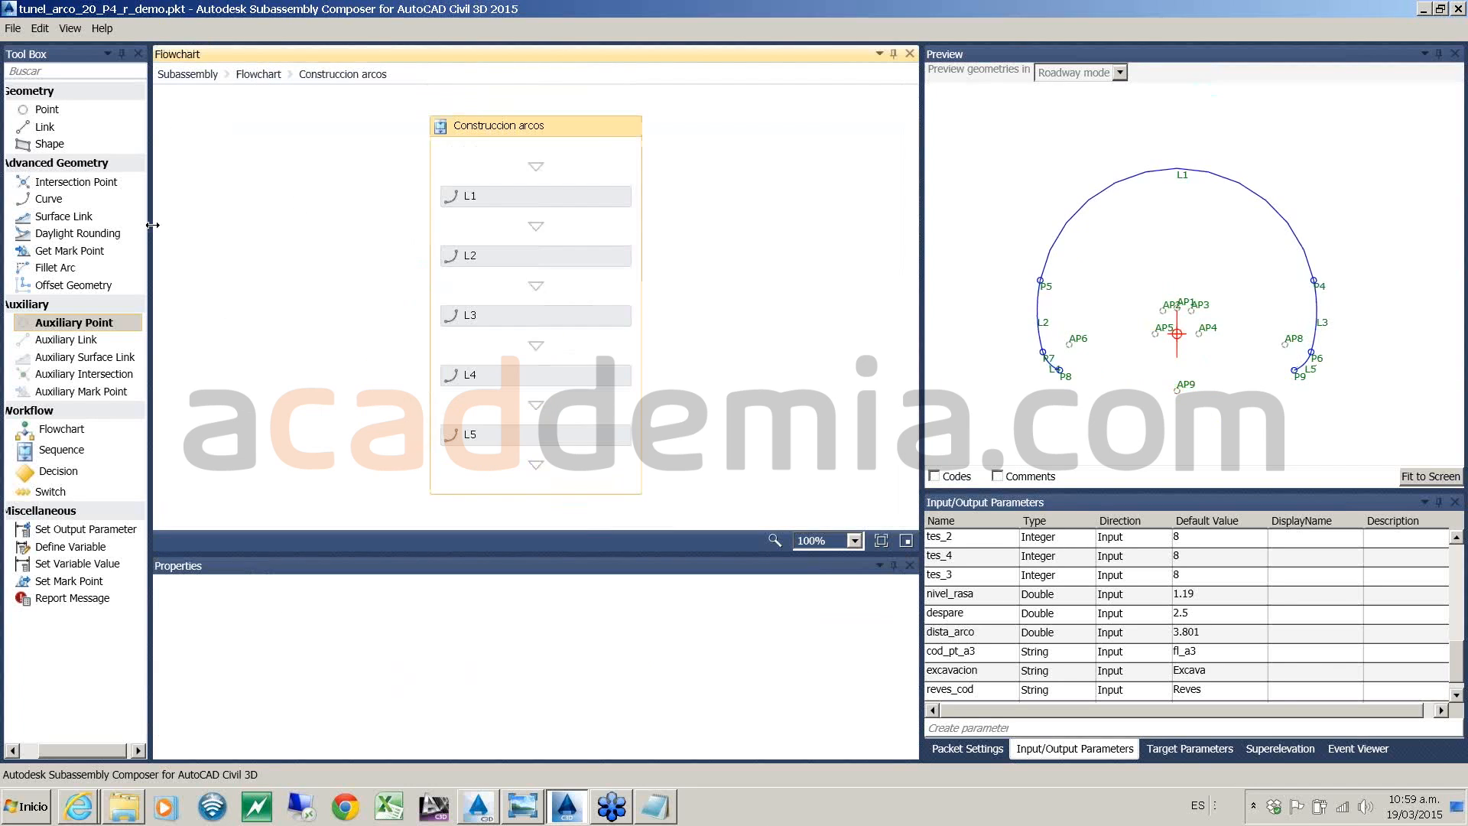
{"action": "left_click_drag", "start_coordinate": [51, 199], "coordinate": [544, 464]}
{"action": "left_click", "coordinate": [910, 390]}
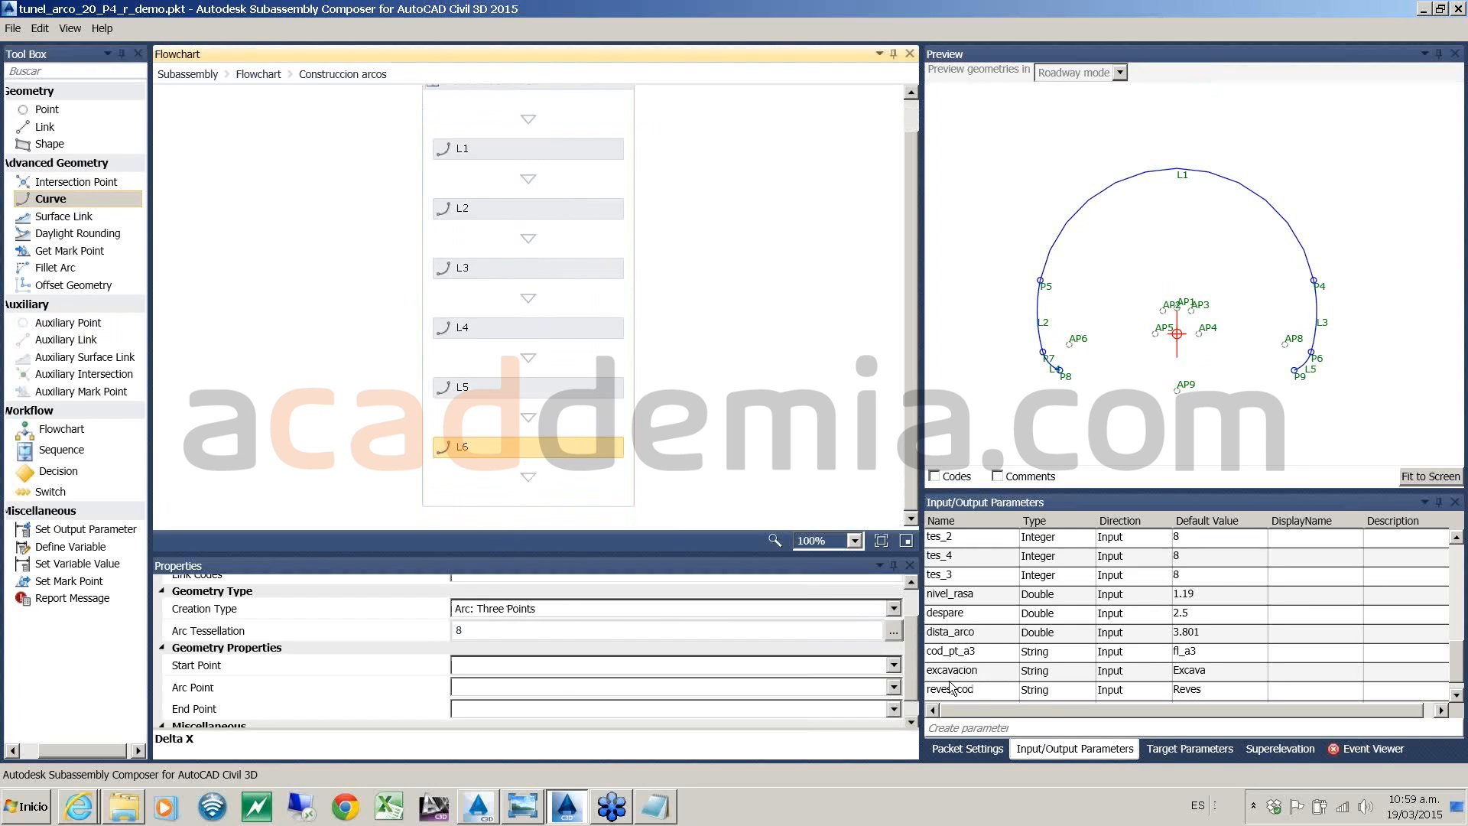
- Set the arc tessellation of curve L6 to tes_4
{"action": "scroll", "coordinate": [914, 686], "scroll_direction": "up", "scroll_amount": 2}
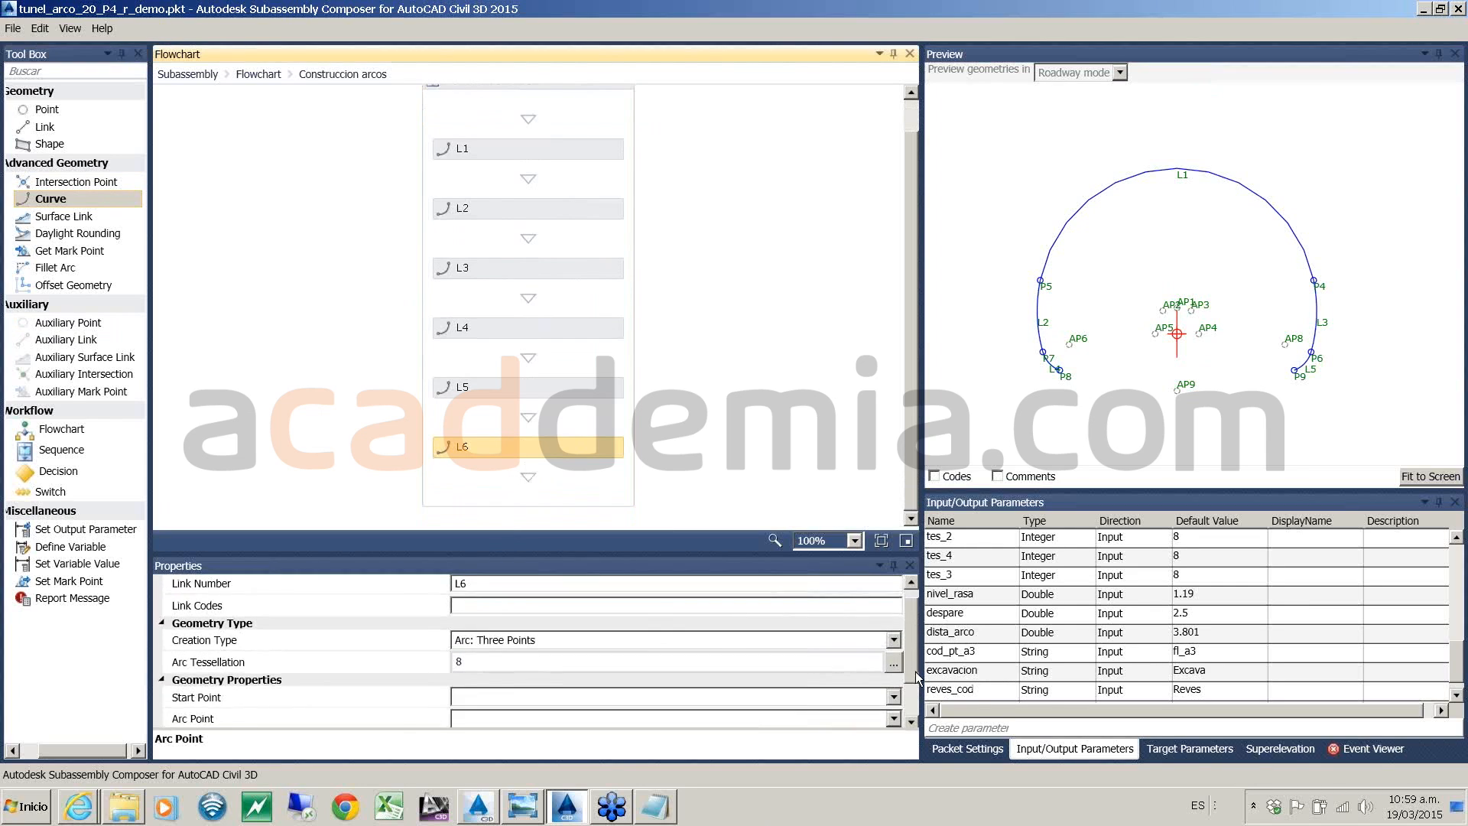
{"action": "scroll", "coordinate": [915, 671], "scroll_direction": "down", "scroll_amount": 1}
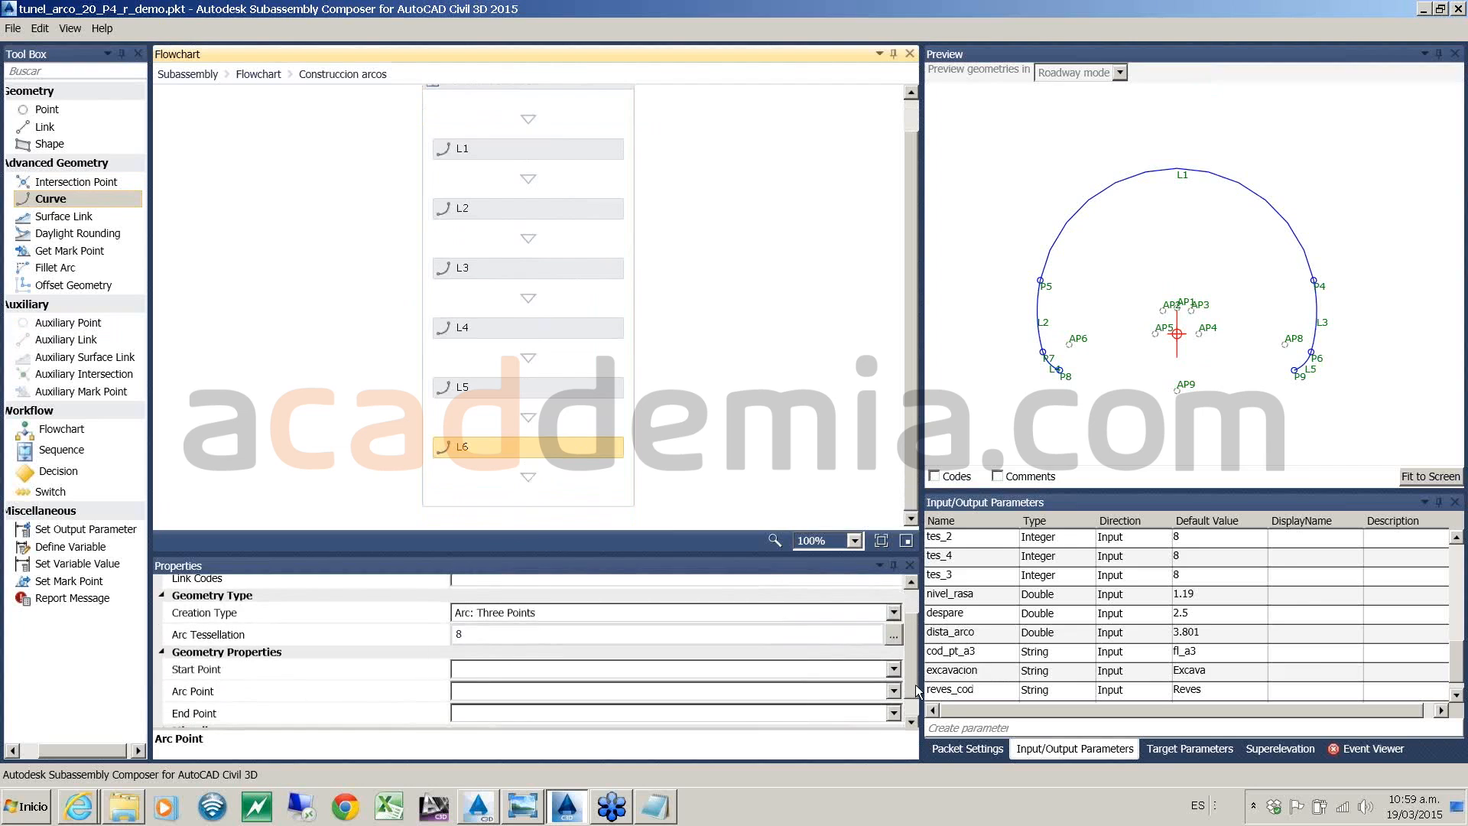
{"action": "left_click", "coordinate": [473, 634]}
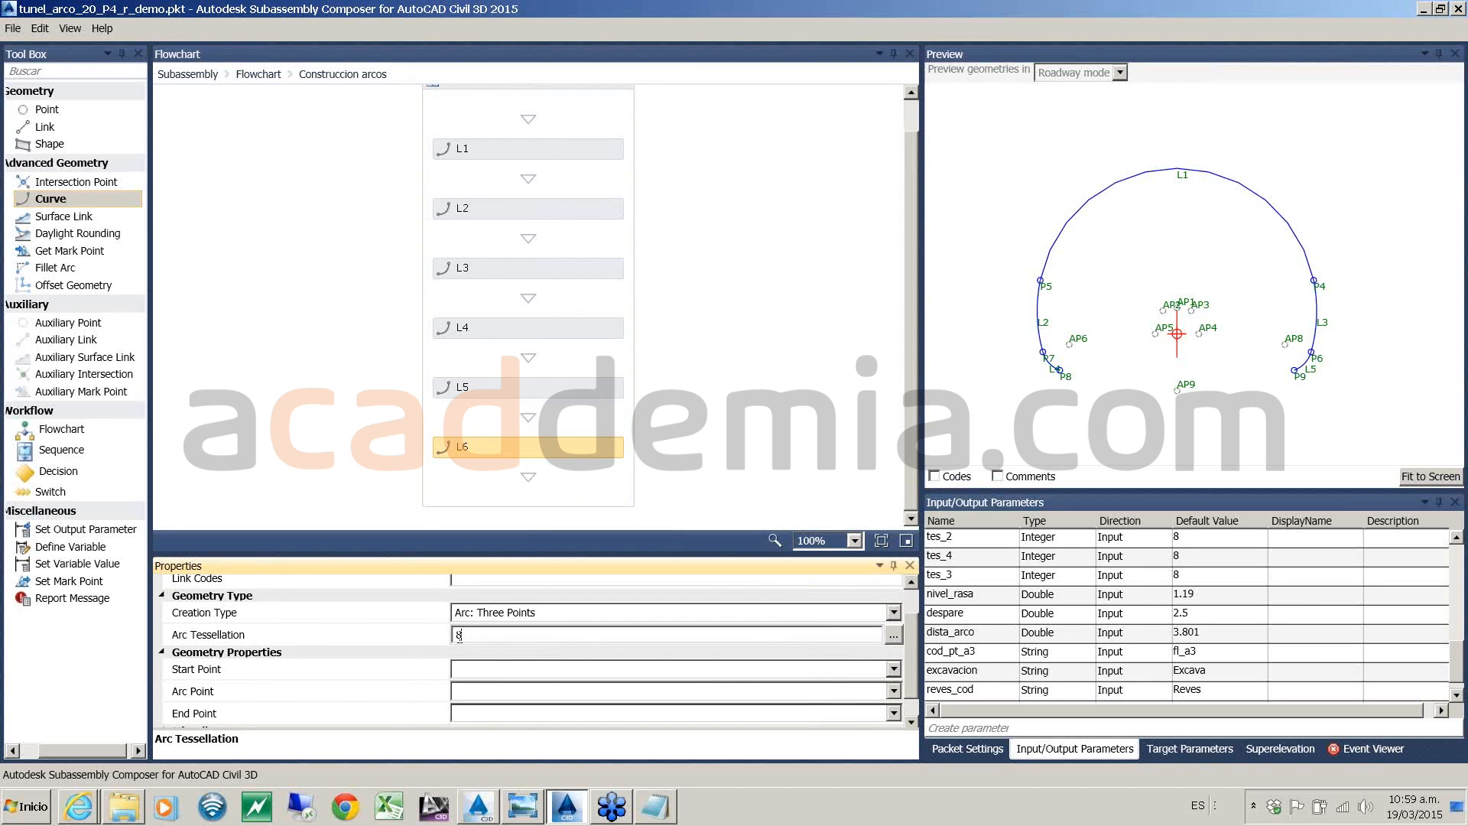
{"action": "type", "text": "tes_4"}
- Define curve L6 with start point P8, arc point AP9 and end point P9
{"action": "left_click", "coordinate": [507, 671]}
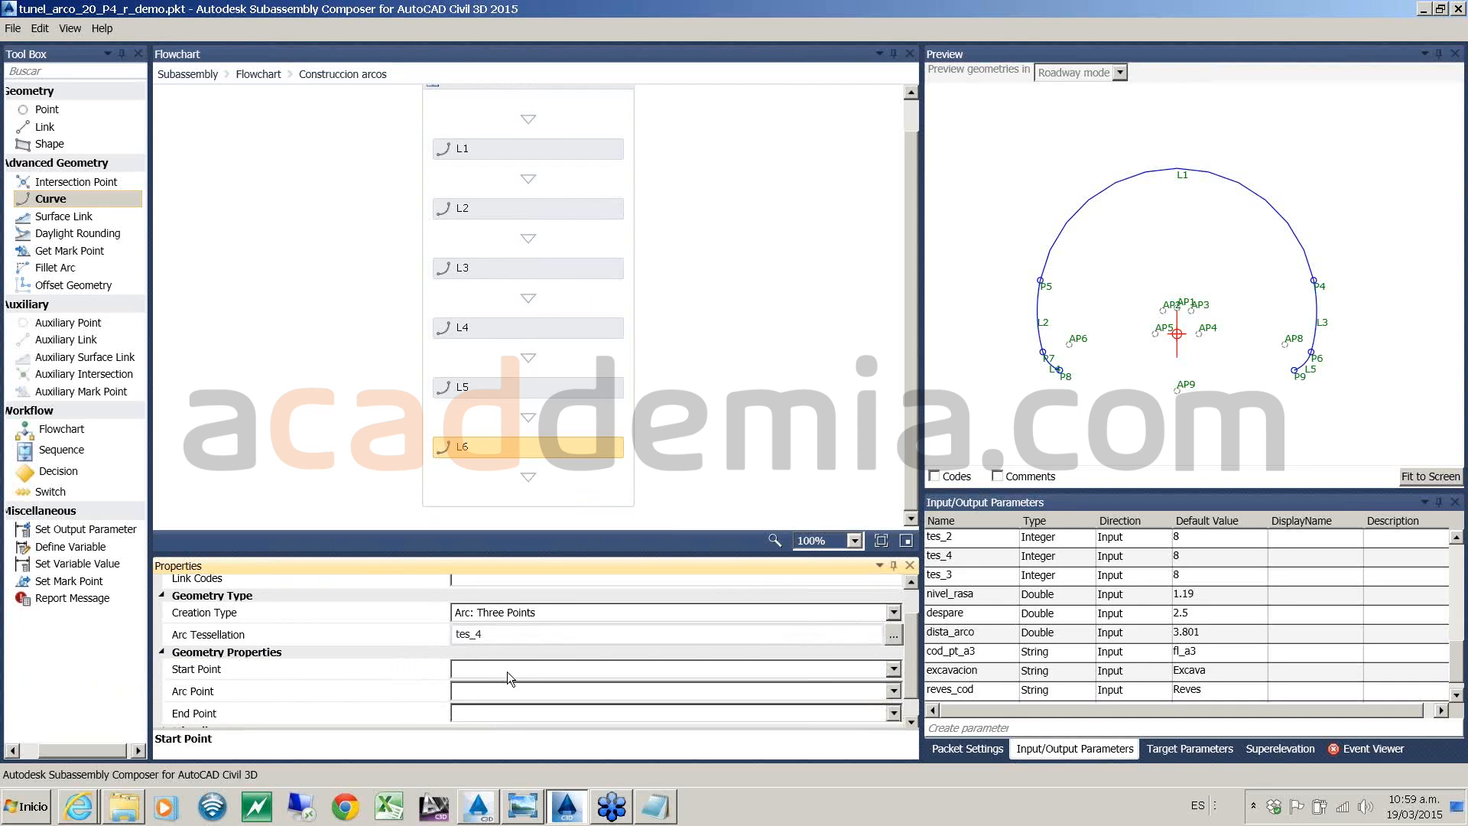
{"action": "left_click", "coordinate": [507, 672]}
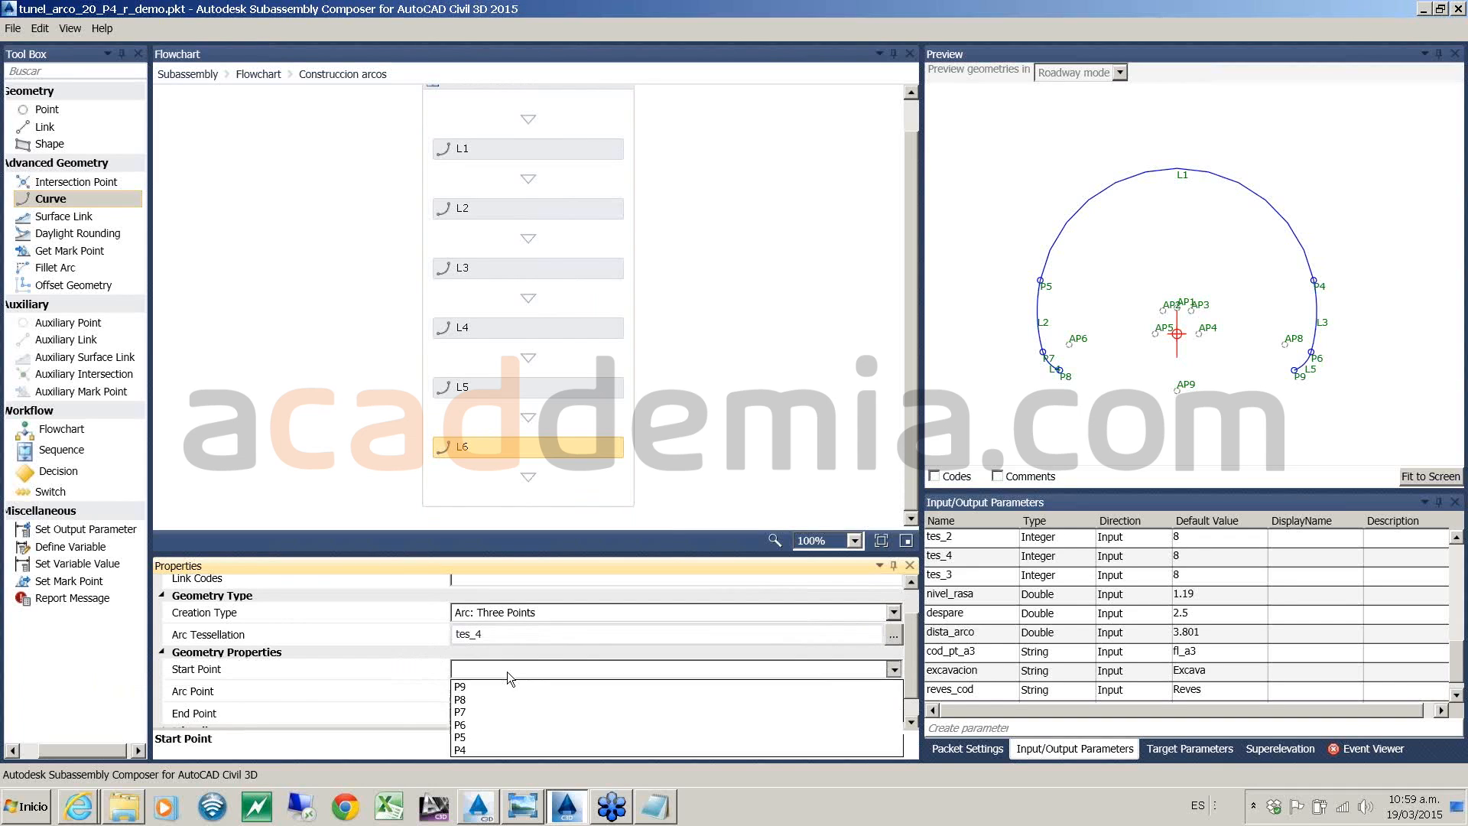
{"action": "left_click", "coordinate": [484, 702]}
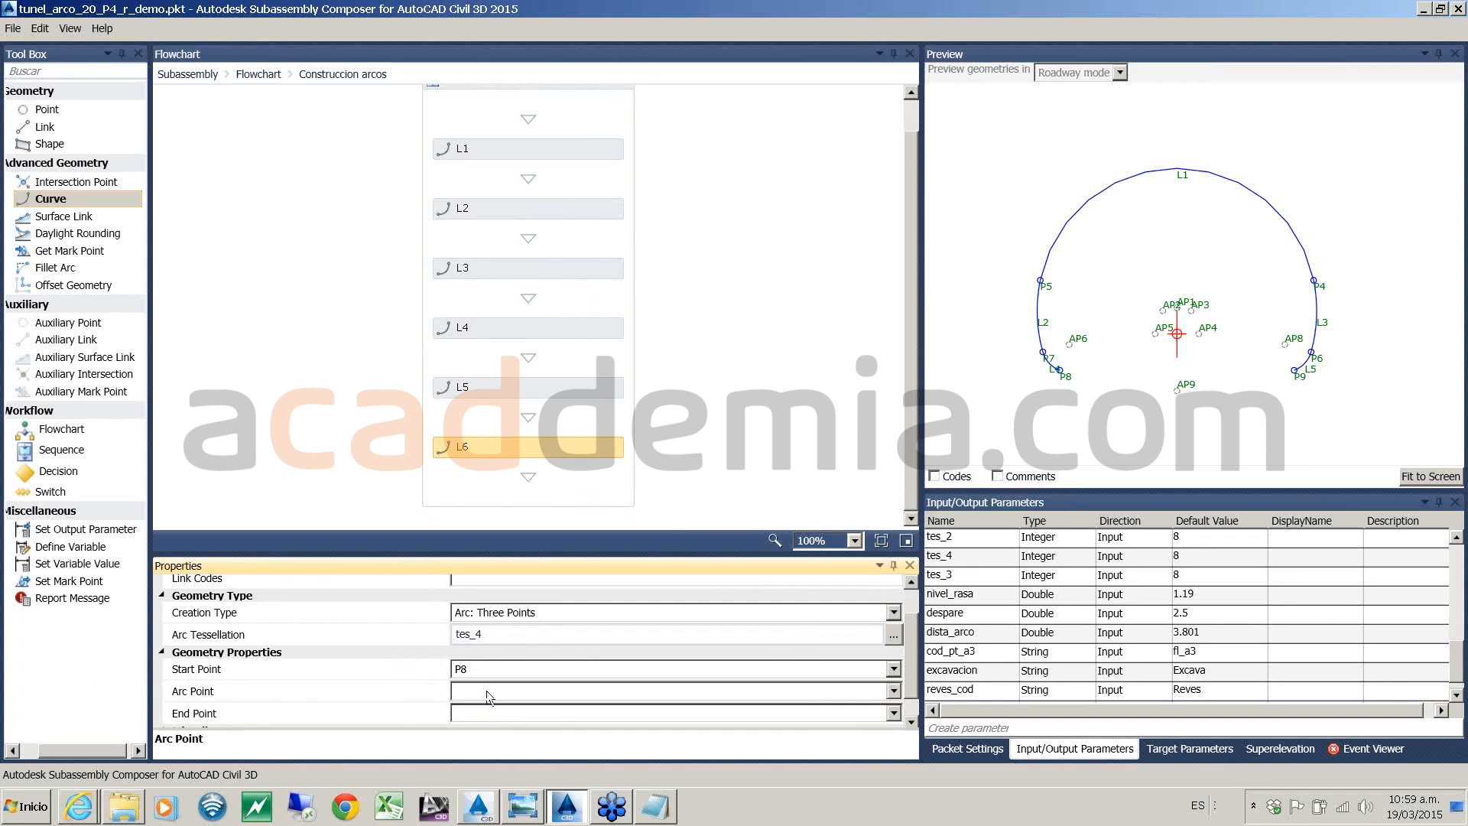
{"action": "left_click", "coordinate": [487, 690]}
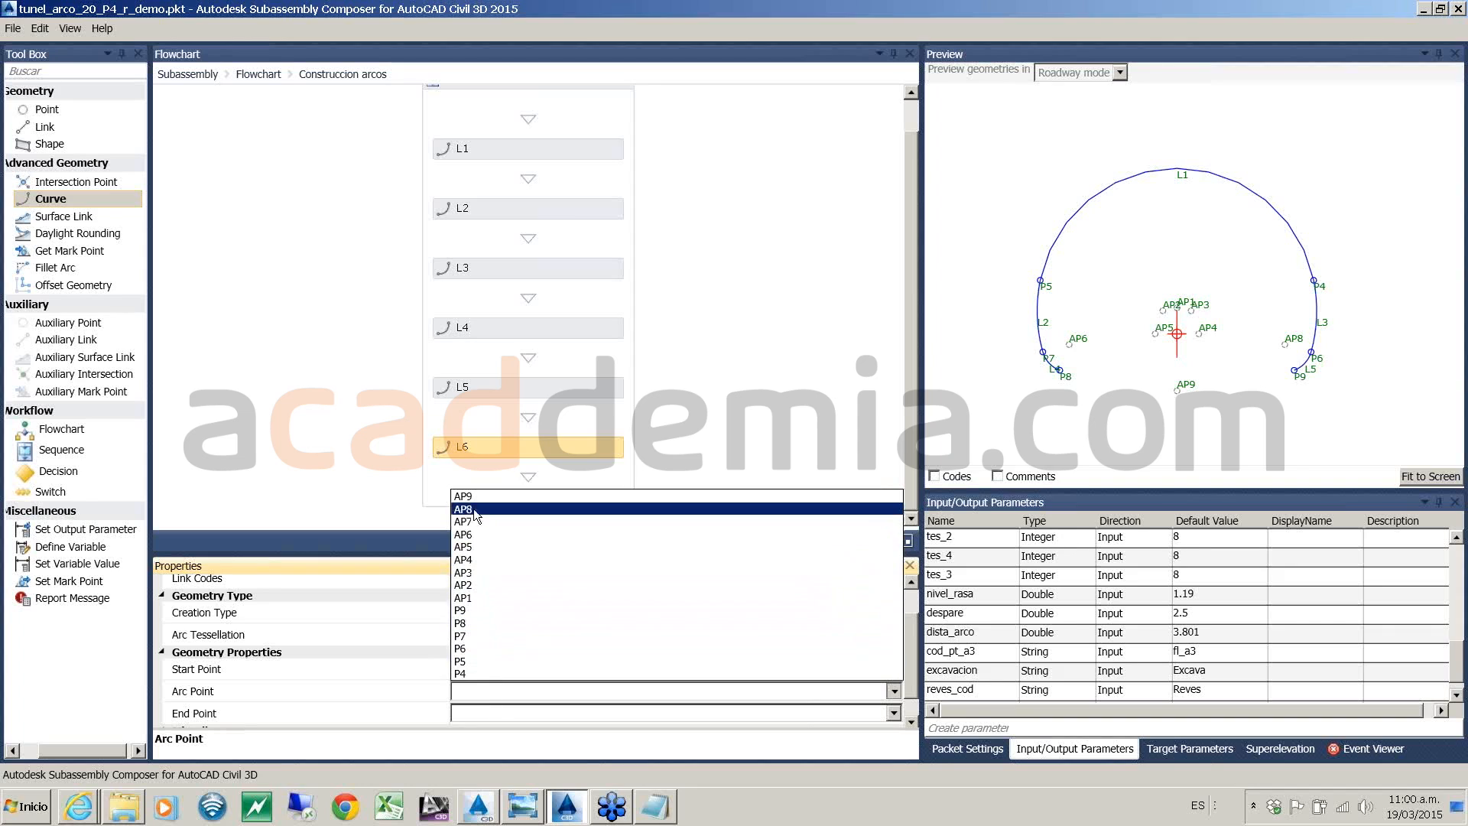
{"action": "left_click", "coordinate": [474, 498]}
{"action": "left_click", "coordinate": [485, 713]}
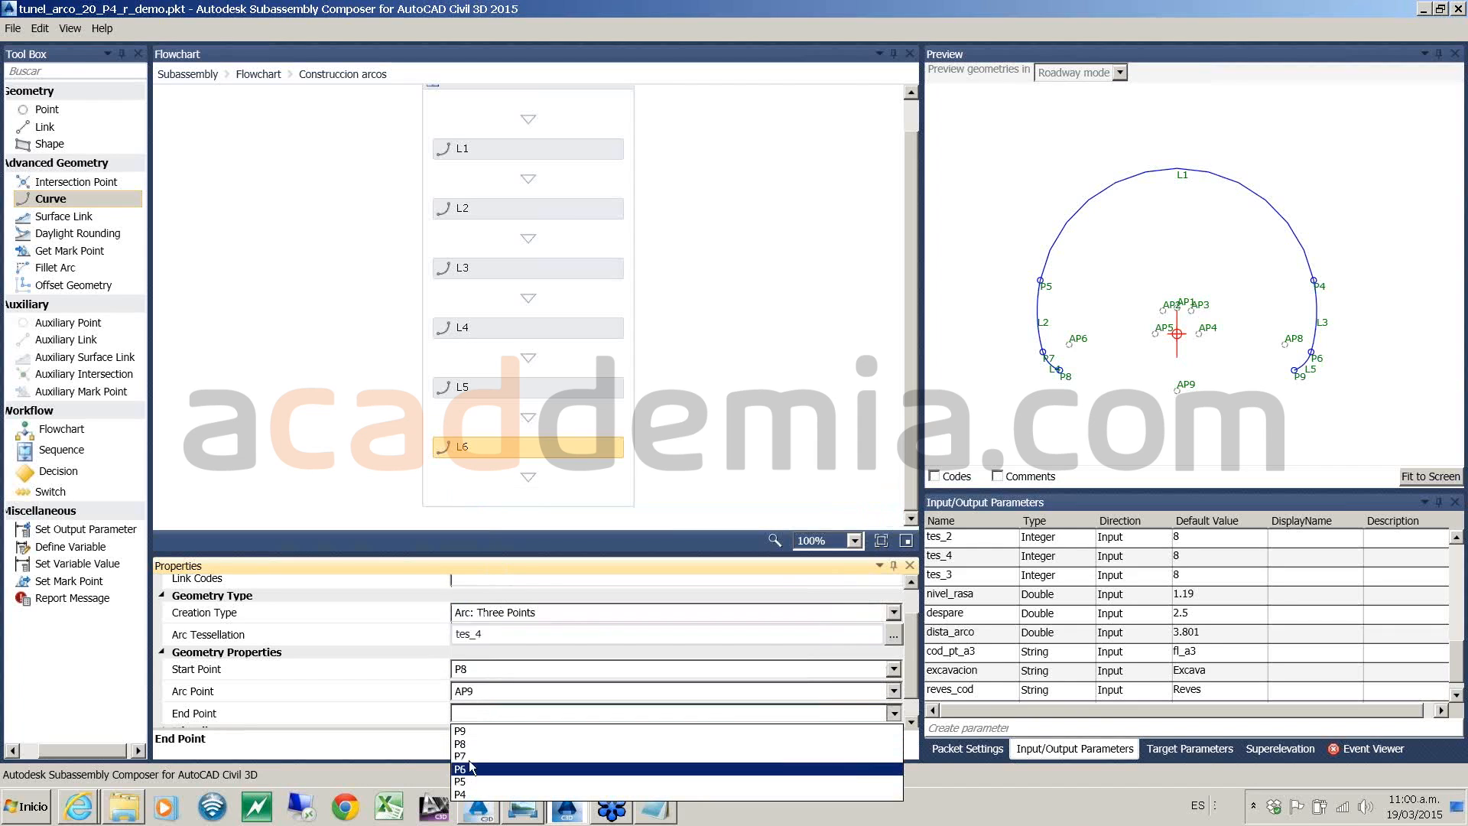
{"action": "left_click", "coordinate": [467, 731]}
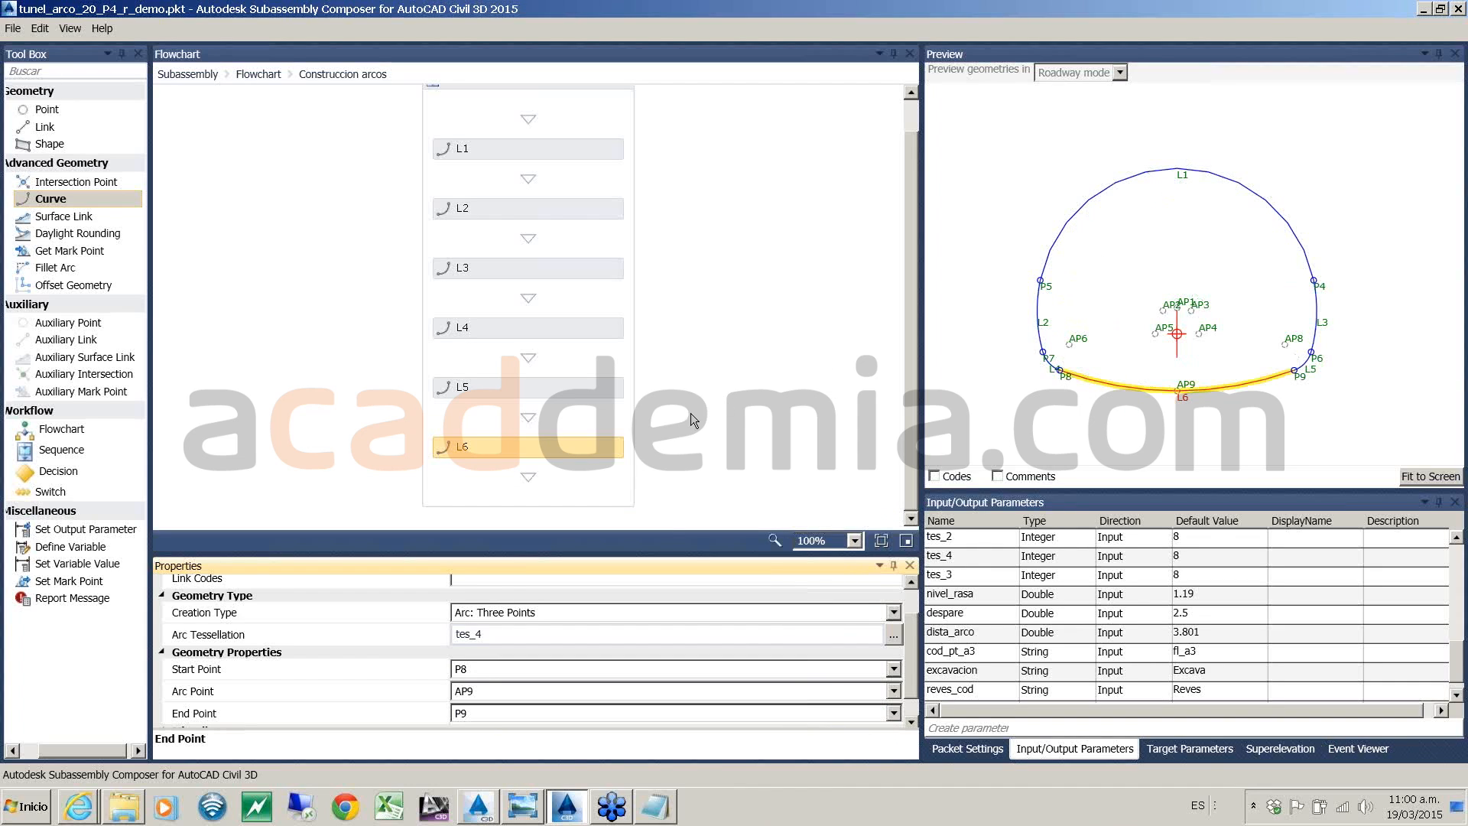
{"action": "left_click", "coordinate": [710, 386]}
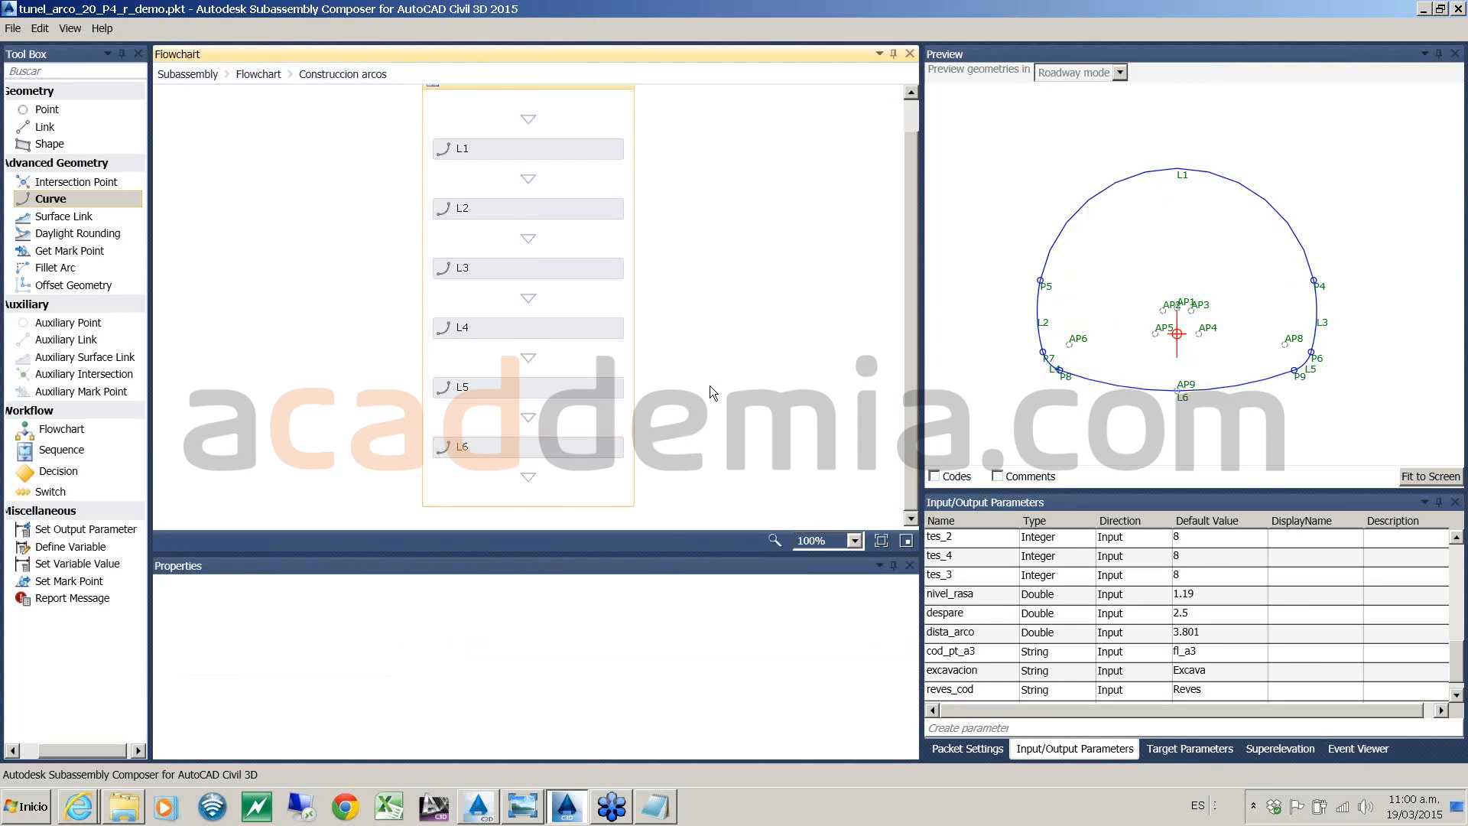
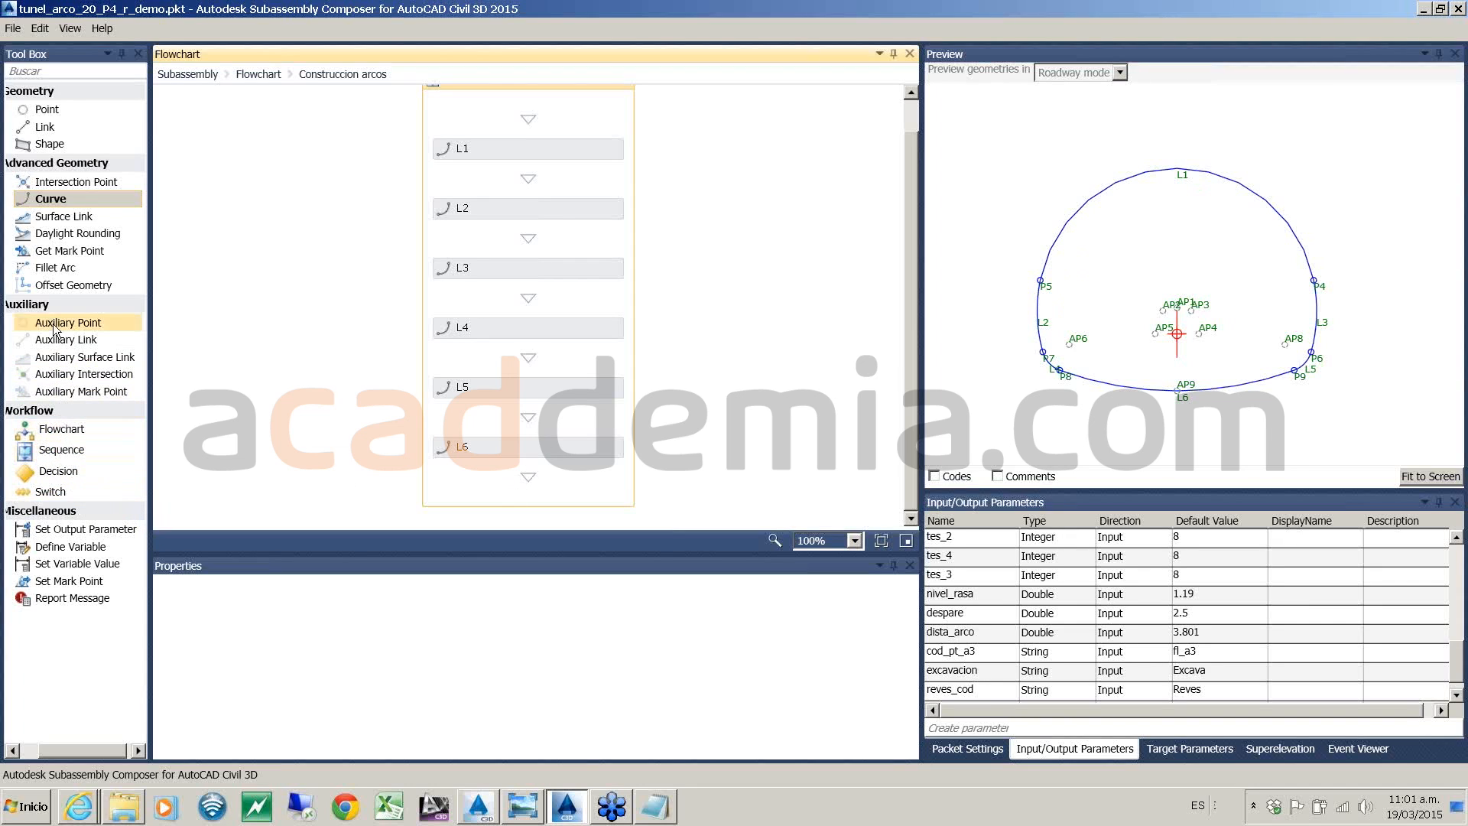
- Add a Shape after L6 in the sequence and set its first link to L5
{"action": "left_click_drag", "start_coordinate": [32, 148], "coordinate": [524, 475]}
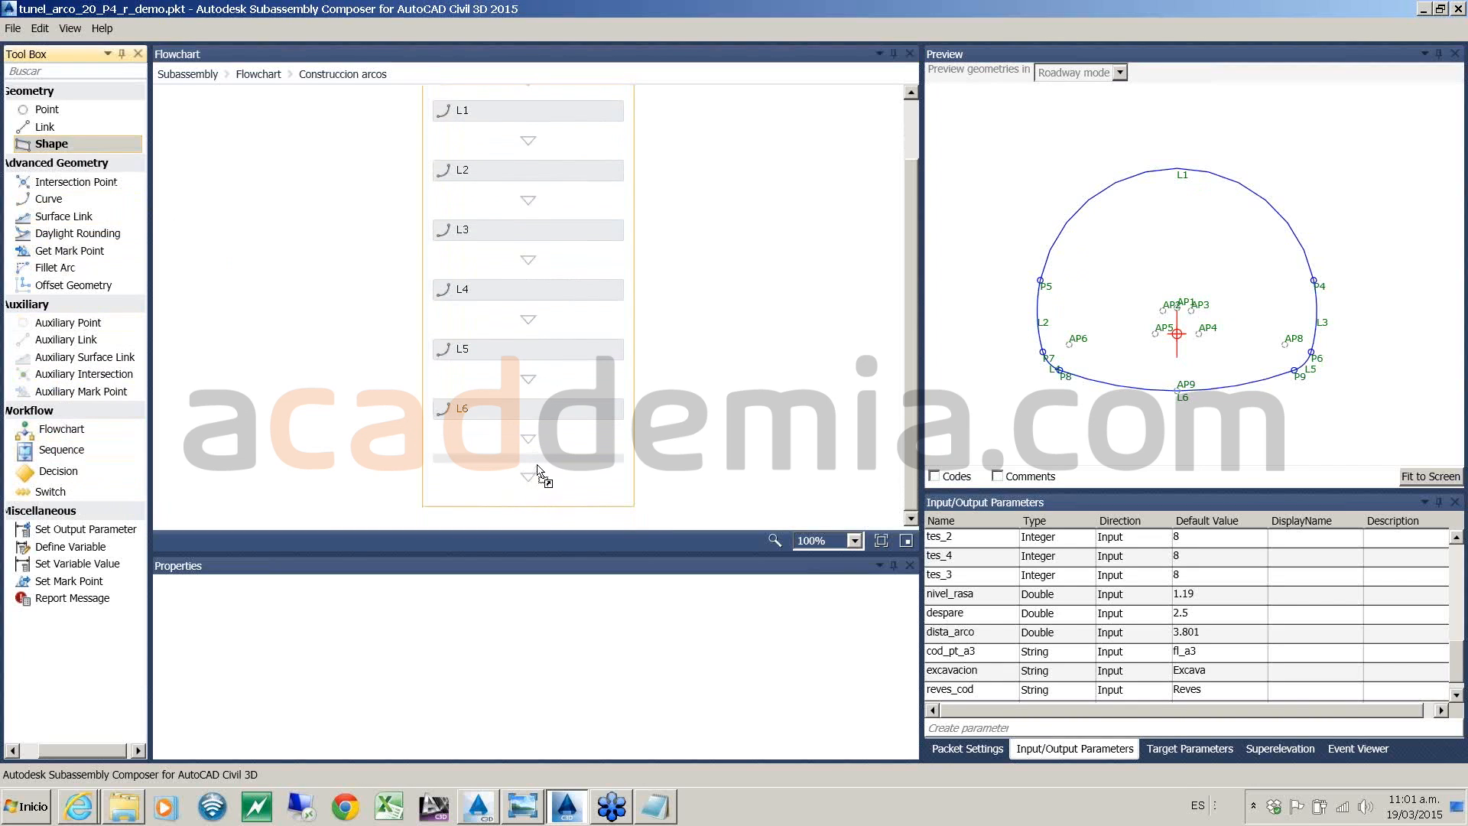
{"action": "left_click", "coordinate": [539, 468]}
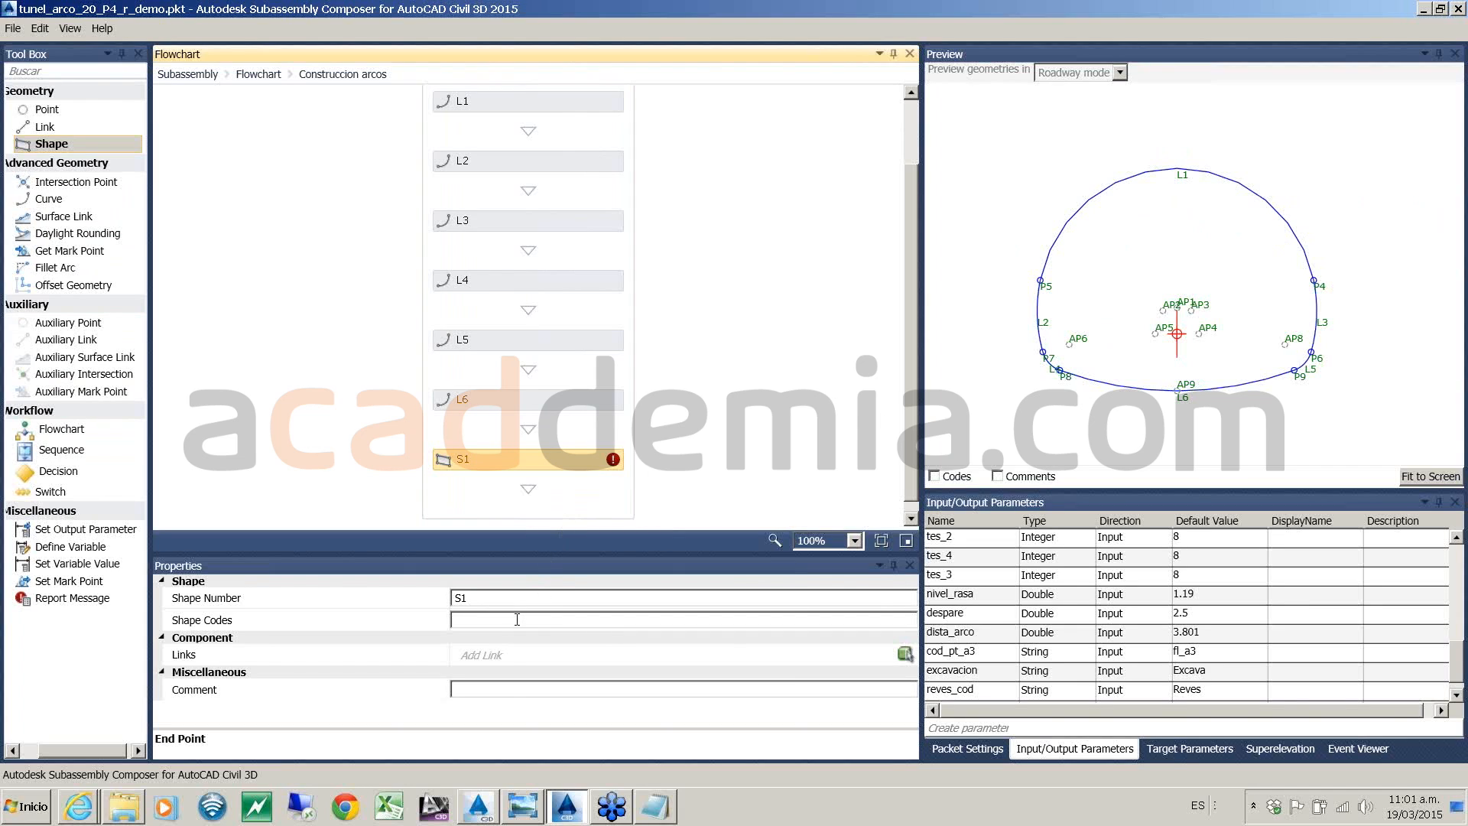
{"action": "left_click", "coordinate": [500, 658]}
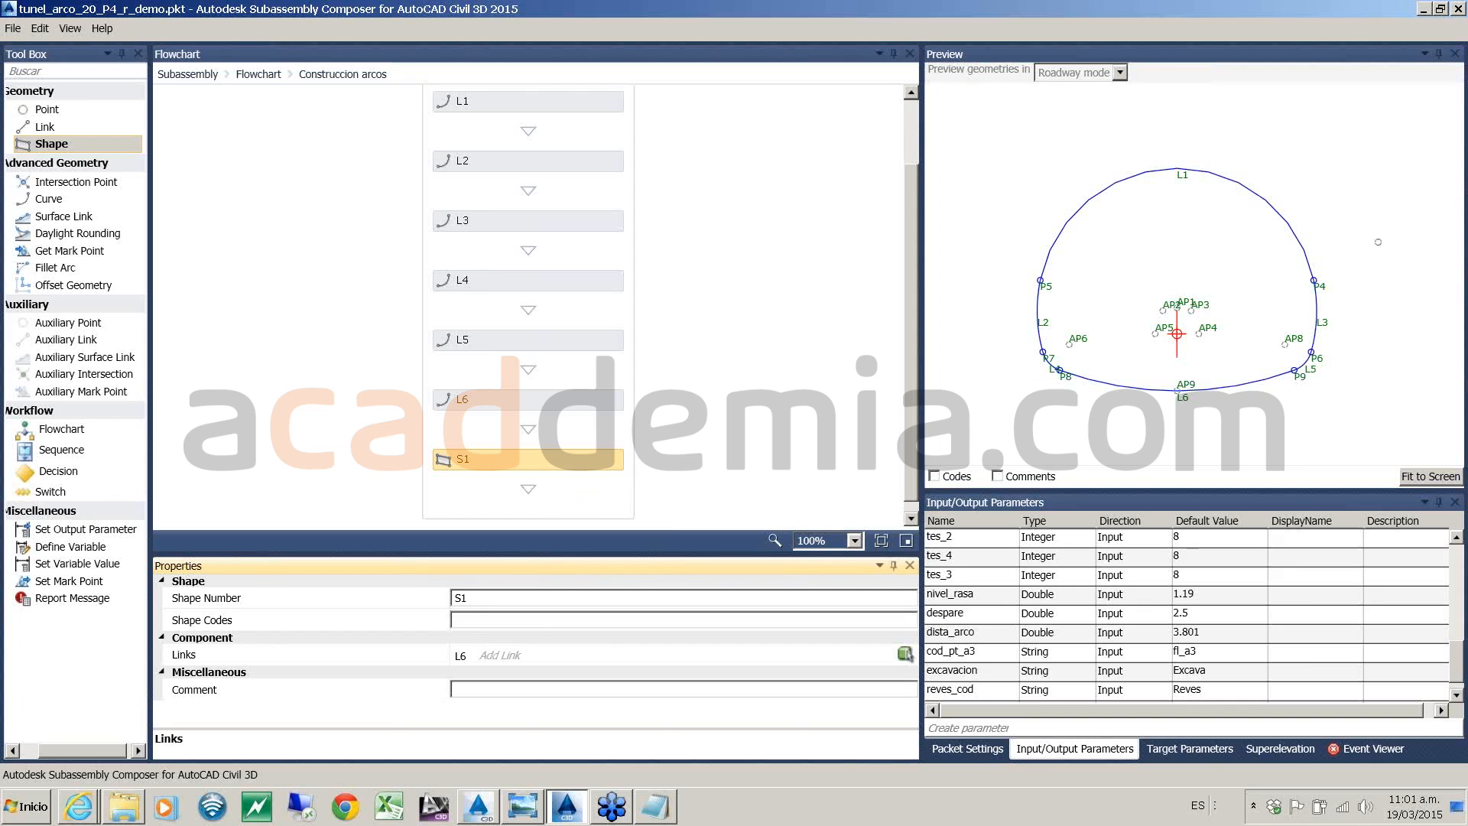
{"action": "scroll", "coordinate": [1313, 363], "scroll_direction": "up", "scroll_amount": 1}
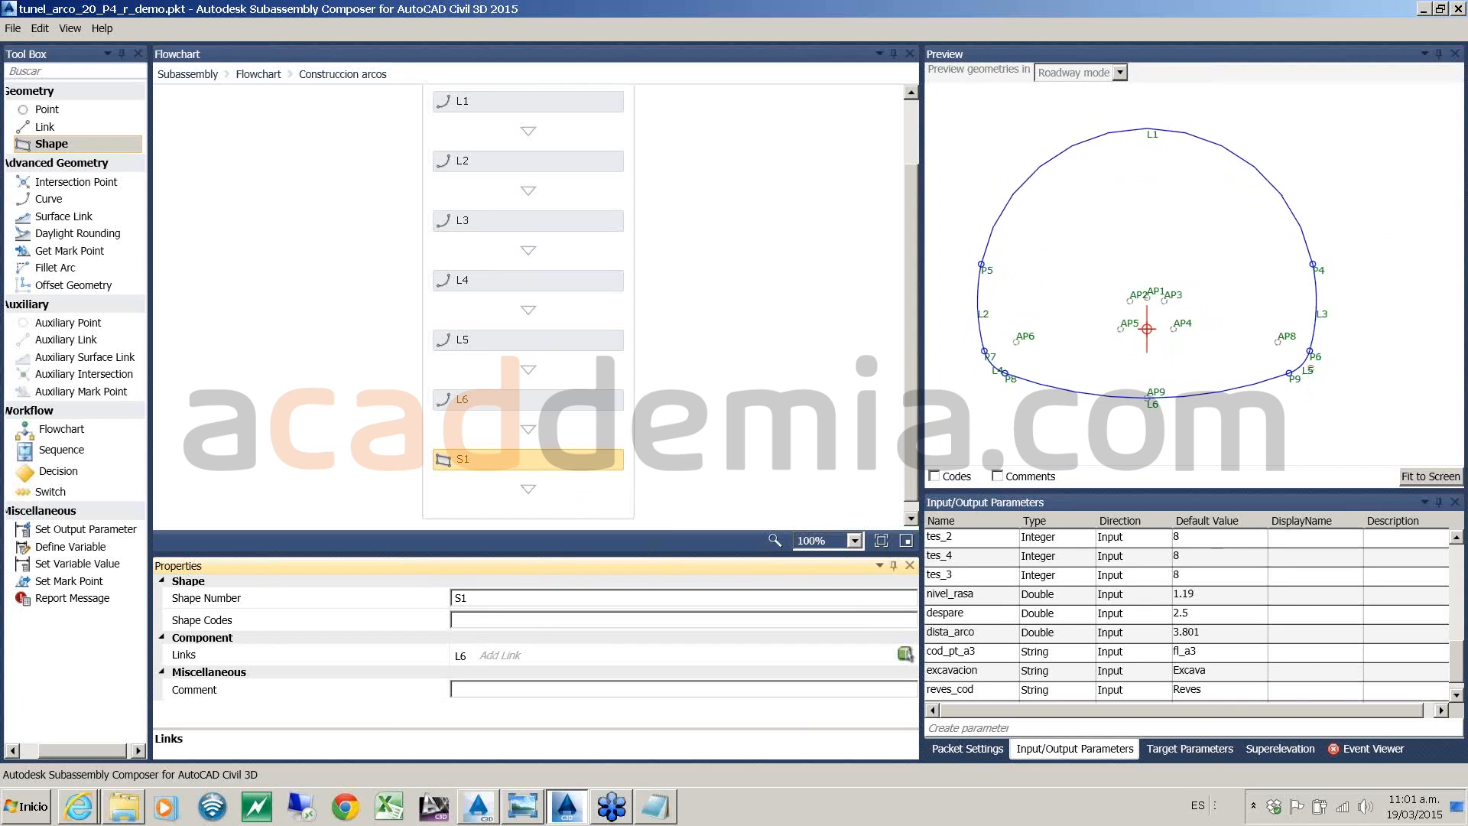
{"action": "scroll", "coordinate": [1313, 364], "scroll_direction": "up", "scroll_amount": 3}
{"action": "scroll", "coordinate": [1310, 364], "scroll_direction": "up", "scroll_amount": 1}
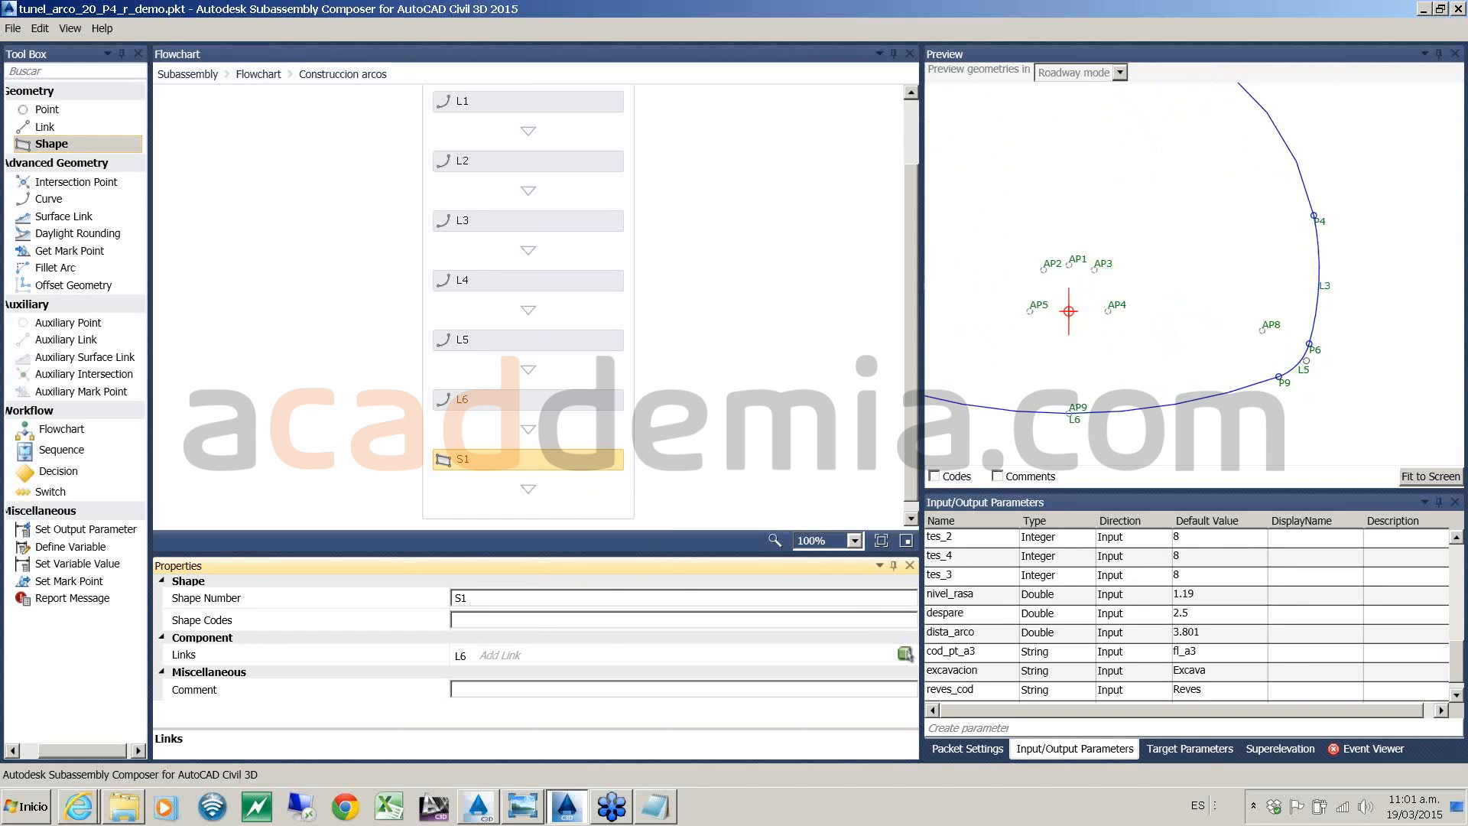
{"action": "scroll", "coordinate": [1308, 361], "scroll_direction": "up", "scroll_amount": 2}
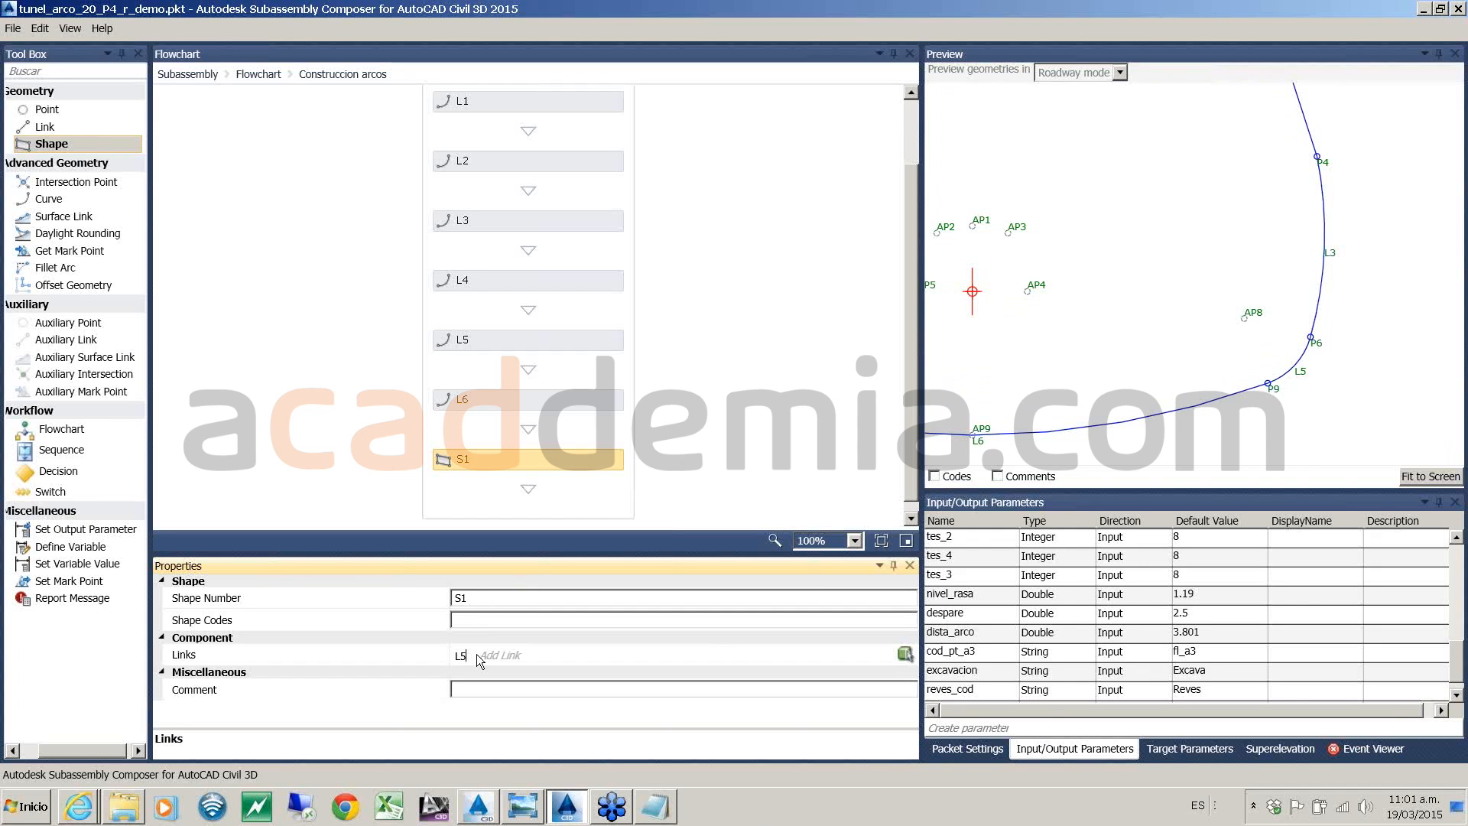
- Add links L6, L4, L3 and L2 to shape S1 after L5
{"action": "left_click", "coordinate": [492, 658]}
{"action": "type", "text": "L6"}
{"action": "key", "text": "Return"}
{"action": "left_click", "coordinate": [492, 656]}
{"action": "type", "text": "L4"}
{"action": "key", "text": "Return"}
{"action": "left_click", "coordinate": [489, 656]}
{"action": "type", "text": "L3"}
{"action": "key", "text": "Return"}
{"action": "left_click", "coordinate": [492, 658]}
{"action": "type", "text": "L2"}
{"action": "key", "text": "Return"}
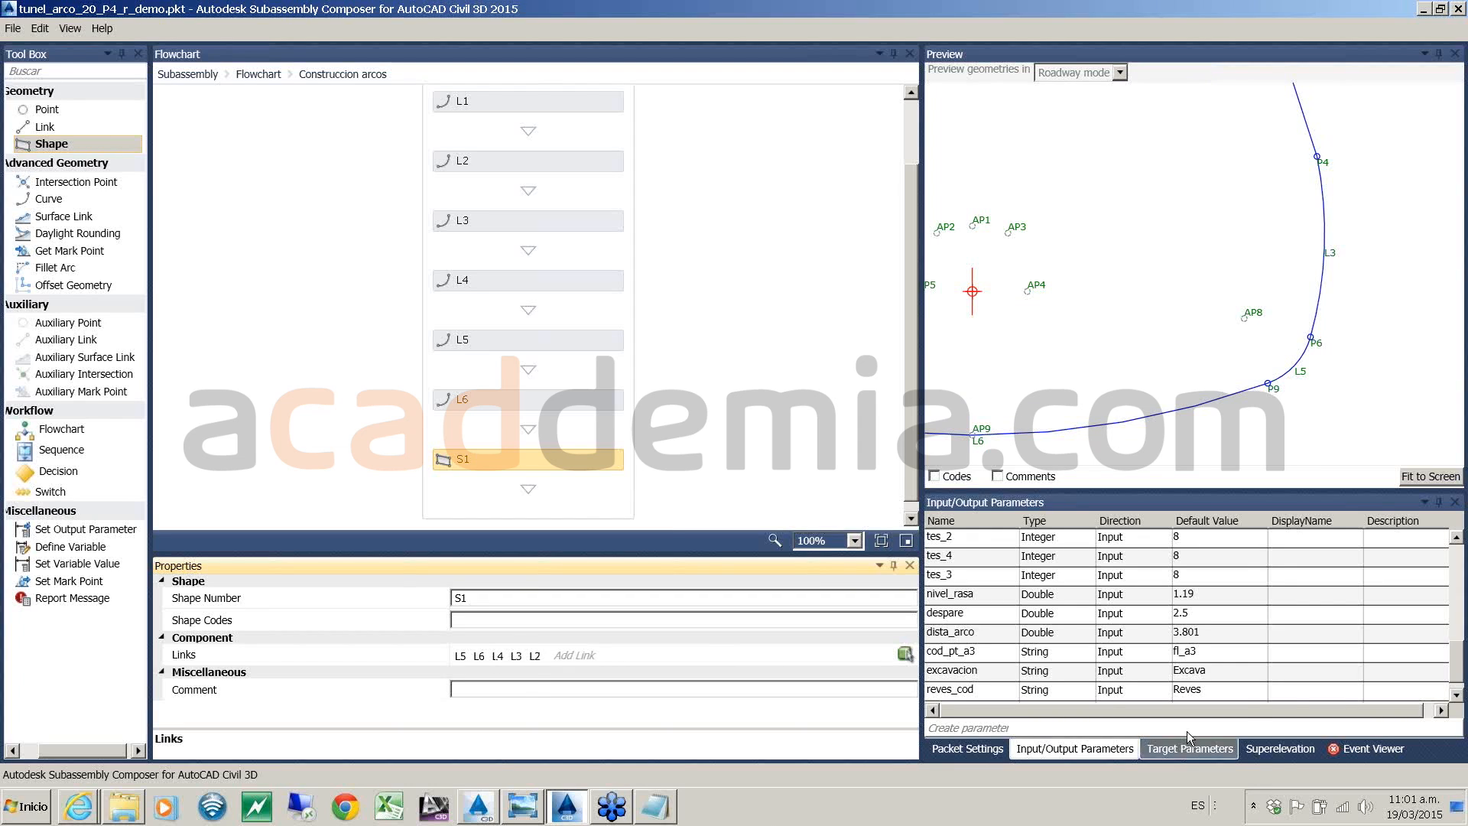
- Try to change shape S1's second link to L3
{"action": "key", "text": "BackSpace"}
{"action": "type", "text": "3"}
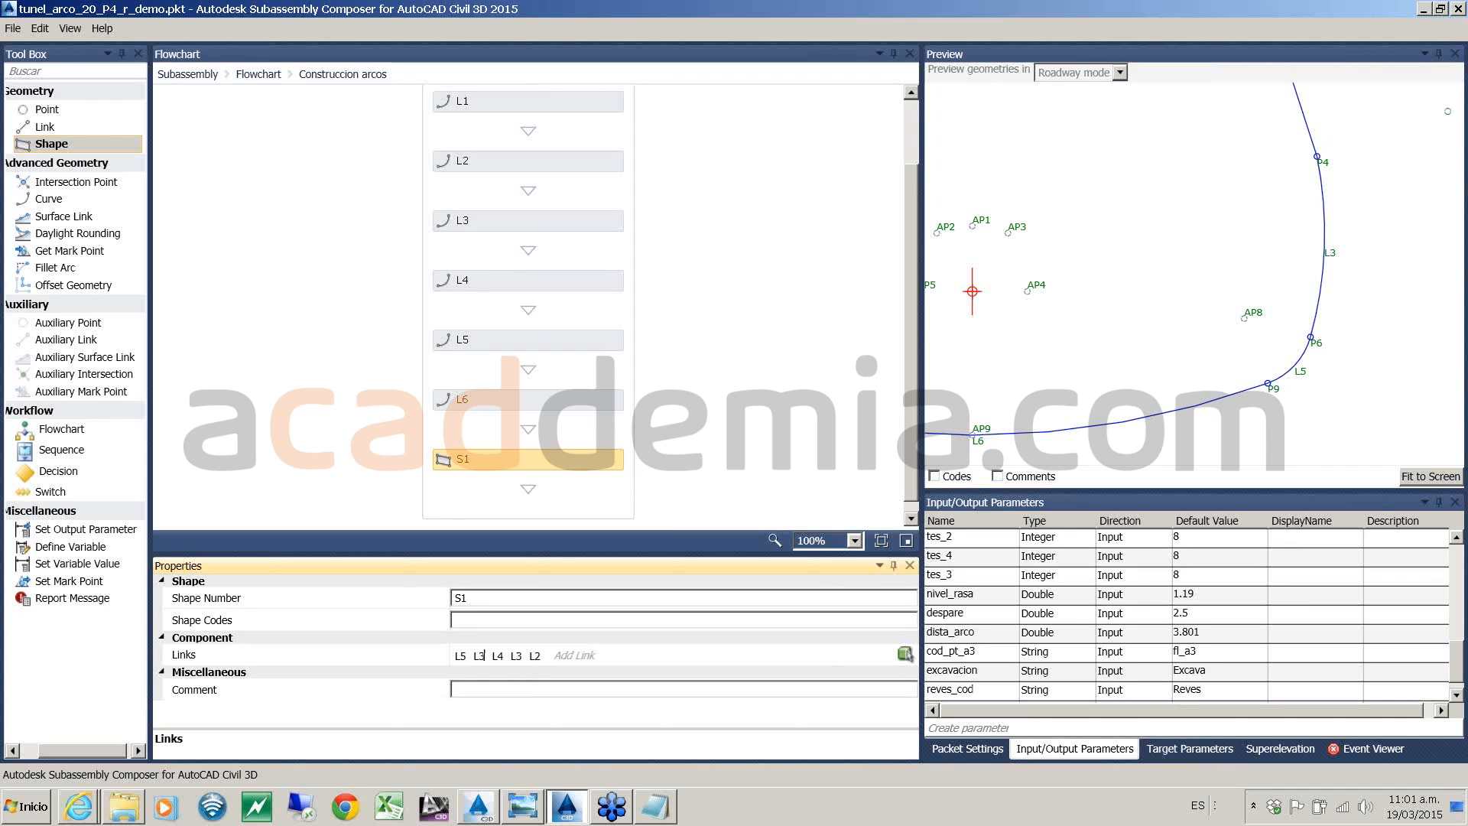
{"action": "left_click_drag", "start_coordinate": [1224, 212], "coordinate": [1282, 496]}
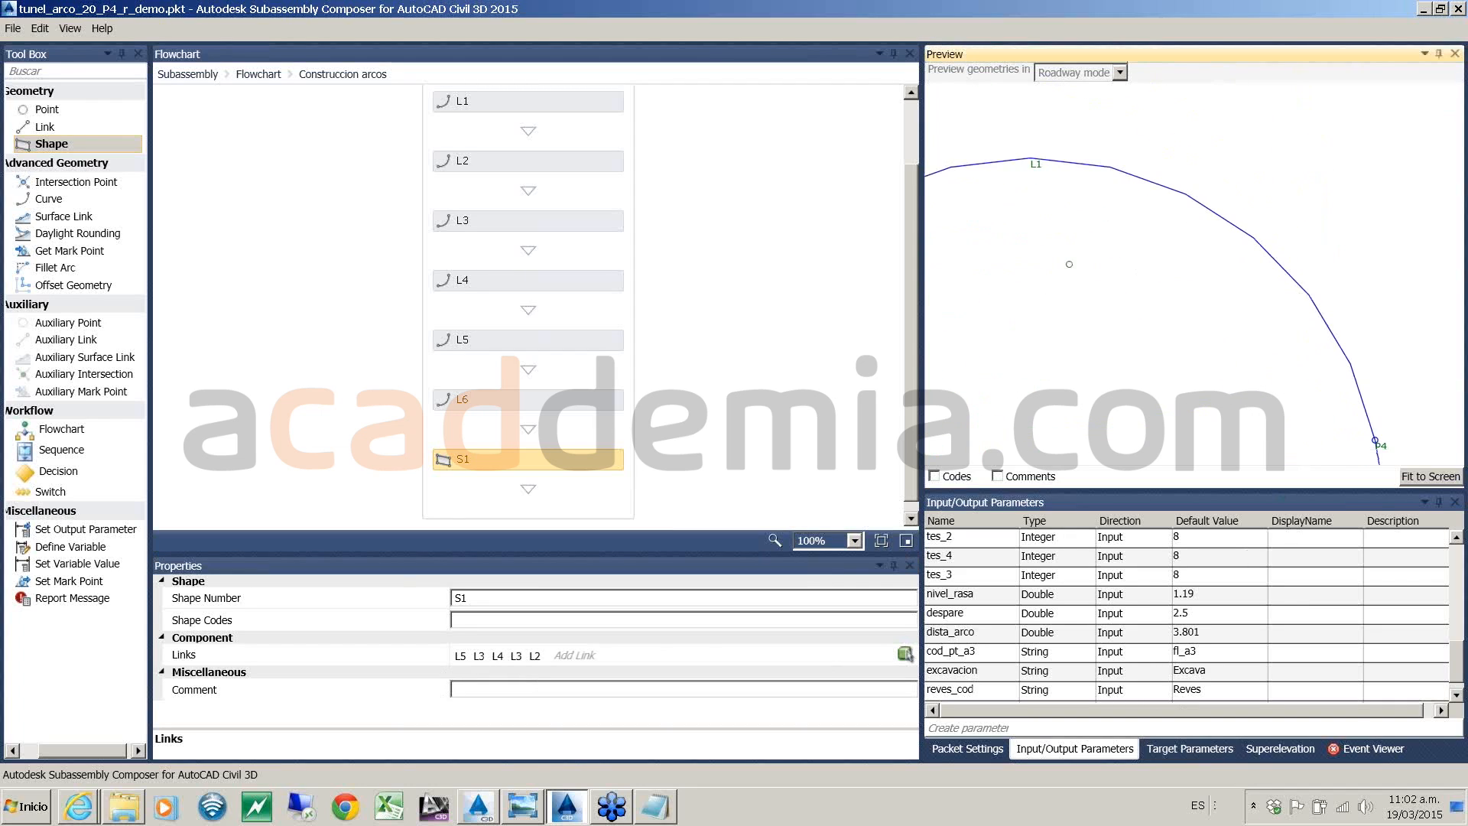
{"action": "left_click", "coordinate": [501, 656]}
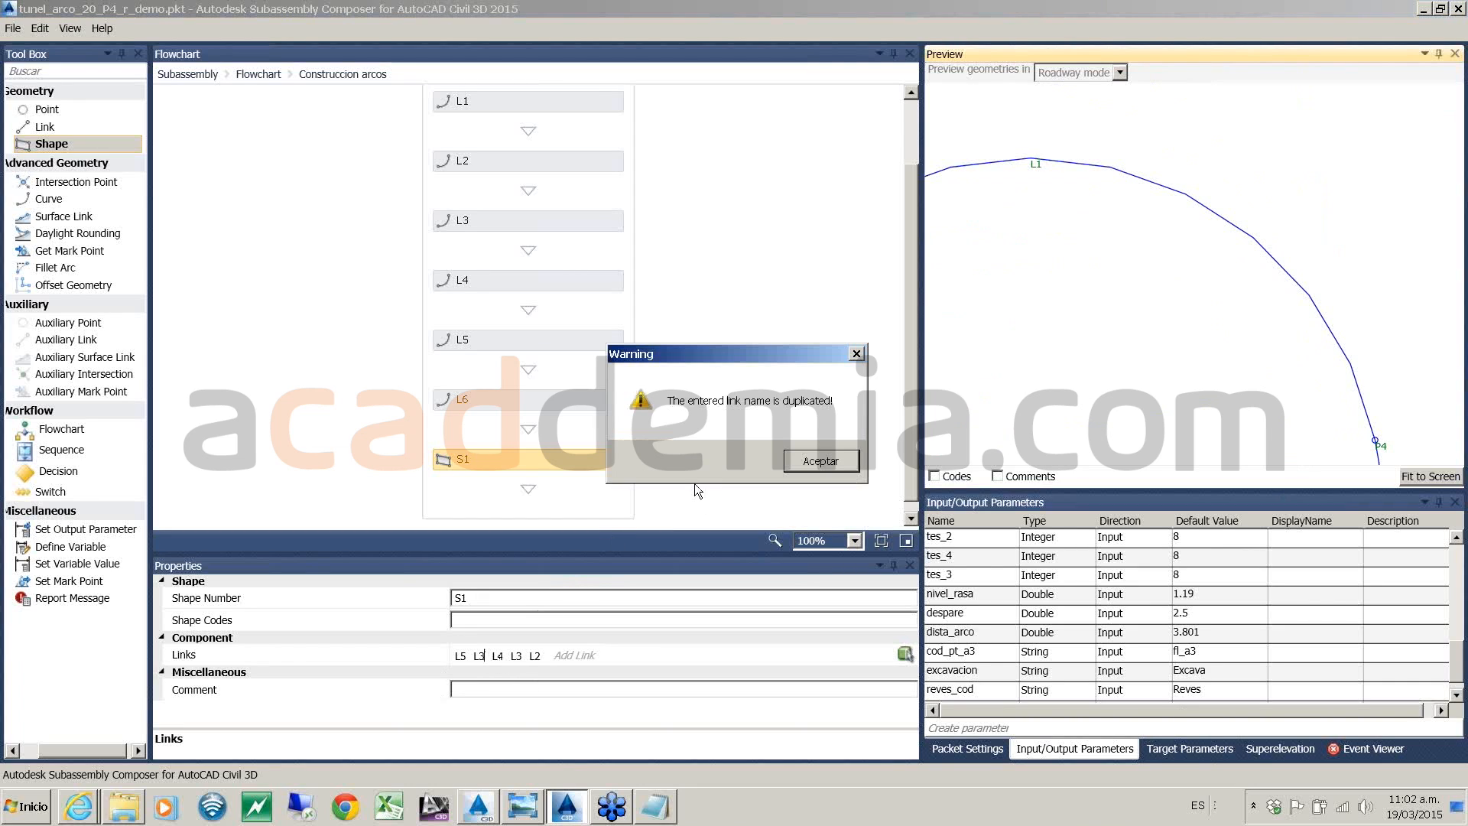
{"action": "left_click", "coordinate": [833, 459]}
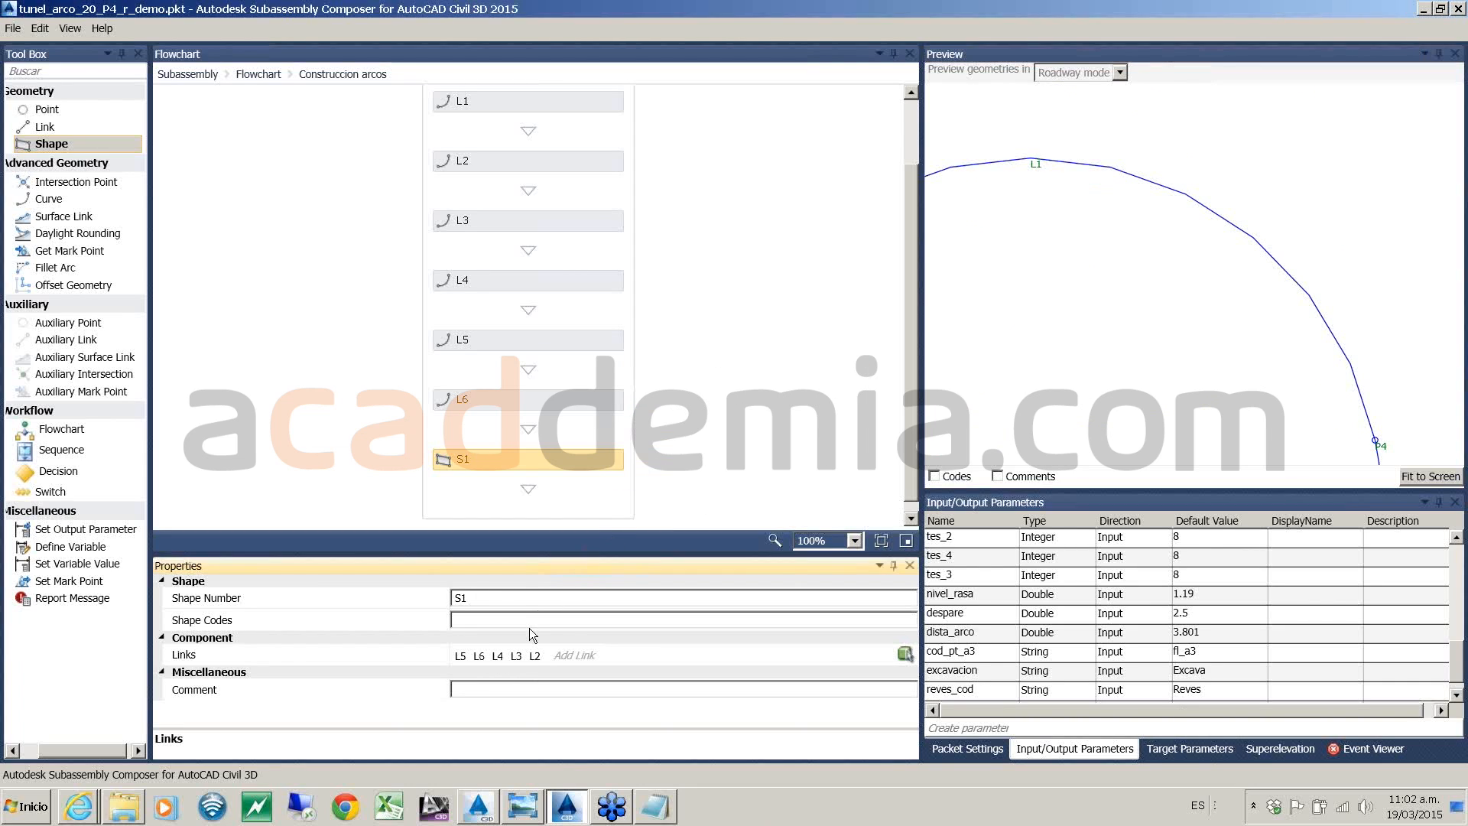
- Remove the L3 entry from shape S1's links and change the second link from L6 to L3
{"action": "left_click", "coordinate": [518, 656]}
{"action": "key", "text": "Delete"}
{"action": "left_click", "coordinate": [1091, 308]}
{"action": "scroll", "coordinate": [1091, 309], "scroll_direction": "down", "scroll_amount": 1}
{"action": "middle_click_drag", "start_coordinate": [1186, 440], "coordinate": [1120, 163]}
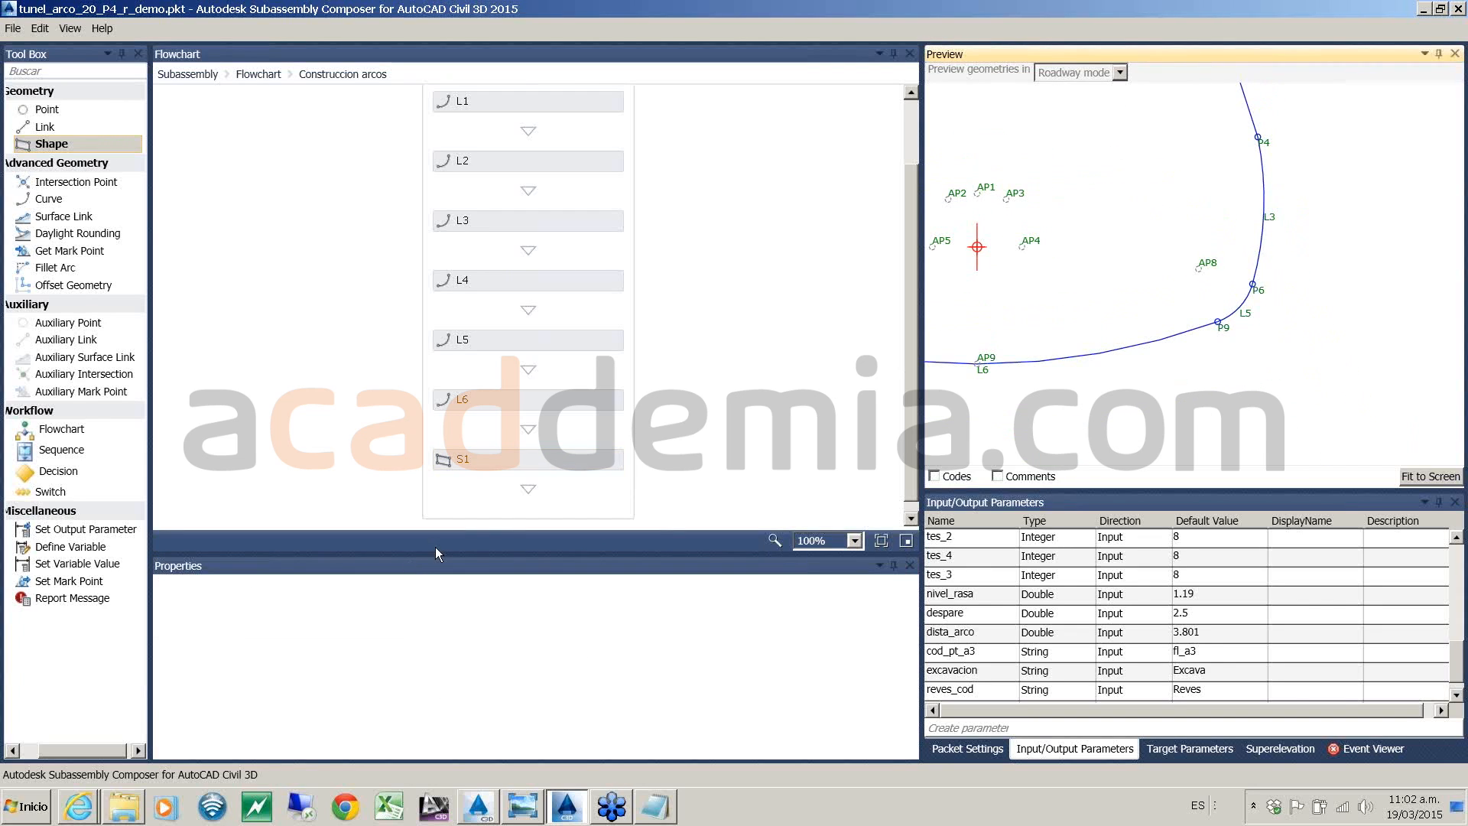
{"action": "left_click", "coordinate": [534, 456]}
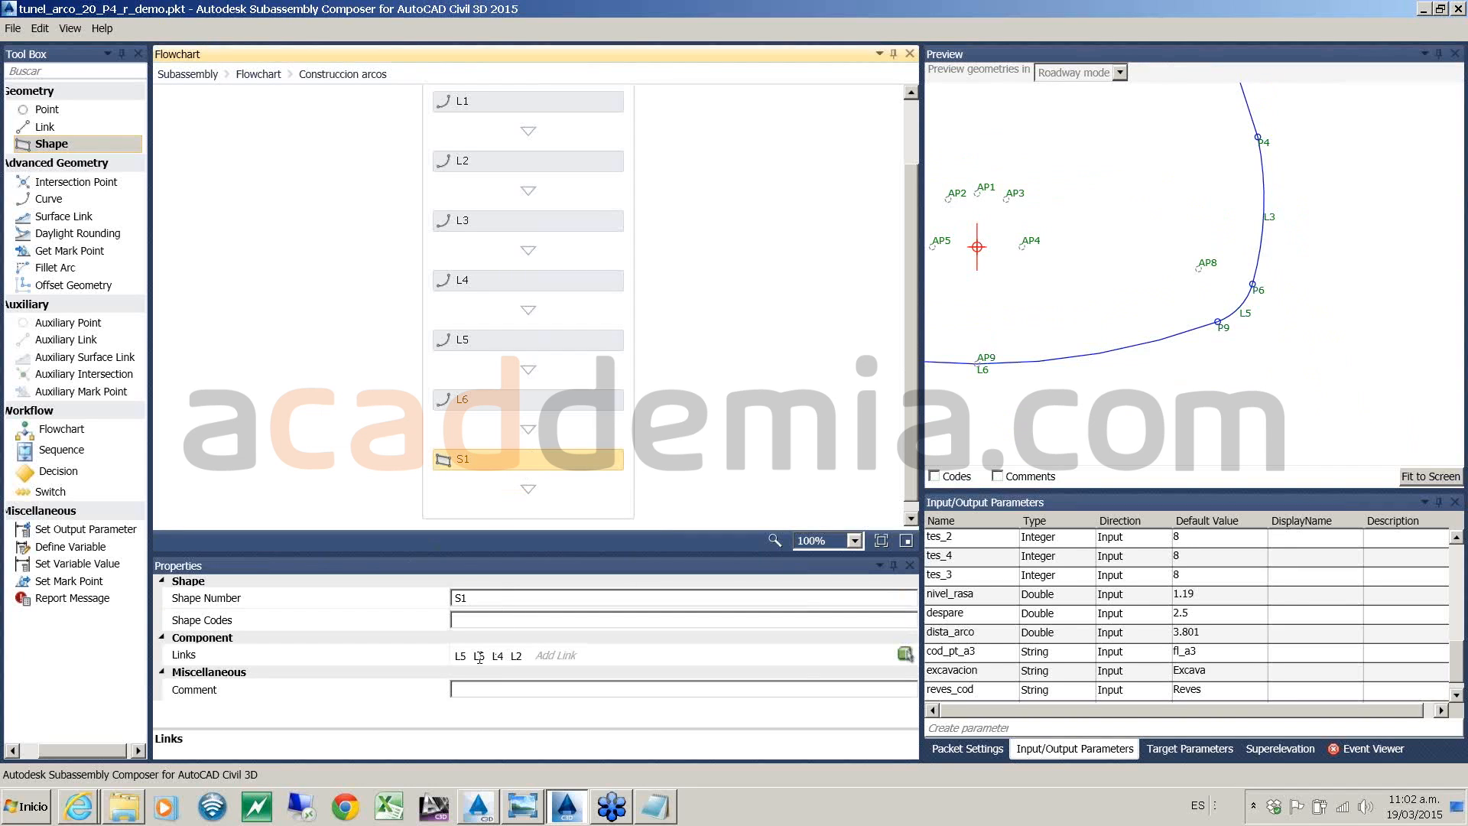
{"action": "left_click", "coordinate": [480, 656]}
{"action": "type", "text": "3"}
{"action": "key", "text": "Delete"}
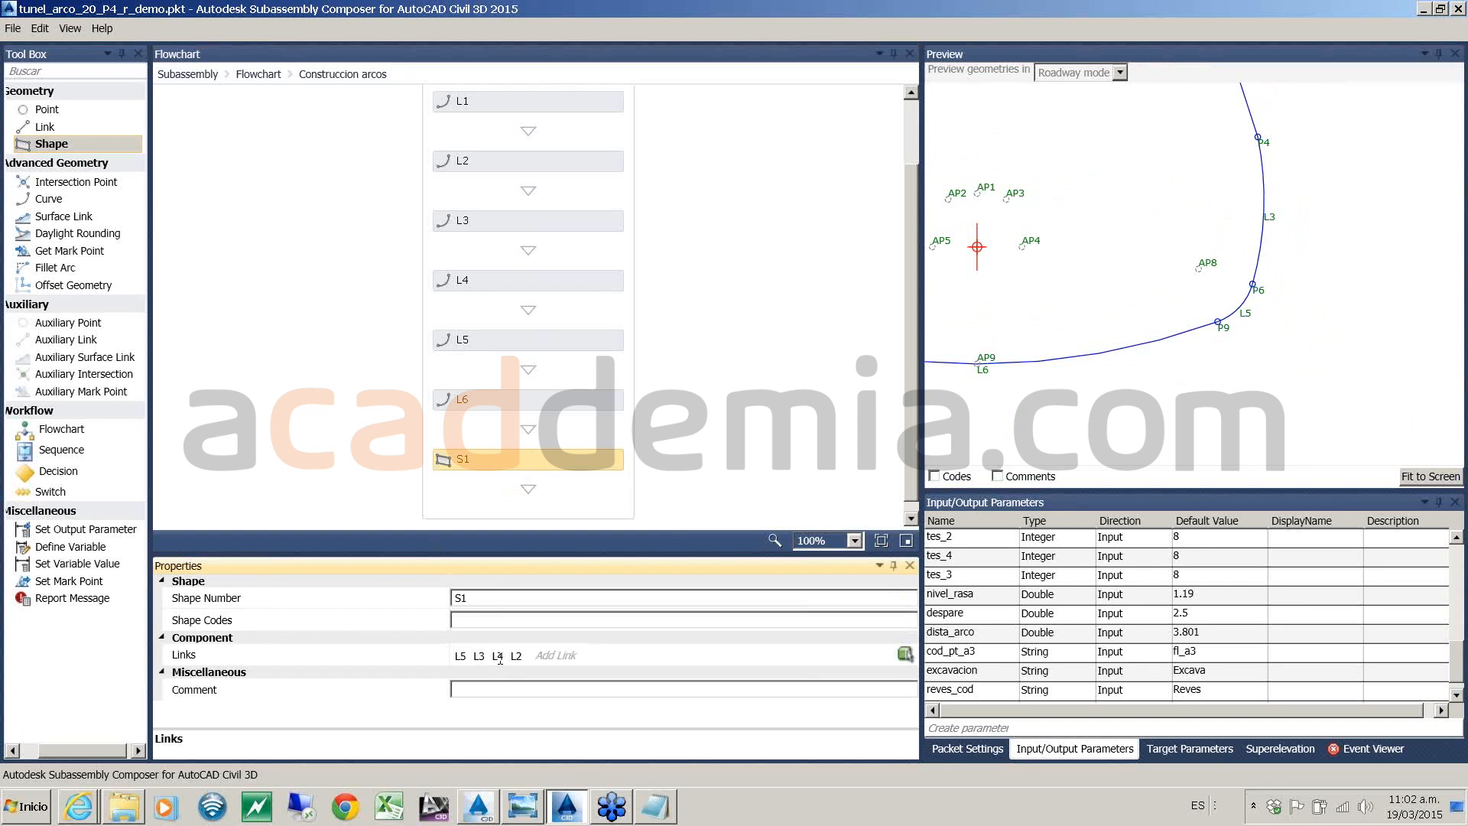
- Change shape S1's third link to L1
{"action": "key", "text": "BackSpace"}
{"action": "type", "text": "1"}
{"action": "left_click", "coordinate": [1171, 183]}
{"action": "middle_click_drag", "start_coordinate": [1171, 184], "coordinate": [1293, 502]}
- Add link L4 to shape S1 after L2
{"action": "scroll", "coordinate": [1117, 334], "scroll_direction": "down", "scroll_amount": 2}
{"action": "middle_click_drag", "start_coordinate": [1128, 328], "coordinate": [1434, 247]}
{"action": "middle_click_drag", "start_coordinate": [1286, 389], "coordinate": [1224, 281]}
{"action": "scroll", "coordinate": [1225, 295], "scroll_direction": "up", "scroll_amount": 2}
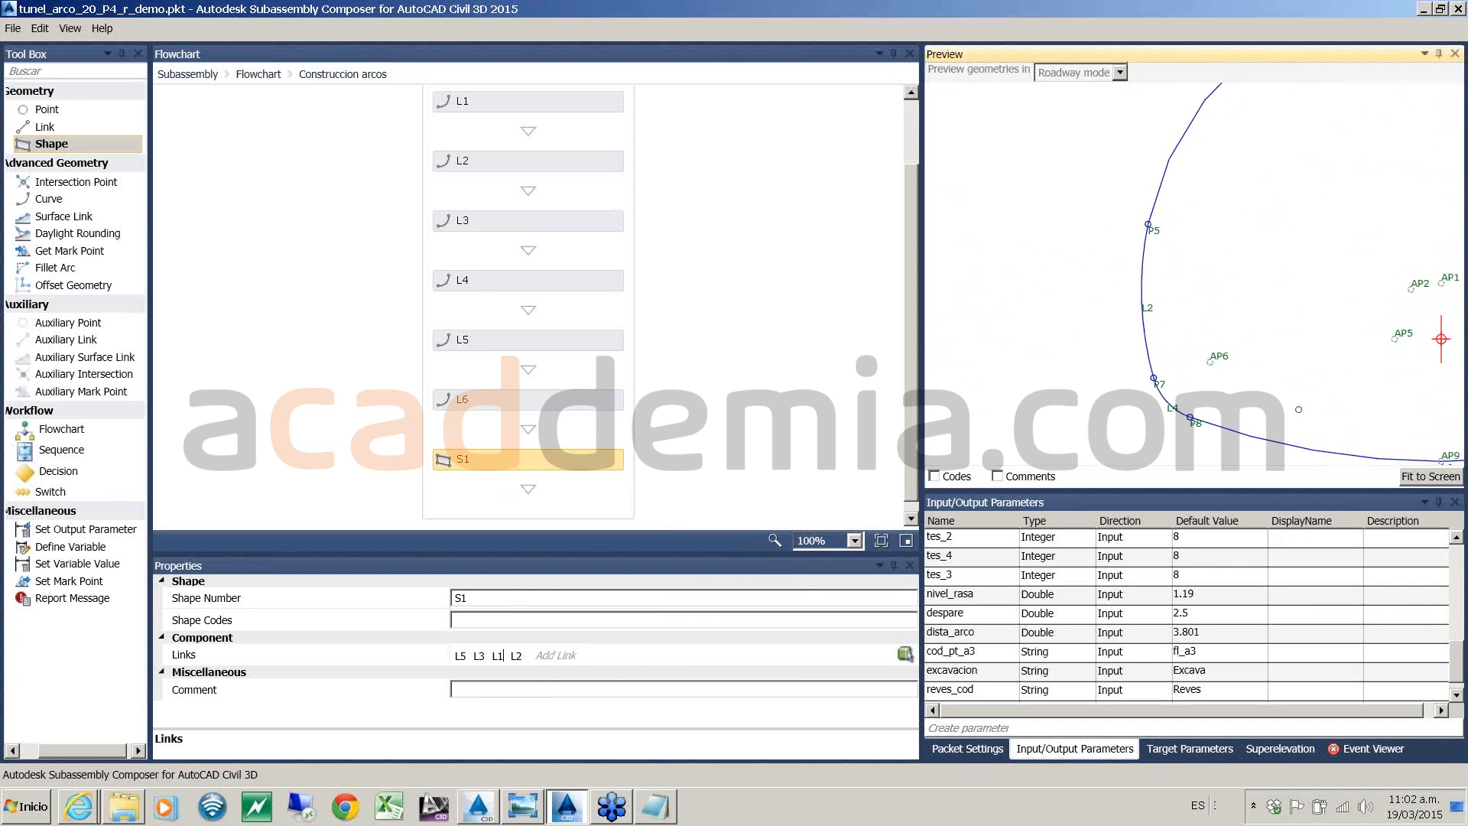
{"action": "scroll", "coordinate": [1158, 413], "scroll_direction": "up", "scroll_amount": 2}
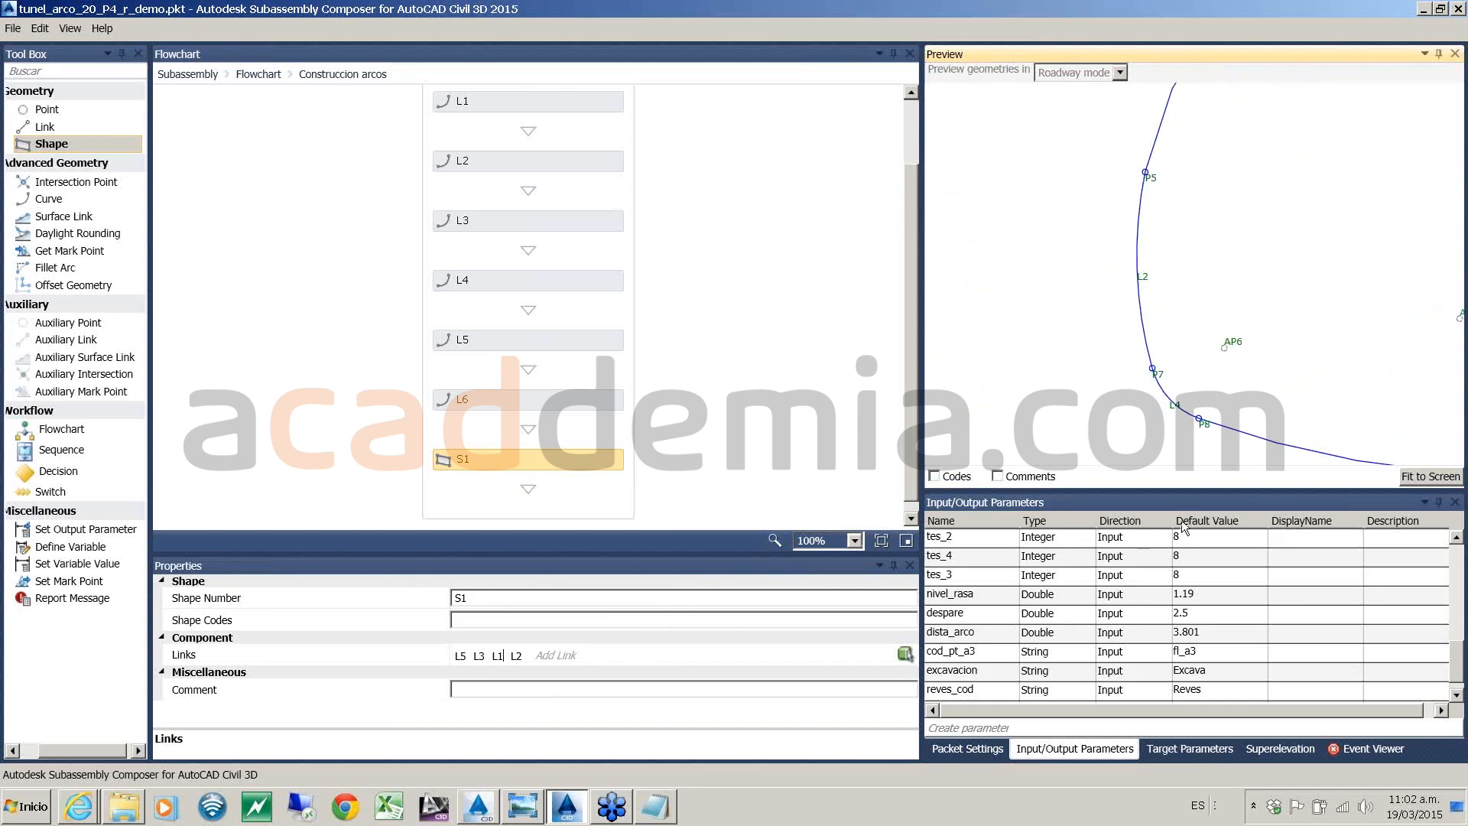
{"action": "left_click", "coordinate": [557, 657]}
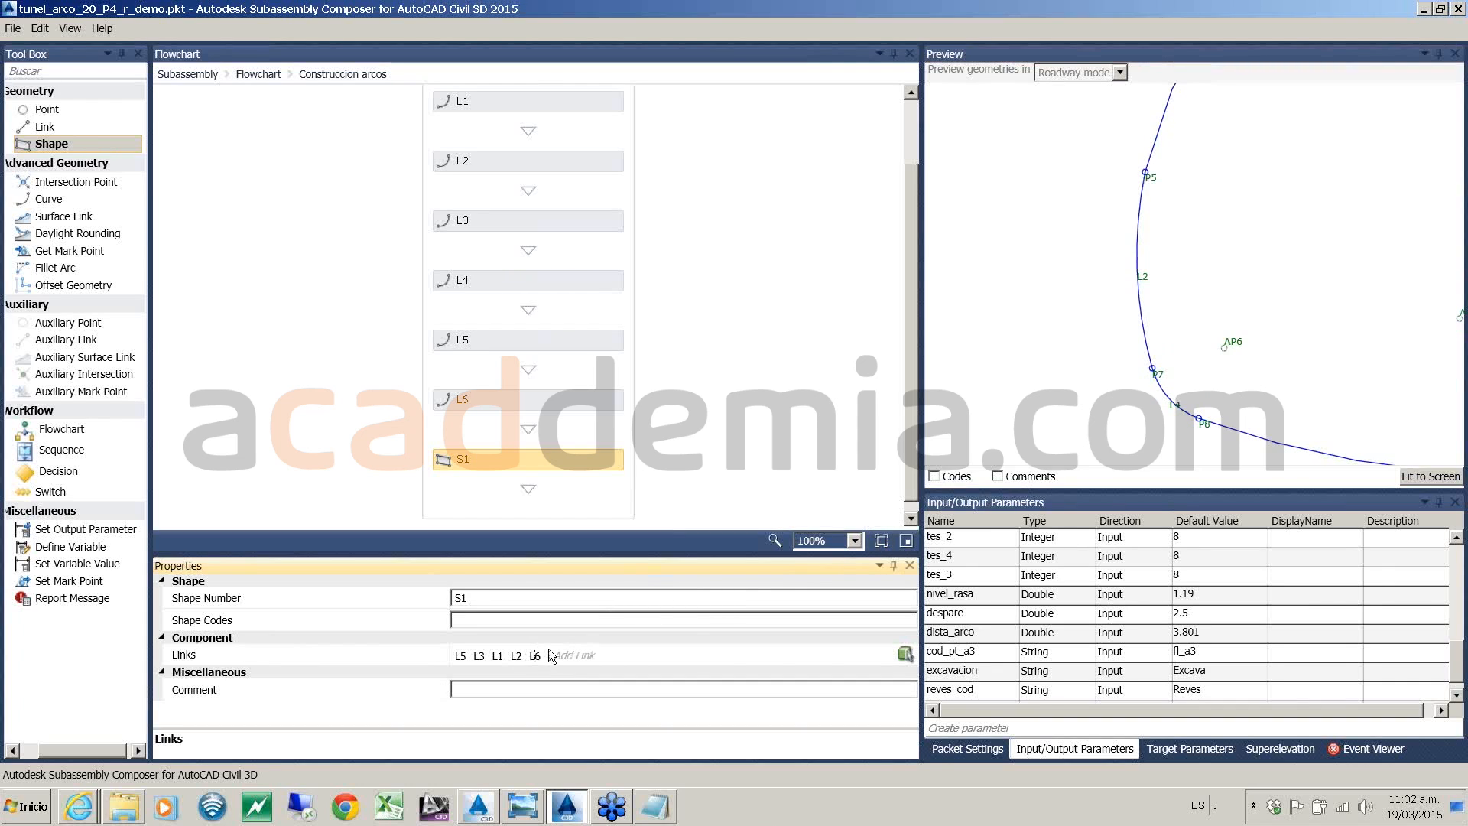
{"action": "key", "text": "BackSpace"}
{"action": "type", "text": "4"}
- Close shape S1 by adding the bottom arc L6 as its last link
{"action": "scroll", "coordinate": [1074, 293], "scroll_direction": "down", "scroll_amount": 2}
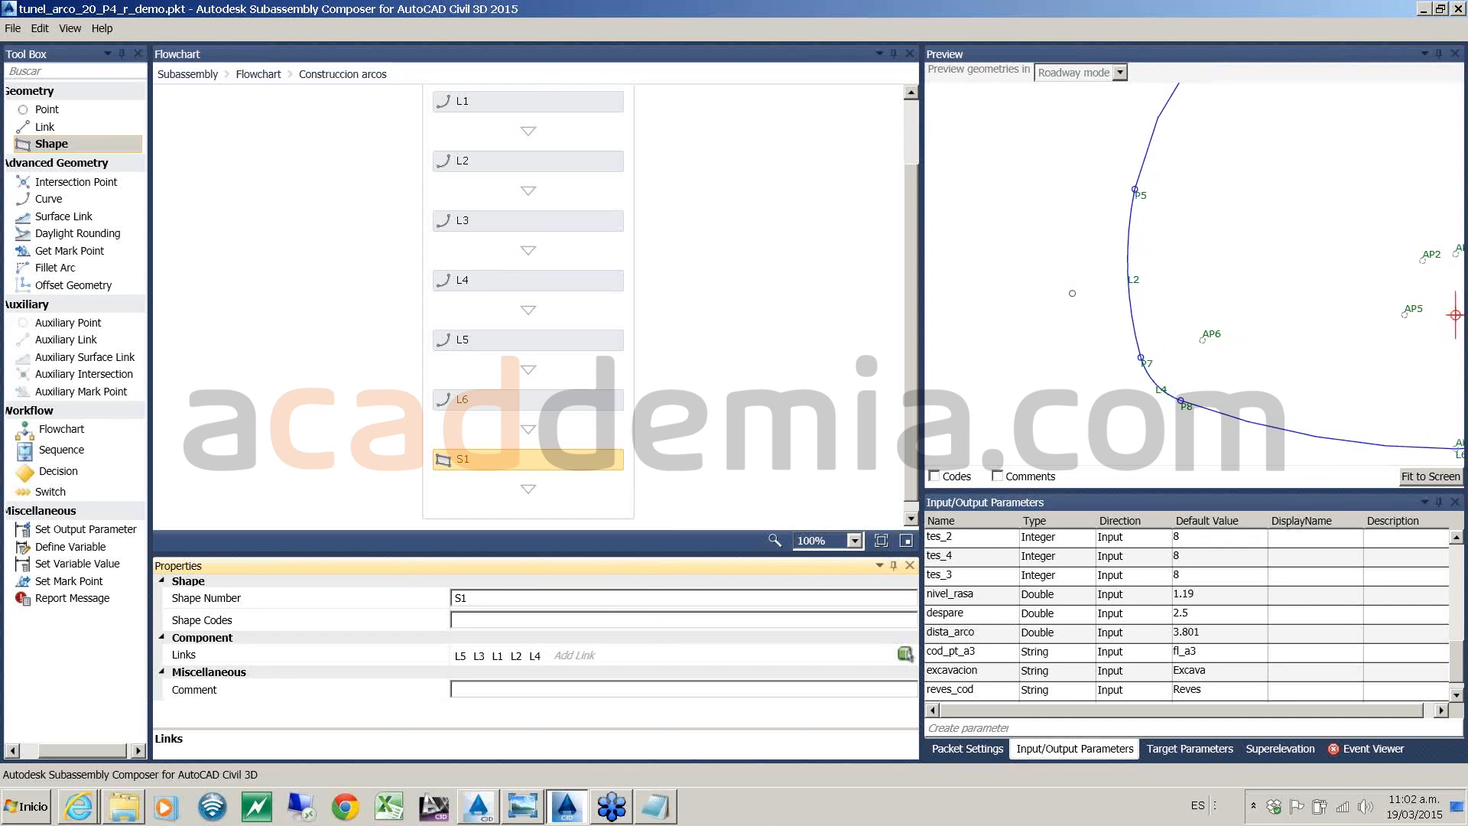
{"action": "left_click", "coordinate": [1435, 313]}
{"action": "middle_click_drag", "start_coordinate": [1331, 371], "coordinate": [1061, 313]}
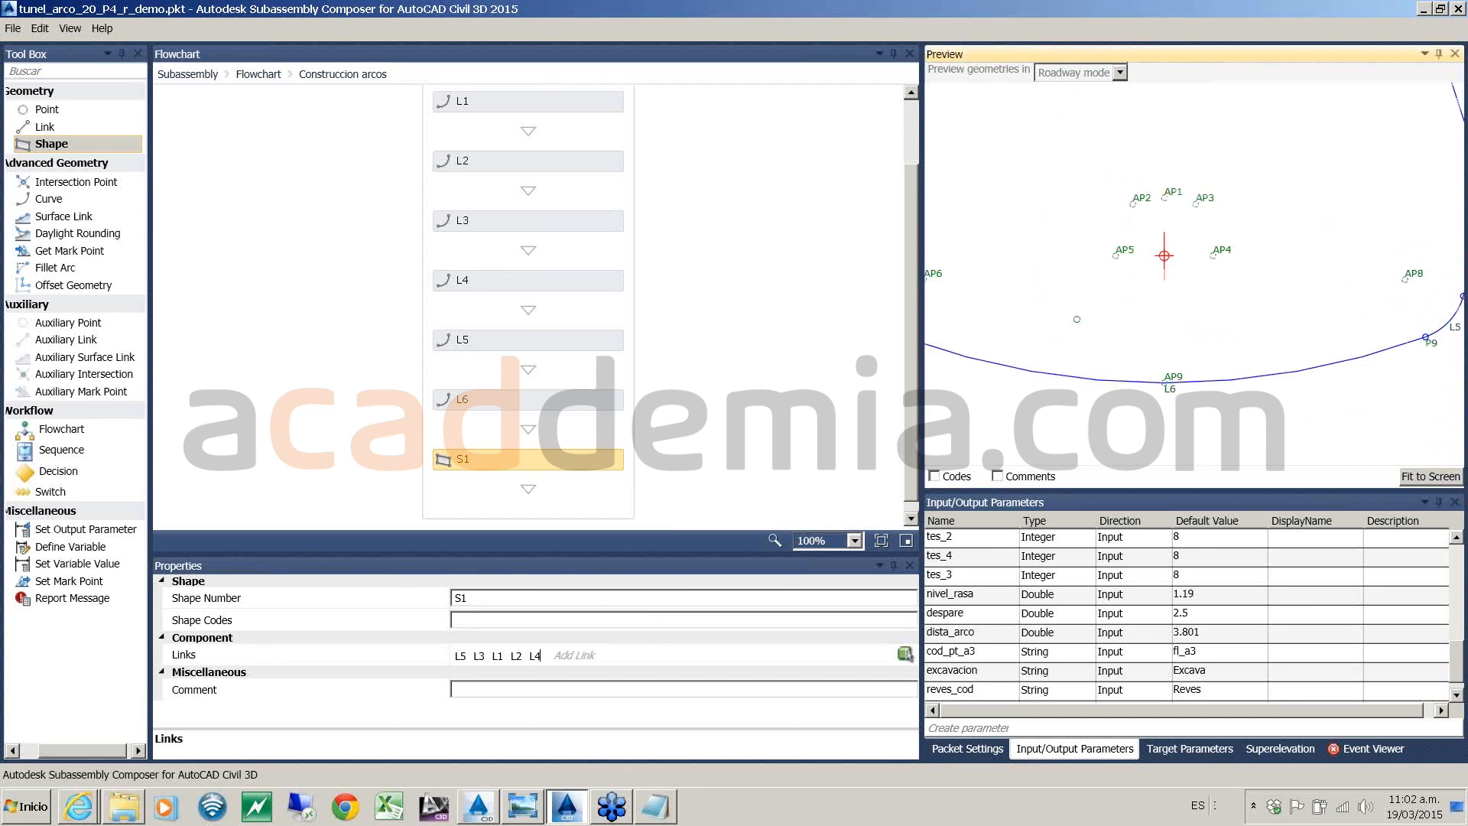
{"action": "left_click", "coordinate": [585, 659]}
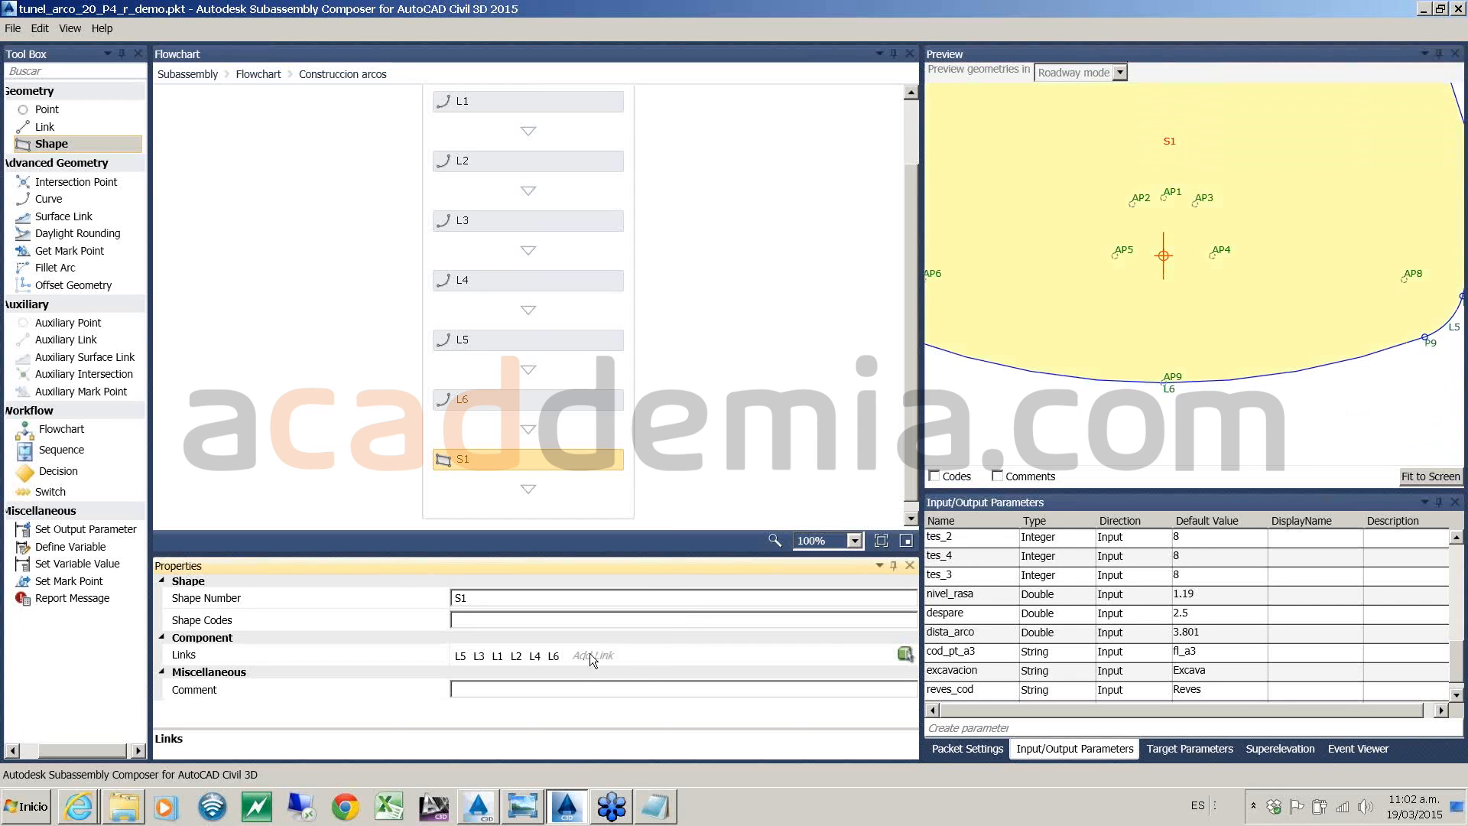
- Save the subassembly as tunel_arco_20_P4_r_demo1.pkt in the 000-WEBCAST-TUNELES folder
{"action": "scroll", "coordinate": [1191, 289], "scroll_direction": "down", "scroll_amount": 7}
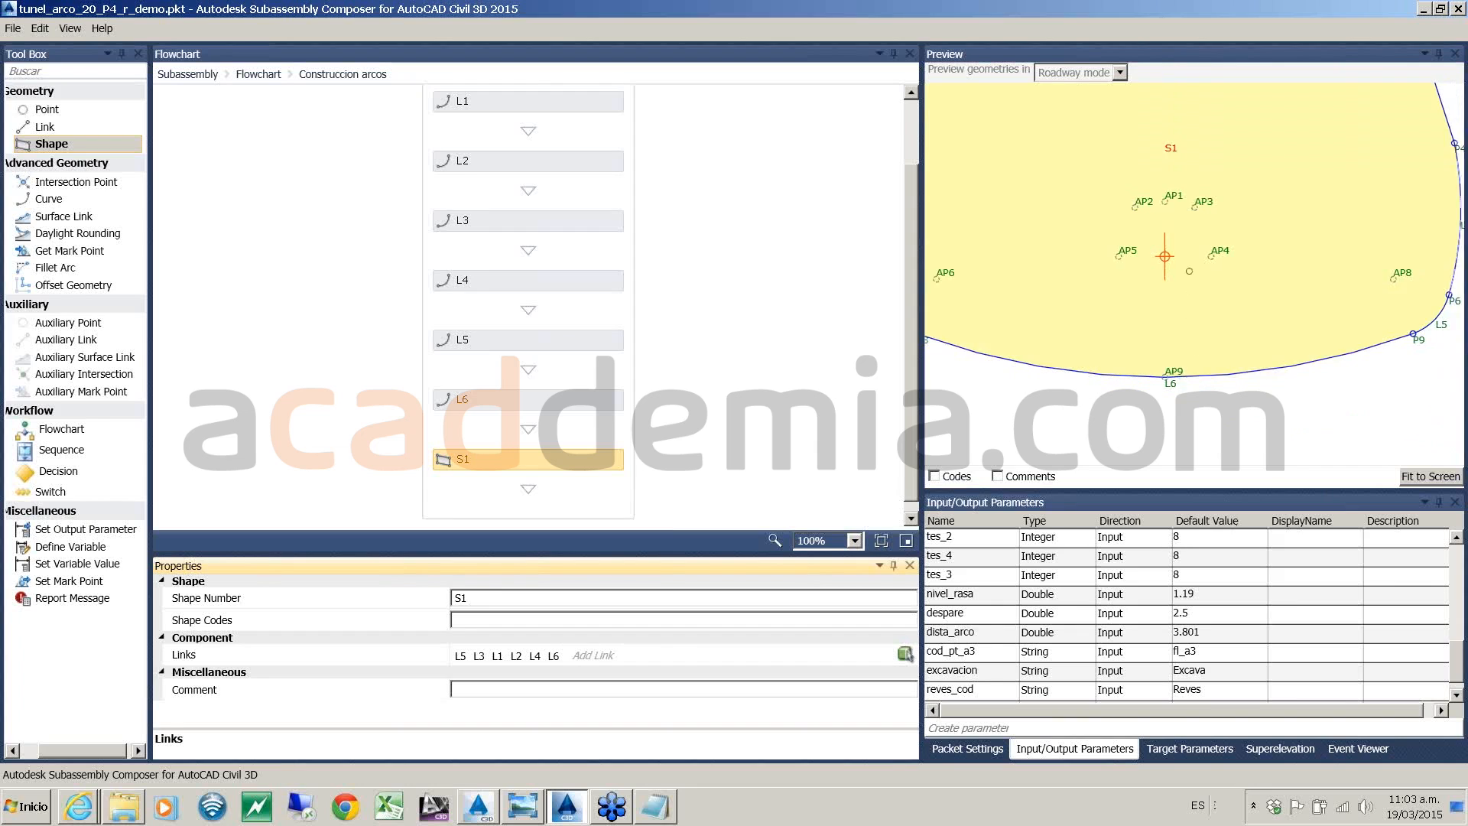
{"action": "middle_click_drag", "start_coordinate": [1196, 218], "coordinate": [1217, 322]}
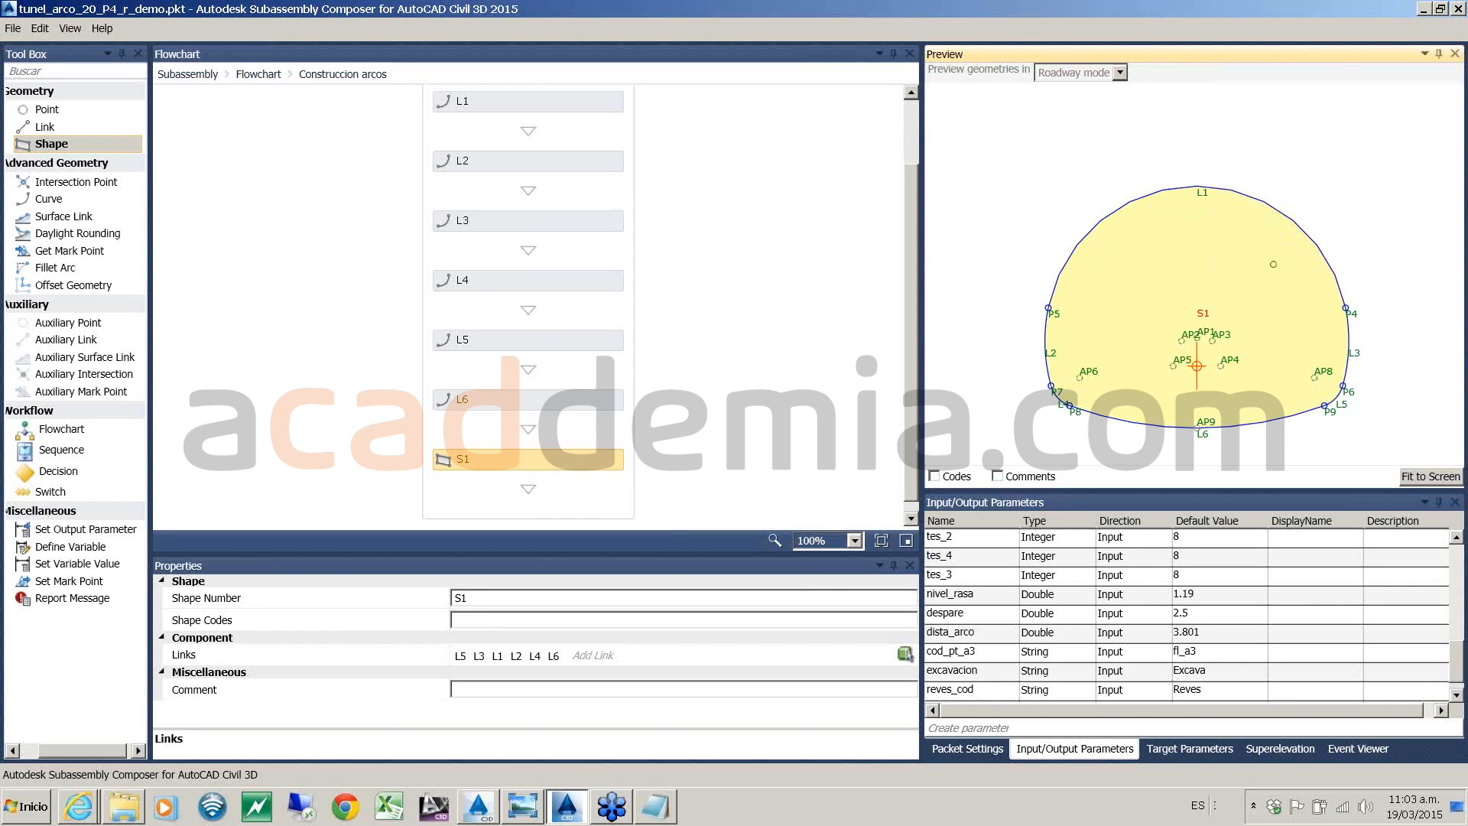
{"action": "left_click", "coordinate": [13, 30]}
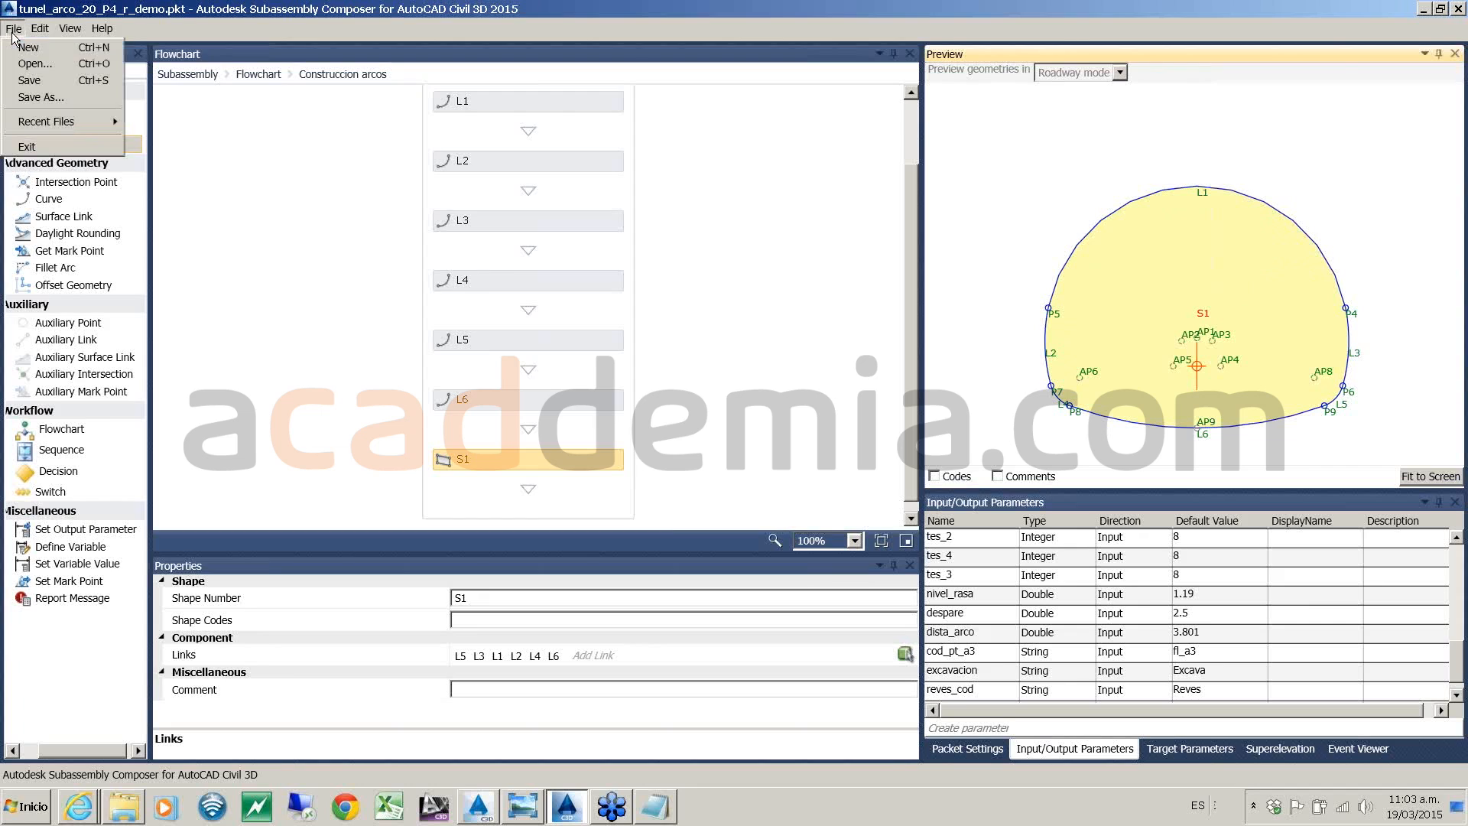
{"action": "left_click", "coordinate": [31, 98]}
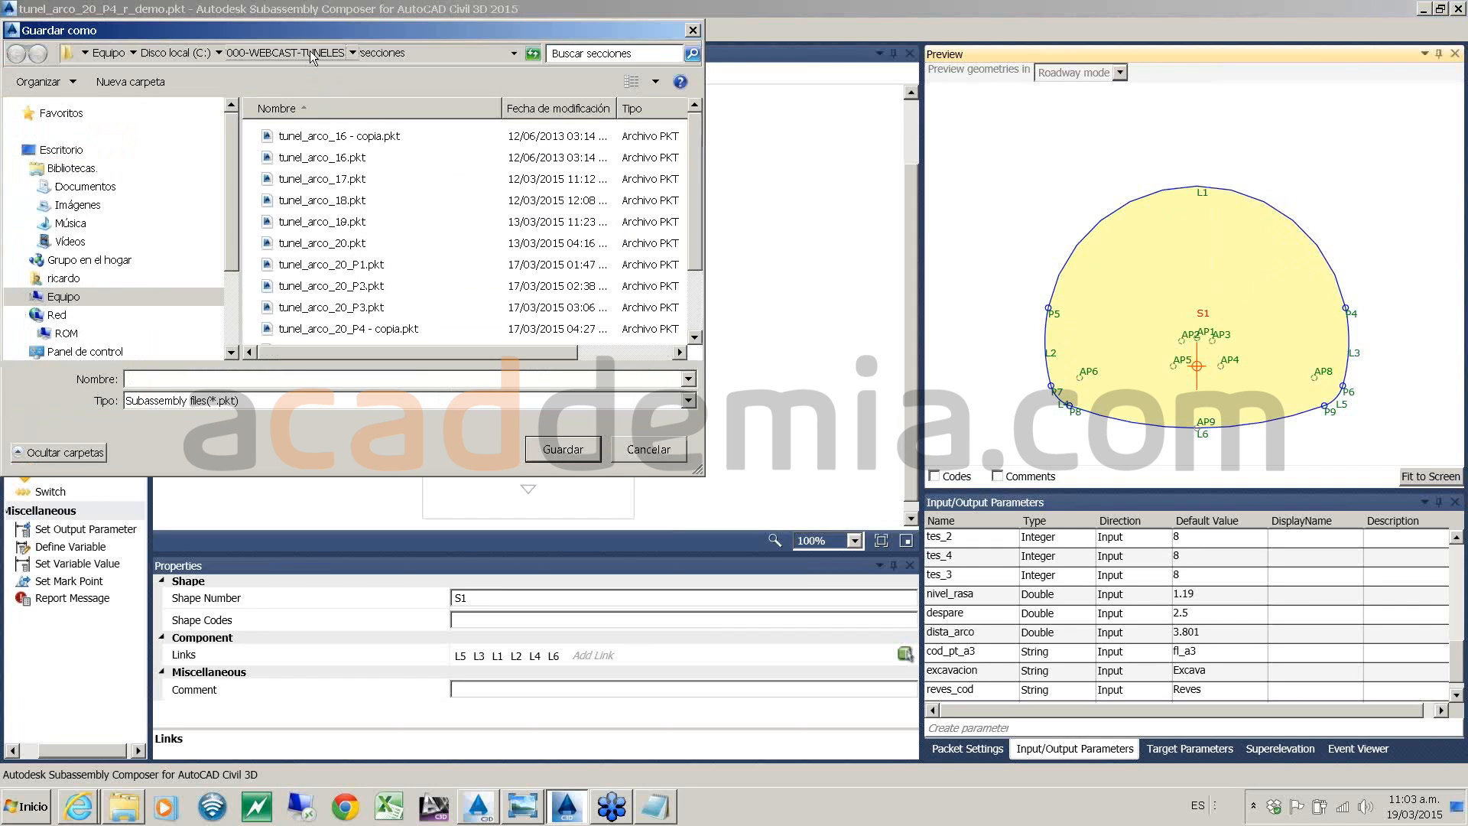
{"action": "left_click", "coordinate": [312, 53]}
{"action": "left_click", "coordinate": [357, 247]}
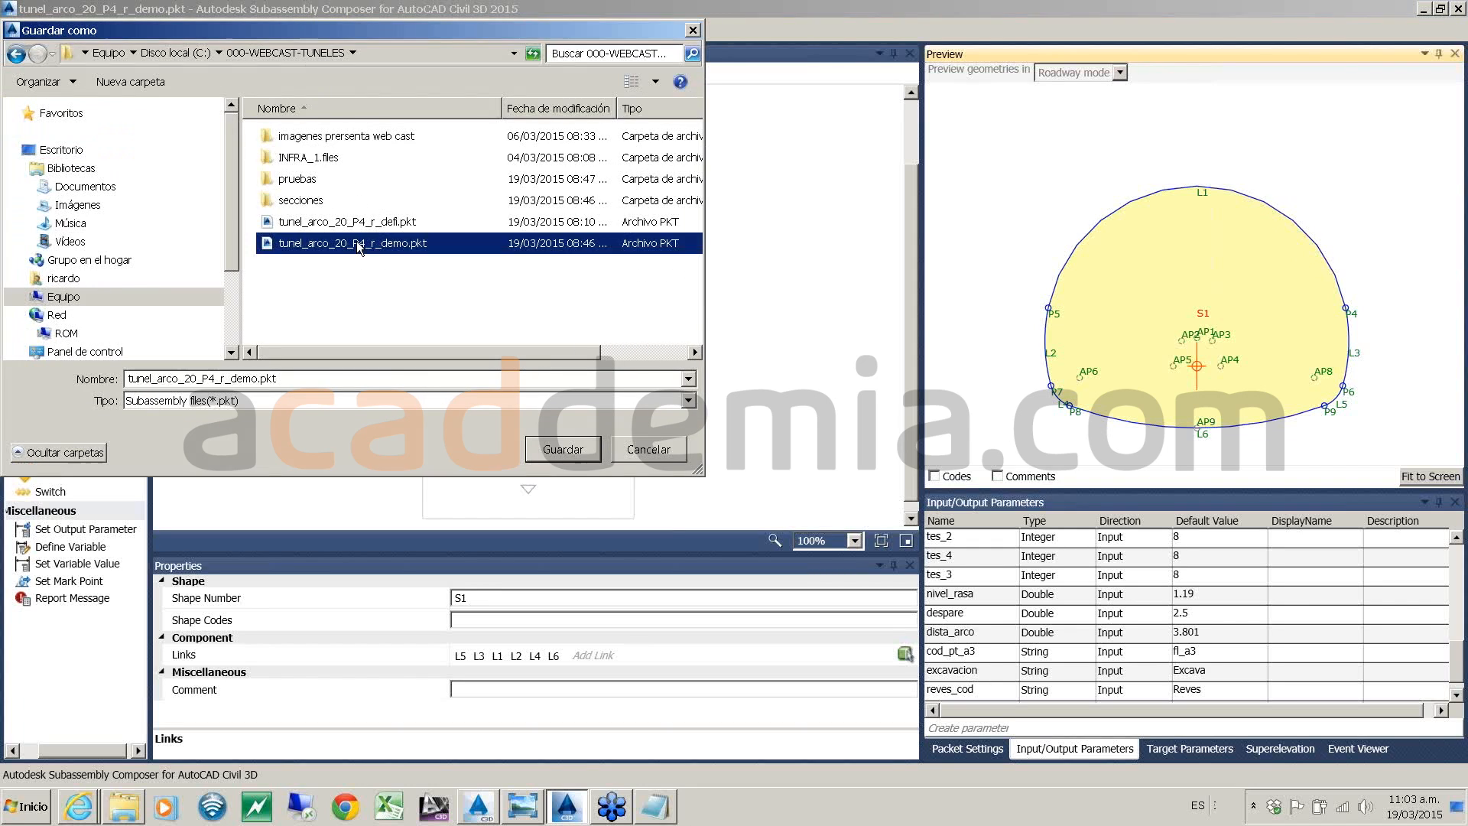
{"action": "double_click", "coordinate": [264, 378]}
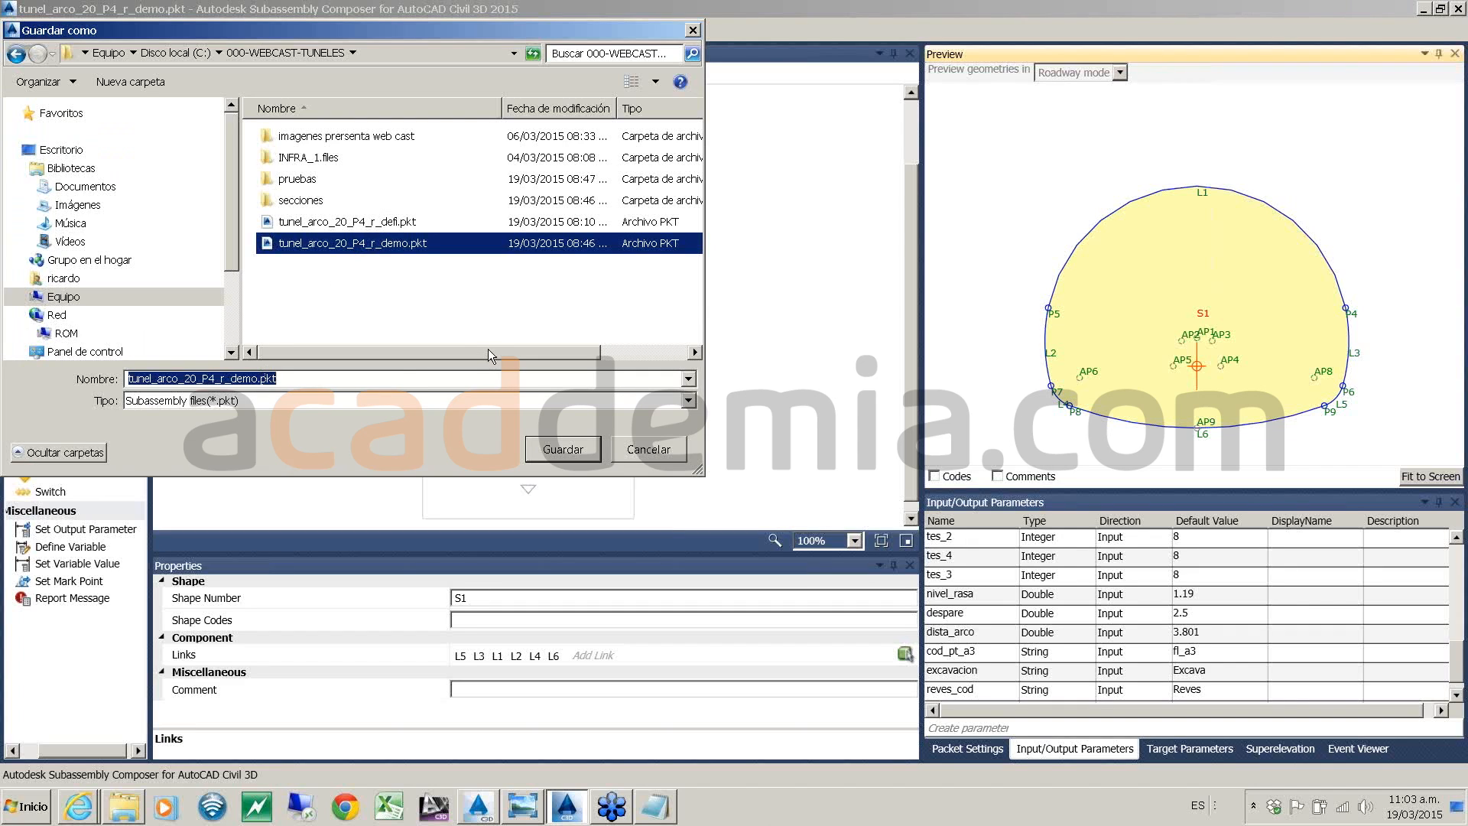
{"action": "left_click", "coordinate": [263, 378]}
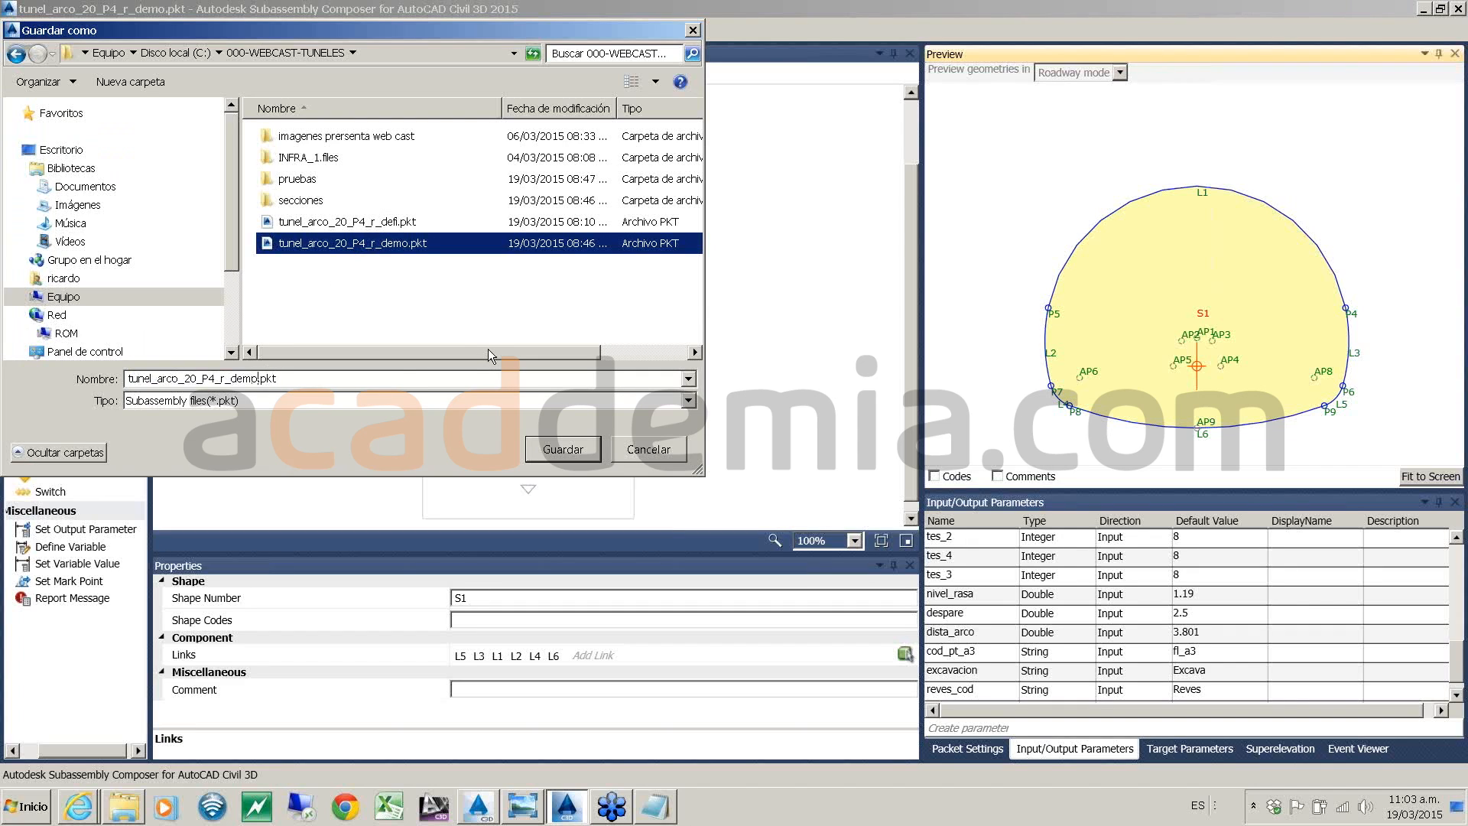
{"action": "type", "text": "1"}
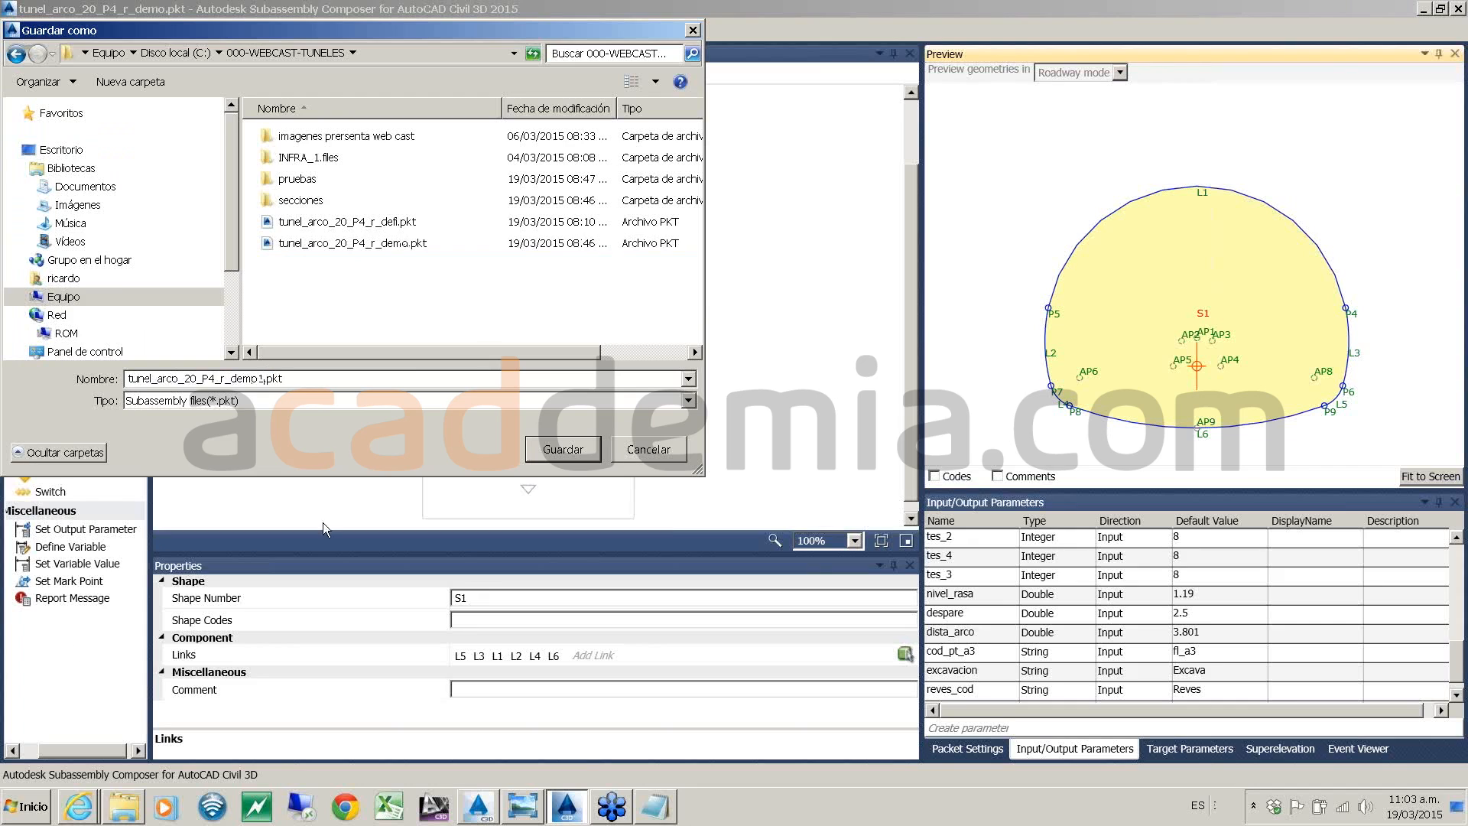
{"action": "left_click", "coordinate": [562, 450]}
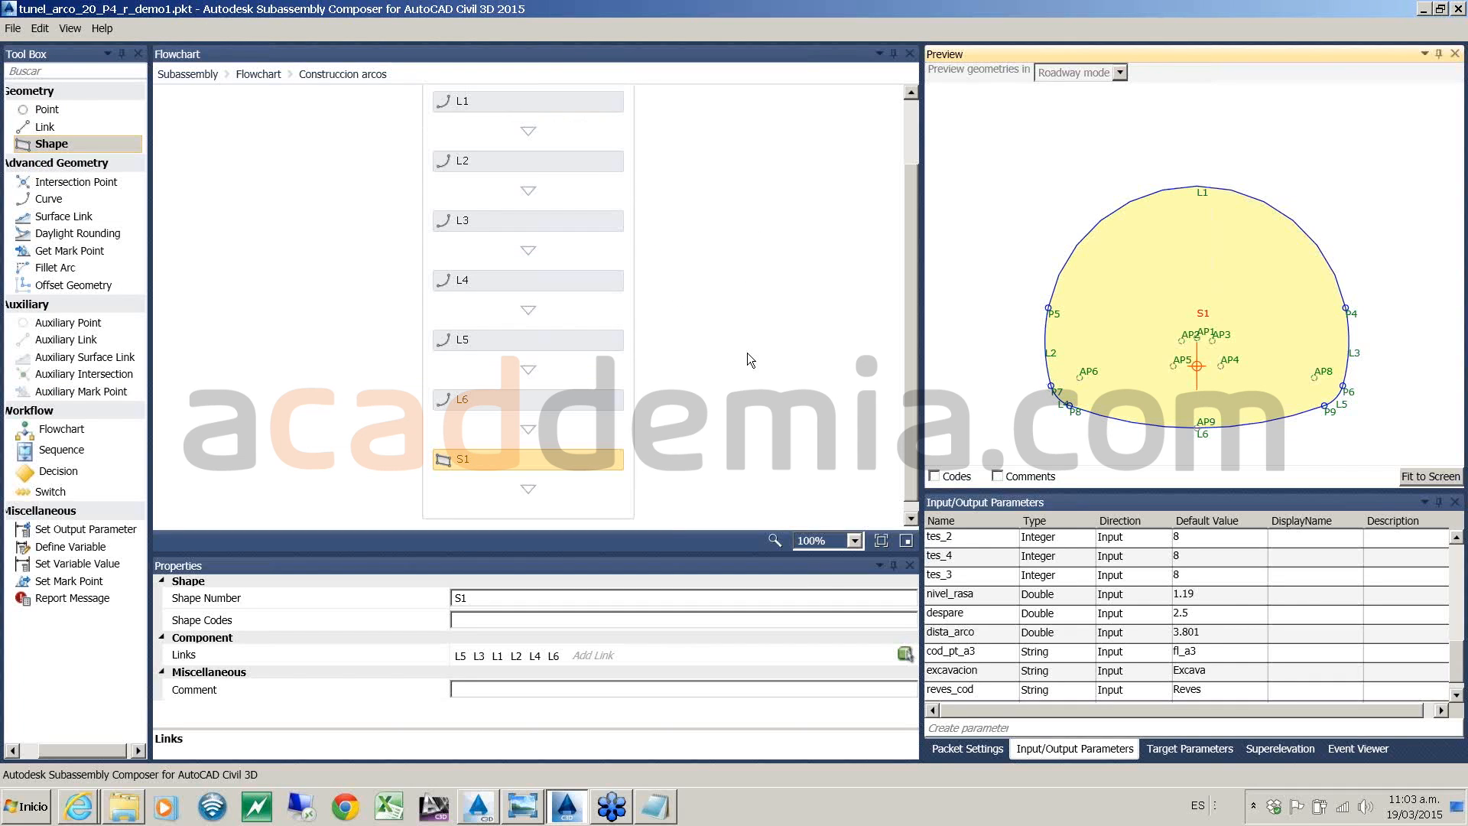
- Open the subassembly file tunel_arco_20_P4_r_defi.pkt from the 000-WEBCAST-TUNELES folder
{"action": "left_click", "coordinate": [13, 28]}
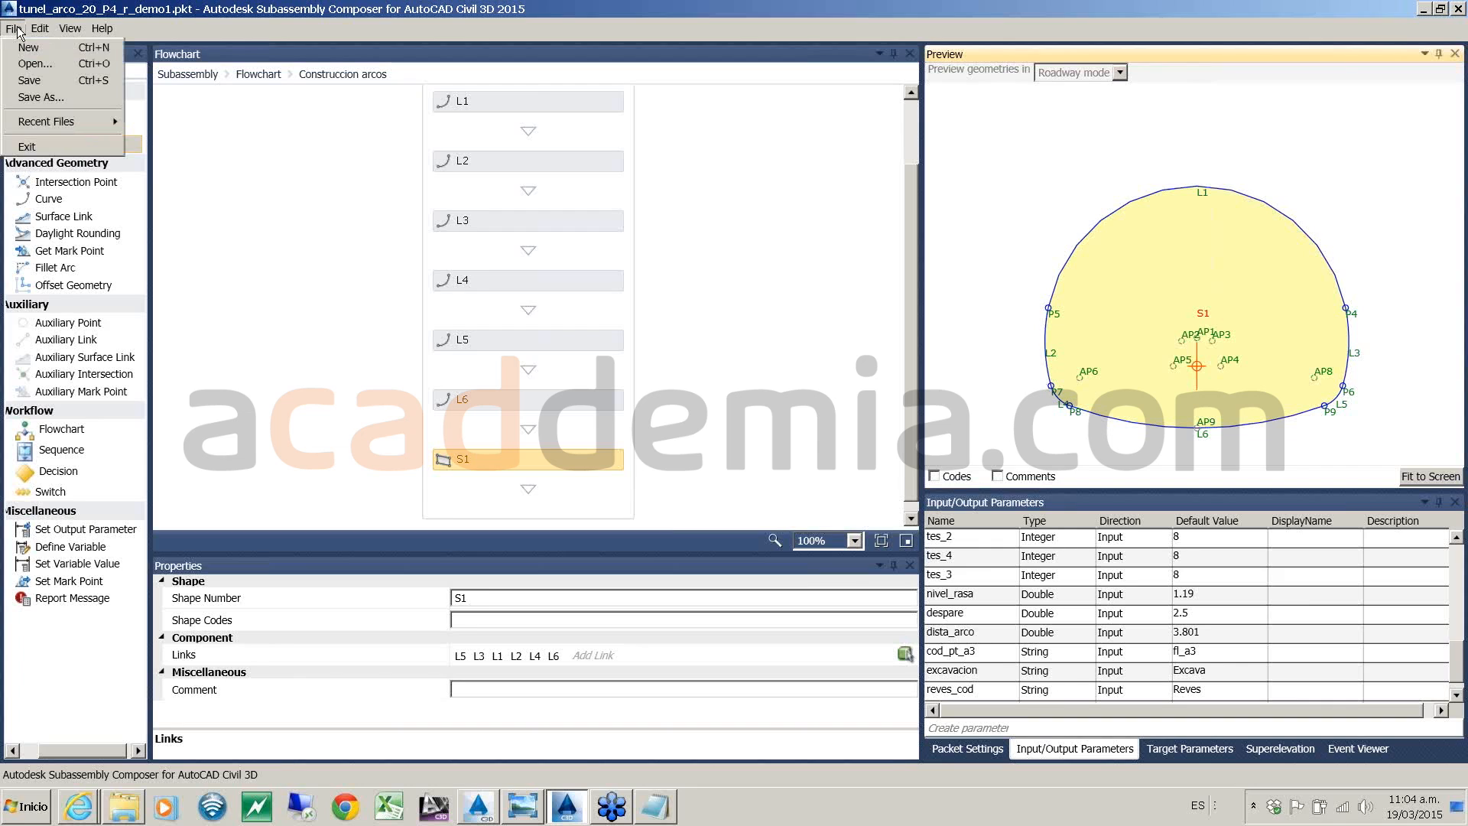
{"action": "left_click", "coordinate": [25, 64]}
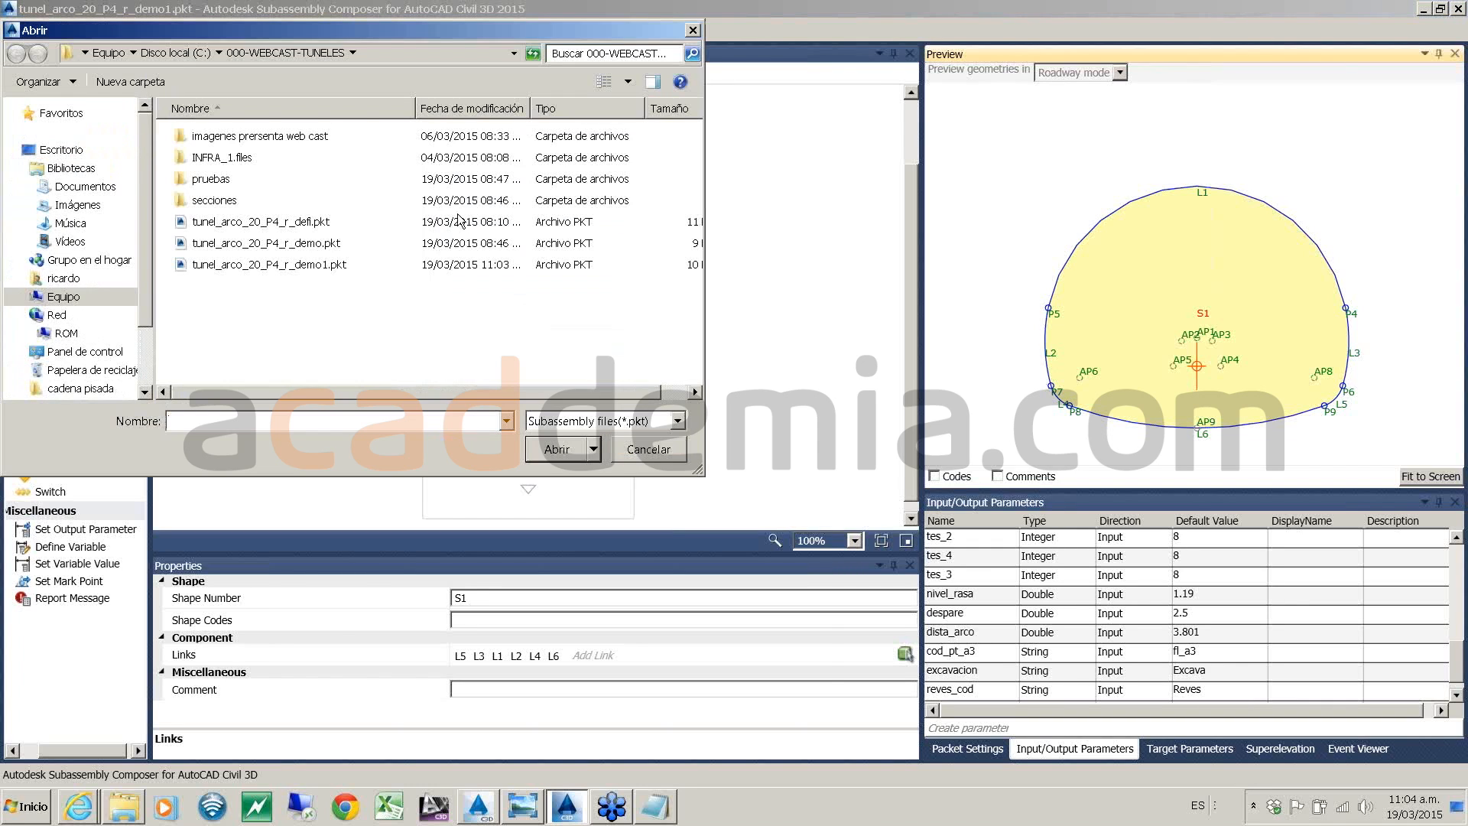
{"action": "double_click", "coordinate": [315, 224]}
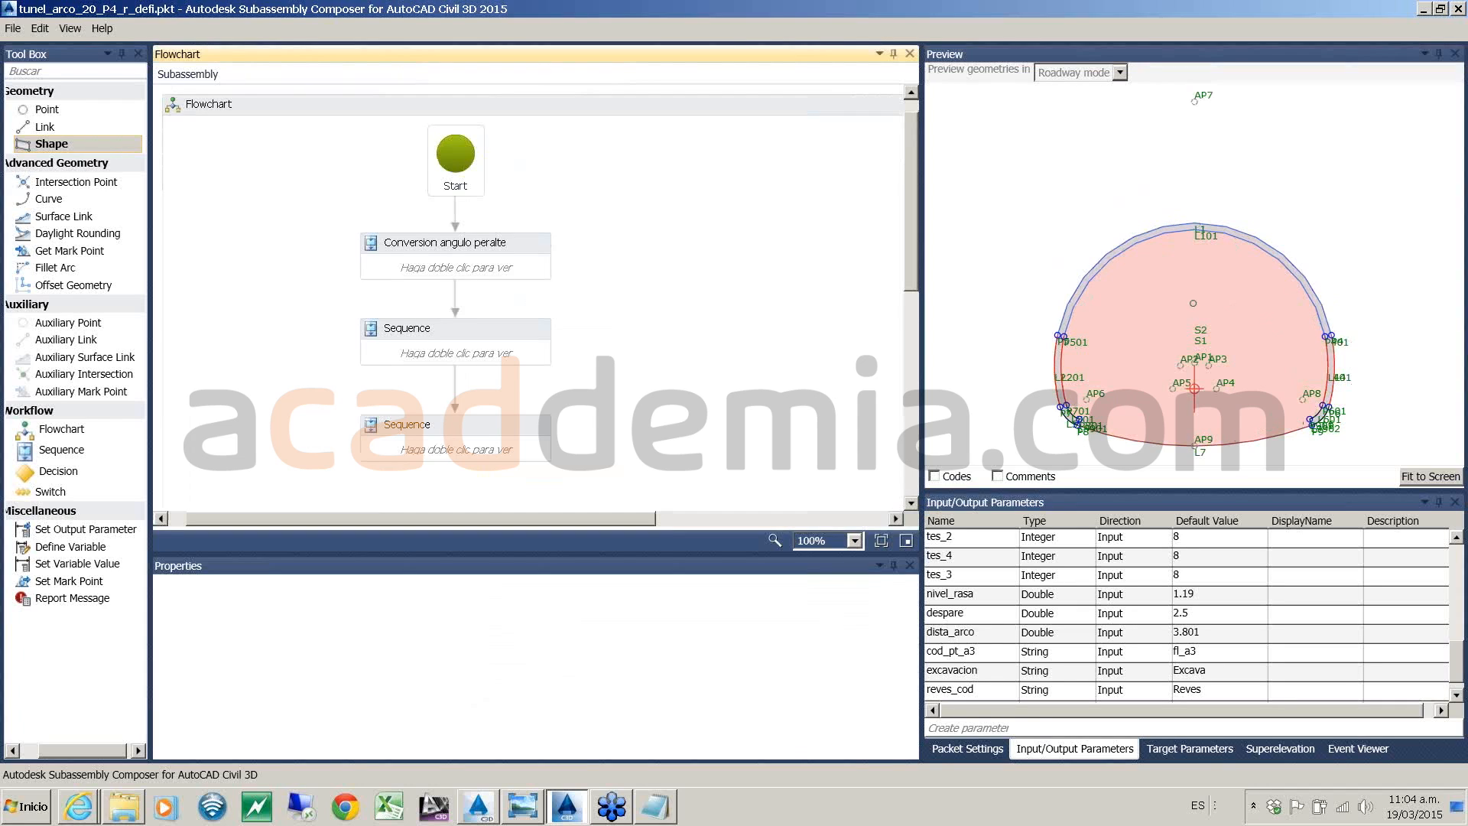
- Review the third sequence of the flowchart down to its end and examine the properties of shape S2
{"action": "double_click", "coordinate": [461, 436]}
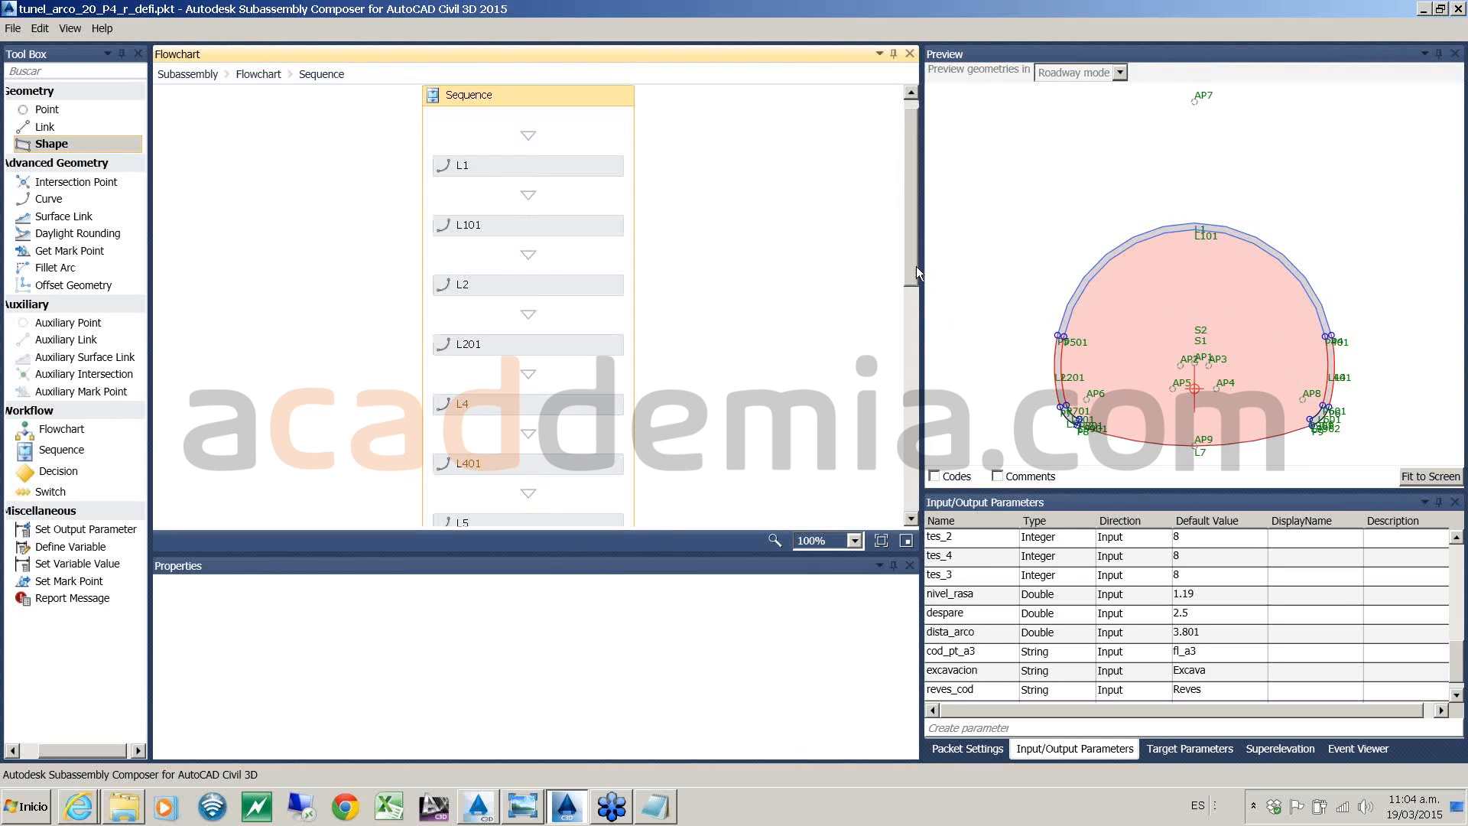
{"action": "left_click_drag", "start_coordinate": [916, 265], "coordinate": [905, 482]}
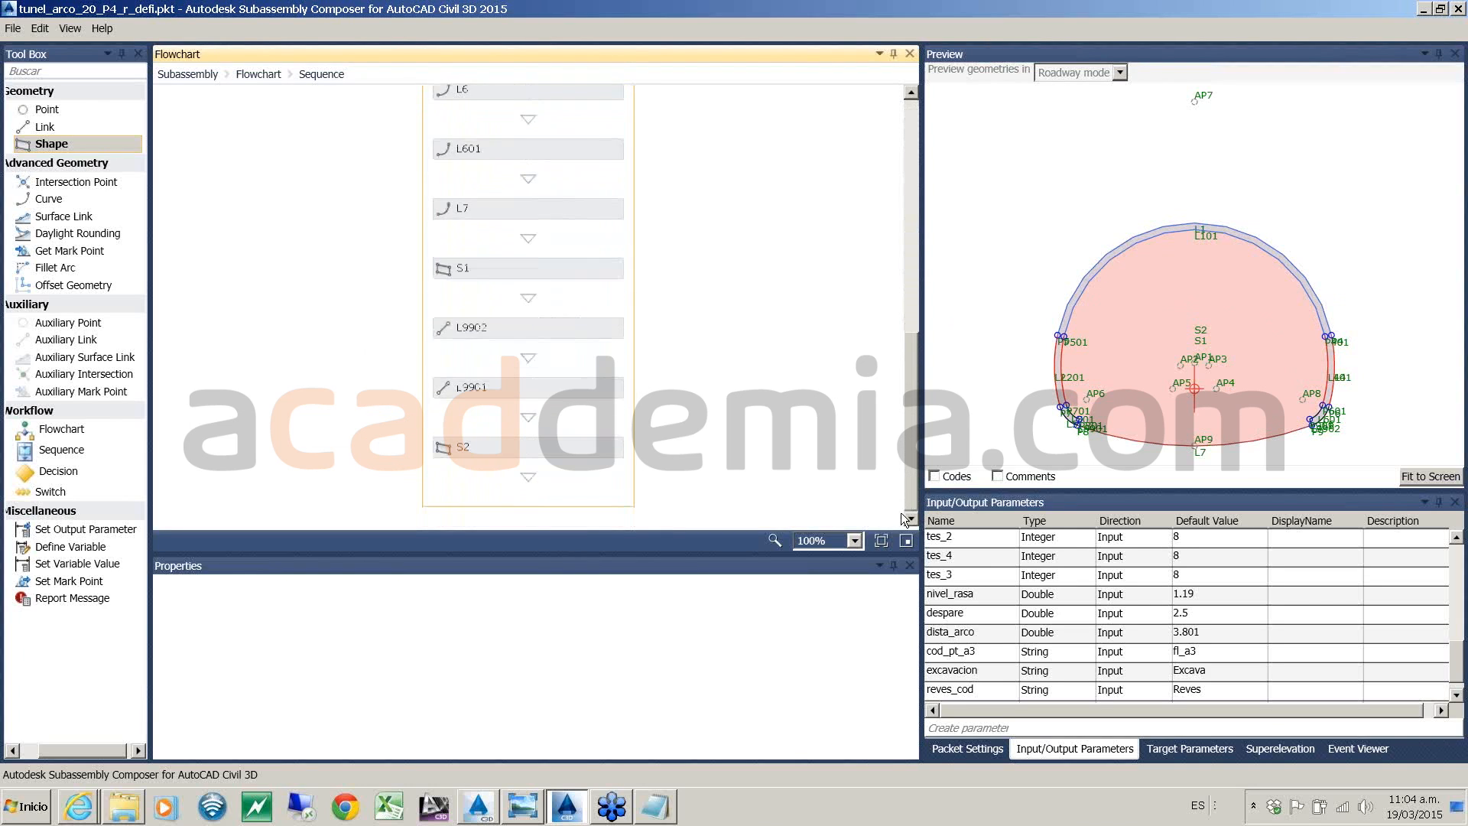
{"action": "left_click", "coordinate": [542, 444]}
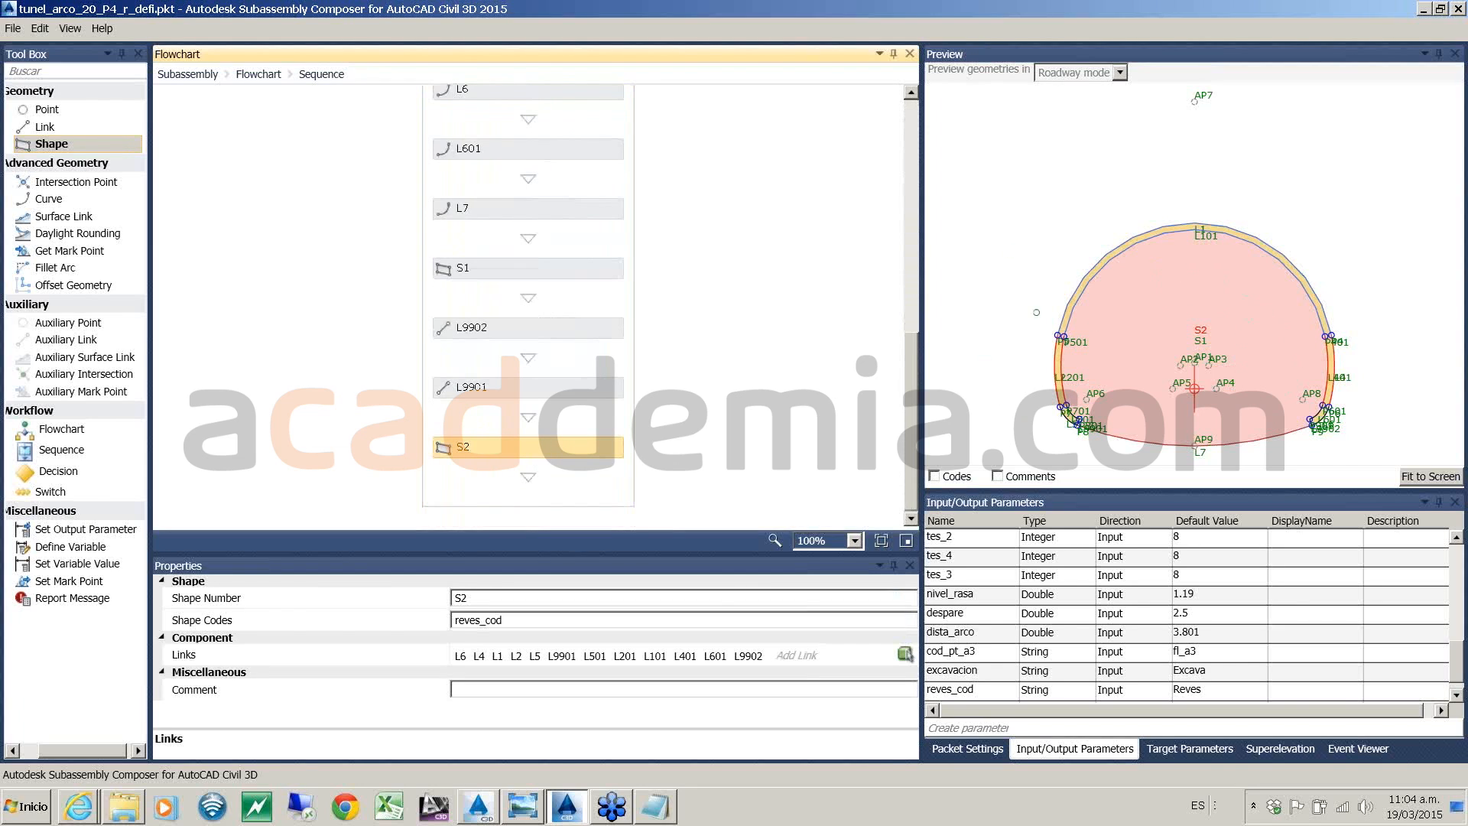
{"action": "left_click", "coordinate": [314, 315]}
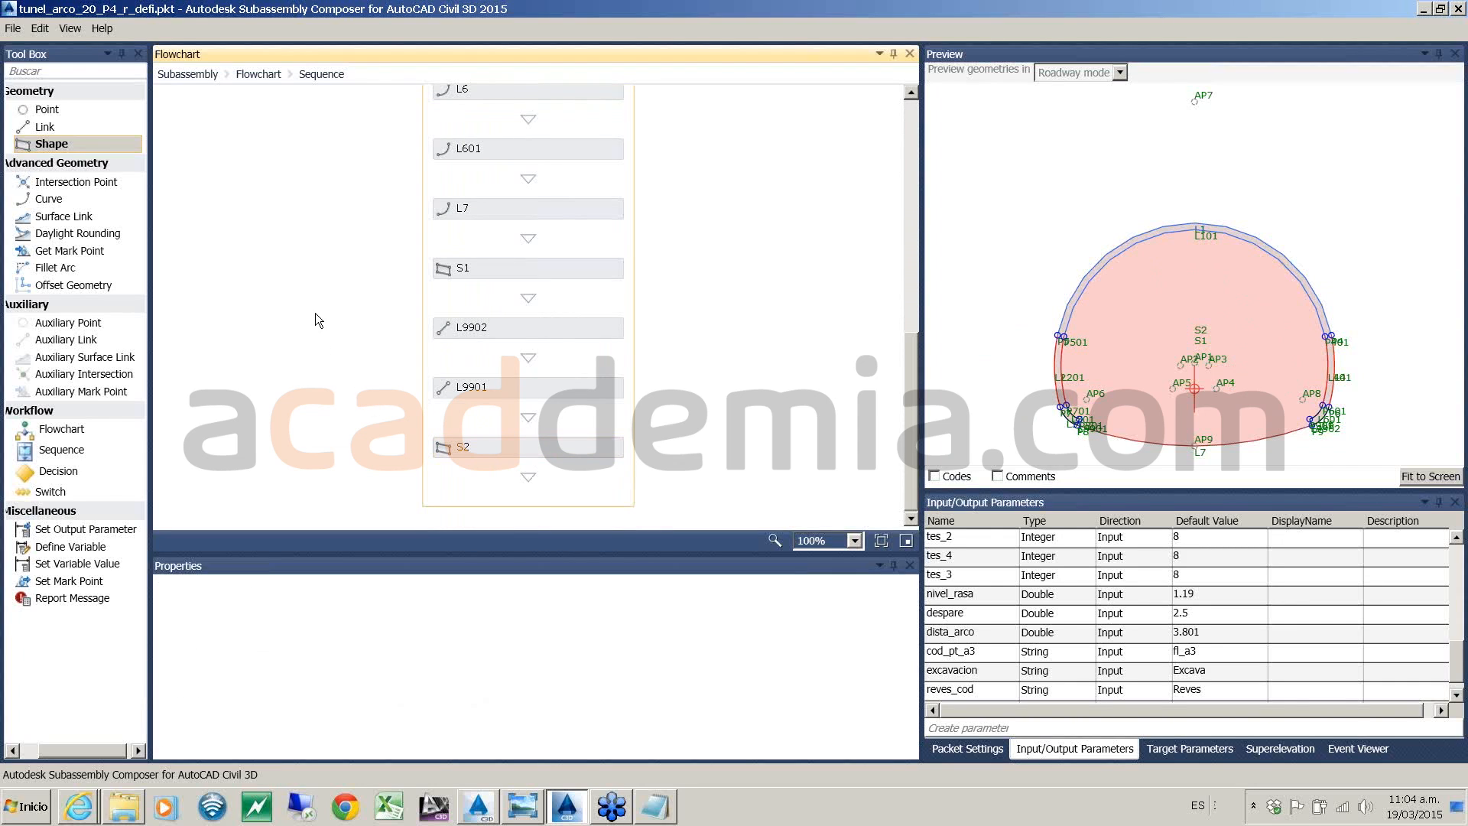
- Switch to AutoCAD Civil 3D, open the drawing corredor_demo.dwg and display the Toolspace
{"action": "left_click", "coordinate": [1460, 9]}
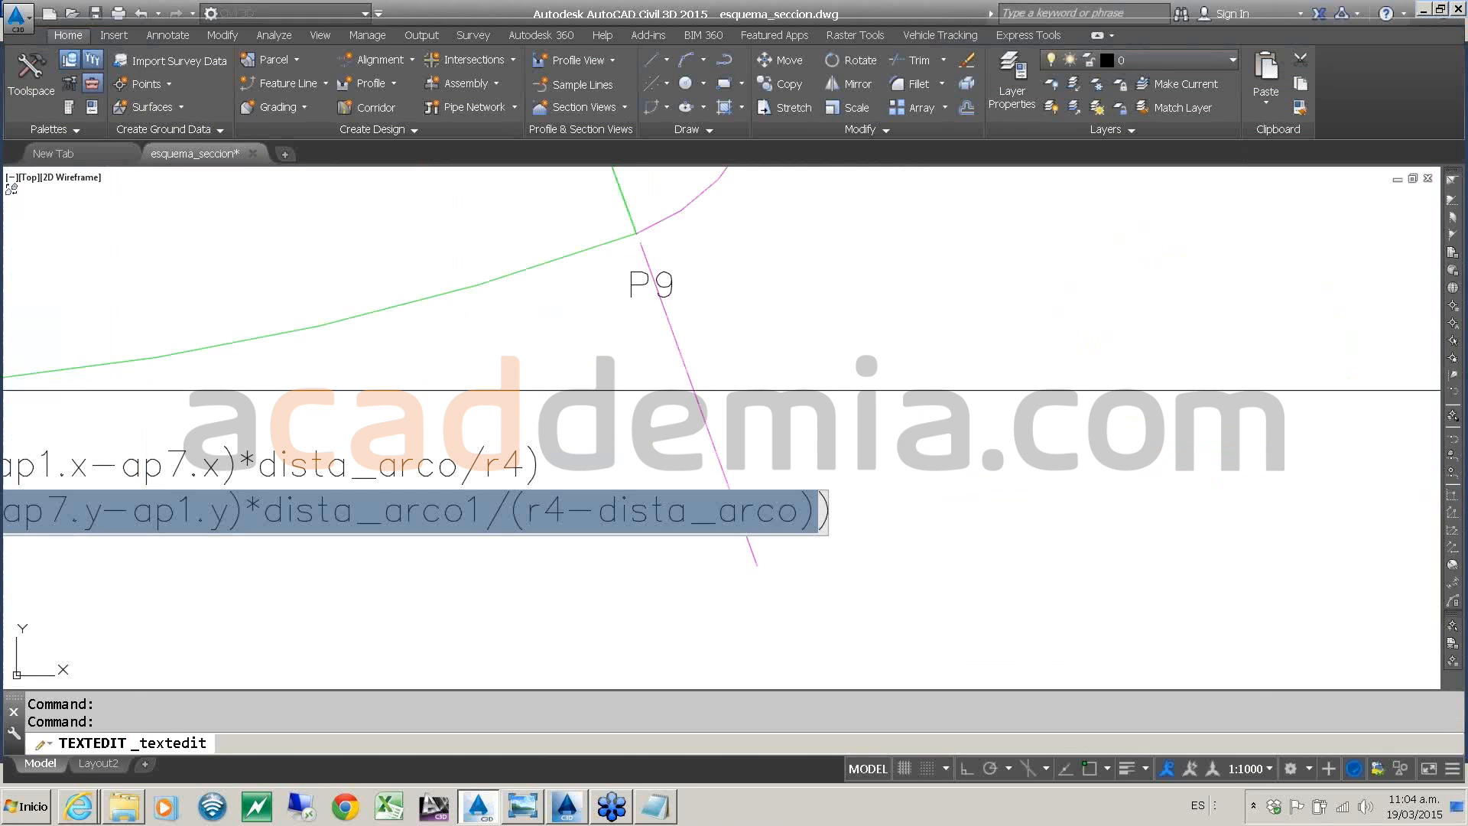
{"action": "key", "text": "Escape"}
{"action": "scroll", "coordinate": [895, 481], "scroll_direction": "down", "scroll_amount": 10}
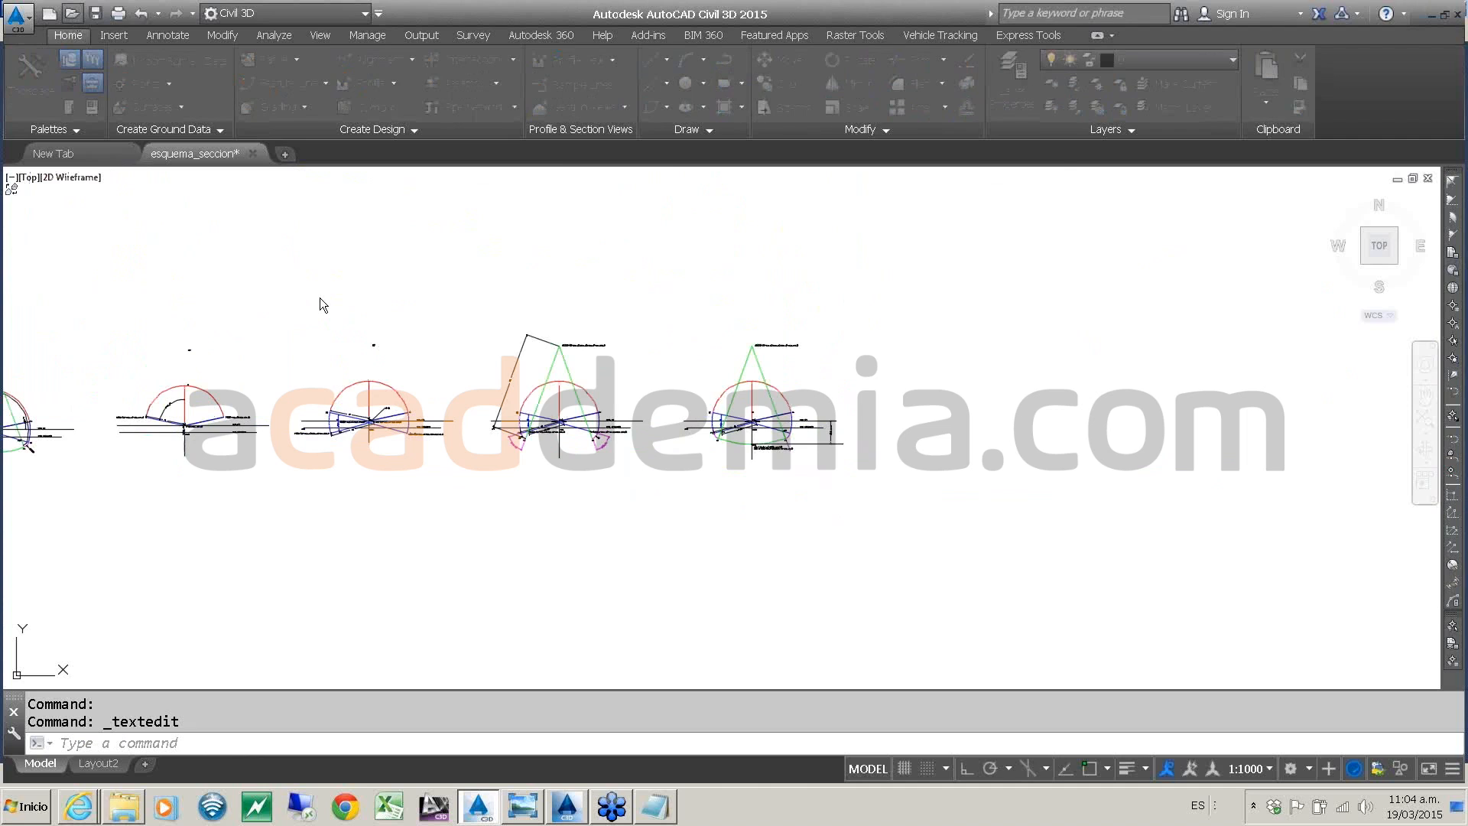
{"action": "left_click", "coordinate": [620, 320]}
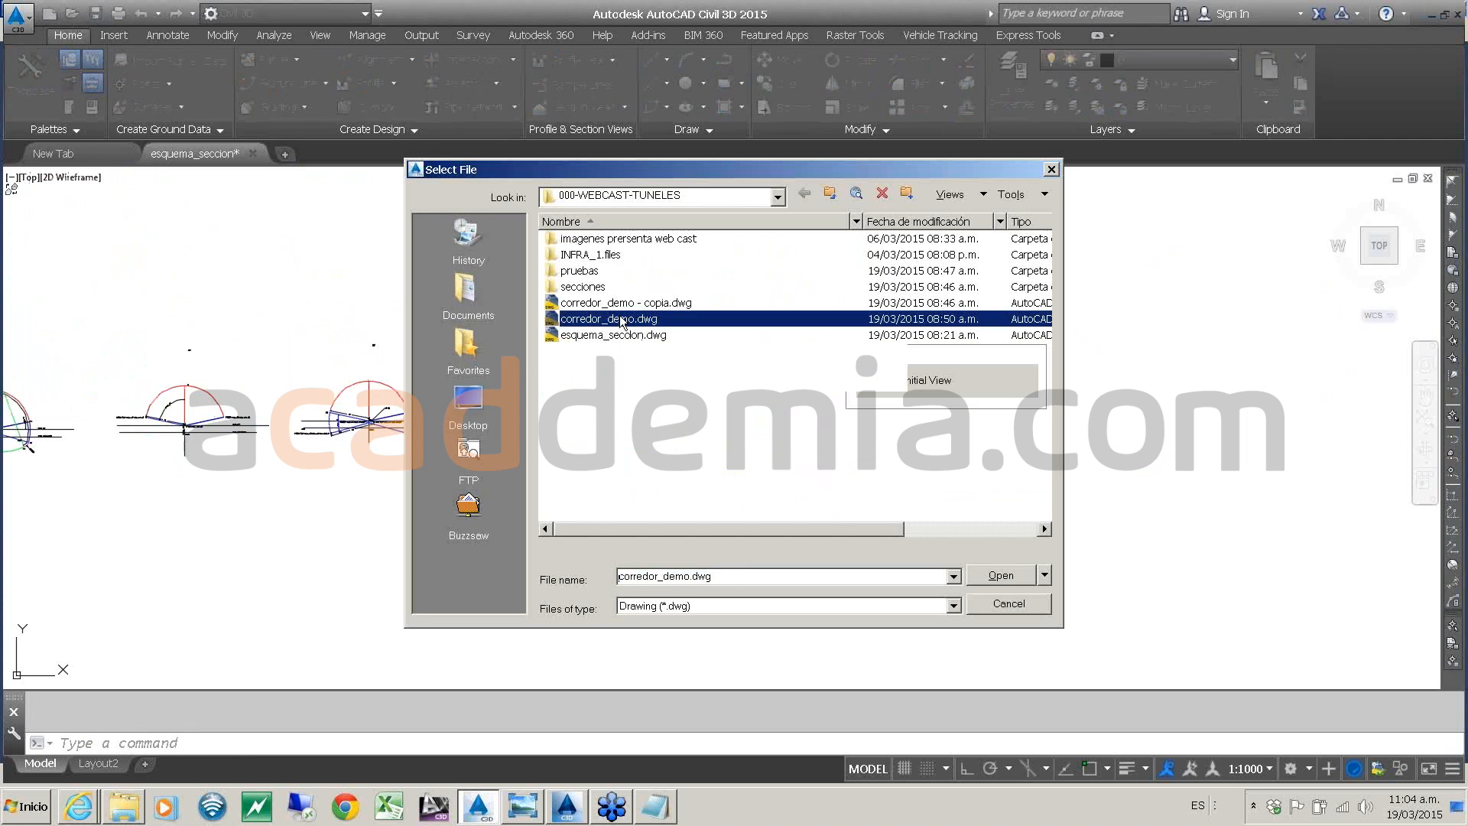
{"action": "left_click", "coordinate": [1003, 577]}
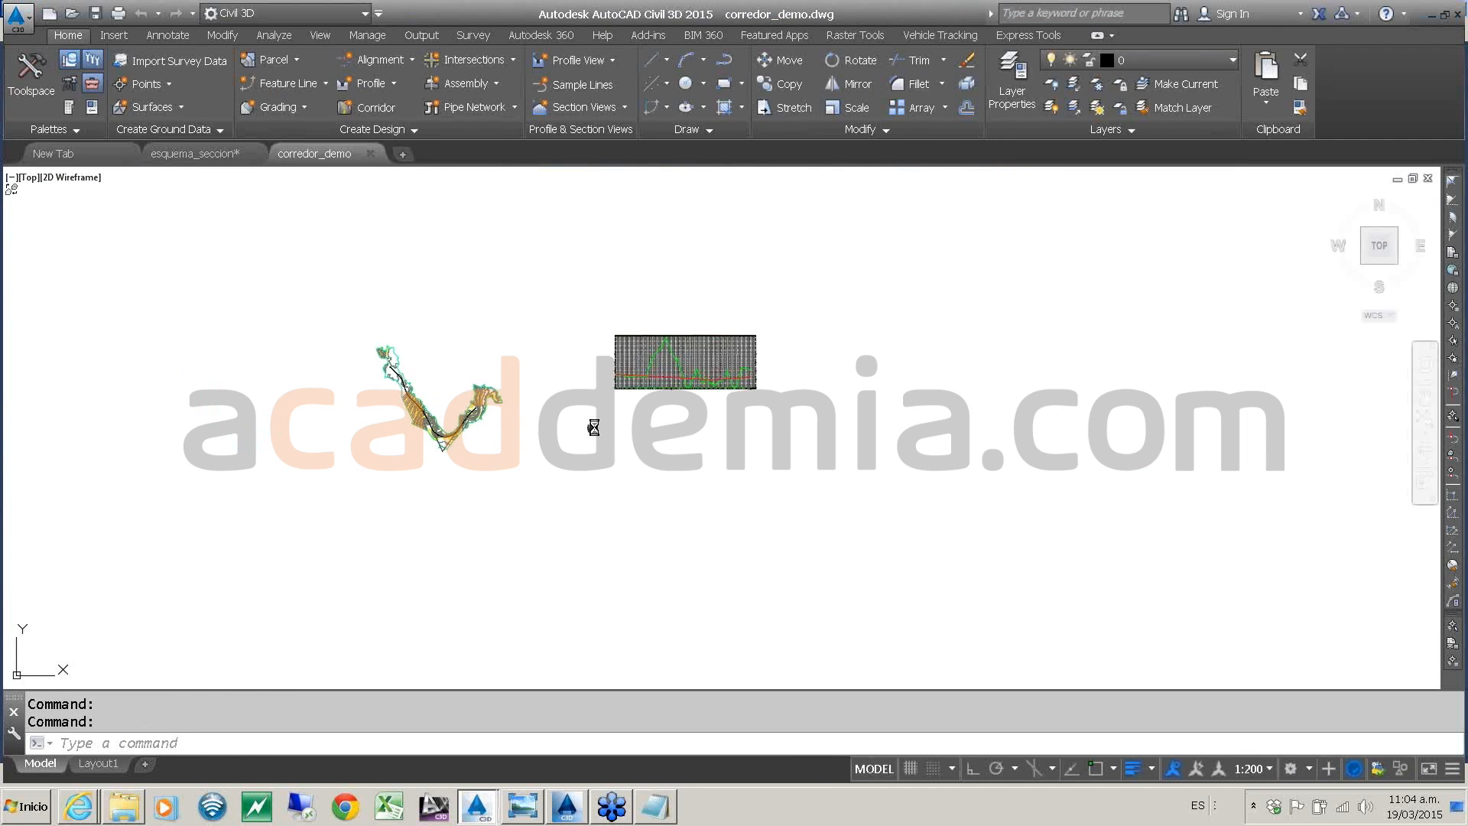
{"action": "left_click", "coordinate": [34, 92]}
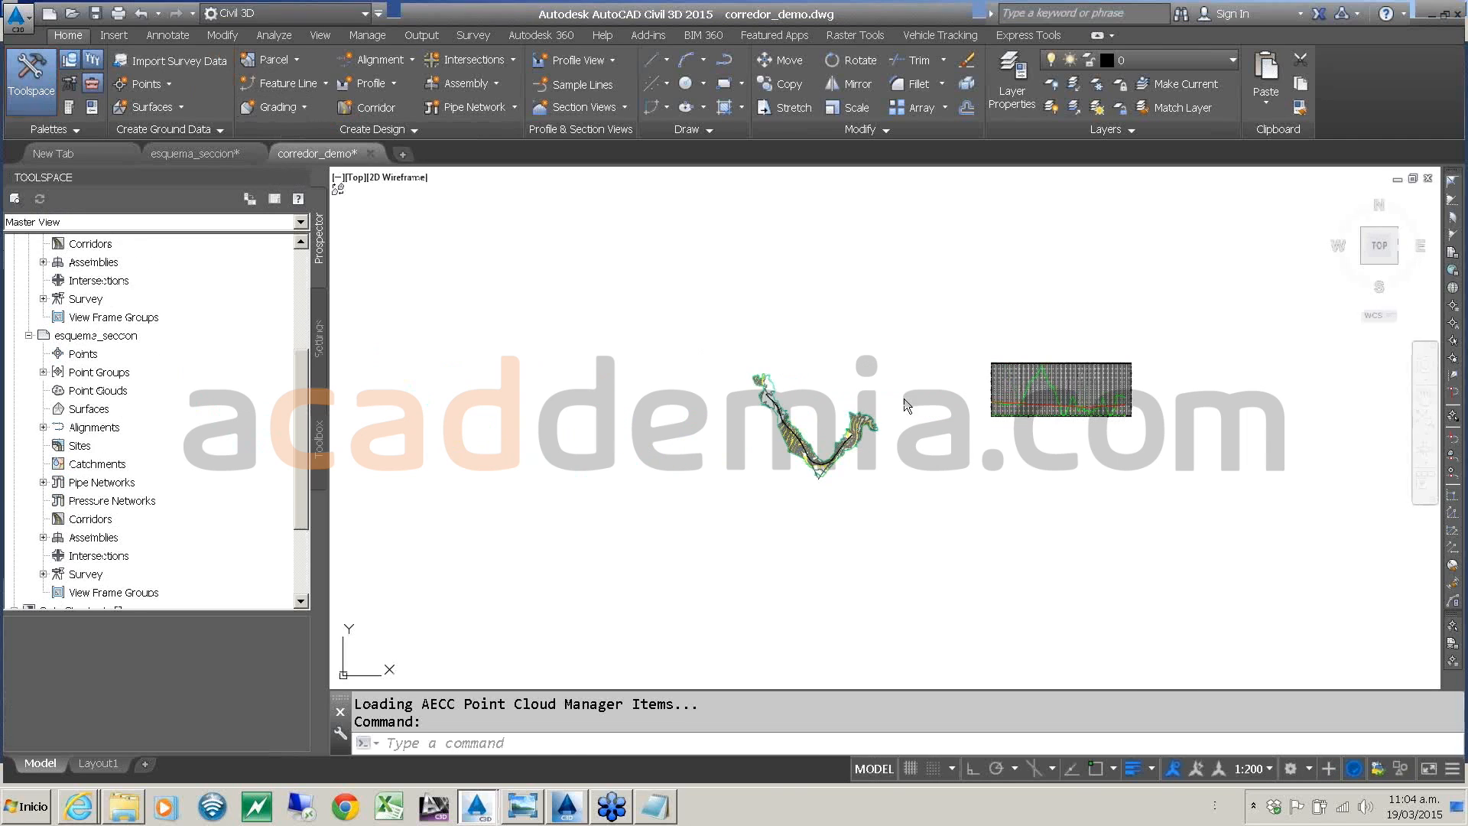
- Examine the surface contours with the alignment in plan, and the terrain and design profiles in the profile view
{"action": "left_click", "coordinate": [850, 459]}
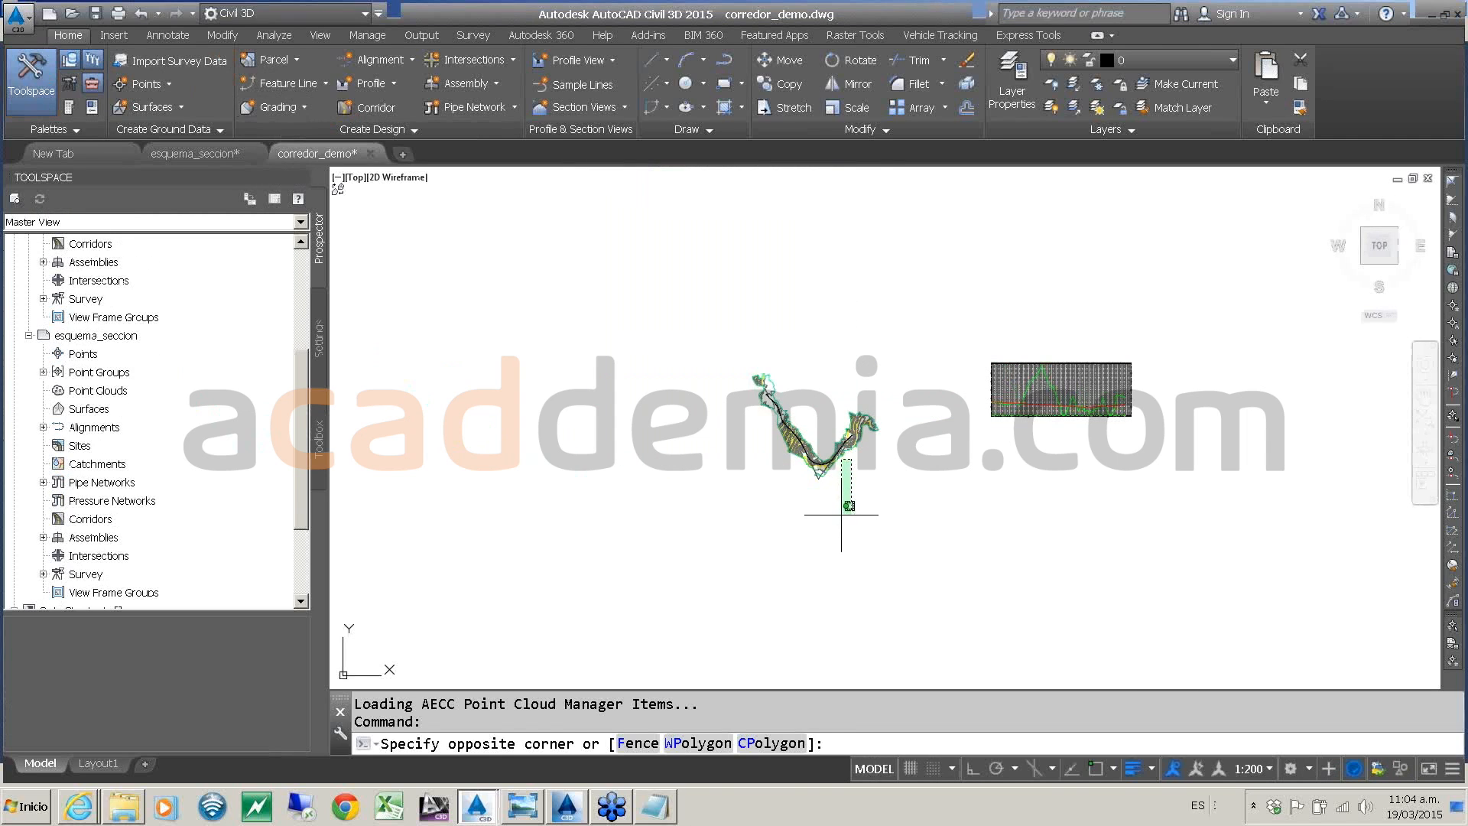
{"action": "scroll", "coordinate": [841, 488], "scroll_direction": "up", "scroll_amount": 6}
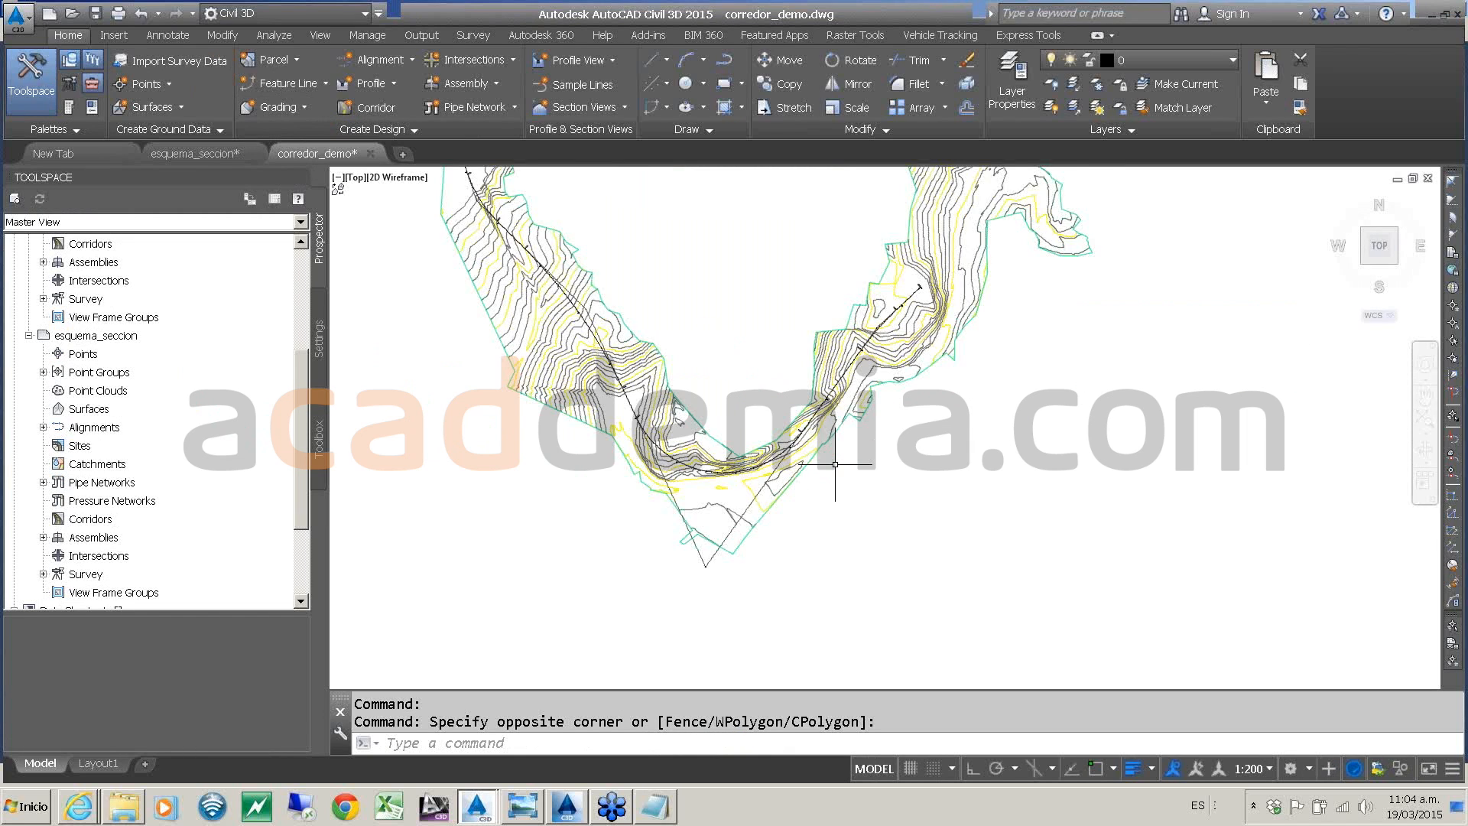
{"action": "scroll", "coordinate": [825, 452], "scroll_direction": "down", "scroll_amount": 8}
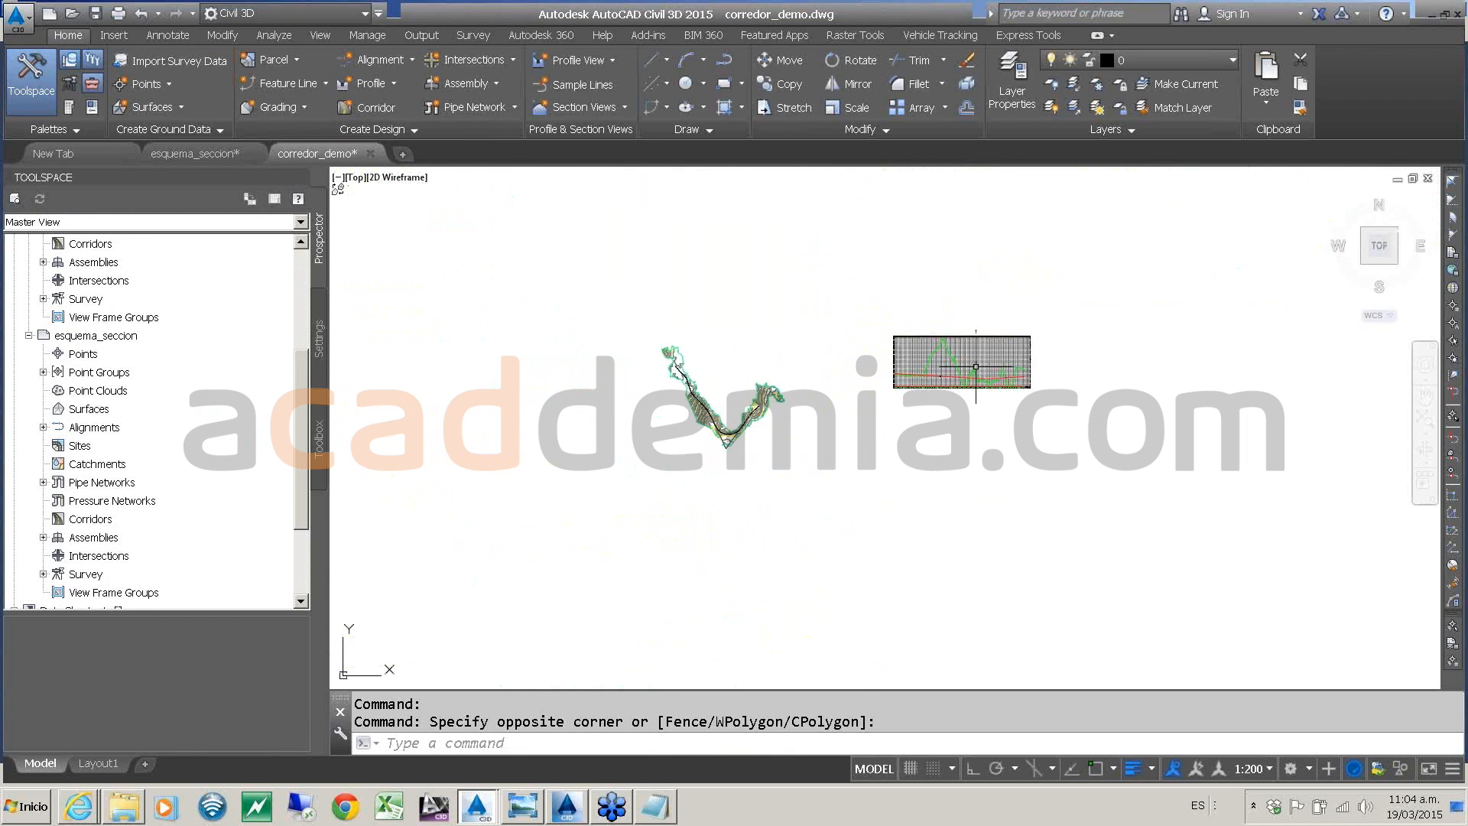
{"action": "scroll", "coordinate": [960, 363], "scroll_direction": "up", "scroll_amount": 4}
{"action": "scroll", "coordinate": [960, 362], "scroll_direction": "up", "scroll_amount": 2}
{"action": "scroll", "coordinate": [960, 362], "scroll_direction": "down", "scroll_amount": 2}
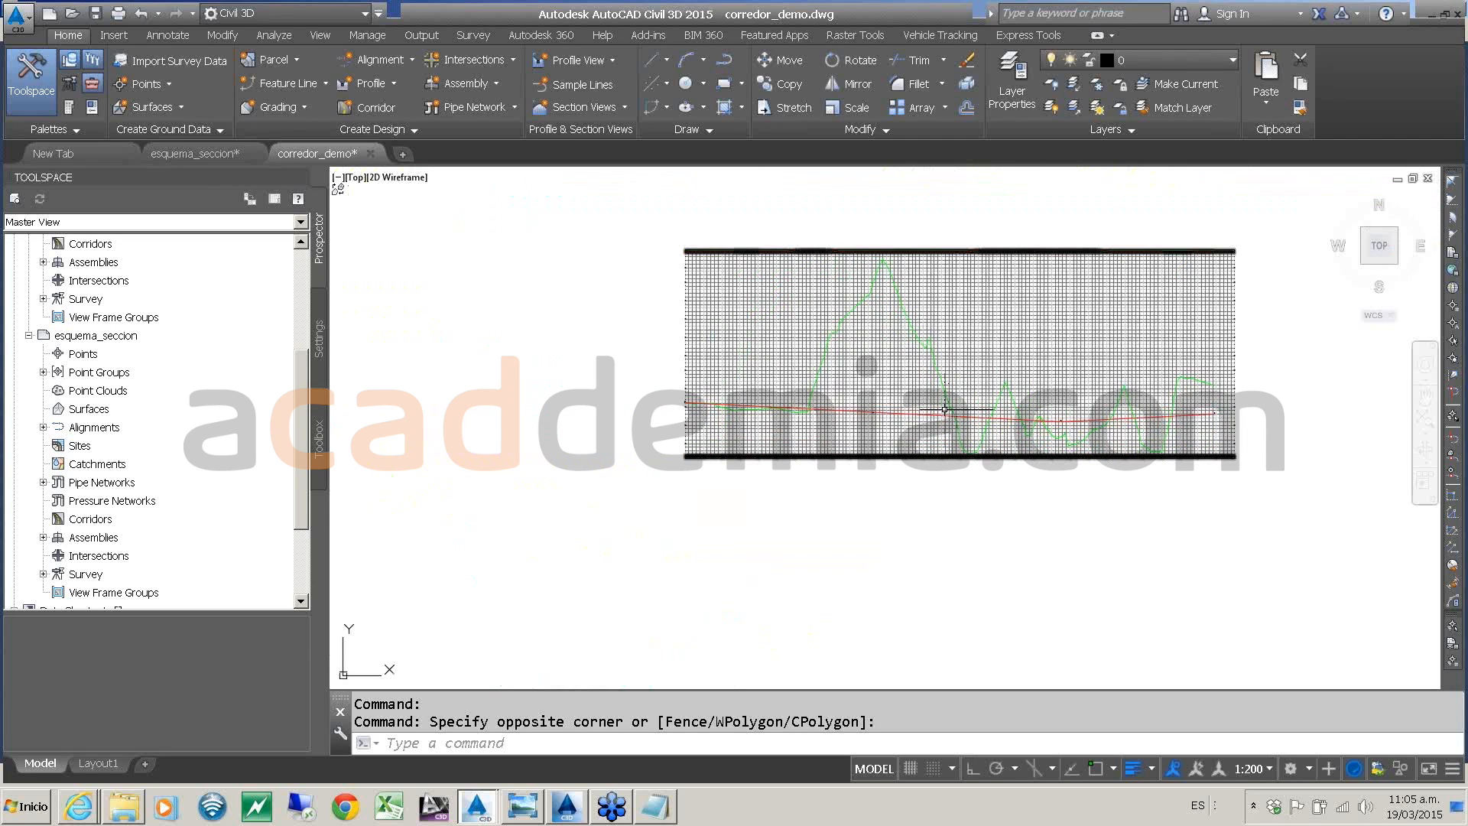
{"action": "scroll", "coordinate": [956, 425], "scroll_direction": "down", "scroll_amount": 4}
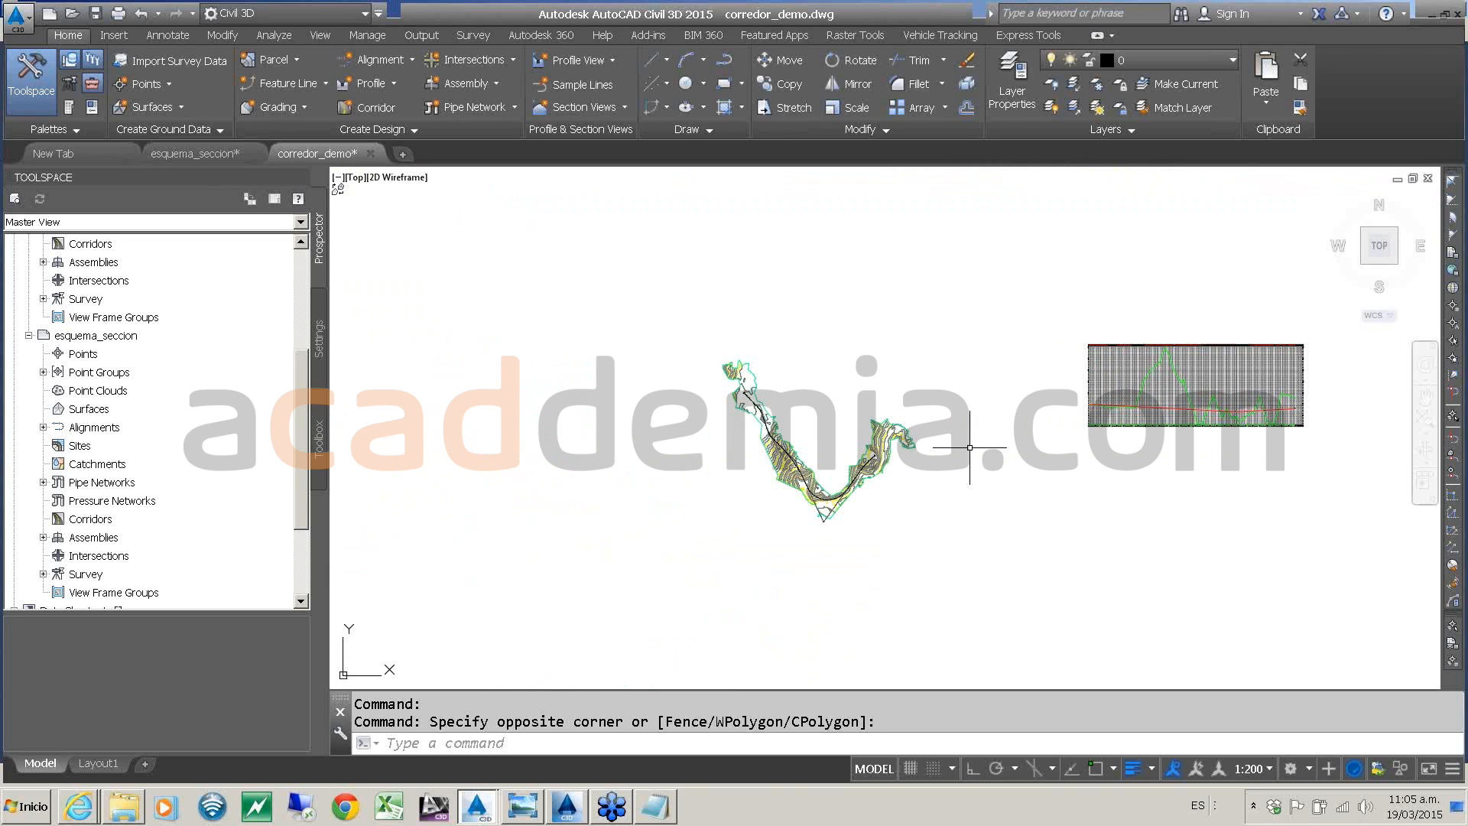
- Inspect the superelevation lines in the band above the profile view along the alignment
{"action": "scroll", "coordinate": [1168, 348], "scroll_direction": "up", "scroll_amount": 2}
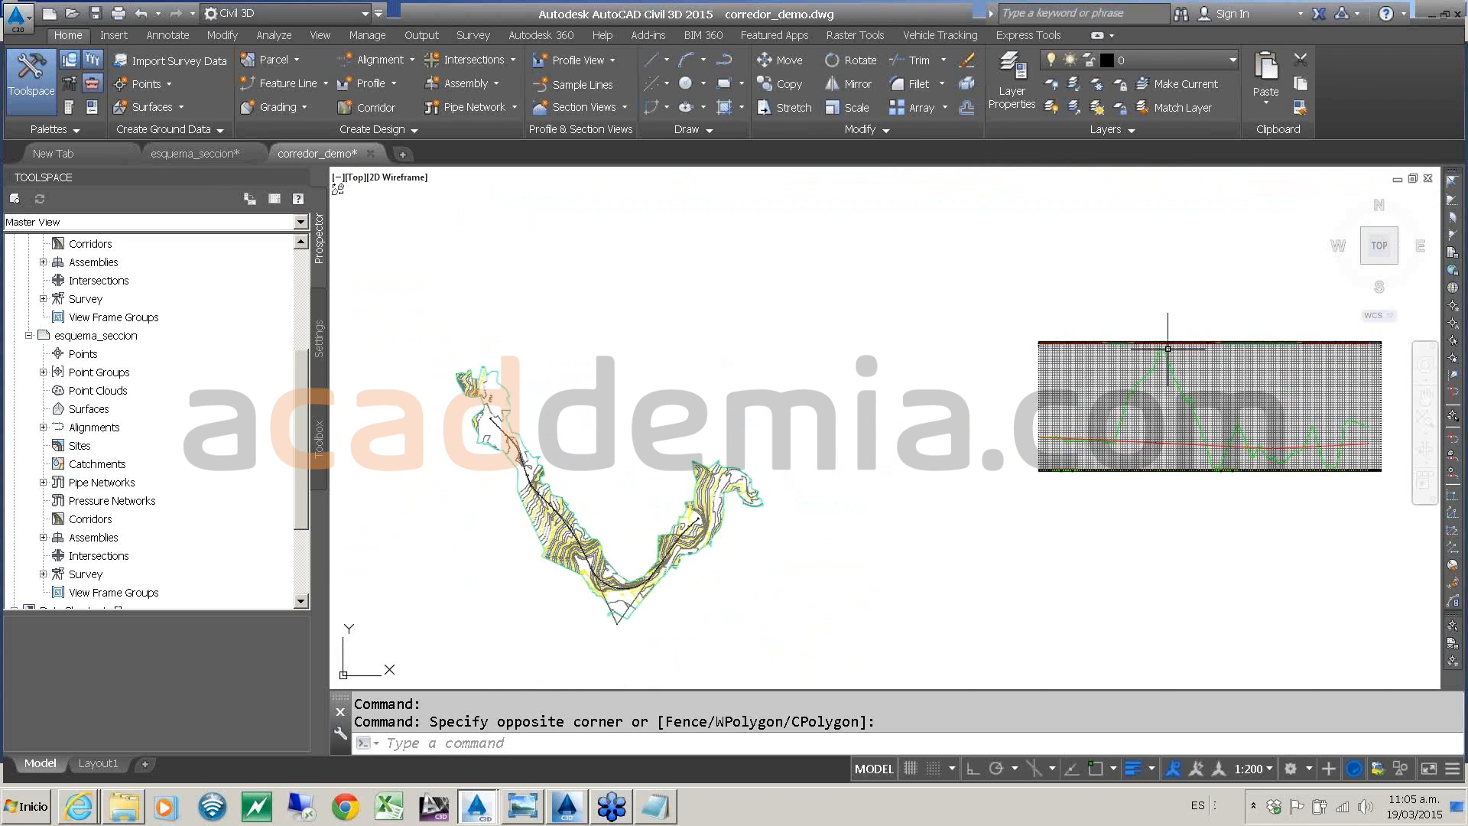
{"action": "scroll", "coordinate": [1168, 348], "scroll_direction": "up", "scroll_amount": 5}
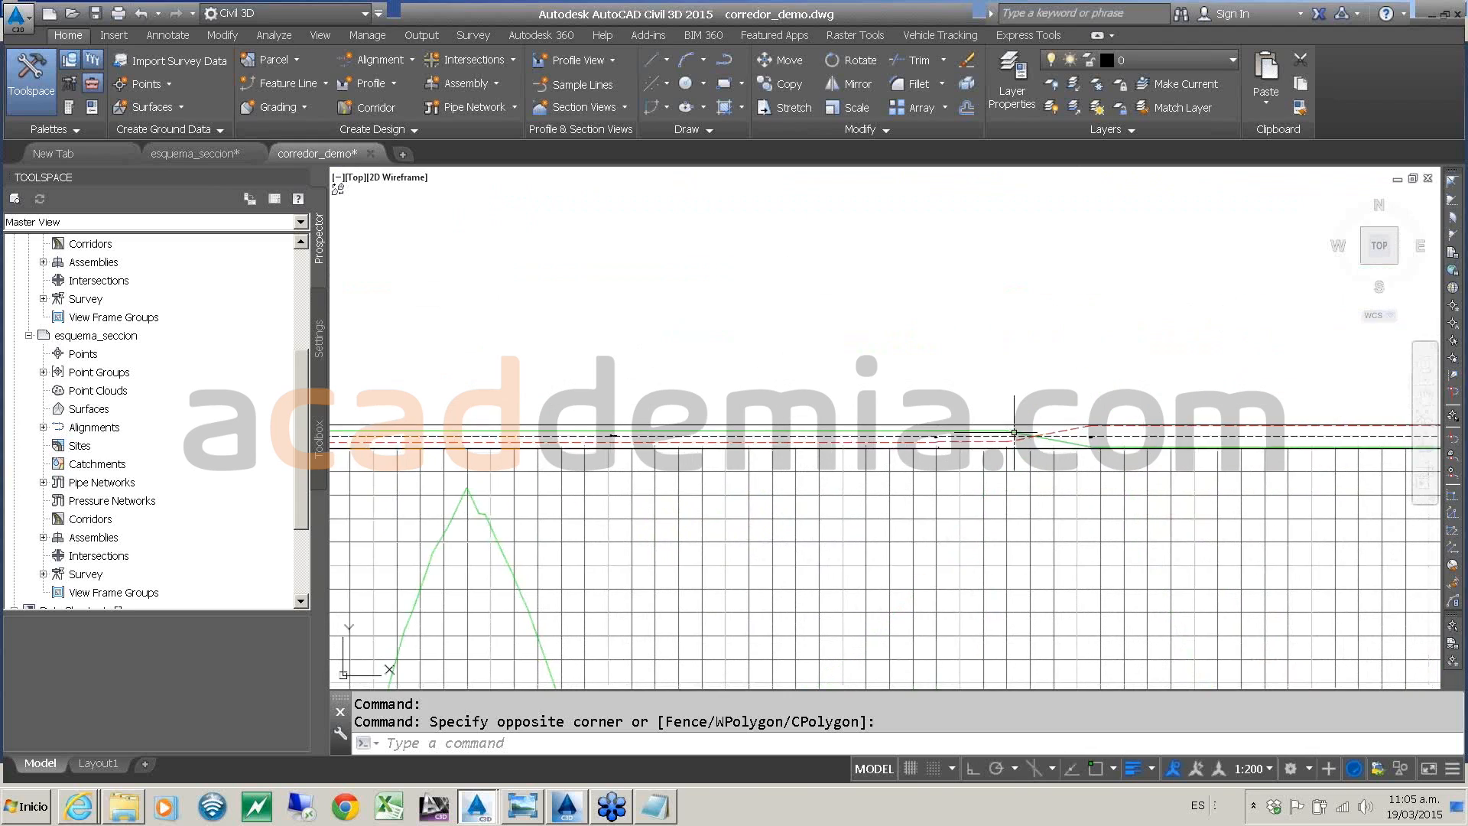
{"action": "scroll", "coordinate": [1016, 433], "scroll_direction": "up", "scroll_amount": 2}
{"action": "scroll", "coordinate": [1016, 432], "scroll_direction": "down", "scroll_amount": 2}
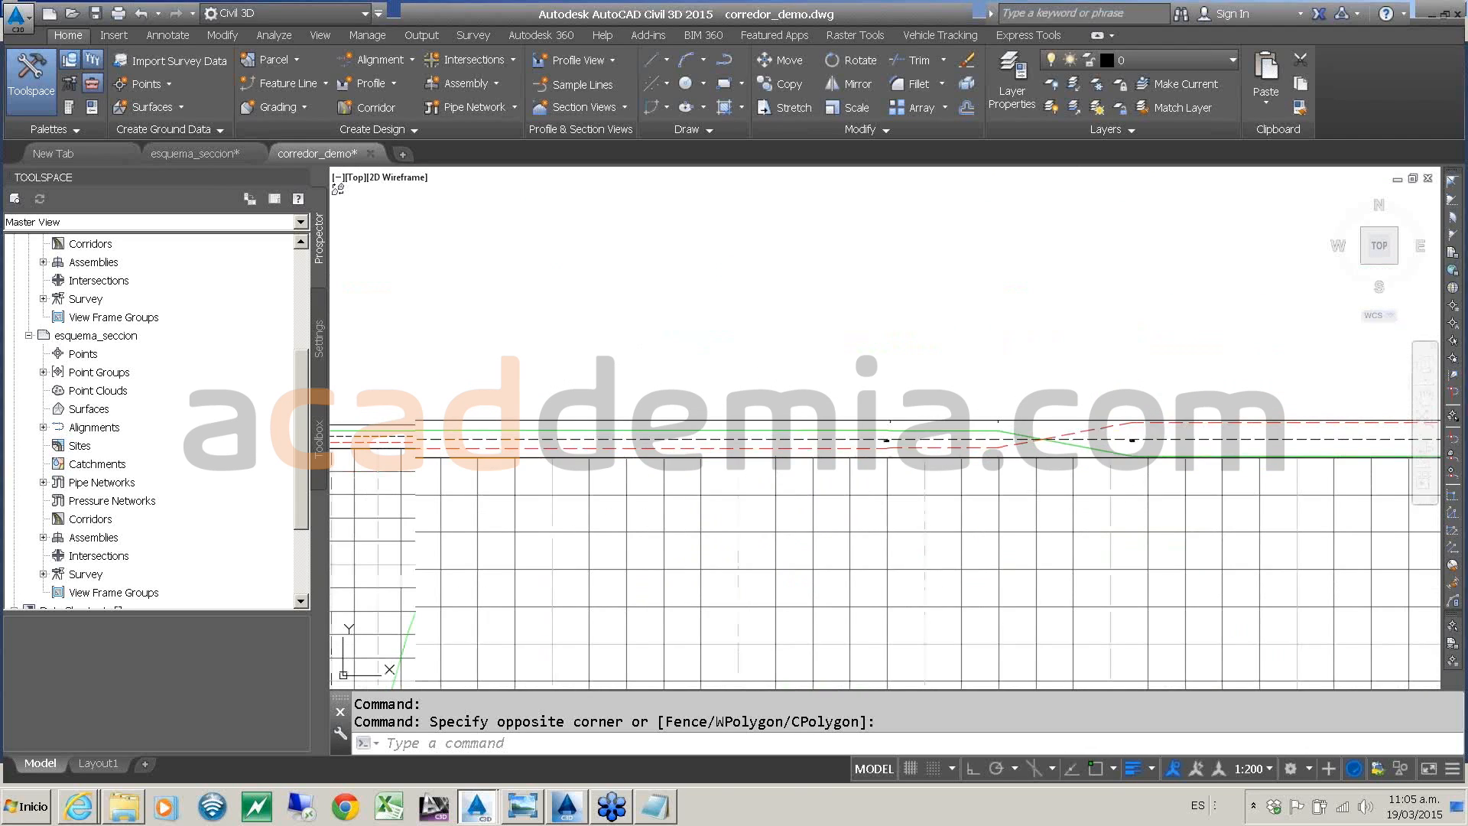
{"action": "mouse_move", "coordinate": [848, 433]}
{"action": "middle_mouse_down"}
{"action": "mouse_move", "coordinate": [1224, 383]}
{"action": "mouse_move", "coordinate": [1463, 382]}
{"action": "middle_mouse_up"}
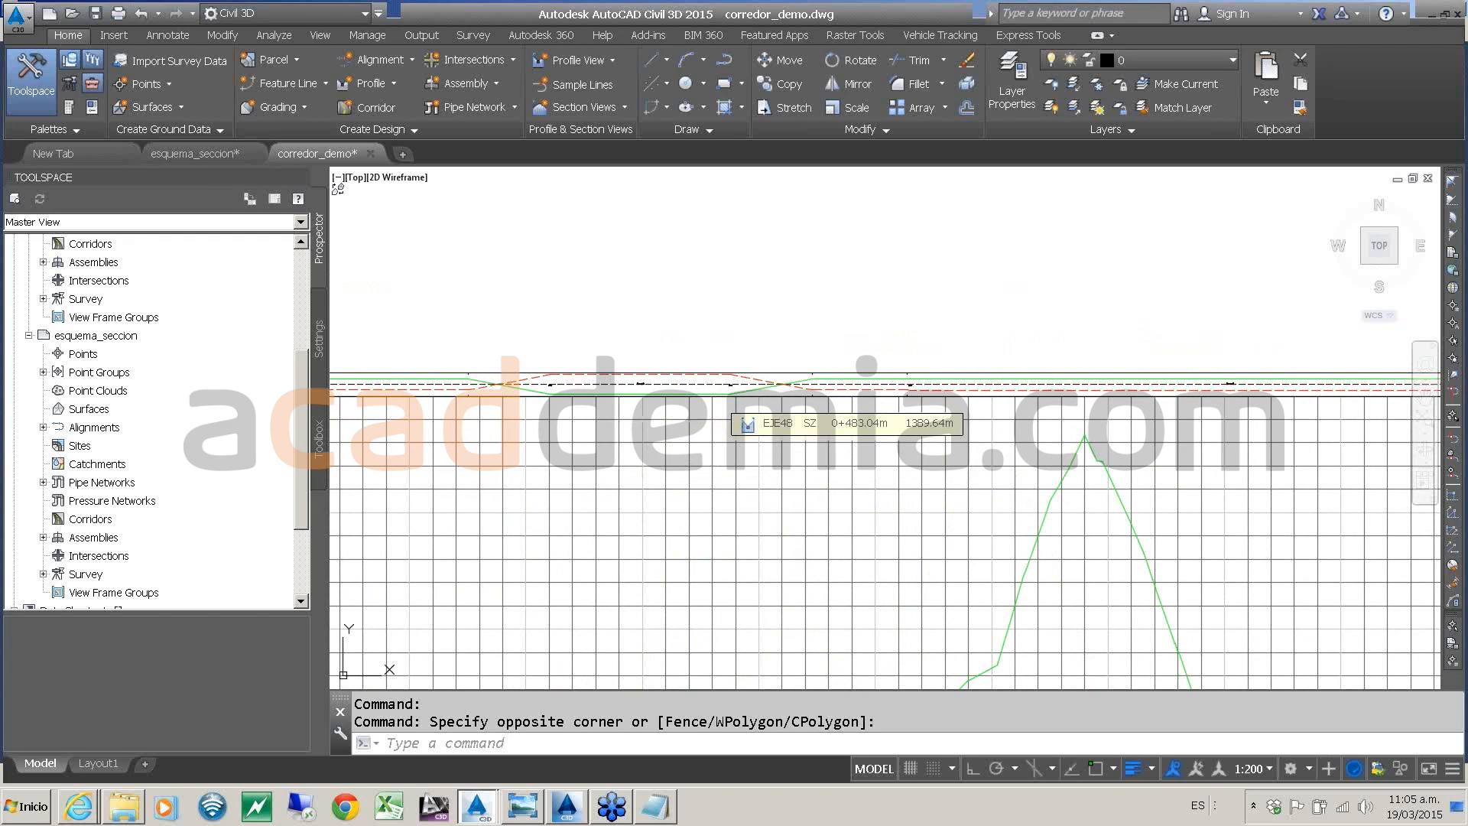
{"action": "middle_click_drag", "start_coordinate": [730, 405], "coordinate": [954, 403]}
{"action": "middle_click_drag", "start_coordinate": [497, 401], "coordinate": [913, 391]}
{"action": "scroll", "coordinate": [912, 392], "scroll_direction": "down", "scroll_amount": 2}
{"action": "scroll", "coordinate": [912, 390], "scroll_direction": "down", "scroll_amount": 6}
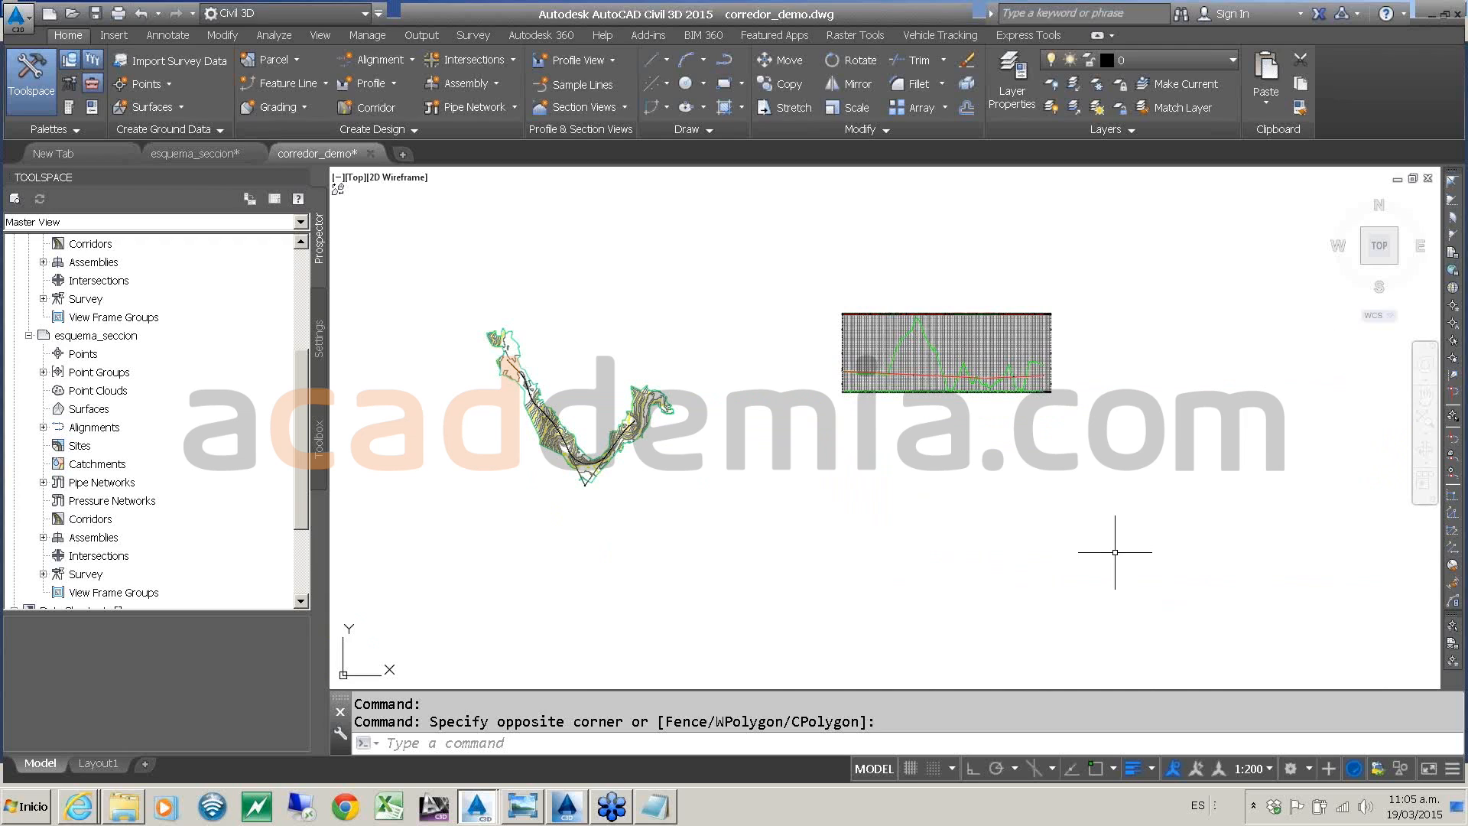
- Display the Civil Metric Subassemblies tool palettes with the LOS MIOS palette for importing subassemblies
{"action": "key", "text": "ctrl+3"}
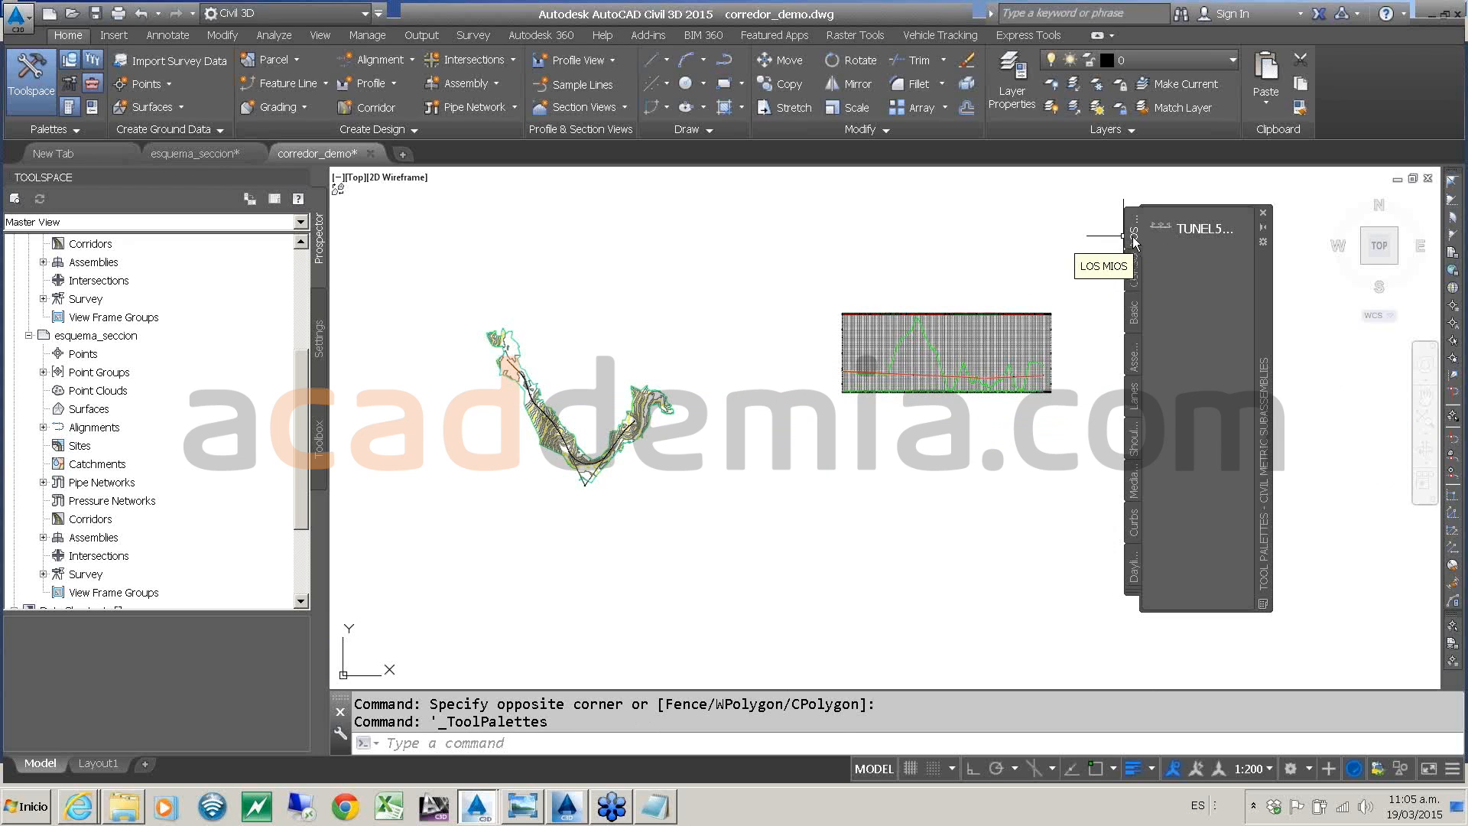
{"action": "right_click", "coordinate": [1132, 238]}
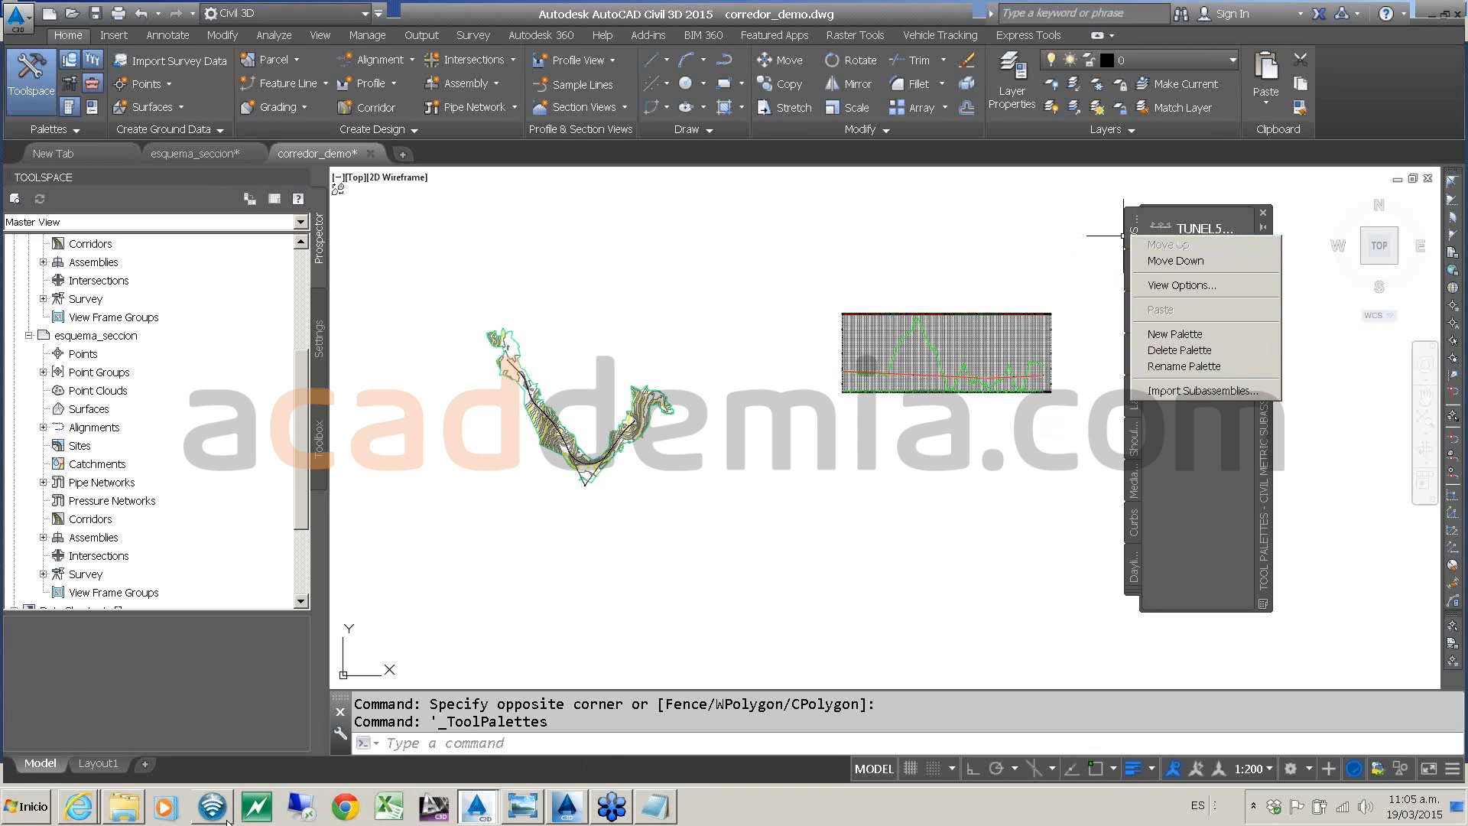
{"action": "left_click", "coordinate": [160, 818]}
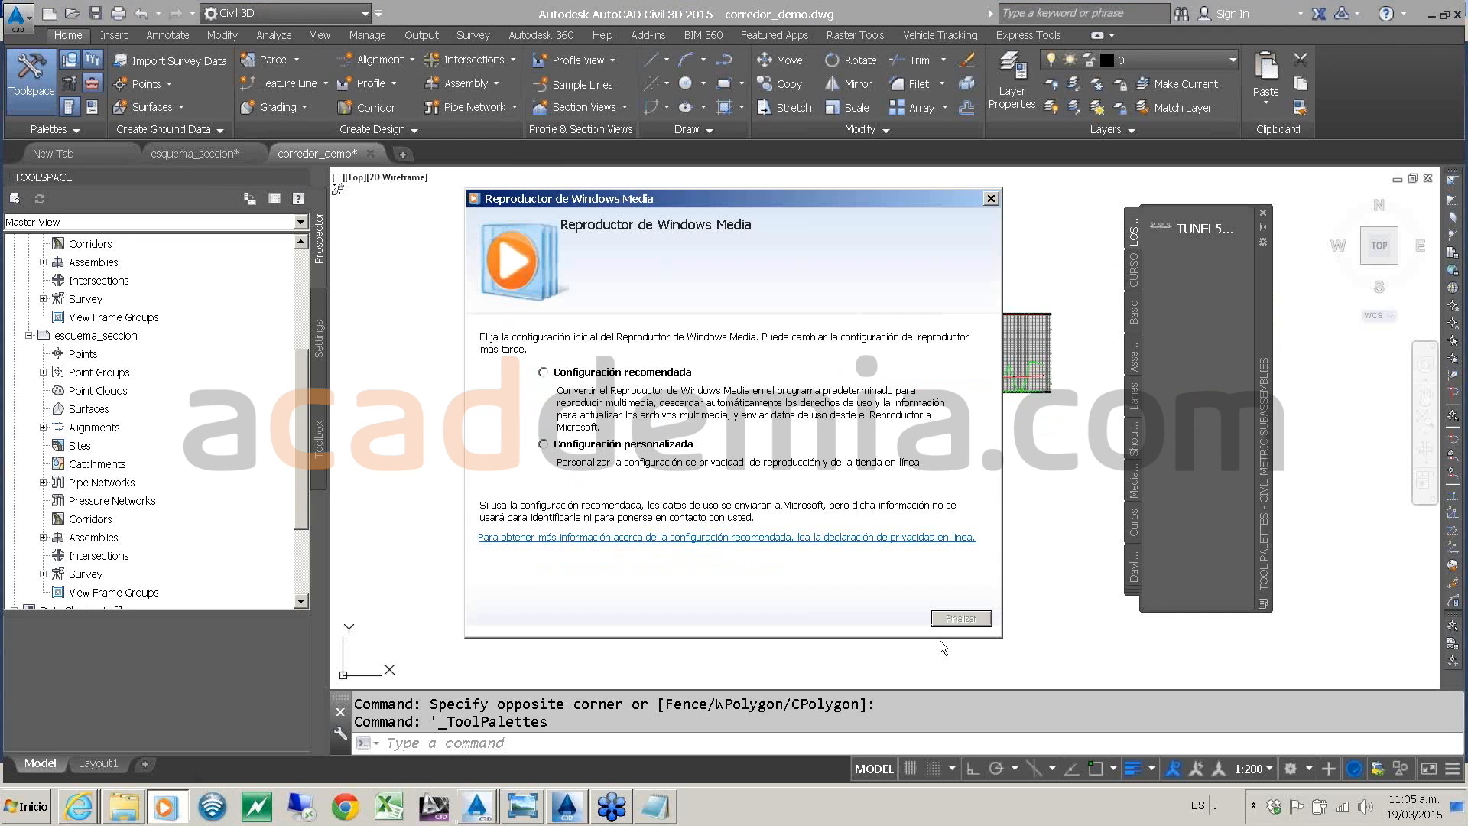
{"action": "left_click", "coordinate": [992, 199]}
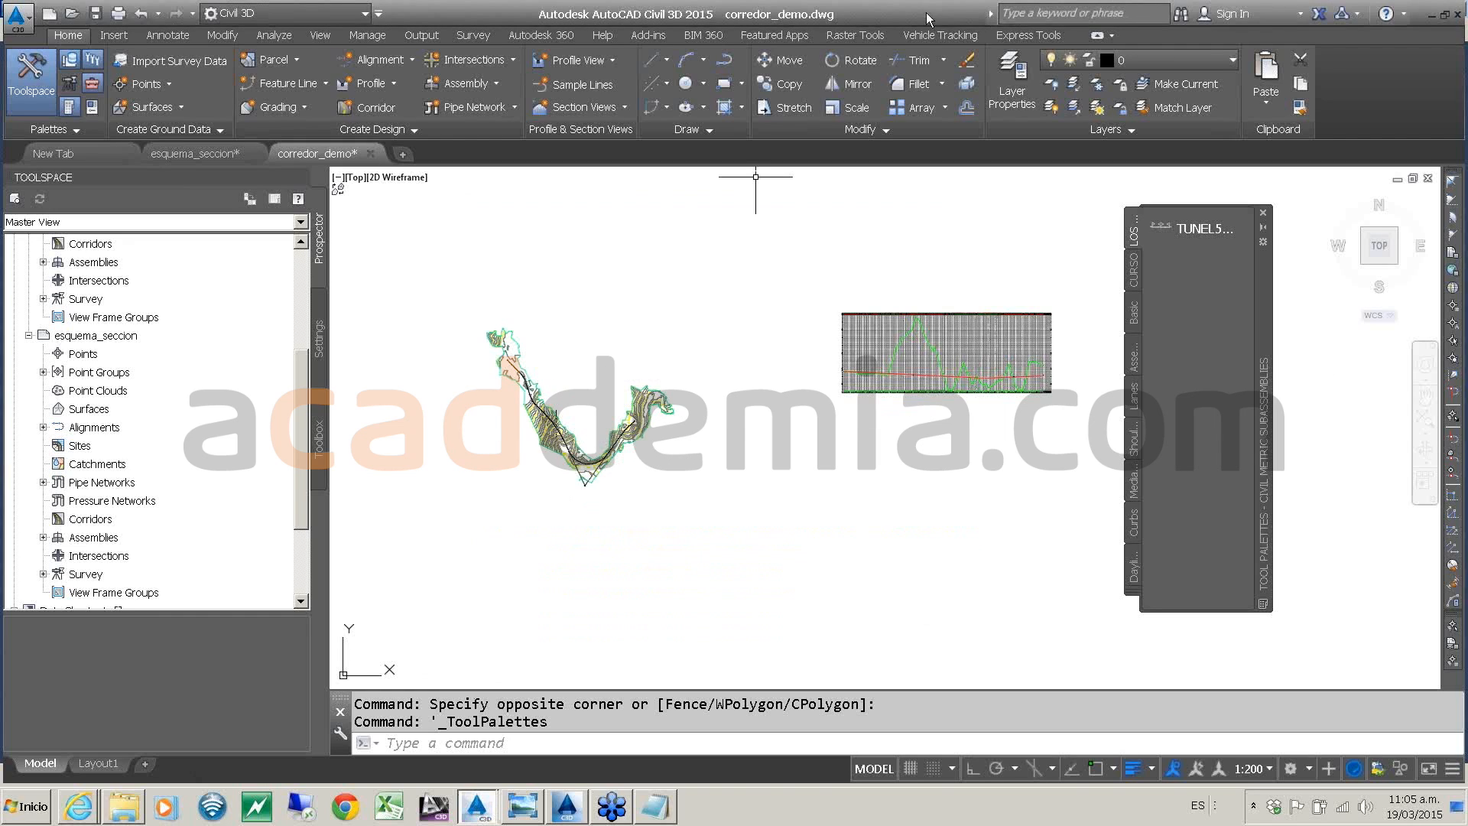
- Look through the 000-WEBCAST-TUNELES folder for the saved tunnel arch .pkt files
{"action": "left_click_drag", "start_coordinate": [1467, 92], "coordinate": [724, 176]}
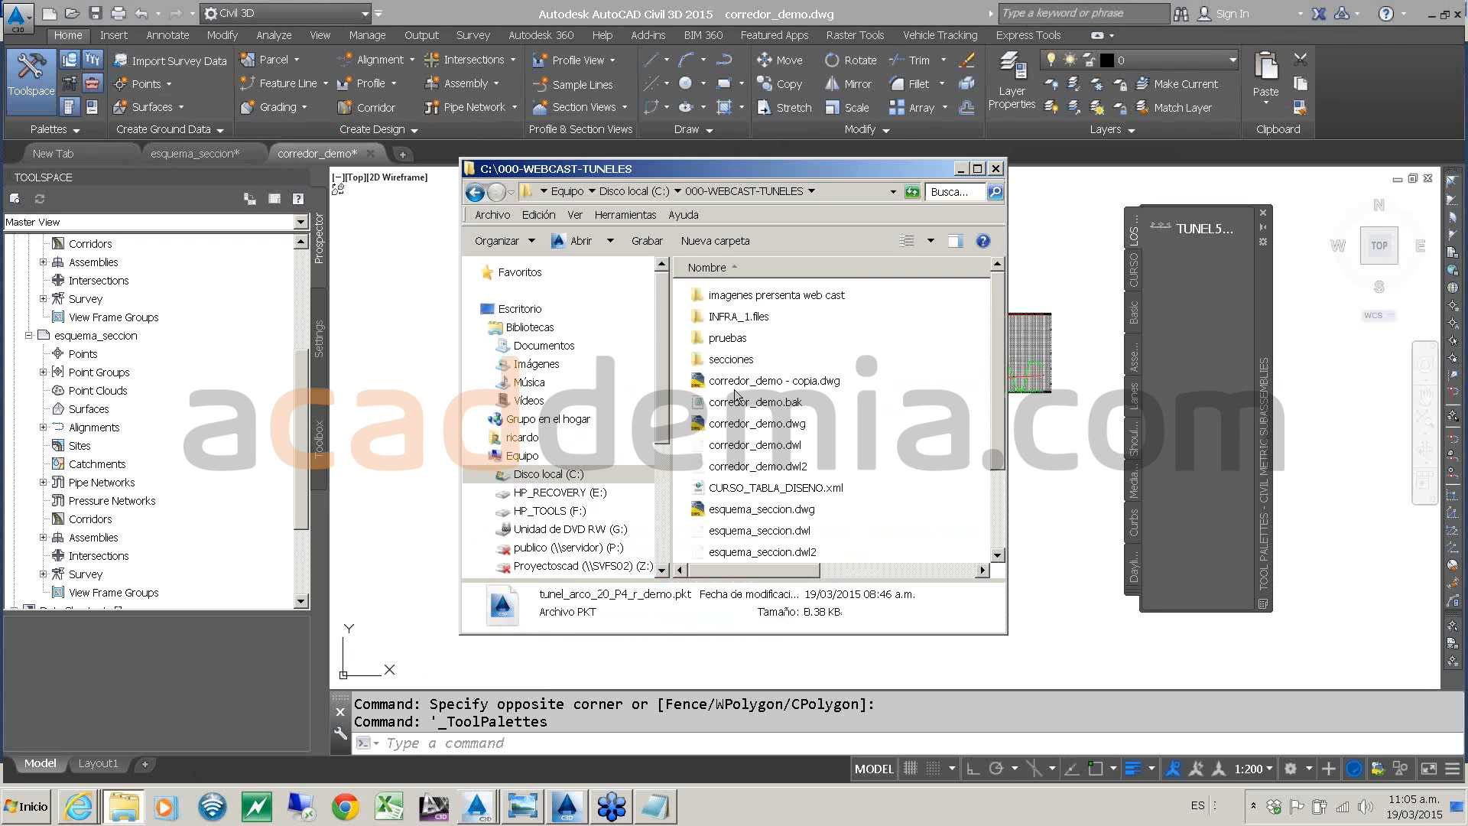
{"action": "left_click_drag", "start_coordinate": [998, 378], "coordinate": [999, 488]}
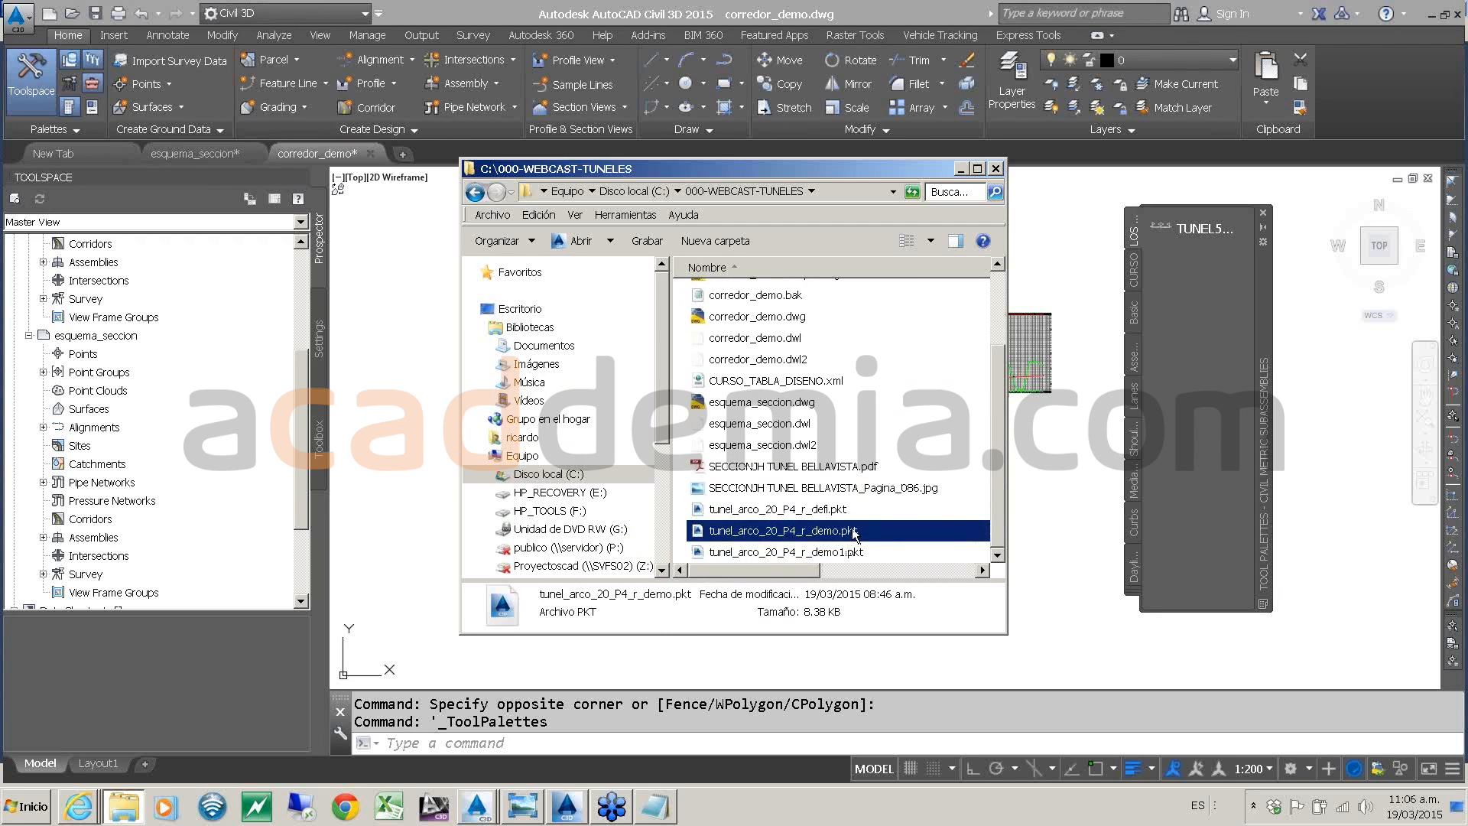
{"action": "left_click", "coordinate": [960, 168]}
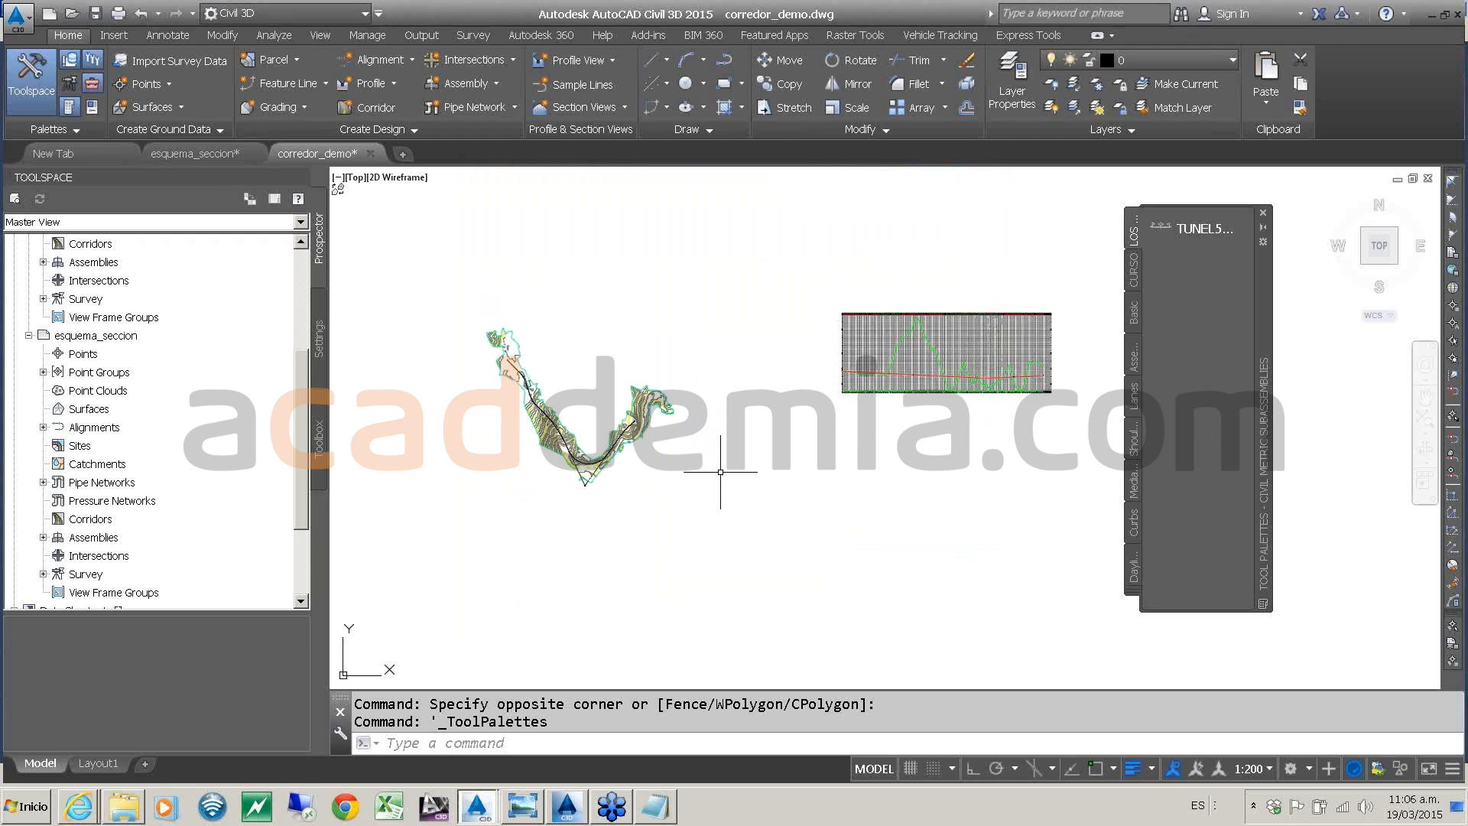
- Import the subassembly file tunel_arco_20_P4_r_defi.pkt into the LOS MIOS tool palette
{"action": "right_click", "coordinate": [1134, 235]}
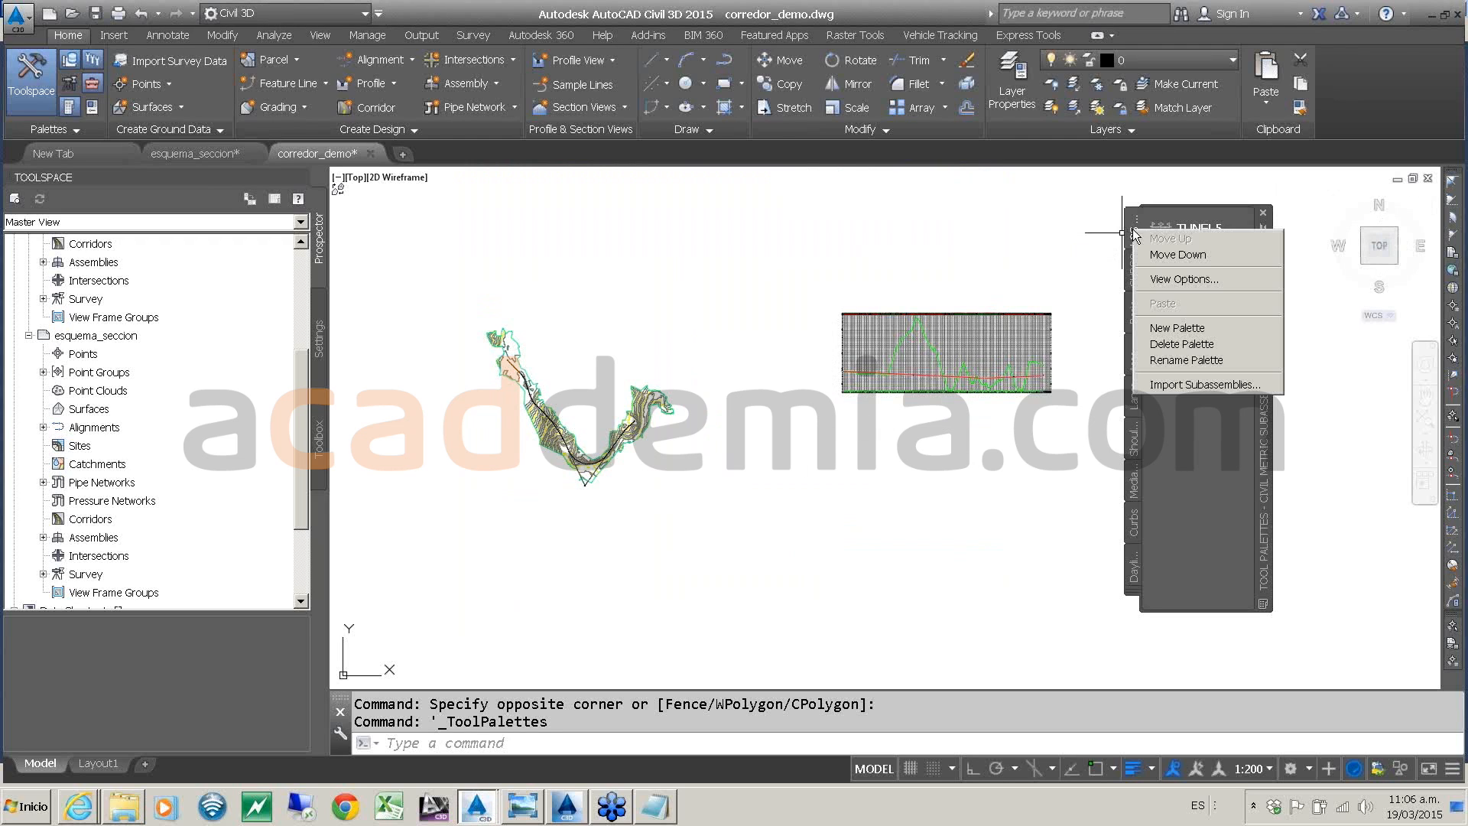
{"action": "left_click", "coordinate": [1173, 385]}
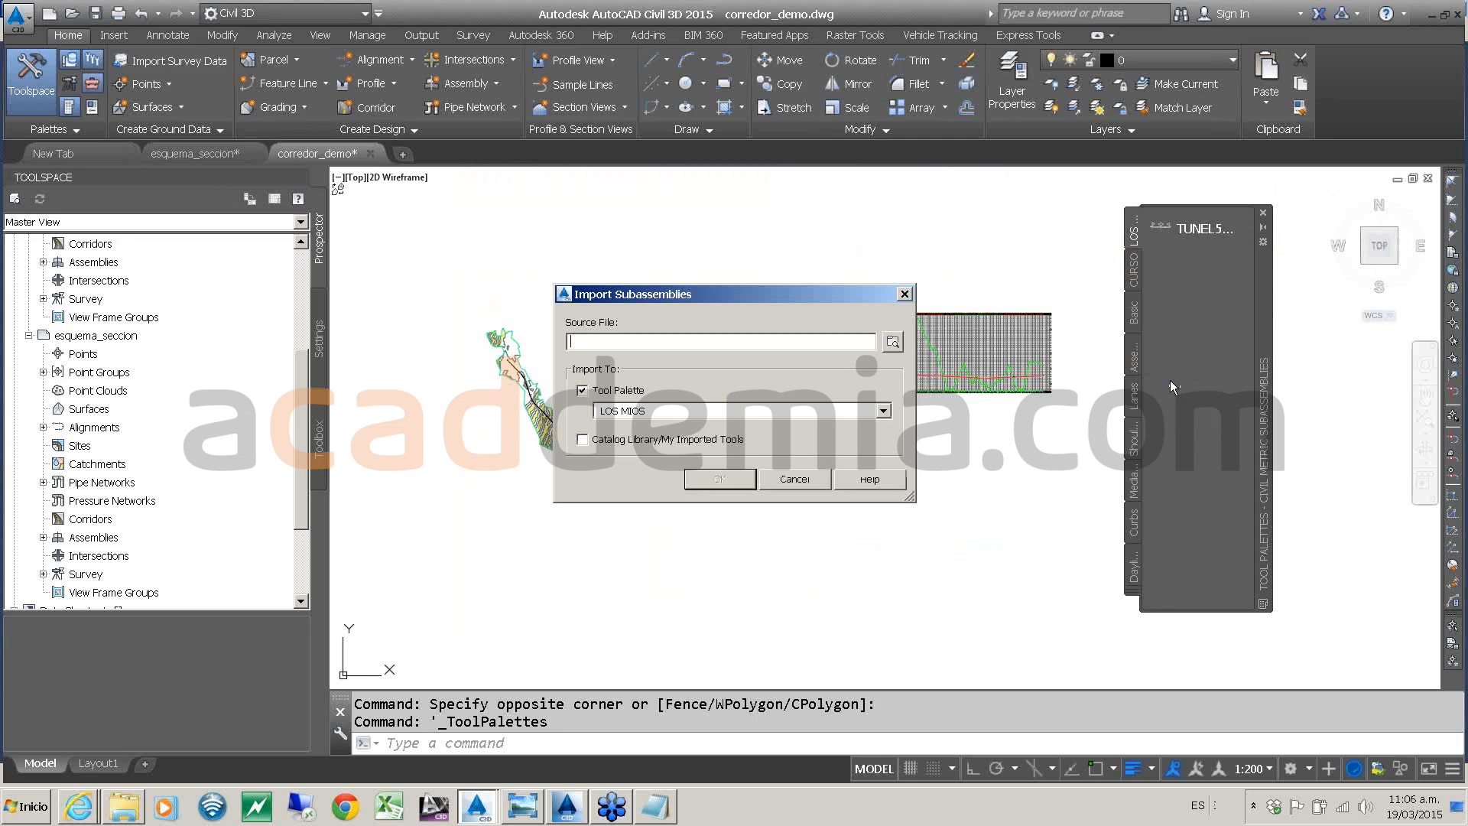
{"action": "left_click", "coordinate": [893, 343]}
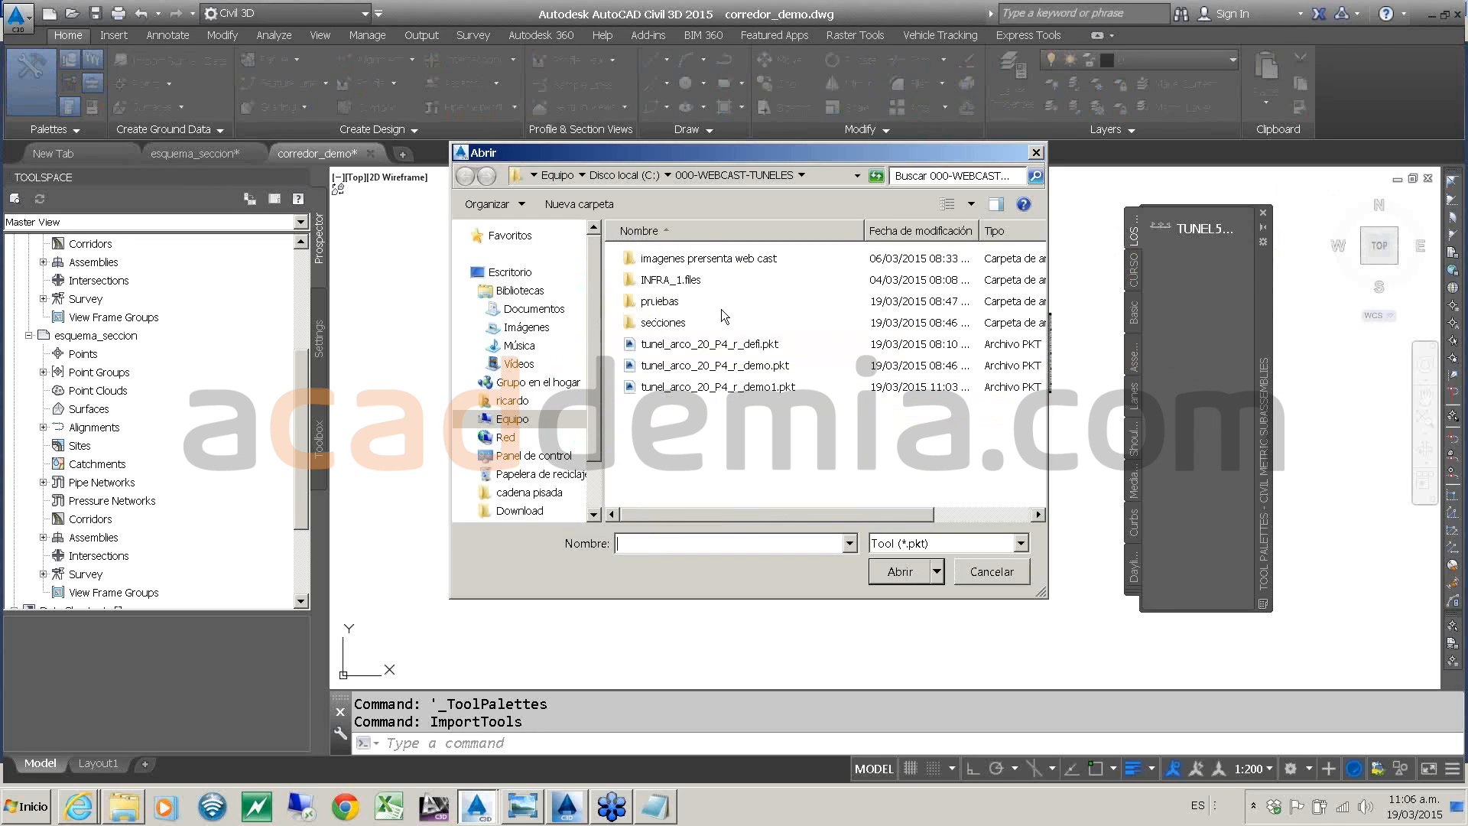
{"action": "left_click", "coordinate": [746, 346]}
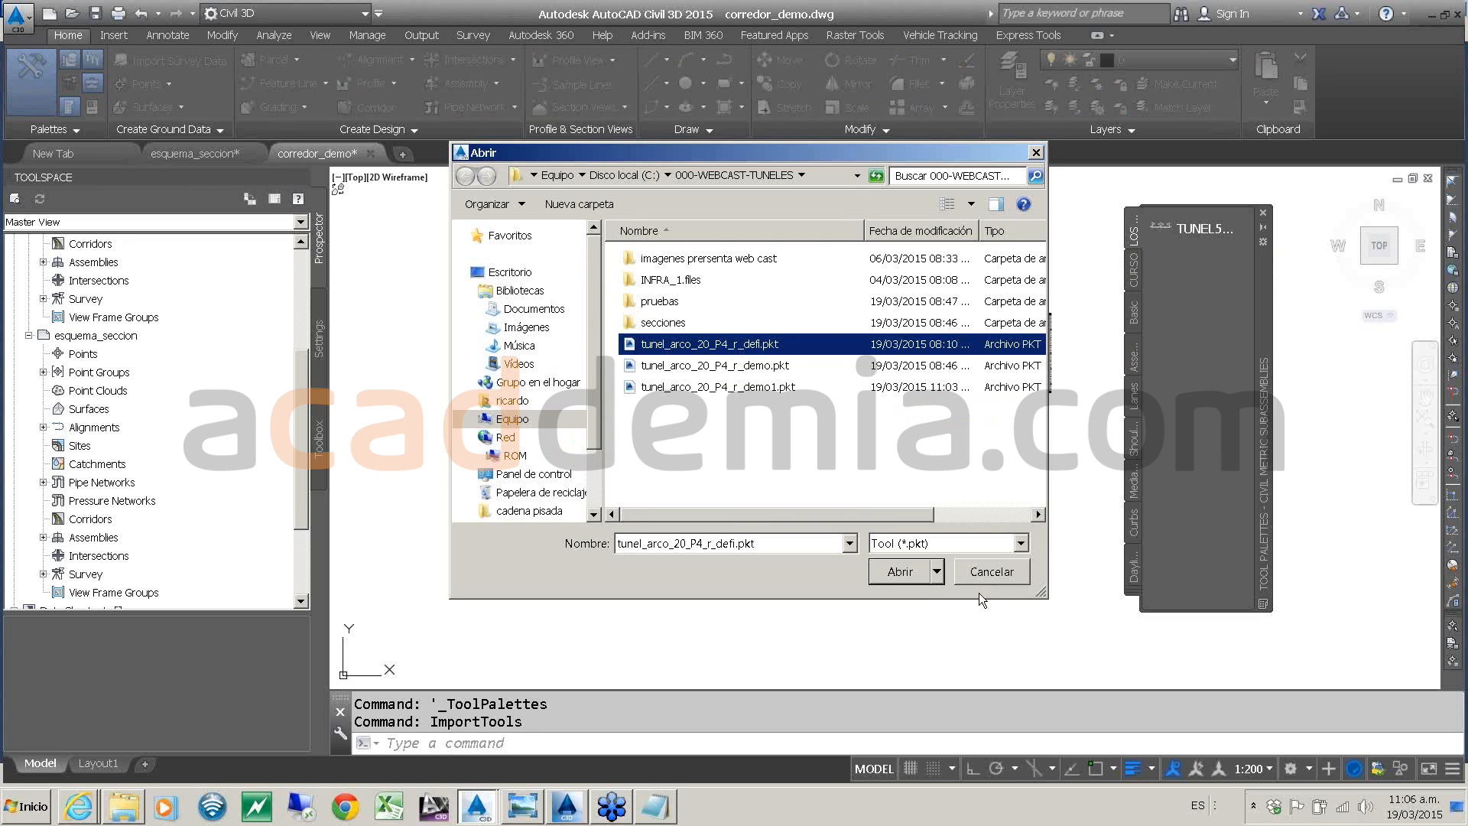
{"action": "left_click", "coordinate": [899, 572]}
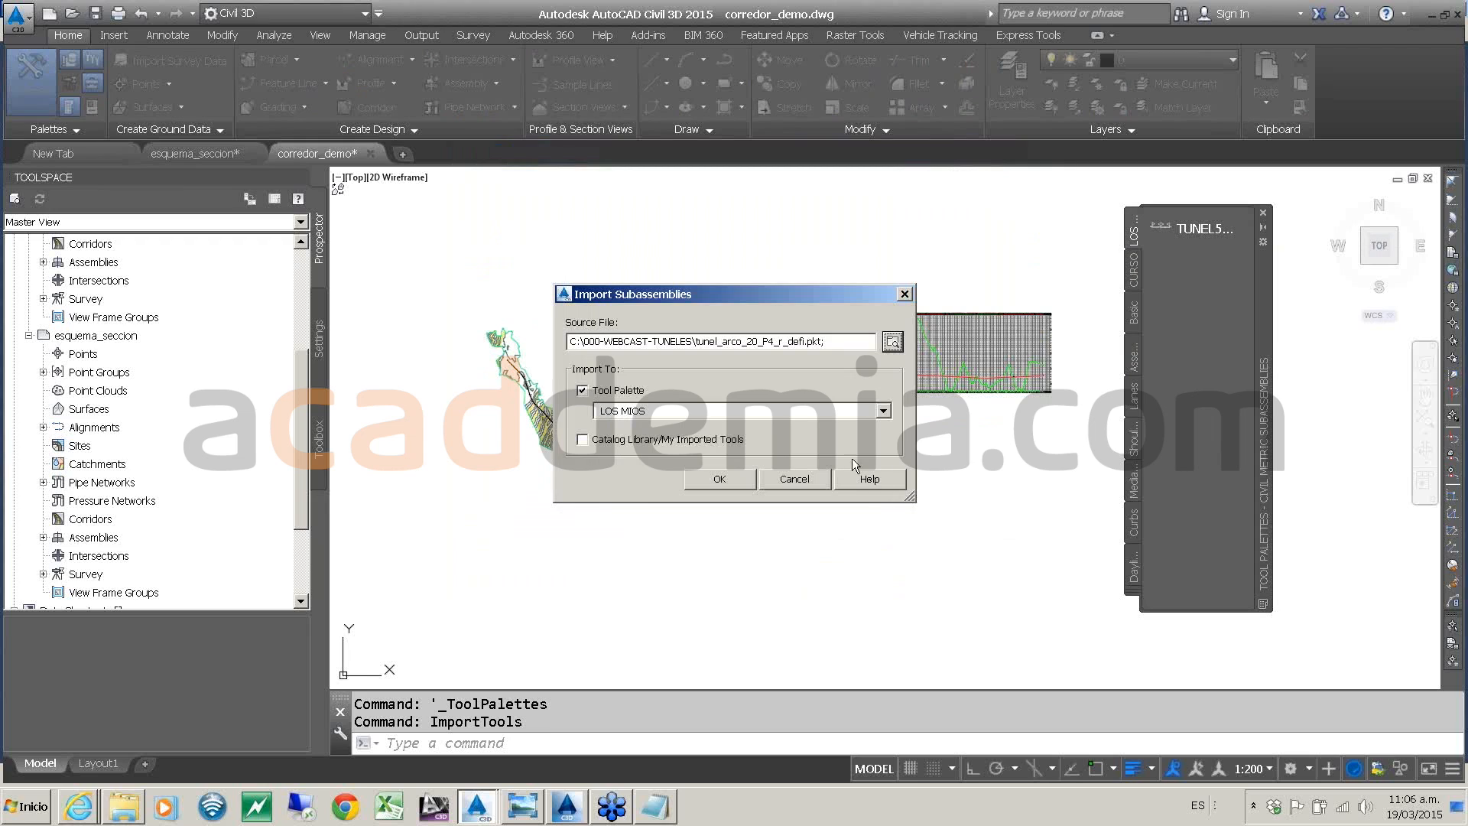
{"action": "left_click", "coordinate": [717, 478]}
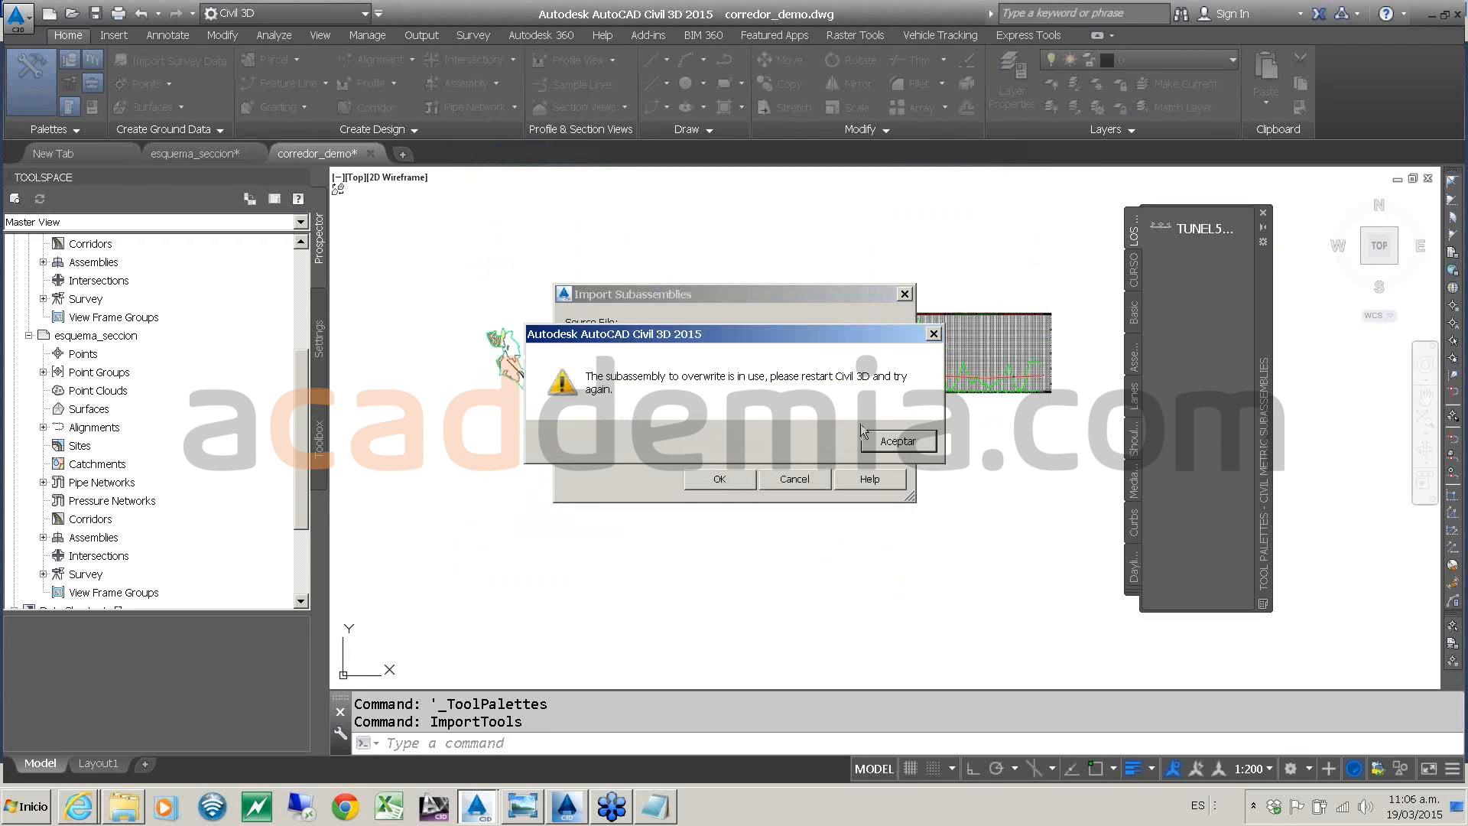
{"action": "left_click", "coordinate": [899, 442]}
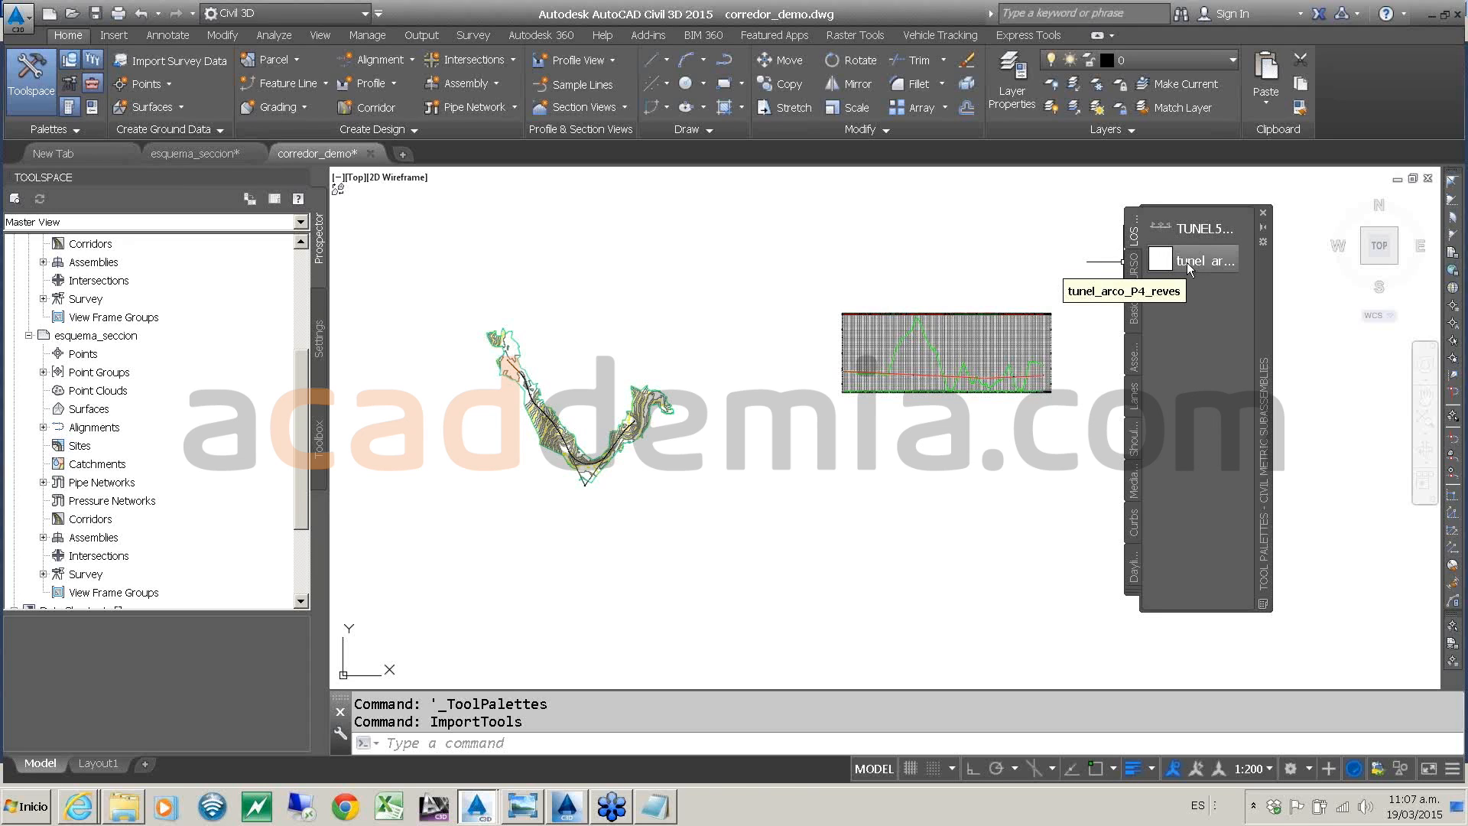
- Create an assembly named TUNEL of type Undivided Planar Road and place its baseline in the empty area below the profile view
{"action": "left_click", "coordinate": [480, 84]}
{"action": "left_click", "coordinate": [449, 116]}
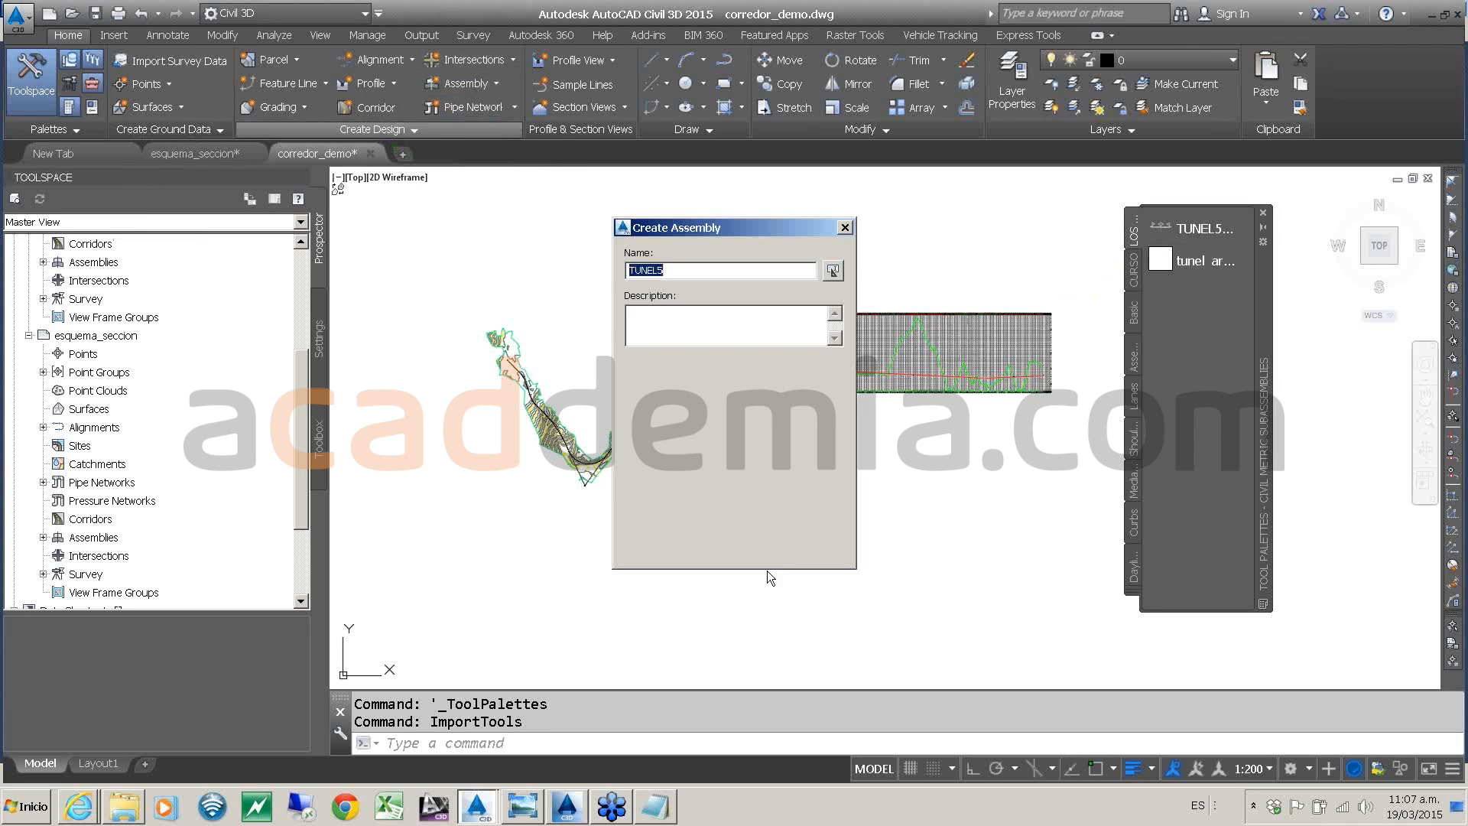
{"action": "left_click", "coordinate": [696, 274]}
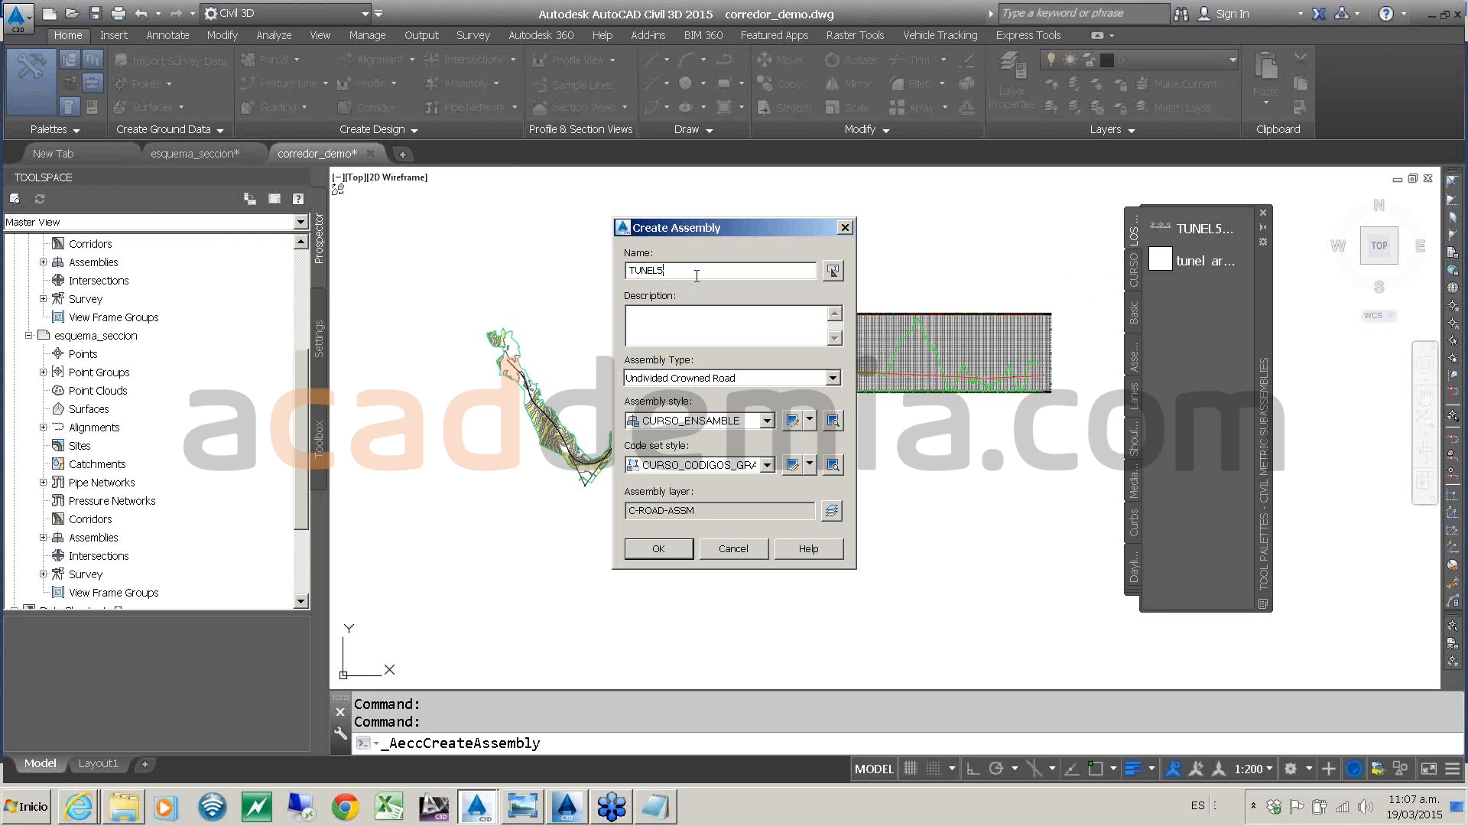
{"action": "key", "text": "BackSpace"}
{"action": "left_click", "coordinate": [694, 380]}
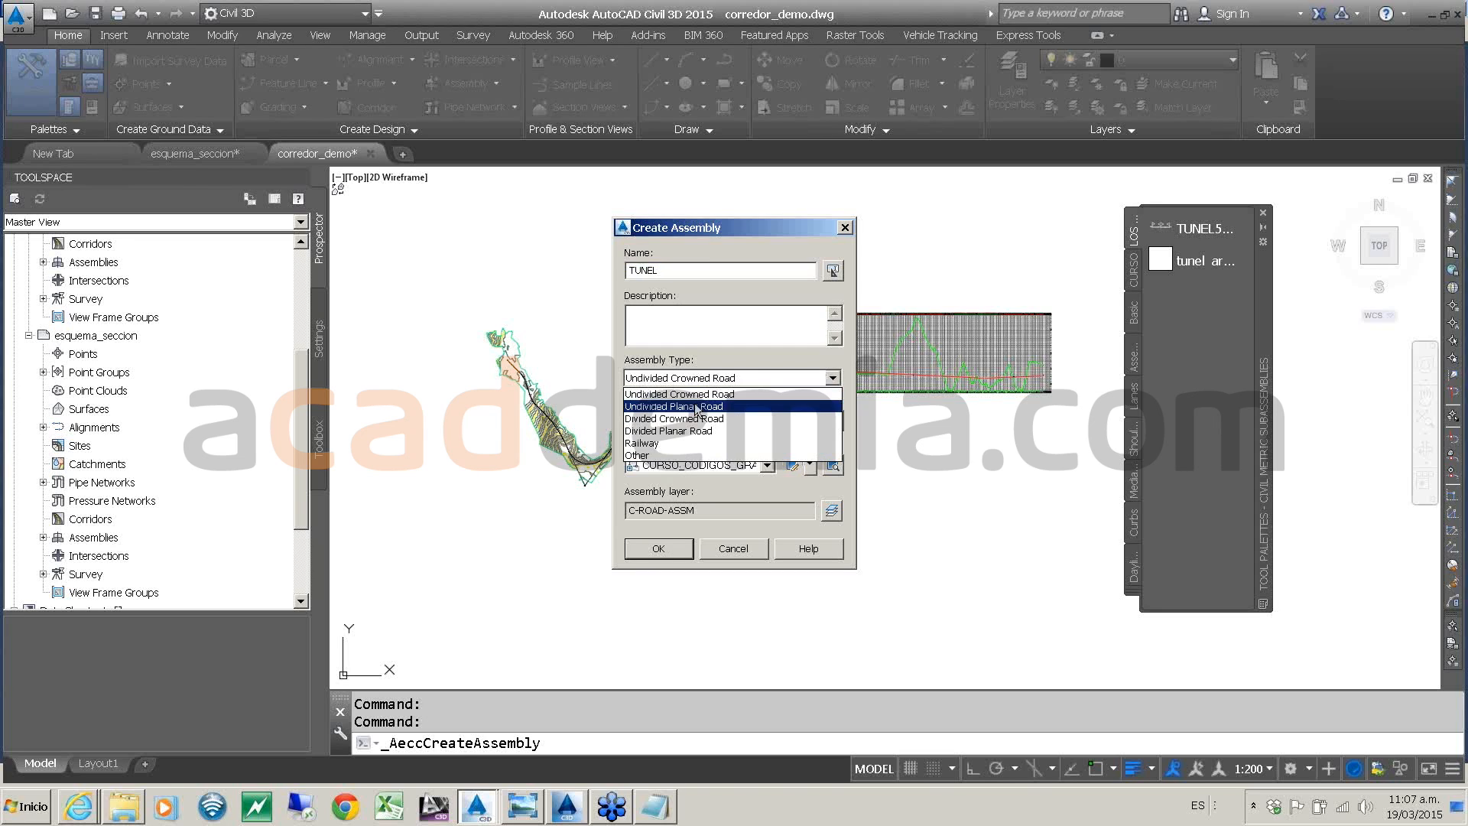
{"action": "left_click", "coordinate": [696, 407]}
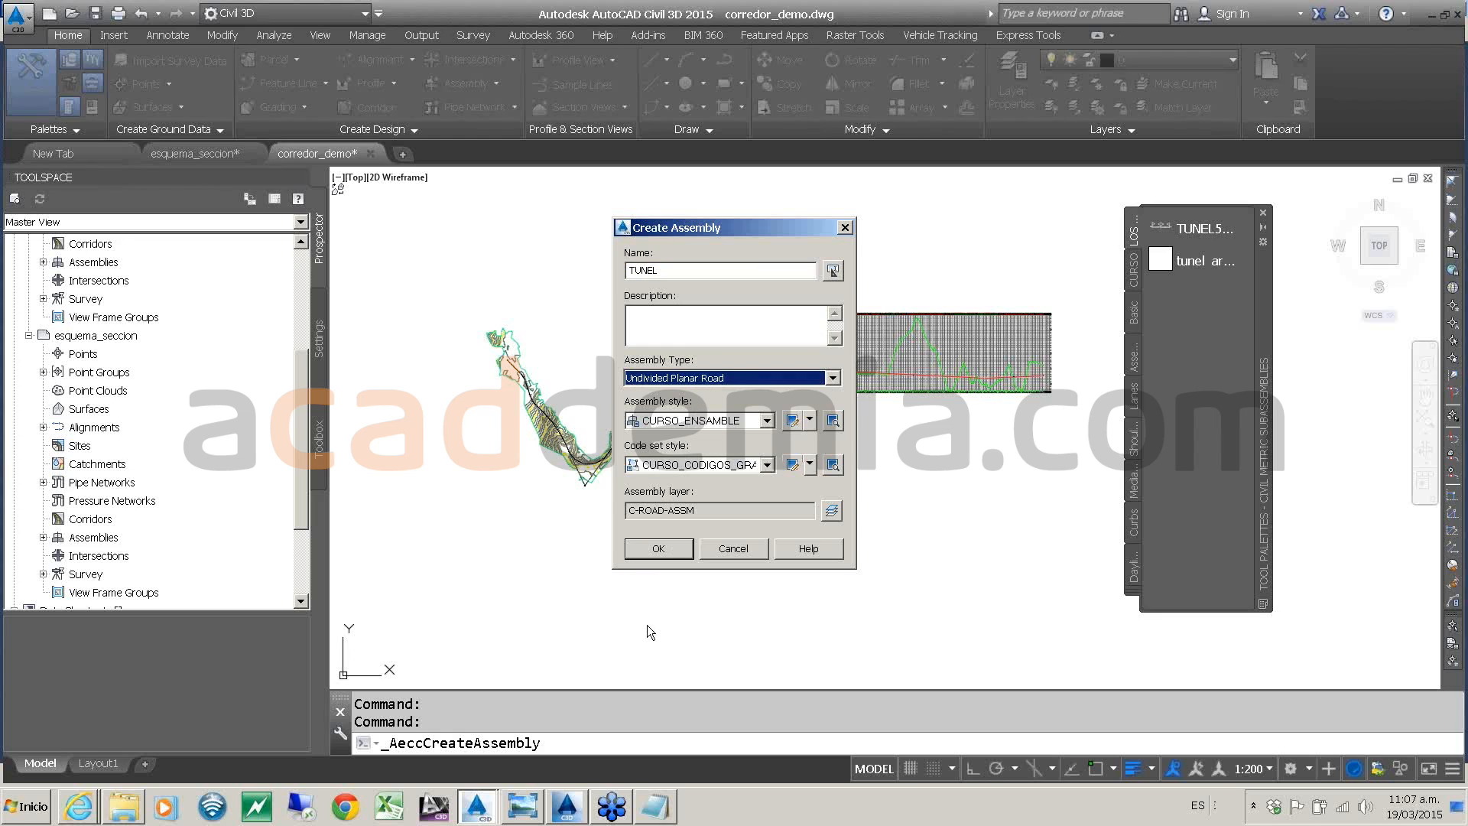
{"action": "left_click", "coordinate": [664, 551]}
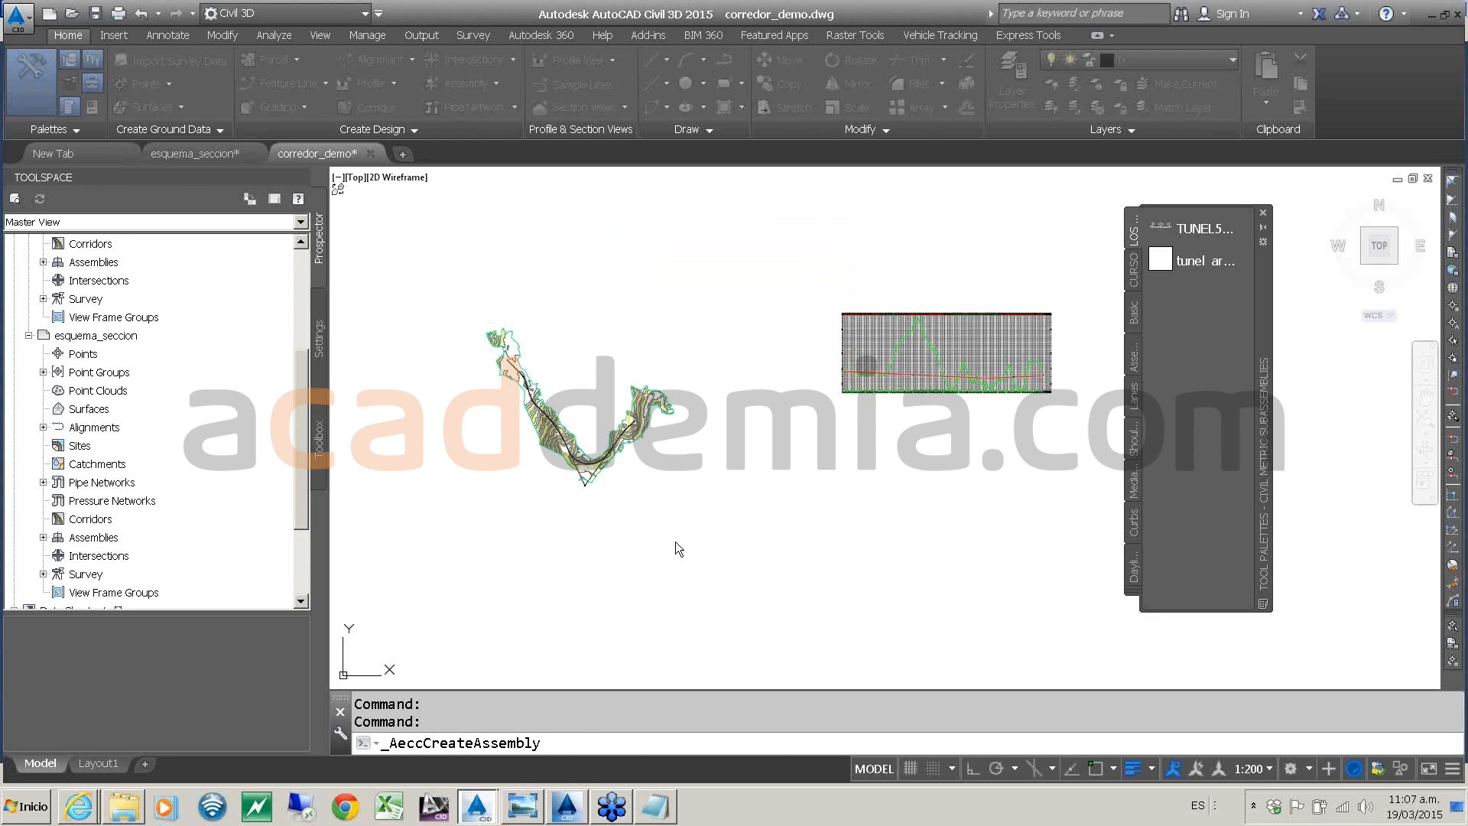
{"action": "left_click", "coordinate": [845, 496]}
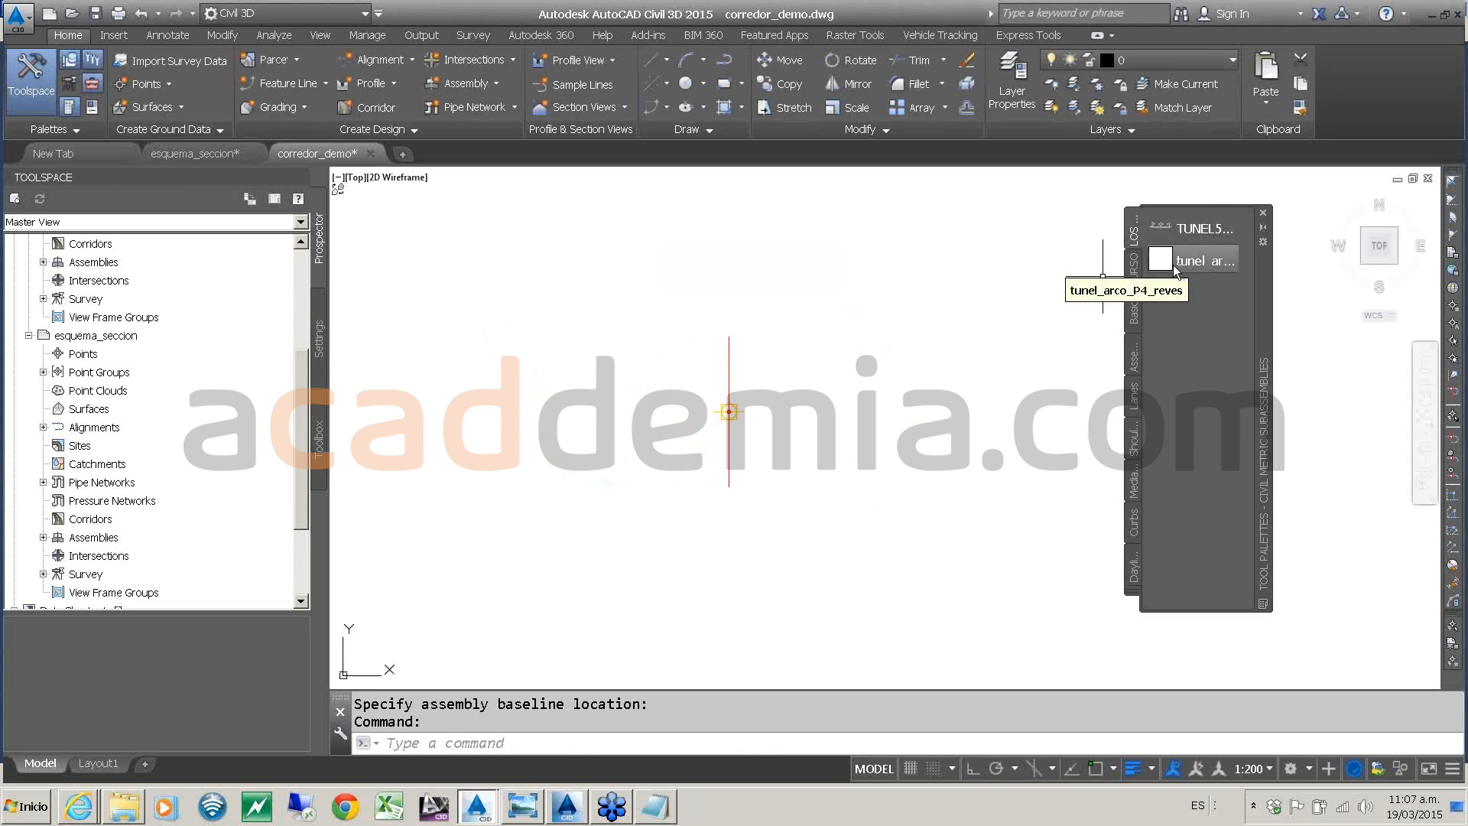
- Attach the tunel_arco_P4_reves subassembly to the TUNEL assembly's marker in the Centered group and name it boveda
{"action": "left_click_drag", "start_coordinate": [1169, 258], "coordinate": [639, 327]}
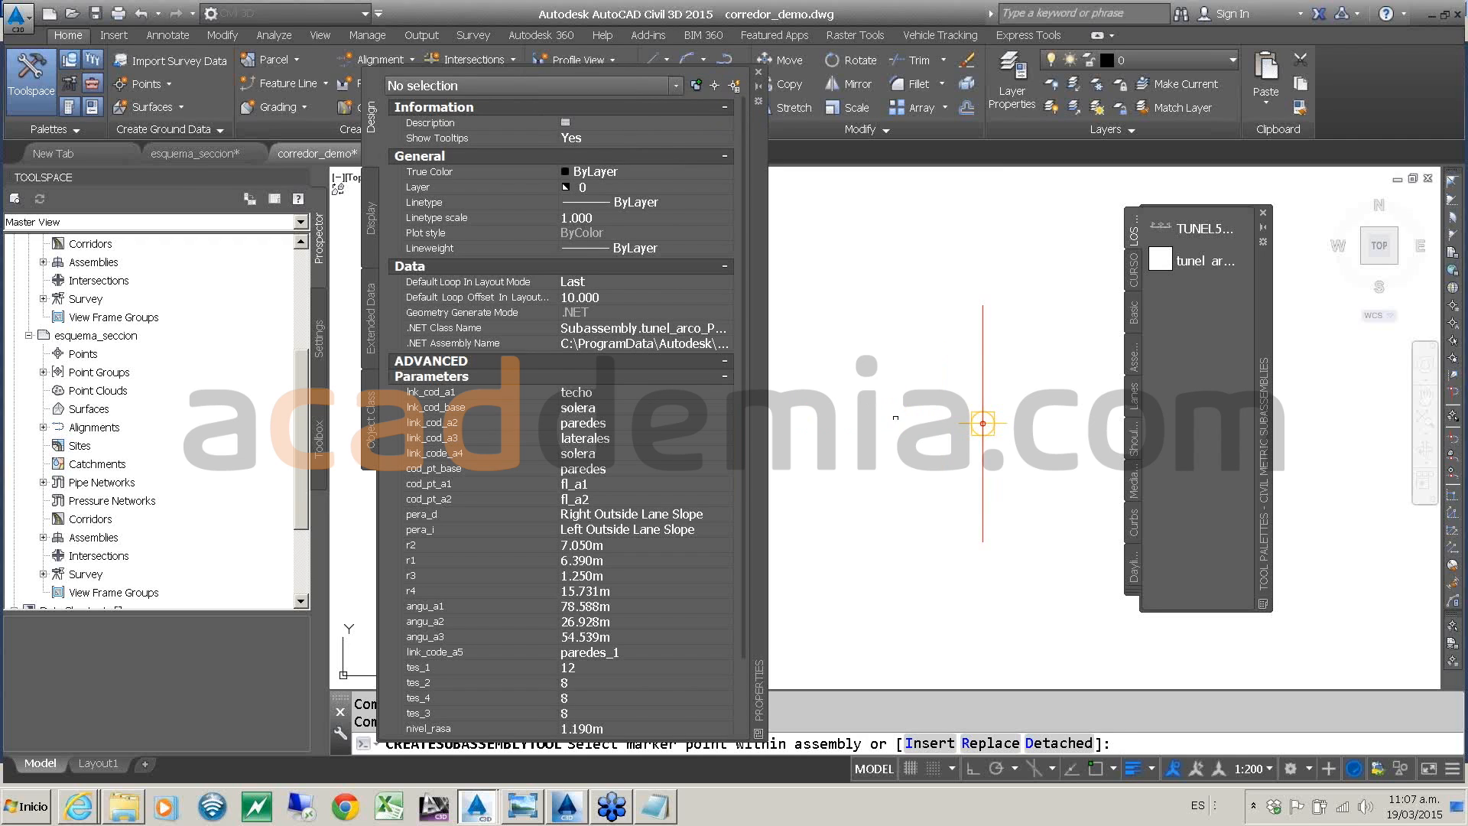
{"action": "left_click", "coordinate": [983, 433]}
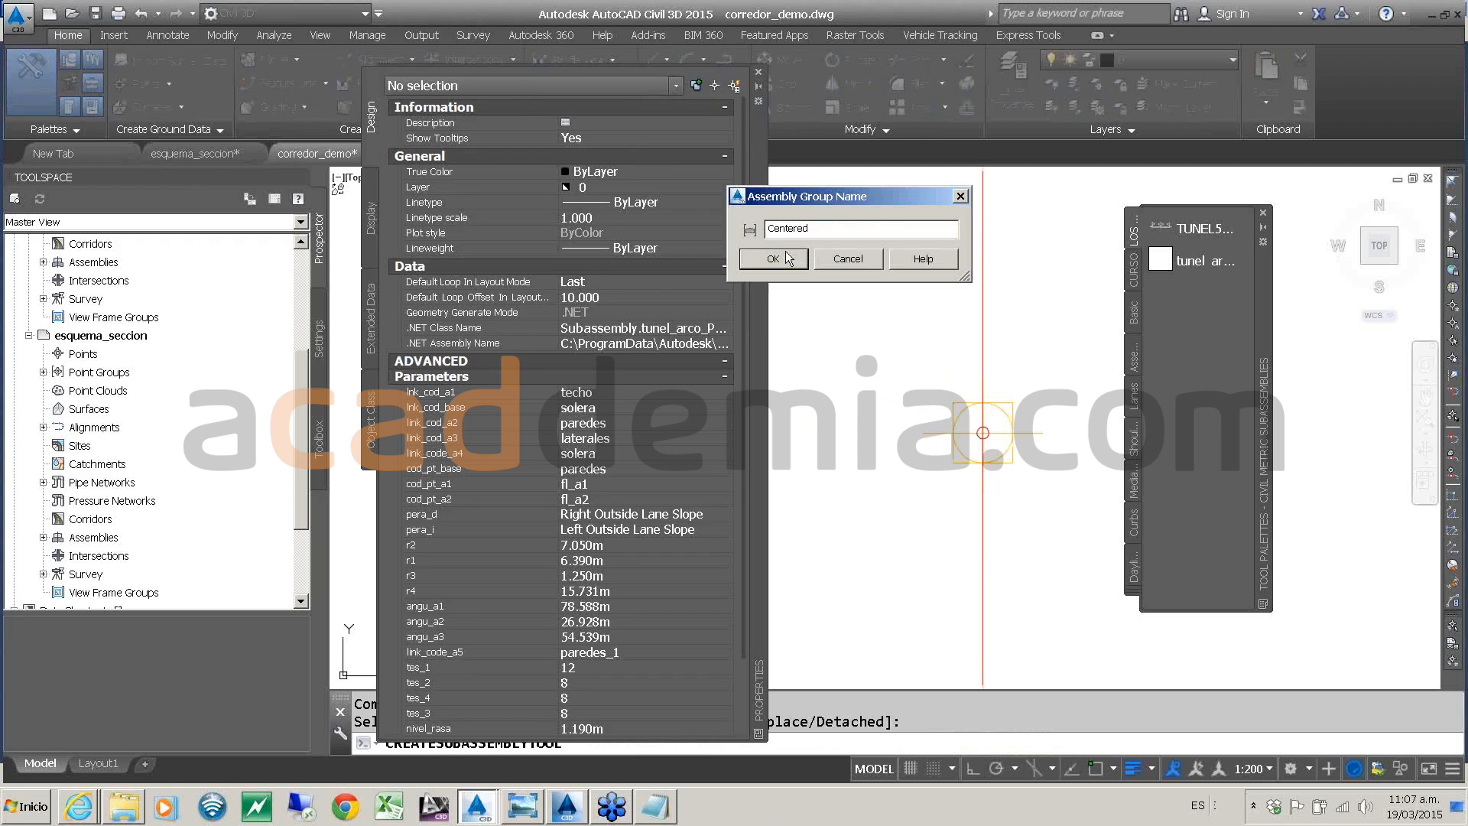
{"action": "left_click", "coordinate": [788, 258]}
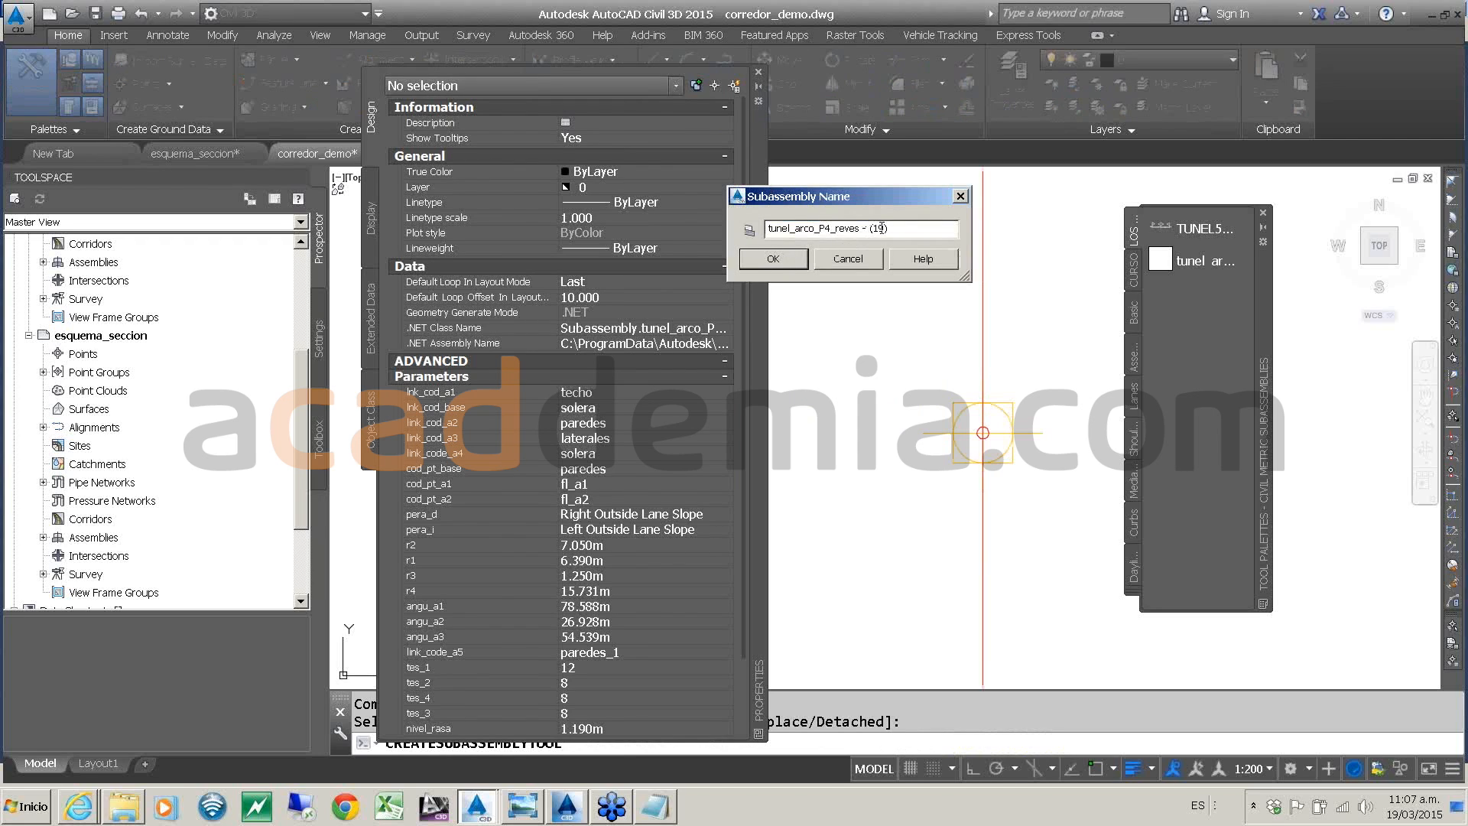
{"action": "left_click_drag", "start_coordinate": [881, 228], "coordinate": [652, 243]}
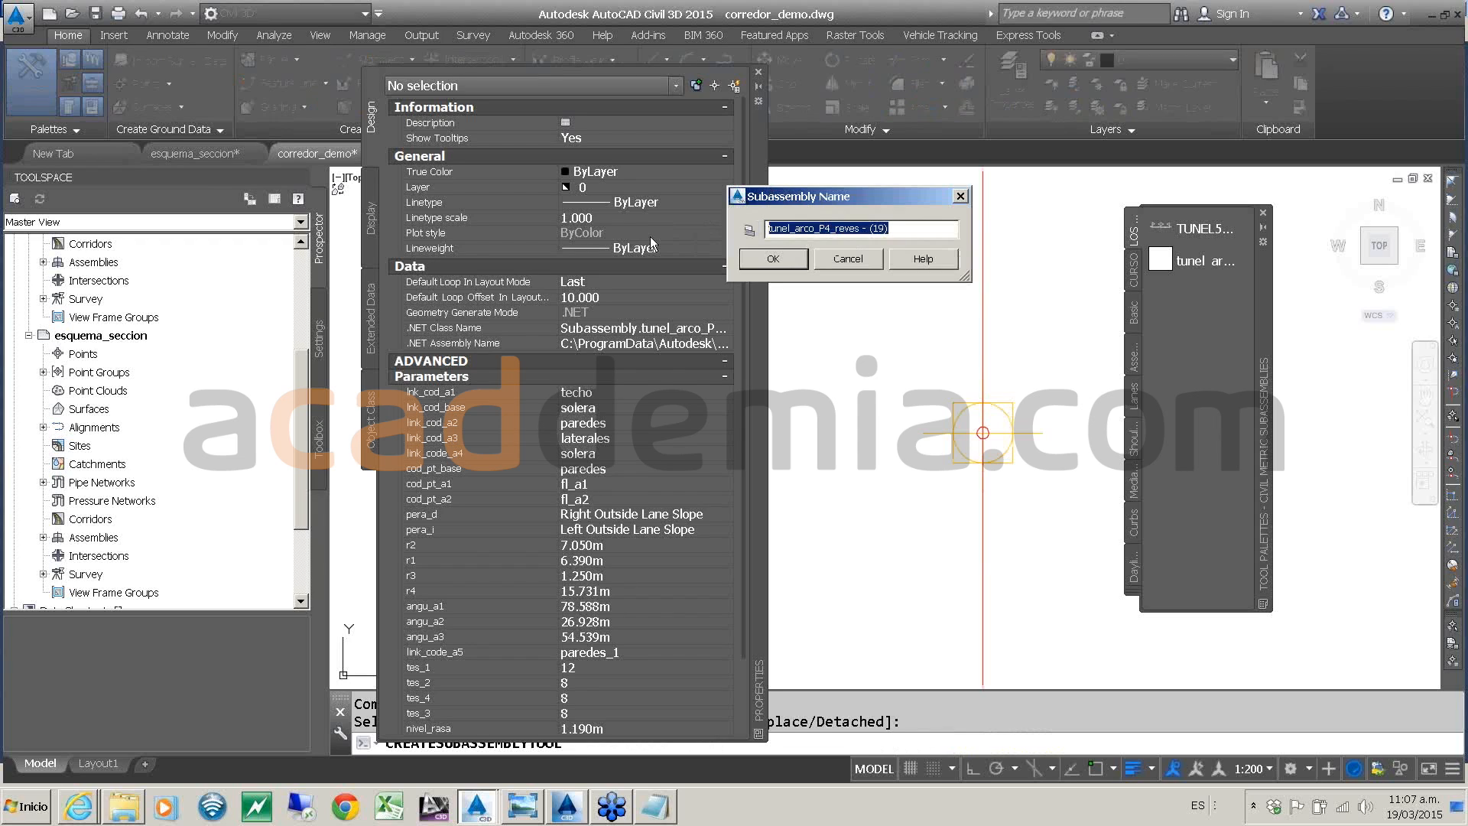
{"action": "type", "text": "boveda"}
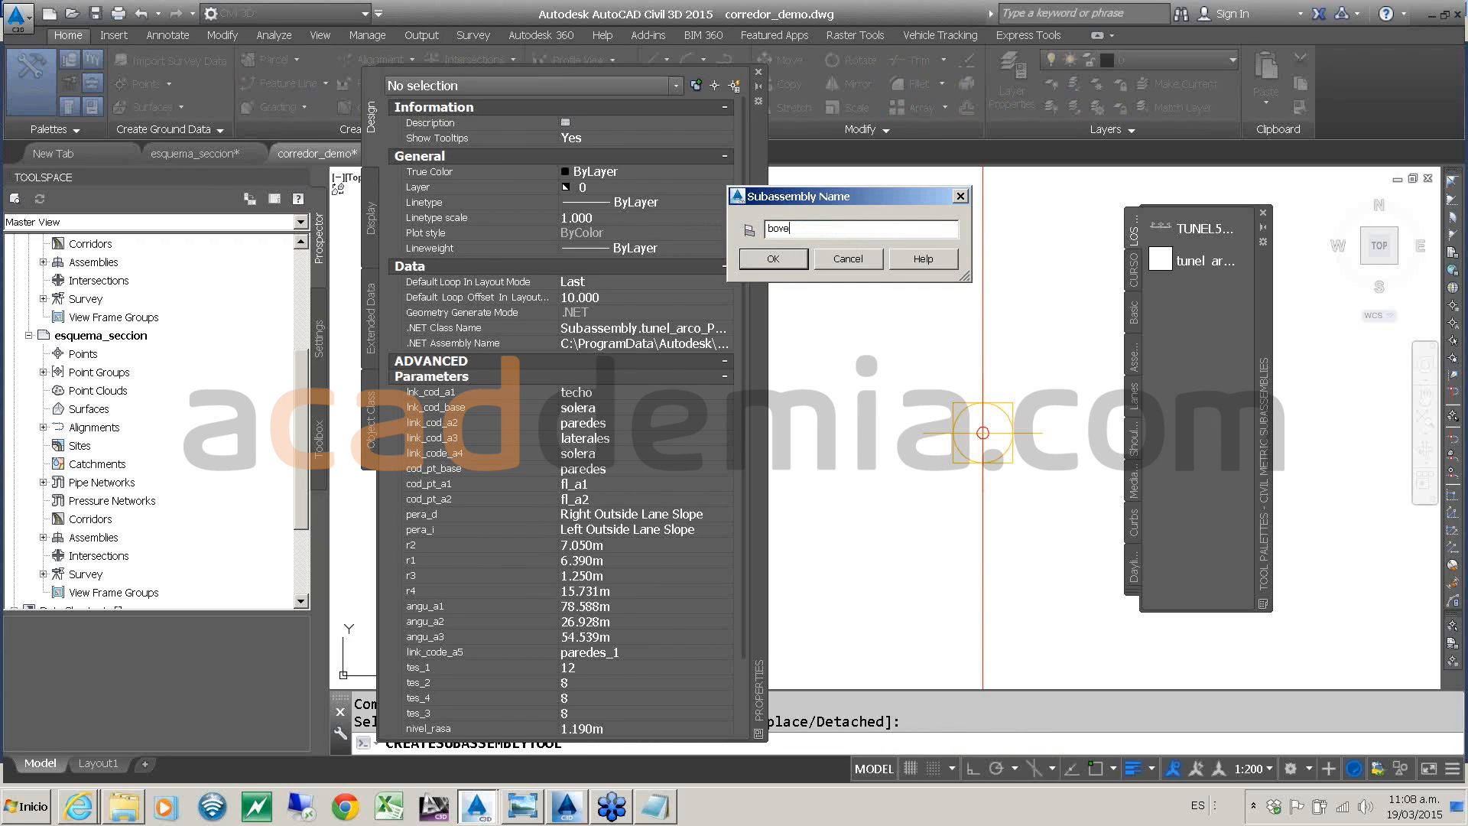
{"action": "left_click", "coordinate": [785, 263]}
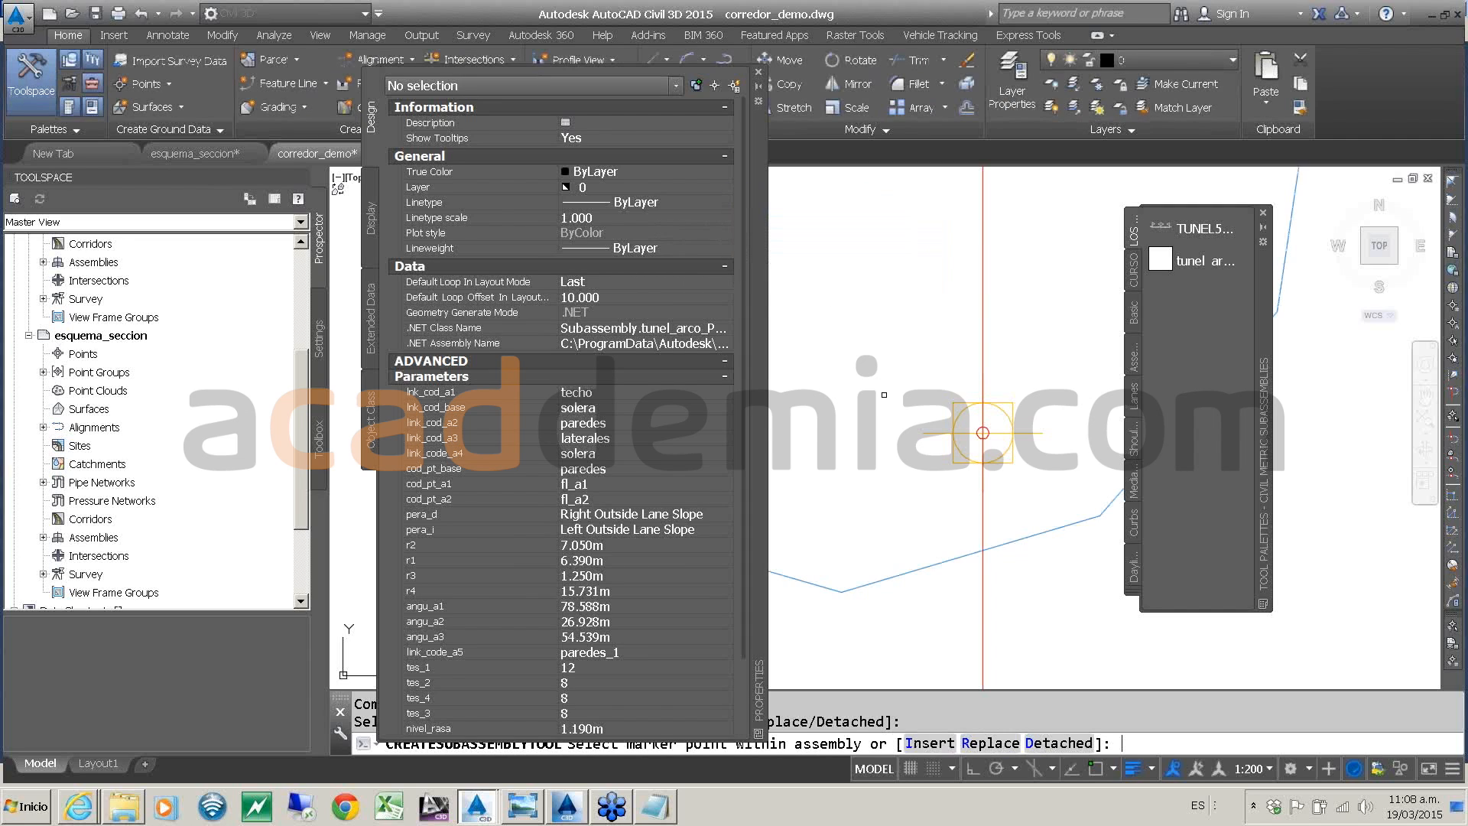
{"action": "key", "text": "Escape"}
- Inspect the boveda subassembly's input parameters and its full .NET assembly path in the subassembly properties
{"action": "scroll", "coordinate": [876, 393], "scroll_direction": "down", "scroll_amount": 2}
{"action": "scroll", "coordinate": [875, 394], "scroll_direction": "down", "scroll_amount": 4}
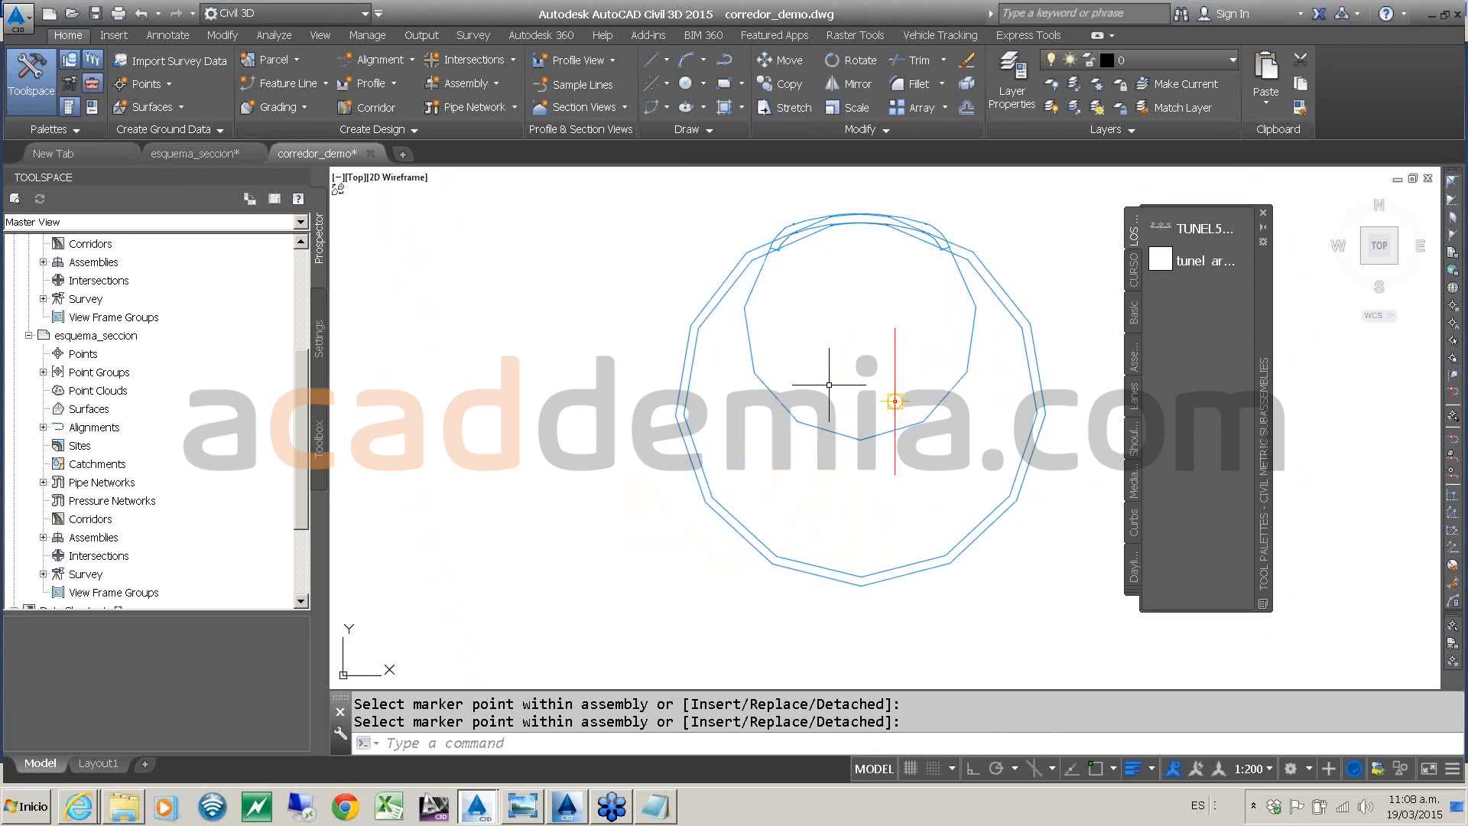
{"action": "middle_click_drag", "start_coordinate": [842, 388], "coordinate": [688, 405]}
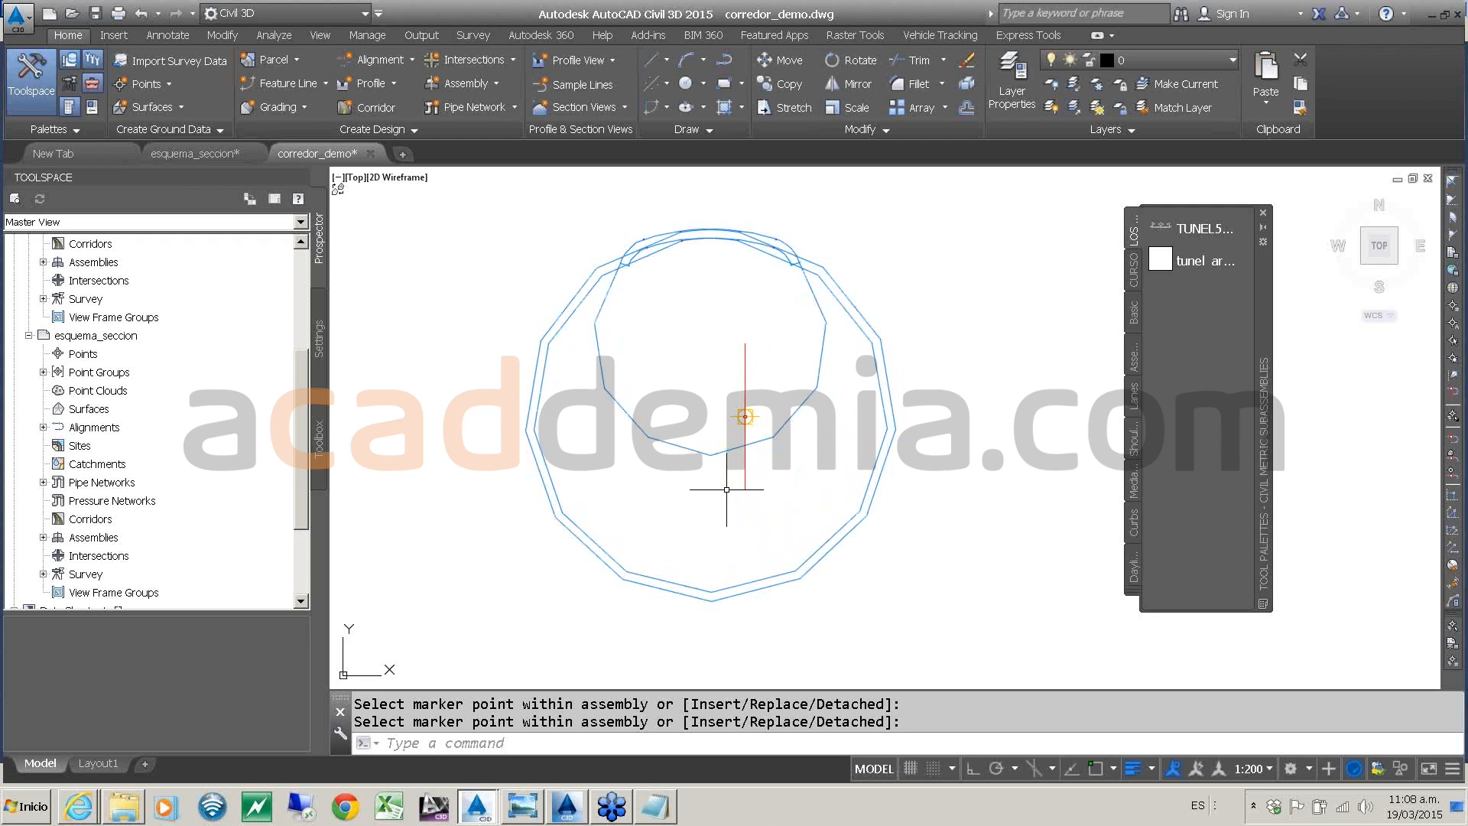
{"action": "left_click", "coordinate": [796, 413]}
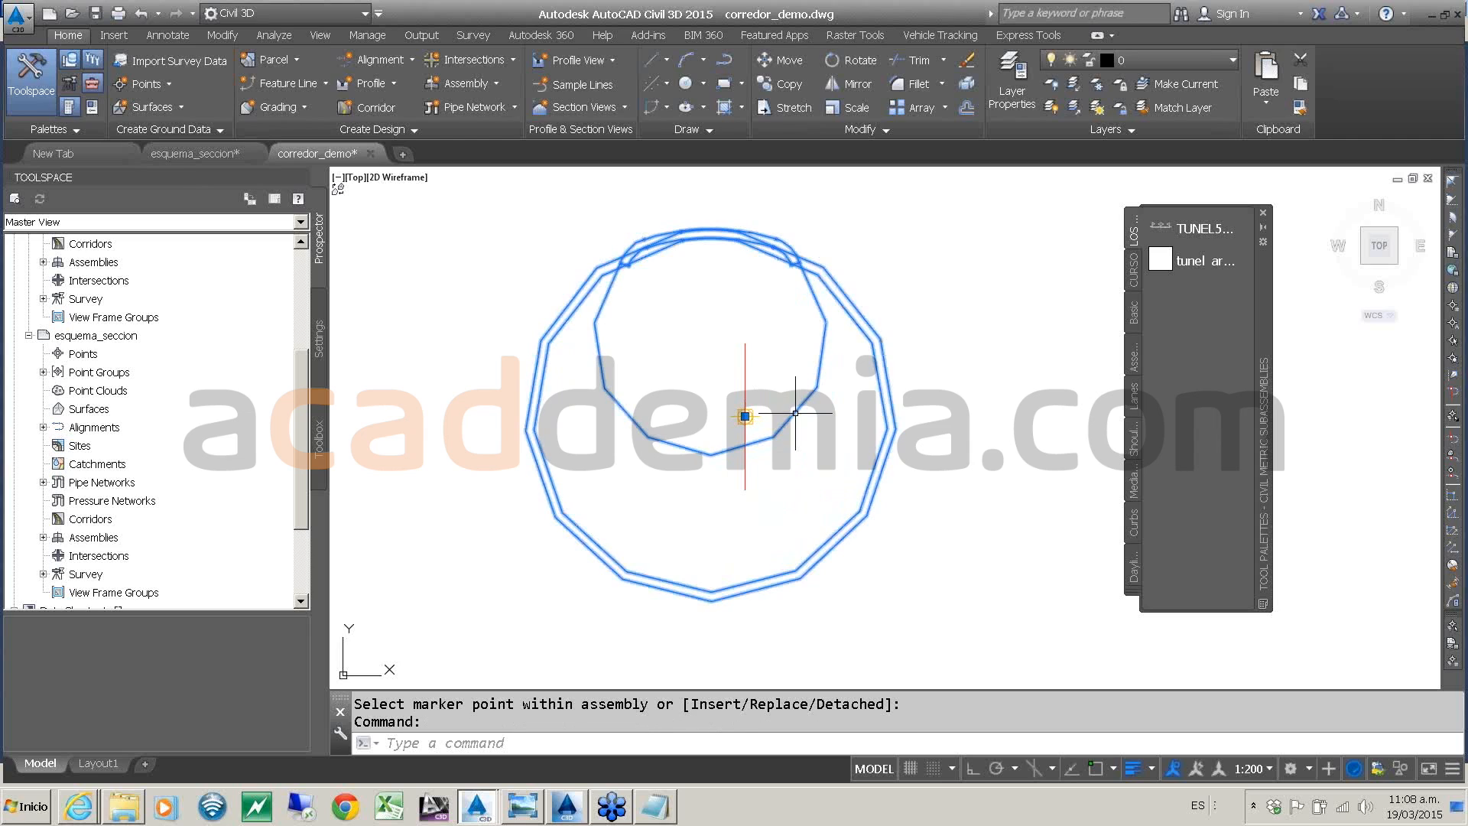
{"action": "right_click", "coordinate": [795, 413]}
{"action": "left_click", "coordinate": [852, 209]}
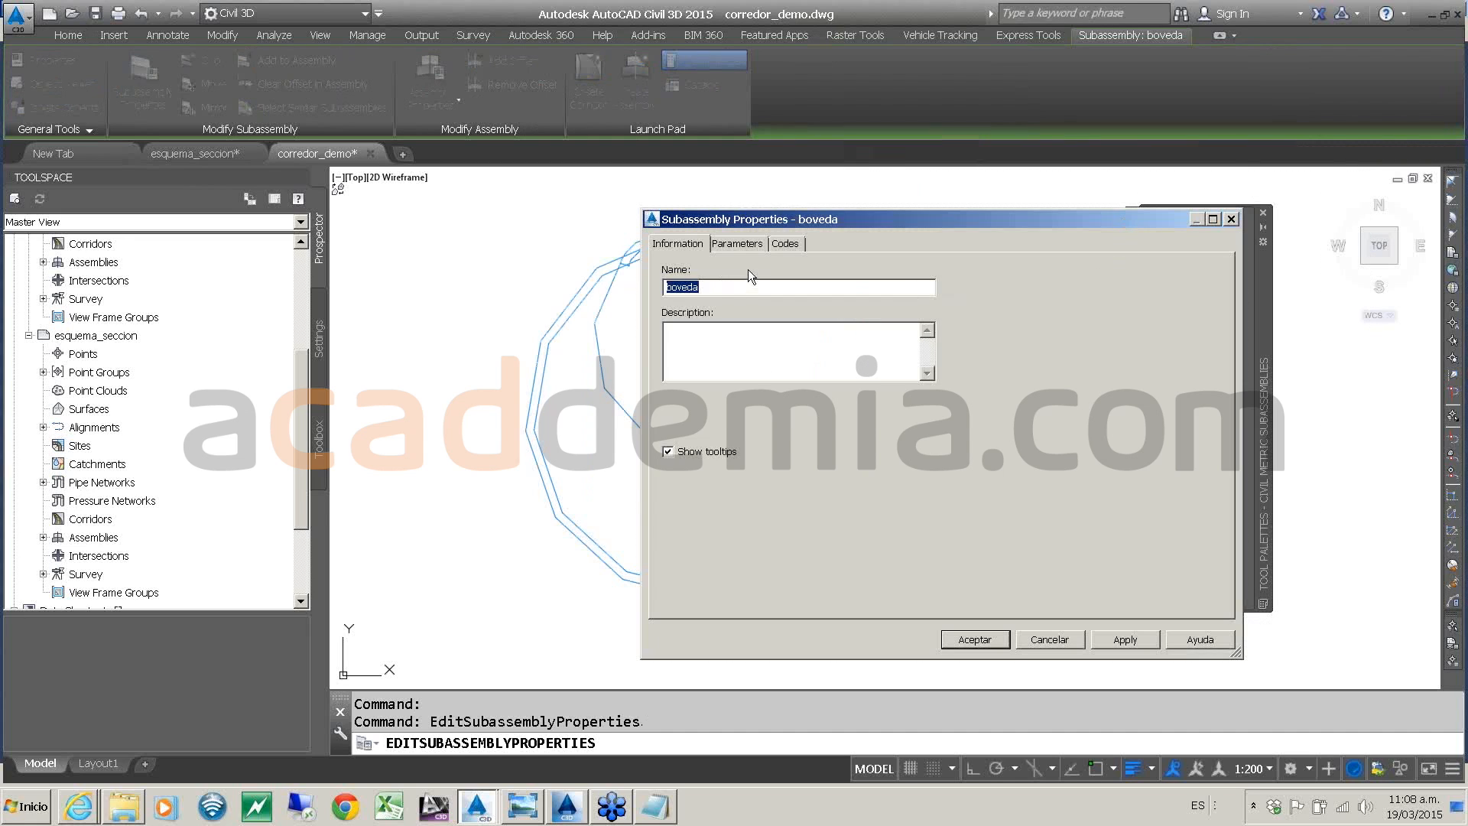
{"action": "left_click", "coordinate": [732, 243]}
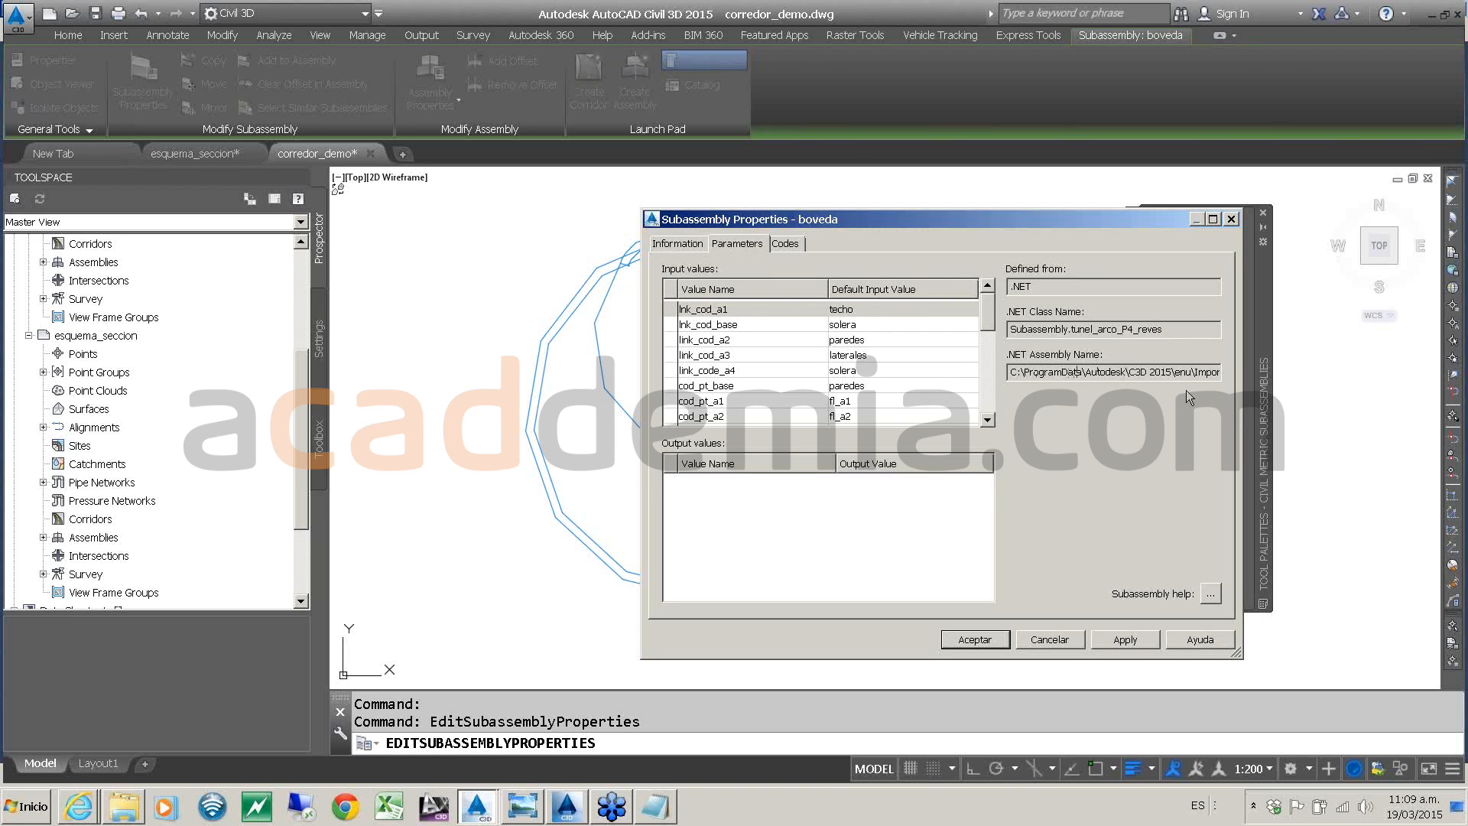
{"action": "key", "text": "Right"}
{"action": "key", "text": "Right"}
{"action": "key", "text": "Right"}
{"action": "key", "text": "Right"}
{"action": "key", "text": "Right"}
{"action": "key", "text": "Right"}
{"action": "key", "text": "Right"}
{"action": "key", "text": "Right"}
{"action": "key", "text": "Right"}
{"action": "key", "text": "Right"}
{"action": "key", "text": "Right"}
{"action": "key", "text": "Right"}
{"action": "key", "text": "Right"}
{"action": "key", "text": "Right"}
{"action": "key", "text": "Right"}
{"action": "key", "text": "Right"}
{"action": "key", "text": "Right"}
{"action": "key", "text": "Right"}
{"action": "key", "text": "Right"}
{"action": "key", "text": "Right"}
{"action": "key", "text": "Right"}
{"action": "key", "text": "Right"}
{"action": "key", "text": "Right"}
{"action": "key", "text": "Right"}
{"action": "key", "text": "Right"}
{"action": "key", "text": "Right"}
{"action": "key", "text": "Right"}
{"action": "key", "text": "Right"}
{"action": "key", "text": "Right"}
{"action": "key", "text": "Right"}
{"action": "key", "text": "Right"}
{"action": "key", "text": "Right"}
{"action": "key", "text": "Right"}
{"action": "key", "text": "Right"}
{"action": "key", "text": "Right"}
{"action": "key", "text": "Right"}
{"action": "key", "text": "Right"}
{"action": "key", "text": "Right"}
{"action": "key", "text": "Right"}
{"action": "key", "text": "Right"}
{"action": "left_click", "coordinate": [973, 639]}
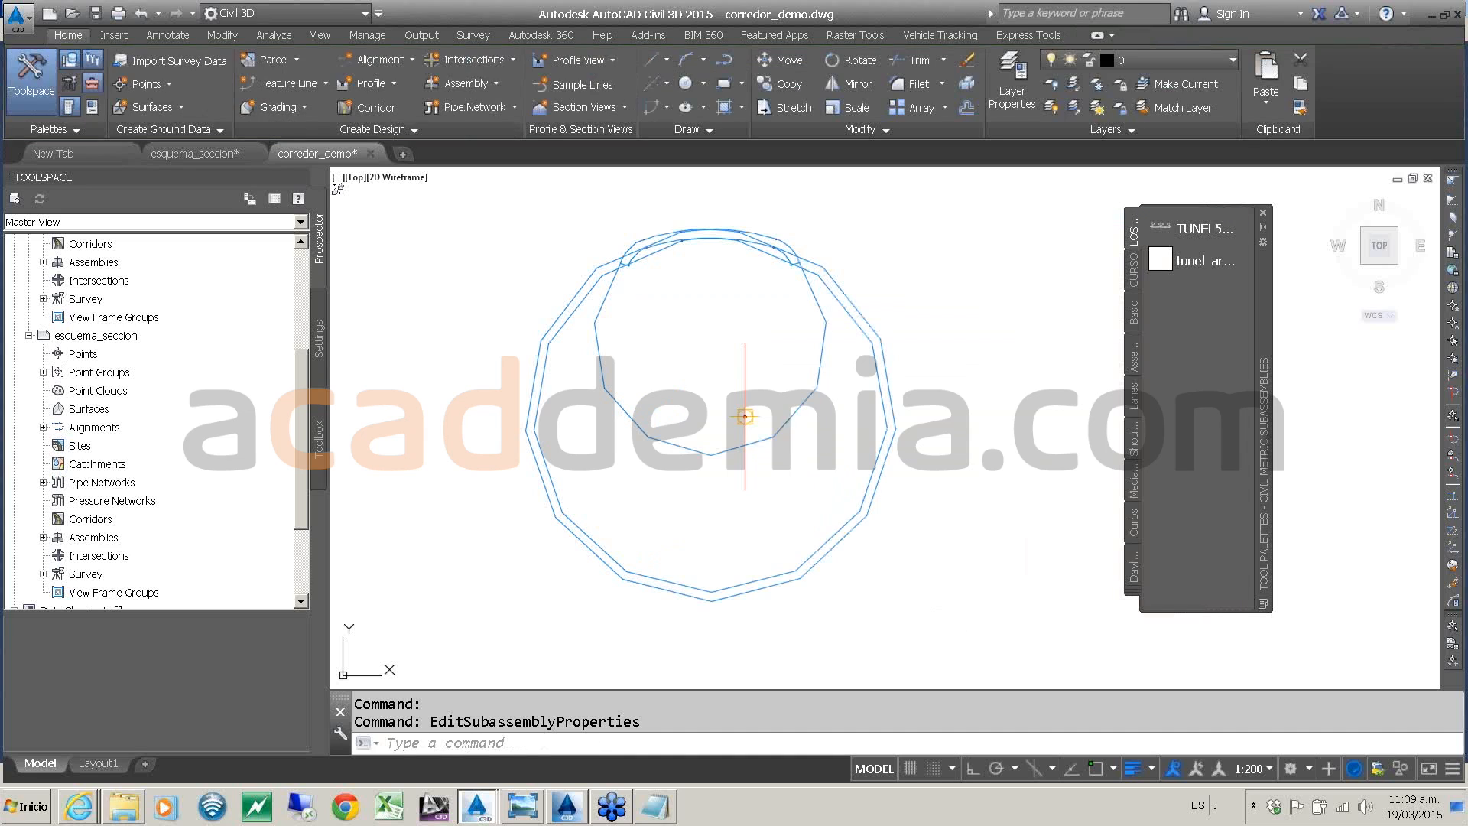
- Create and build a corridor named via on alignment EJE and profile RASA using the TUNEL assembly, with no target surface
{"action": "scroll", "coordinate": [753, 444], "scroll_direction": "down", "scroll_amount": 8}
{"action": "scroll", "coordinate": [754, 444], "scroll_direction": "up", "scroll_amount": 8}
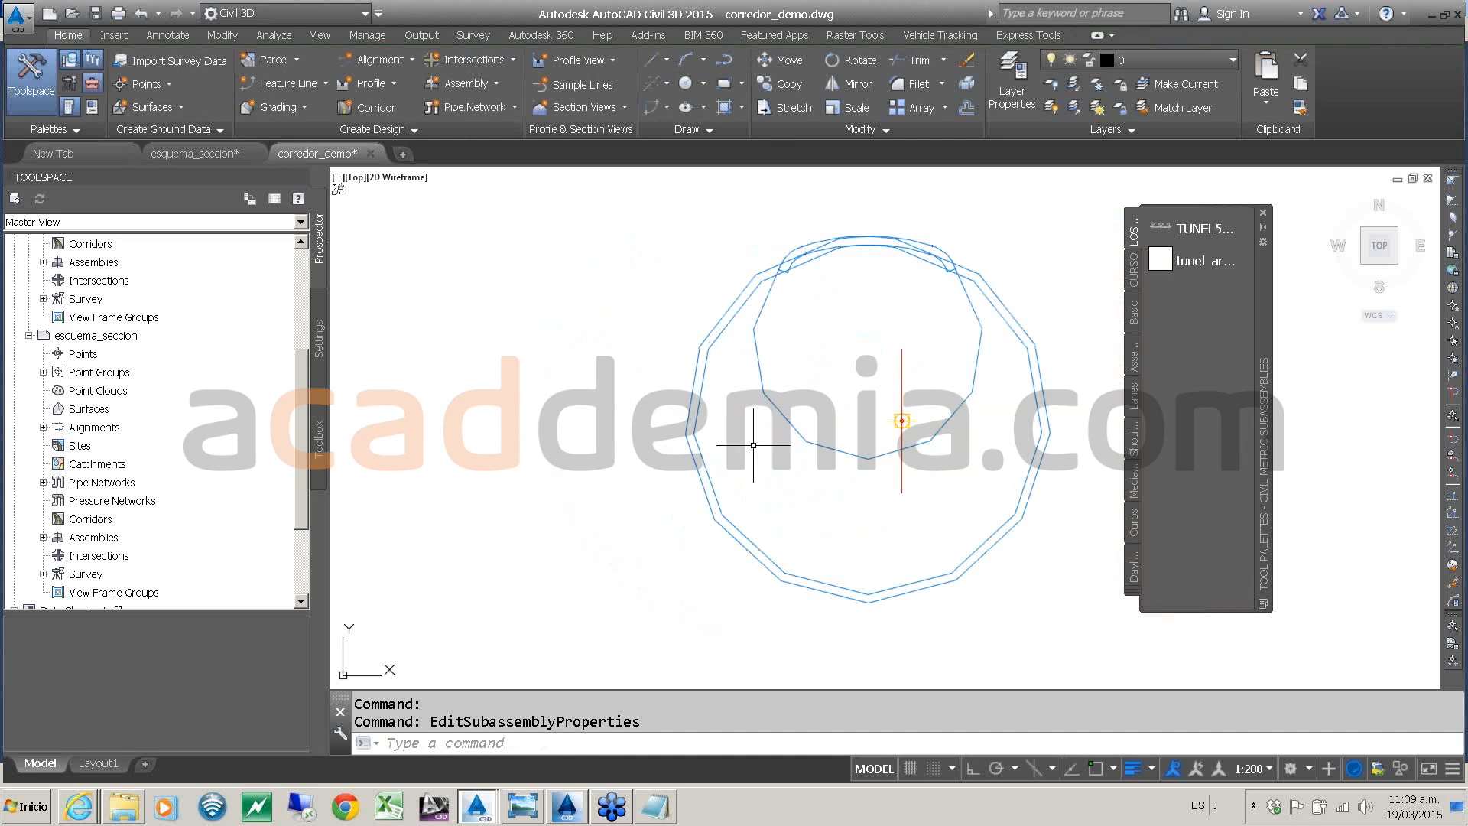
{"action": "scroll", "coordinate": [827, 429], "scroll_direction": "down", "scroll_amount": 8}
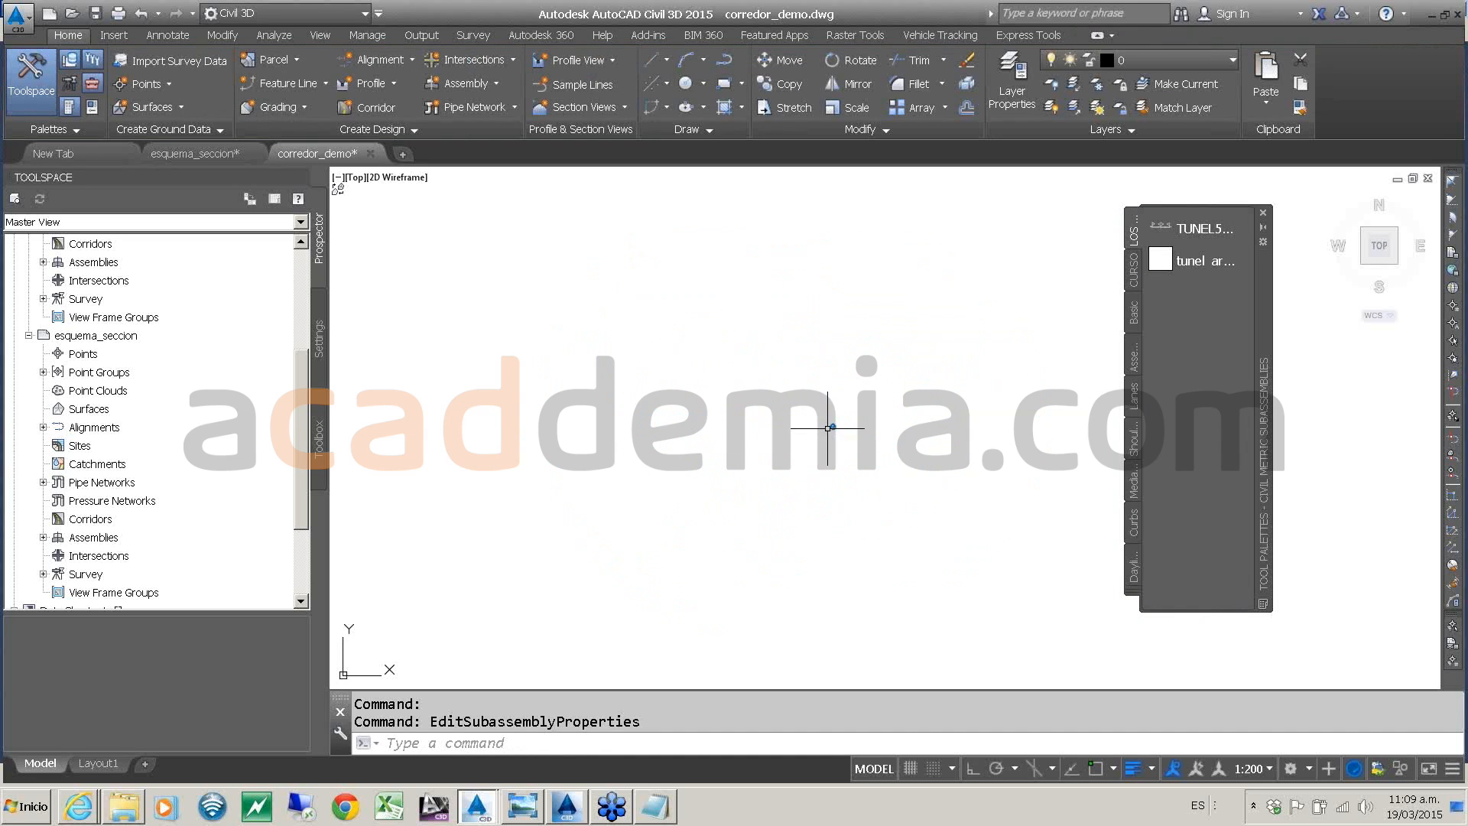
{"action": "scroll", "coordinate": [827, 428], "scroll_direction": "down", "scroll_amount": 5}
{"action": "middle_click_drag", "start_coordinate": [677, 443], "coordinate": [742, 445]}
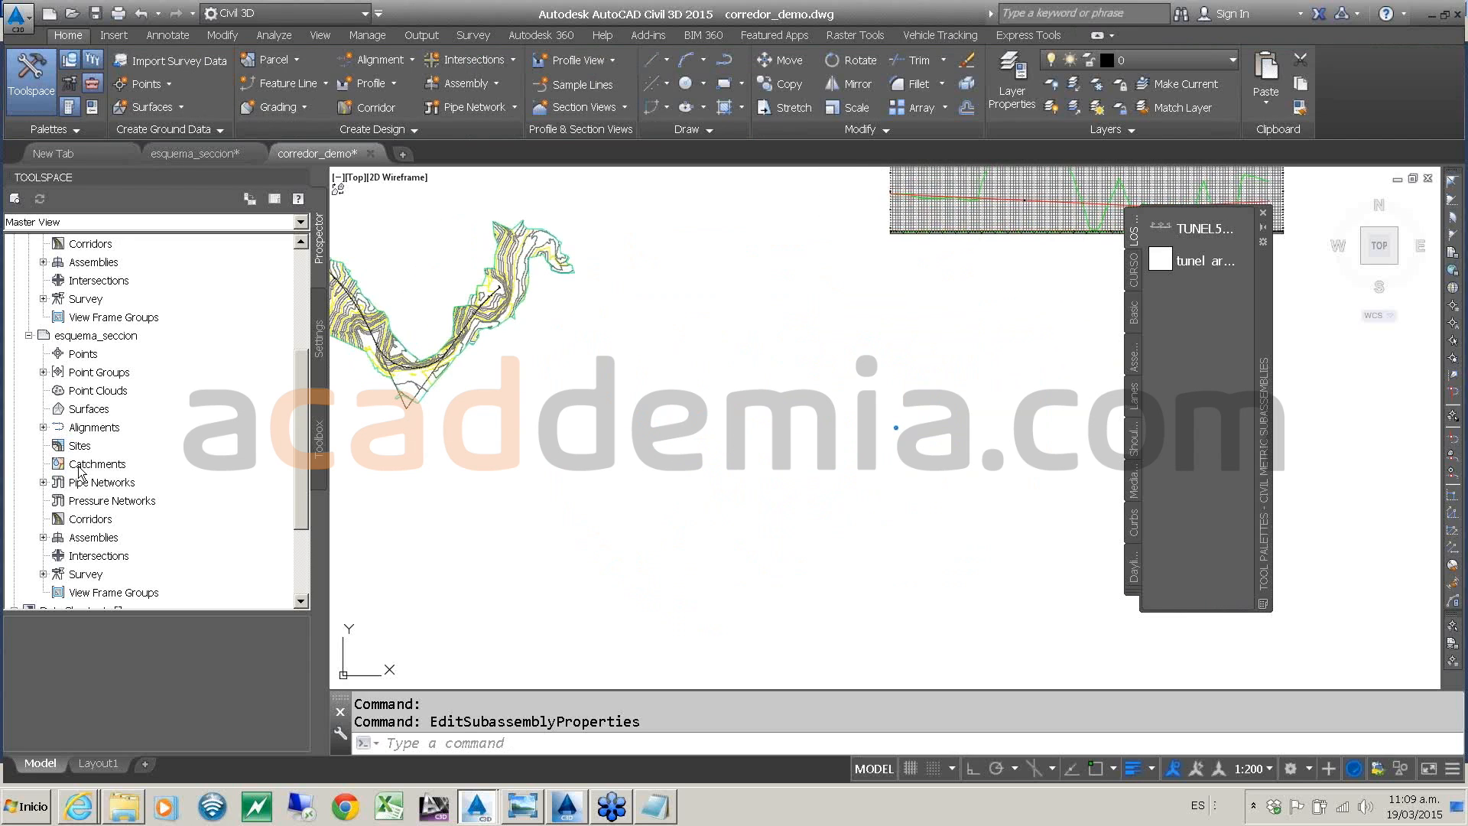
{"action": "left_click", "coordinate": [402, 111]}
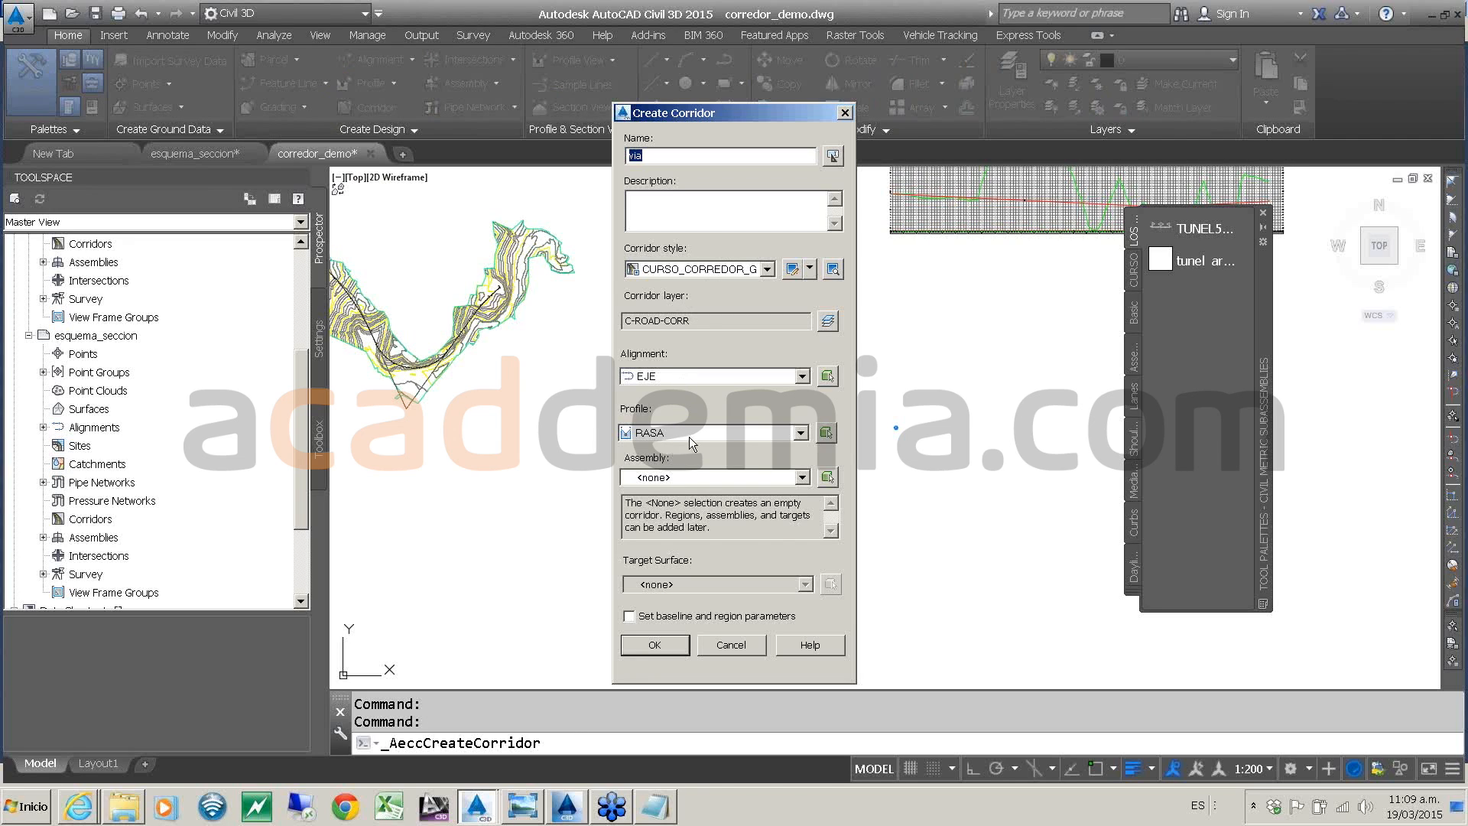
{"action": "left_click", "coordinate": [690, 476]}
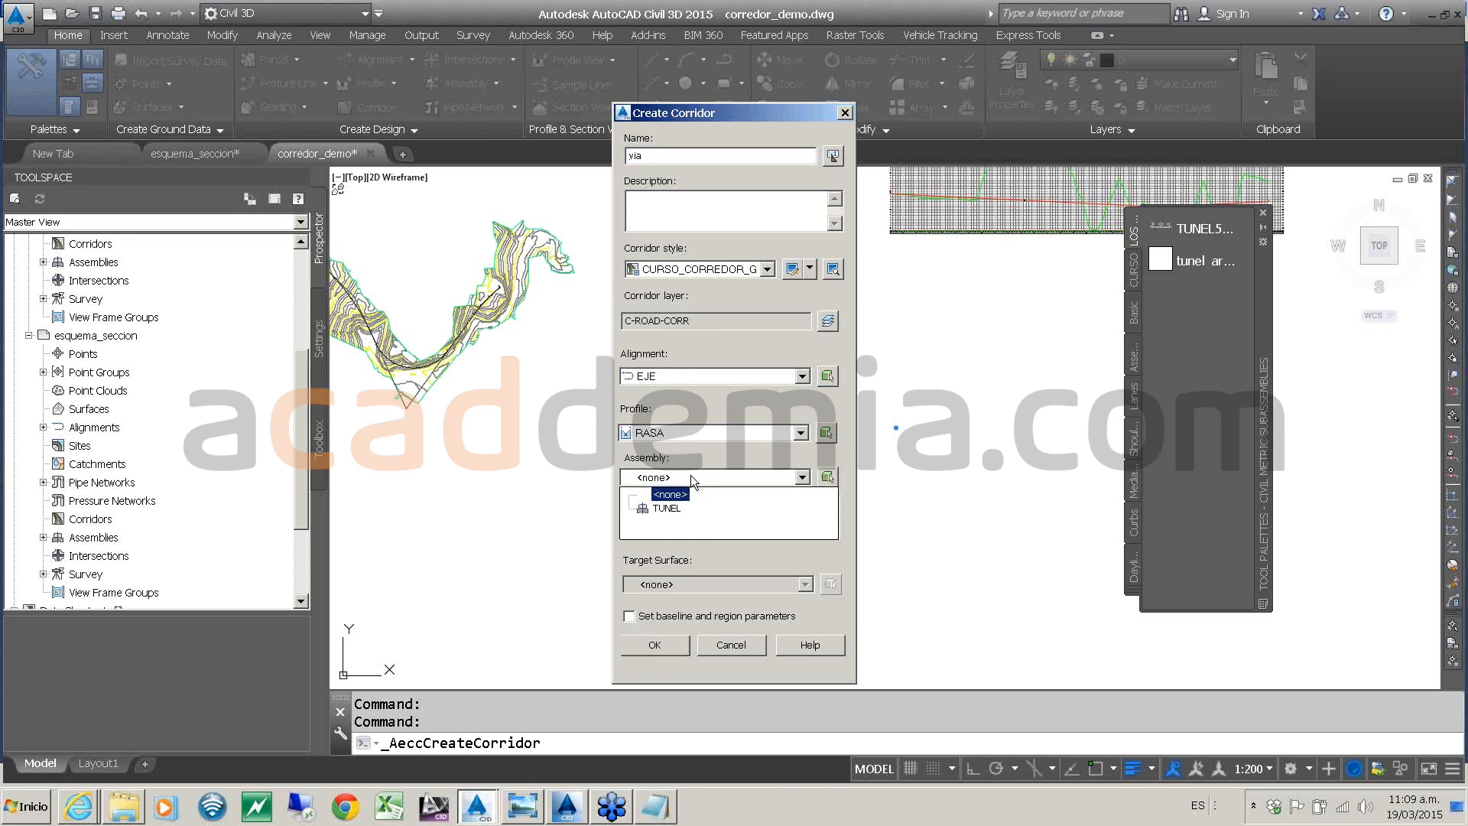
{"action": "left_click", "coordinate": [667, 508]}
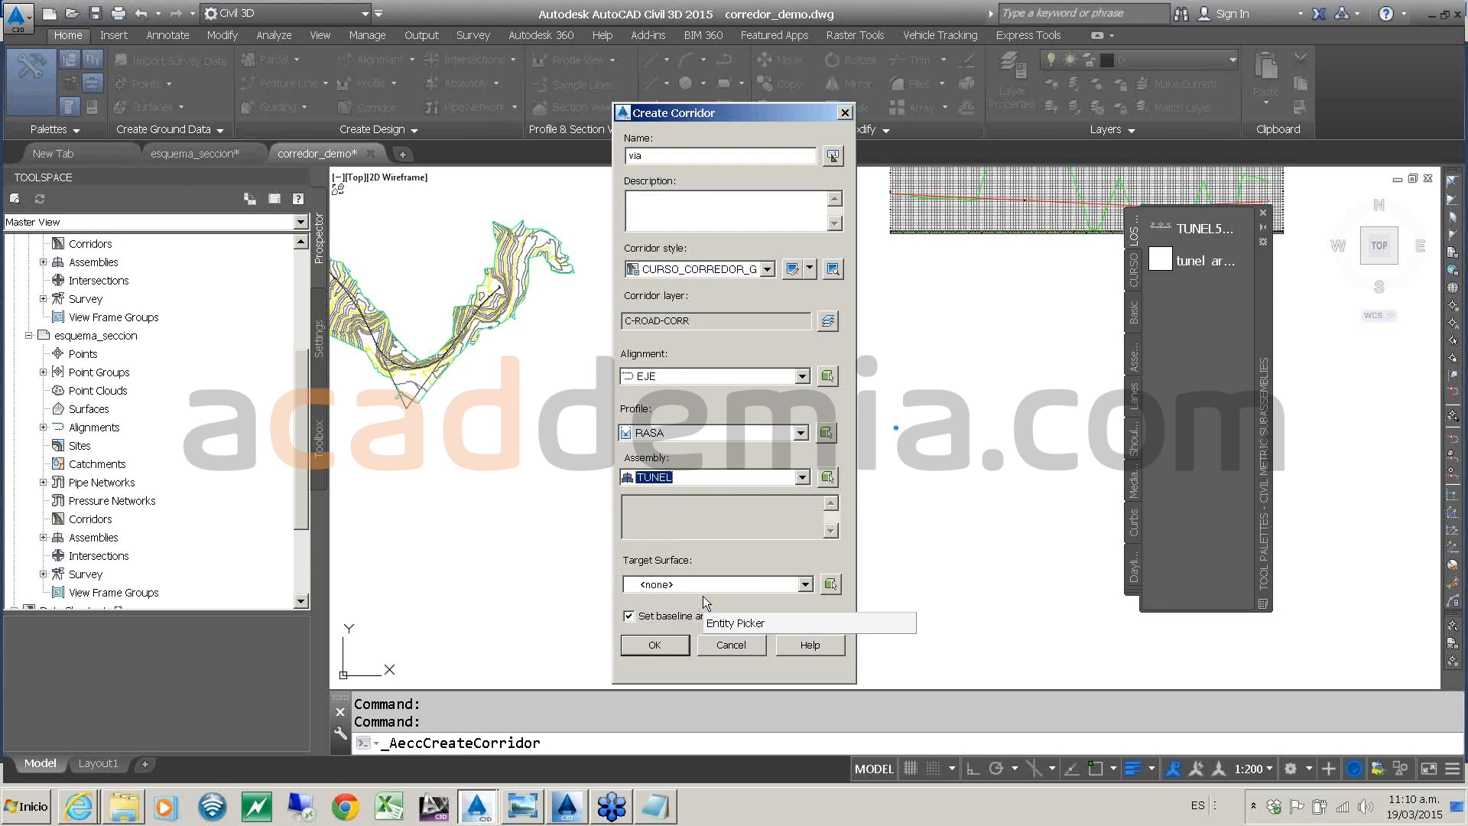
{"action": "left_click", "coordinate": [663, 650]}
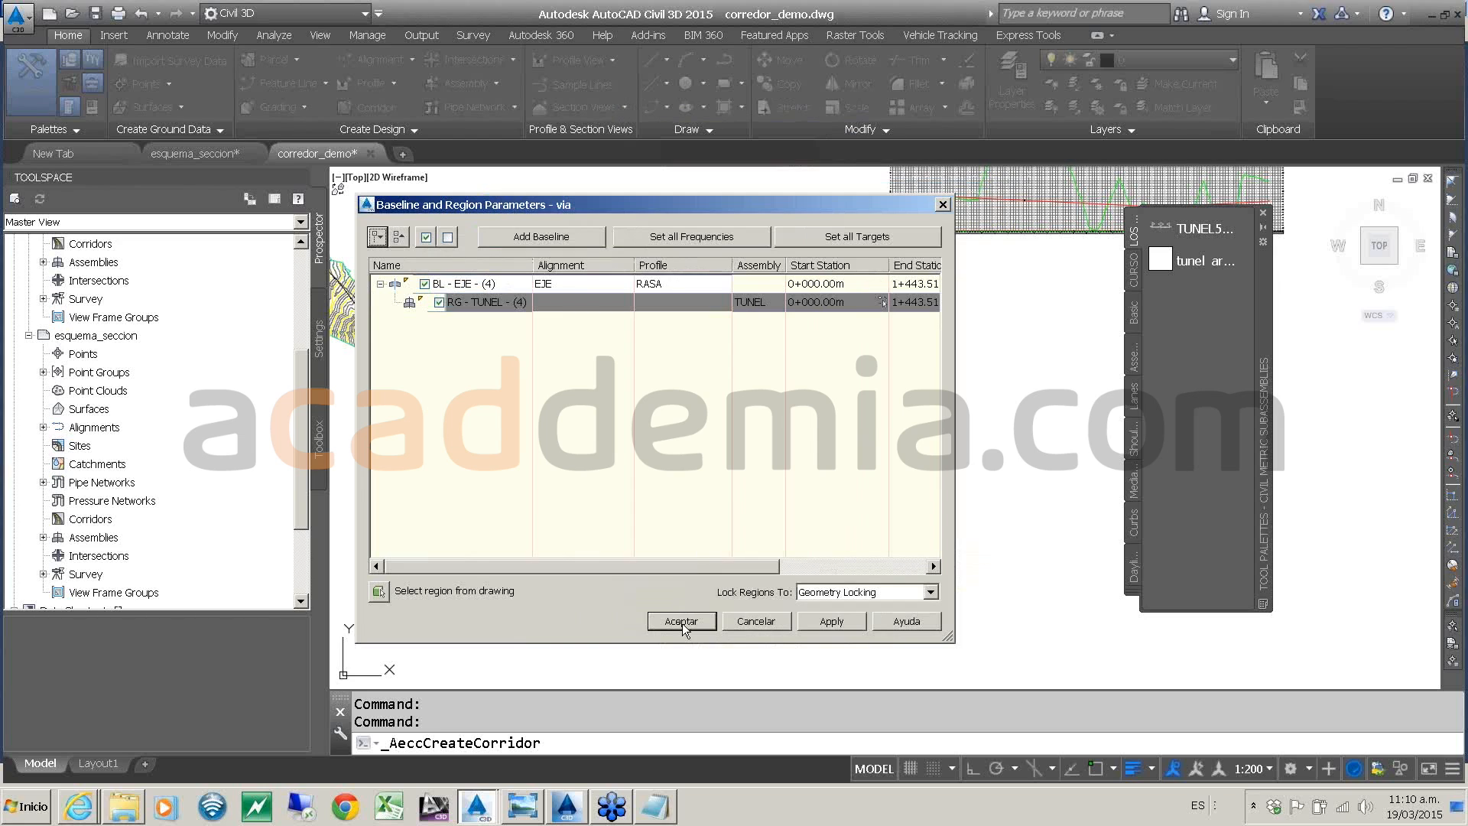
{"action": "left_click", "coordinate": [682, 621]}
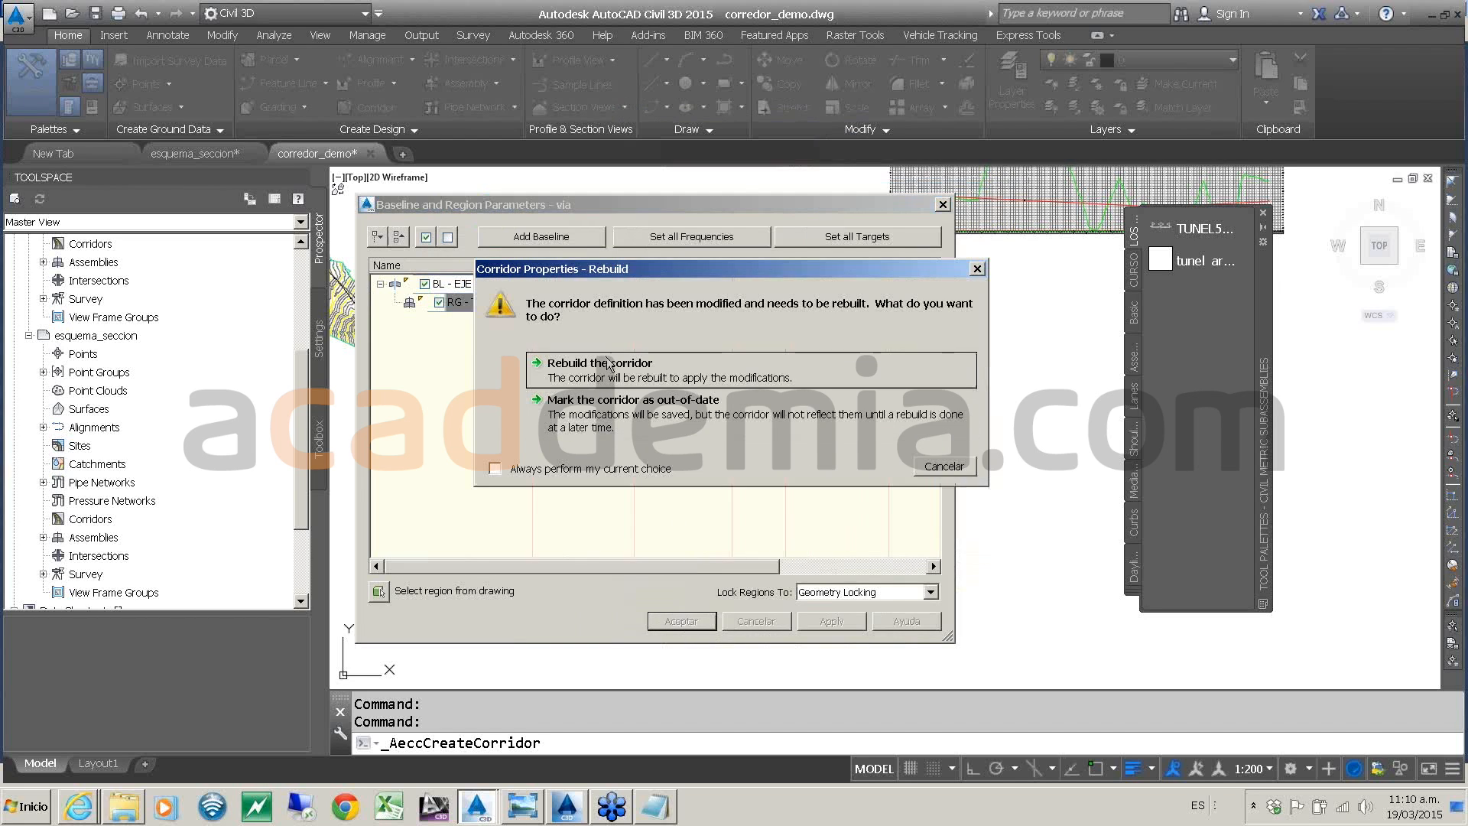
{"action": "left_click", "coordinate": [607, 363]}
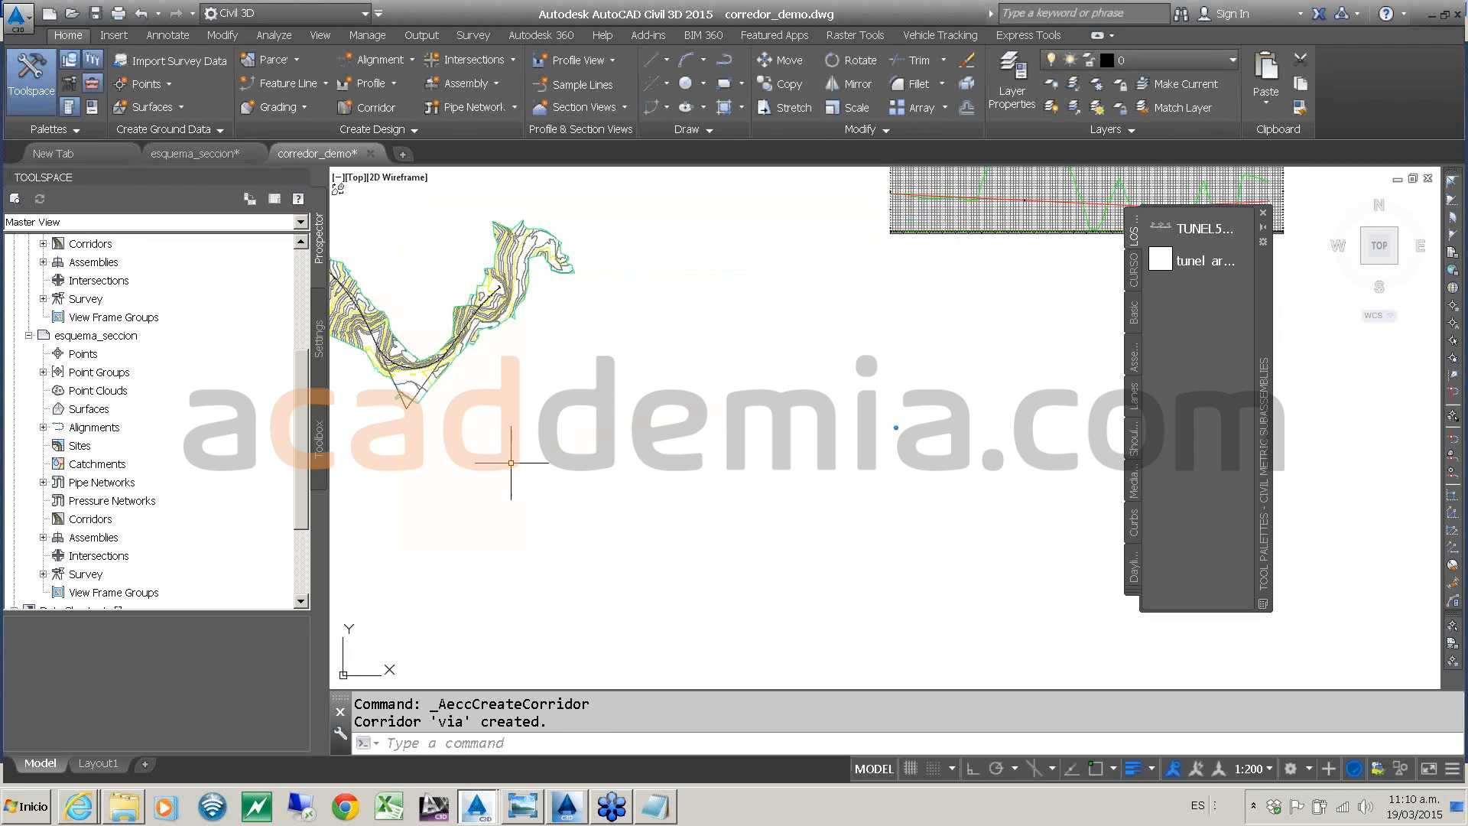
- In the via corridor's properties, set the start station of the TUNEL region to 340
{"action": "scroll", "coordinate": [620, 378], "scroll_direction": "down", "scroll_amount": 4}
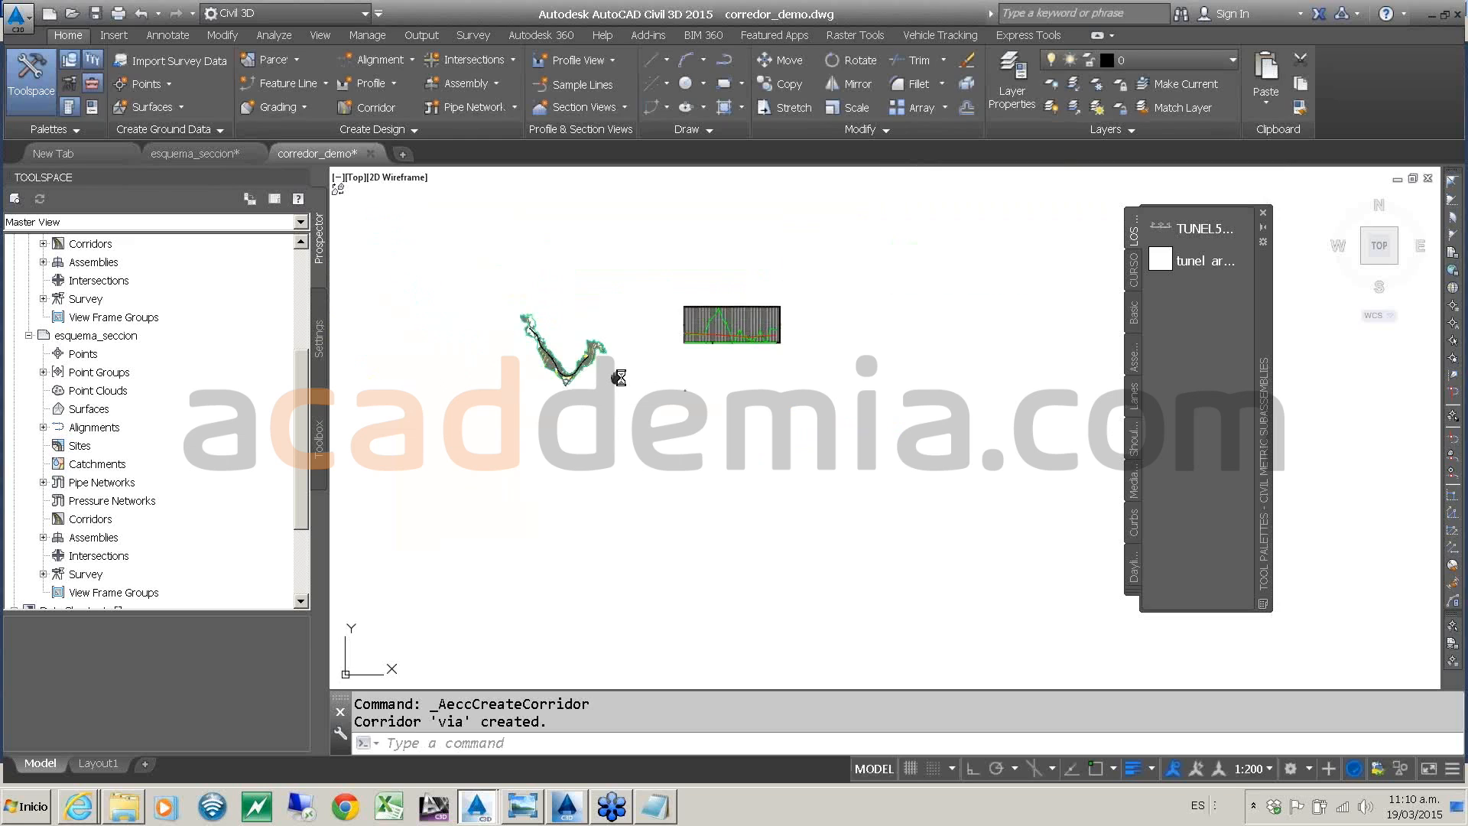
{"action": "scroll", "coordinate": [536, 375], "scroll_direction": "up", "scroll_amount": 6}
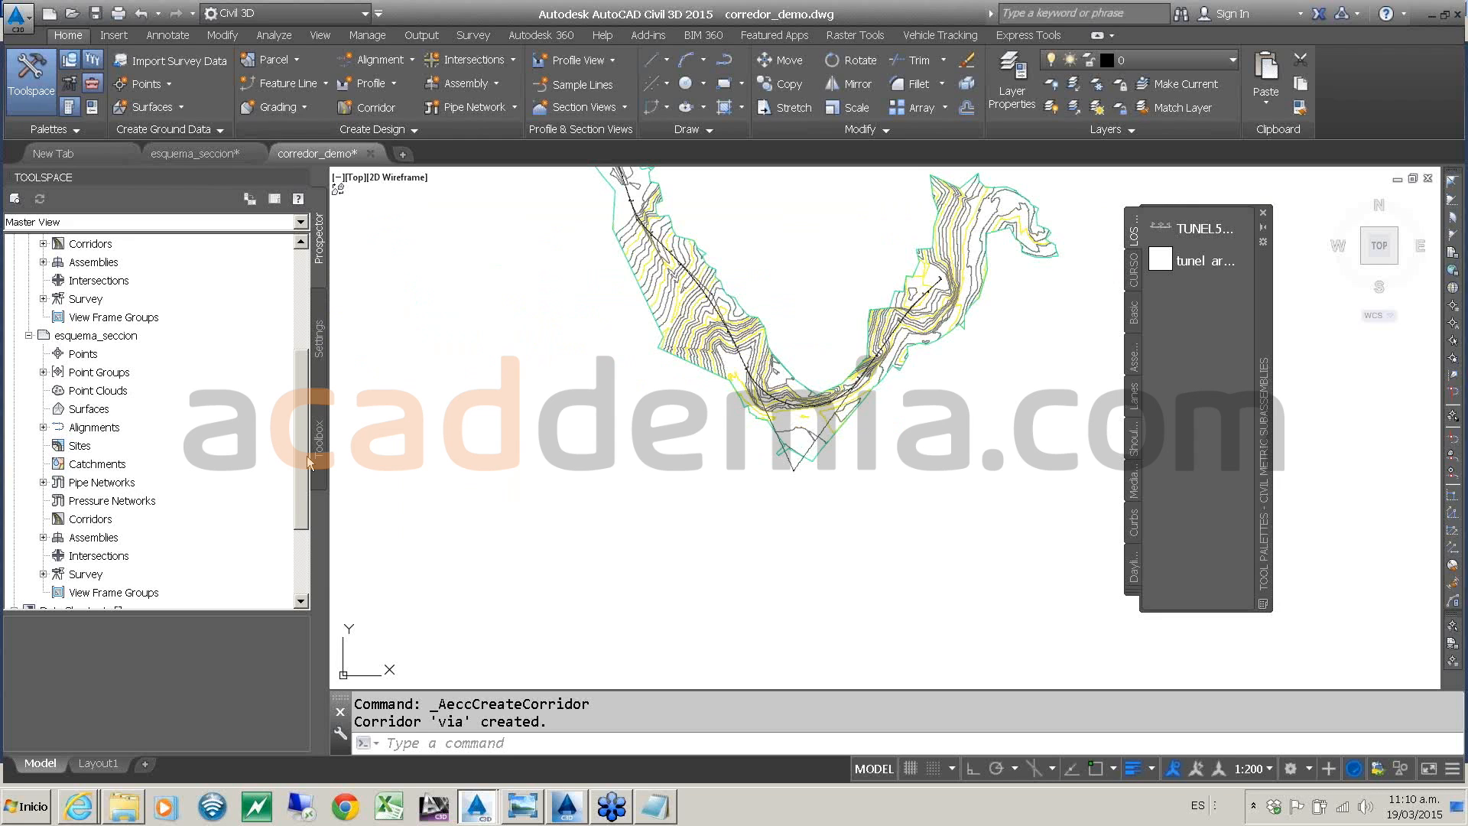
{"action": "scroll", "coordinate": [310, 464], "scroll_direction": "up", "scroll_amount": 4}
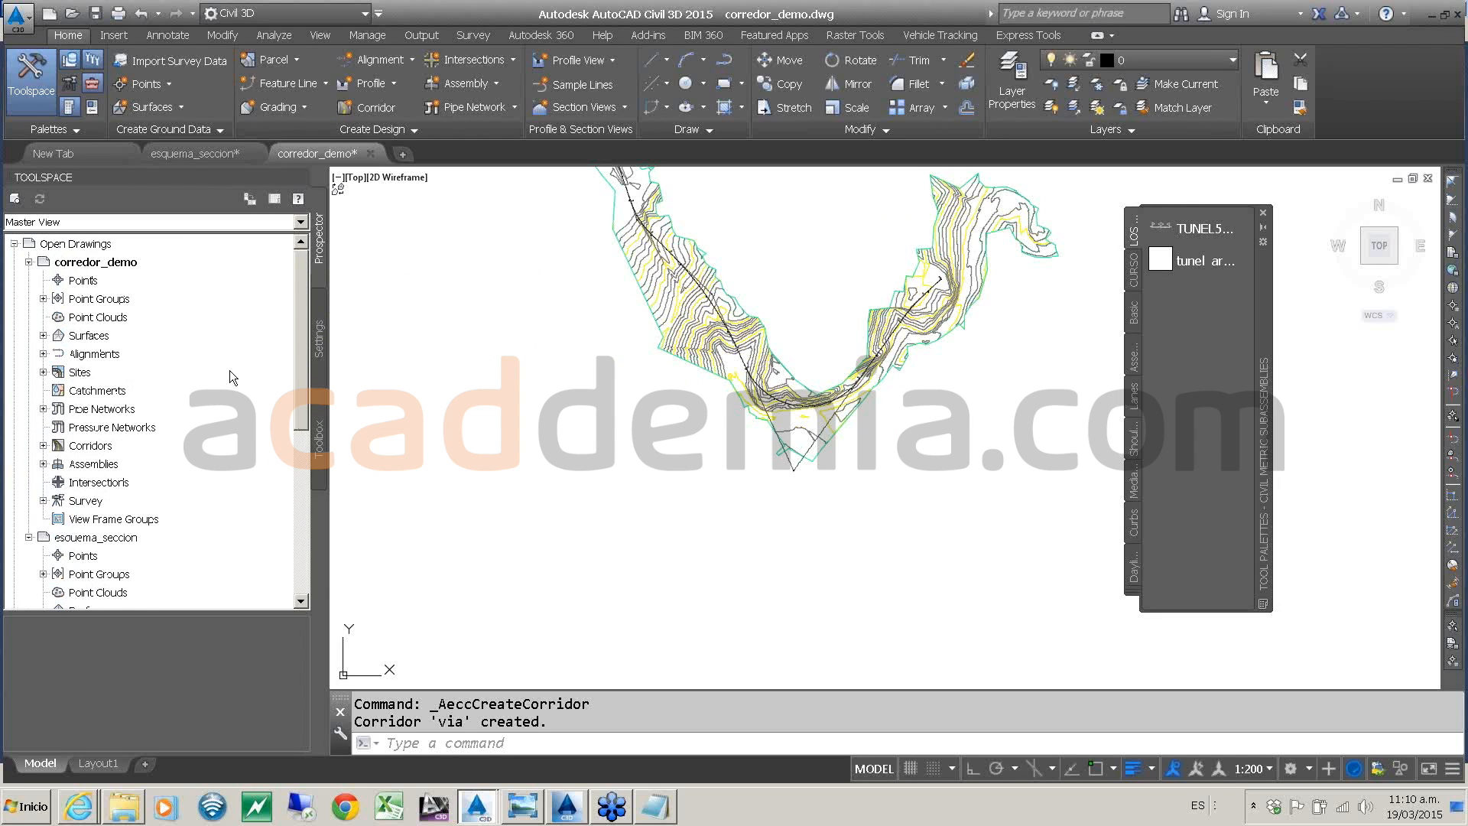
{"action": "left_click", "coordinate": [43, 446]}
{"action": "right_click", "coordinate": [78, 462]}
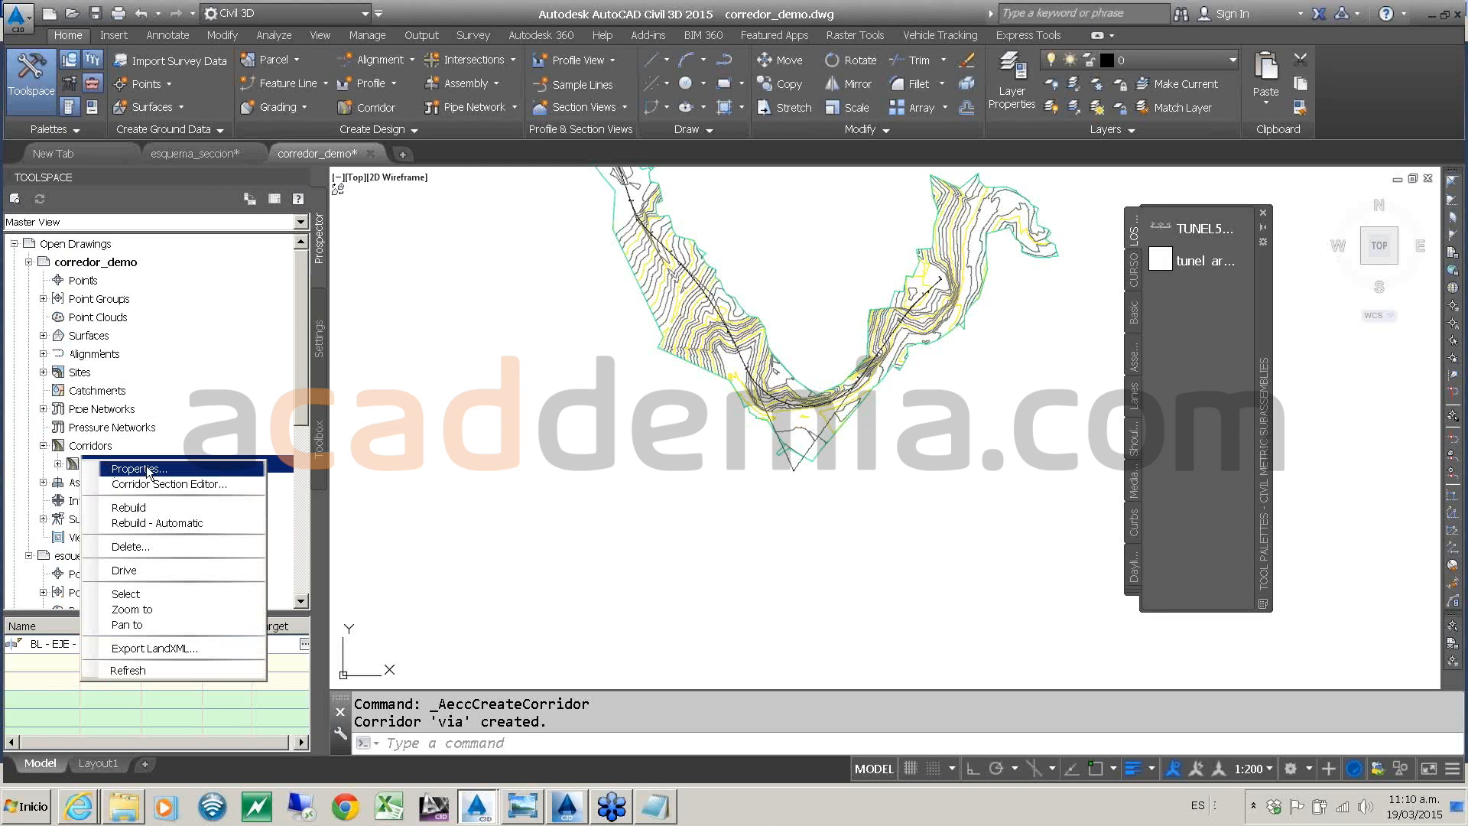
{"action": "left_click", "coordinate": [148, 470]}
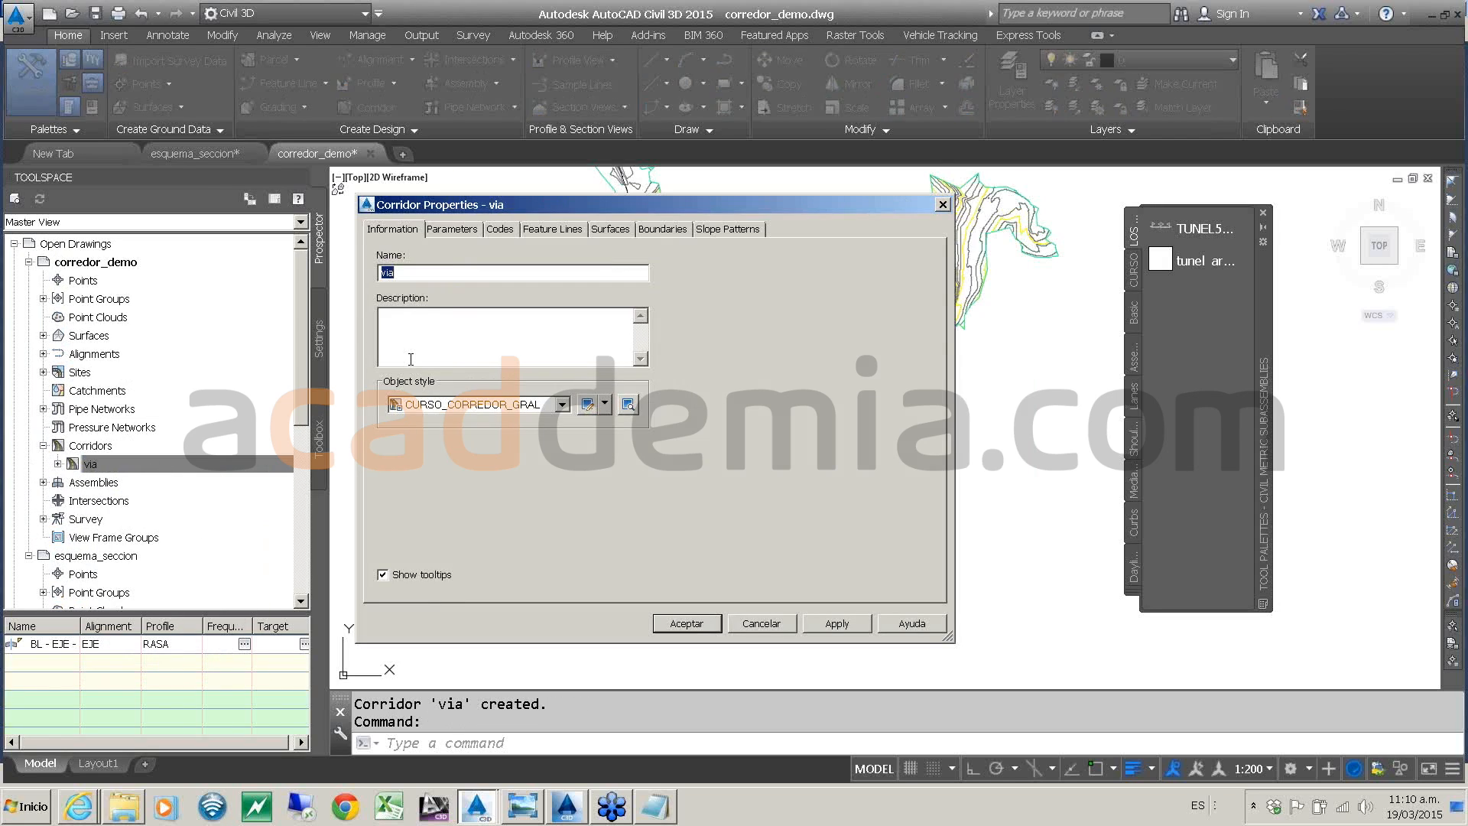
{"action": "left_click", "coordinate": [452, 229]}
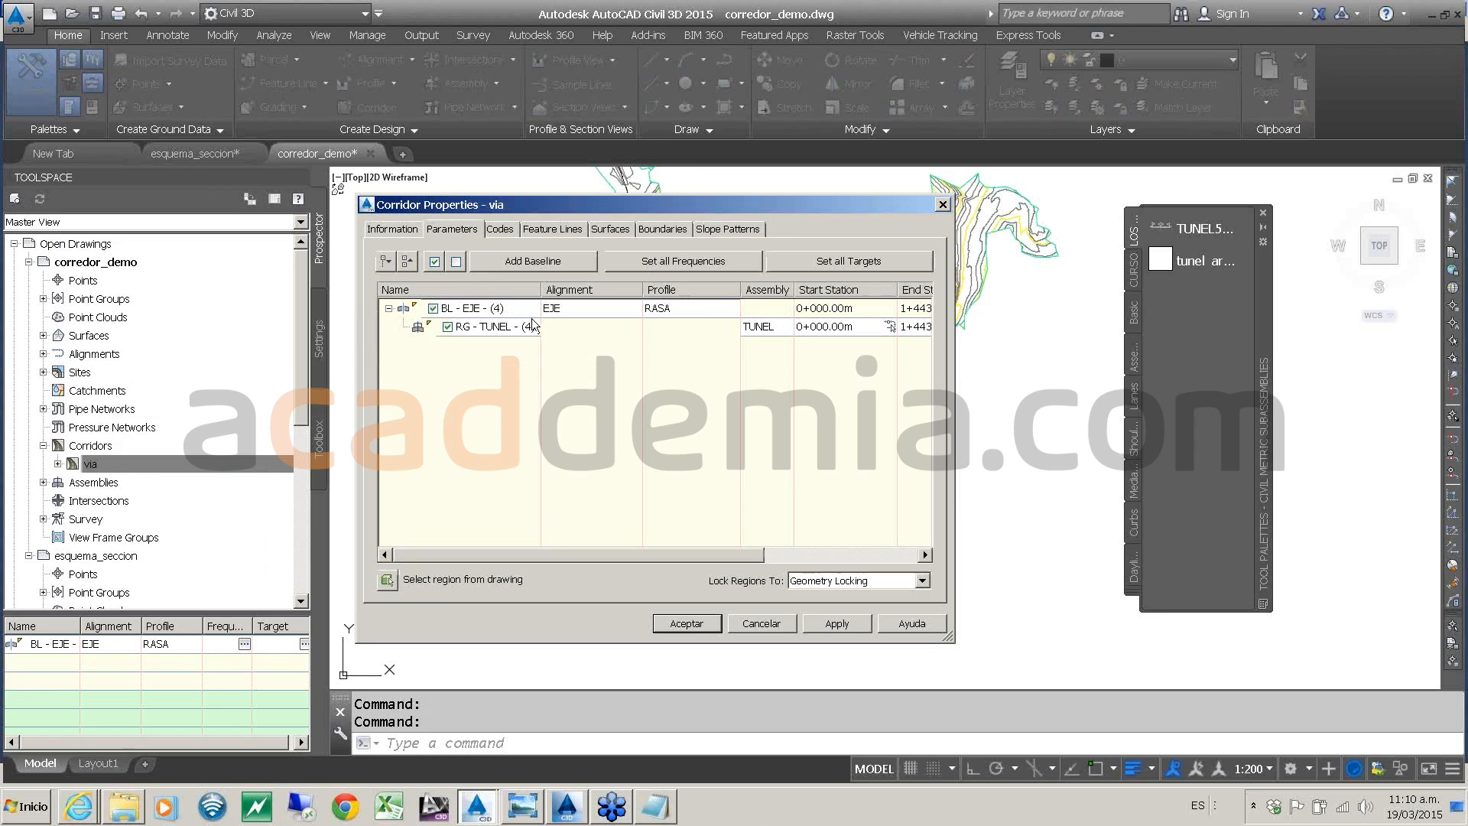
{"action": "double_click", "coordinate": [823, 328]}
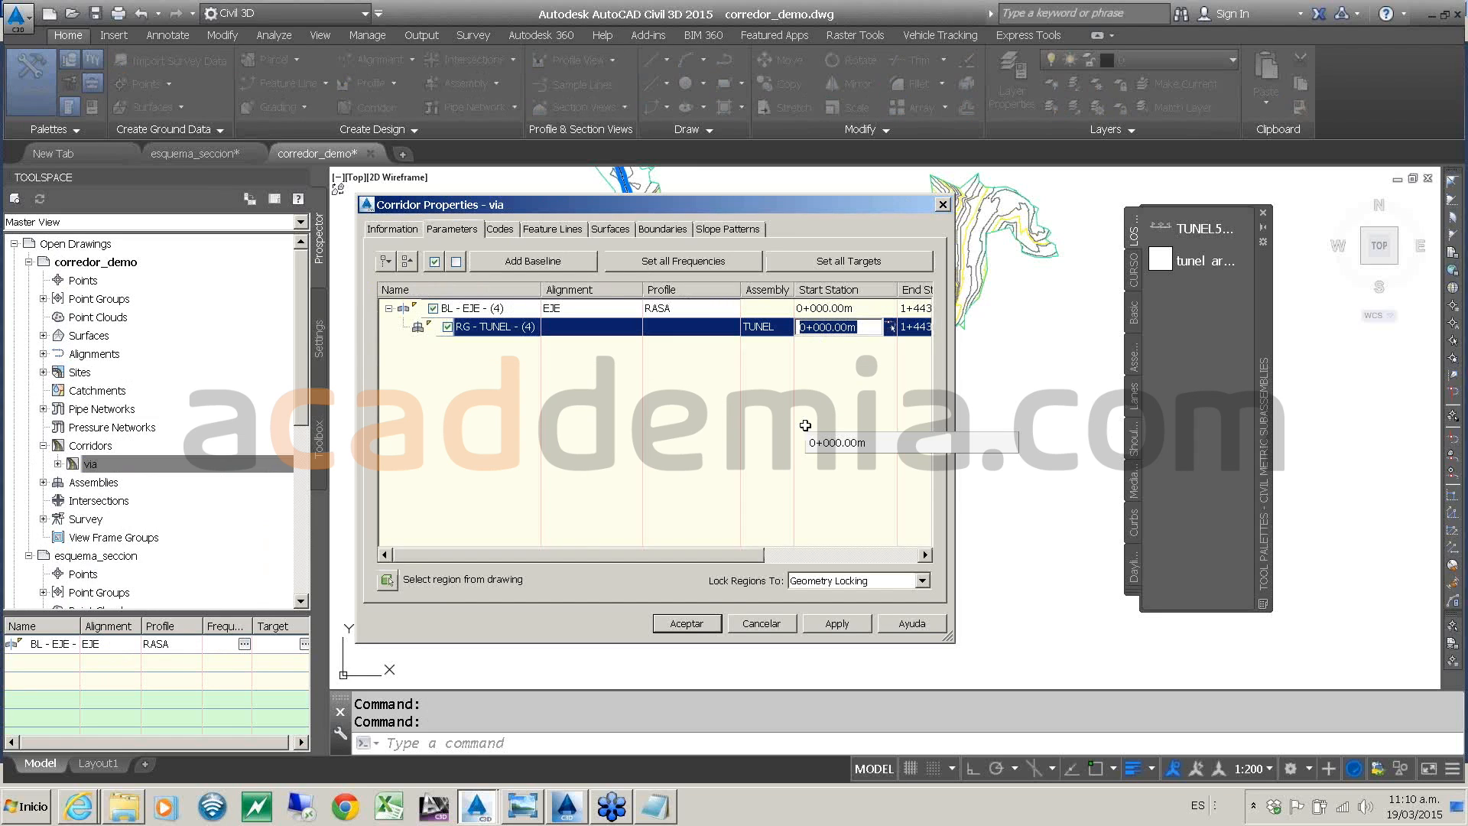
{"action": "type", "text": "340"}
- Set the end station of the TUNEL region to 750 and rebuild the corridor
{"action": "left_click", "coordinate": [916, 330]}
{"action": "left_click", "coordinate": [905, 328]}
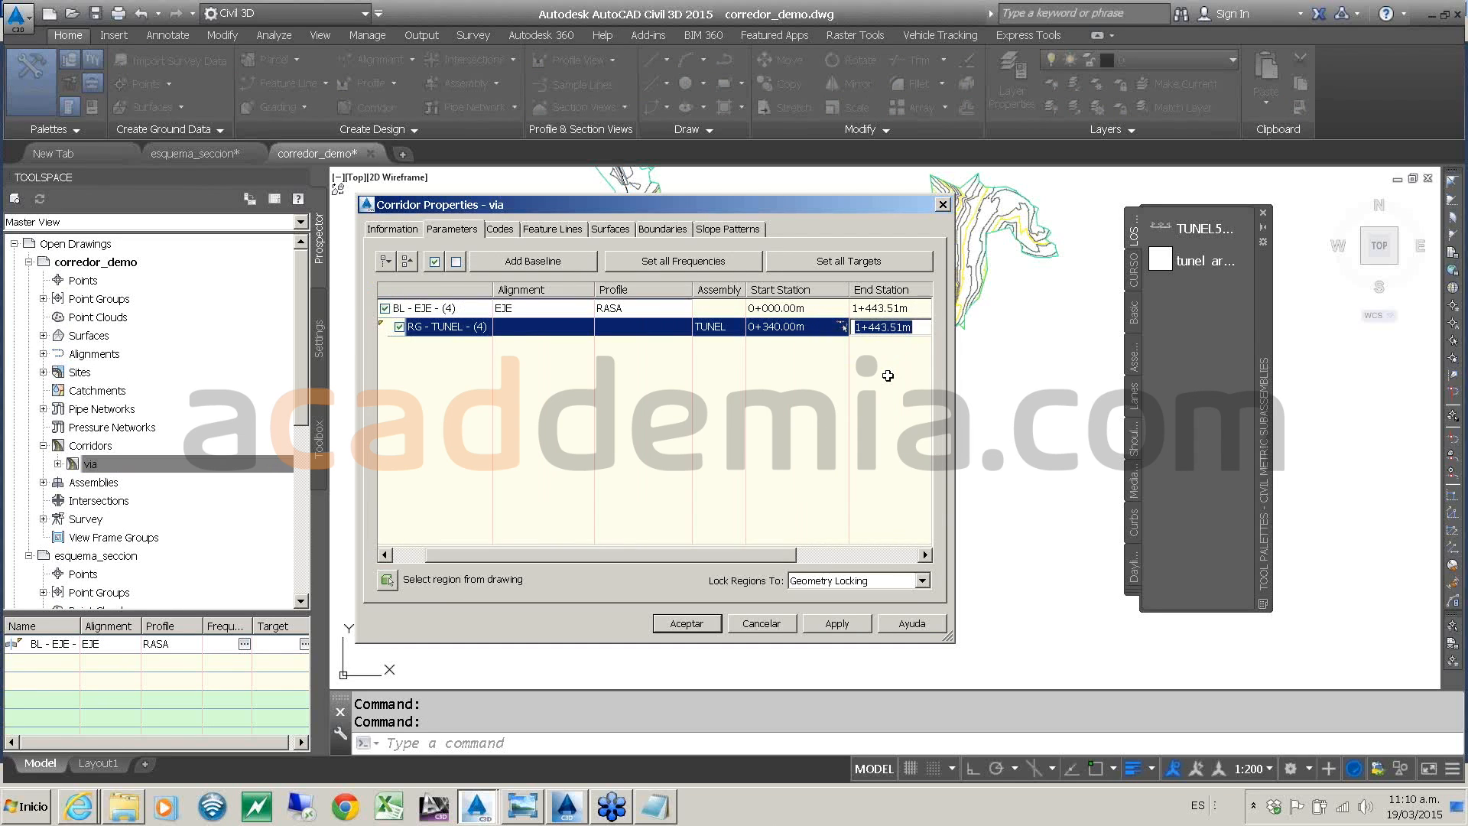
{"action": "type", "text": "750"}
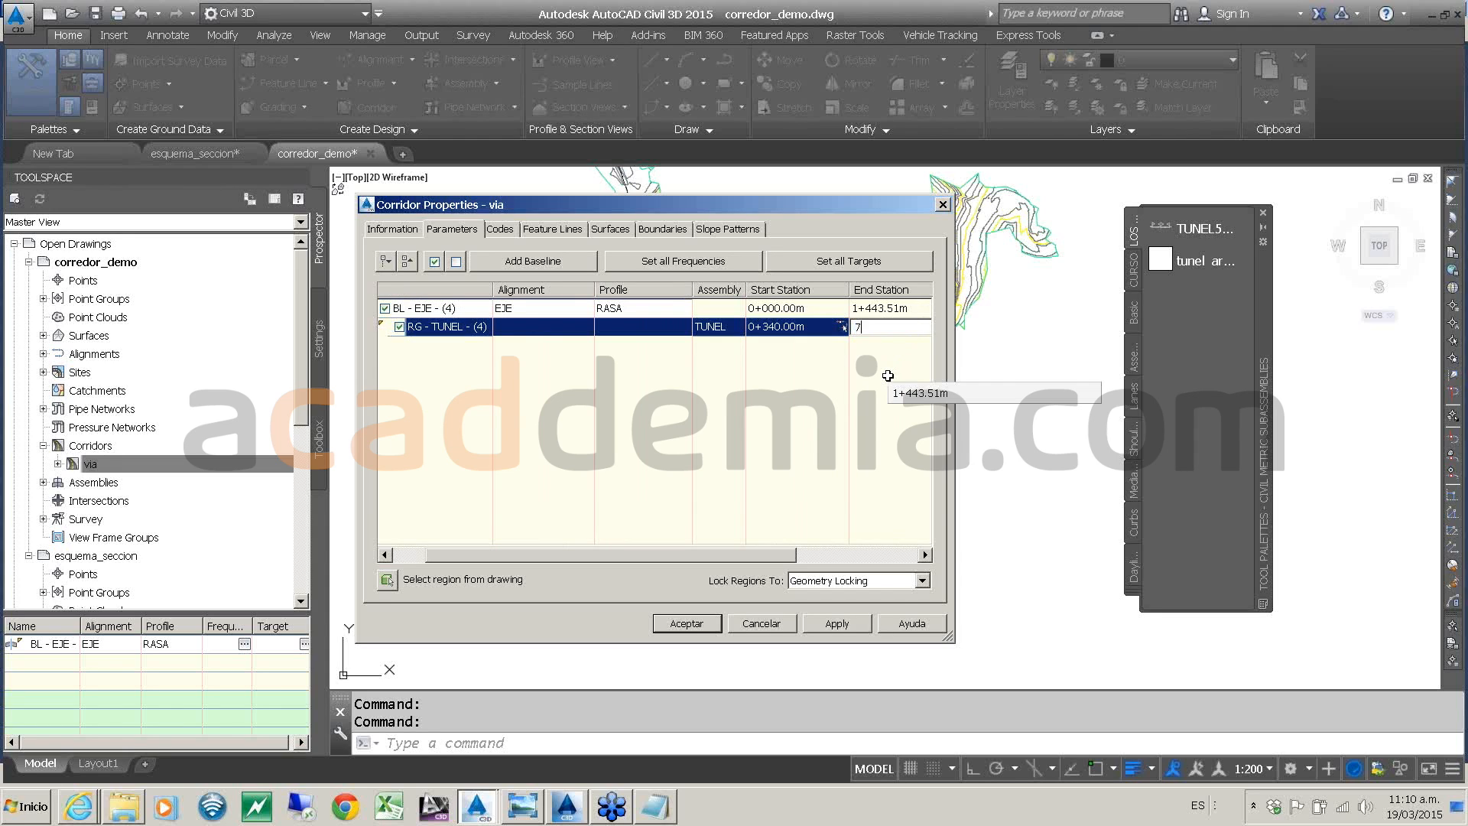
{"action": "key", "text": "Return"}
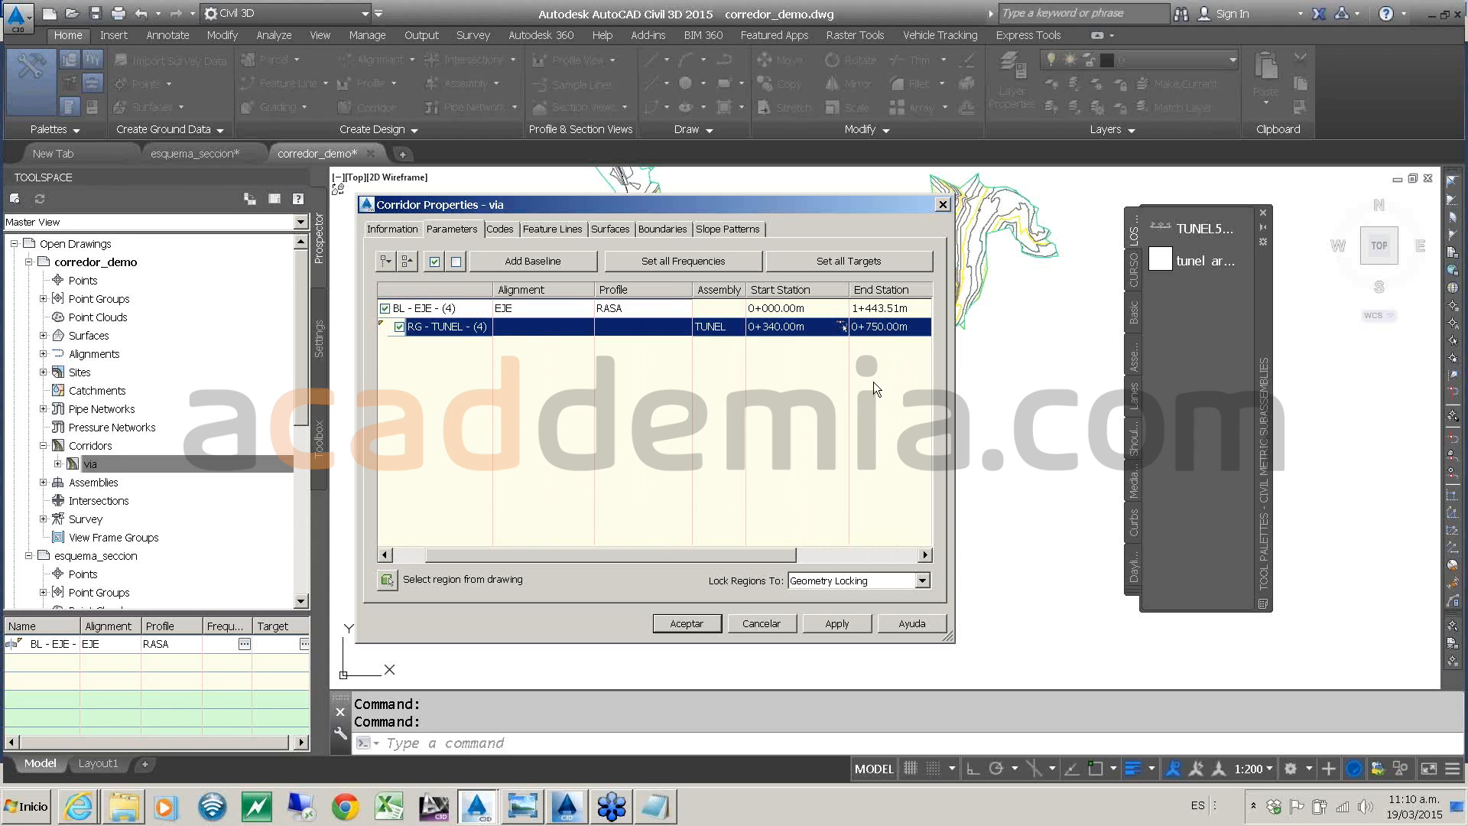
{"action": "left_click", "coordinate": [686, 623]}
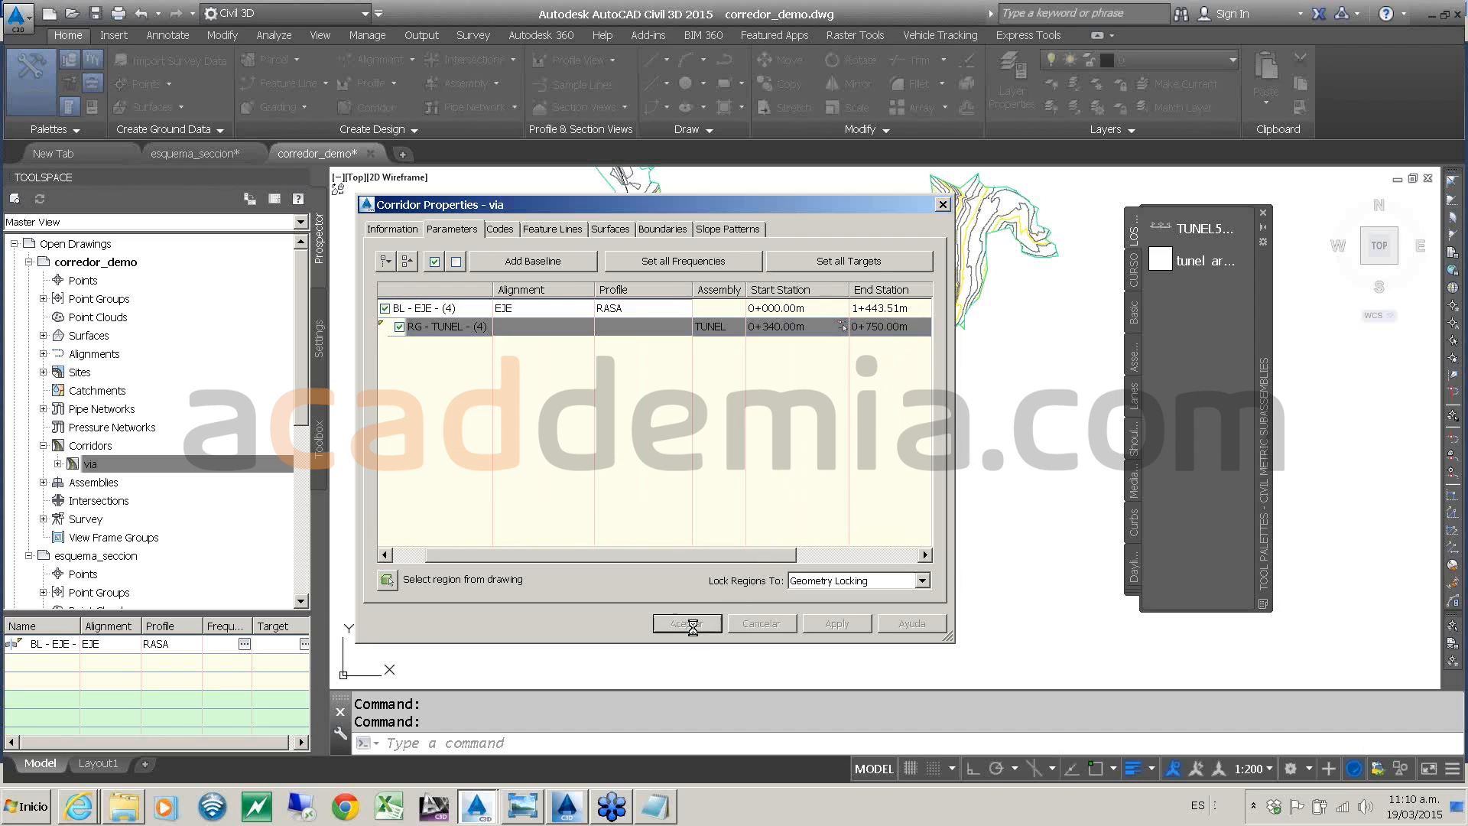
{"action": "left_click", "coordinate": [564, 373]}
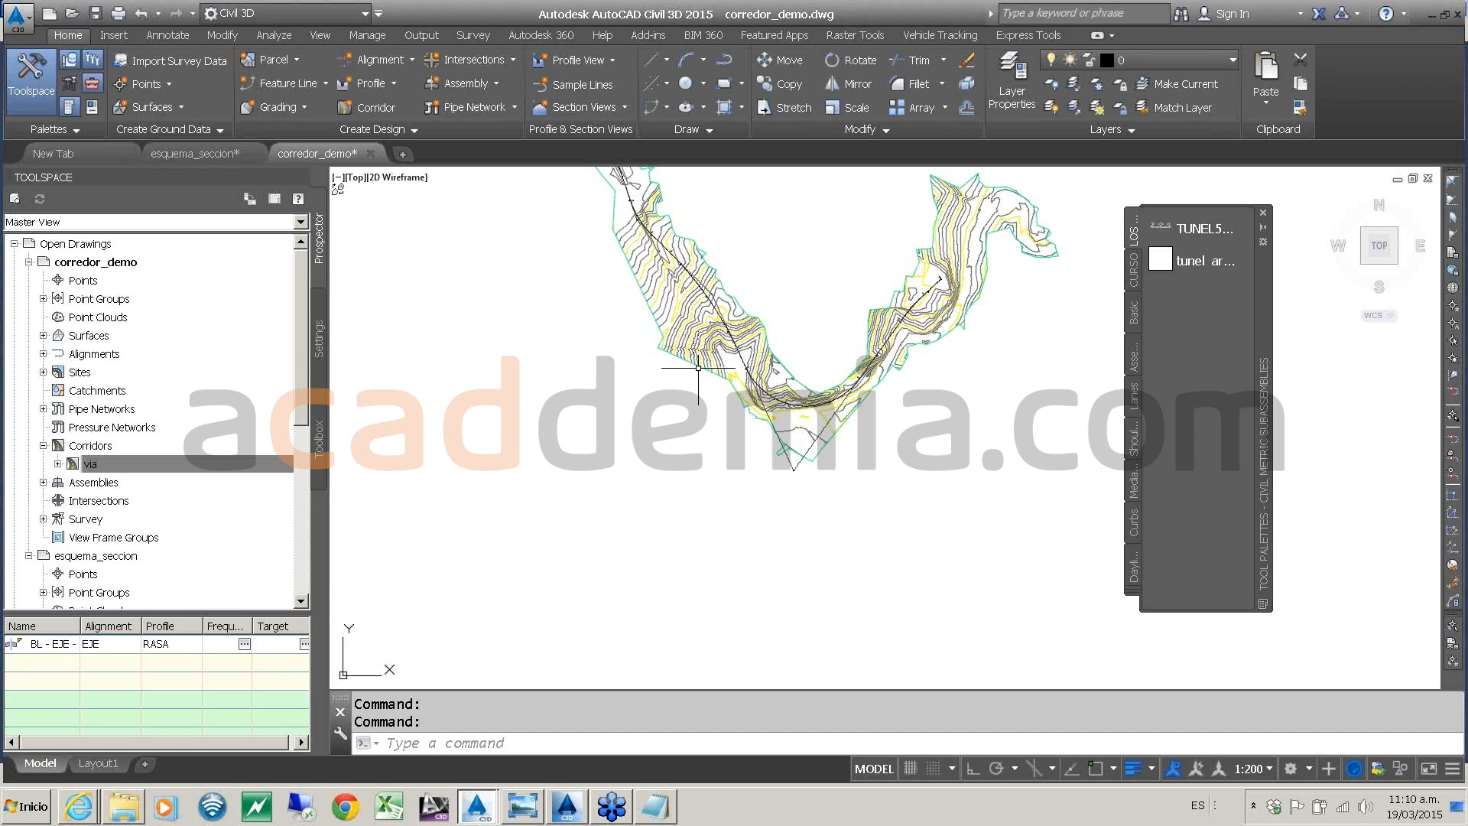
- Thaw the C-ROAD-CORR layer to display the tunnel corridor in plan
{"action": "scroll", "coordinate": [812, 376], "scroll_direction": "up", "scroll_amount": 2}
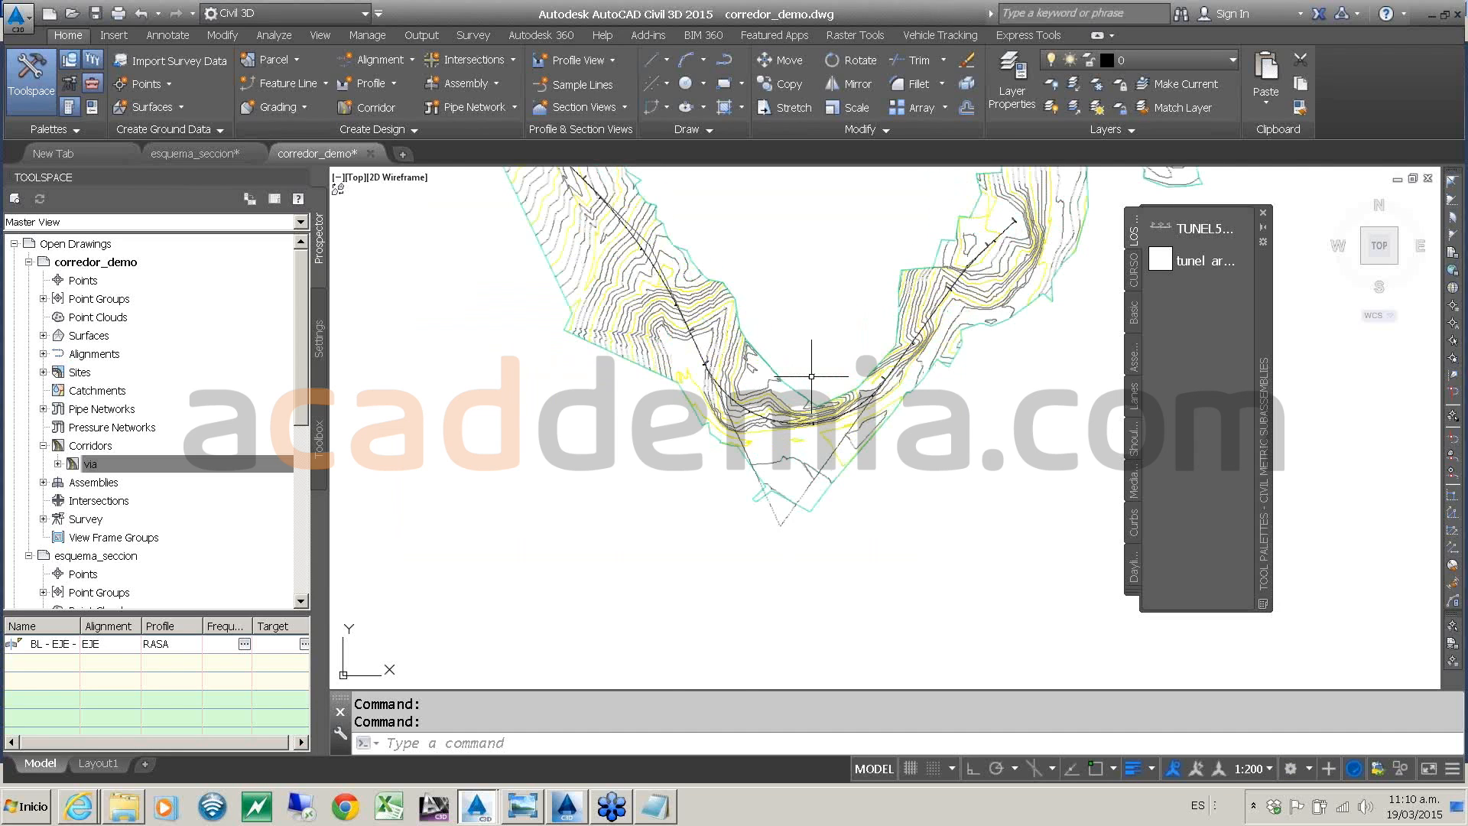
{"action": "scroll", "coordinate": [811, 376], "scroll_direction": "up", "scroll_amount": 2}
{"action": "left_click", "coordinate": [1147, 60]}
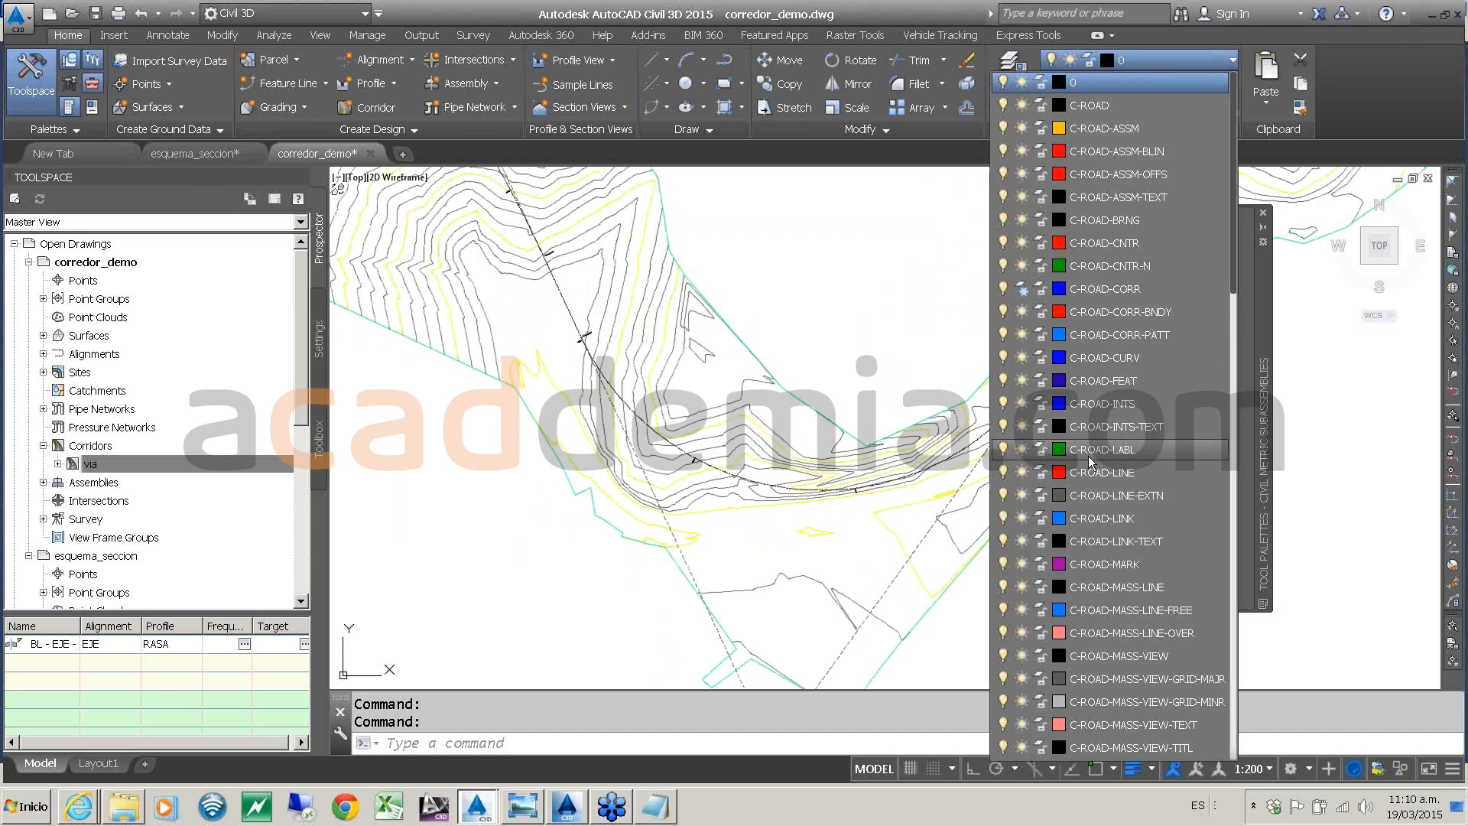
{"action": "left_click", "coordinate": [1023, 289]}
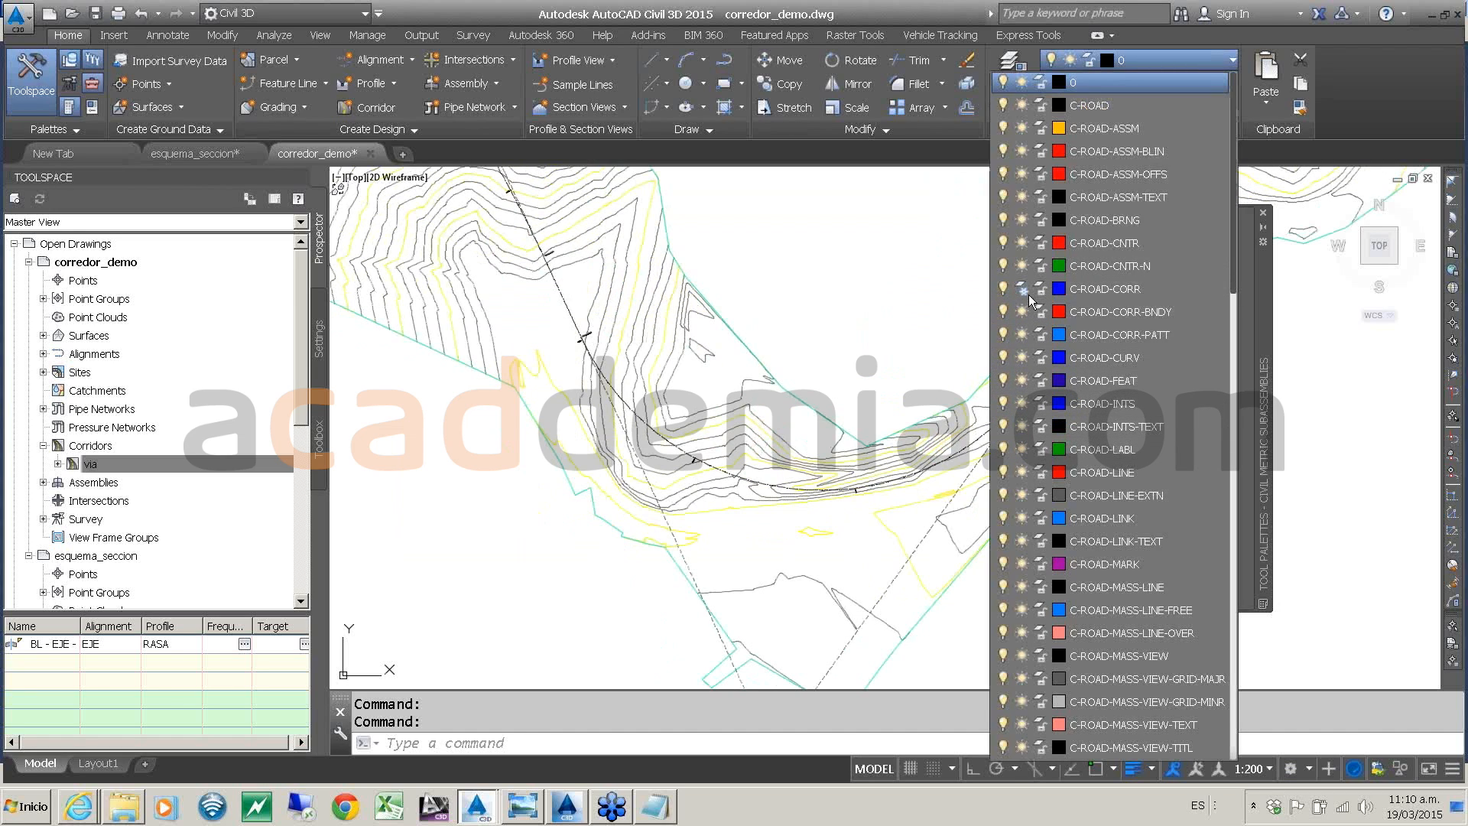
{"action": "left_click", "coordinate": [510, 461]}
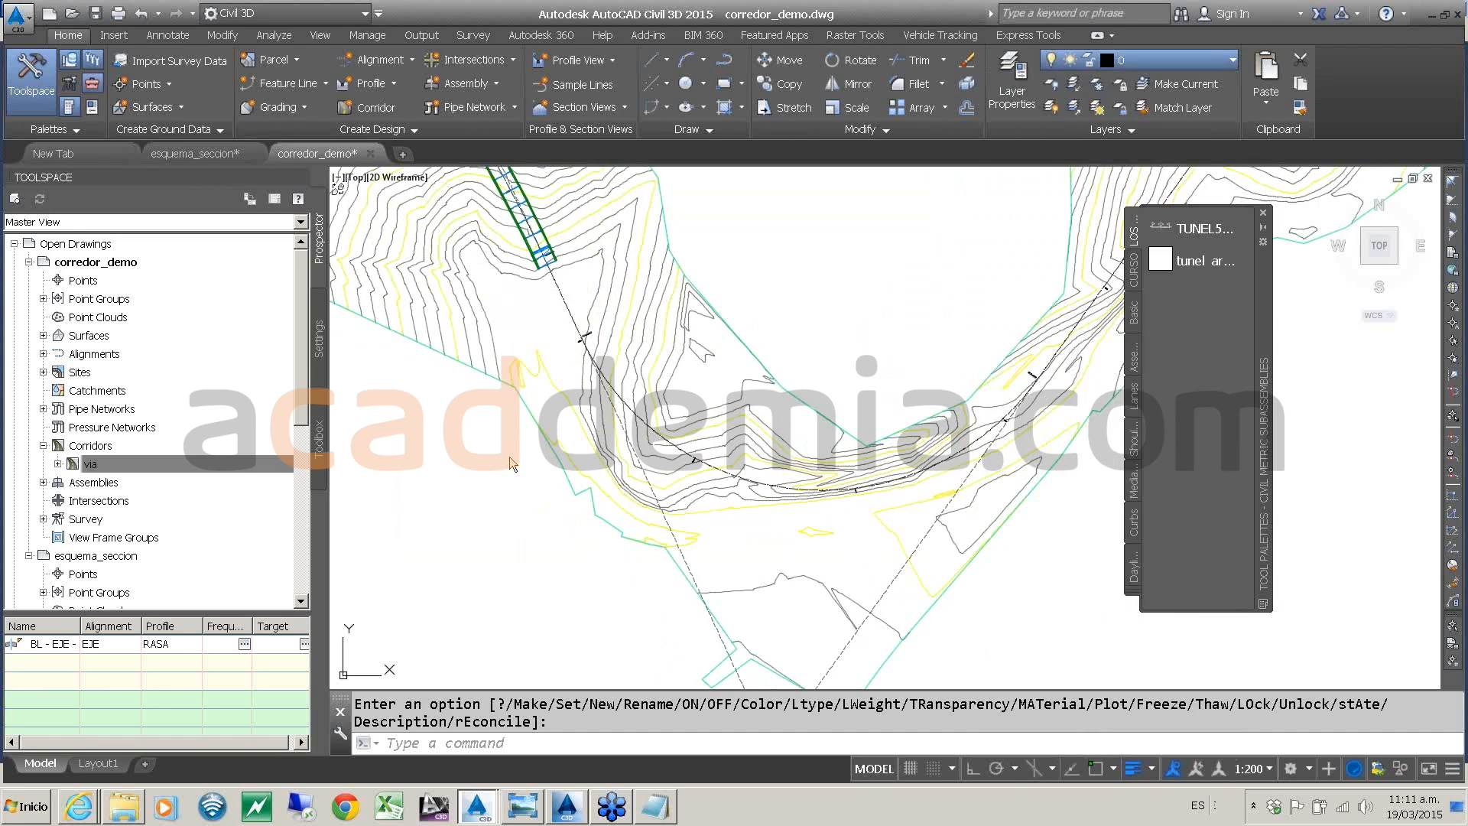
- Select the via corridor among the corridors of the corredor_demo drawing
{"action": "scroll", "coordinate": [511, 460], "scroll_direction": "down", "scroll_amount": 4}
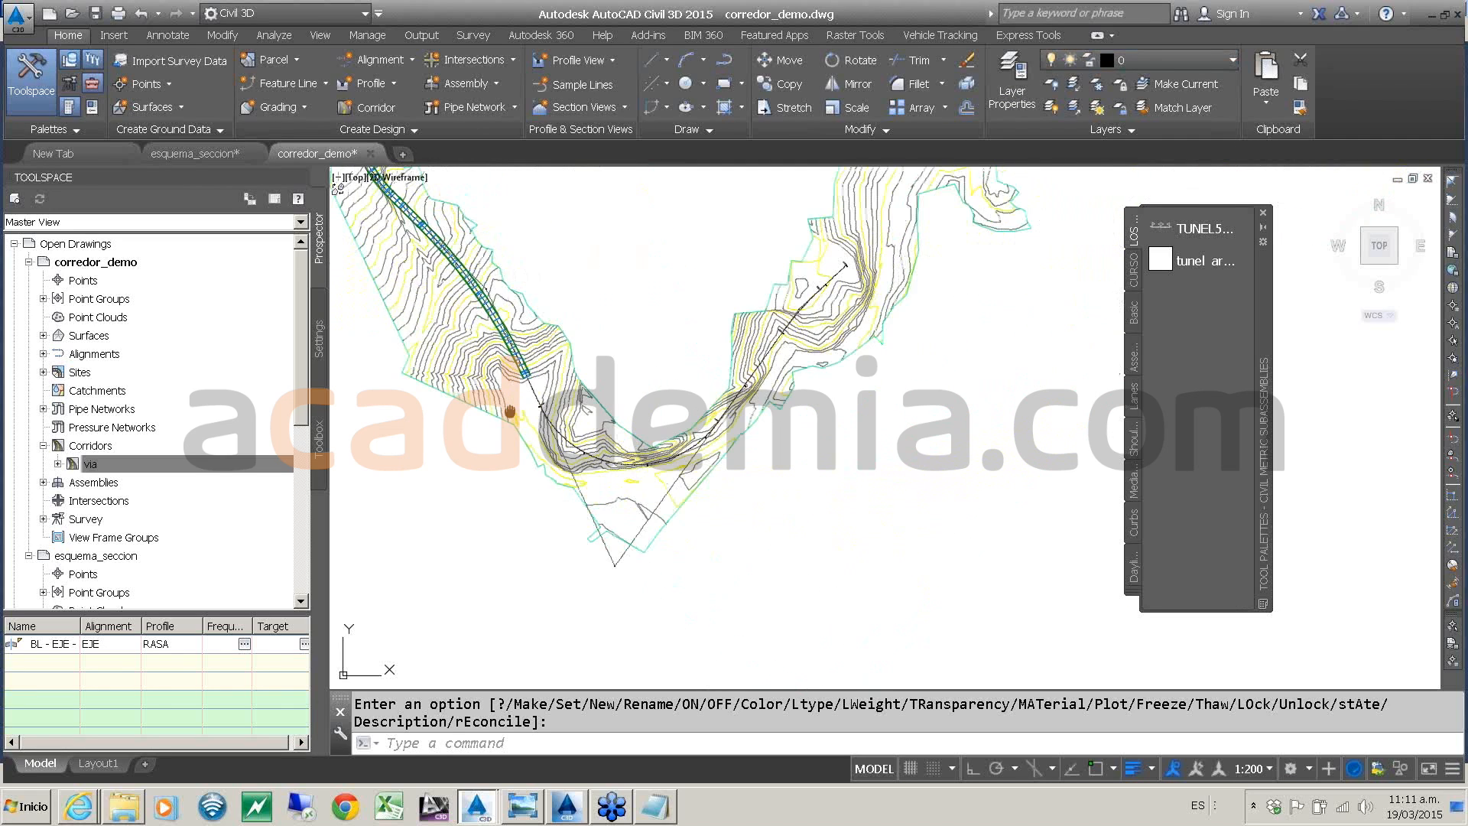
{"action": "middle_click_drag", "start_coordinate": [509, 413], "coordinate": [836, 538]}
{"action": "scroll", "coordinate": [821, 459], "scroll_direction": "up", "scroll_amount": 4}
{"action": "scroll", "coordinate": [821, 460], "scroll_direction": "up", "scroll_amount": 2}
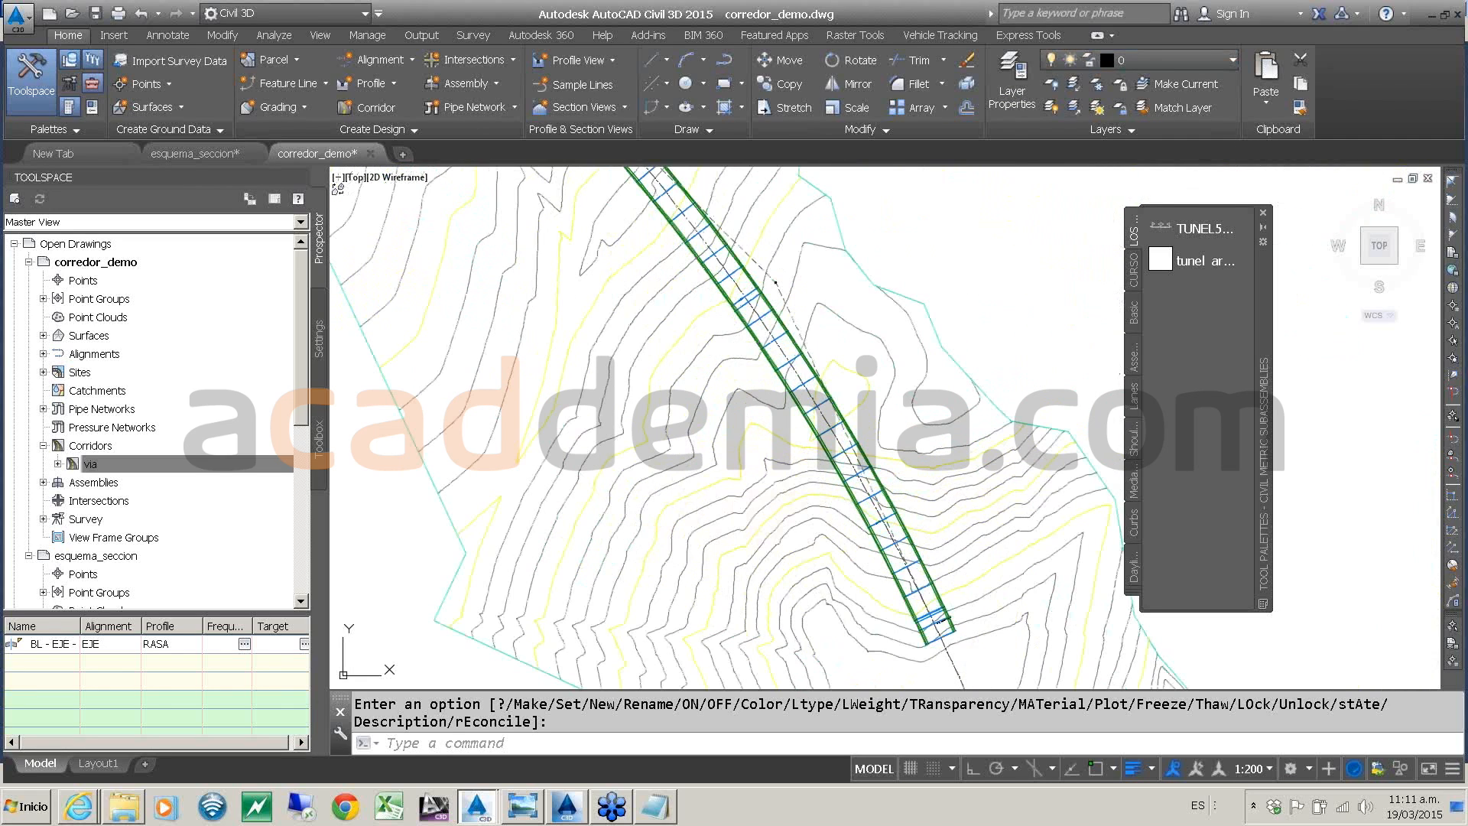
{"action": "scroll", "coordinate": [821, 460], "scroll_direction": "down", "scroll_amount": 4}
{"action": "left_click", "coordinate": [92, 464]}
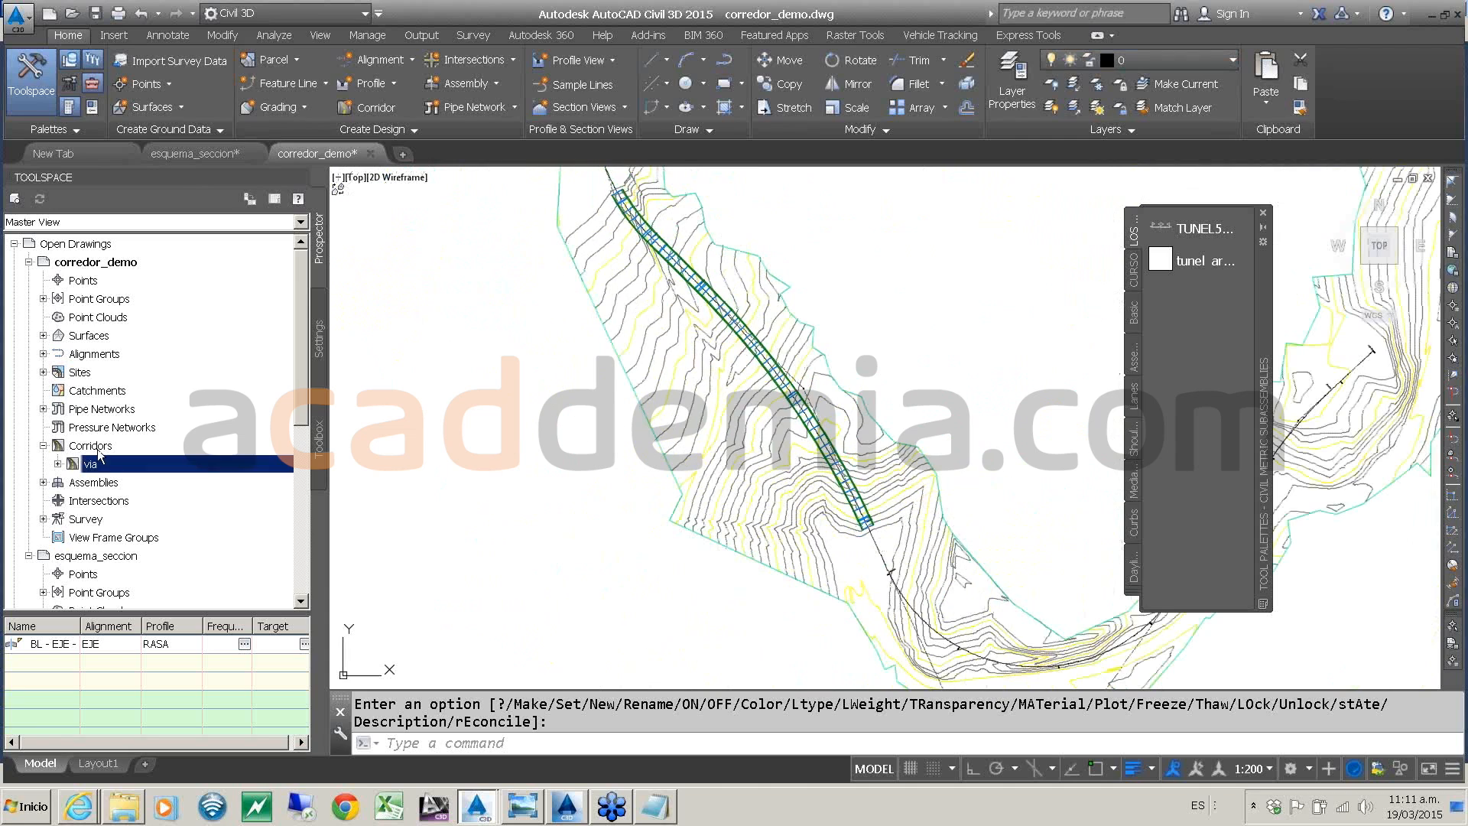
- Open the via corridor in the Corridor Section Editor and display the cross-section at station 0+360.00m
{"action": "right_click", "coordinate": [119, 467]}
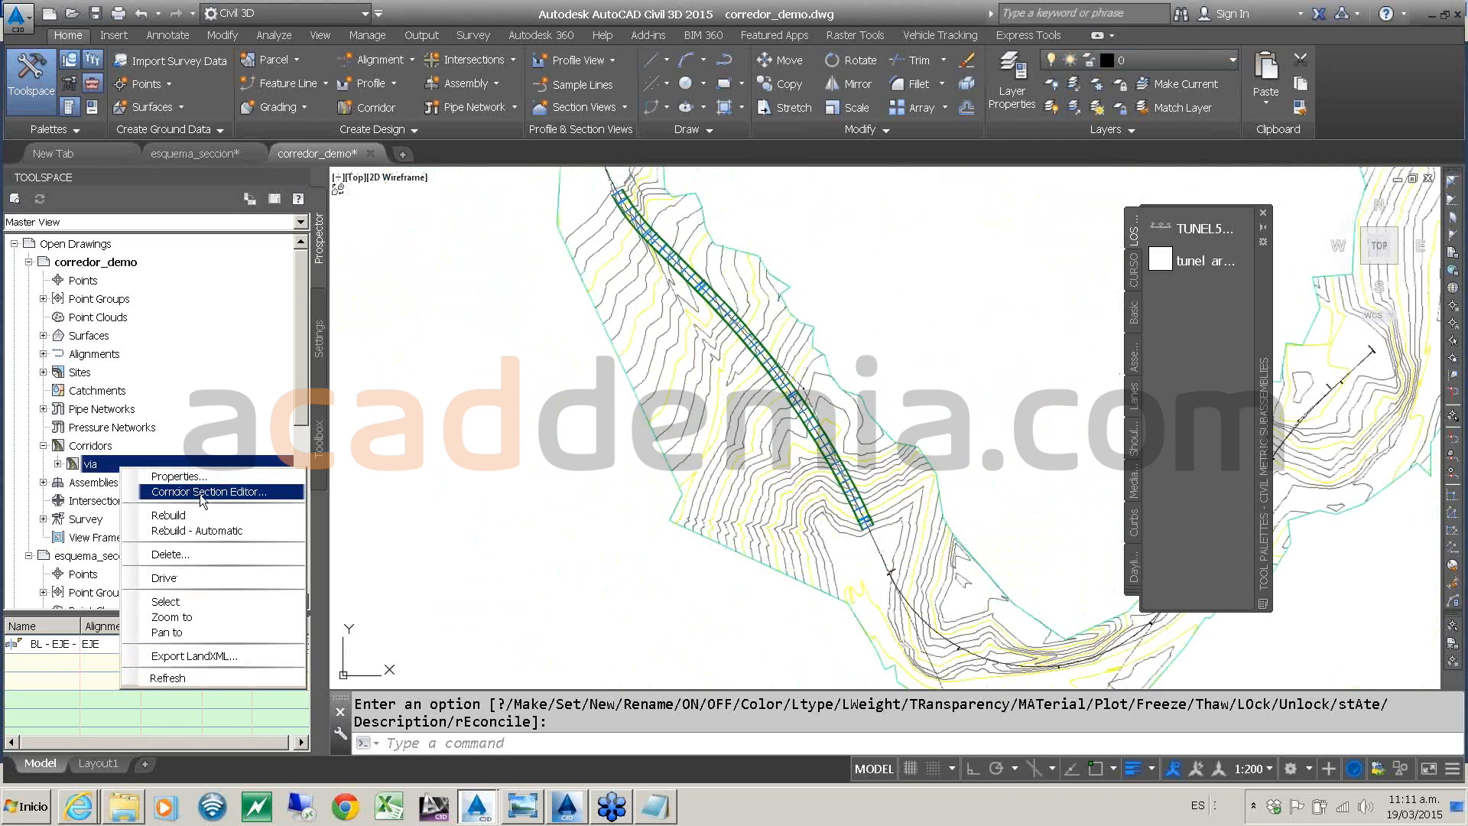
{"action": "left_click", "coordinate": [201, 495]}
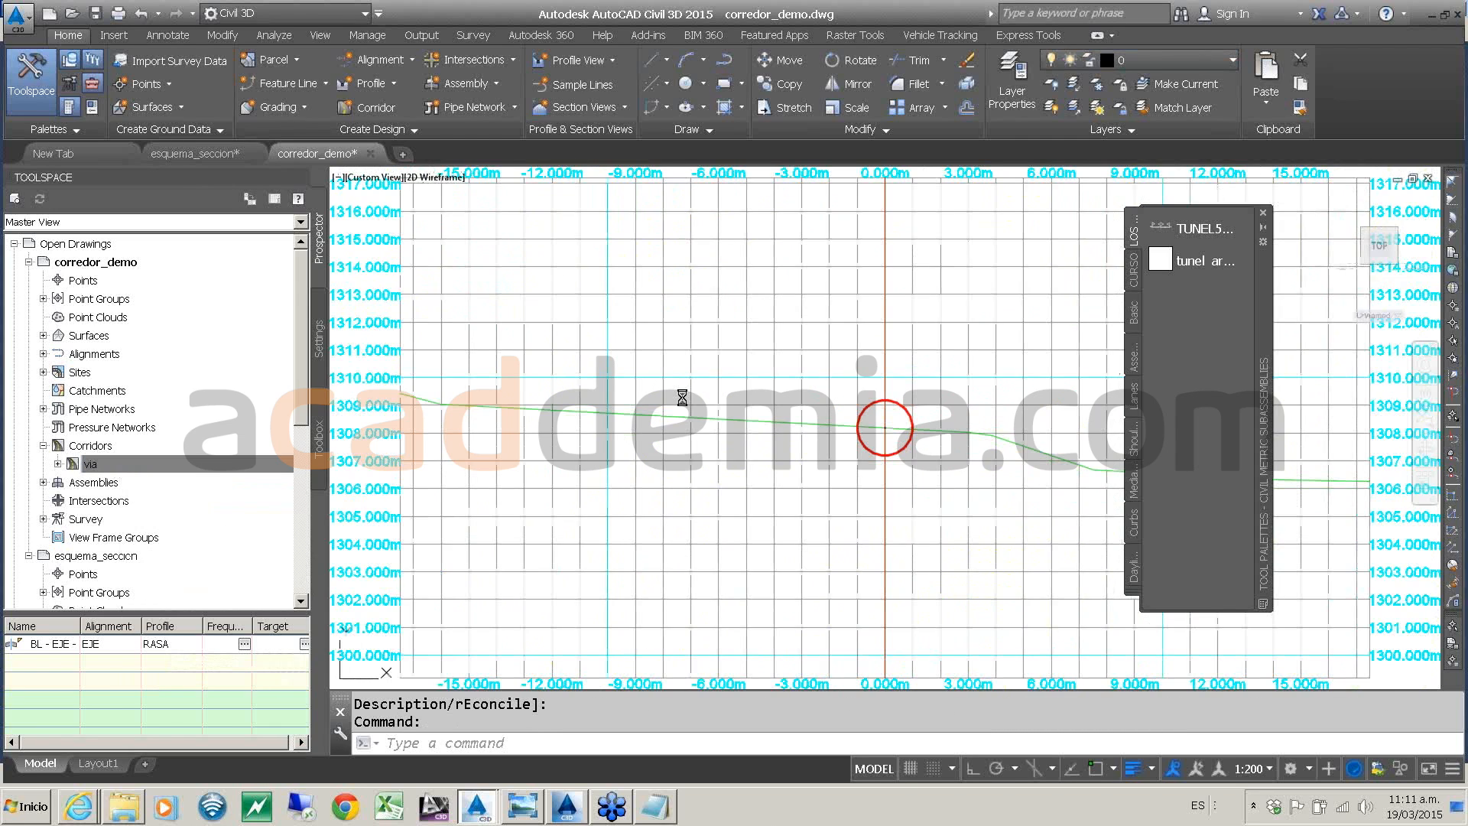
{"action": "left_click", "coordinate": [510, 79]}
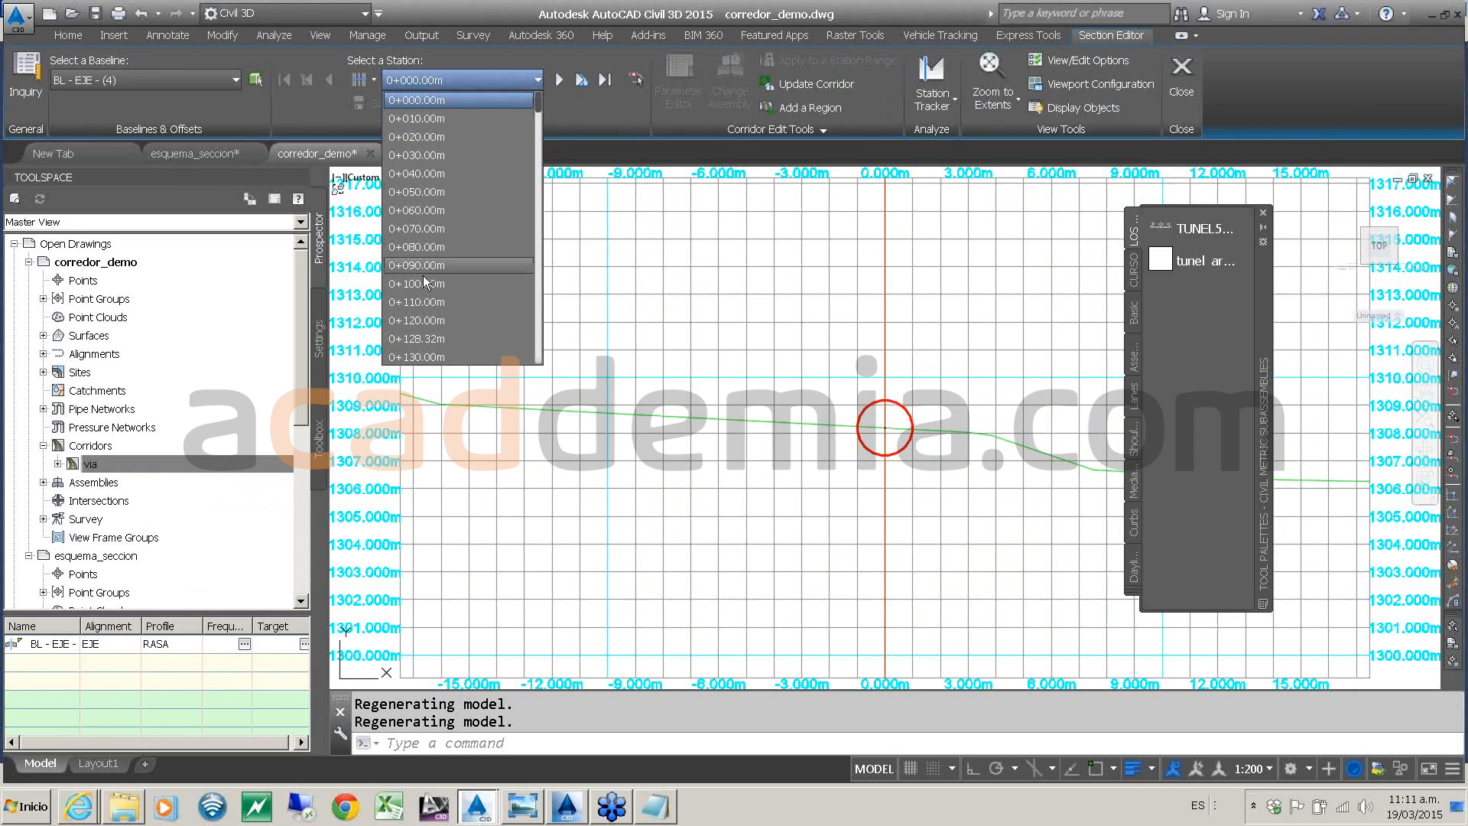
{"action": "scroll", "coordinate": [429, 316], "scroll_direction": "down", "scroll_amount": 10}
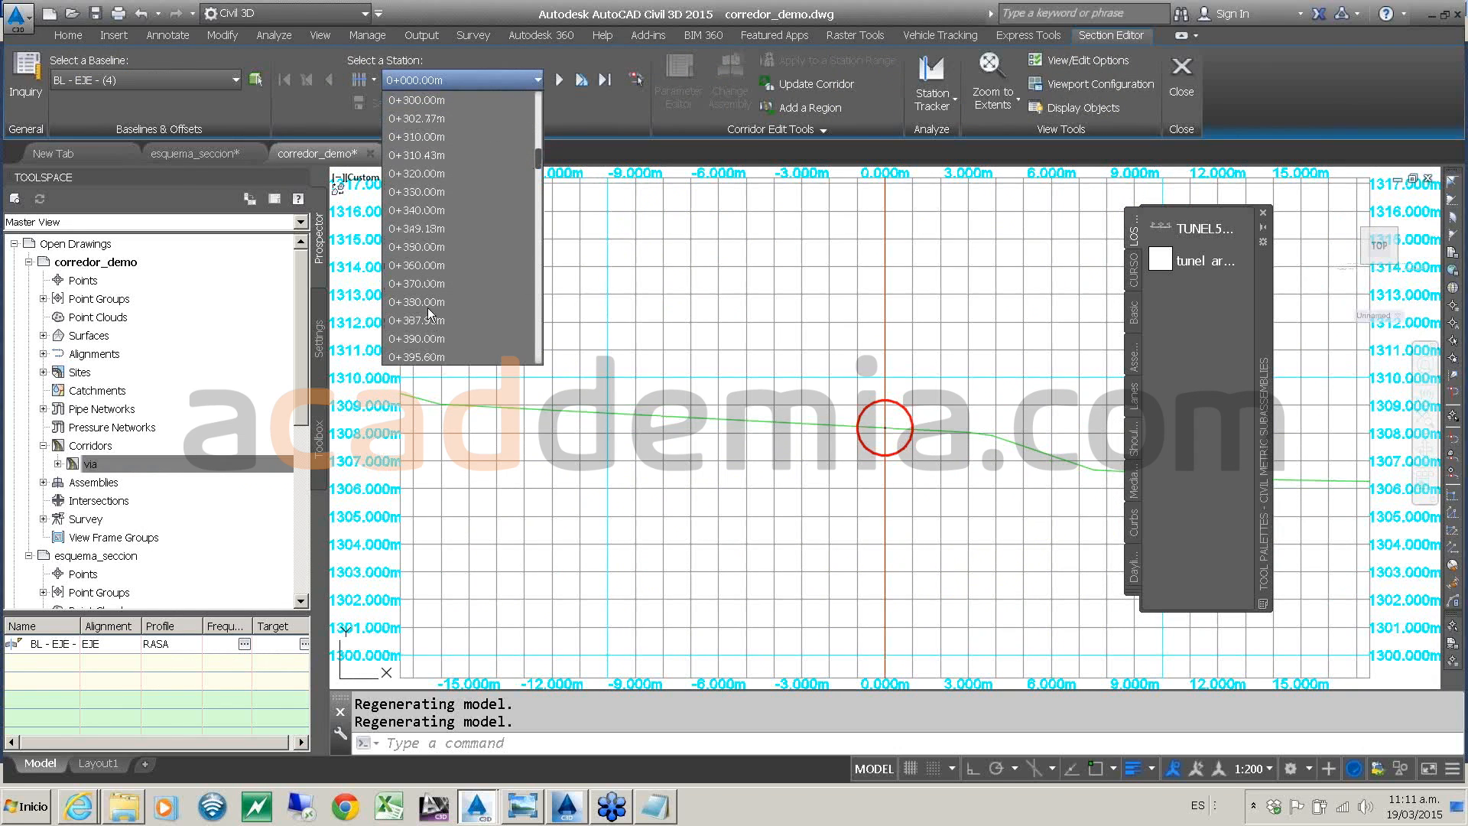
{"action": "left_click", "coordinate": [422, 264]}
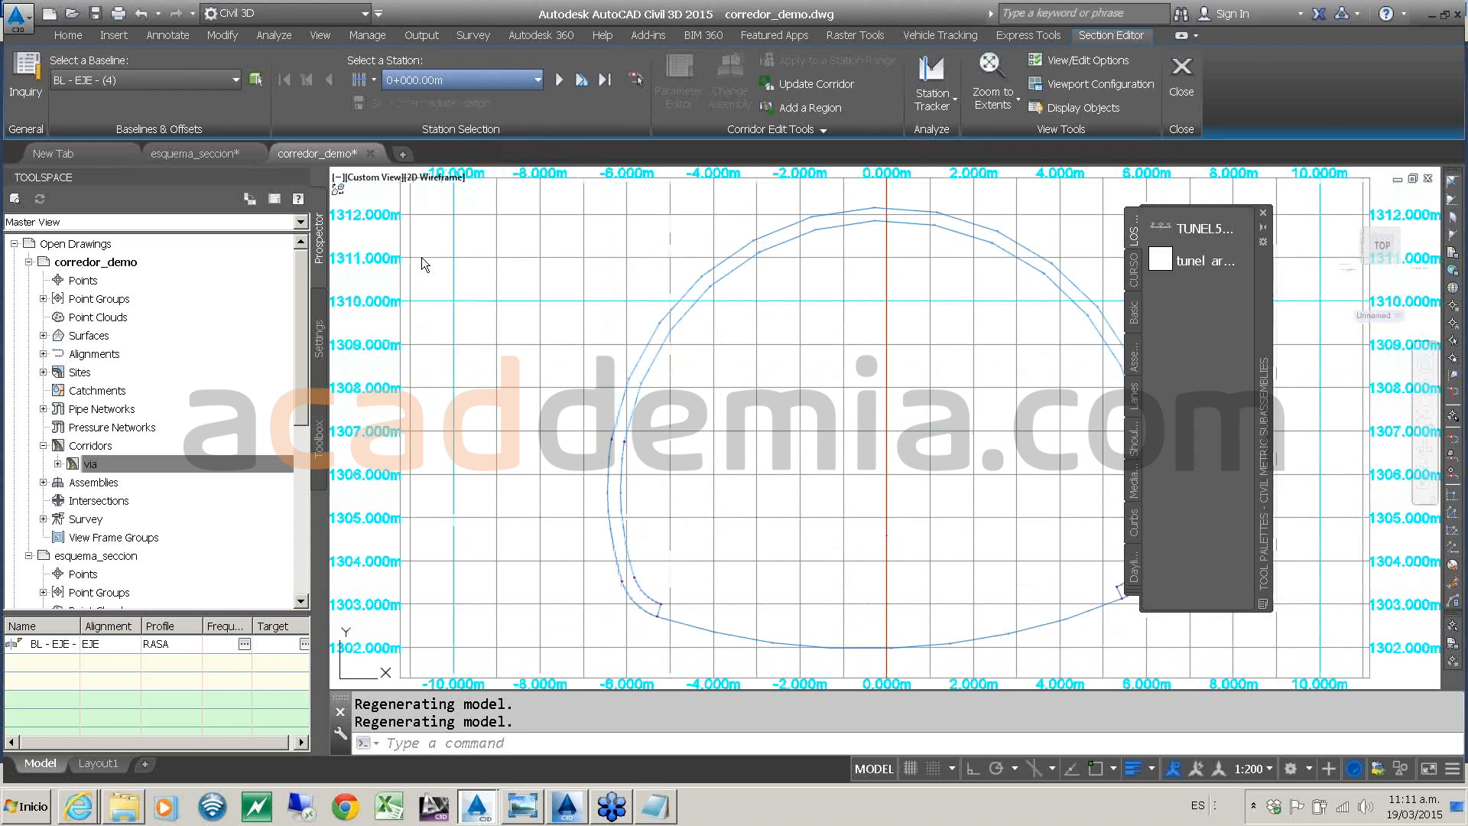
{"action": "scroll", "coordinate": [831, 369], "scroll_direction": "down", "scroll_amount": 4}
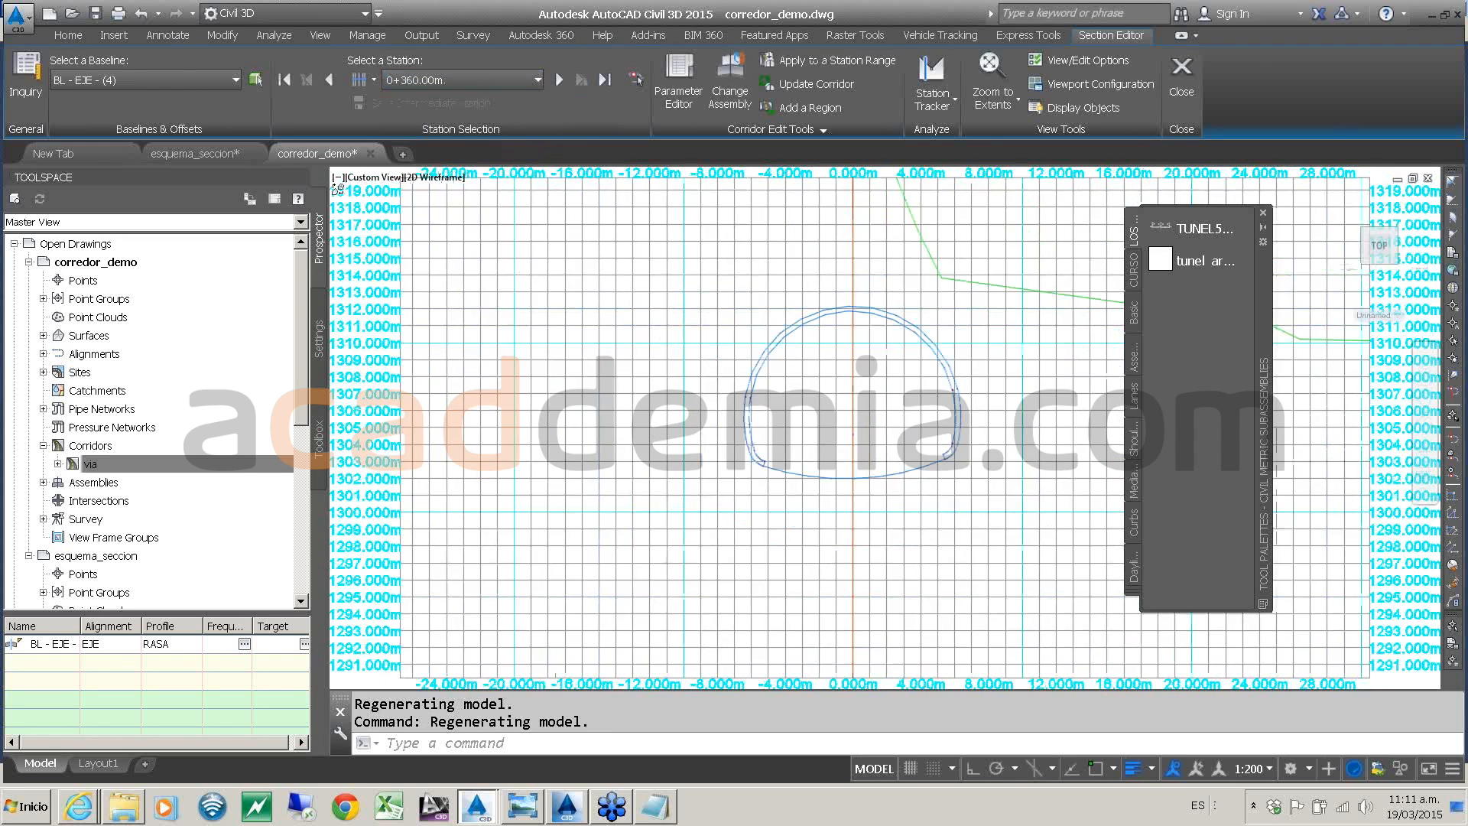
{"action": "scroll", "coordinate": [829, 367], "scroll_direction": "down", "scroll_amount": 2}
{"action": "middle_click_drag", "start_coordinate": [829, 368], "coordinate": [694, 466]}
{"action": "scroll", "coordinate": [679, 426], "scroll_direction": "up", "scroll_amount": 4}
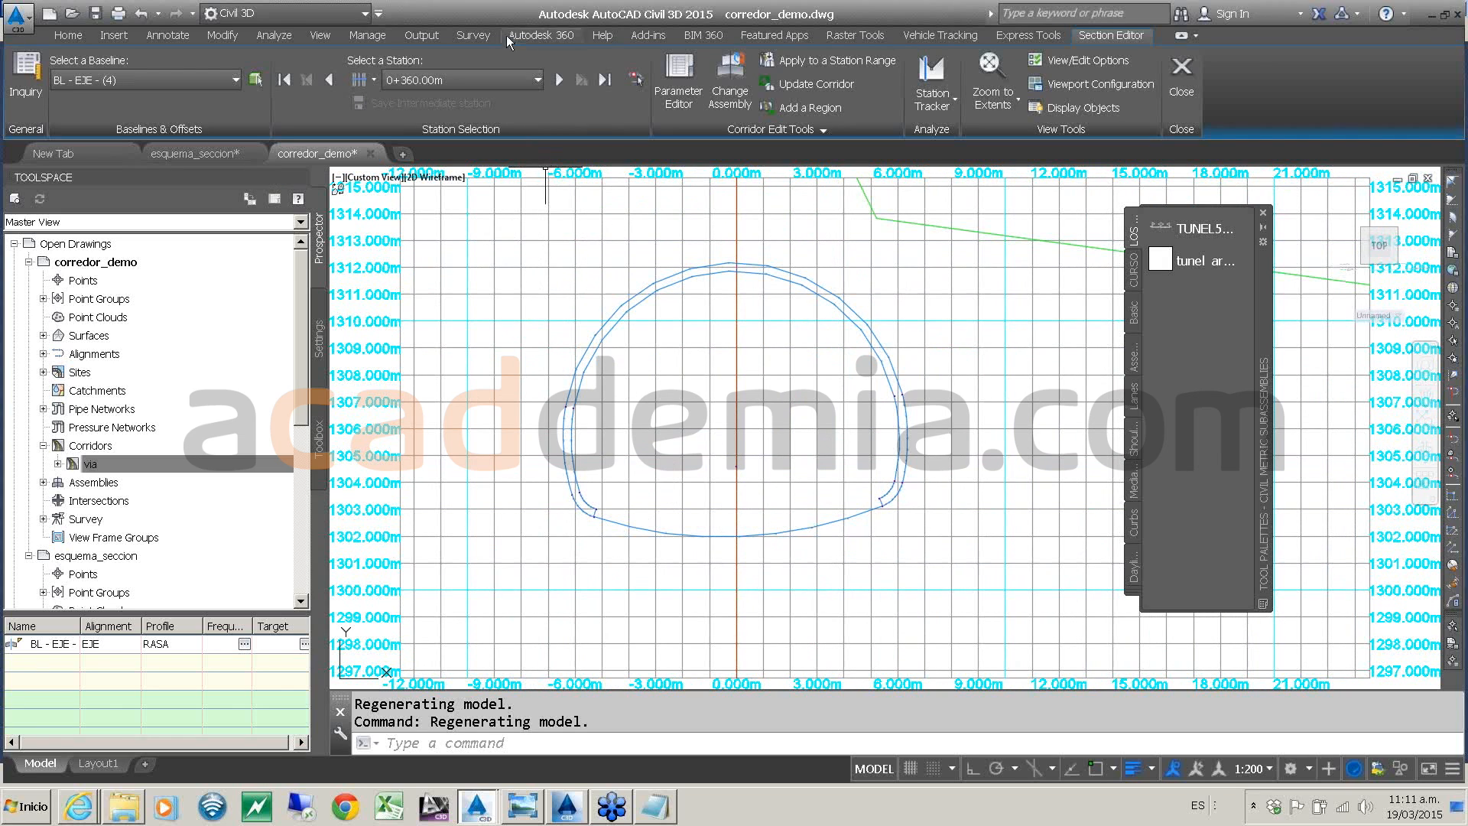
- Review the corridor's cross-sections station by station from 0+360.00m to 0+780.00m, then leave the section editor
{"action": "left_click", "coordinate": [566, 81]}
{"action": "left_click", "coordinate": [566, 81]}
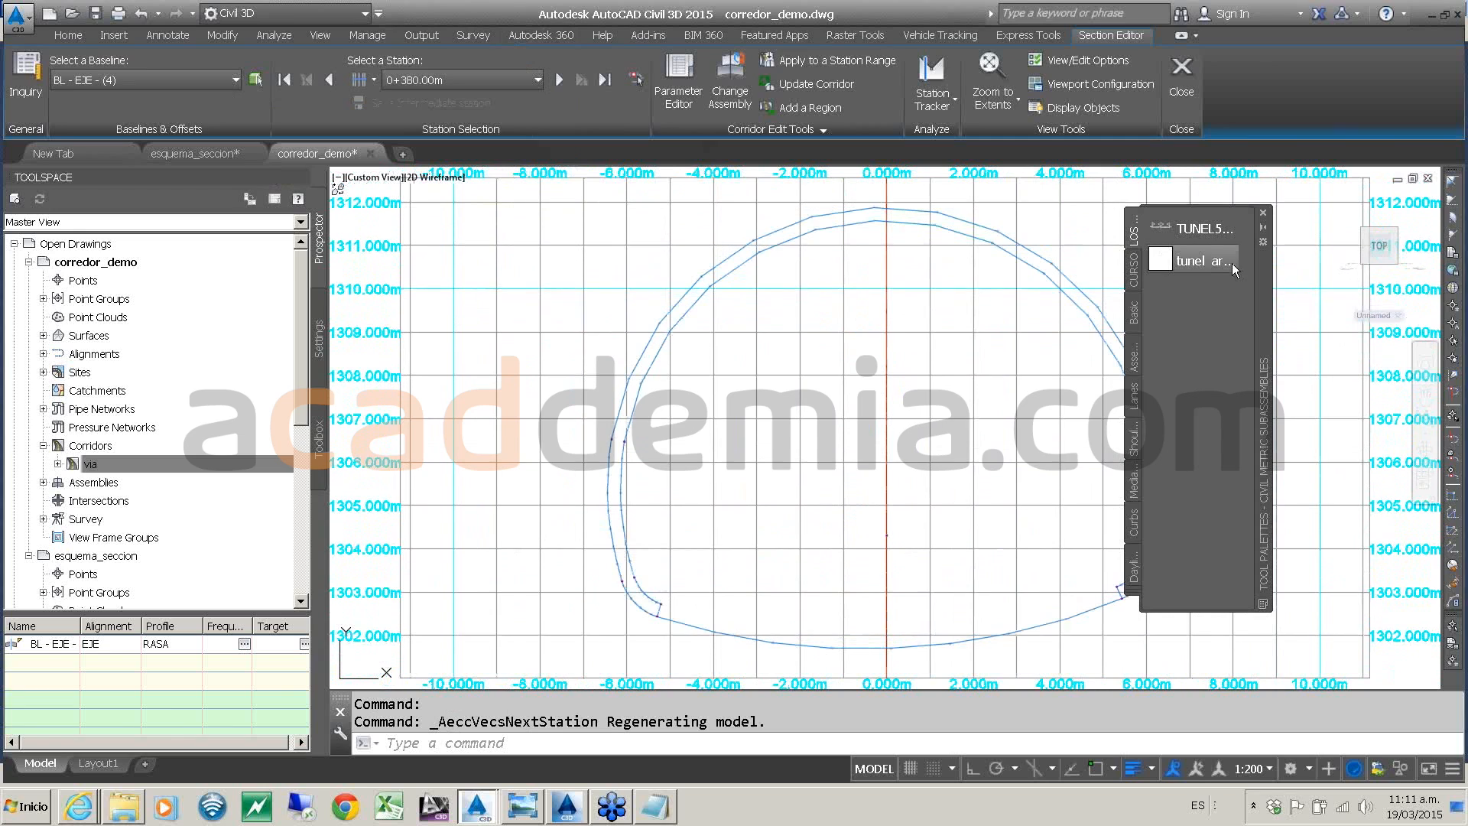
{"action": "left_click", "coordinate": [560, 81]}
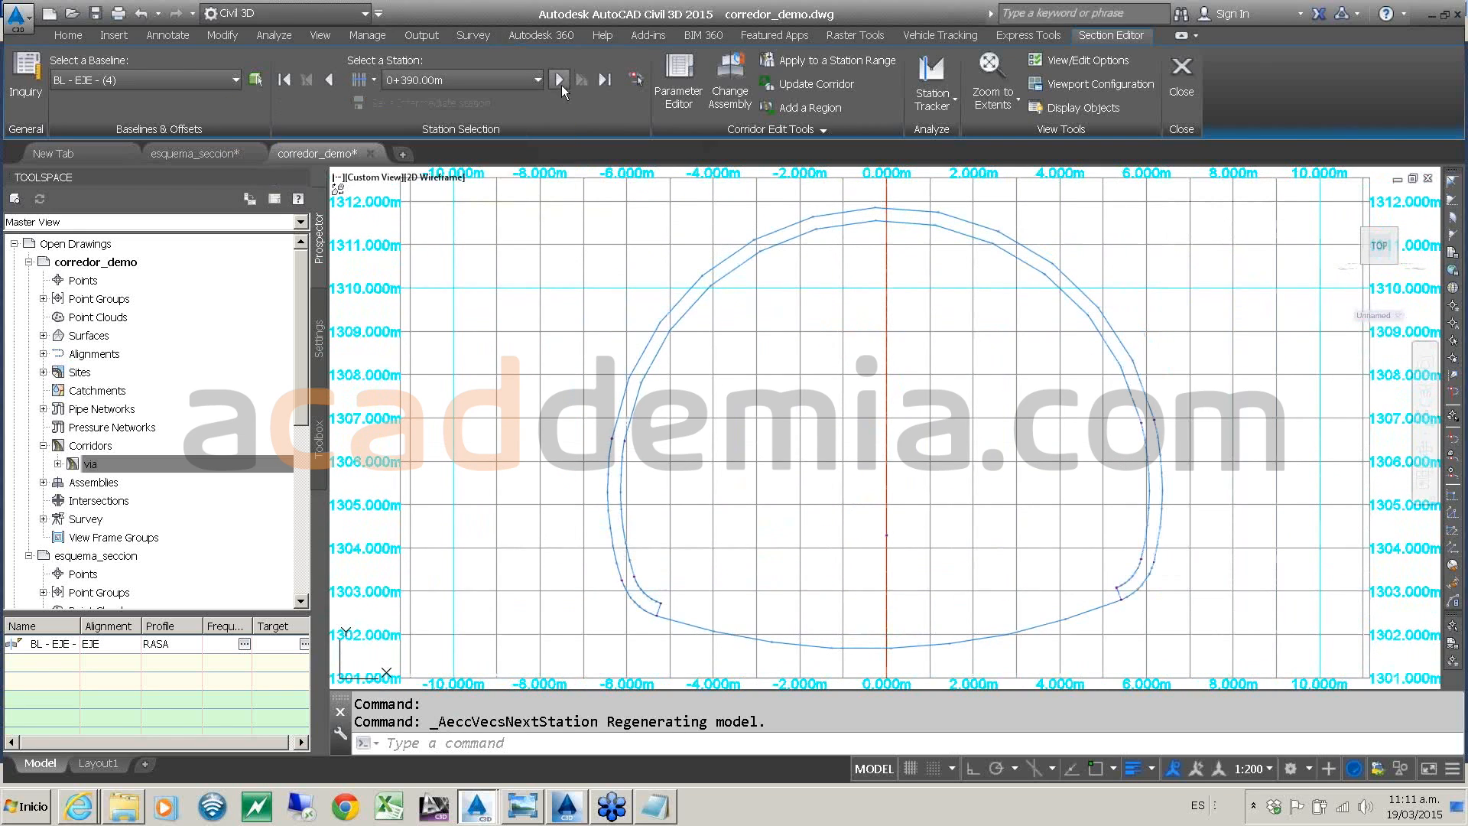
{"action": "left_click", "coordinate": [558, 81]}
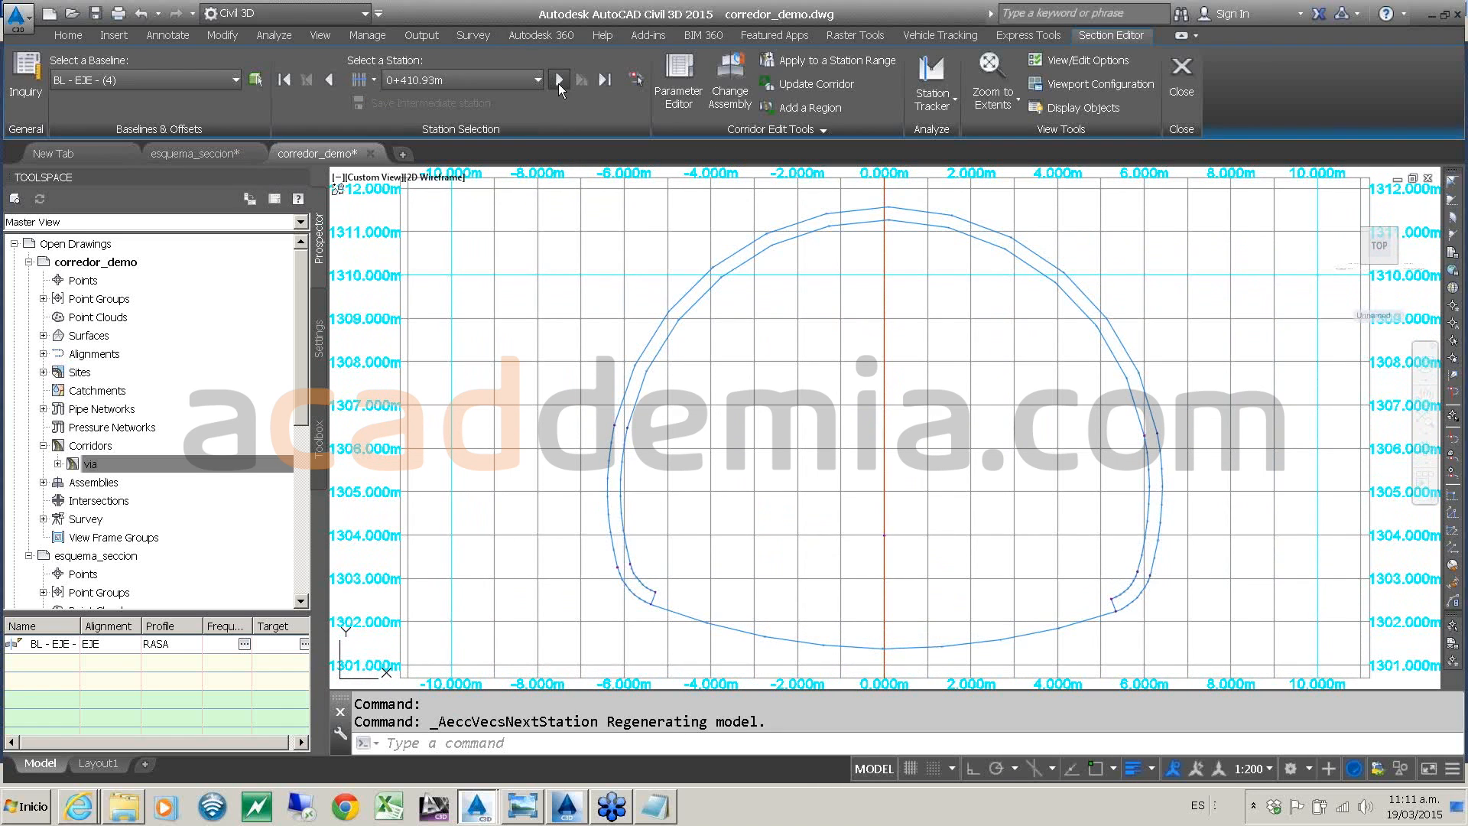
{"action": "left_click", "coordinate": [559, 83]}
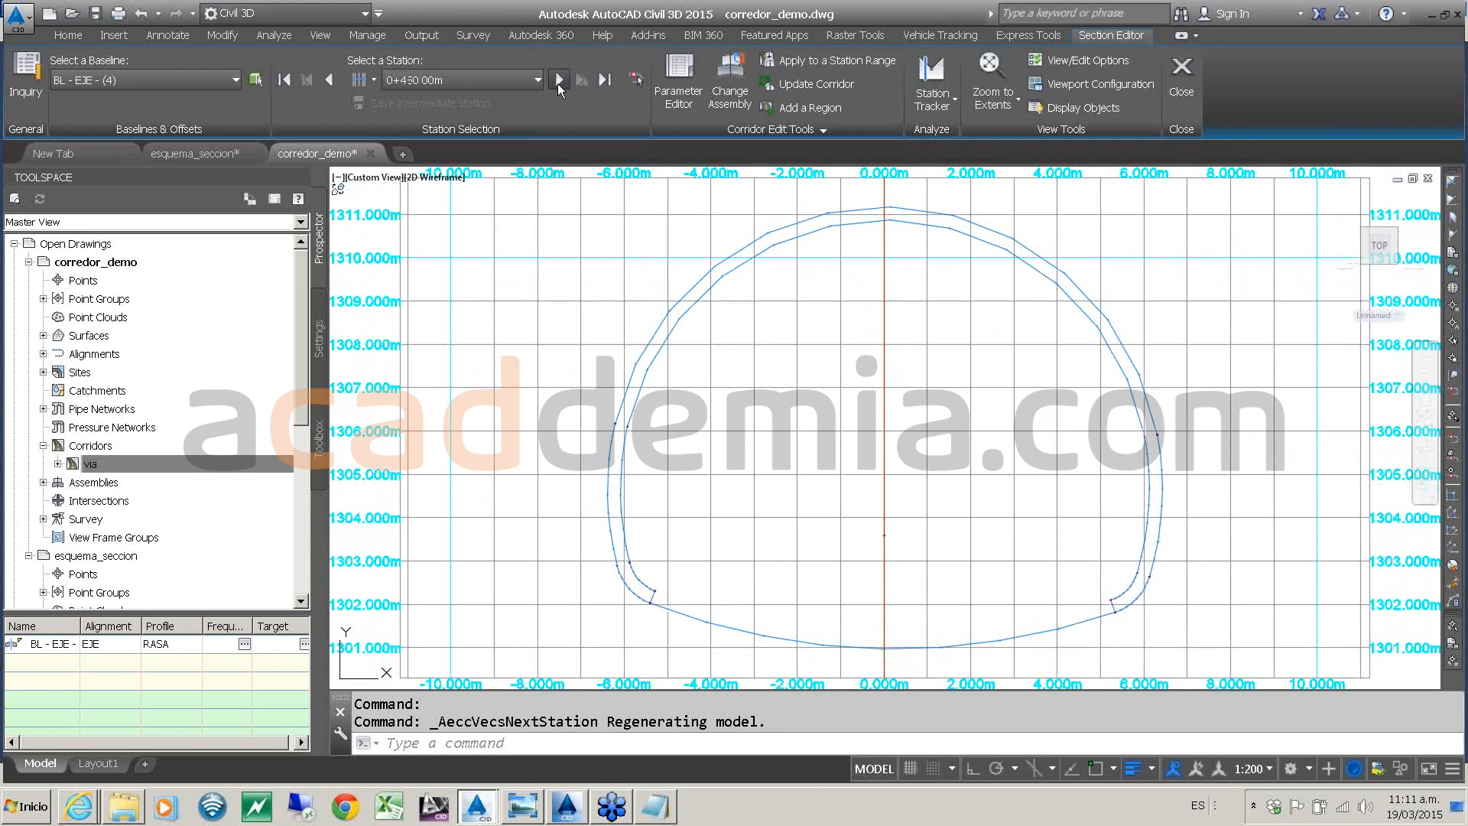
{"action": "left_click", "coordinate": [559, 83]}
{"action": "left_click", "coordinate": [557, 83]}
{"action": "left_click", "coordinate": [558, 82]}
{"action": "left_click", "coordinate": [558, 82]}
{"action": "left_click", "coordinate": [557, 83]}
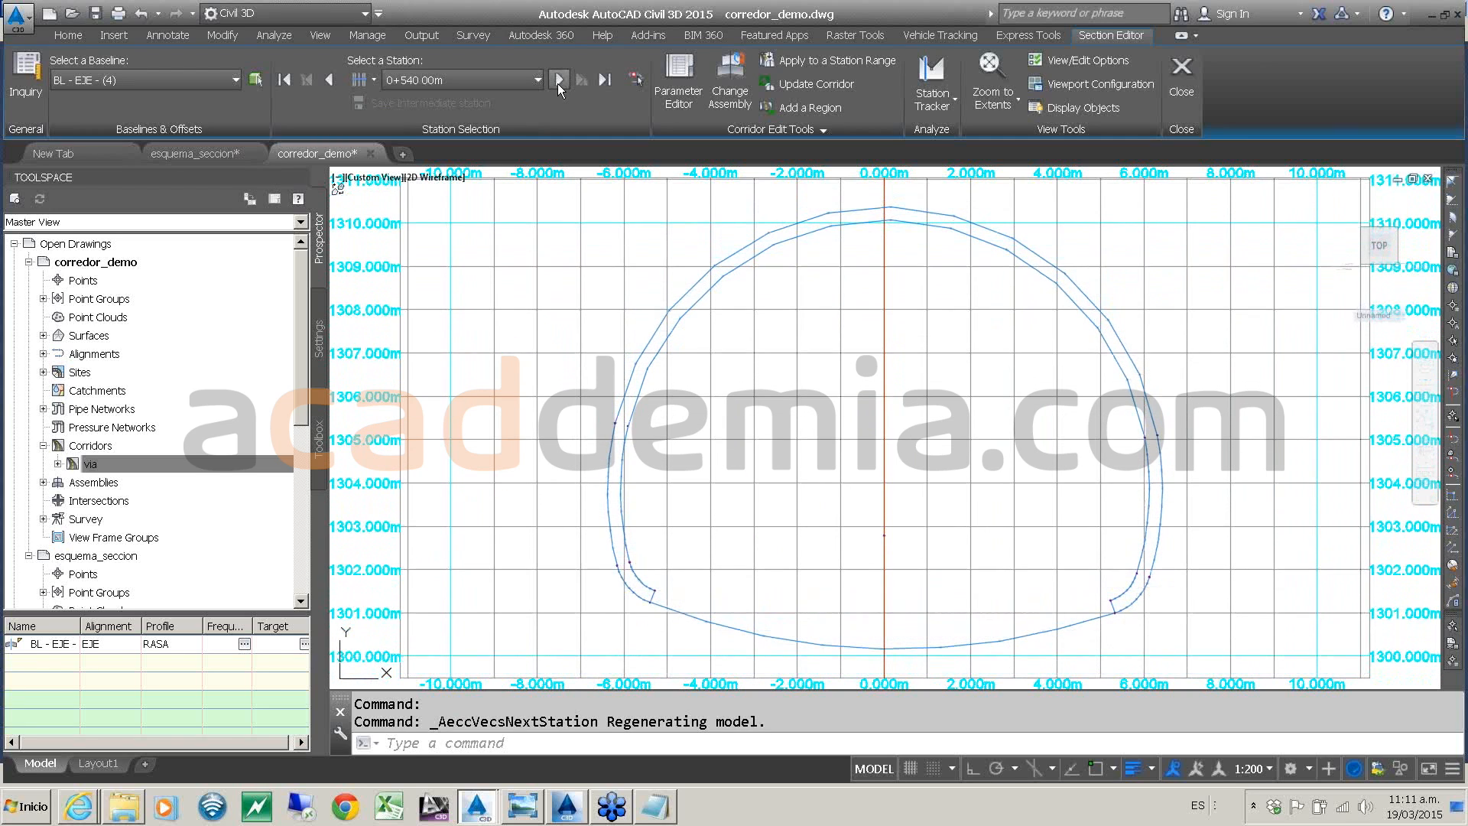
{"action": "left_click", "coordinate": [558, 81]}
{"action": "left_click", "coordinate": [558, 81]}
{"action": "left_click", "coordinate": [557, 81]}
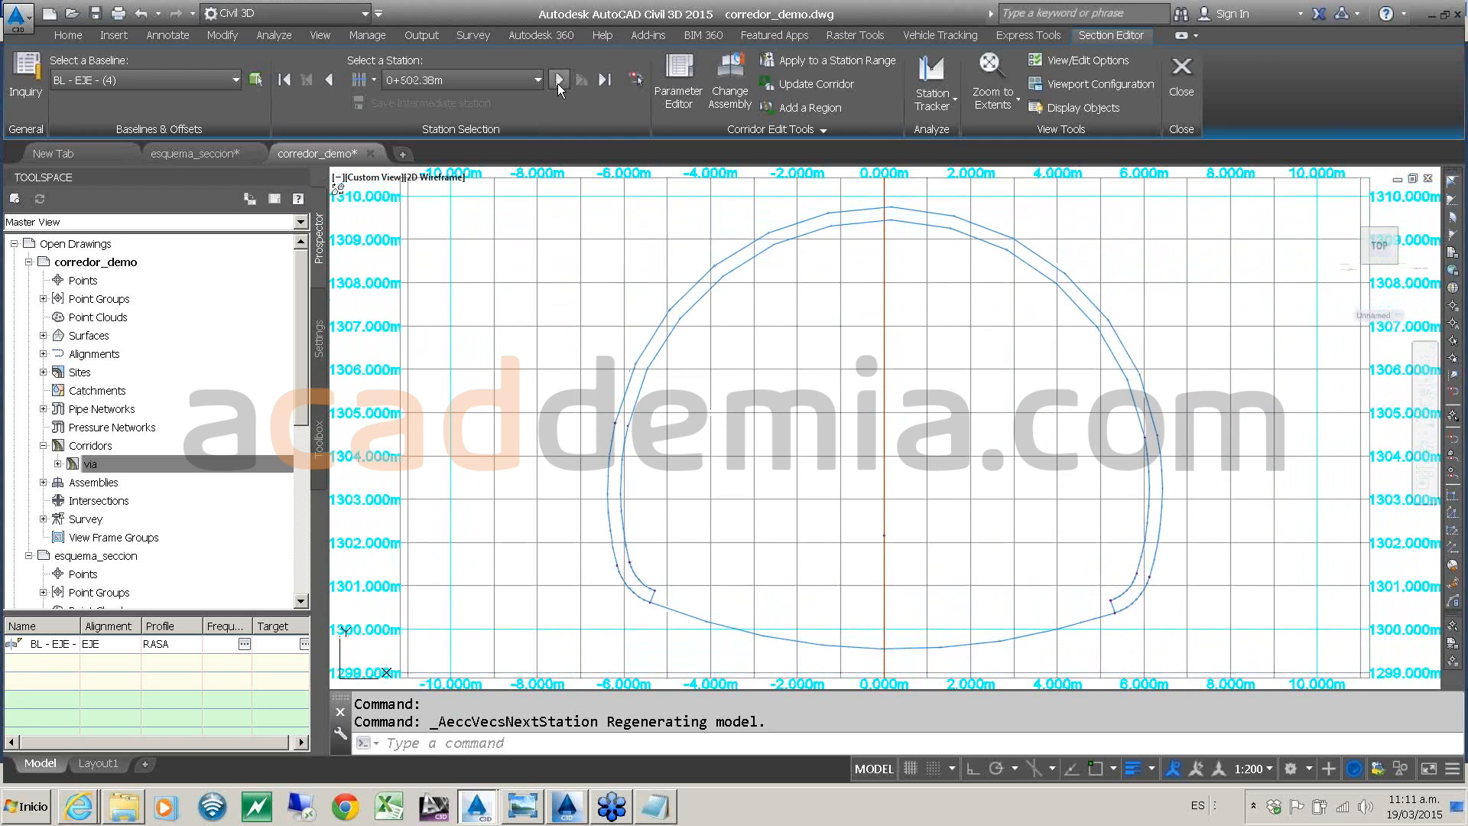
{"action": "left_click", "coordinate": [557, 81]}
{"action": "left_click", "coordinate": [557, 81]}
{"action": "left_click", "coordinate": [558, 81]}
{"action": "left_click", "coordinate": [559, 81]}
{"action": "left_click", "coordinate": [558, 82]}
{"action": "left_click", "coordinate": [559, 81]}
{"action": "left_click", "coordinate": [558, 82]}
{"action": "left_click", "coordinate": [558, 81]}
{"action": "left_click", "coordinate": [559, 81]}
{"action": "left_click", "coordinate": [558, 81]}
{"action": "left_click", "coordinate": [558, 82]}
{"action": "left_click", "coordinate": [558, 81]}
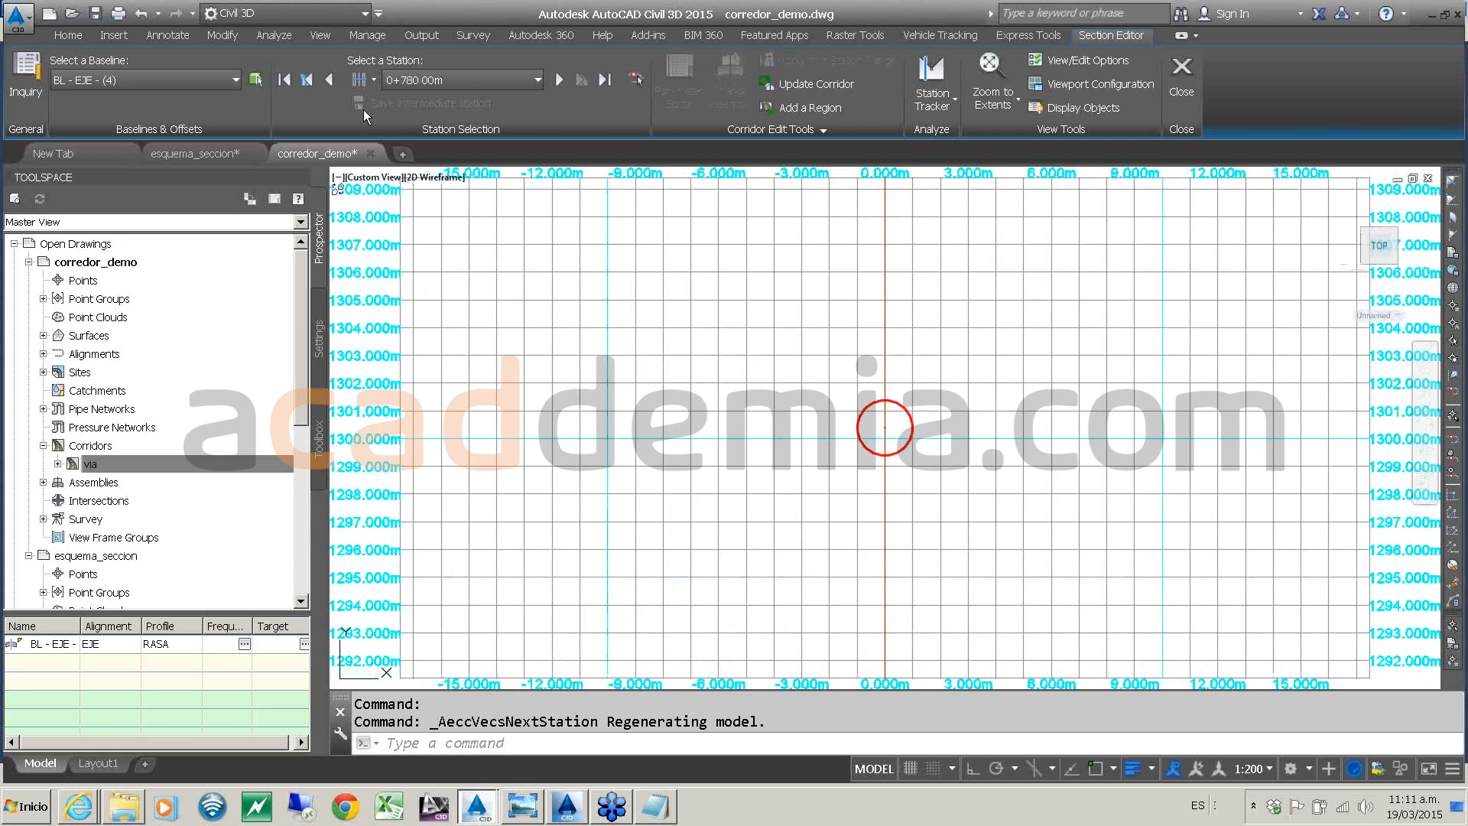
{"action": "left_click", "coordinate": [328, 80]}
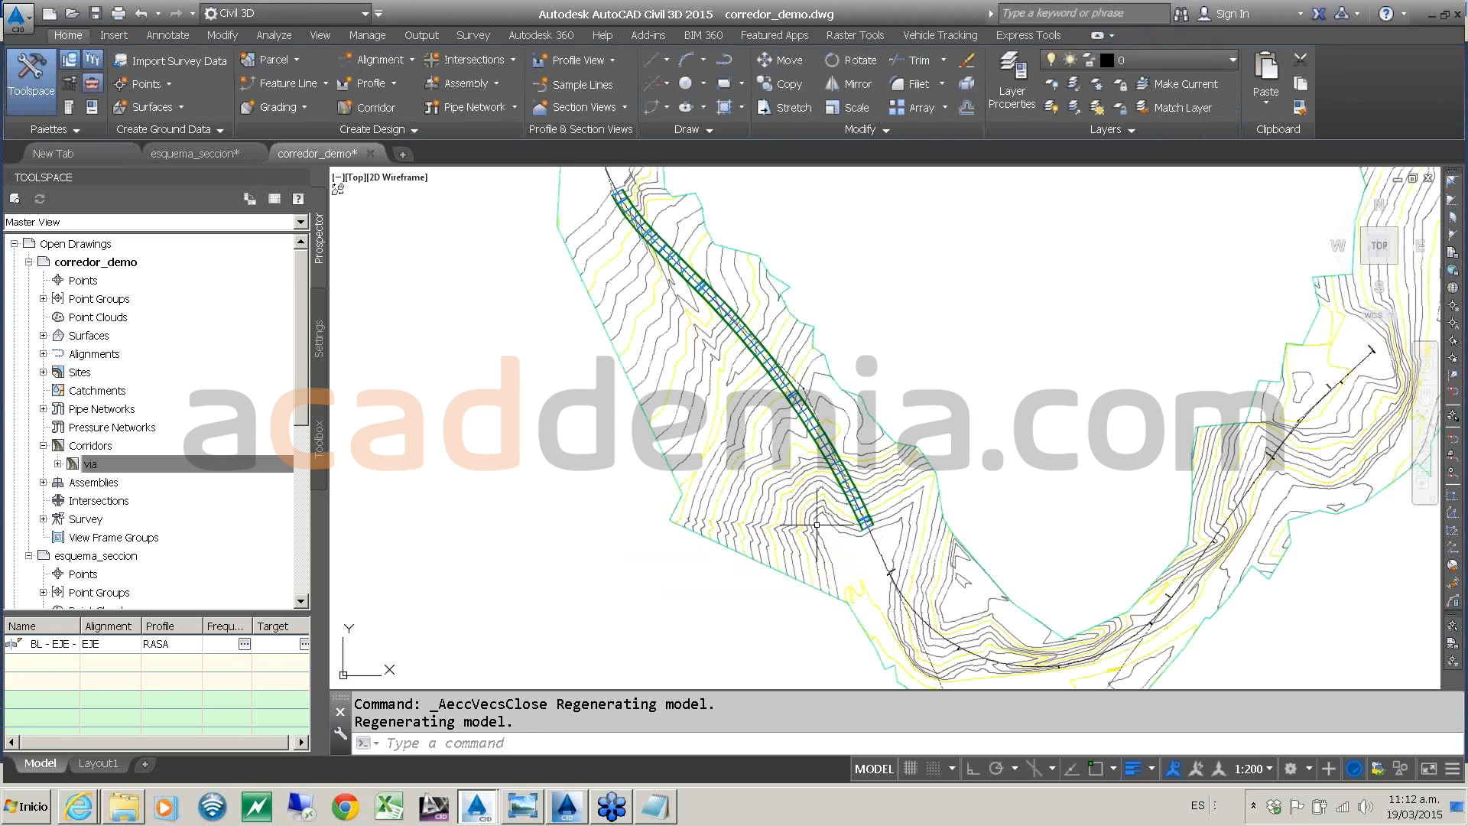
- Insert the TUNEL5 assembly from the tool palette into model space, just below the existing circular tunnel assembly
{"action": "scroll", "coordinate": [839, 513], "scroll_direction": "down", "scroll_amount": 2}
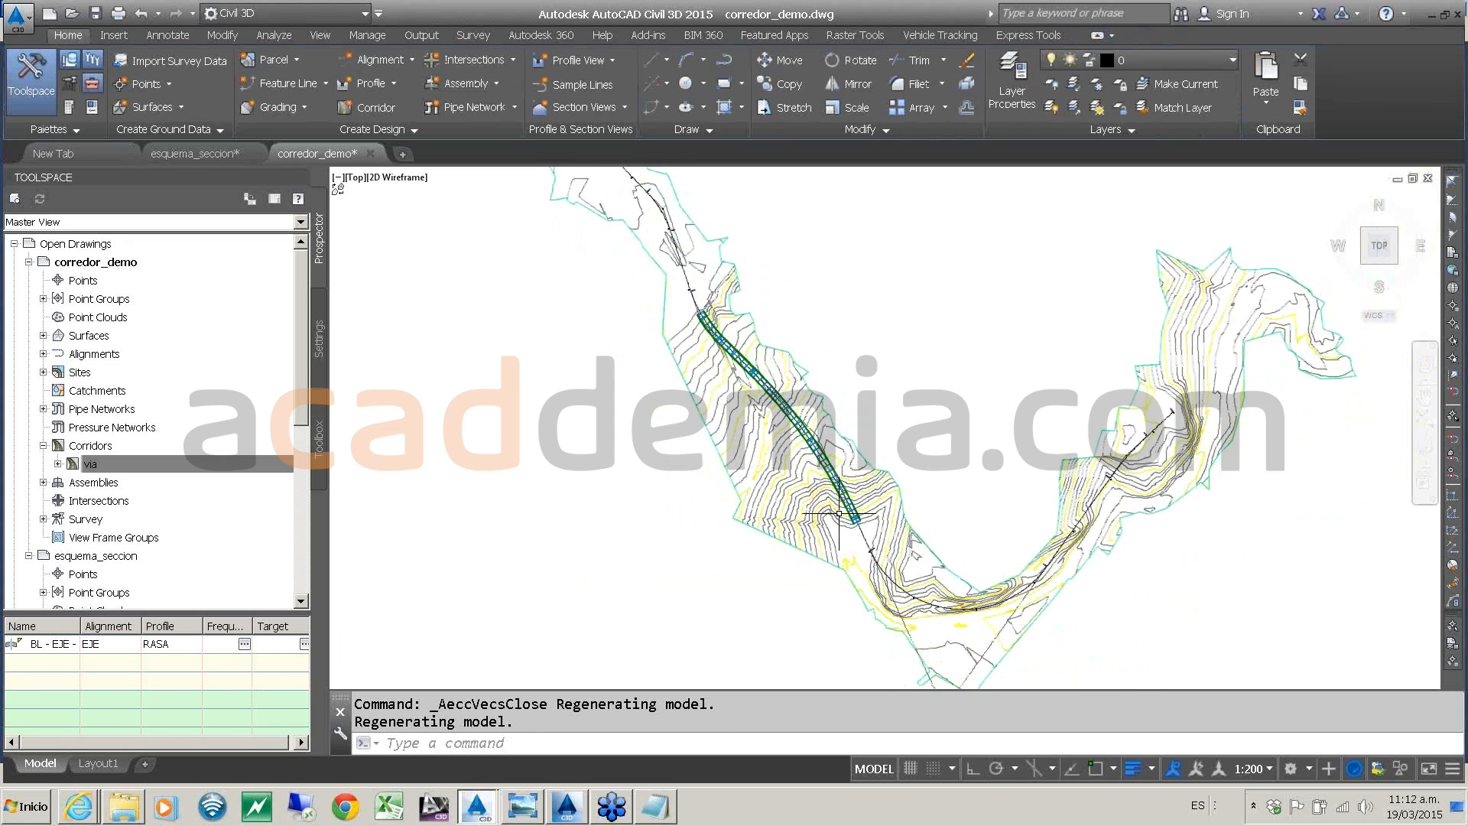
{"action": "scroll", "coordinate": [839, 514], "scroll_direction": "down", "scroll_amount": 2}
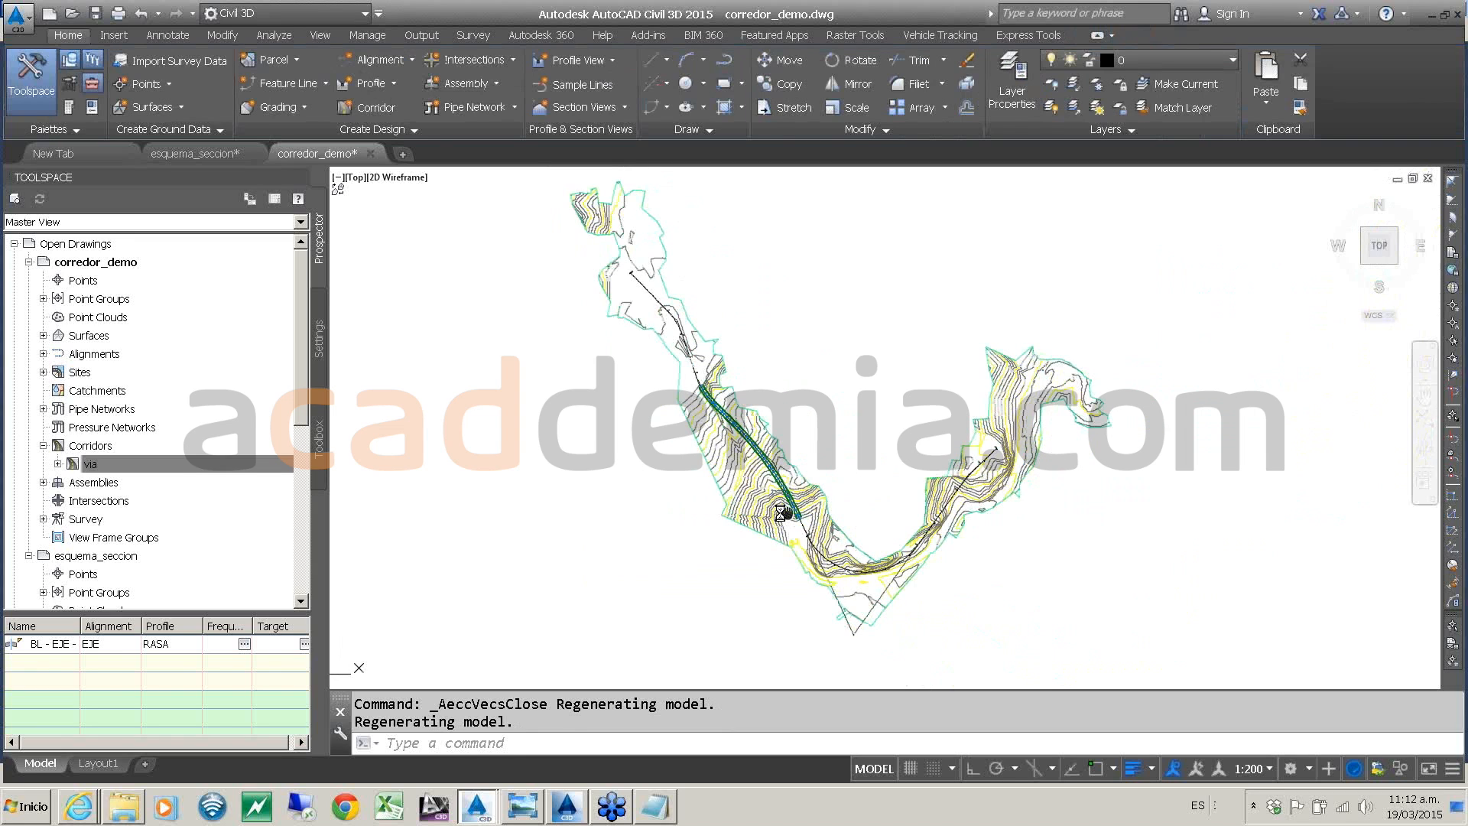
{"action": "middle_click_drag", "start_coordinate": [780, 513], "coordinate": [767, 511]}
{"action": "scroll", "coordinate": [769, 504], "scroll_direction": "up", "scroll_amount": 2}
{"action": "scroll", "coordinate": [765, 499], "scroll_direction": "down", "scroll_amount": 4}
{"action": "mouse_move", "coordinate": [1108, 469]}
{"action": "middle_mouse_down"}
{"action": "mouse_move", "coordinate": [854, 332]}
{"action": "mouse_move", "coordinate": [789, 320]}
{"action": "middle_mouse_up"}
{"action": "scroll", "coordinate": [968, 455], "scroll_direction": "up", "scroll_amount": 10}
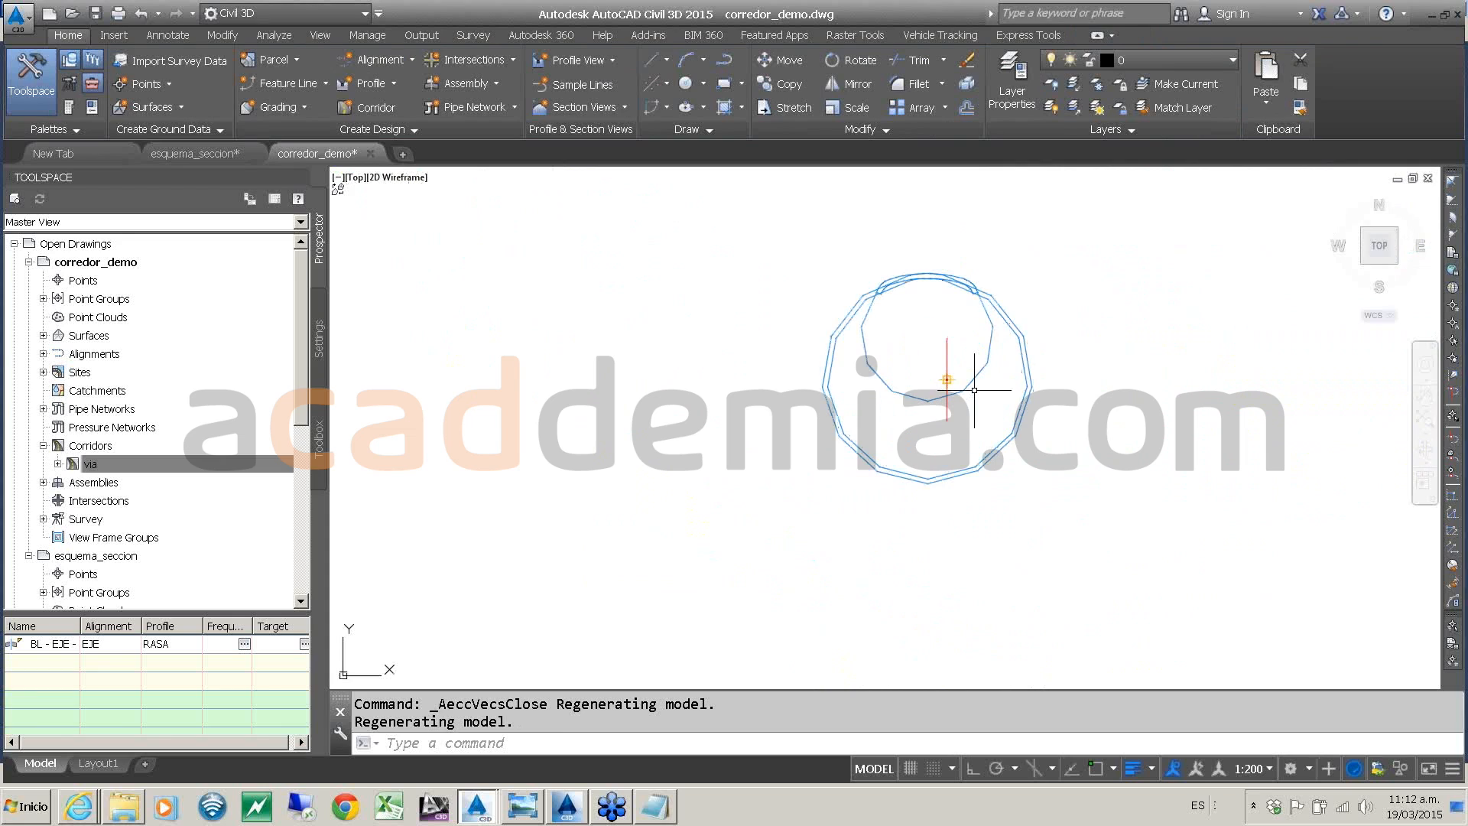
{"action": "scroll", "coordinate": [974, 390], "scroll_direction": "down", "scroll_amount": 5}
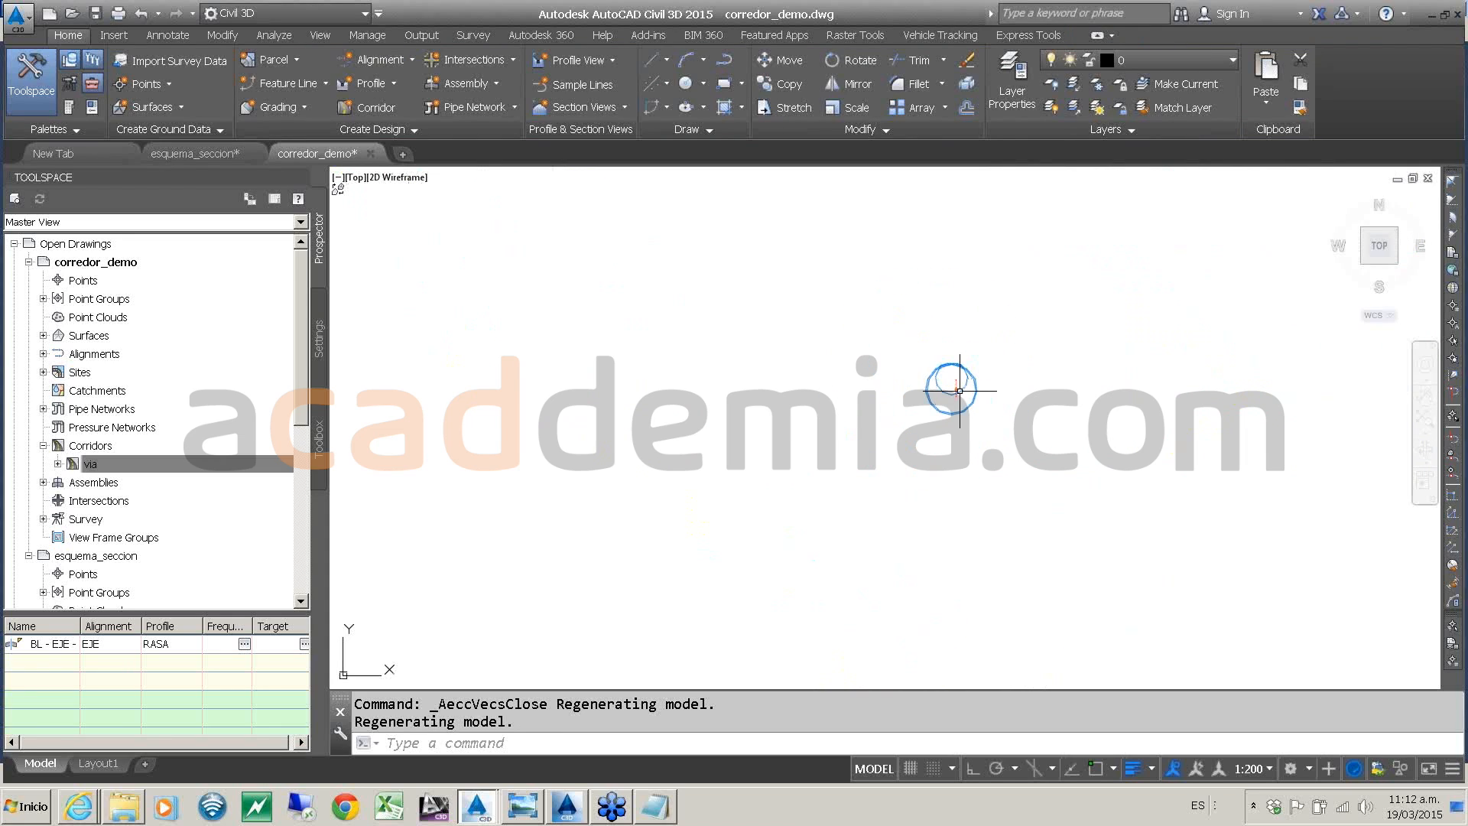
{"action": "middle_click_drag", "start_coordinate": [959, 388], "coordinate": [839, 406]}
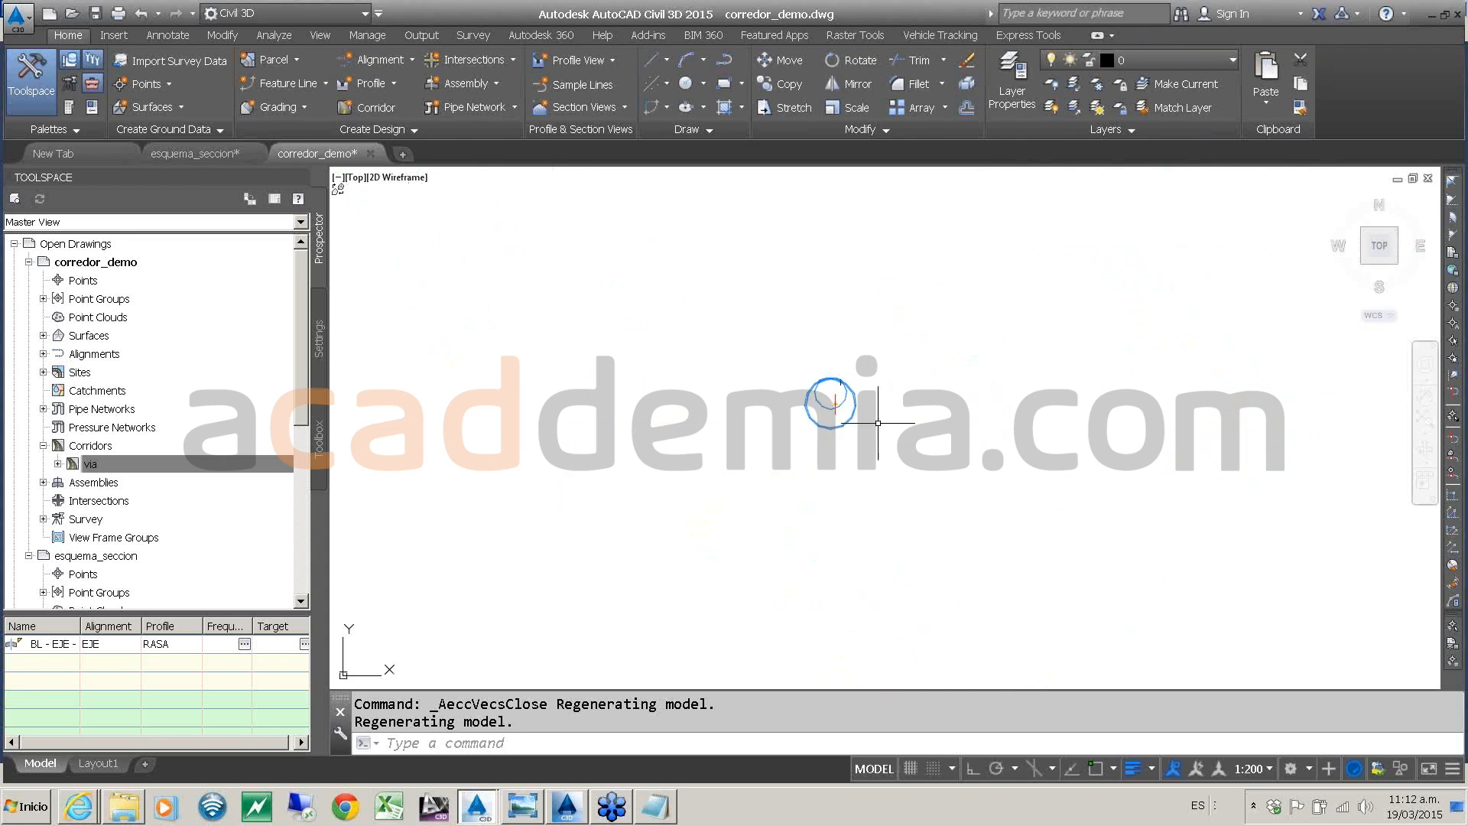
{"action": "key", "text": "ctrl+3"}
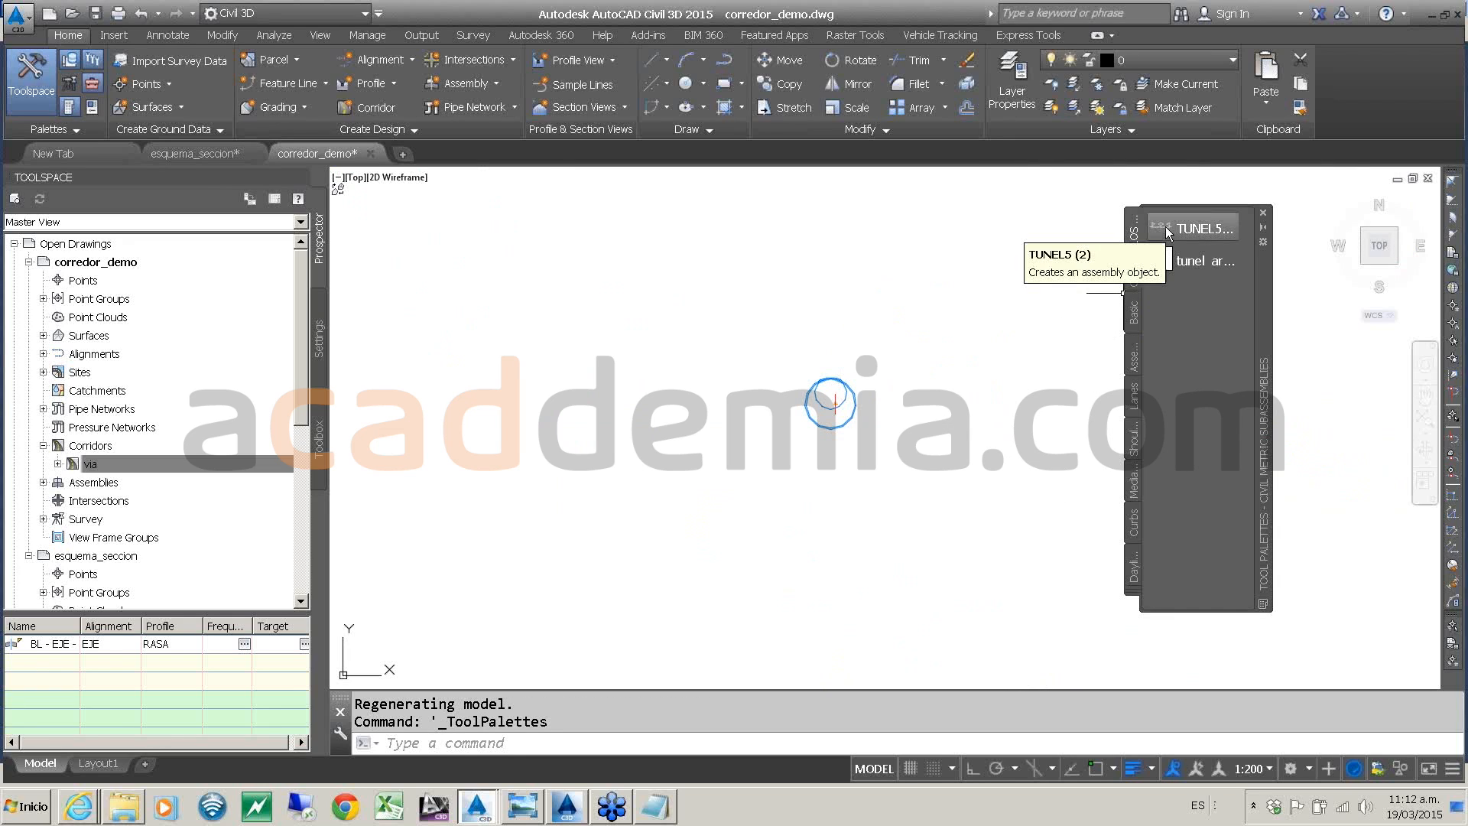
{"action": "left_click_drag", "start_coordinate": [1167, 226], "coordinate": [977, 432]}
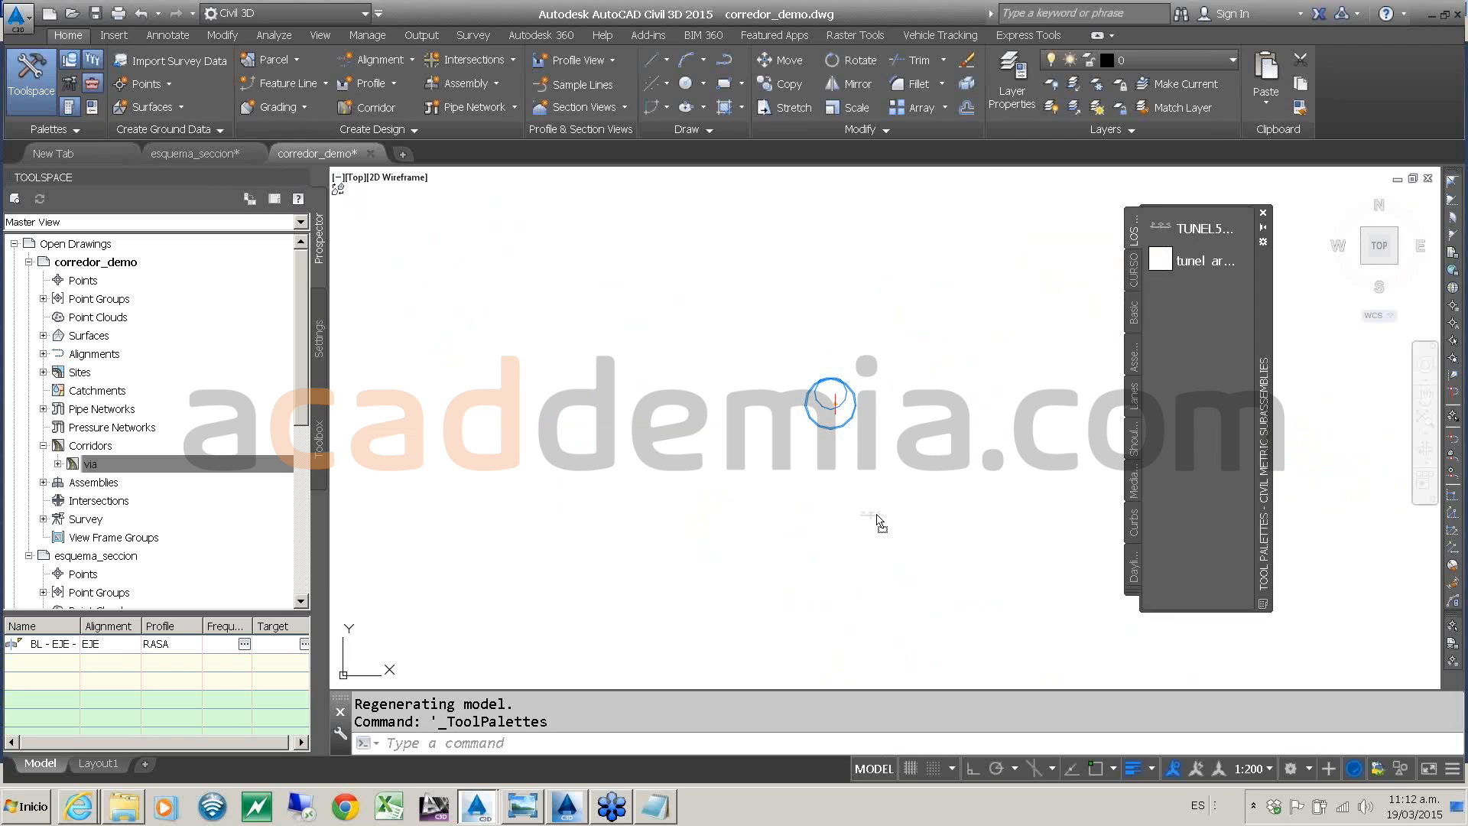
{"action": "left_click_drag", "start_coordinate": [873, 526], "coordinate": [873, 526]}
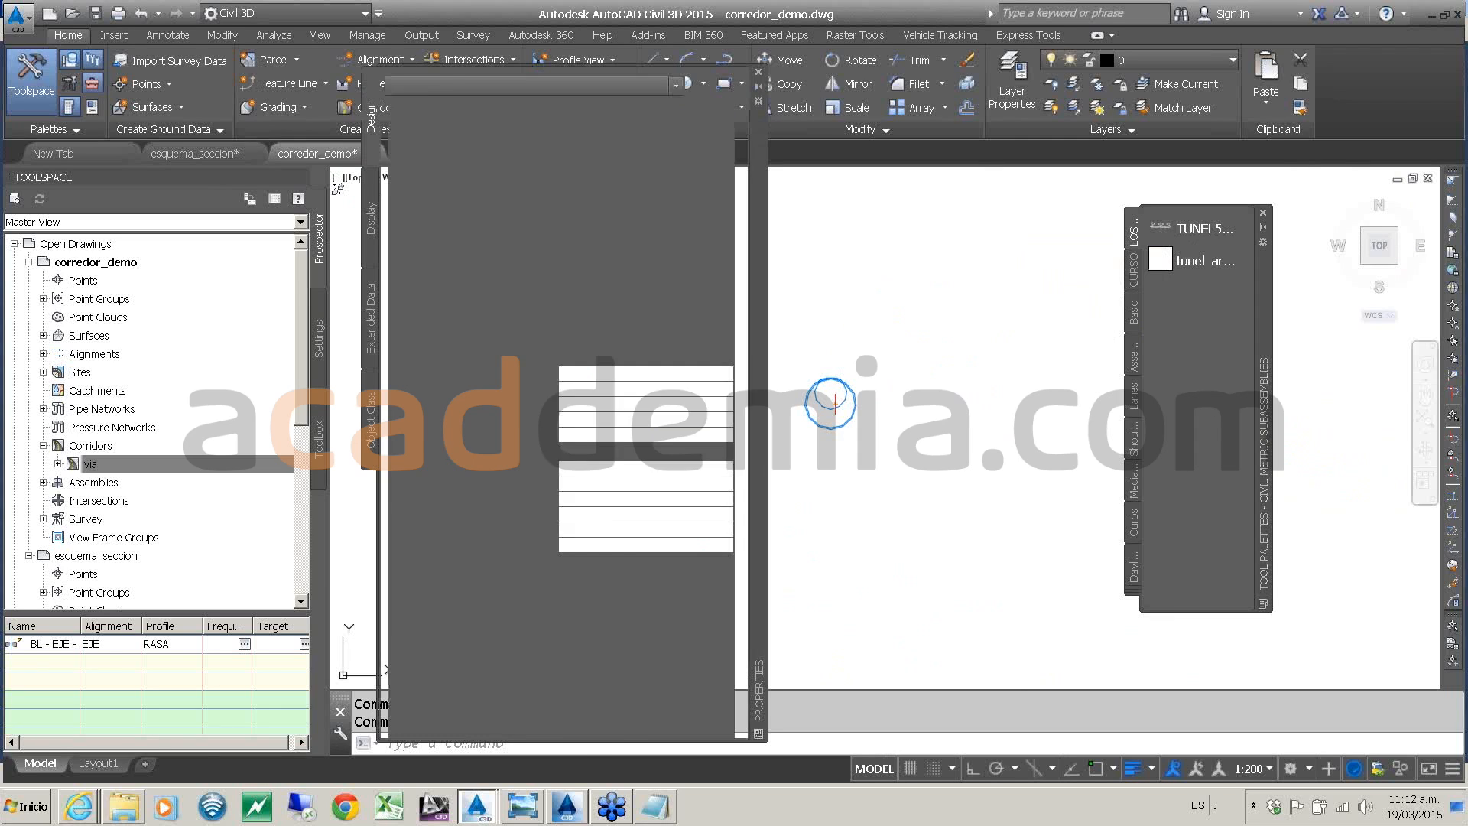
{"action": "left_click", "coordinate": [863, 484]}
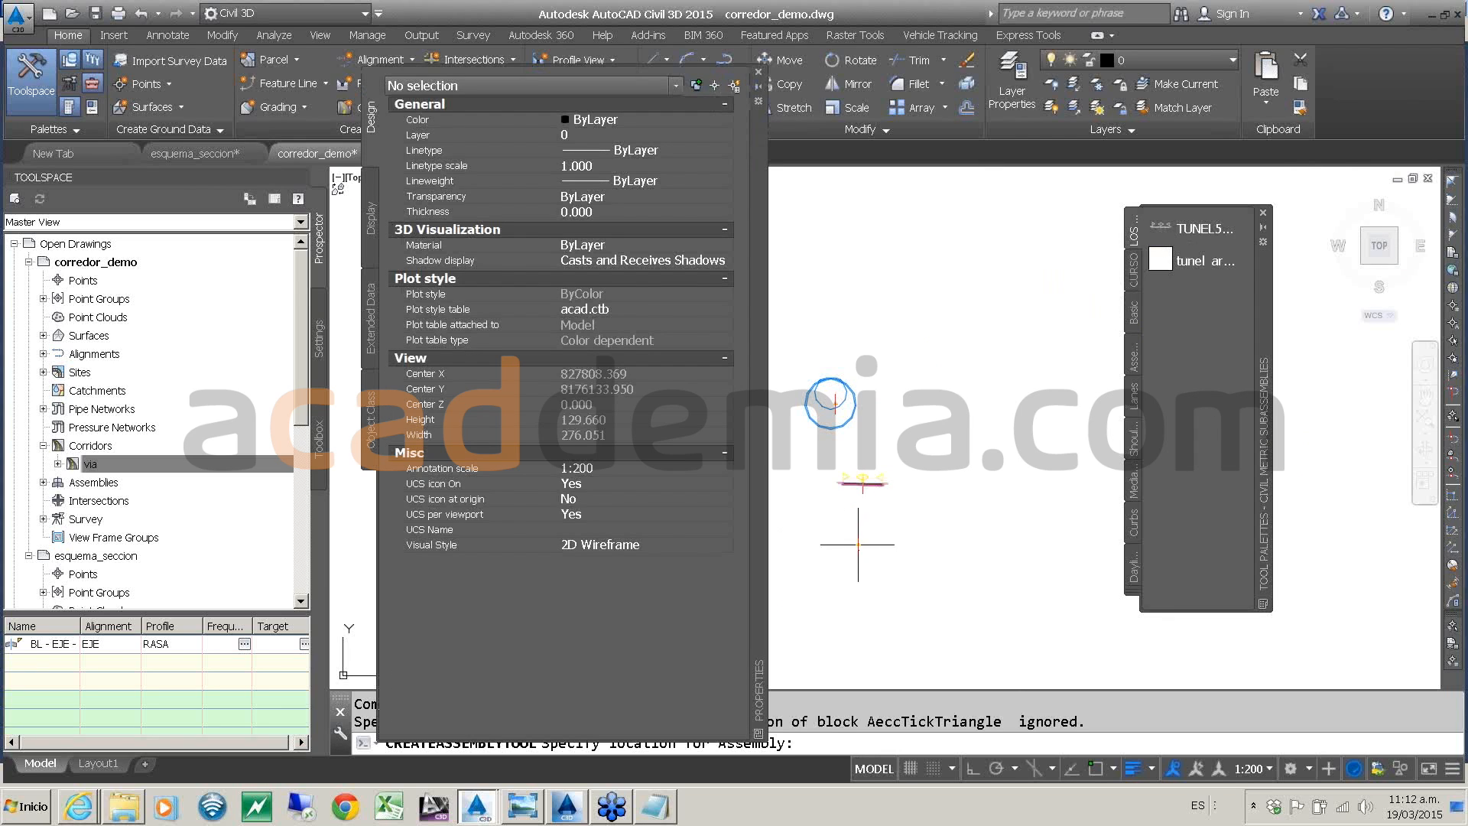
{"action": "left_click", "coordinate": [760, 71]}
{"action": "scroll", "coordinate": [873, 481], "scroll_direction": "up", "scroll_amount": 5}
{"action": "scroll", "coordinate": [849, 457], "scroll_direction": "up", "scroll_amount": 2}
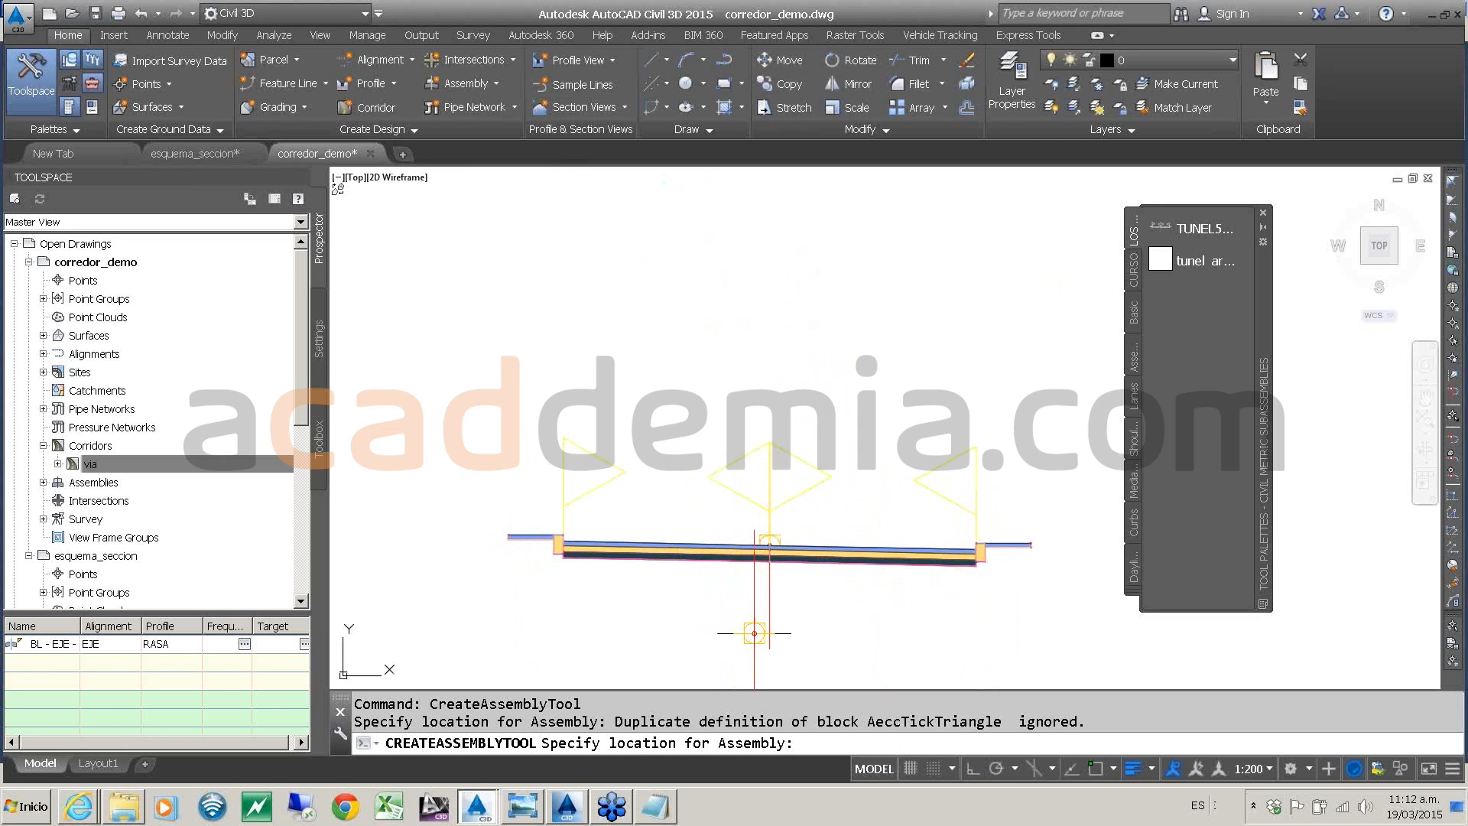
{"action": "key", "text": "Escape"}
- Rename the newly inserted road assembly as TUNEL_1 in its assembly properties
{"action": "middle_click_drag", "start_coordinate": [761, 545], "coordinate": [758, 478]}
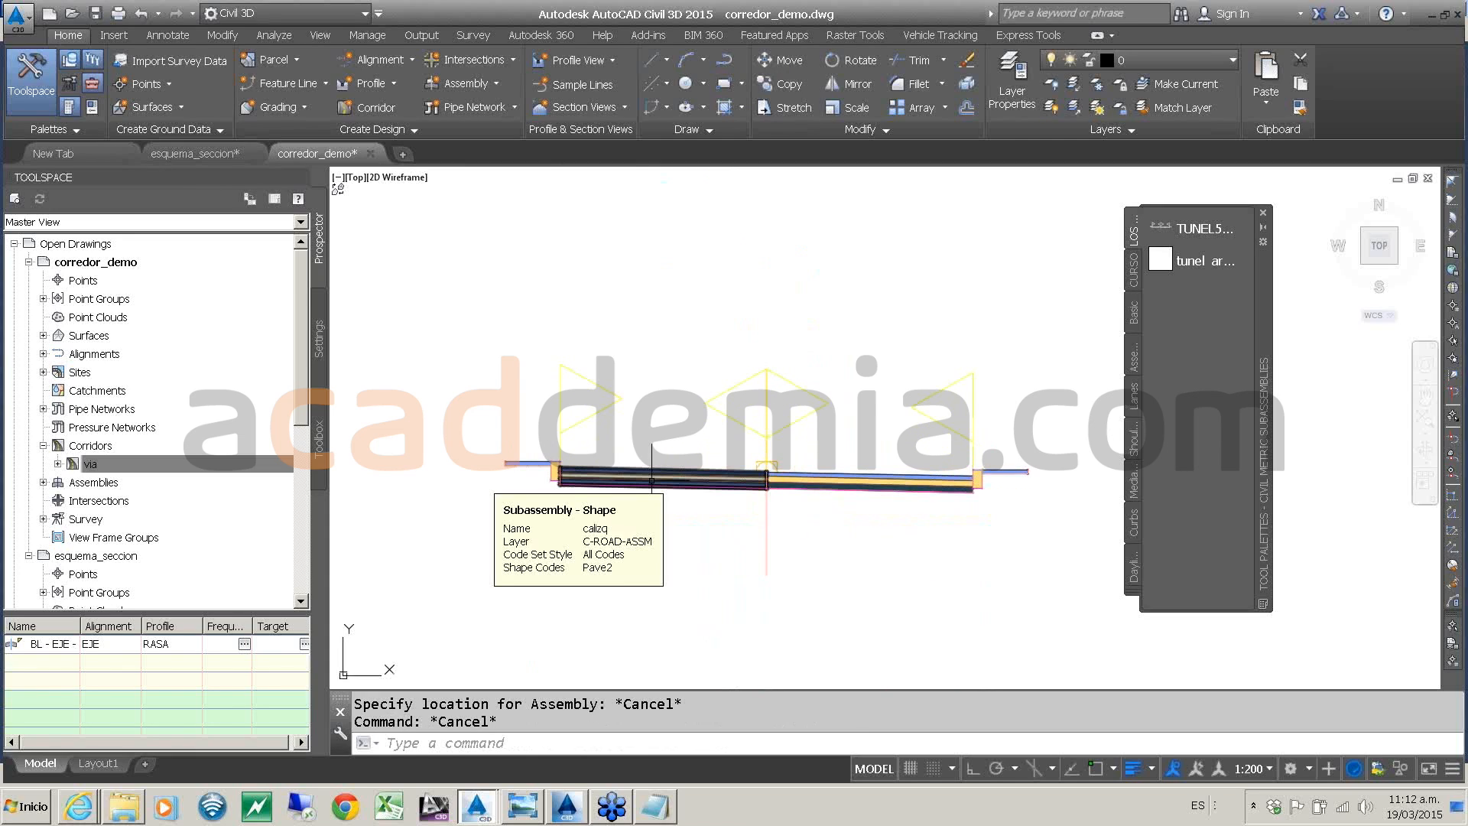
{"action": "left_click", "coordinate": [767, 465]}
{"action": "right_click", "coordinate": [769, 543]}
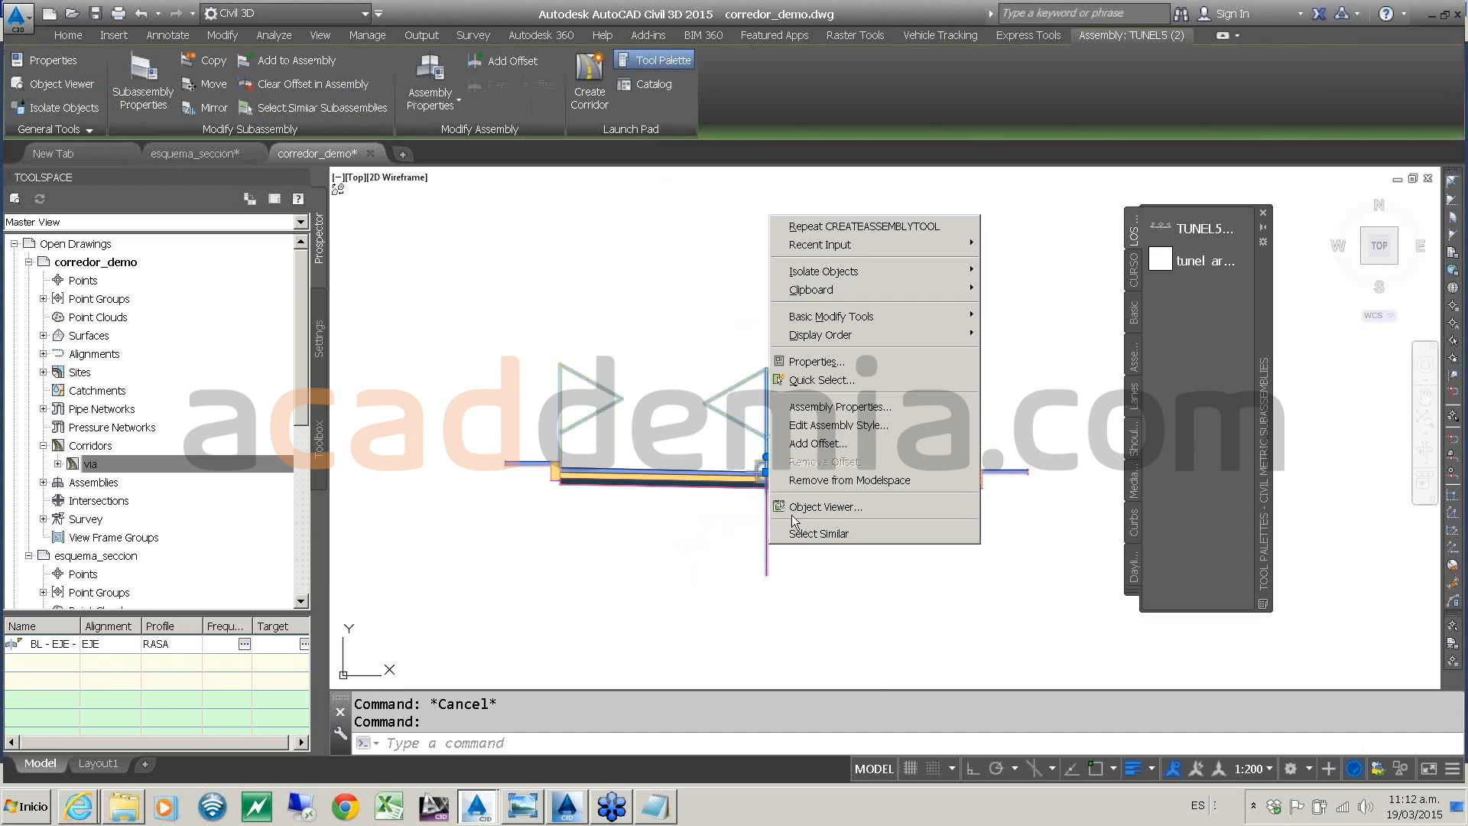
{"action": "left_click", "coordinate": [831, 406]}
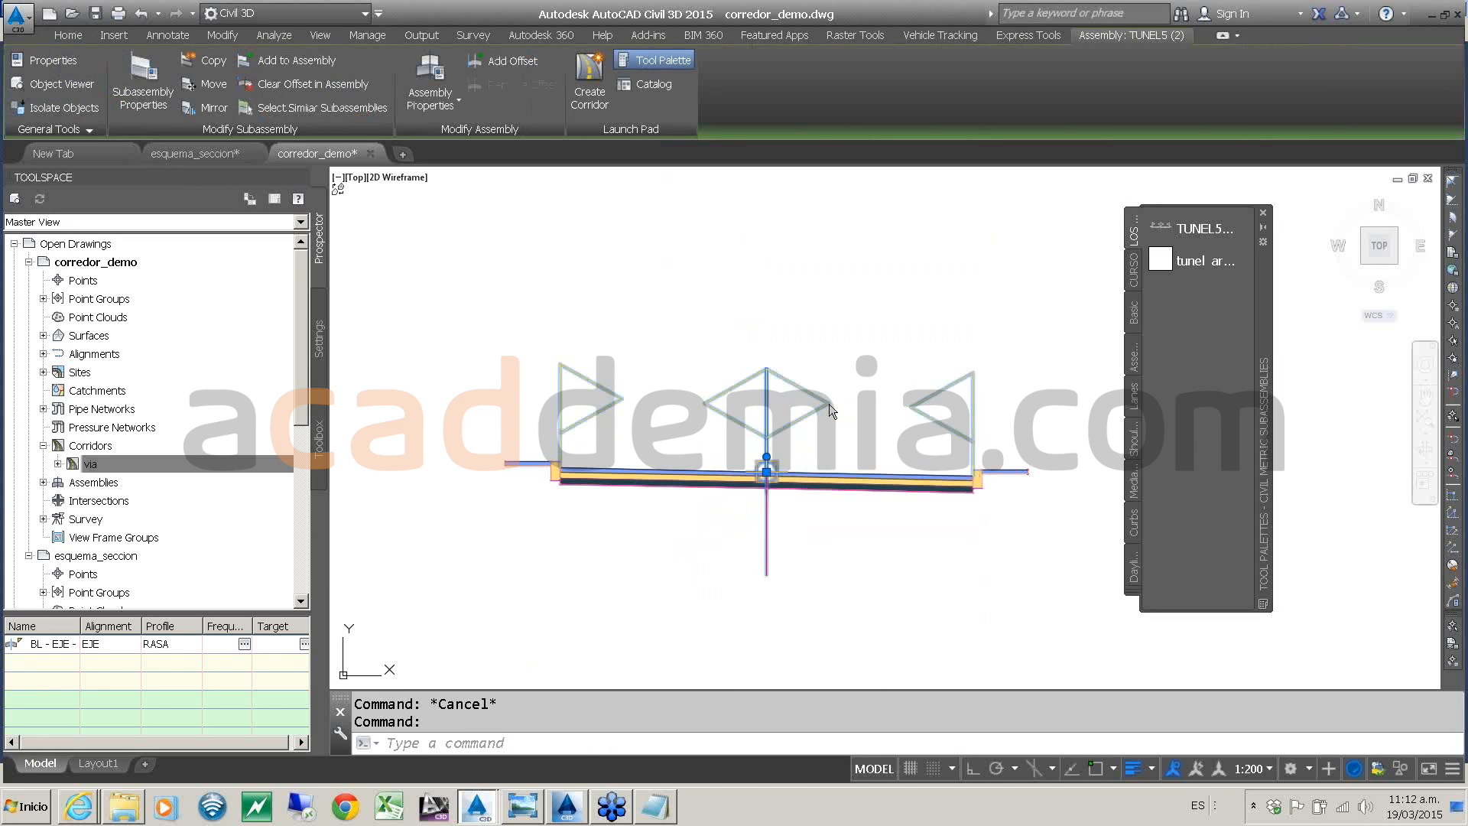
{"action": "left_click", "coordinate": [627, 255]}
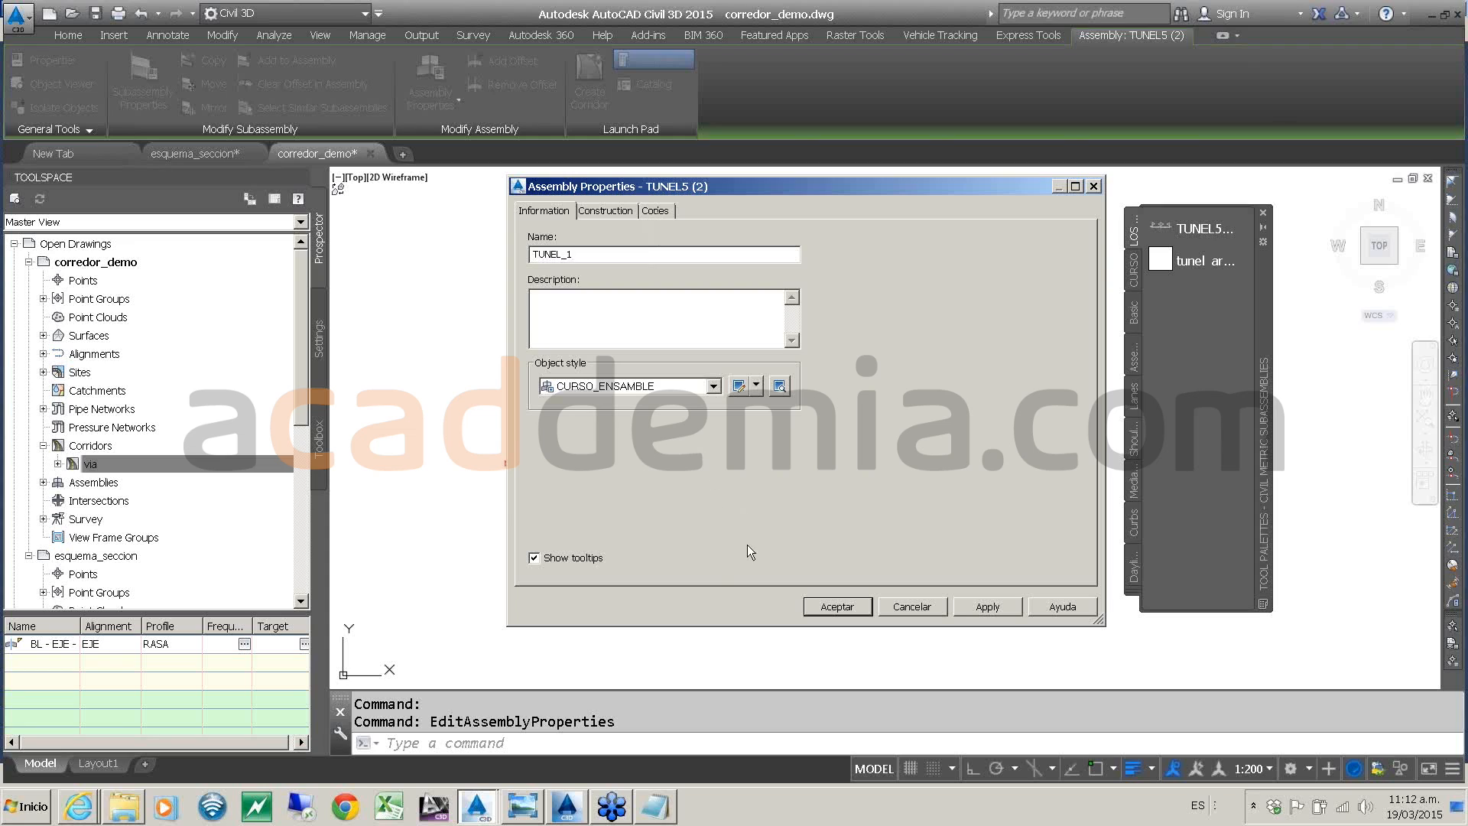
{"action": "left_click", "coordinate": [826, 607]}
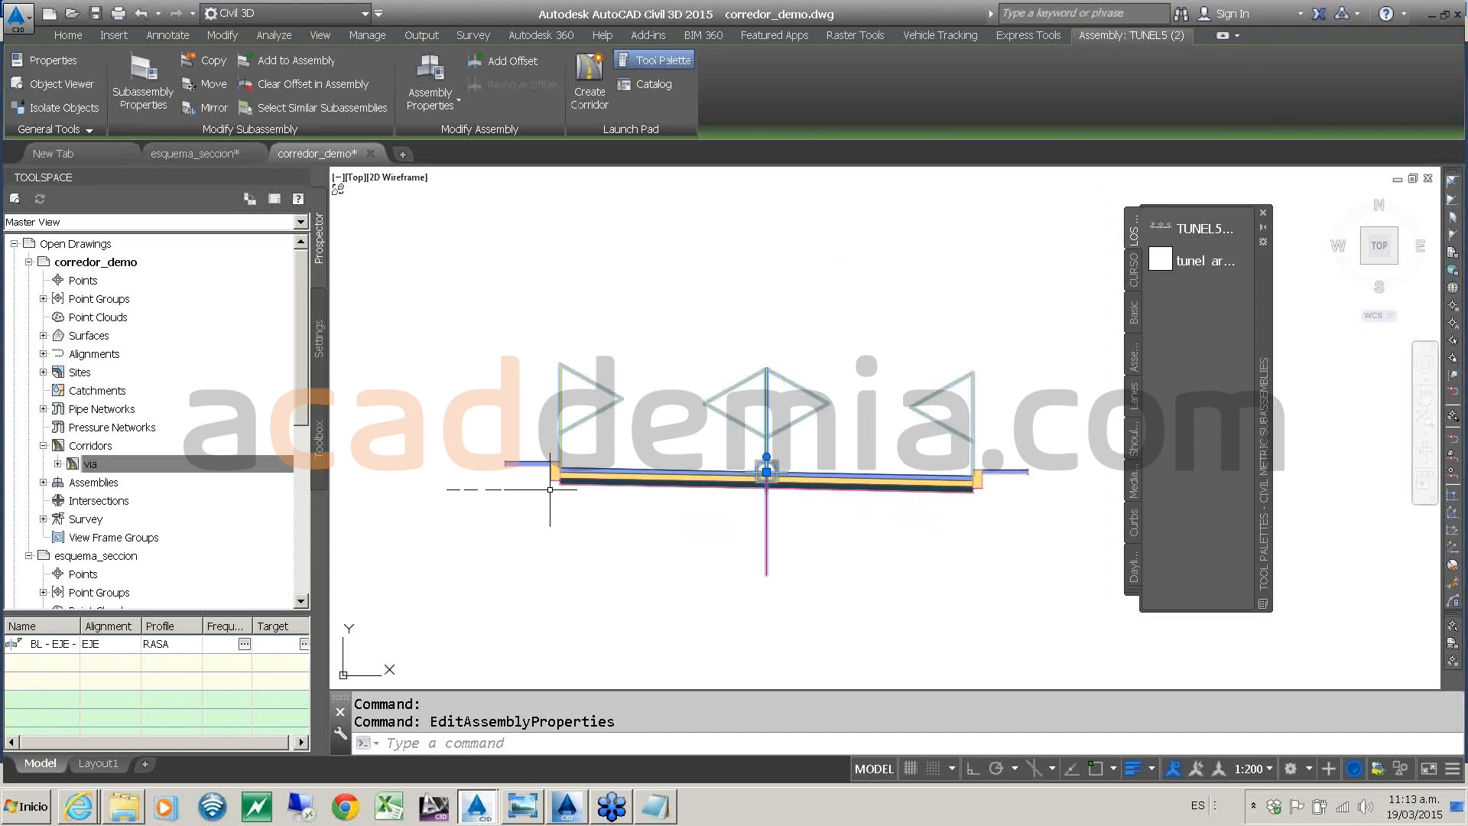
{"action": "key", "text": "Escape"}
{"action": "key", "text": "Escape"}
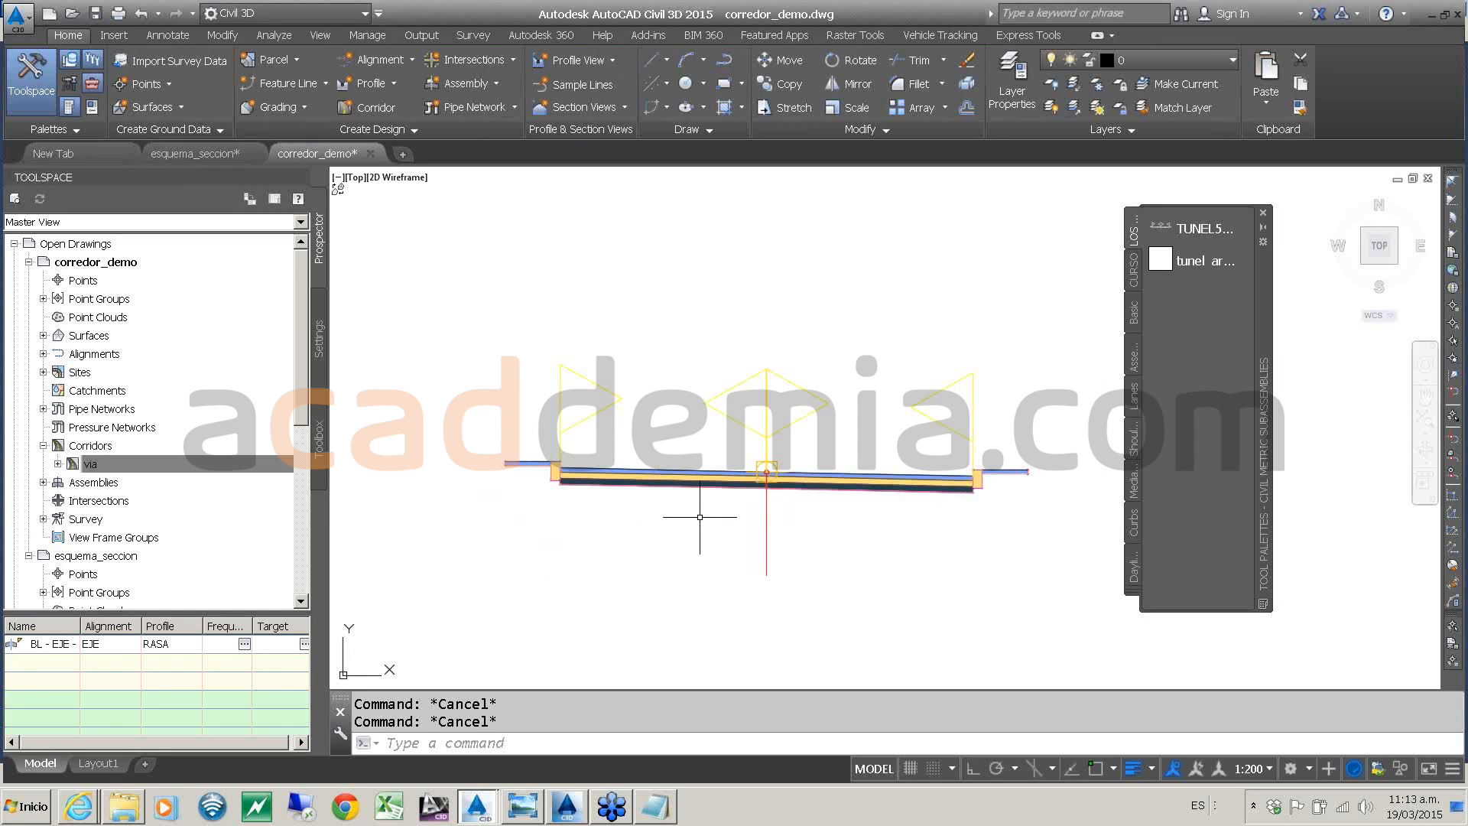
- Attach the tunel arco subassembly to the central marker of the TUNEL_1 assembly, in an assembly group named Centered
{"action": "scroll", "coordinate": [702, 509], "scroll_direction": "down", "scroll_amount": 2}
{"action": "scroll", "coordinate": [730, 451], "scroll_direction": "up", "scroll_amount": 2}
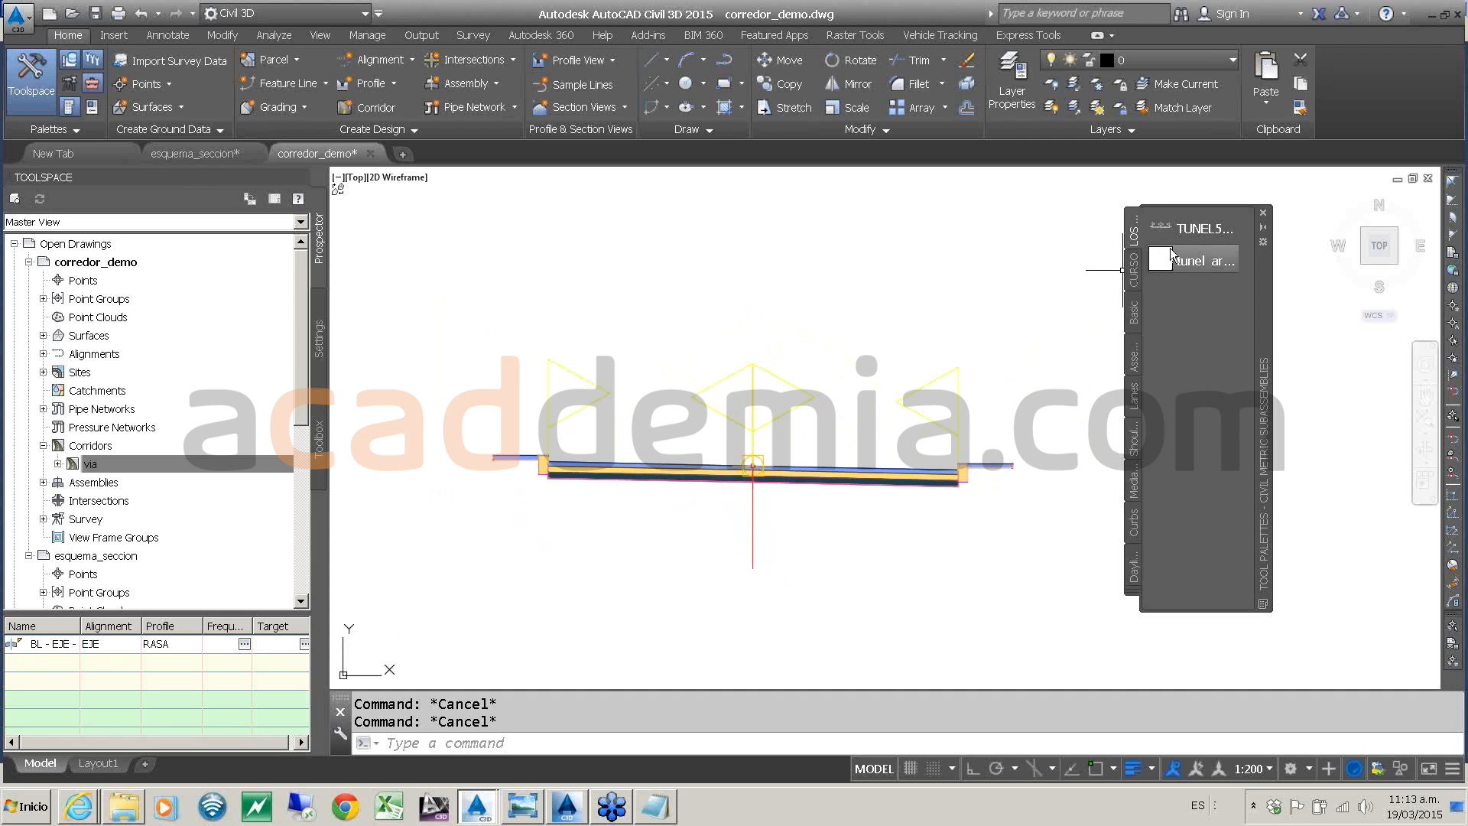
{"action": "left_click", "coordinate": [1173, 257]}
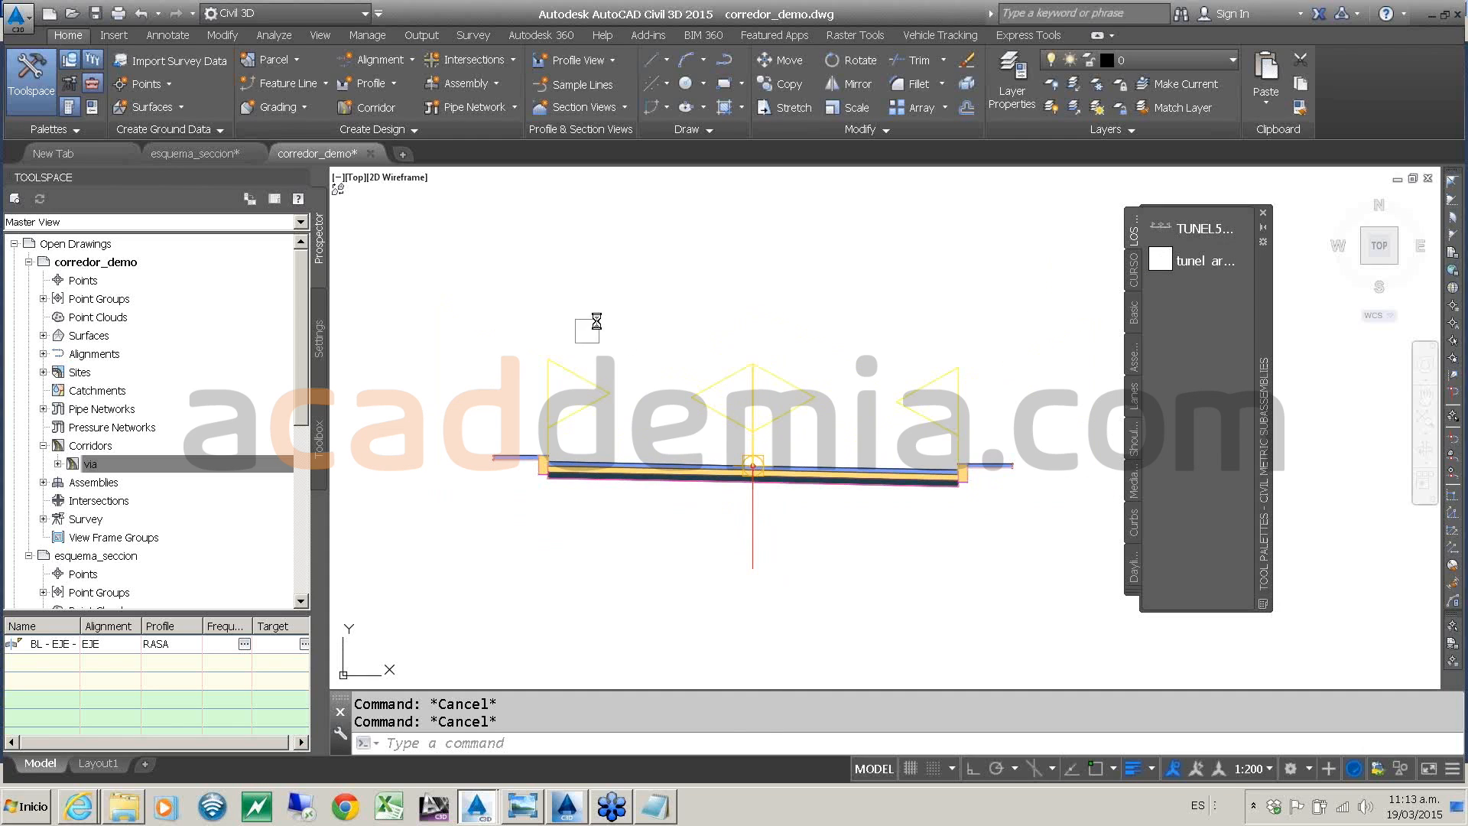
{"action": "middle_click_drag", "start_coordinate": [828, 449], "coordinate": [972, 408]}
{"action": "scroll", "coordinate": [865, 411], "scroll_direction": "up", "scroll_amount": 2}
{"action": "scroll", "coordinate": [865, 411], "scroll_direction": "up", "scroll_amount": 3}
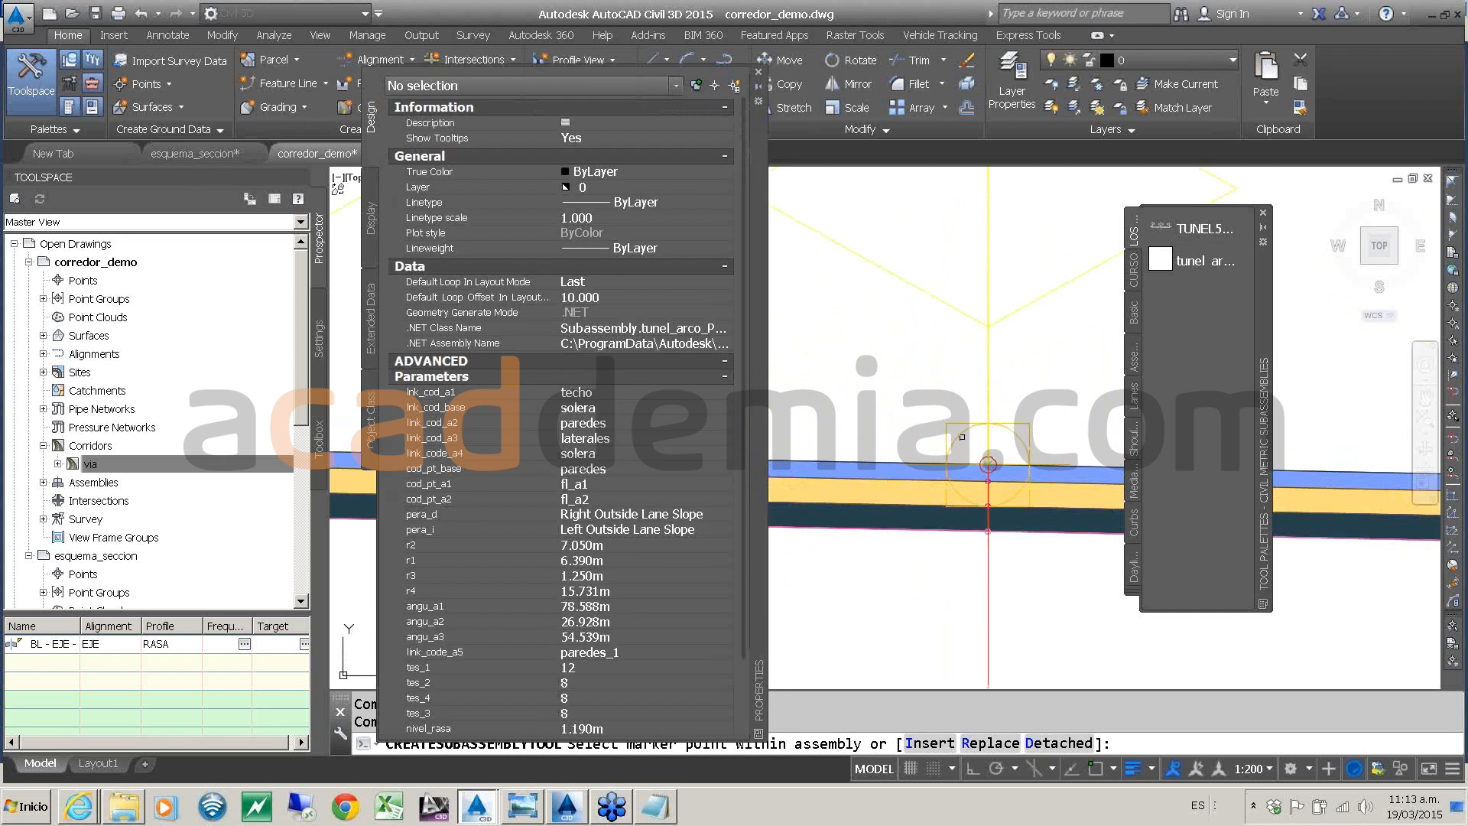
{"action": "left_click", "coordinate": [962, 437]}
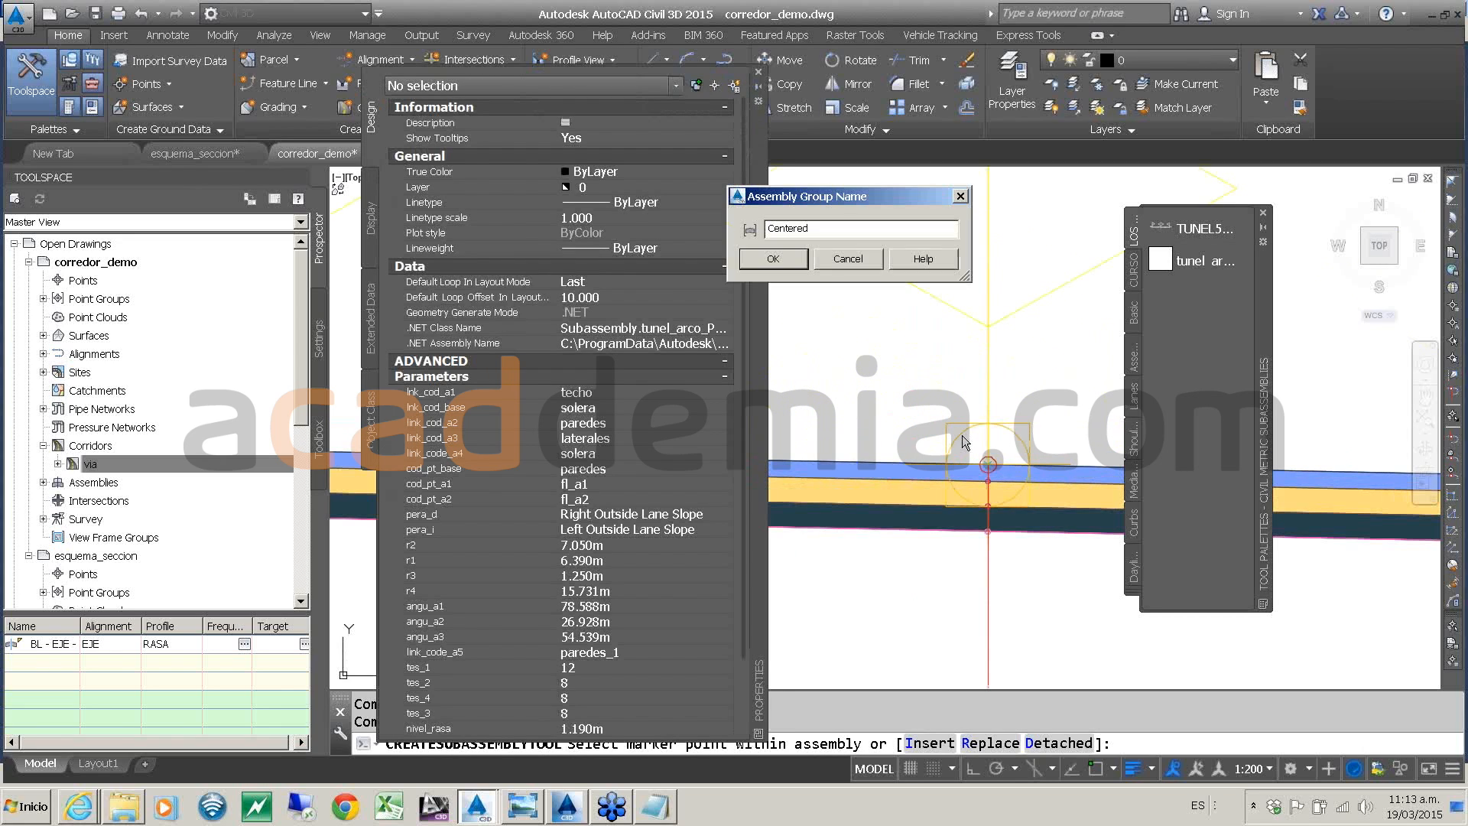
{"action": "left_click", "coordinate": [780, 259]}
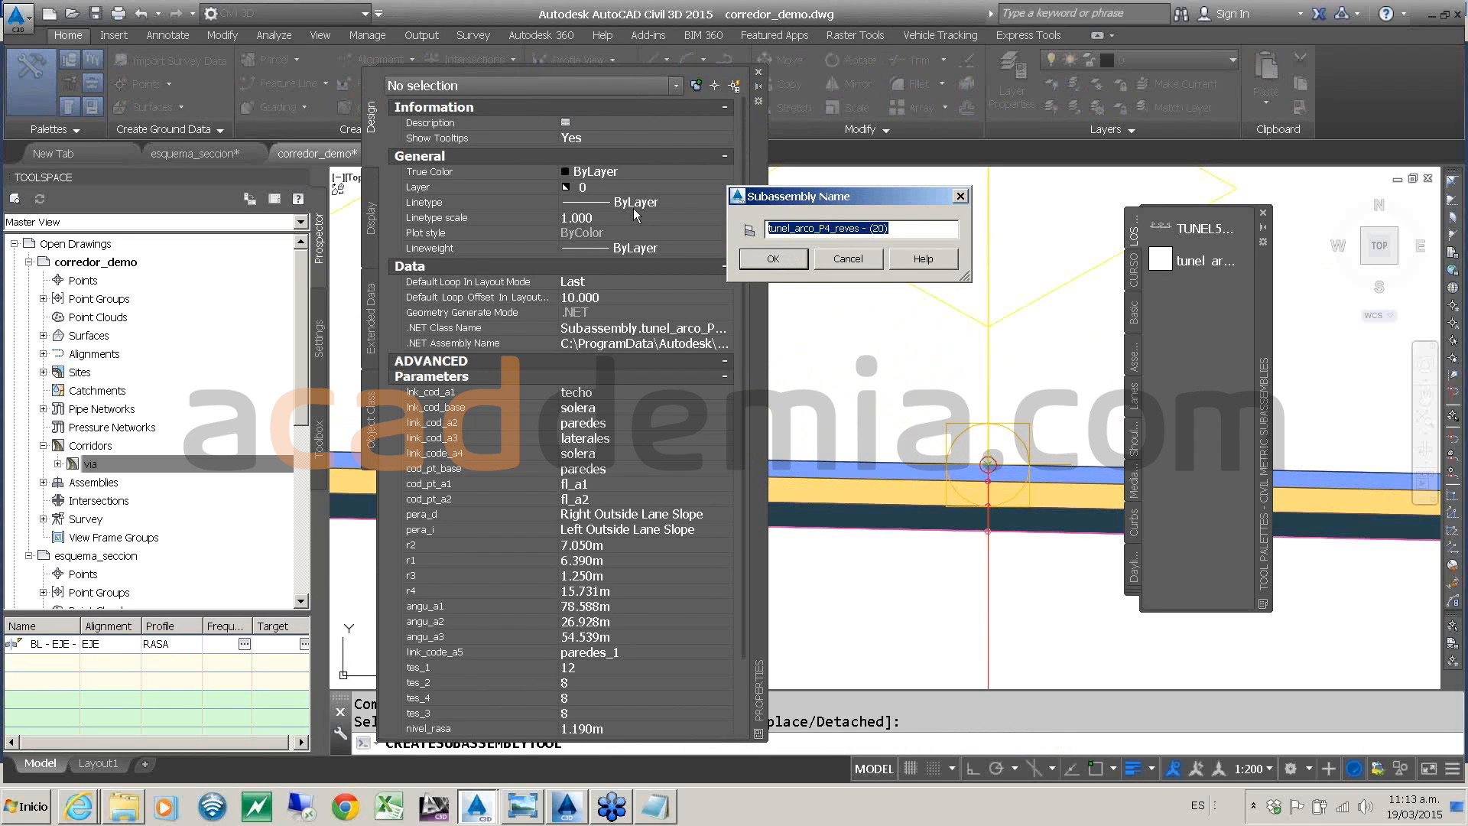
- Name the arched tunnel subassembly boveda, finish the insertion and close the tool palettes
{"action": "type", "text": "boveda"}
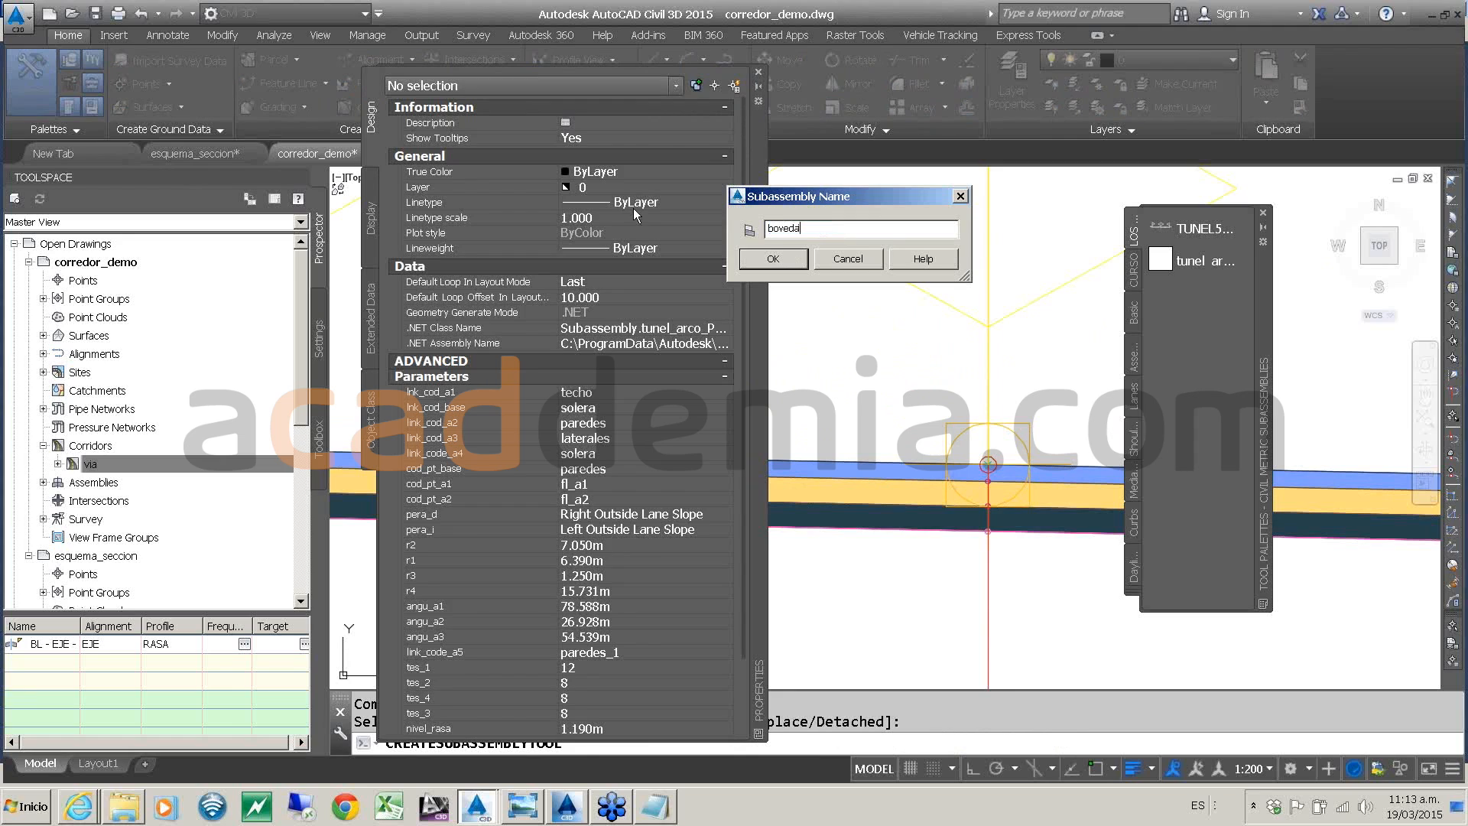
{"action": "left_click", "coordinate": [773, 259]}
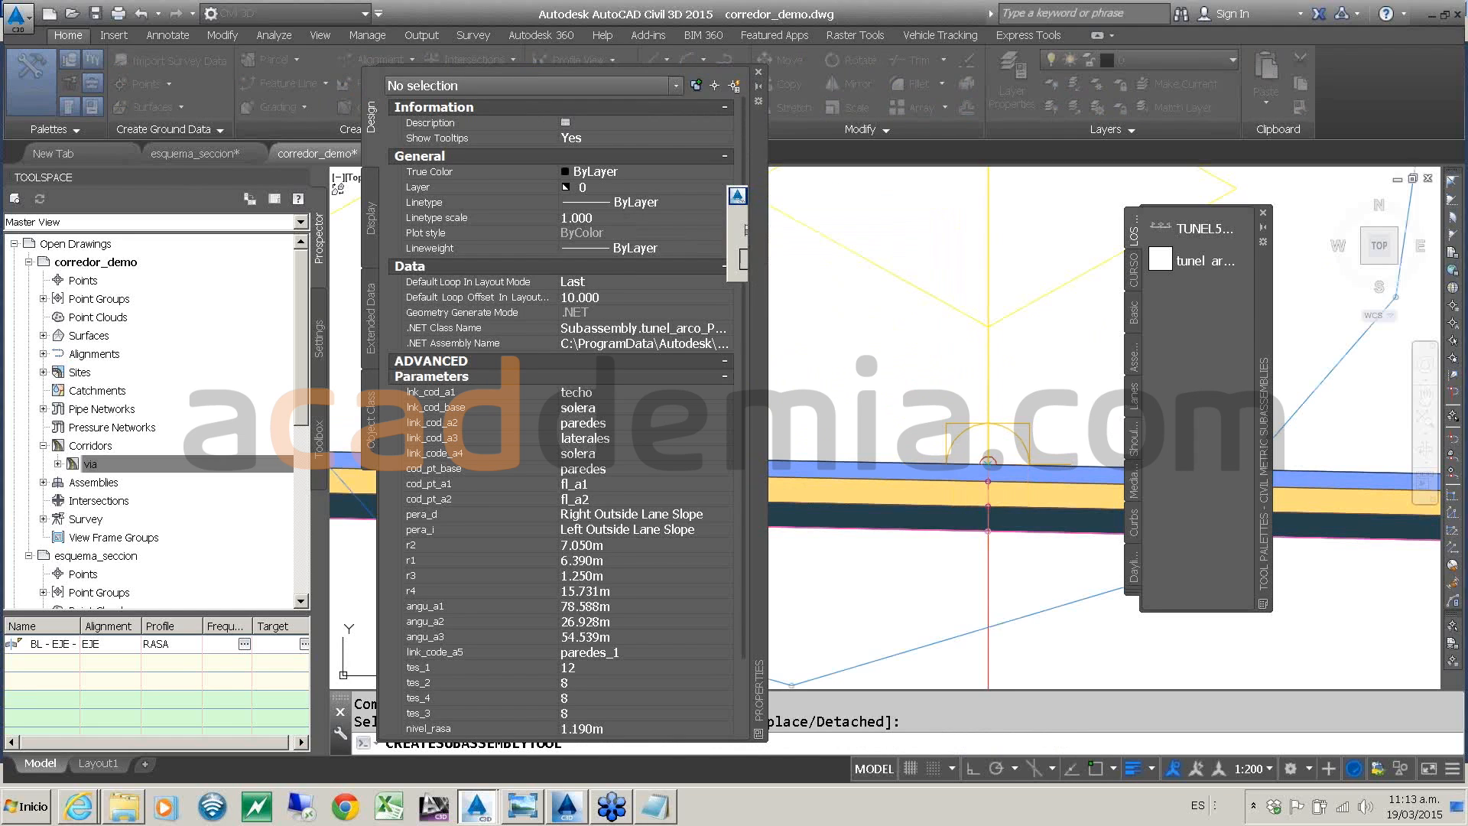
{"action": "key", "text": "Return"}
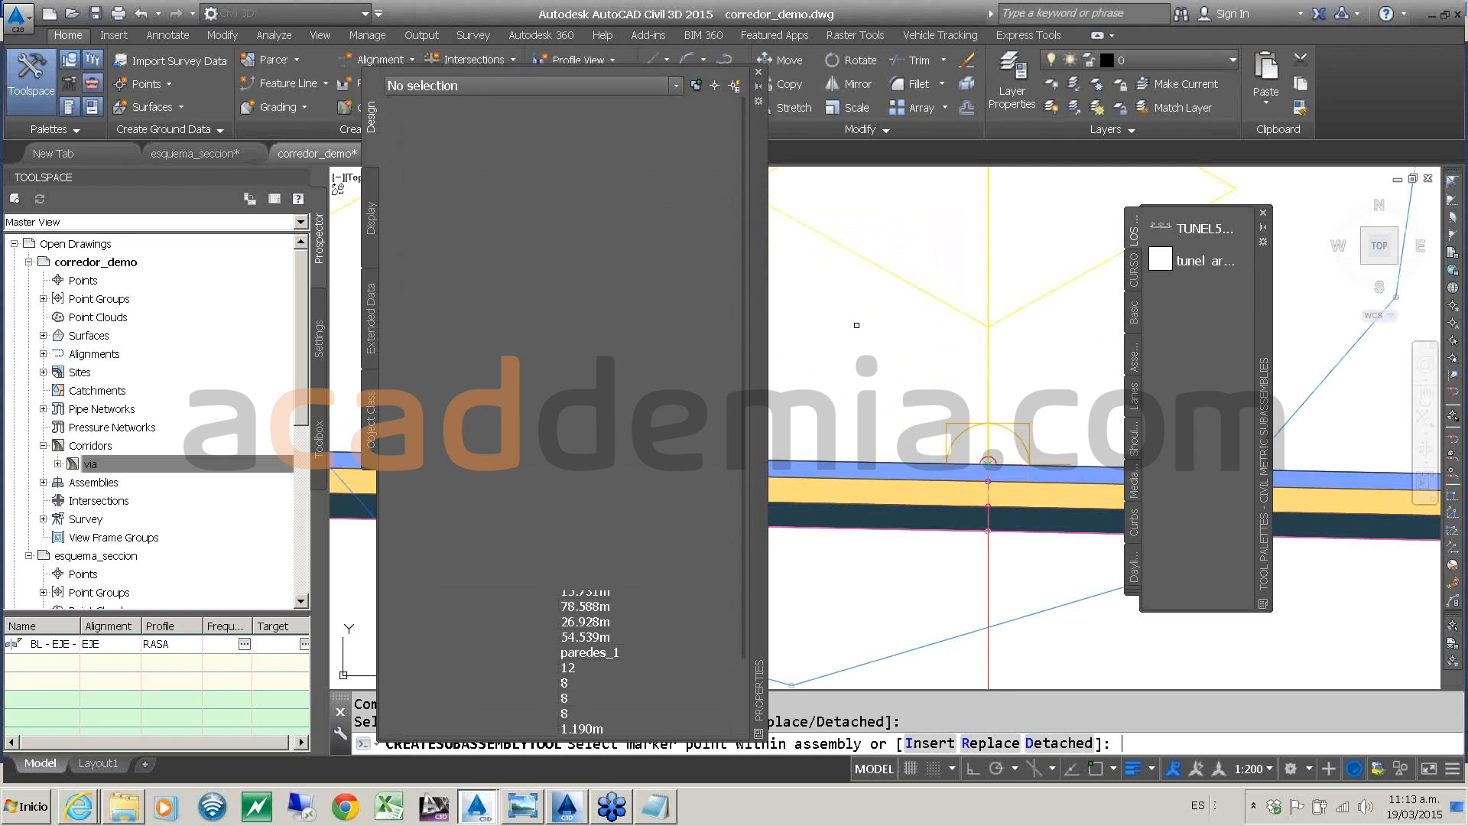
{"action": "left_click", "coordinate": [1265, 213]}
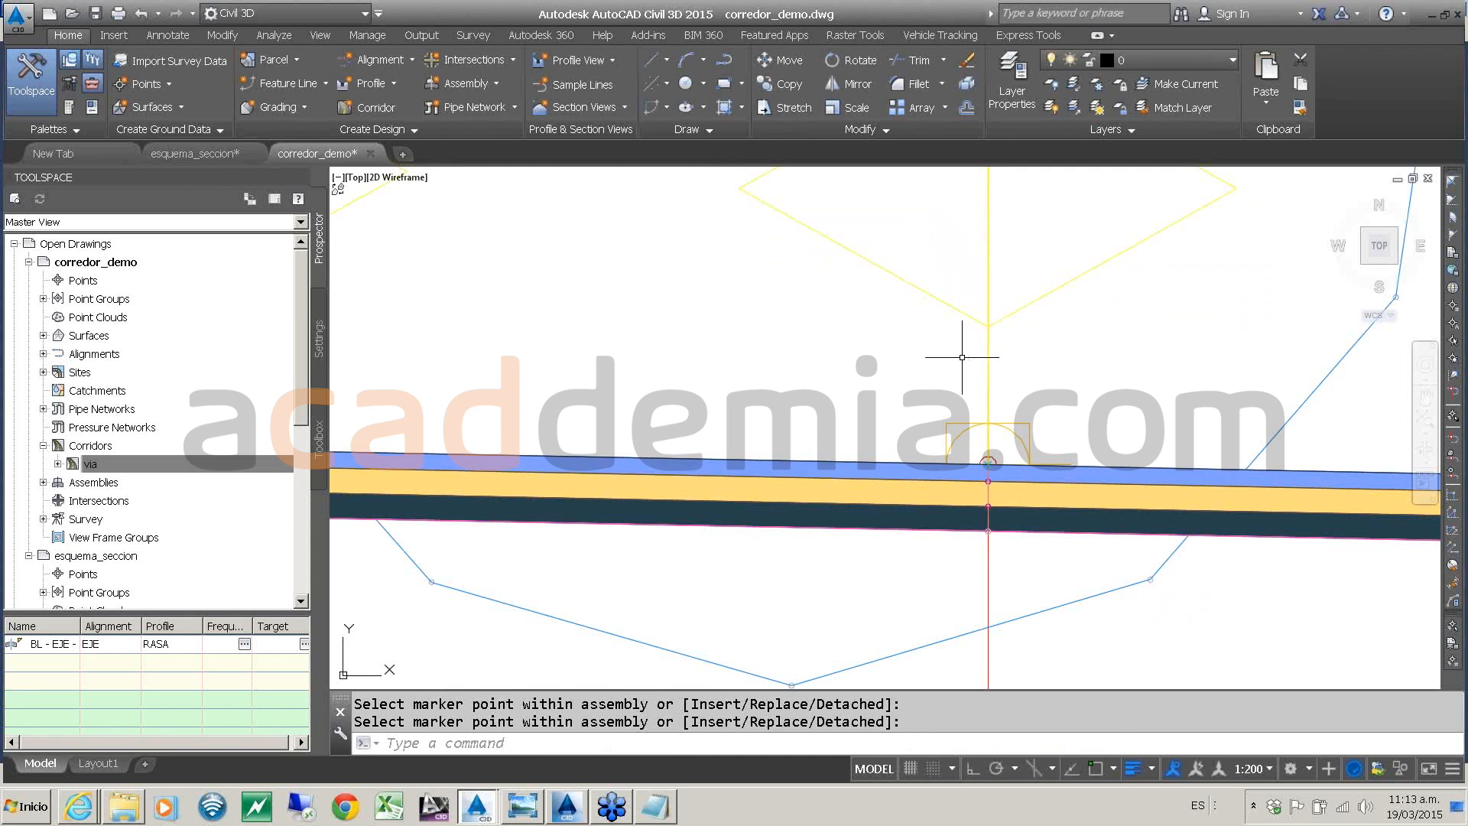
{"action": "scroll", "coordinate": [962, 357], "scroll_direction": "down", "scroll_amount": 6}
{"action": "scroll", "coordinate": [960, 348], "scroll_direction": "up", "scroll_amount": 1}
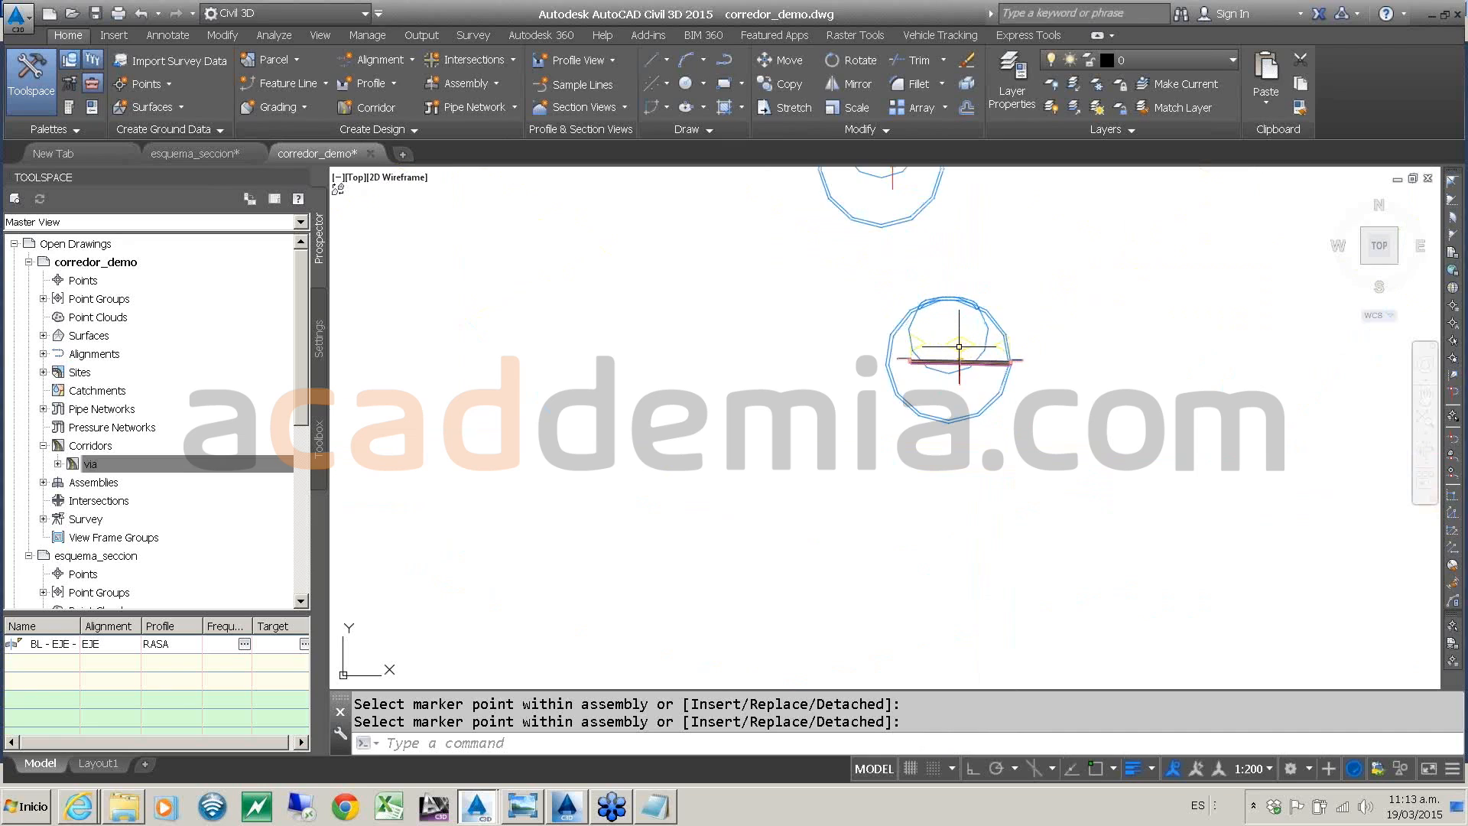
- Assign the TUNEL_1 assembly to the via corridor's region starting at 0+340.00m and rebuild the corridor
{"action": "left_click", "coordinate": [275, 462]}
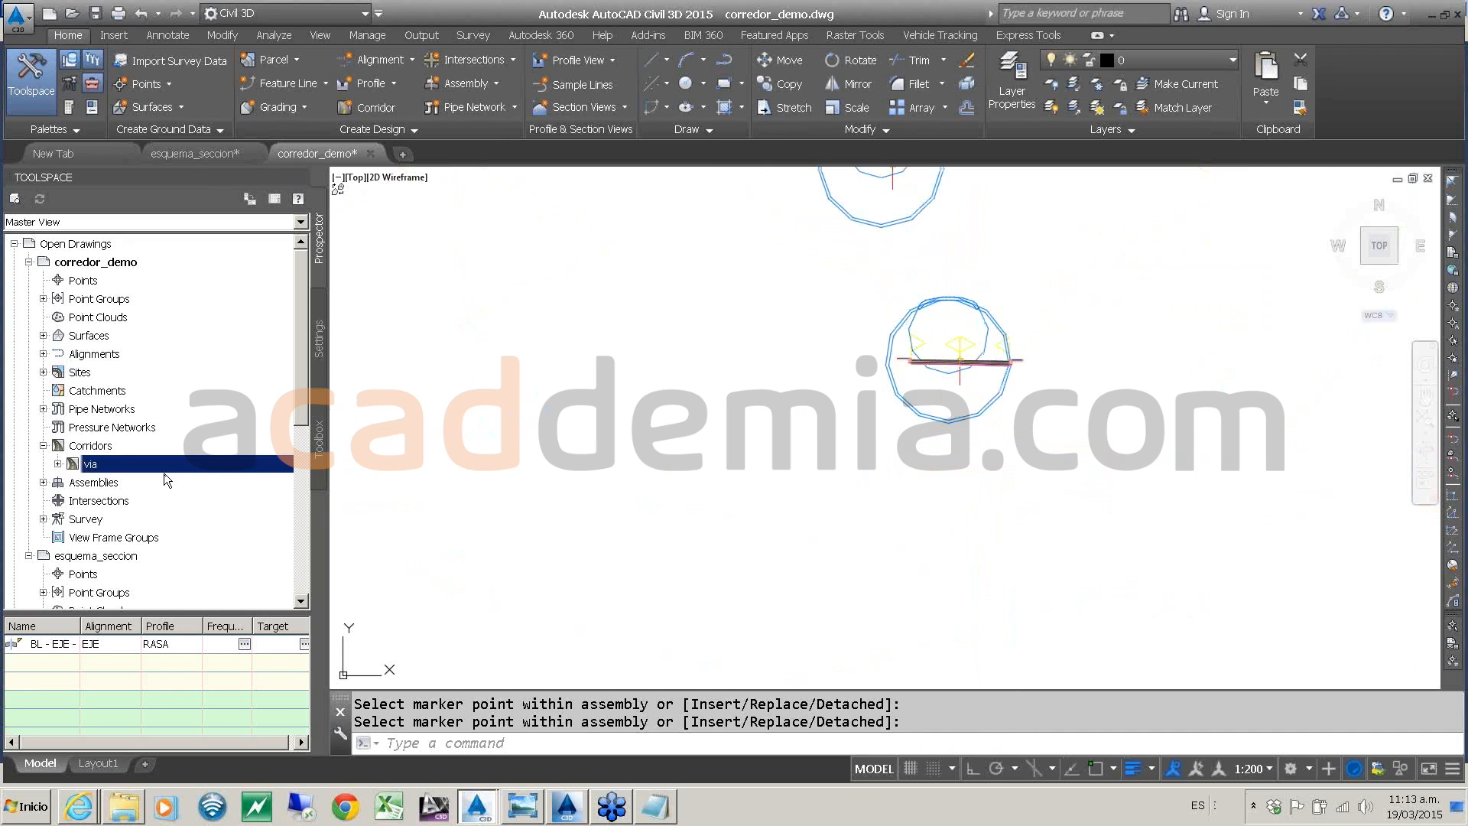
{"action": "right_click", "coordinate": [182, 461]}
{"action": "left_click", "coordinate": [224, 471]}
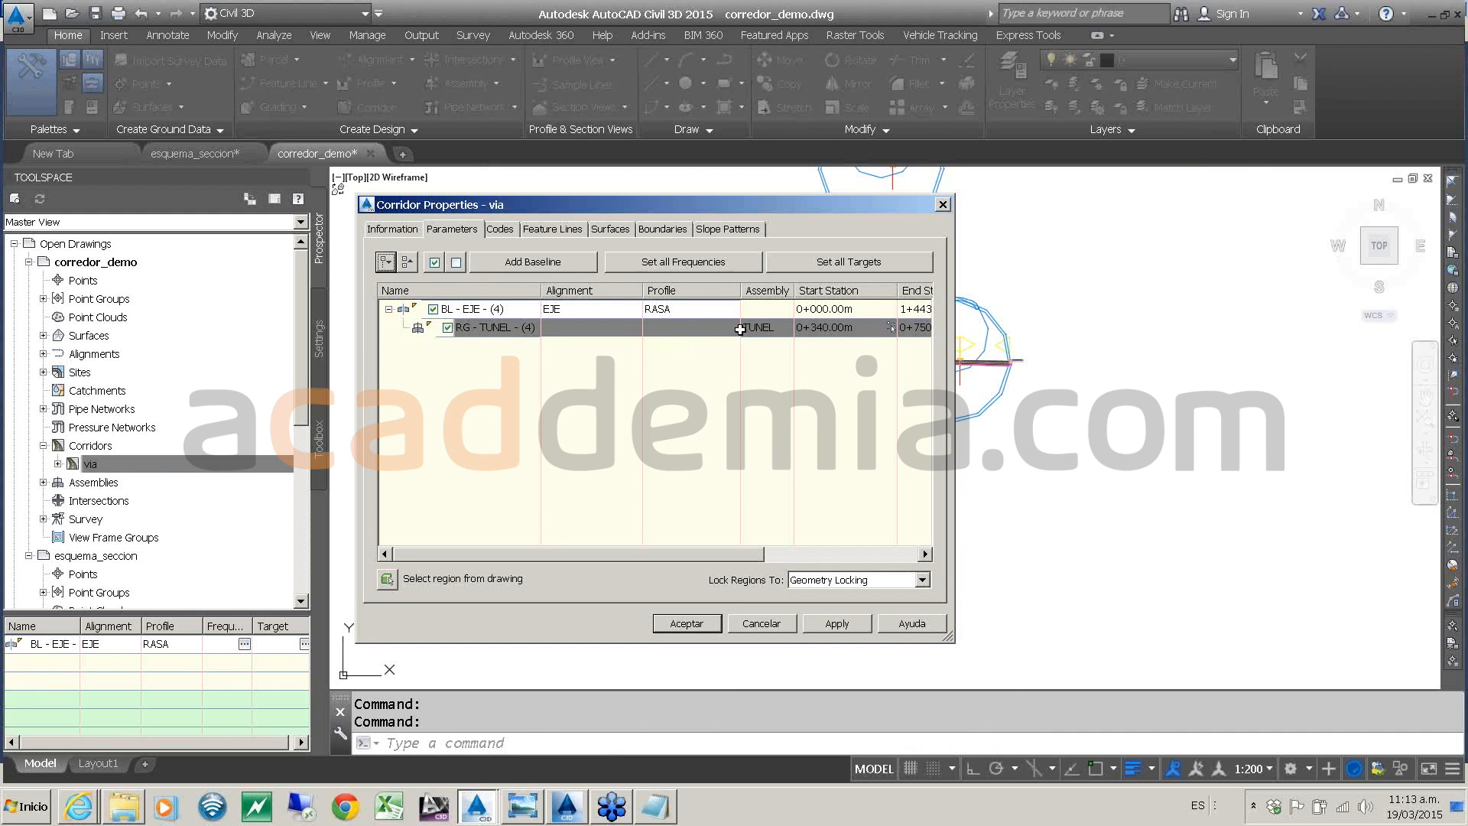
{"action": "double_click", "coordinate": [762, 329]}
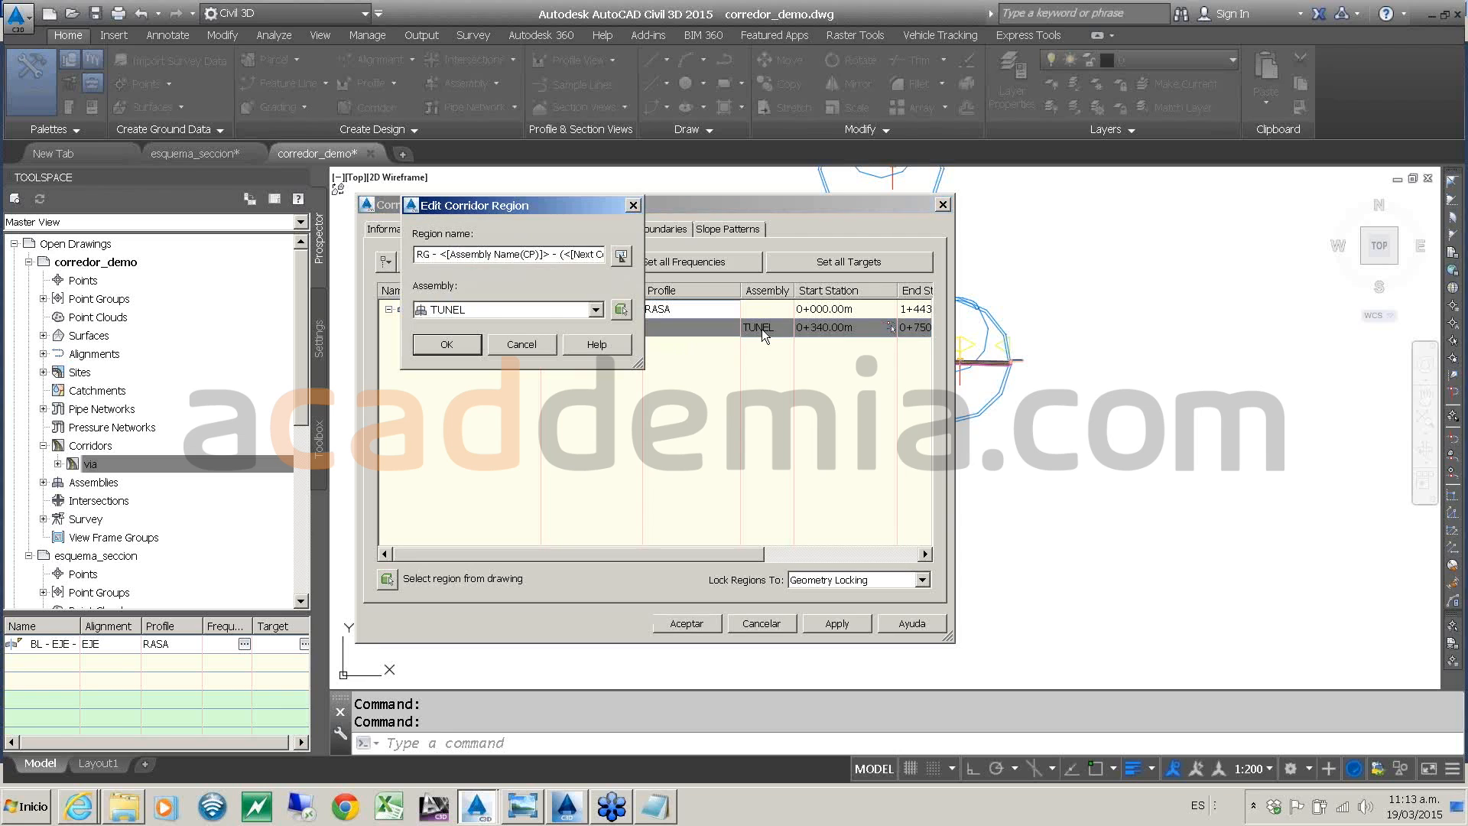
{"action": "left_click", "coordinate": [556, 315]}
{"action": "left_click", "coordinate": [477, 341]}
{"action": "left_click", "coordinate": [461, 341]}
{"action": "left_click", "coordinate": [705, 623]}
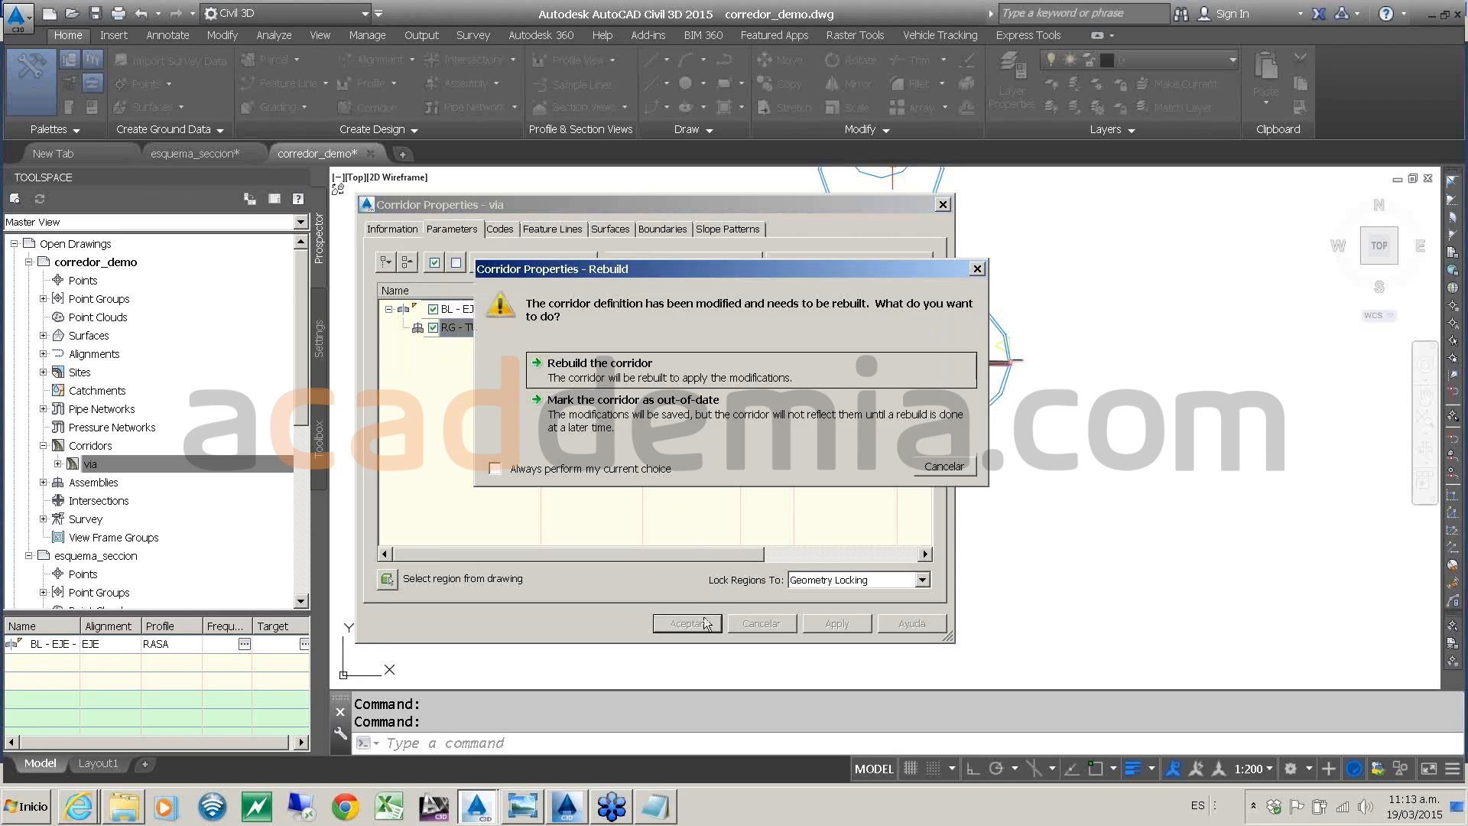
{"action": "left_click", "coordinate": [618, 364]}
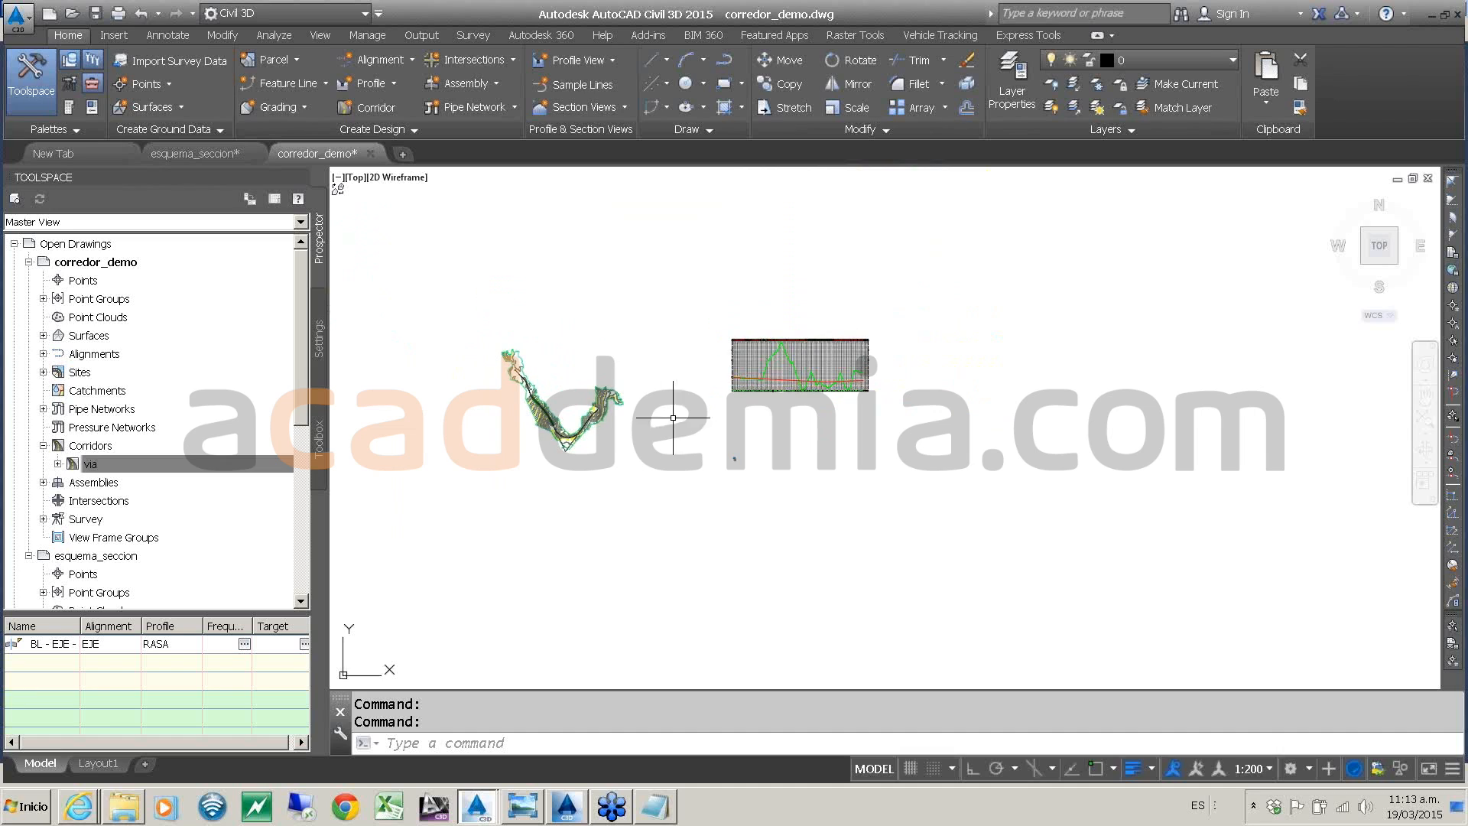
- Open the via corridor in the Corridor Section Editor and display the cross-section at station 0+350.00m
{"action": "right_click", "coordinate": [182, 462]}
{"action": "left_click", "coordinate": [234, 486]}
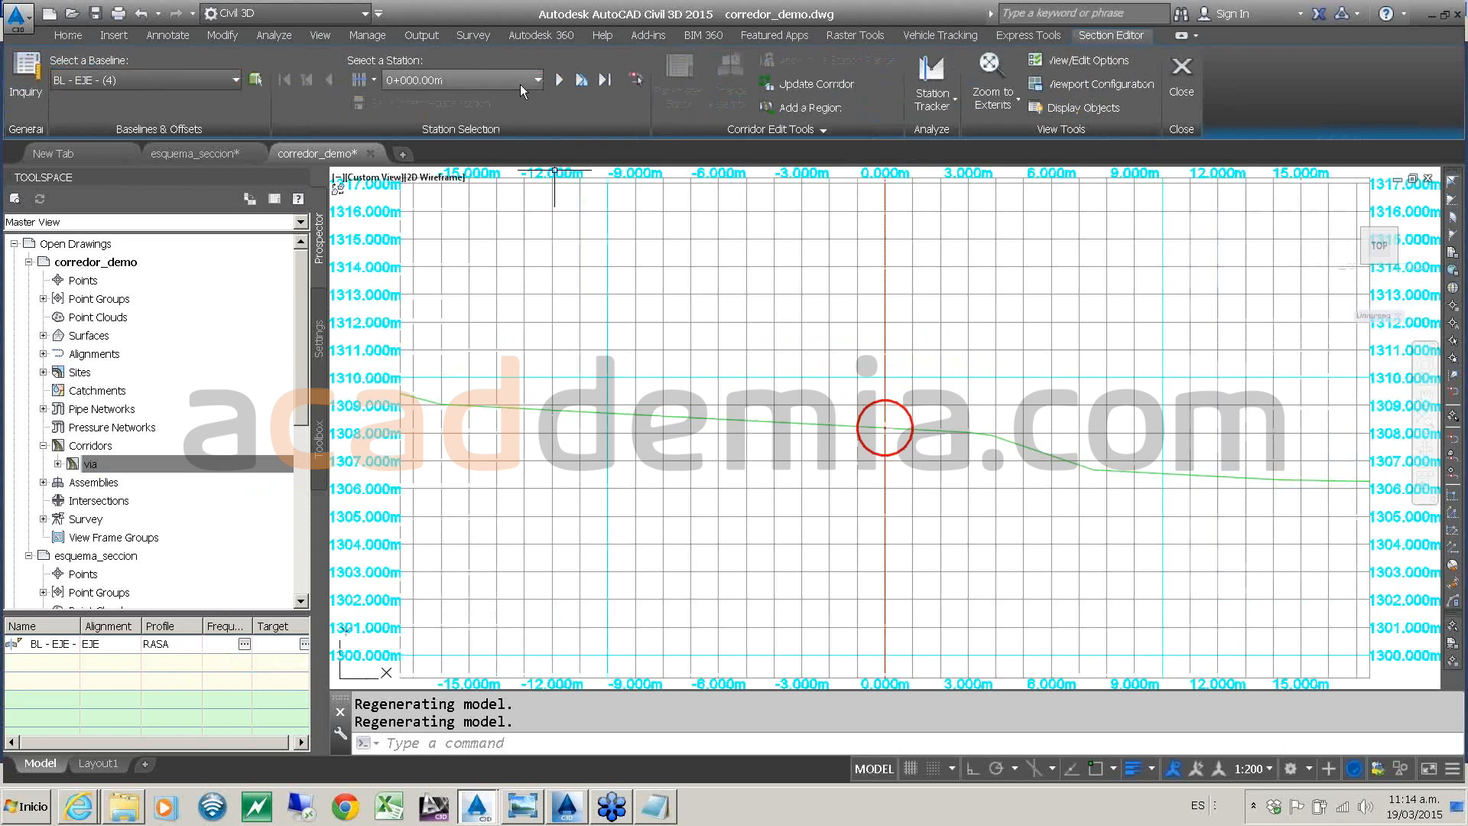
{"action": "left_click", "coordinate": [520, 81]}
{"action": "scroll", "coordinate": [454, 301], "scroll_direction": "down", "scroll_amount": 12}
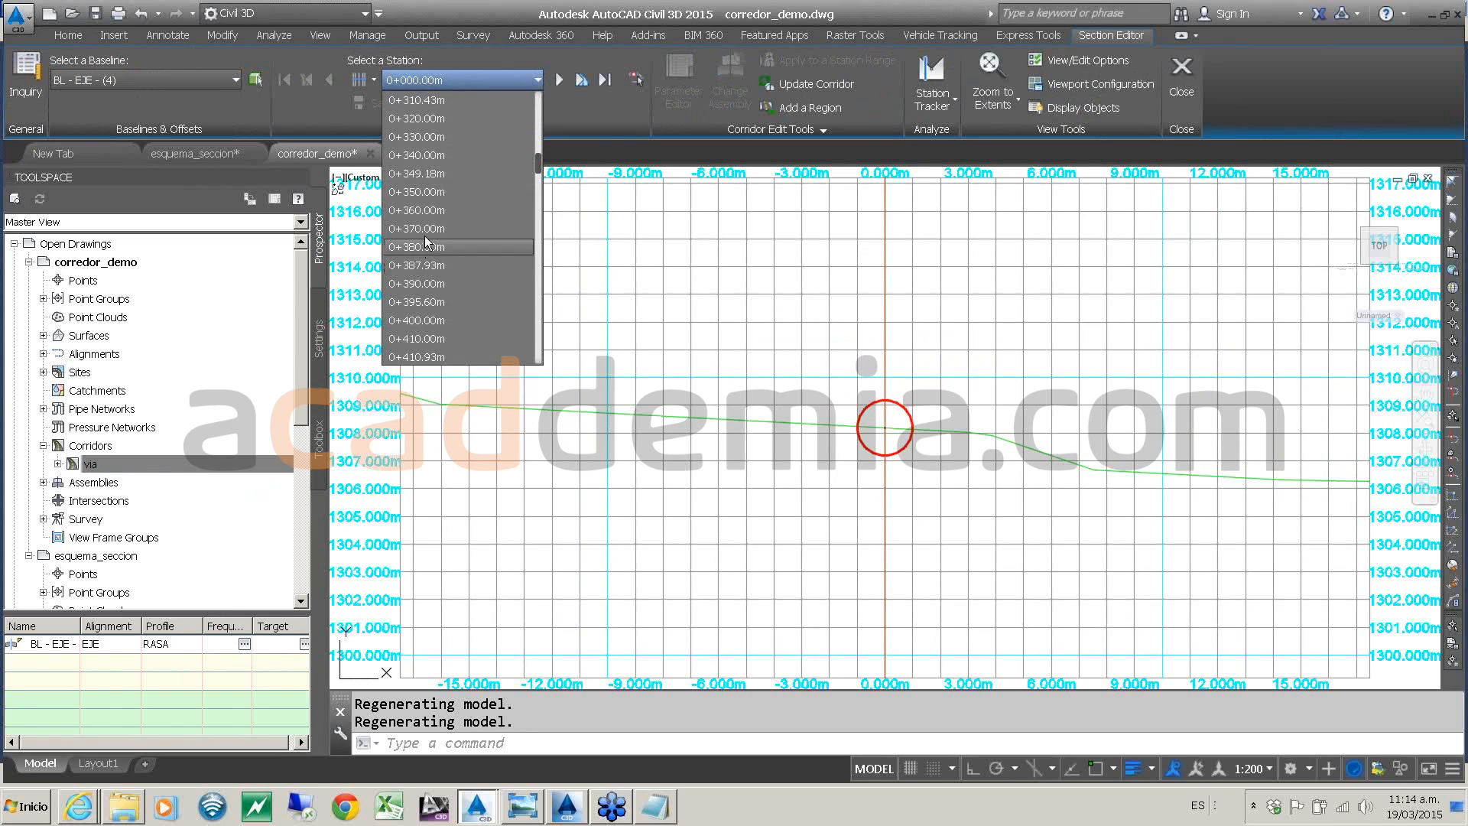
{"action": "left_click", "coordinate": [436, 195]}
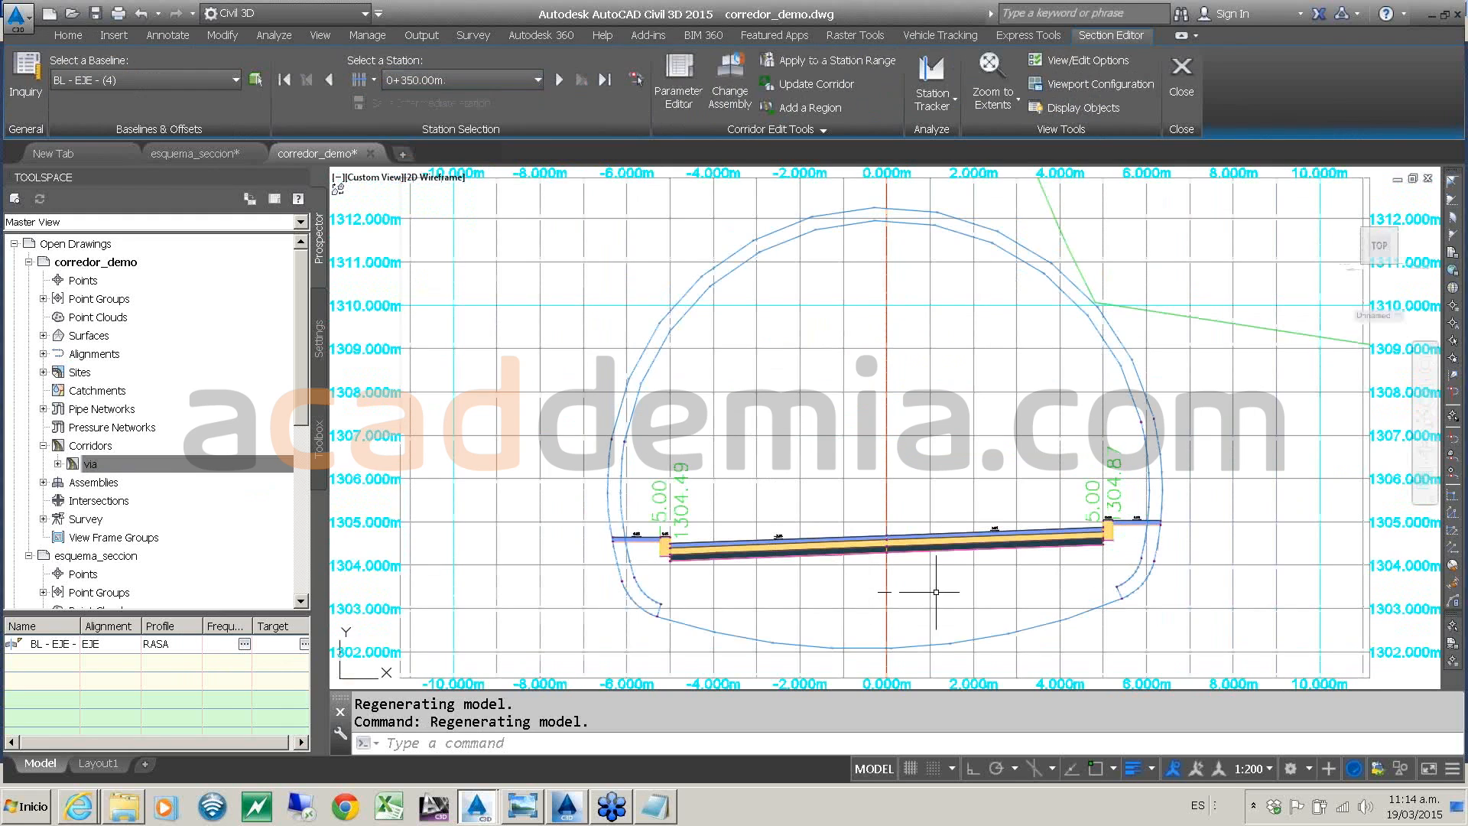
- Examine the arched tunnel lining, its floor and the sloped roadway in the cross-section at station 0+350.00m
{"action": "mouse_move", "coordinate": [931, 511]}
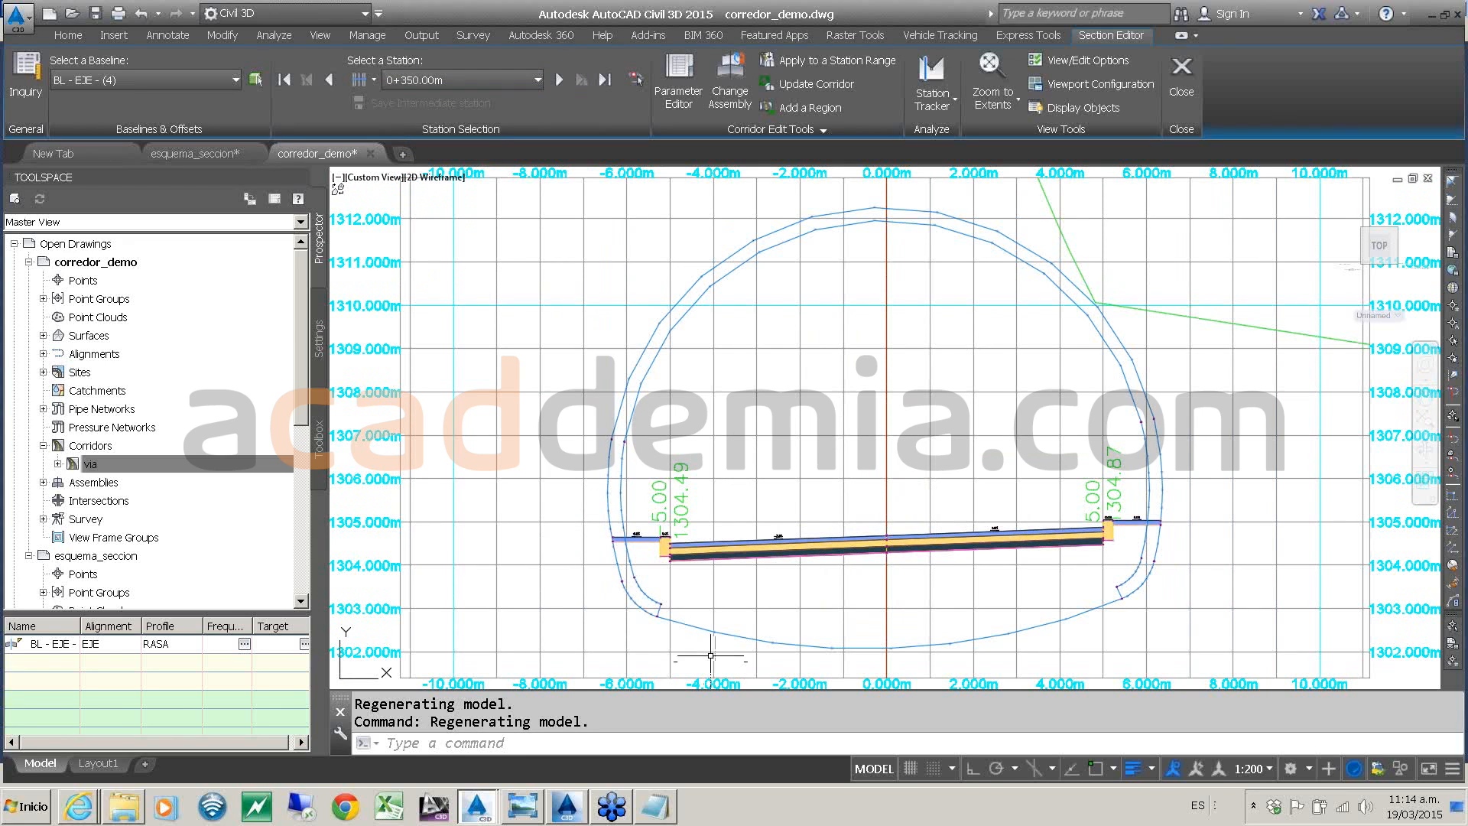
{"action": "scroll", "coordinate": [917, 413], "scroll_direction": "down", "scroll_amount": 4}
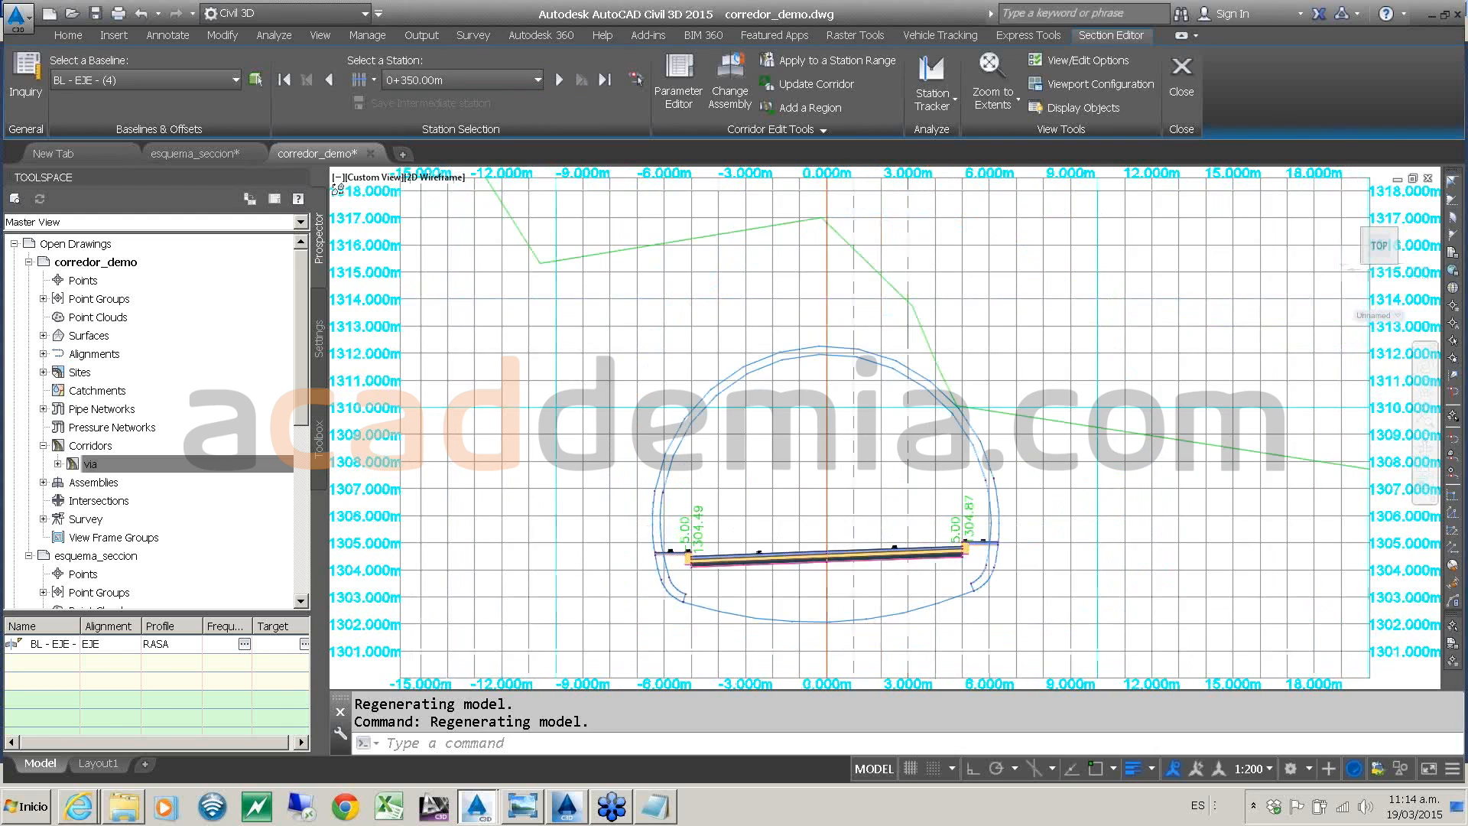
{"action": "scroll", "coordinate": [917, 413], "scroll_direction": "up", "scroll_amount": 2}
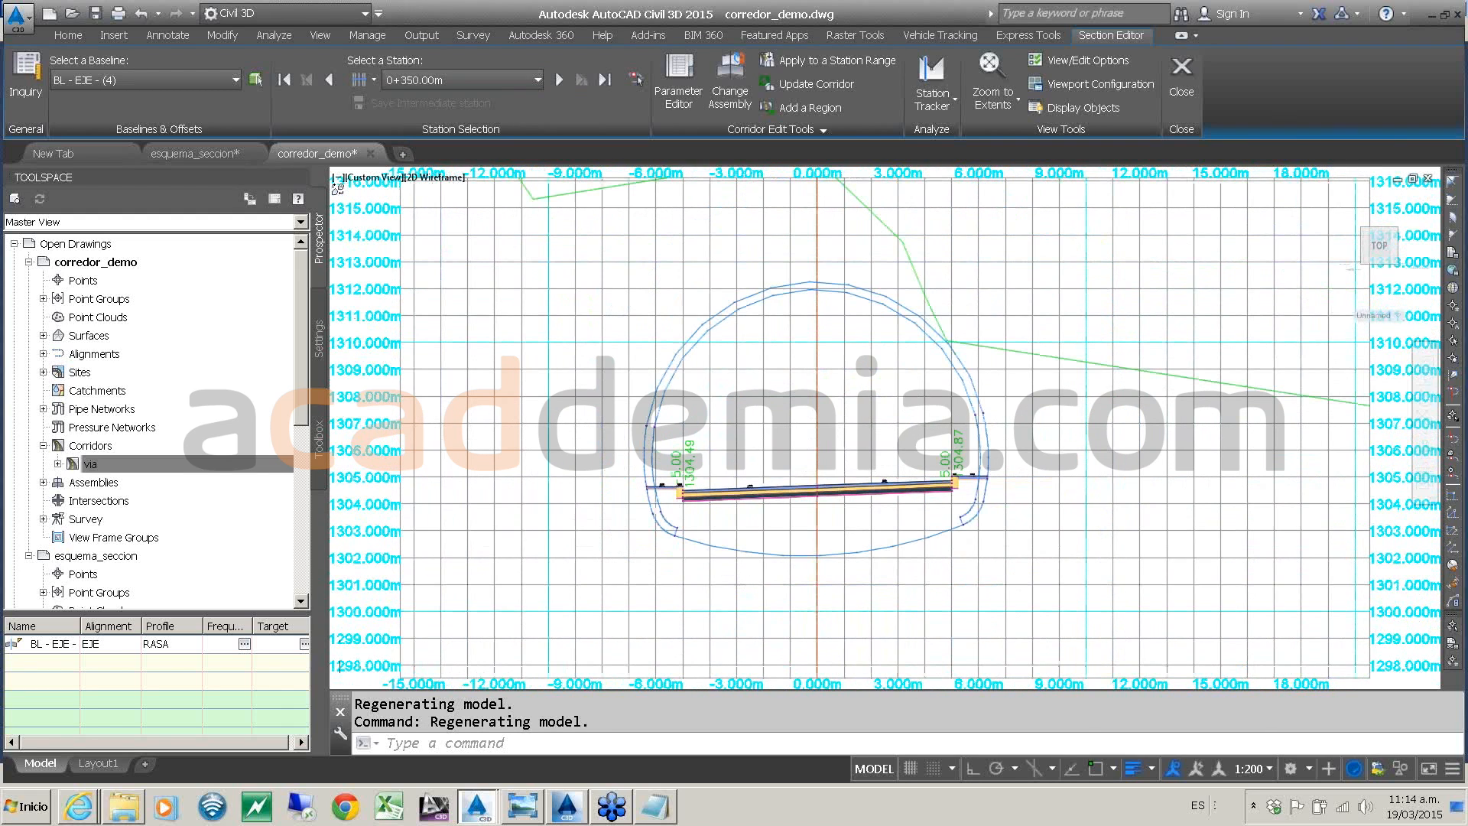
{"action": "scroll", "coordinate": [838, 473], "scroll_direction": "down", "scroll_amount": 2}
{"action": "scroll", "coordinate": [838, 472], "scroll_direction": "up", "scroll_amount": 4}
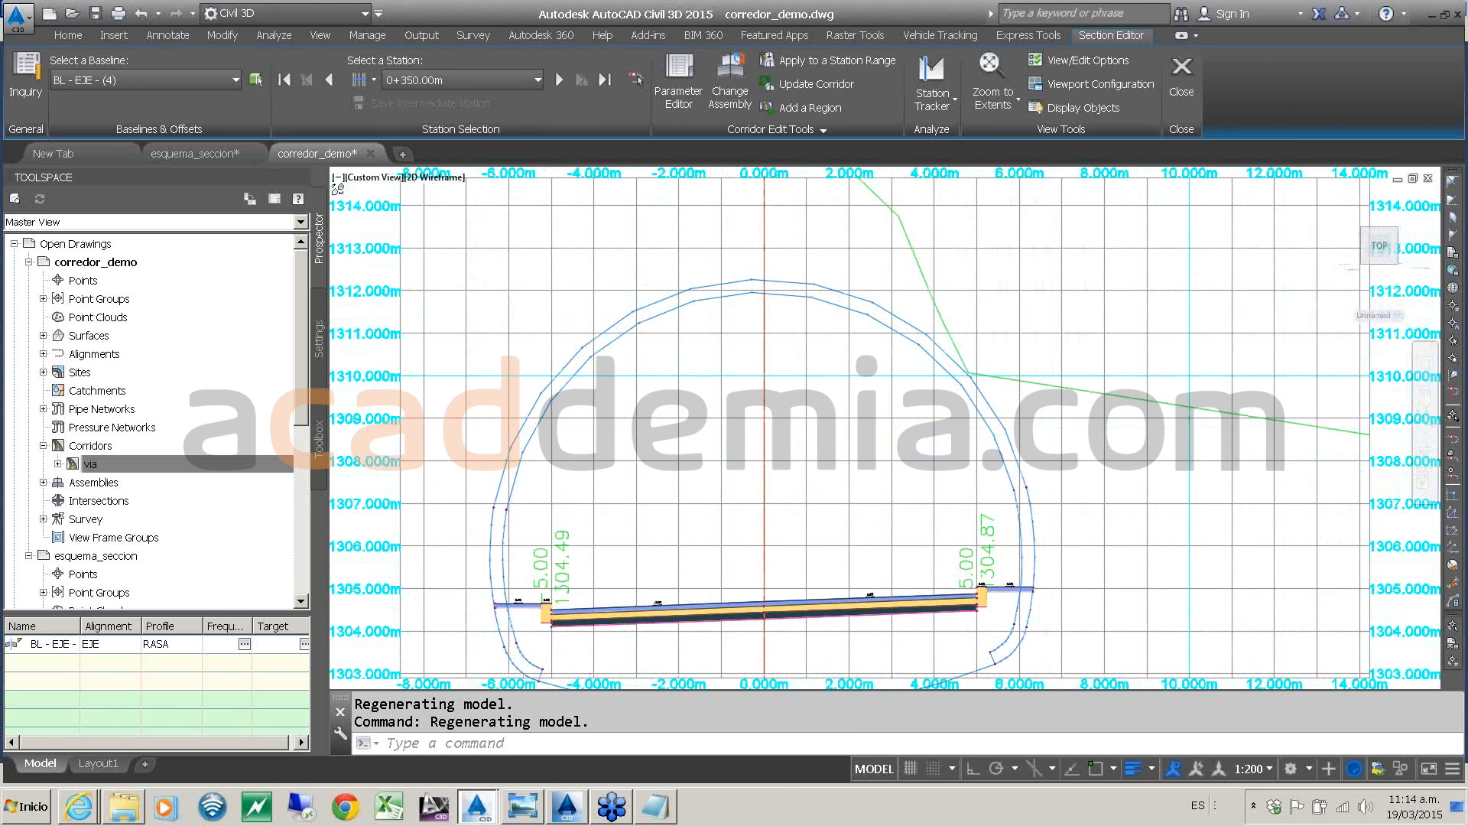
{"action": "scroll", "coordinate": [840, 448], "scroll_direction": "down", "scroll_amount": 2}
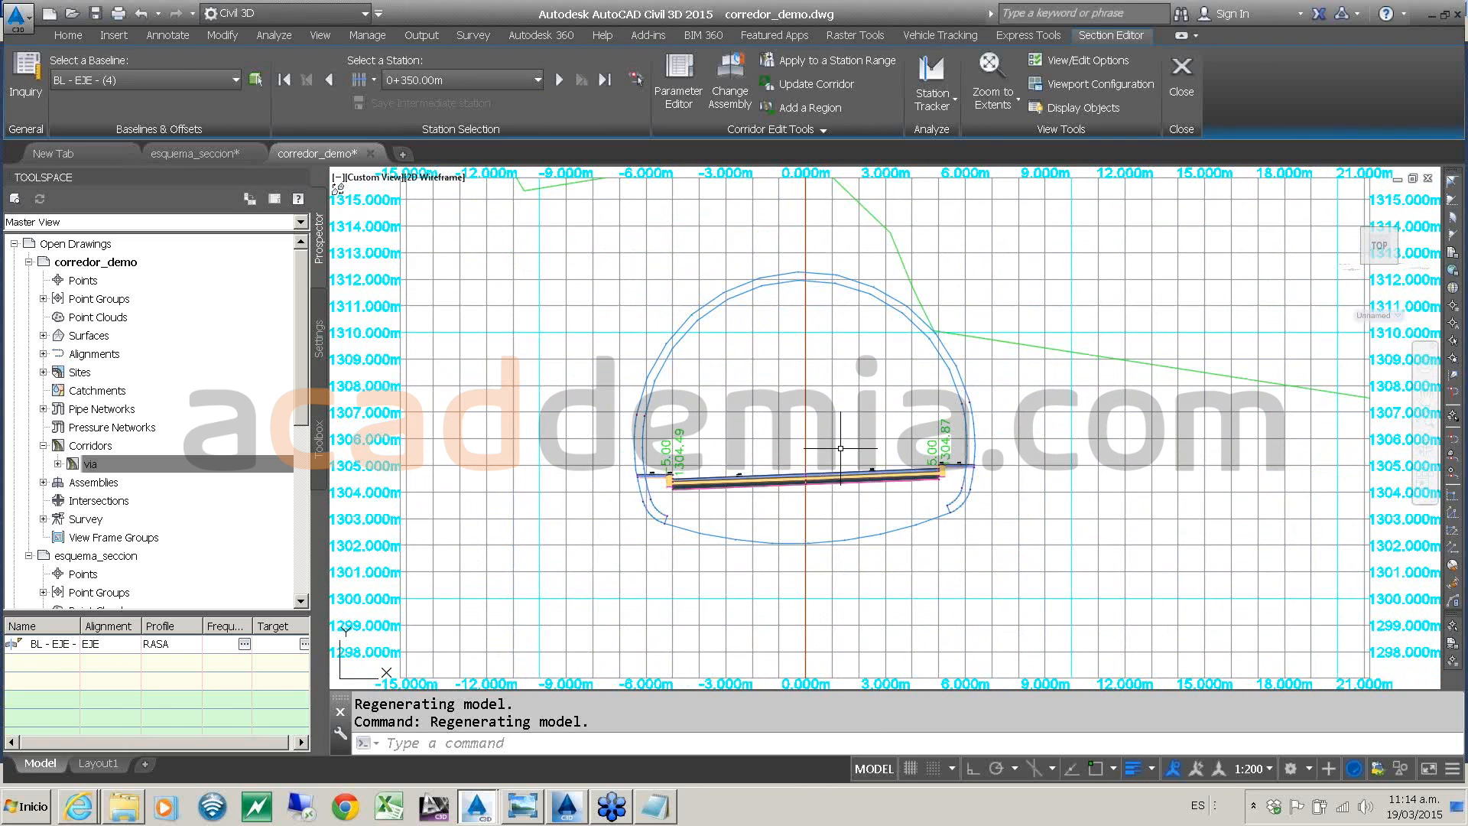
{"action": "scroll", "coordinate": [841, 448], "scroll_direction": "up", "scroll_amount": 2}
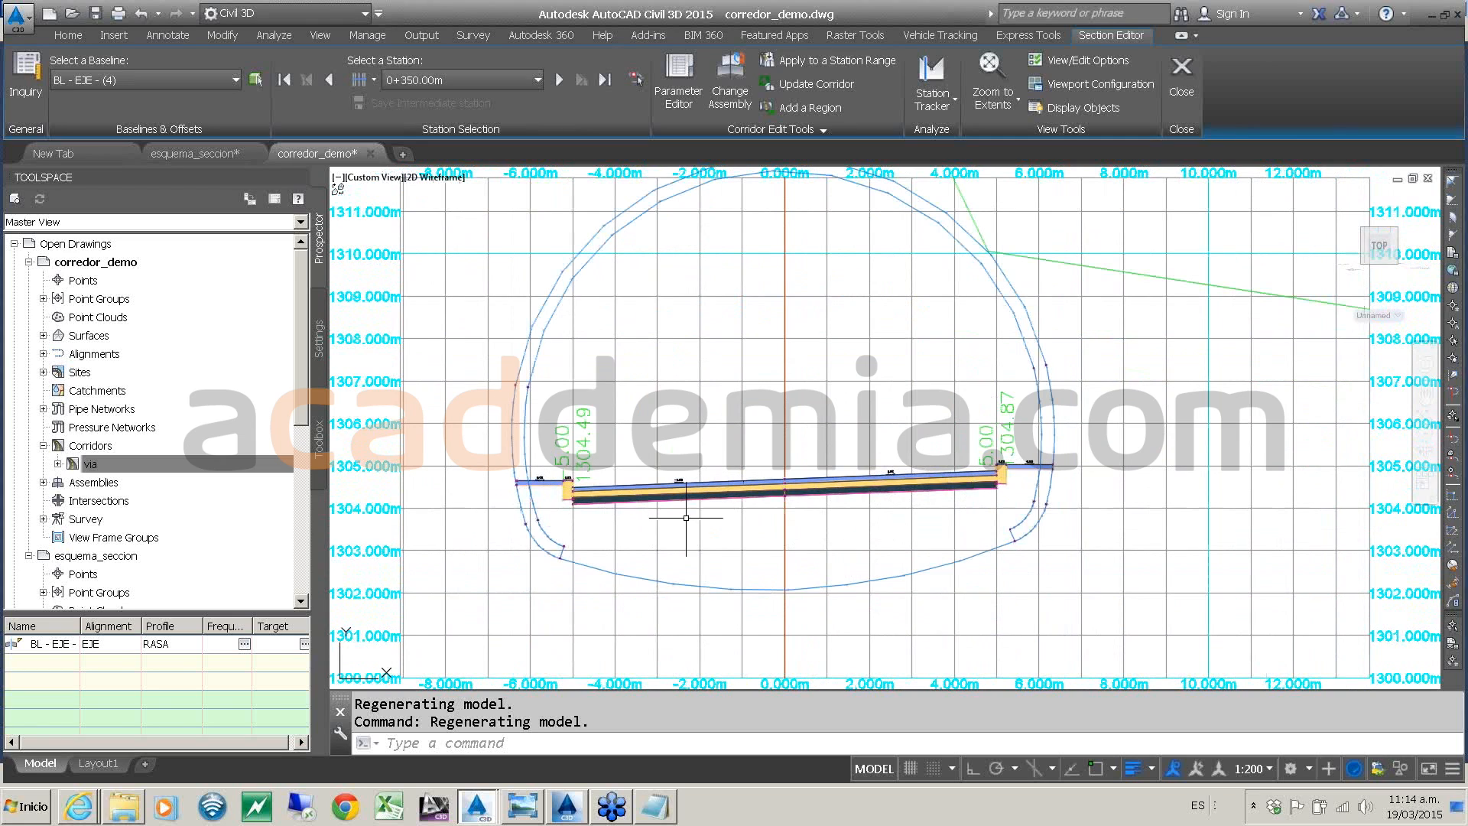
{"action": "mouse_move", "coordinate": [837, 484]}
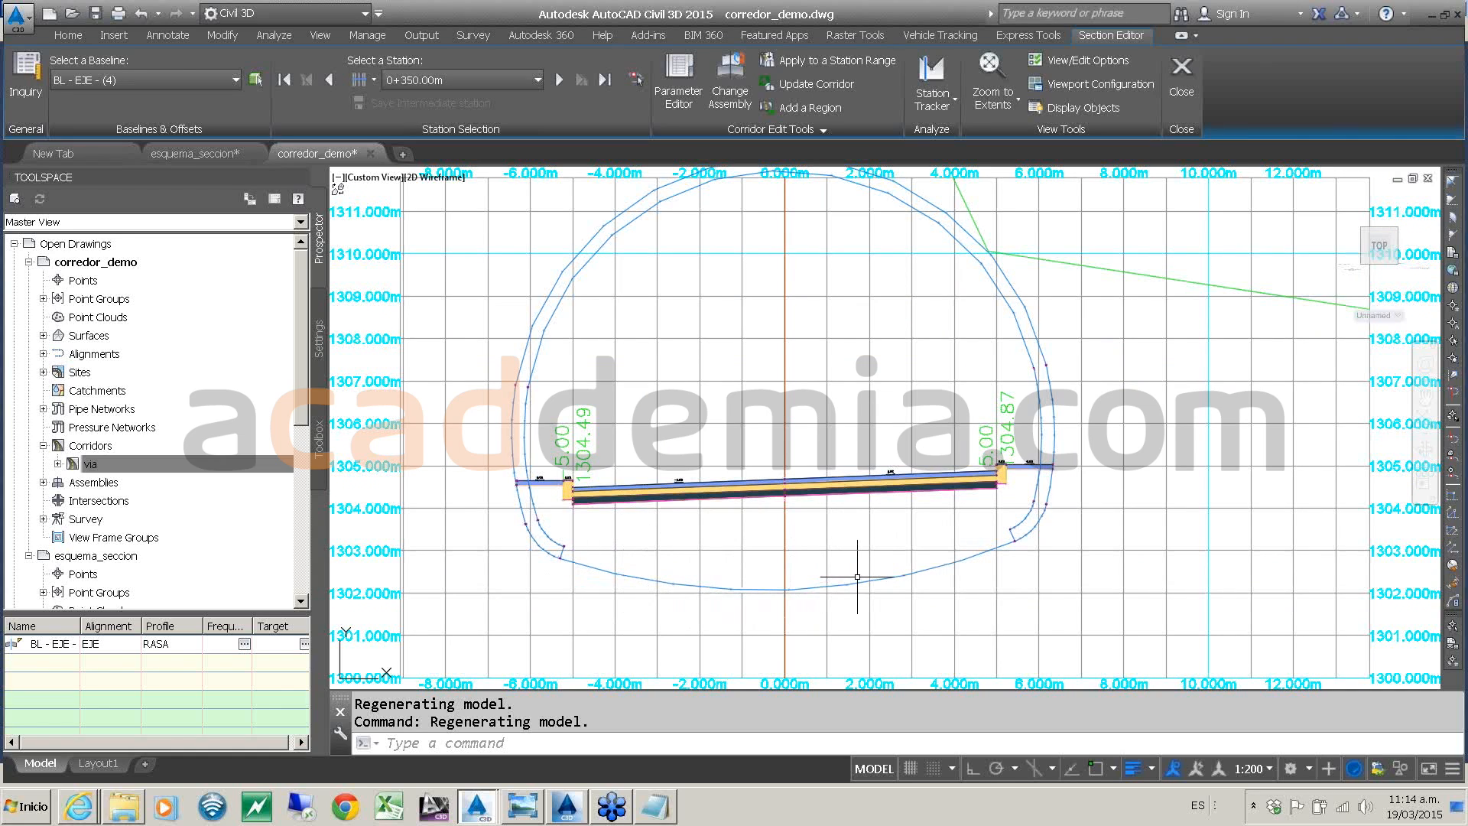
{"action": "mouse_move", "coordinate": [869, 540]}
{"action": "mouse_move", "coordinate": [657, 567]}
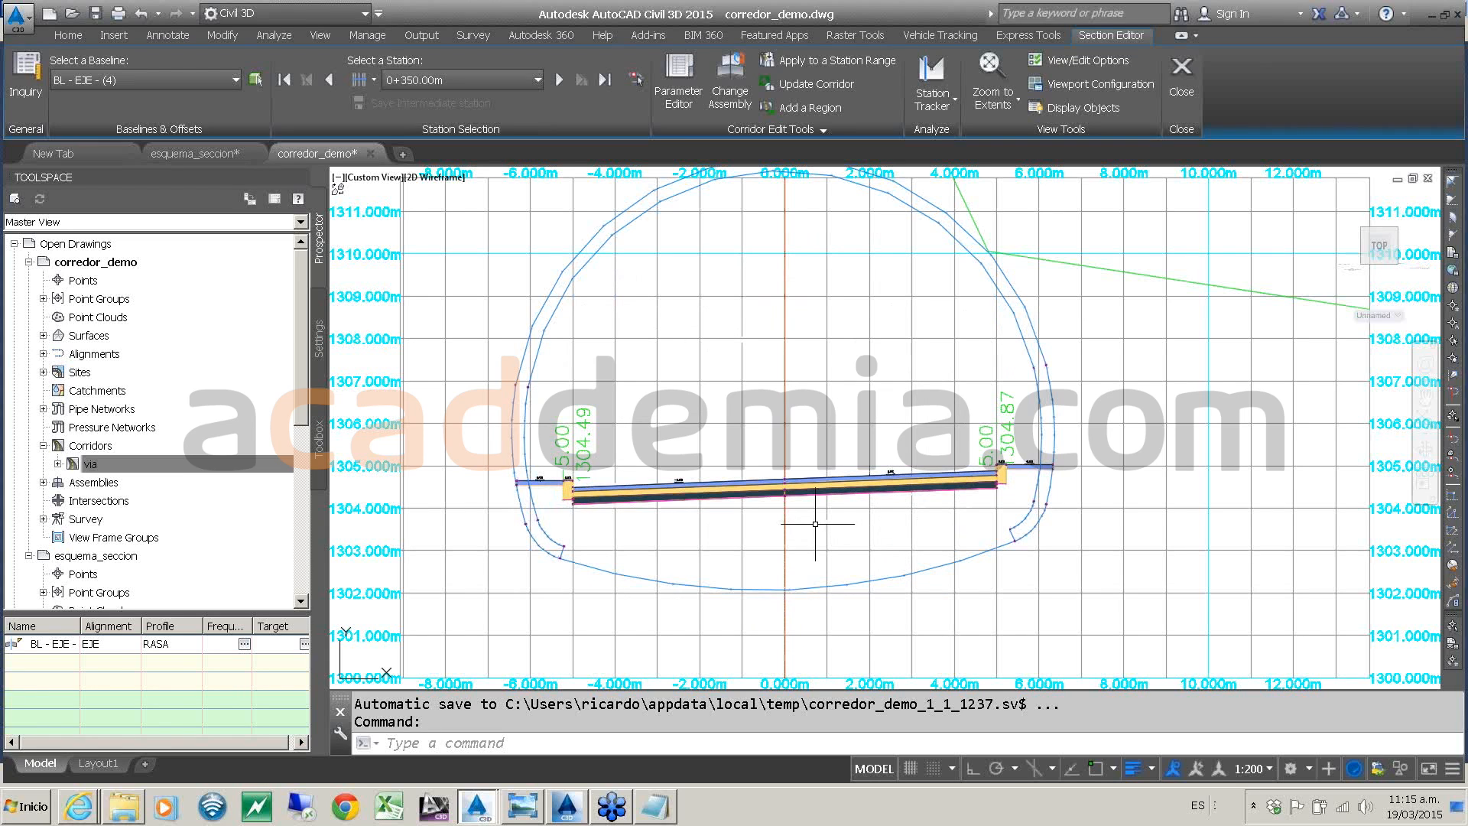
{"action": "scroll", "coordinate": [816, 511], "scroll_direction": "down", "scroll_amount": 2}
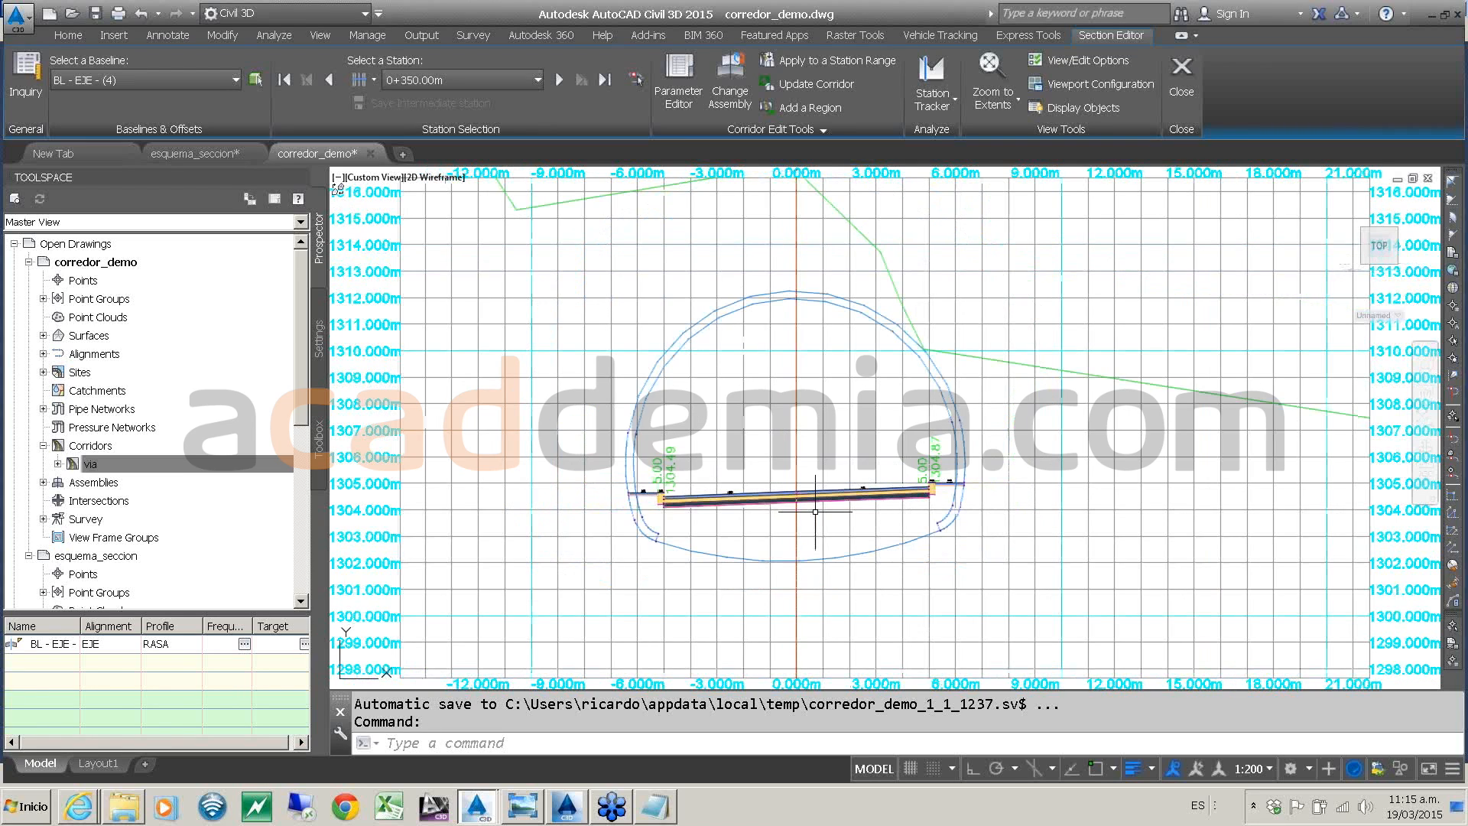
{"action": "scroll", "coordinate": [816, 511], "scroll_direction": "down", "scroll_amount": 2}
{"action": "scroll", "coordinate": [815, 510], "scroll_direction": "up", "scroll_amount": 4}
- Inspect the tunnel cross-section at station 0+430.00m, then leave the section editor
{"action": "left_click", "coordinate": [429, 79]}
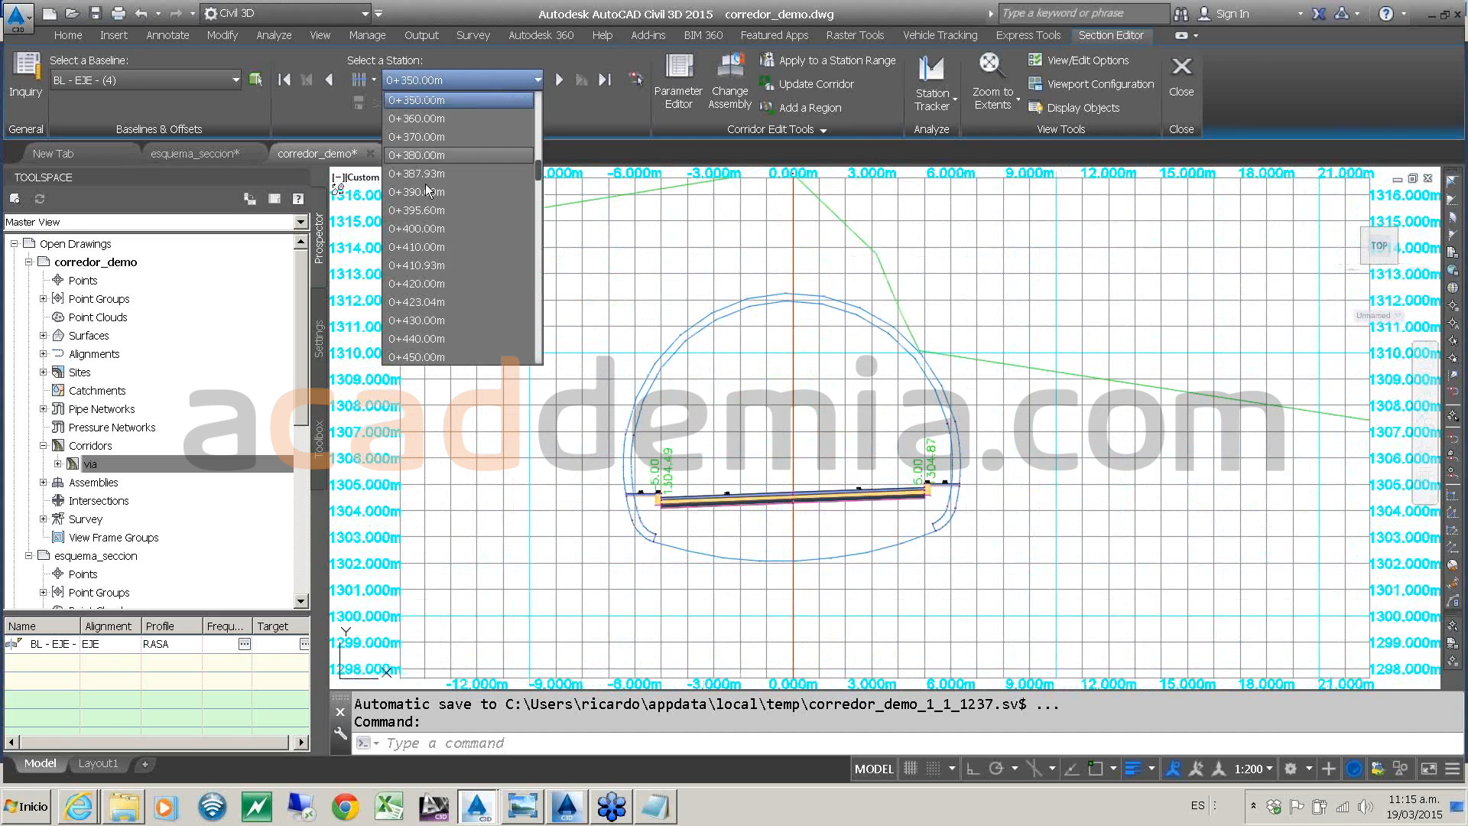
{"action": "left_click", "coordinate": [435, 314]}
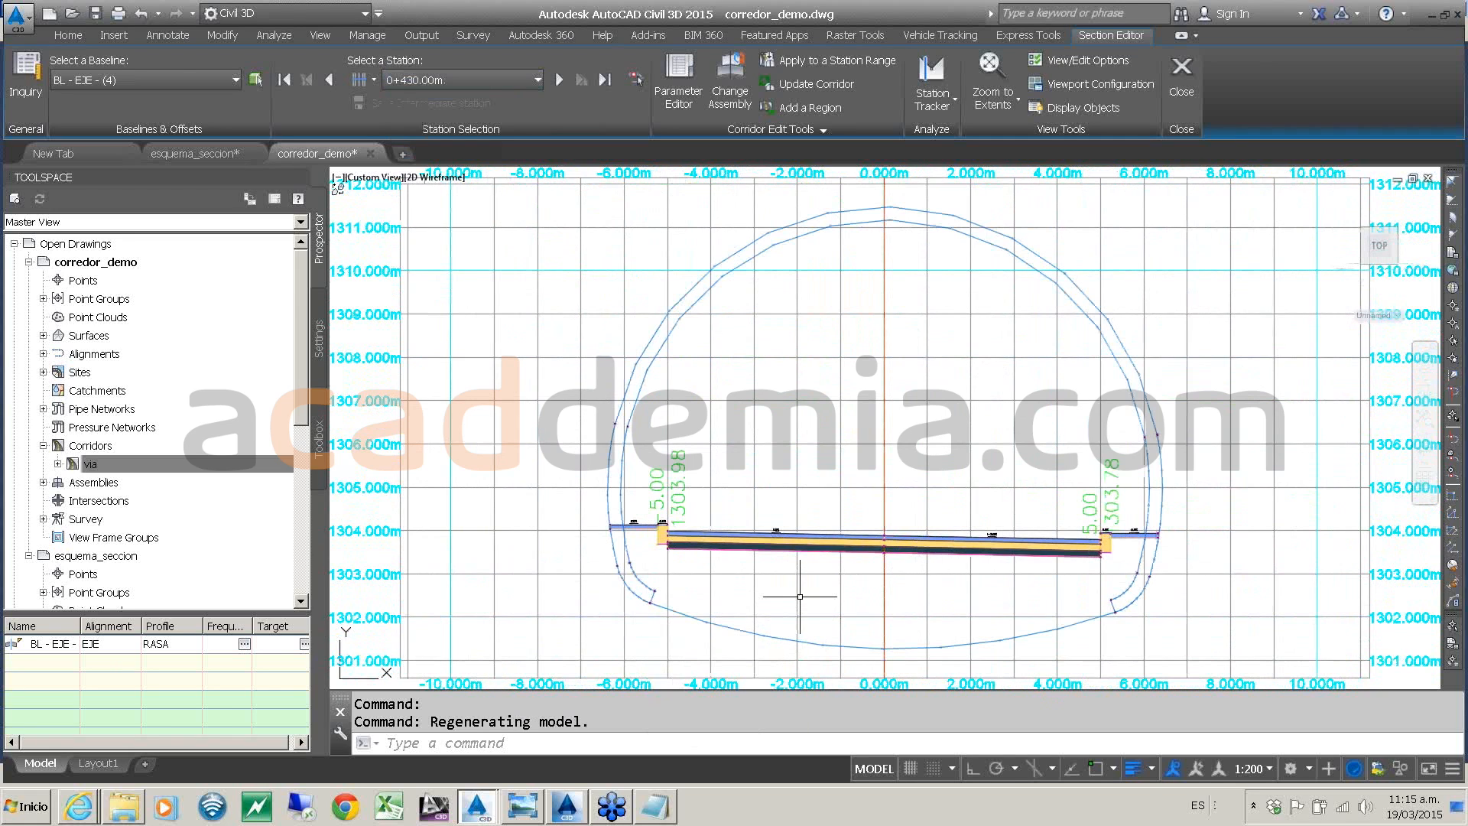
{"action": "scroll", "coordinate": [819, 425], "scroll_direction": "down", "scroll_amount": 2}
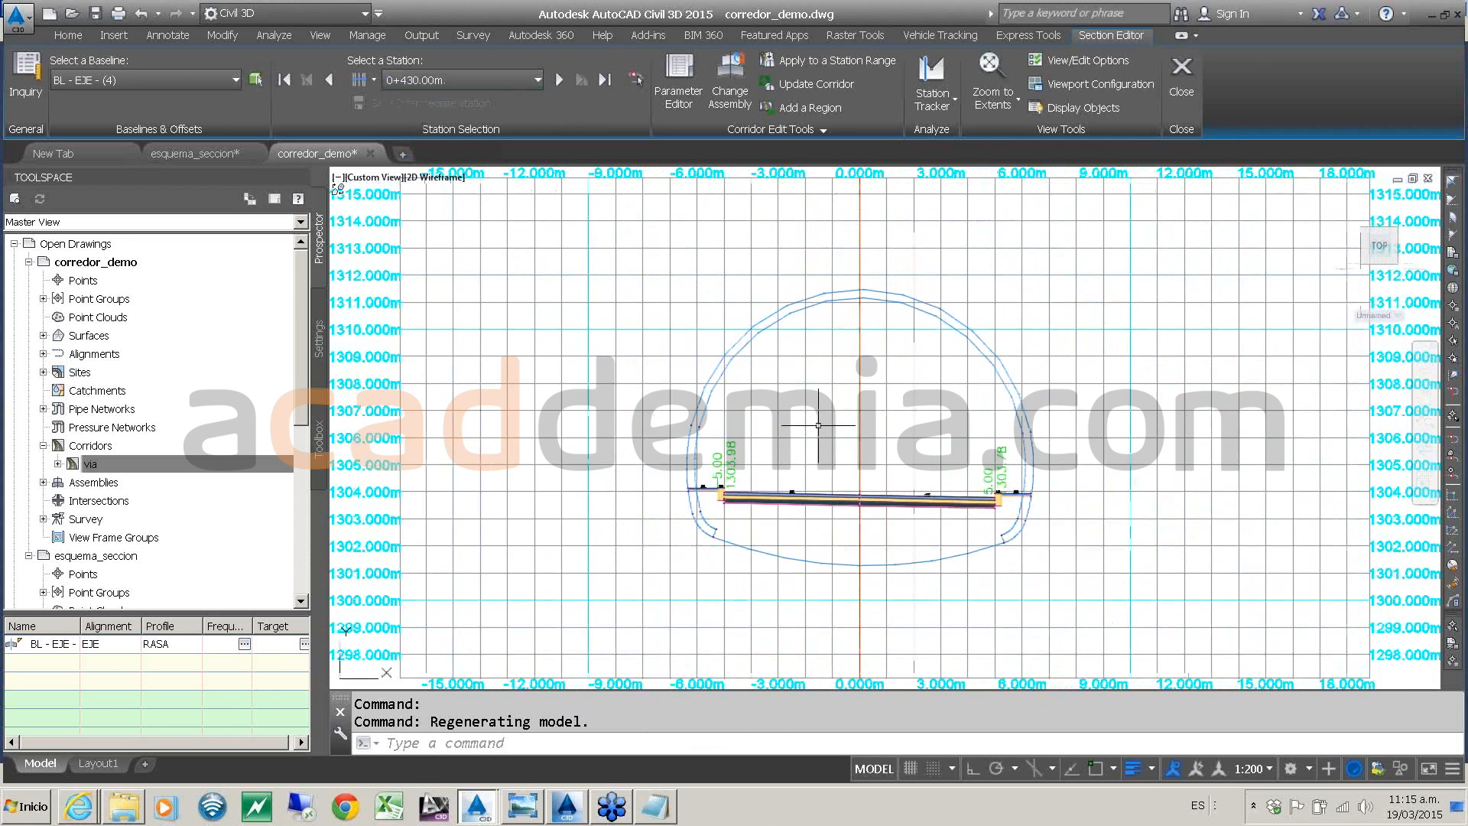
{"action": "scroll", "coordinate": [818, 426], "scroll_direction": "down", "scroll_amount": 2}
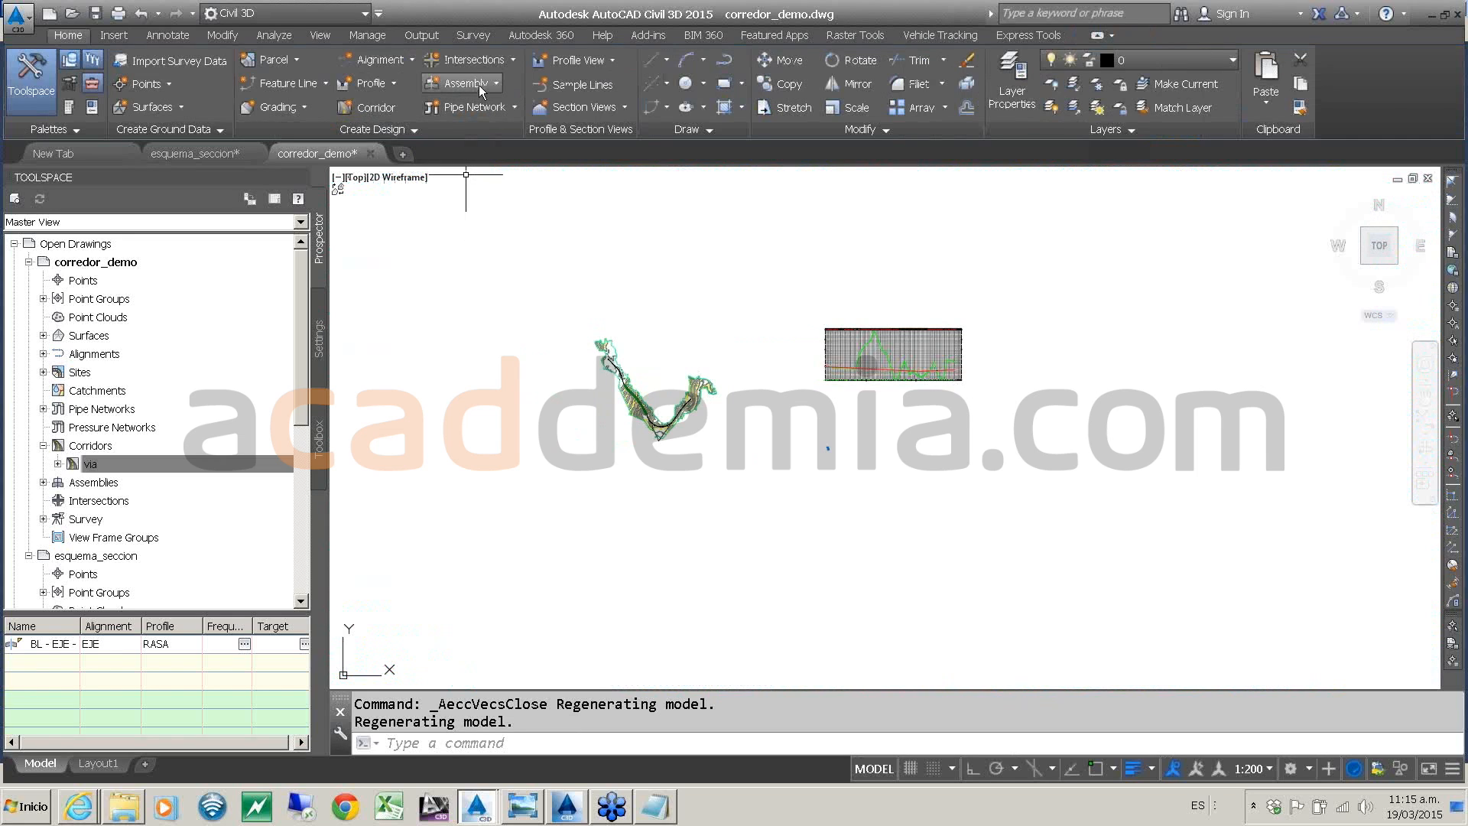
- Create a sample line group on the EJE alignment, giving the via corridor source the code set style CURSO_CODIGOS_GRAL
{"action": "left_click", "coordinate": [570, 84]}
{"action": "key", "text": "Return"}
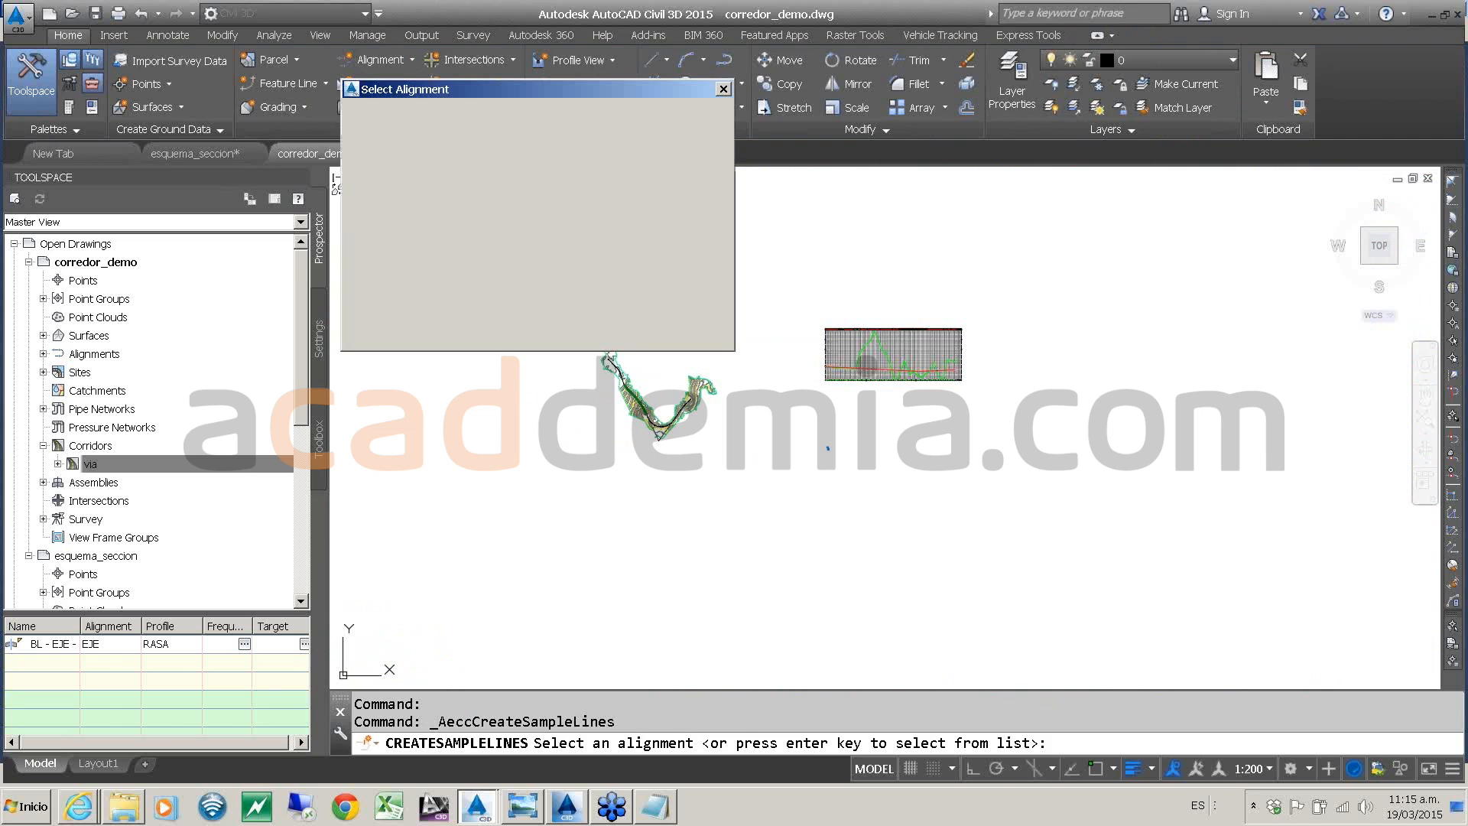
{"action": "left_click", "coordinate": [548, 327]}
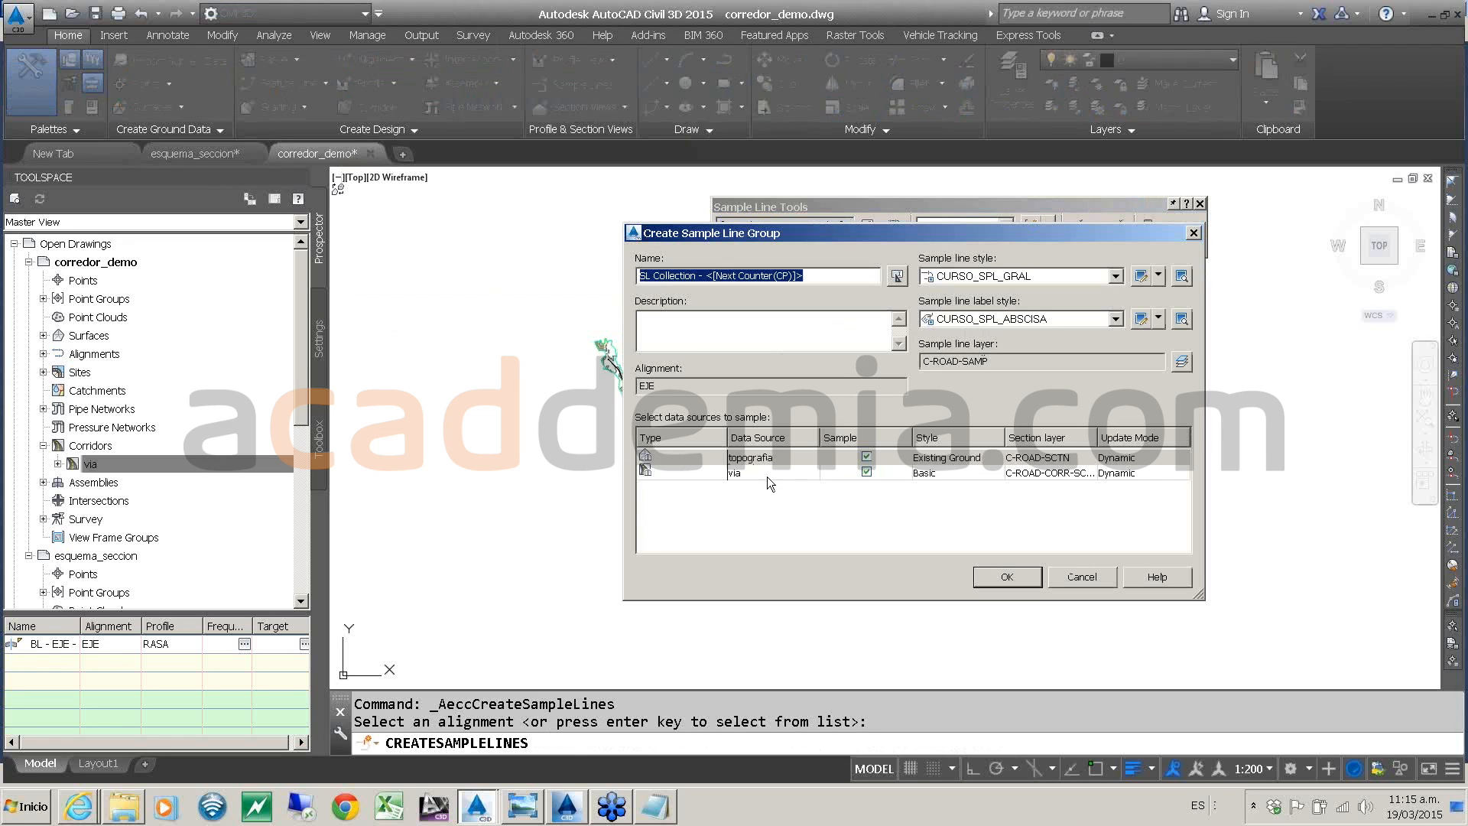
{"action": "left_click", "coordinate": [935, 472]}
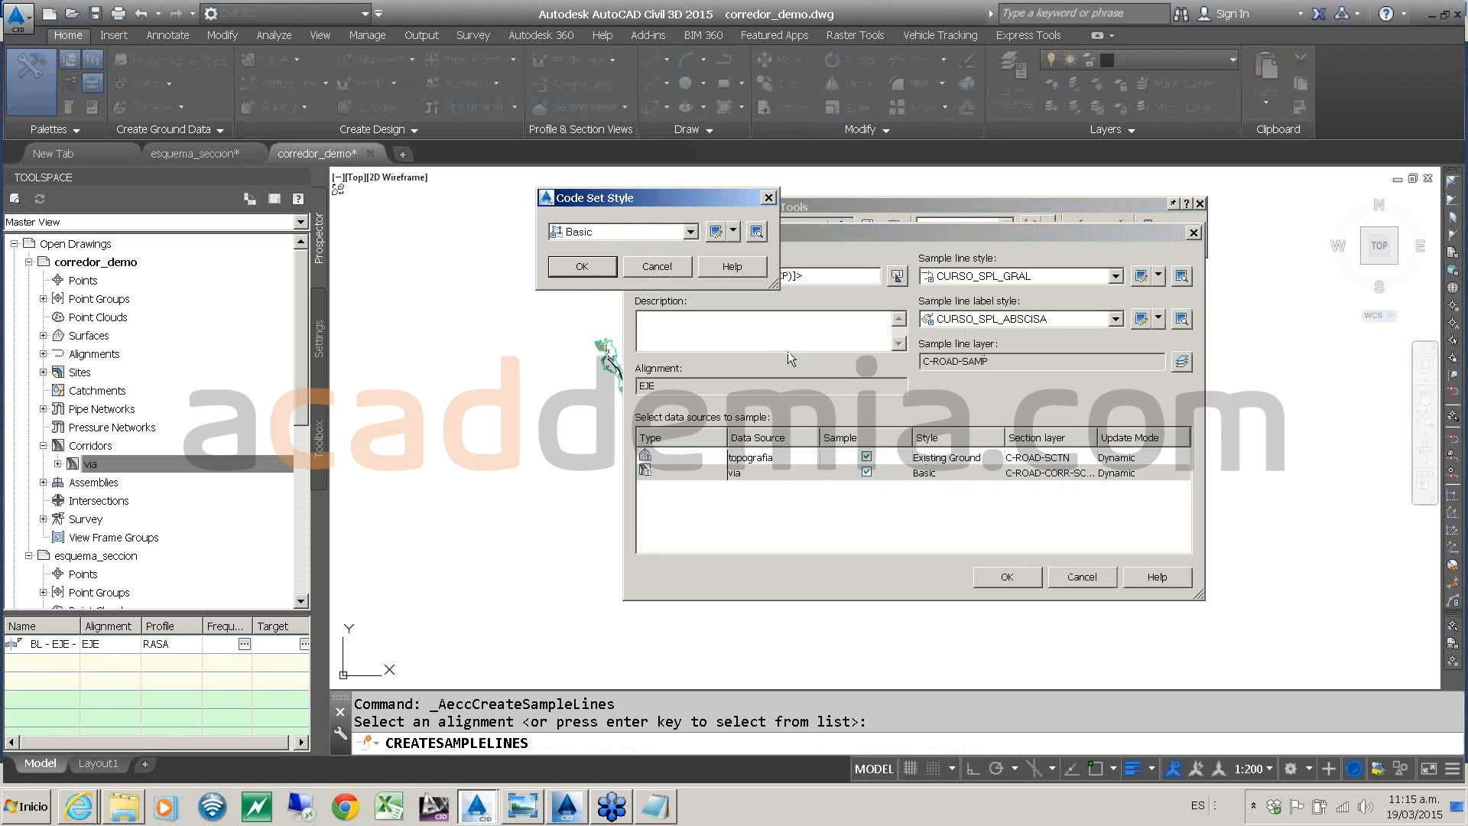
{"action": "left_click", "coordinate": [614, 238]}
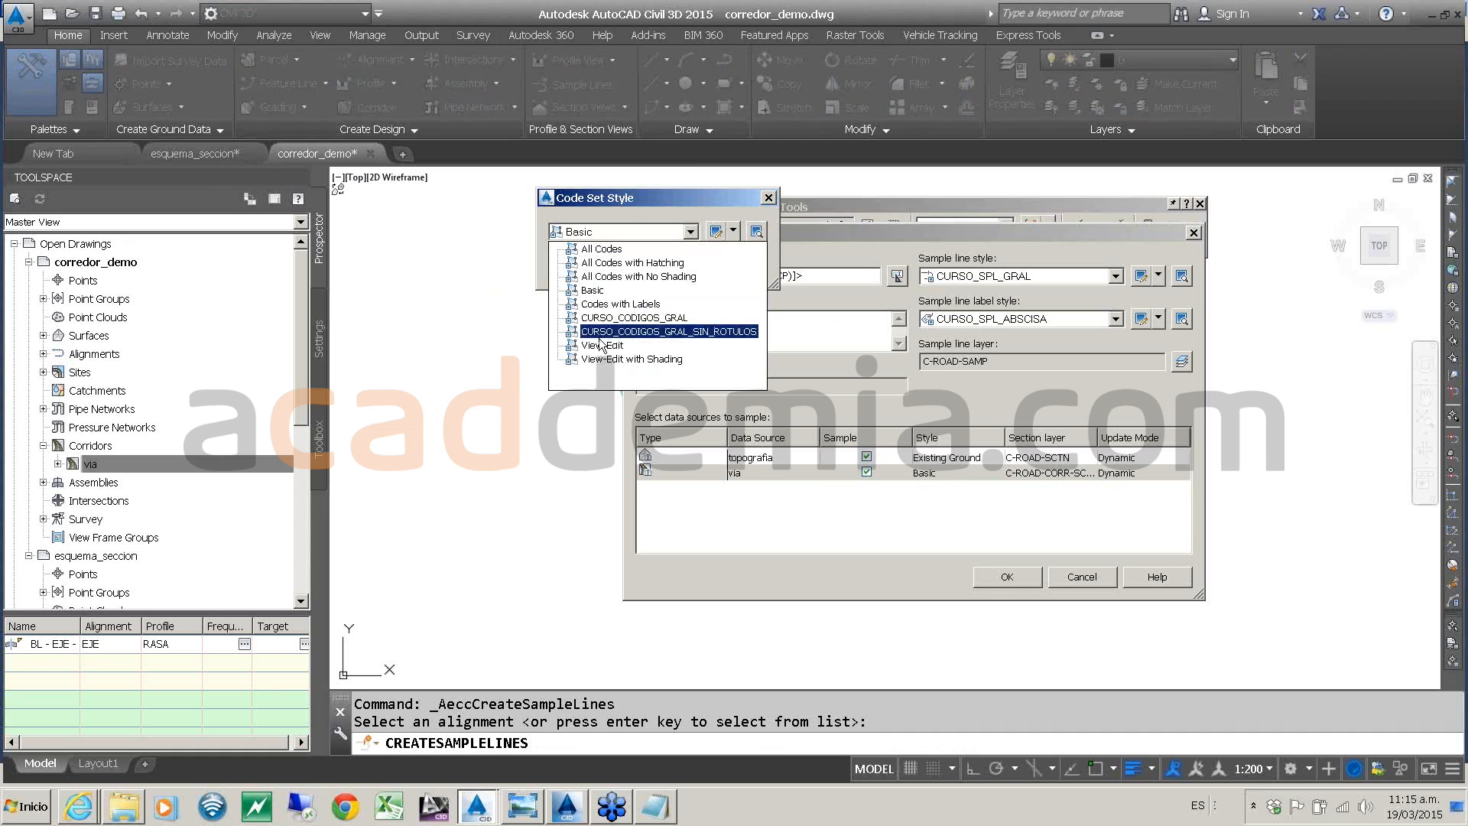
{"action": "left_click", "coordinate": [614, 318]}
{"action": "left_click", "coordinate": [582, 271]}
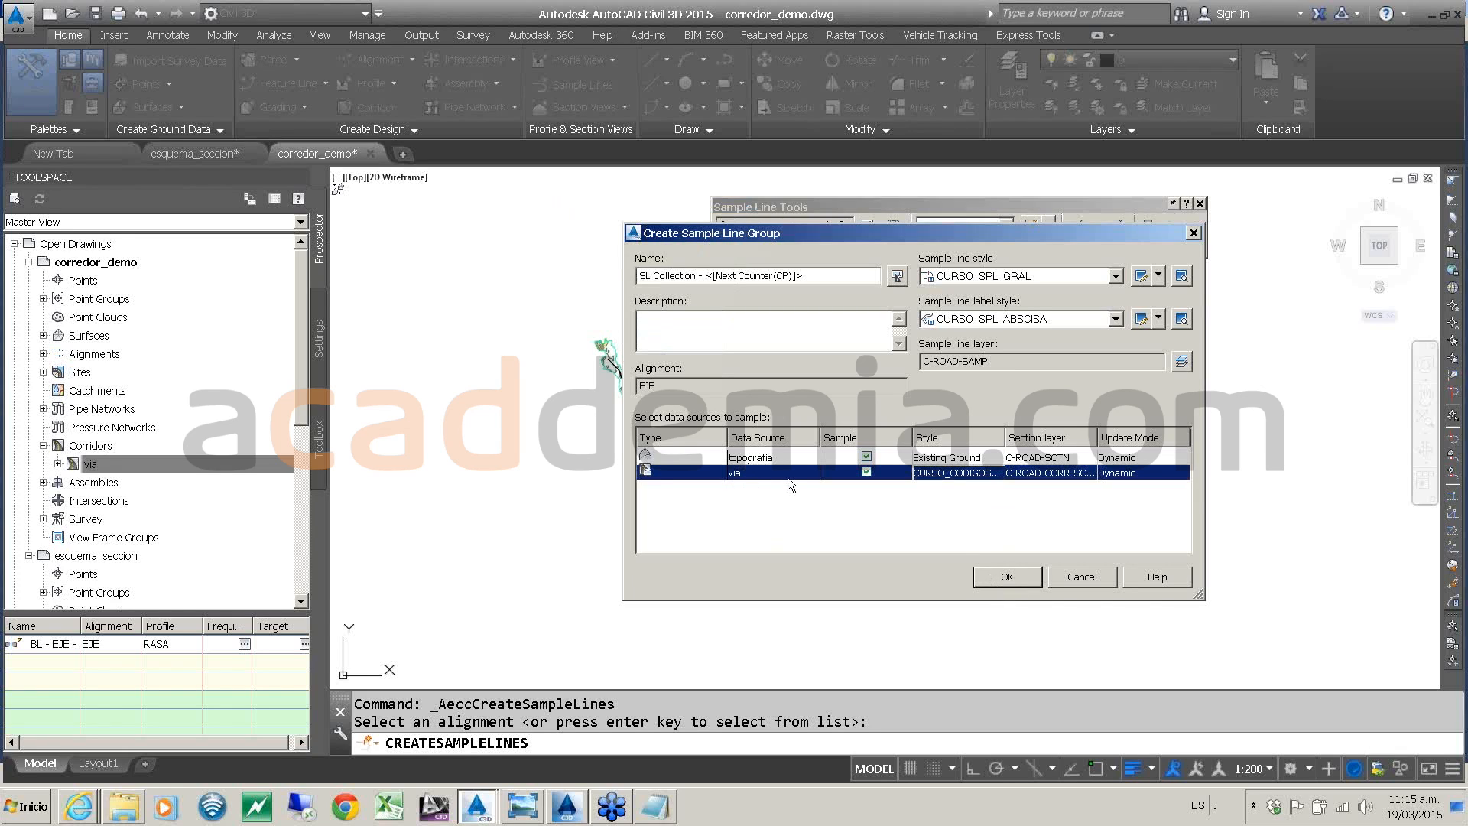
{"action": "left_click", "coordinate": [1007, 577]}
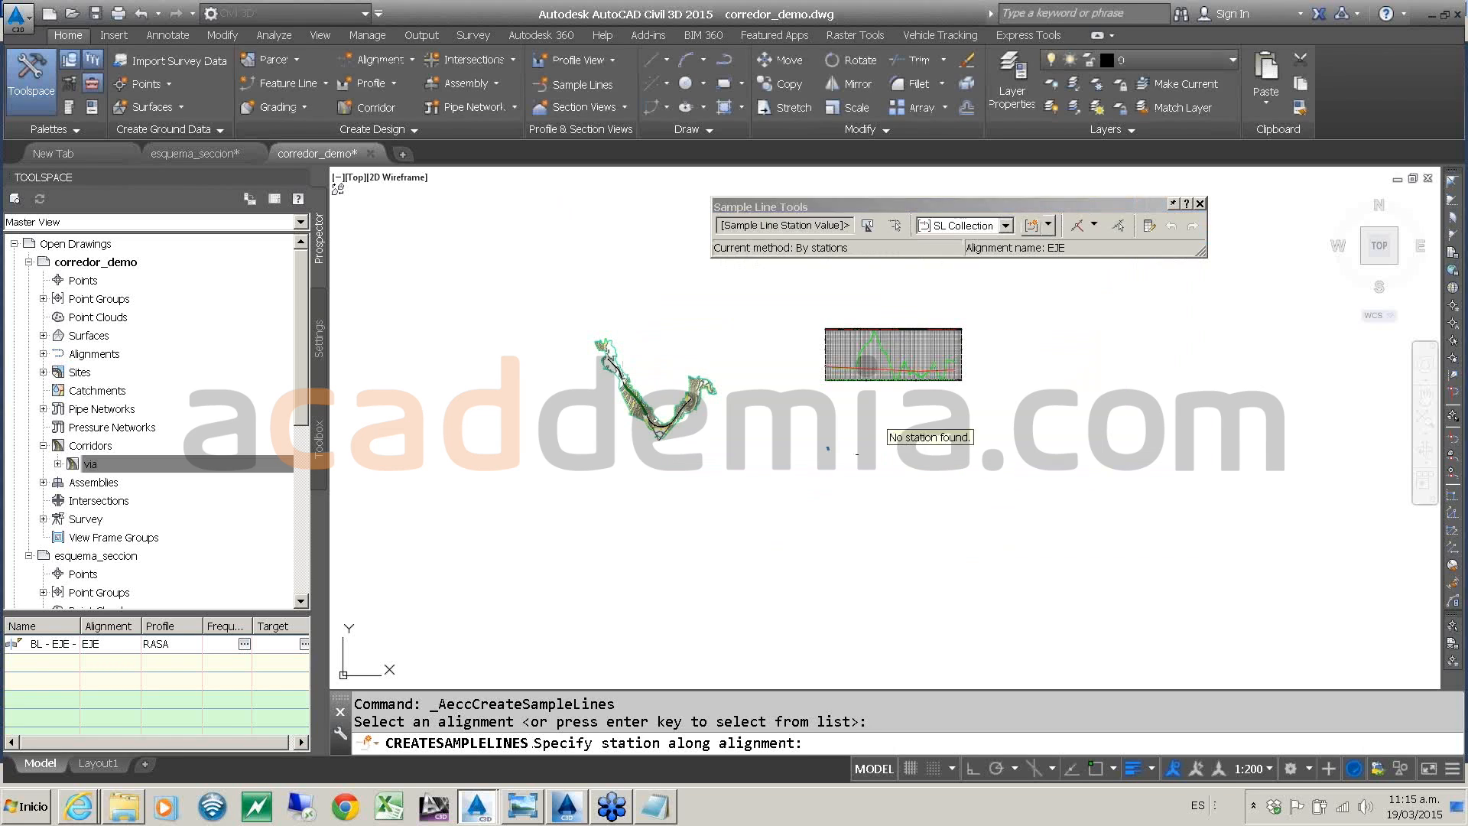
- Choose sample line creation by range of stations and set both From alignment start and To alignment end to False
{"action": "left_click", "coordinate": [1095, 226]}
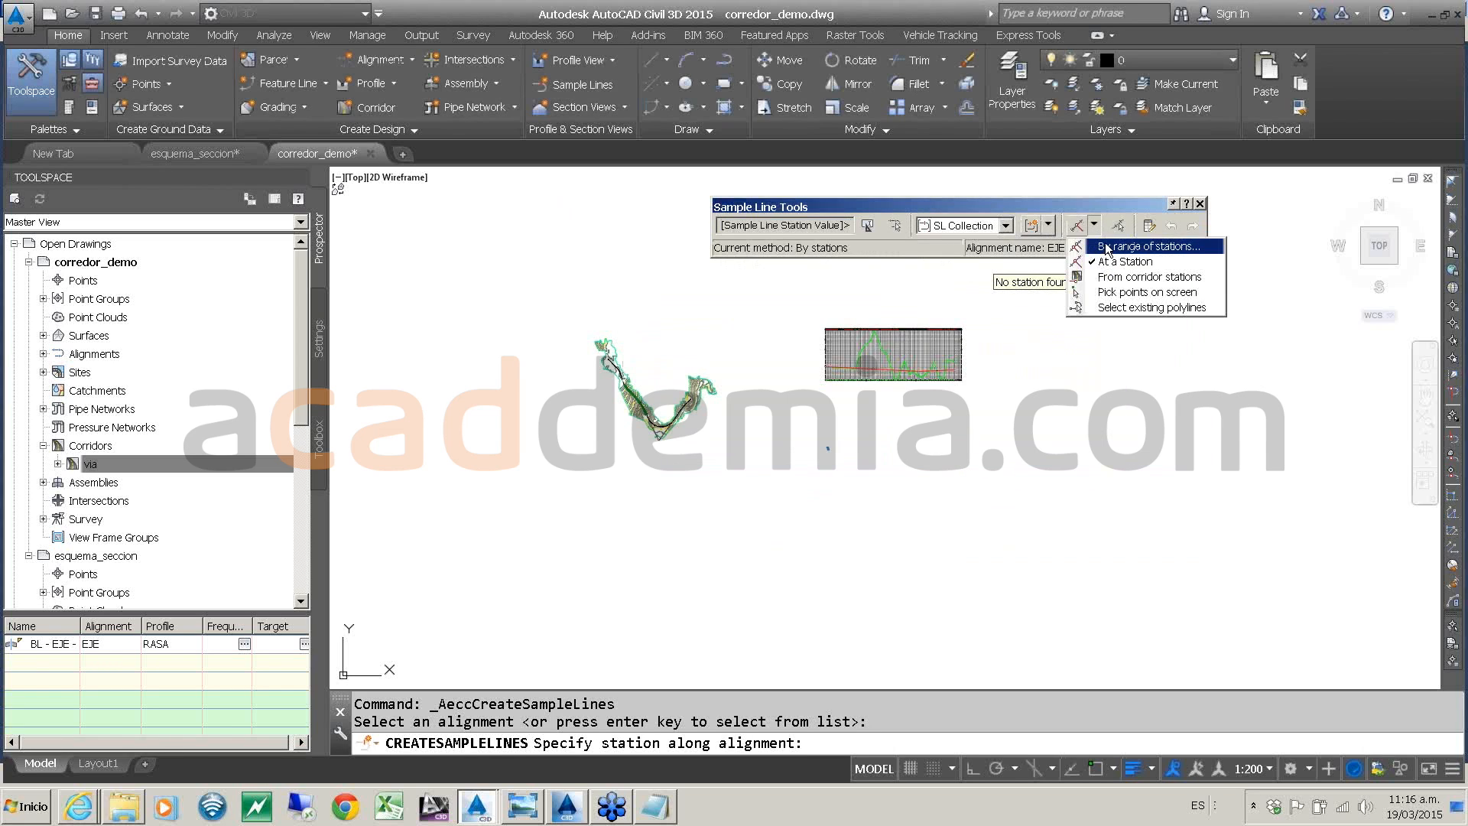
{"action": "left_click", "coordinate": [1116, 243]}
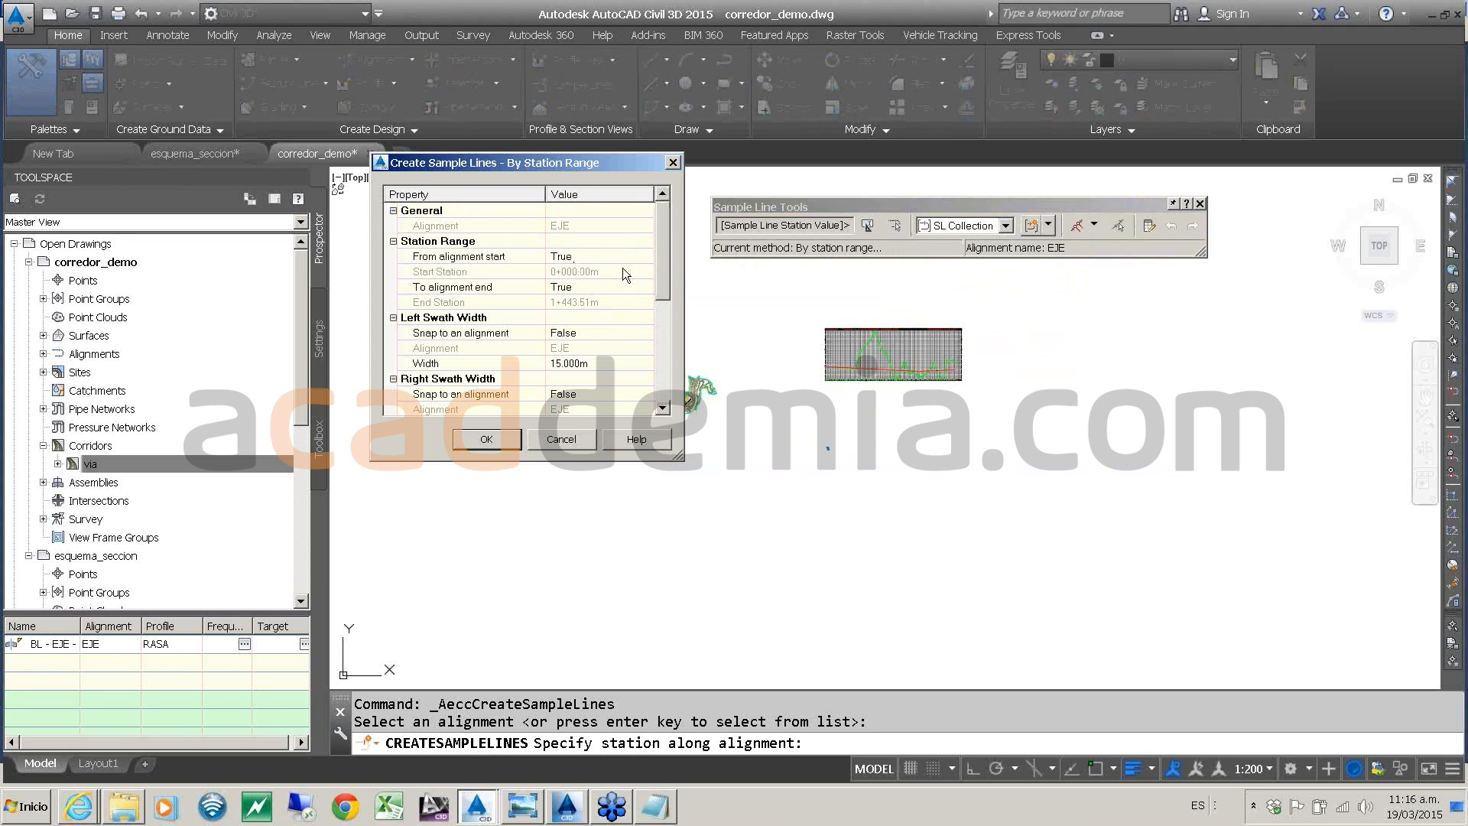
{"action": "left_click", "coordinate": [589, 246]}
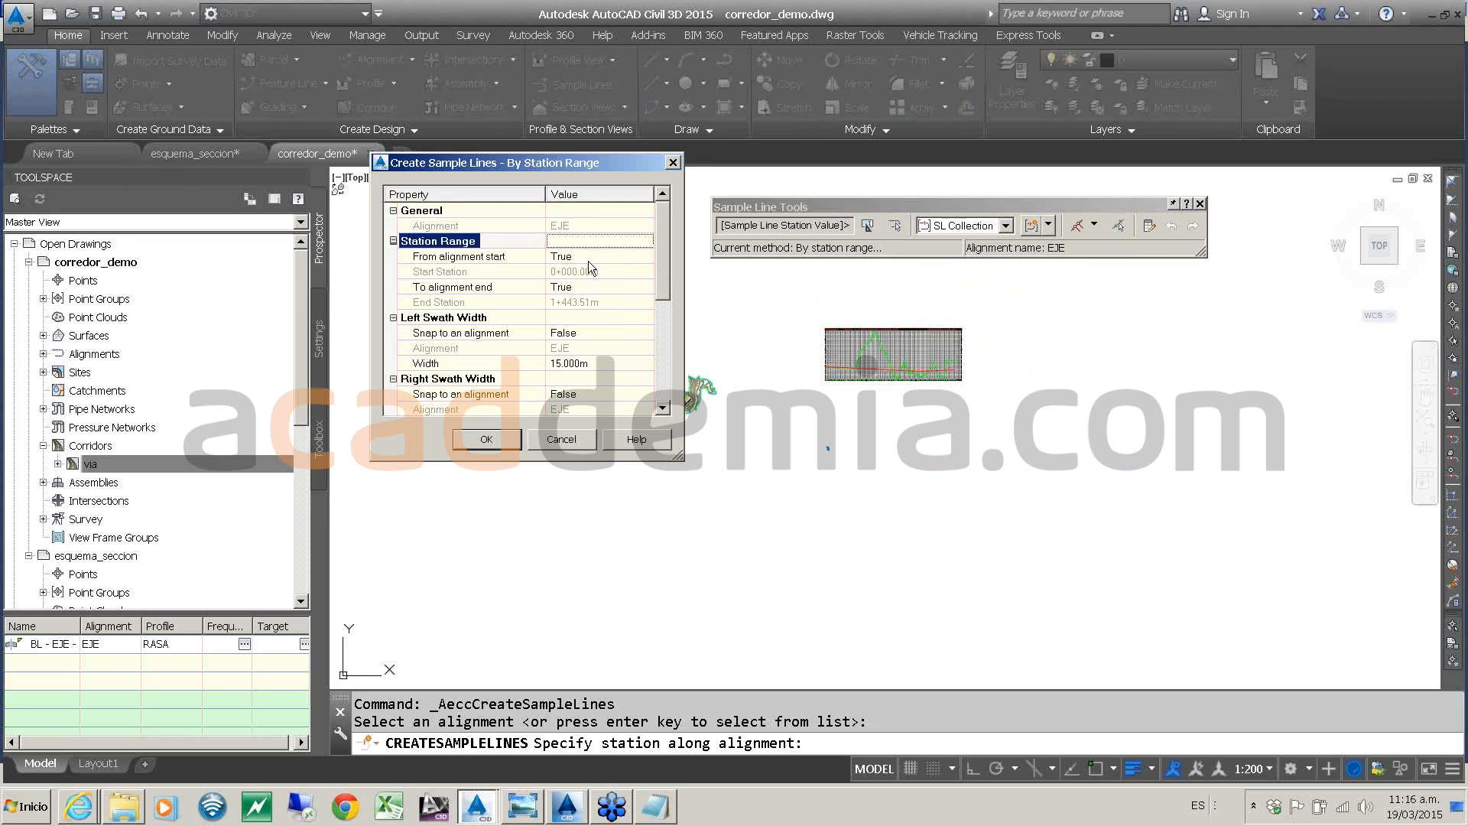
{"action": "left_click", "coordinate": [589, 258]}
{"action": "left_click", "coordinate": [588, 257]}
{"action": "left_click", "coordinate": [570, 284]}
{"action": "left_click", "coordinate": [570, 289]}
{"action": "left_click", "coordinate": [572, 289]}
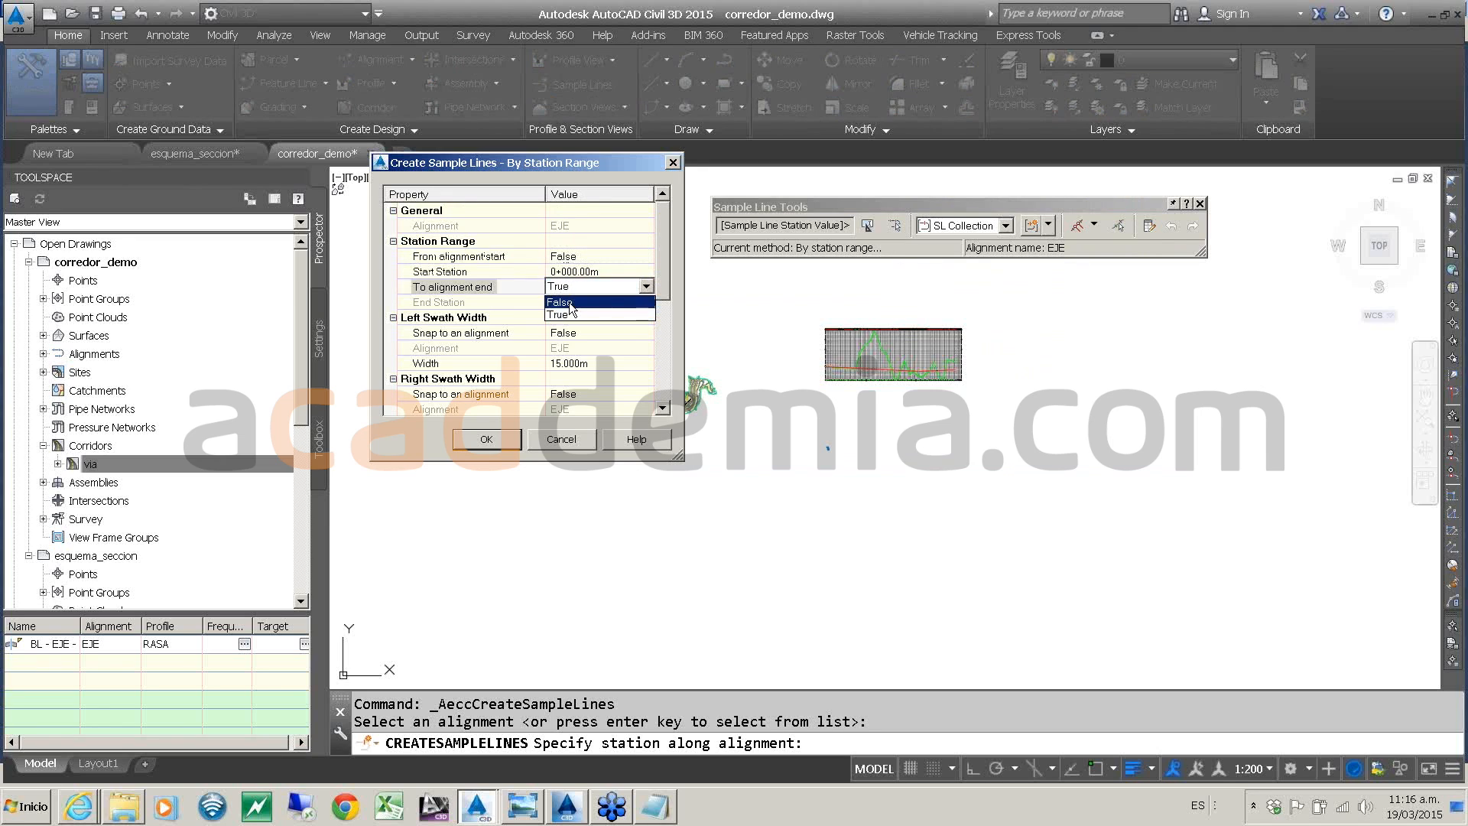
{"action": "left_click", "coordinate": [575, 312]}
- Create the sample lines from start station 0+350.00m to end station 0+750.00m, then end the command
{"action": "left_click", "coordinate": [606, 271]}
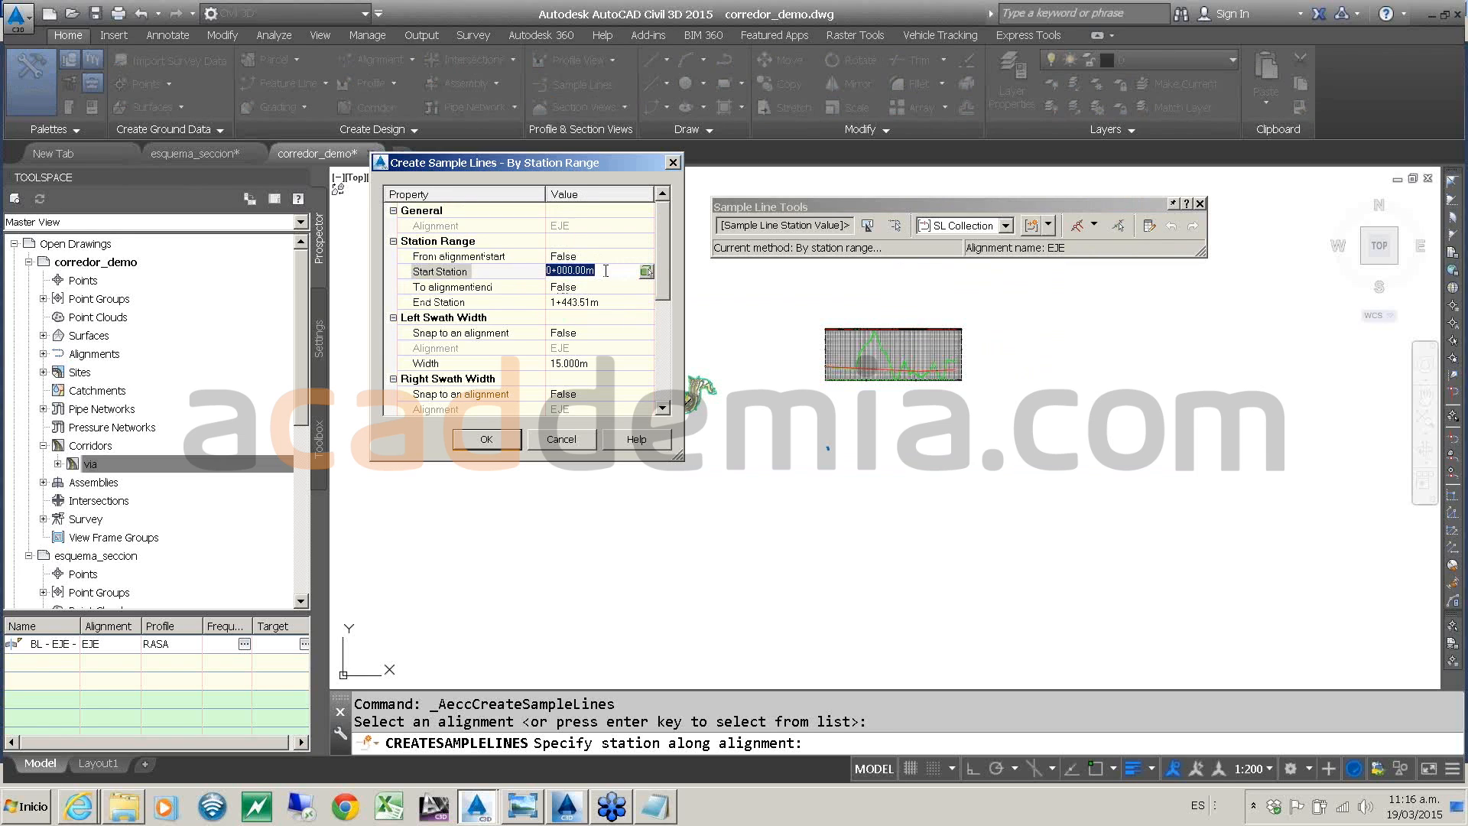
{"action": "type", "text": "350"}
{"action": "left_click", "coordinate": [605, 301]}
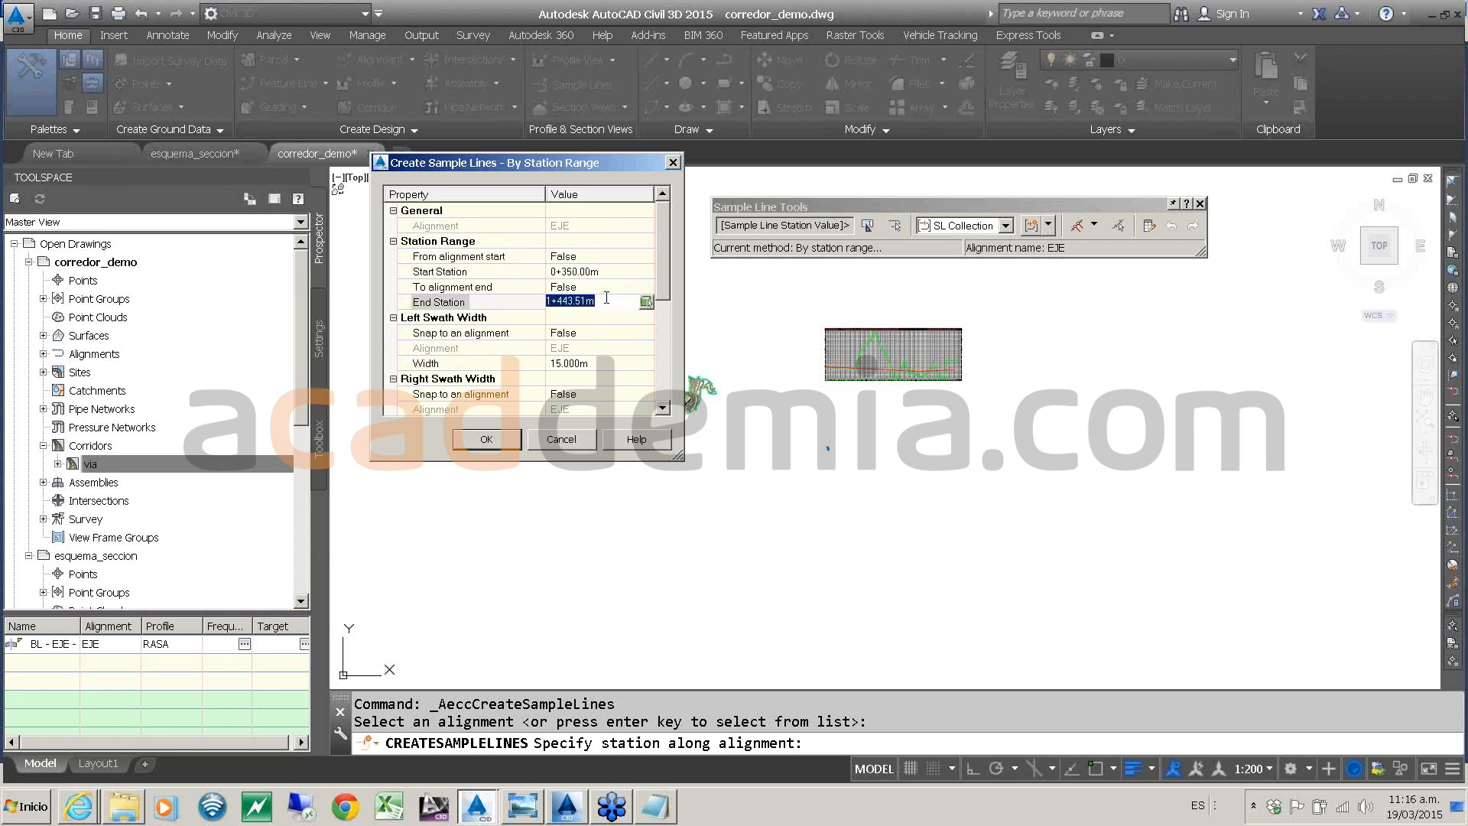
{"action": "type", "text": "750"}
{"action": "key", "text": "Return"}
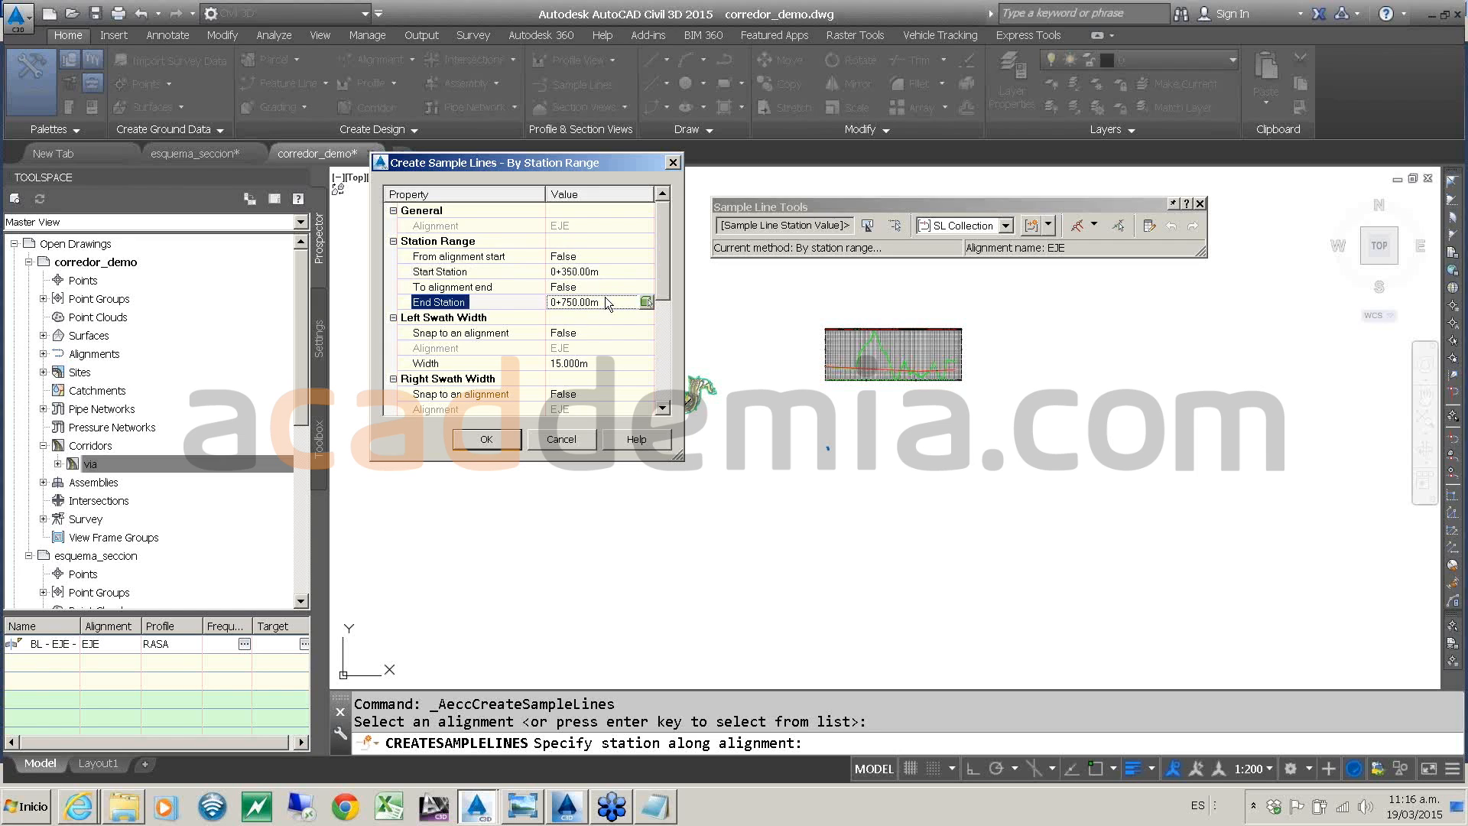
{"action": "left_click_drag", "start_coordinate": [666, 283], "coordinate": [666, 369]}
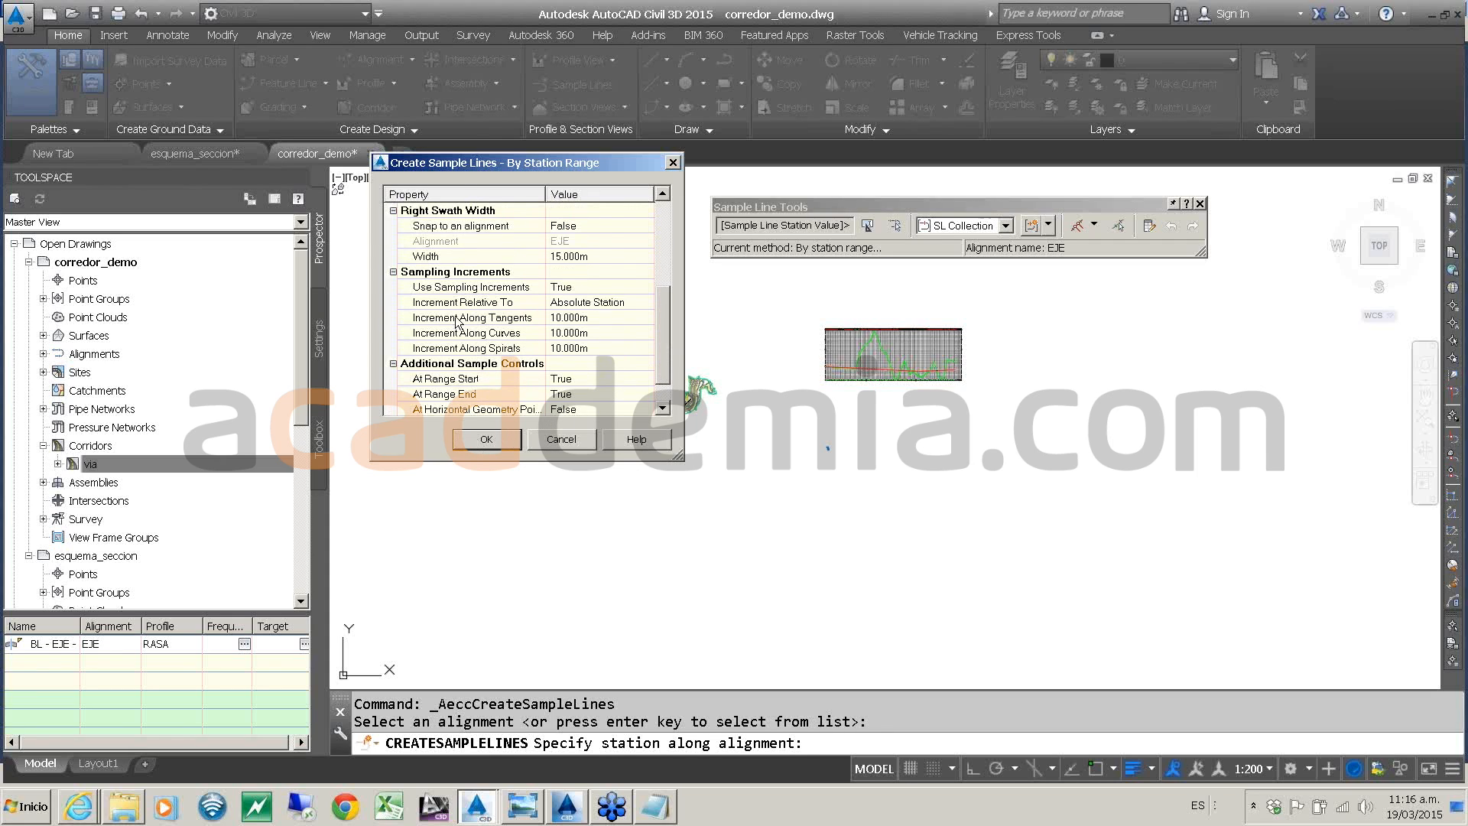
{"action": "left_click", "coordinate": [487, 439]}
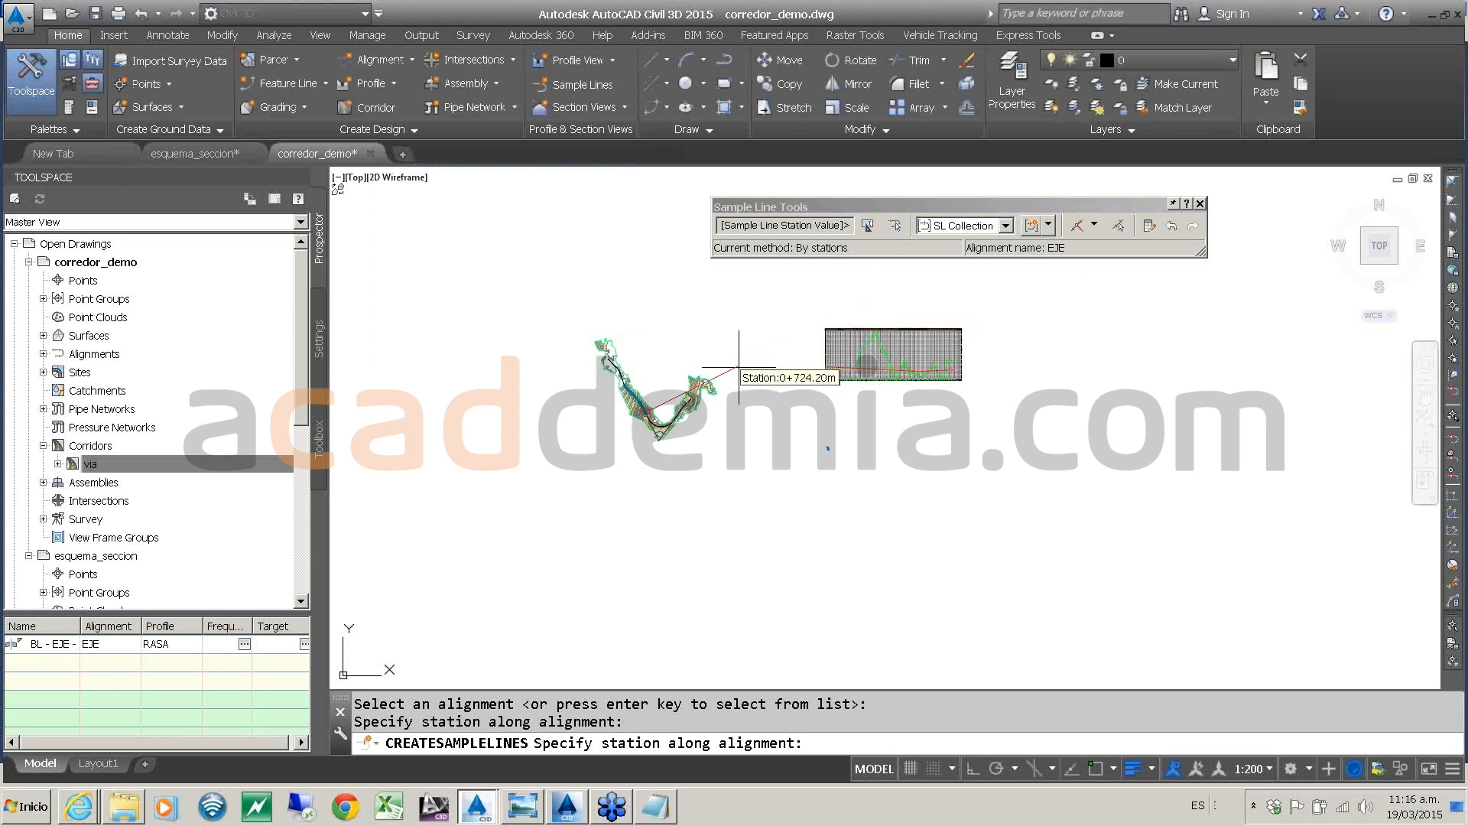
{"action": "key", "text": "Return"}
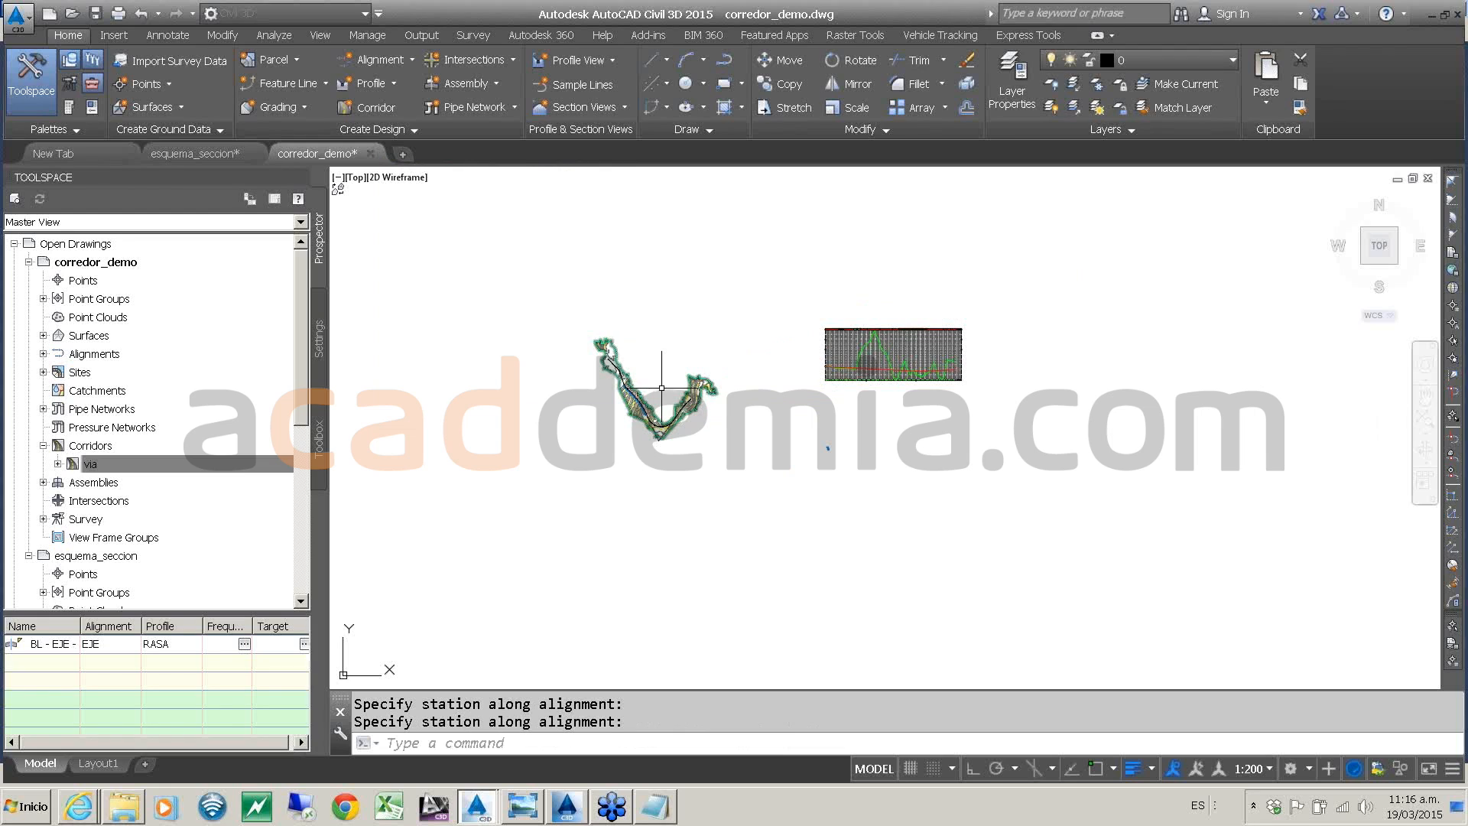
- Open the material list properties of the SL Collection - 5 sample line group under the EJE alignment
{"action": "scroll", "coordinate": [642, 398], "scroll_direction": "up", "scroll_amount": 7}
{"action": "scroll", "coordinate": [643, 398], "scroll_direction": "up", "scroll_amount": 8}
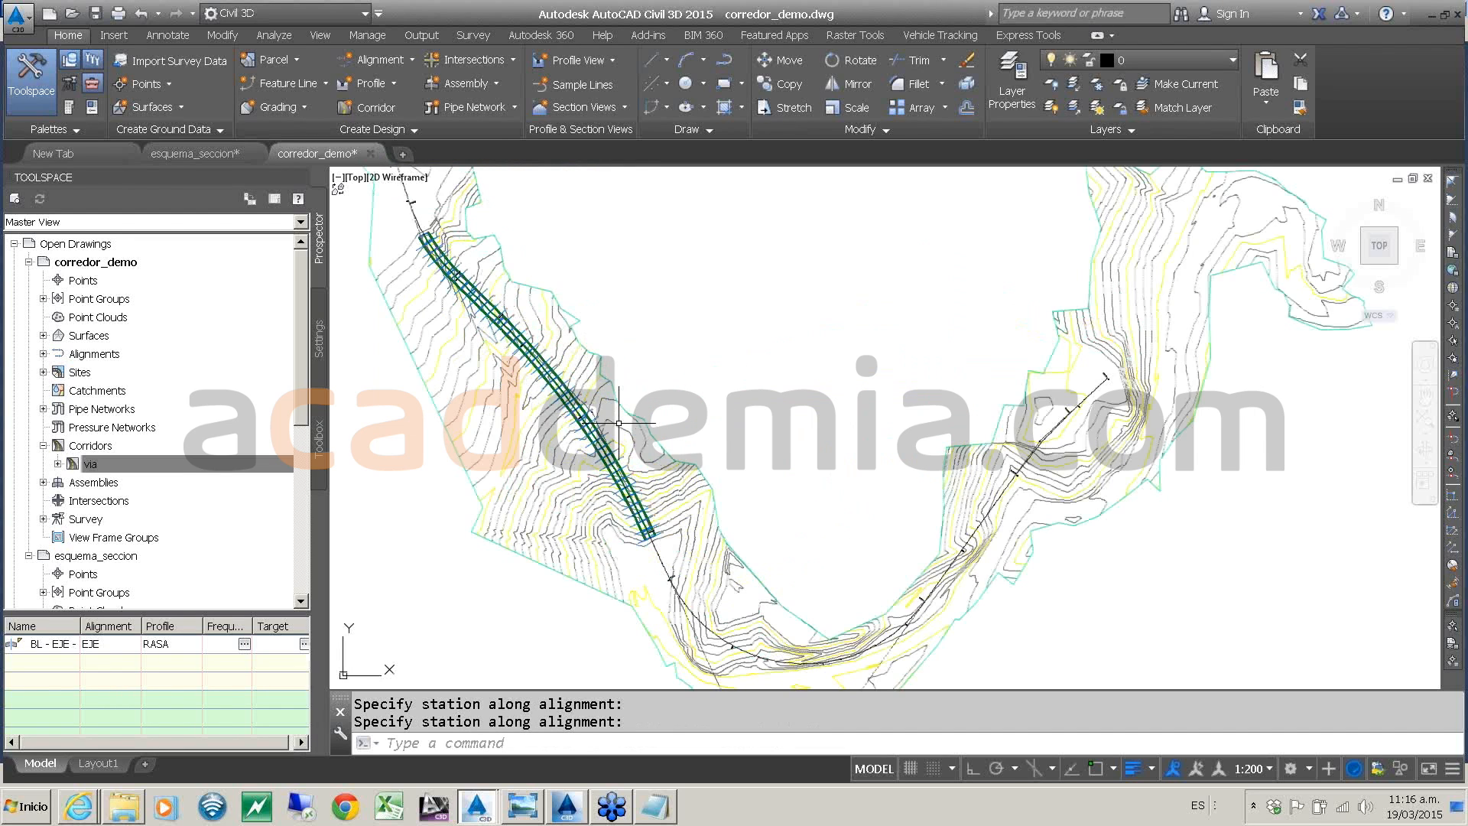
{"action": "scroll", "coordinate": [606, 435], "scroll_direction": "down", "scroll_amount": 6}
{"action": "scroll", "coordinate": [606, 435], "scroll_direction": "up", "scroll_amount": 6}
{"action": "scroll", "coordinate": [605, 435], "scroll_direction": "down", "scroll_amount": 6}
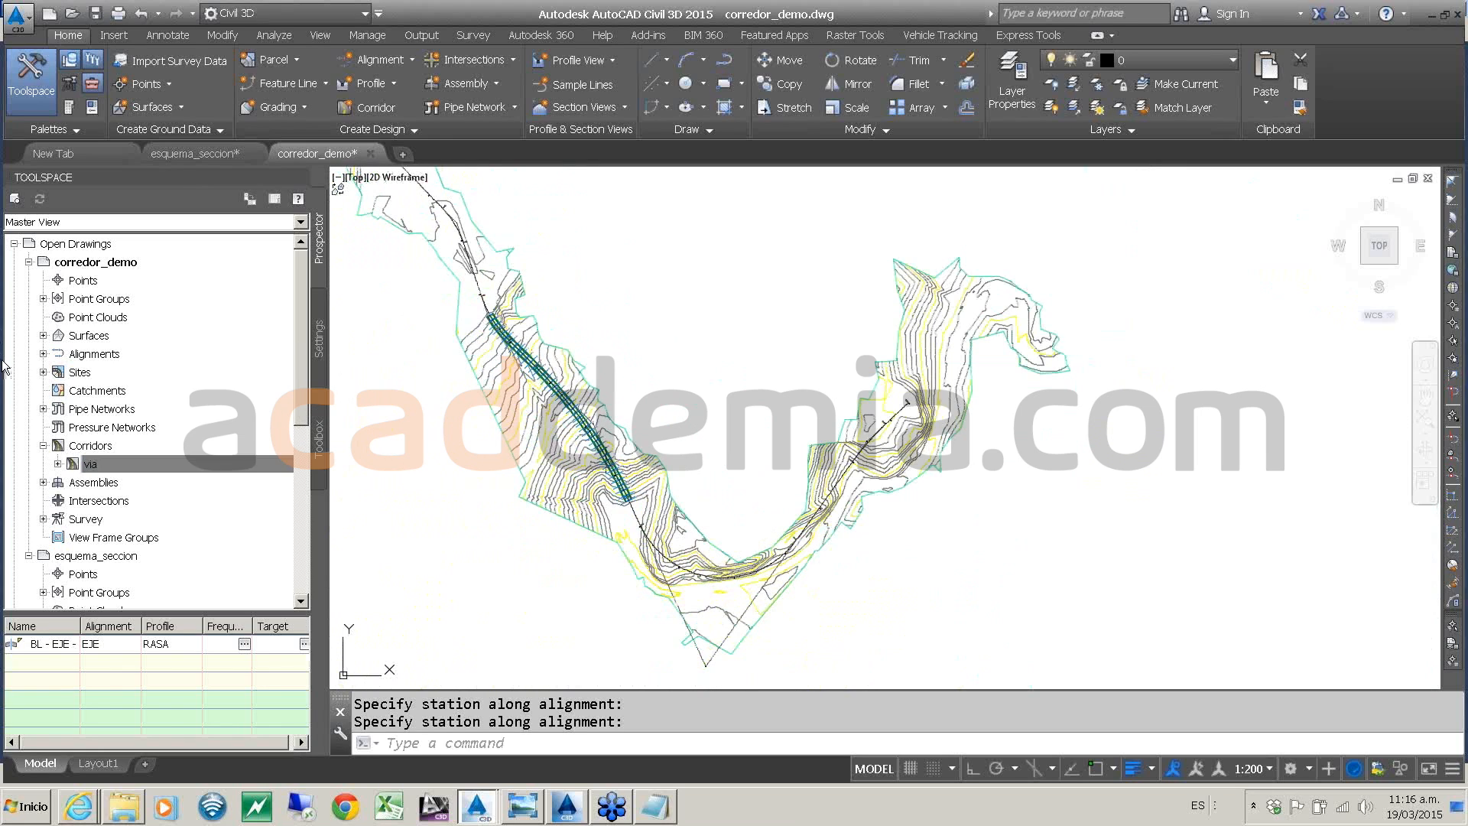
{"action": "left_click", "coordinate": [43, 354]}
{"action": "left_click", "coordinate": [58, 372]}
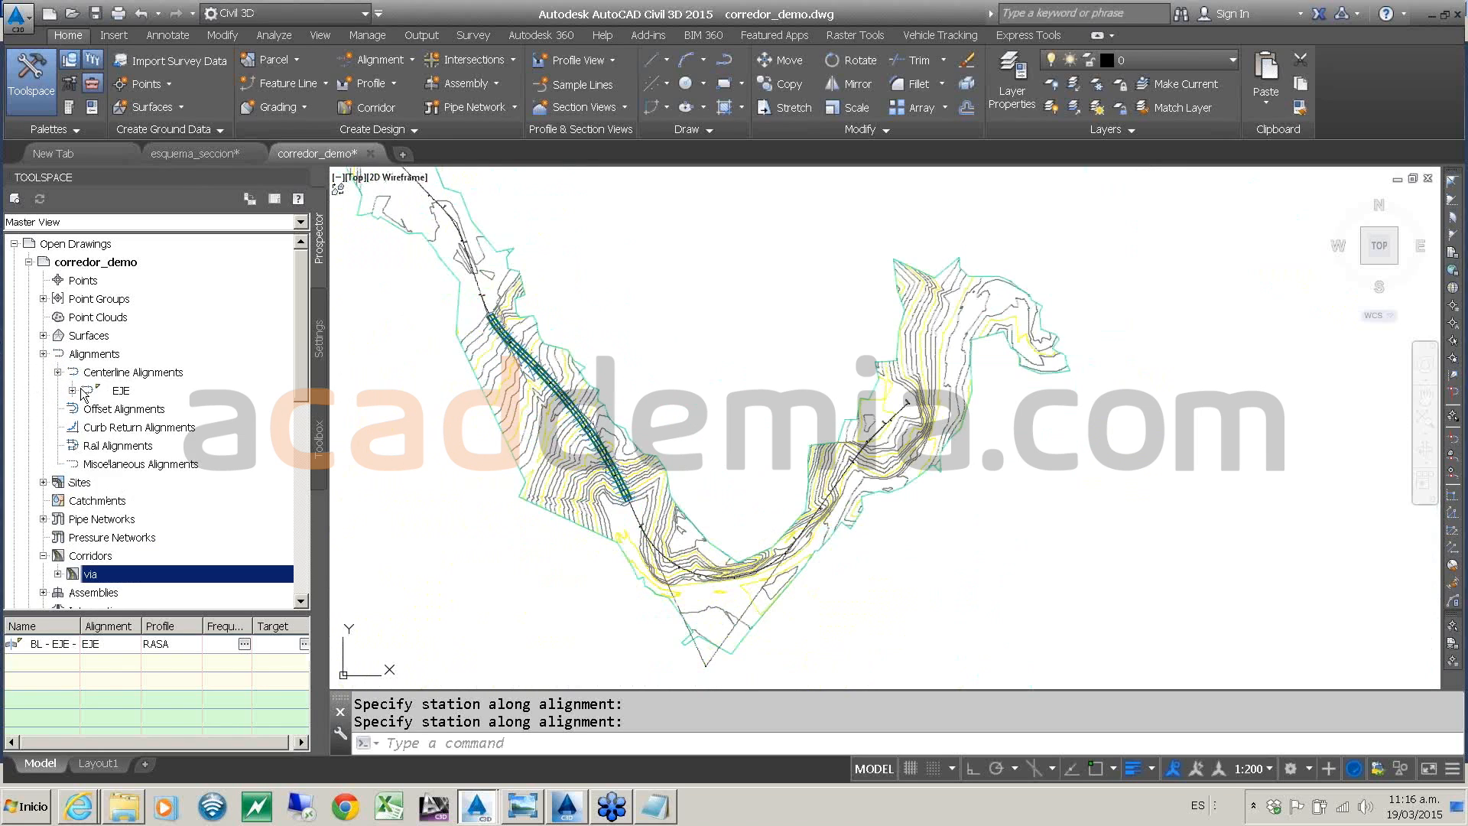
{"action": "left_click", "coordinate": [72, 390]}
{"action": "left_click", "coordinate": [86, 463]}
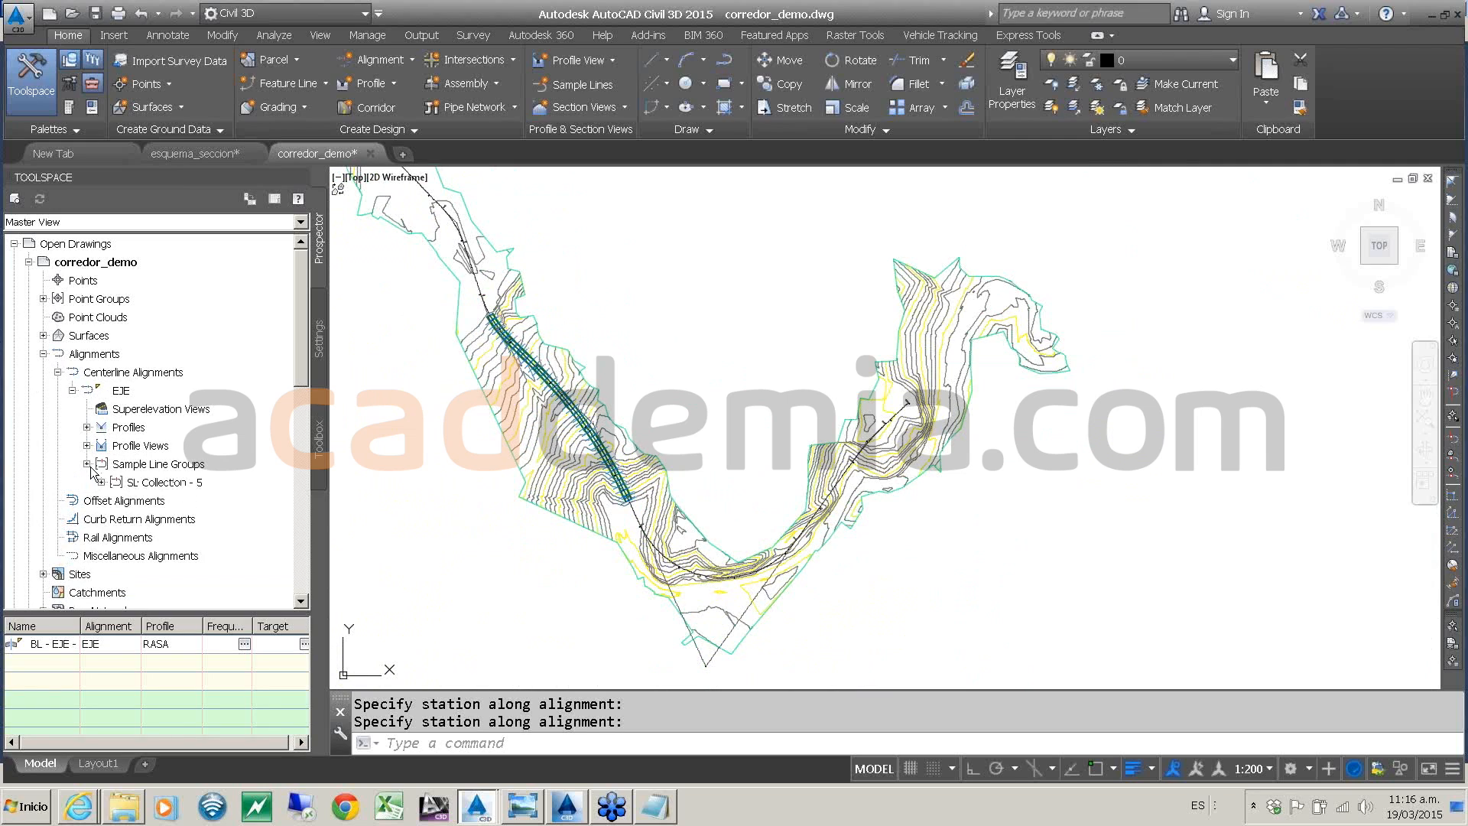
{"action": "left_click", "coordinate": [159, 482]}
{"action": "right_click", "coordinate": [159, 481]}
{"action": "left_click", "coordinate": [200, 488]}
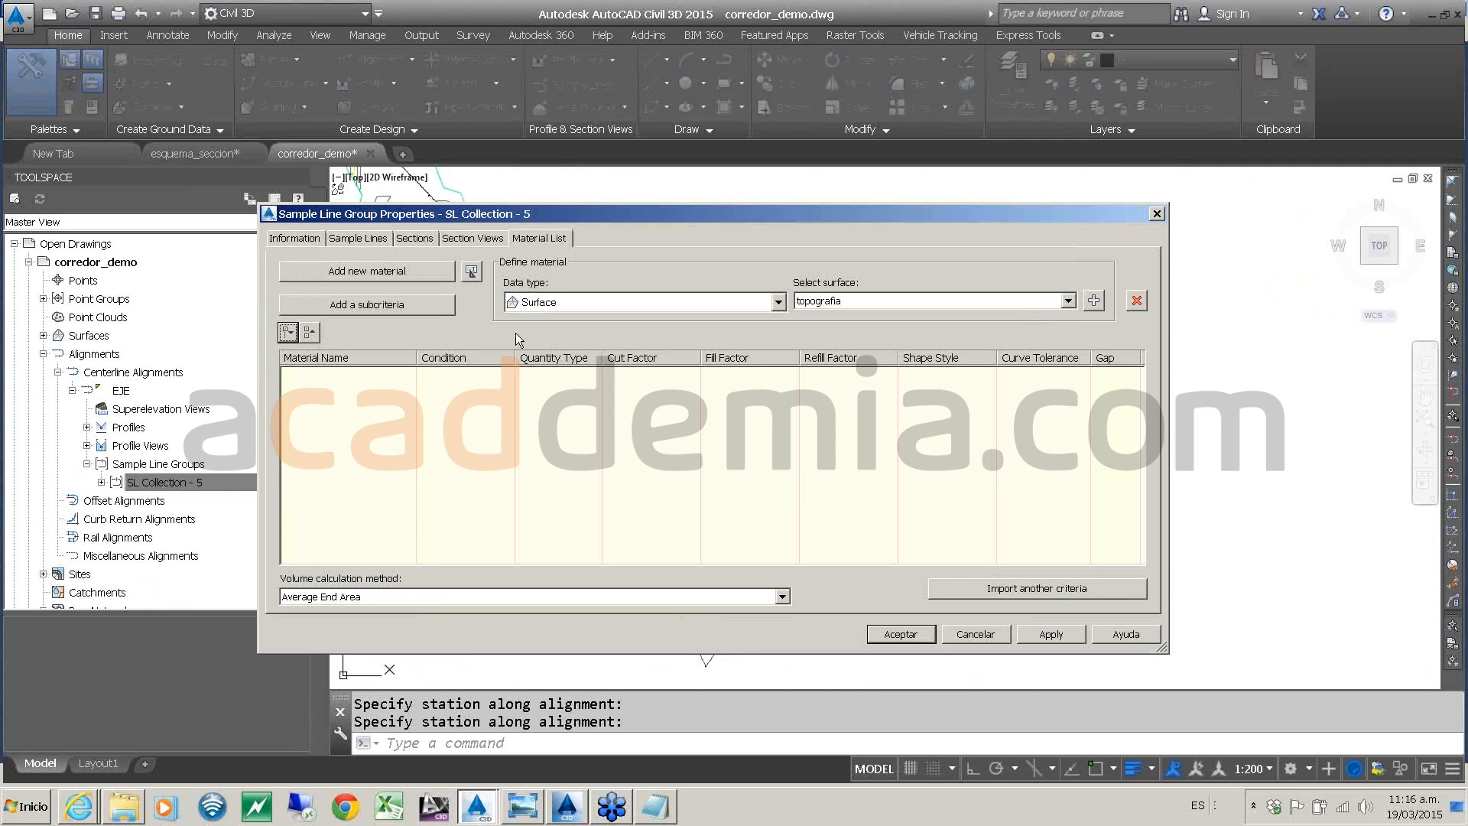
- Add a new material to the sample line group's material list and name it excavacion
{"action": "left_click", "coordinate": [393, 272]}
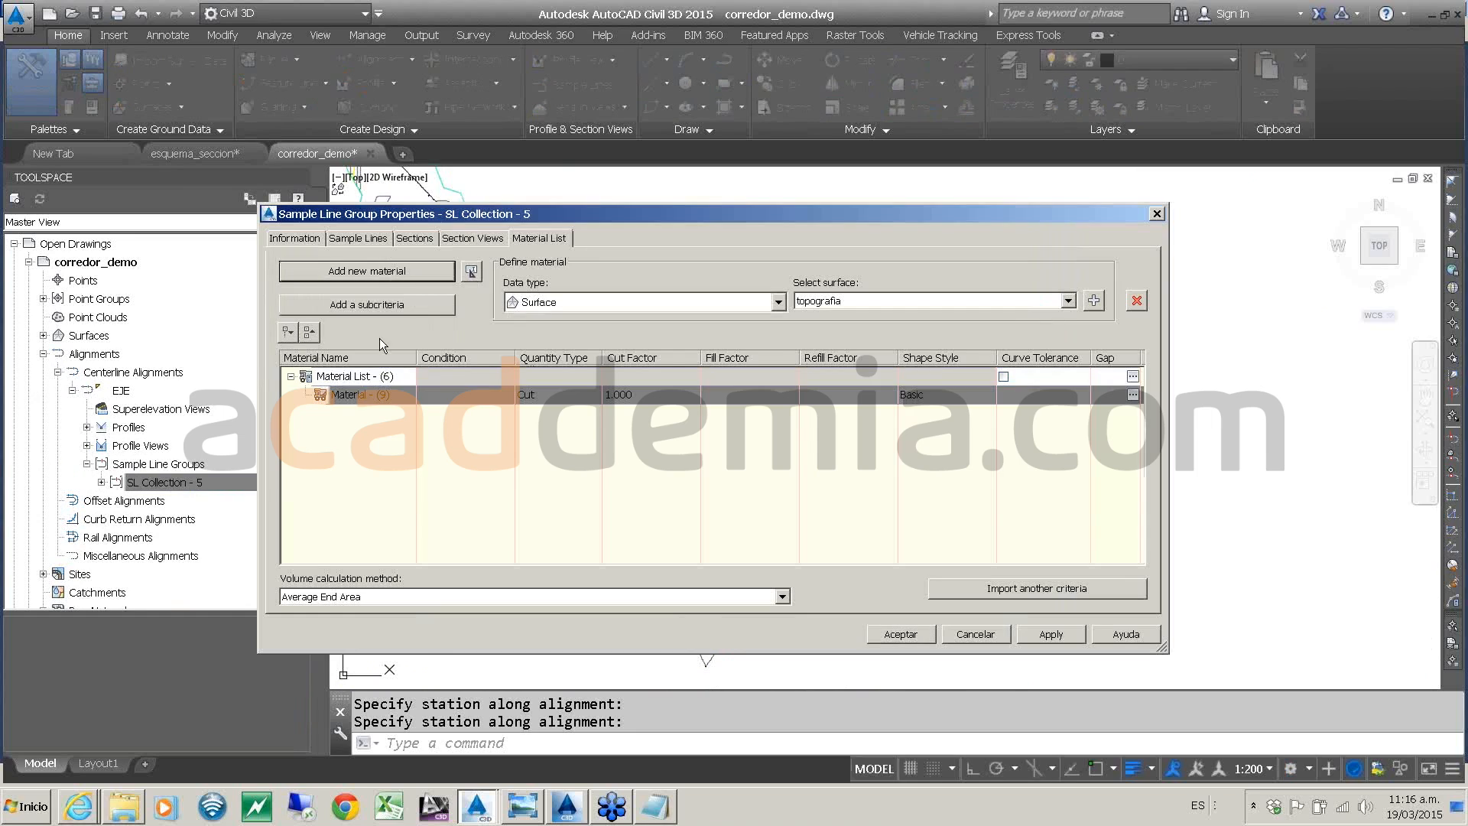
{"action": "left_click", "coordinate": [363, 395]}
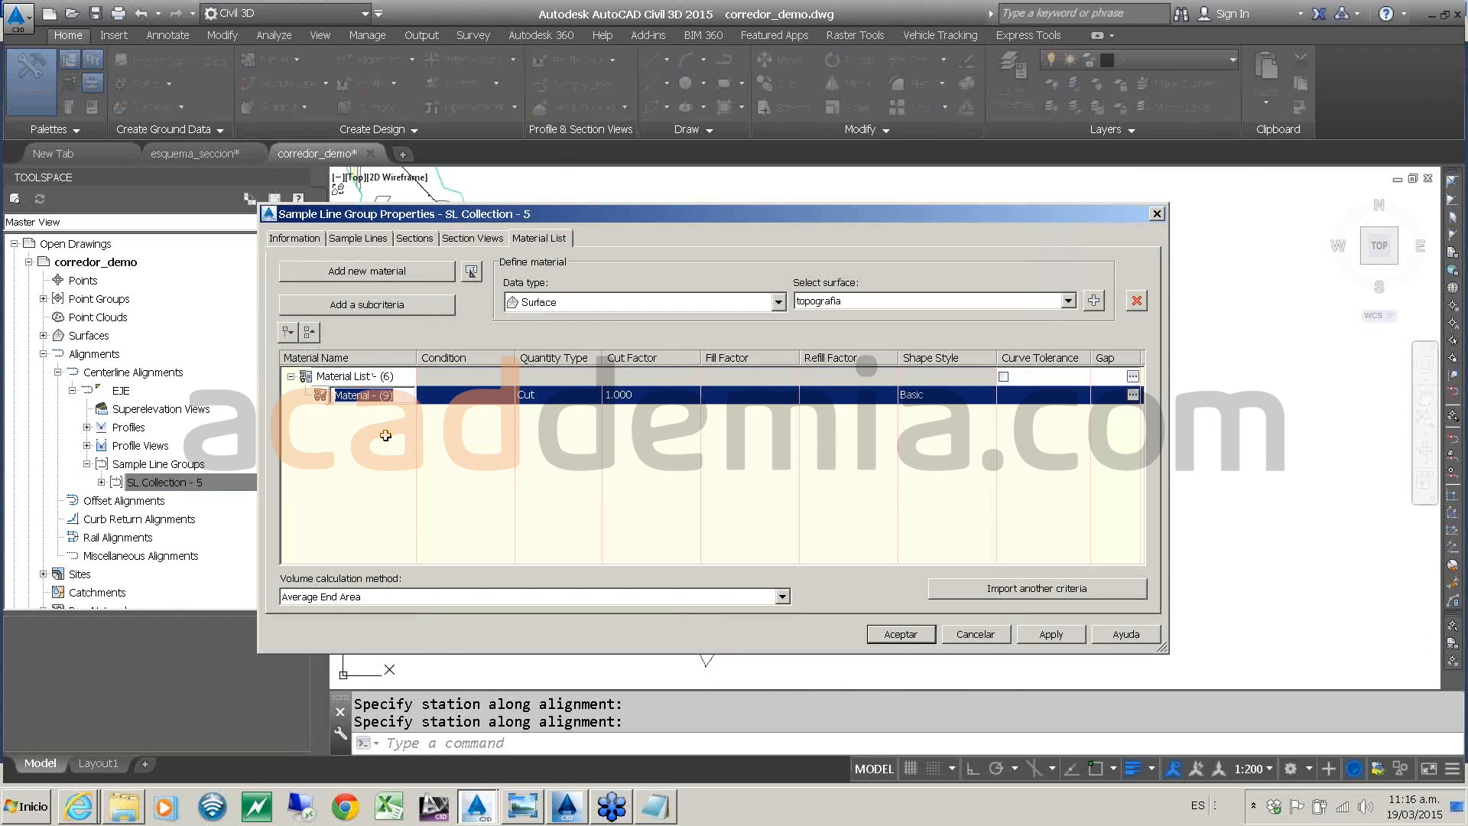
{"action": "type", "text": "excava"}
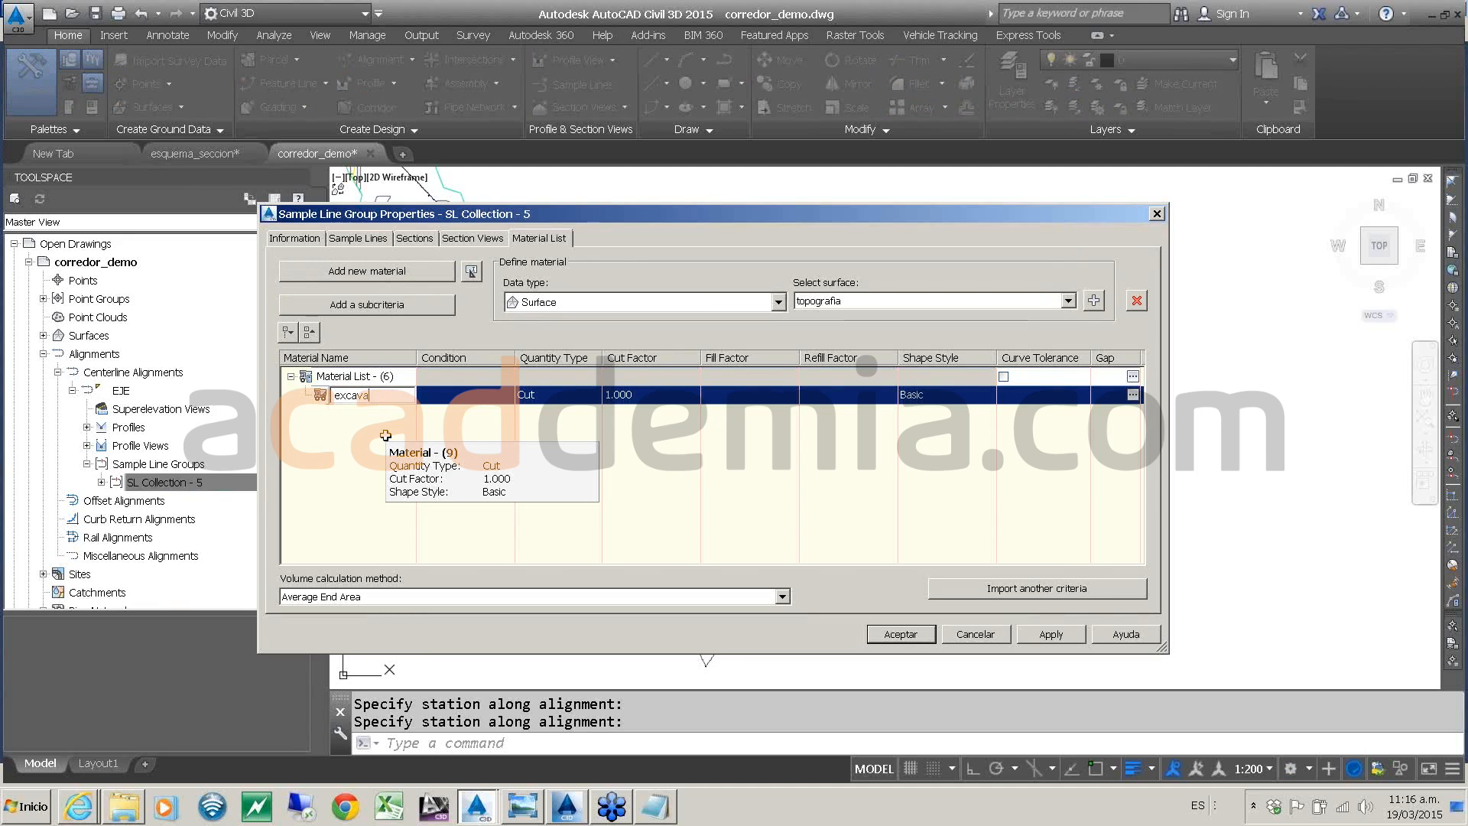
{"action": "type", "text": "cion"}
{"action": "key", "text": "Return"}
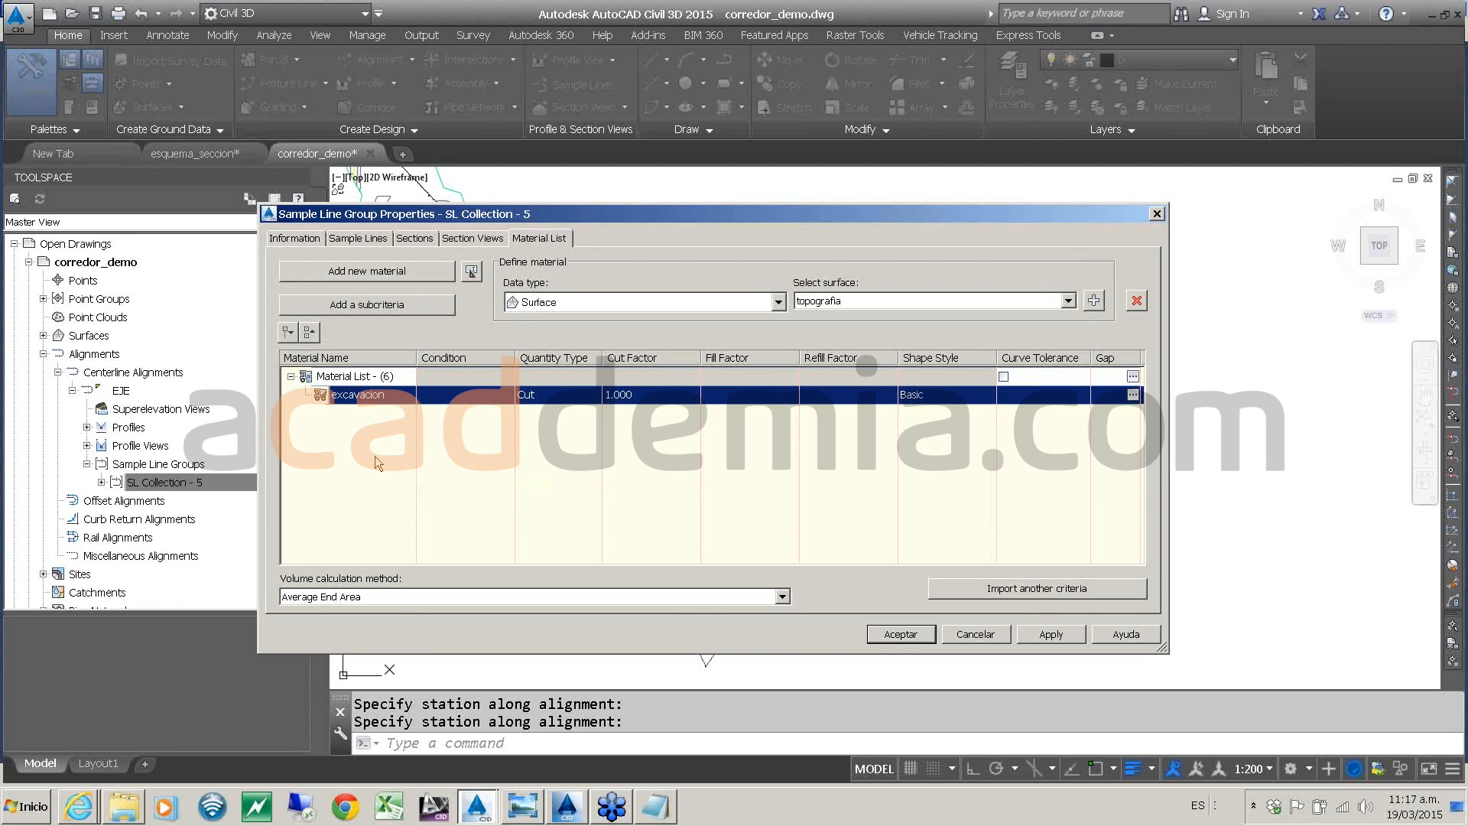
- Set the excavacion material's quantity type to Structures and its shape style to Cut Material
{"action": "left_click", "coordinate": [545, 394]}
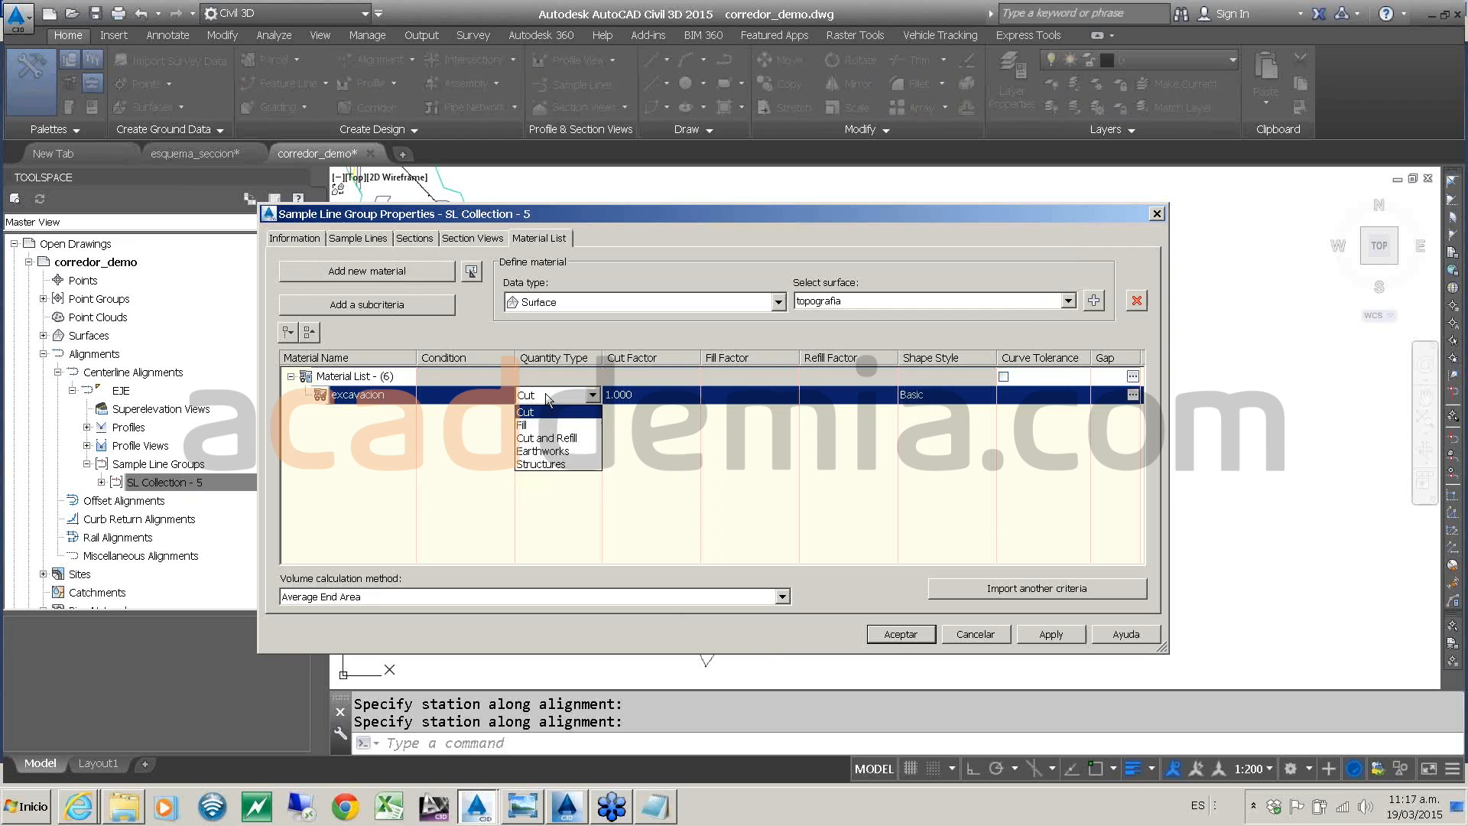
{"action": "left_click", "coordinate": [544, 462]}
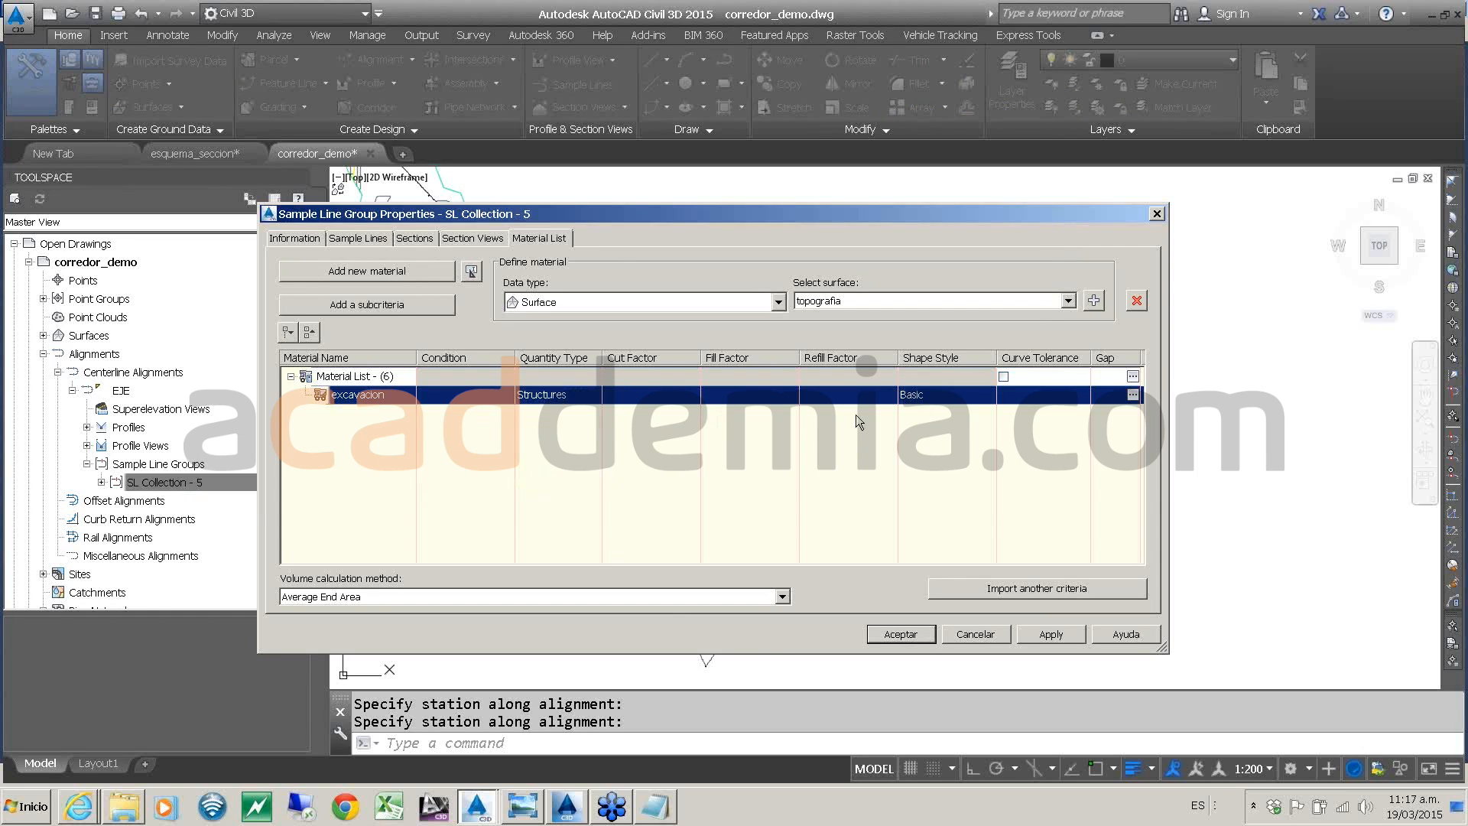
{"action": "left_click", "coordinate": [915, 395]}
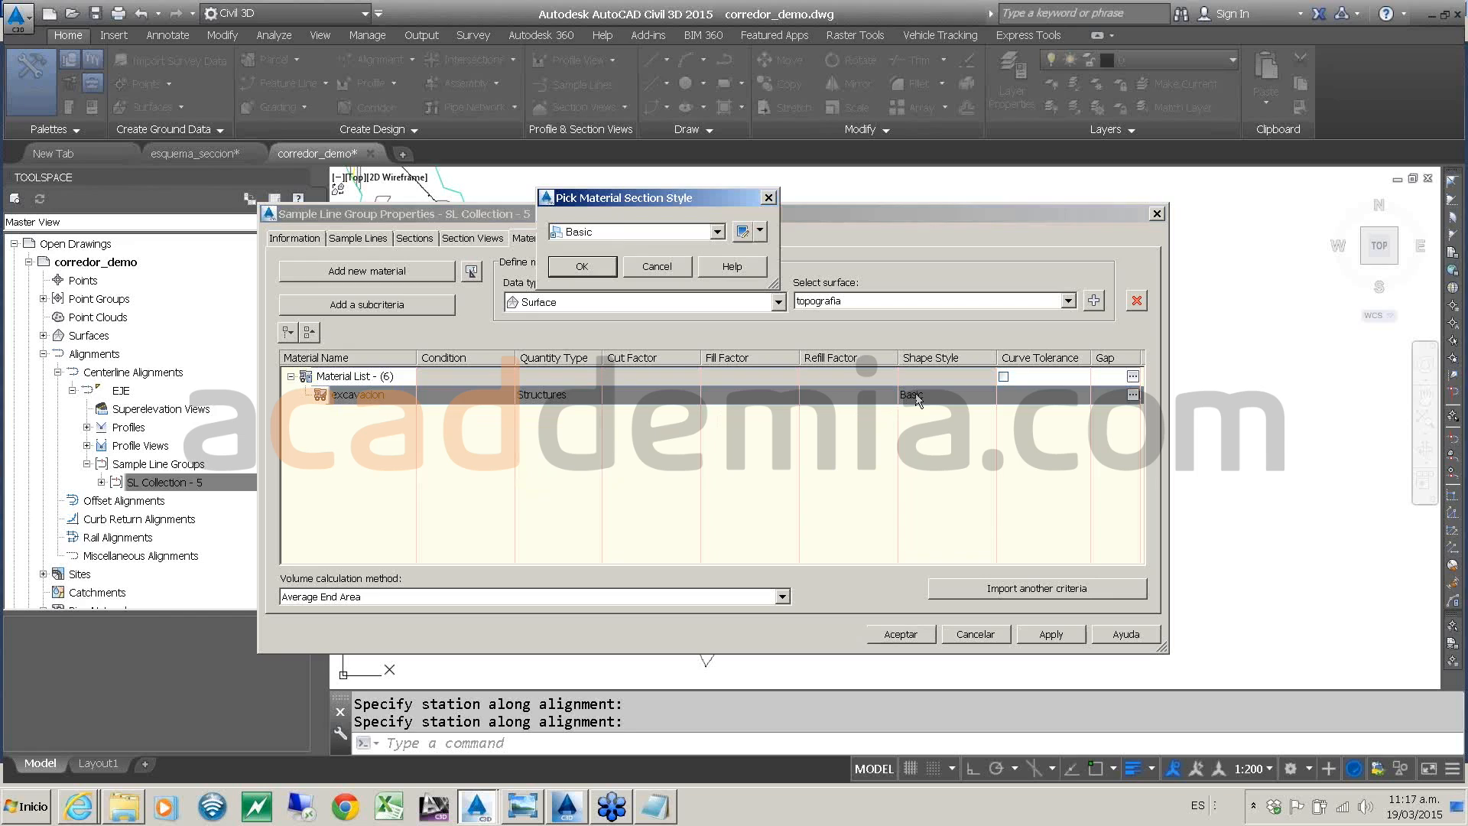
{"action": "left_click", "coordinate": [621, 235]}
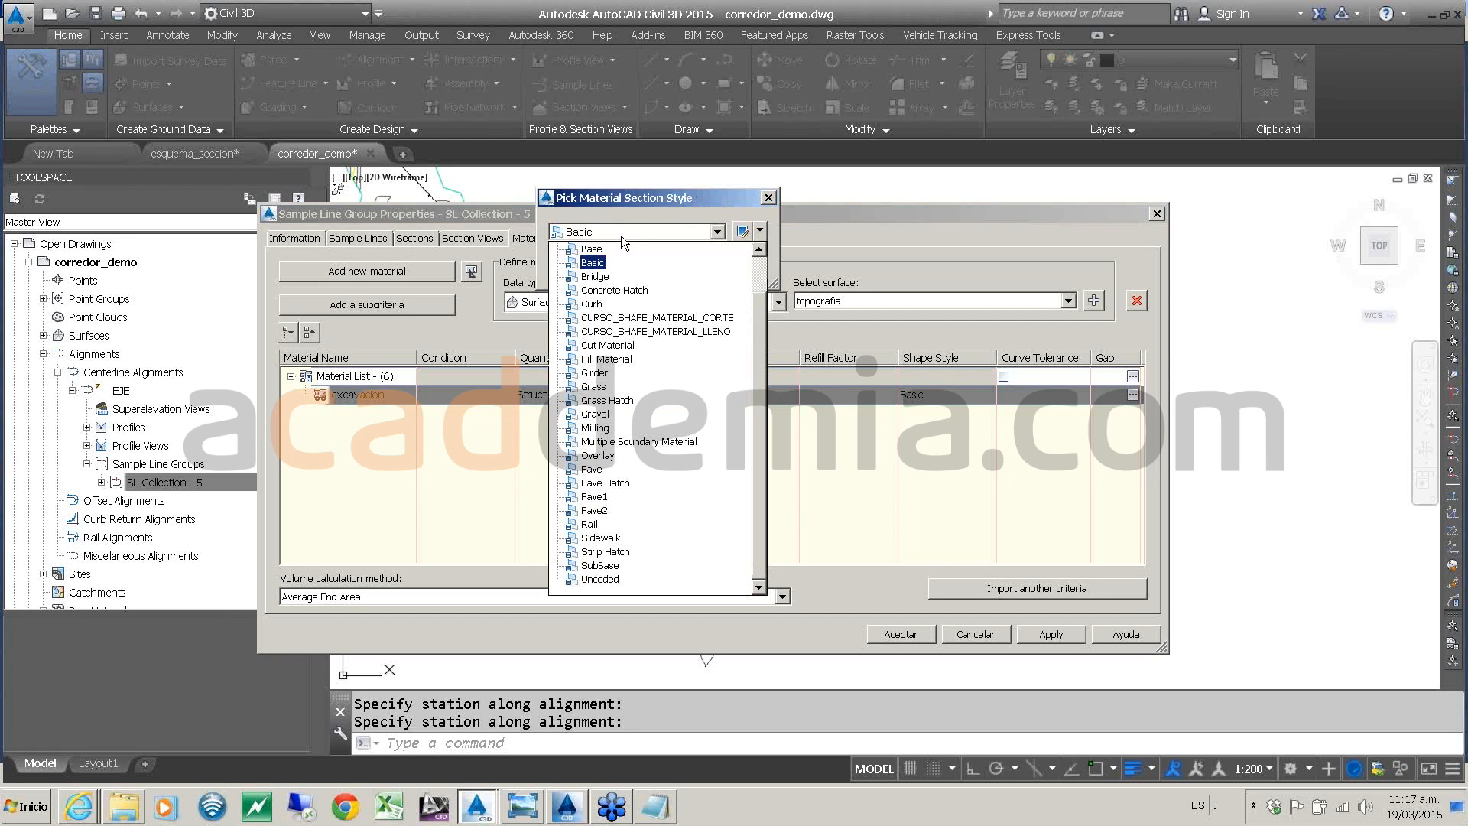
{"action": "left_click", "coordinate": [608, 346]}
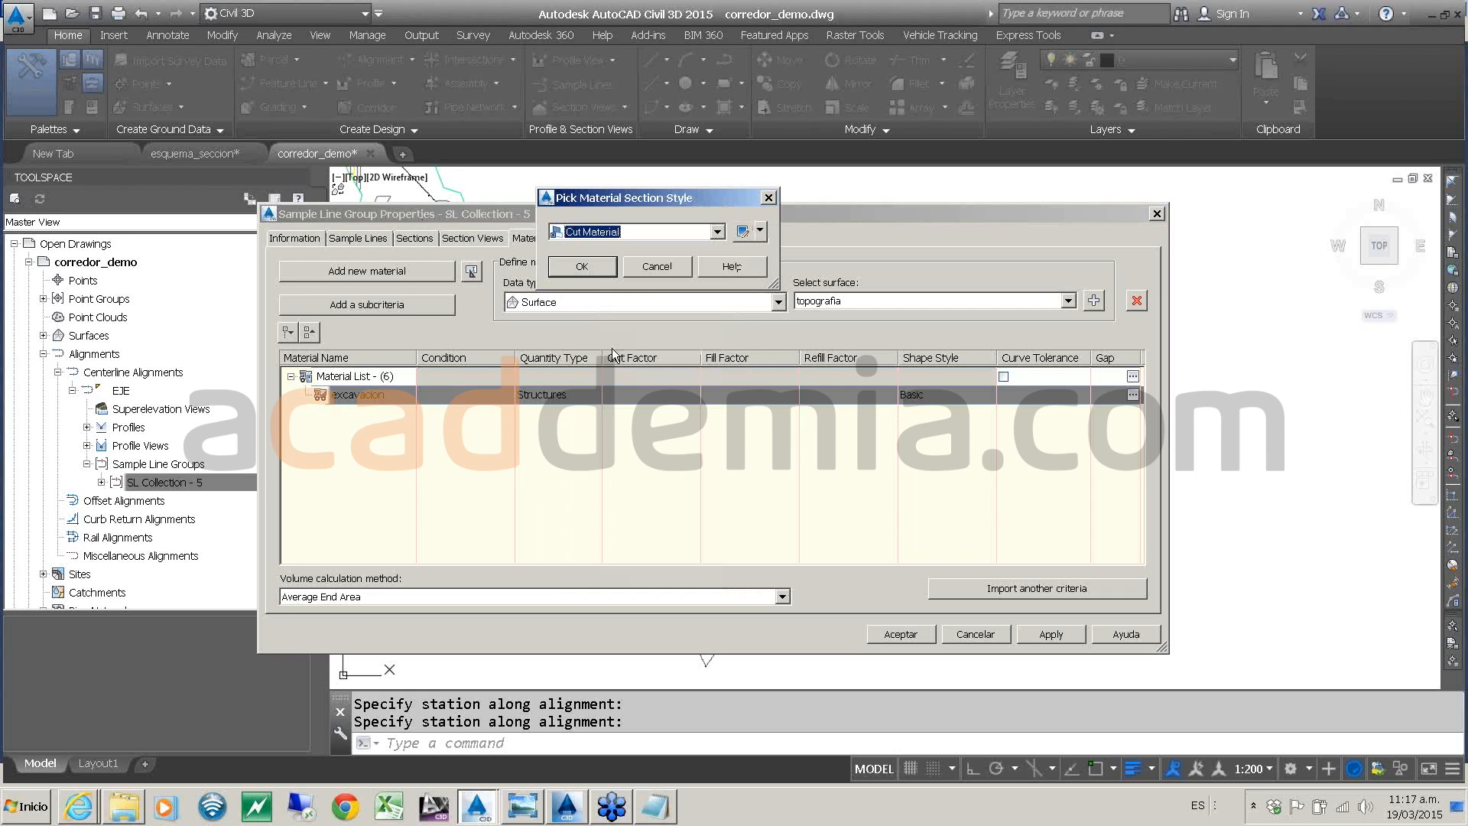
{"action": "left_click", "coordinate": [583, 267]}
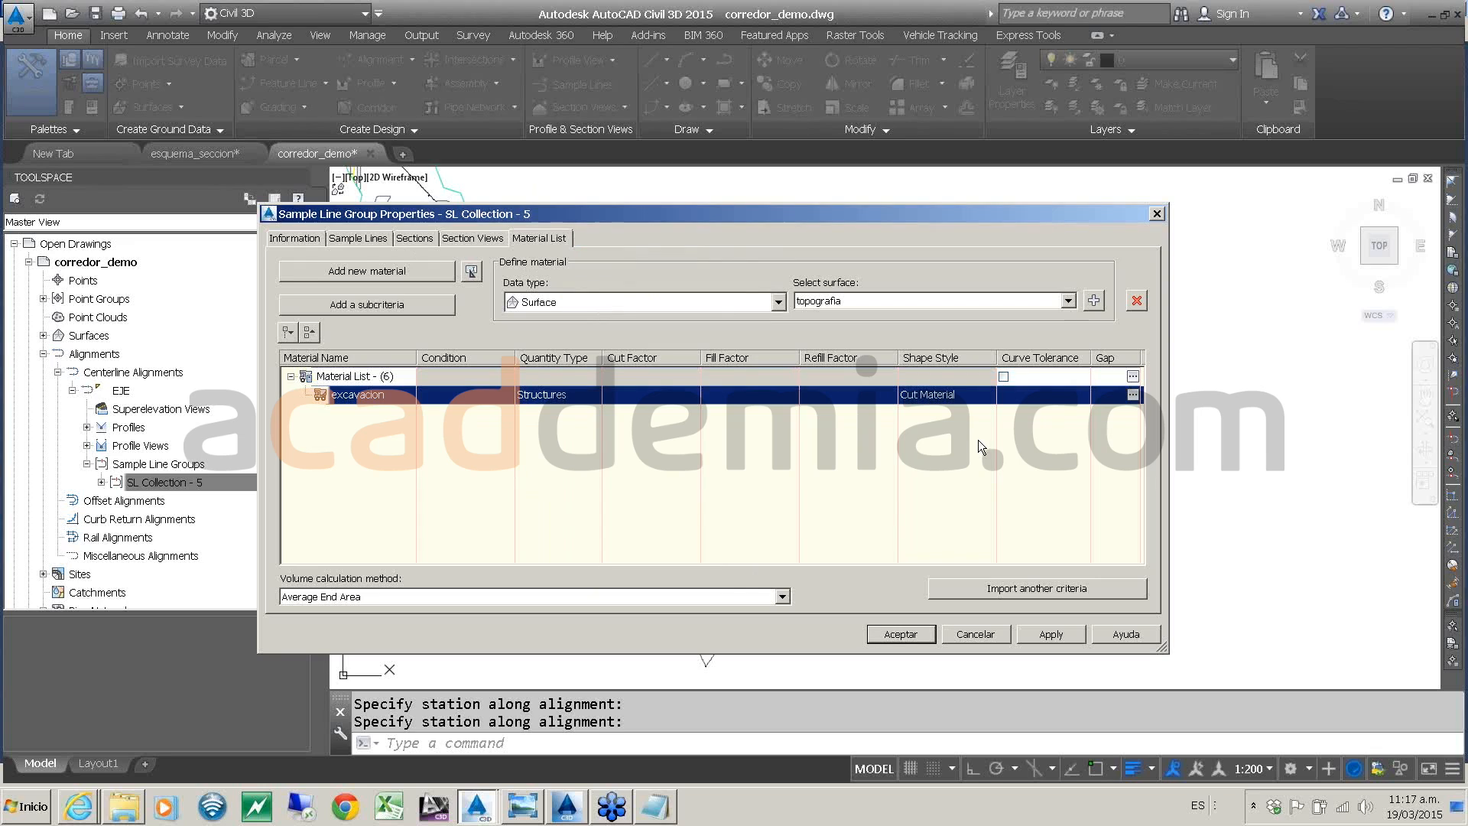
- Define the excavacion material with the Corridor Shape data type by adding the via Excava shape
{"action": "left_click", "coordinate": [584, 296]}
{"action": "left_click", "coordinate": [562, 334]}
{"action": "left_click", "coordinate": [562, 335]}
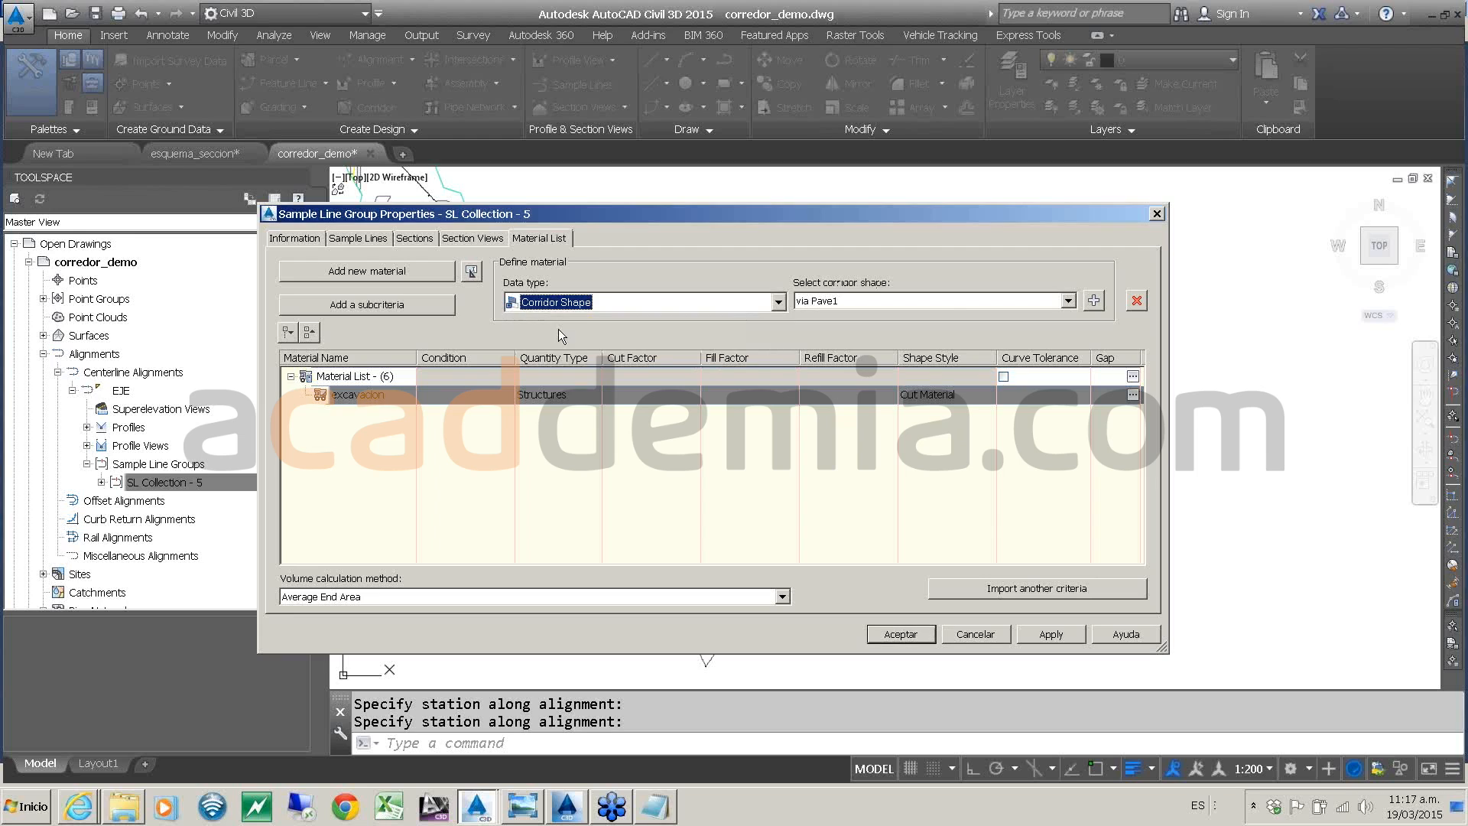
{"action": "left_click", "coordinate": [933, 299]}
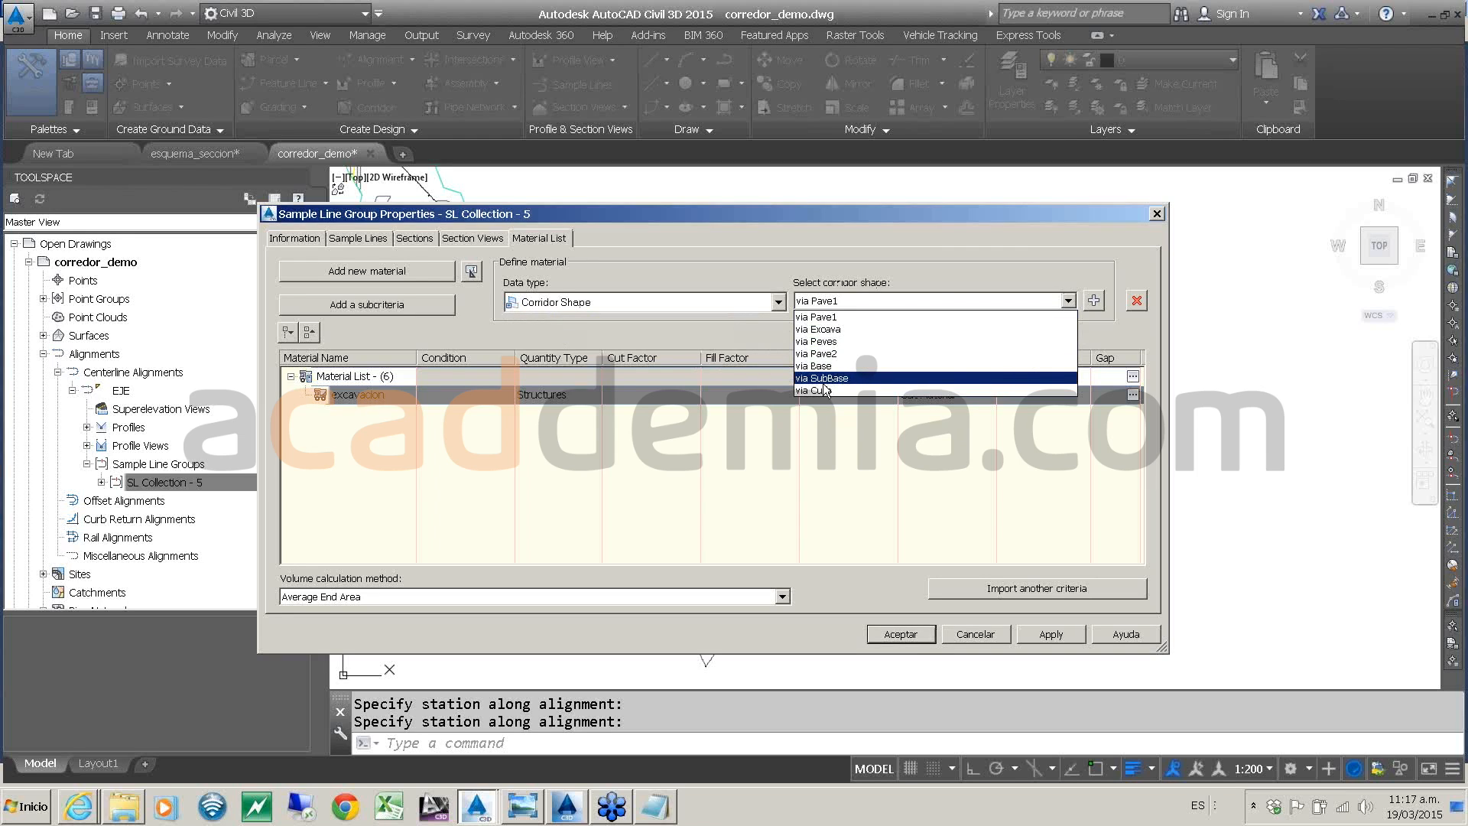
{"action": "left_click", "coordinate": [832, 334]}
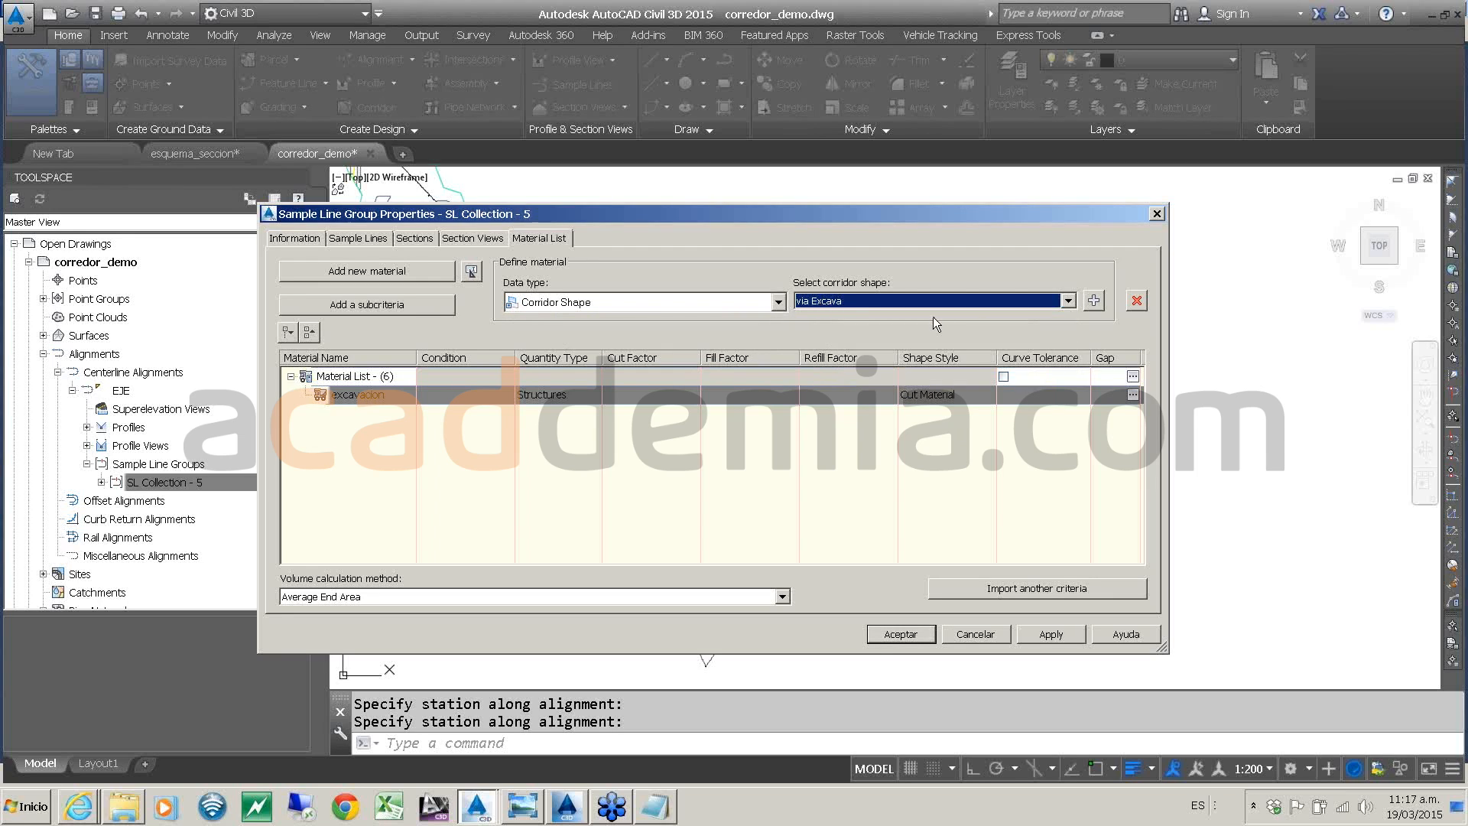
{"action": "left_click", "coordinate": [1093, 300]}
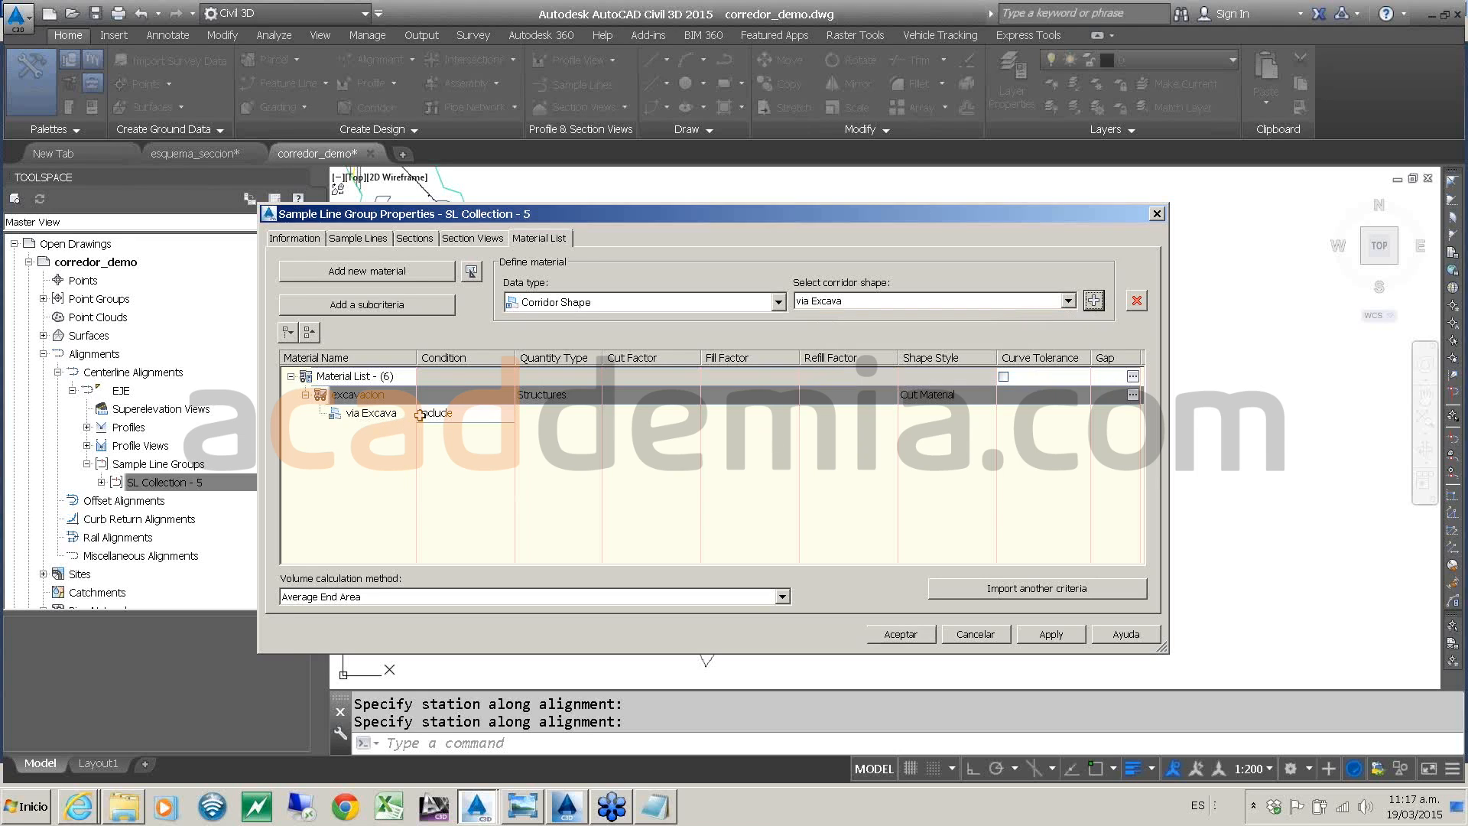
- Accept the material list definition for the SL Collection - 5 sample line group
{"action": "left_click", "coordinate": [901, 634]}
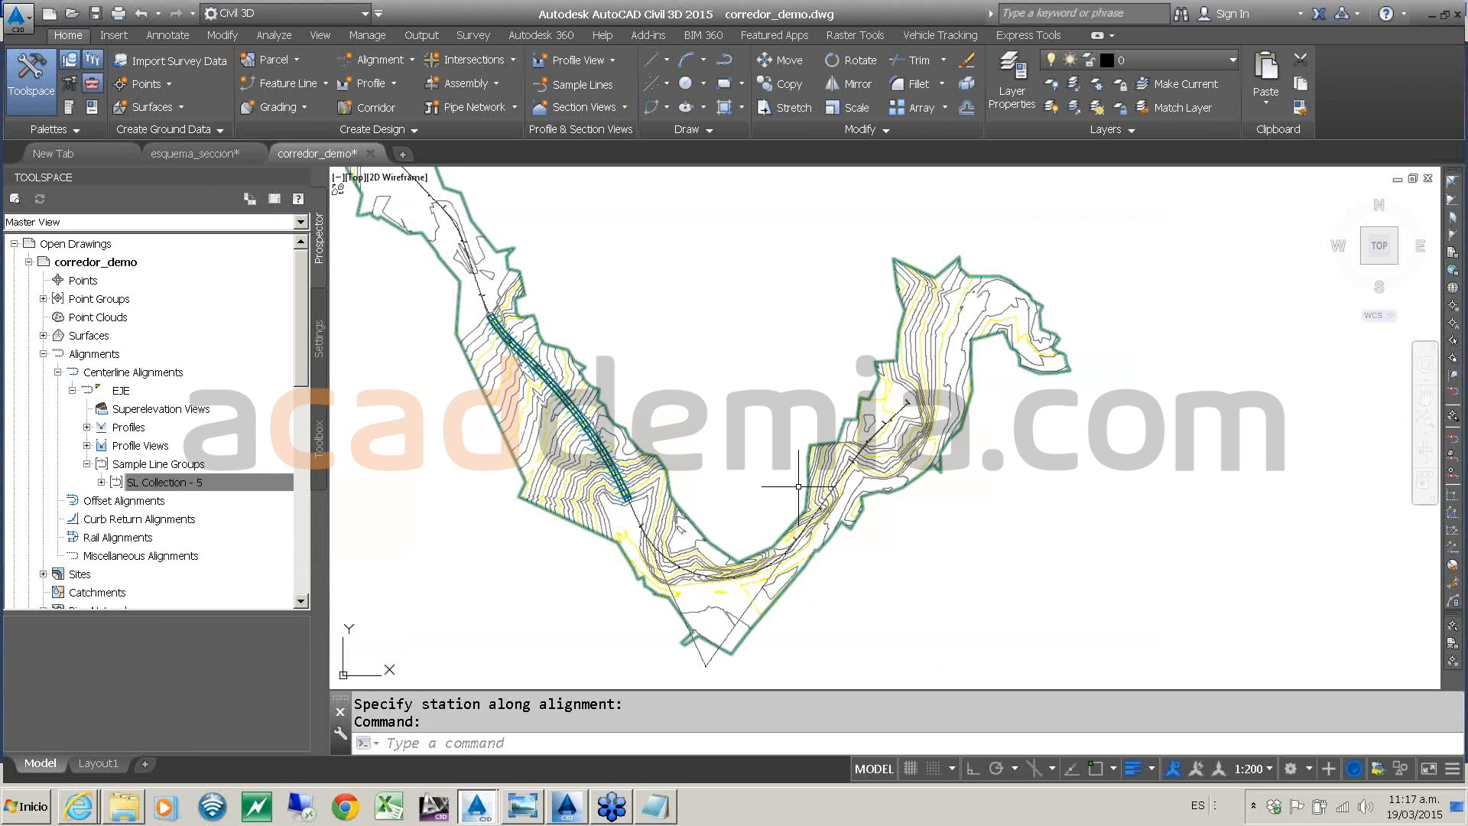
{"action": "scroll", "coordinate": [706, 473], "scroll_direction": "down", "scroll_amount": 5}
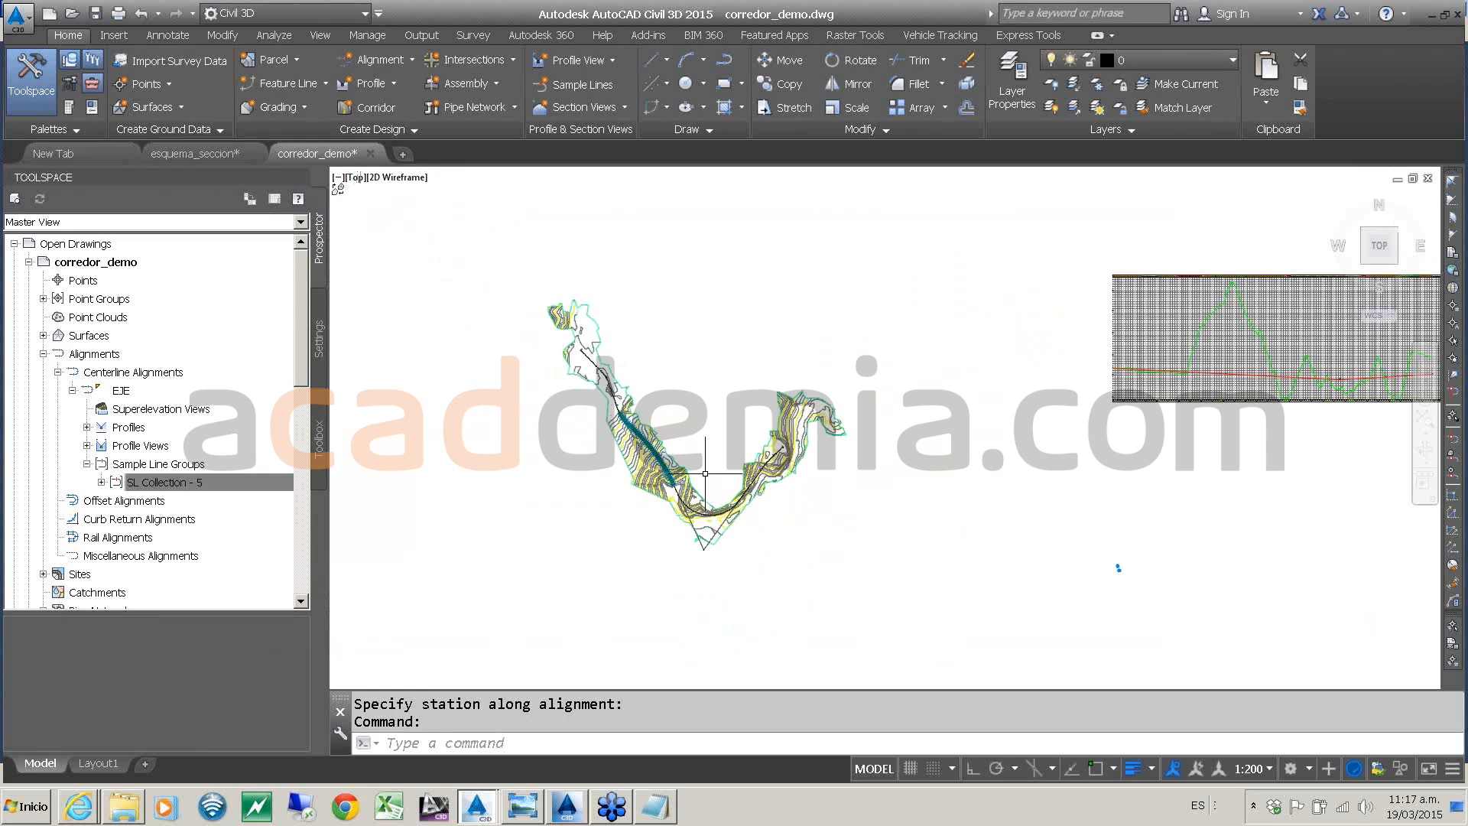
{"action": "left_click", "coordinate": [170, 484]}
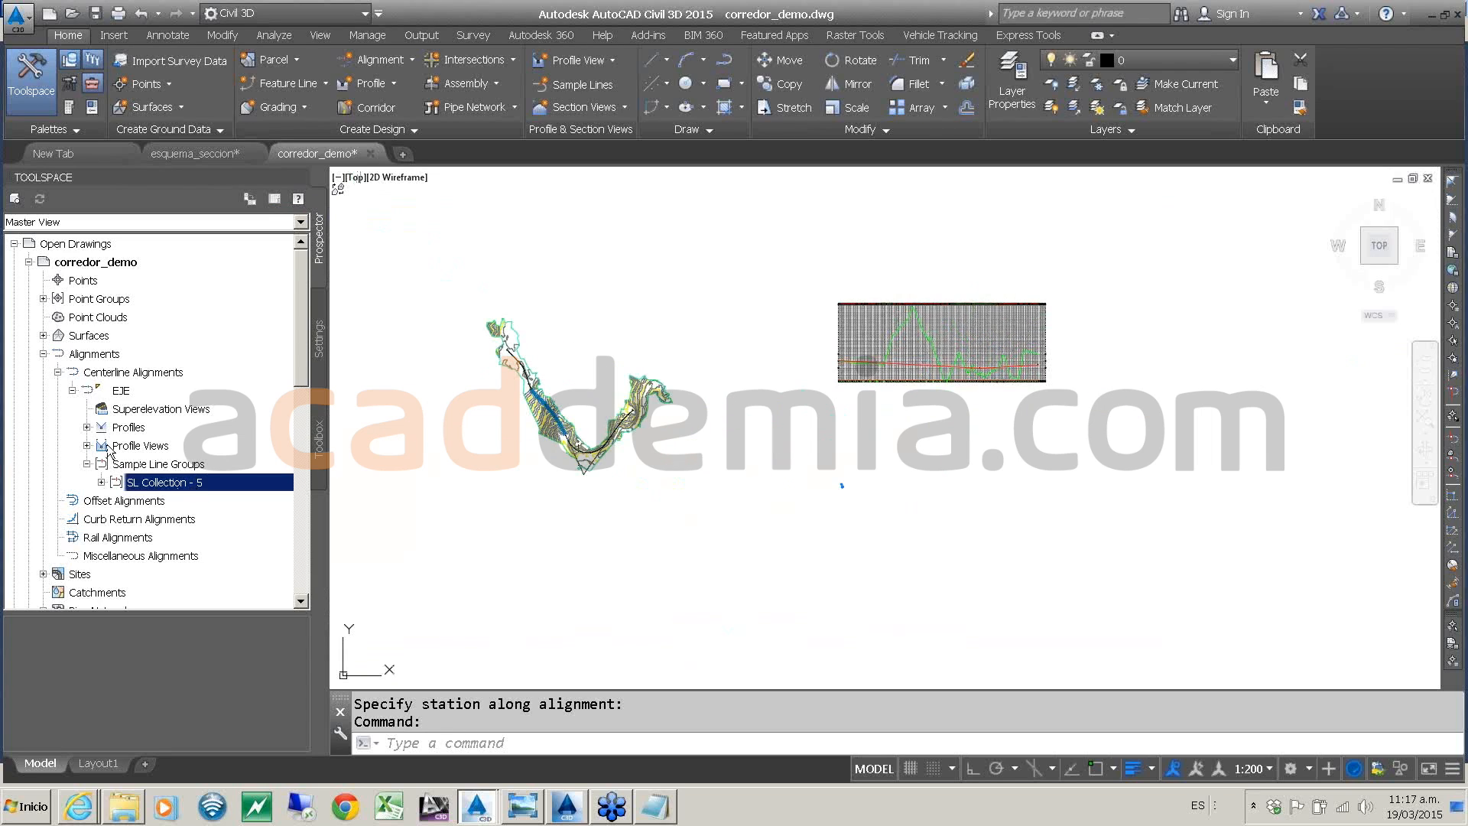
{"action": "right_click", "coordinate": [171, 486]}
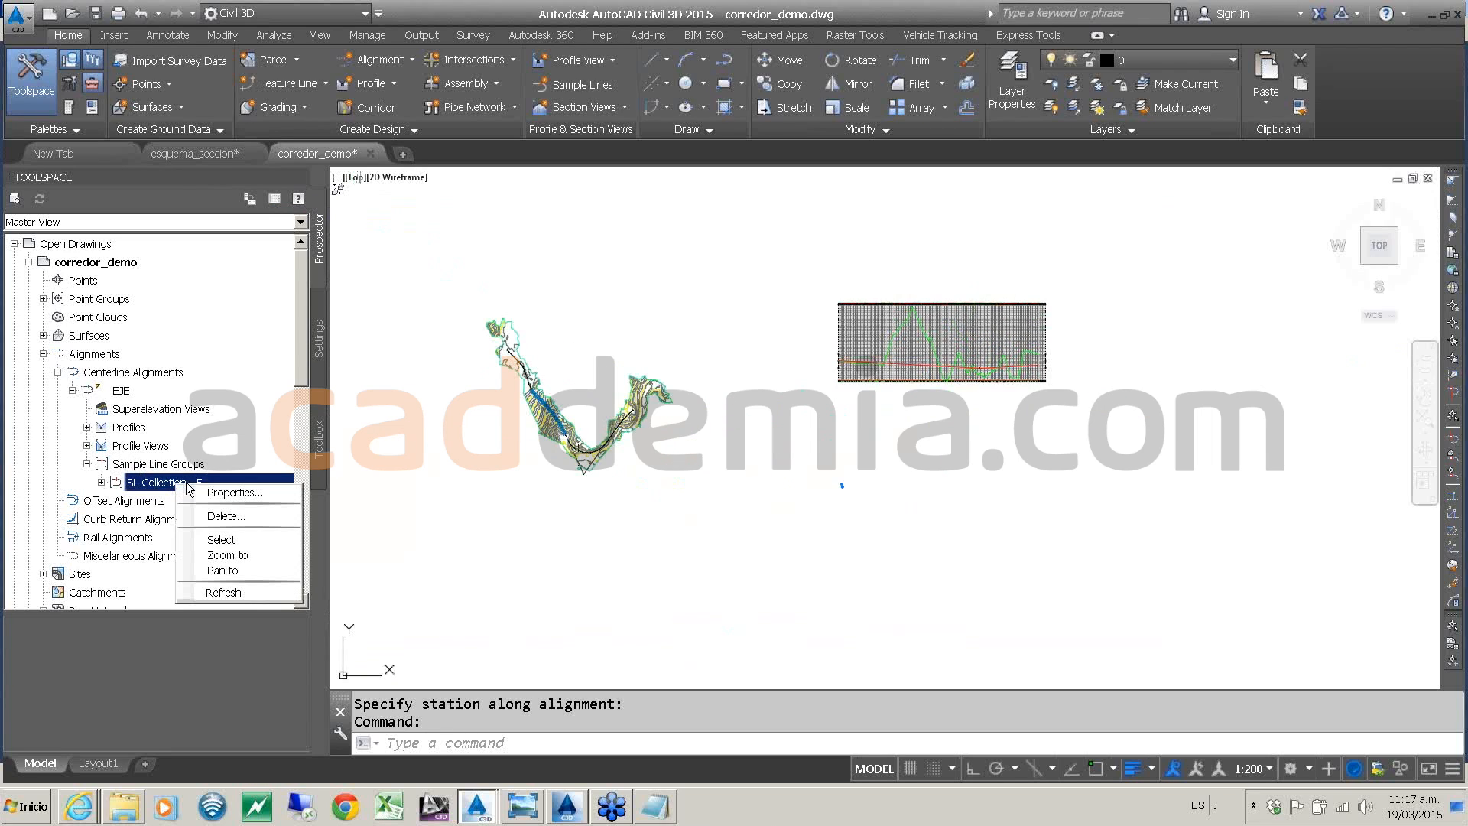
{"action": "left_click", "coordinate": [507, 539]}
{"action": "left_click", "coordinate": [512, 542]}
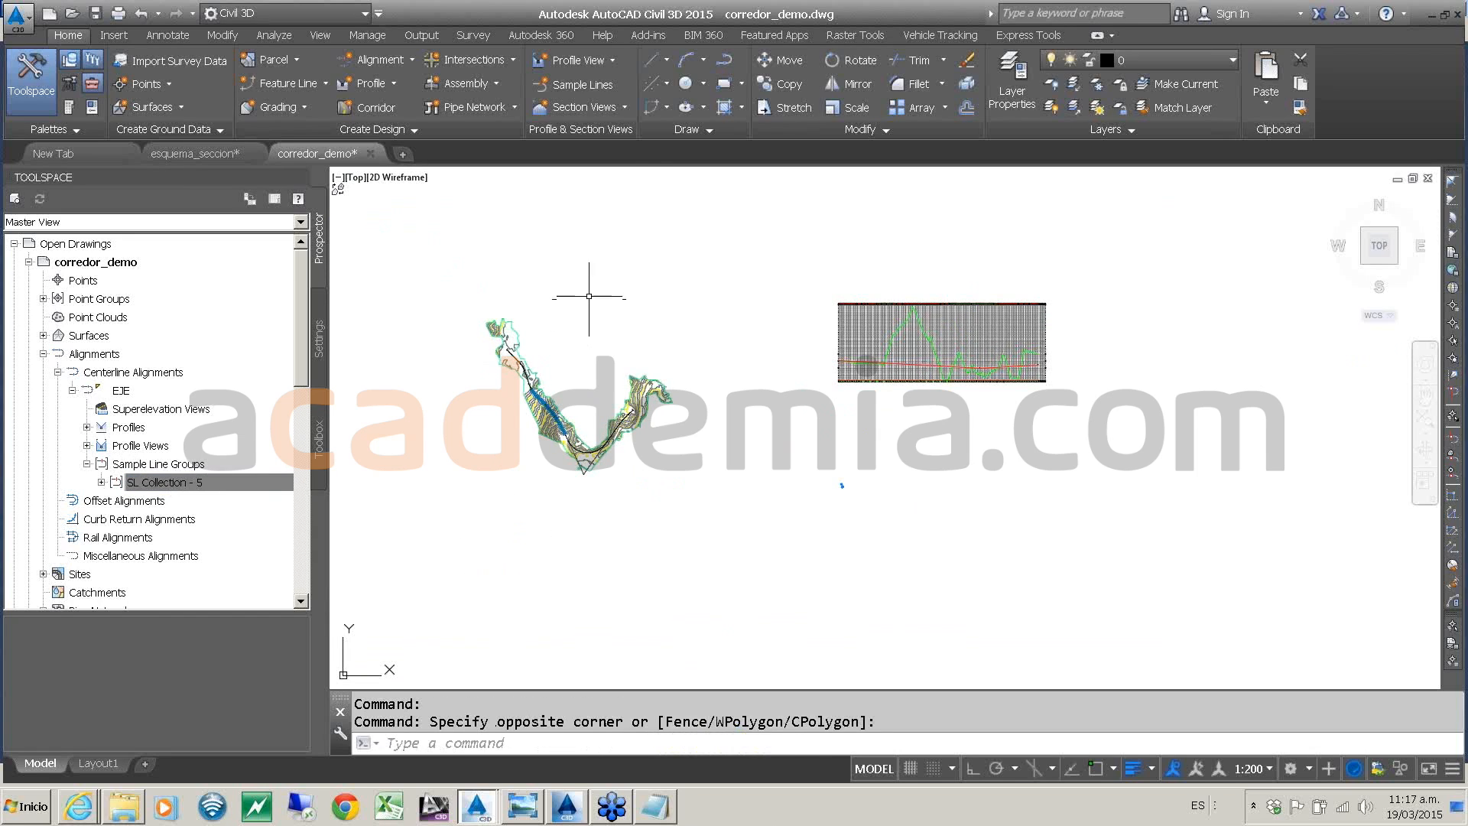
- Start creating multiple section views for EJE's SL Collection - 5 with a user-specified station range from 350 to 750
{"action": "left_click", "coordinate": [600, 109]}
{"action": "left_click", "coordinate": [514, 141]}
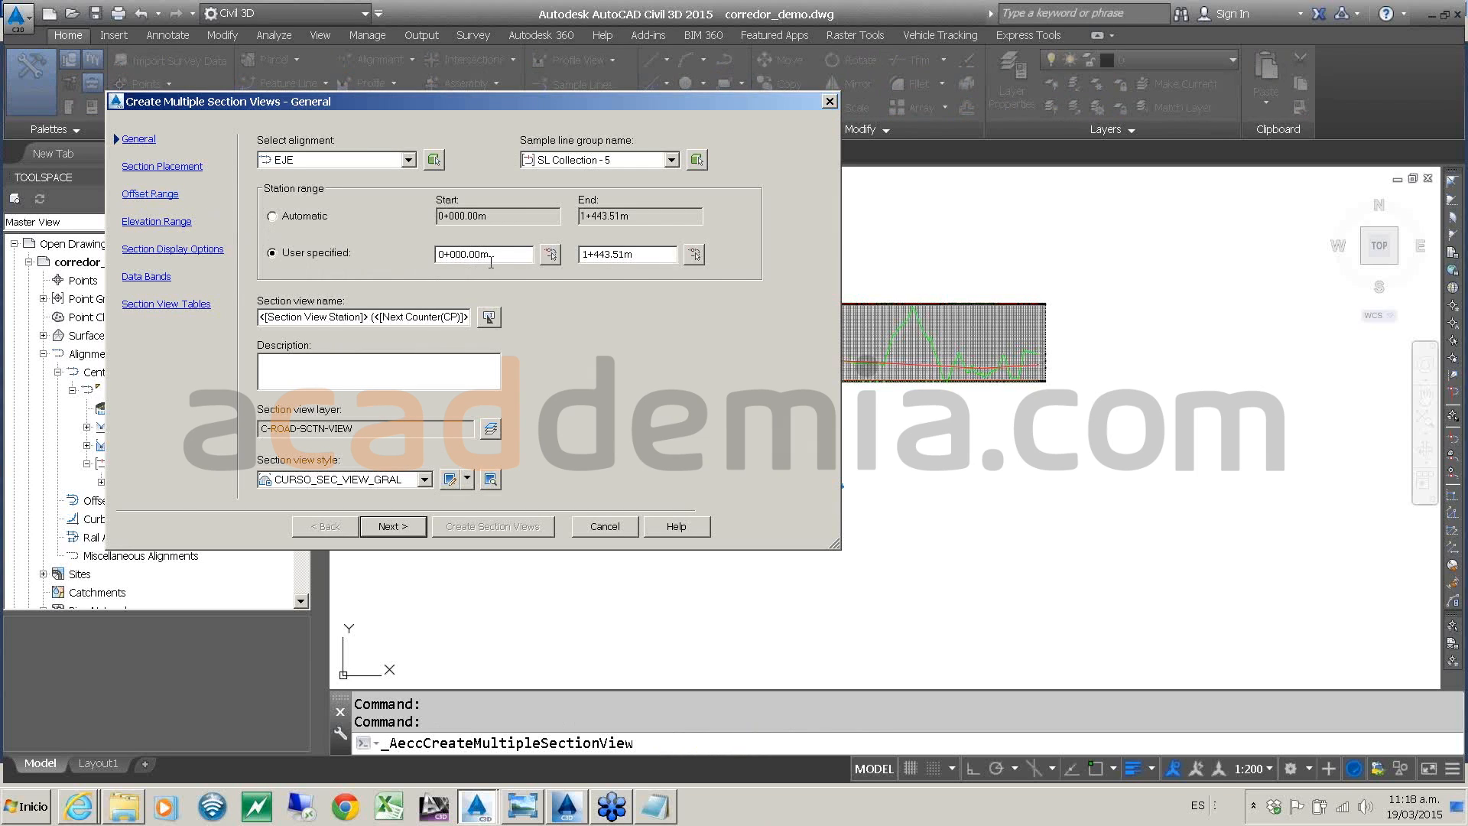
{"action": "double_click", "coordinate": [481, 260]}
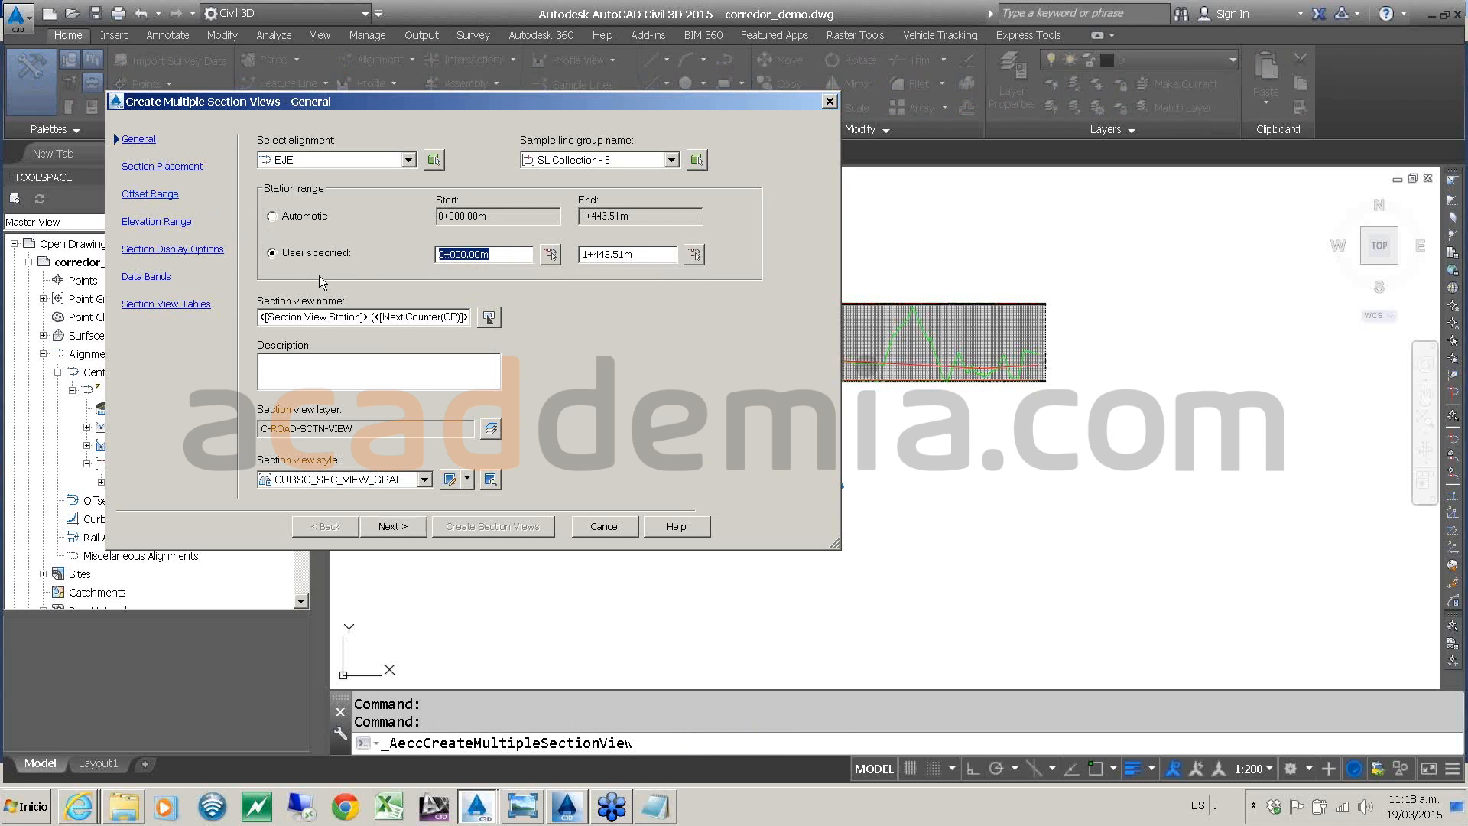
{"action": "type", "text": "350"}
{"action": "key", "text": "Tab"}
{"action": "type", "text": "750"}
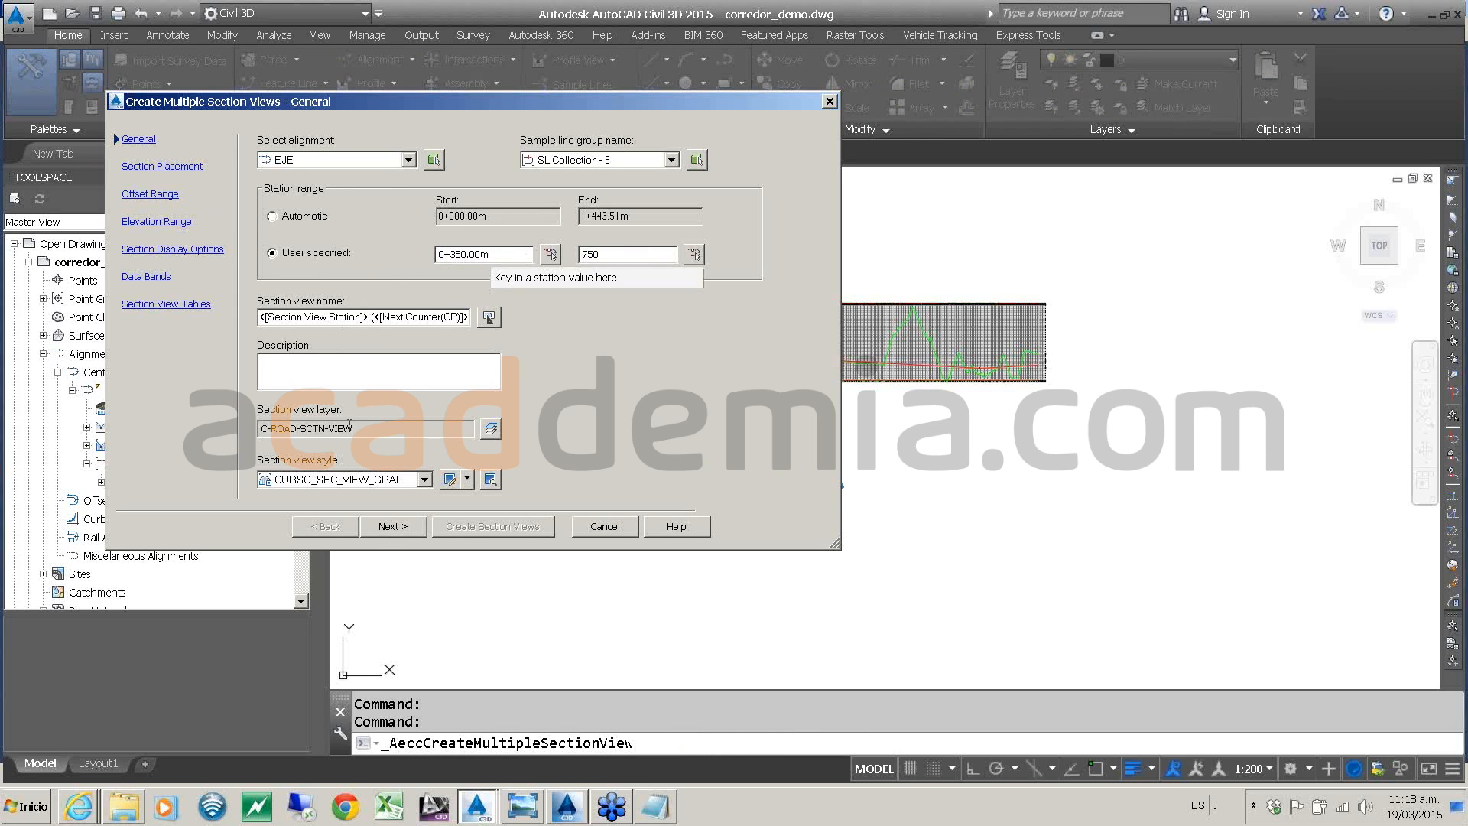
{"action": "left_click", "coordinate": [384, 533]}
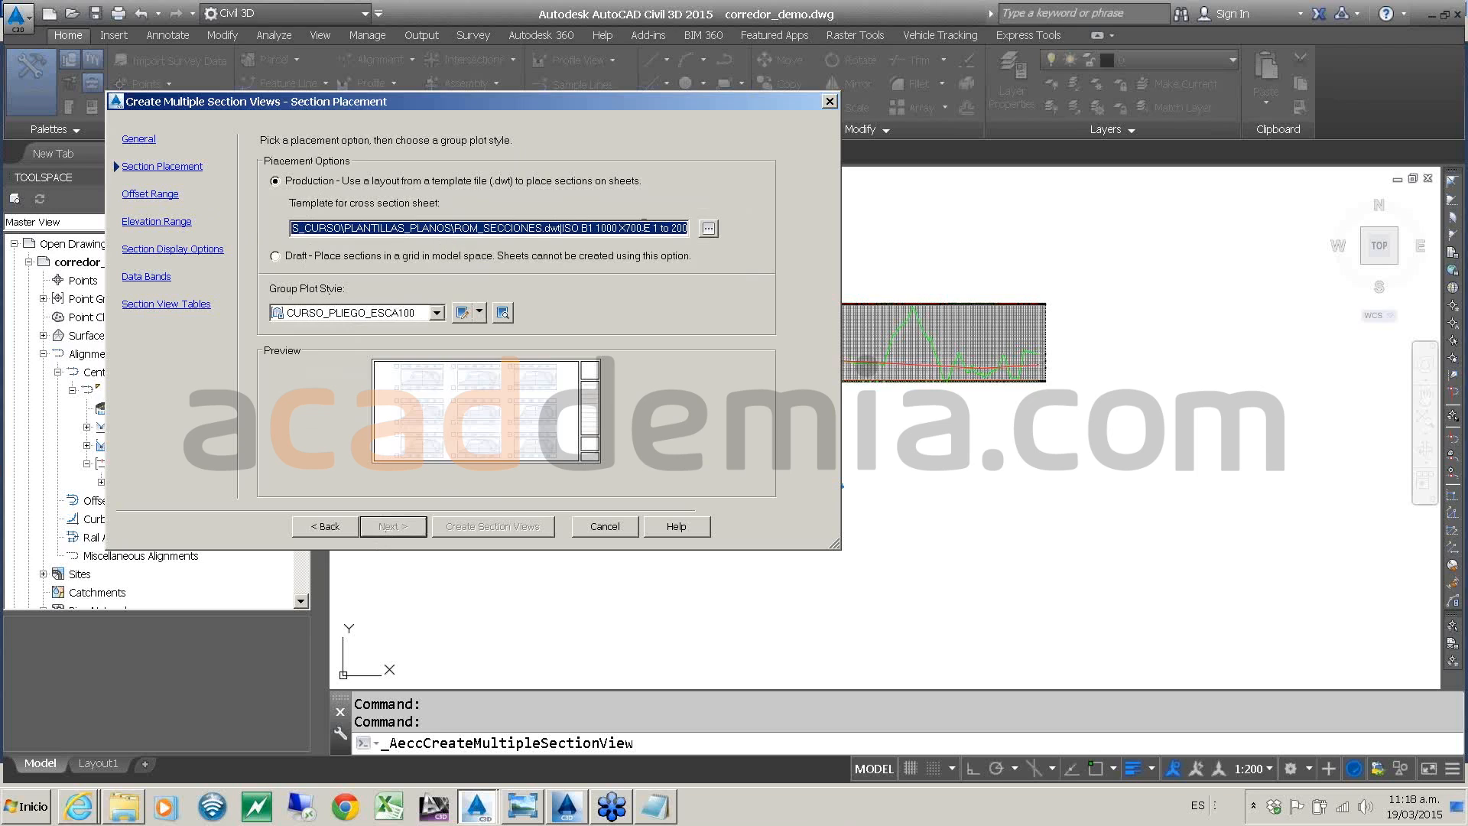
- Set the section placement to the ISO B1 1000 X700 E 1 to 200 layout of the sections template in PLANTILLAS_PLANOS
{"action": "left_click", "coordinate": [708, 229]}
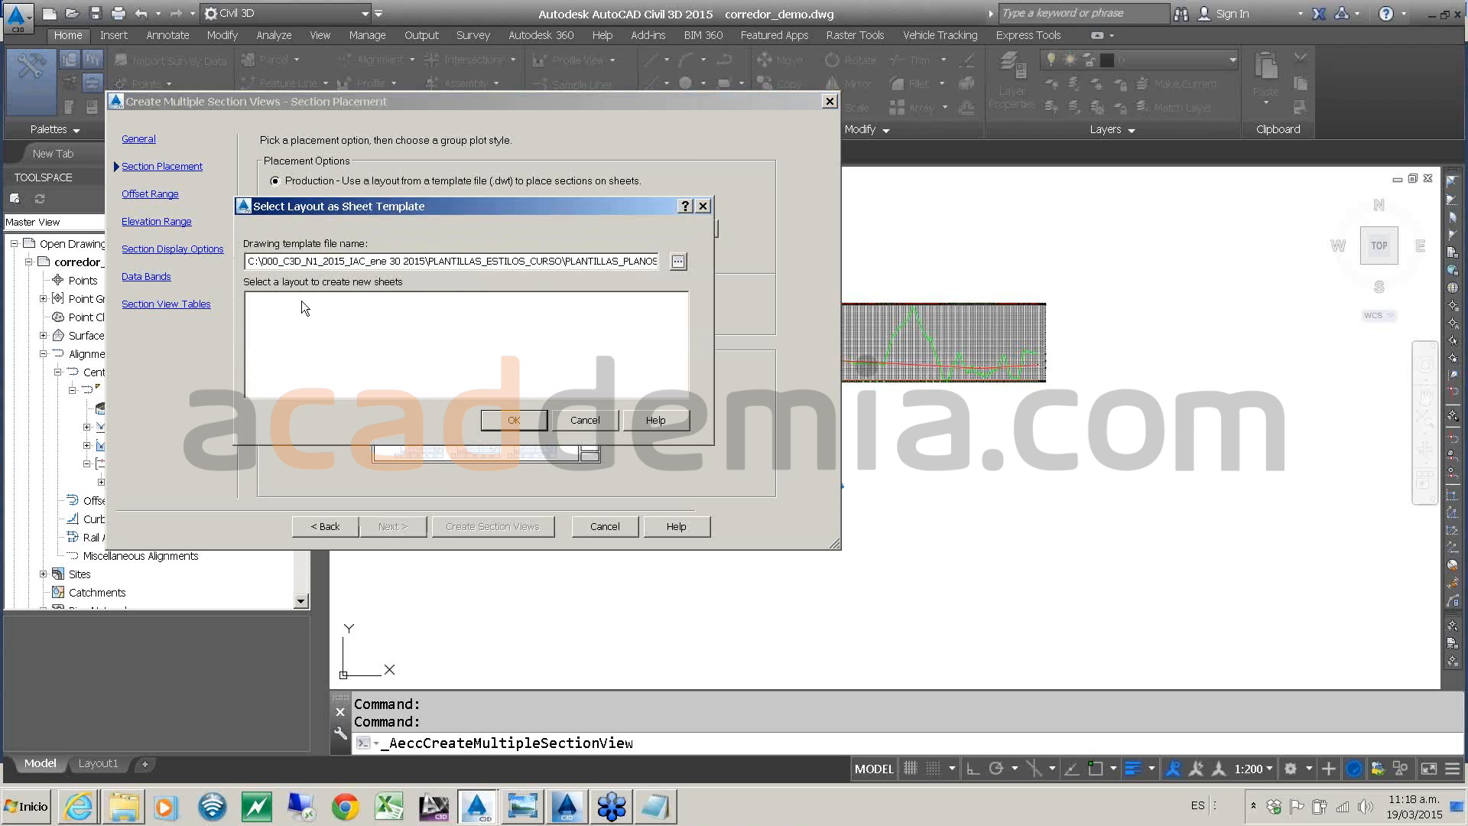
{"action": "left_click", "coordinate": [677, 262]}
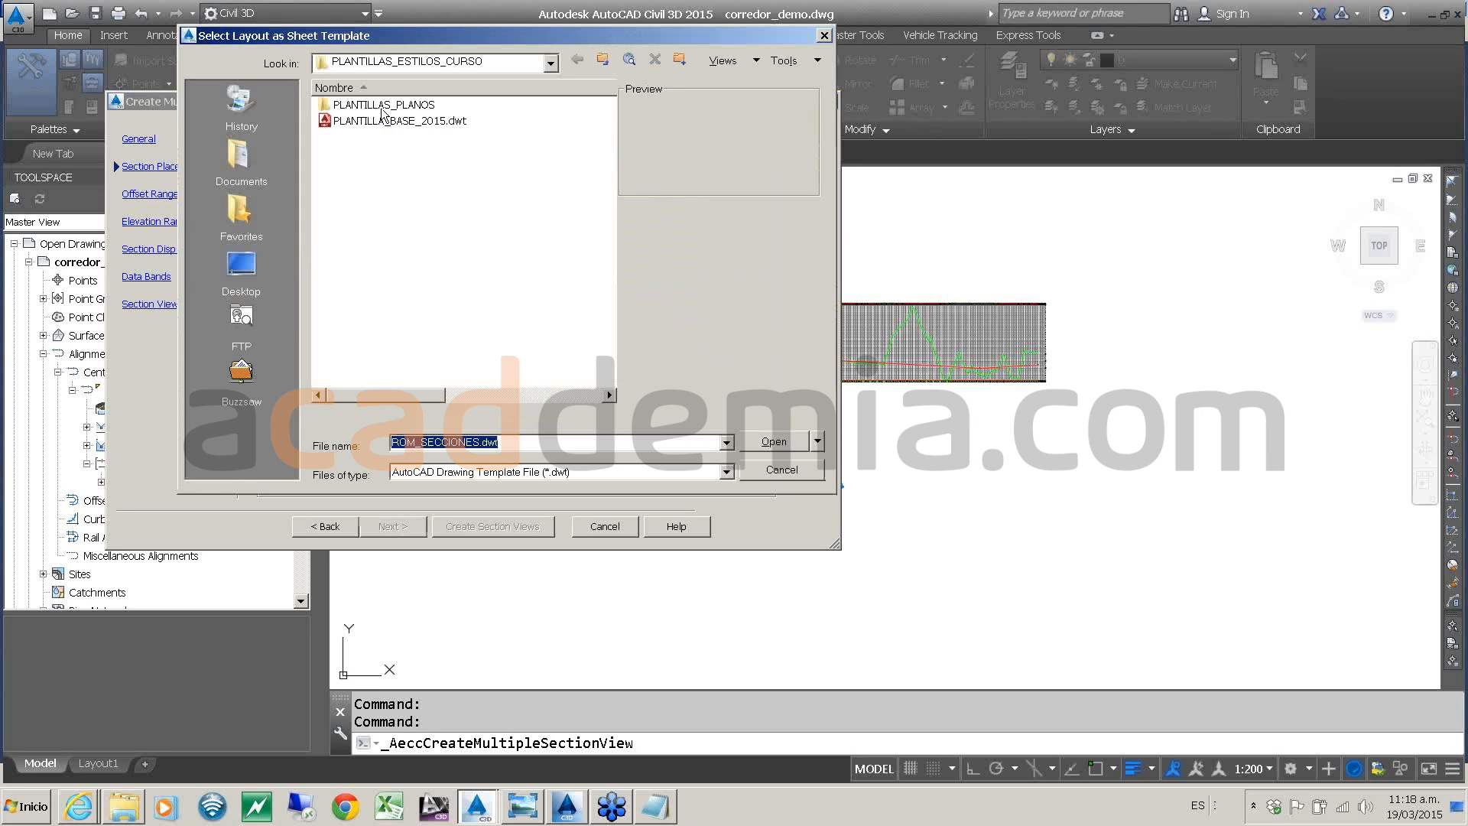
{"action": "double_click", "coordinate": [384, 104]}
{"action": "double_click", "coordinate": [385, 201]}
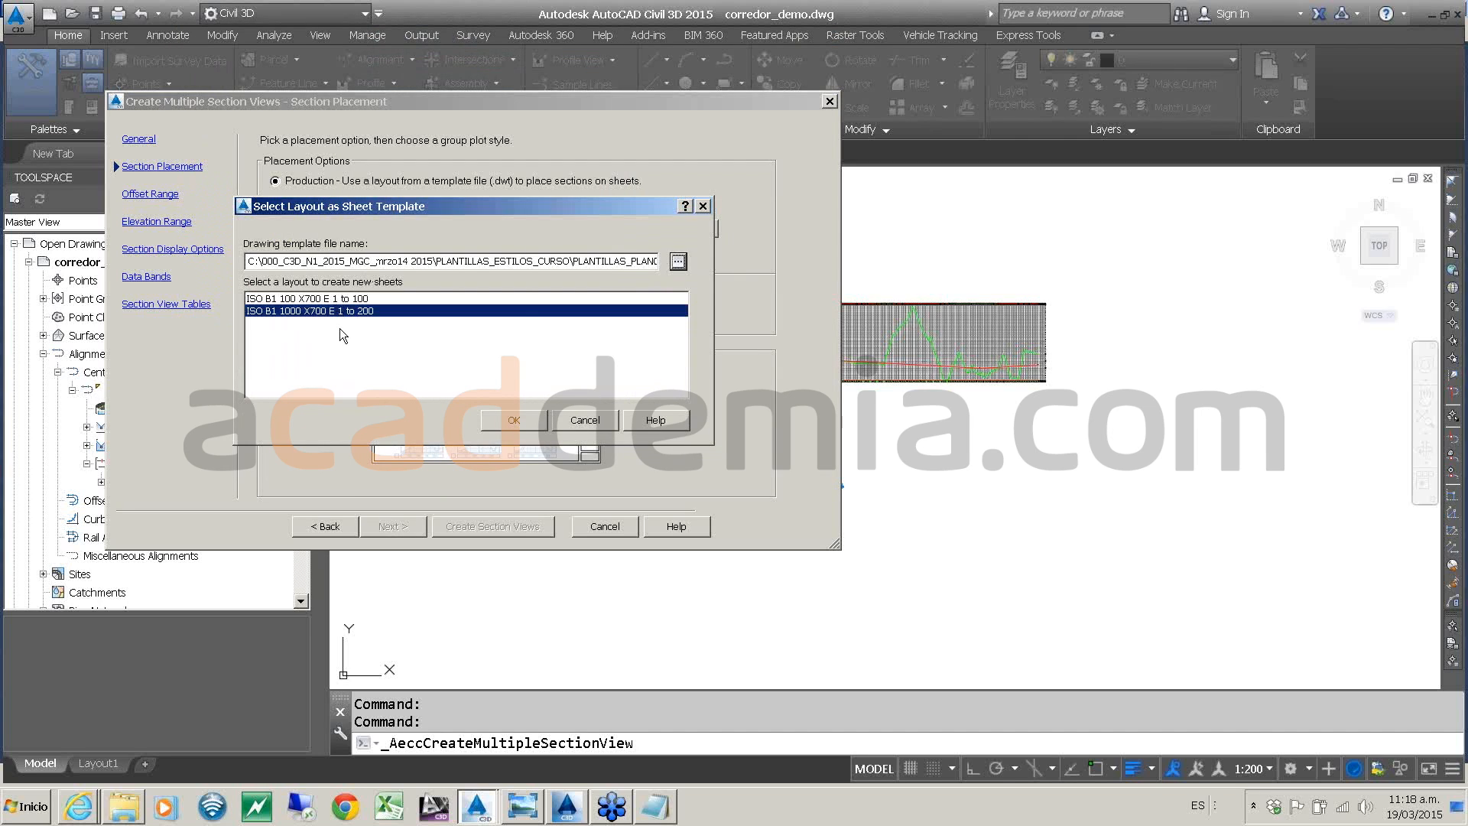
{"action": "left_click", "coordinate": [514, 420]}
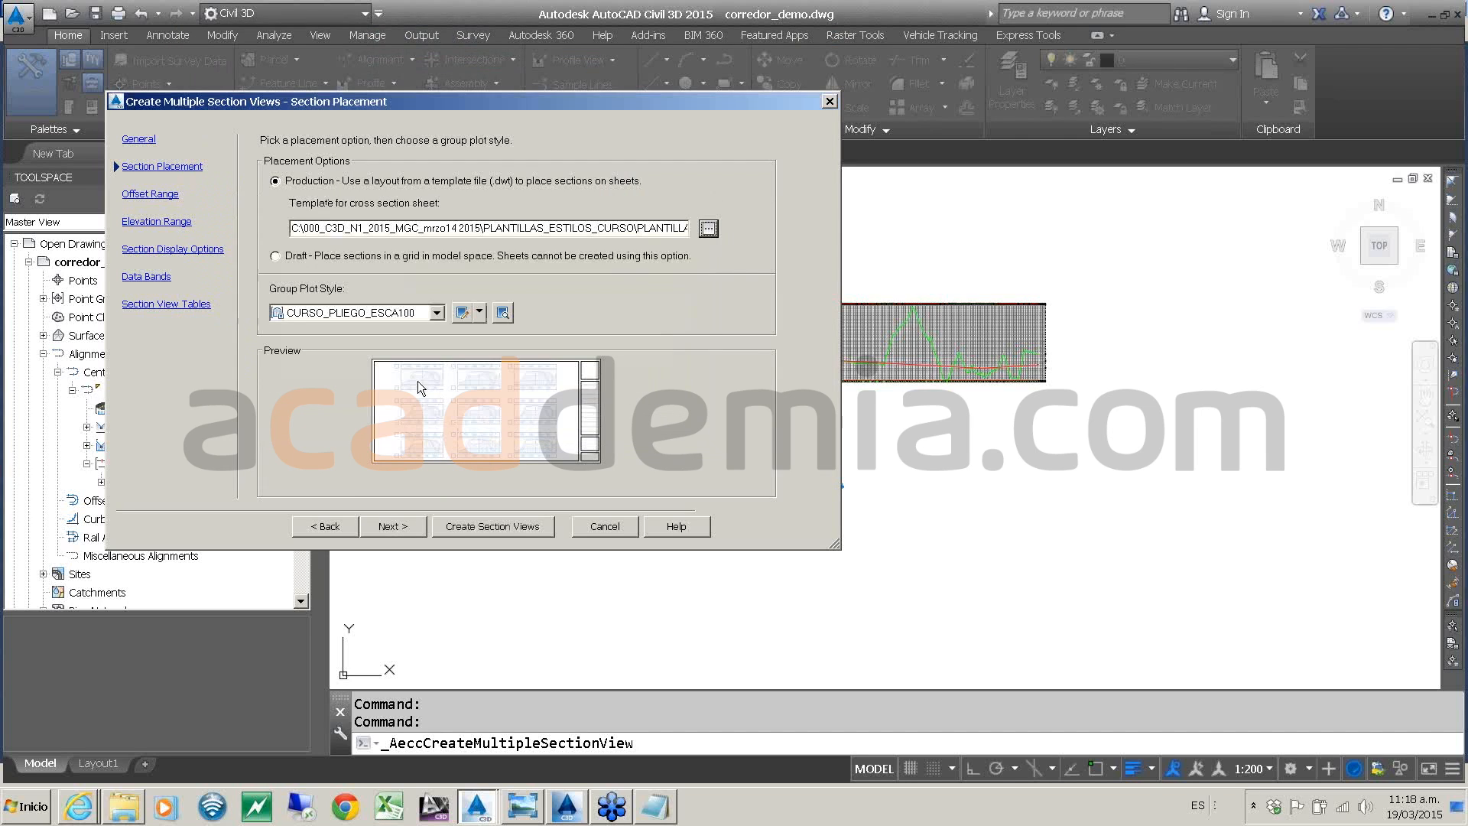
{"action": "left_click", "coordinate": [392, 527]}
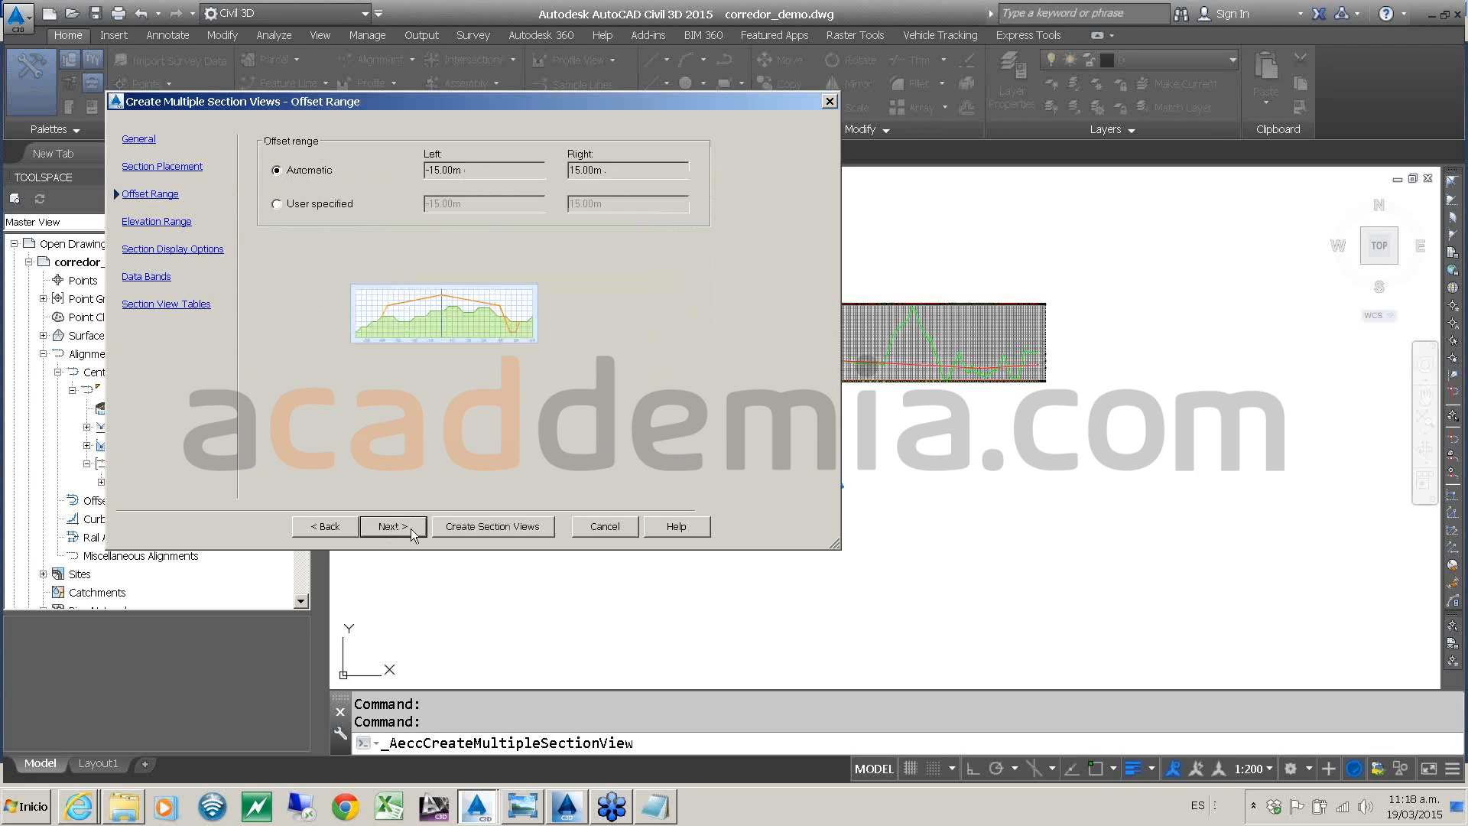
- Keep the automatic offset and elevation ranges and set the topografia section style to CURSO_PERFIL_EG
{"action": "left_click", "coordinate": [410, 529]}
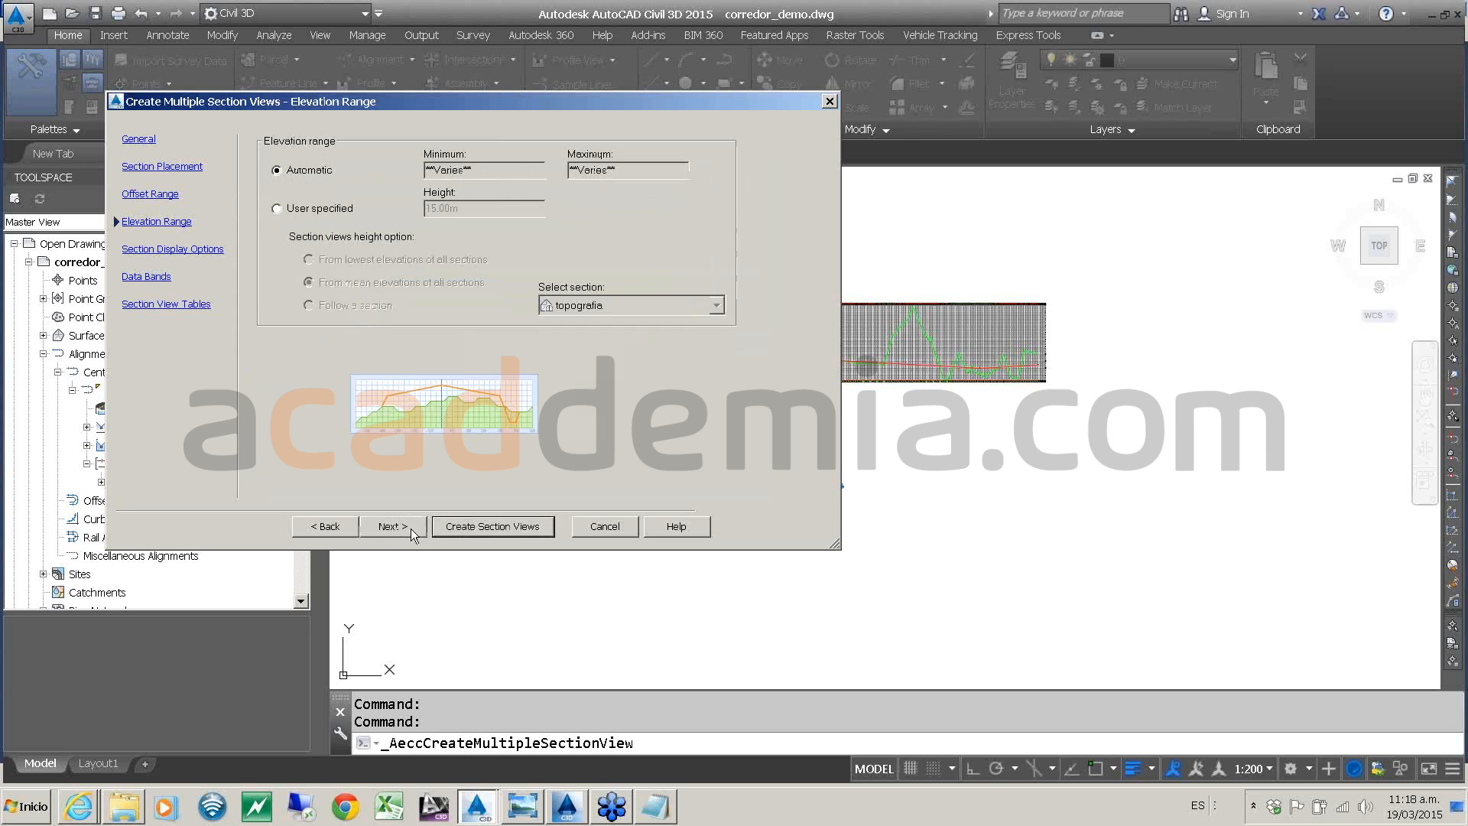
{"action": "left_click", "coordinate": [410, 529]}
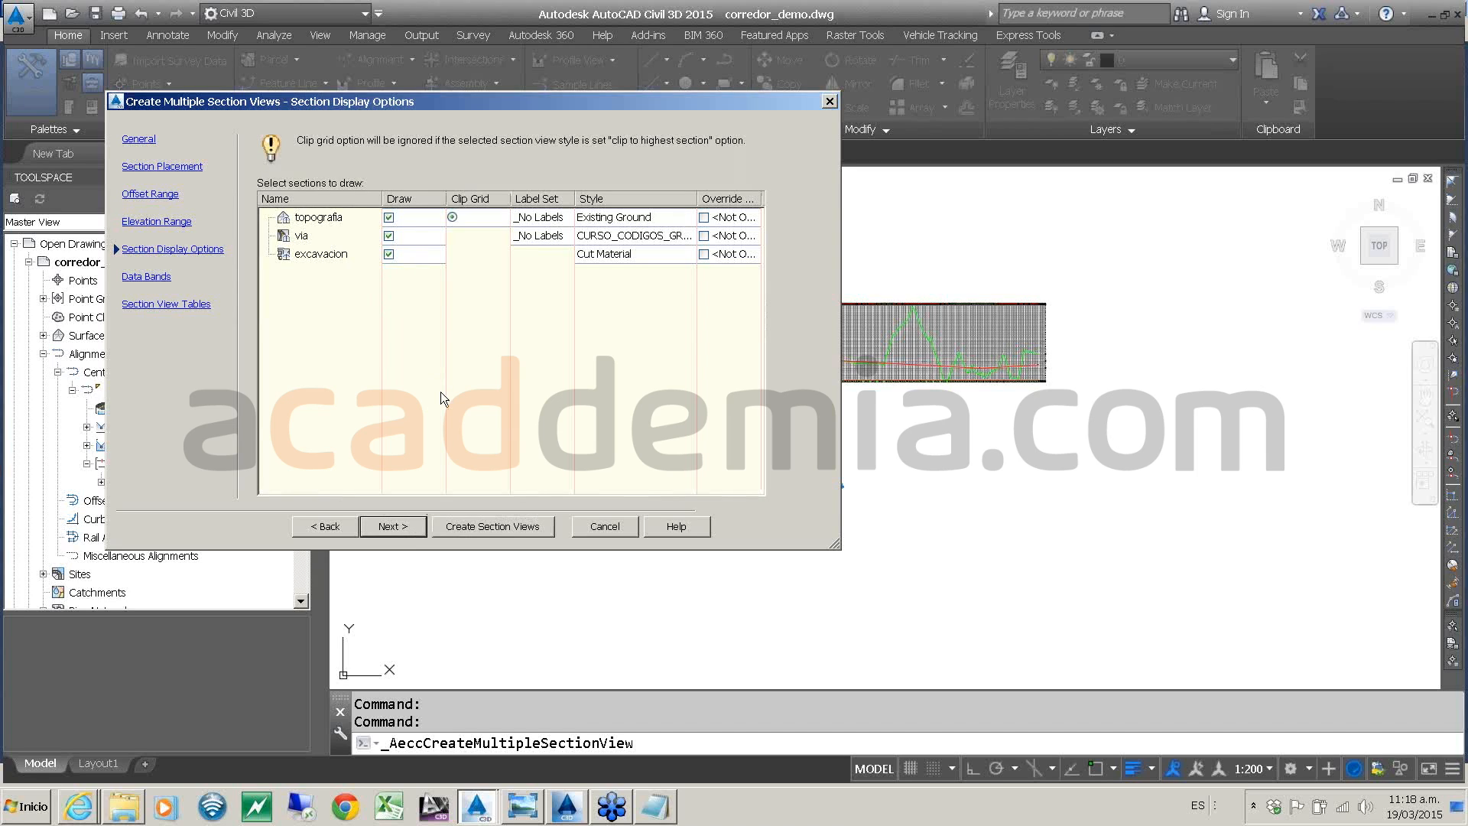
{"action": "left_click", "coordinate": [599, 217]}
{"action": "left_click", "coordinate": [594, 231]}
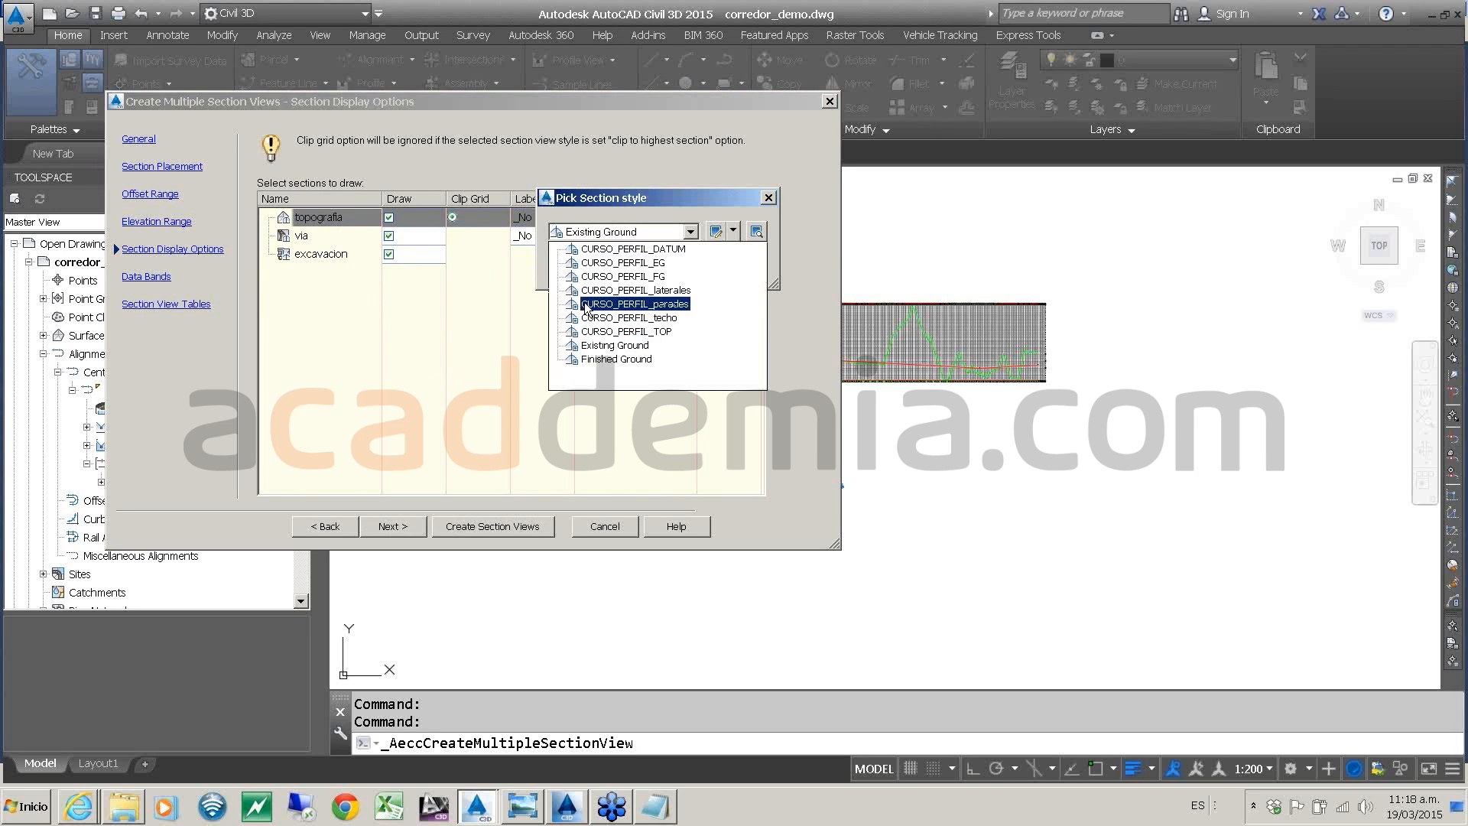
{"action": "left_click", "coordinate": [612, 264]}
{"action": "left_click", "coordinate": [582, 266]}
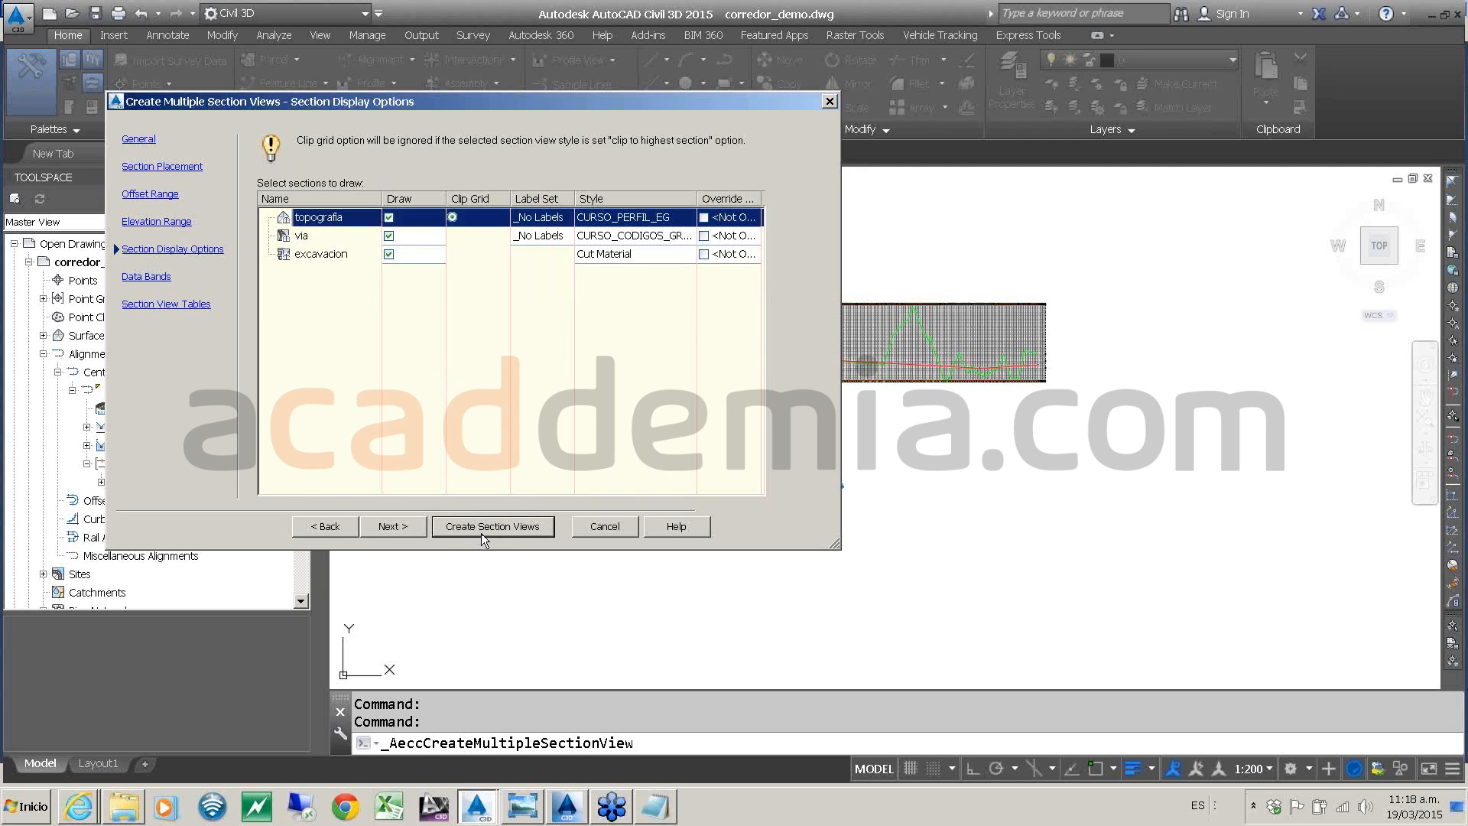
- Create the section views with the CURSO_BAND_SEC_DATOS band set and place them beside the profile view
{"action": "left_click", "coordinate": [399, 526]}
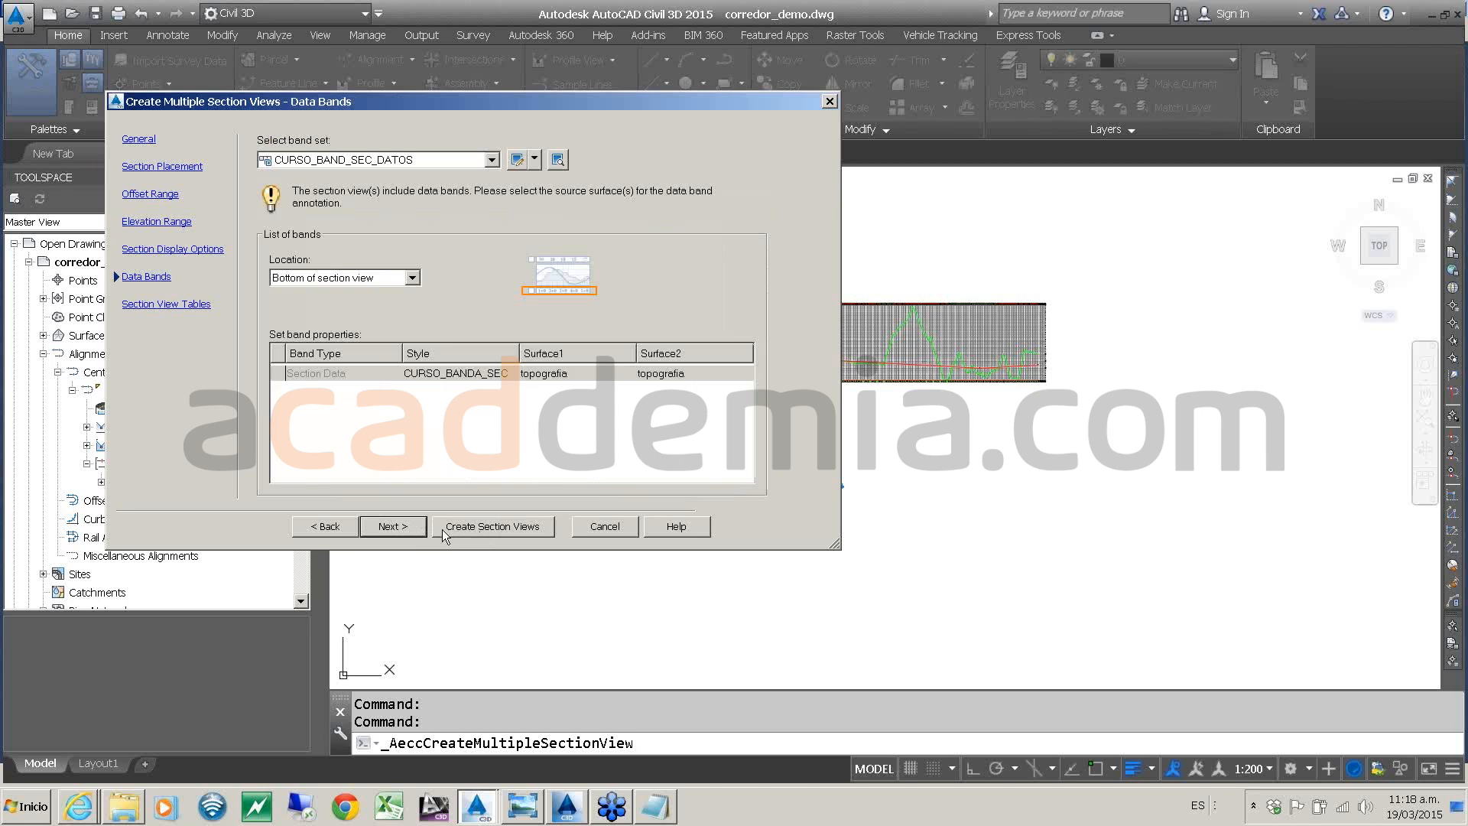
{"action": "left_click", "coordinate": [484, 526]}
{"action": "scroll", "coordinate": [925, 463], "scroll_direction": "down", "scroll_amount": 2}
{"action": "middle_click_drag", "start_coordinate": [925, 463], "coordinate": [561, 424]}
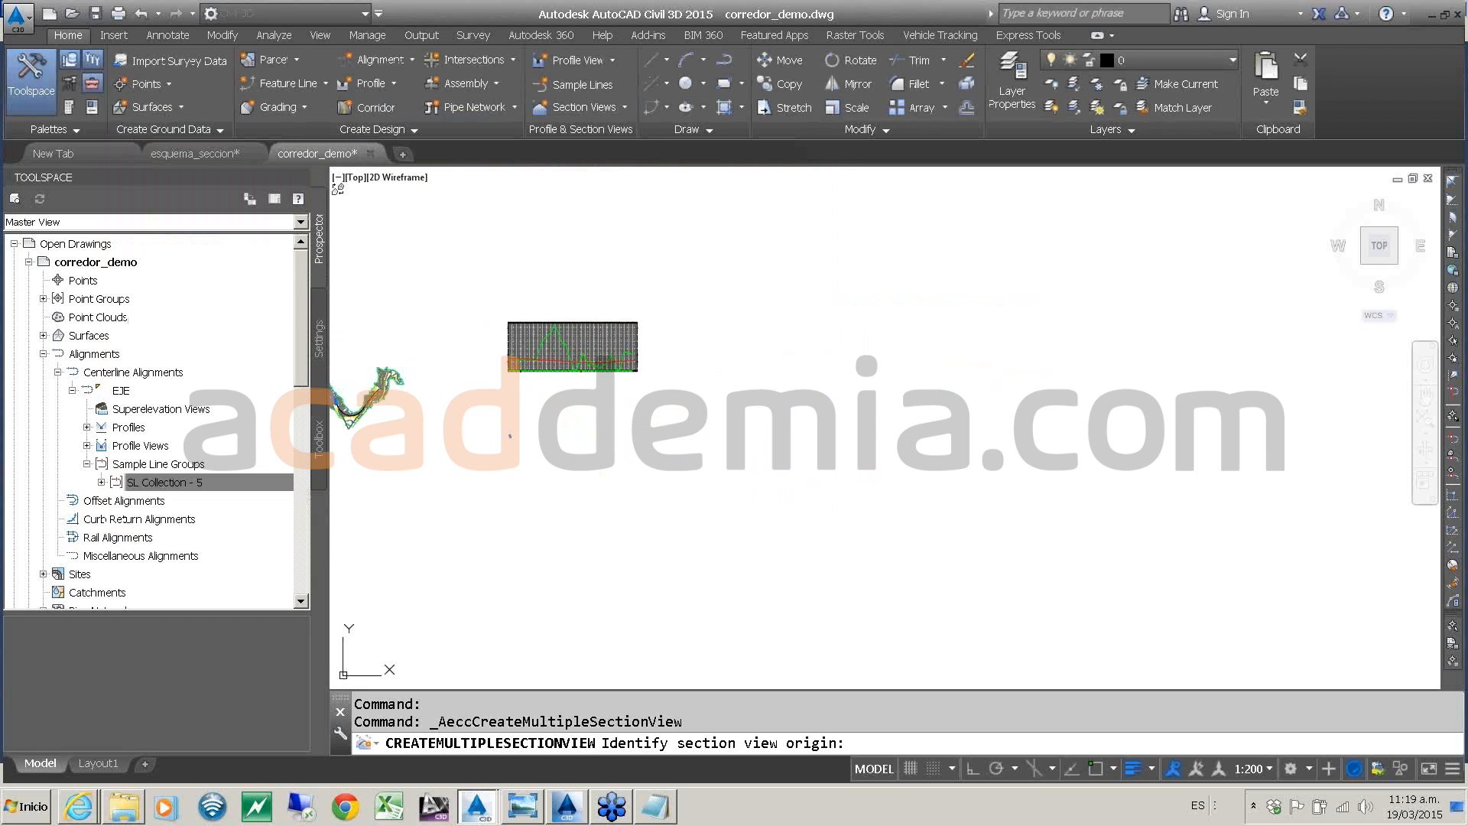
{"action": "left_click", "coordinate": [798, 372]}
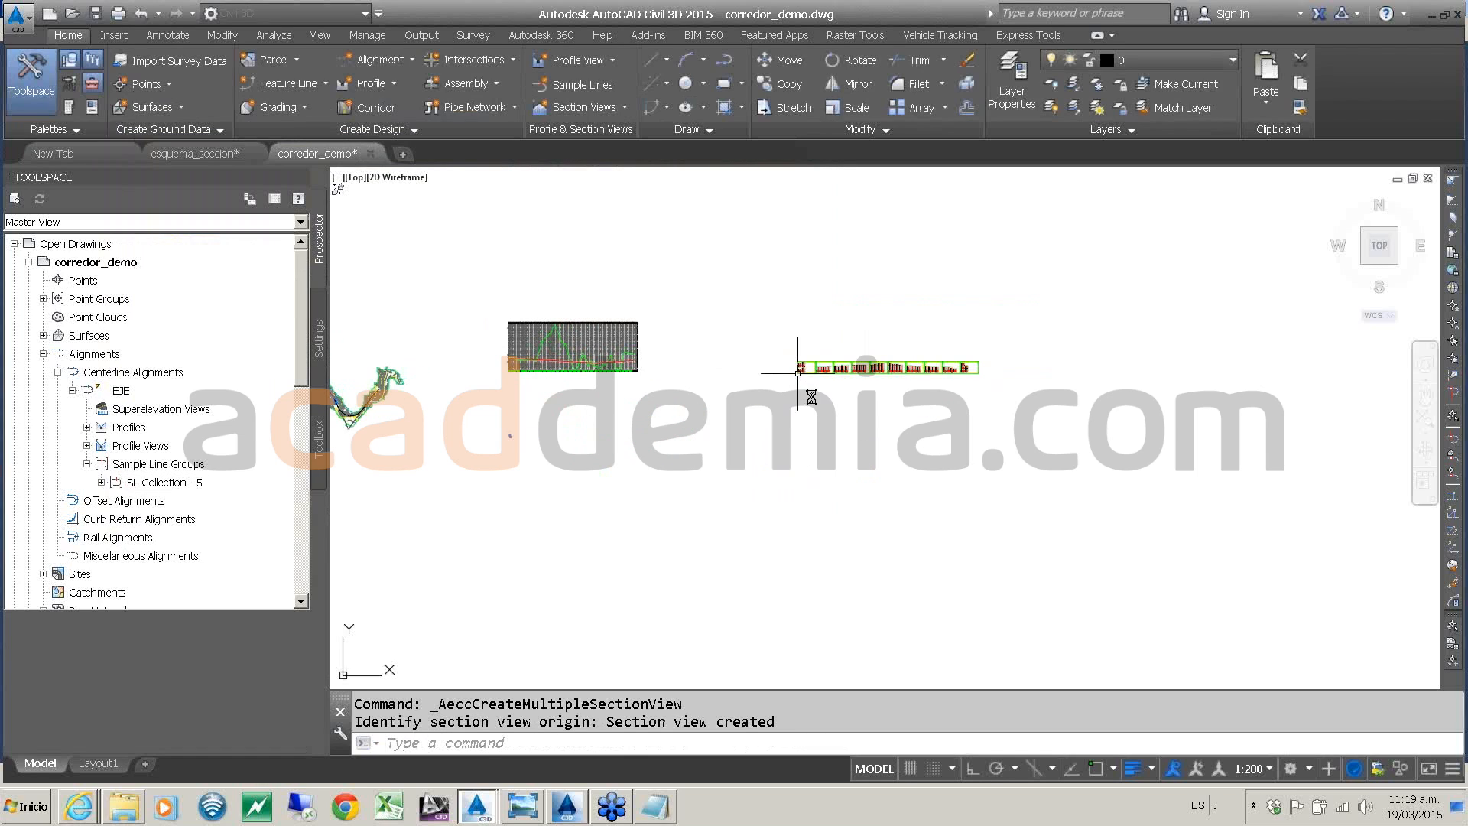
- Examine the tunnel's hatched excavation area in the section views and the arrangement of views across the sheets
{"action": "scroll", "coordinate": [811, 373], "scroll_direction": "up", "scroll_amount": 6}
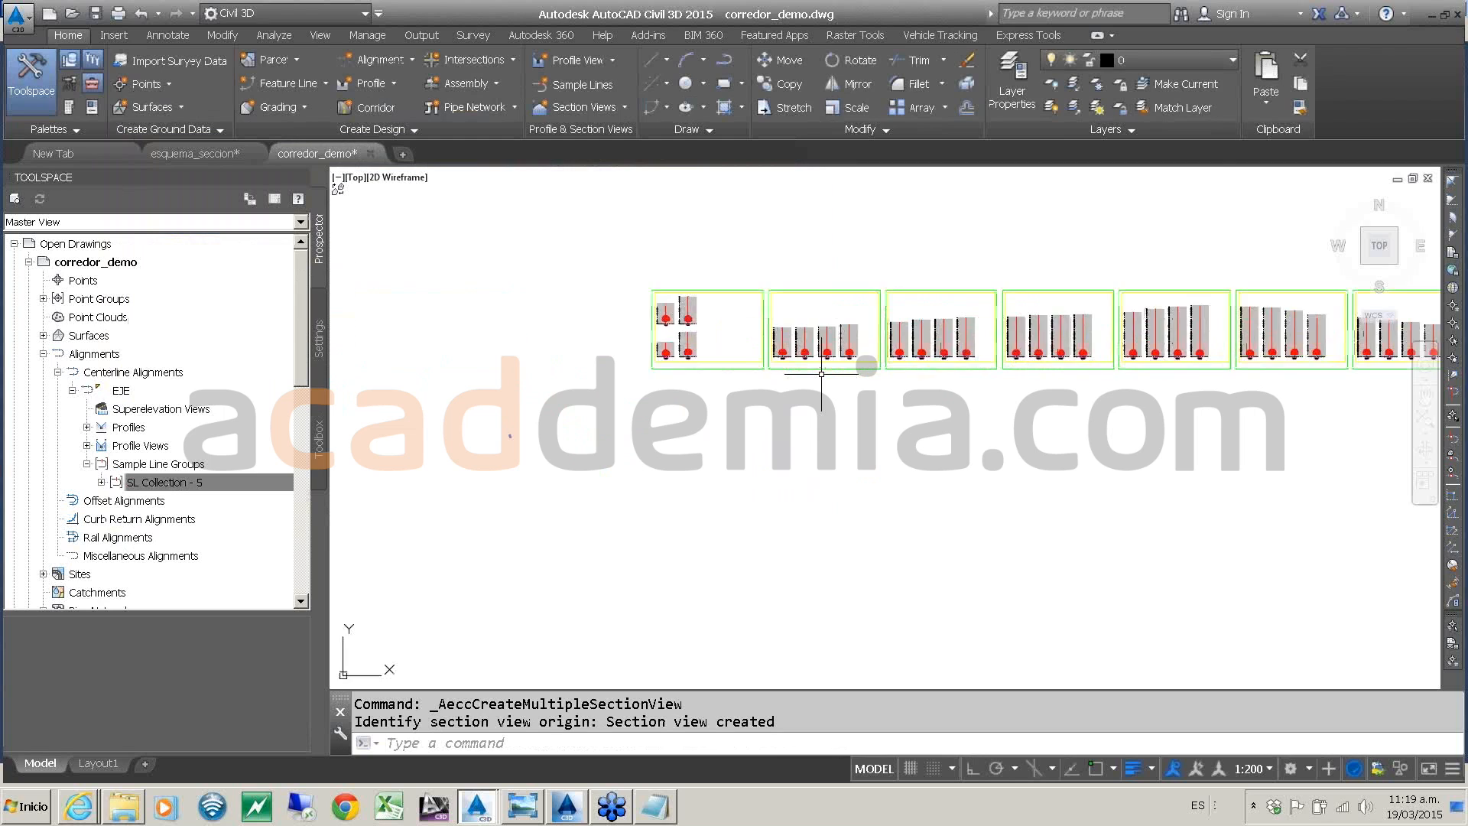
{"action": "scroll", "coordinate": [814, 360], "scroll_direction": "up", "scroll_amount": 10}
{"action": "middle_click_drag", "start_coordinate": [812, 367], "coordinate": [881, 639]}
{"action": "scroll", "coordinate": [666, 436], "scroll_direction": "up", "scroll_amount": 10}
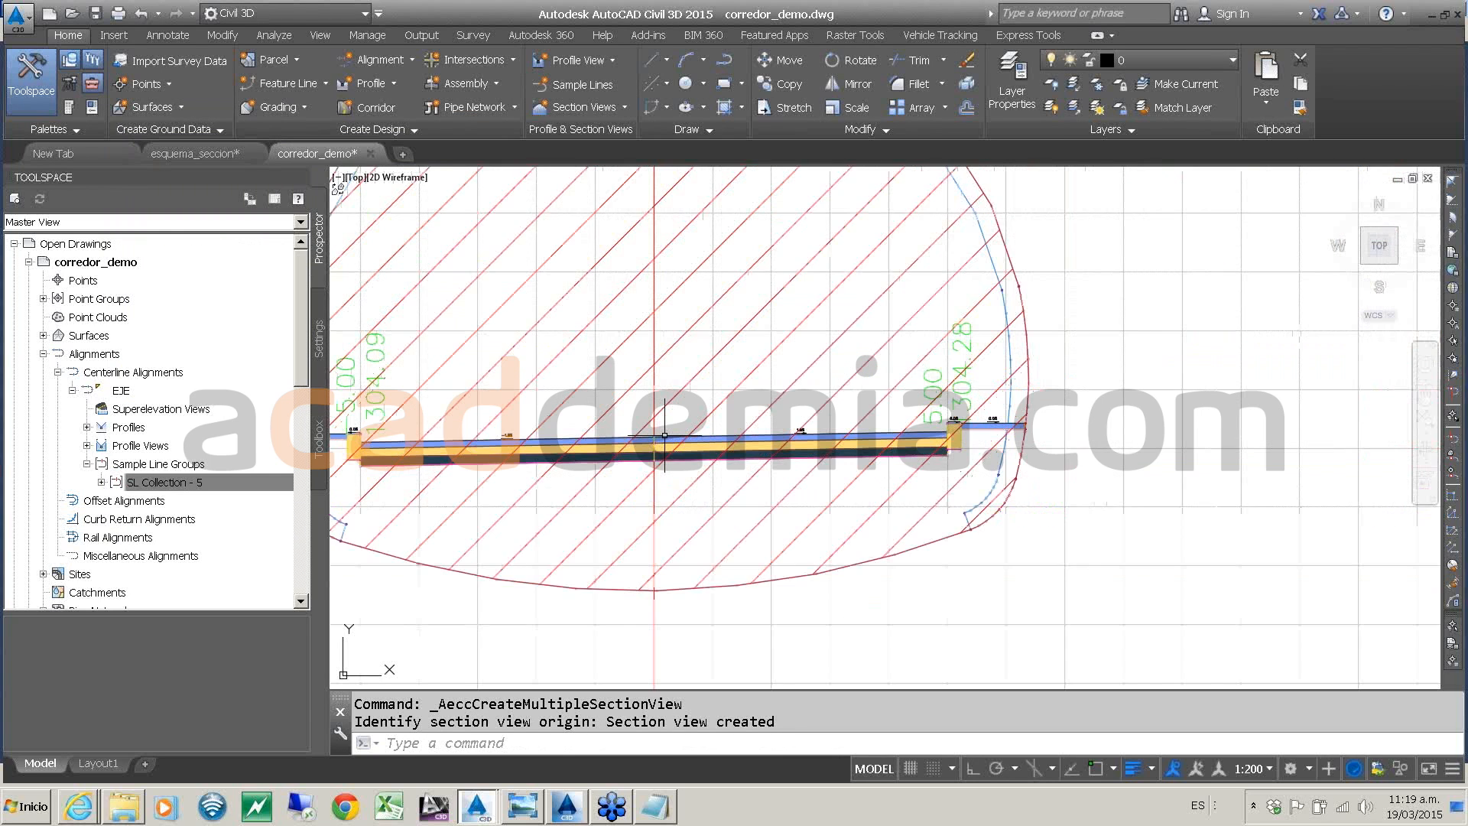
{"action": "scroll", "coordinate": [667, 436], "scroll_direction": "down", "scroll_amount": 8}
{"action": "scroll", "coordinate": [667, 436], "scroll_direction": "up", "scroll_amount": 4}
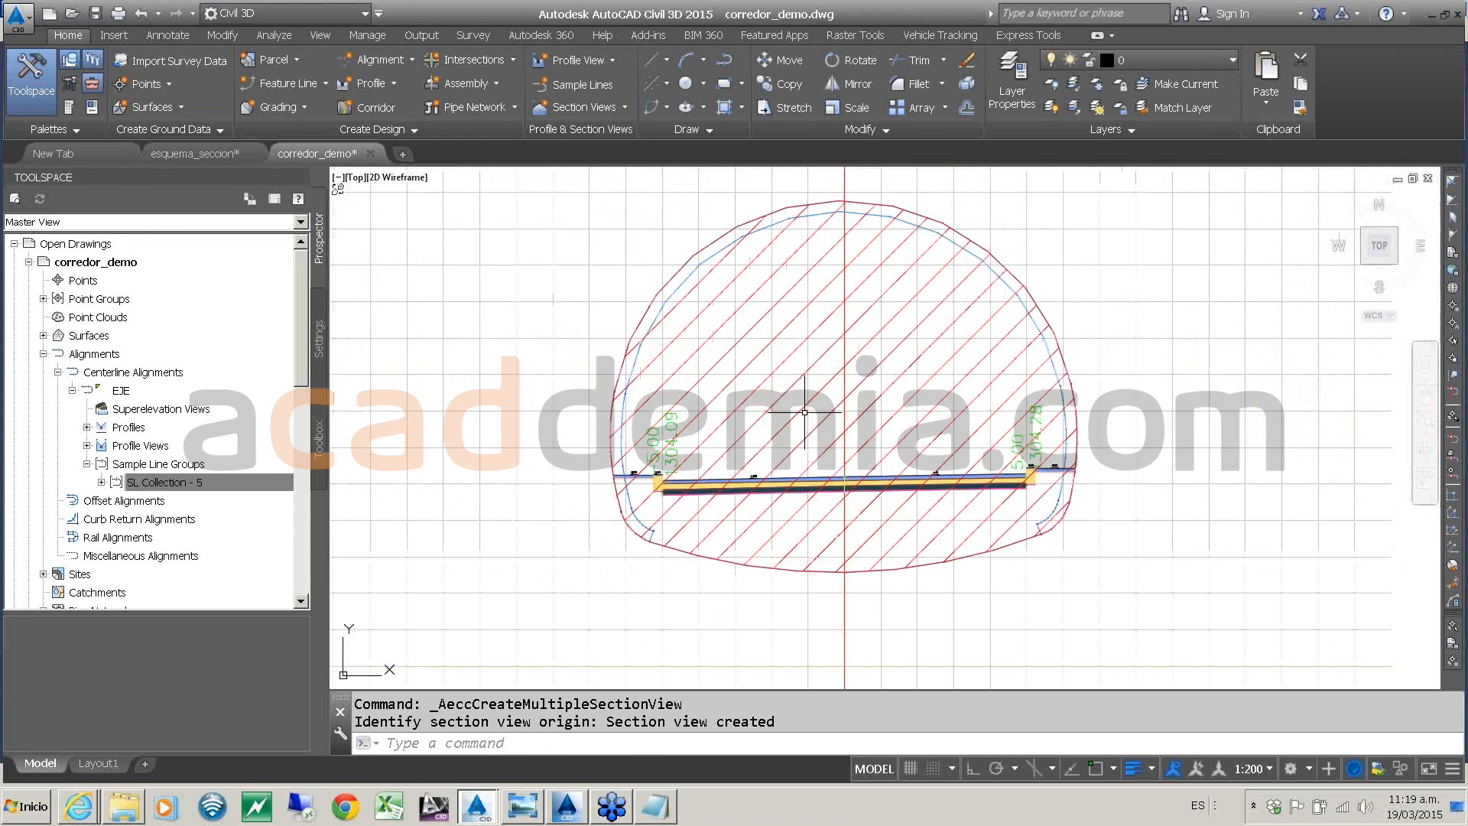
{"action": "mouse_move", "coordinate": [852, 438]}
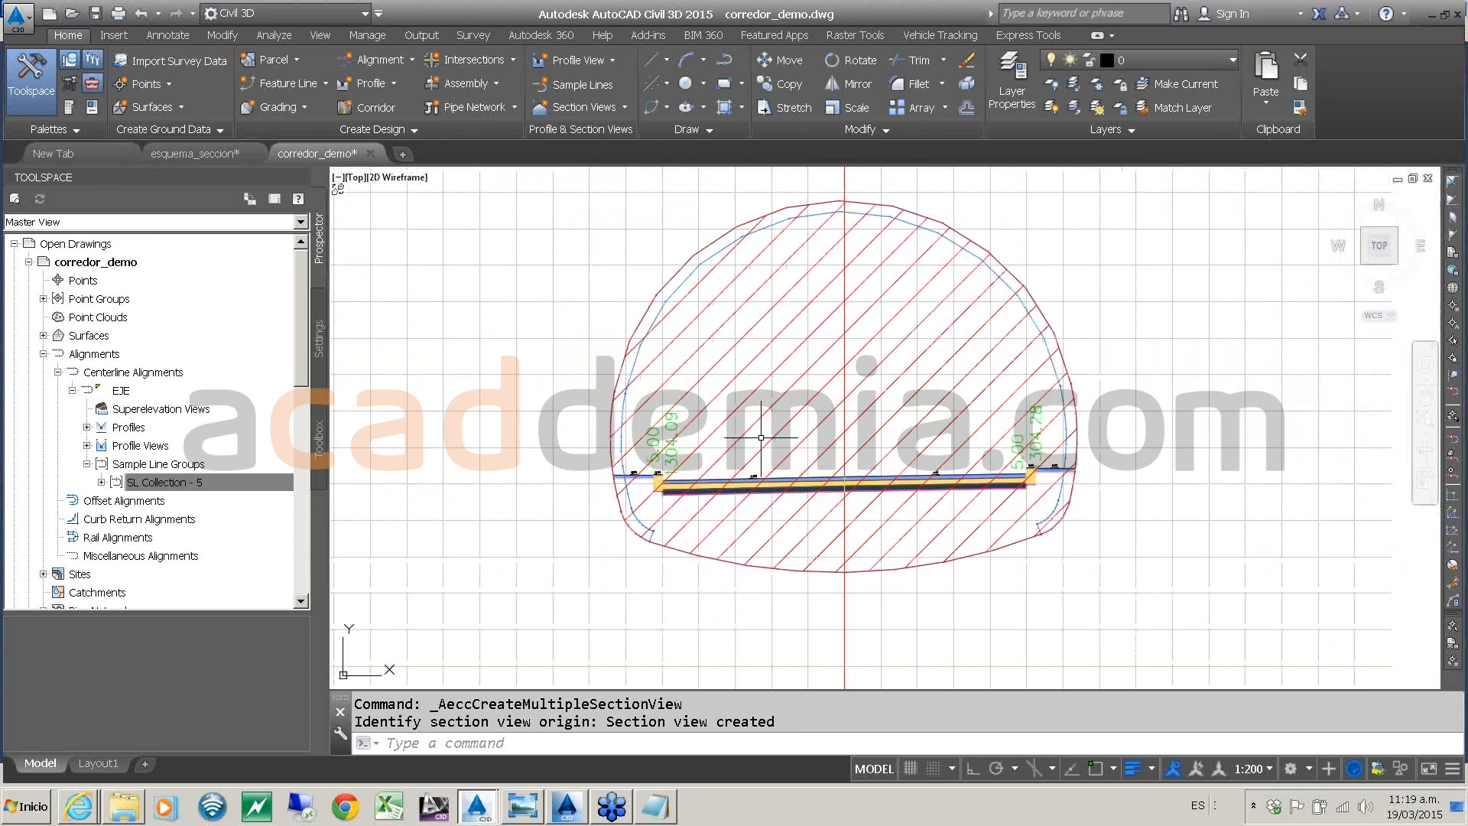
{"action": "scroll", "coordinate": [761, 437], "scroll_direction": "down", "scroll_amount": 2}
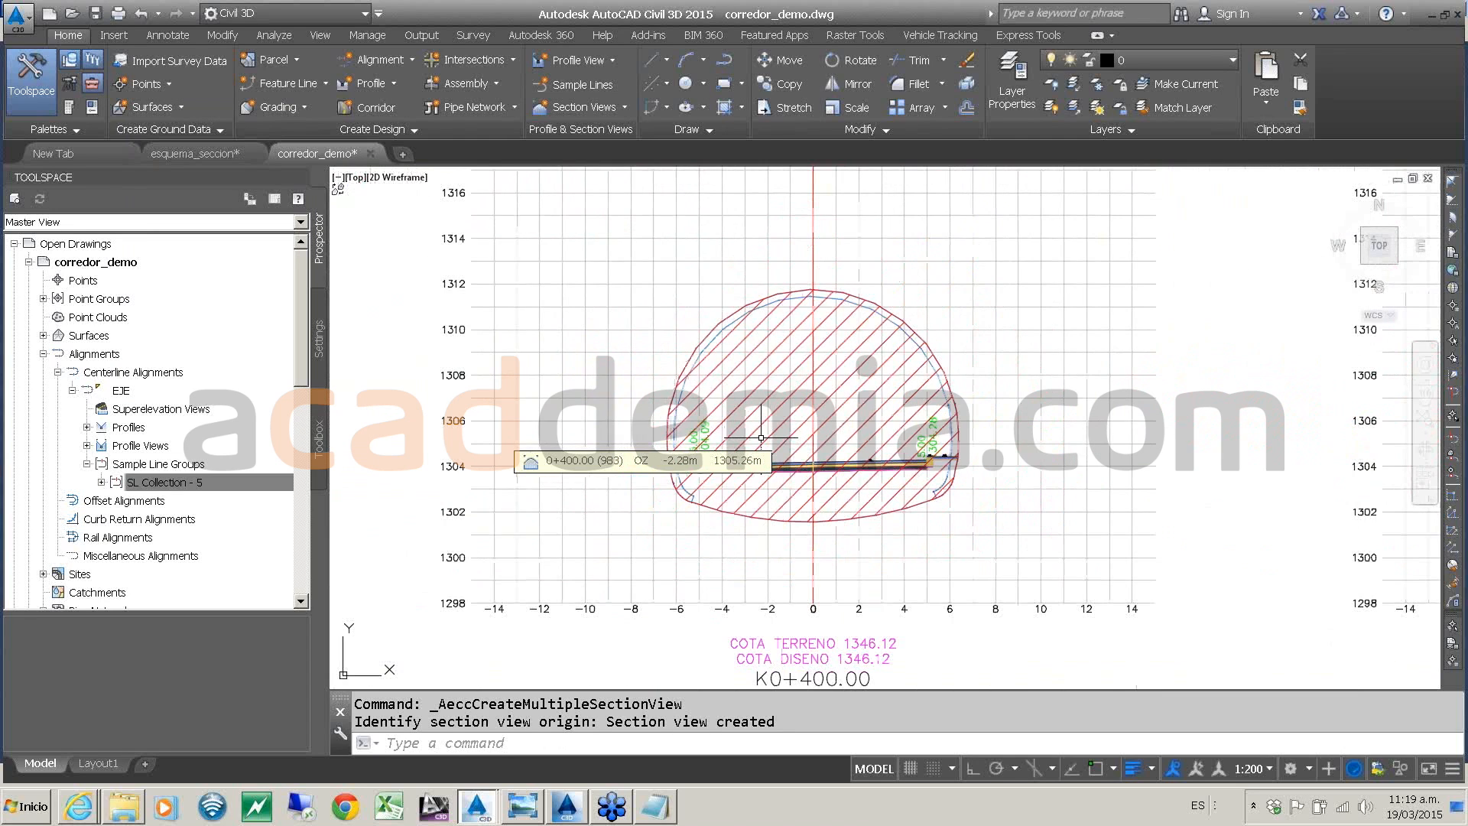
{"action": "scroll", "coordinate": [761, 438], "scroll_direction": "down", "scroll_amount": 3}
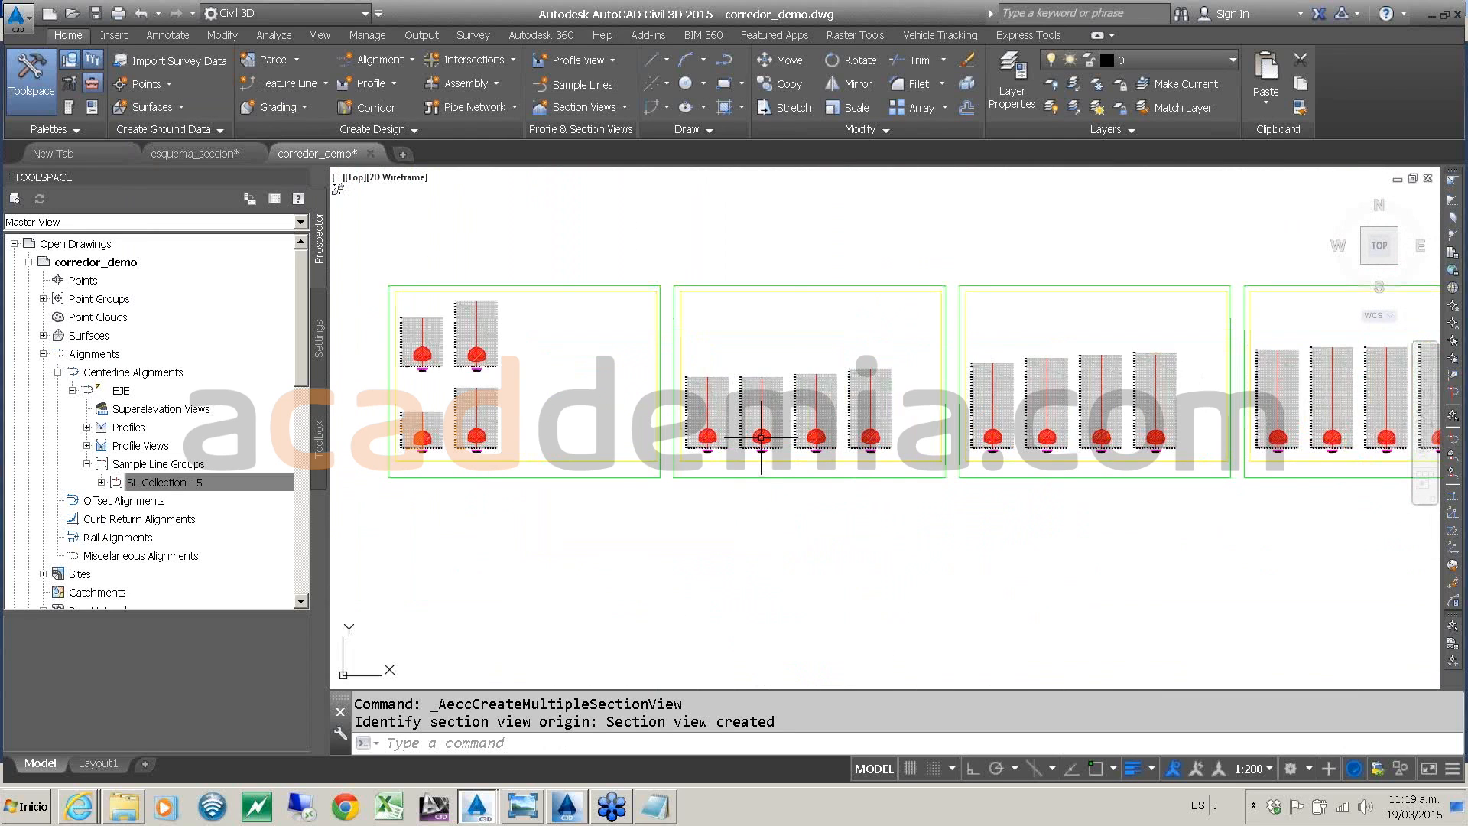
{"action": "scroll", "coordinate": [761, 438], "scroll_direction": "up", "scroll_amount": 3}
{"action": "scroll", "coordinate": [765, 463], "scroll_direction": "down", "scroll_amount": 3}
{"action": "middle_click_drag", "start_coordinate": [764, 463], "coordinate": [565, 365]}
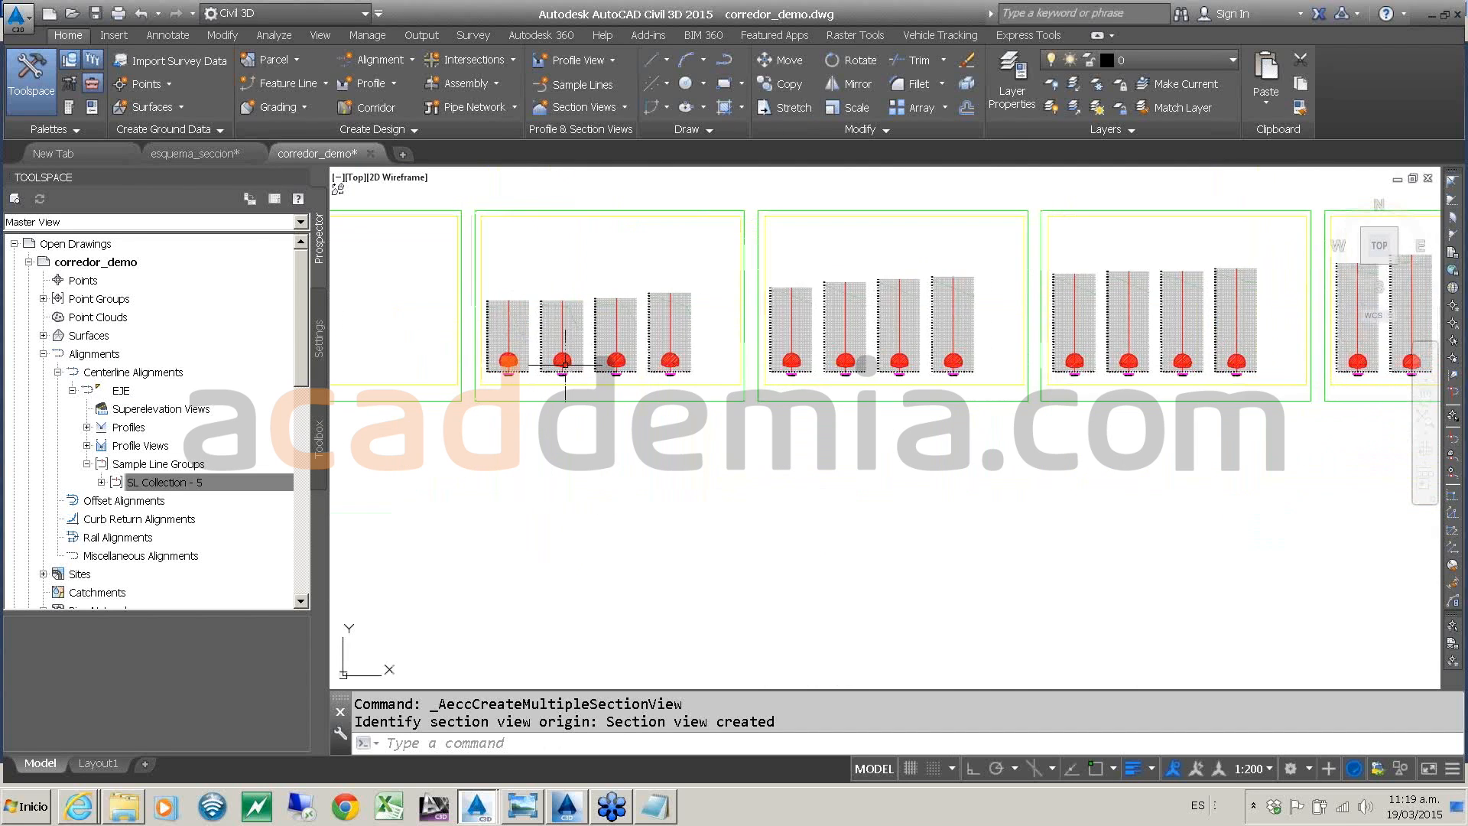
{"action": "scroll", "coordinate": [565, 365], "scroll_direction": "down", "scroll_amount": 1}
{"action": "scroll", "coordinate": [419, 320], "scroll_direction": "down", "scroll_amount": 2}
{"action": "middle_click_drag", "start_coordinate": [419, 319], "coordinate": [433, 356]}
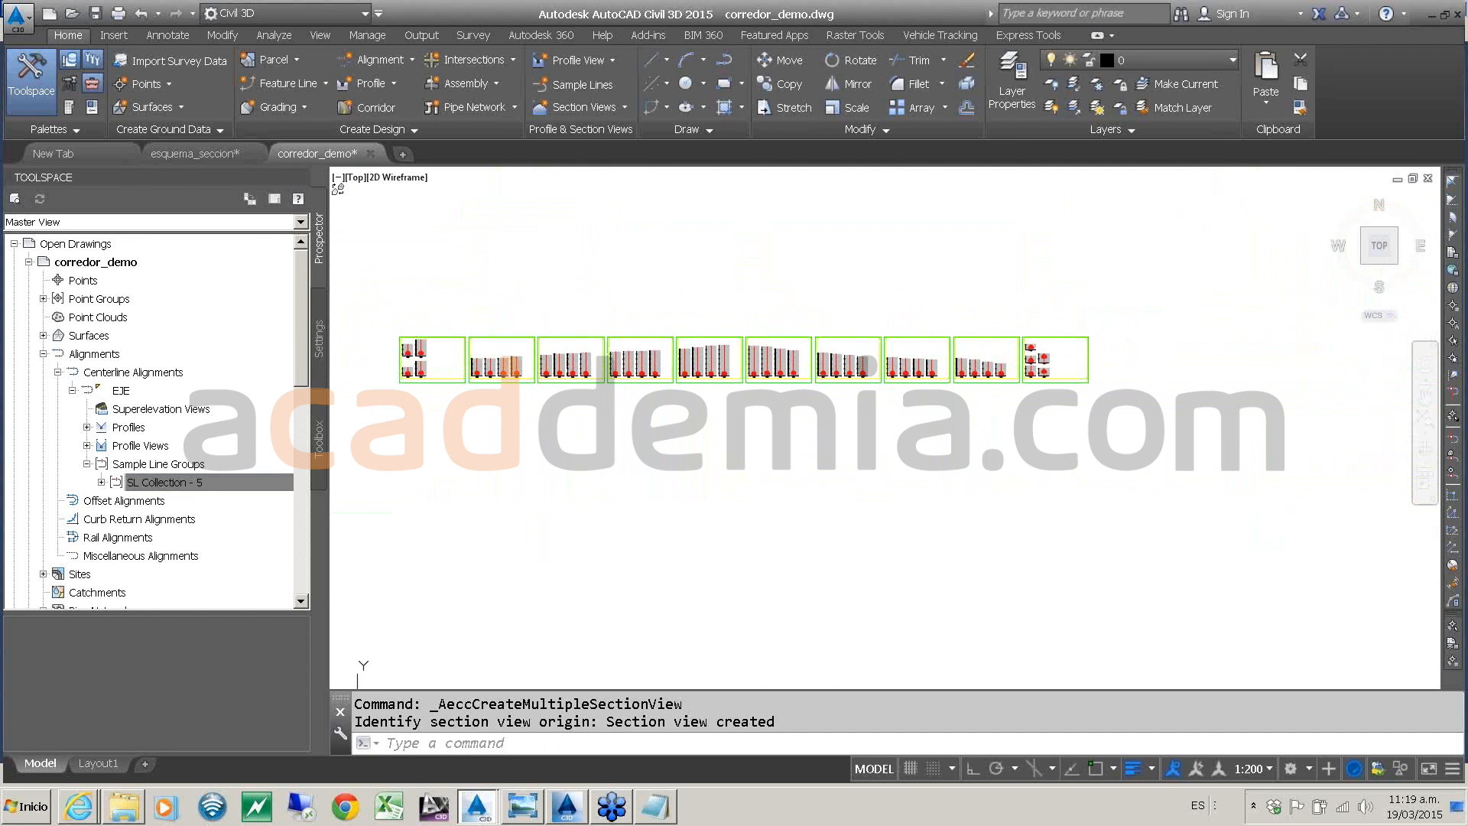
- Start a material volume table for the excavacion material of the SL Collection - 5 sample line group
{"action": "left_click", "coordinate": [222, 33]}
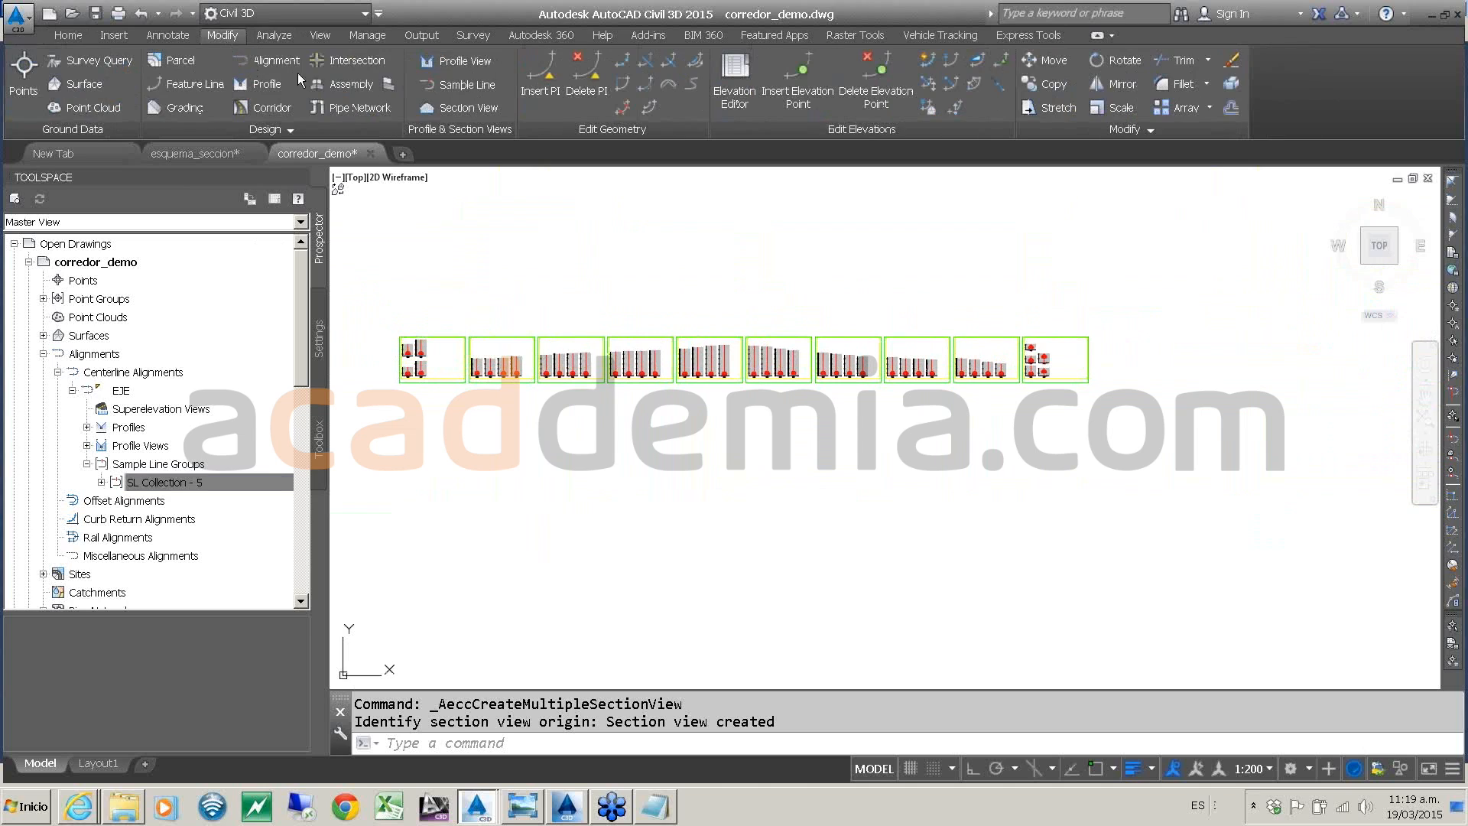
{"action": "left_click", "coordinate": [436, 85]}
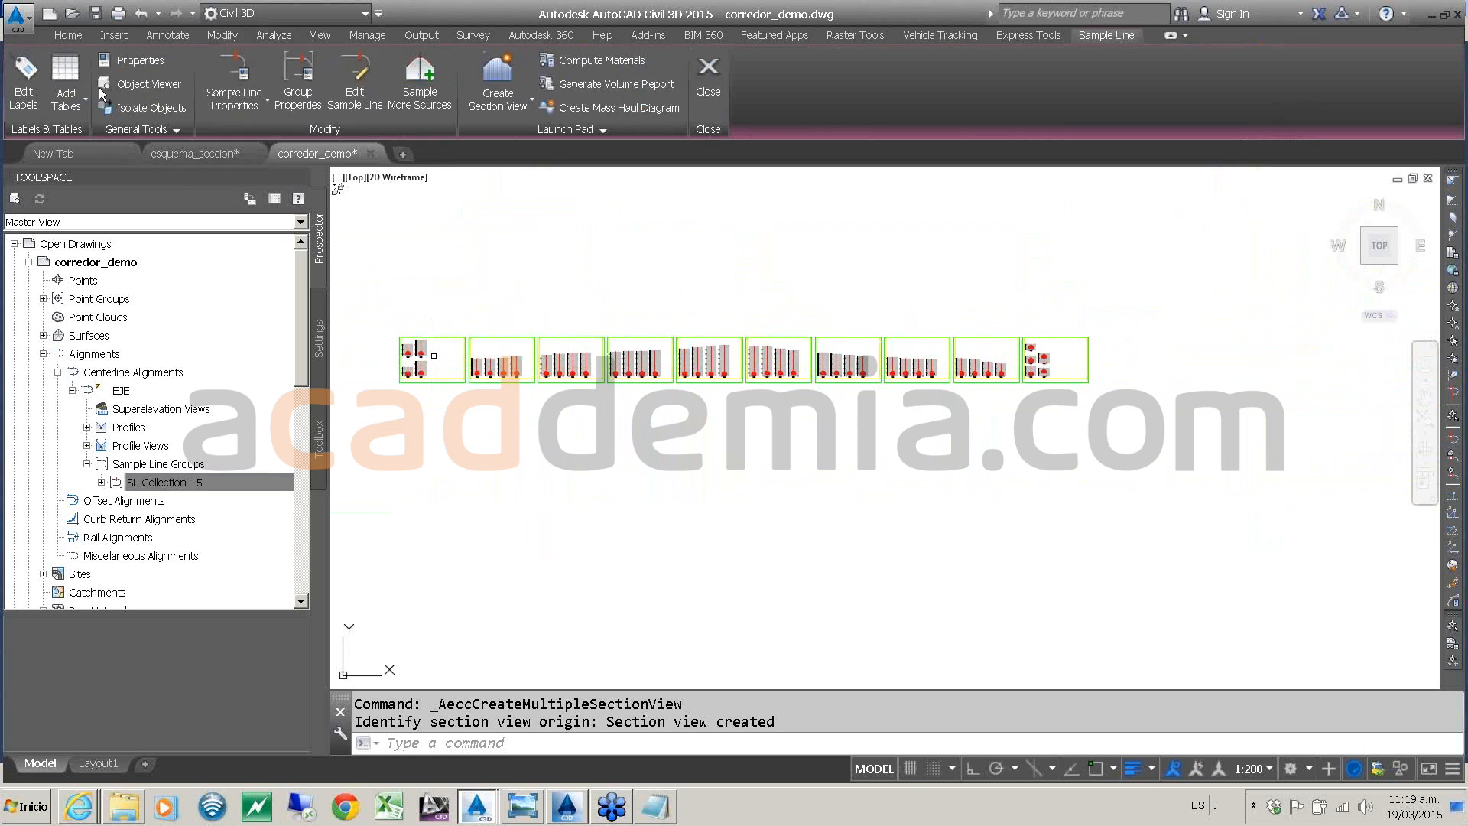
{"action": "left_click", "coordinate": [72, 98]}
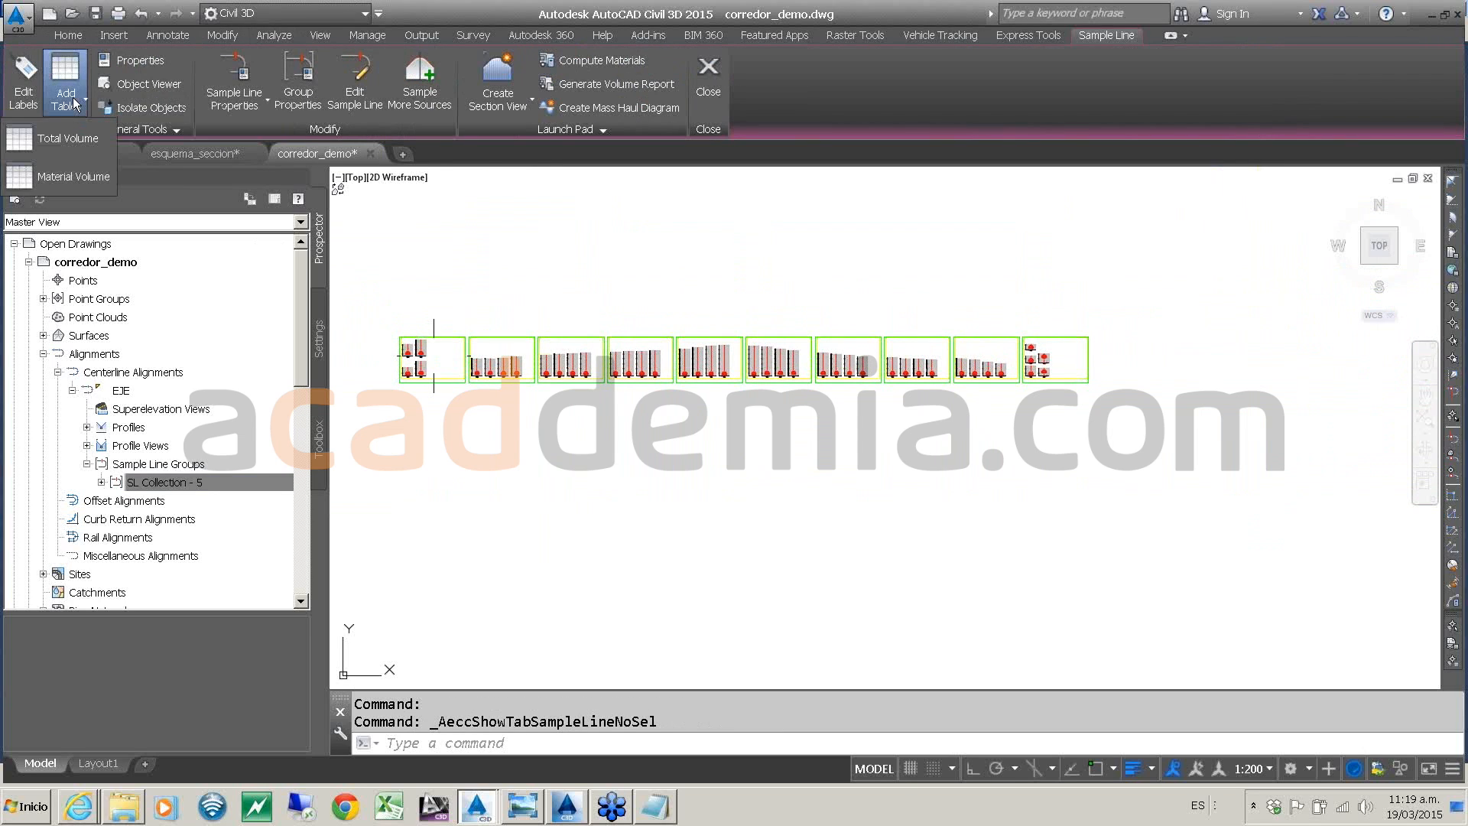
{"action": "left_click", "coordinate": [72, 175]}
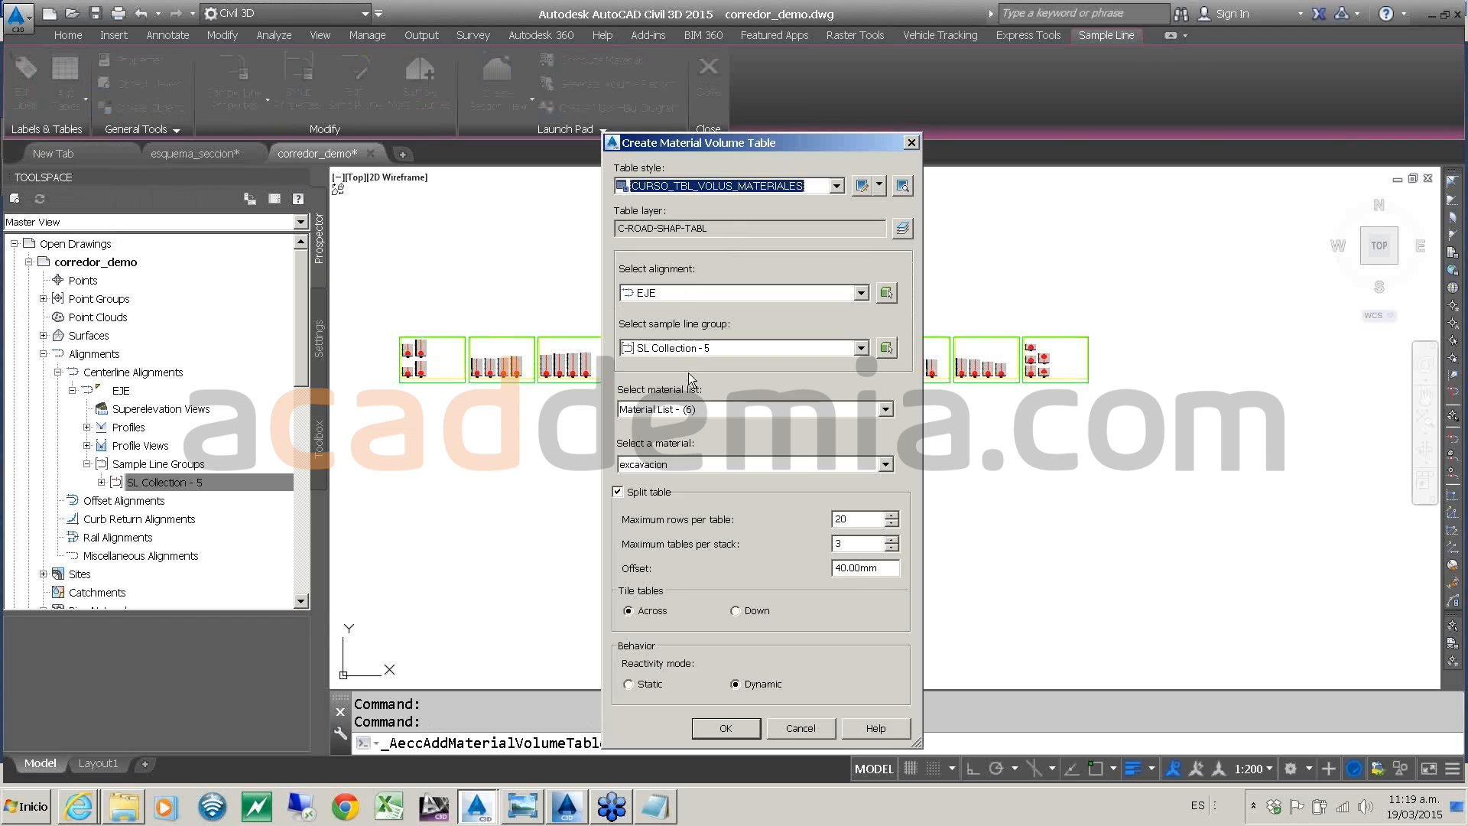
{"action": "left_click", "coordinate": [676, 465]}
{"action": "left_click", "coordinate": [676, 464]}
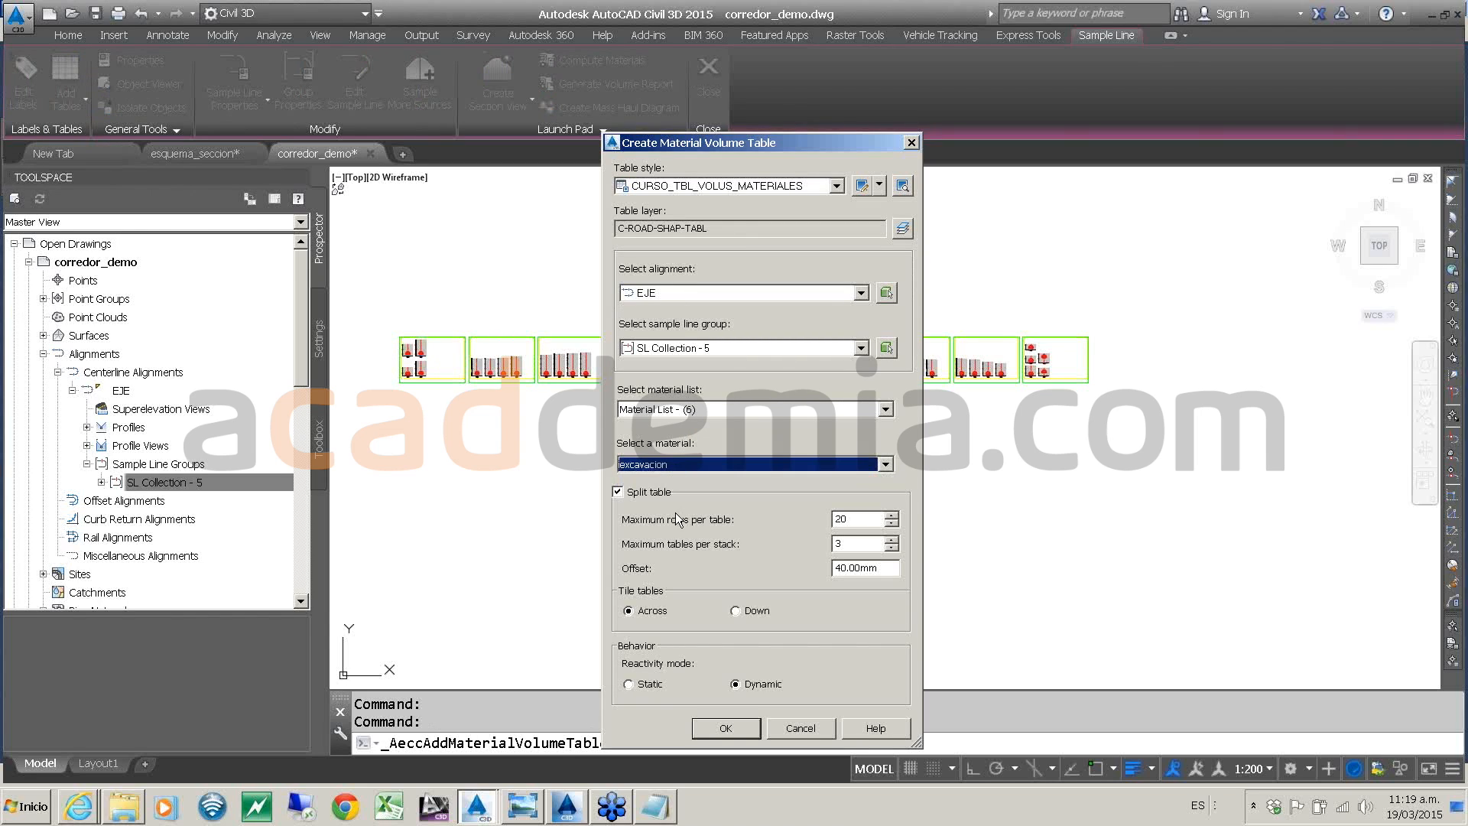
- Accept the table settings and place the material volume table just below the first section sheets
{"action": "left_click", "coordinate": [726, 728]}
{"action": "middle_click_drag", "start_coordinate": [756, 526], "coordinate": [830, 397]}
{"action": "left_click", "coordinate": [753, 421]}
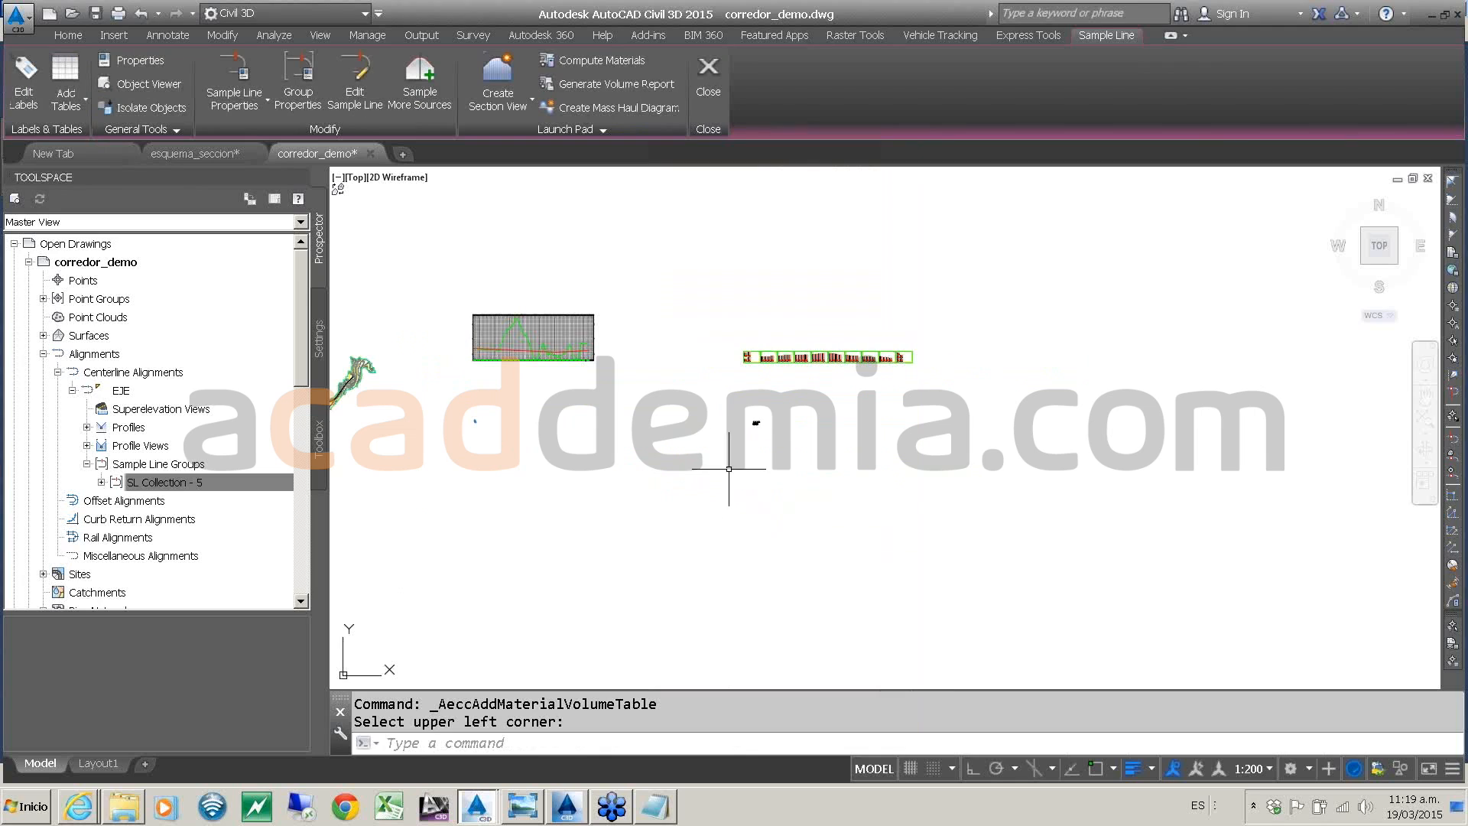
- Examine the station, area, volume and cumulative volume columns of the TABLA DE MATERIALES tables below the section sheets
{"action": "scroll", "coordinate": [758, 422], "scroll_direction": "up", "scroll_amount": 15}
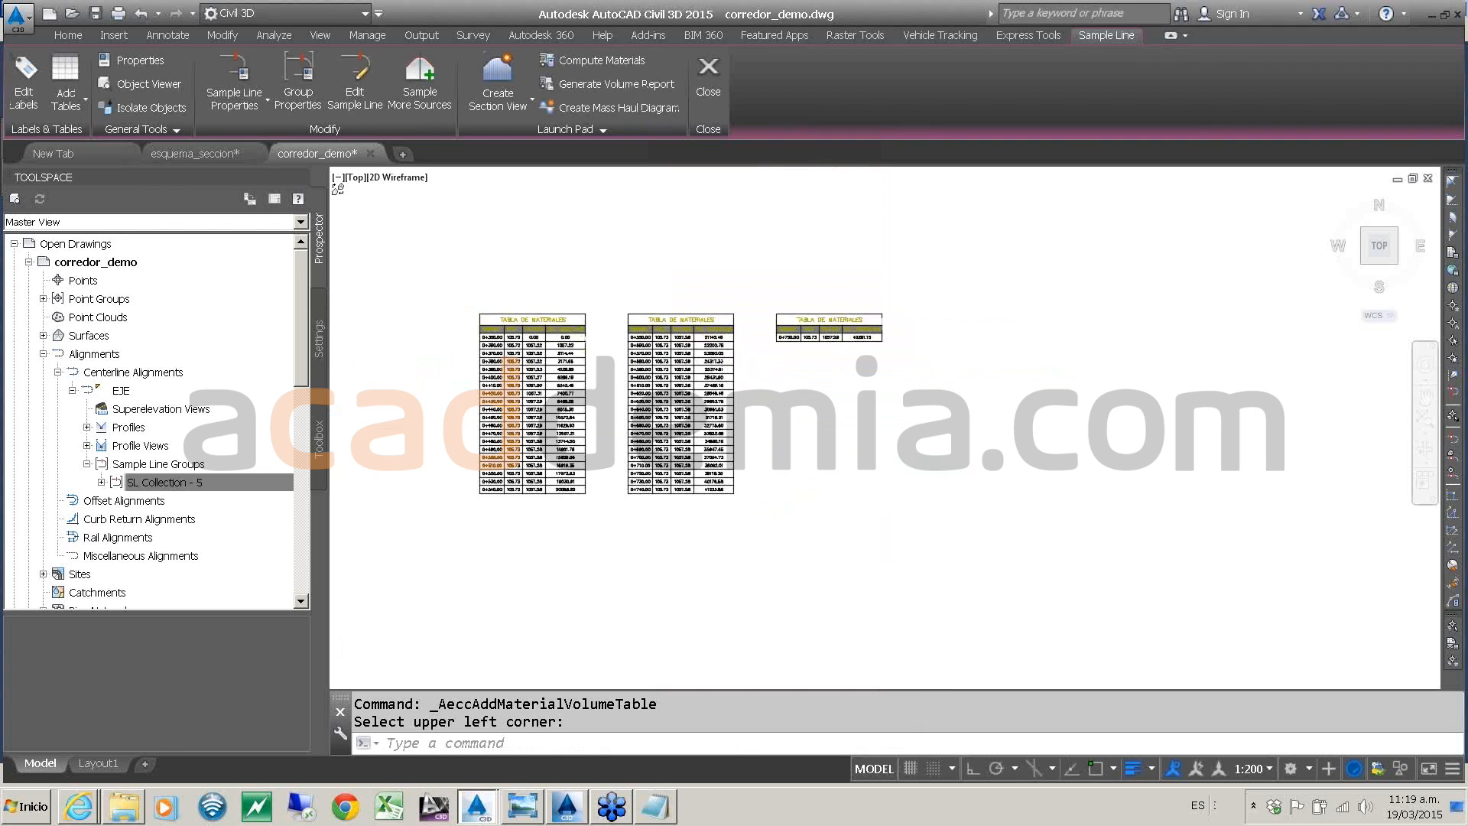
{"action": "scroll", "coordinate": [741, 374], "scroll_direction": "up", "scroll_amount": 4}
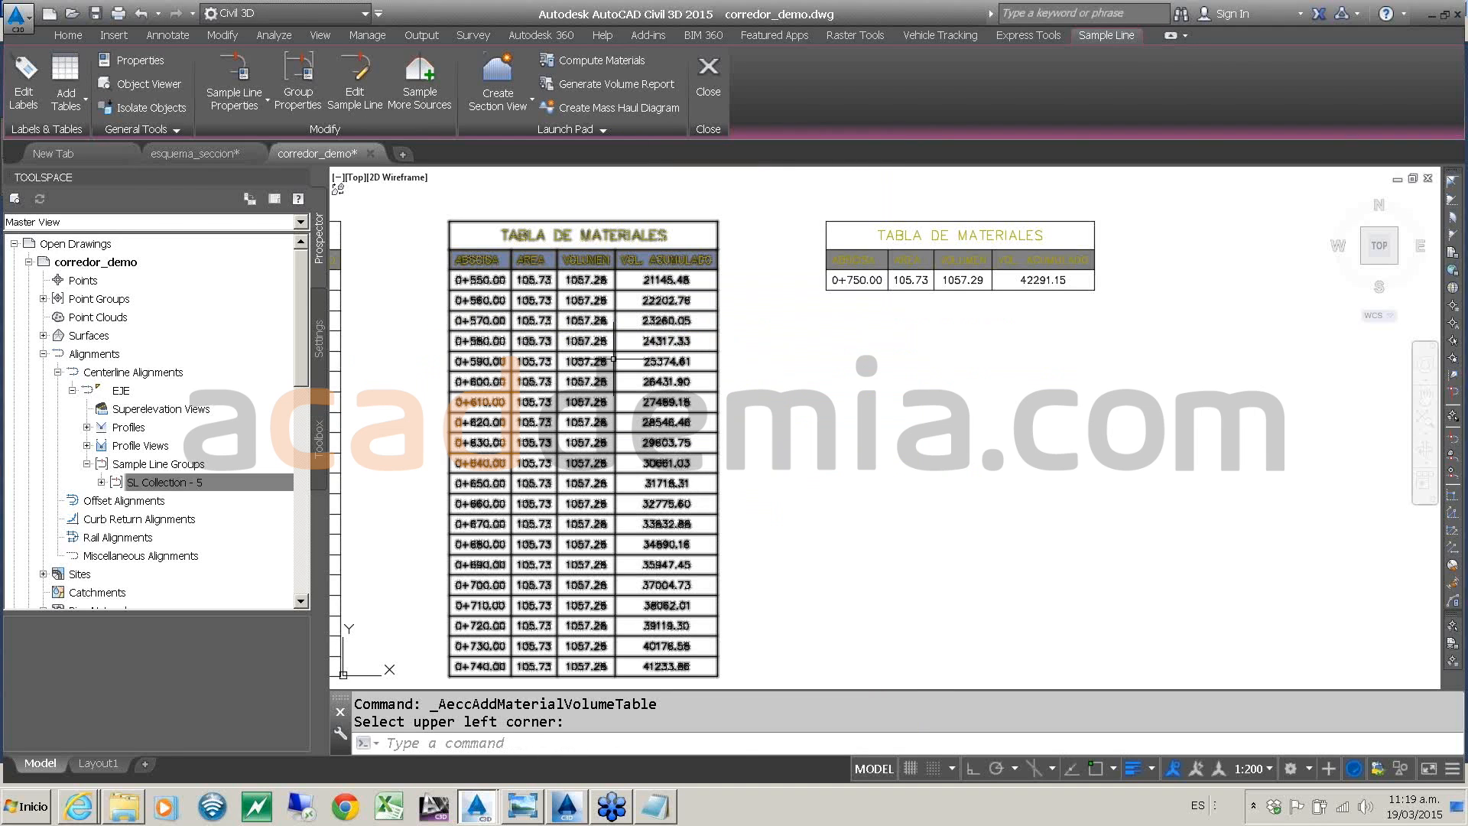
{"action": "middle_click_drag", "start_coordinate": [613, 358], "coordinate": [953, 406]}
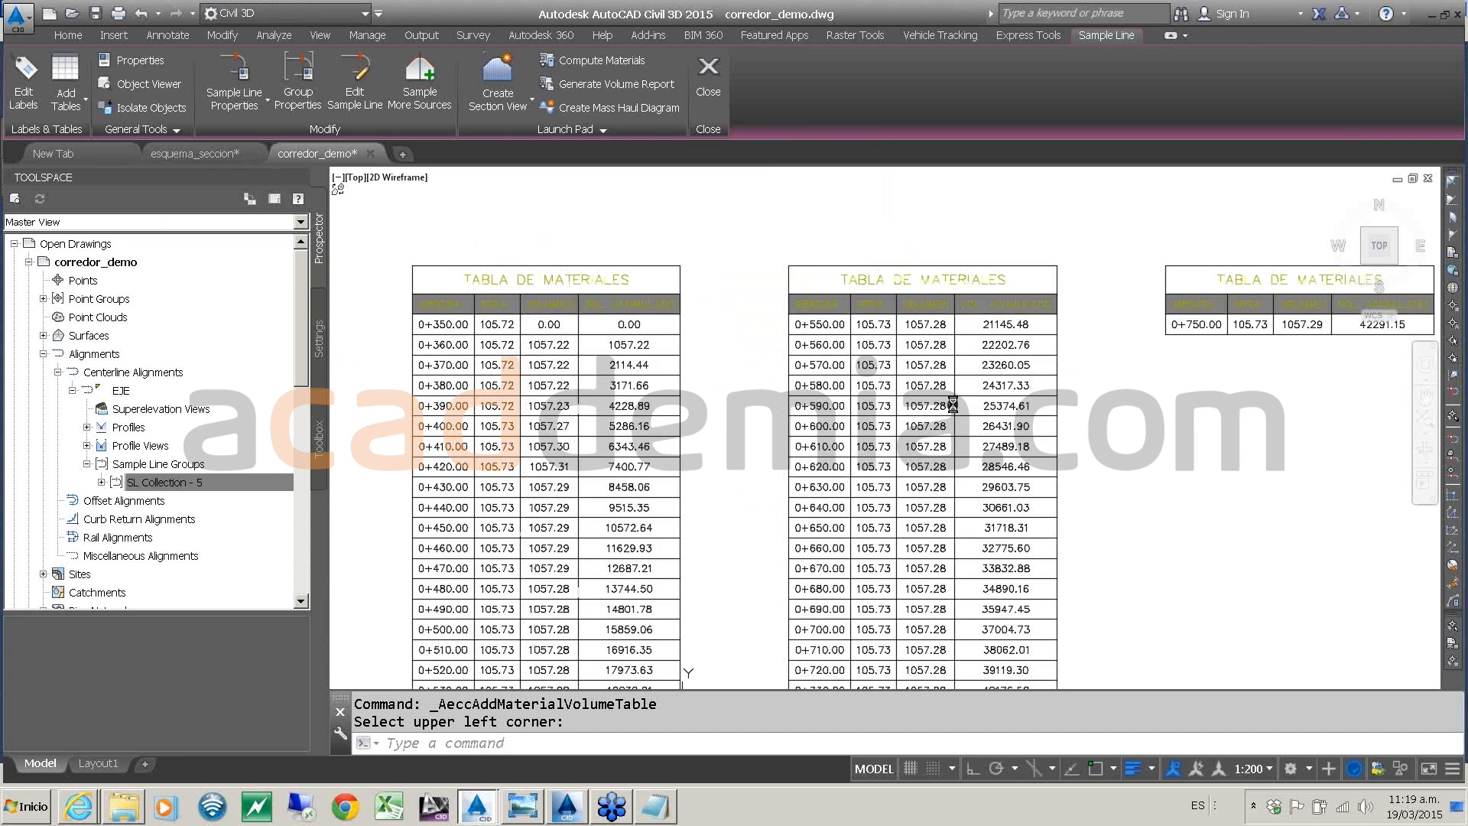
{"action": "scroll", "coordinate": [594, 364], "scroll_direction": "up", "scroll_amount": 2}
{"action": "middle_click_drag", "start_coordinate": [593, 364], "coordinate": [862, 343]}
{"action": "scroll", "coordinate": [862, 343], "scroll_direction": "down", "scroll_amount": 2}
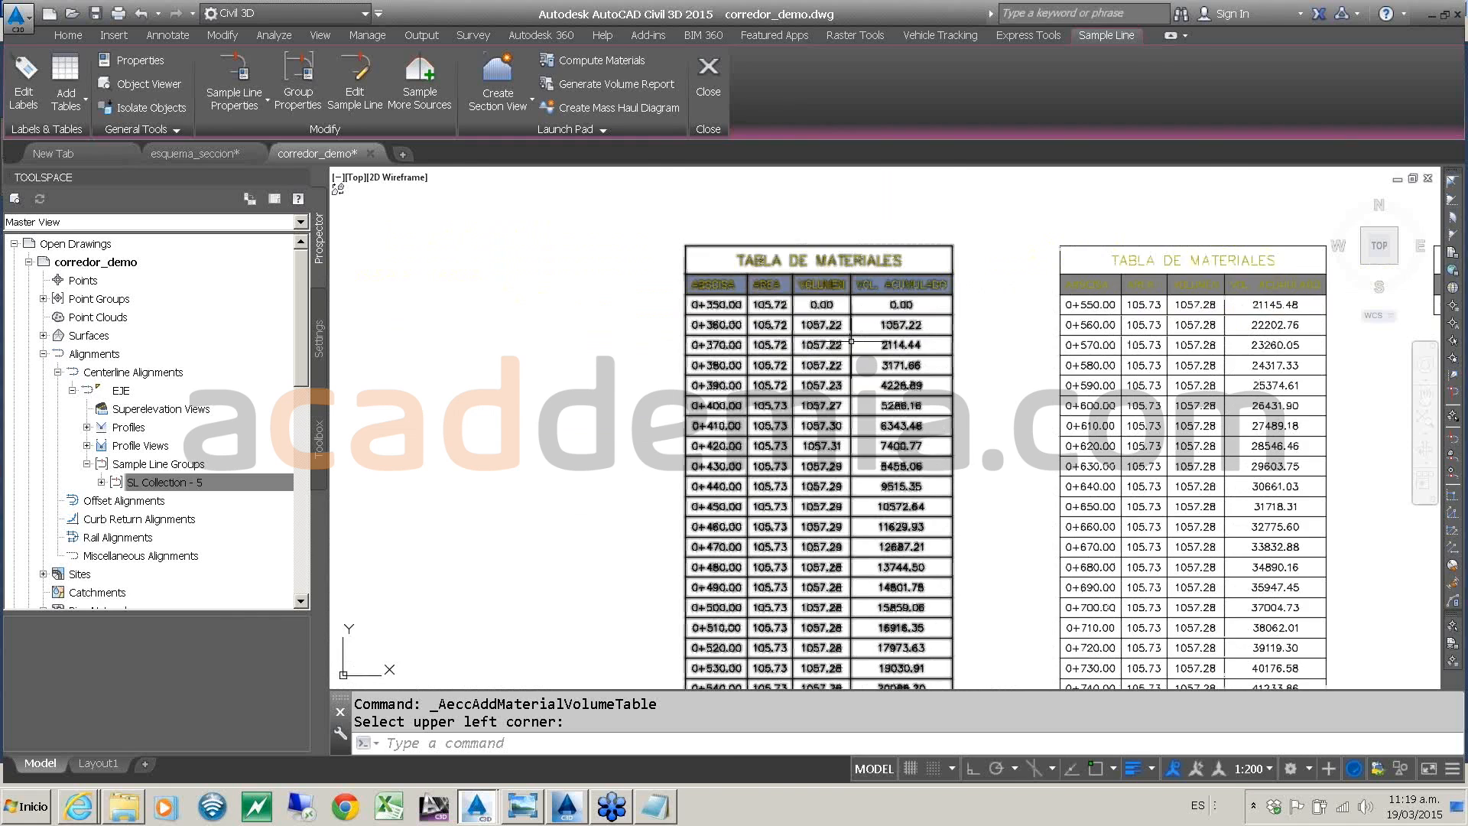
{"action": "scroll", "coordinate": [793, 351], "scroll_direction": "up", "scroll_amount": 6}
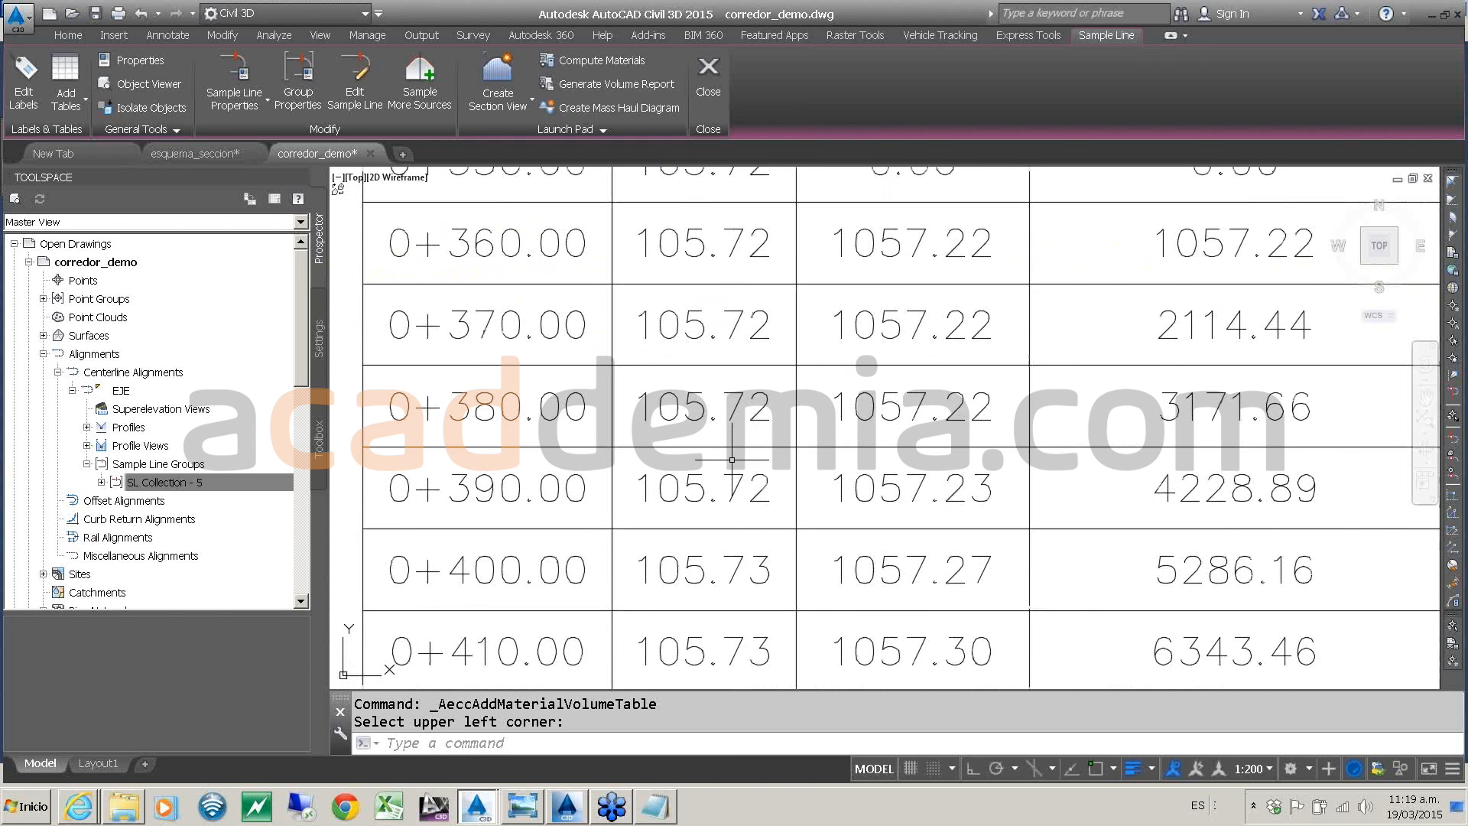
{"action": "scroll", "coordinate": [727, 490], "scroll_direction": "down", "scroll_amount": 2}
{"action": "middle_click_drag", "start_coordinate": [724, 413], "coordinate": [718, 494]}
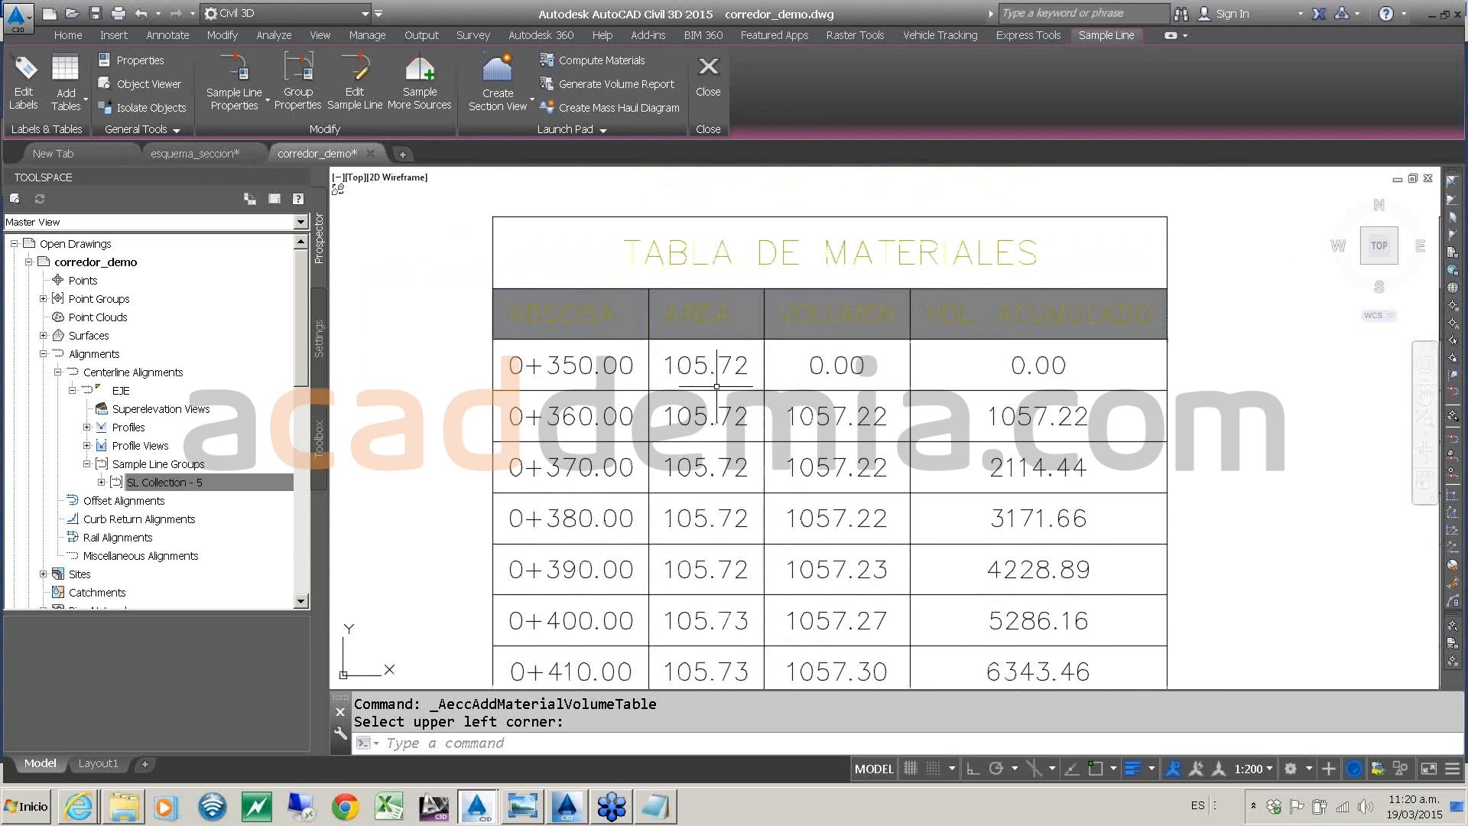
{"action": "scroll", "coordinate": [716, 386], "scroll_direction": "down", "scroll_amount": 4}
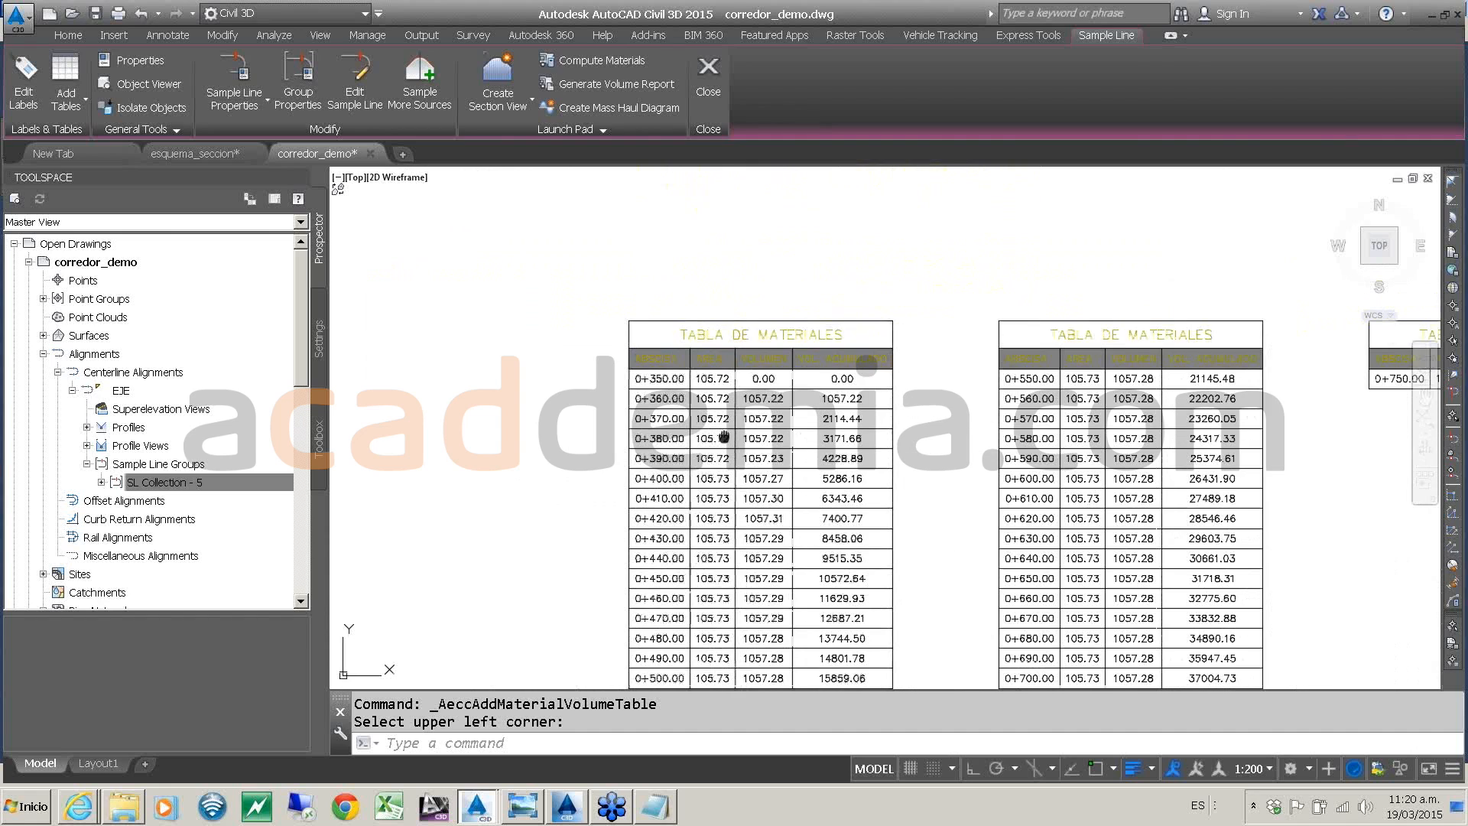
{"action": "middle_click_drag", "start_coordinate": [724, 430], "coordinate": [715, 354]}
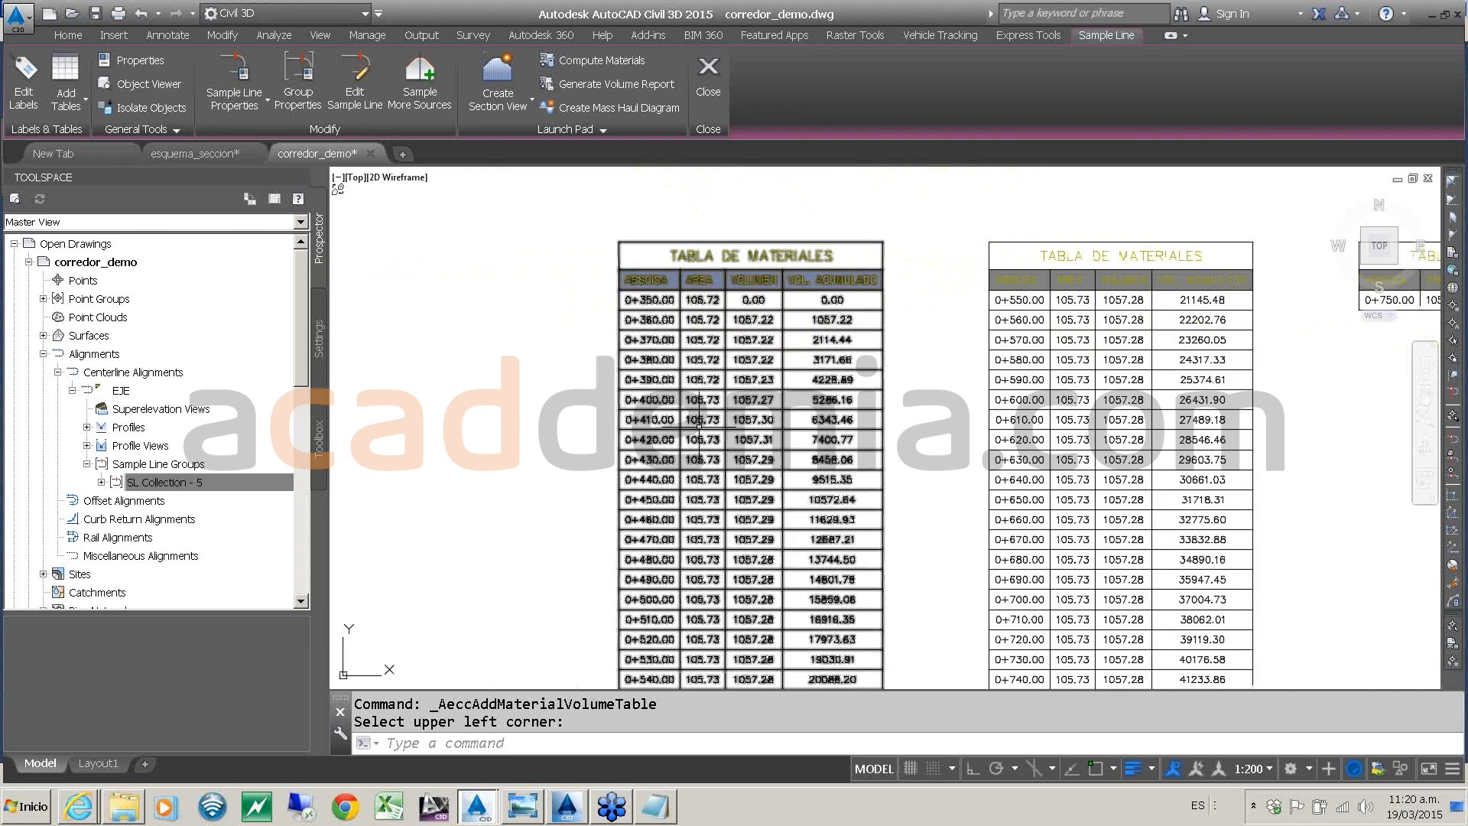
{"action": "scroll", "coordinate": [699, 427], "scroll_direction": "down", "scroll_amount": 4}
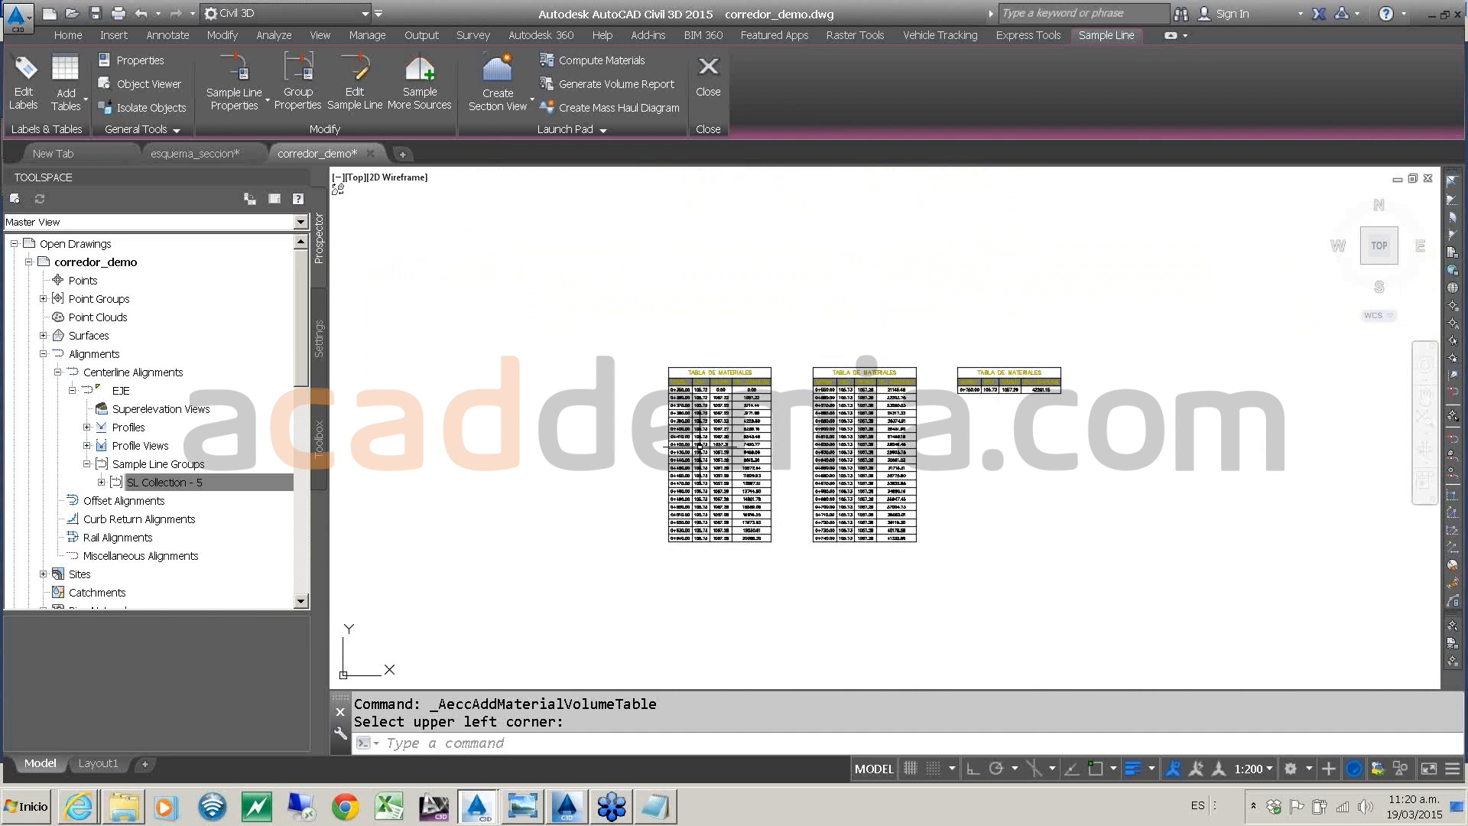
{"action": "scroll", "coordinate": [708, 462], "scroll_direction": "up", "scroll_amount": 2}
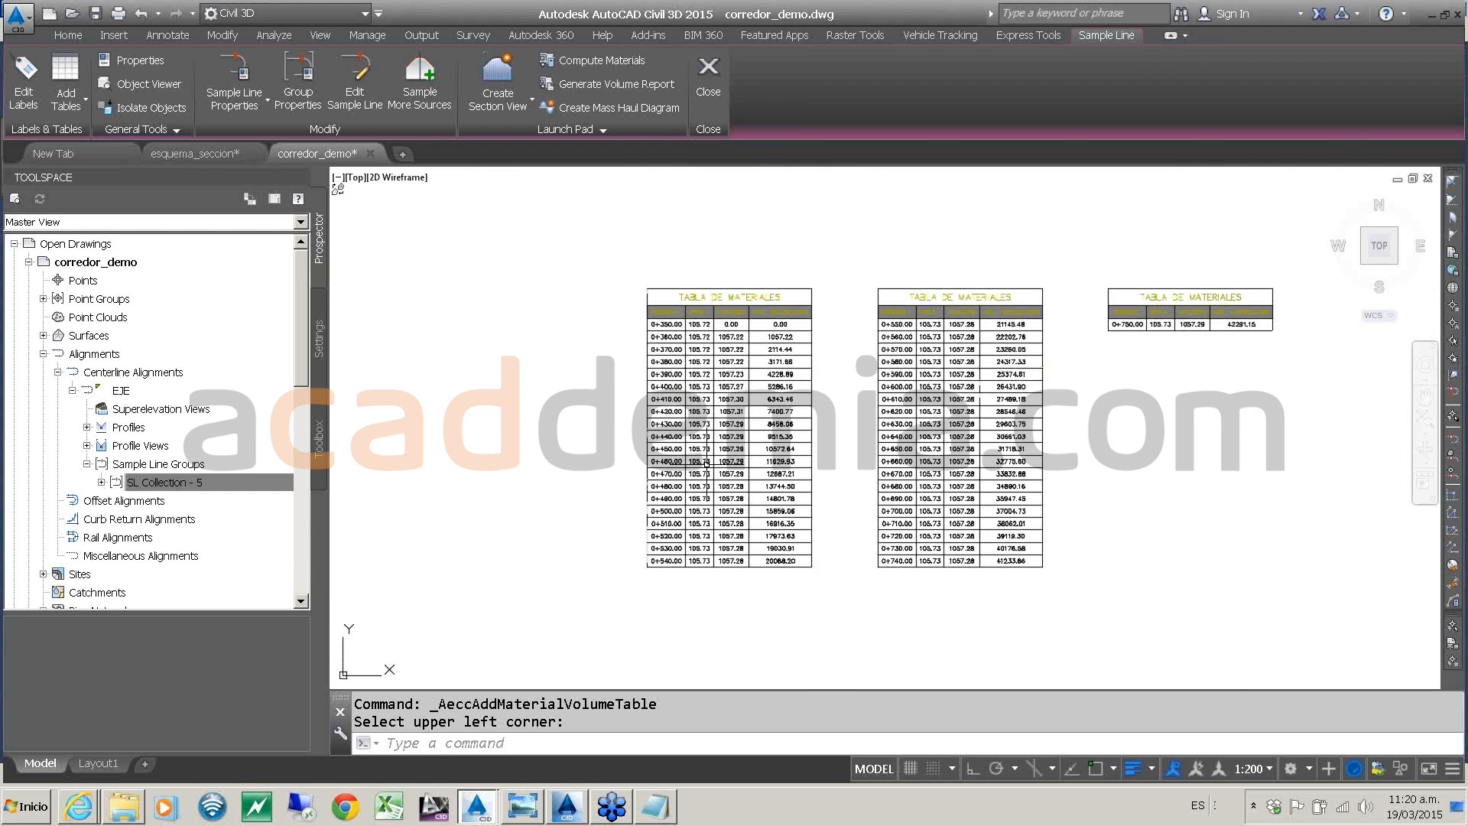
{"action": "scroll", "coordinate": [706, 461], "scroll_direction": "up", "scroll_amount": 4}
{"action": "scroll", "coordinate": [701, 458], "scroll_direction": "up", "scroll_amount": 2}
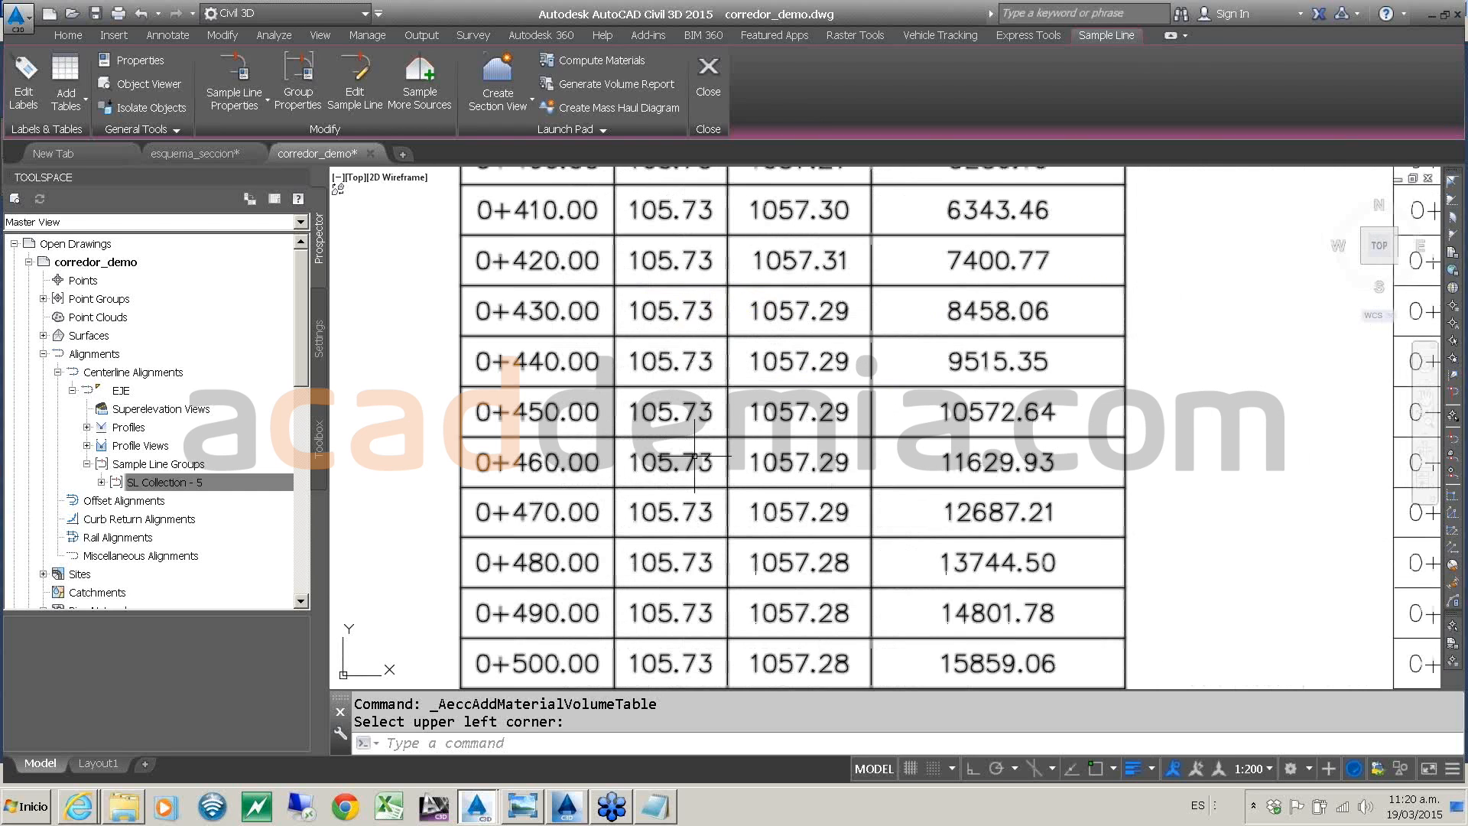
{"action": "scroll", "coordinate": [694, 457], "scroll_direction": "down", "scroll_amount": 20}
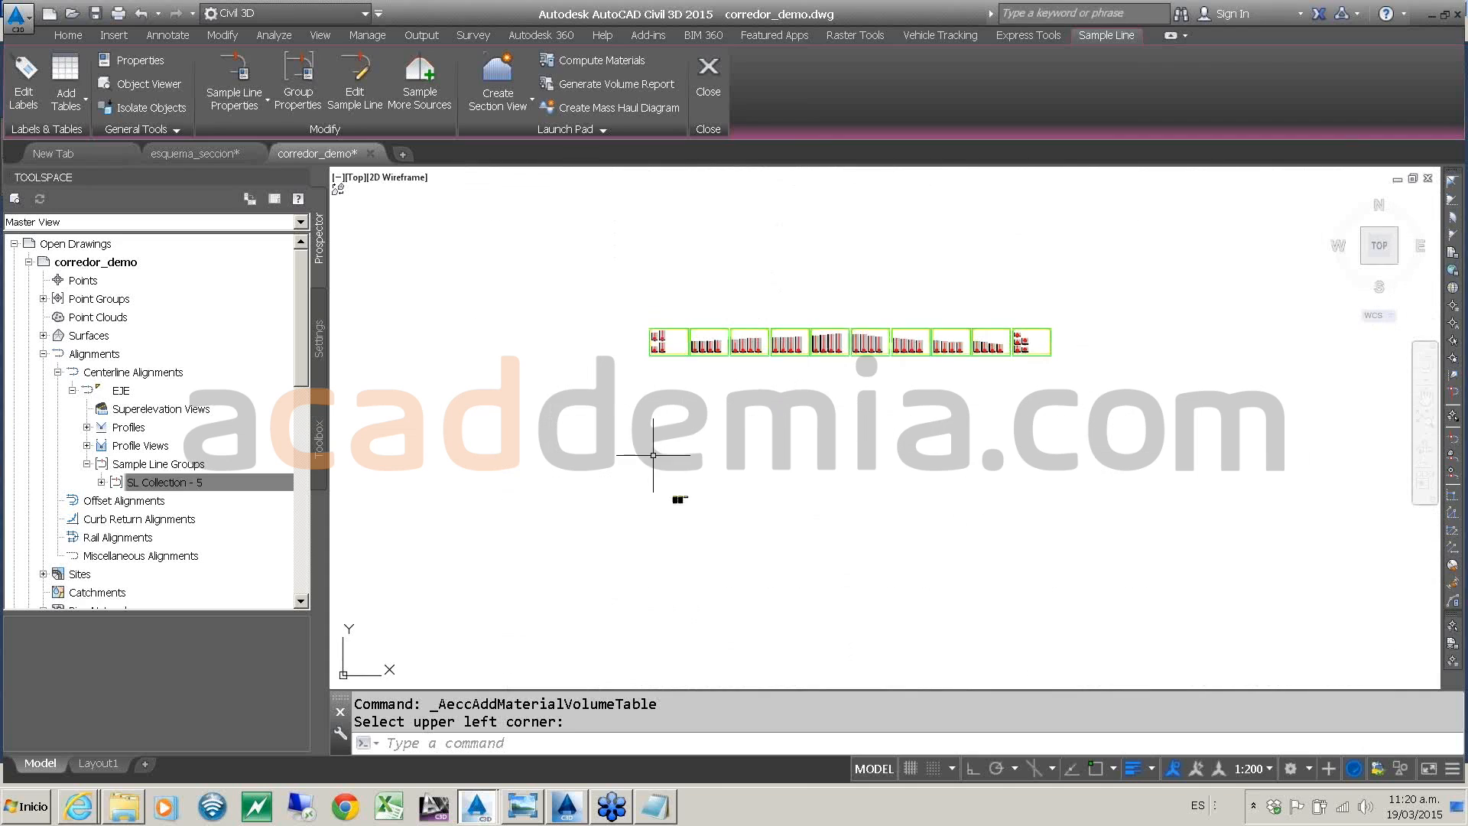
{"action": "middle_click_drag", "start_coordinate": [649, 448], "coordinate": [835, 414]}
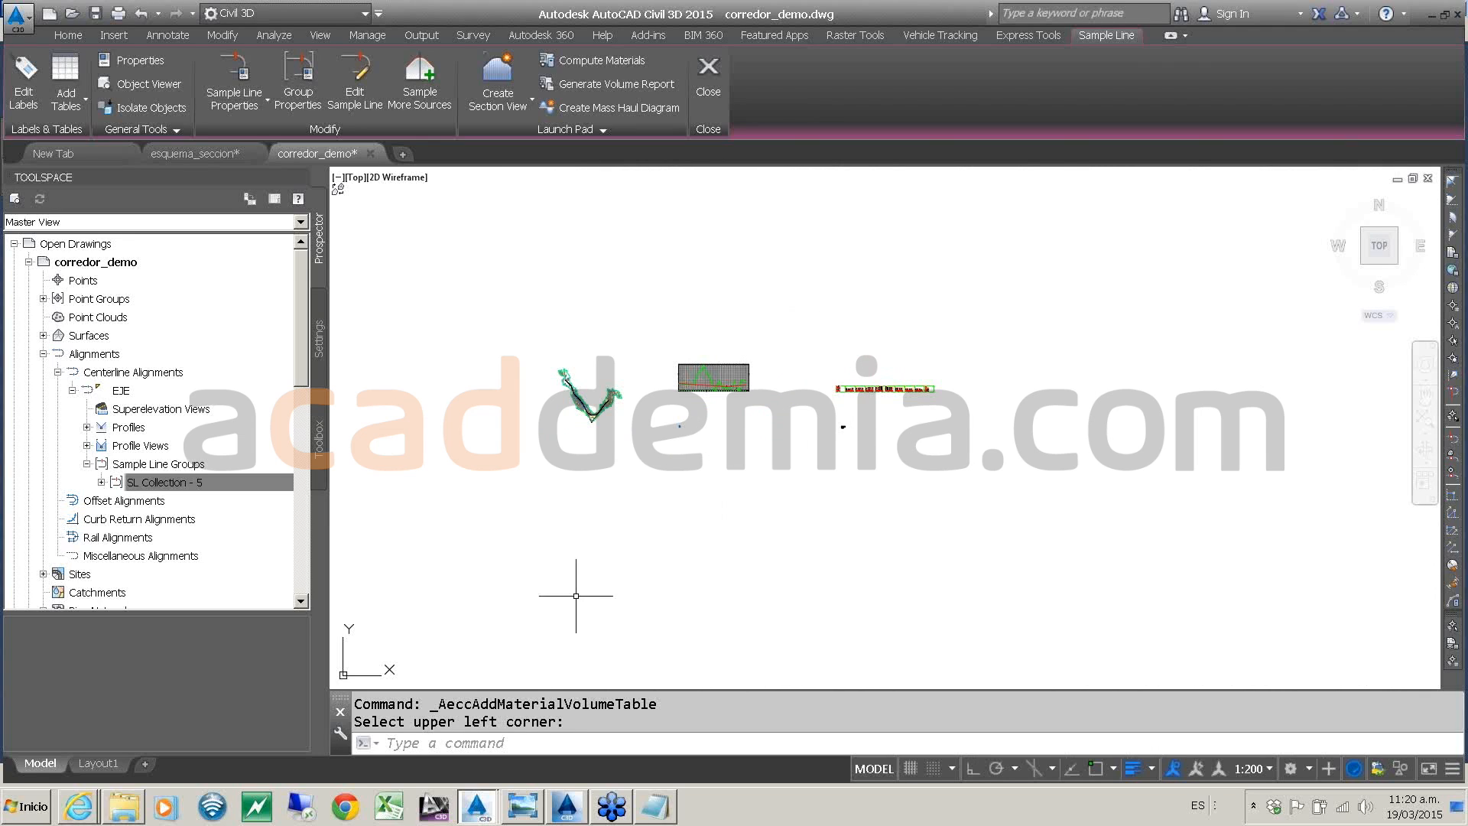
- Switch to Subassembly Composer and review the input parameters of tunel_arco_20_P4_r_defi.pkt, sorted by name
{"action": "mouse_move", "coordinate": [566, 813]}
{"action": "left_click", "coordinate": [565, 813]}
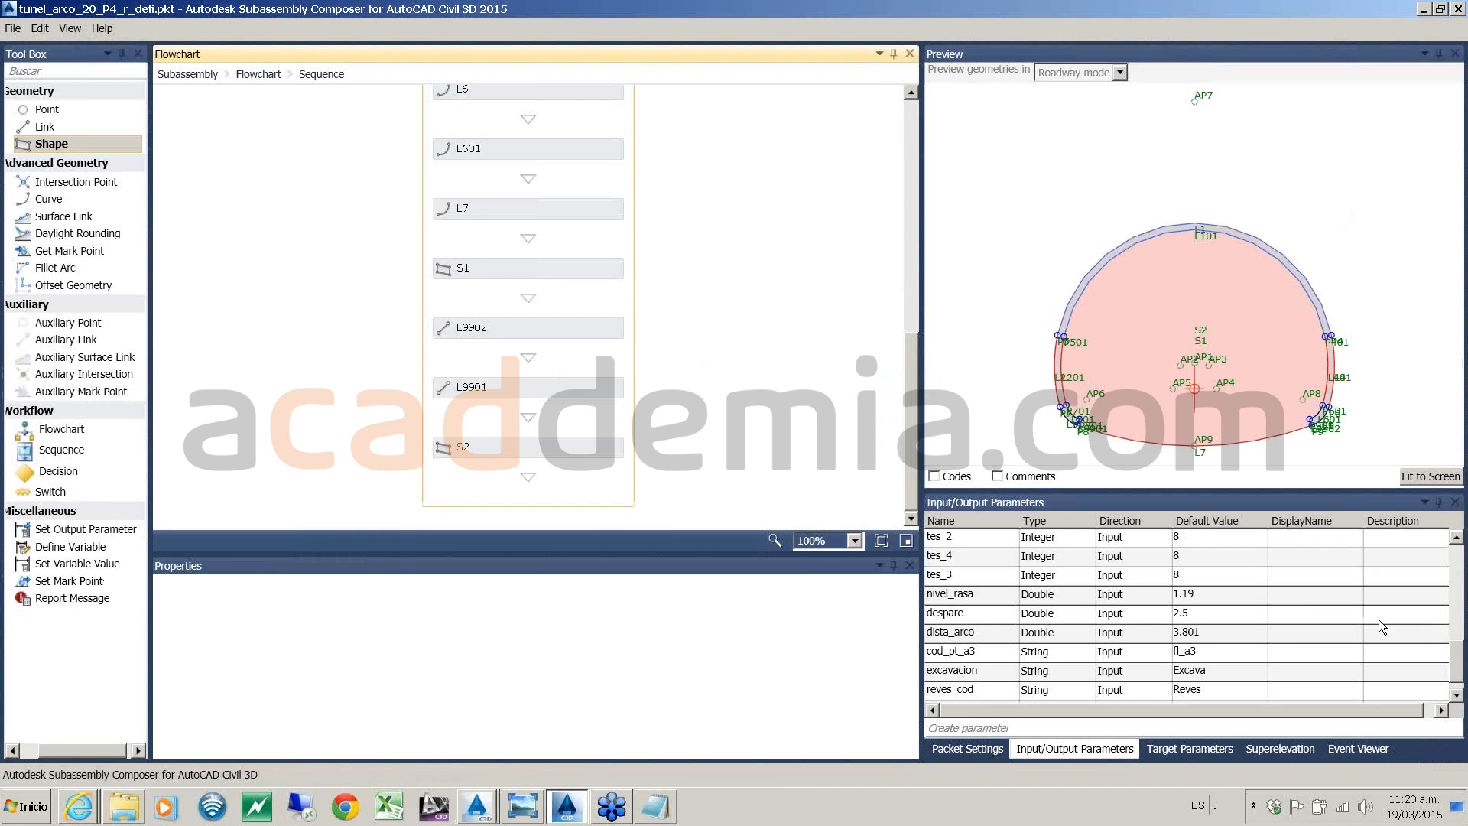
{"action": "left_click_drag", "start_coordinate": [1457, 668], "coordinate": [1460, 633]}
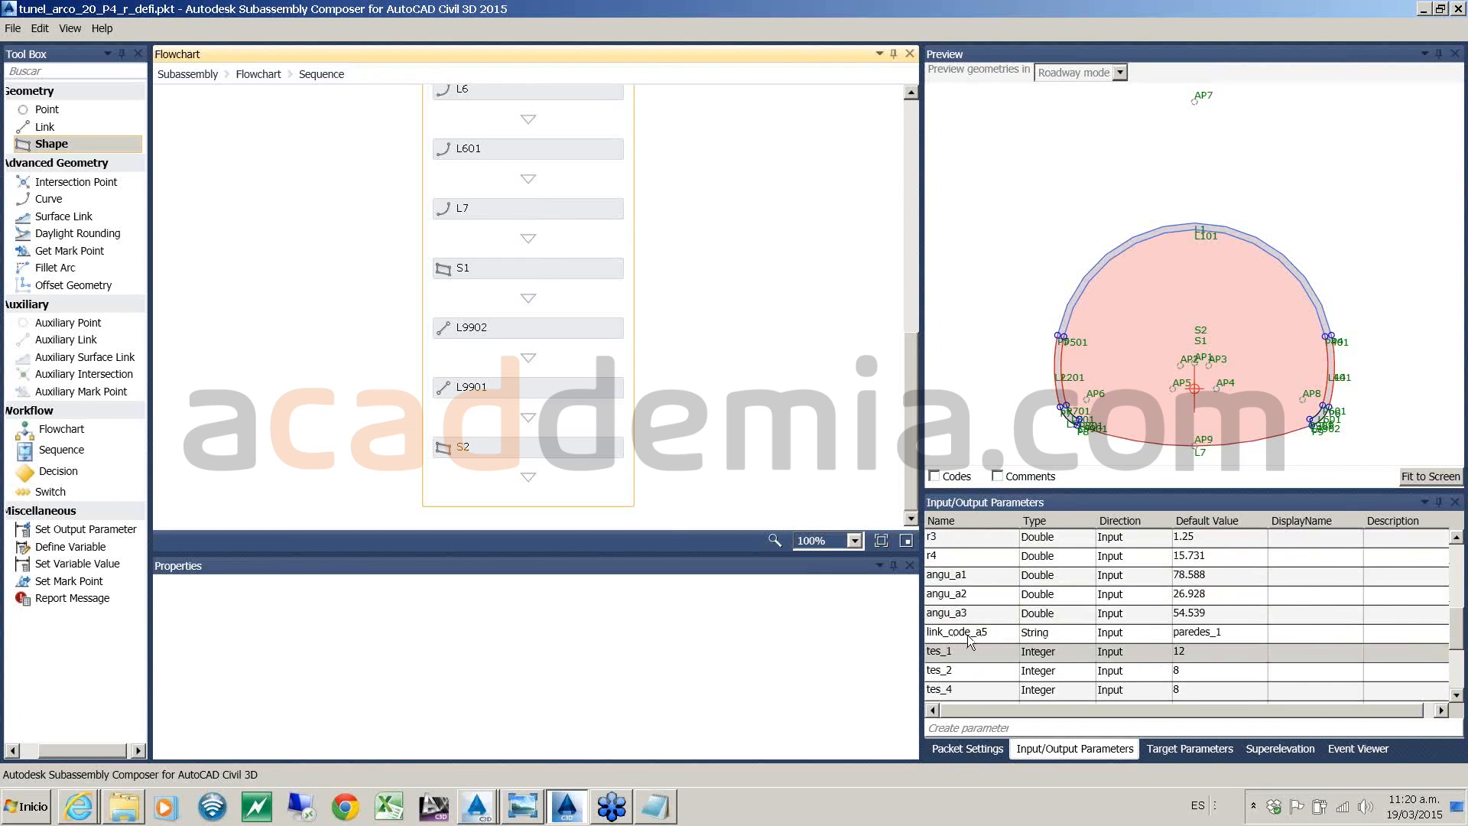
{"action": "left_click", "coordinate": [979, 523]}
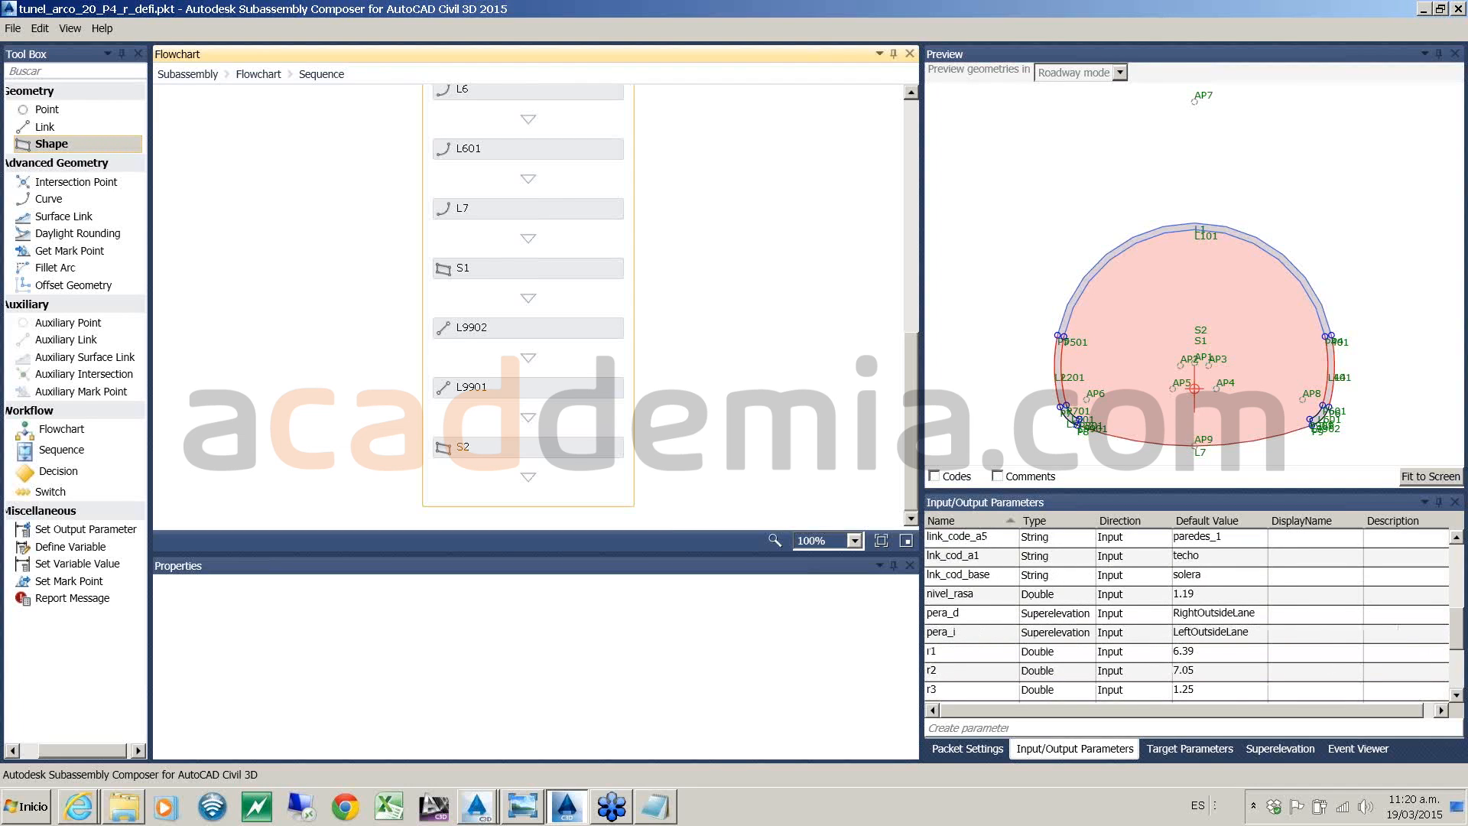
{"action": "left_click_drag", "start_coordinate": [1462, 635], "coordinate": [1464, 613]}
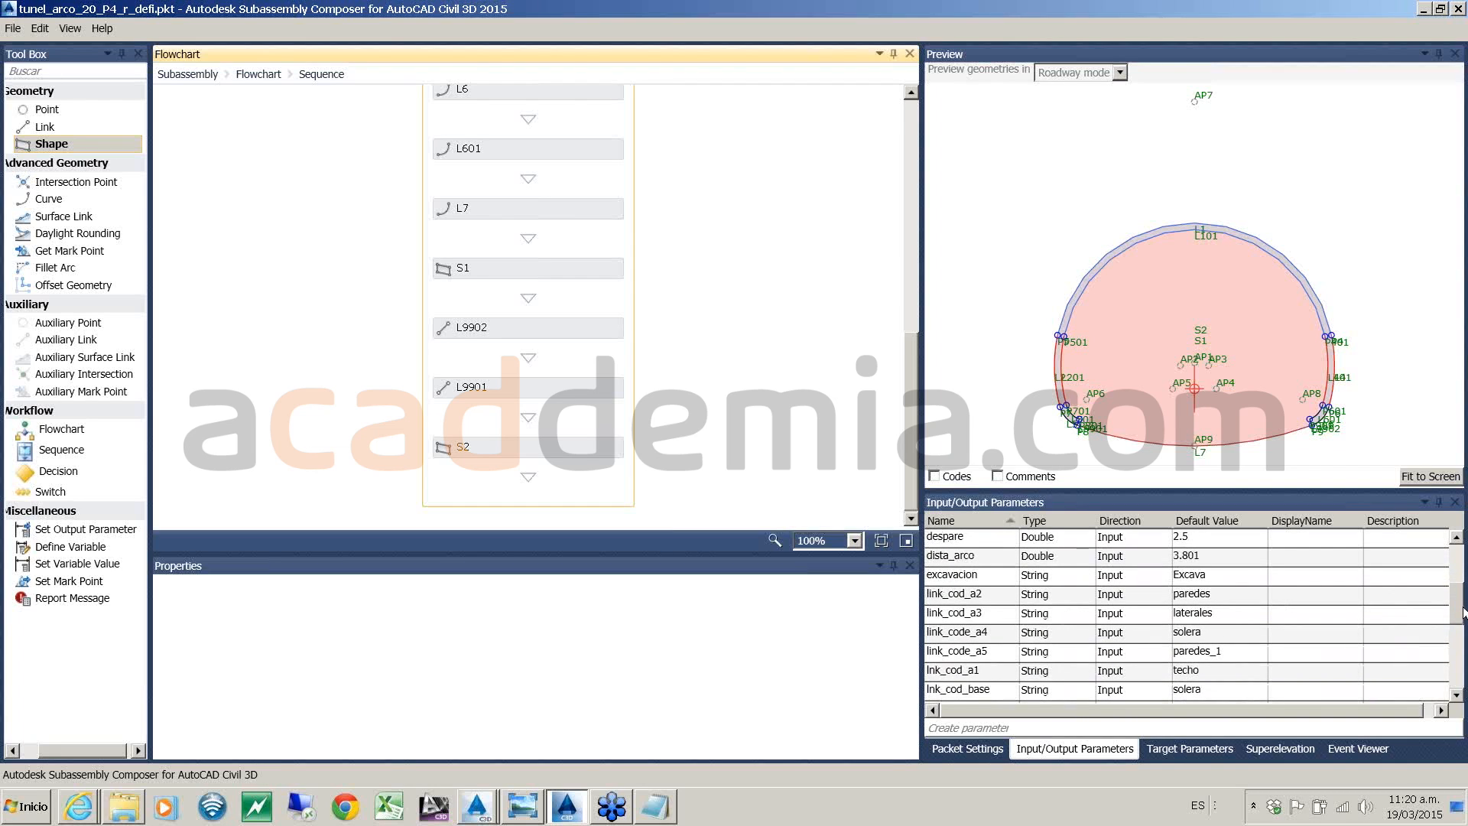
{"action": "mouse_move", "coordinate": [1464, 612]}
{"action": "left_mouse_down"}
{"action": "mouse_move", "coordinate": [1464, 673]}
{"action": "mouse_move", "coordinate": [1464, 604]}
{"action": "left_mouse_up"}
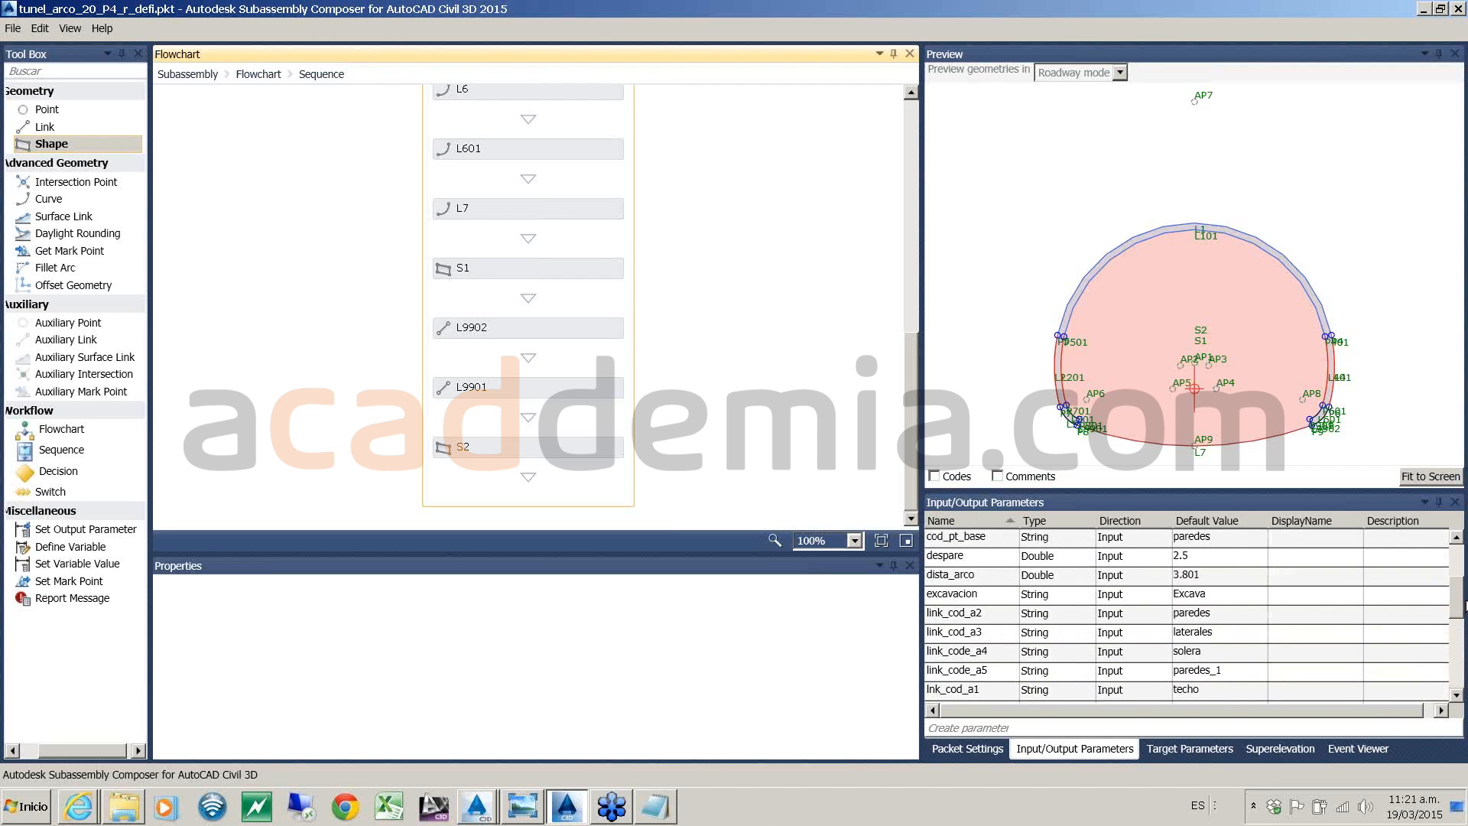
- Check the excavacion parameter and the shape code assigned to shape S2
{"action": "left_click", "coordinate": [969, 602]}
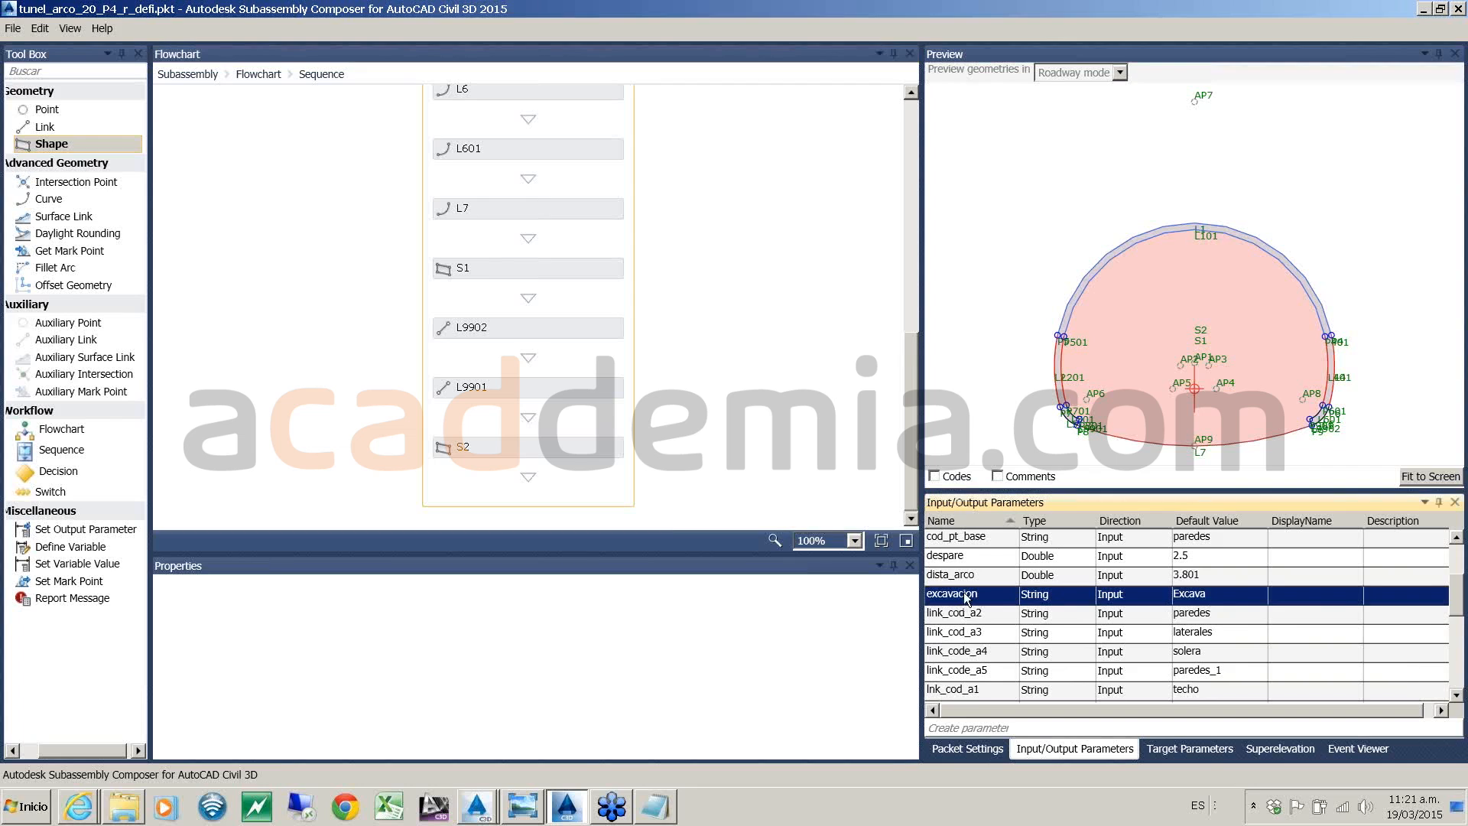
{"action": "left_click", "coordinate": [569, 456]}
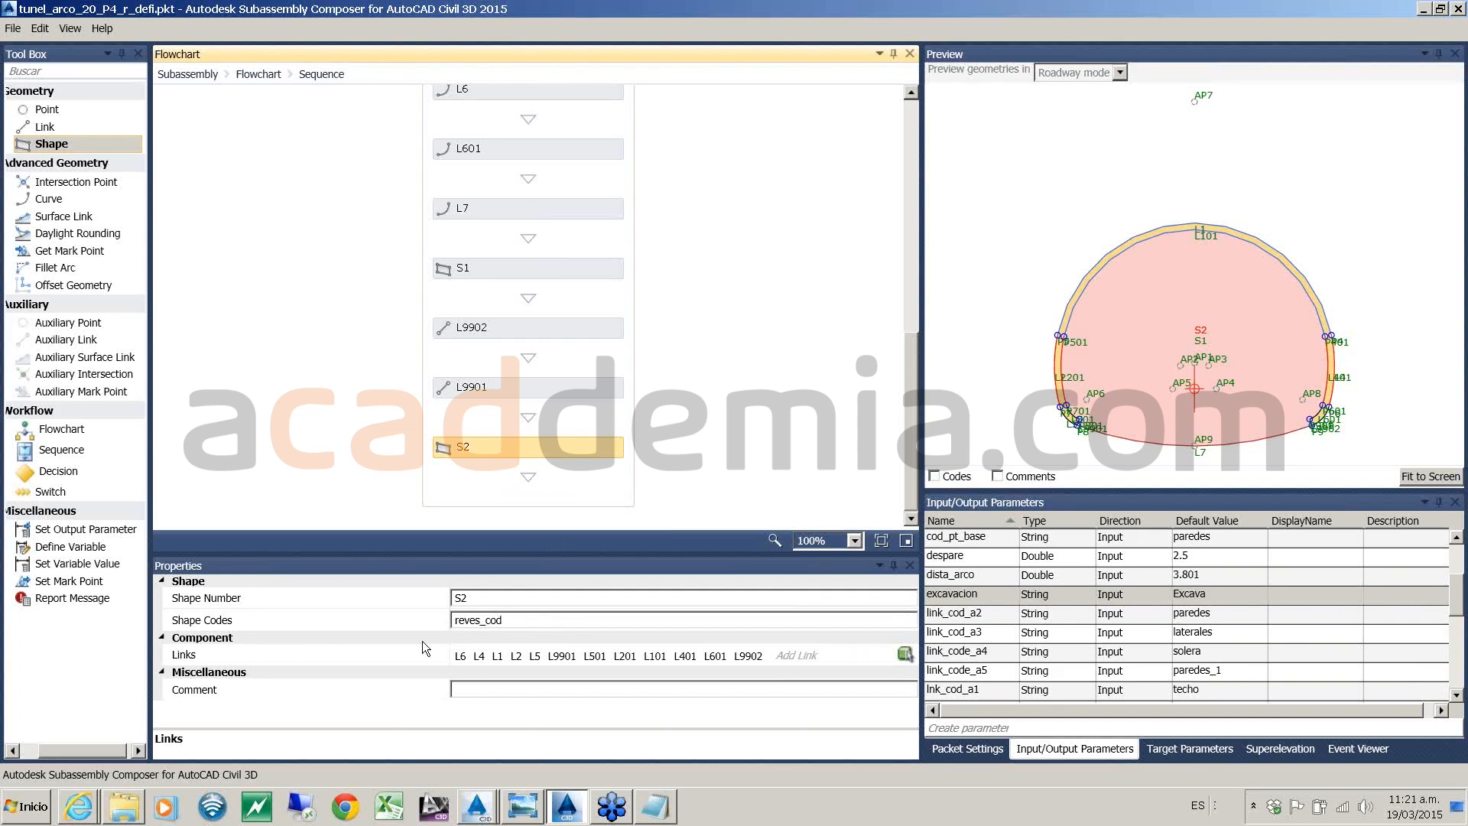
{"action": "double_click", "coordinate": [512, 620]}
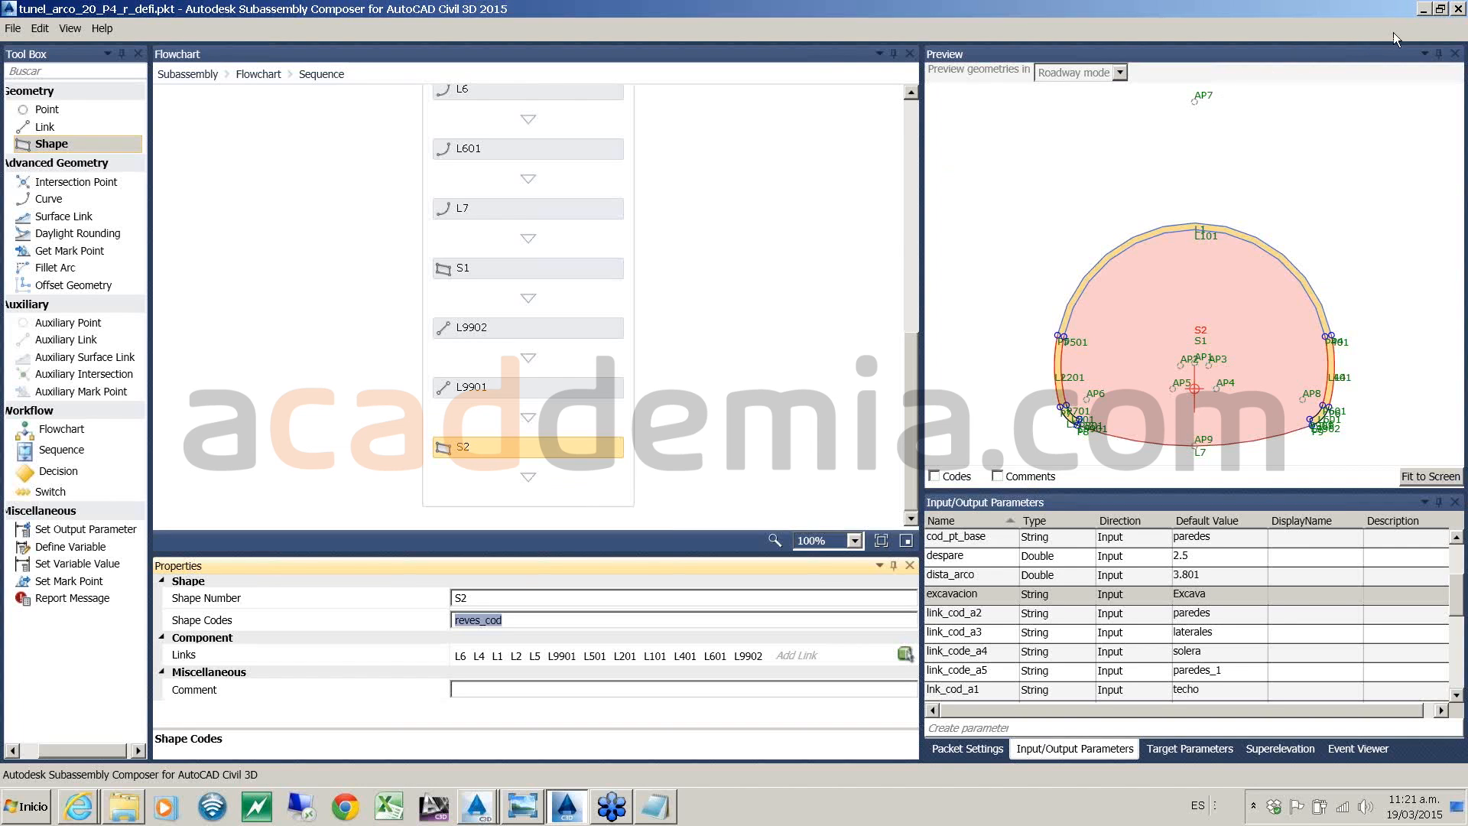
- Return to Civil 3D and look over the section view sheets alongside the plan and profile view
{"action": "left_click", "coordinate": [1424, 9]}
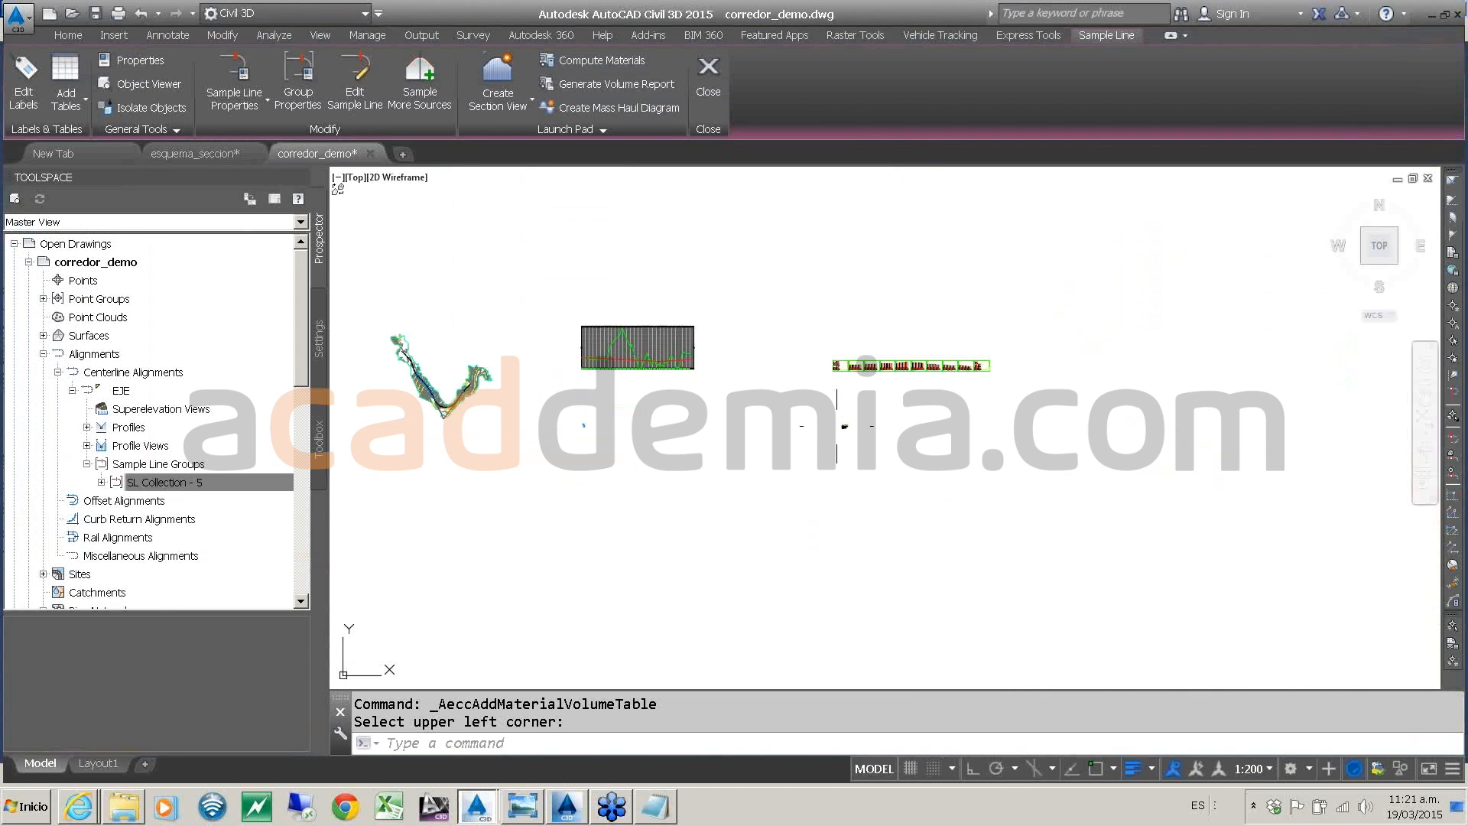
{"action": "scroll", "coordinate": [845, 426], "scroll_direction": "up", "scroll_amount": 8}
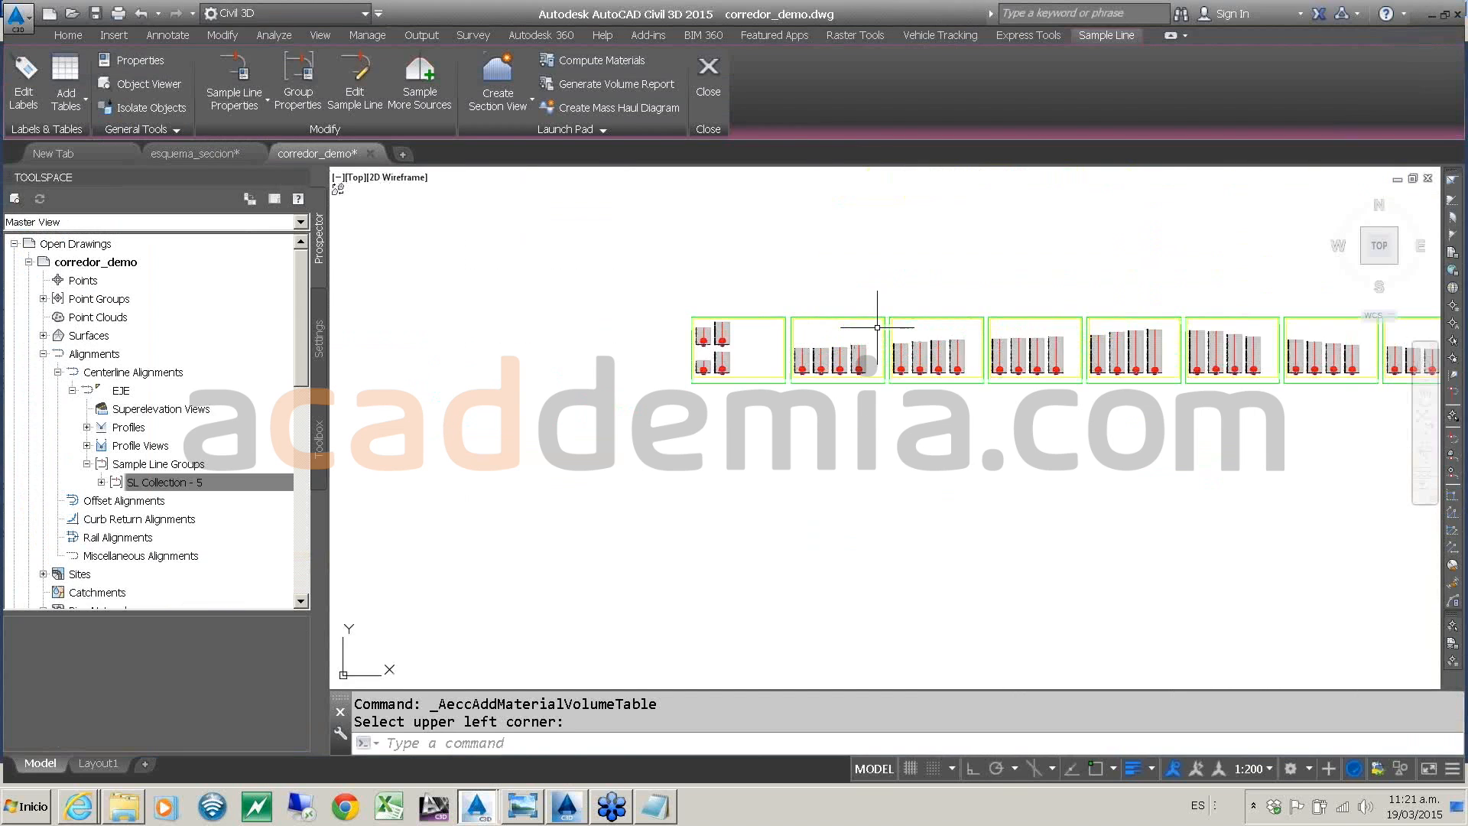
{"action": "scroll", "coordinate": [877, 327], "scroll_direction": "up", "scroll_amount": 2}
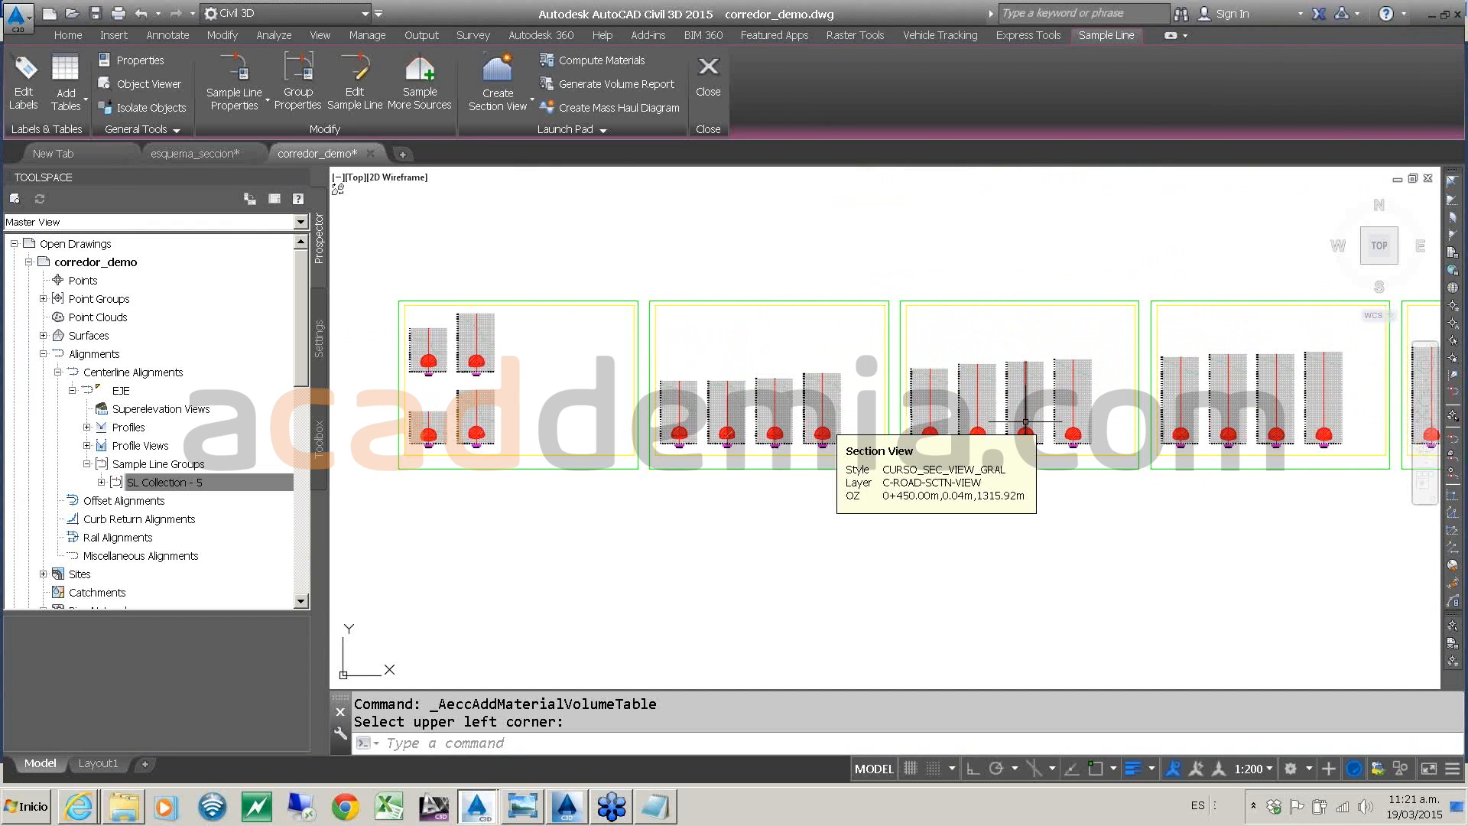
{"action": "scroll", "coordinate": [1025, 422], "scroll_direction": "down", "scroll_amount": 2}
{"action": "scroll", "coordinate": [1025, 421], "scroll_direction": "down", "scroll_amount": 5}
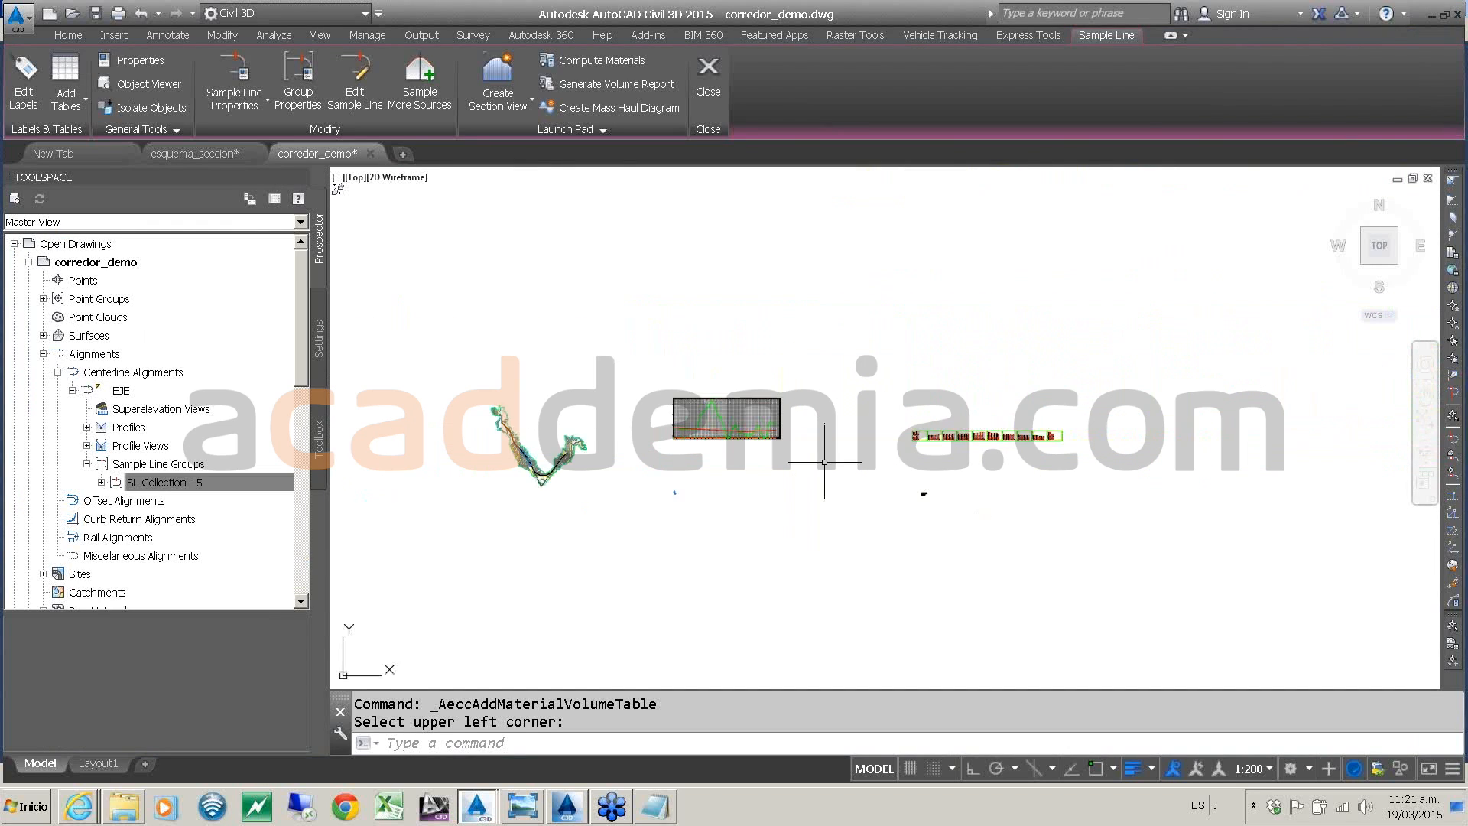
{"action": "middle_click_drag", "start_coordinate": [832, 464], "coordinate": [1069, 460]}
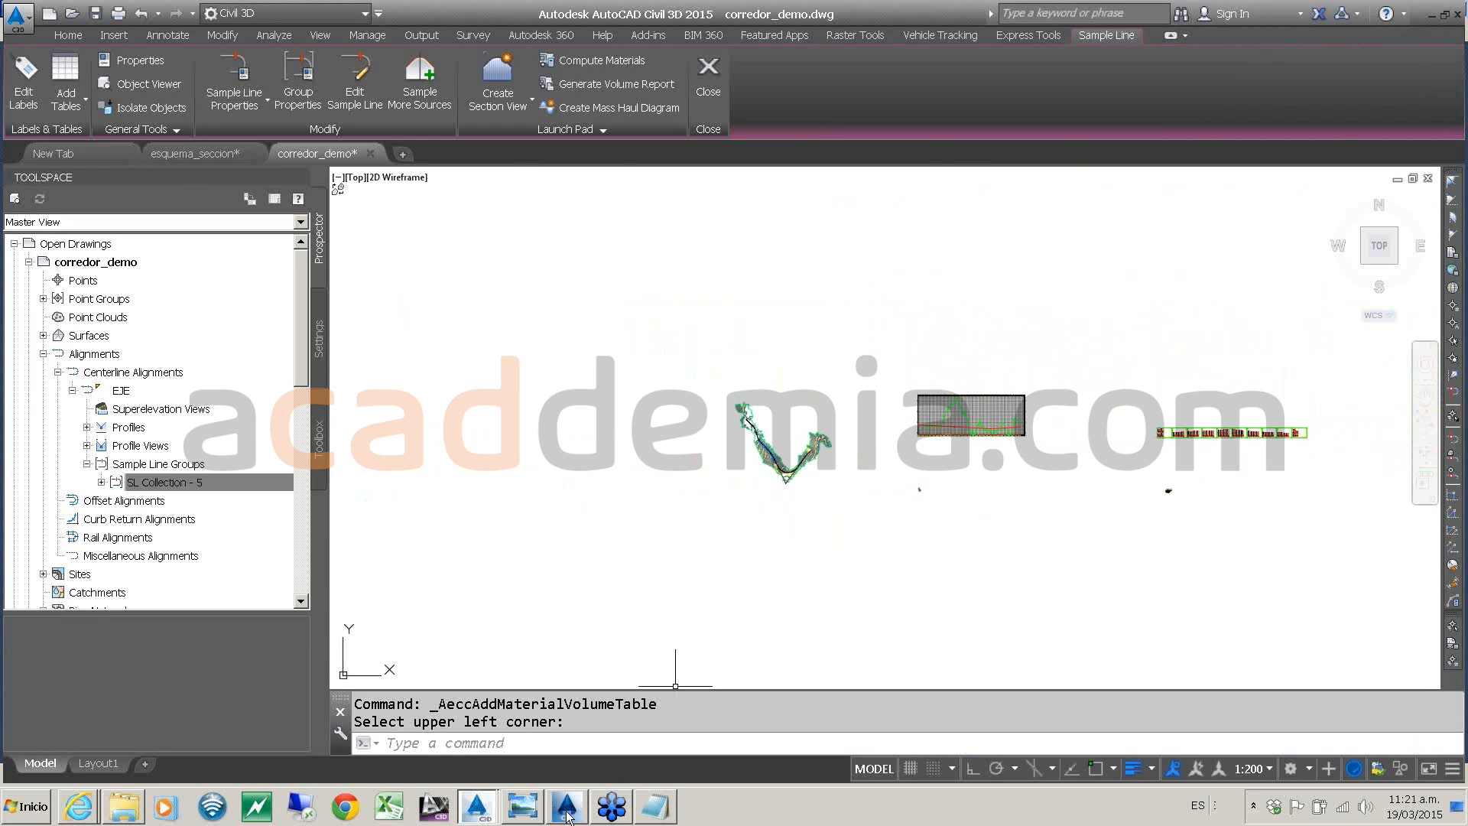
- Switch to Subassembly Composer and examine the tunnel's excavation and lining shapes up close in the preview
{"action": "mouse_move", "coordinate": [568, 816]}
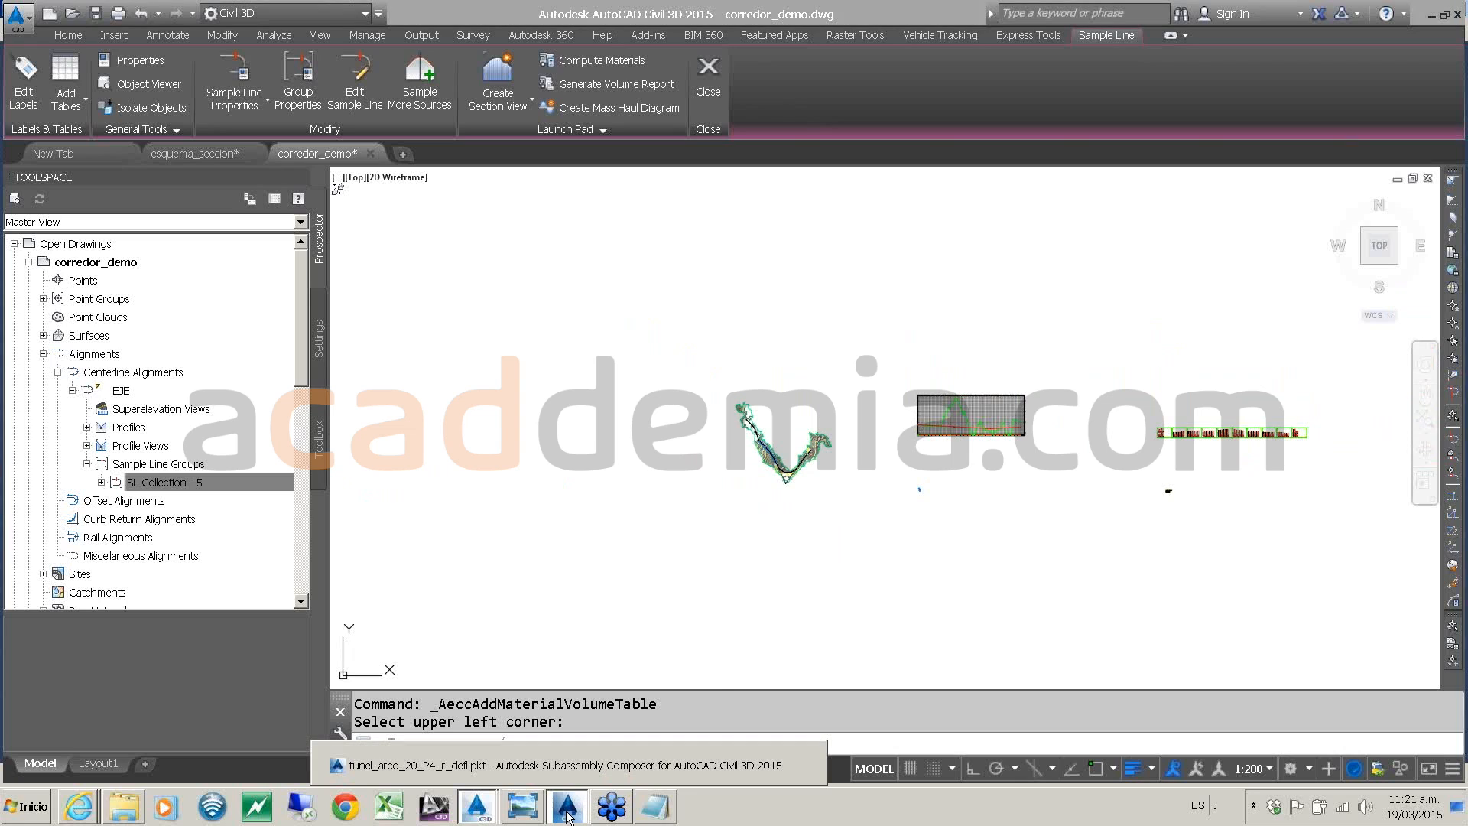
{"action": "left_click", "coordinate": [567, 817]}
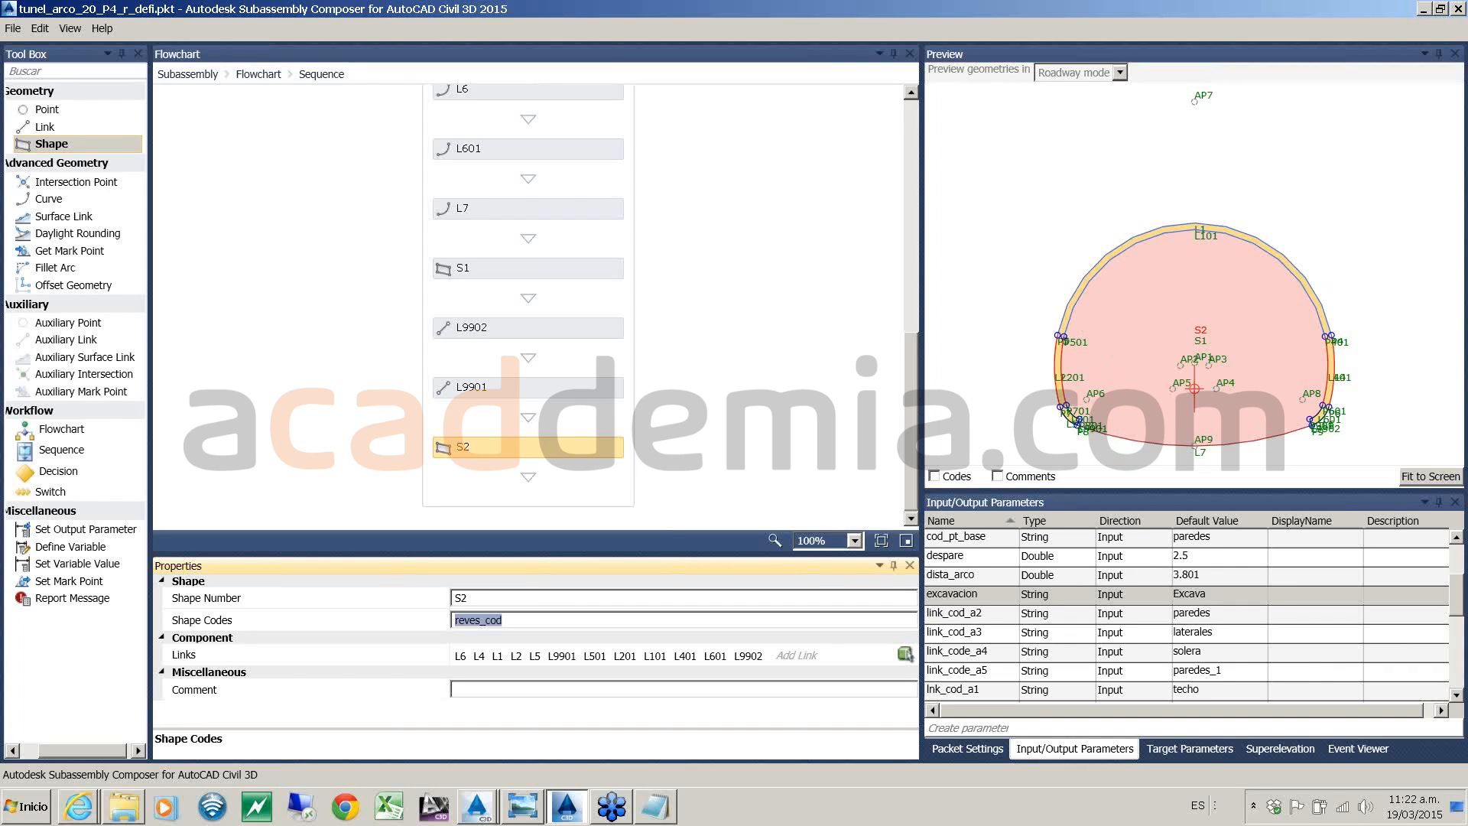
{"action": "scroll", "coordinate": [1071, 364], "scroll_direction": "up", "scroll_amount": 2}
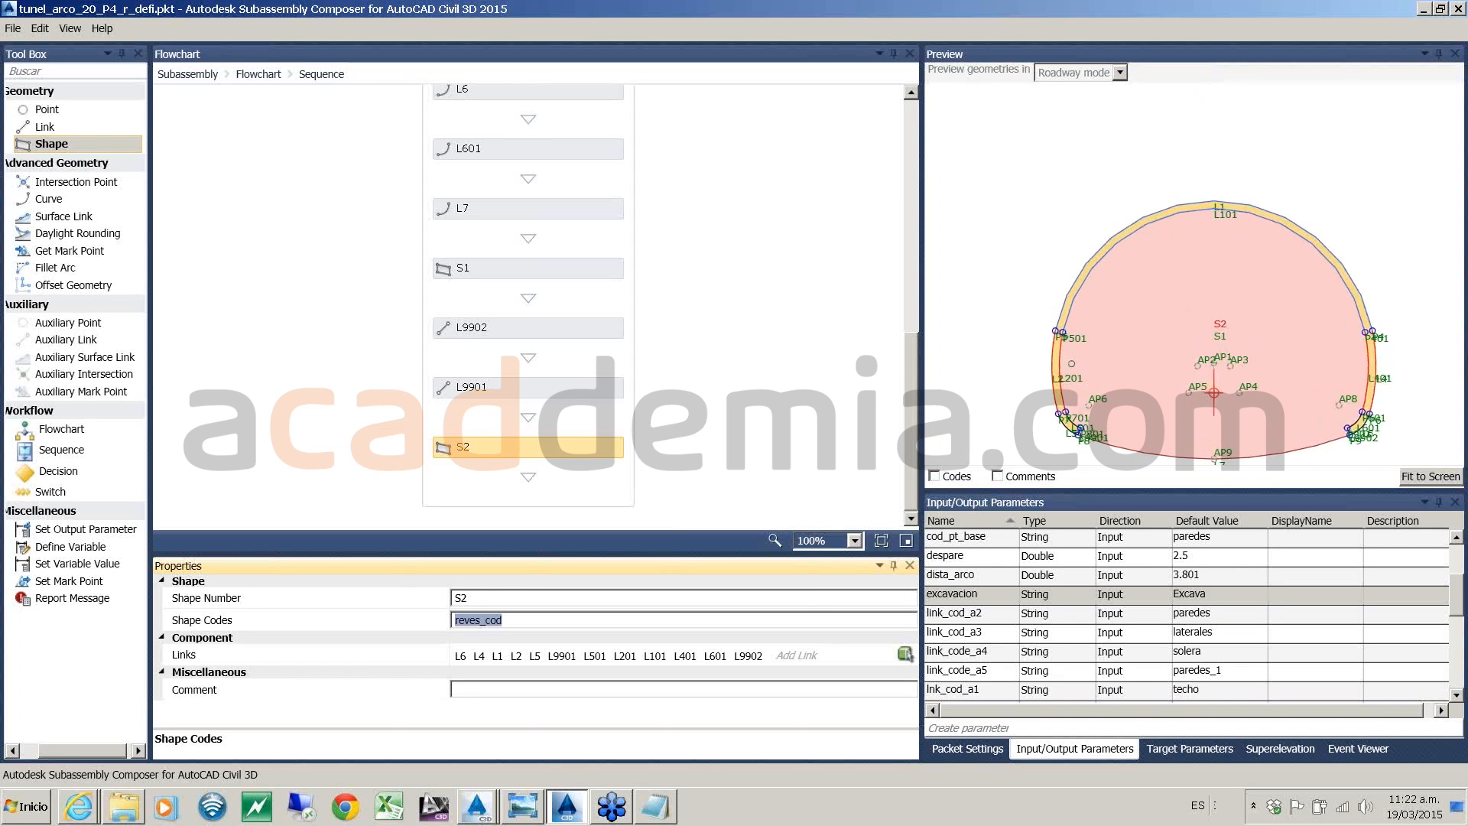
{"action": "scroll", "coordinate": [1071, 364], "scroll_direction": "up", "scroll_amount": 1}
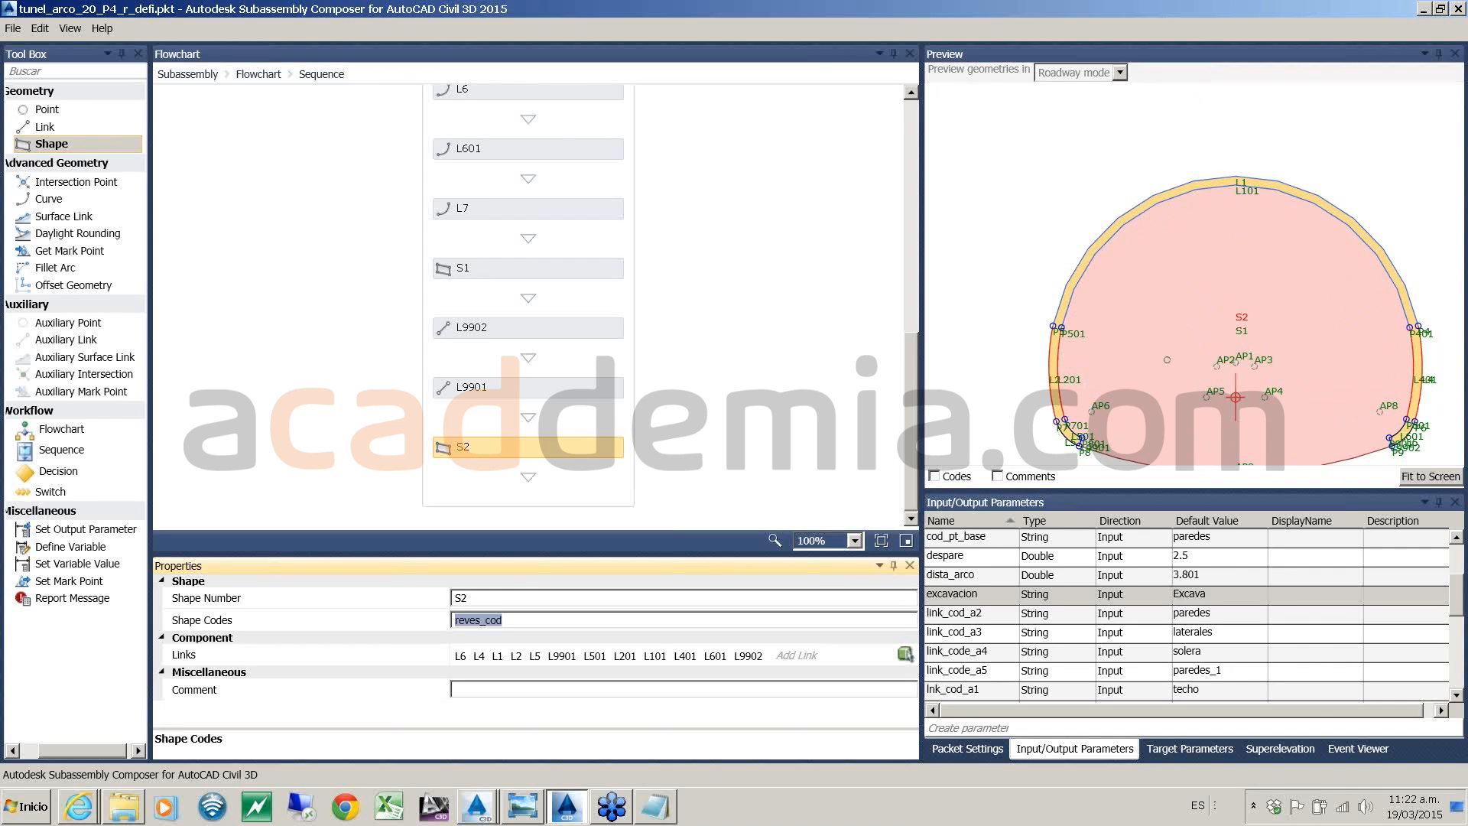
{"action": "mouse_move", "coordinate": [1171, 389]}
{"action": "middle_mouse_down"}
{"action": "mouse_move", "coordinate": [1138, 297]}
{"action": "mouse_move", "coordinate": [1109, 346]}
{"action": "middle_mouse_up"}
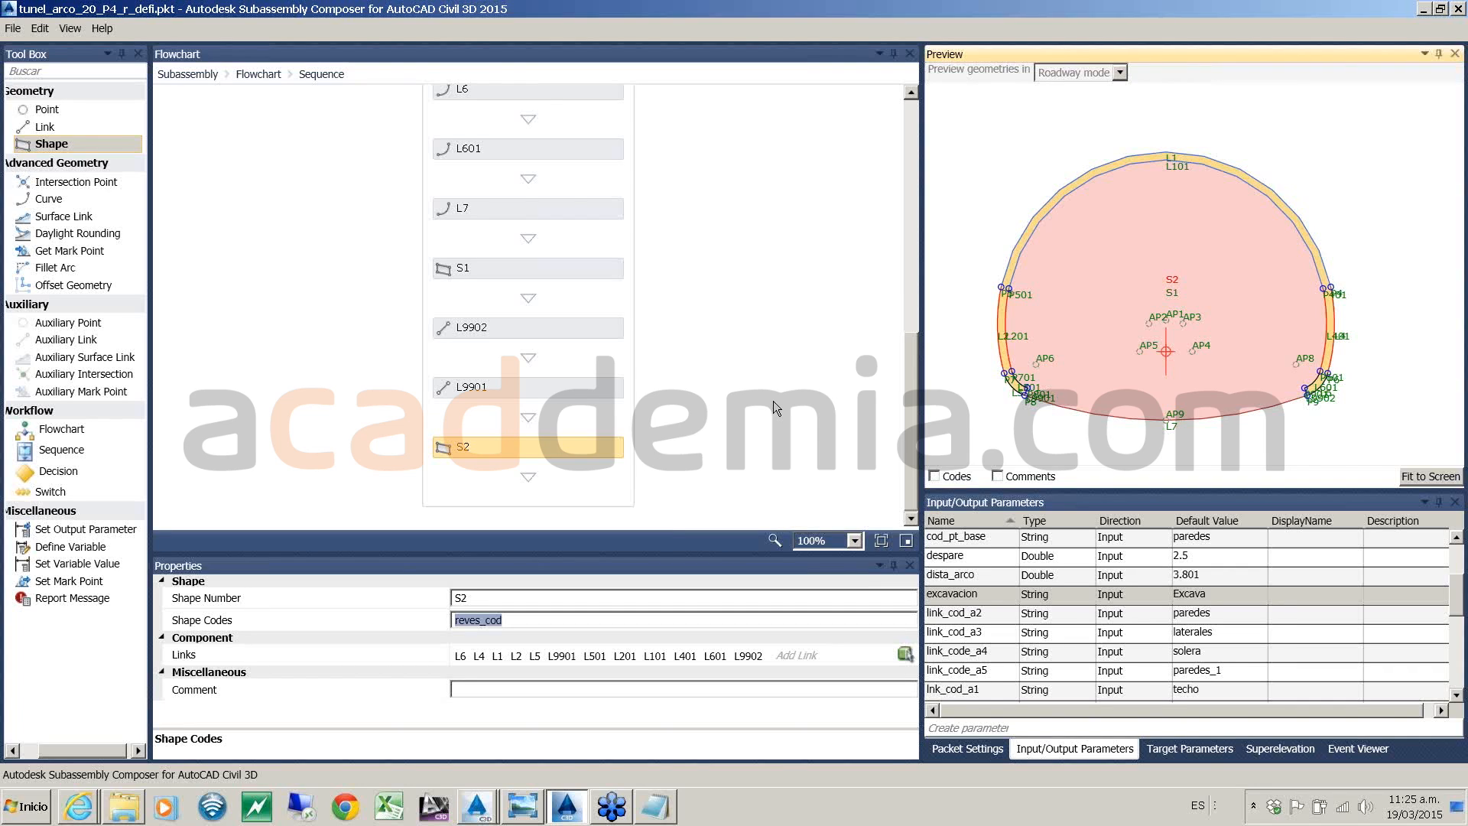
- Switch to Civil 3D and turn off Triangles for the Model view direction in the terrain's surface style CURSO_TN
{"action": "left_click", "coordinate": [1424, 9]}
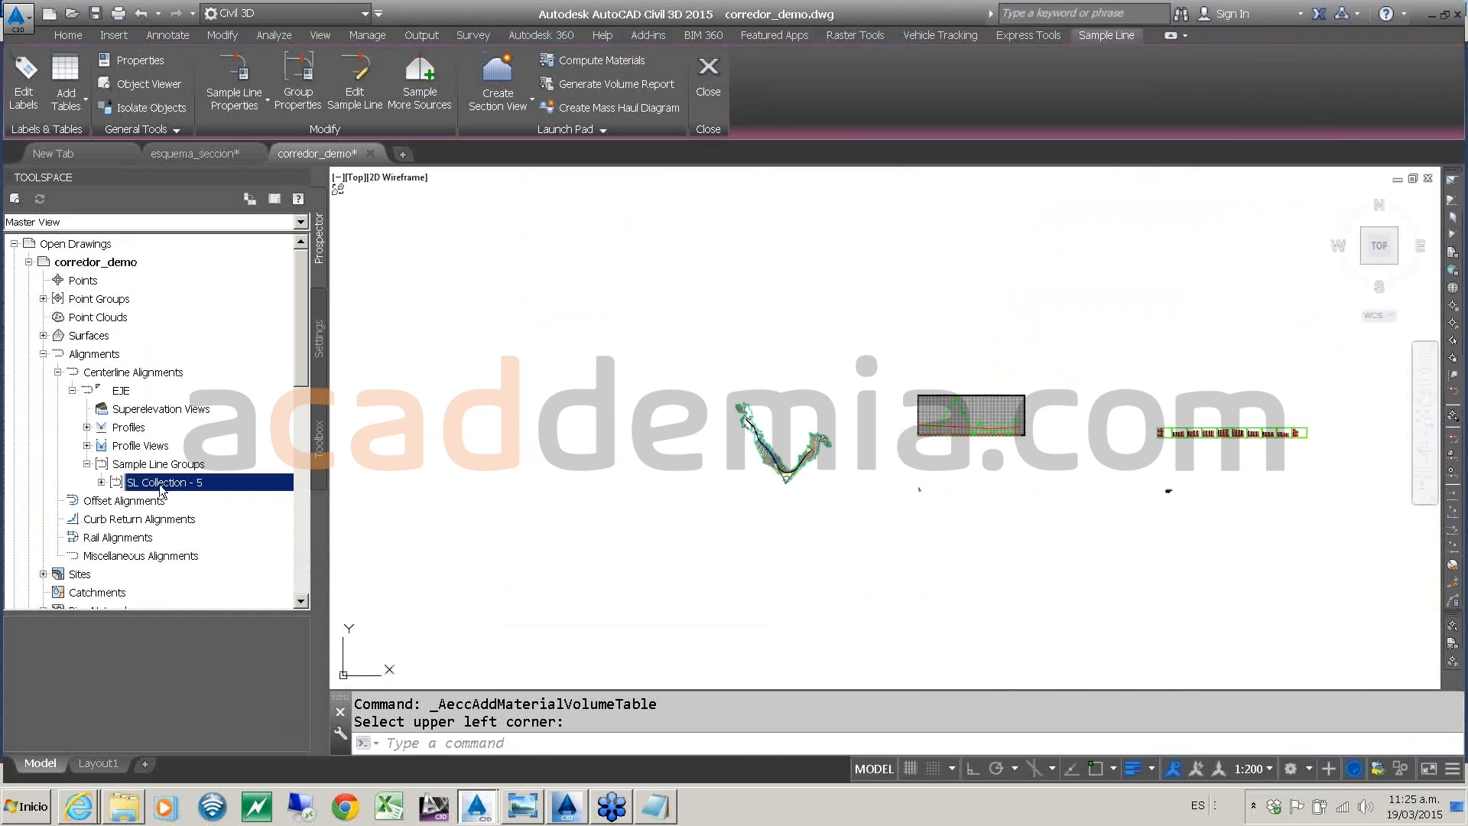
{"action": "scroll", "coordinate": [707, 463], "scroll_direction": "up", "scroll_amount": 4}
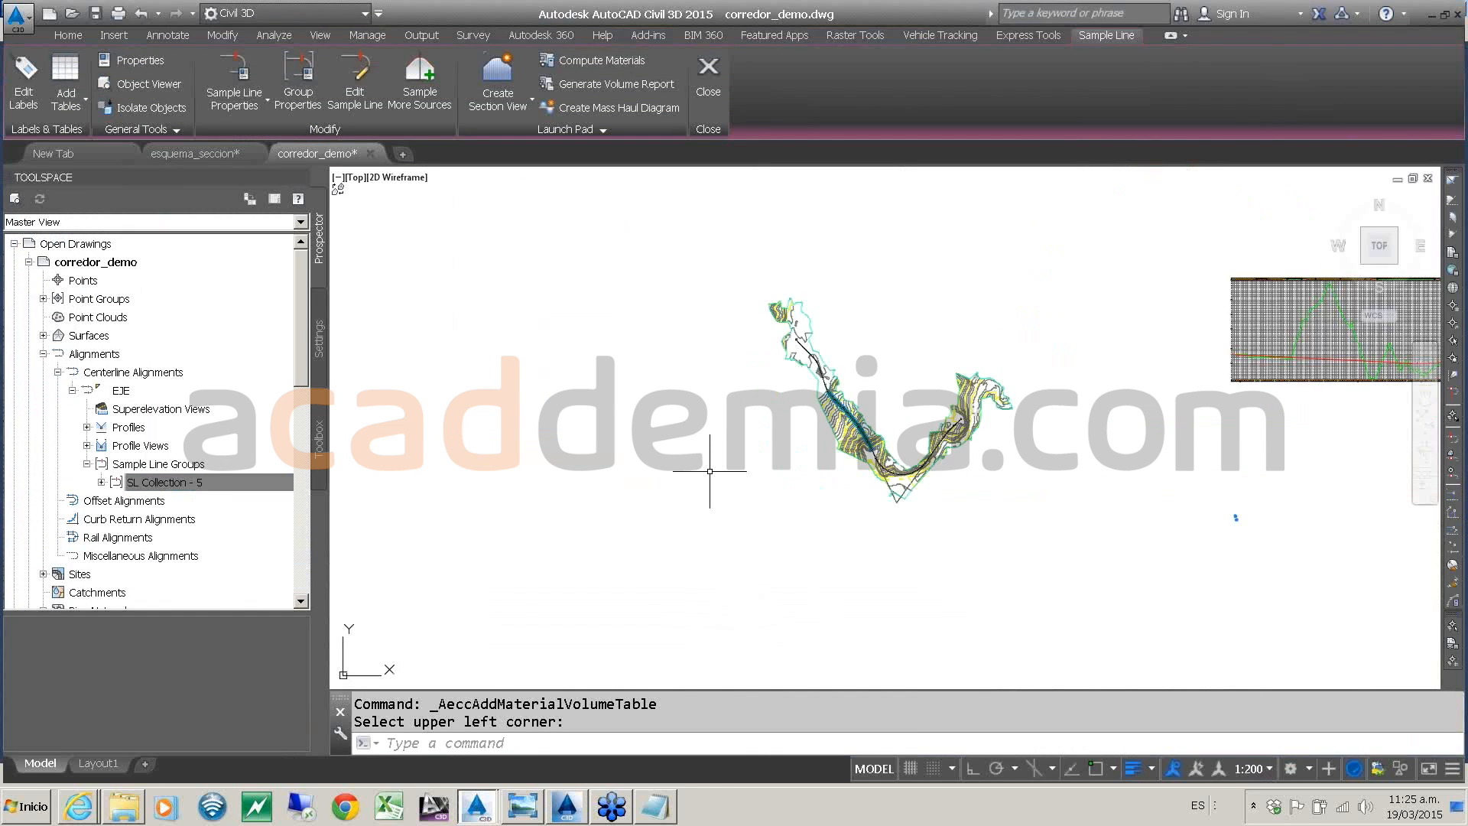
{"action": "scroll", "coordinate": [881, 403], "scroll_direction": "up", "scroll_amount": 2}
{"action": "scroll", "coordinate": [881, 403], "scroll_direction": "up", "scroll_amount": 5}
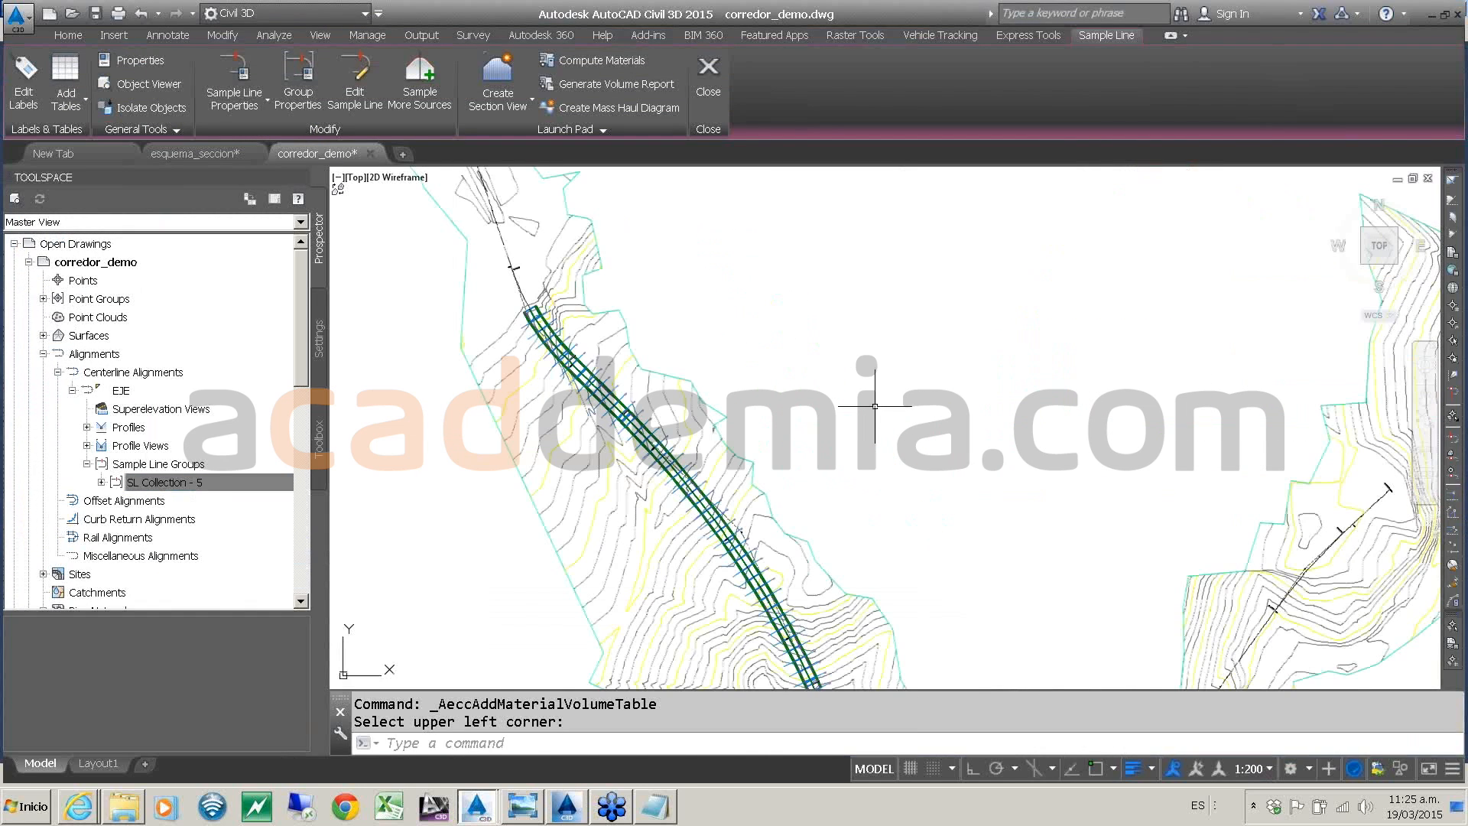
{"action": "scroll", "coordinate": [245, 480], "scroll_direction": "down", "scroll_amount": 1}
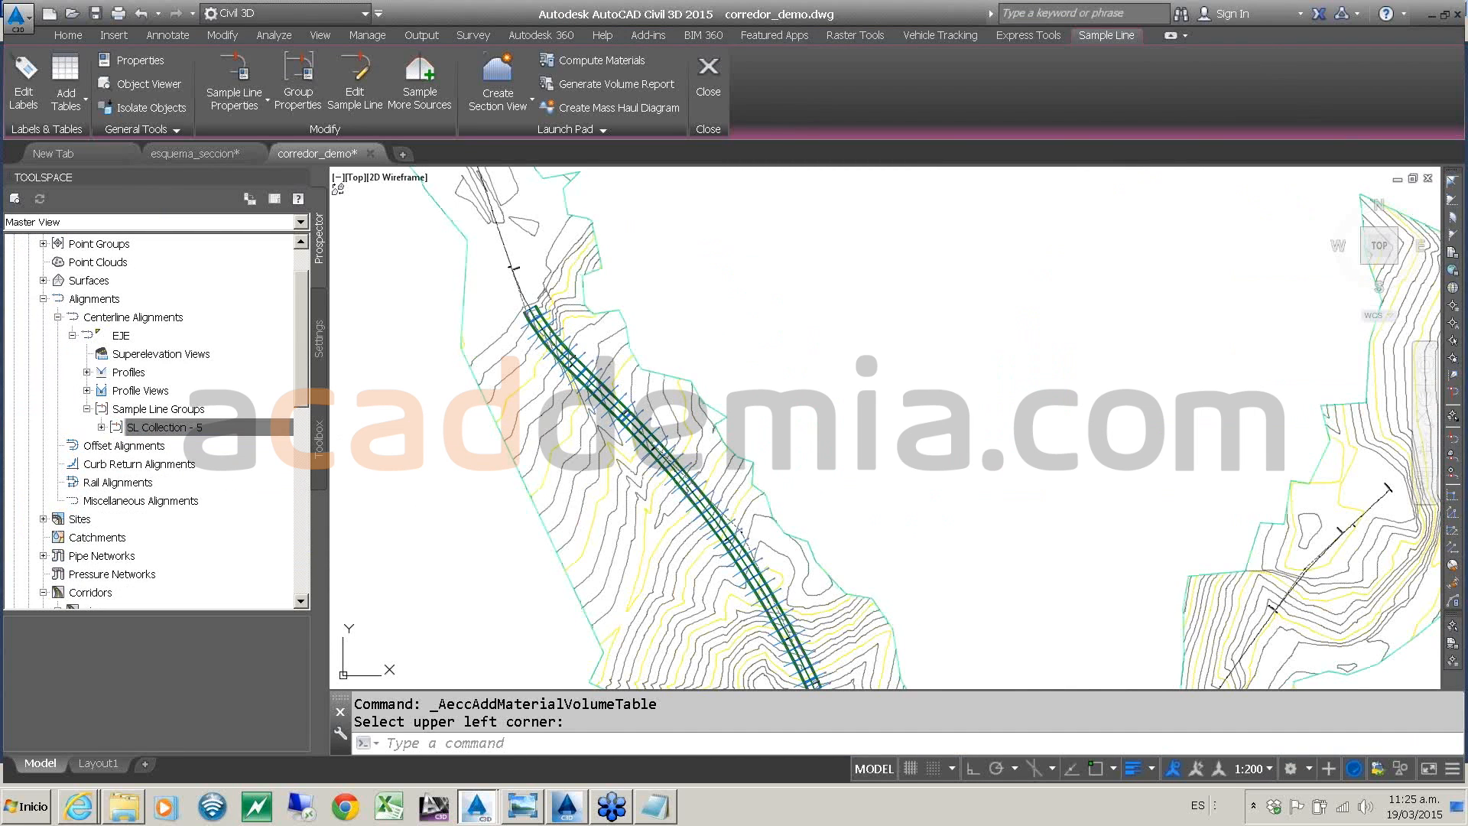
{"action": "left_click", "coordinate": [529, 490]}
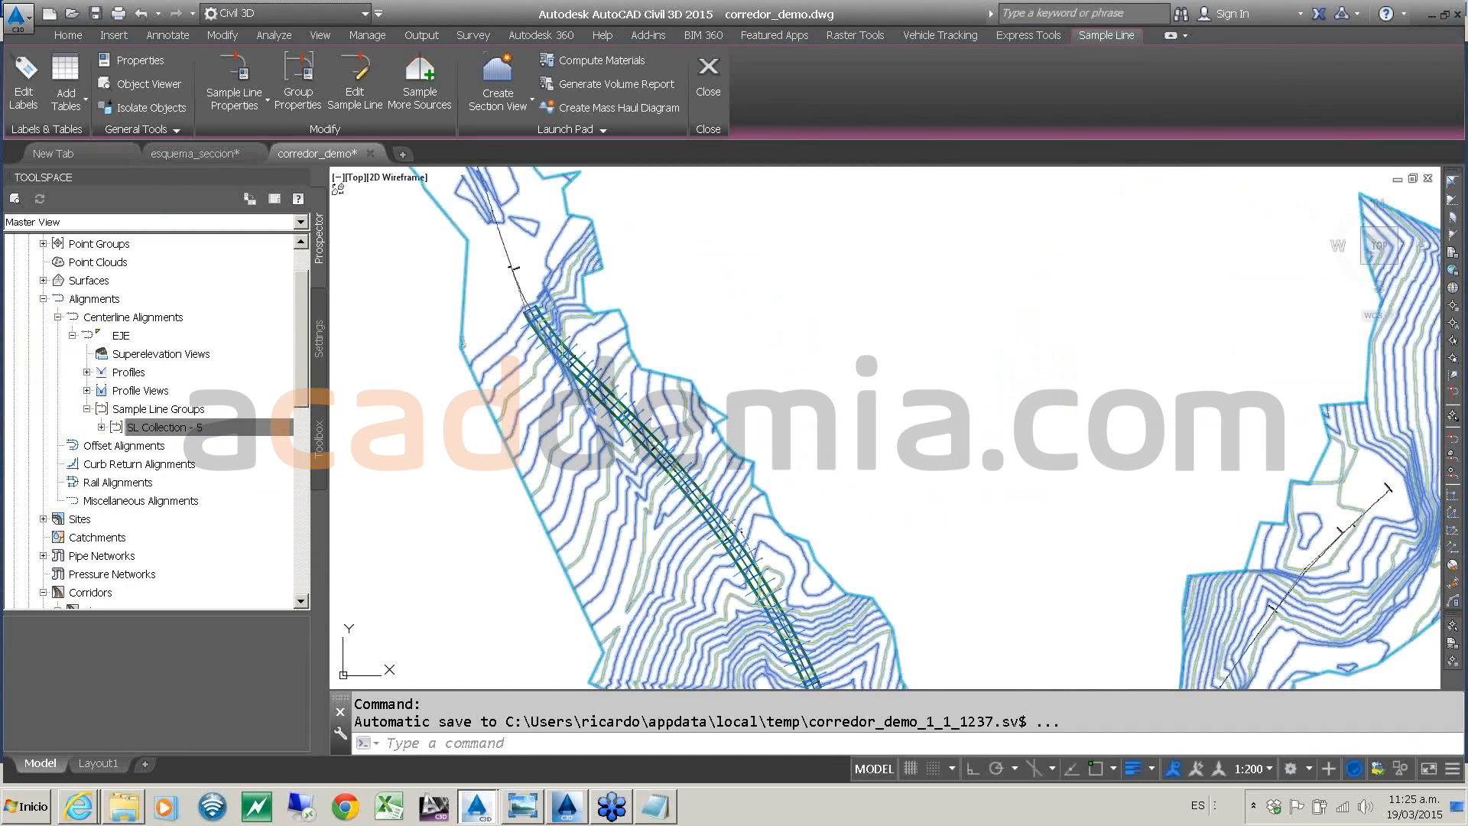
{"action": "right_click", "coordinate": [766, 451]}
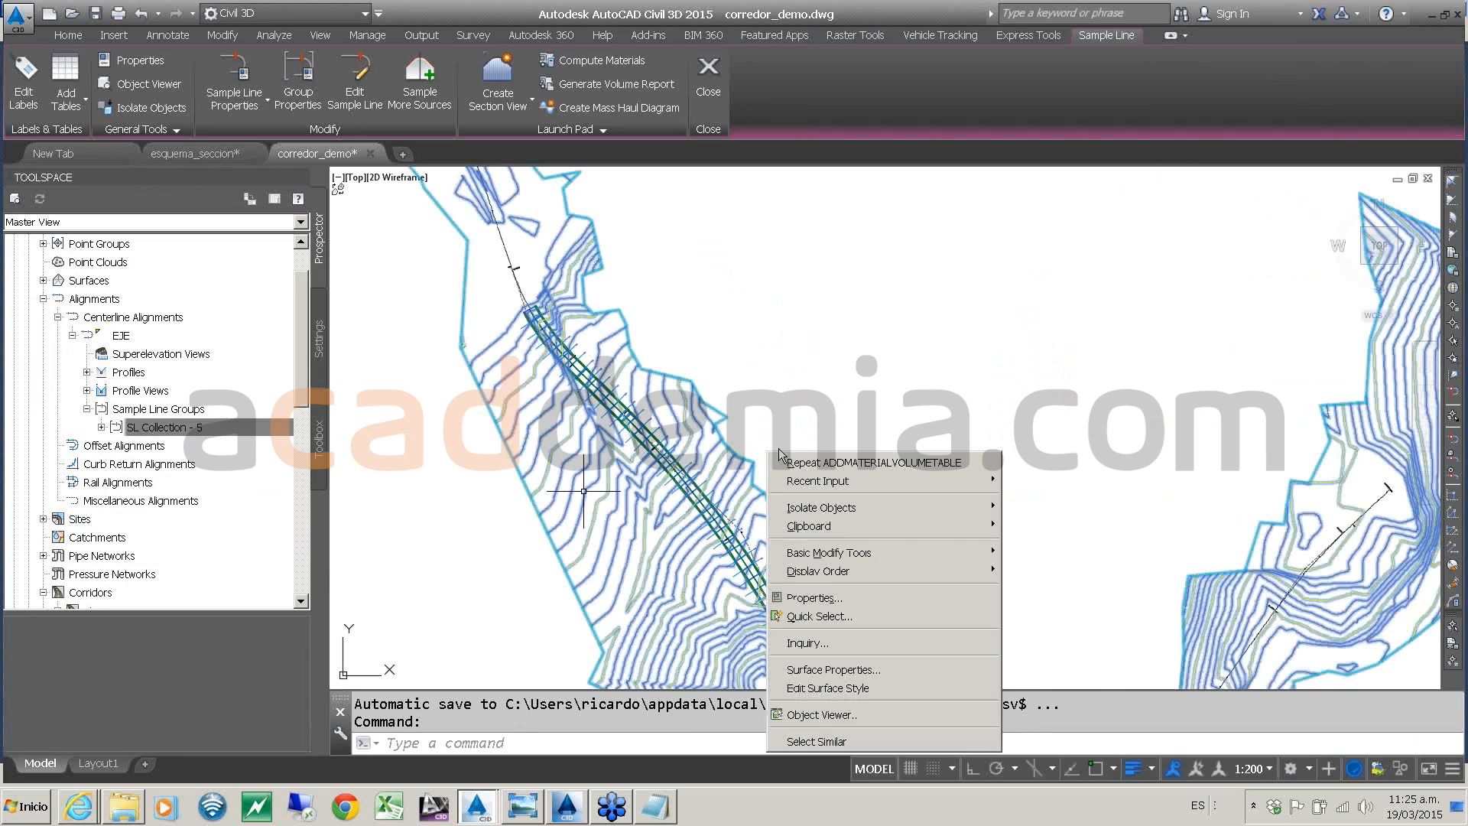
{"action": "left_click", "coordinate": [815, 688]}
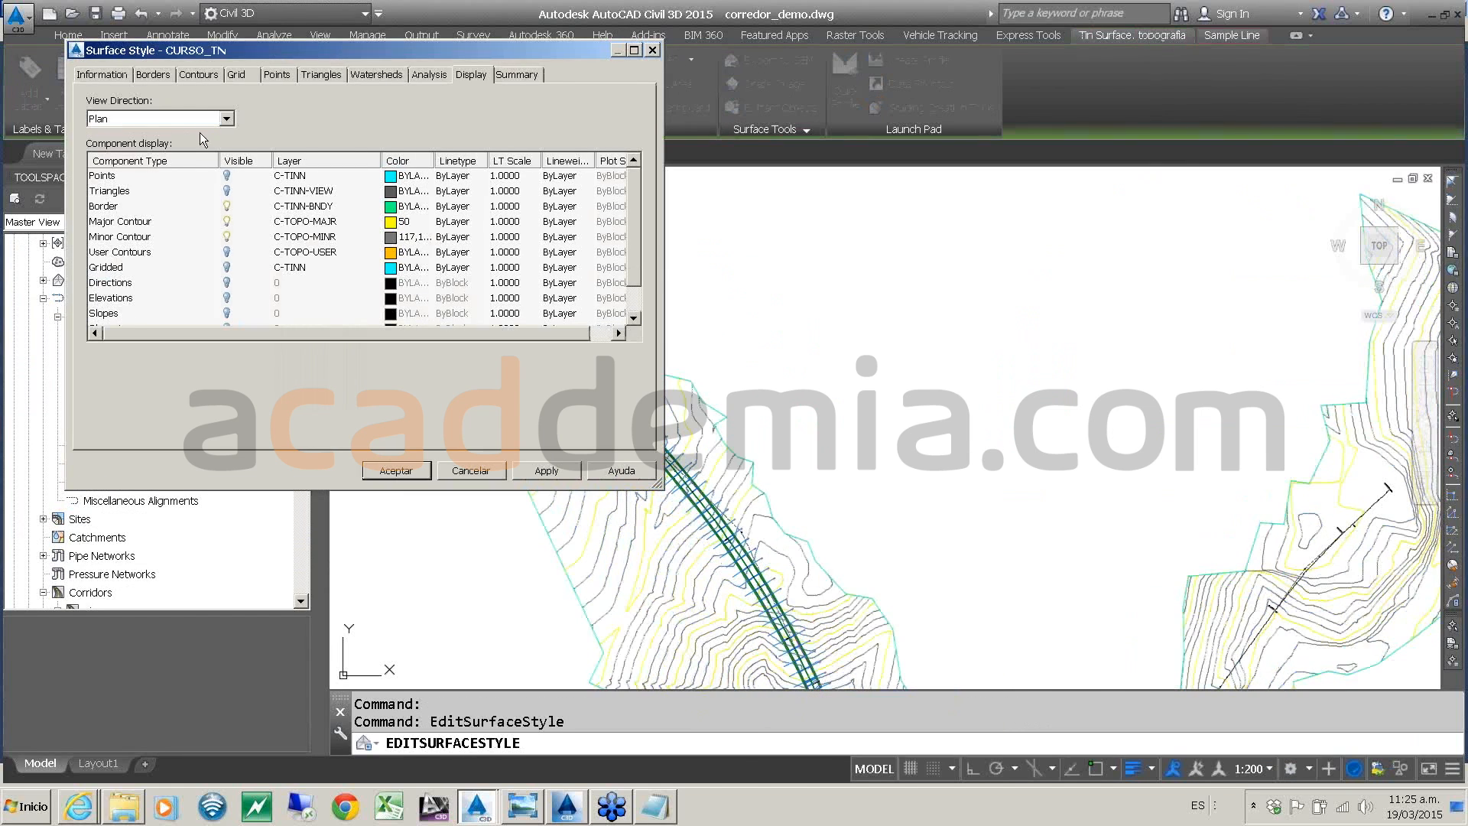
{"action": "left_click", "coordinate": [226, 118]}
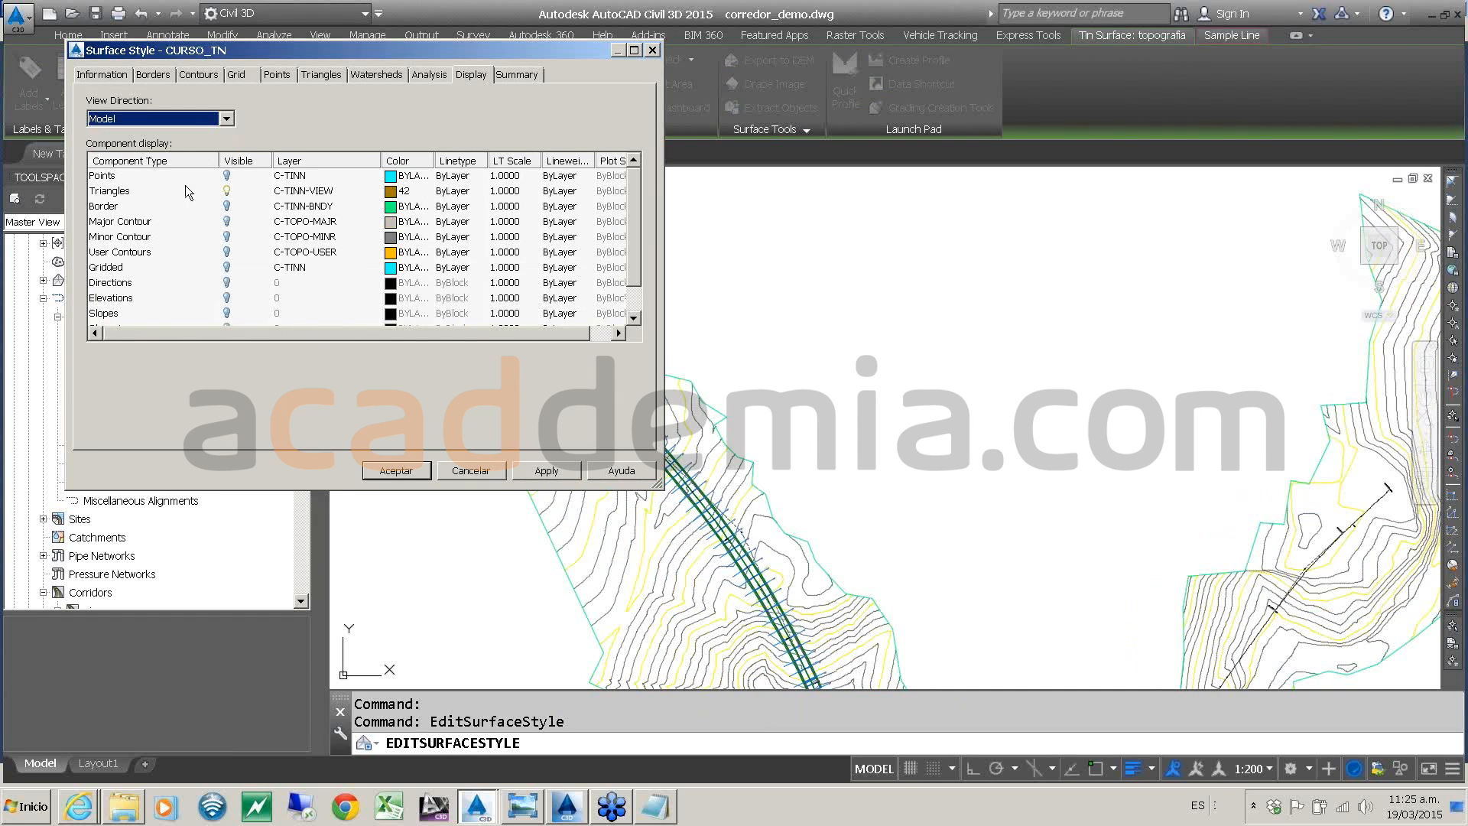
{"action": "left_click", "coordinate": [227, 190]}
{"action": "left_click", "coordinate": [397, 470]}
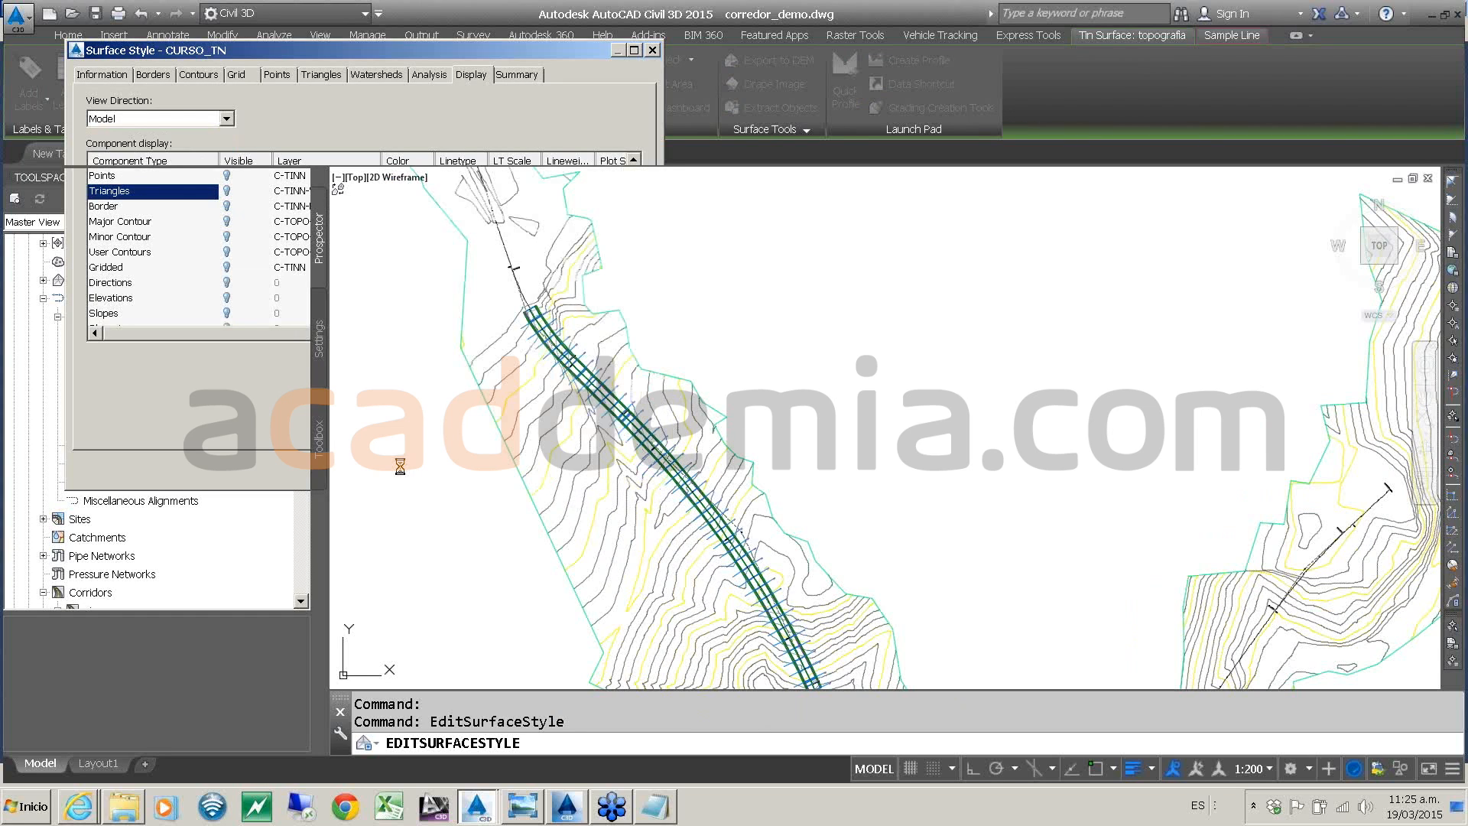
{"action": "scroll", "coordinate": [301, 363], "scroll_direction": "down", "scroll_amount": 2}
{"action": "scroll", "coordinate": [229, 405], "scroll_direction": "down", "scroll_amount": 3}
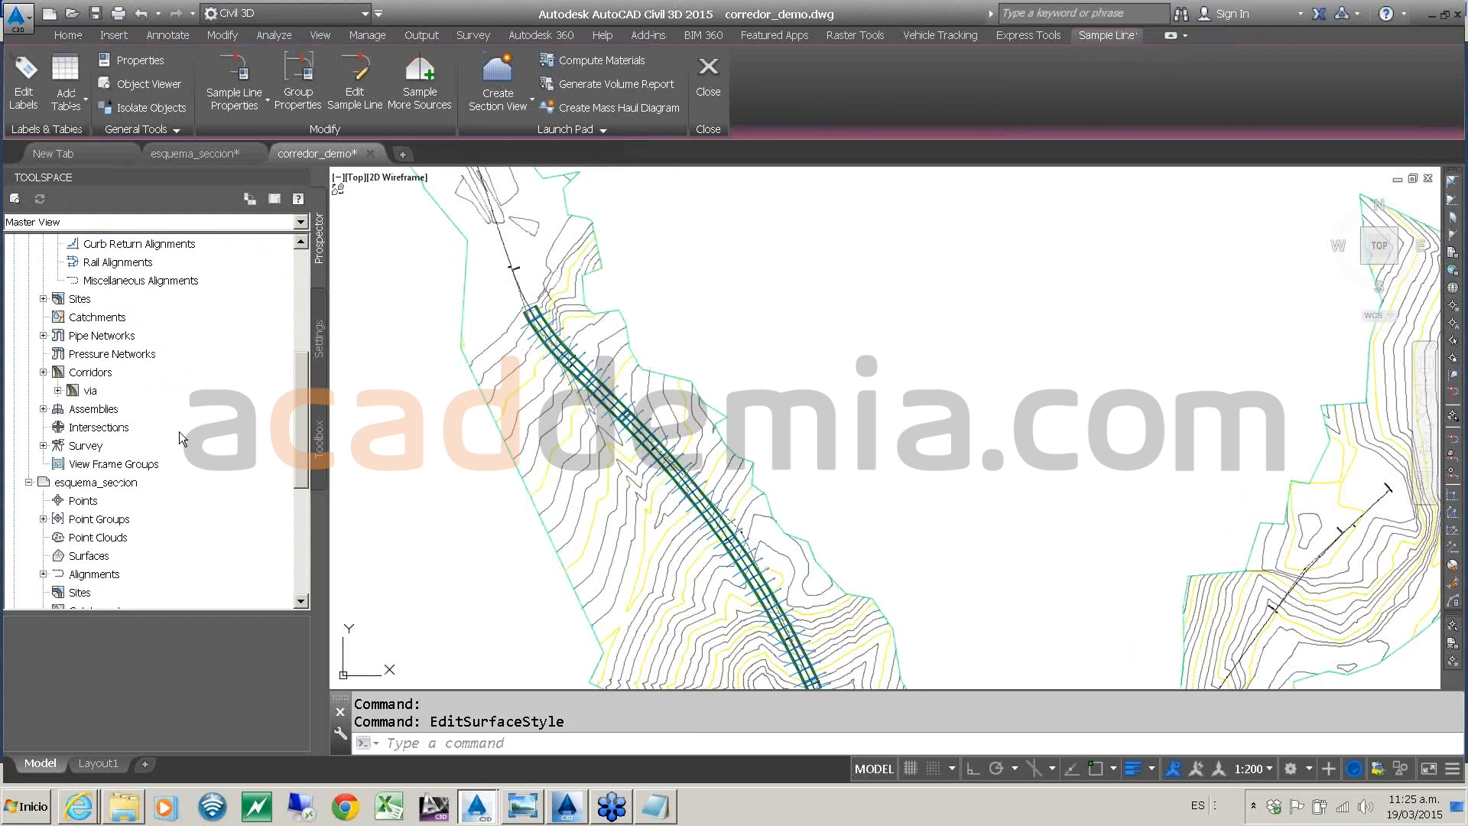
{"action": "left_click", "coordinate": [100, 394]}
{"action": "right_click", "coordinate": [99, 393]}
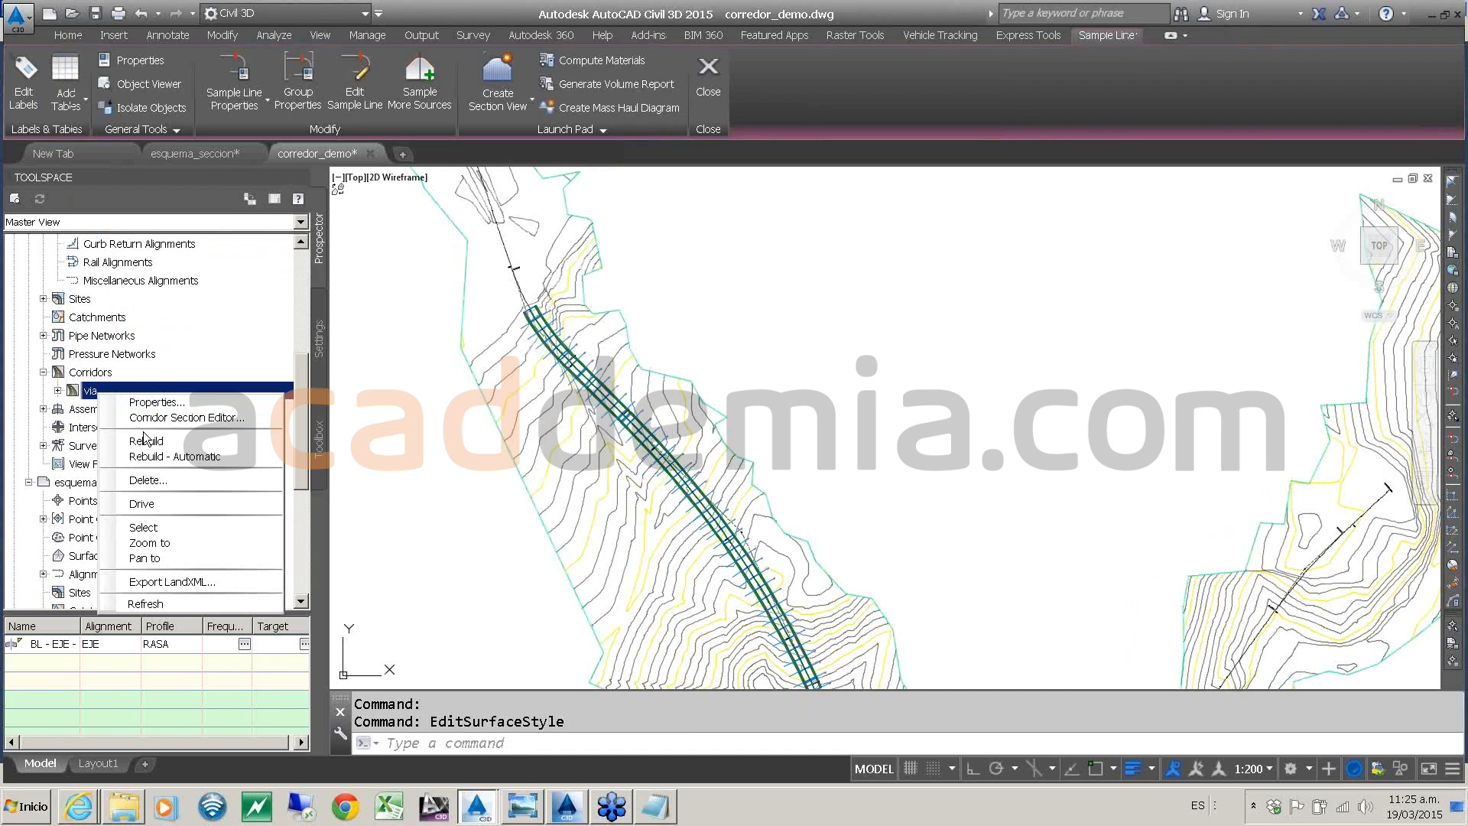
{"action": "left_click", "coordinate": [147, 504]}
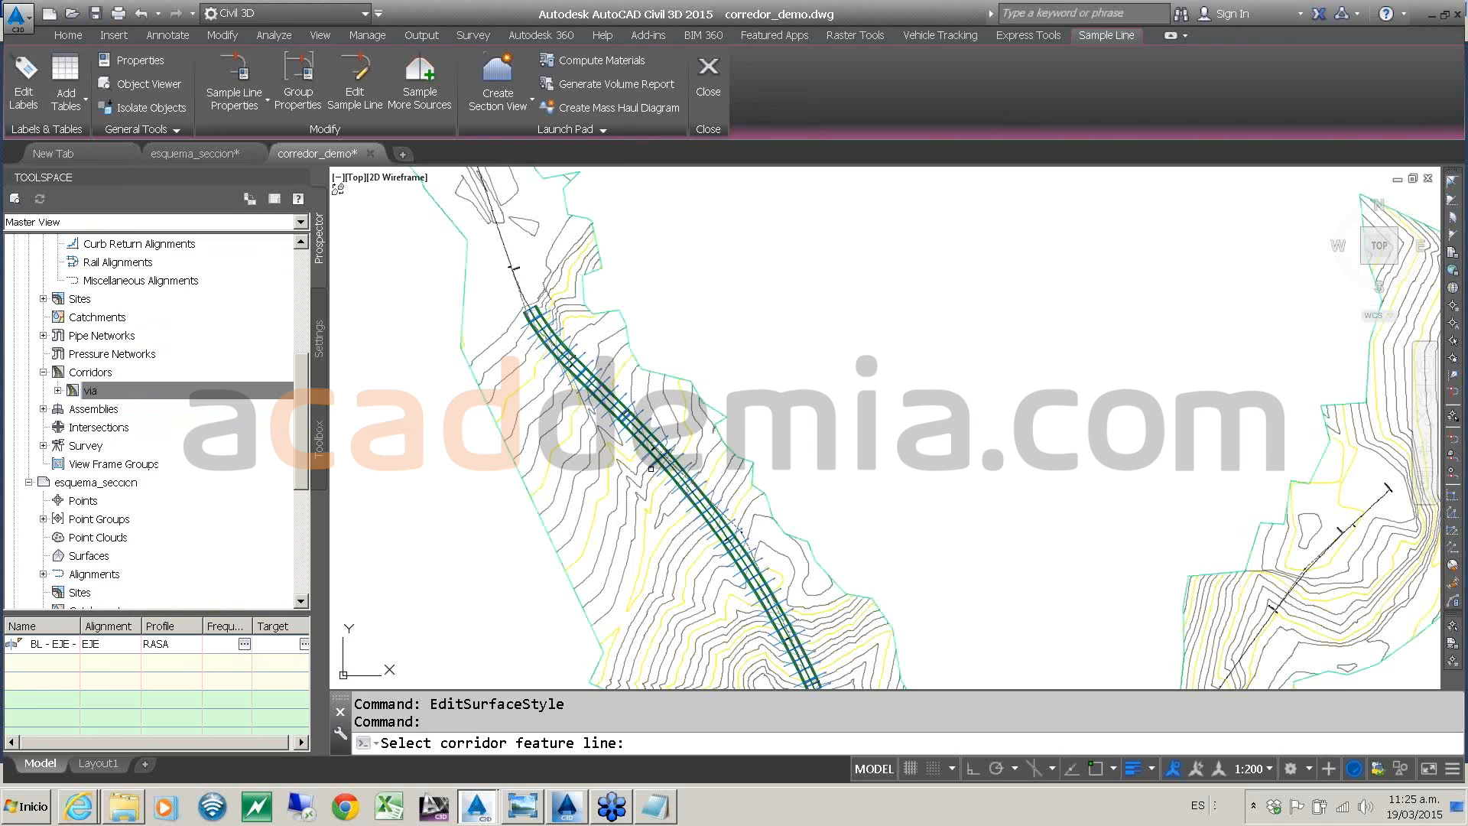
{"action": "scroll", "coordinate": [665, 472], "scroll_direction": "up", "scroll_amount": 2}
{"action": "scroll", "coordinate": [743, 489], "scroll_direction": "up", "scroll_amount": 5}
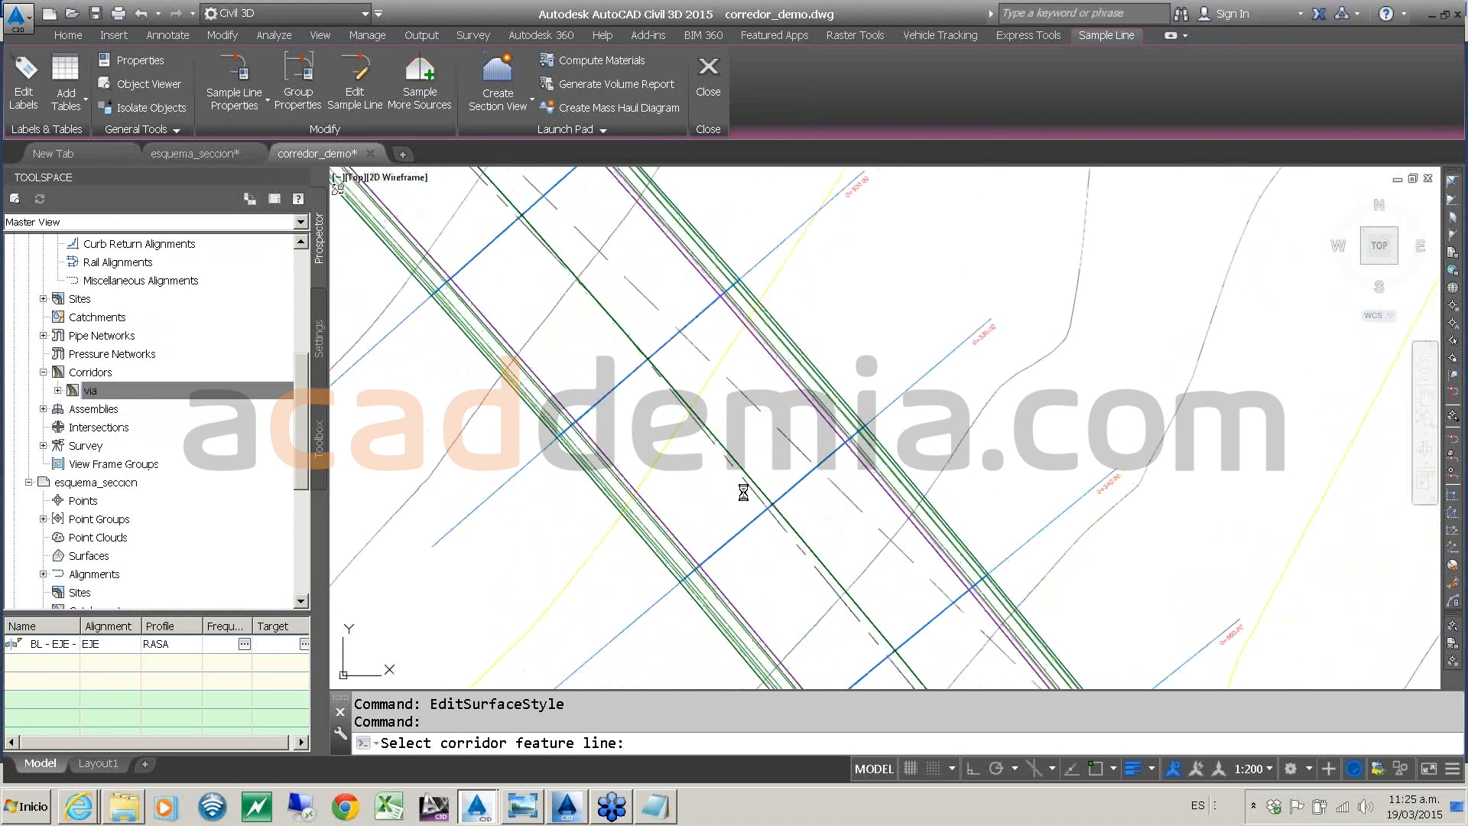
{"action": "left_click", "coordinate": [755, 472]}
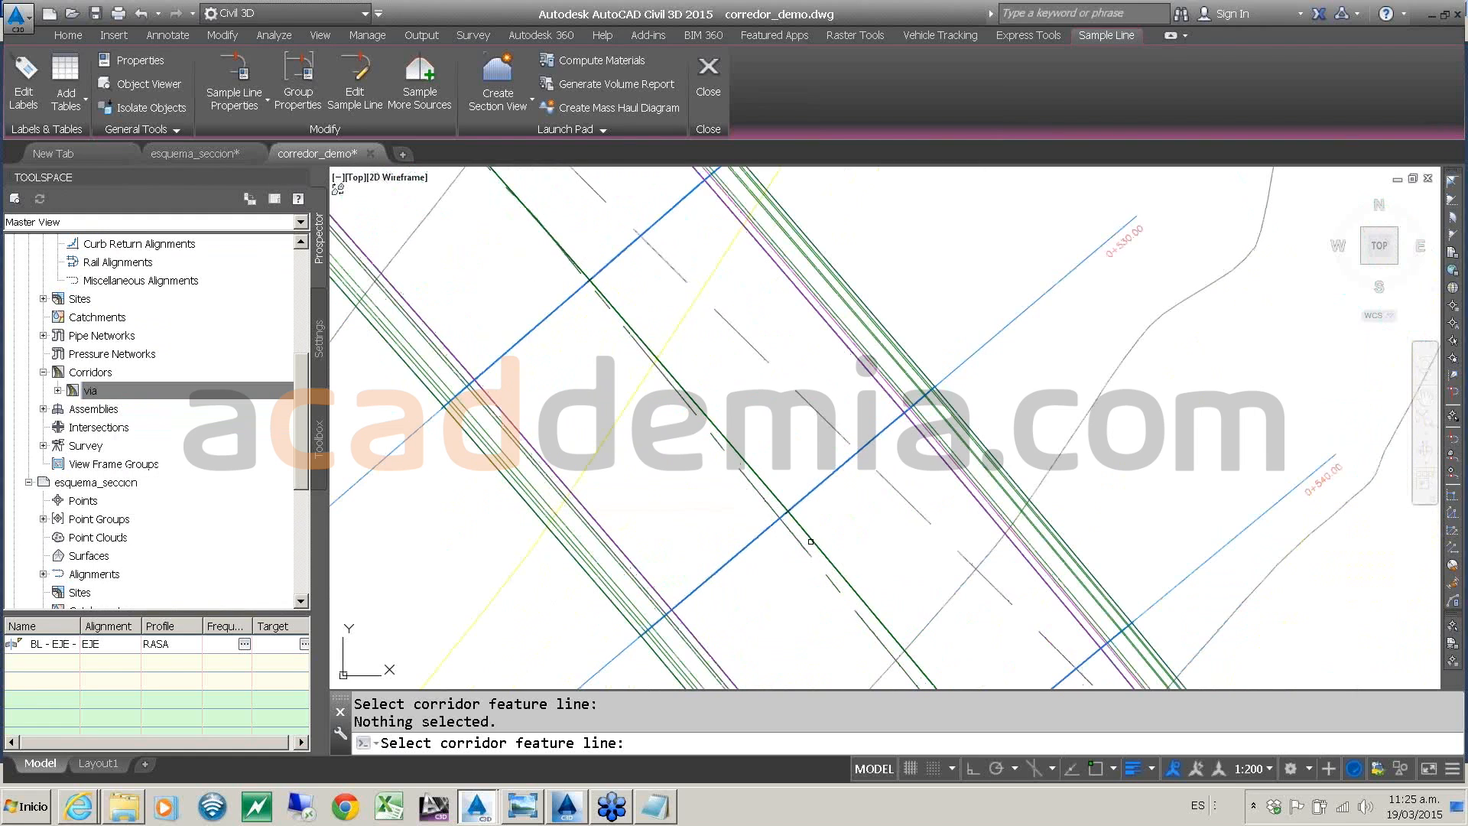
{"action": "scroll", "coordinate": [752, 484], "scroll_direction": "down", "scroll_amount": 3}
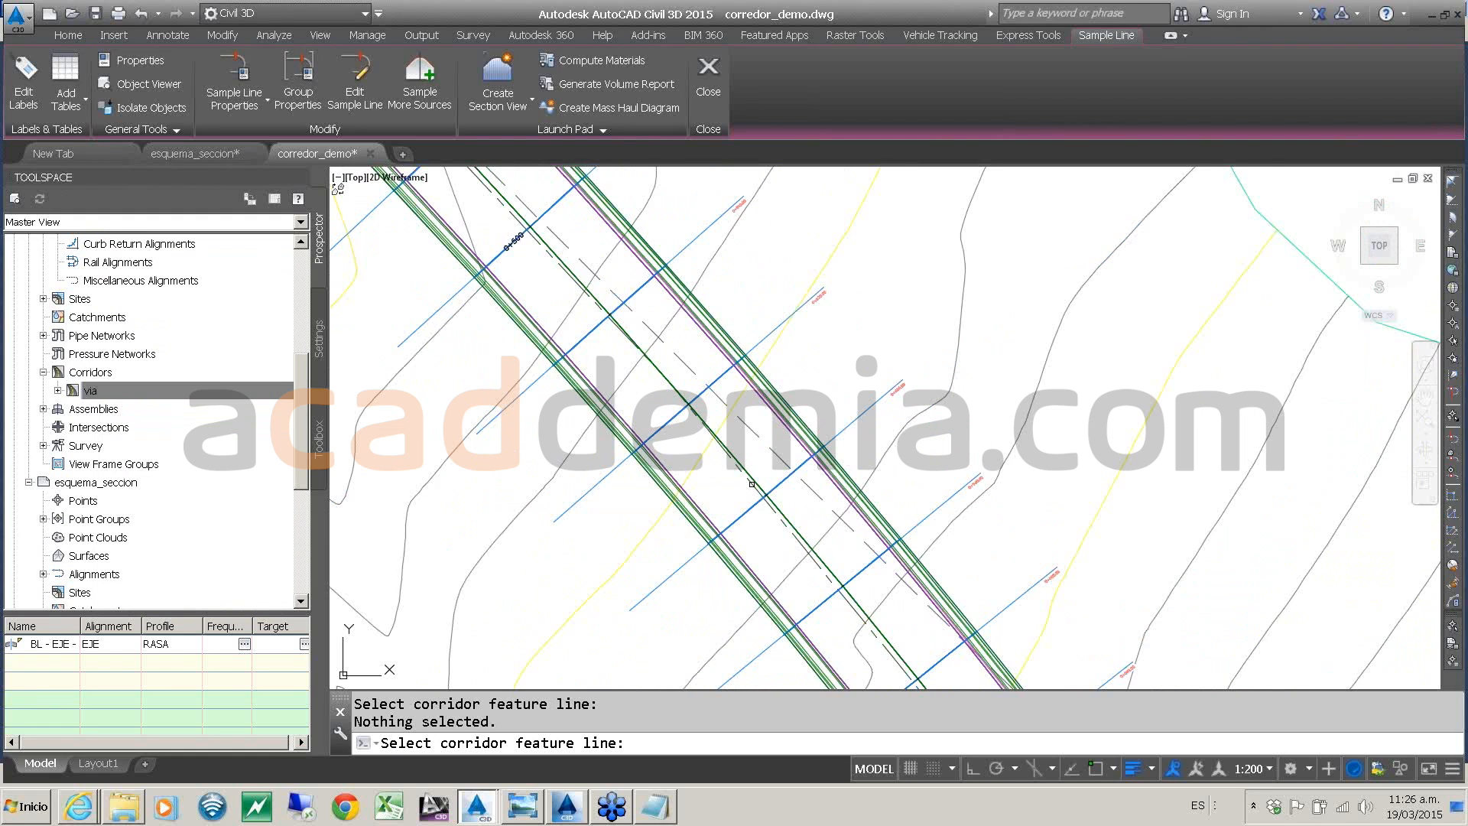
{"action": "scroll", "coordinate": [752, 484], "scroll_direction": "down", "scroll_amount": 3}
{"action": "scroll", "coordinate": [737, 465], "scroll_direction": "up", "scroll_amount": 5}
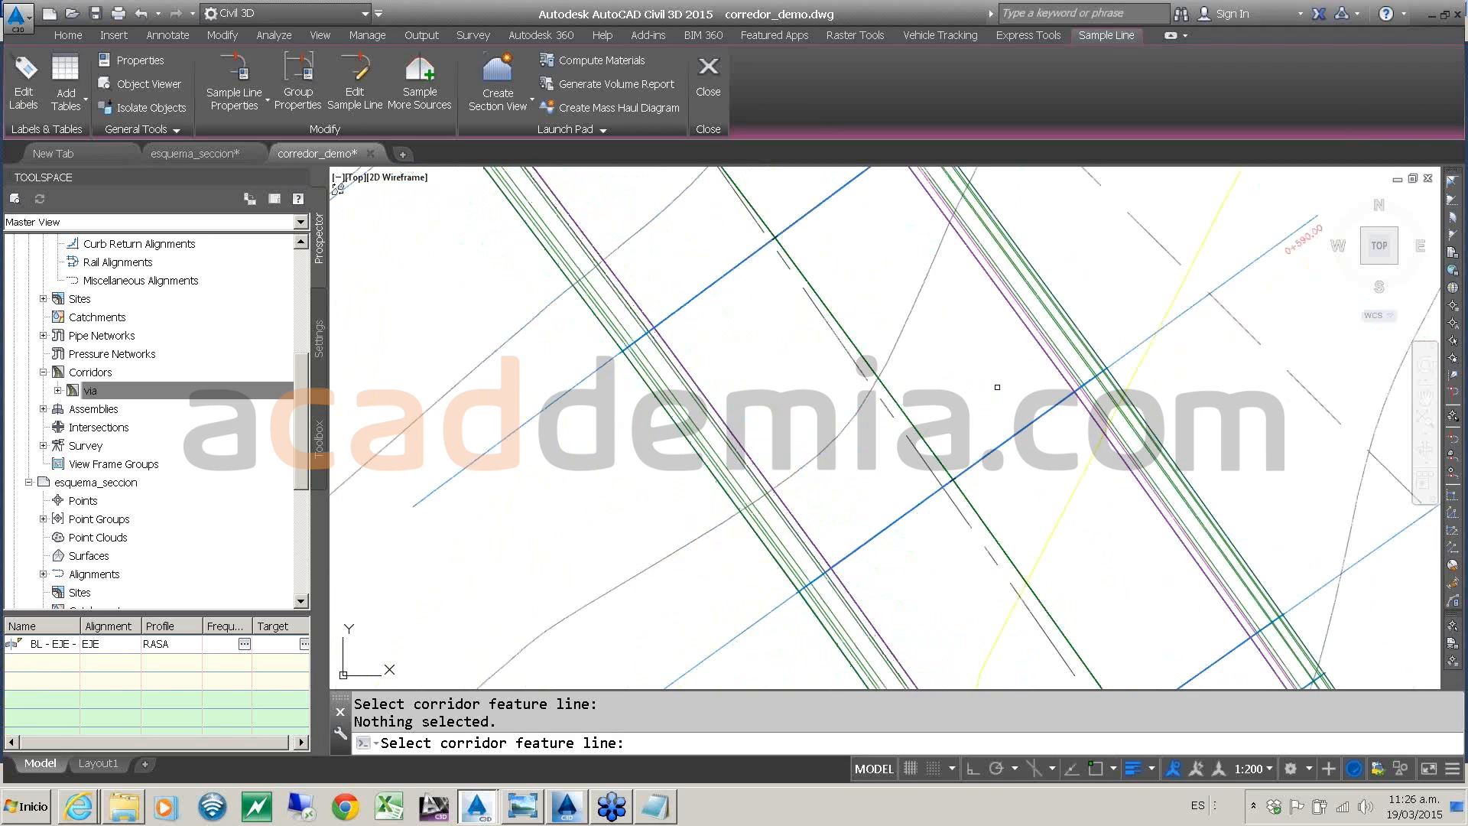
{"action": "key", "text": "Escape"}
{"action": "key", "text": "Escape"}
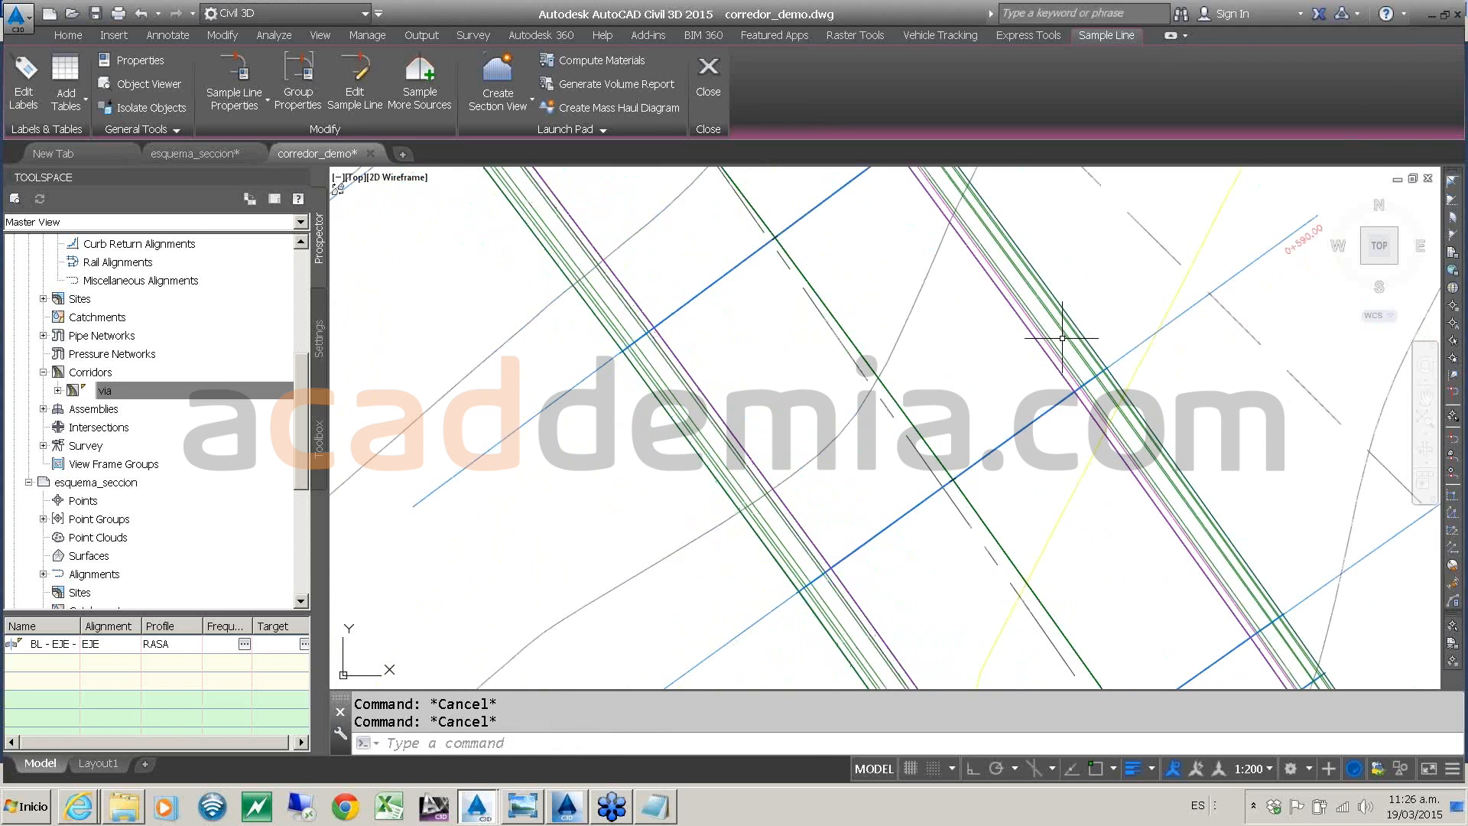
- Clear any selection and regenerate the drawing
{"action": "left_click", "coordinate": [1059, 336]}
{"action": "key", "text": "Escape"}
{"action": "key", "text": "Escape"}
{"action": "type", "text": "r"}
{"action": "key", "text": "Return"}
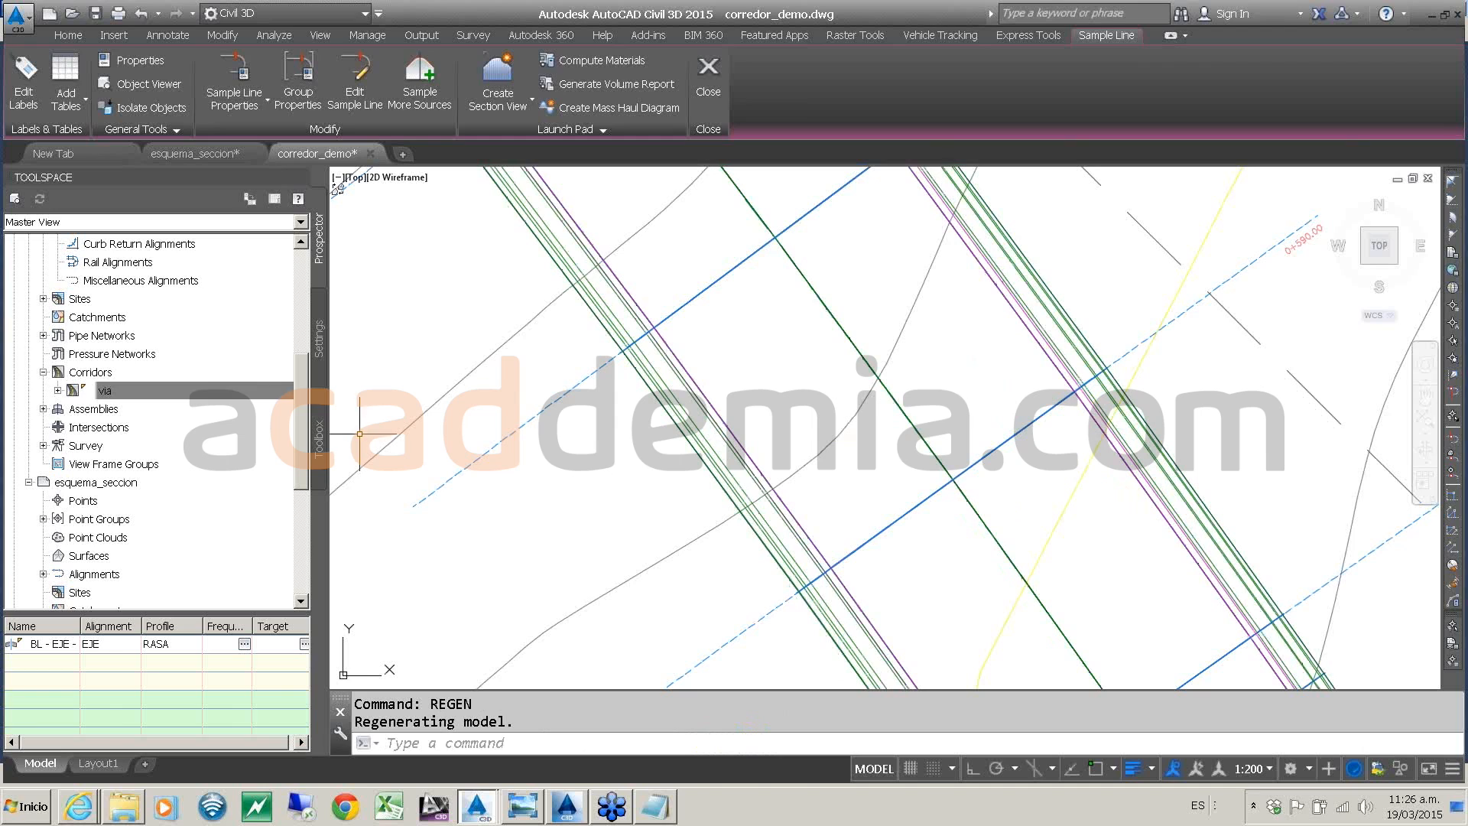
- Start a Drive along corridor via, using the Crown feature line as the path
{"action": "right_click", "coordinate": [266, 396]}
{"action": "left_click", "coordinate": [324, 483]}
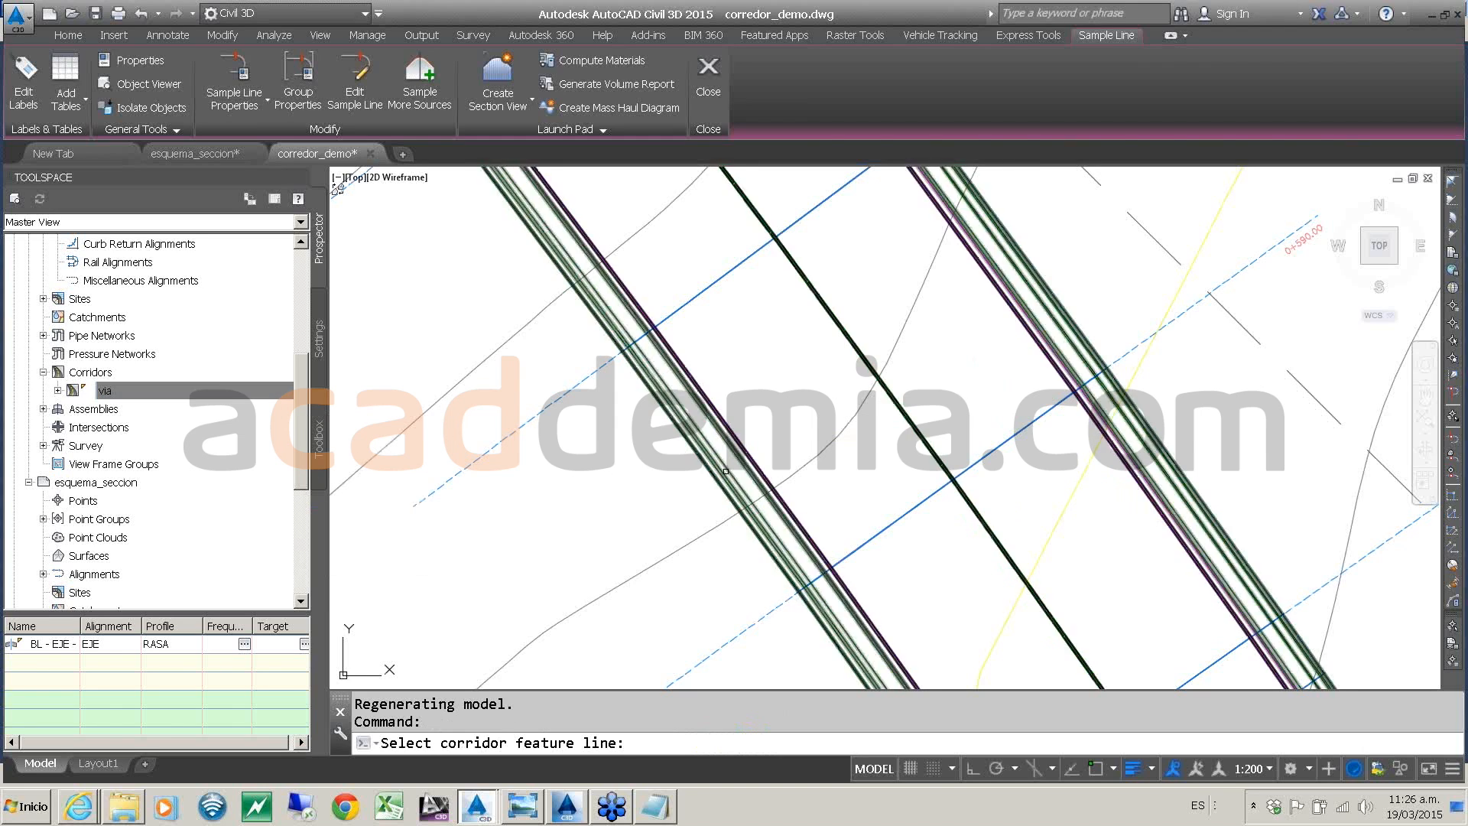
{"action": "left_click", "coordinate": [902, 416]}
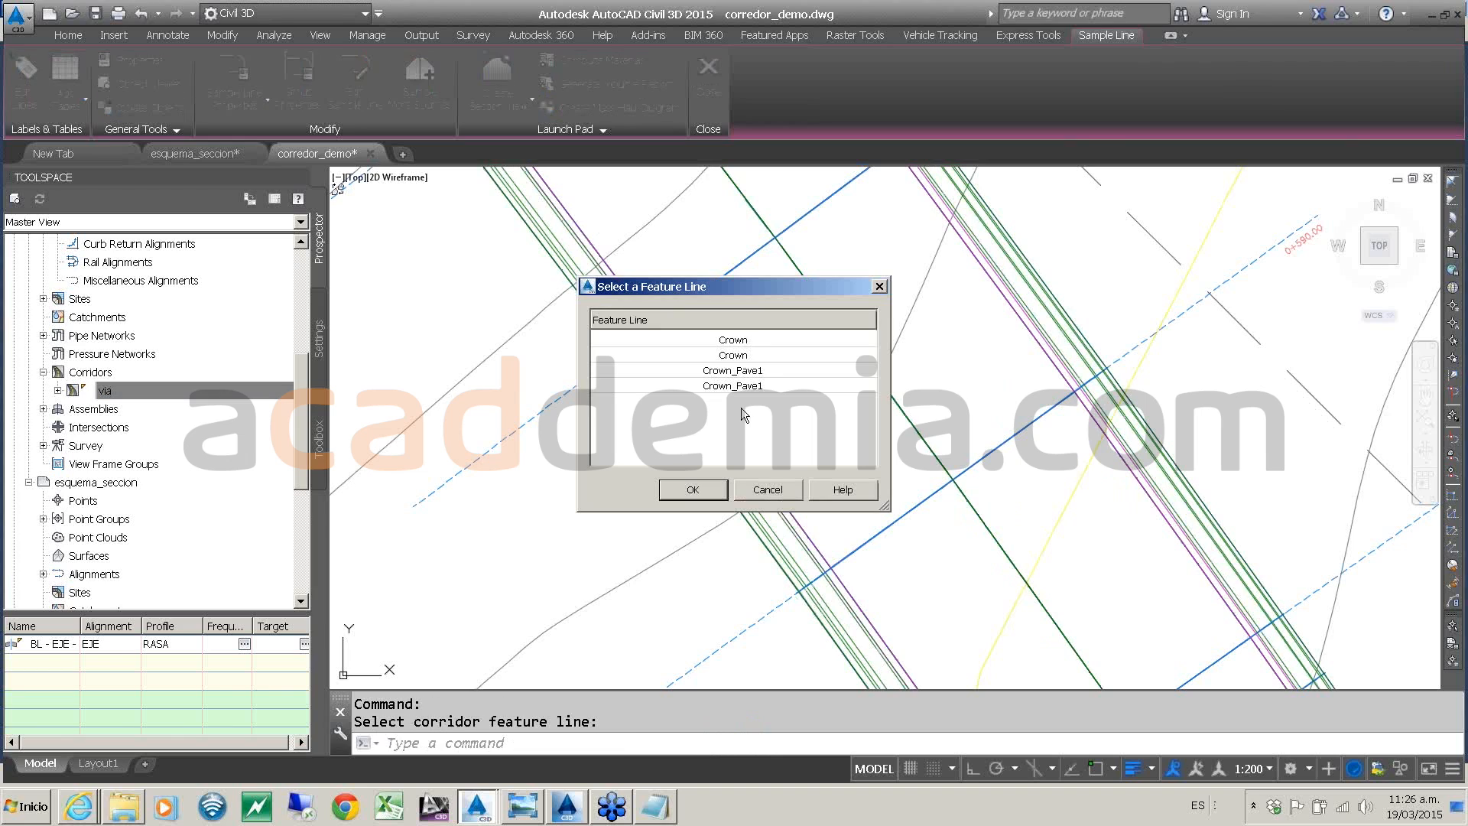
{"action": "left_click", "coordinate": [691, 492]}
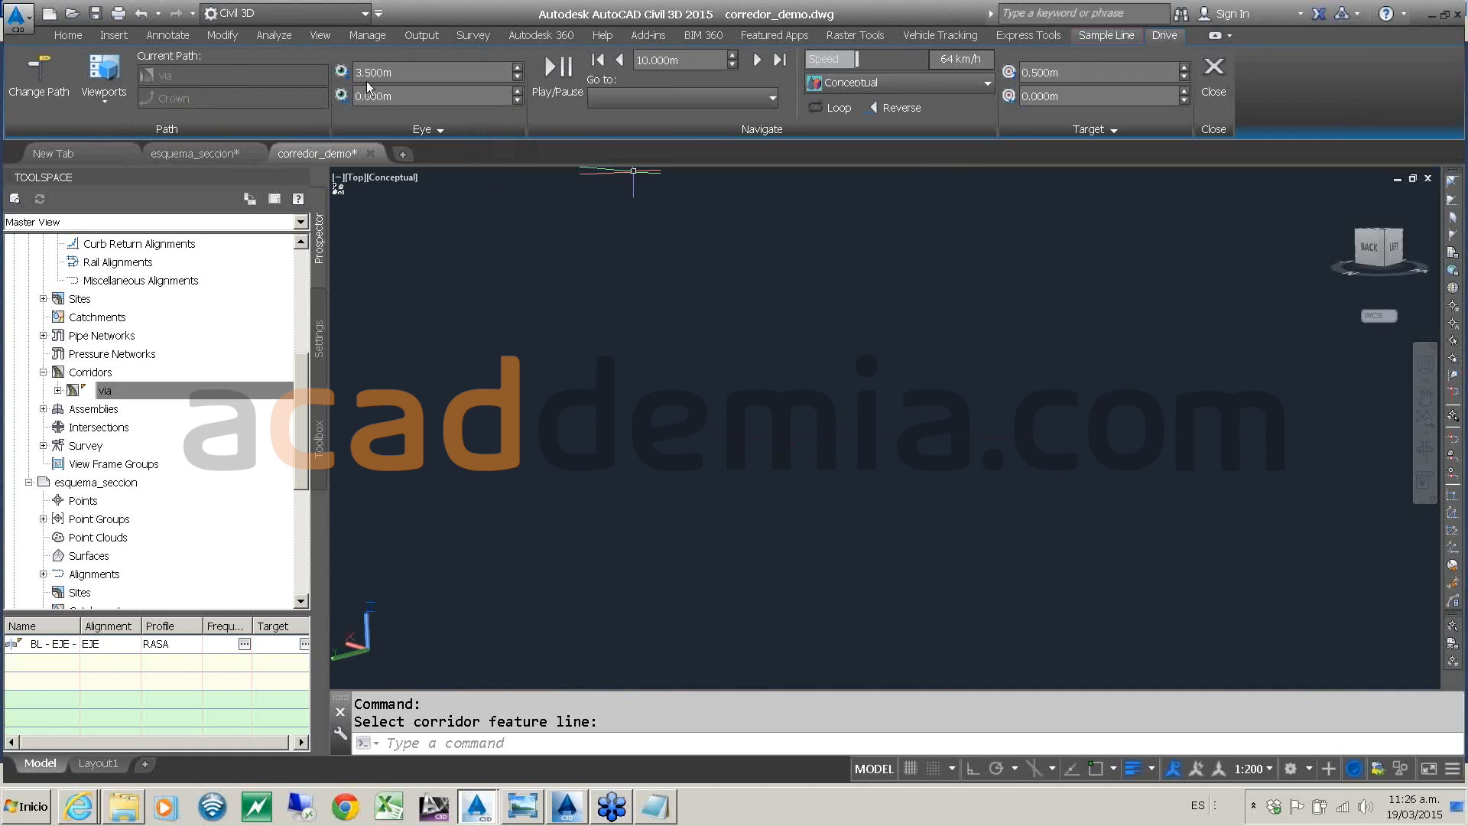
- Send the drive to station 0+400.00, play and pause it, and inspect the tunnel model in 3D
{"action": "left_click", "coordinate": [624, 98]}
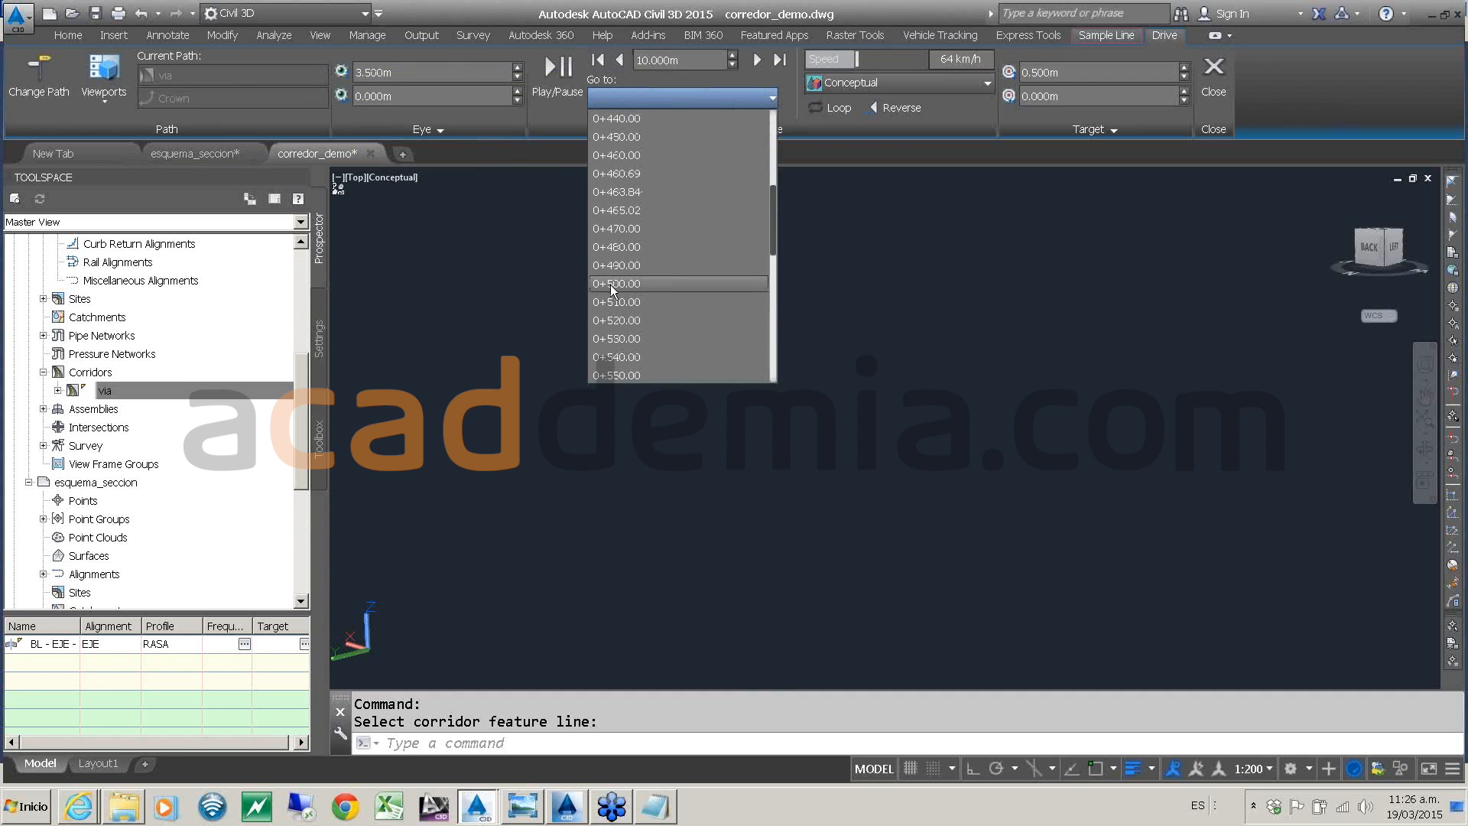
{"action": "scroll", "coordinate": [610, 284], "scroll_direction": "up", "scroll_amount": 3}
{"action": "left_click", "coordinate": [616, 174]}
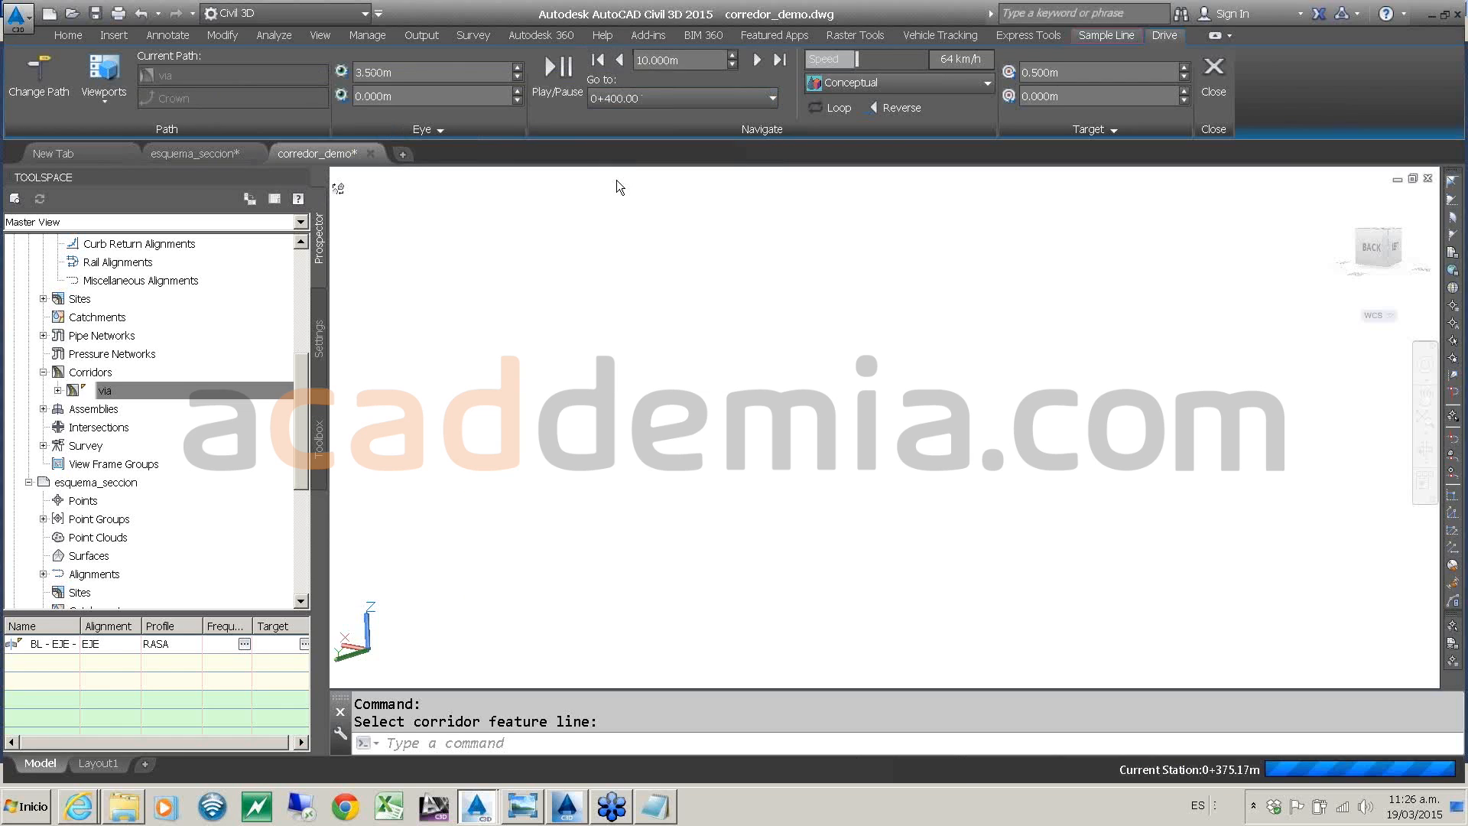
{"action": "left_click", "coordinate": [560, 74]}
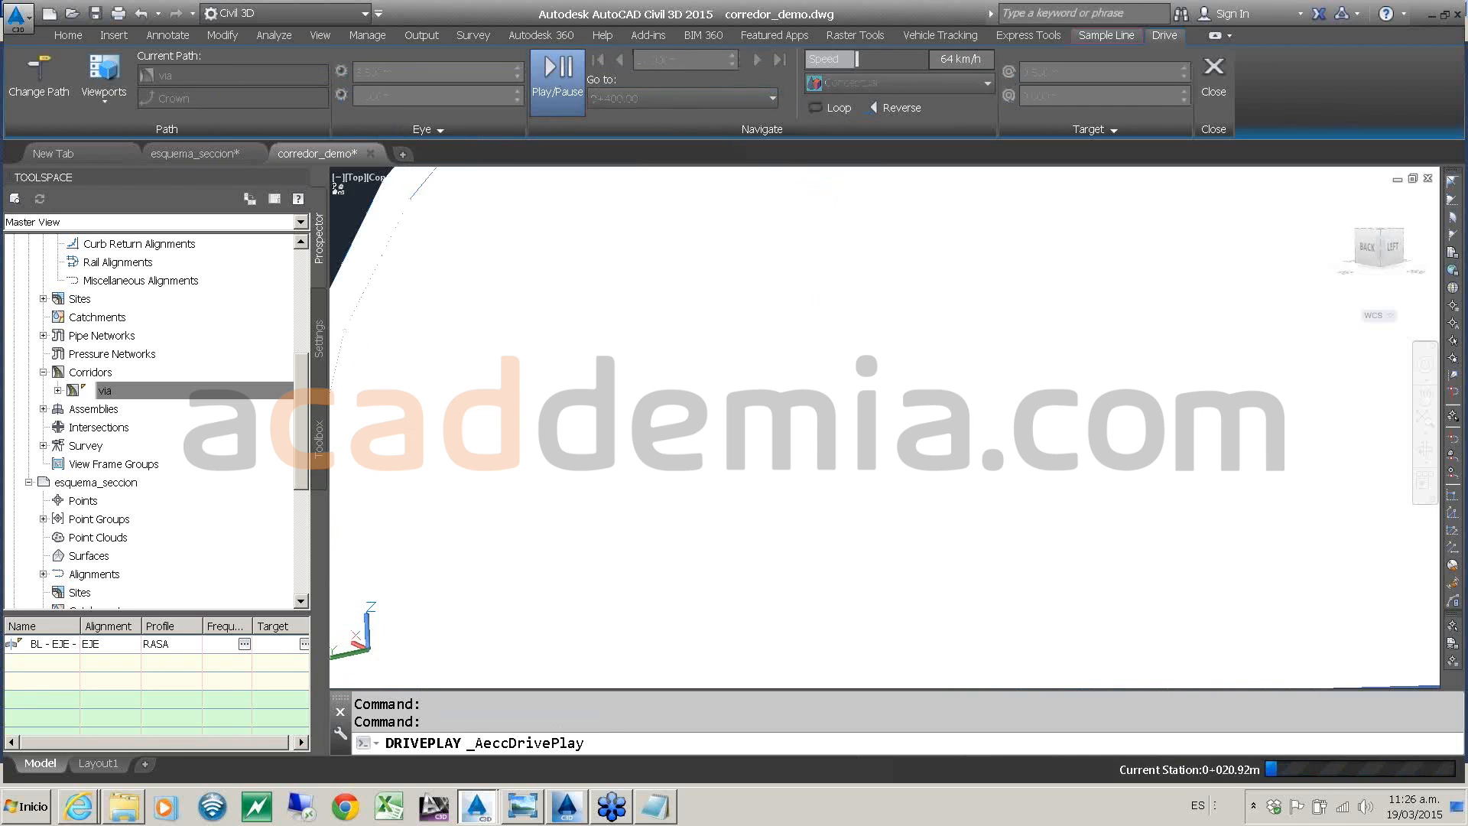
{"action": "left_click", "coordinate": [560, 74]}
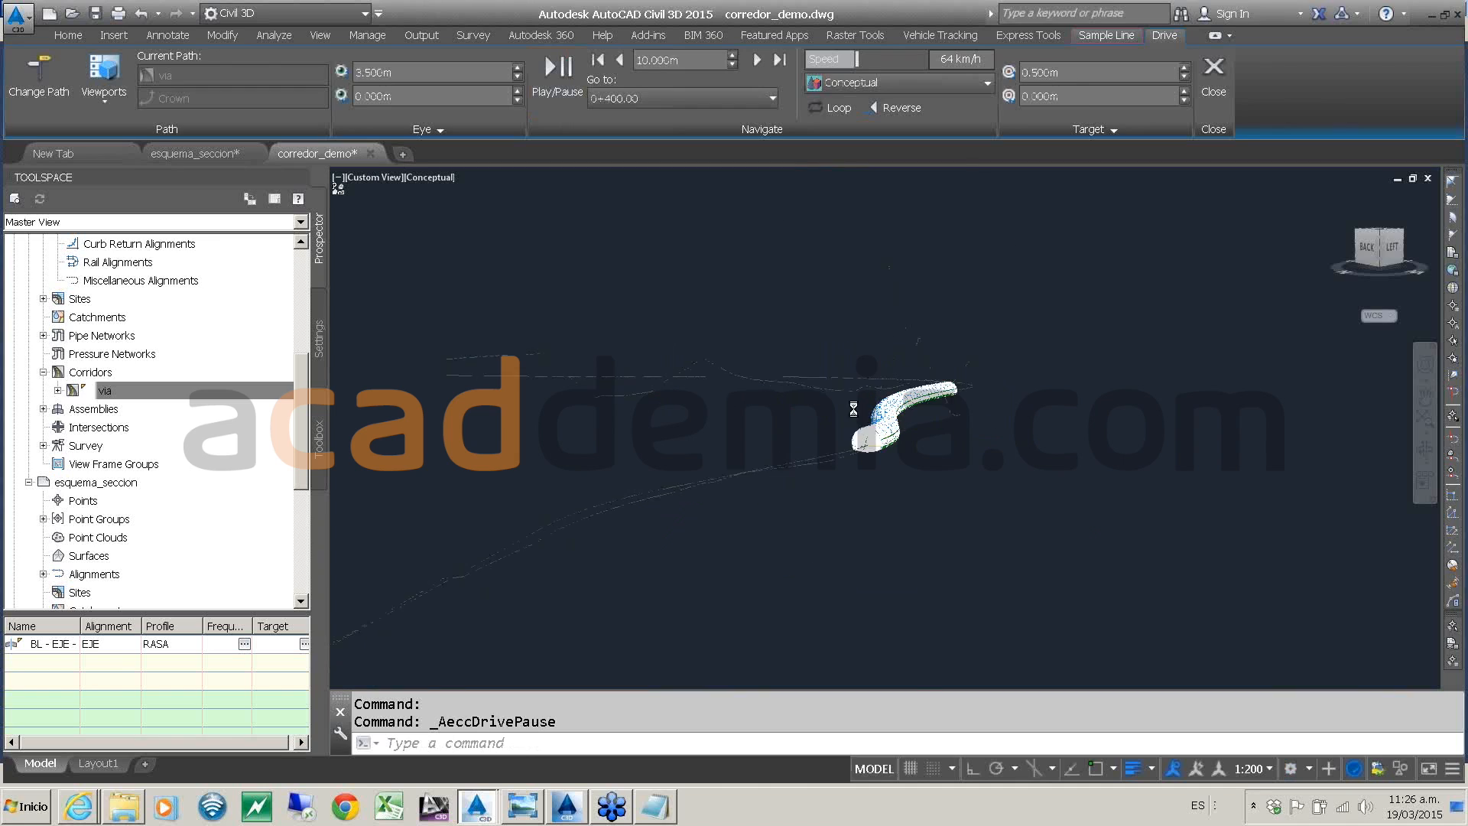
{"action": "scroll", "coordinate": [853, 410], "scroll_direction": "up", "scroll_amount": 2}
{"action": "scroll", "coordinate": [854, 409], "scroll_direction": "down", "scroll_amount": 2}
{"action": "middle_click_drag", "start_coordinate": [854, 409], "coordinate": [840, 396]}
{"action": "left_click_drag", "start_coordinate": [832, 452], "coordinate": [828, 454]}
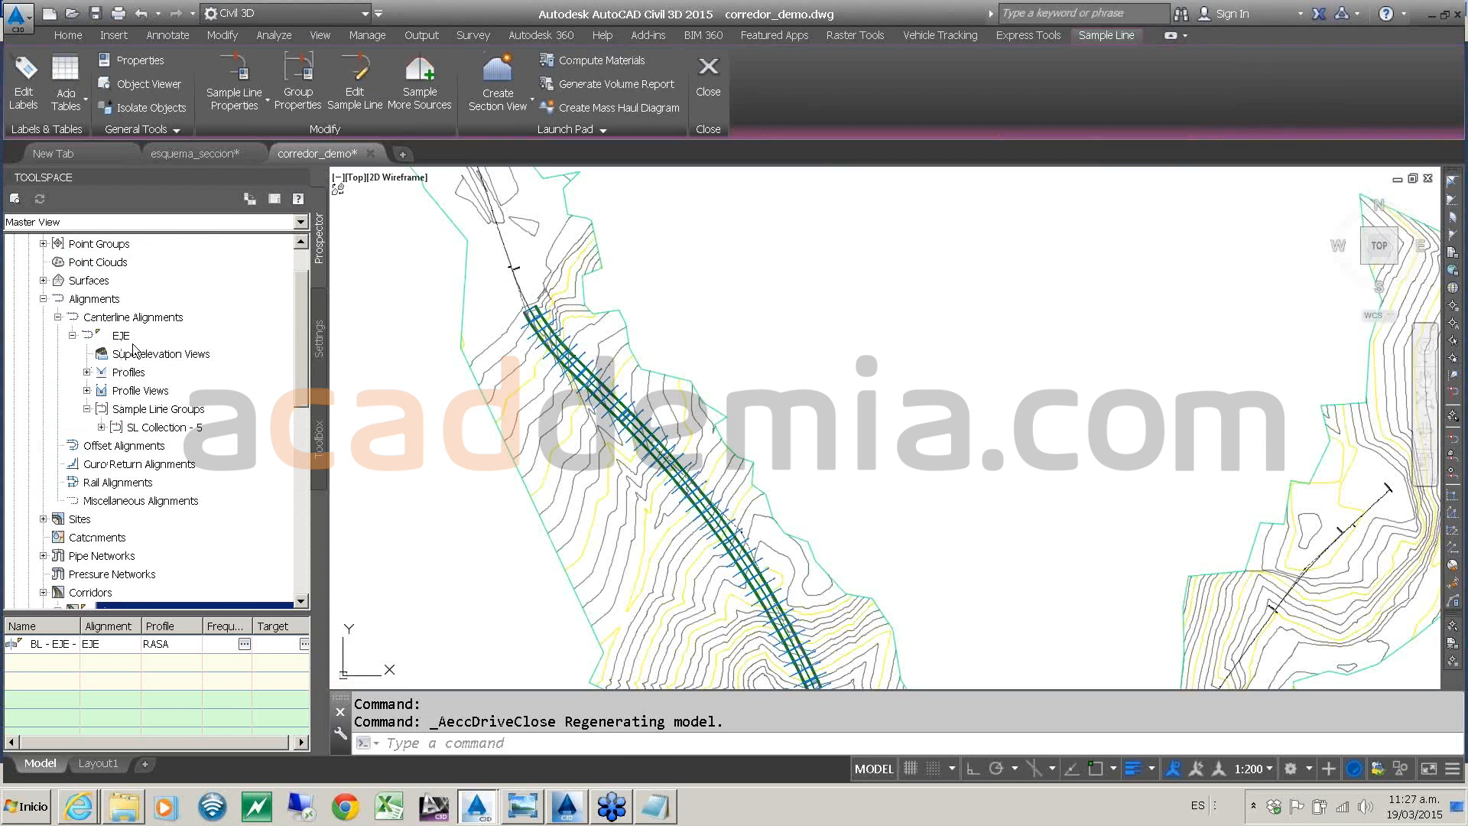
- Start a Drive along the EJE alignment using the RASA profile
{"action": "right_click", "coordinate": [124, 341]}
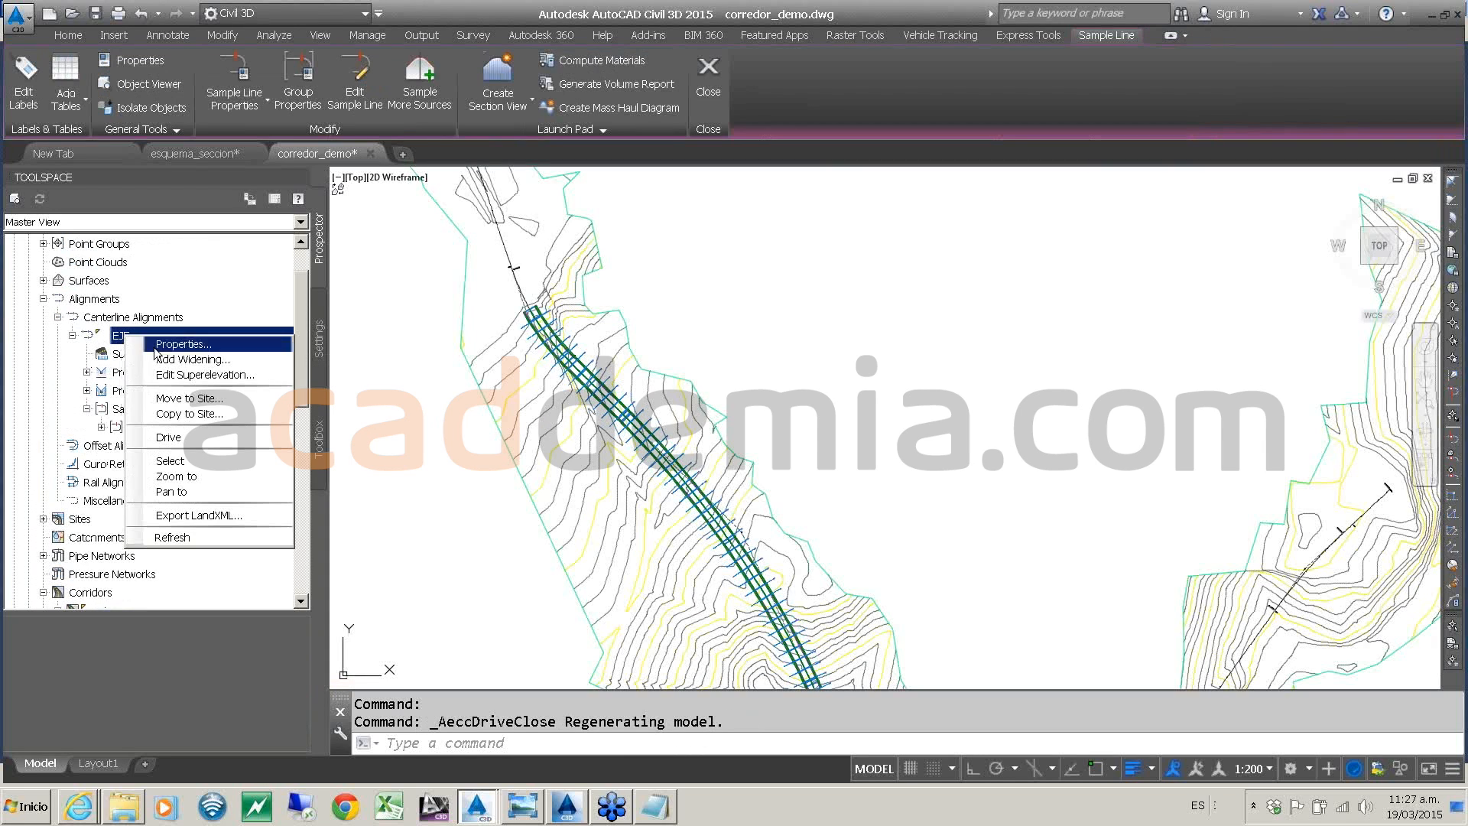
{"action": "left_click", "coordinate": [187, 442]}
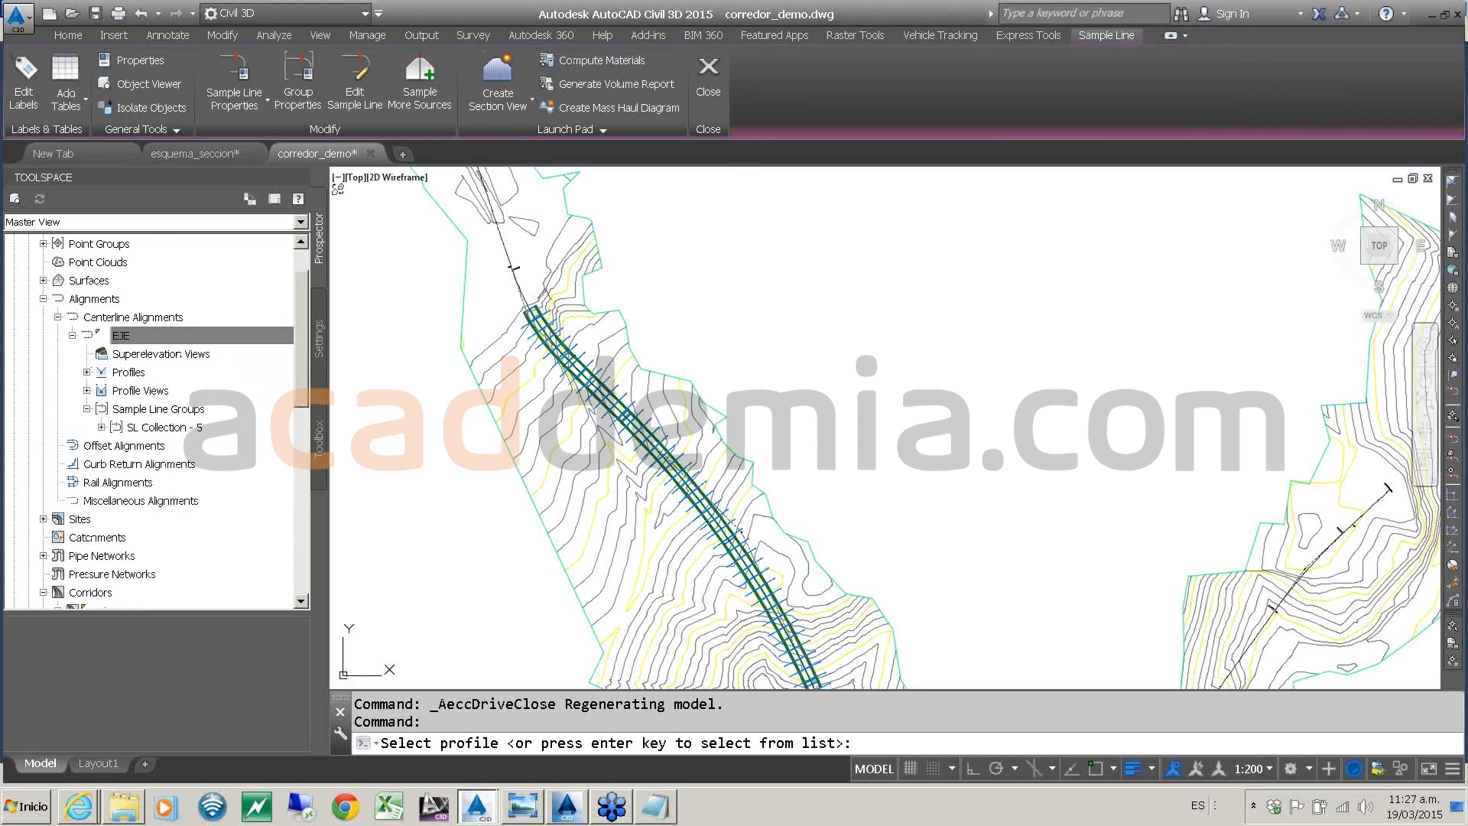
{"action": "key", "text": "Return"}
{"action": "left_click", "coordinate": [556, 330]}
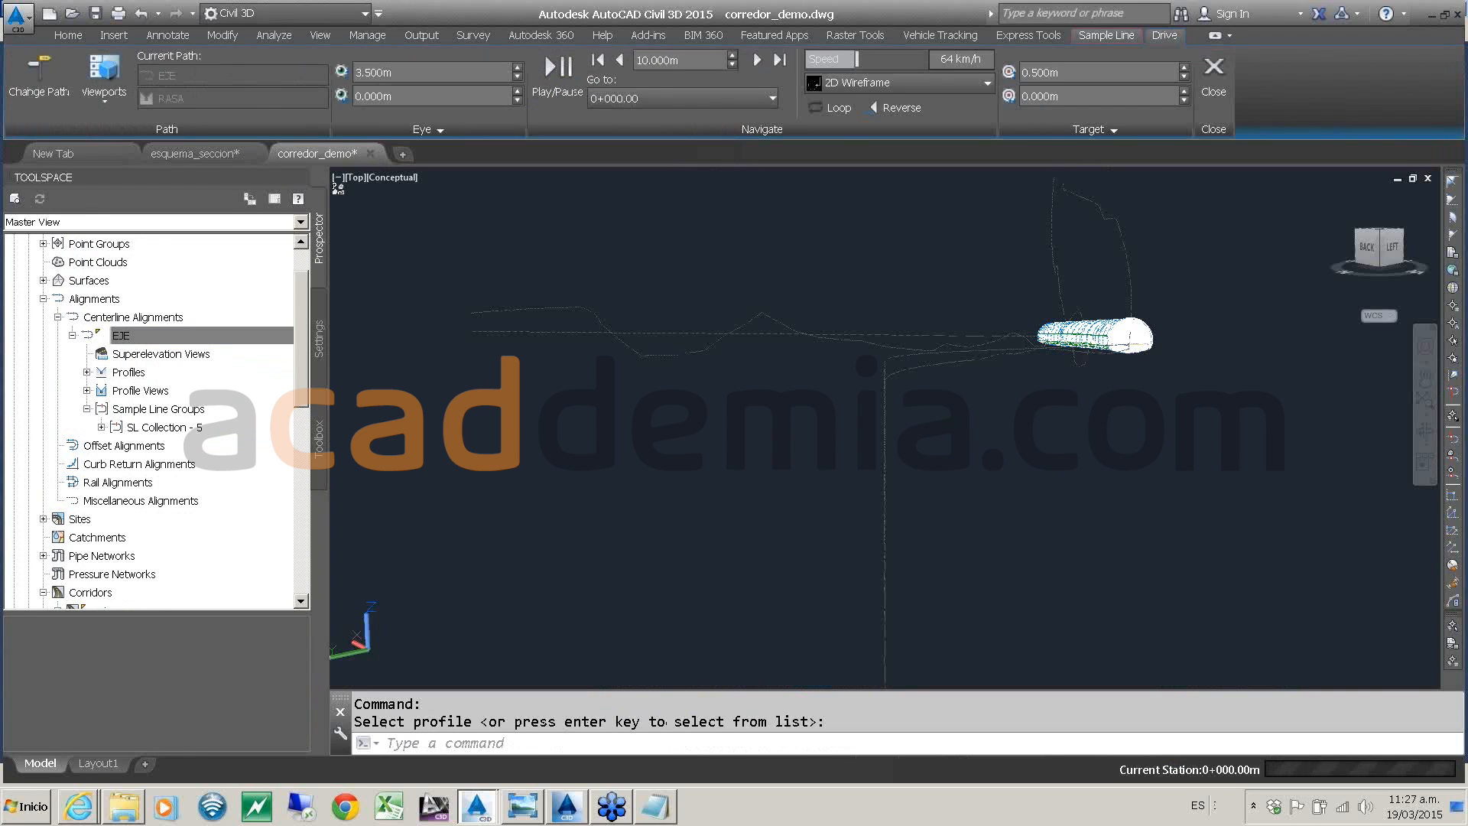
- Send the drive to station 0+290.00, play it through the tunnel and close the drive
{"action": "left_click", "coordinate": [673, 102]}
{"action": "scroll", "coordinate": [624, 287], "scroll_direction": "down", "scroll_amount": 5}
{"action": "scroll", "coordinate": [624, 287], "scroll_direction": "down", "scroll_amount": 3}
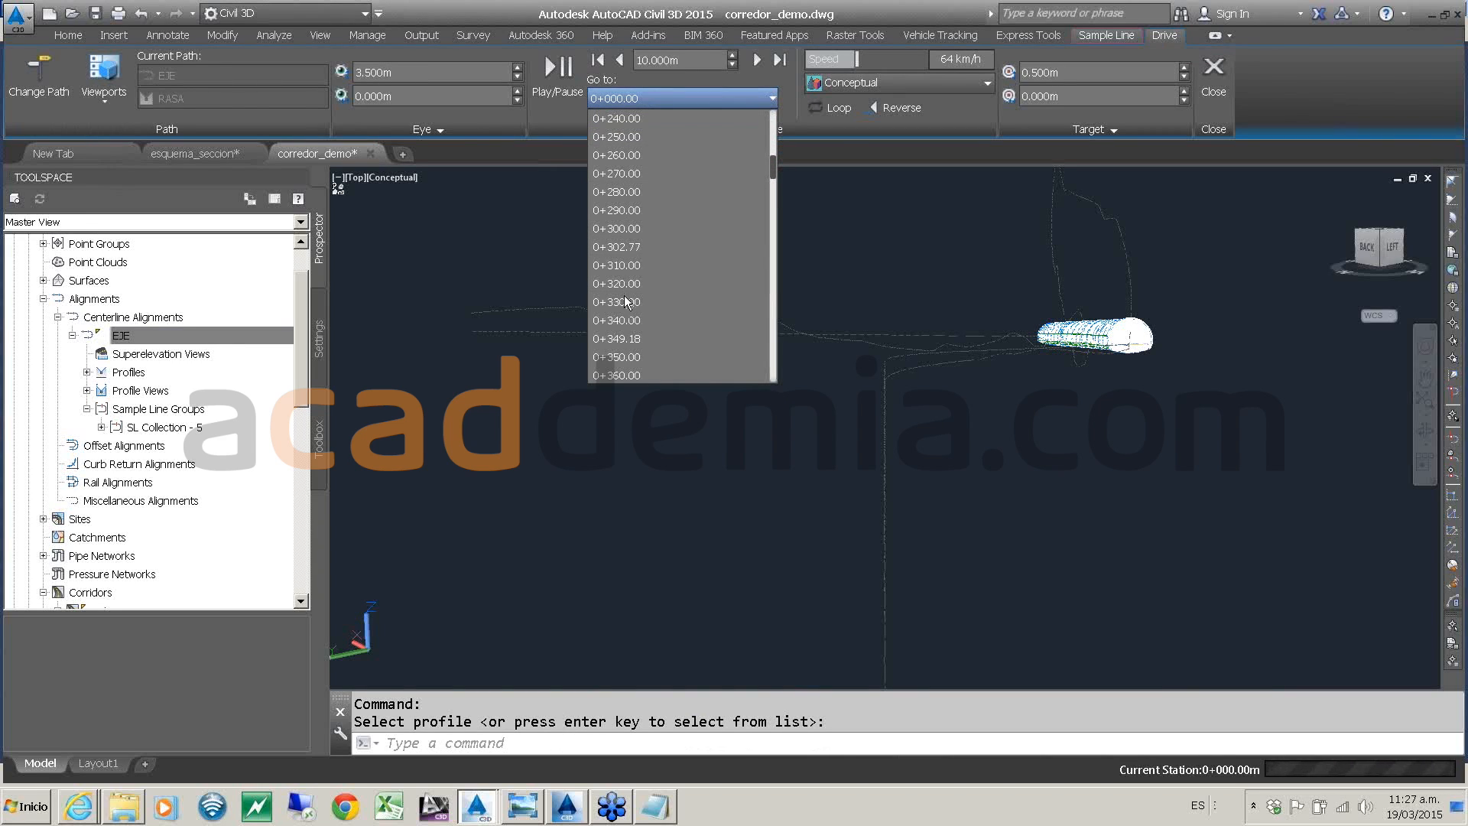
{"action": "left_click", "coordinate": [624, 211]}
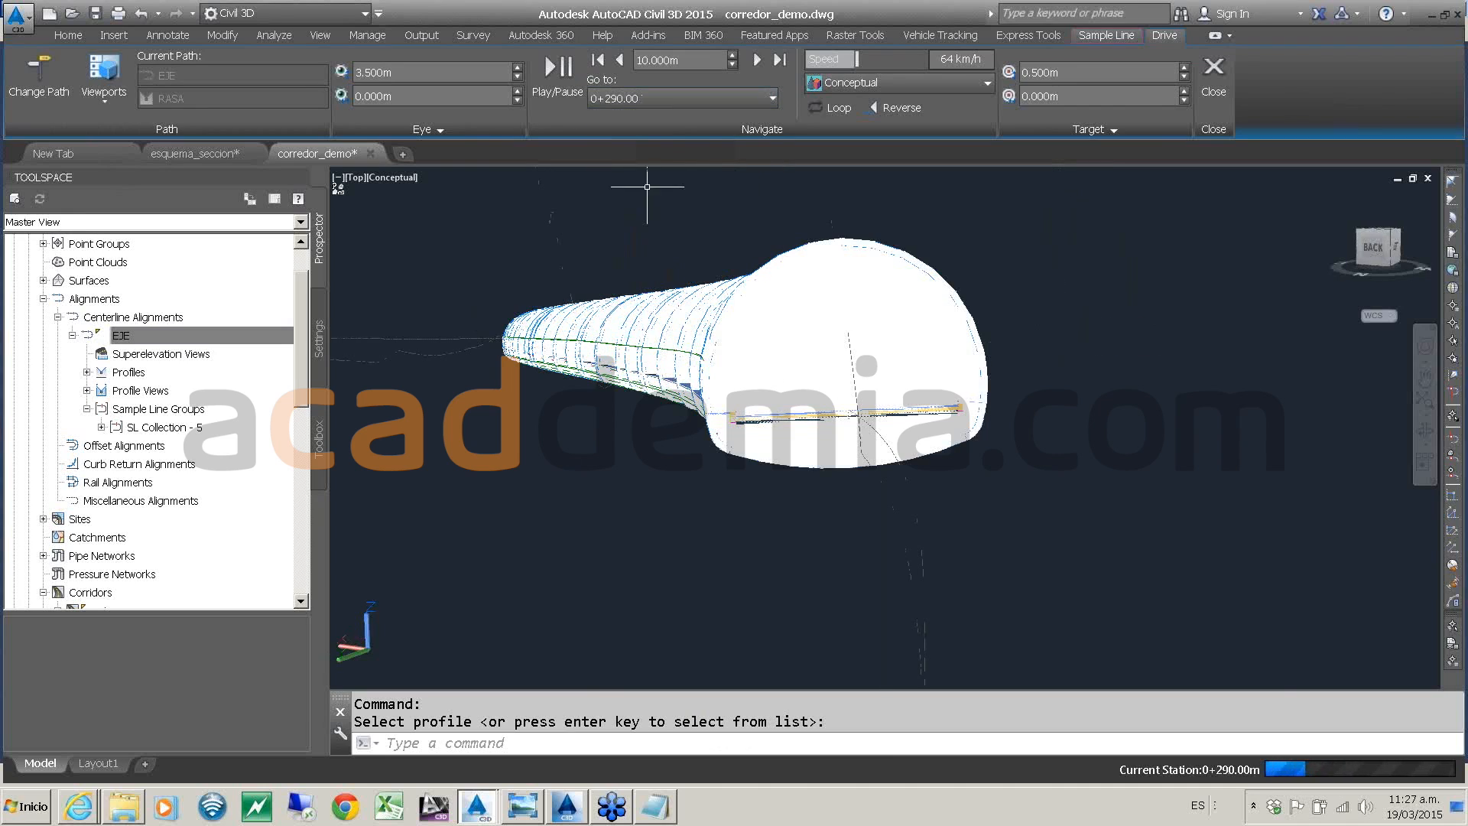
{"action": "left_click", "coordinate": [554, 75]}
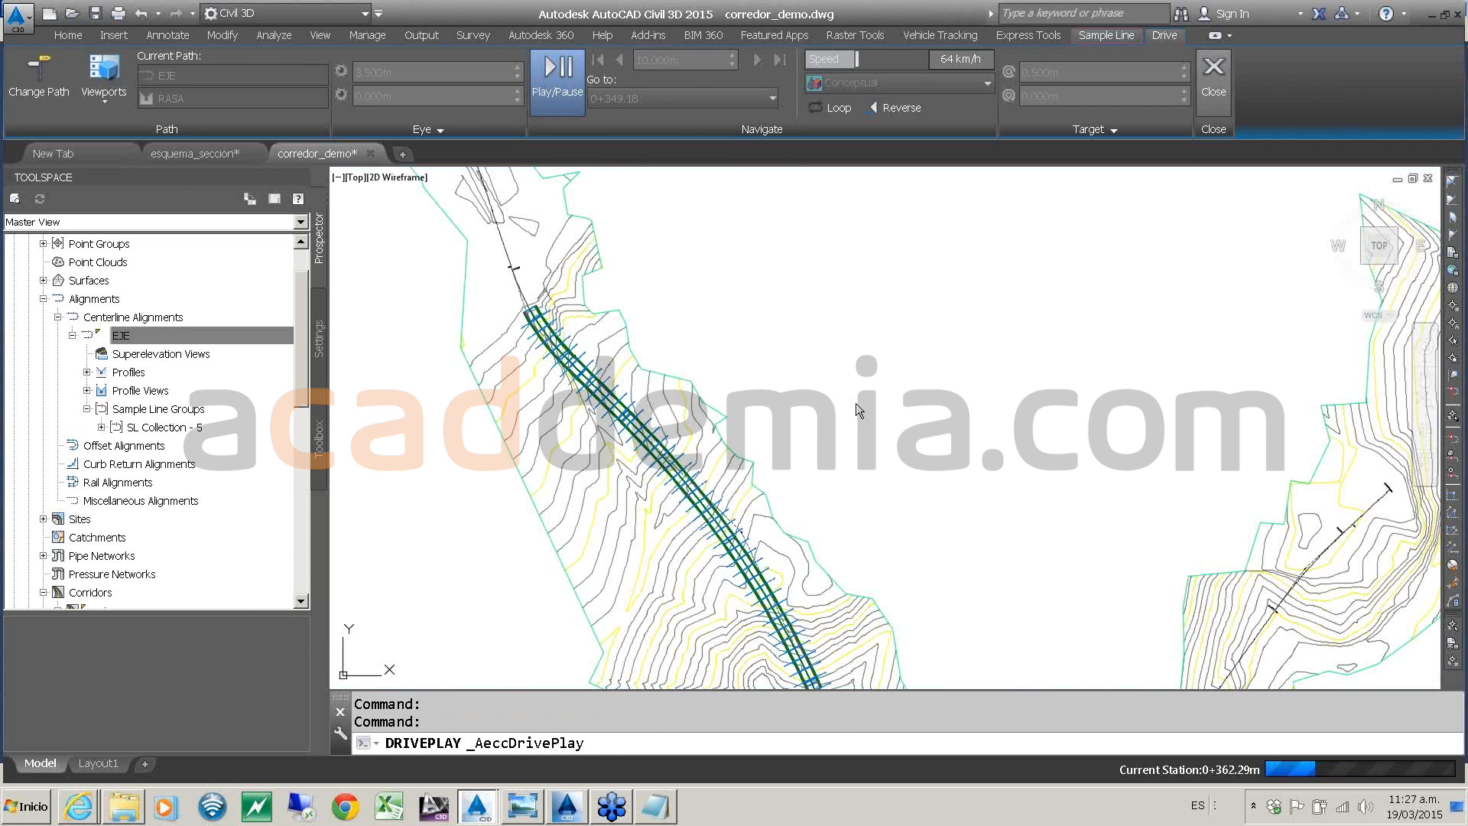
{"action": "left_click", "coordinate": [915, 407]}
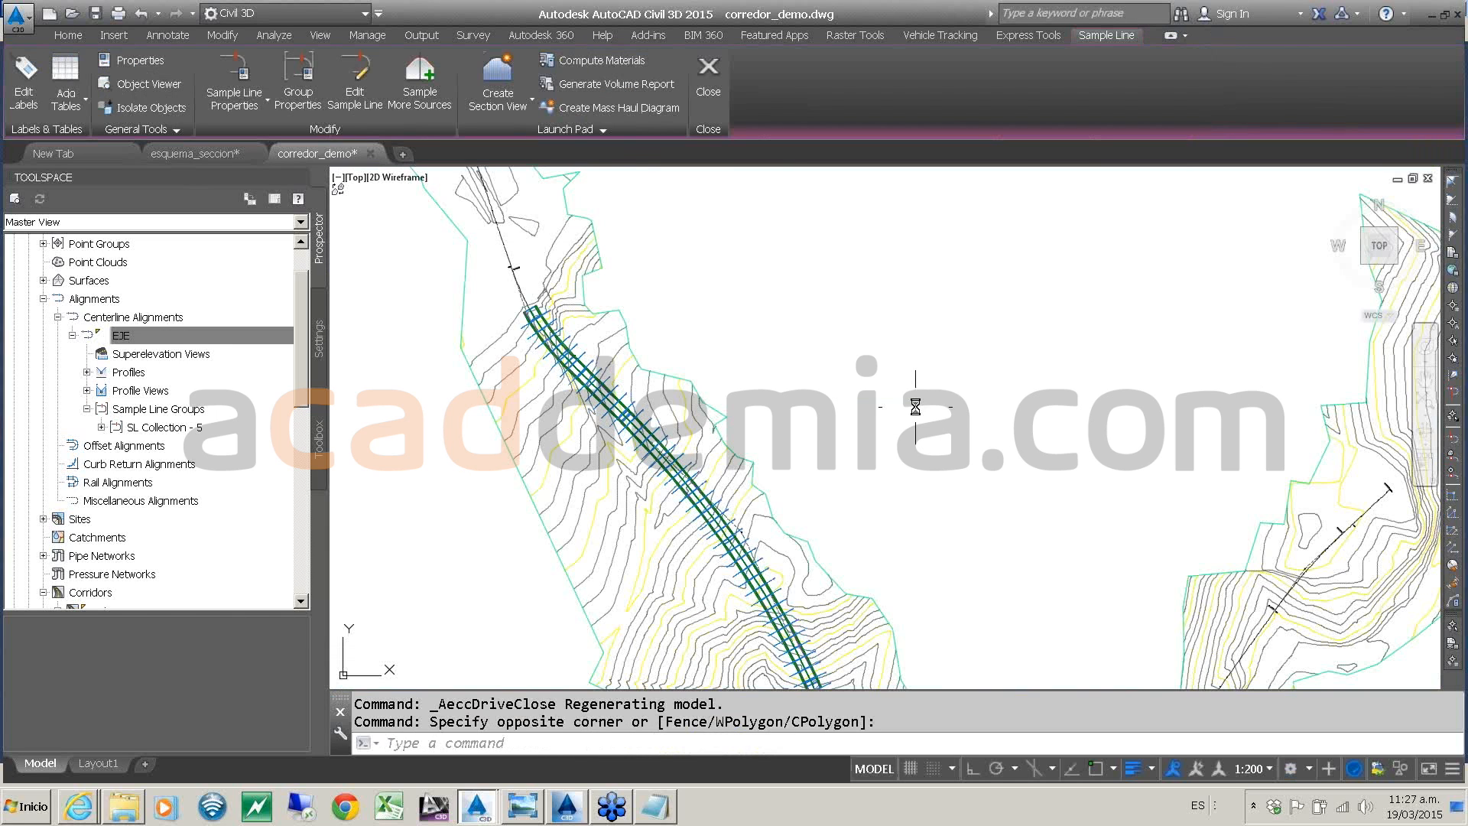
- In the Cut Material shape style of section view K0+420.00, hide the Shape Border Line and Shape Area Fill for the Model view direction
{"action": "scroll", "coordinate": [916, 407], "scroll_direction": "down", "scroll_amount": 6}
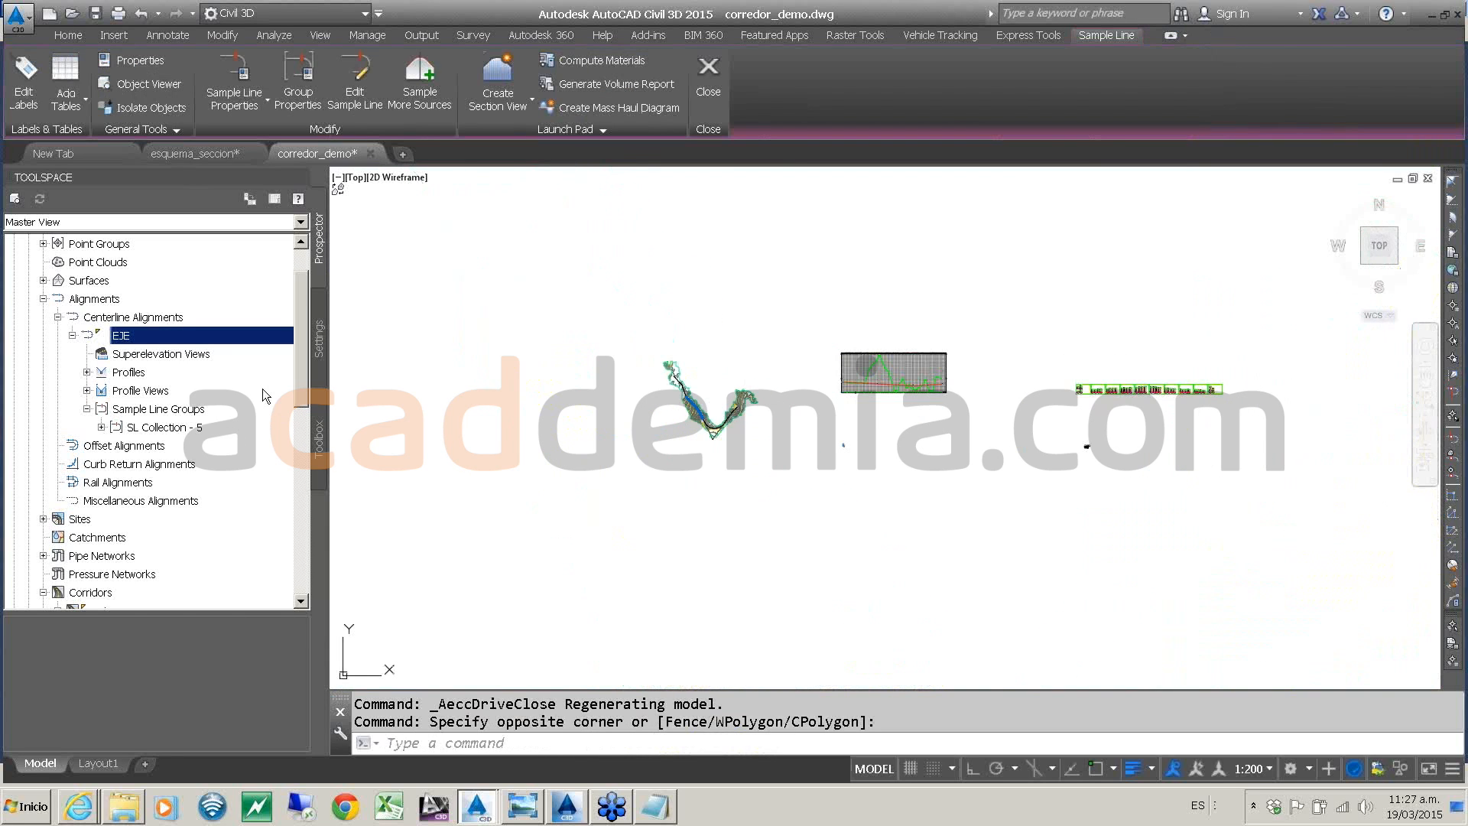
{"action": "scroll", "coordinate": [1094, 394], "scroll_direction": "up", "scroll_amount": 7}
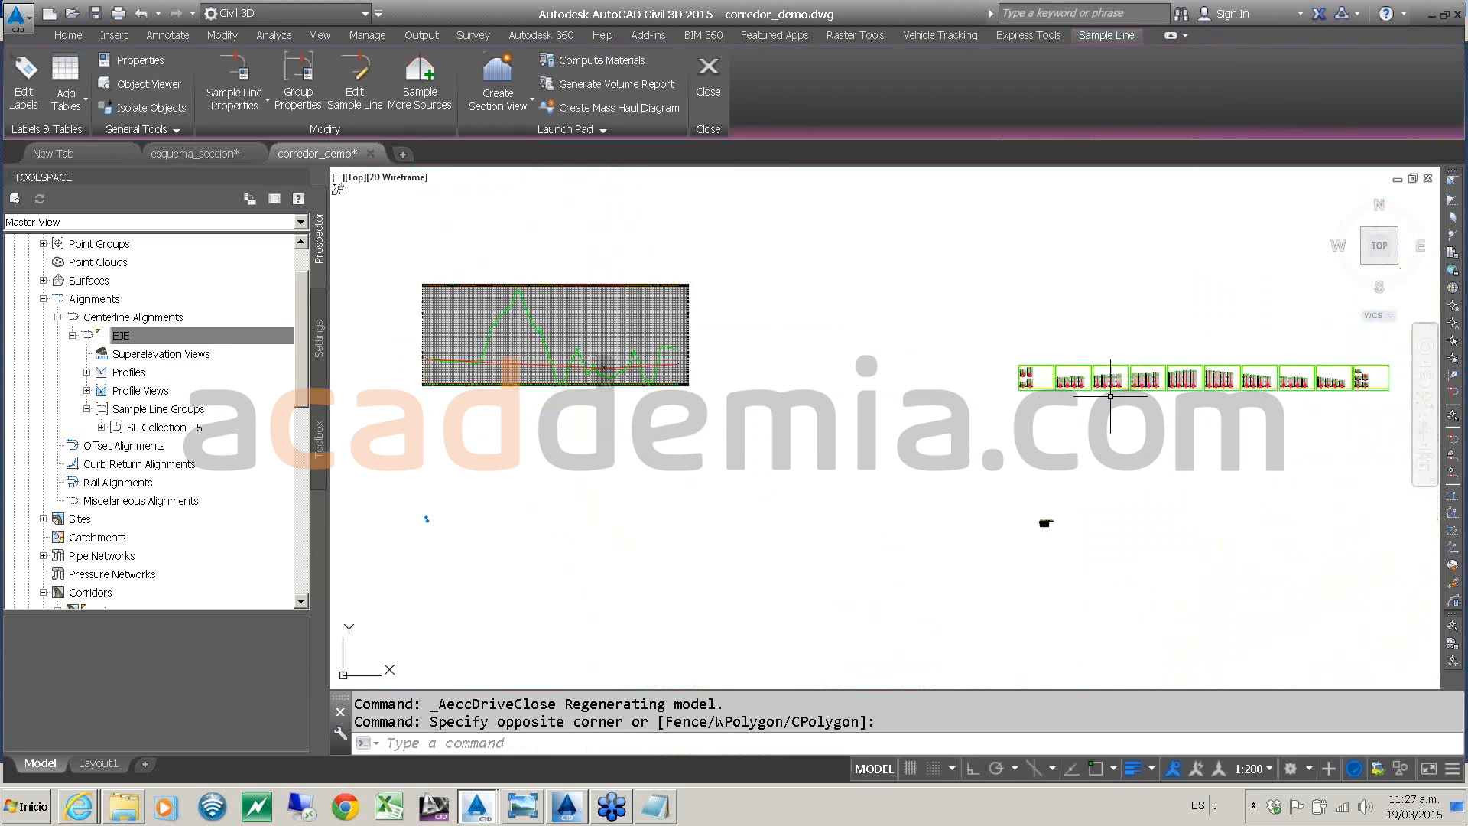
{"action": "scroll", "coordinate": [1078, 384], "scroll_direction": "up", "scroll_amount": 8}
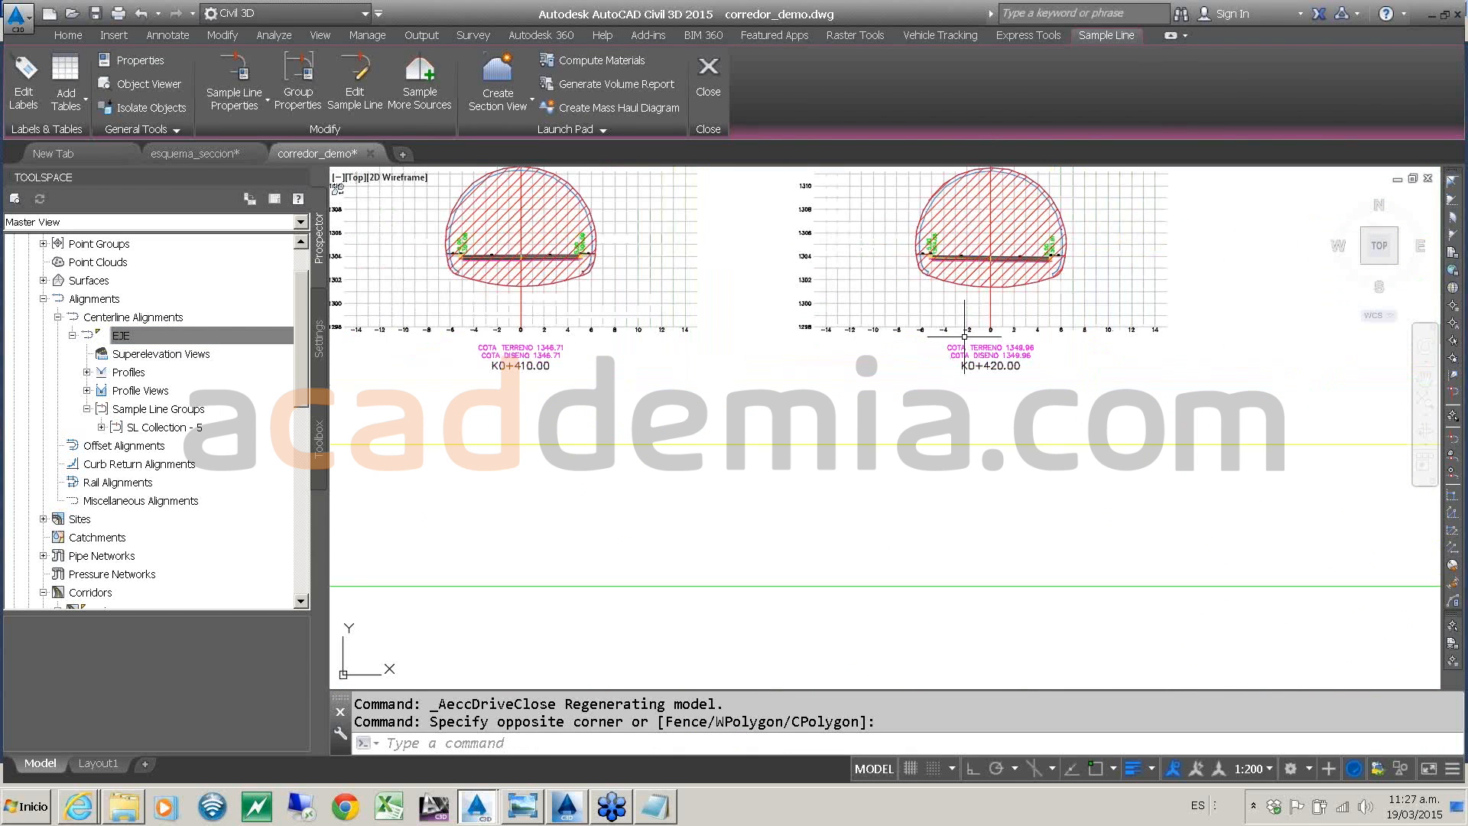
{"action": "middle_click_drag", "start_coordinate": [964, 352], "coordinate": [975, 524]}
{"action": "left_click", "coordinate": [1019, 415]}
{"action": "right_click", "coordinate": [1021, 415]}
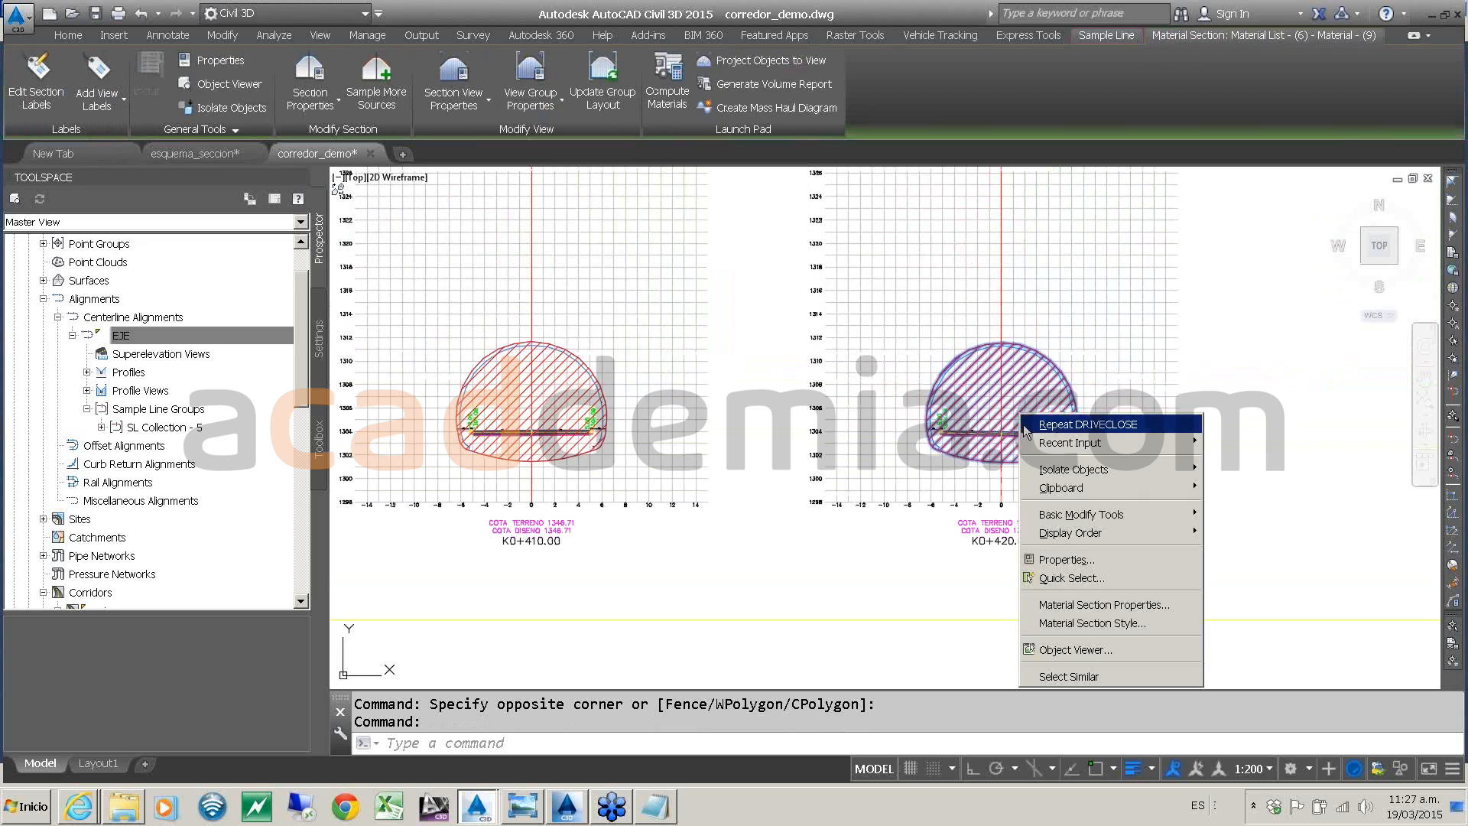
{"action": "left_click", "coordinate": [1110, 623]}
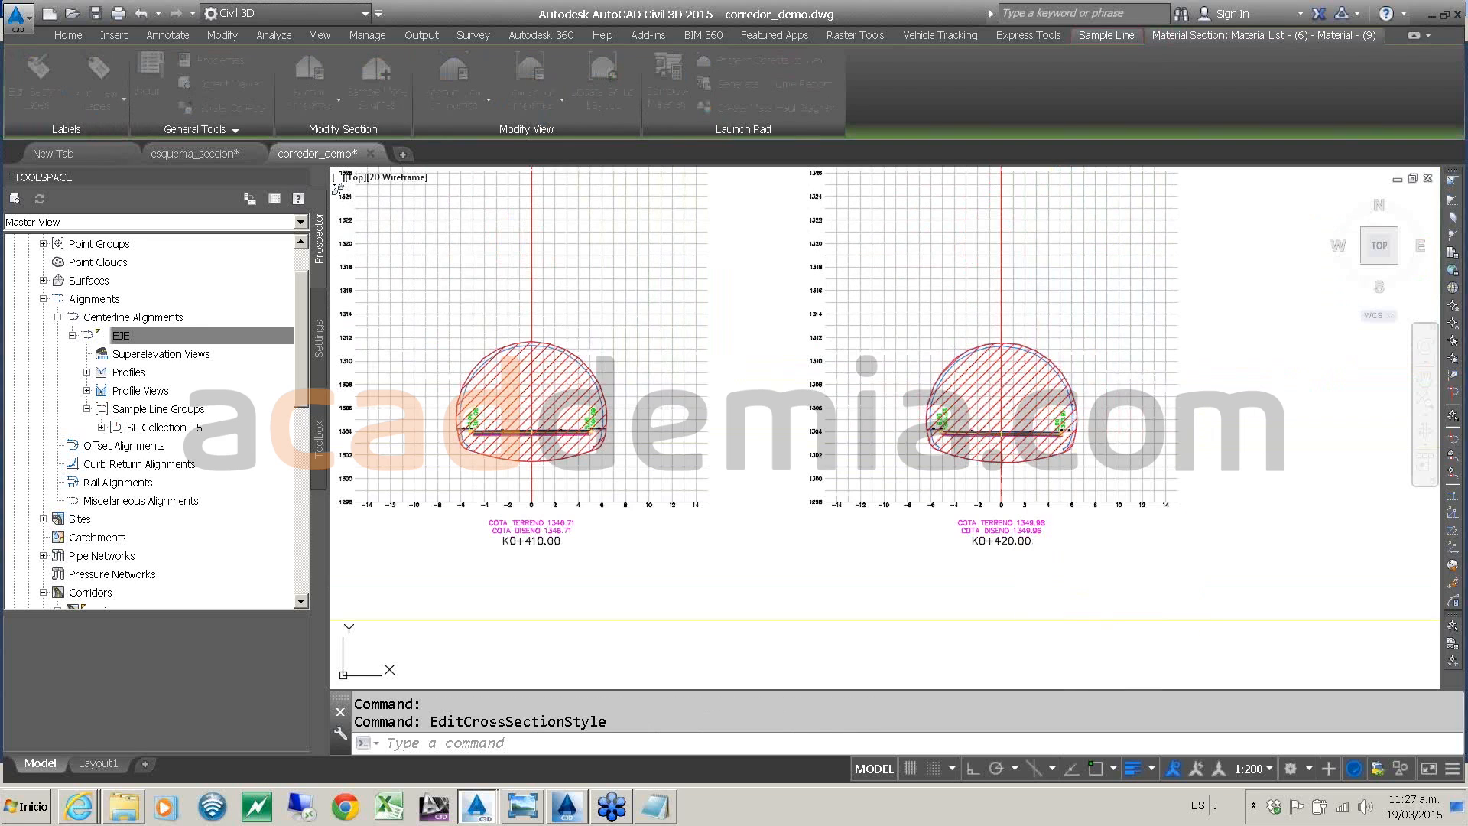
{"action": "left_click_drag", "start_coordinate": [1467, 174], "coordinate": [969, 230]}
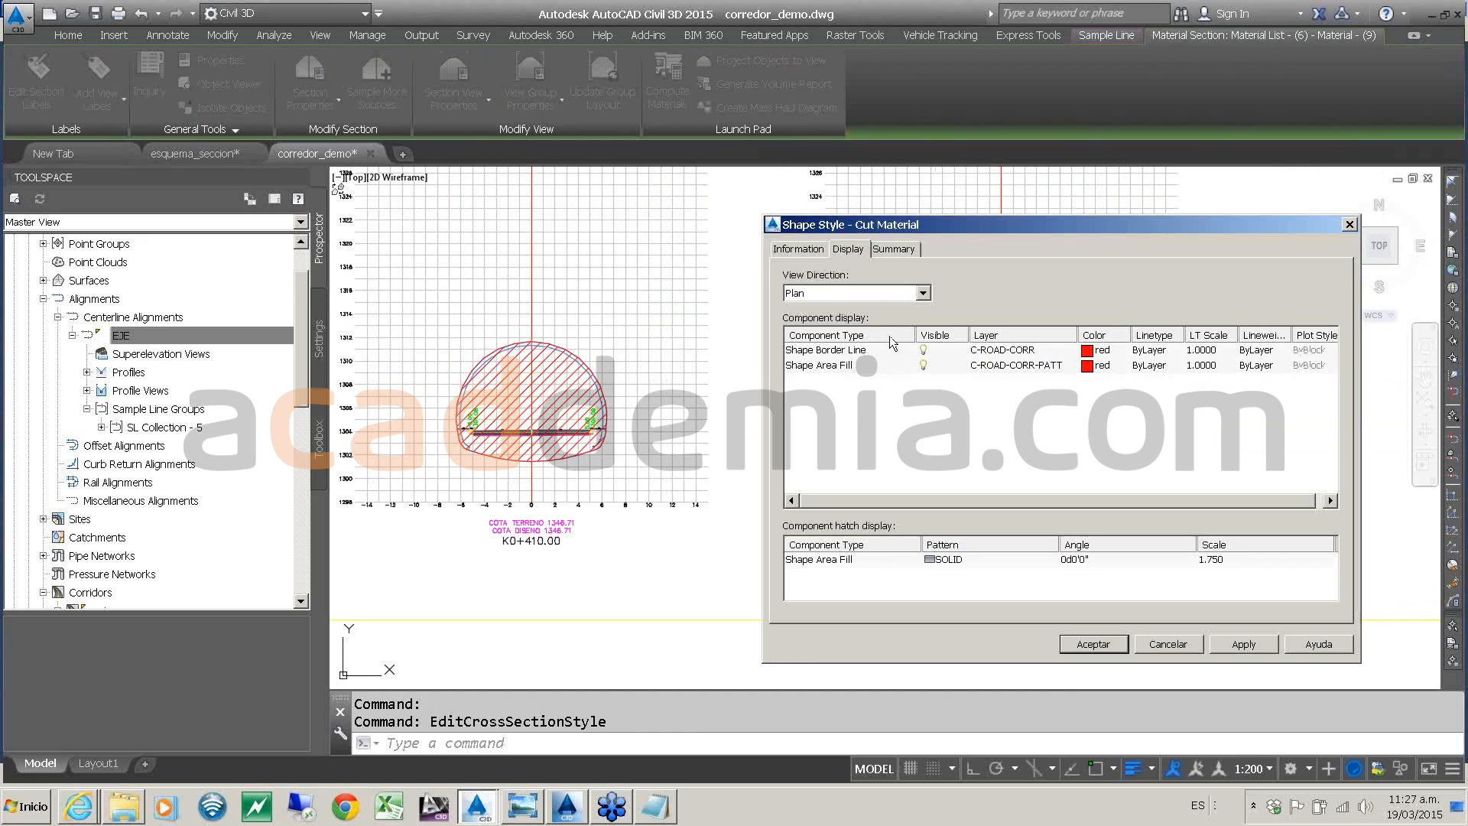
{"action": "left_click", "coordinate": [859, 295]}
{"action": "left_click", "coordinate": [820, 318]}
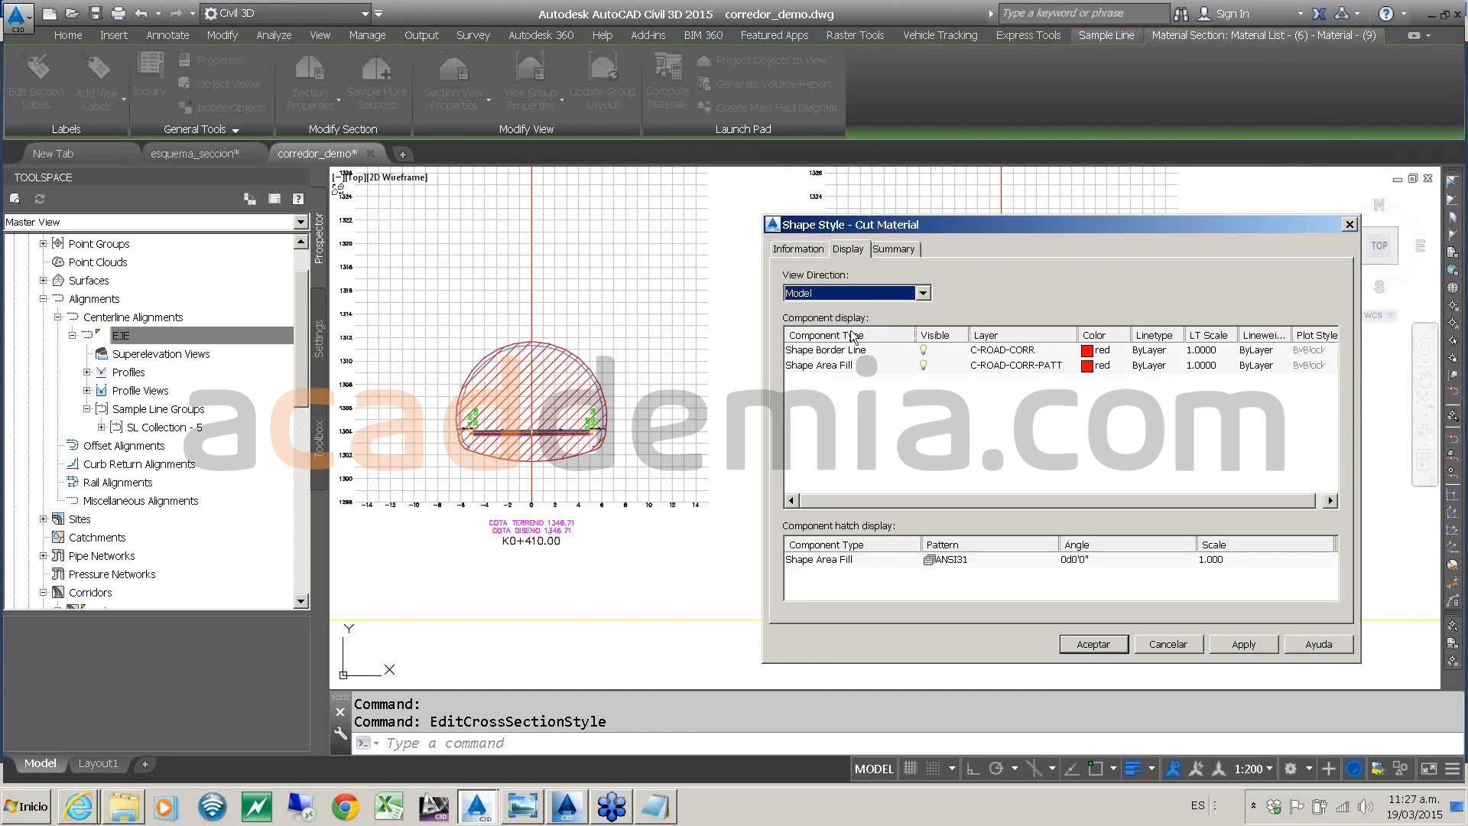
{"action": "left_click", "coordinate": [929, 352]}
{"action": "left_click", "coordinate": [927, 367]}
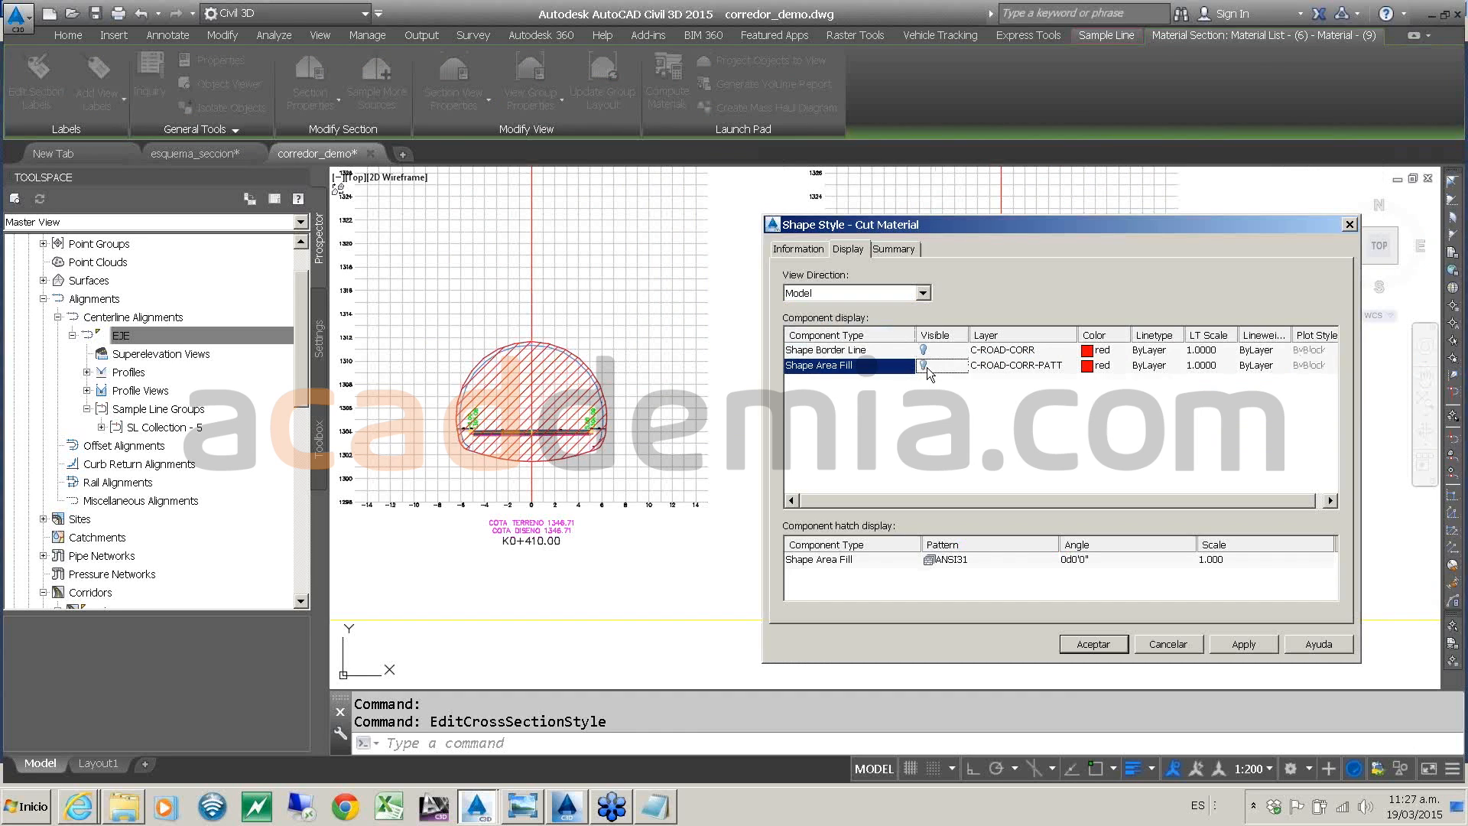
{"action": "left_click", "coordinate": [1093, 650]}
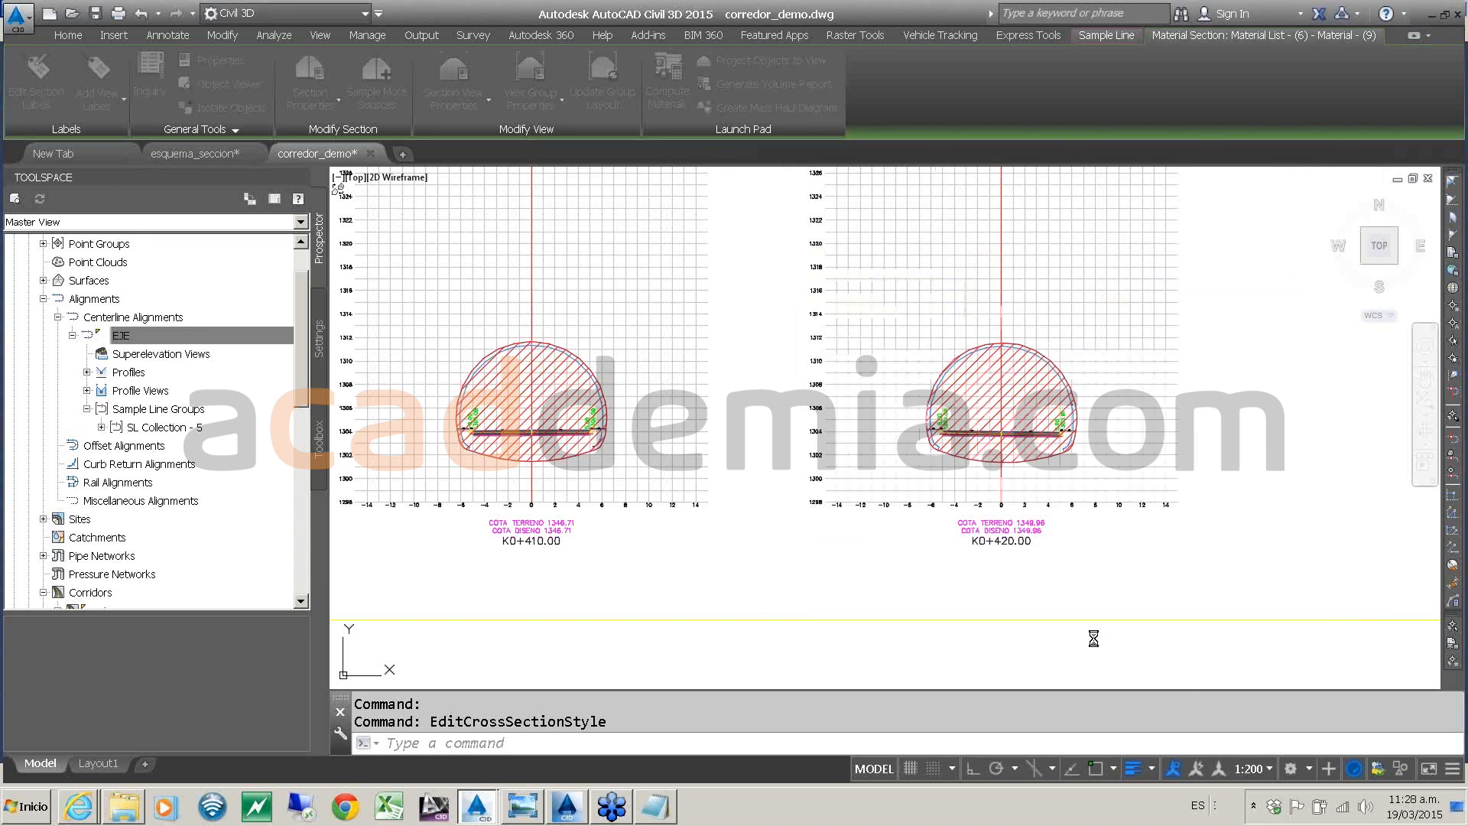
- Hide the Shape Border Line and Shape Area Fill of the Cut Material style for the Plan view direction as well
{"action": "left_click", "coordinate": [1019, 467]}
{"action": "right_click", "coordinate": [1025, 420]}
{"action": "left_click", "coordinate": [1070, 629]}
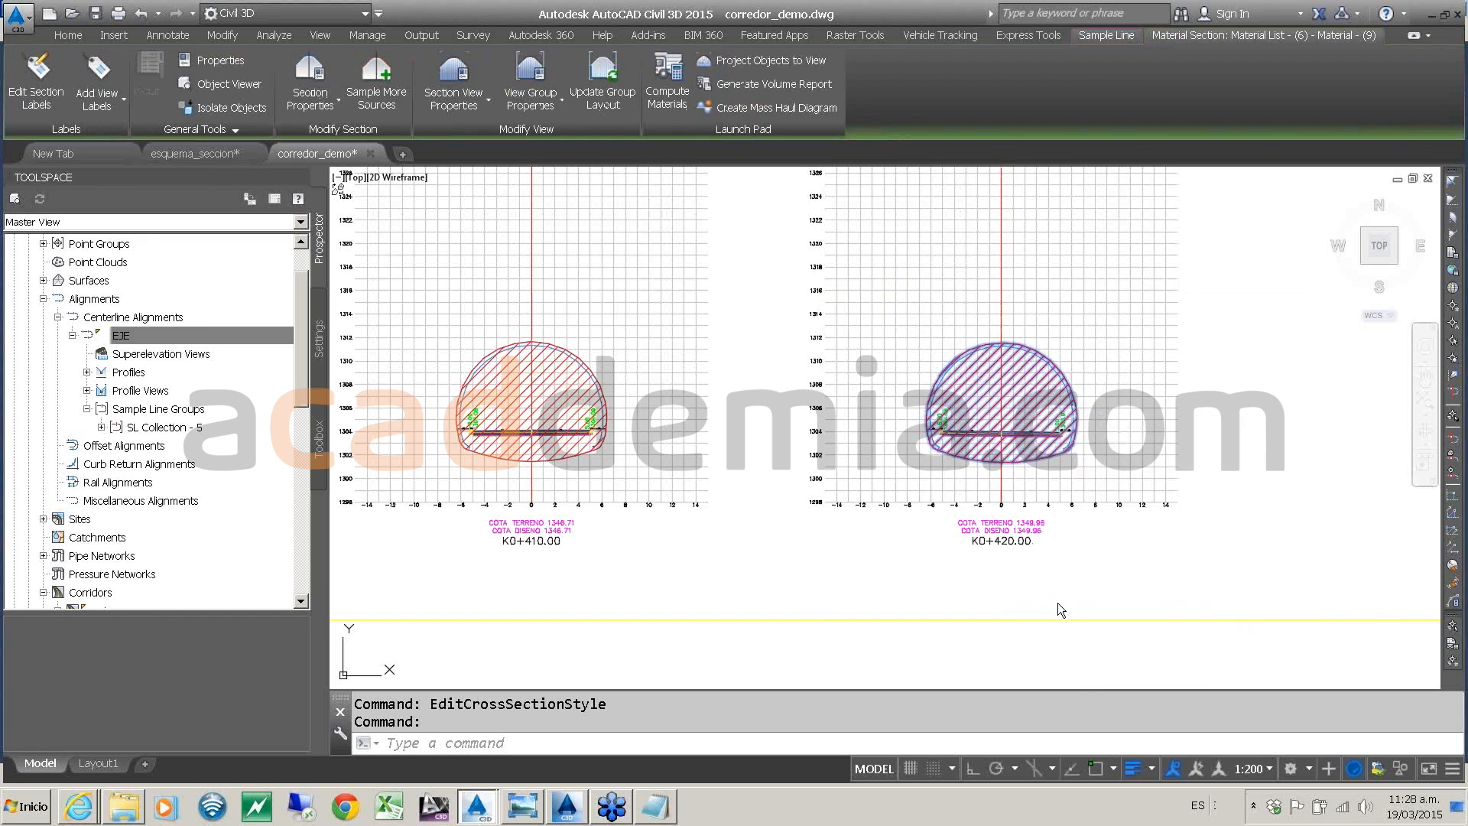
{"action": "left_click", "coordinate": [924, 351]}
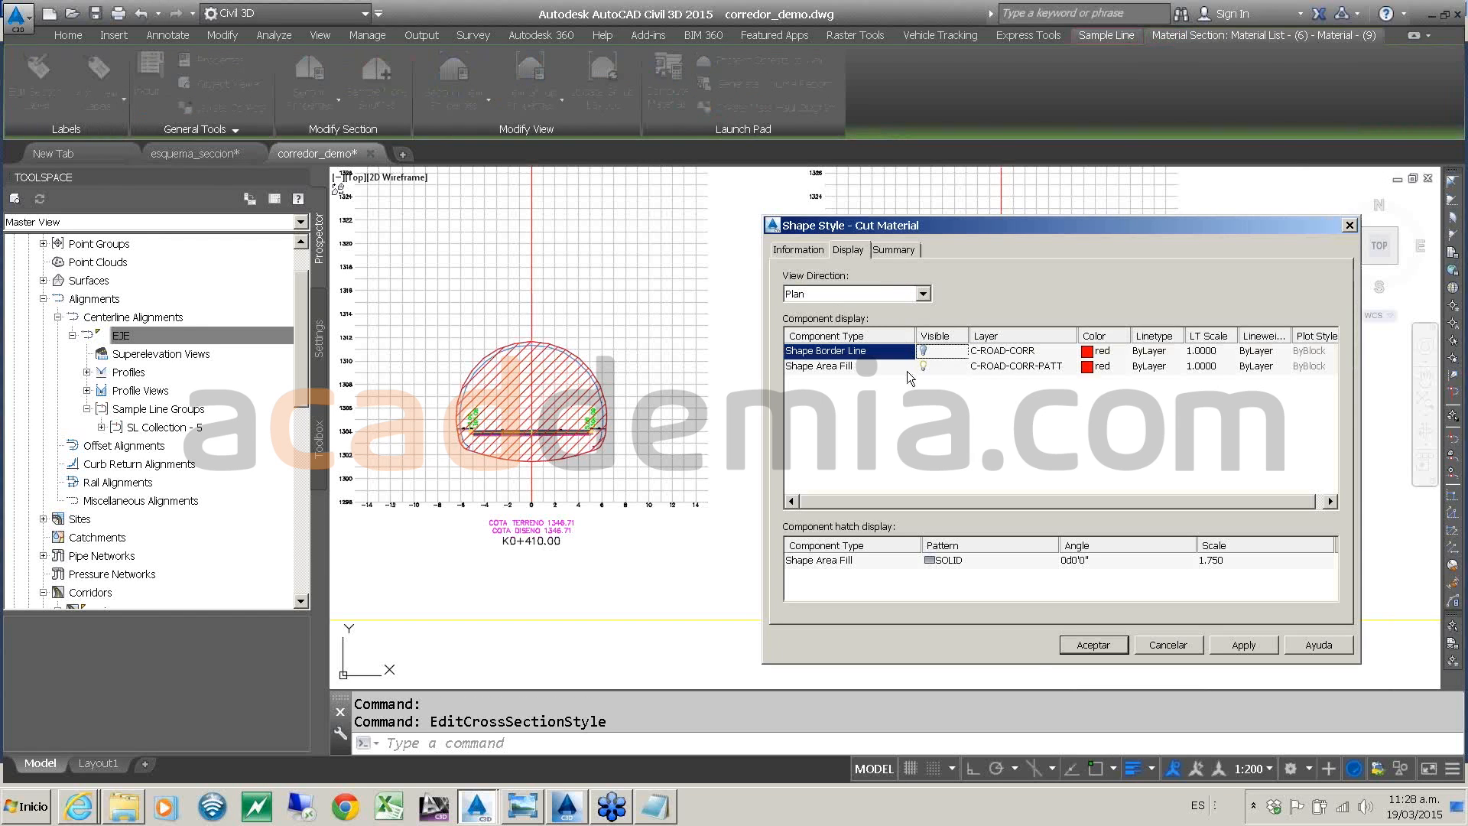
{"action": "left_click", "coordinate": [923, 366]}
{"action": "left_click", "coordinate": [1093, 645]}
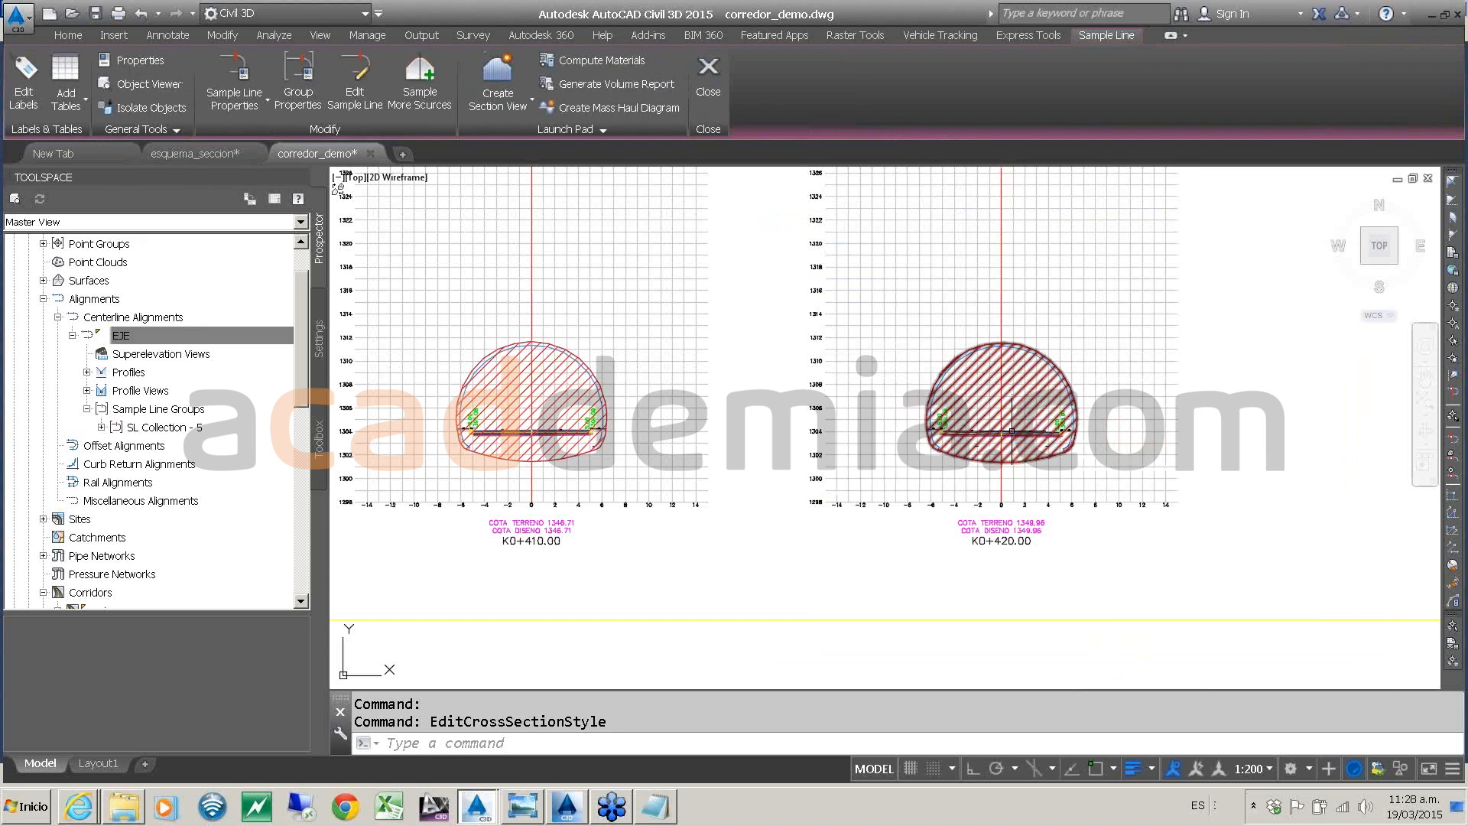
{"action": "left_click", "coordinate": [1013, 424]}
{"action": "right_click", "coordinate": [1015, 406]}
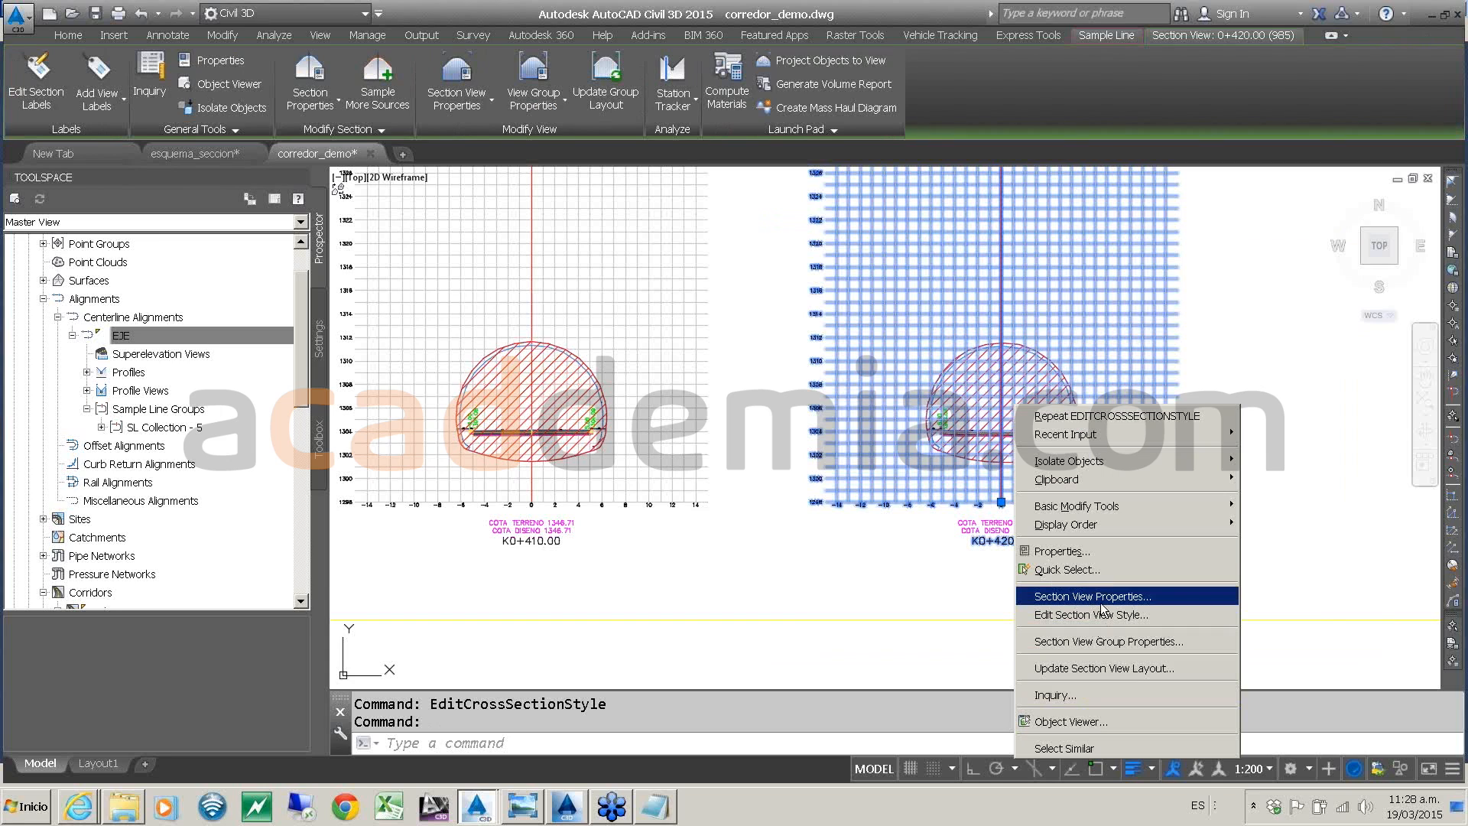
{"action": "key", "text": "Escape"}
{"action": "key", "text": "Escape"}
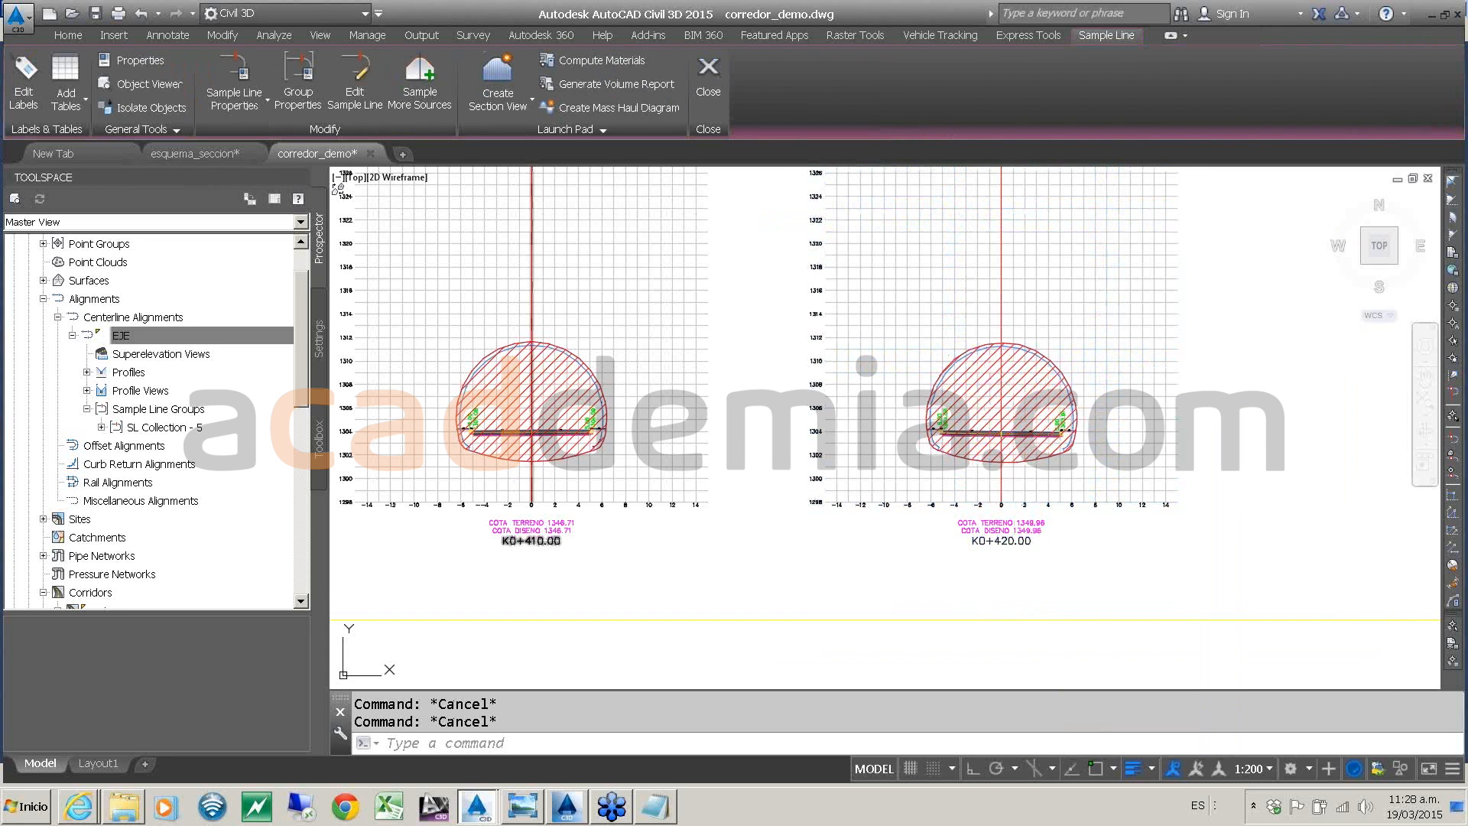
- Check the Plan and Model display settings of the excavacion material's Cut Material style in the properties of sample line group SL Collection - 5
{"action": "left_click", "coordinate": [155, 428]}
{"action": "right_click", "coordinate": [157, 429]}
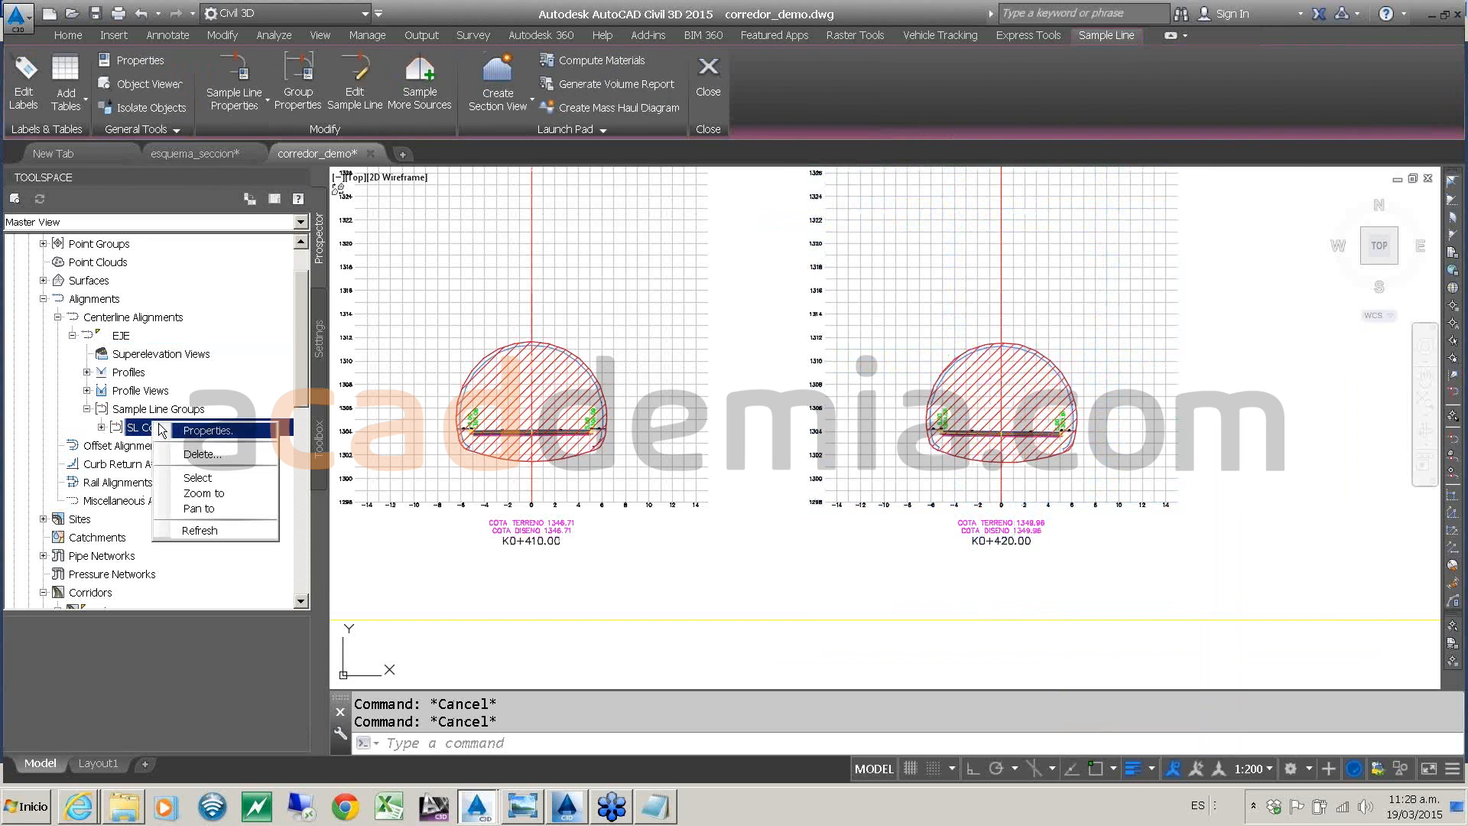
{"action": "left_click", "coordinate": [200, 431]}
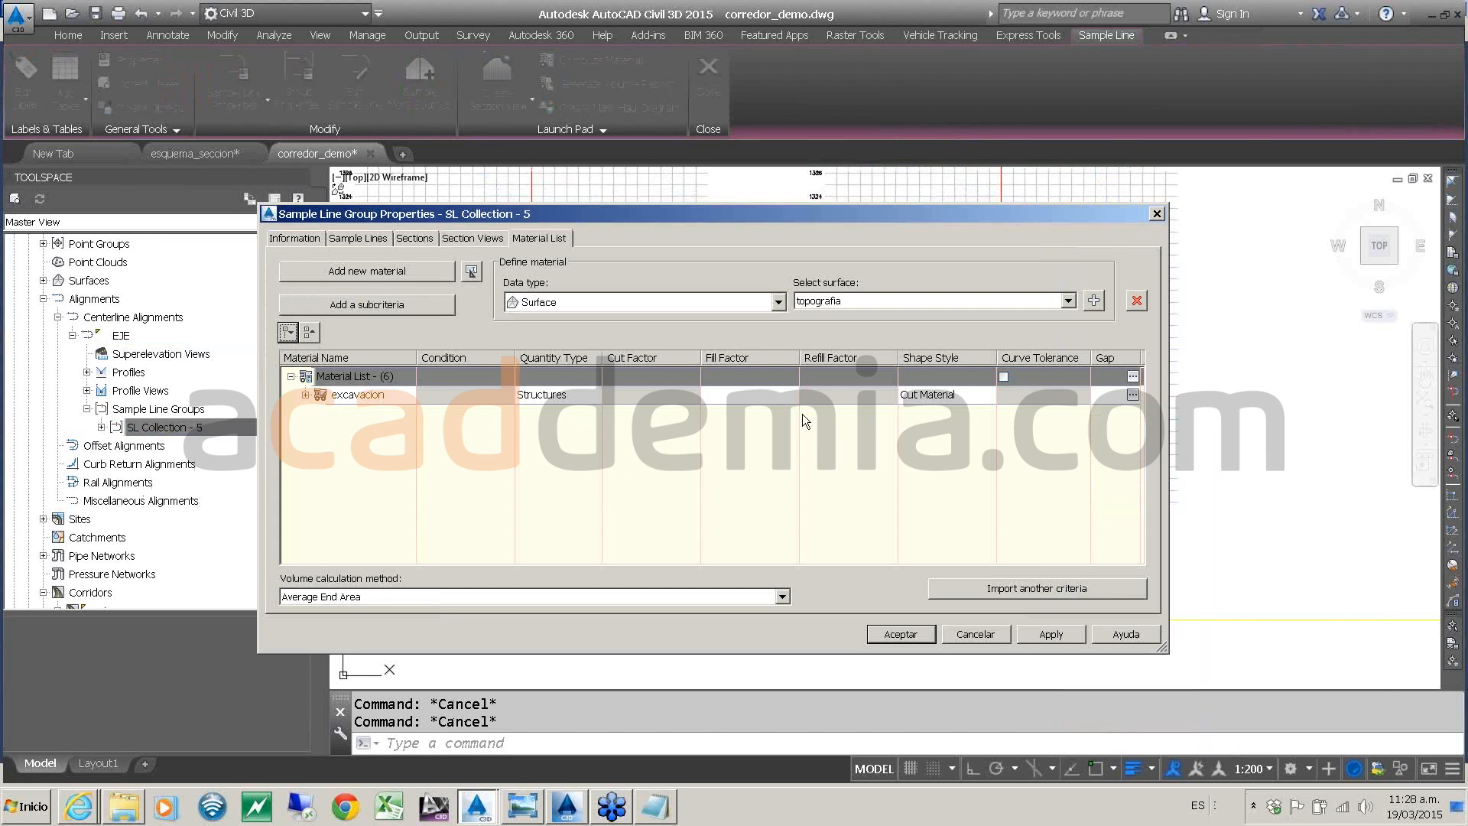
{"action": "left_click", "coordinate": [989, 392]}
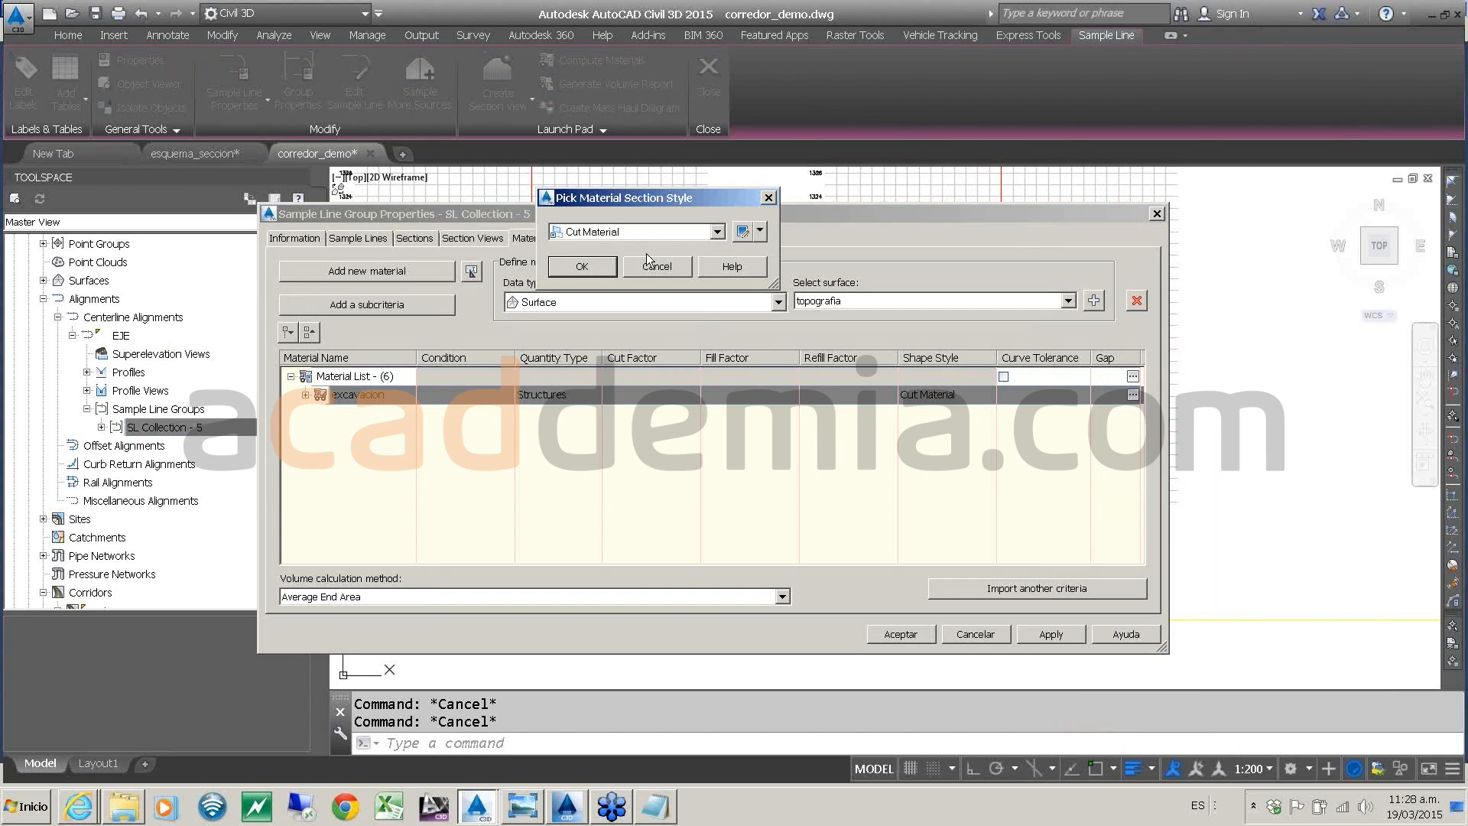
{"action": "left_click", "coordinate": [741, 231]}
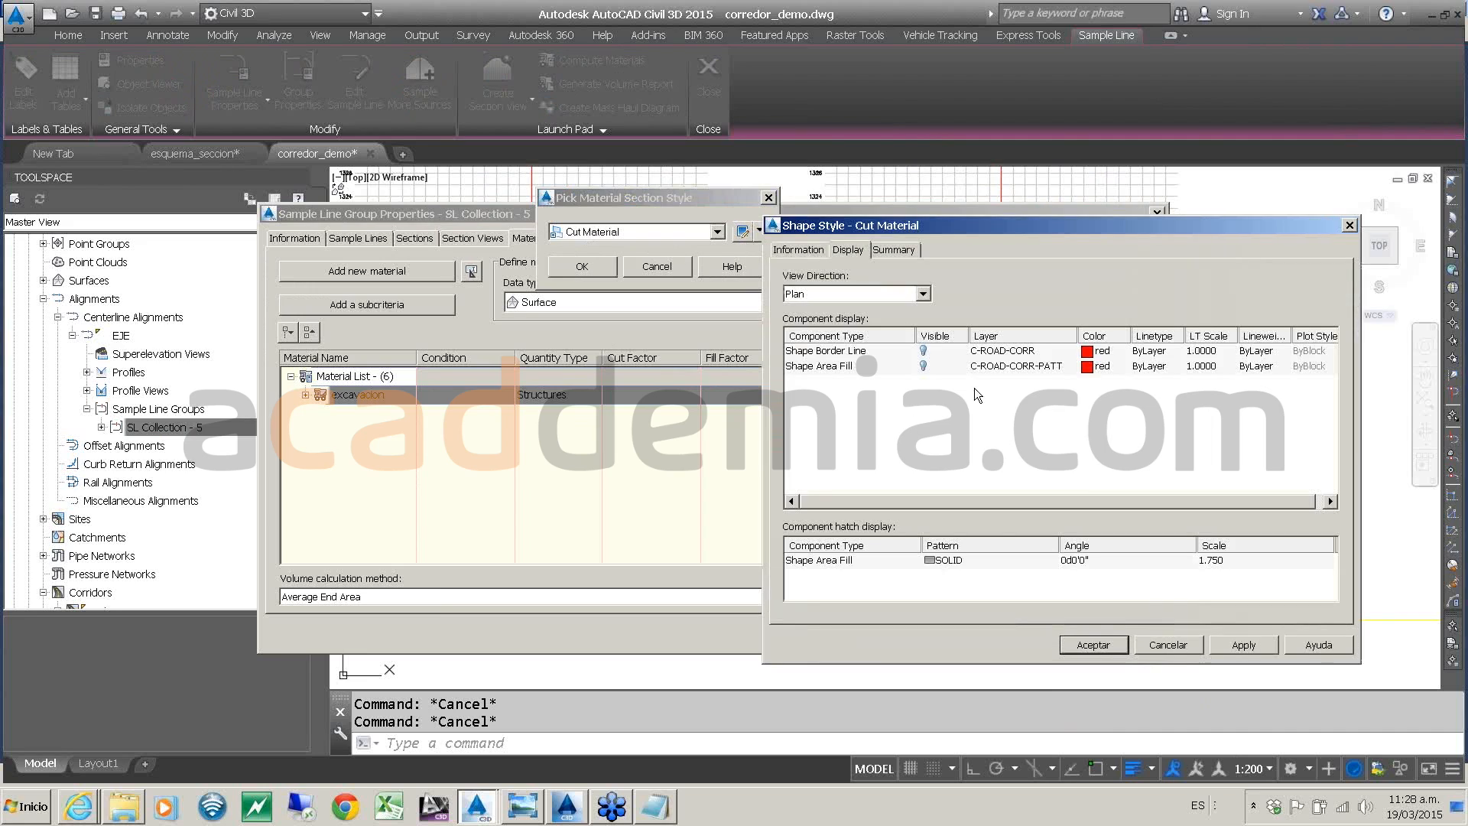
{"action": "left_click", "coordinate": [890, 296]}
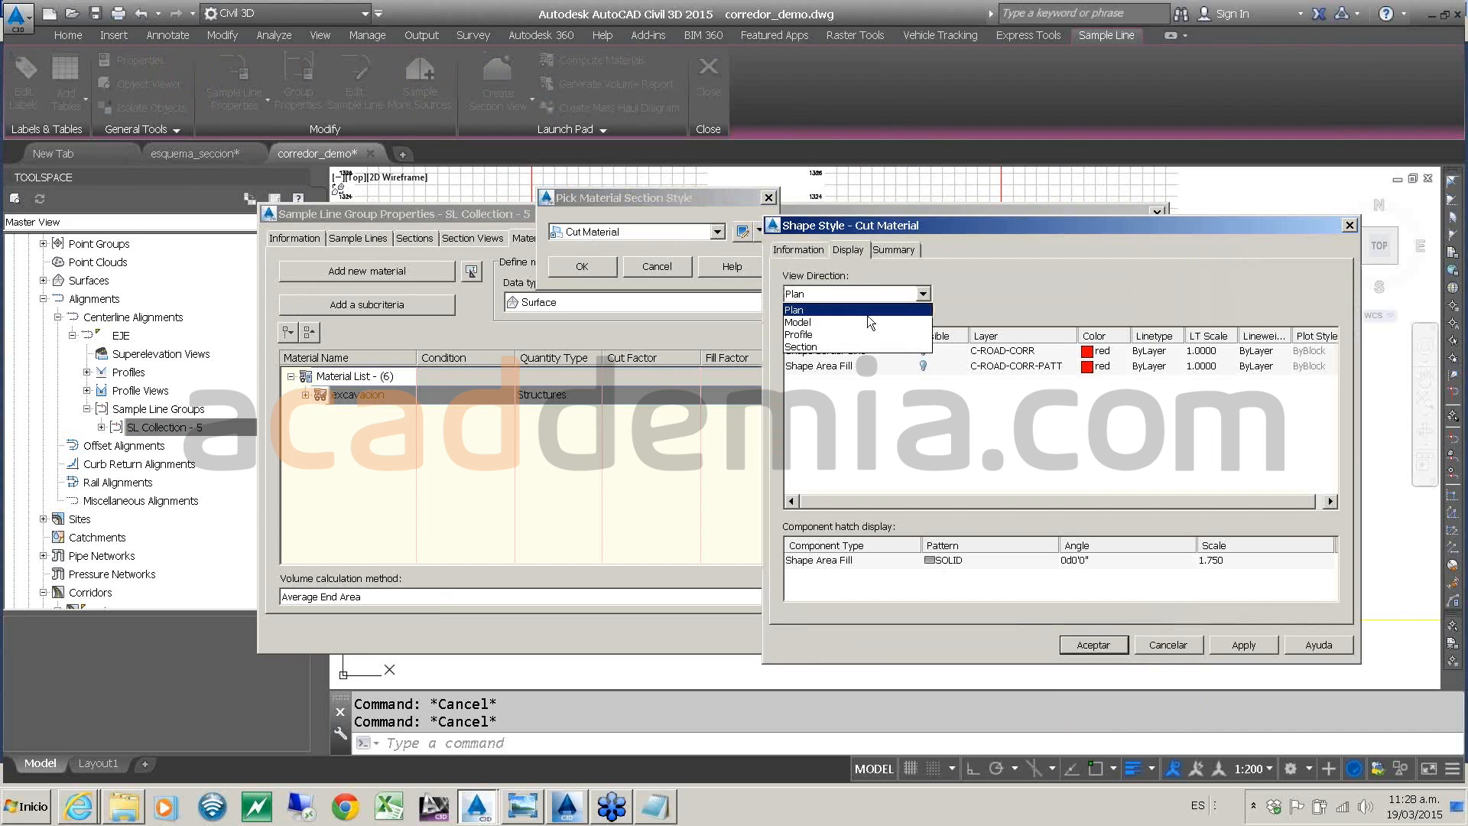
{"action": "left_click", "coordinate": [865, 321]}
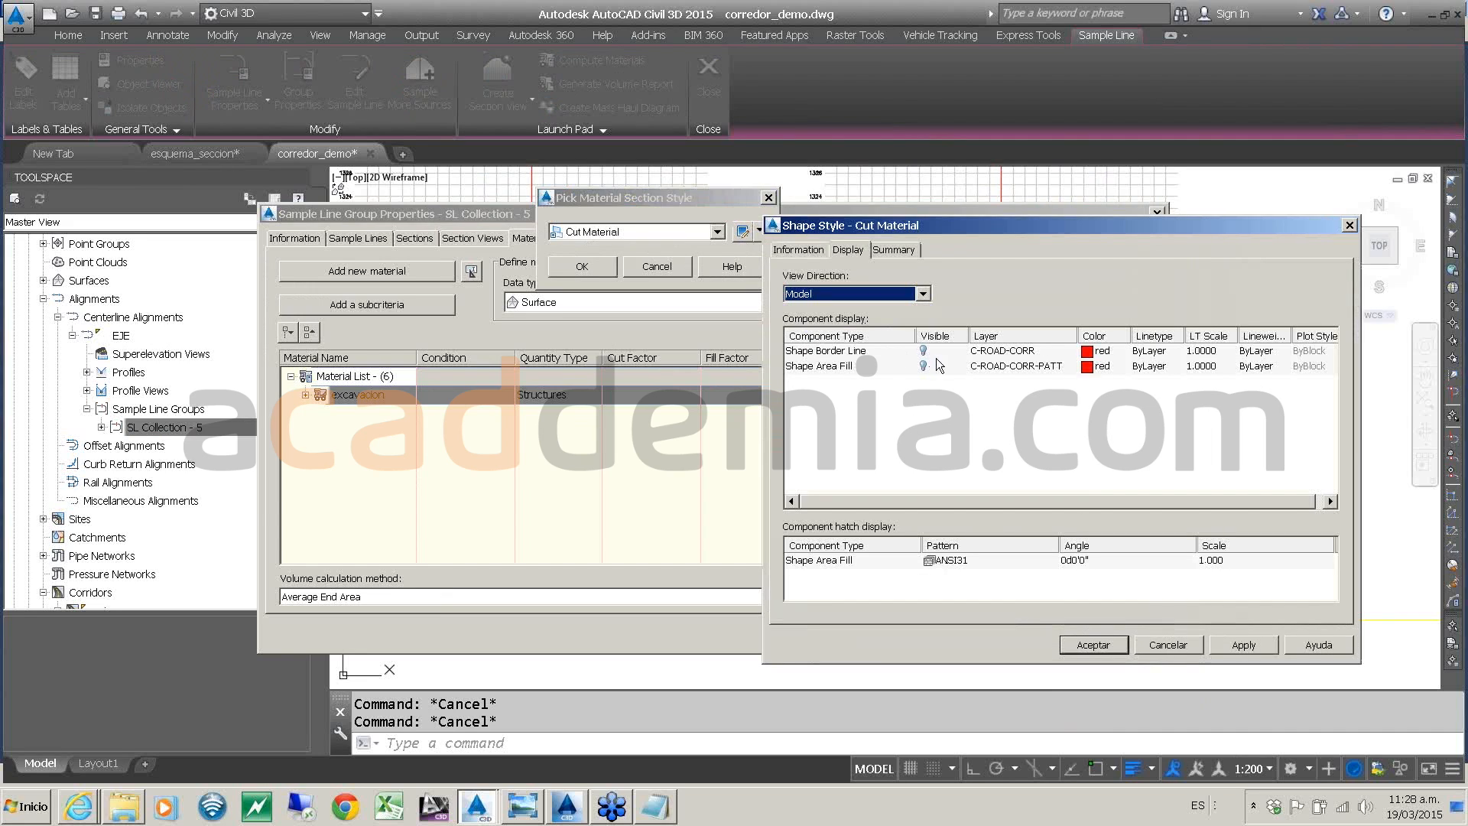
{"action": "left_click", "coordinate": [1106, 647]}
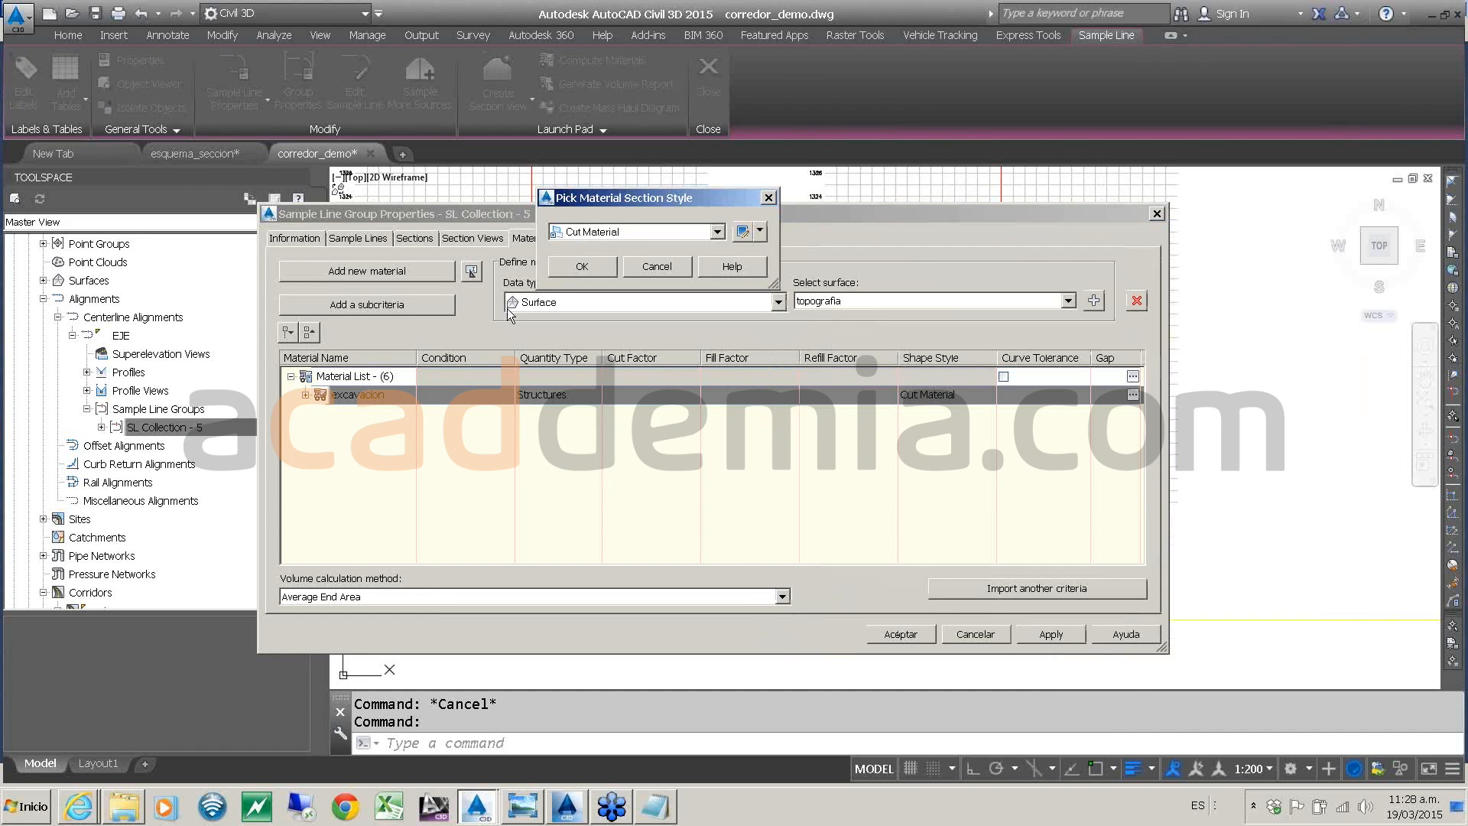
{"action": "left_click", "coordinate": [582, 266]}
{"action": "left_click", "coordinate": [899, 635]}
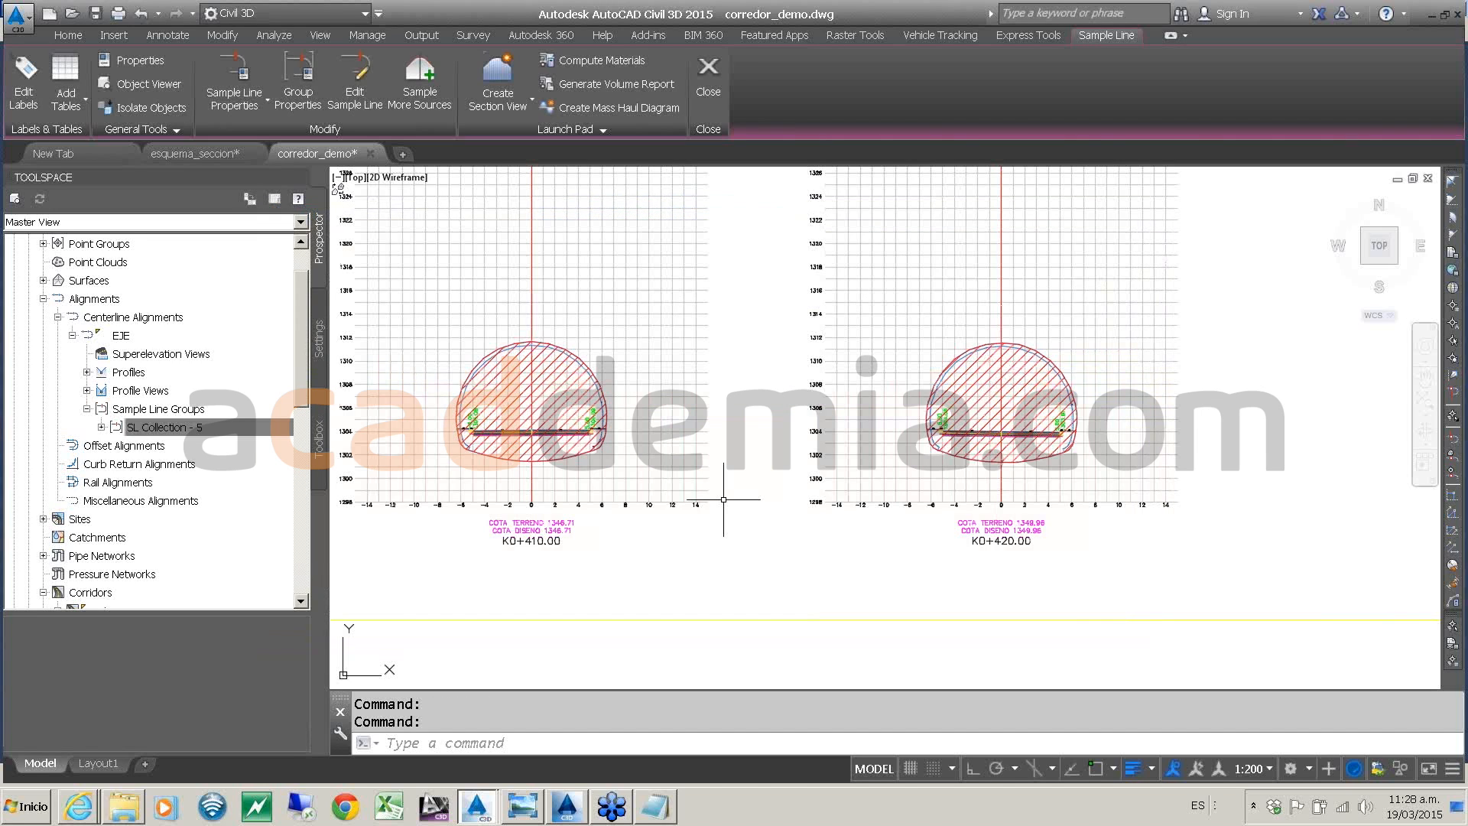
- Start another Drive along the EJE alignment with the RASA profile
{"action": "right_click", "coordinate": [152, 427]}
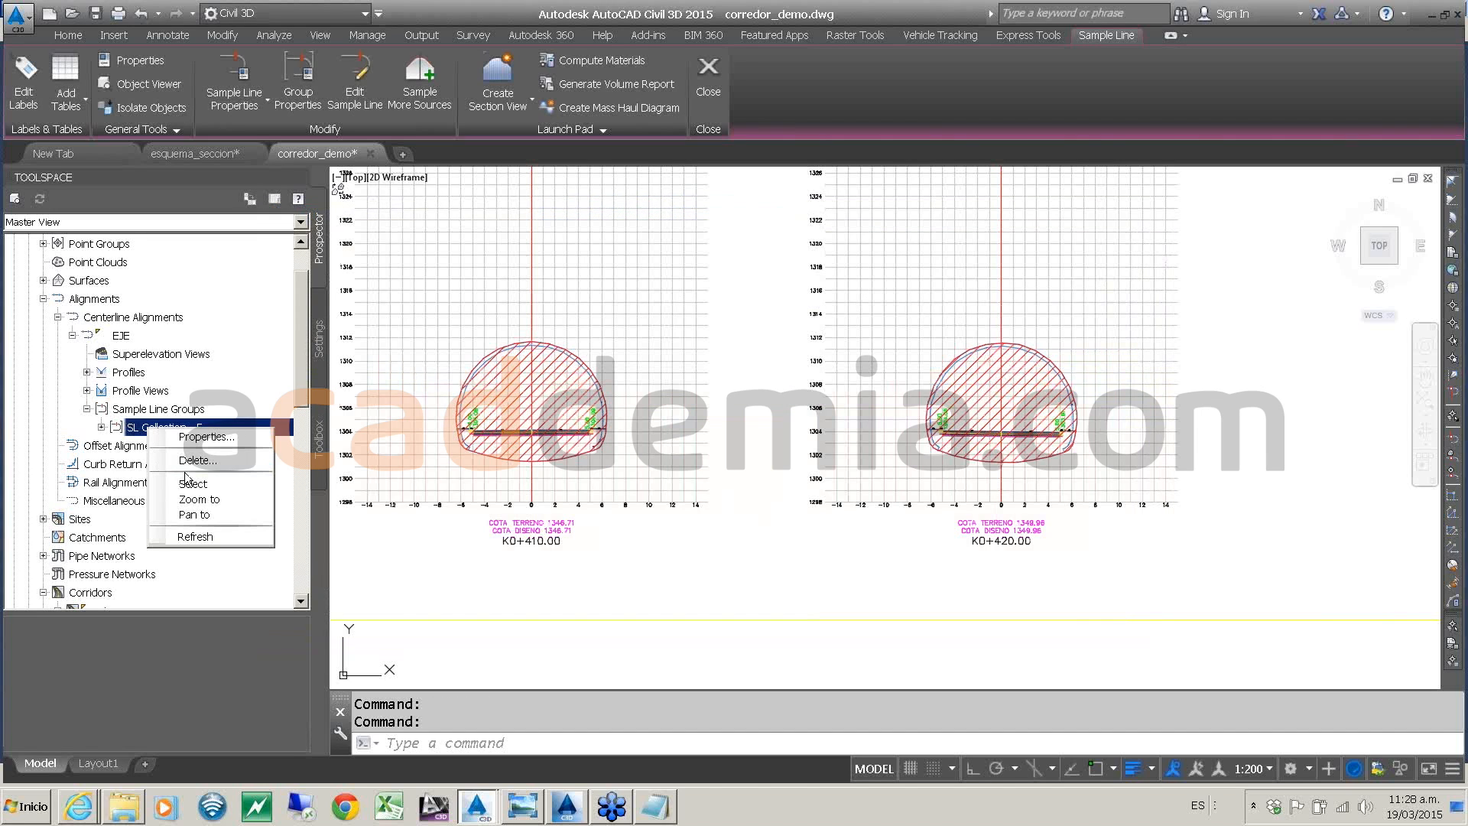
{"action": "left_click", "coordinate": [159, 397]}
{"action": "right_click", "coordinate": [128, 341]}
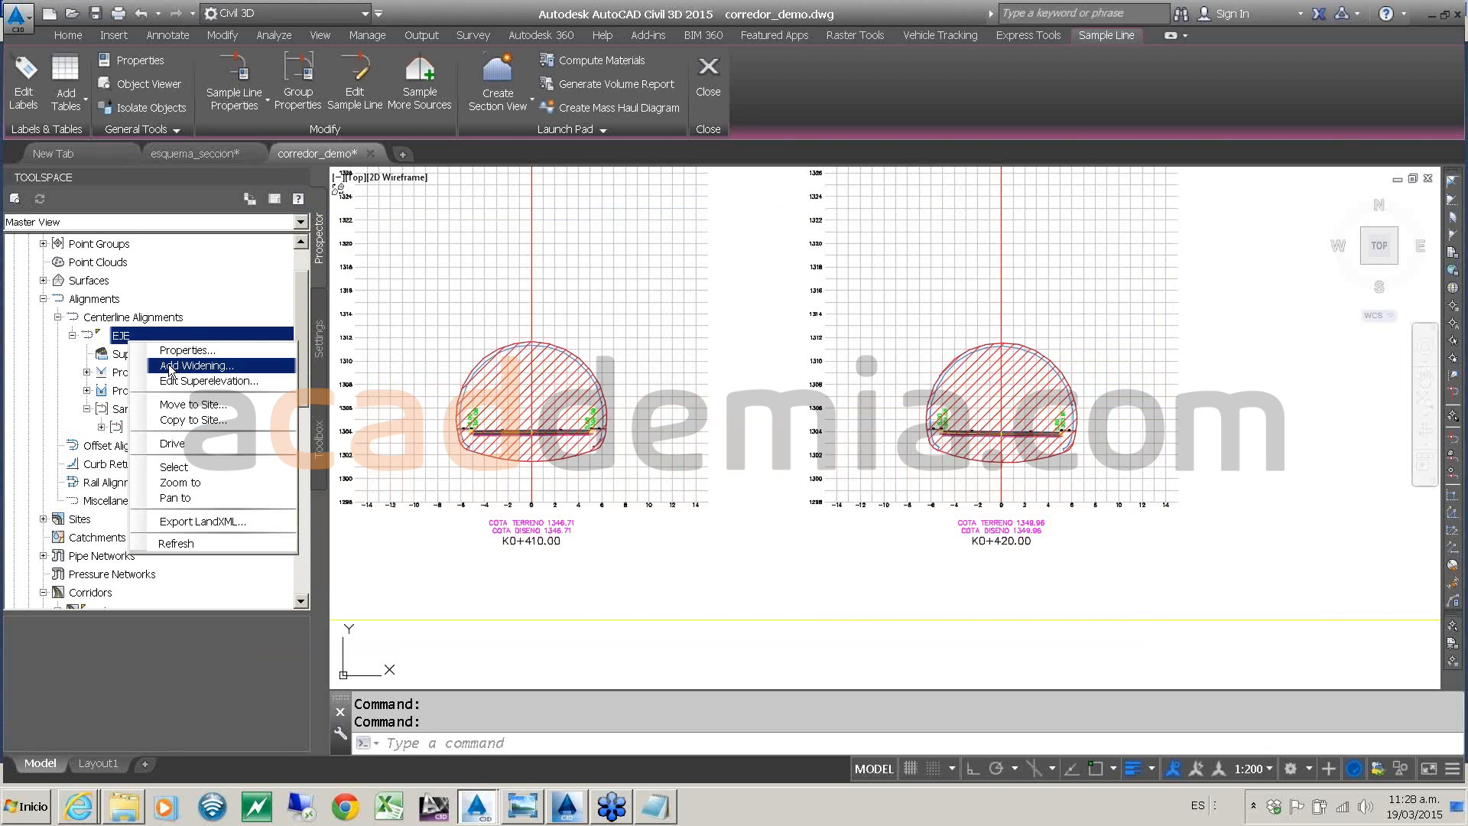
{"action": "left_click", "coordinate": [173, 444]}
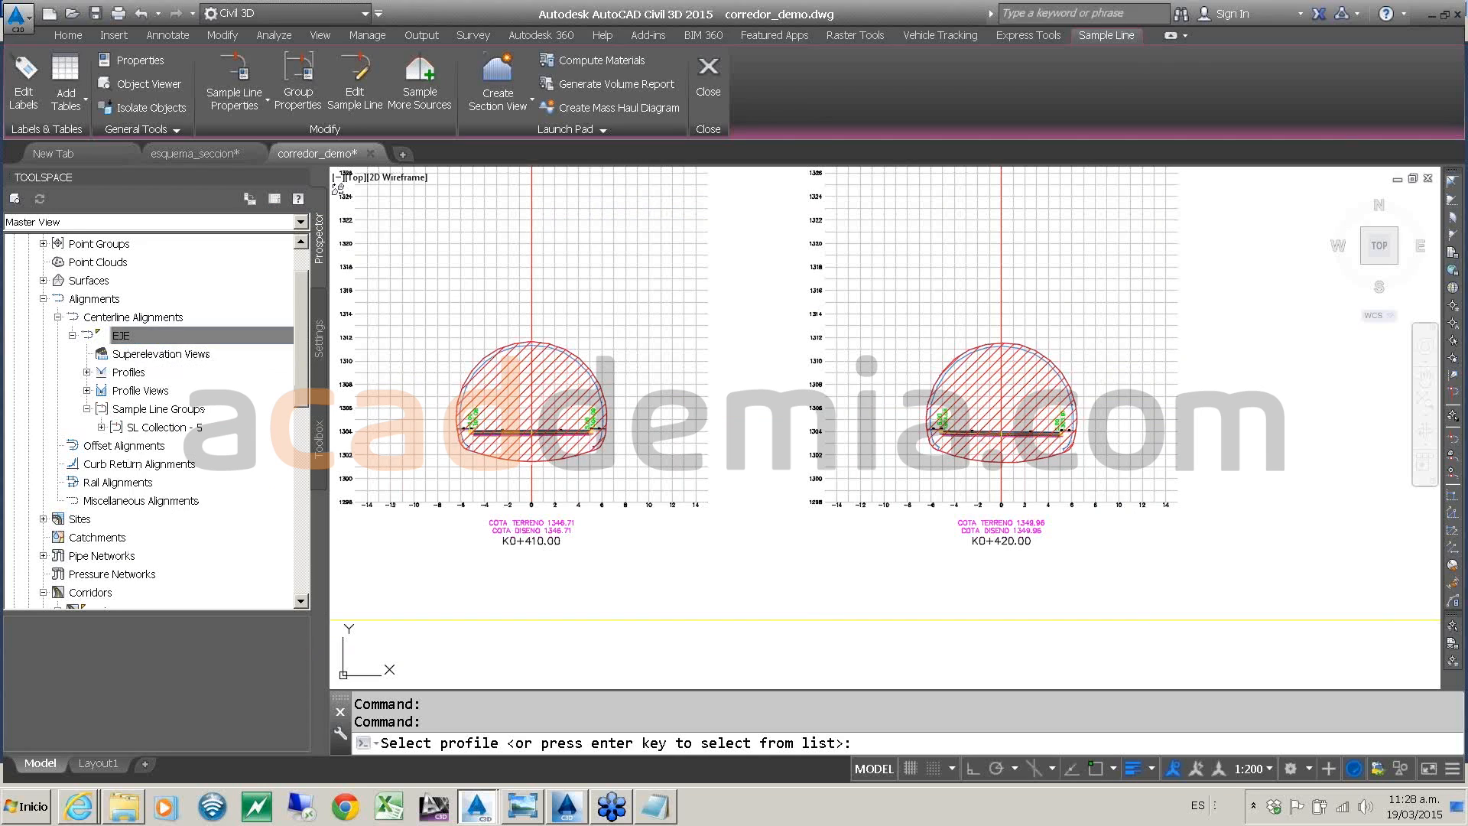
{"action": "key", "text": "Return"}
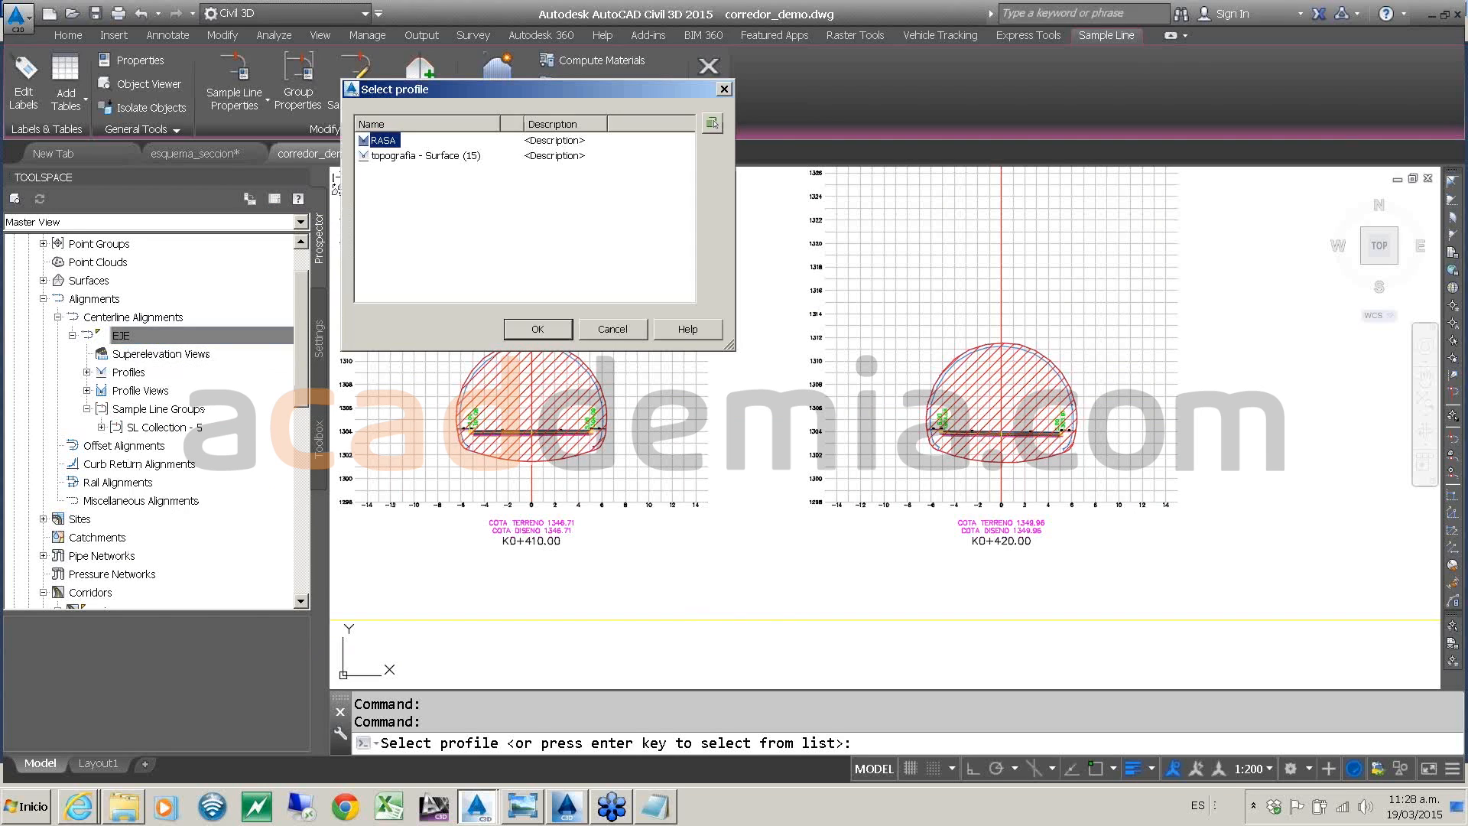
{"action": "left_click", "coordinate": [547, 332]}
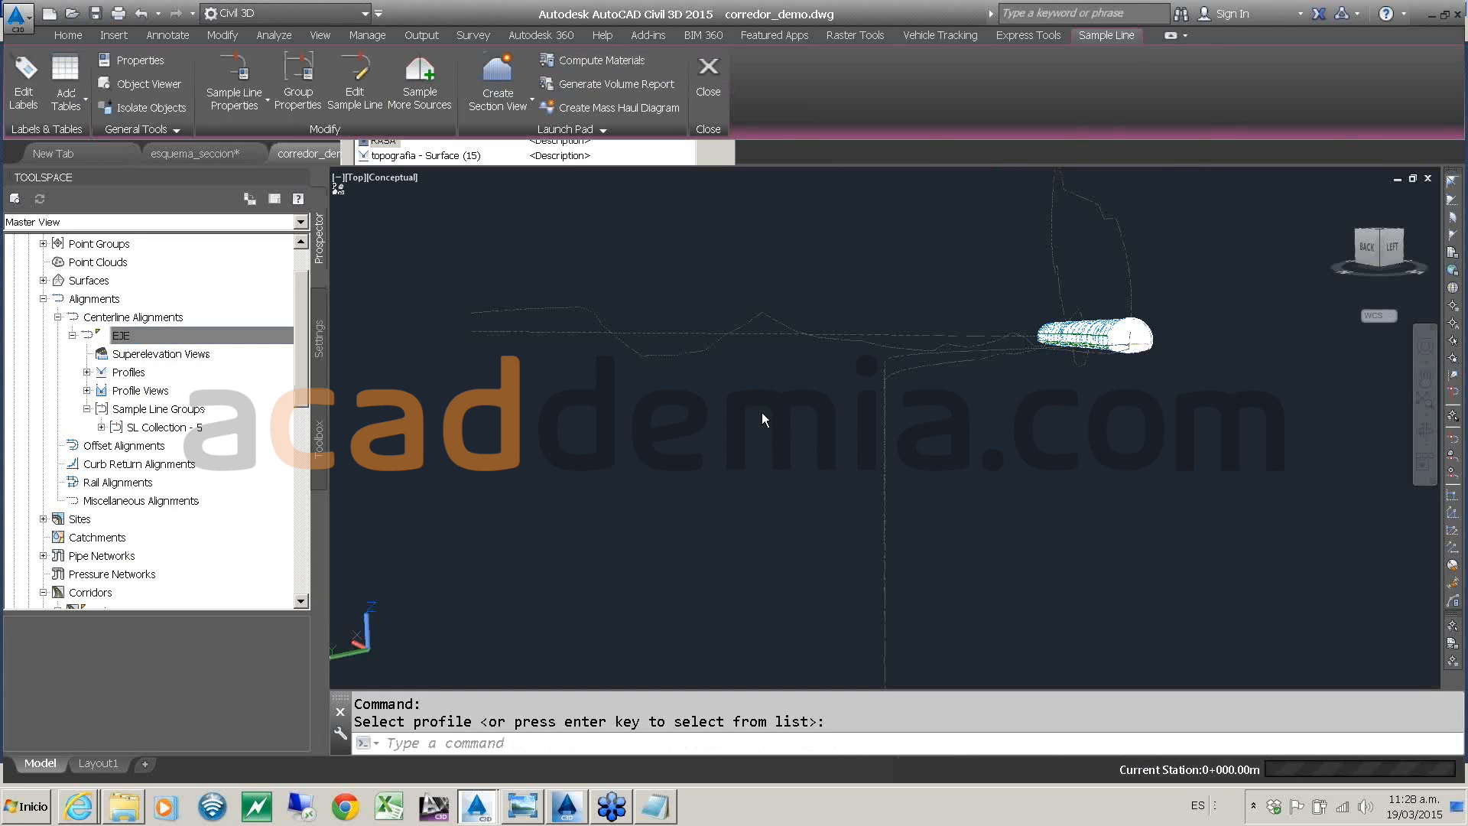
- Set the drive's visual style to 3dWireframe and play the start of the route before pausing it
{"action": "left_click", "coordinate": [943, 83]}
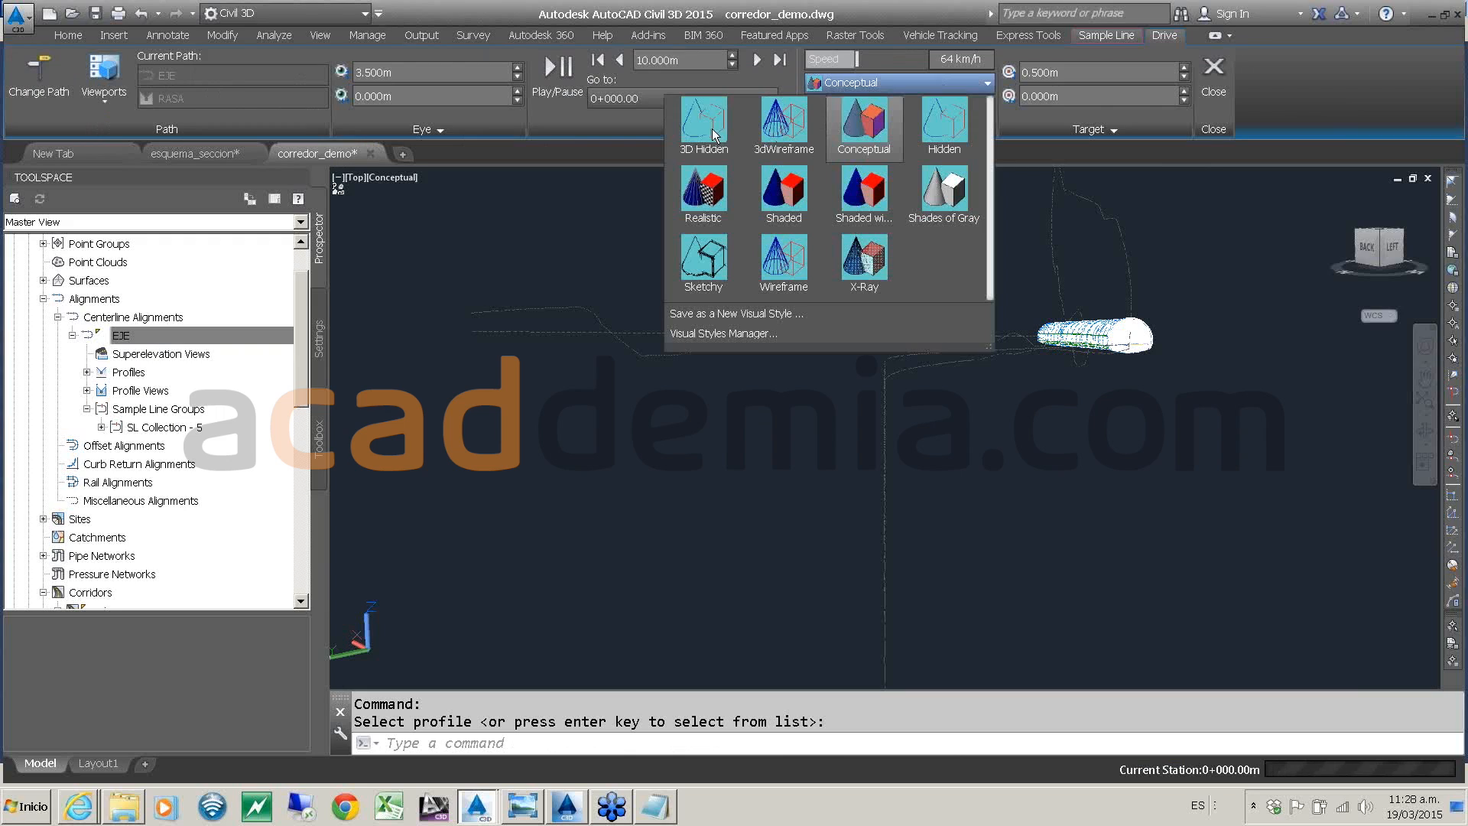
{"action": "left_click", "coordinate": [770, 125]}
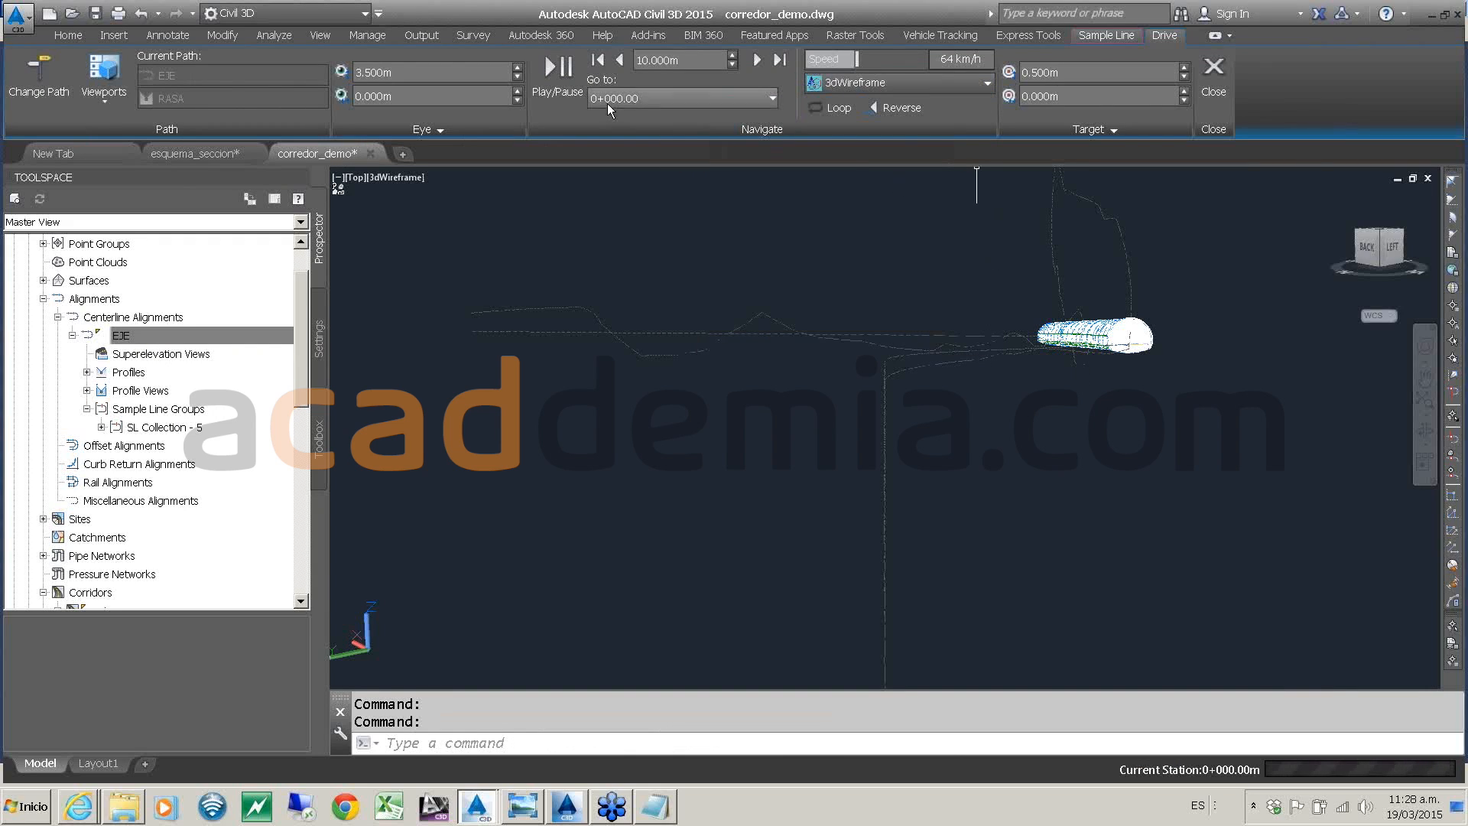
{"action": "left_click", "coordinate": [561, 71]}
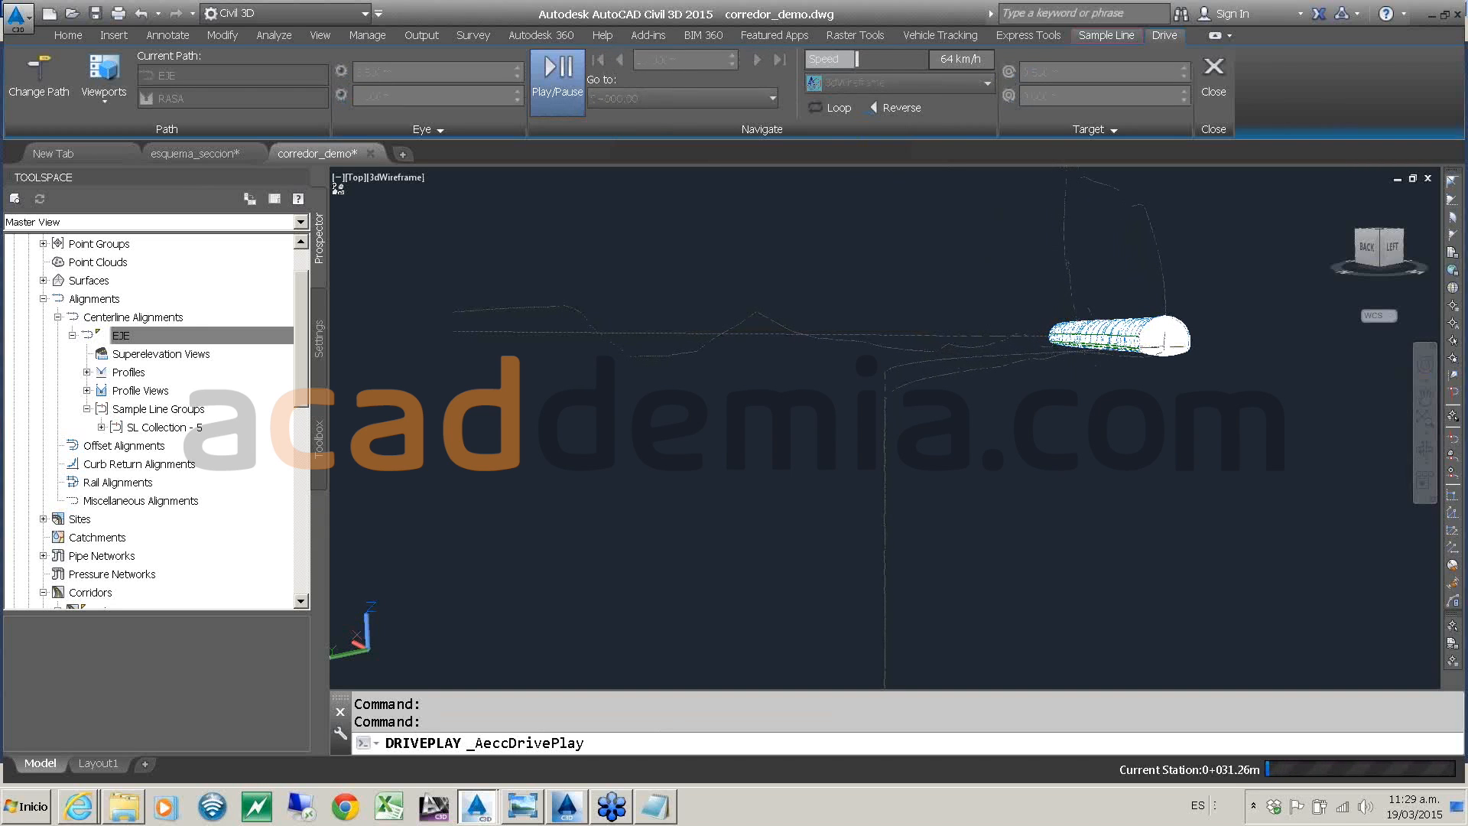
{"action": "left_click", "coordinate": [534, 73]}
- Send the drive to station 0+240.00, play it toward the tunnel, close the drive and view the tunnel stretch in plan
{"action": "left_click", "coordinate": [627, 98]}
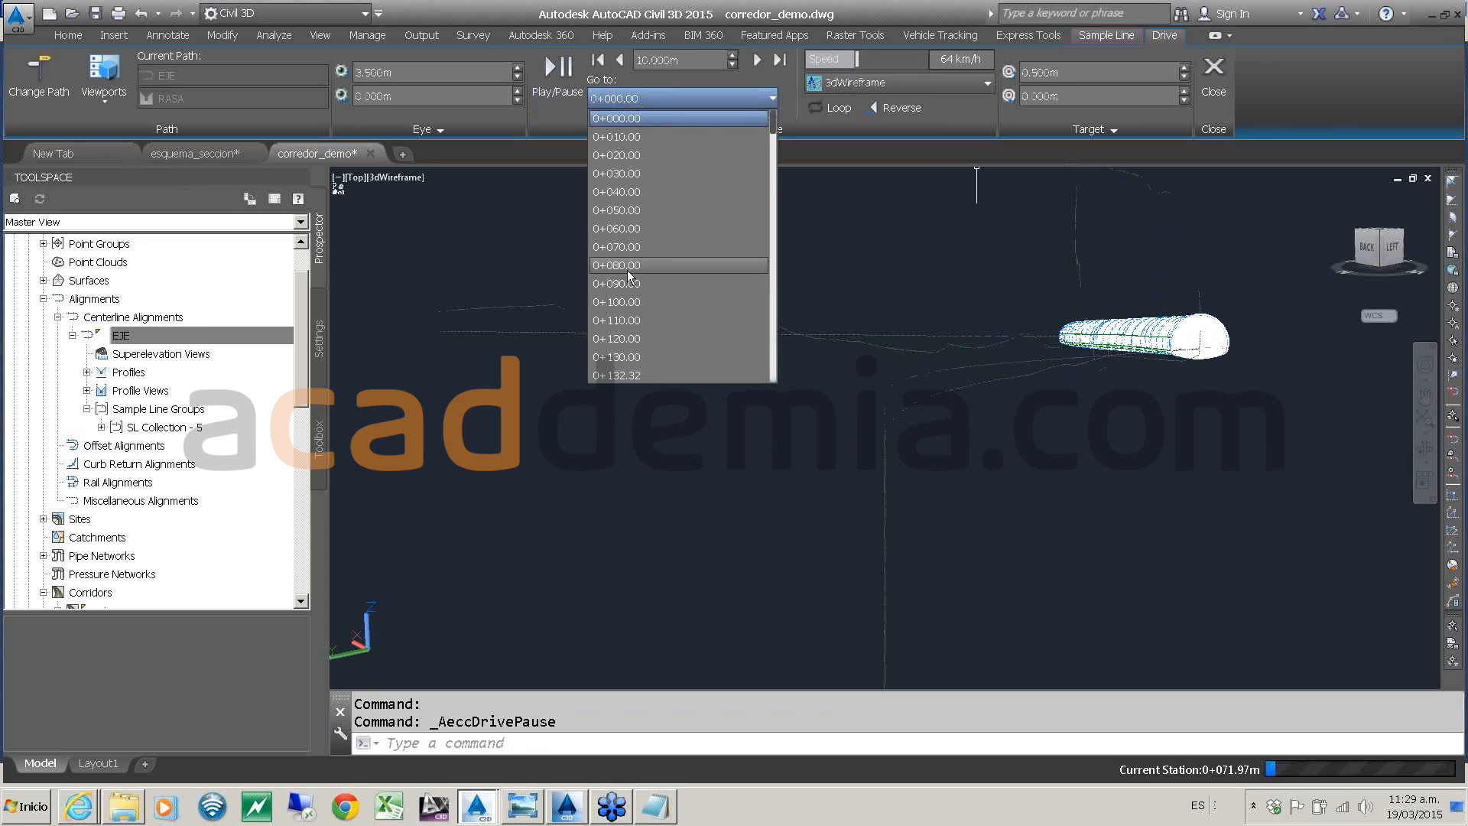
{"action": "scroll", "coordinate": [627, 356], "scroll_direction": "down", "scroll_amount": 2}
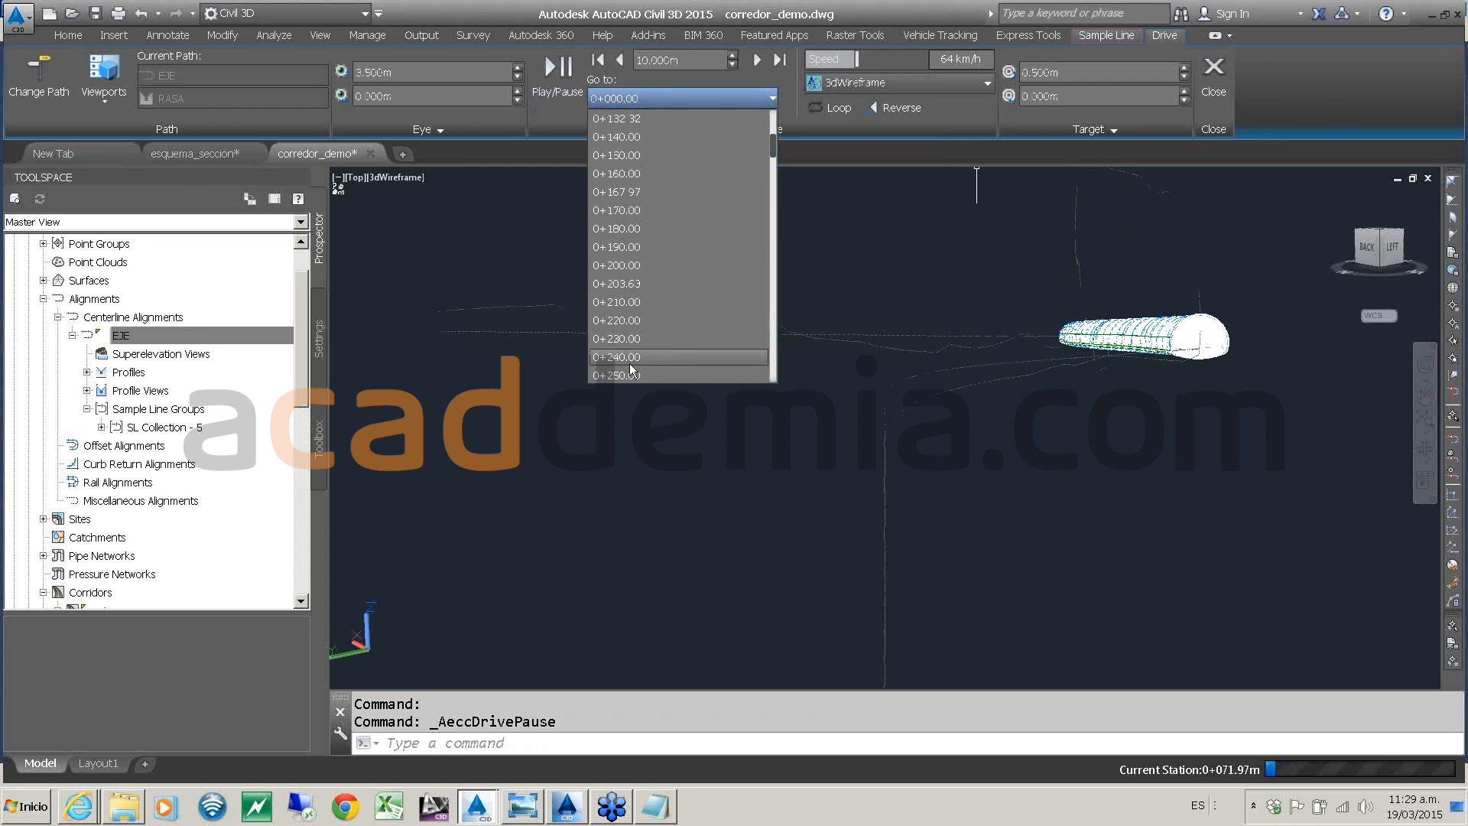
{"action": "left_click", "coordinate": [630, 359]}
{"action": "left_click", "coordinate": [560, 75]}
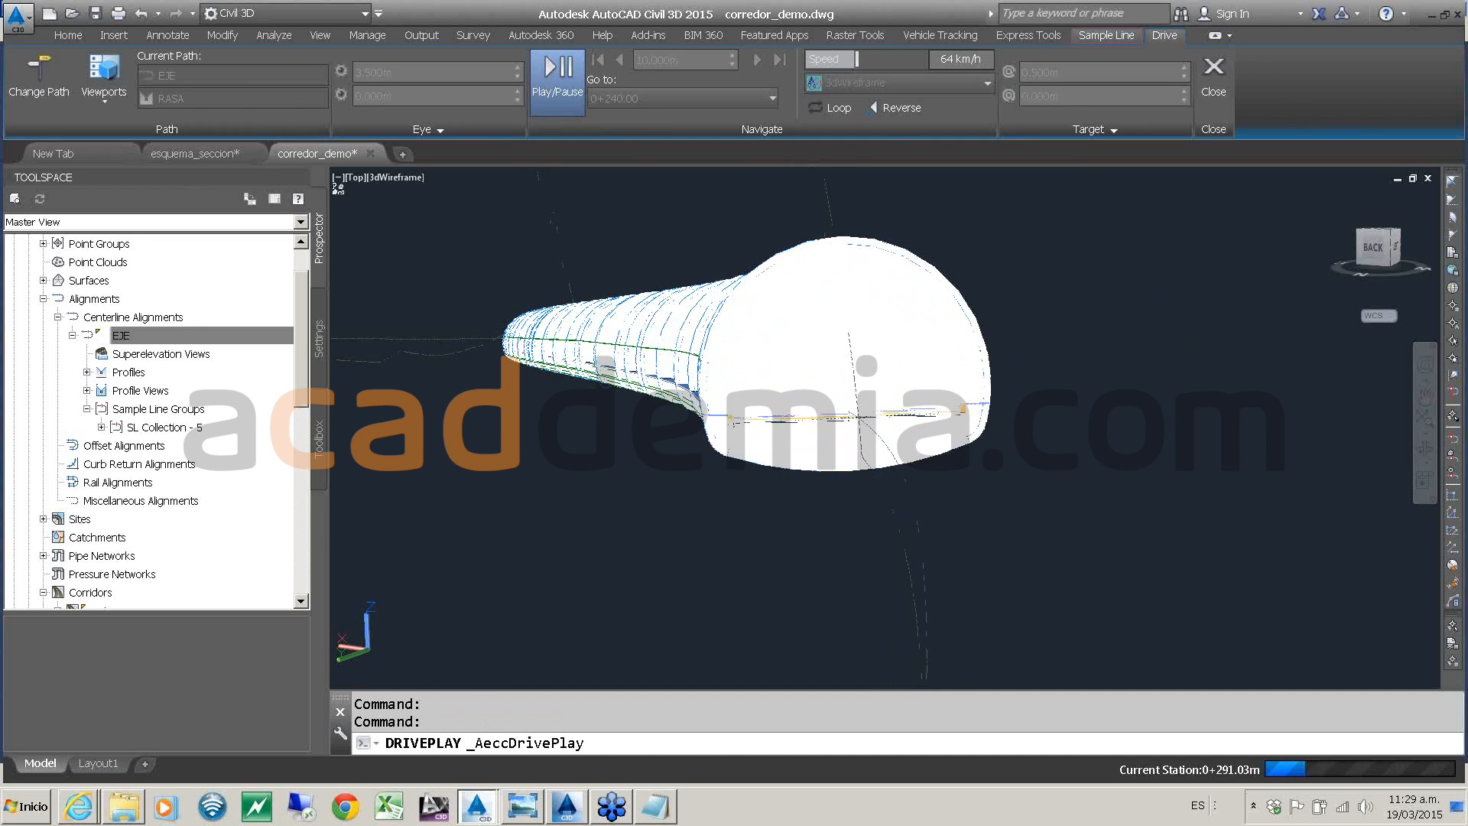
{"action": "left_click", "coordinate": [559, 75]}
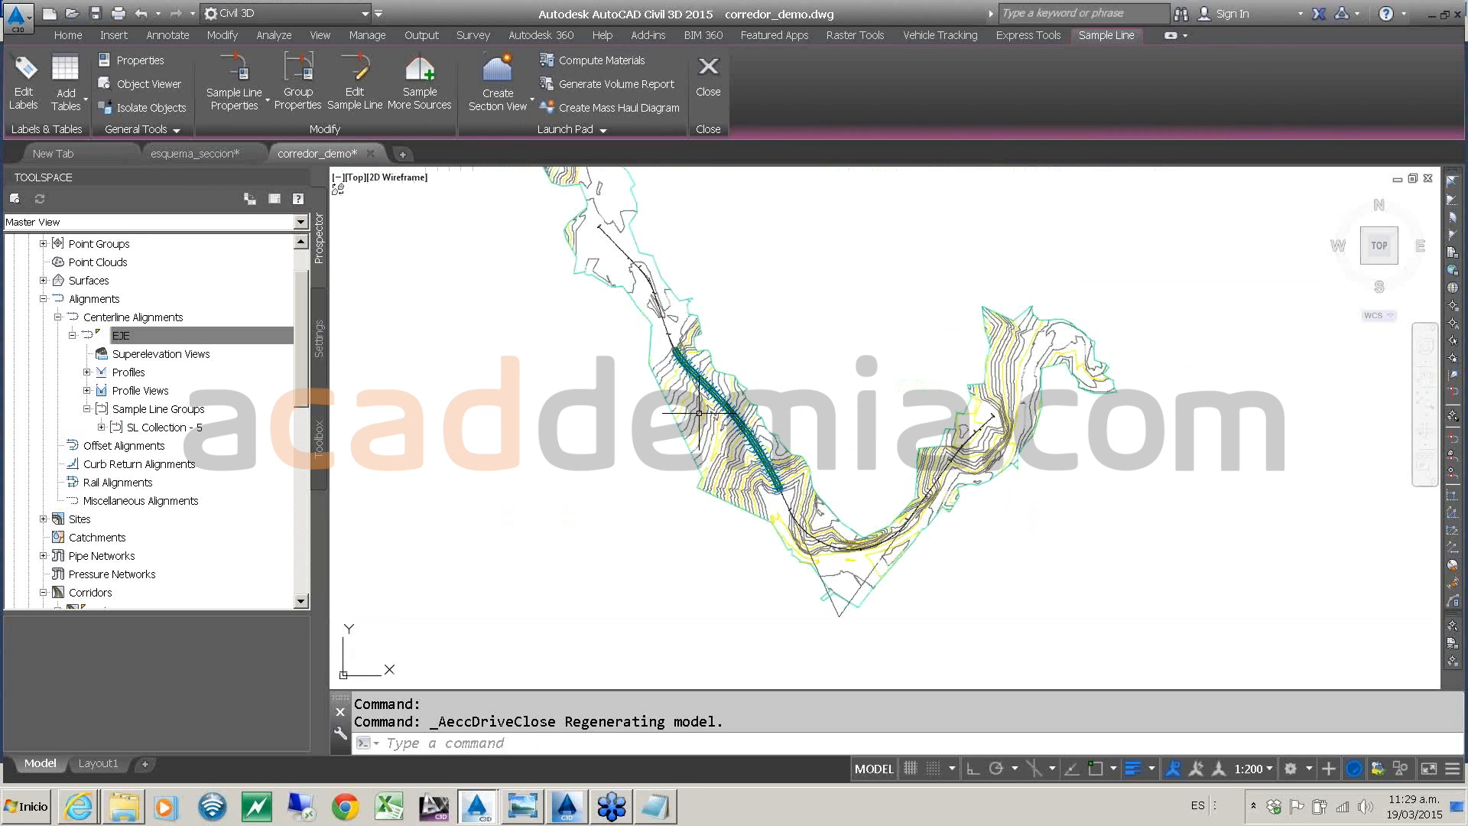
{"action": "scroll", "coordinate": [699, 413], "scroll_direction": "up", "scroll_amount": 3}
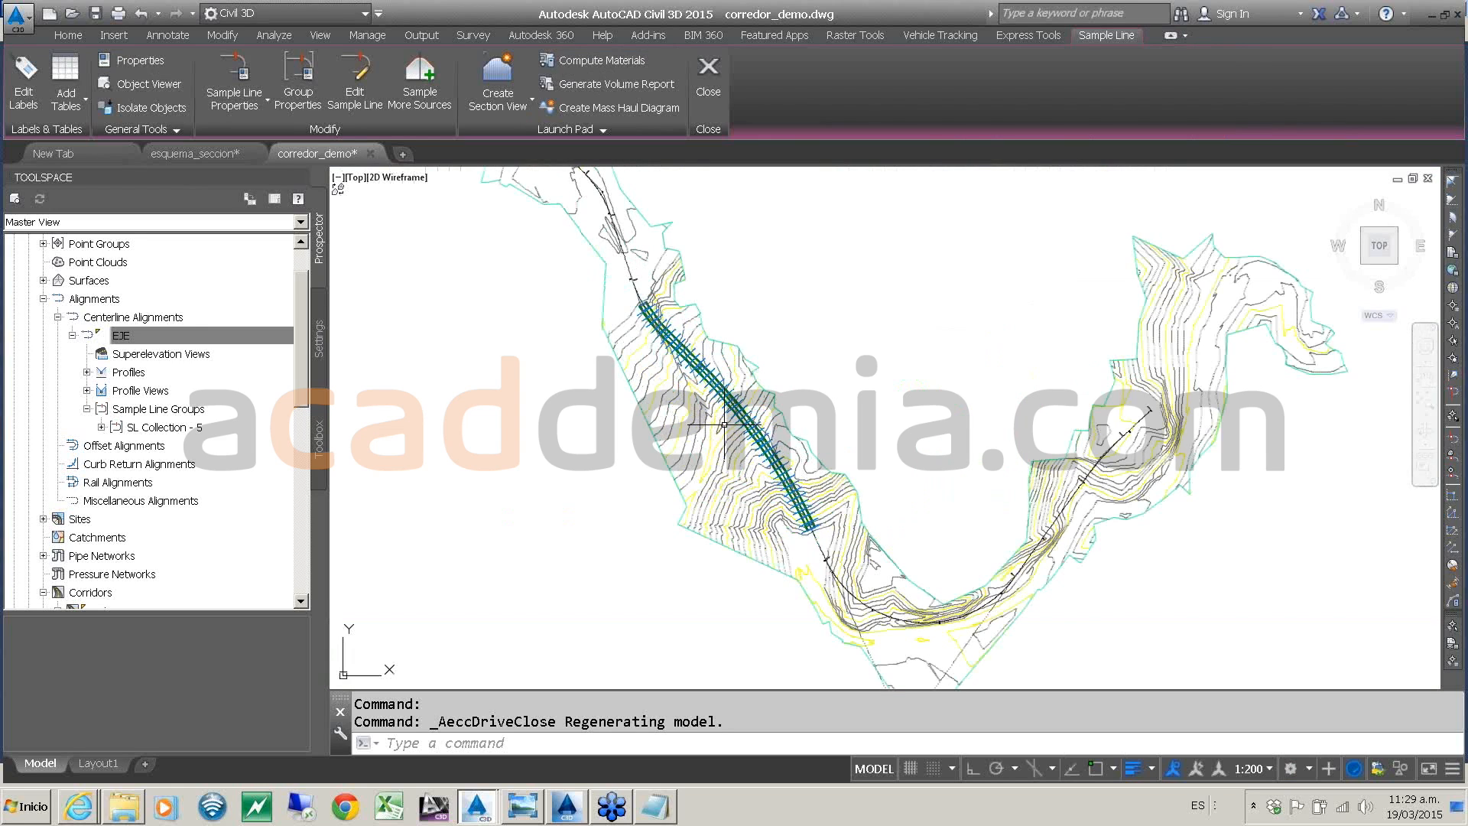
- Open the tunnel stretch in the Object Viewer and orbit it from plan view to a side view
{"action": "scroll", "coordinate": [723, 424], "scroll_direction": "up", "scroll_amount": 8}
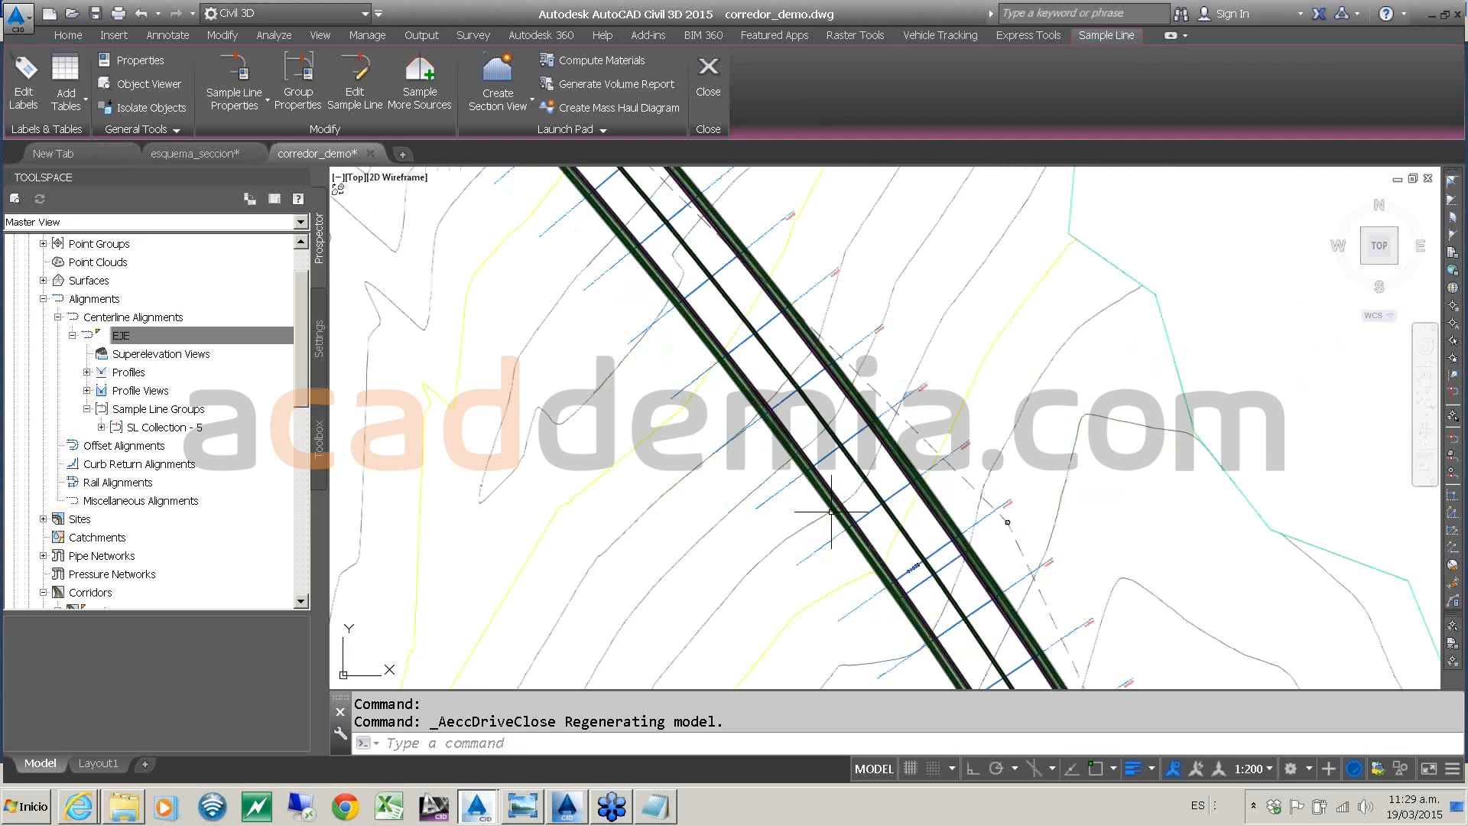
{"action": "scroll", "coordinate": [796, 324], "scroll_direction": "down", "scroll_amount": 8}
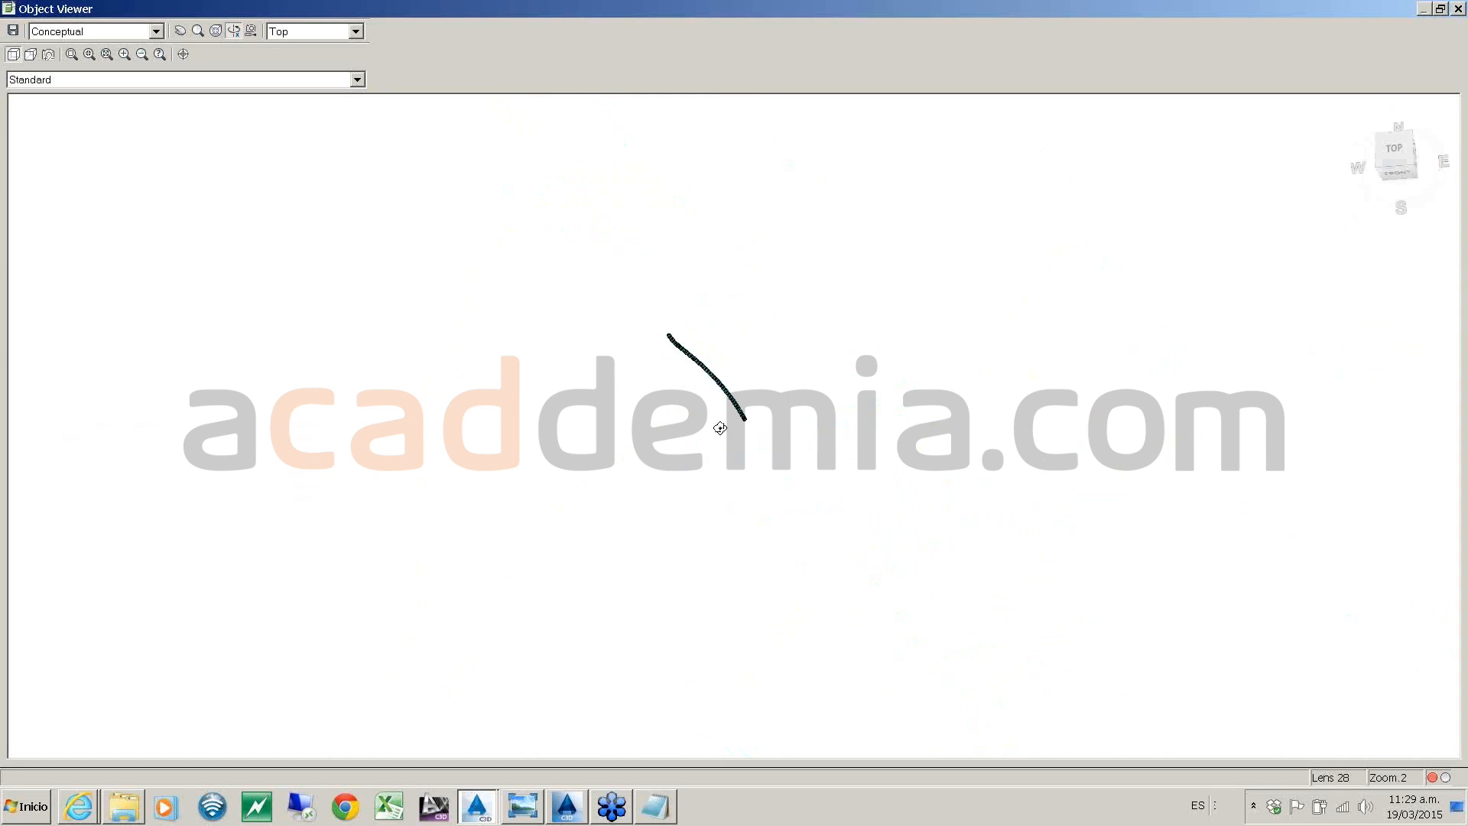
{"action": "left_click_drag", "start_coordinate": [720, 428], "coordinate": [665, 247]}
{"action": "scroll", "coordinate": [665, 247], "scroll_direction": "up", "scroll_amount": 6}
{"action": "scroll", "coordinate": [665, 255], "scroll_direction": "down", "scroll_amount": 2}
{"action": "middle_click_drag", "start_coordinate": [665, 255], "coordinate": [748, 537]}
{"action": "scroll", "coordinate": [695, 387], "scroll_direction": "up", "scroll_amount": 5}
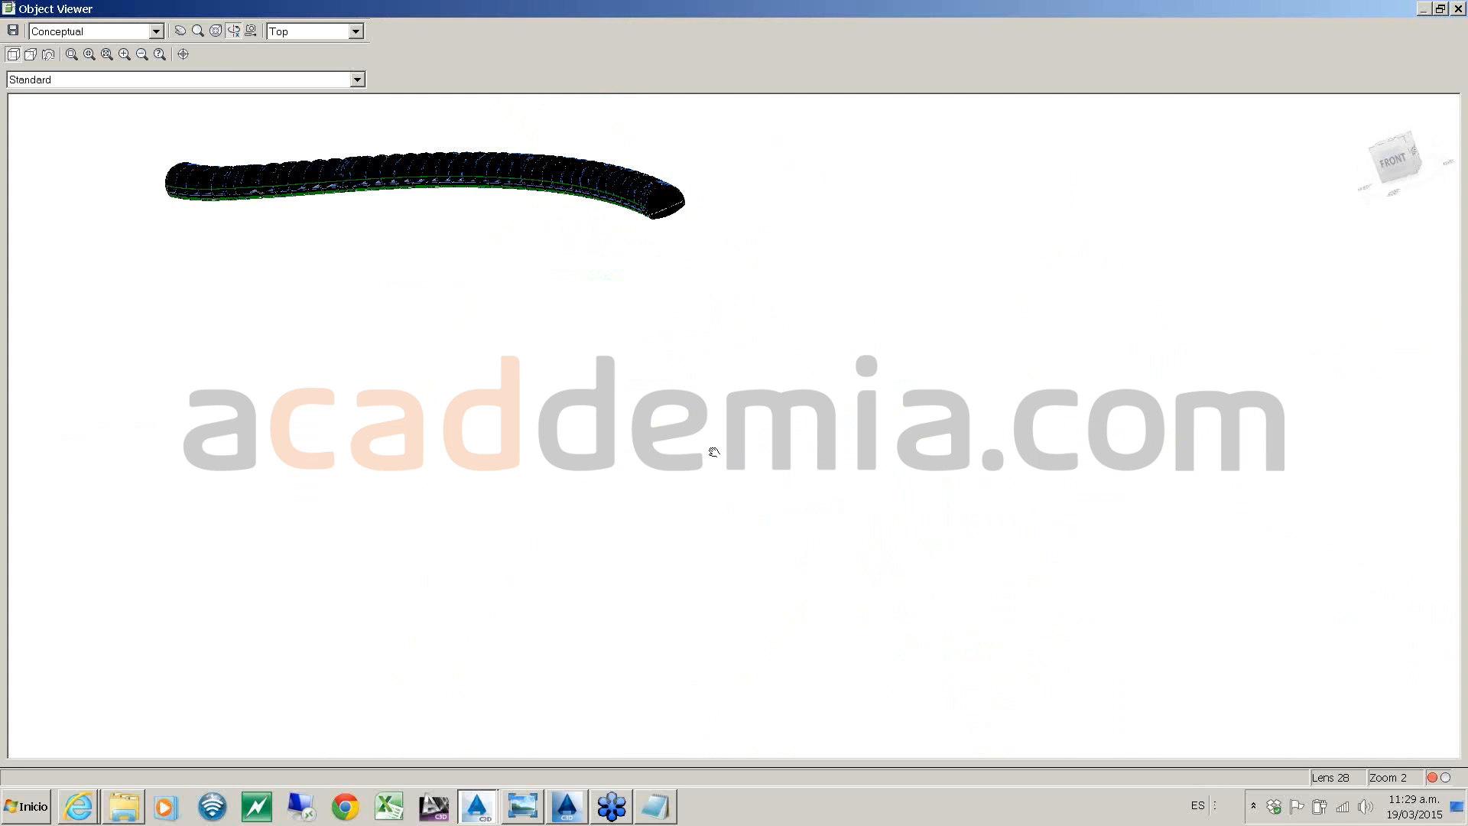
- Orbit the tunnel model to examine its end section up close, and close the Object Viewer
{"action": "middle_click_drag", "start_coordinate": [708, 456], "coordinate": [650, 507]}
{"action": "left_click_drag", "start_coordinate": [587, 448], "coordinate": [386, 471]}
{"action": "scroll", "coordinate": [378, 458], "scroll_direction": "up", "scroll_amount": 1}
{"action": "middle_click_drag", "start_coordinate": [378, 458], "coordinate": [800, 441]}
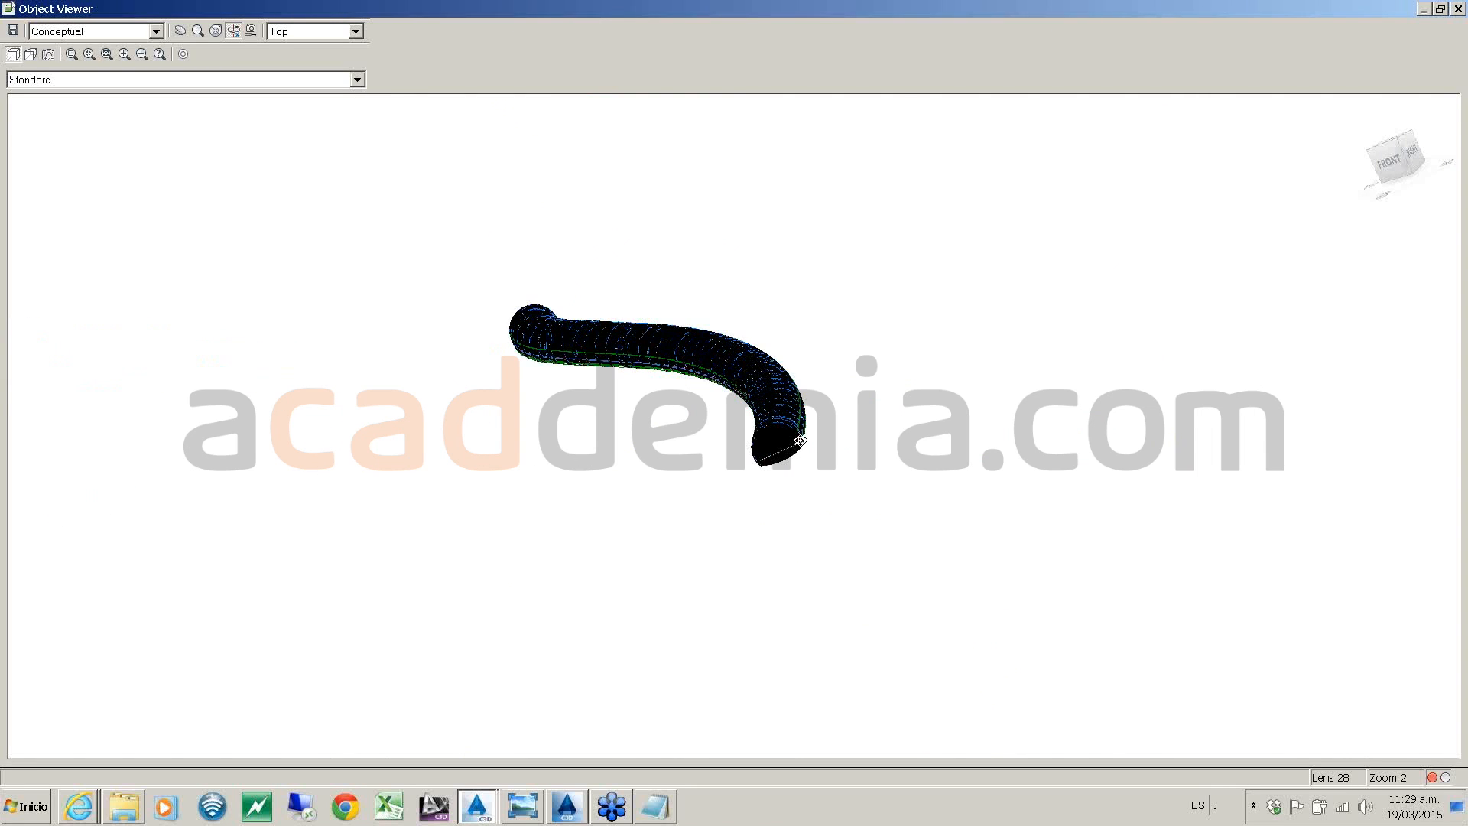
{"action": "scroll", "coordinate": [800, 442], "scroll_direction": "up", "scroll_amount": 5}
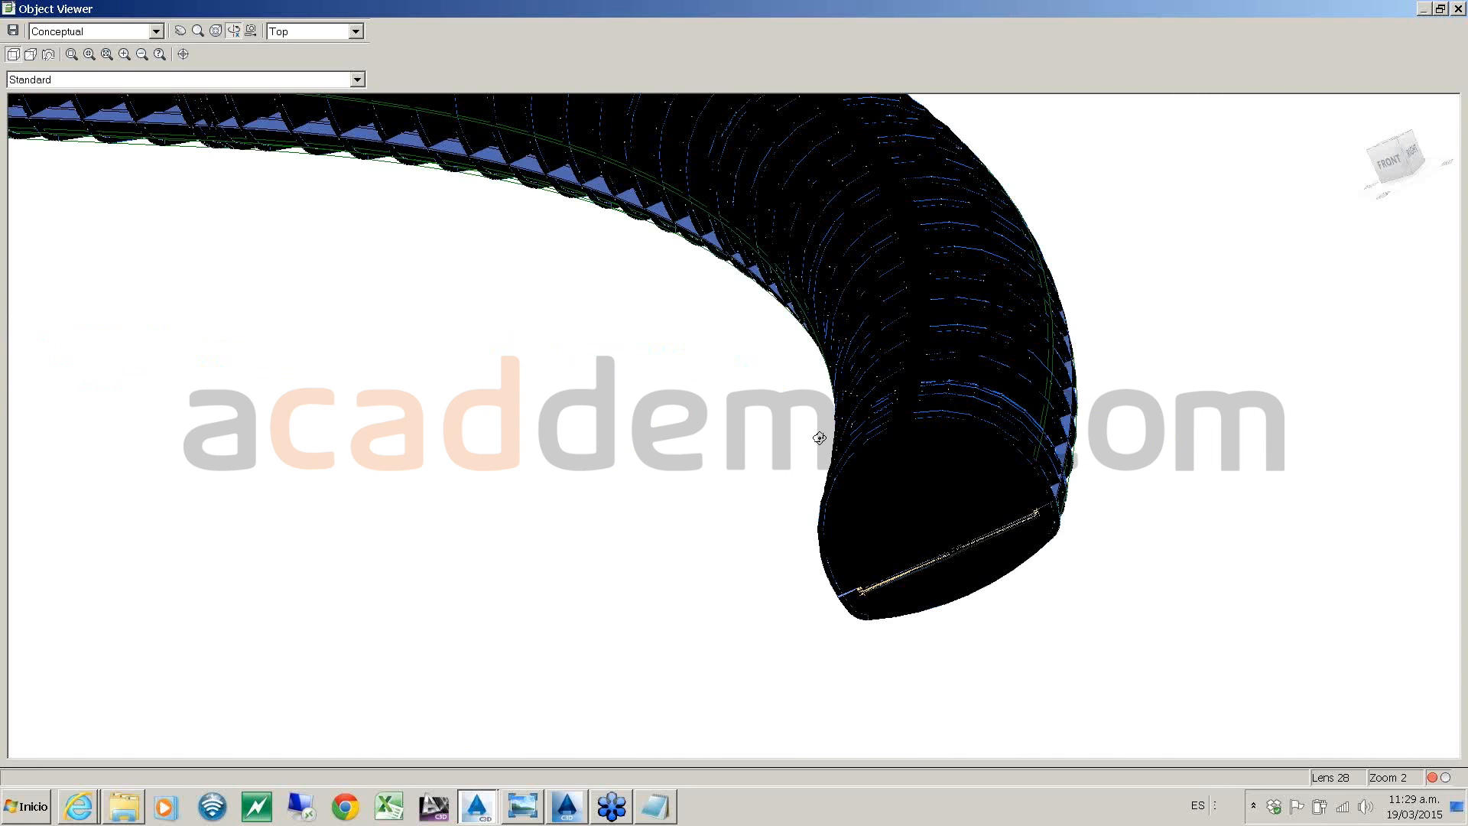
{"action": "left_click", "coordinate": [1459, 9]}
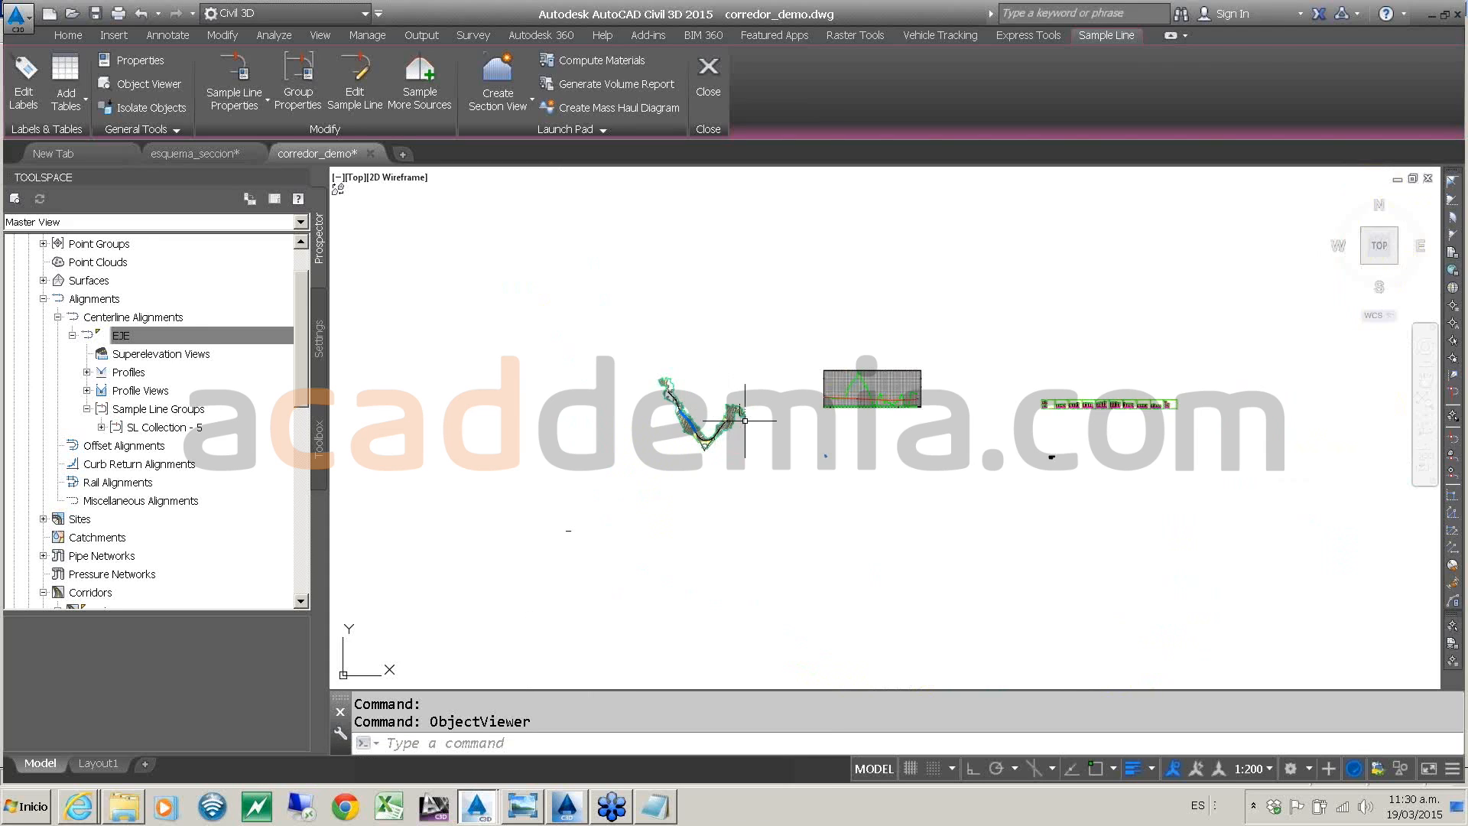
- Locate the tunnel assembly in the drawing and check the commands available for its boveda subassembly, leaving it deselected
{"action": "scroll", "coordinate": [1050, 459], "scroll_direction": "up", "scroll_amount": 6}
{"action": "scroll", "coordinate": [1049, 455], "scroll_direction": "up", "scroll_amount": 3}
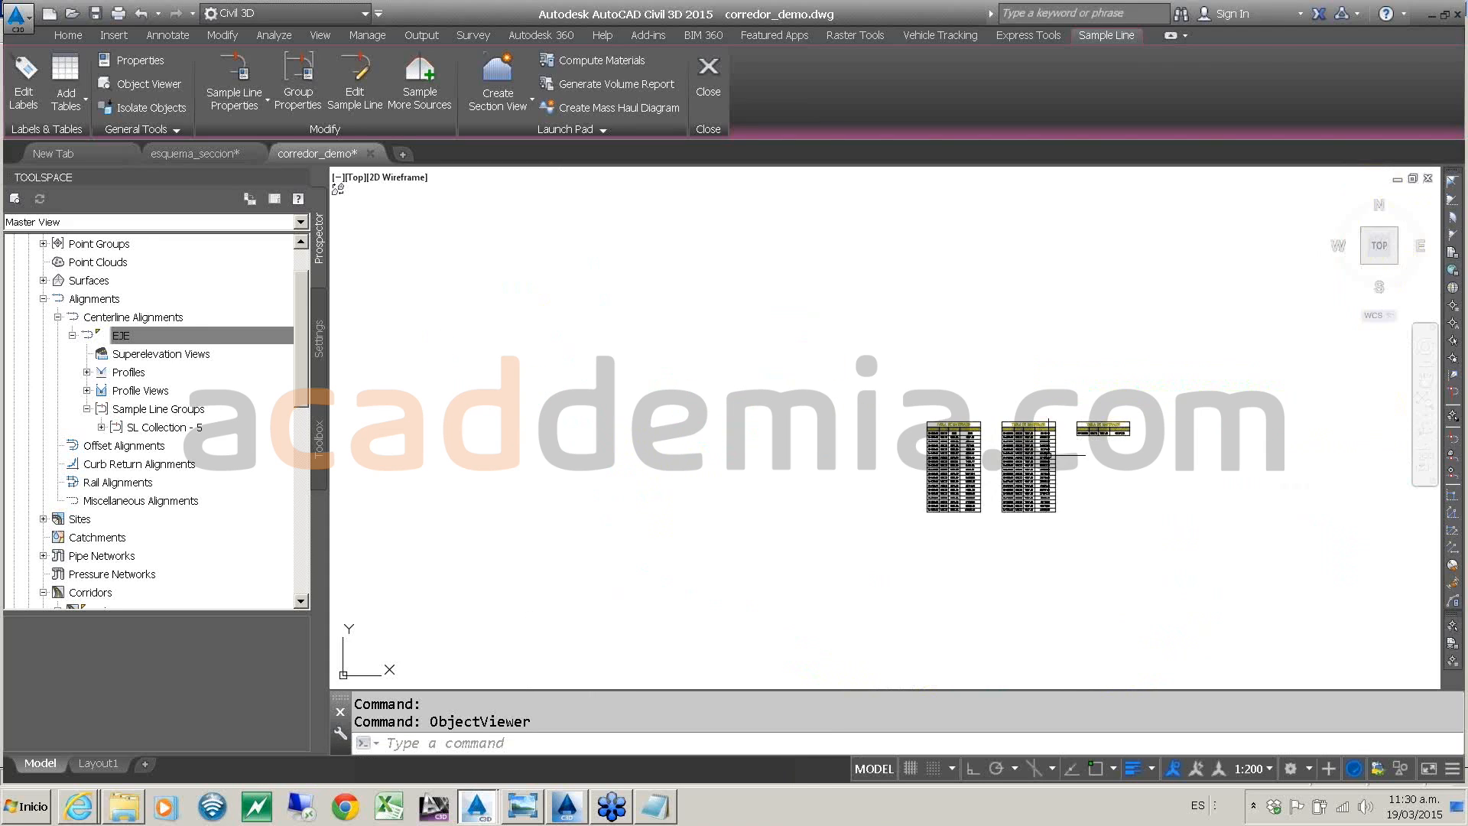
{"action": "scroll", "coordinate": [1047, 456], "scroll_direction": "down", "scroll_amount": 8}
{"action": "scroll", "coordinate": [870, 466], "scroll_direction": "up", "scroll_amount": 10}
{"action": "middle_click_drag", "start_coordinate": [823, 568], "coordinate": [862, 481]}
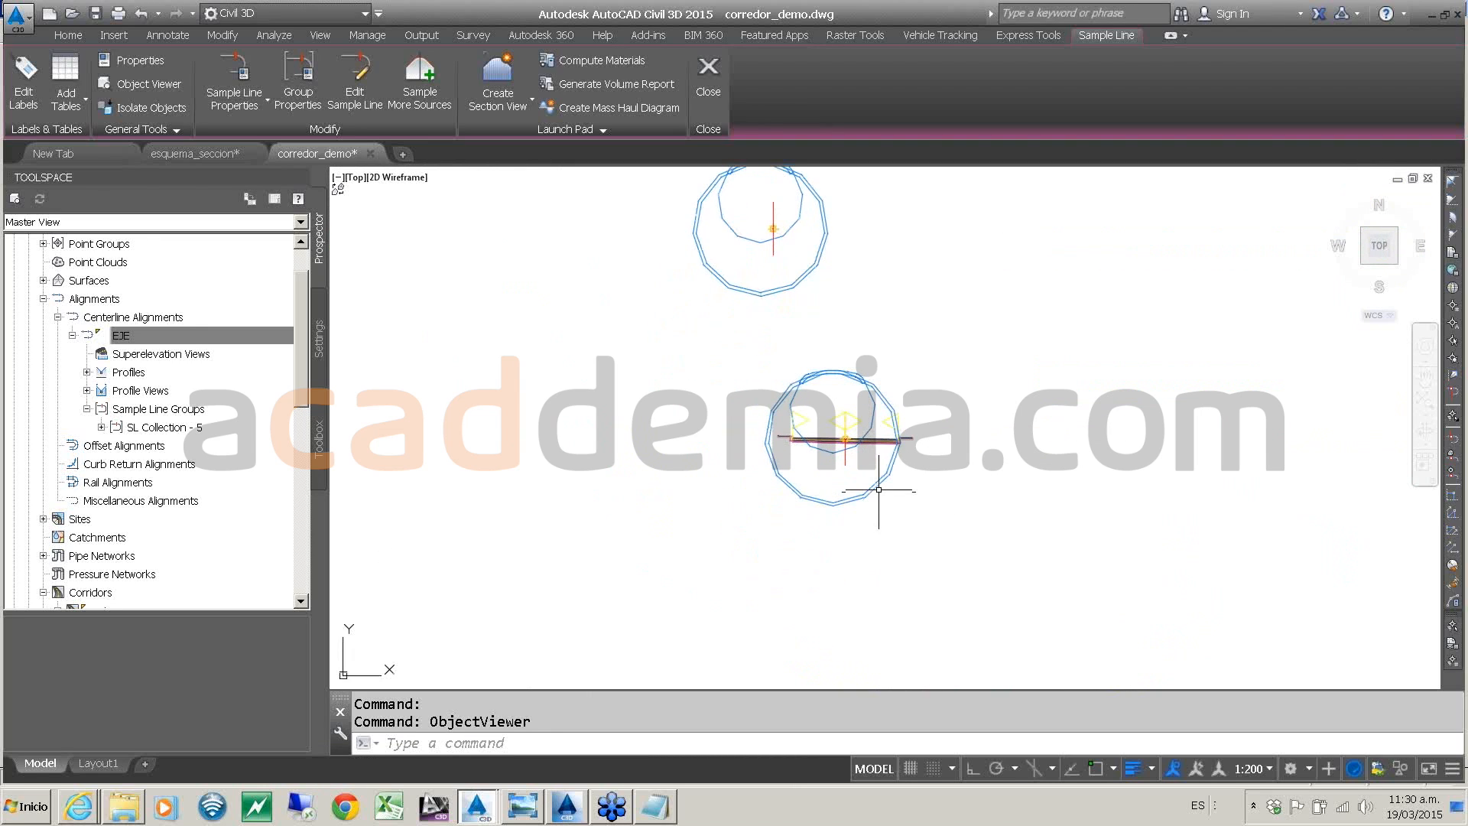
{"action": "left_click", "coordinate": [879, 483]}
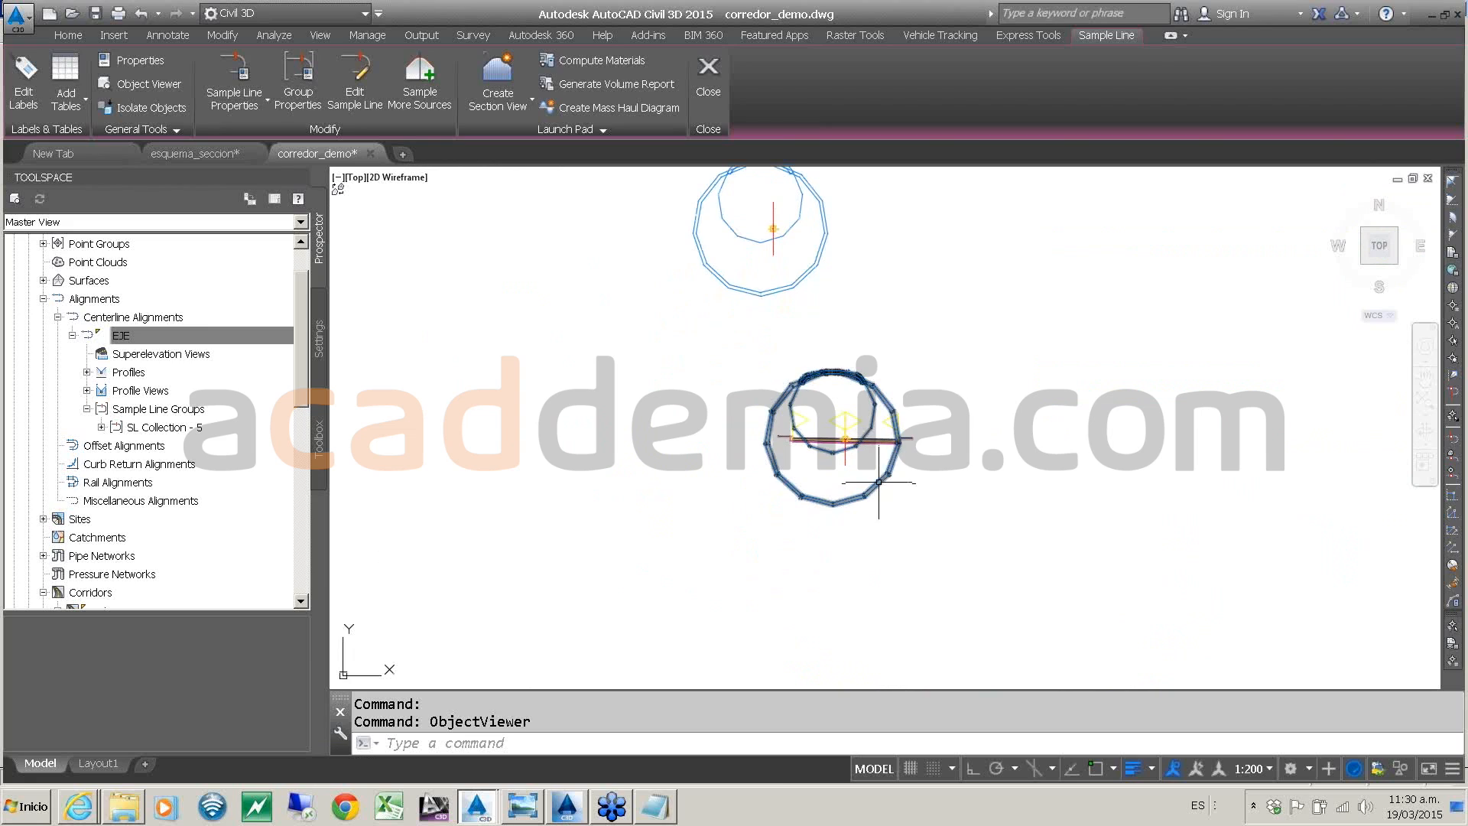
{"action": "right_click", "coordinate": [879, 483]}
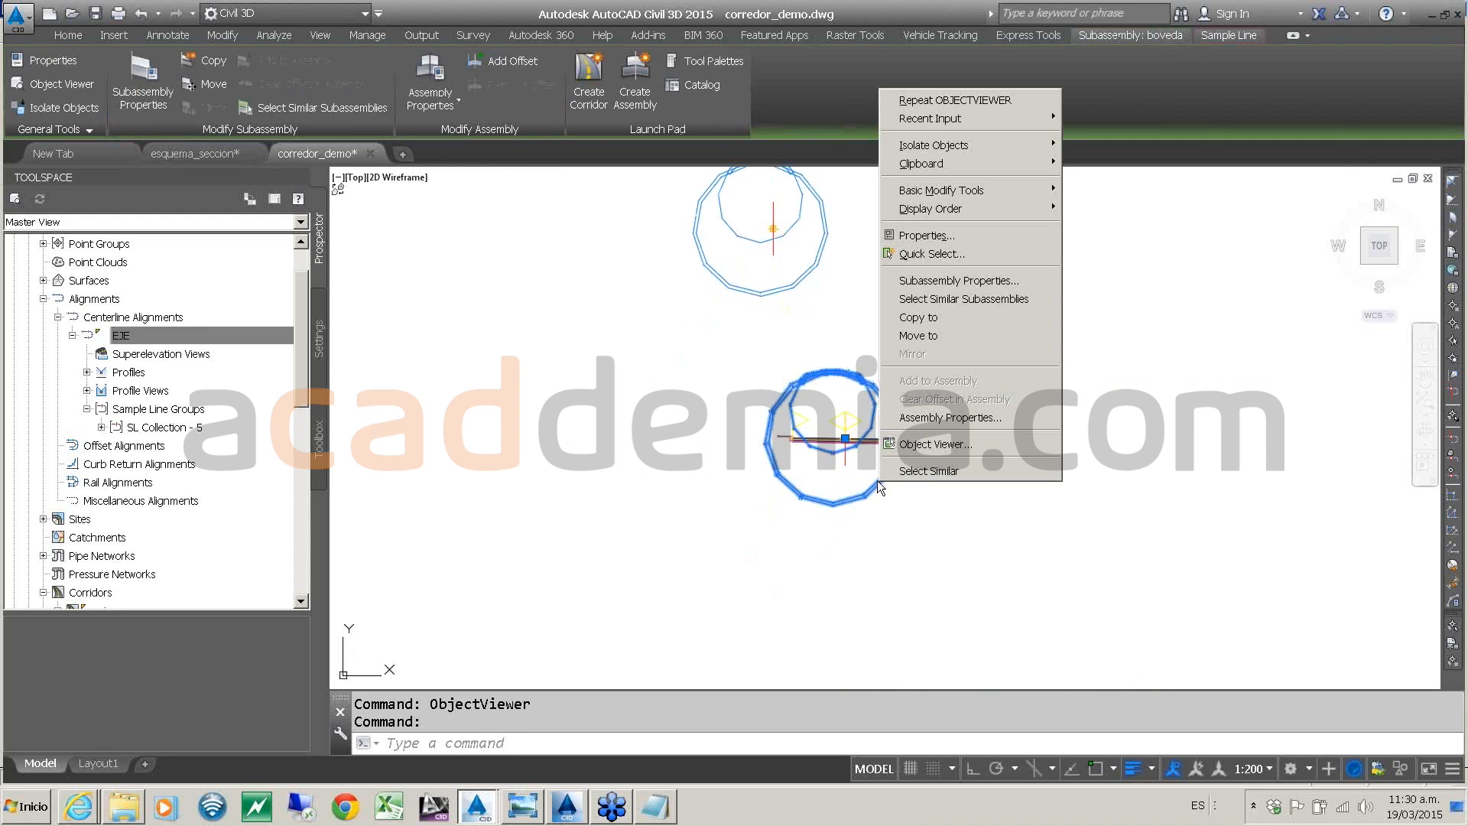
{"action": "key", "text": "Escape"}
{"action": "key", "text": "Escape"}
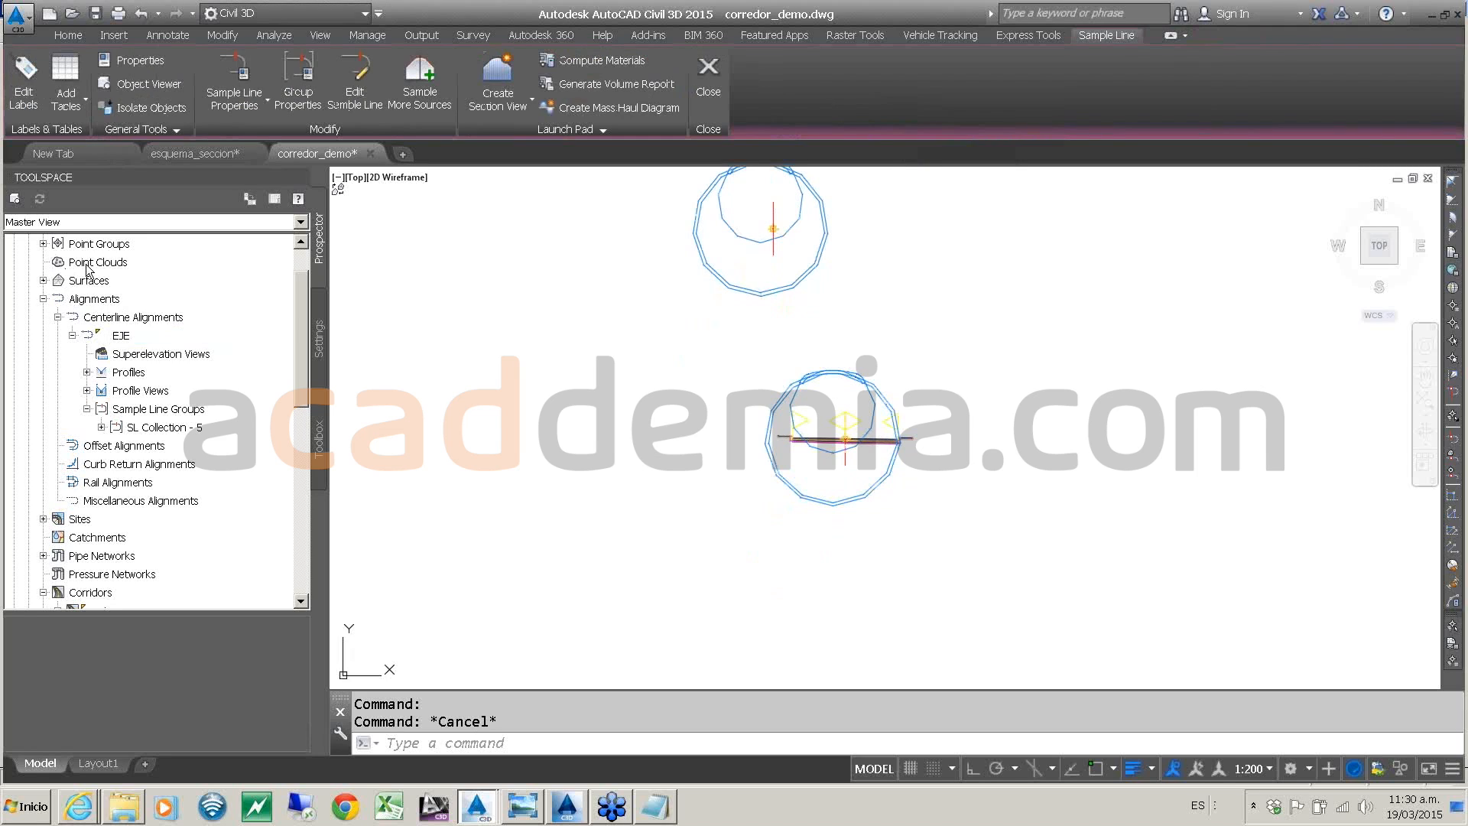
- Open the CURSO_CODIGOS_GRAL code set style for editing from the general multipurpose styles and review its Shape codes
{"action": "left_click", "coordinate": [319, 339]}
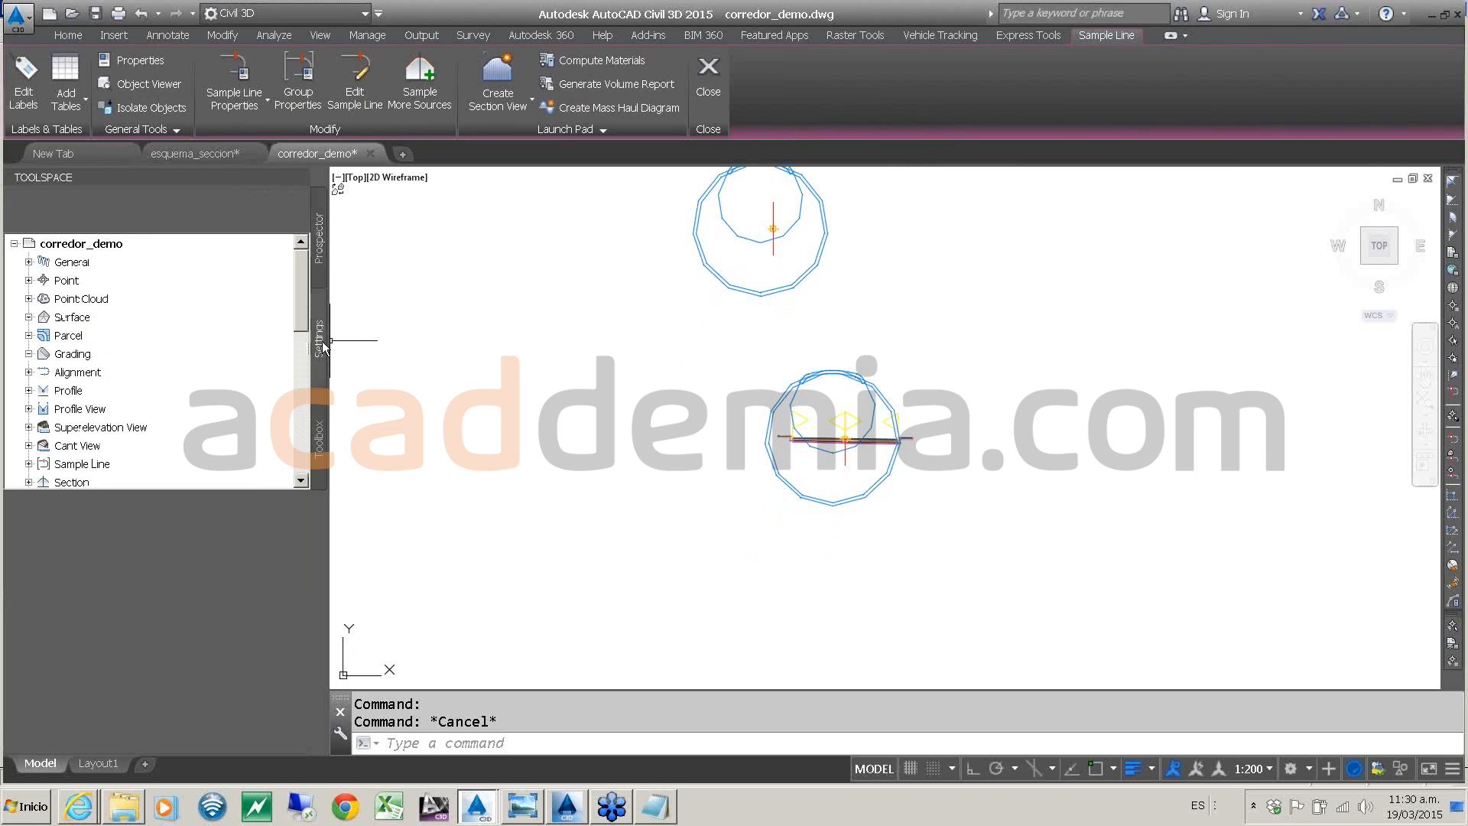
{"action": "left_click", "coordinate": [29, 261]}
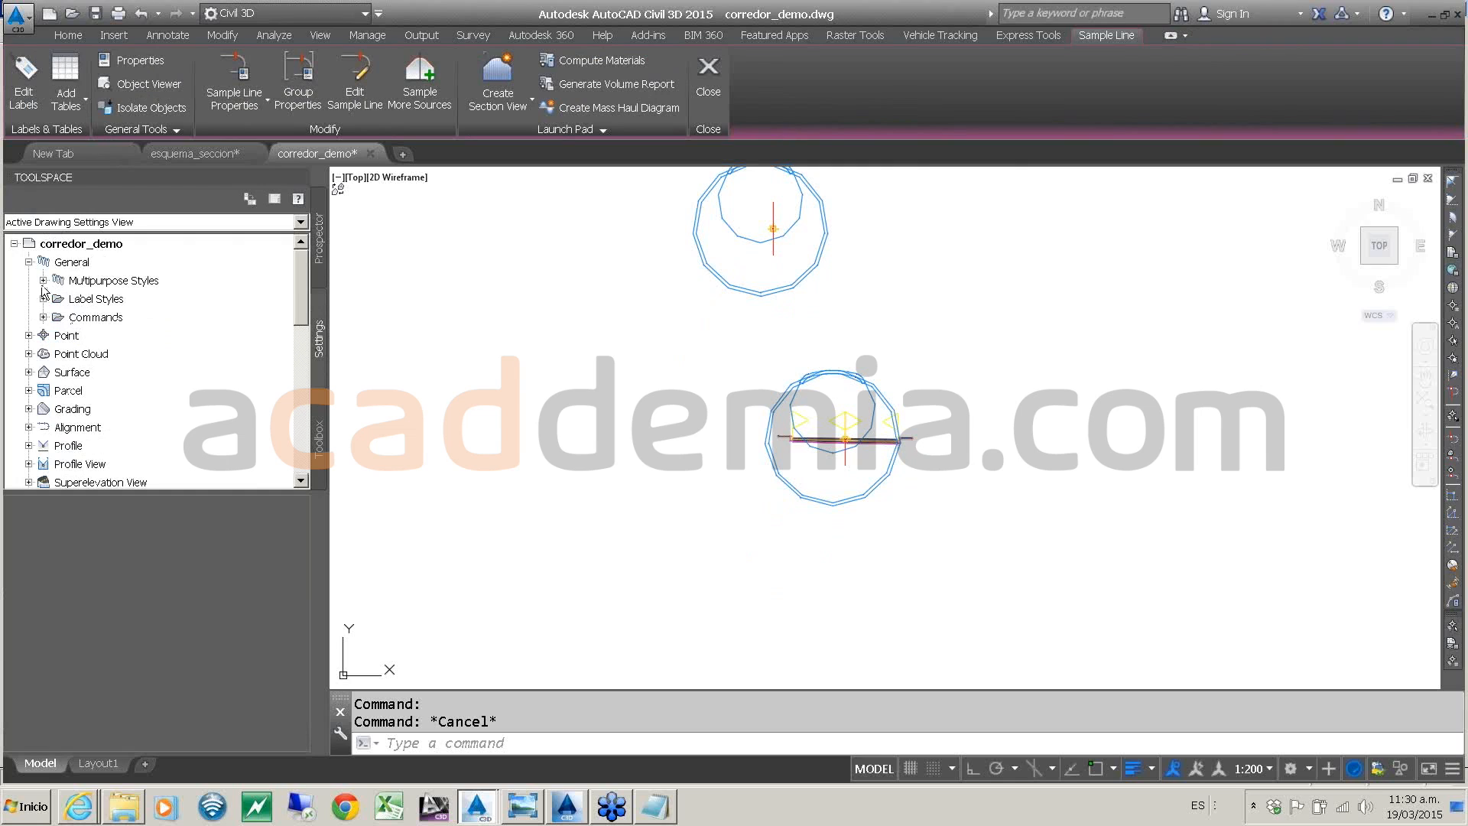
{"action": "left_click", "coordinate": [42, 280]}
{"action": "left_click", "coordinate": [58, 372]}
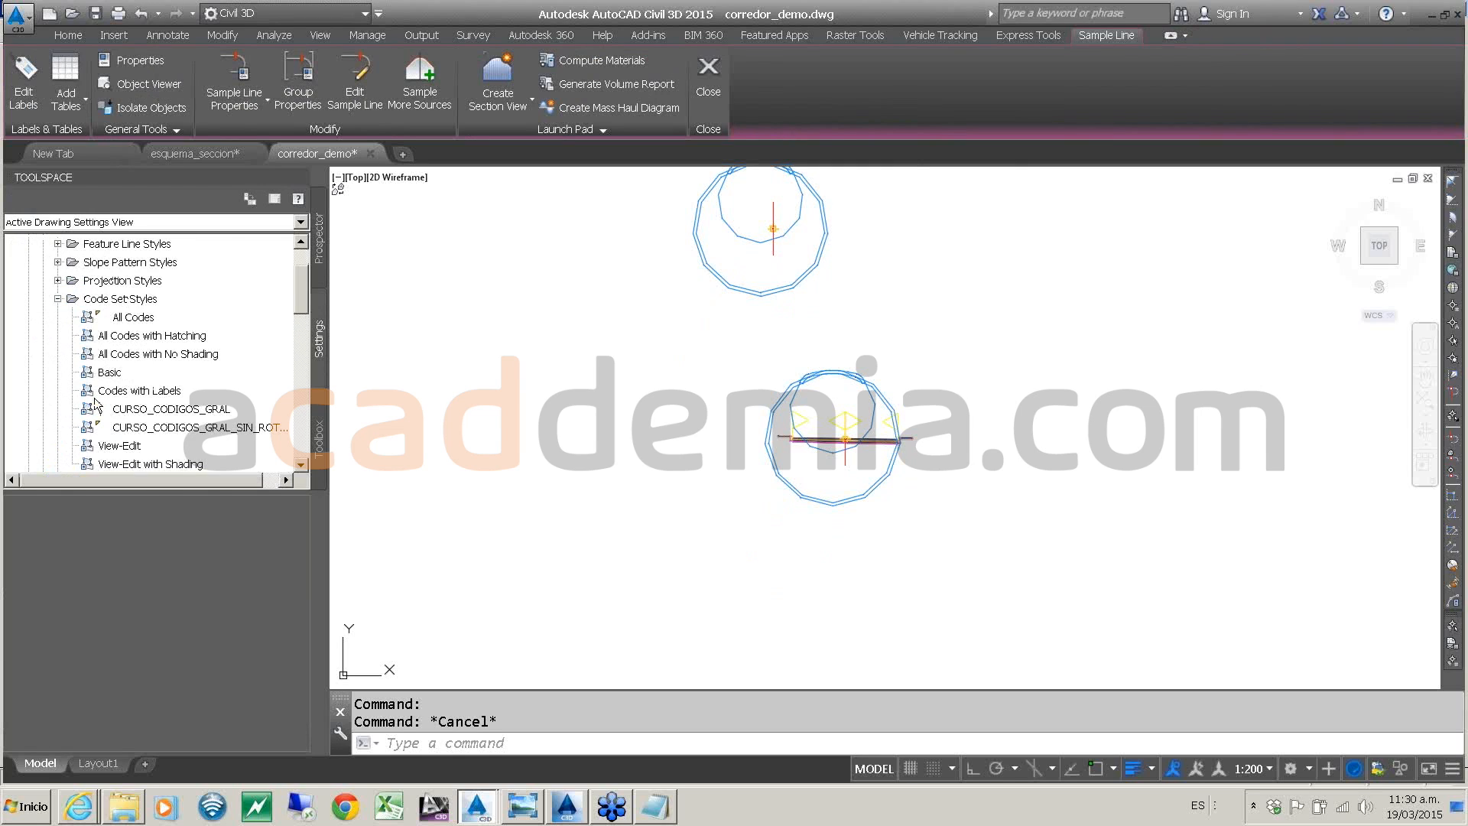
{"action": "left_click", "coordinate": [157, 411]}
{"action": "right_click", "coordinate": [161, 411]}
{"action": "left_click", "coordinate": [197, 423]}
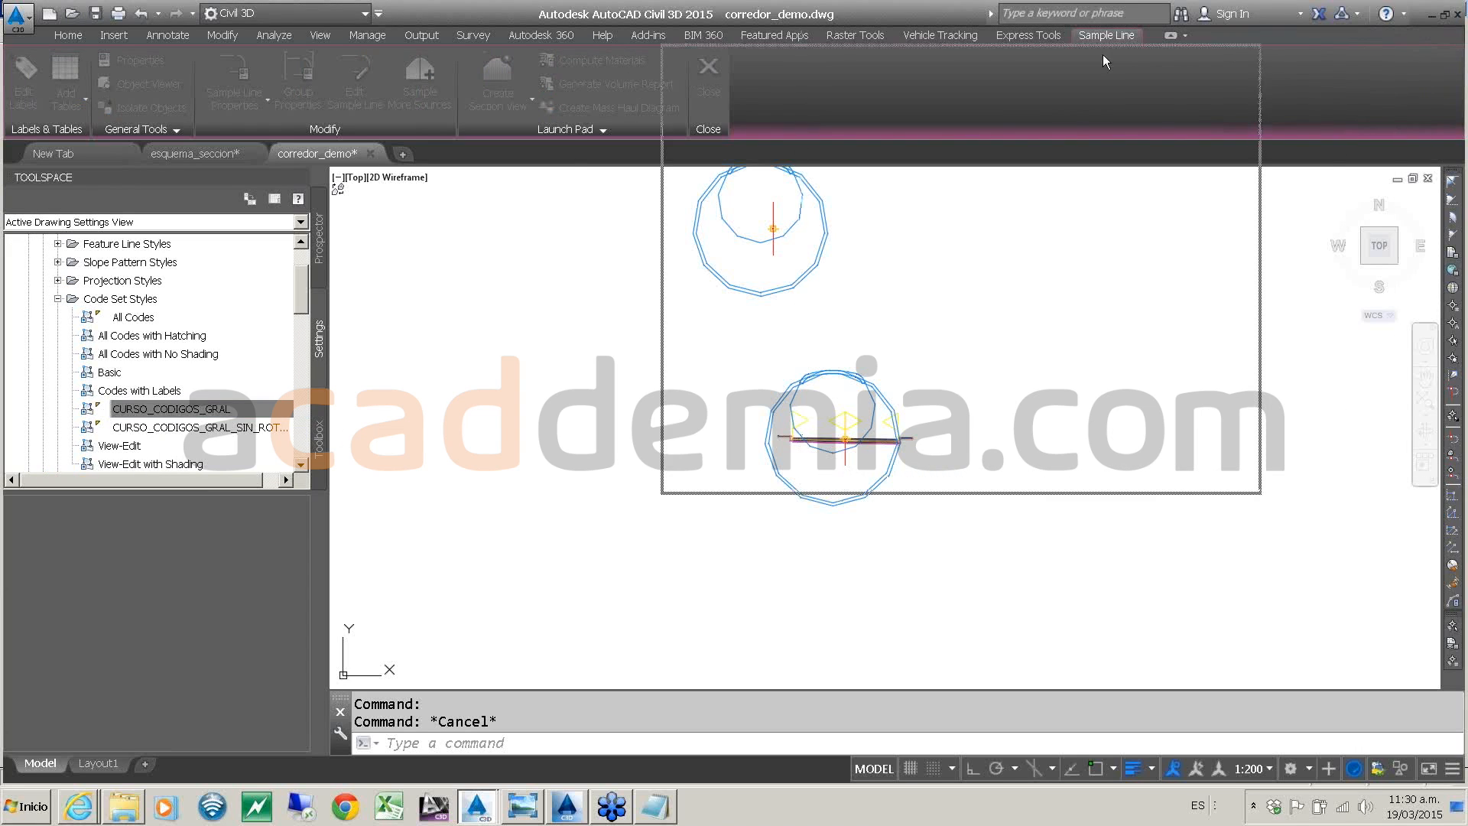
{"action": "left_click", "coordinate": [608, 250]}
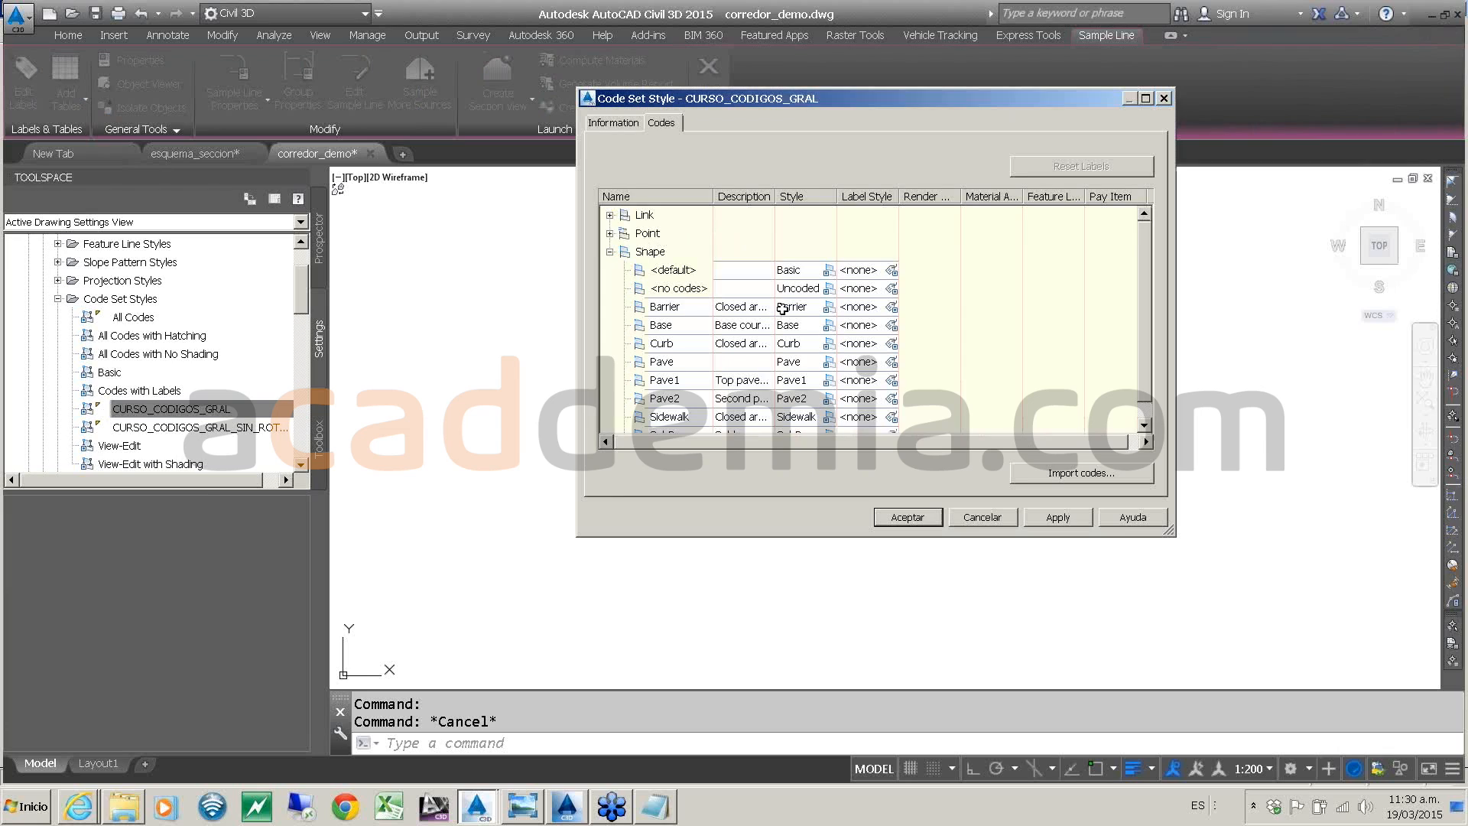
{"action": "left_click_drag", "start_coordinate": [1148, 283], "coordinate": [1147, 314]}
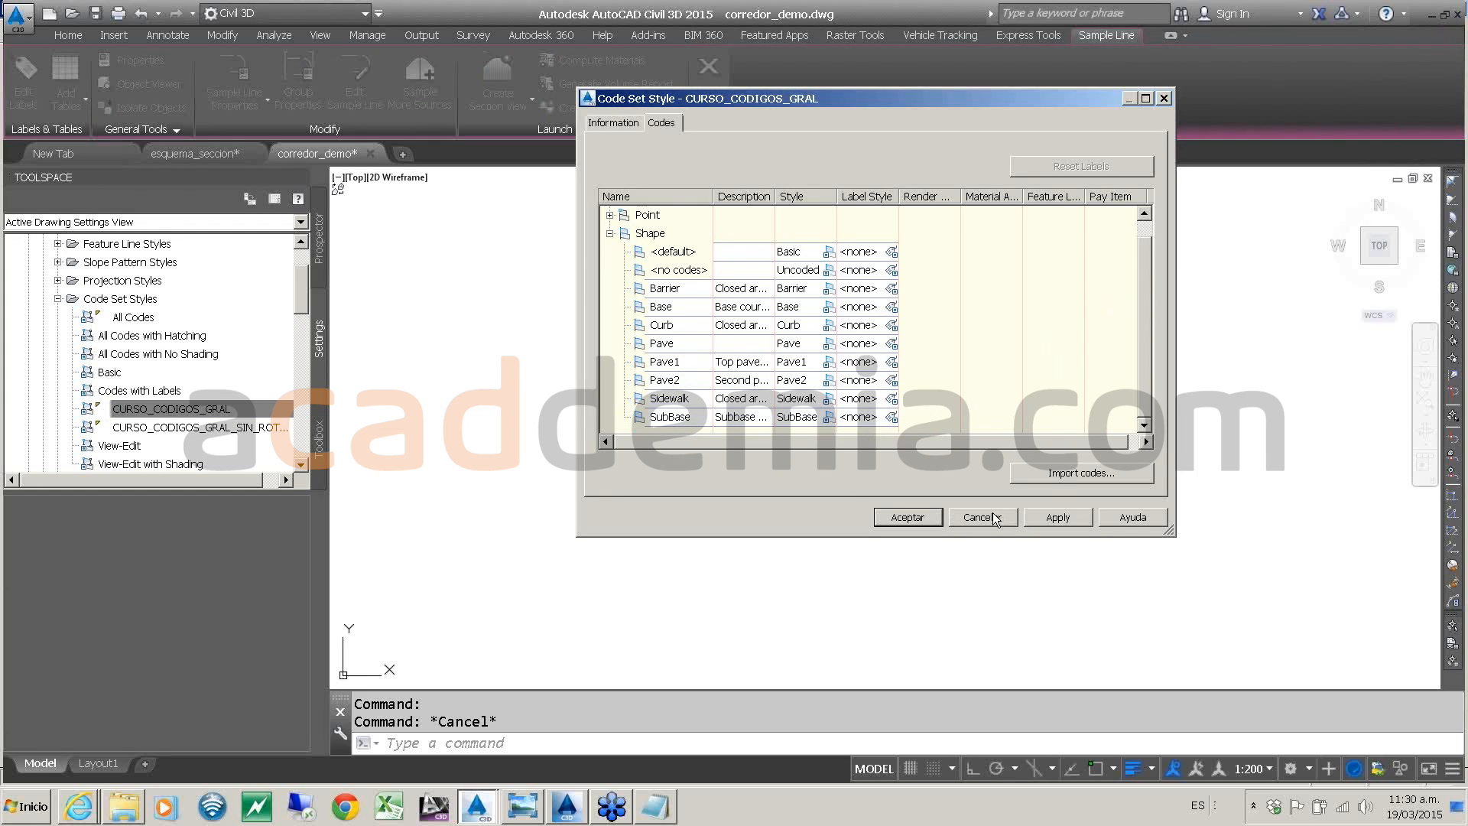
- Import the codes of the boveda subassembly in the tunnel assembly into the CURSO_CODIGOS_GRAL code set style
{"action": "left_click", "coordinate": [1059, 471]}
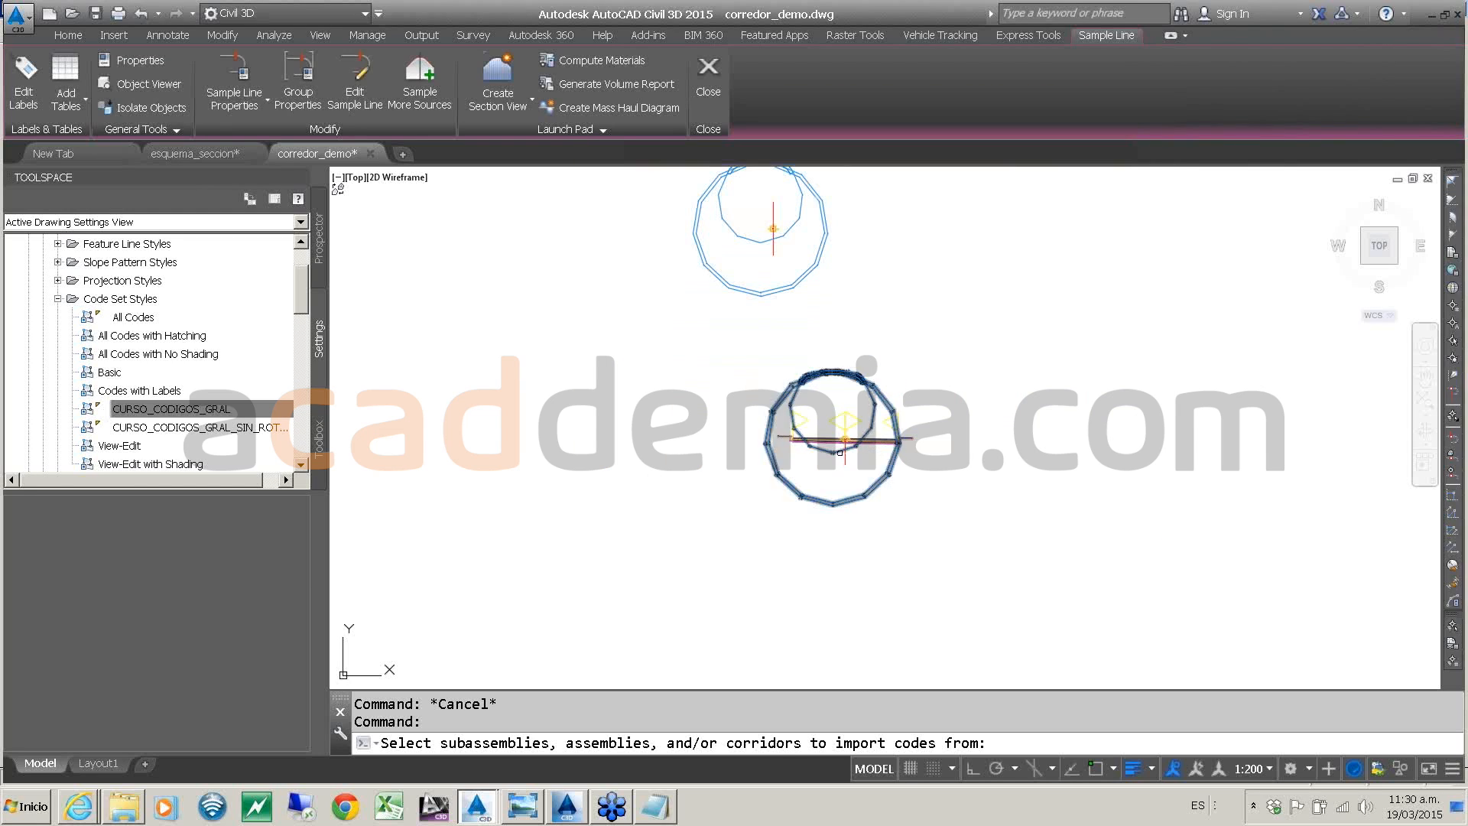
{"action": "scroll", "coordinate": [828, 453], "scroll_direction": "down", "scroll_amount": 2}
{"action": "scroll", "coordinate": [826, 453], "scroll_direction": "up", "scroll_amount": 4}
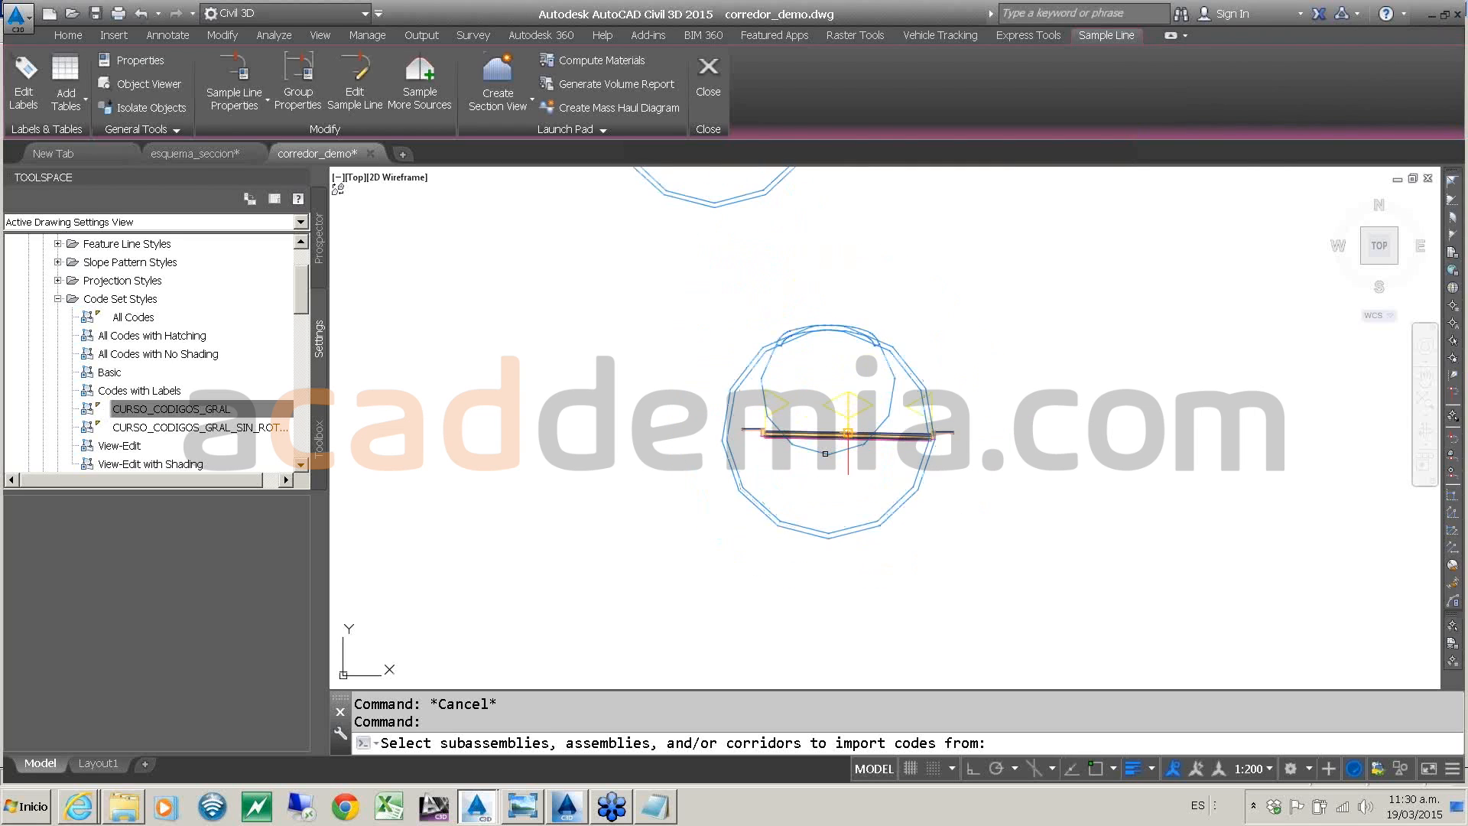
{"action": "scroll", "coordinate": [825, 453], "scroll_direction": "up", "scroll_amount": 2}
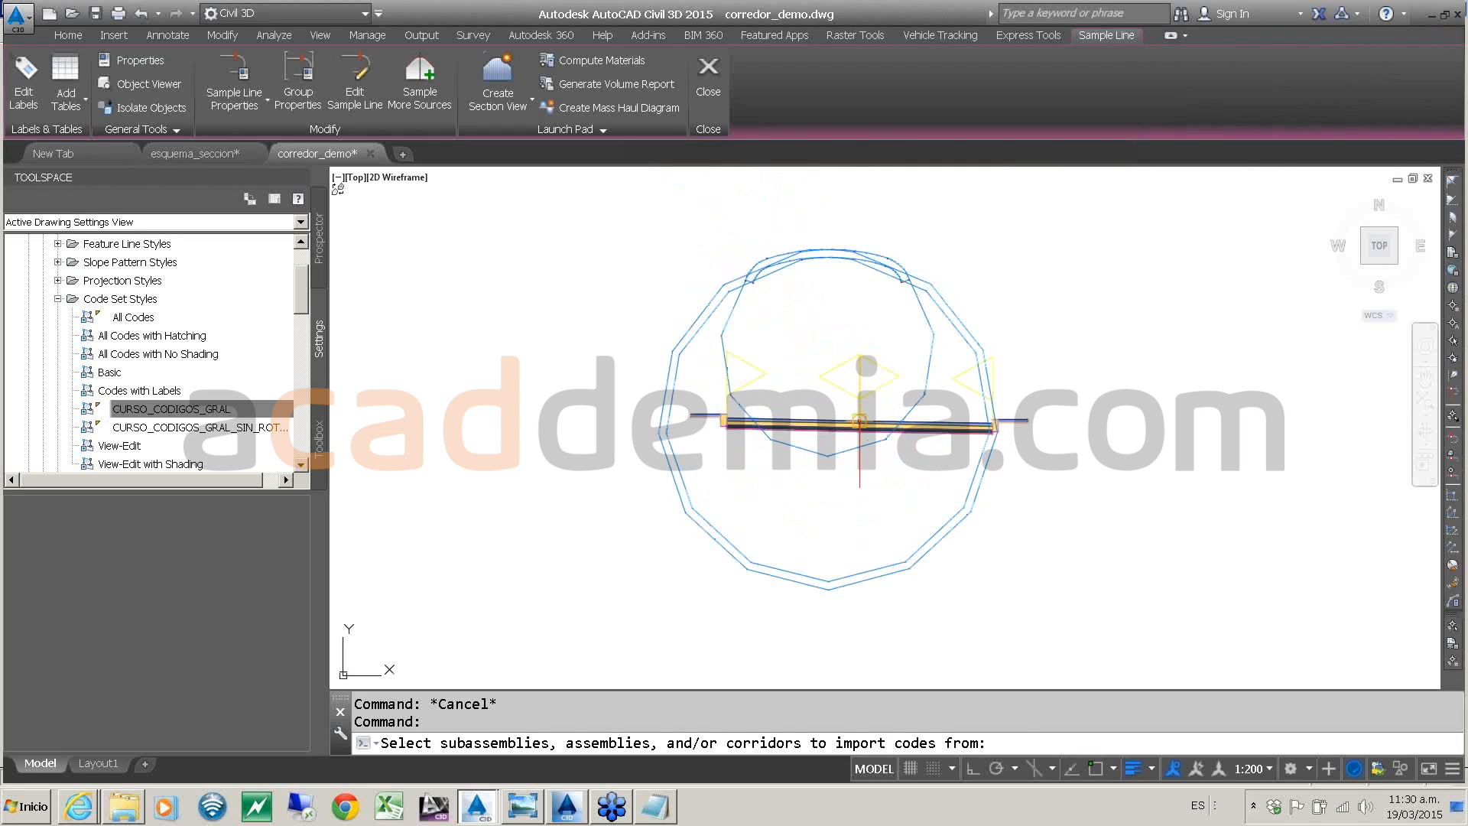
{"action": "left_click", "coordinate": [808, 462]}
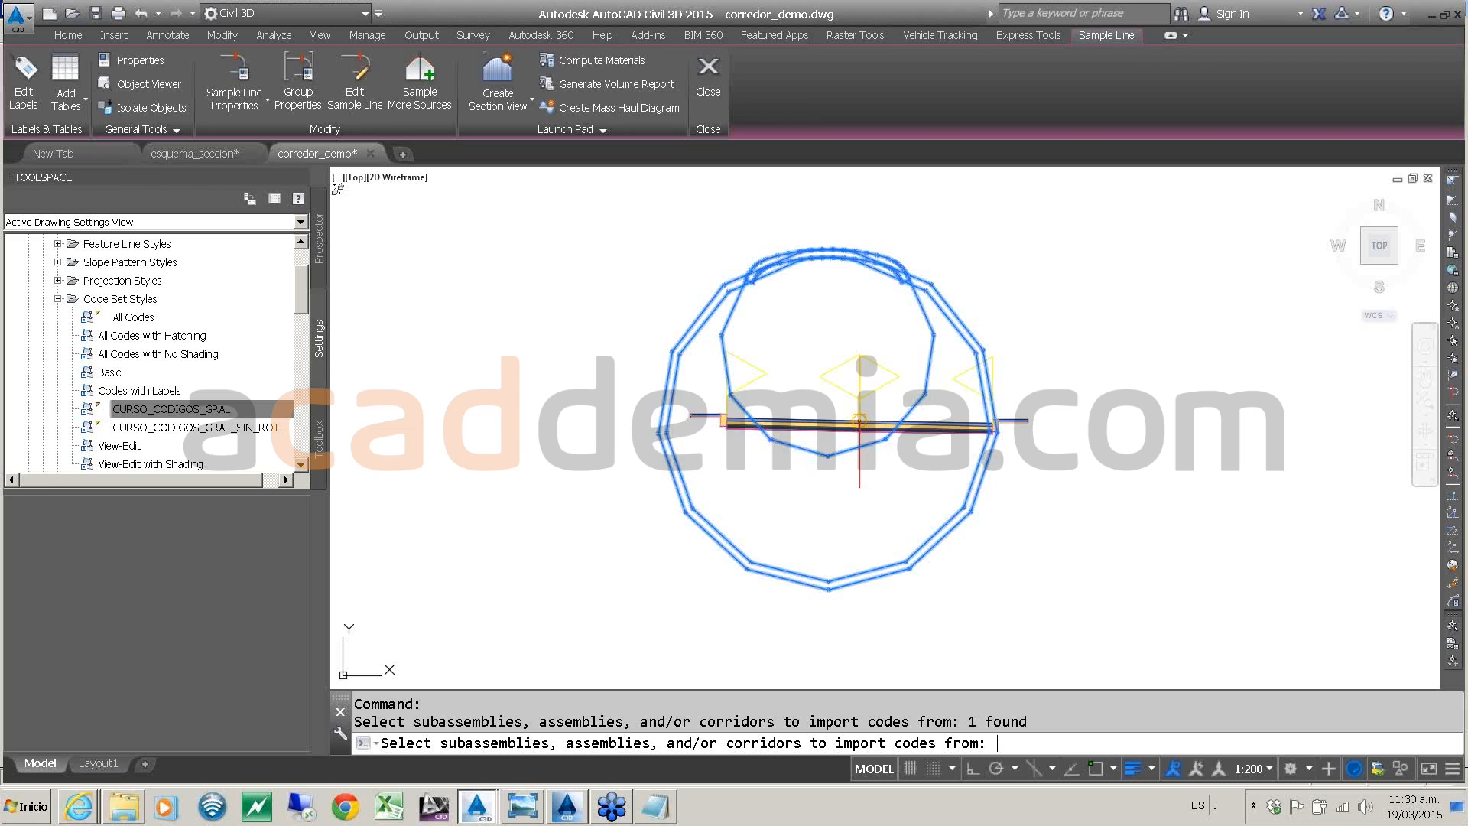
{"action": "key", "text": "Return"}
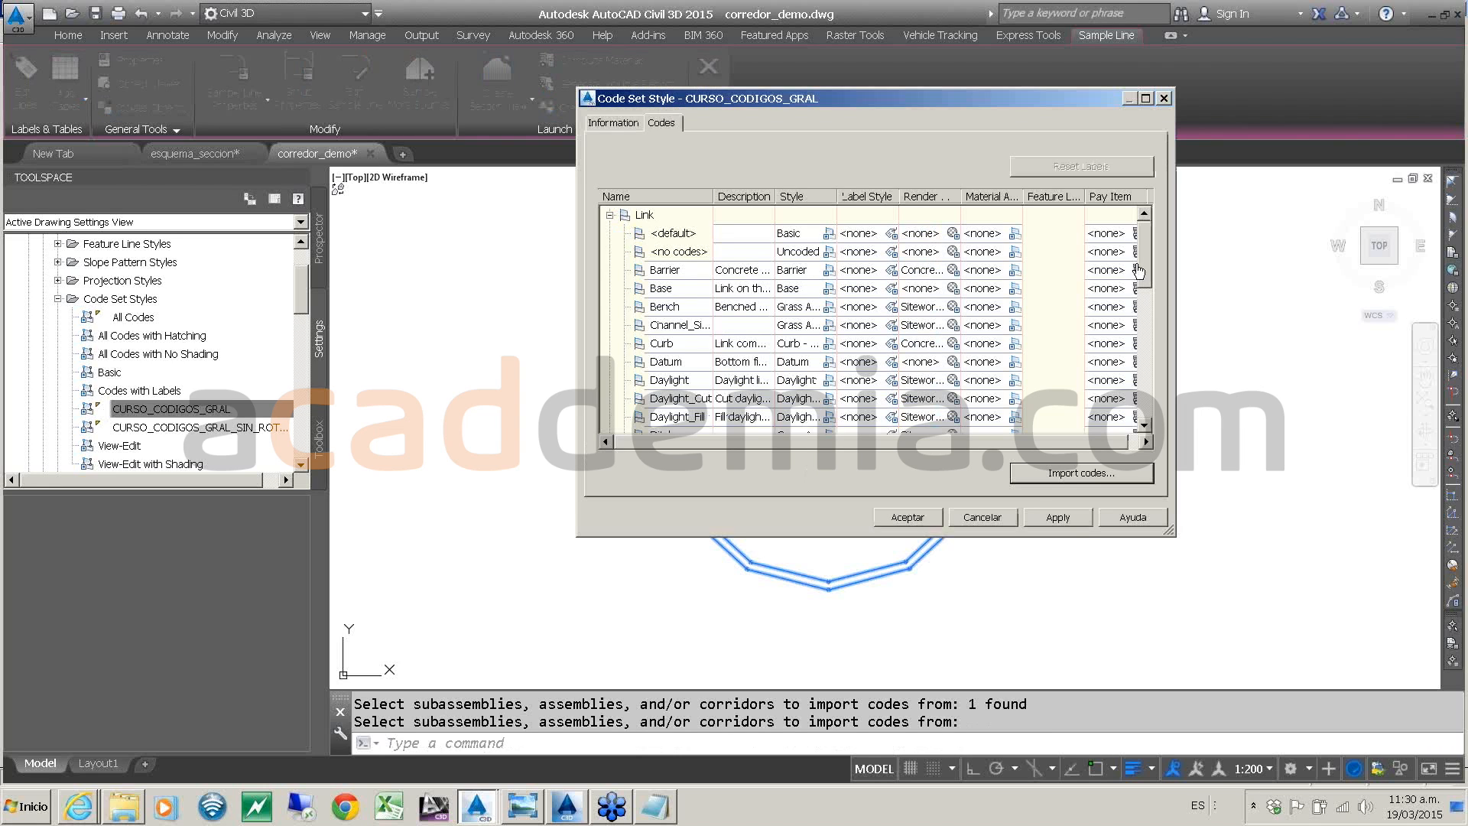
- Review the Link codes of the code set style and check the link style of solera, keeping Basic
{"action": "left_click_drag", "start_coordinate": [1150, 252], "coordinate": [1145, 403]}
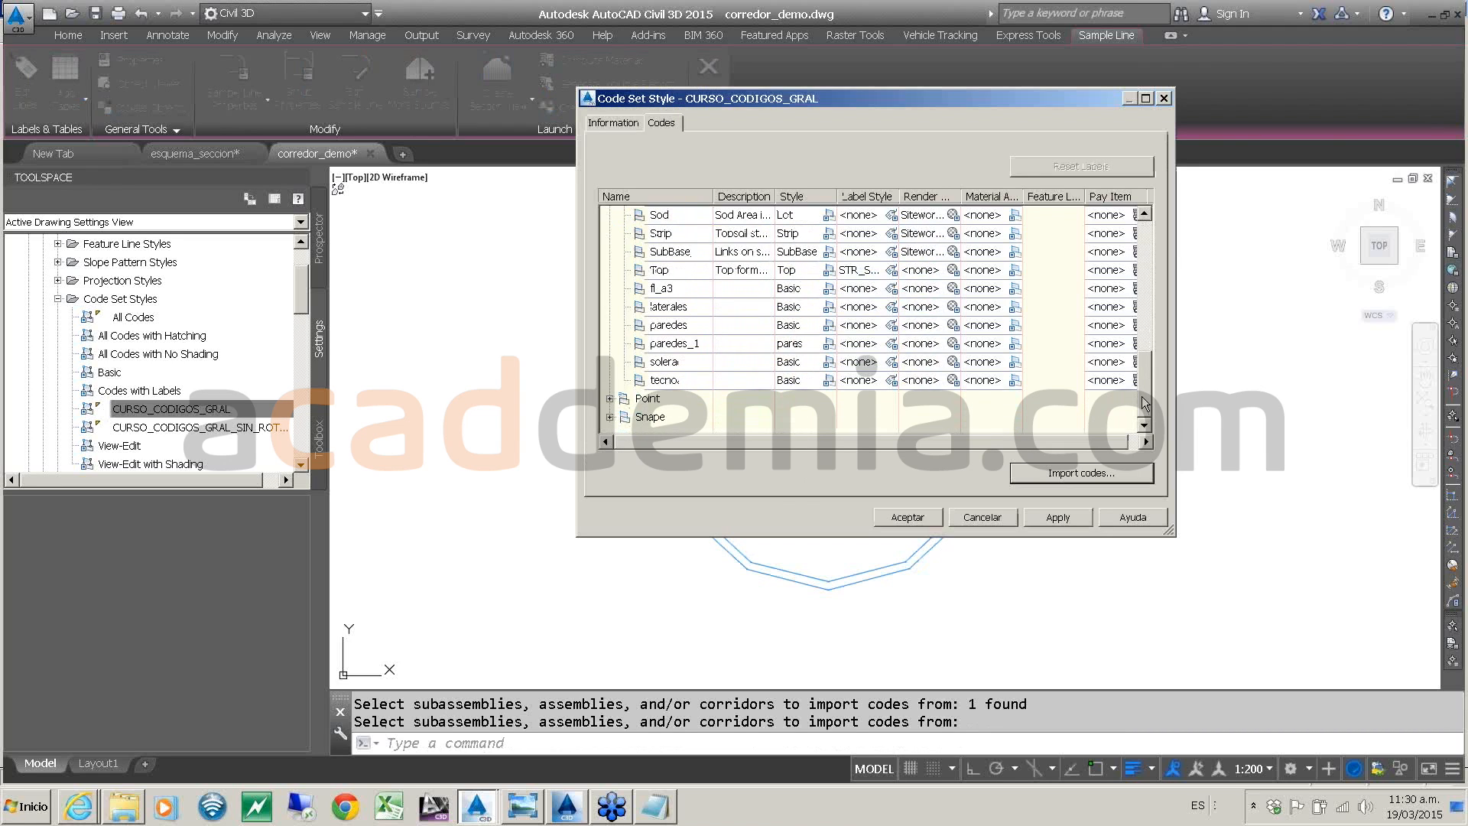
{"action": "left_click_drag", "start_coordinate": [1144, 403], "coordinate": [1131, 237]}
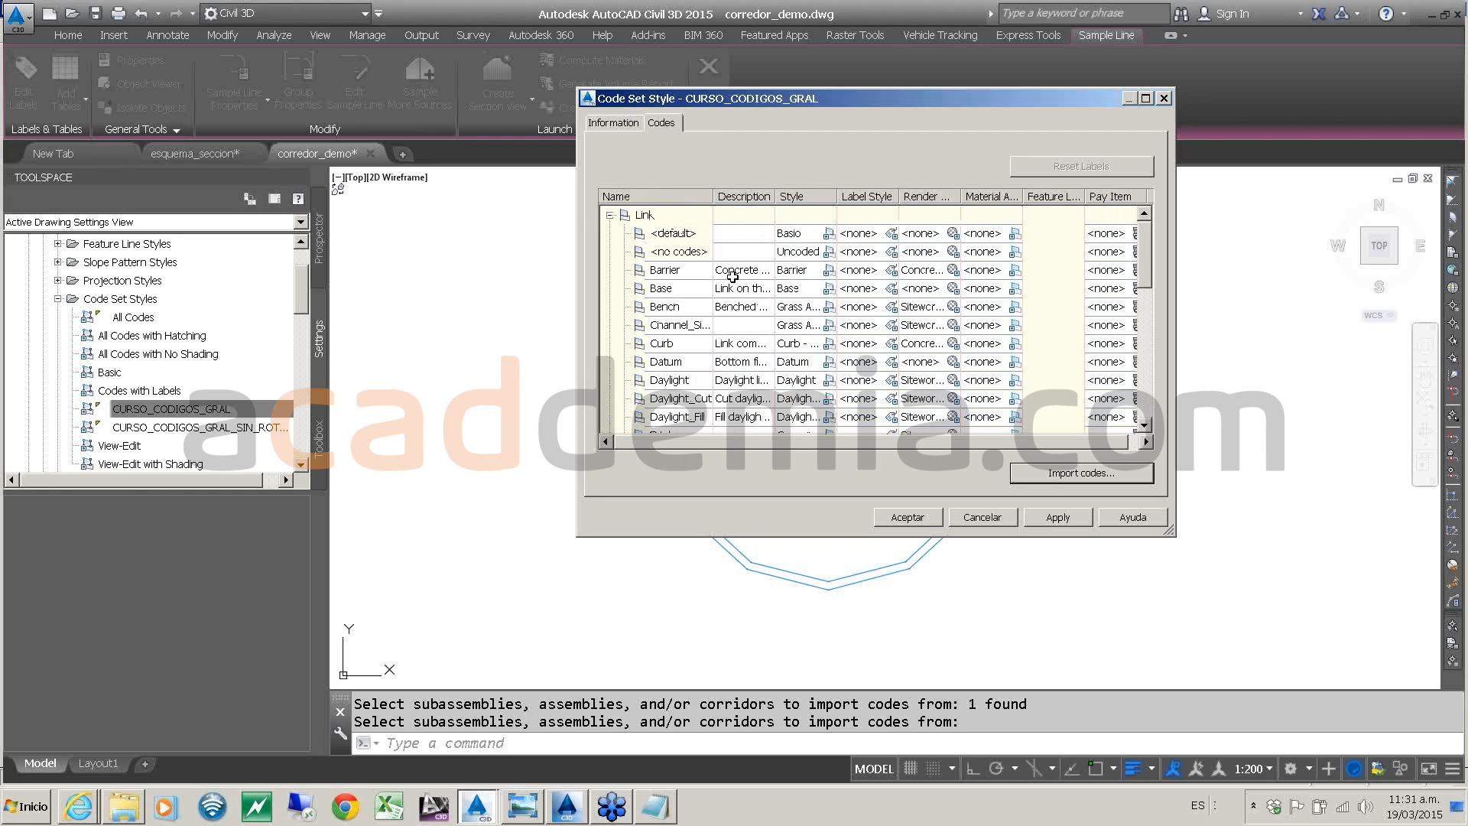
{"action": "left_click_drag", "start_coordinate": [1148, 262], "coordinate": [1131, 392]}
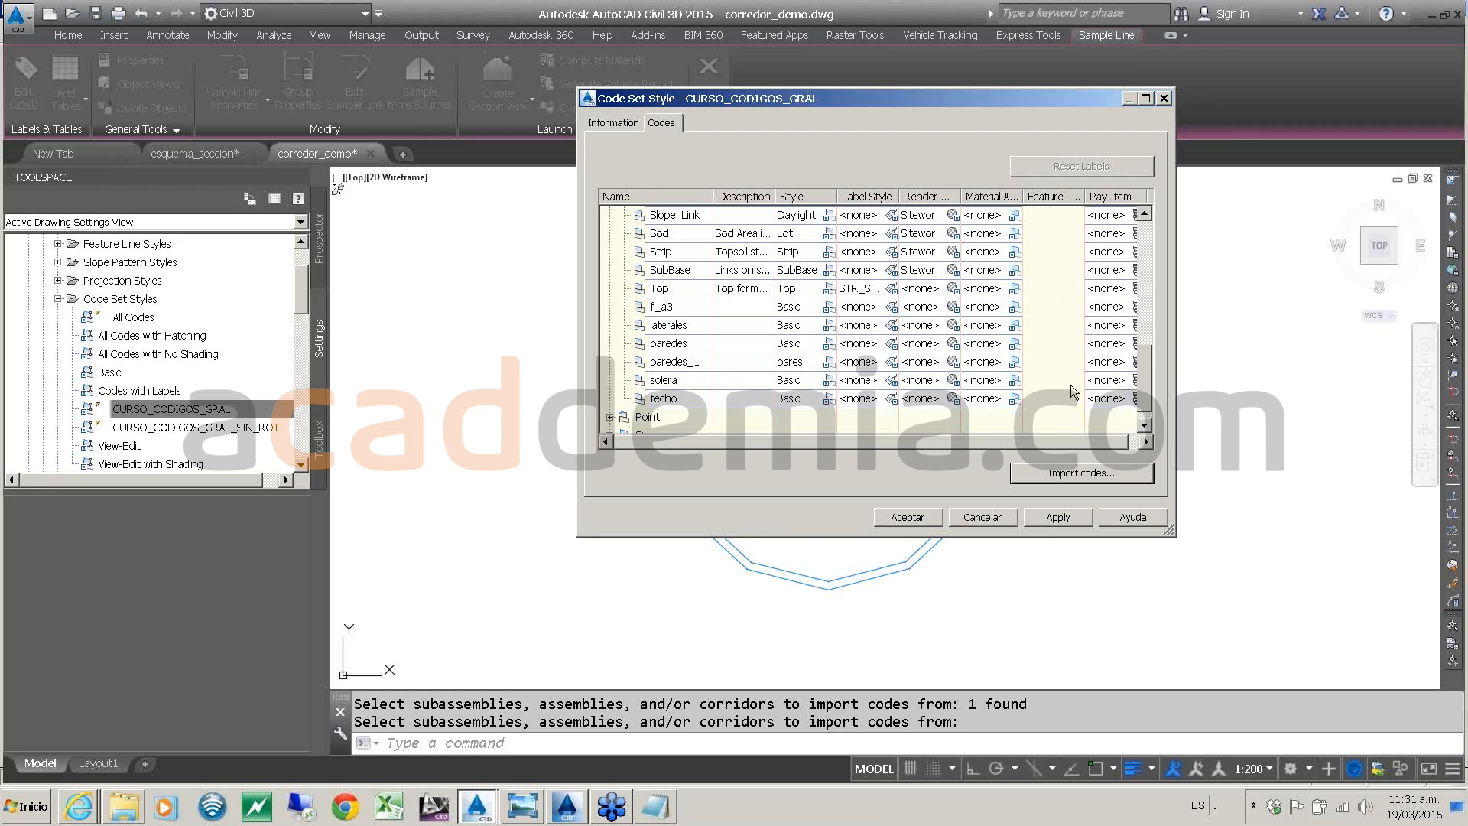
{"action": "left_click", "coordinate": [830, 383]}
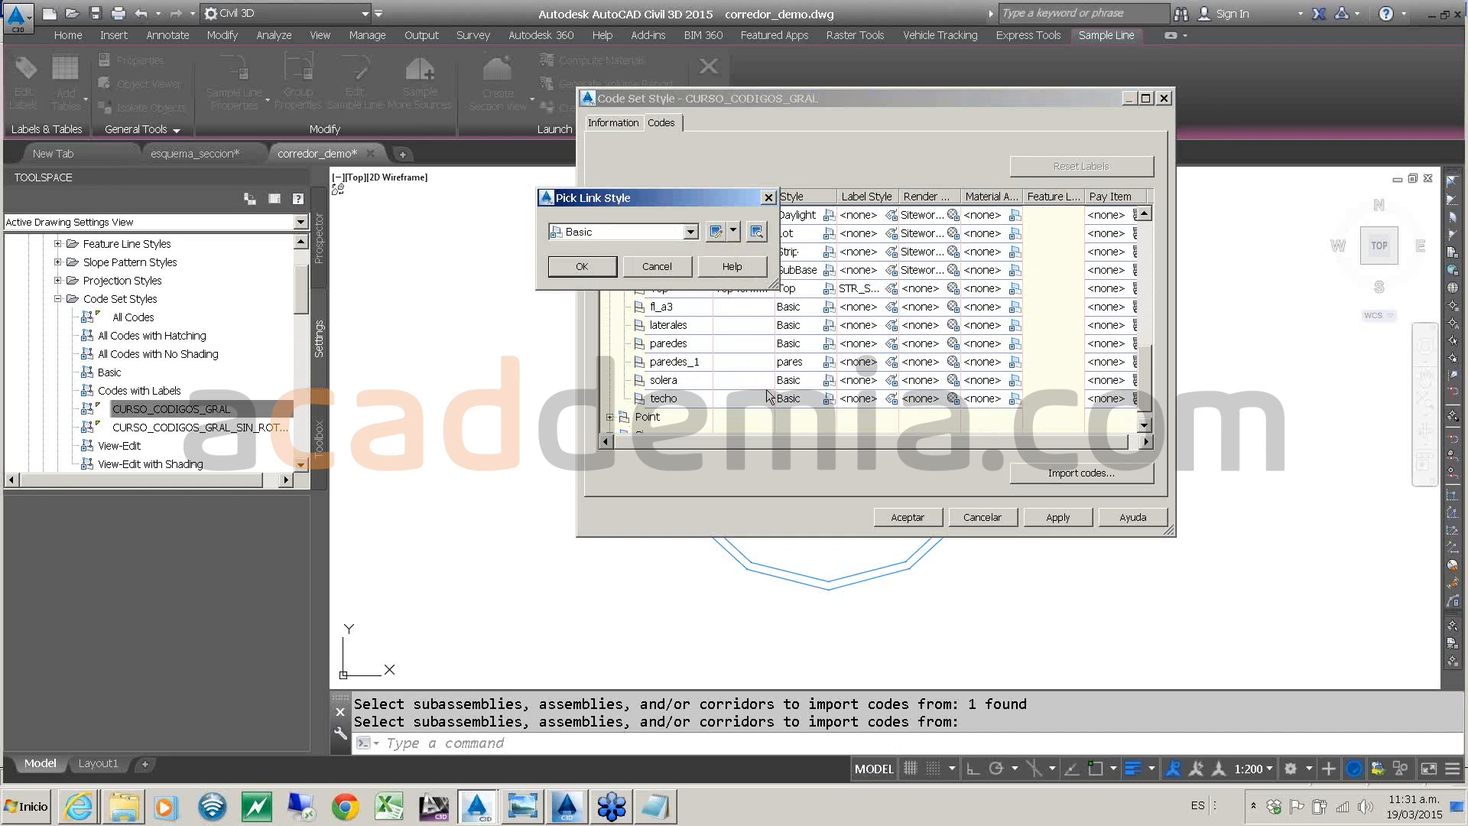
{"action": "left_click", "coordinate": [716, 231]}
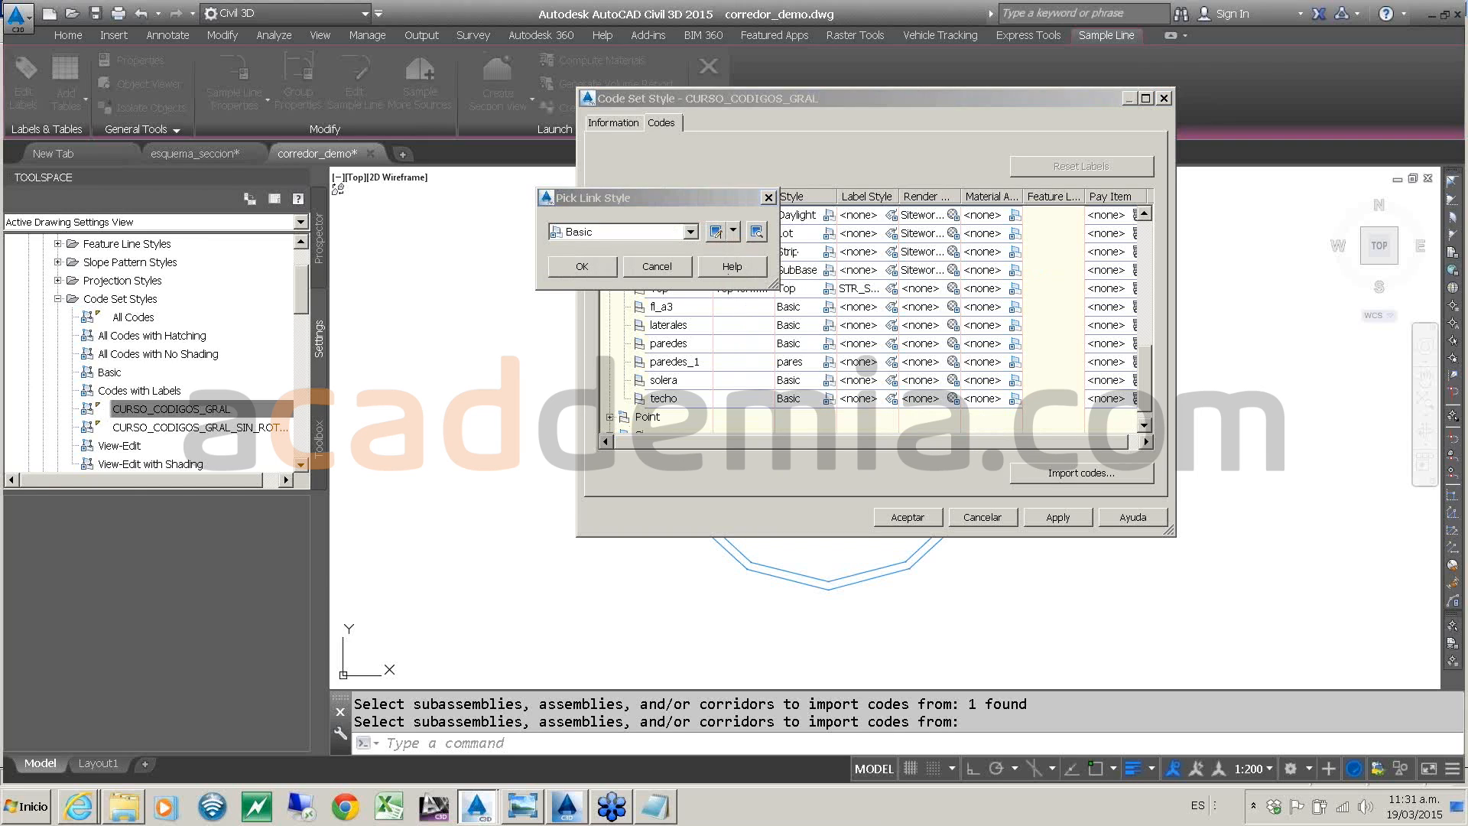
{"action": "left_click", "coordinate": [582, 266]}
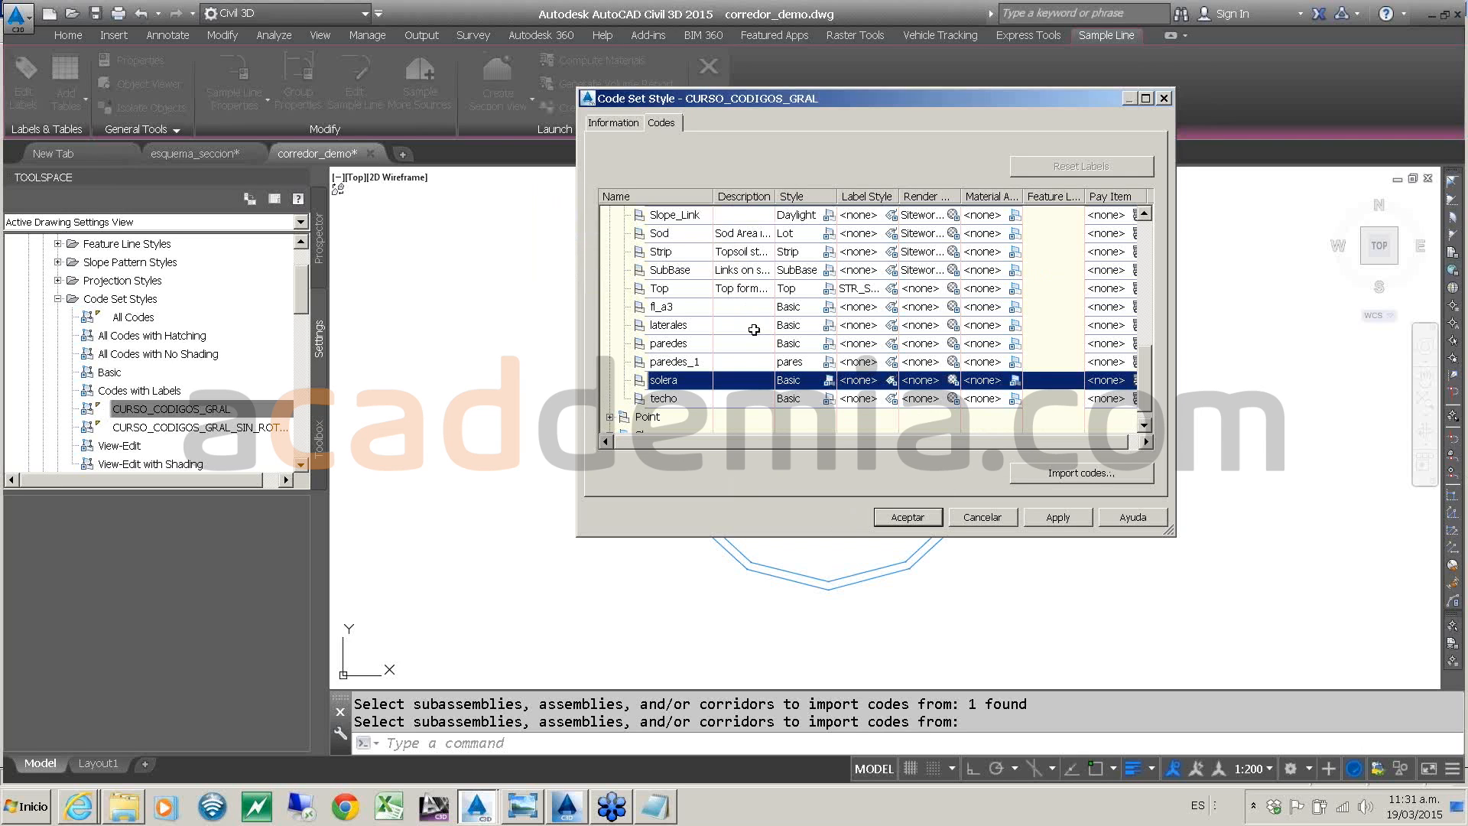
- Check the style of the <default> link code, and expand the Shape codes to examine the styles of Excava and Reves
{"action": "scroll", "coordinate": [812, 342], "scroll_direction": "up", "scroll_amount": 1}
{"action": "scroll", "coordinate": [812, 342], "scroll_direction": "up", "scroll_amount": 5}
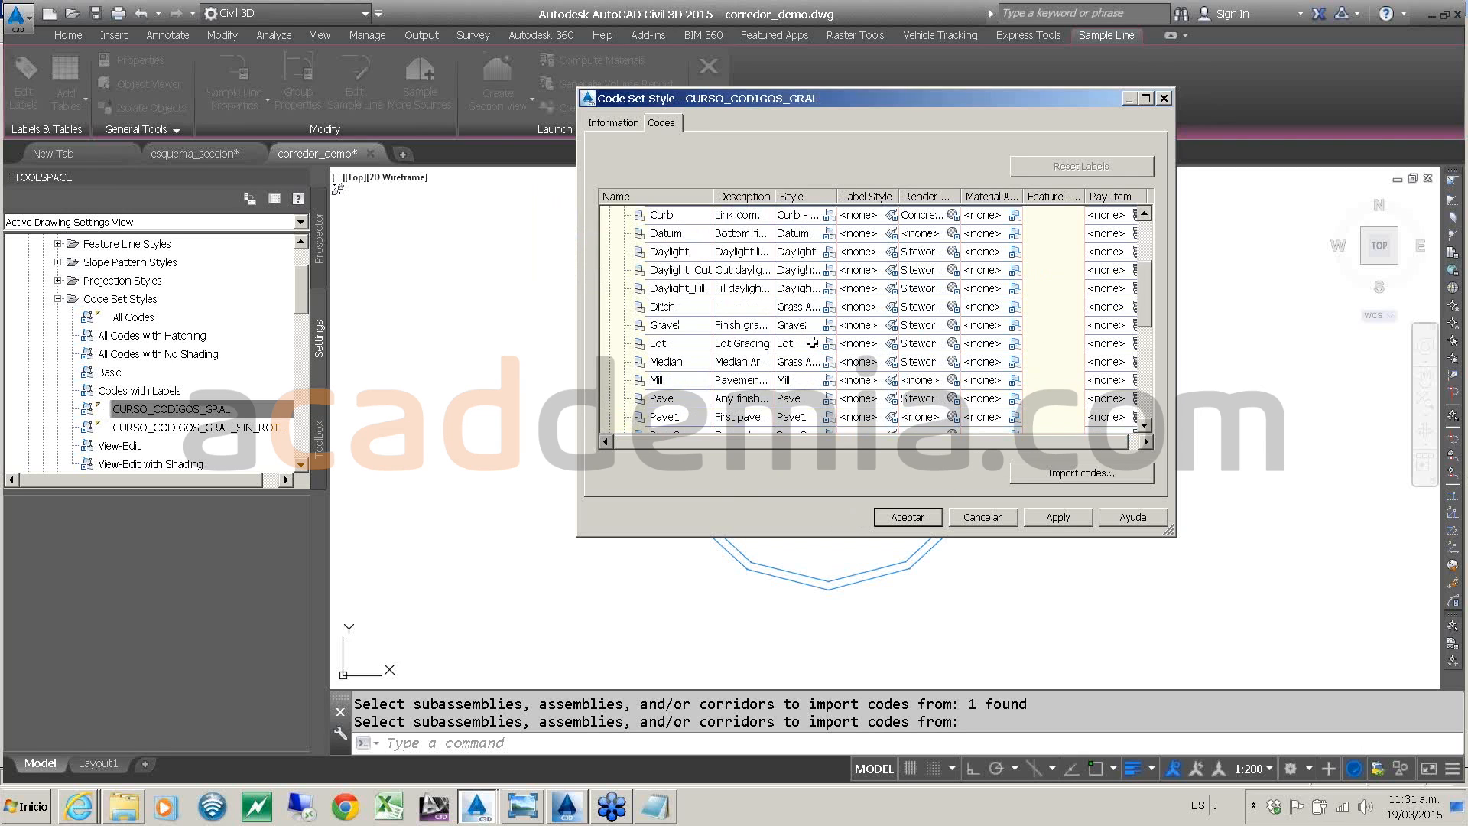
{"action": "scroll", "coordinate": [820, 329], "scroll_direction": "up", "scroll_amount": 3}
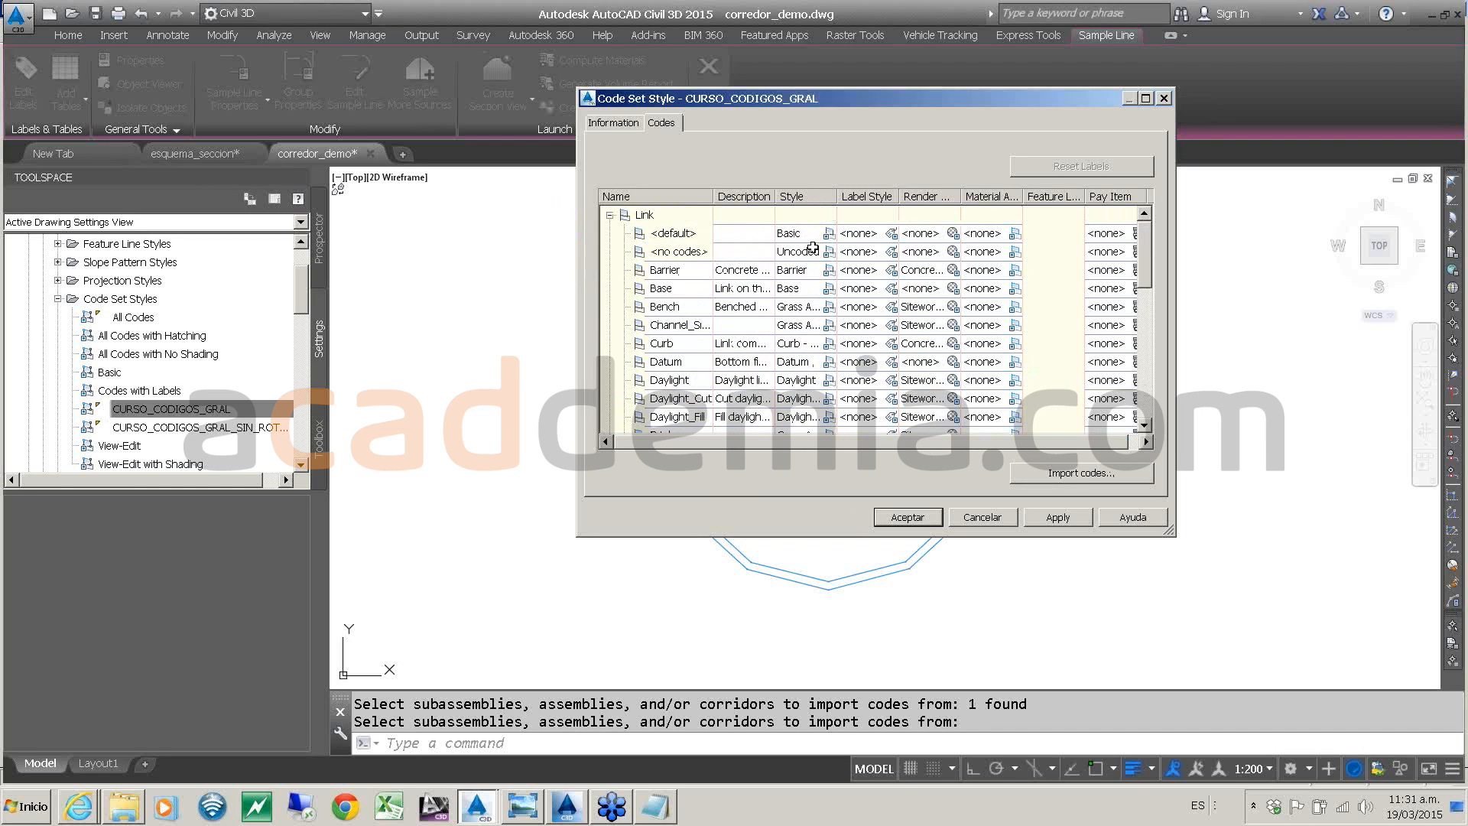
{"action": "left_click", "coordinate": [812, 234]}
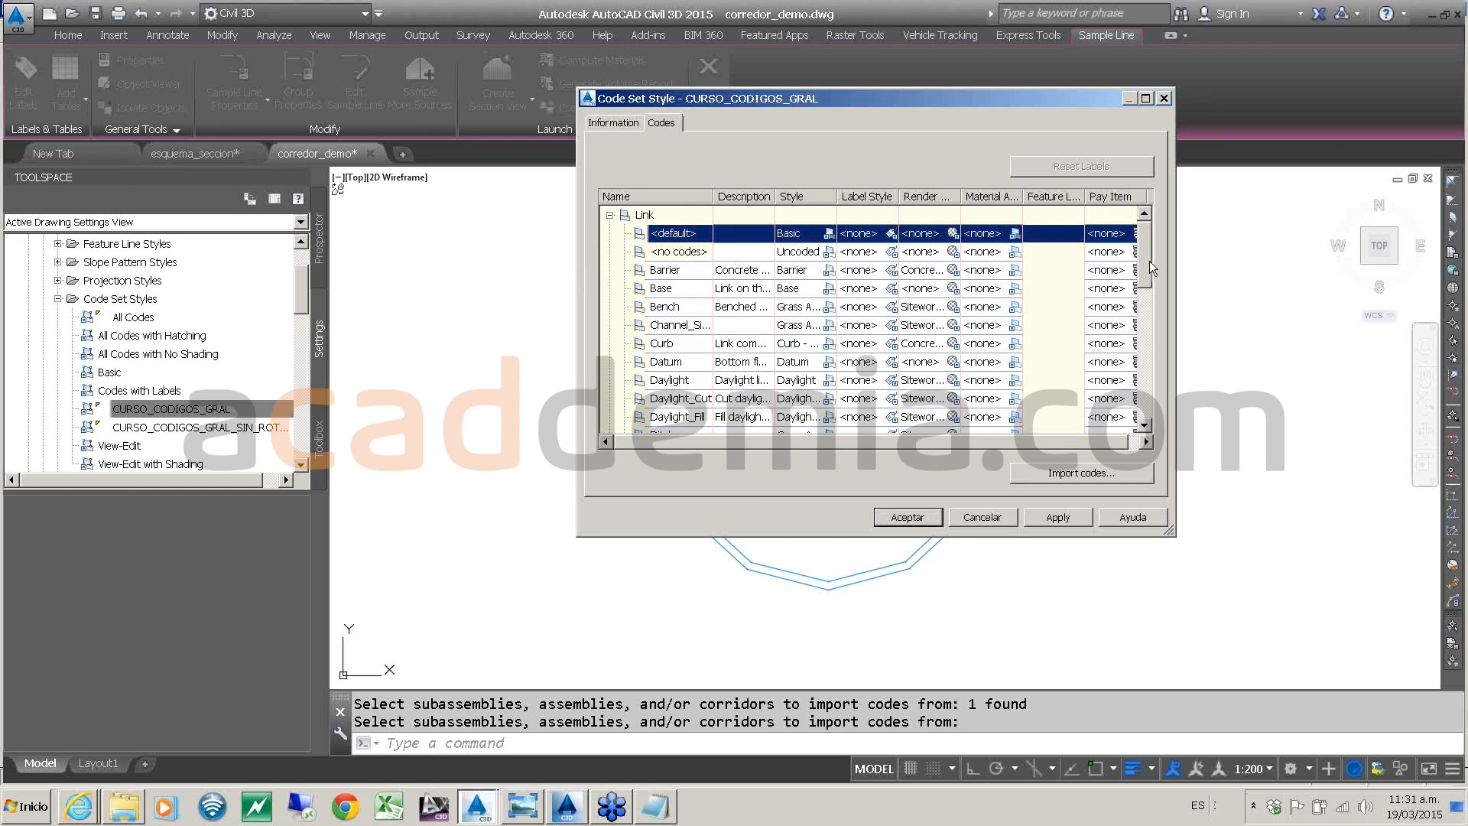
{"action": "scroll", "coordinate": [1149, 260], "scroll_direction": "down", "scroll_amount": 15}
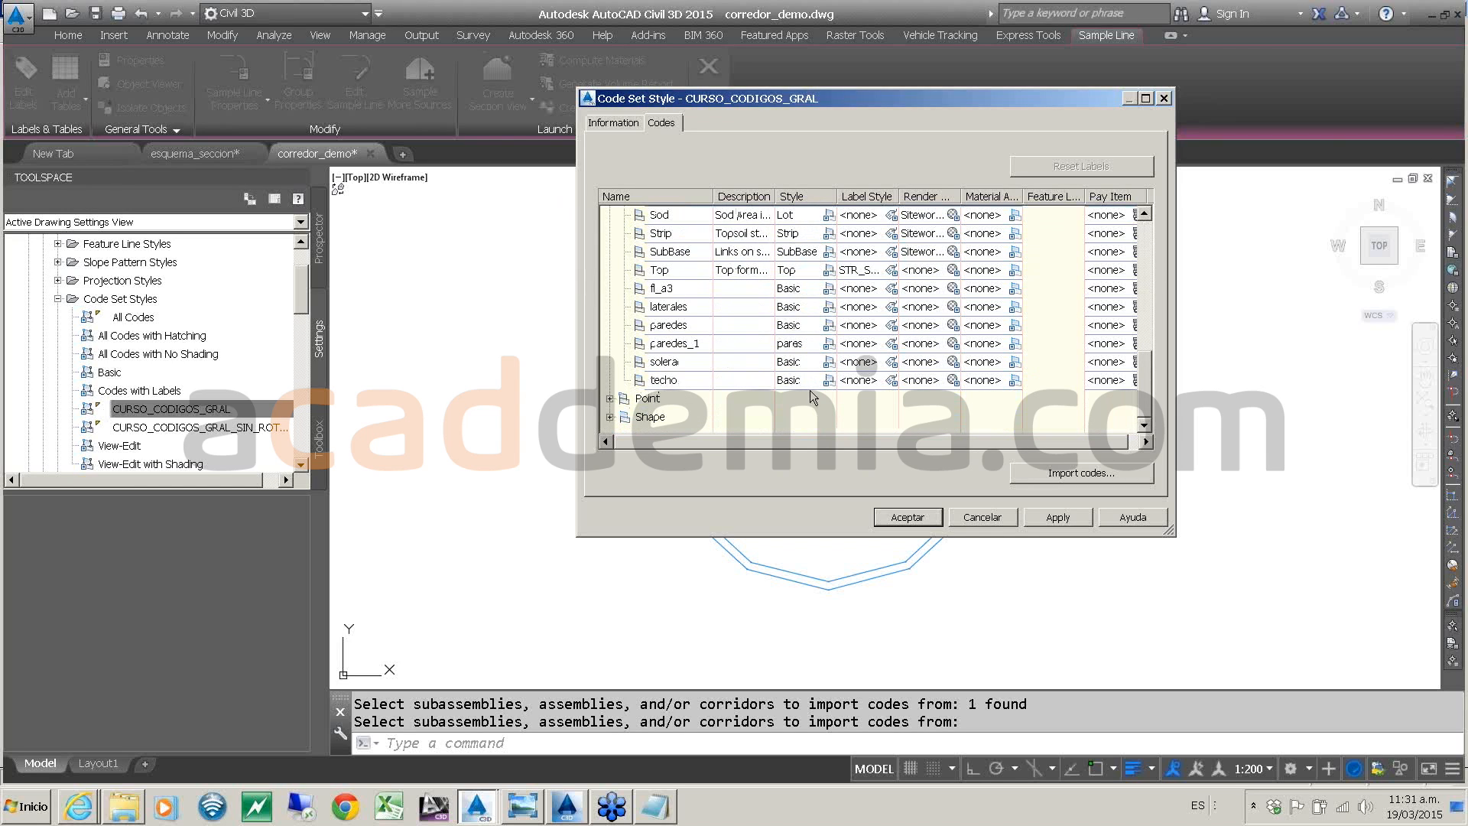
{"action": "left_click", "coordinate": [610, 417]}
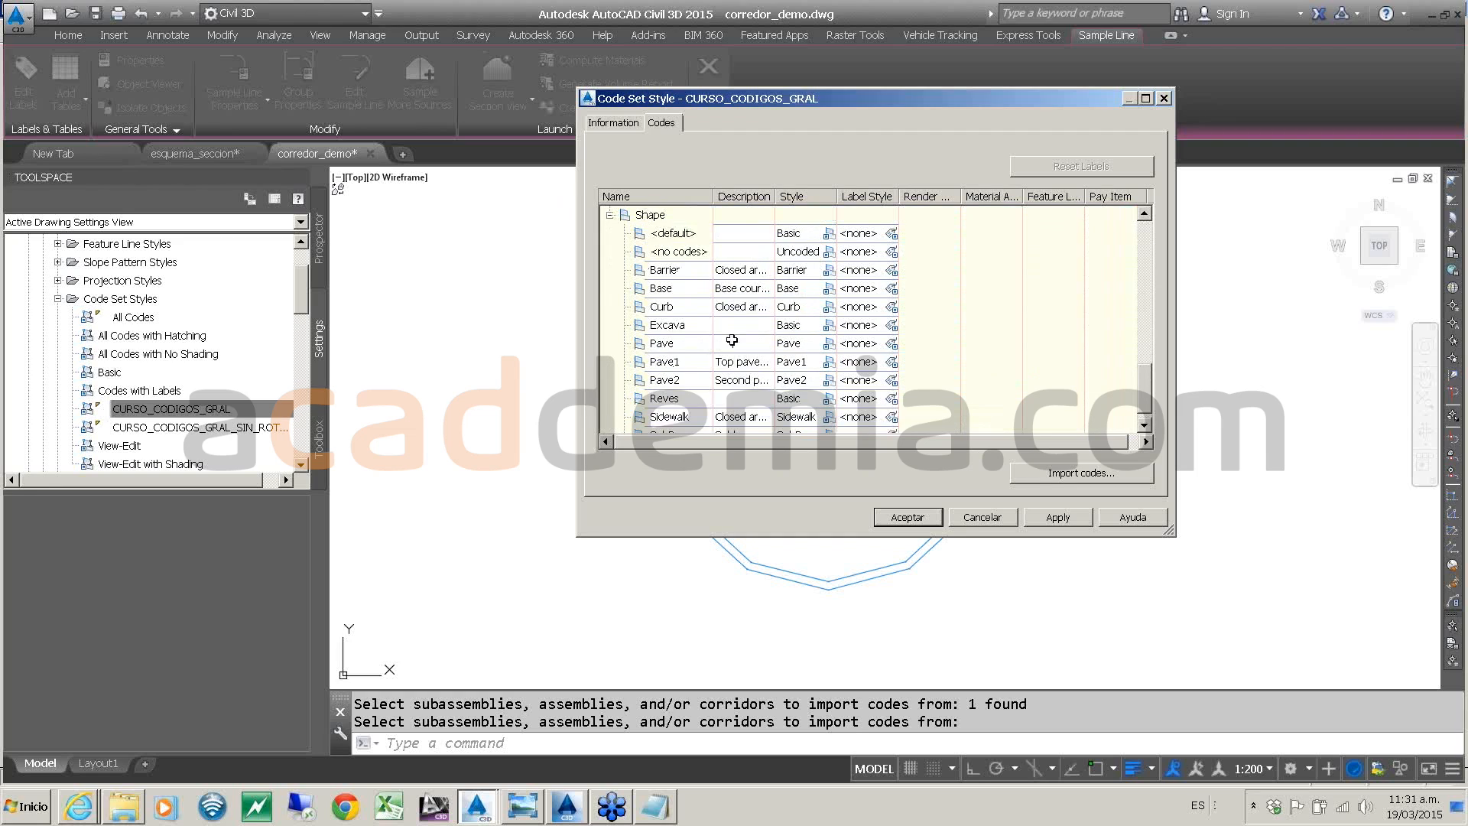
{"action": "scroll", "coordinate": [732, 340], "scroll_direction": "down", "scroll_amount": 1}
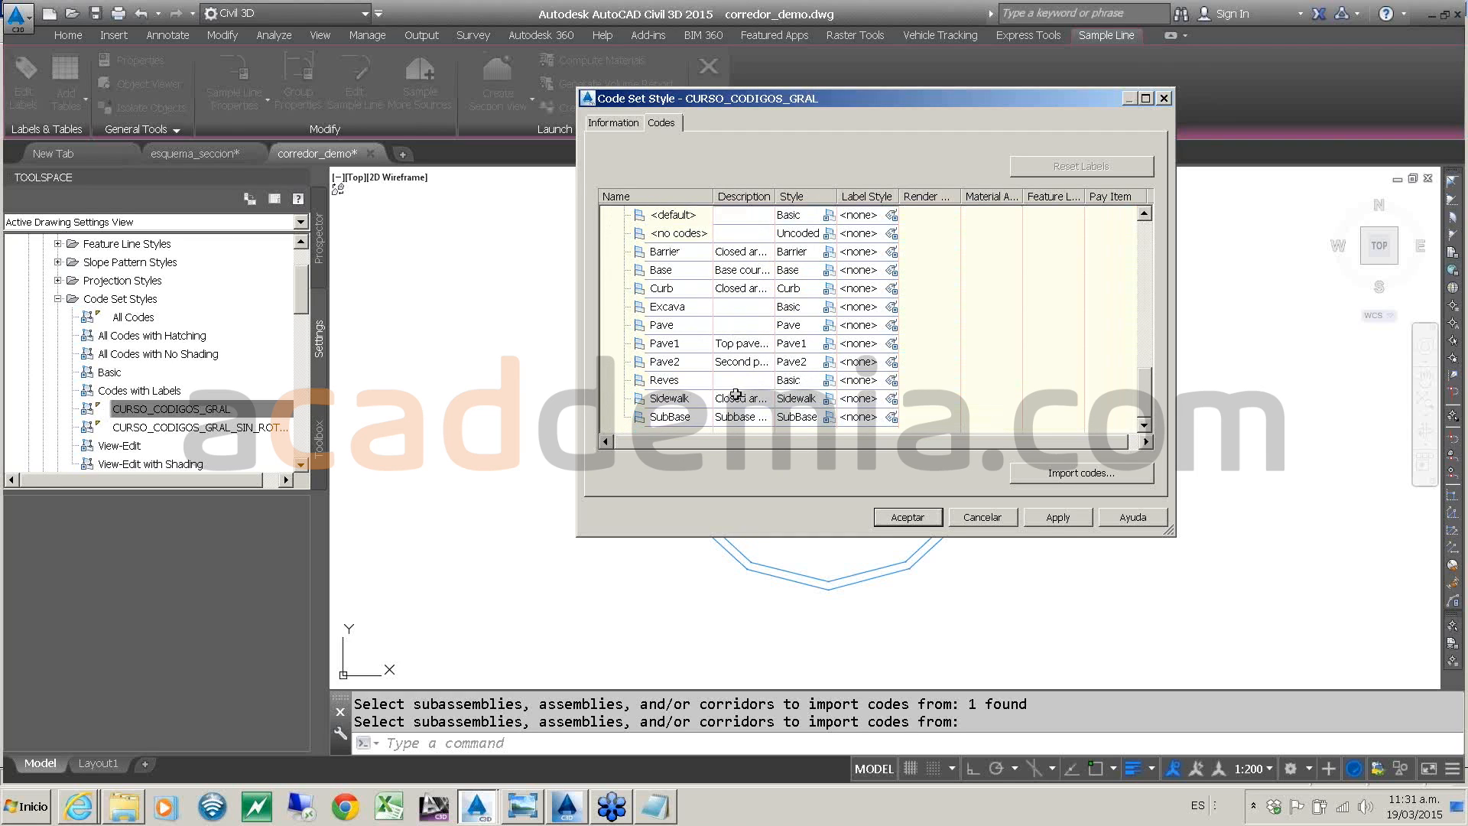
{"action": "scroll", "coordinate": [711, 406], "scroll_direction": "up", "scroll_amount": 1}
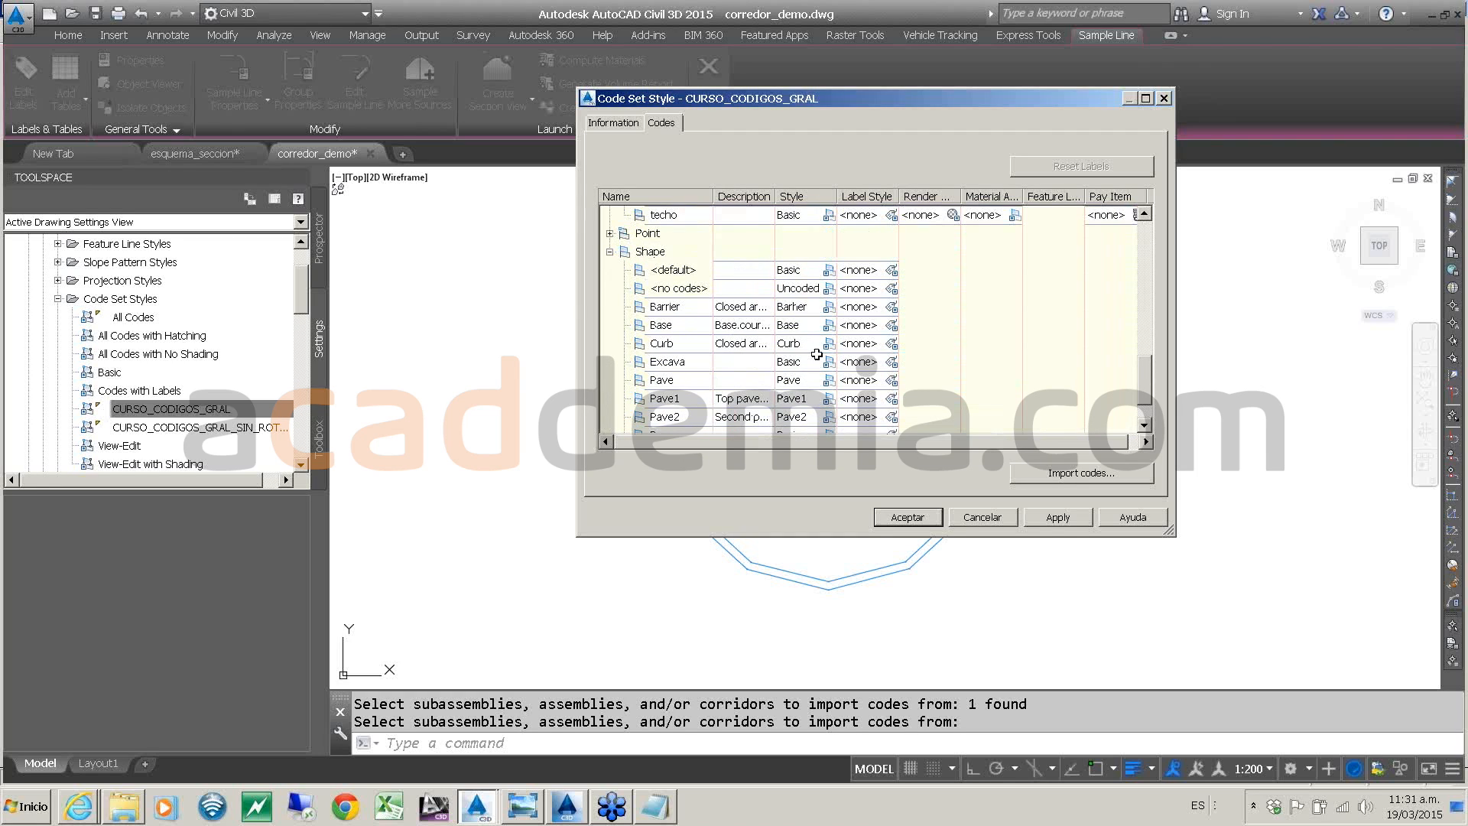
- Edit the Basic shape style used by Excava, hiding Shape Border Line and Shape Area Fill in the Model view direction
{"action": "left_click", "coordinate": [838, 368]}
{"action": "left_click", "coordinate": [832, 364]}
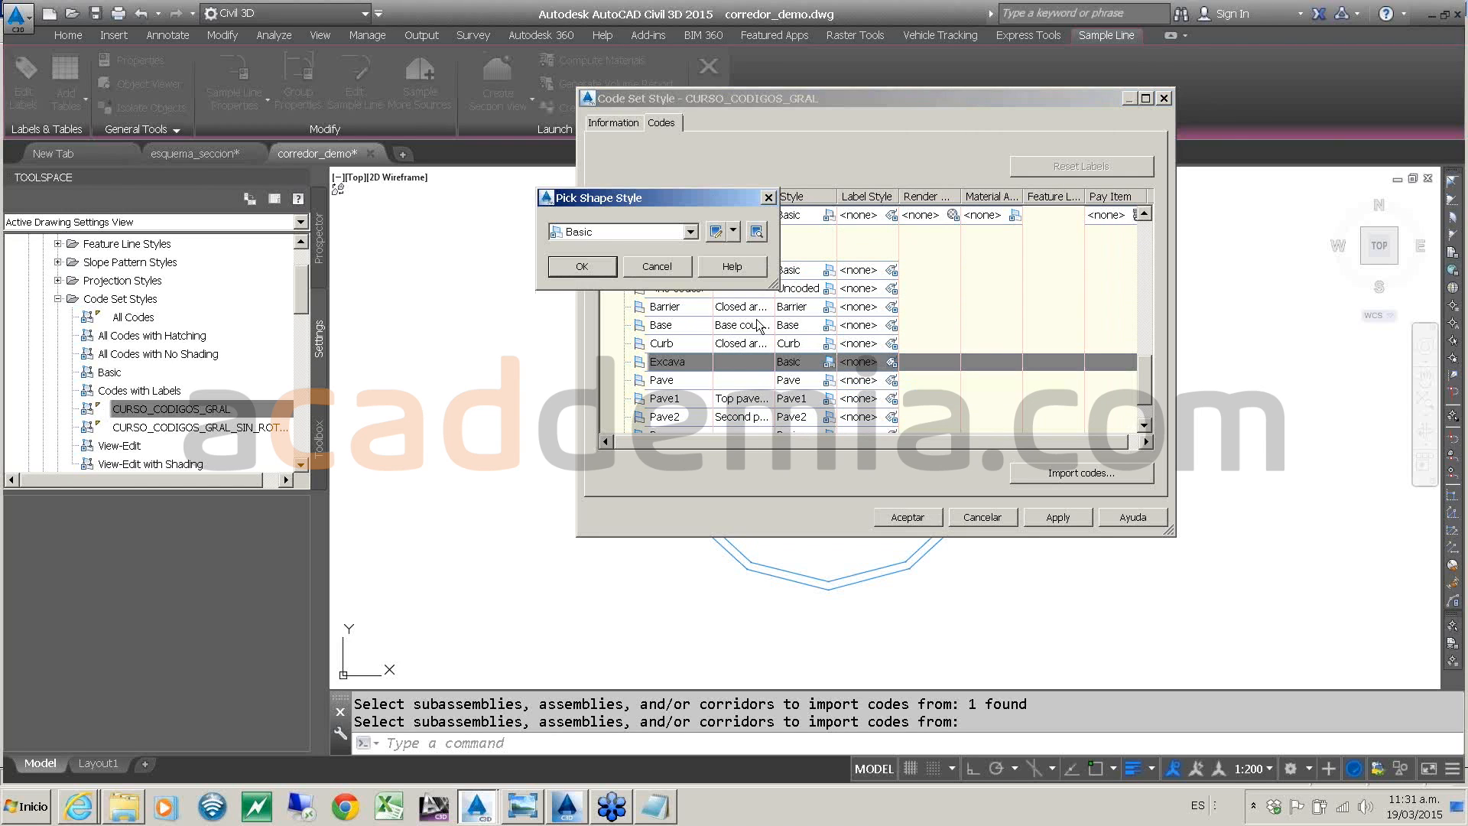
{"action": "left_click", "coordinate": [718, 235]}
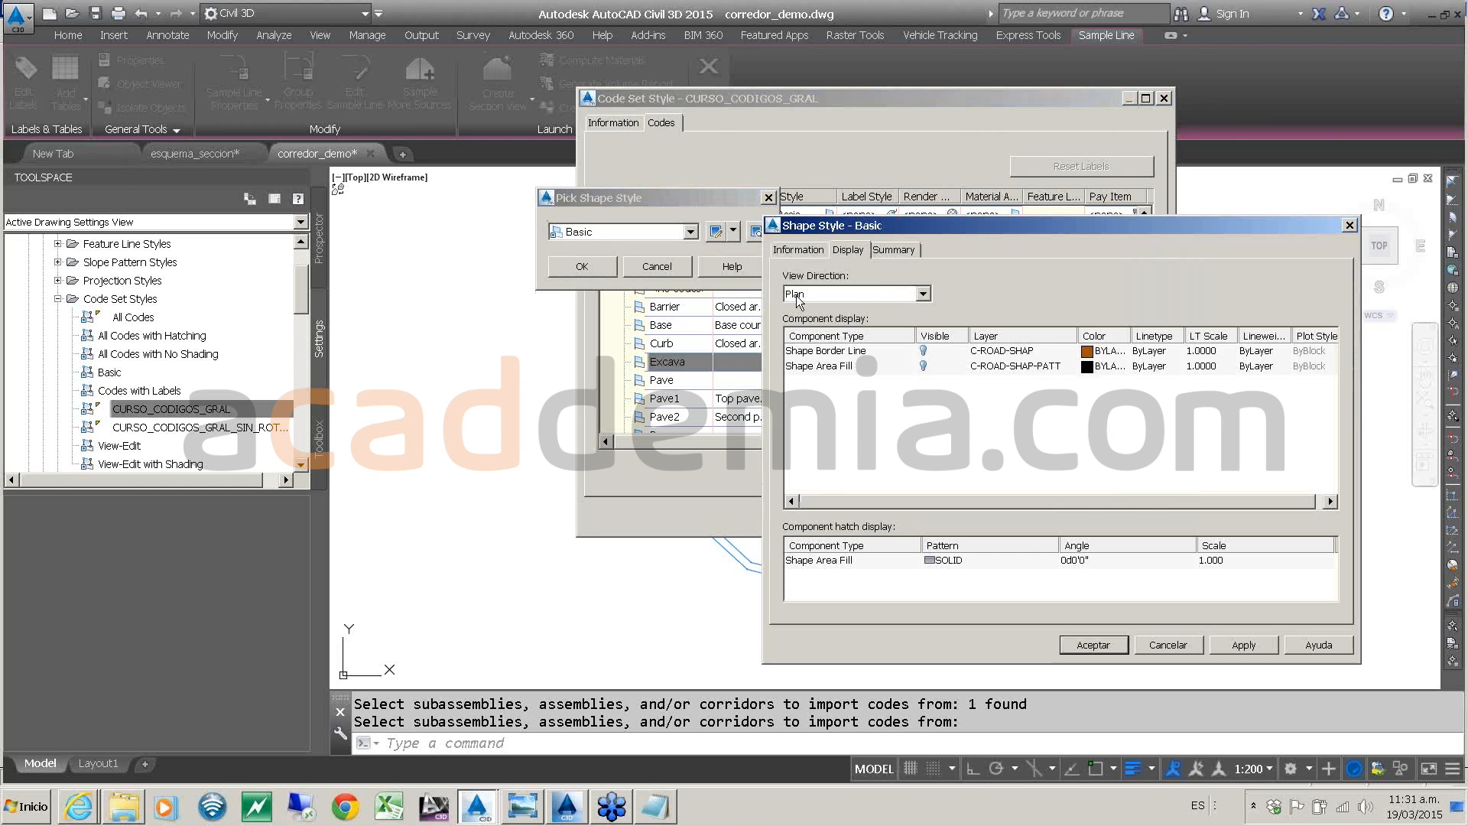
{"action": "left_click", "coordinate": [844, 295]}
{"action": "left_click", "coordinate": [832, 317]}
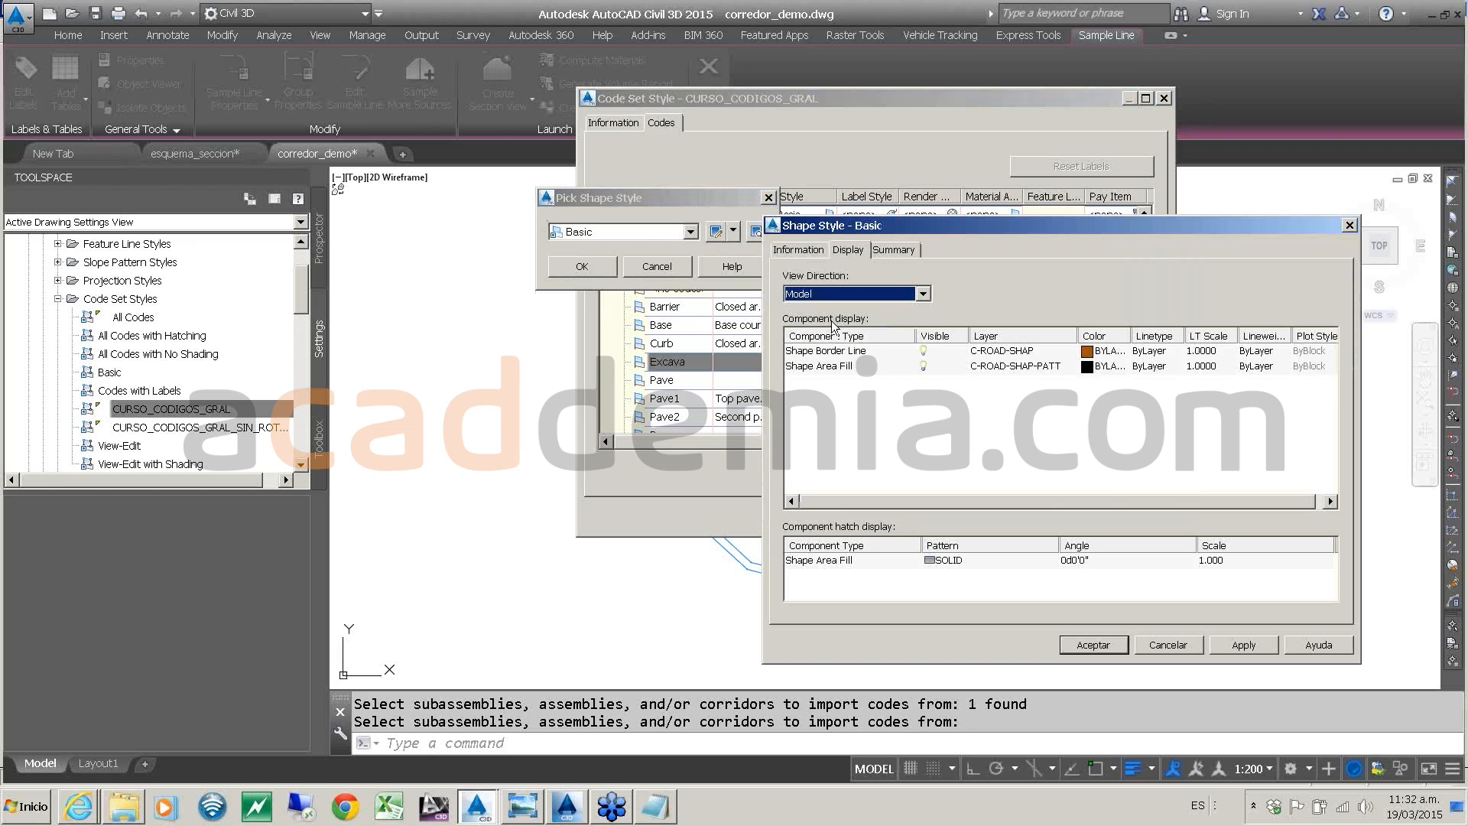
{"action": "left_click", "coordinate": [923, 350]}
{"action": "left_click", "coordinate": [924, 366]}
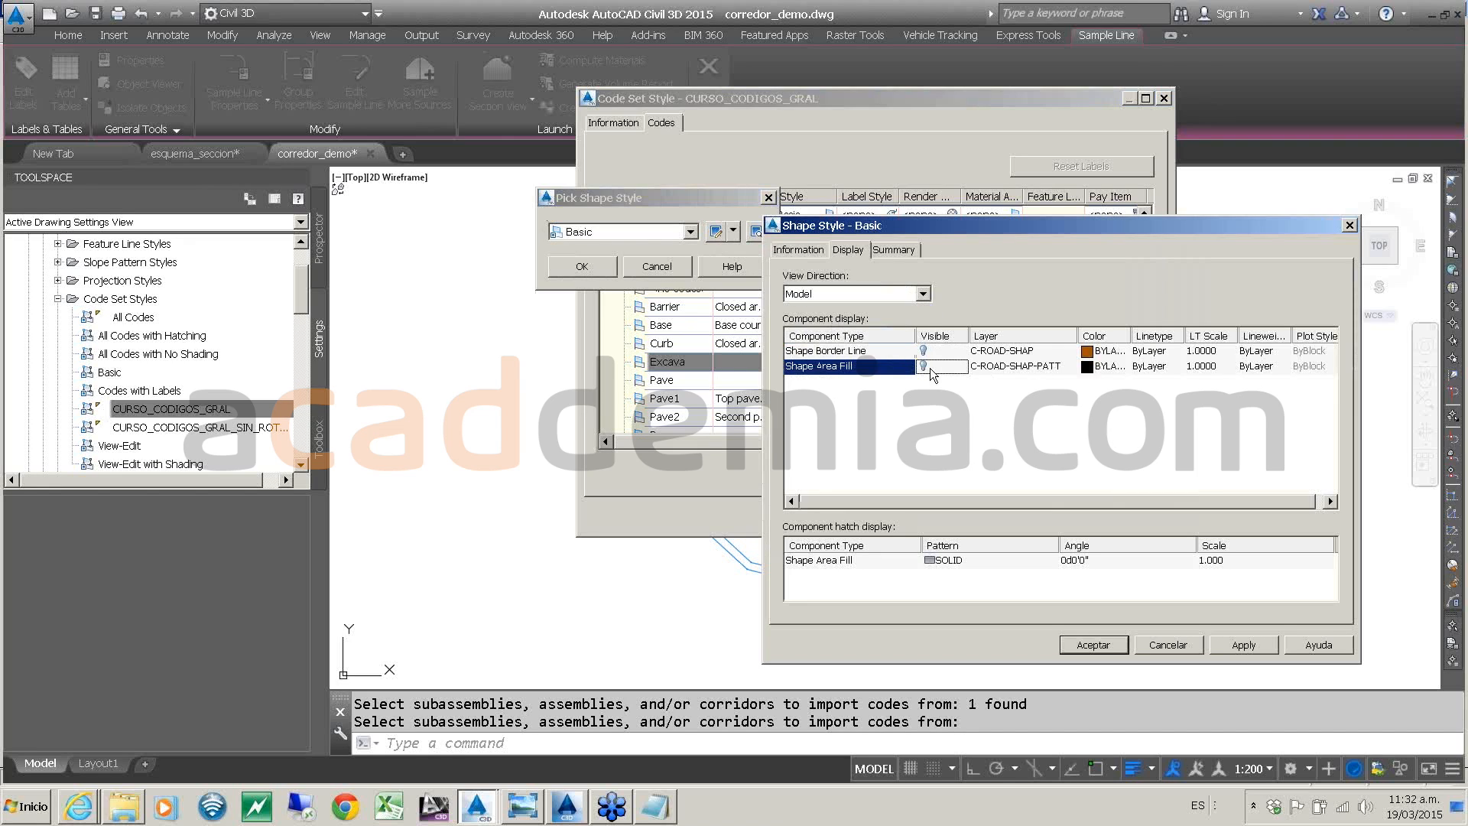
{"action": "left_click", "coordinate": [1093, 644]}
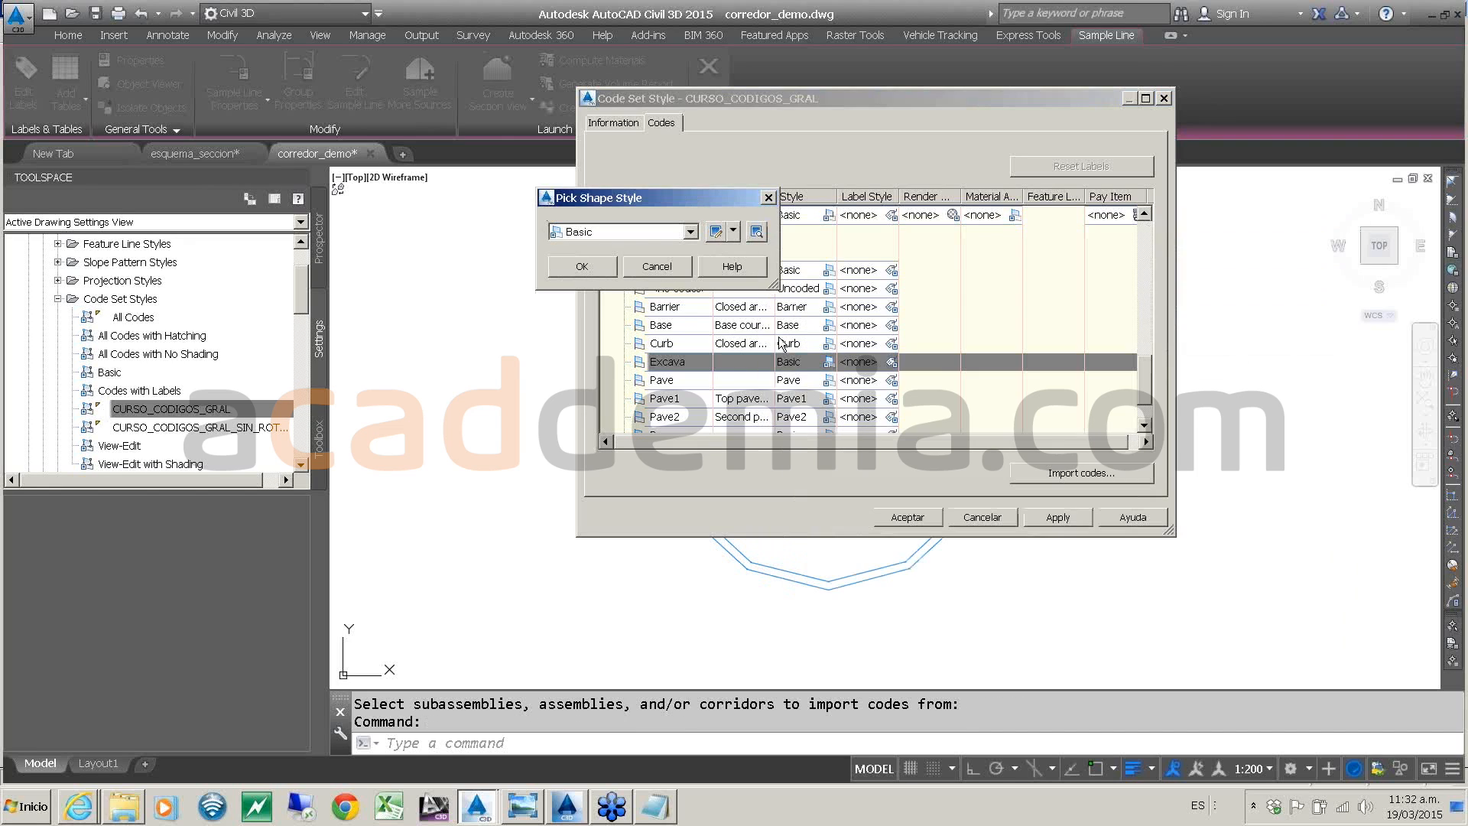
{"action": "left_click", "coordinate": [599, 269]}
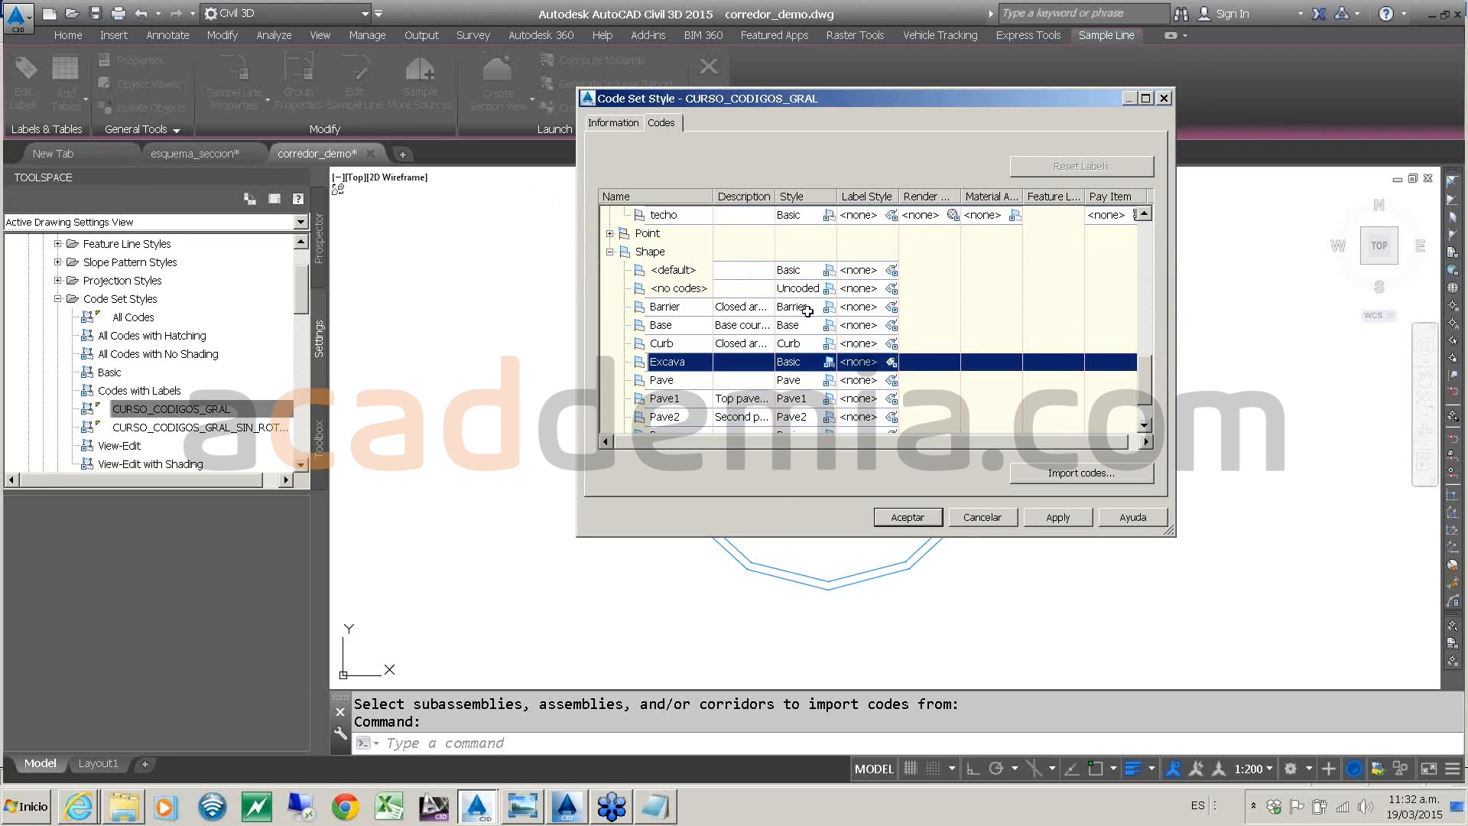
- Assign the Basic style to all Shape codes from <default> to SubBase and save the code set style
{"action": "left_click", "coordinate": [816, 269]}
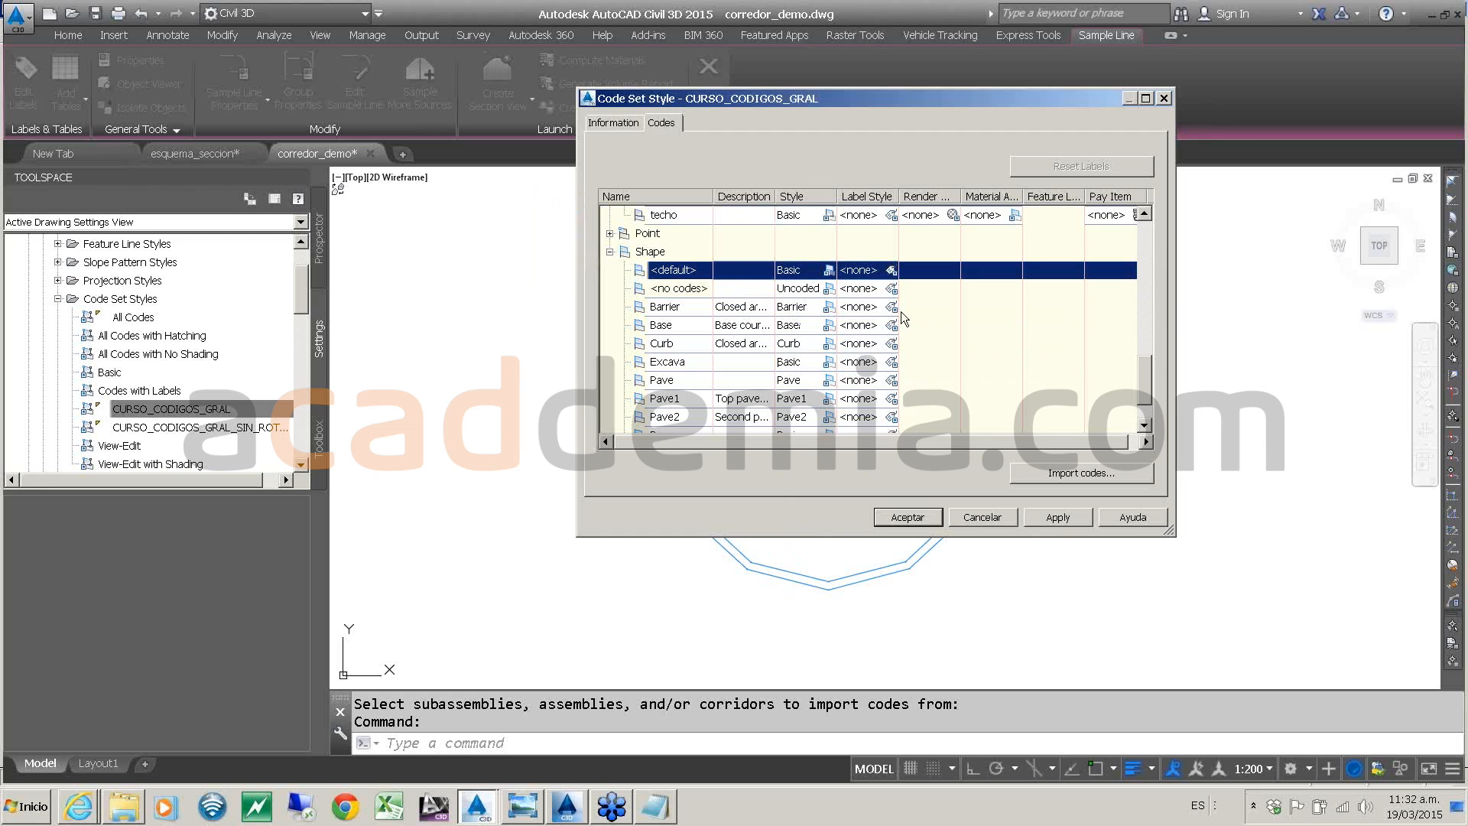
{"action": "scroll", "coordinate": [1139, 396], "scroll_direction": "down", "scroll_amount": 3}
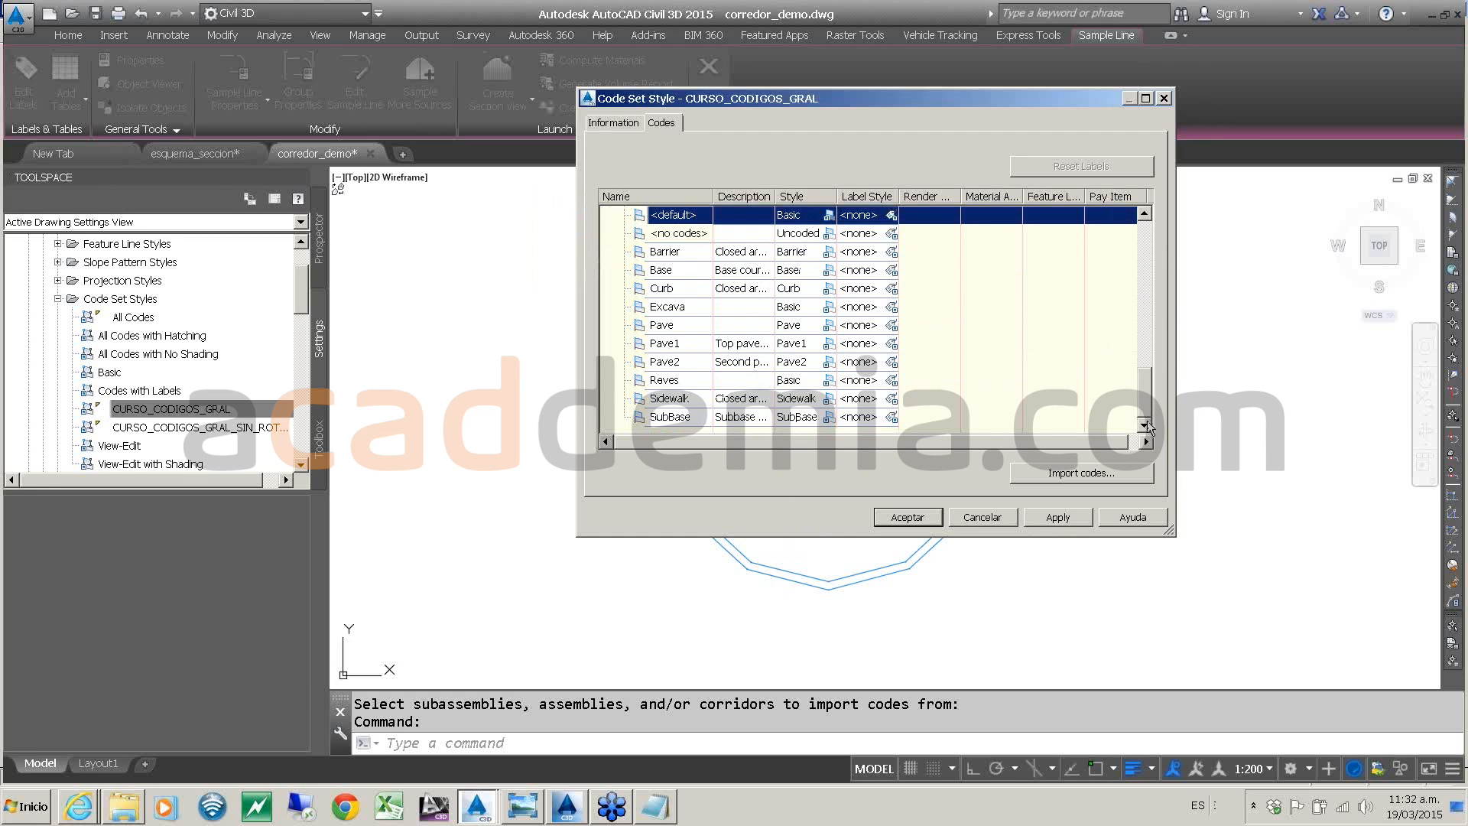
{"action": "left_click", "coordinate": [834, 423], "text": "shift"}
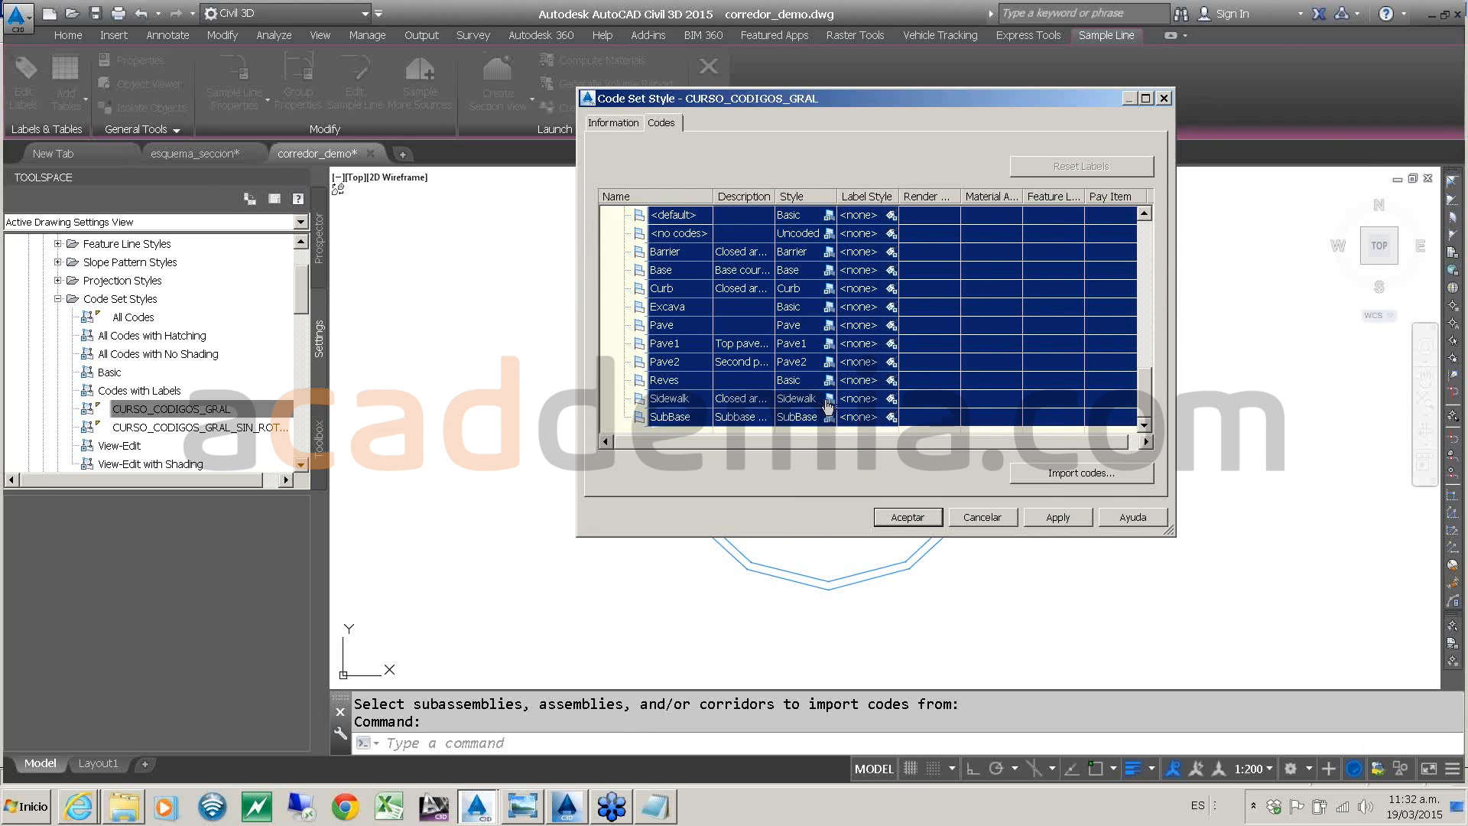
{"action": "left_click", "coordinate": [828, 400]}
{"action": "left_click", "coordinate": [621, 232]}
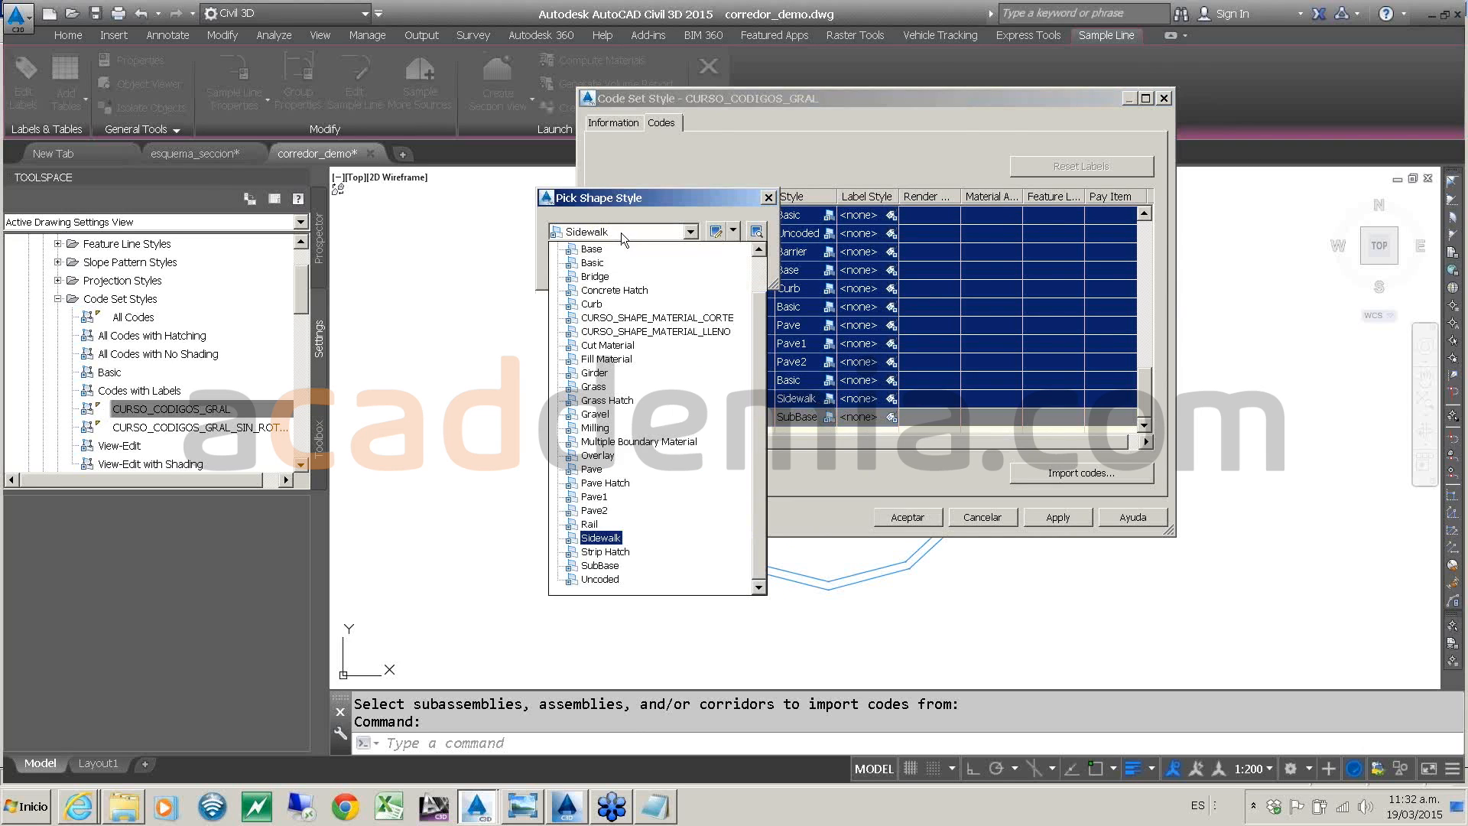
{"action": "left_click", "coordinate": [601, 267]}
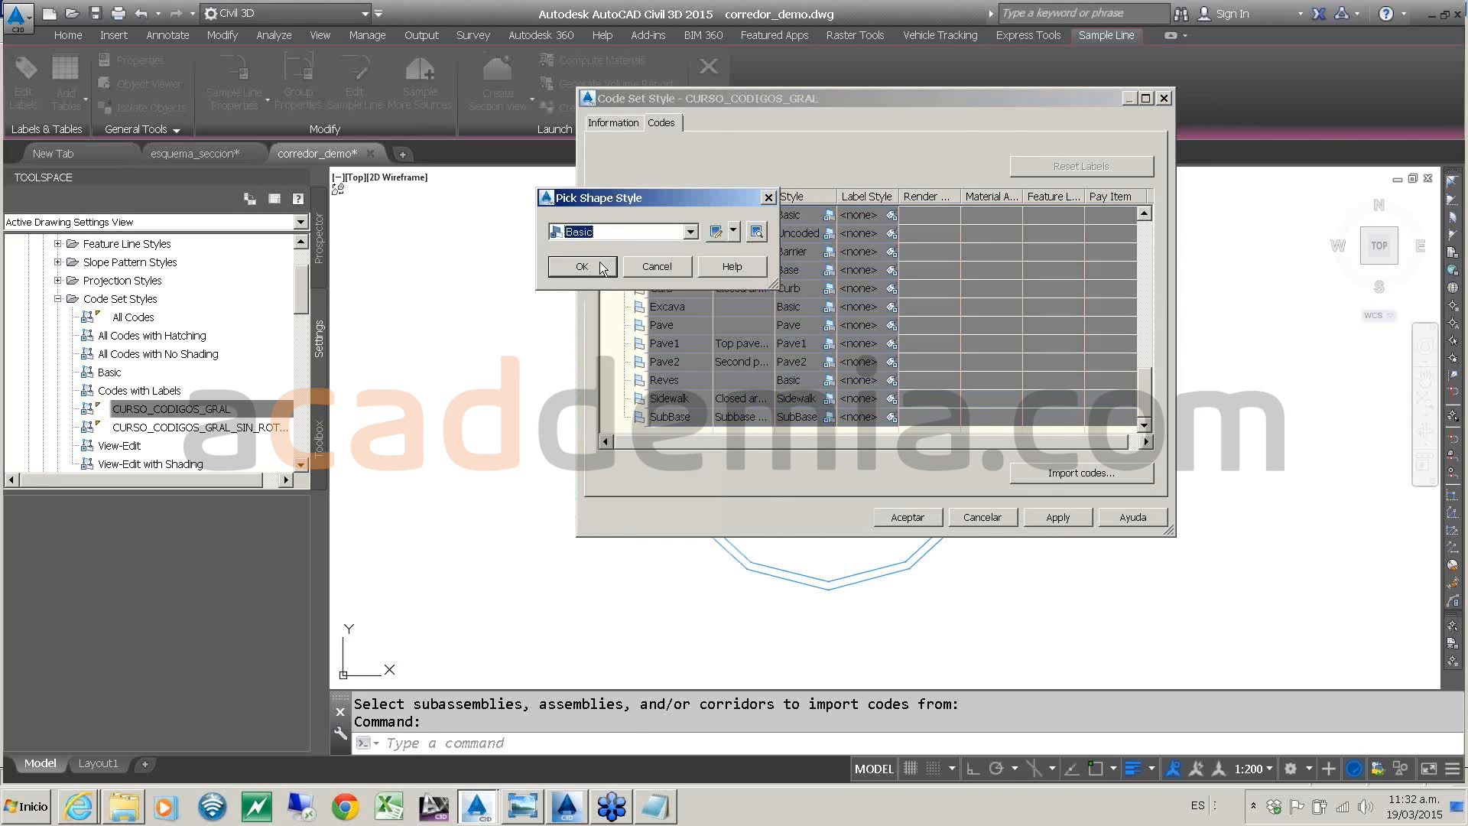
{"action": "left_click", "coordinate": [916, 520]}
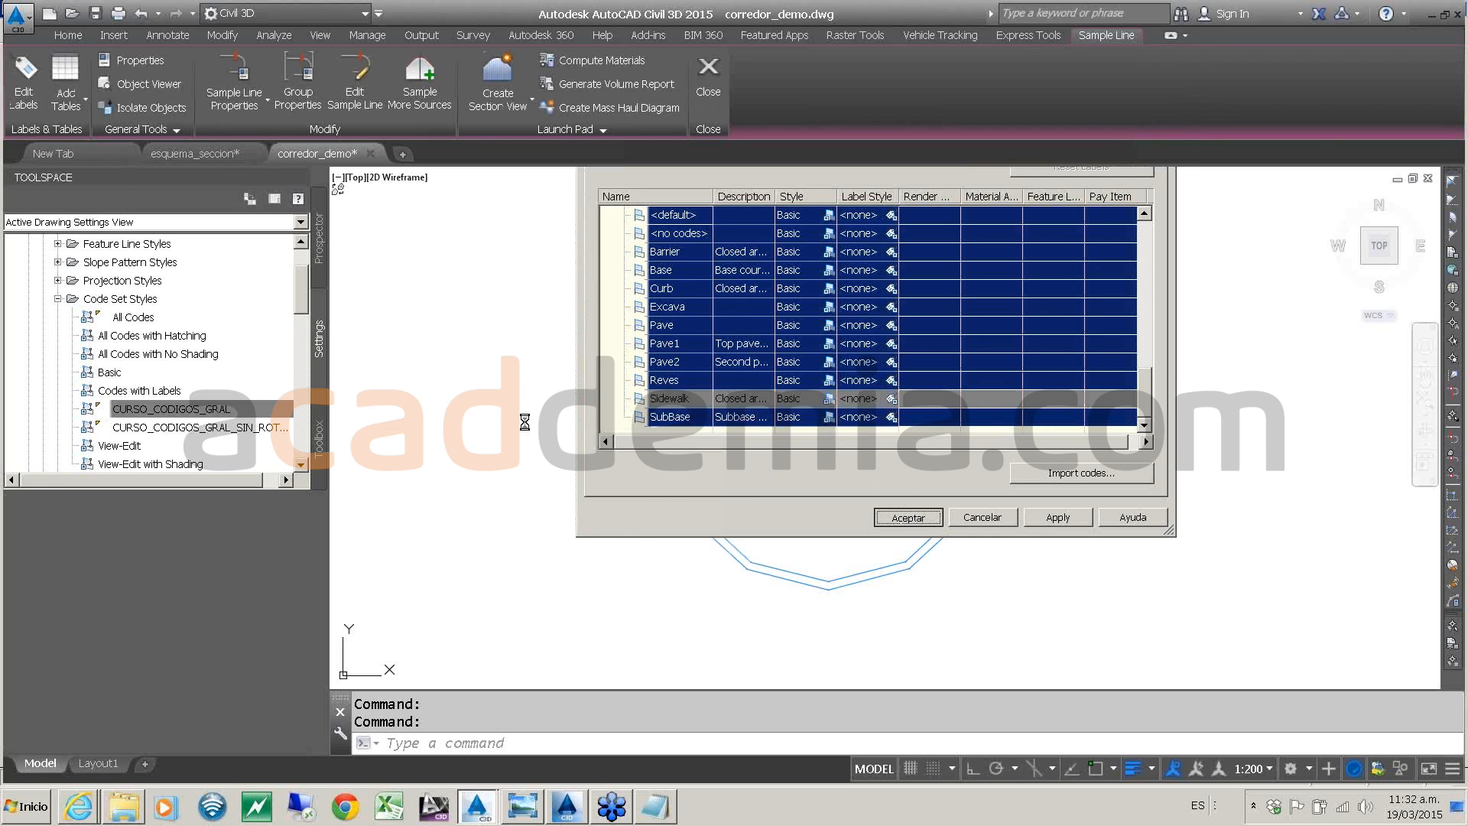
- Run a drive along the EJE alignment on the RASA profile at 109 km/h to inspect the tunnel, and close it
{"action": "left_click", "coordinate": [318, 252]}
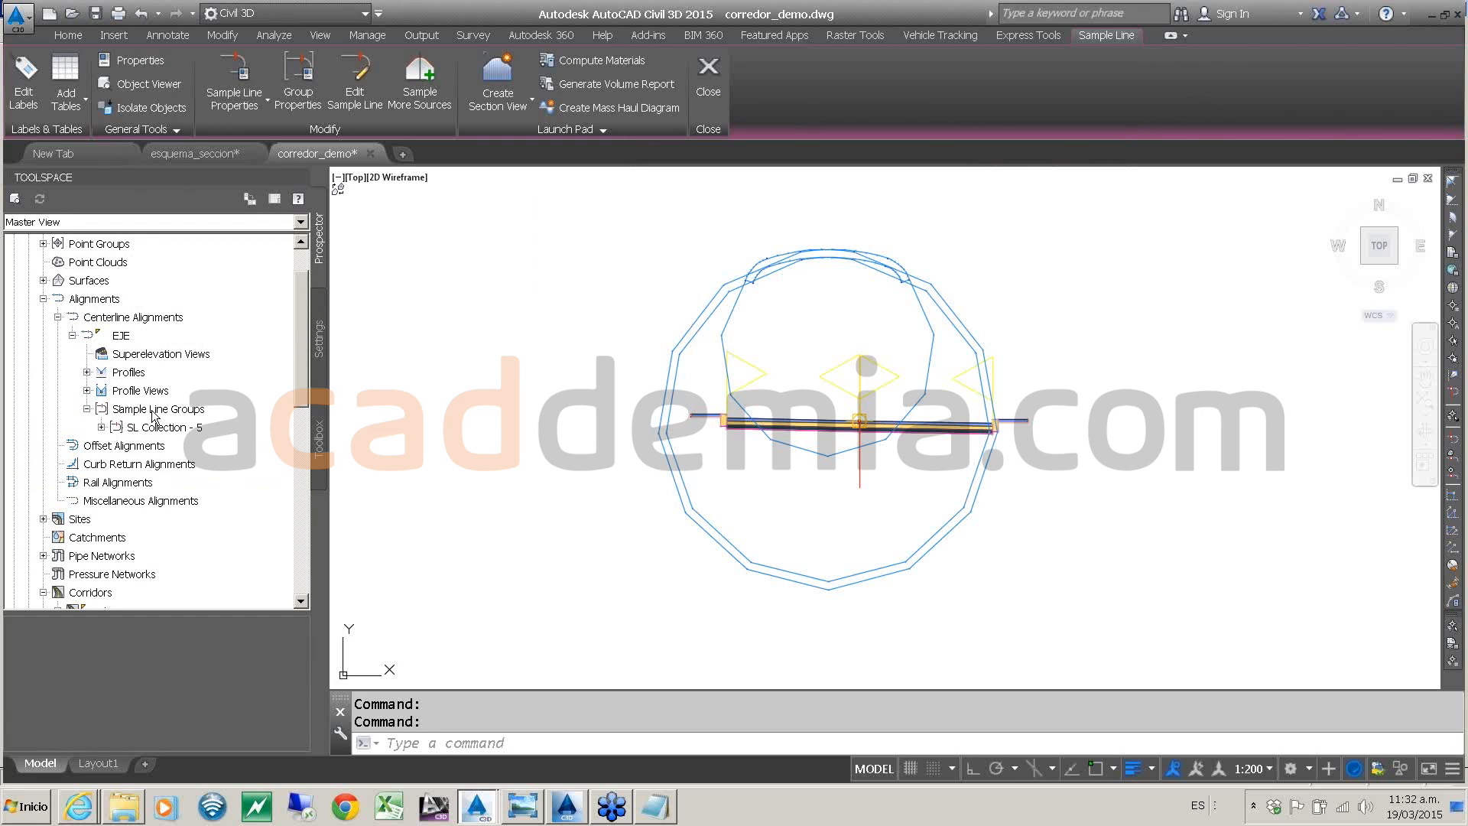
{"action": "right_click", "coordinate": [133, 343]}
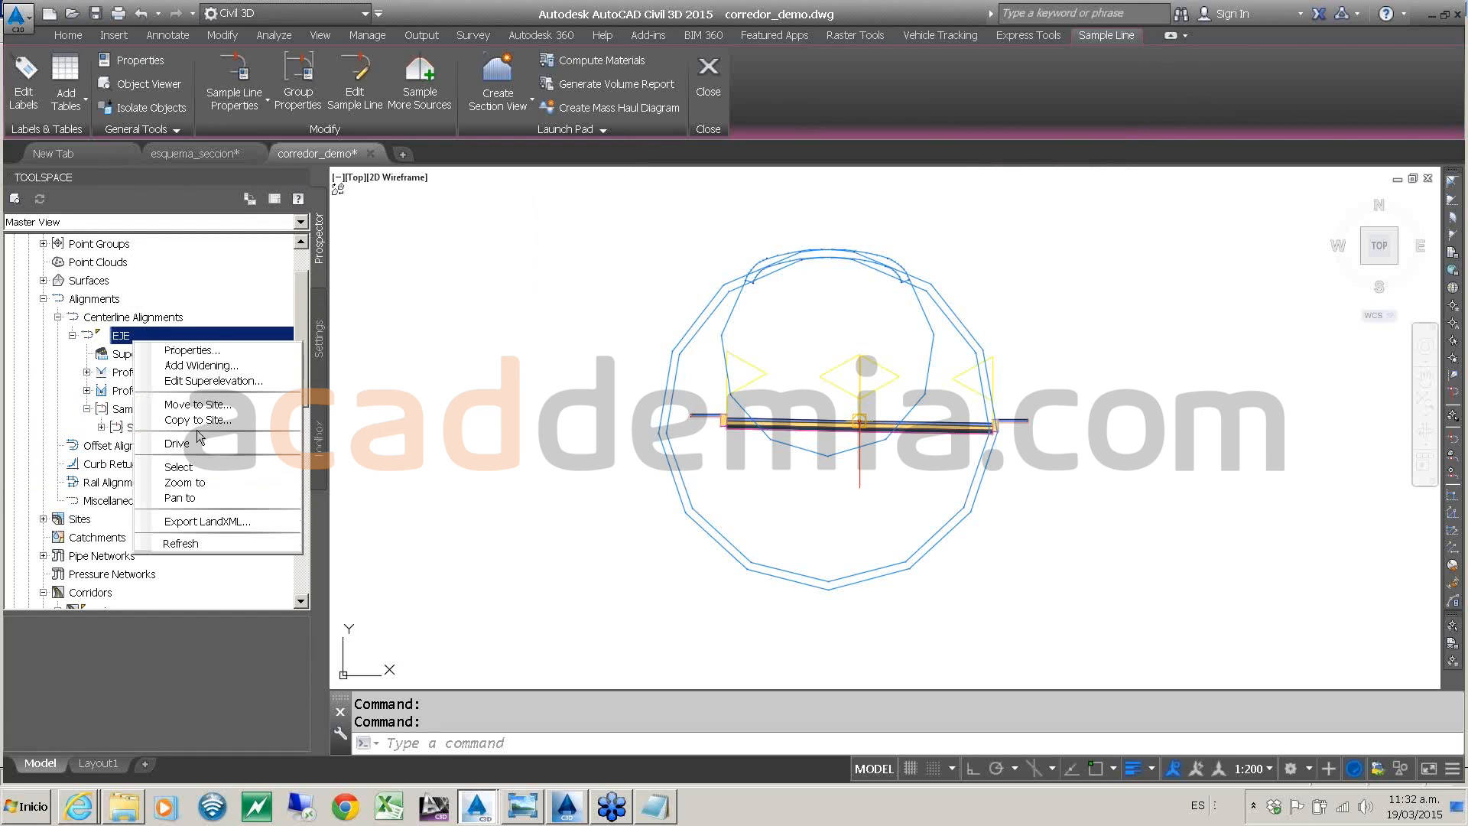
{"action": "left_click", "coordinate": [202, 448]}
{"action": "key", "text": "Return"}
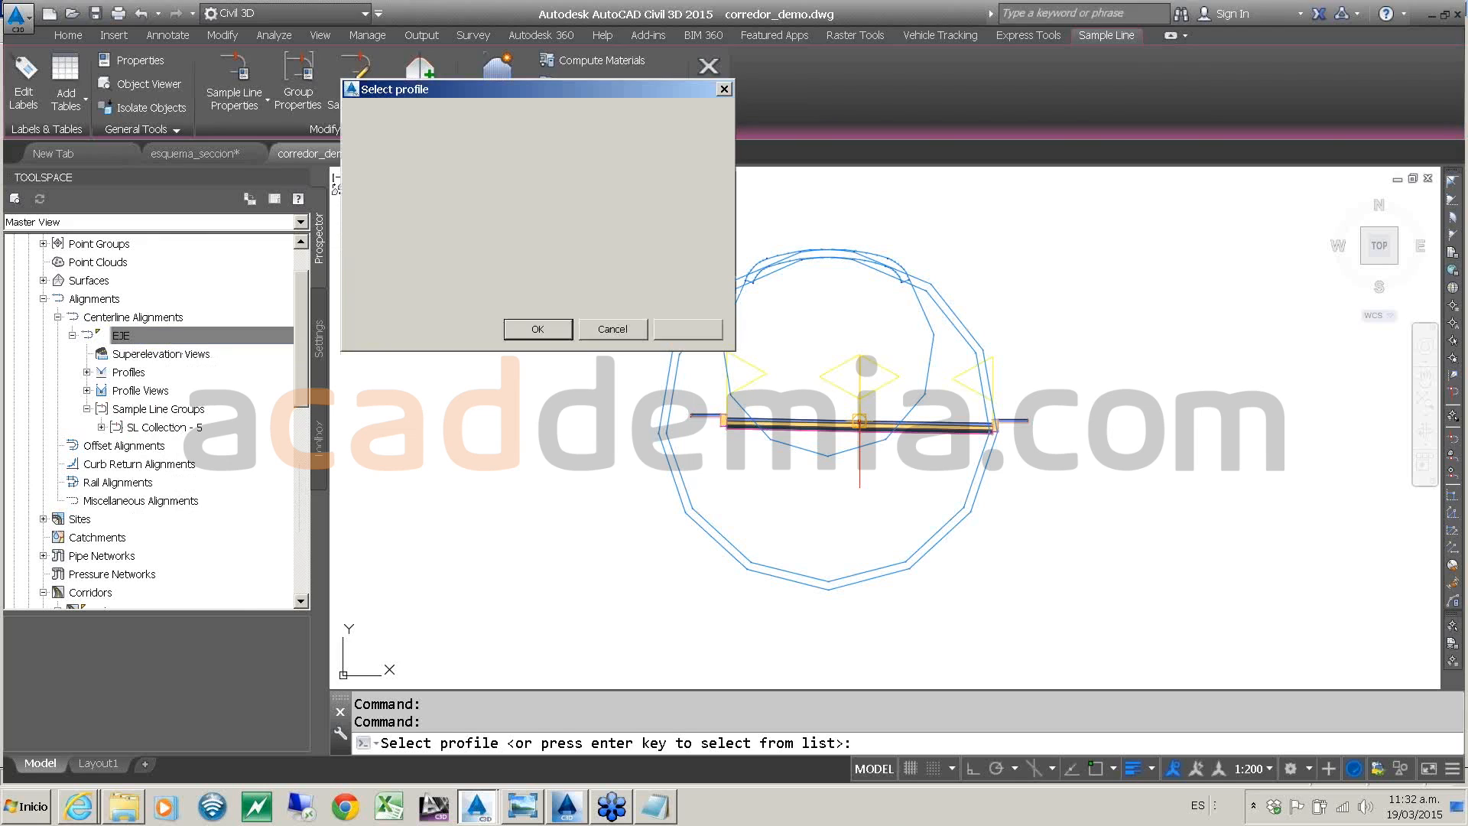
{"action": "left_click", "coordinate": [548, 330]}
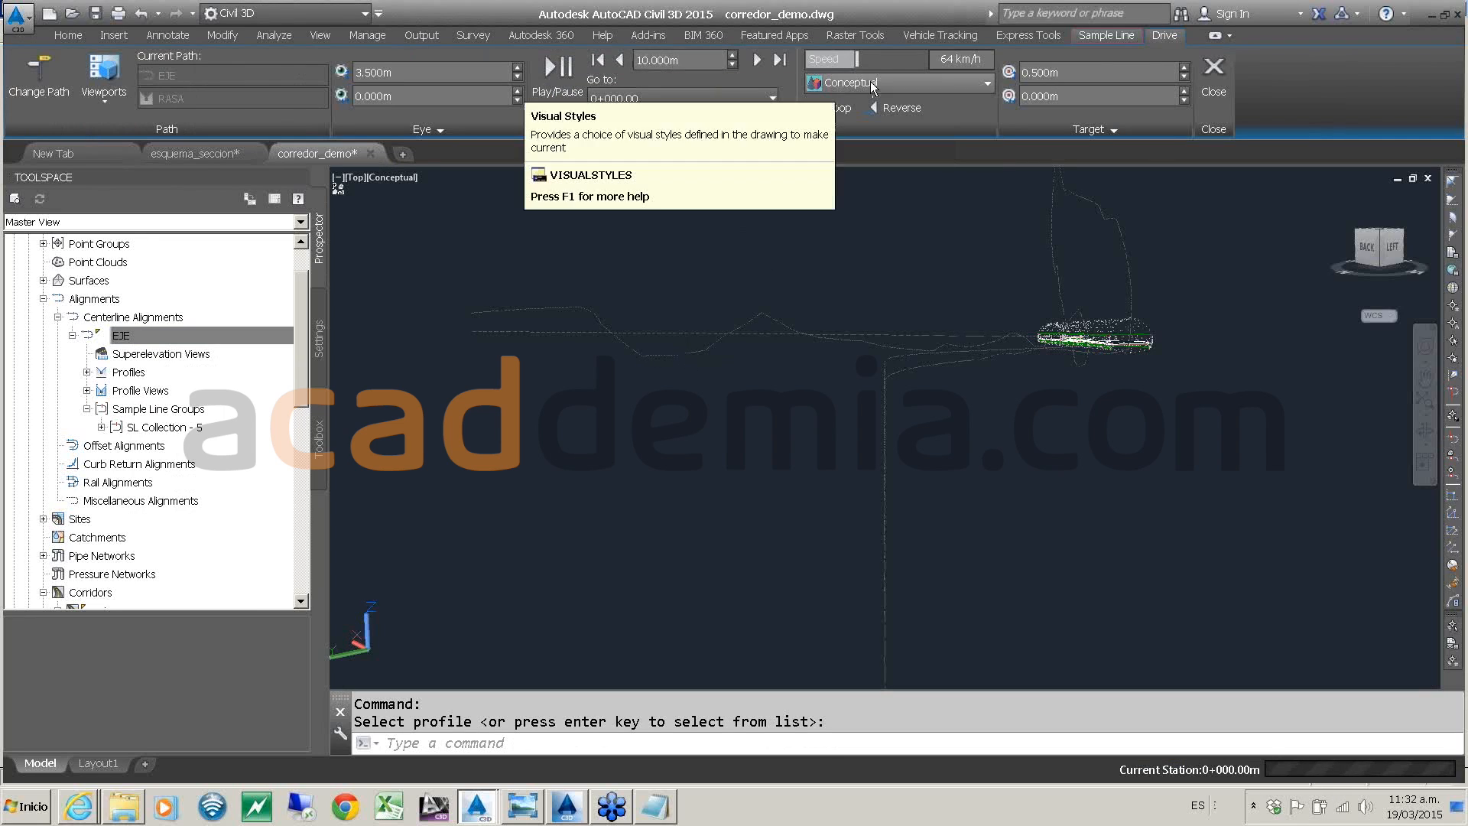
{"action": "left_click_drag", "start_coordinate": [856, 59], "coordinate": [895, 59]}
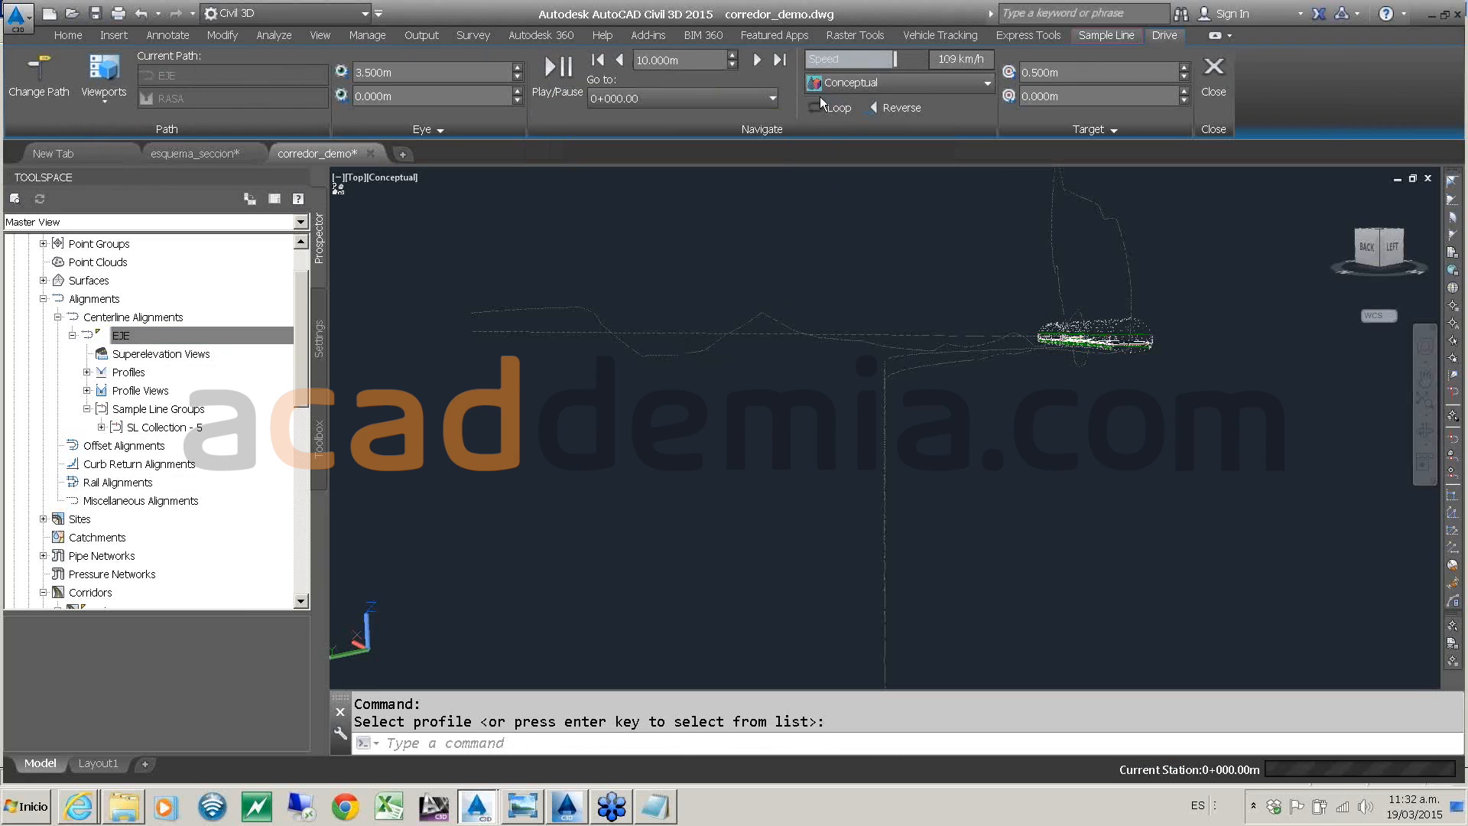
{"action": "left_click", "coordinate": [546, 75]}
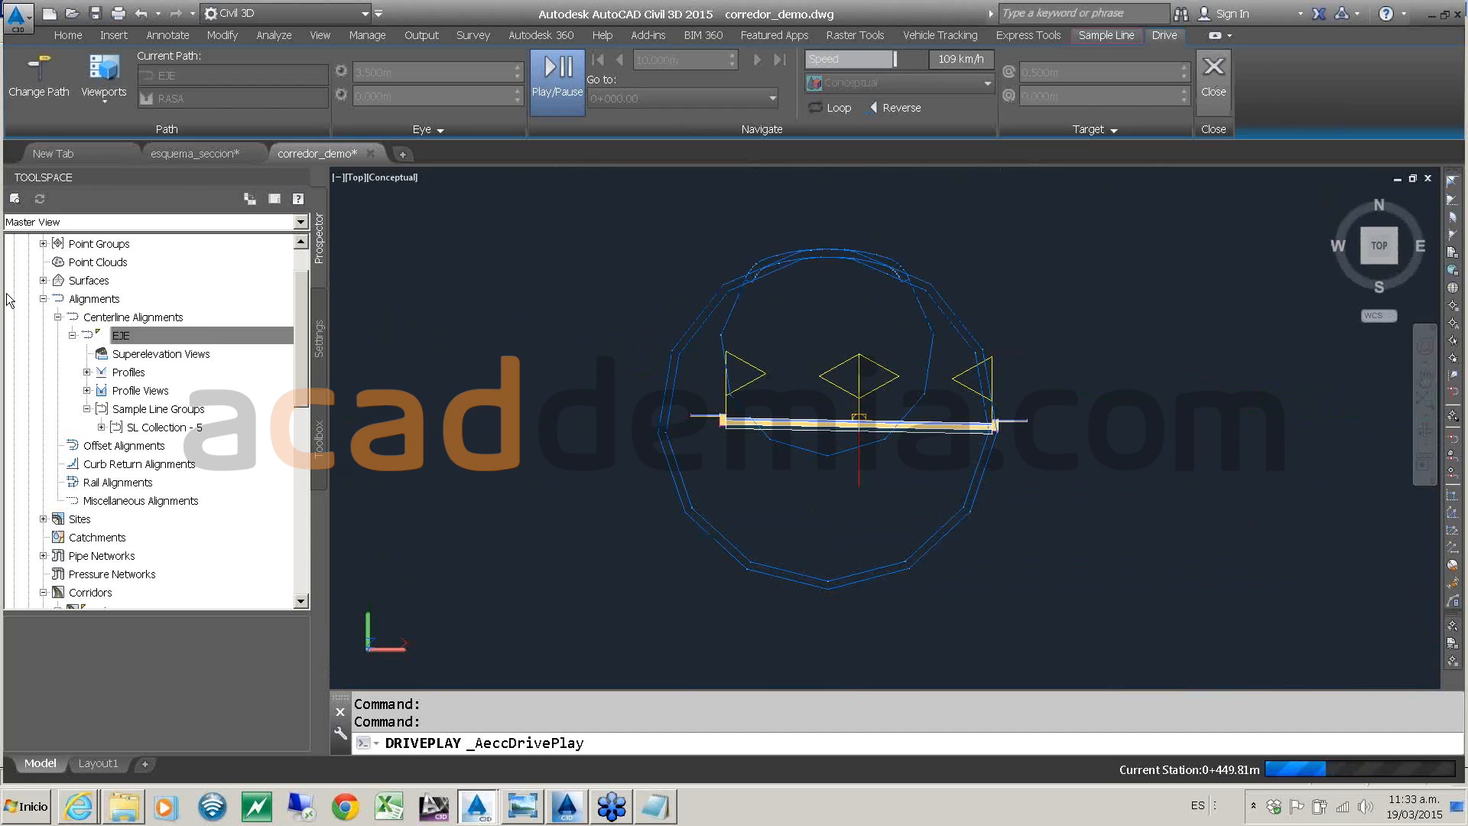
{"action": "key", "text": "Escape"}
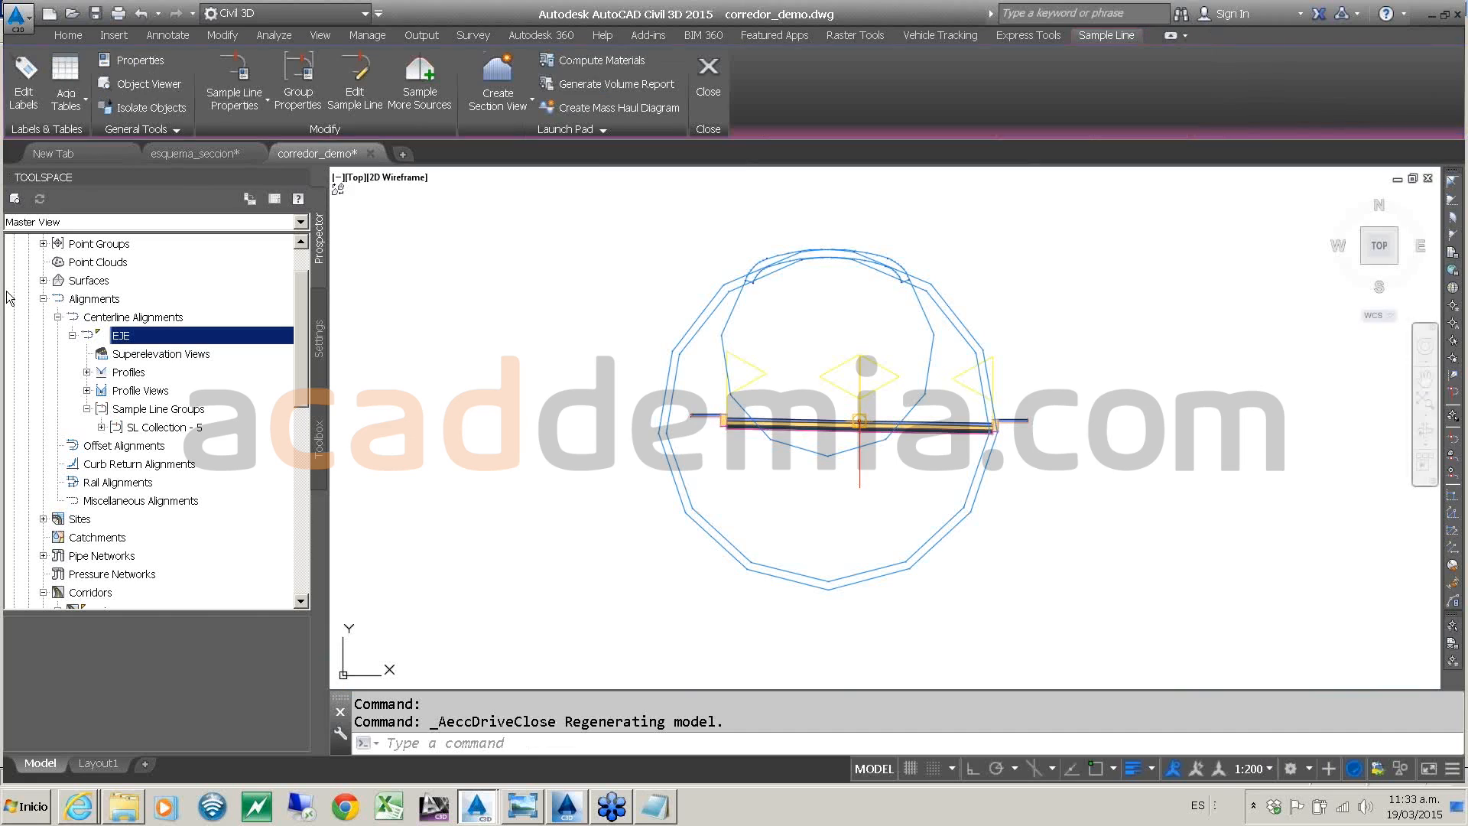
- Reopen CURSO_CODIGOS_GRAL for editing and check the settings of the Basic link style used by the <default> link code
{"action": "left_click", "coordinate": [318, 334]}
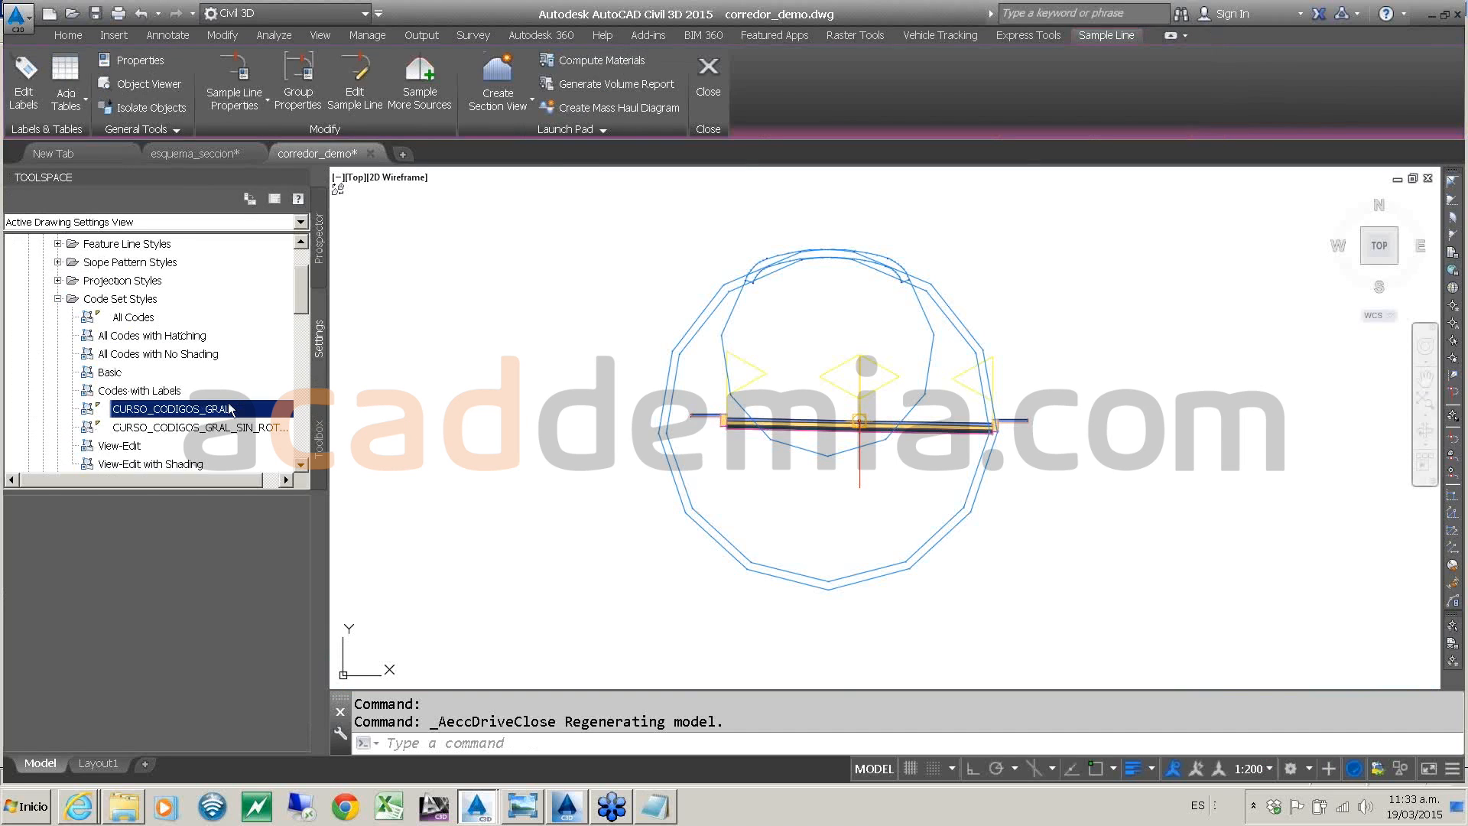
{"action": "right_click", "coordinate": [229, 409]}
{"action": "left_click", "coordinate": [269, 408]}
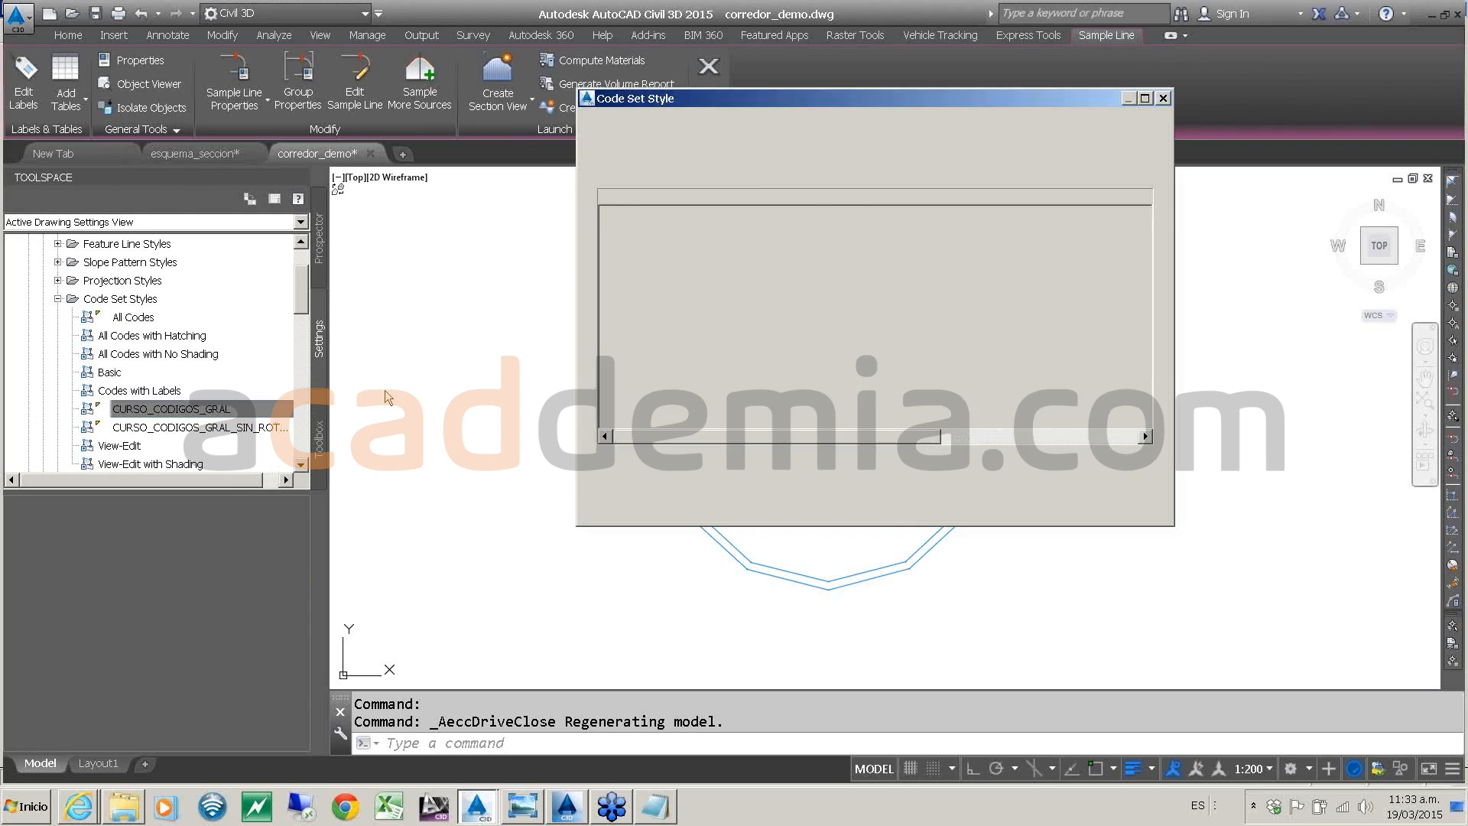
{"action": "left_click", "coordinate": [611, 215]}
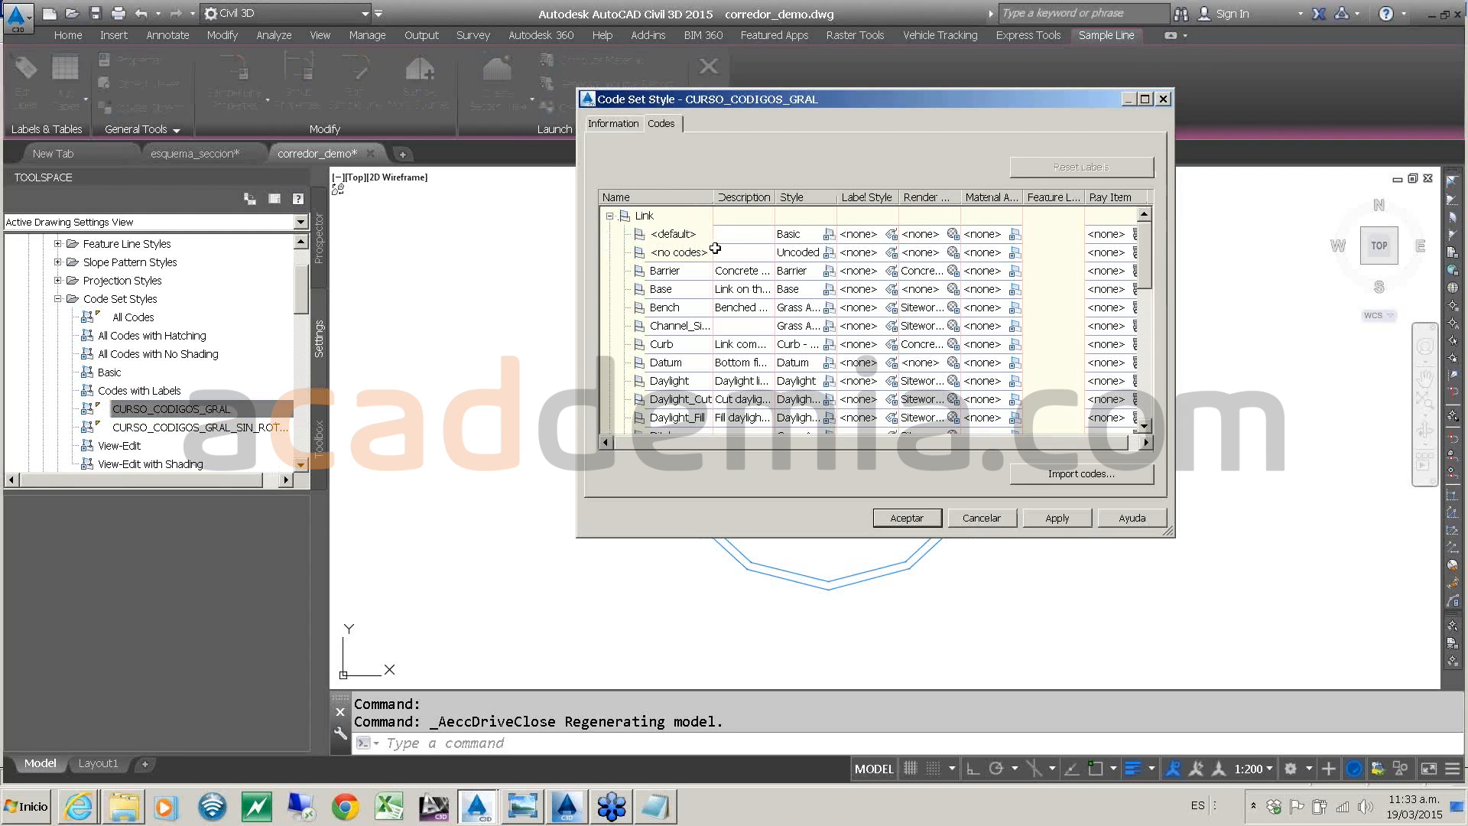
{"action": "left_click", "coordinate": [827, 236]}
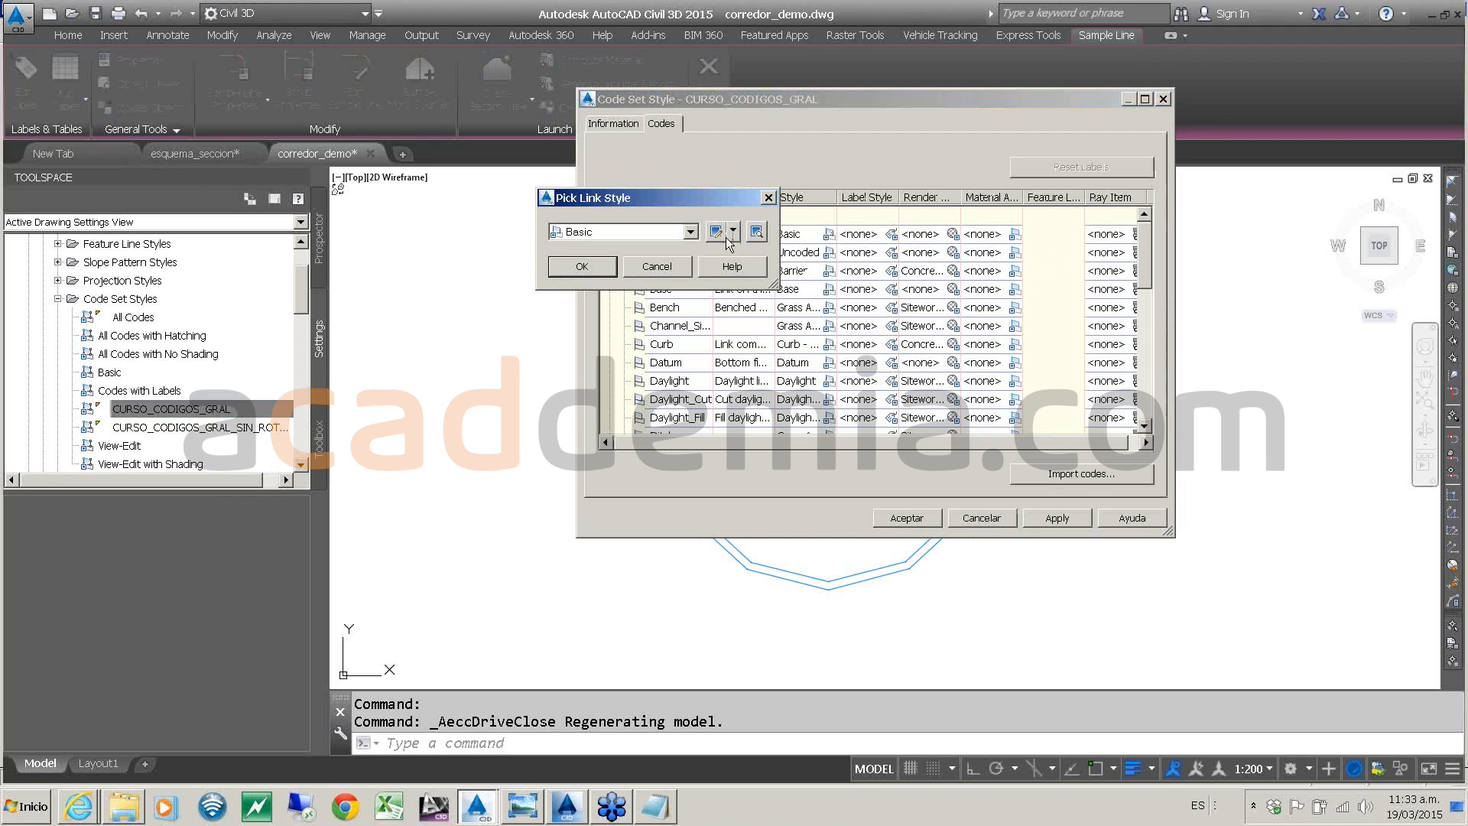
{"action": "left_click", "coordinate": [713, 231]}
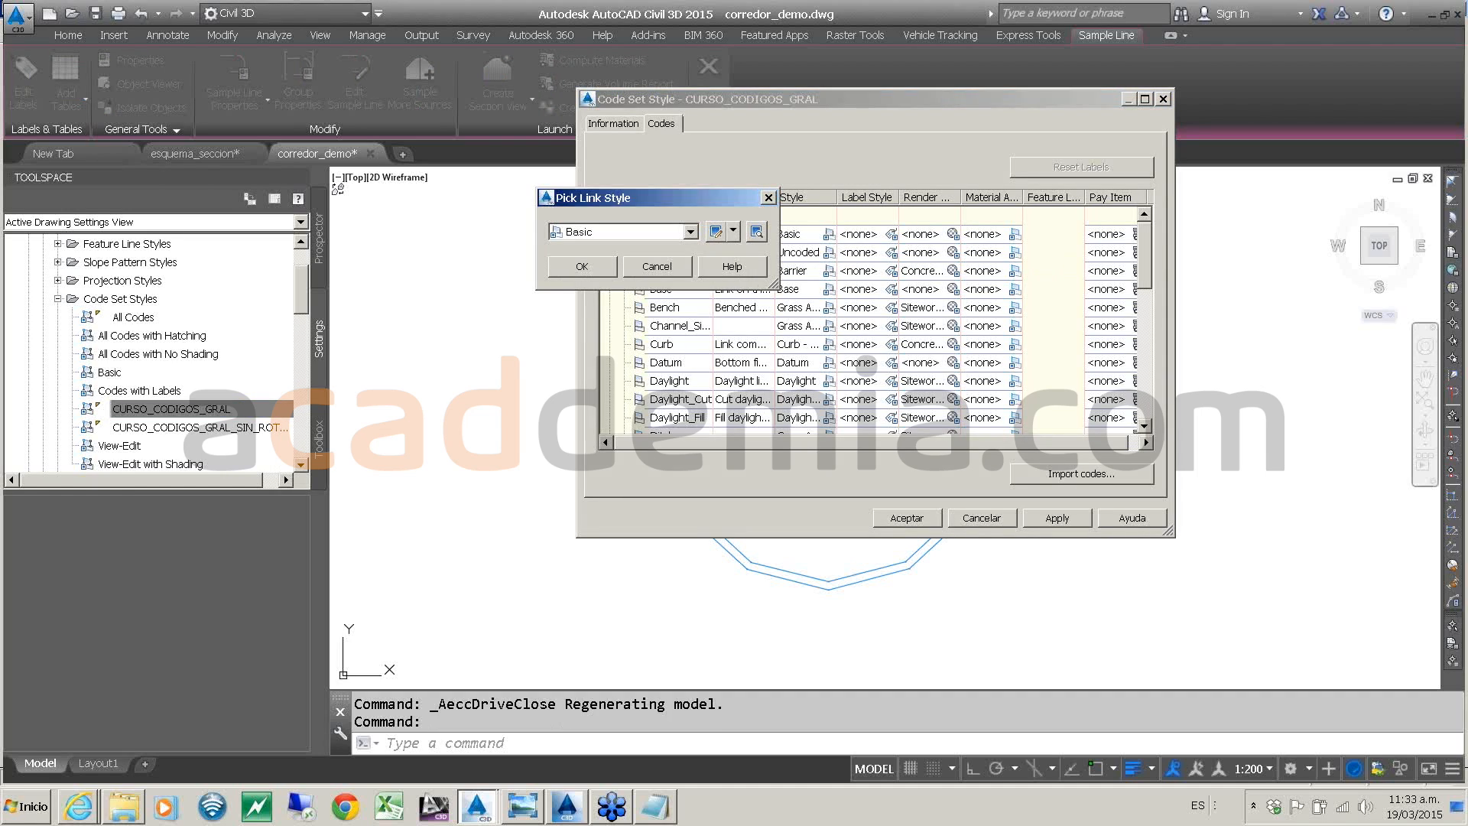
{"action": "left_click", "coordinate": [582, 266]}
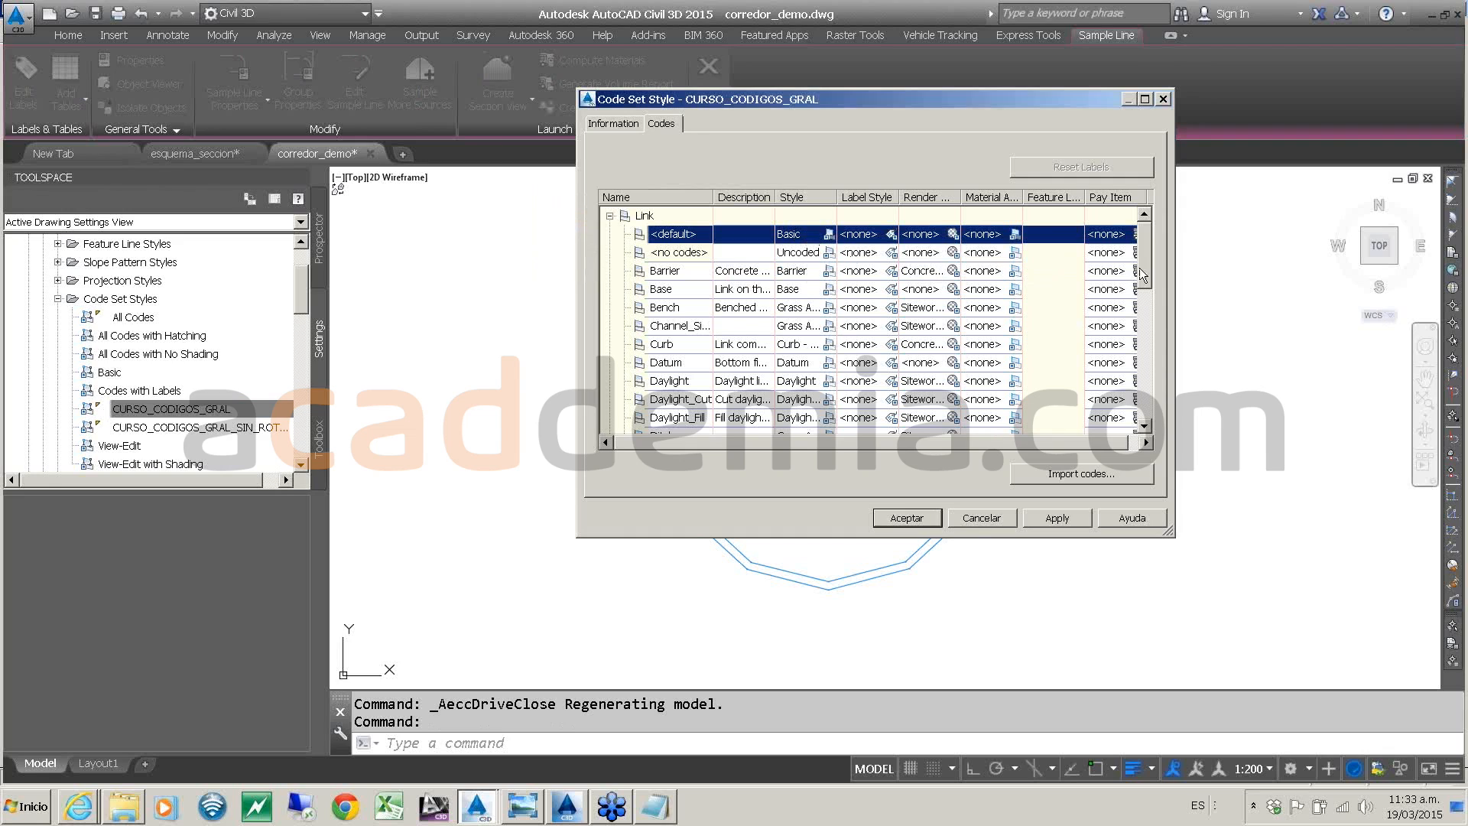
- Assign the Basic style to all Link codes from <default> to techo and save the code set style
{"action": "left_click_drag", "start_coordinate": [1144, 263], "coordinate": [1138, 396]}
{"action": "left_click", "coordinate": [806, 391], "text": "shift"}
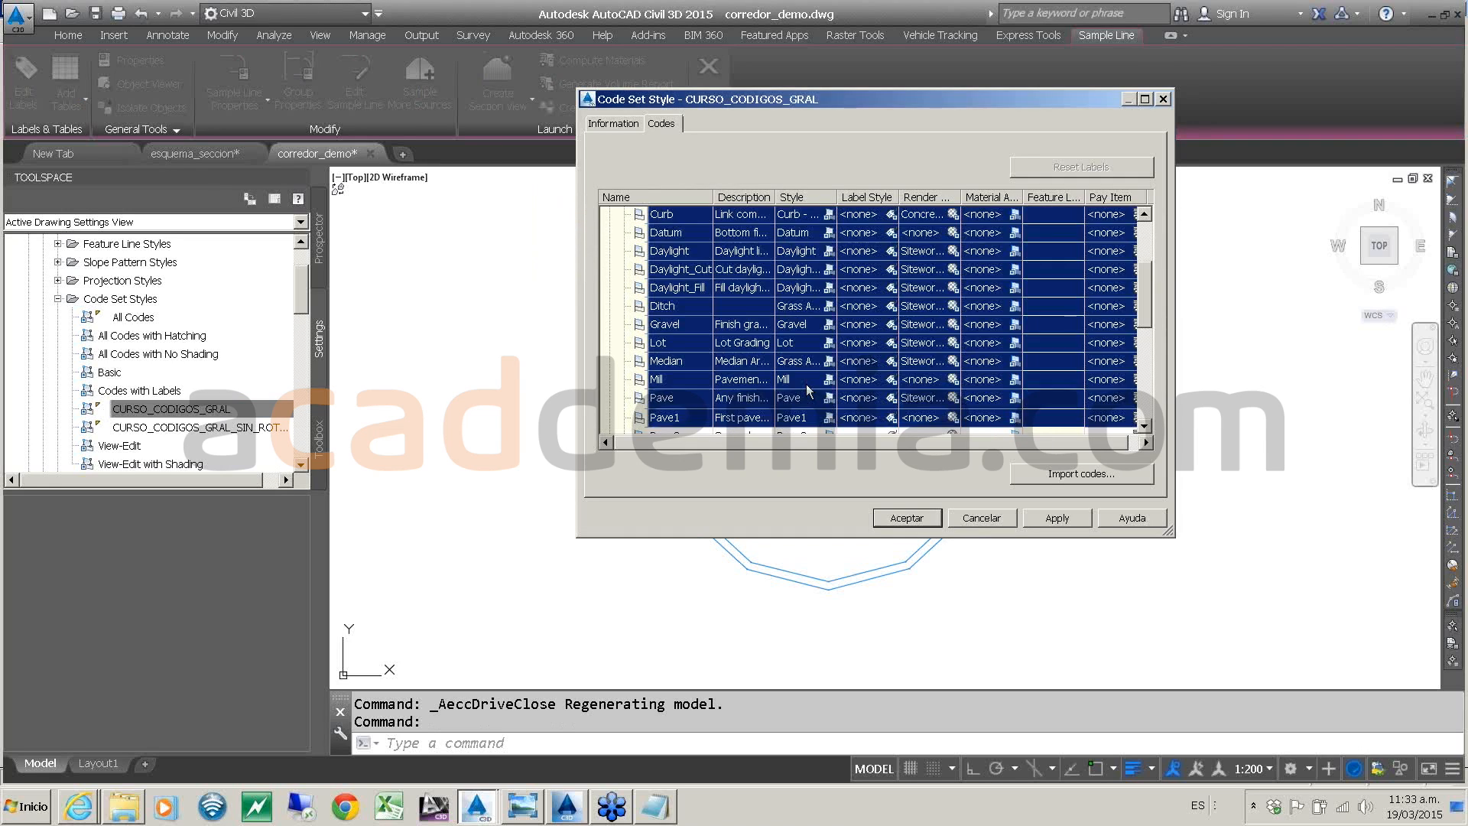
{"action": "left_click", "coordinate": [827, 409]}
{"action": "left_click", "coordinate": [593, 268]}
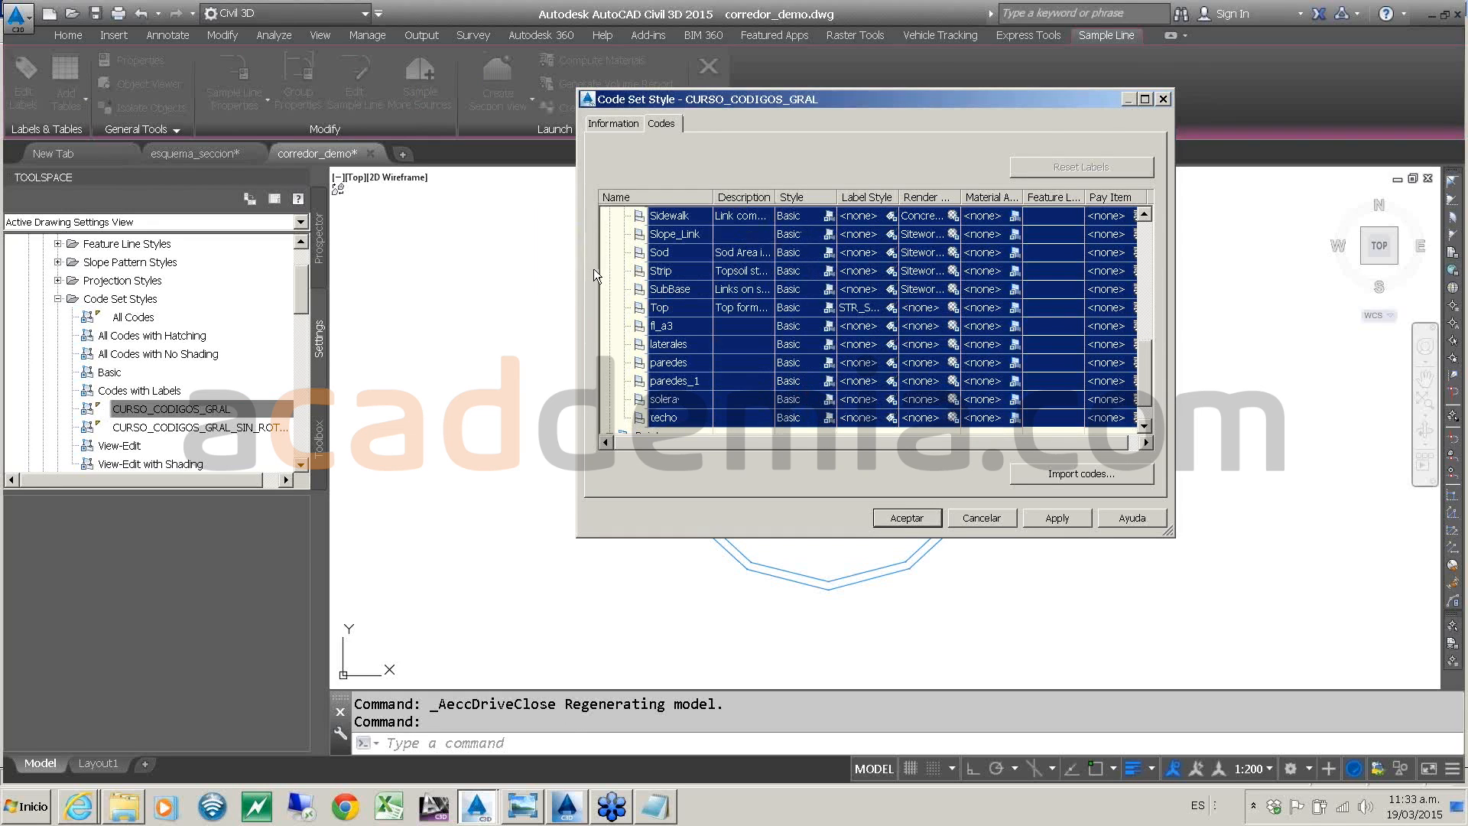
{"action": "left_click", "coordinate": [919, 522]}
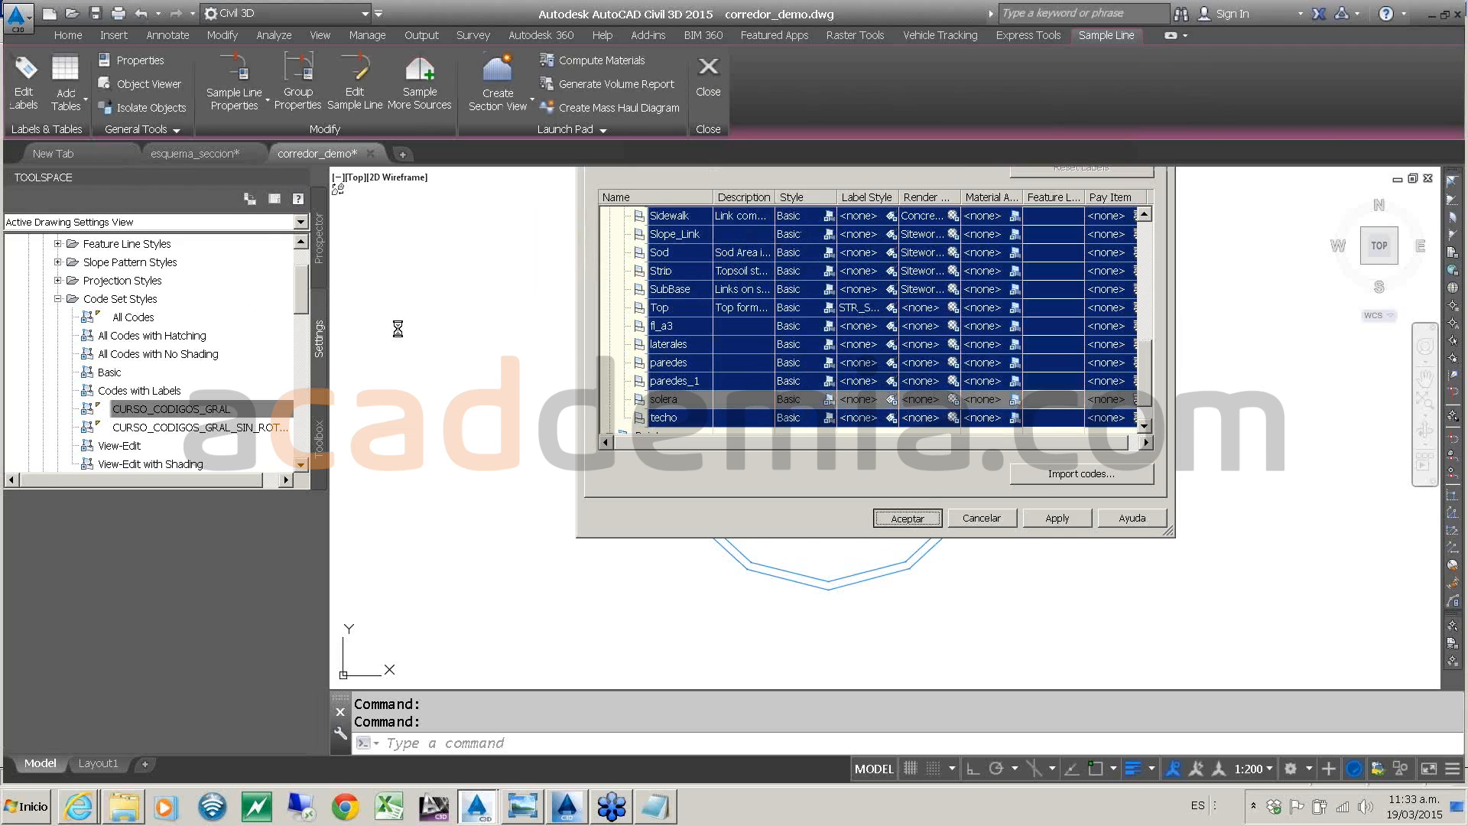
- Drive through the EJE alignment along the RASA profile again to examine the tunnel with the updated link styles
{"action": "left_click", "coordinate": [318, 253]}
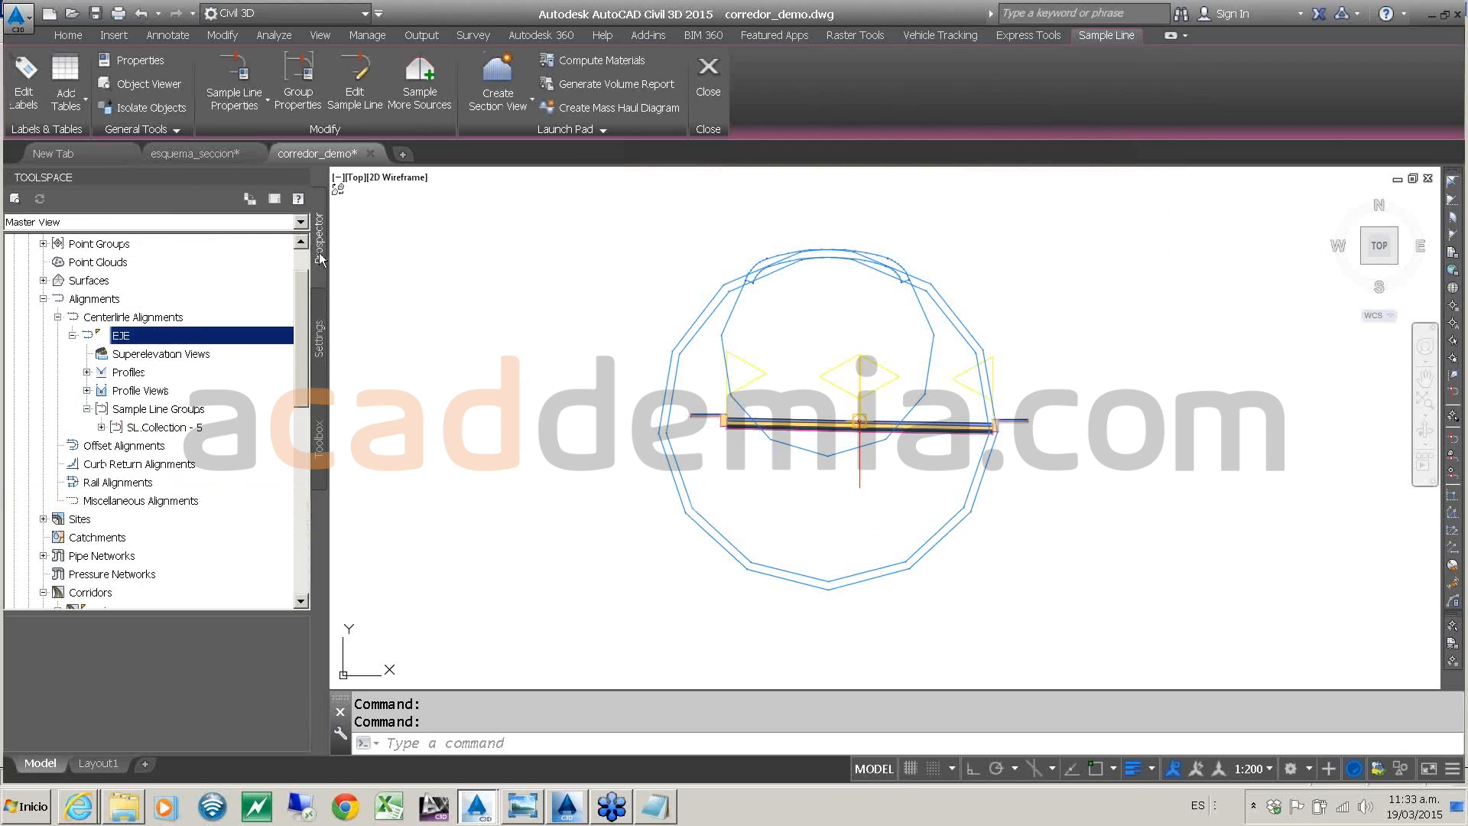
{"action": "right_click", "coordinate": [188, 337]}
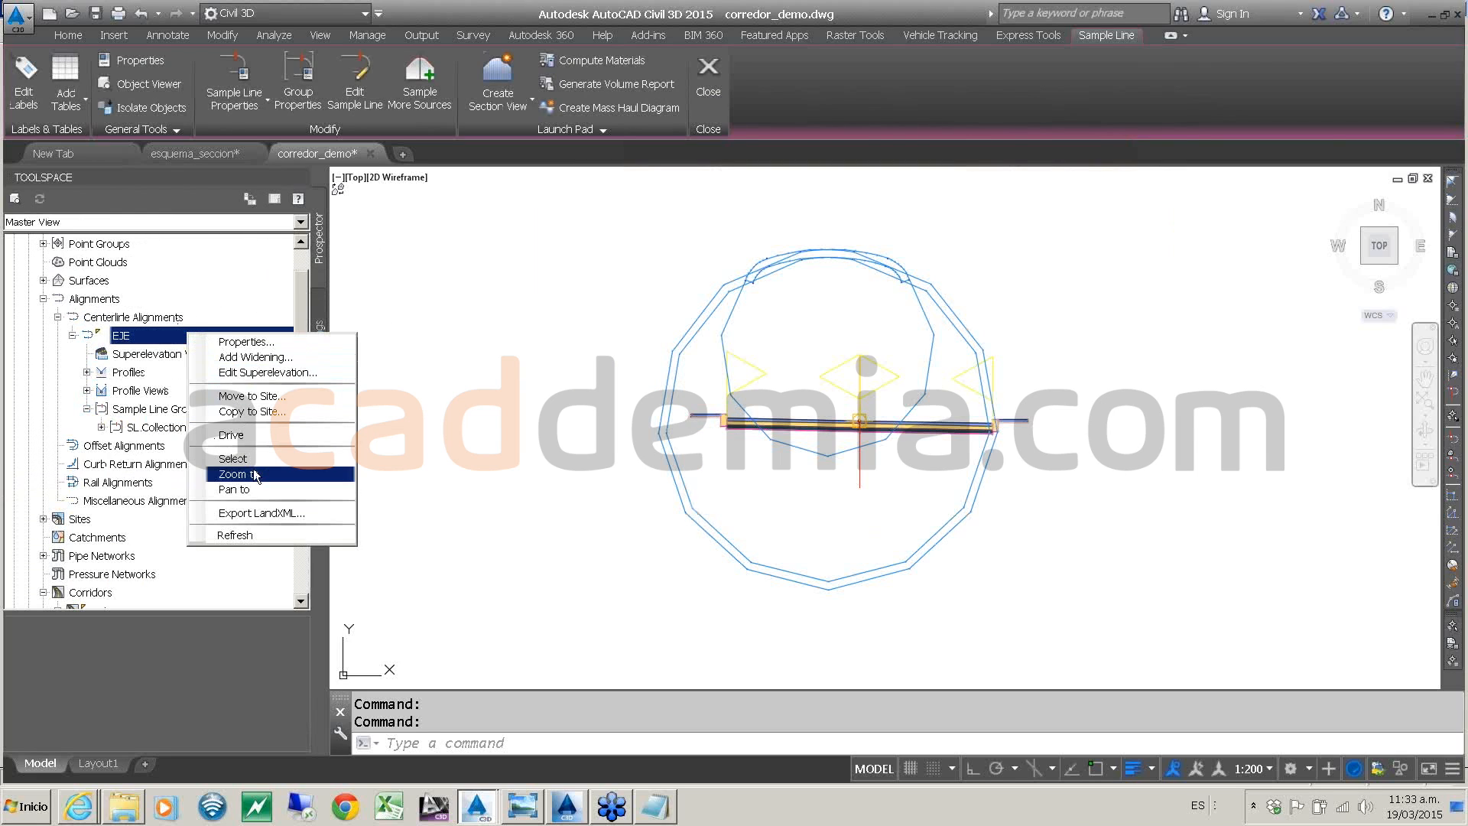
{"action": "left_click", "coordinate": [254, 437]}
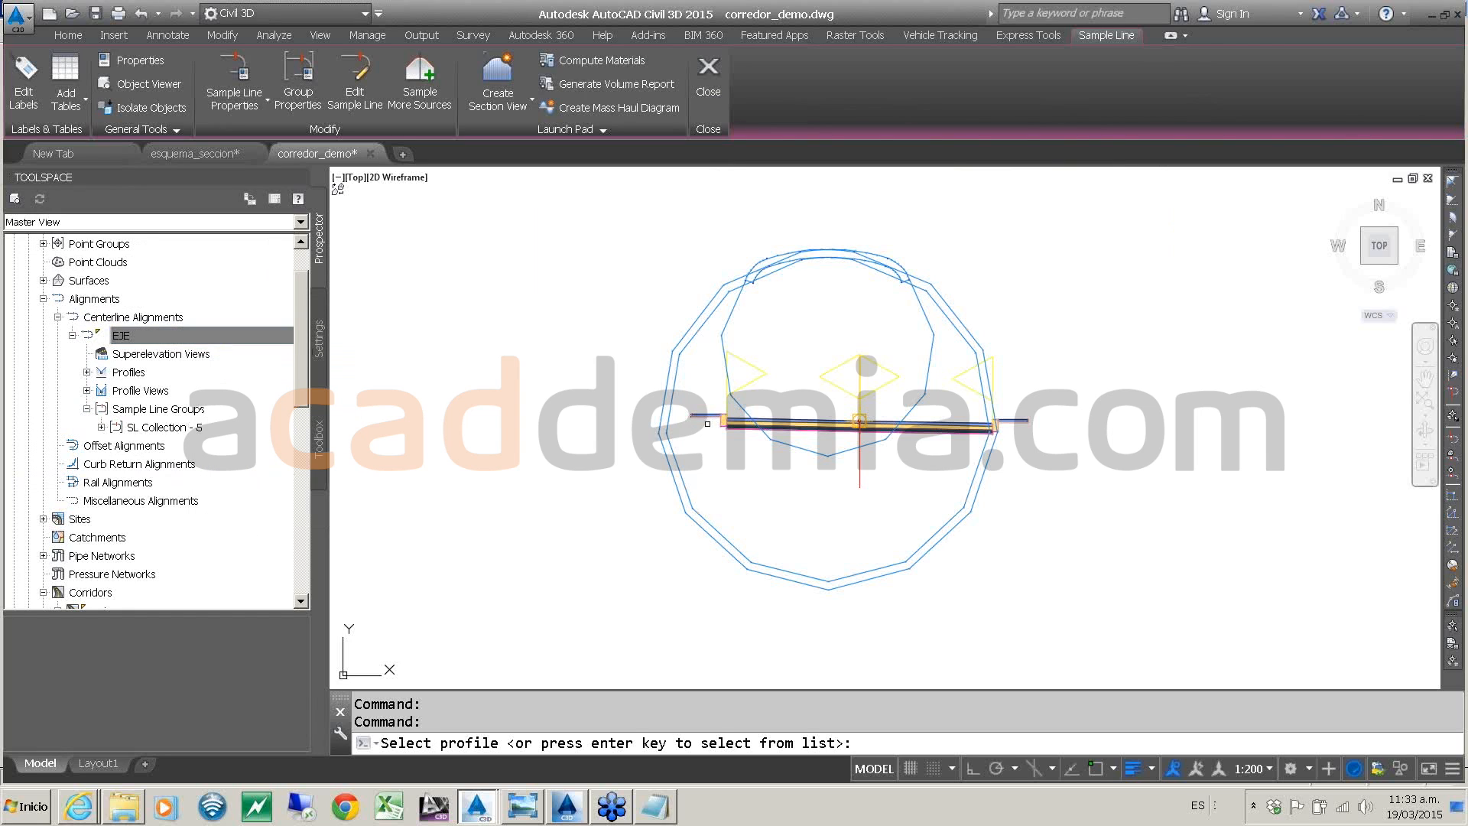
{"action": "key", "text": "Return"}
{"action": "left_click", "coordinate": [522, 329]}
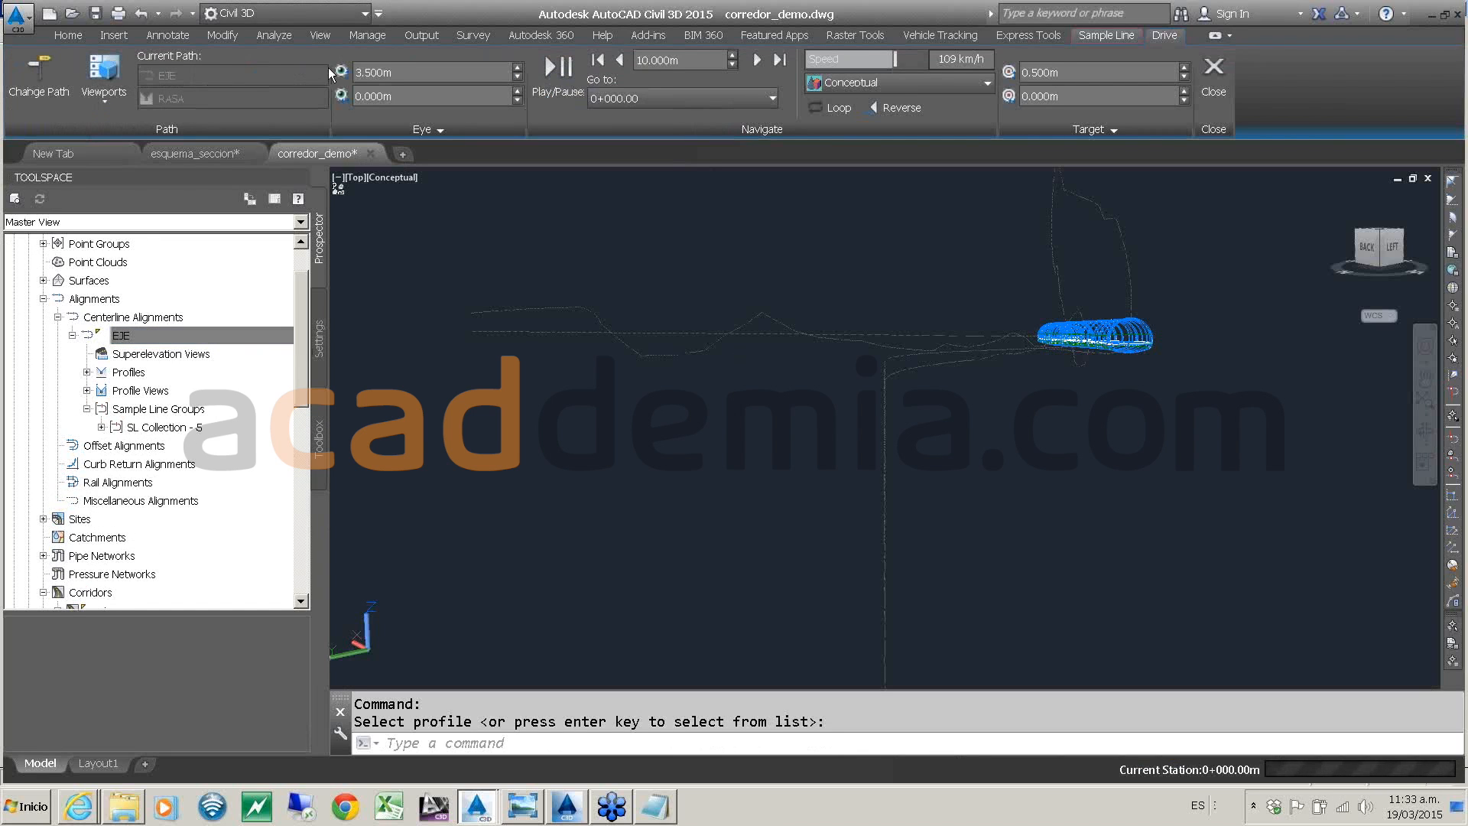
{"action": "left_click", "coordinate": [558, 72]}
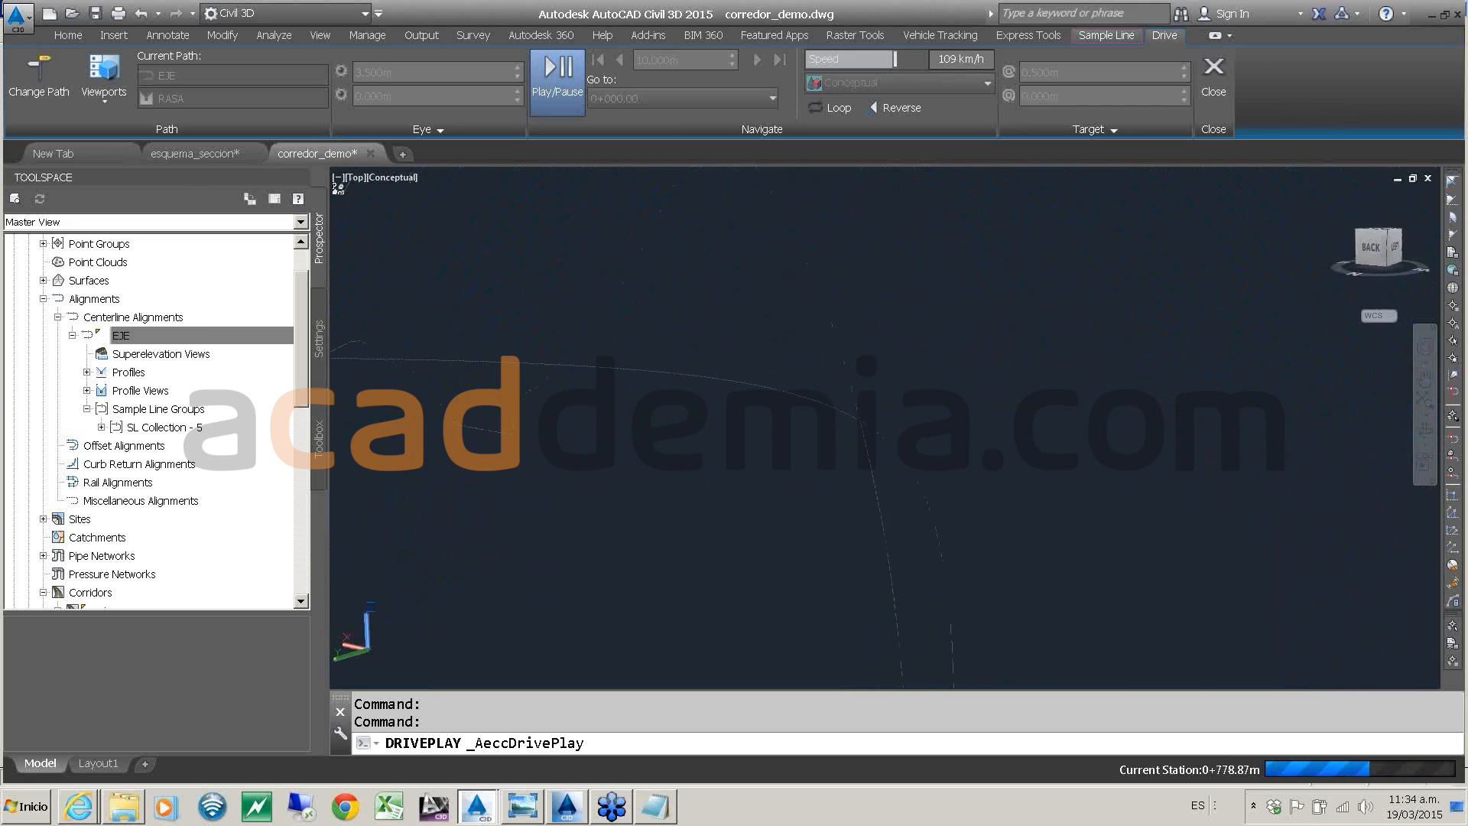
{"action": "left_click", "coordinate": [559, 85]}
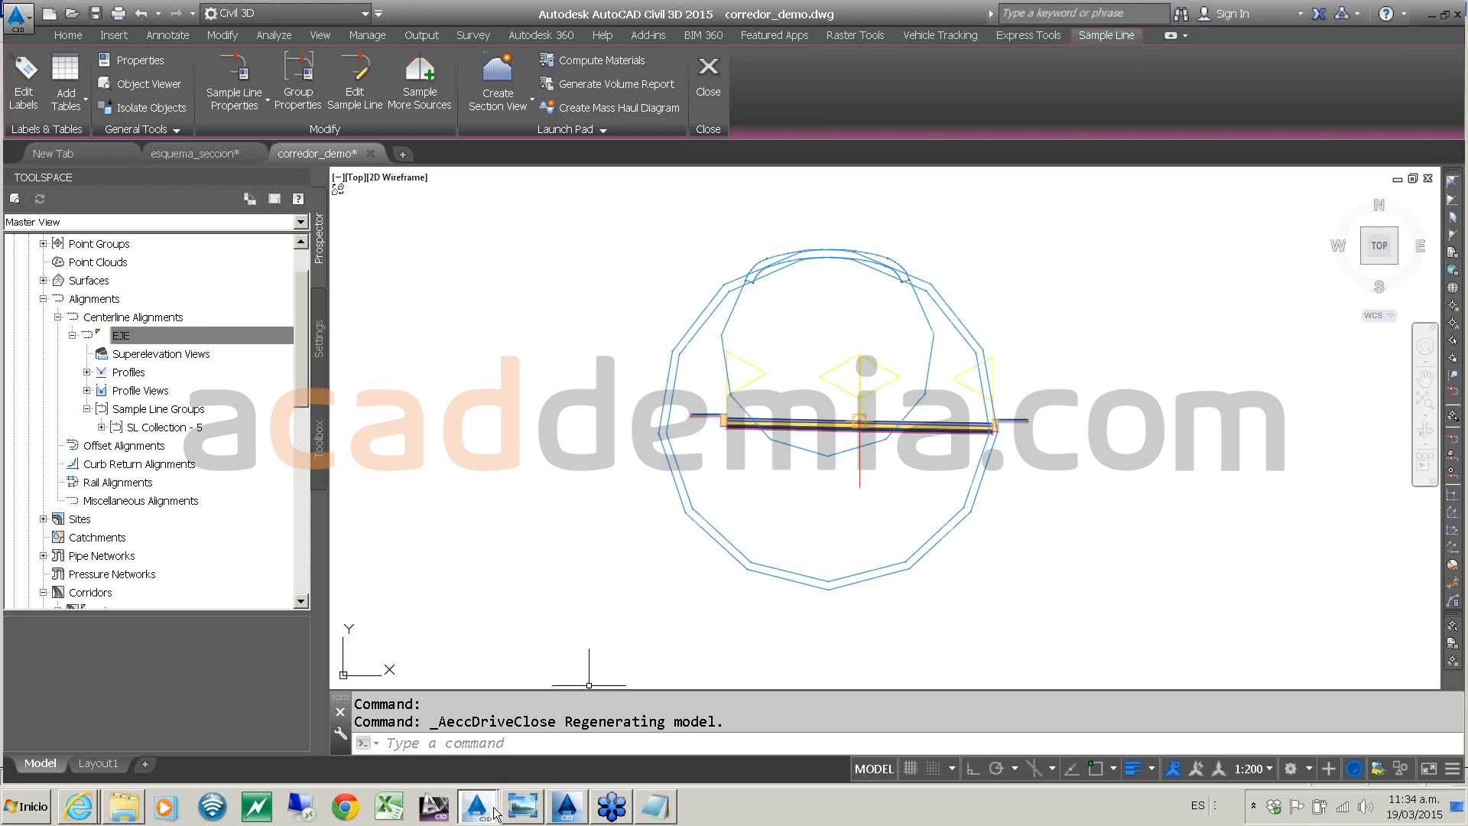
- Switch to Subassembly Composer with the tunel_arco_20_P4_r_defi.pkt subassembly
{"action": "left_click", "coordinate": [565, 806]}
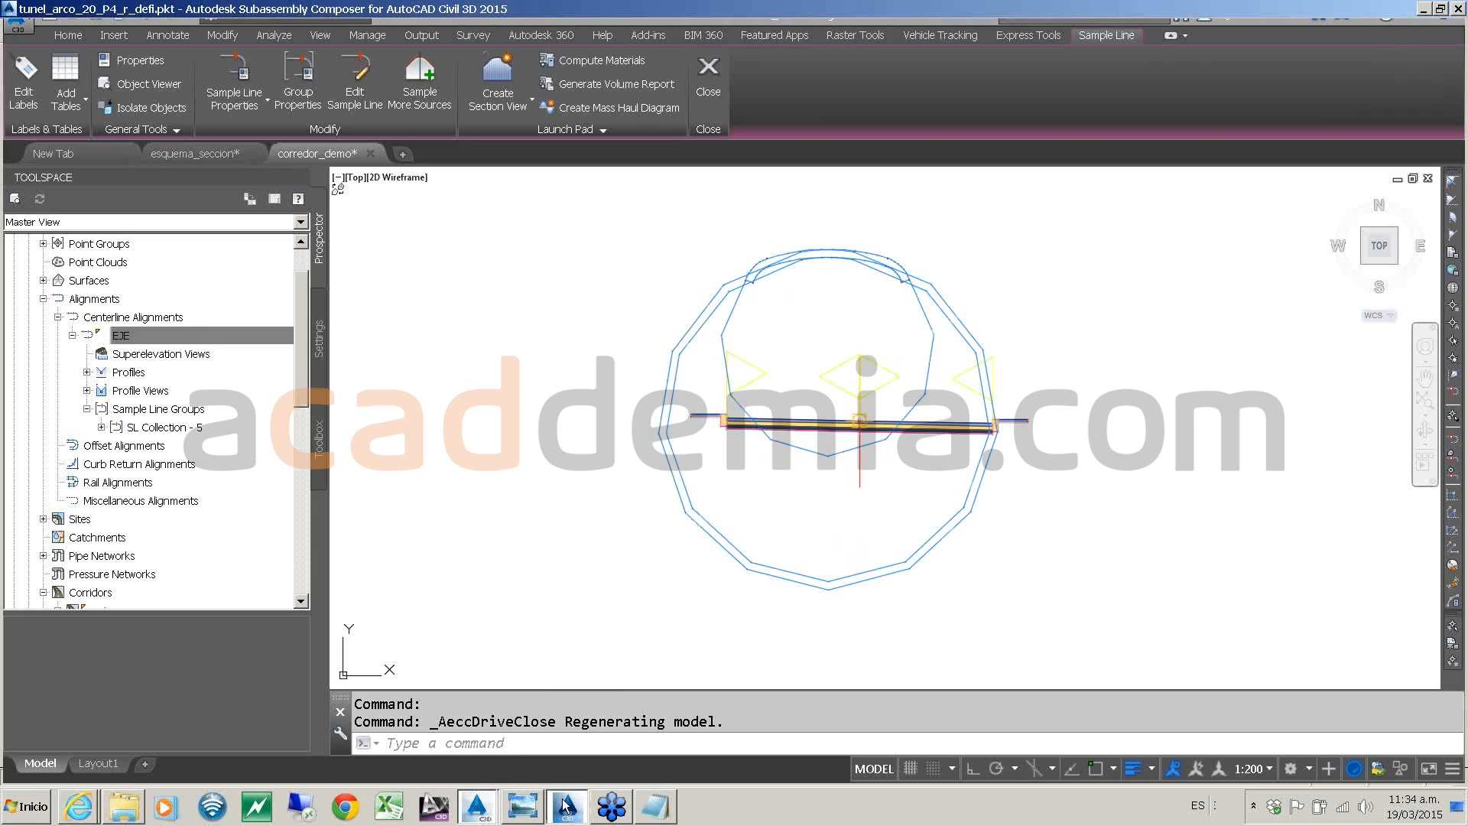